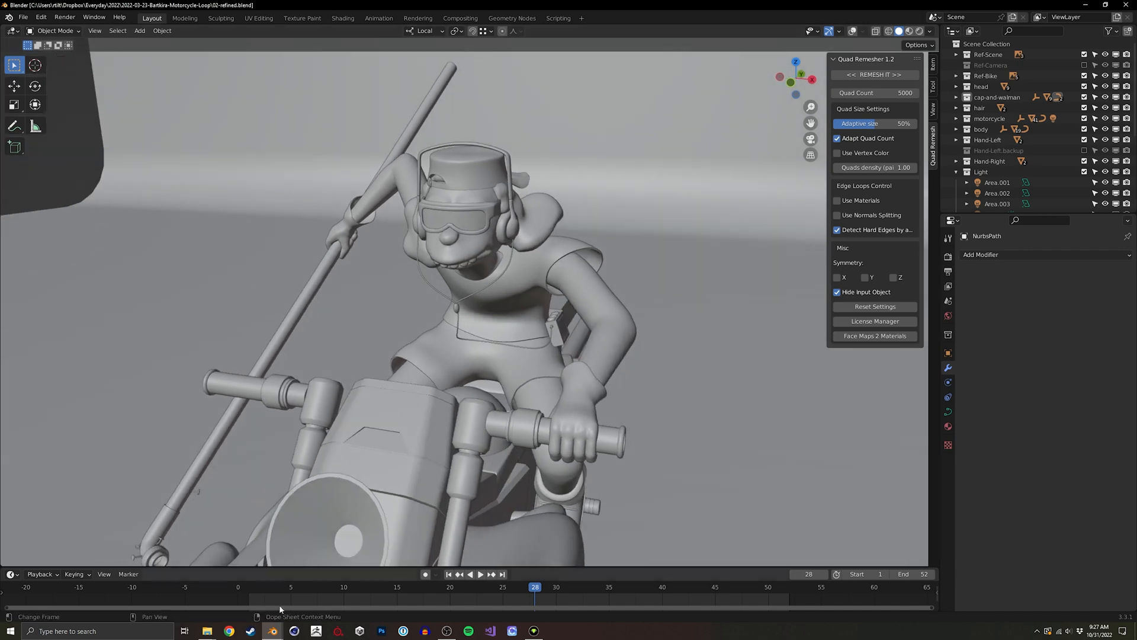
Bring up the other open Blender projects to view the finished motorcycle rider and anime character models.
mouse_move(273, 629)
left_click(196, 598)
middle_click_drag(456, 322, 492, 331)
mouse_move(272, 629)
left_click(104, 602)
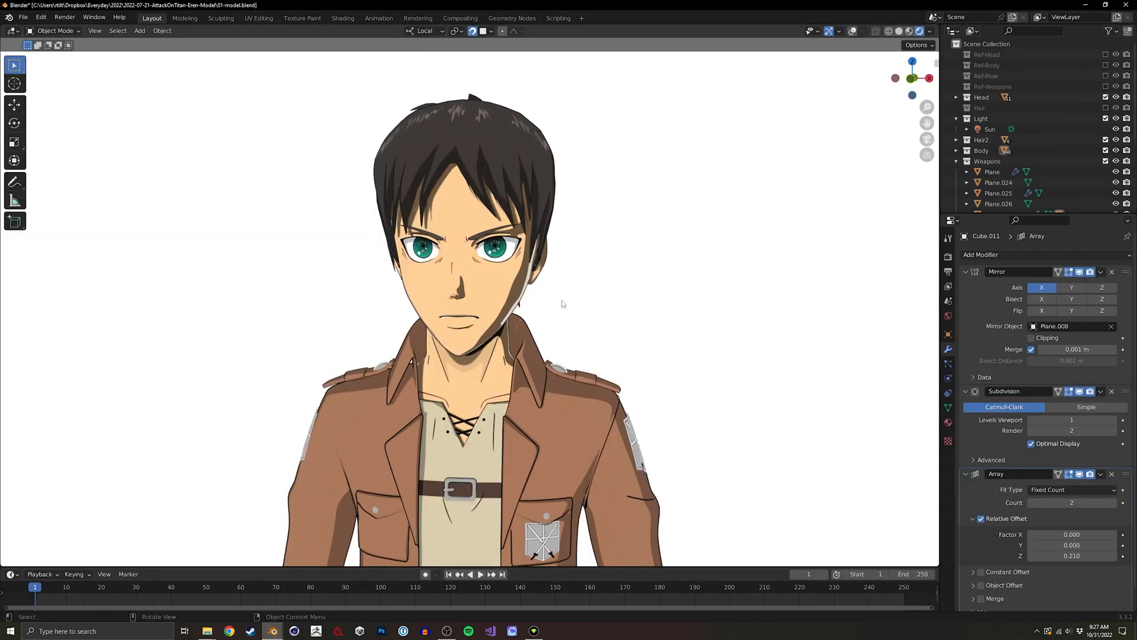
Start a new file from the General template.
key("ctrl+n")
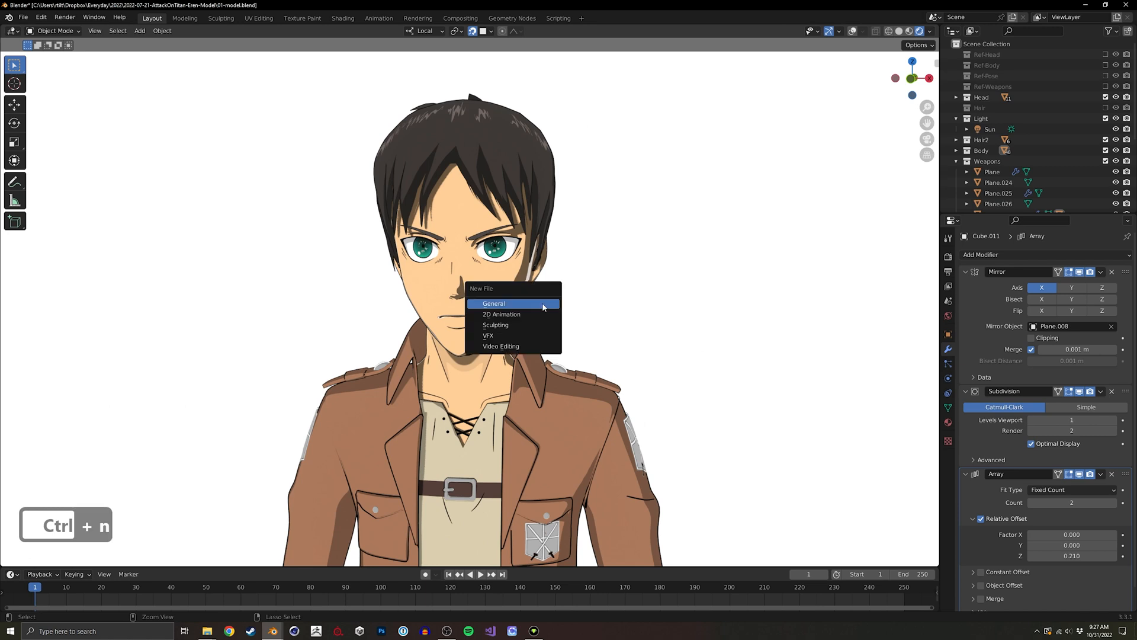
left_click(511, 303)
left_click(589, 335)
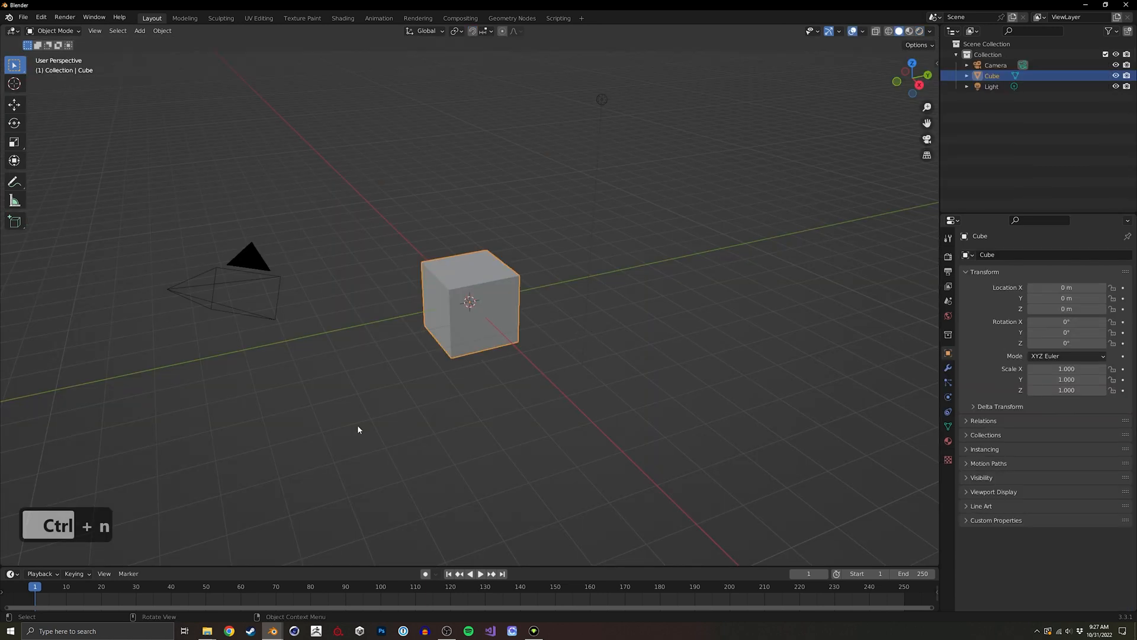
Delete all default objects in the scene: the camera, the cube and the light.
key("a")
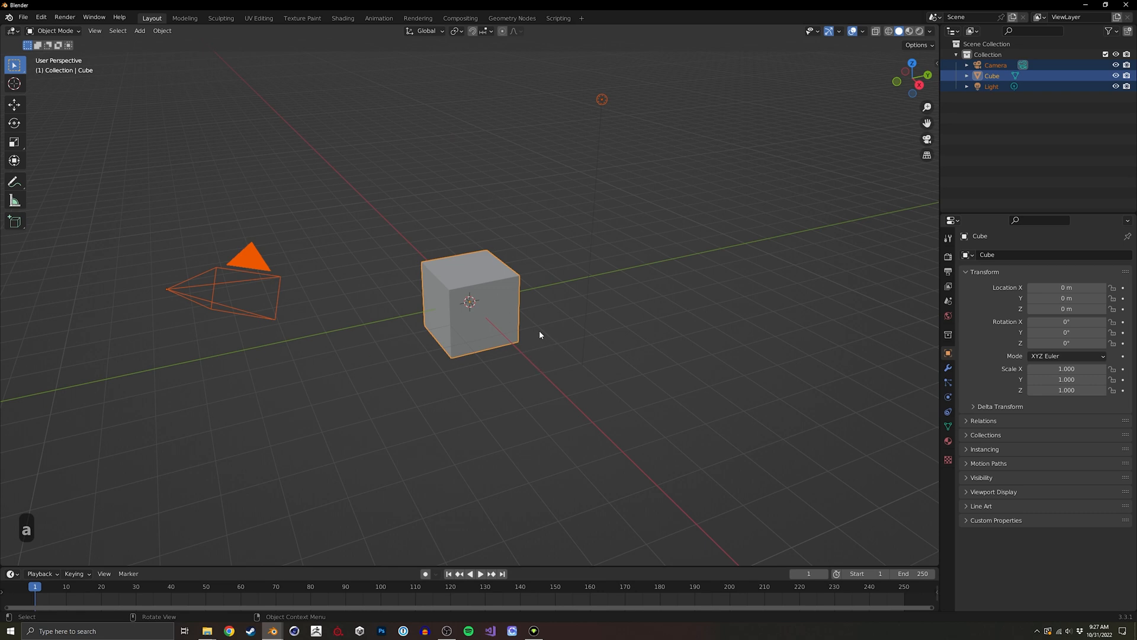
key("x")
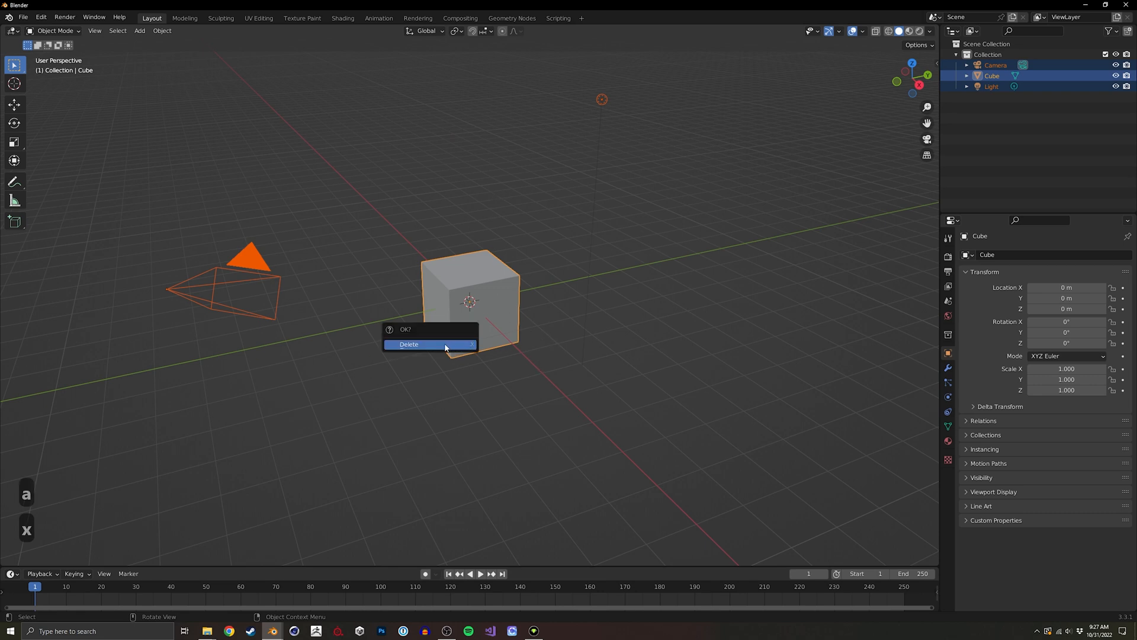
left_click(443, 348)
Add a UV sphere mesh at the scene's origin.
middle_click_drag(443, 348, 467, 310)
key("shift+a")
mouse_move(464, 311)
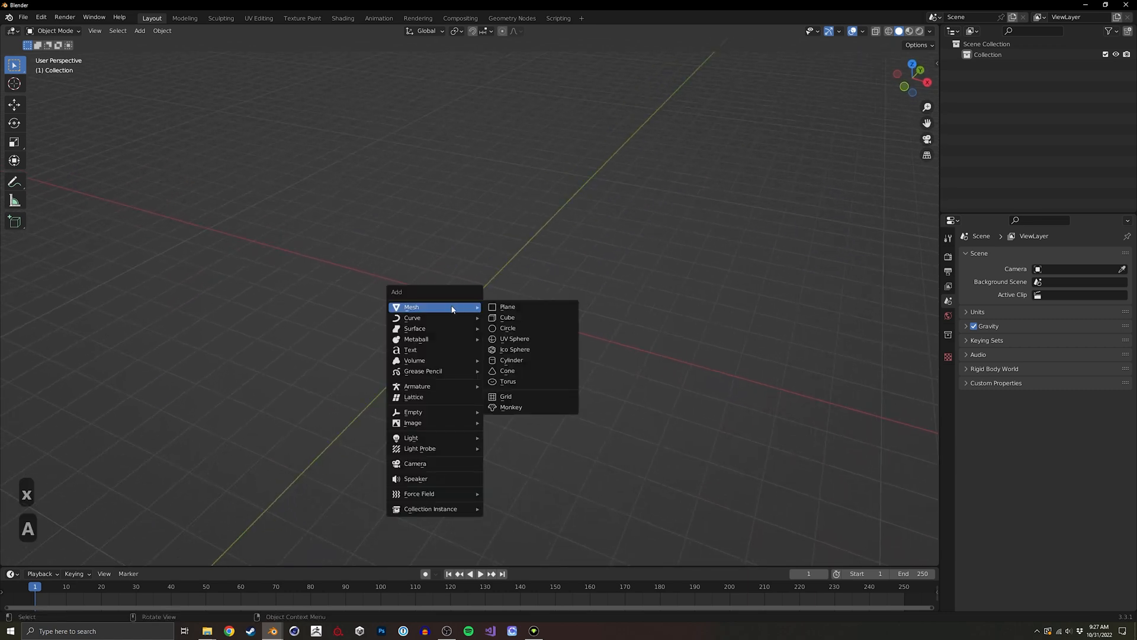
left_click(505, 338)
scroll(481, 305, "up", 4)
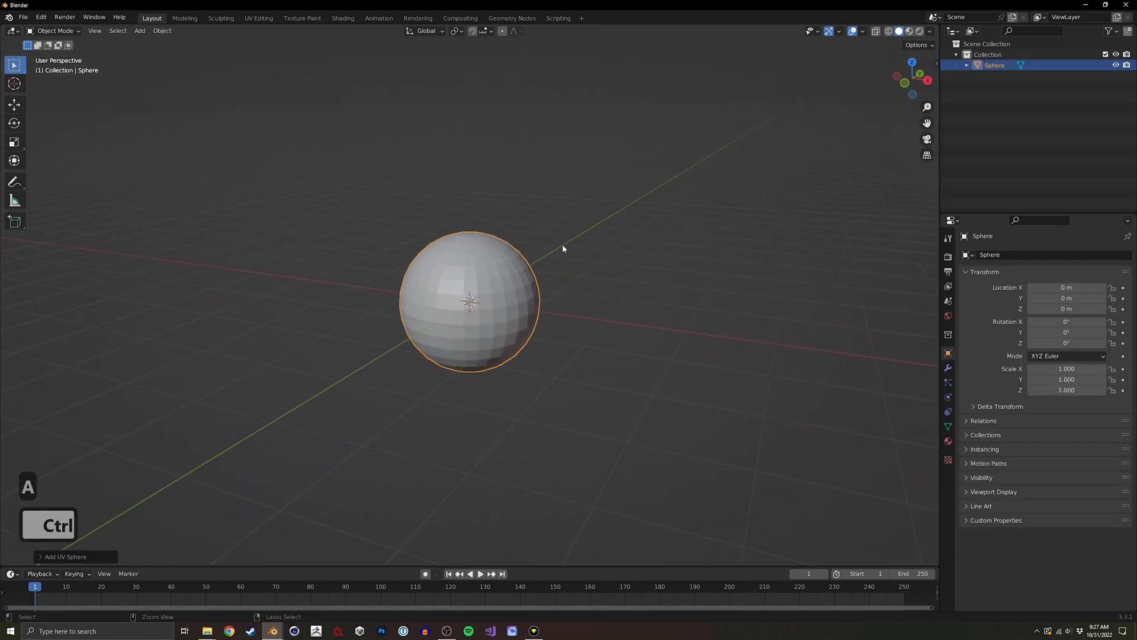
Switch to the Sculpting workspace and widen its brush toolbar to two columns.
left_click(221, 18)
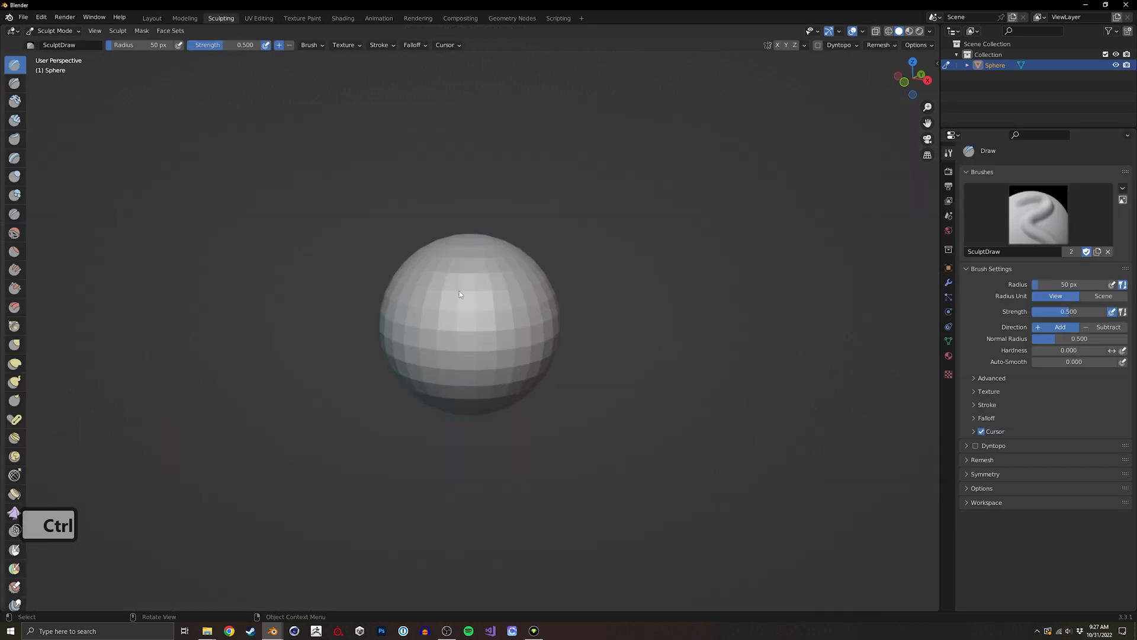
mouse_move(25, 369)
left_mouse_down()
mouse_move(94, 363)
mouse_move(31, 364)
mouse_move(85, 372)
mouse_move(43, 371)
left_mouse_up()
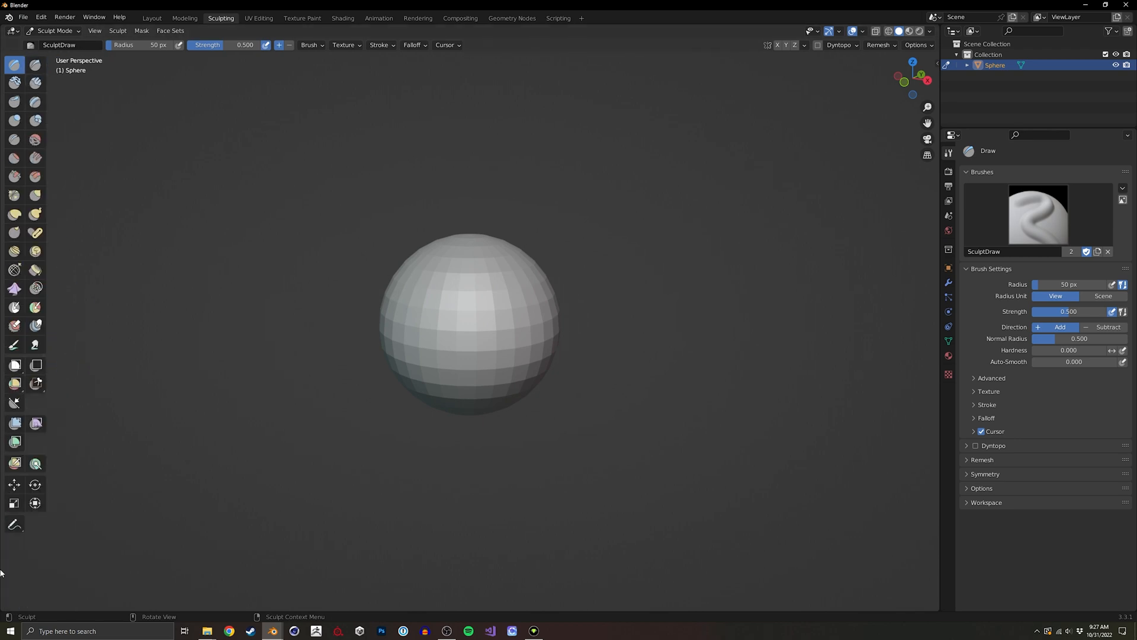
middle_click_drag(452, 320, 472, 284)
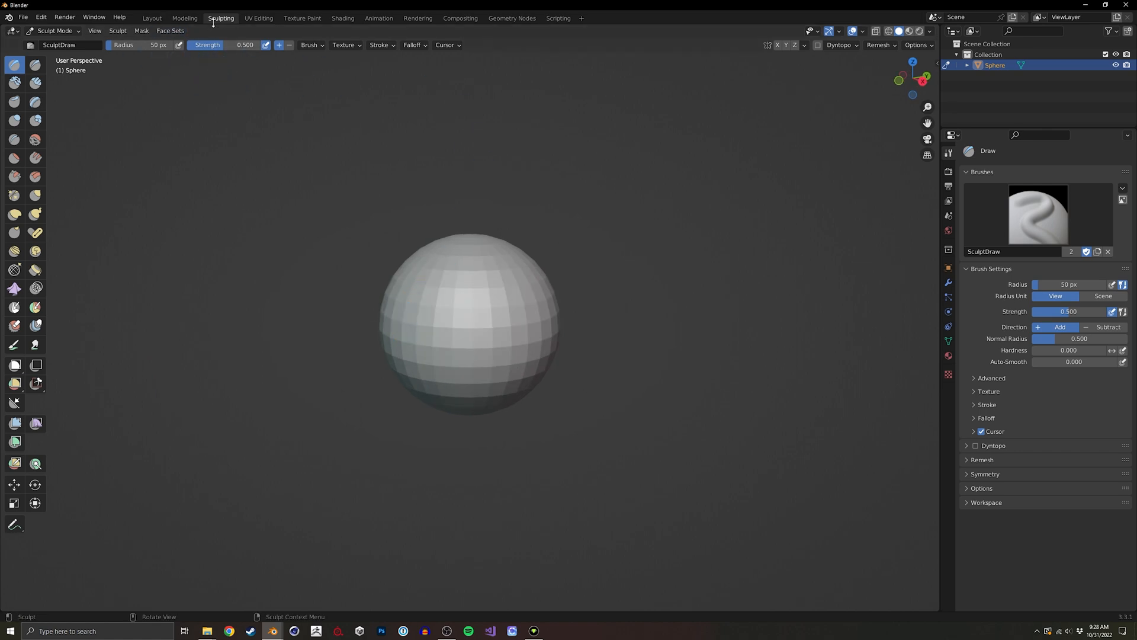
Return to the Layout workspace and switch the sphere to Sculpt Mode.
left_click(151, 19)
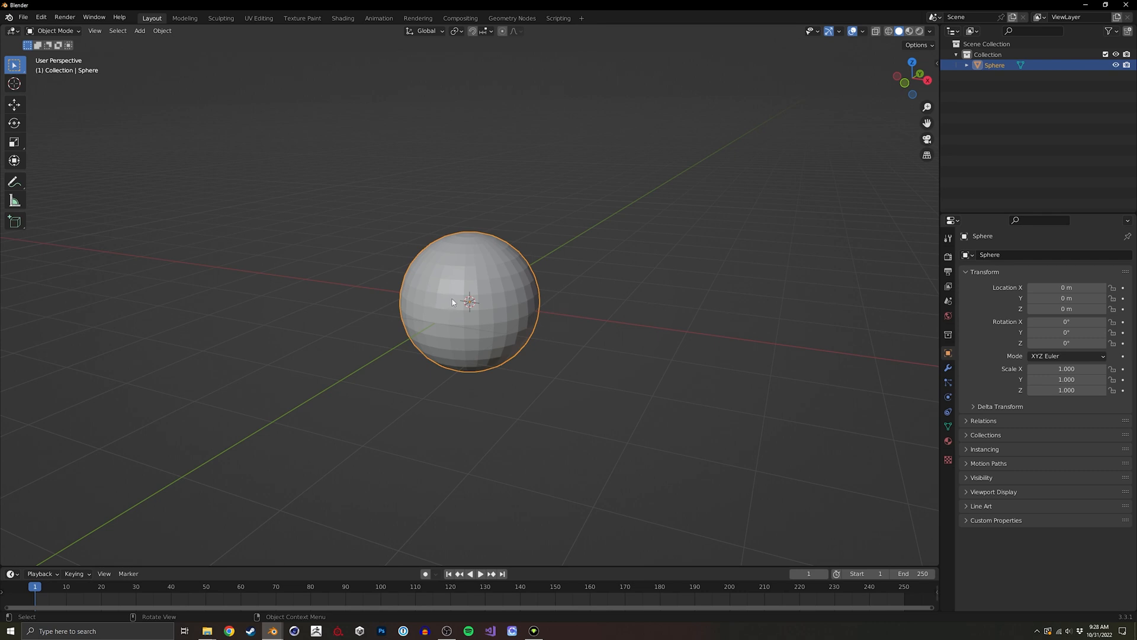
key("ctrl+Tab")
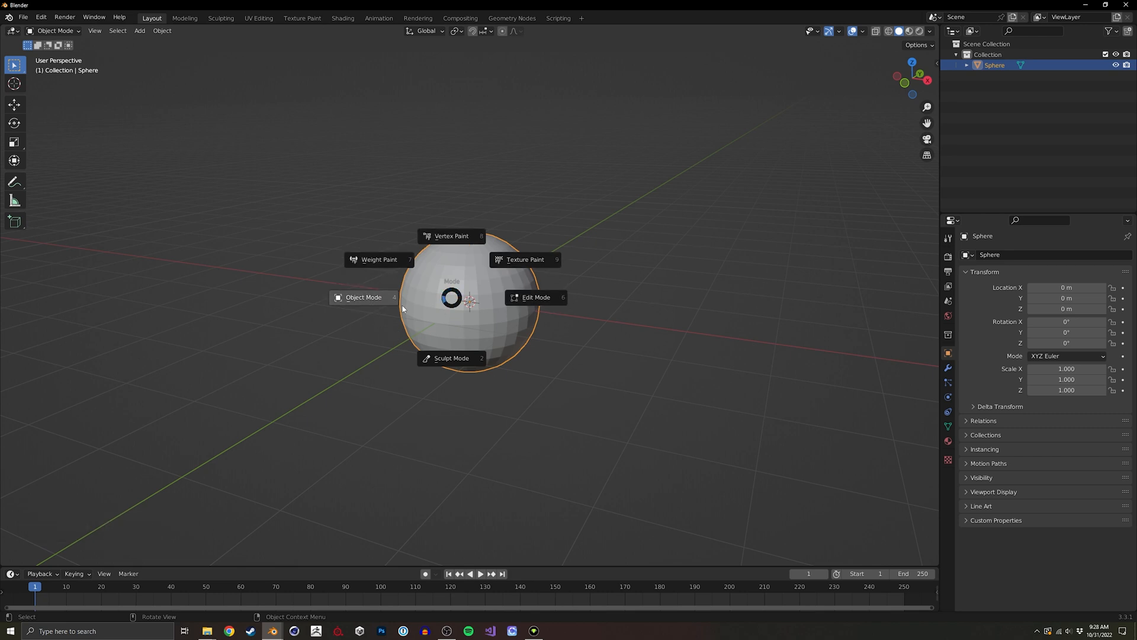
left_click(451, 358)
key("ctrl+Tab")
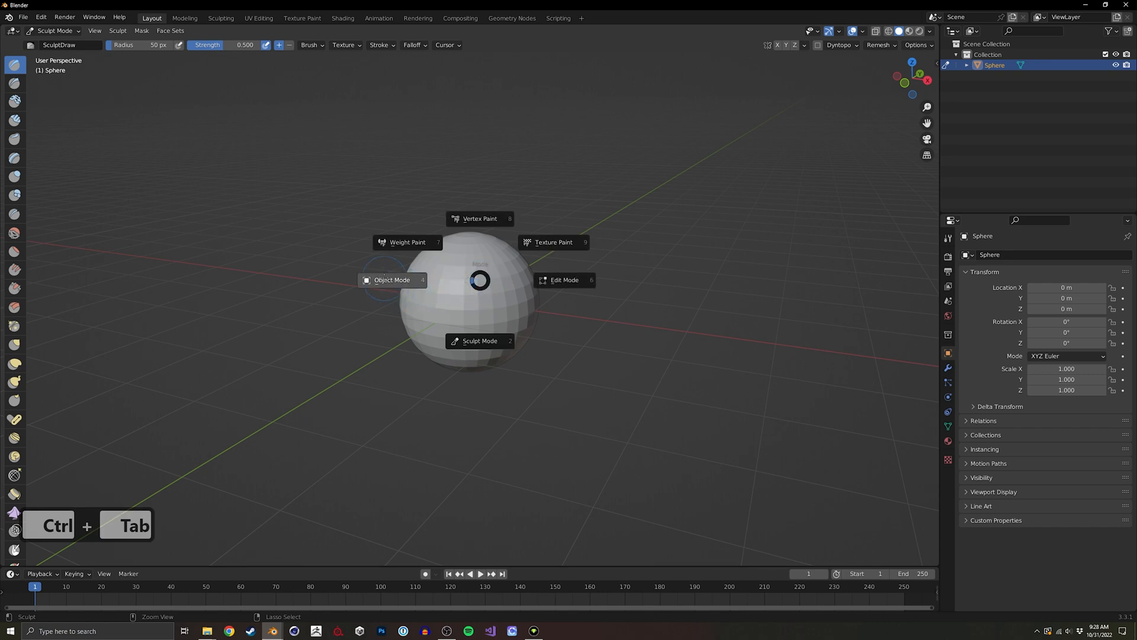
key("ctrl+Tab")
key("ctrl+Tab")
key("ctrl+Tab")
key("ctrl+Tab")
key("ctrl+Tab")
key("ctrl+Tab")
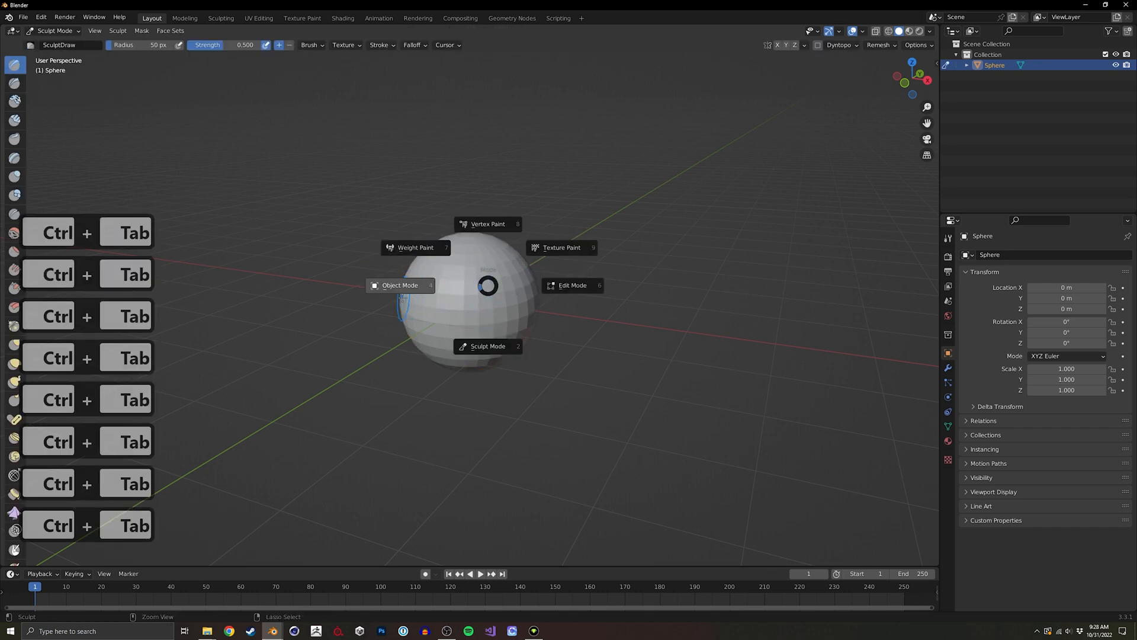
key("ctrl+Tab")
key("ctrl+Tab")
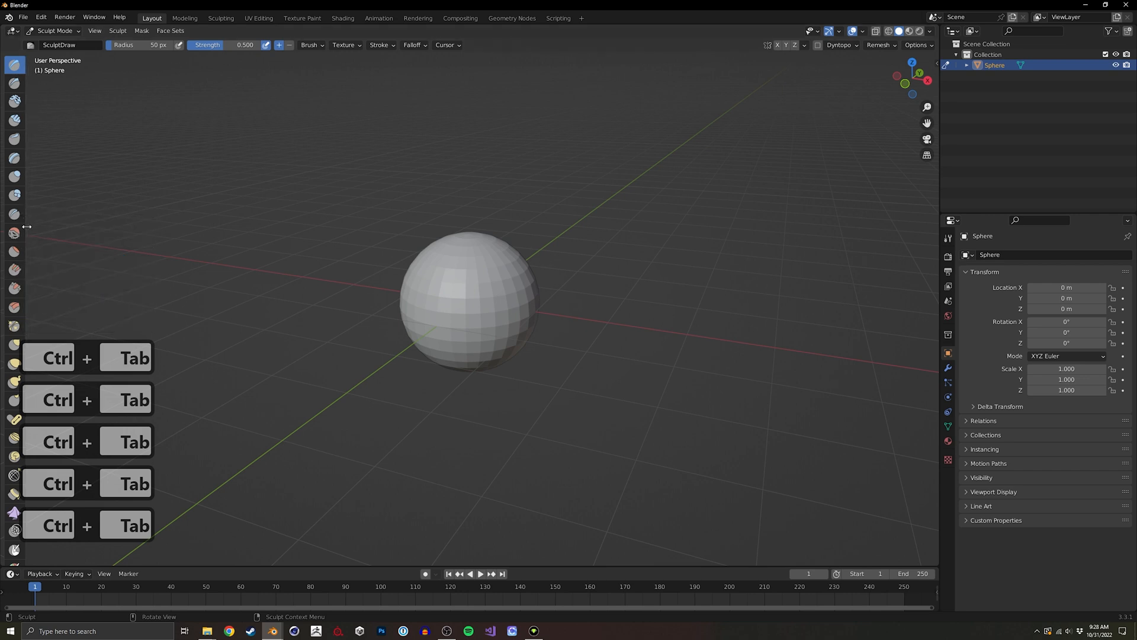
Widen the sculpting toolbar to two columns and set the Draw brush radius to about 222 px.
left_click_drag(25, 275, 46, 230)
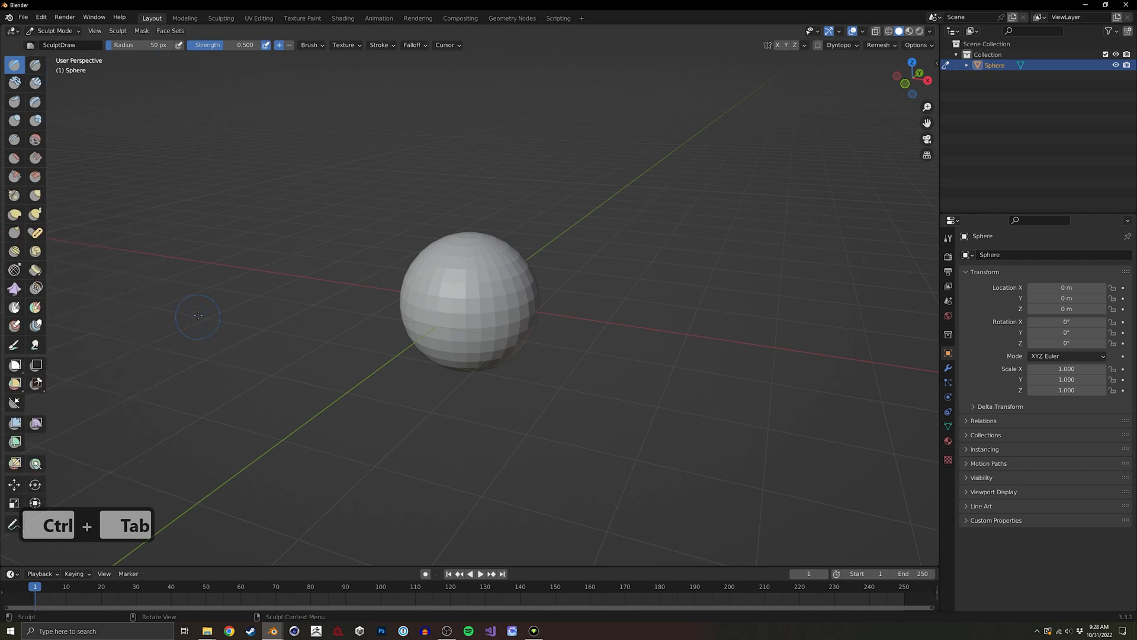
key("f")
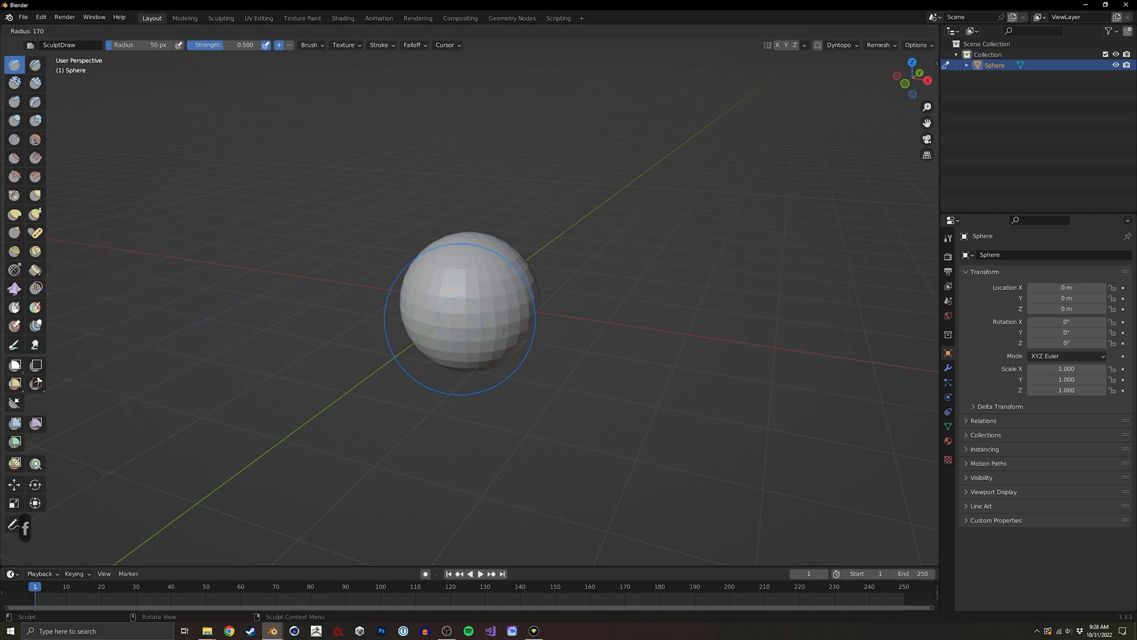
left_click(500, 331)
key("f")
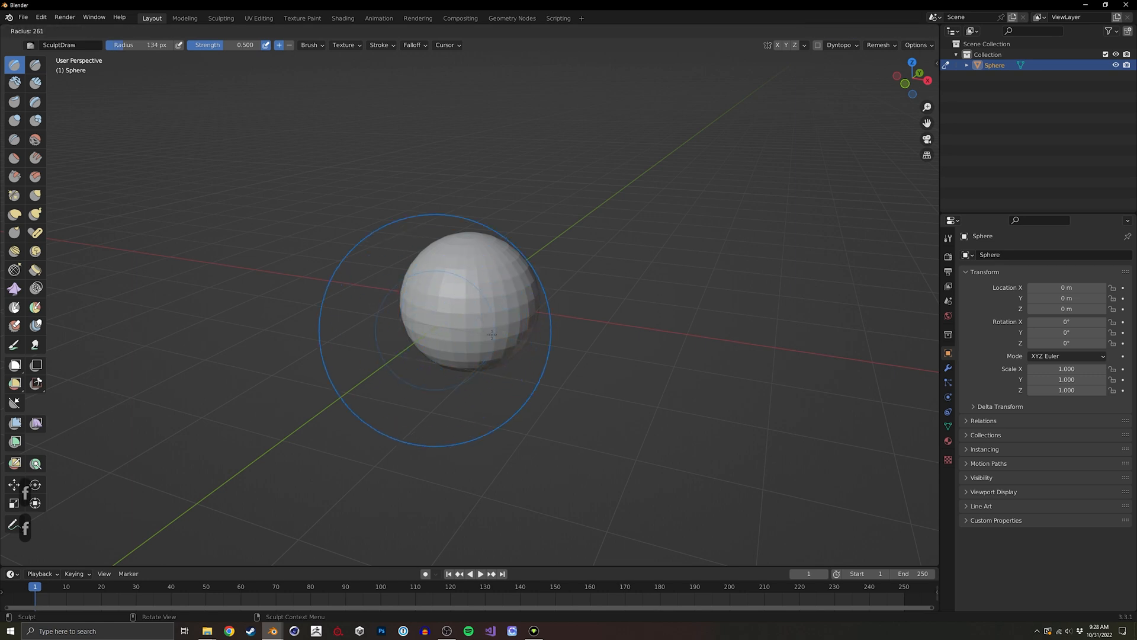
left_click(480, 335)
key("f")
left_click(417, 331)
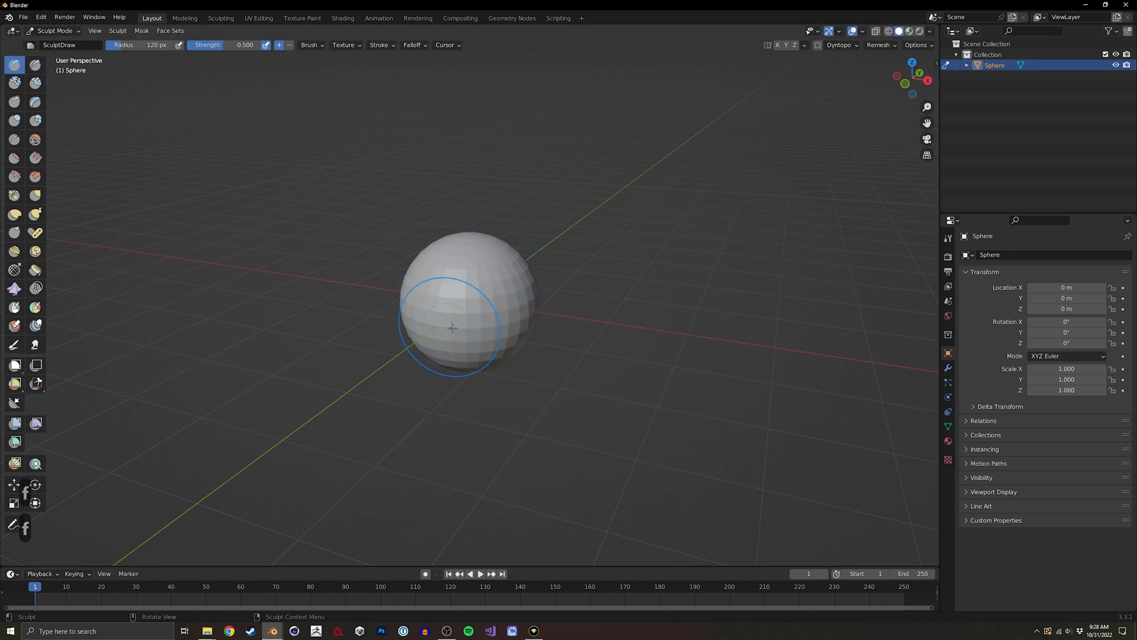
key("f")
left_click(514, 331)
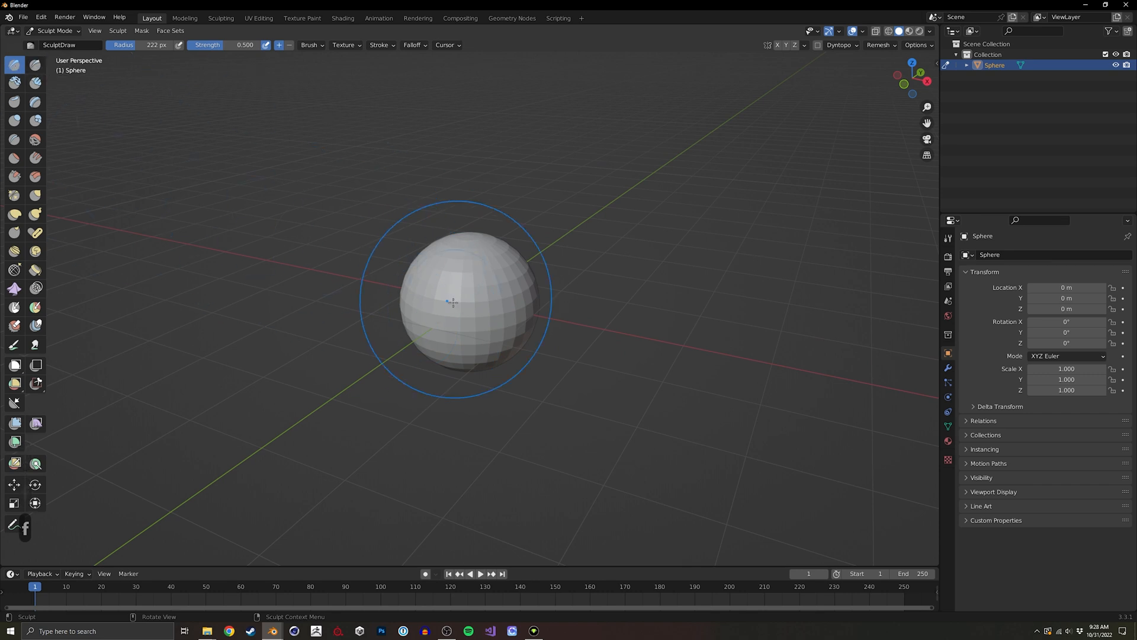
key("shift+f")
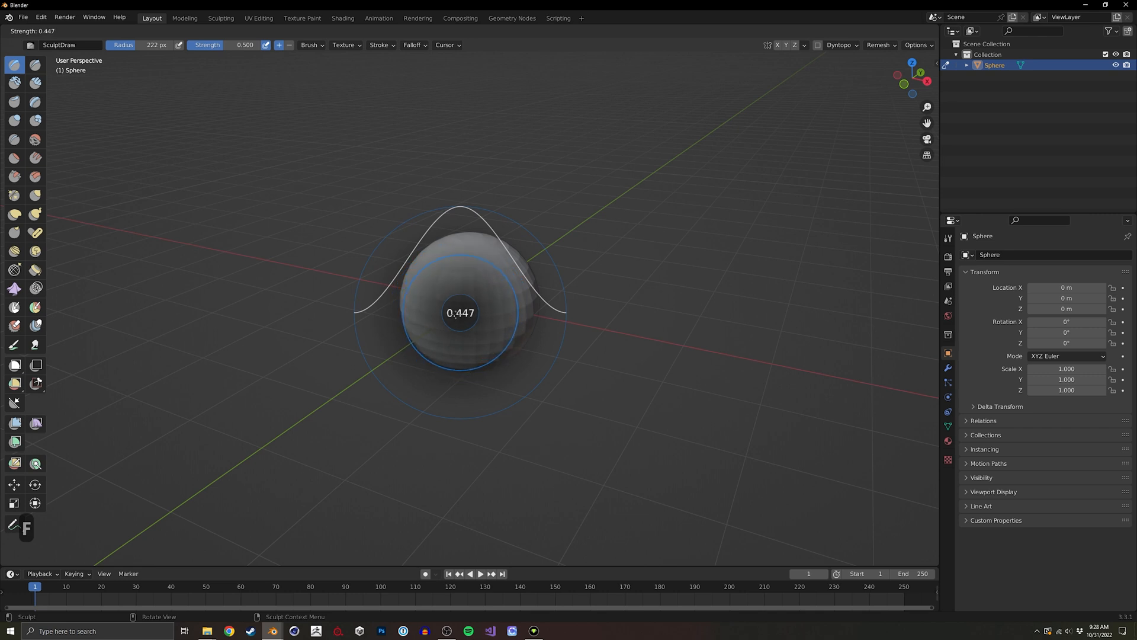
right_click(472, 318)
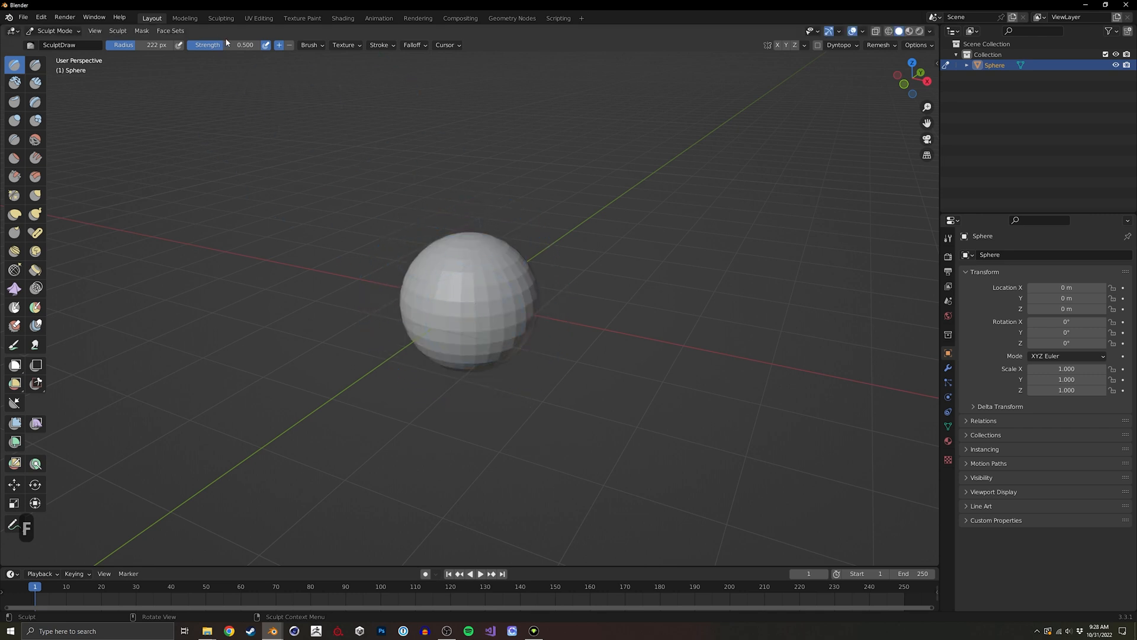
mouse_move(432, 302)
middle_mouse_down()
mouse_move(450, 296)
mouse_move(420, 292)
mouse_move(463, 280)
mouse_move(445, 287)
middle_mouse_up()
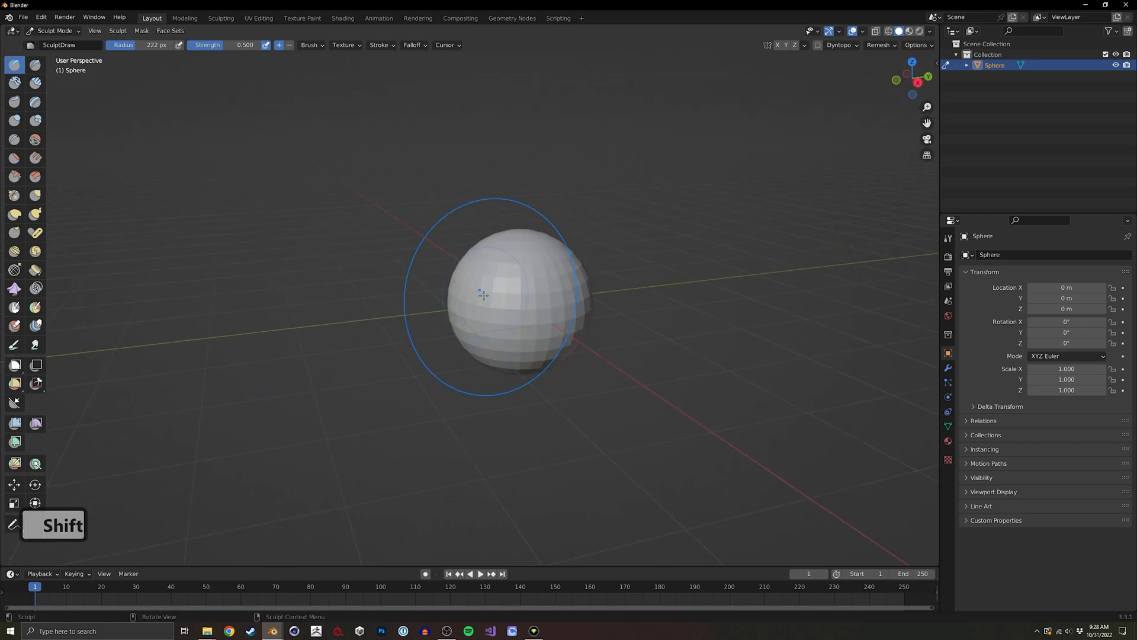
Try pulling the sphere's underside down into an elongated head shape with the Grab brush, without symmetry.
key("g")
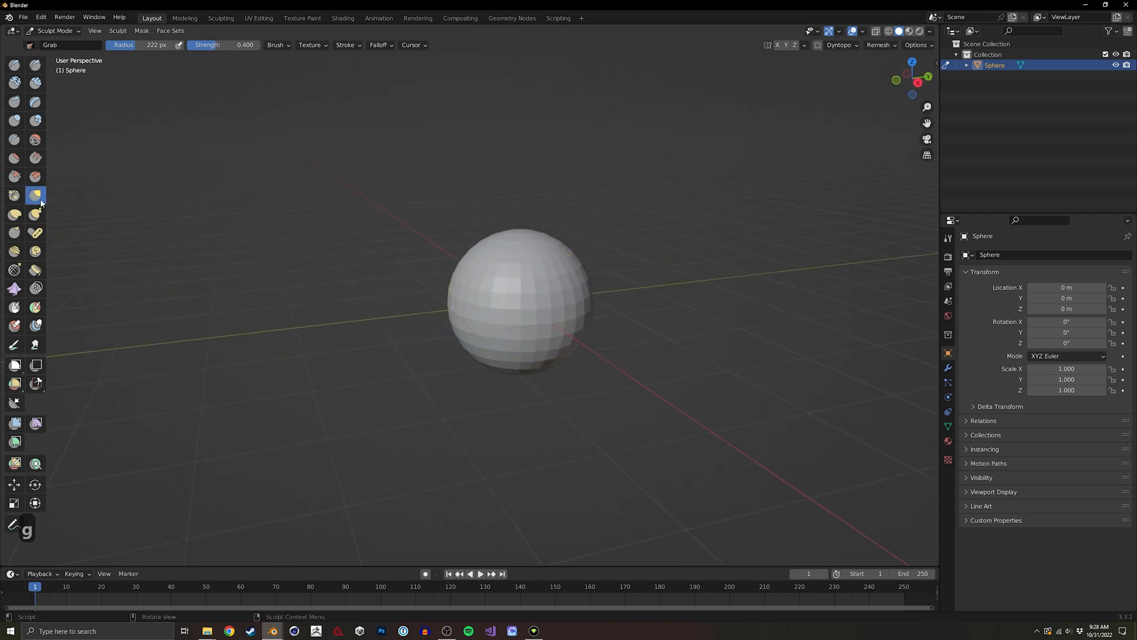
mouse_move(407, 254)
middle_mouse_down()
mouse_move(474, 328)
mouse_move(503, 338)
mouse_move(502, 353)
middle_mouse_up()
mouse_move(429, 394)
middle_mouse_down()
mouse_move(500, 375)
mouse_move(477, 335)
middle_mouse_up()
middle_click_drag(547, 350, 494, 311)
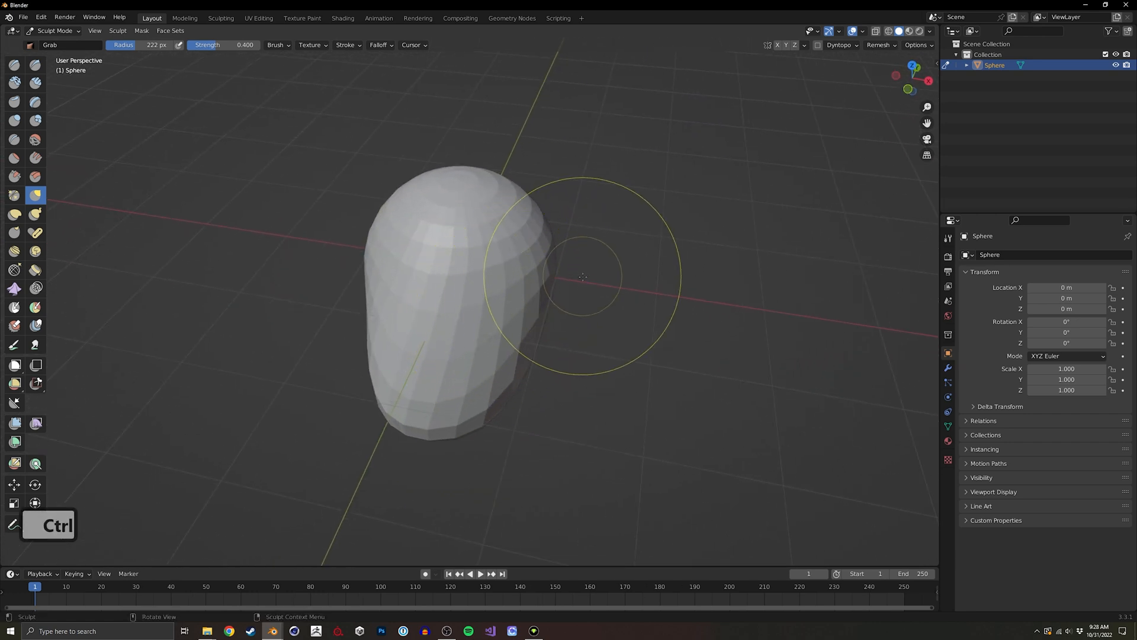
middle_click_drag(584, 254, 520, 328)
Undo all the Grab strokes on the sphere to restore its original round shape.
key("ctrl+z")
key("ctrl+z")
key("ctrl+z")
key("ctrl+z")
key("ctrl+z")
key("ctrl+z")
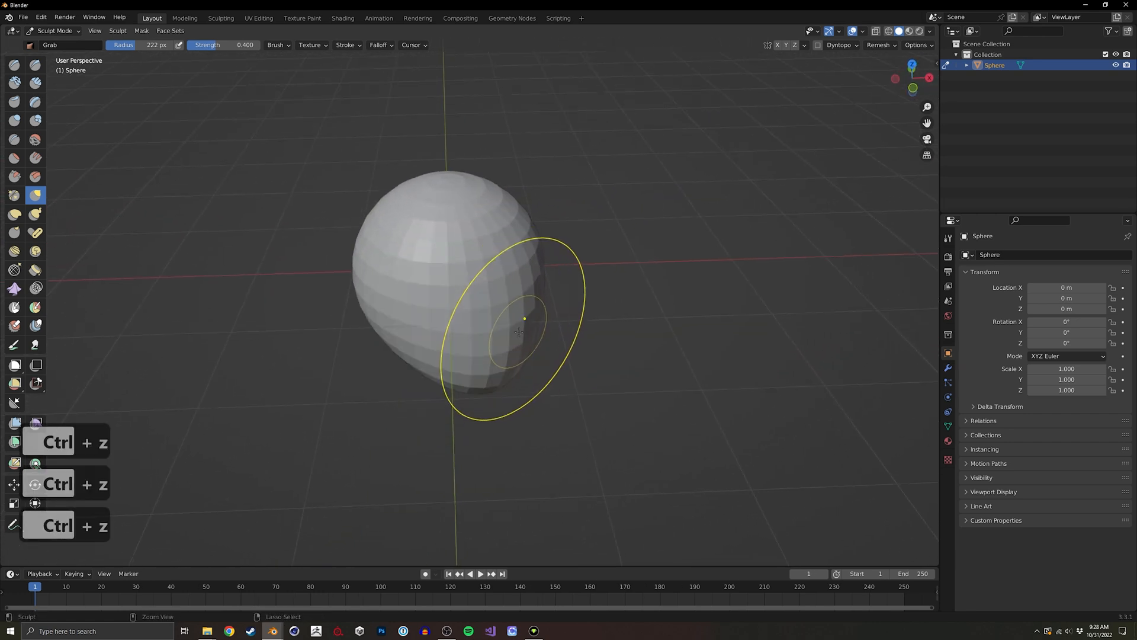
middle_click_drag(518, 329, 569, 323)
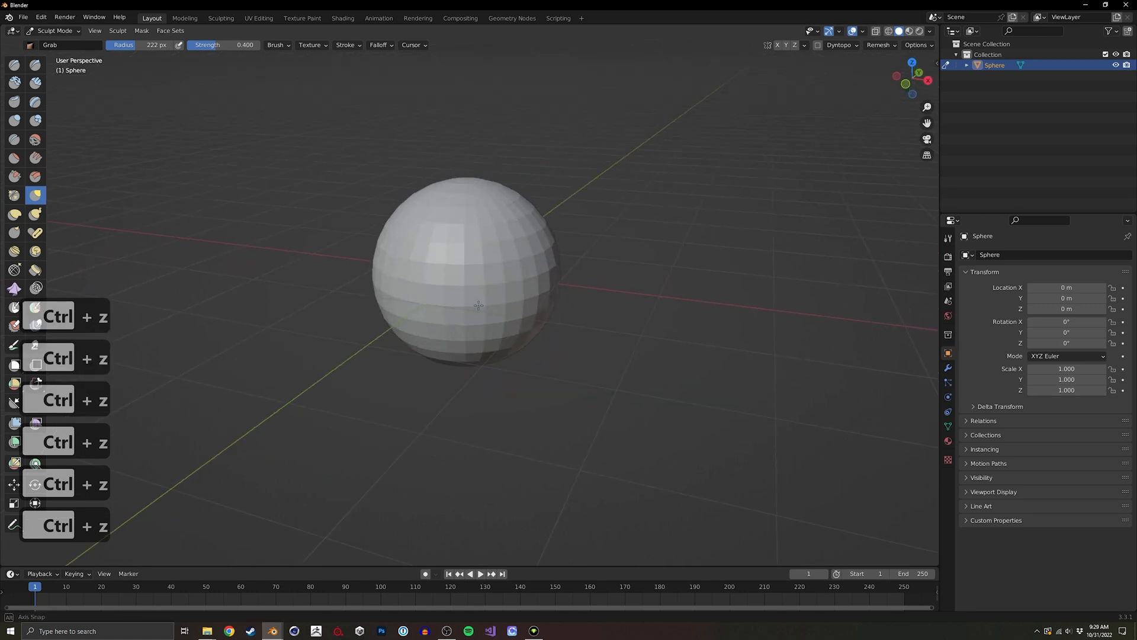
Enable X-axis symmetry and pull the sphere's lower front down with the Grab brush to form a jaw and chin.
left_click(778, 45)
mouse_move(457, 292)
left_mouse_down()
mouse_move(475, 393)
mouse_move(453, 365)
left_mouse_up()
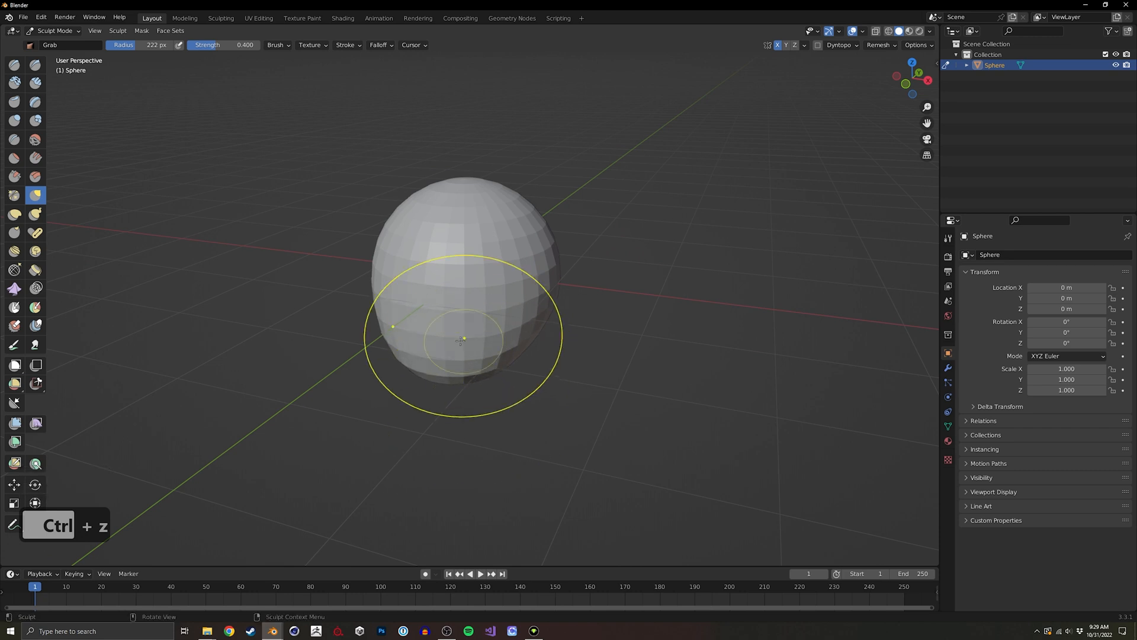
mouse_move(453, 364)
middle_mouse_down()
mouse_move(417, 385)
mouse_move(482, 368)
middle_mouse_up()
mouse_move(577, 345)
middle_mouse_down()
mouse_move(437, 330)
mouse_move(495, 324)
mouse_move(457, 370)
mouse_move(446, 419)
mouse_move(438, 307)
middle_mouse_up()
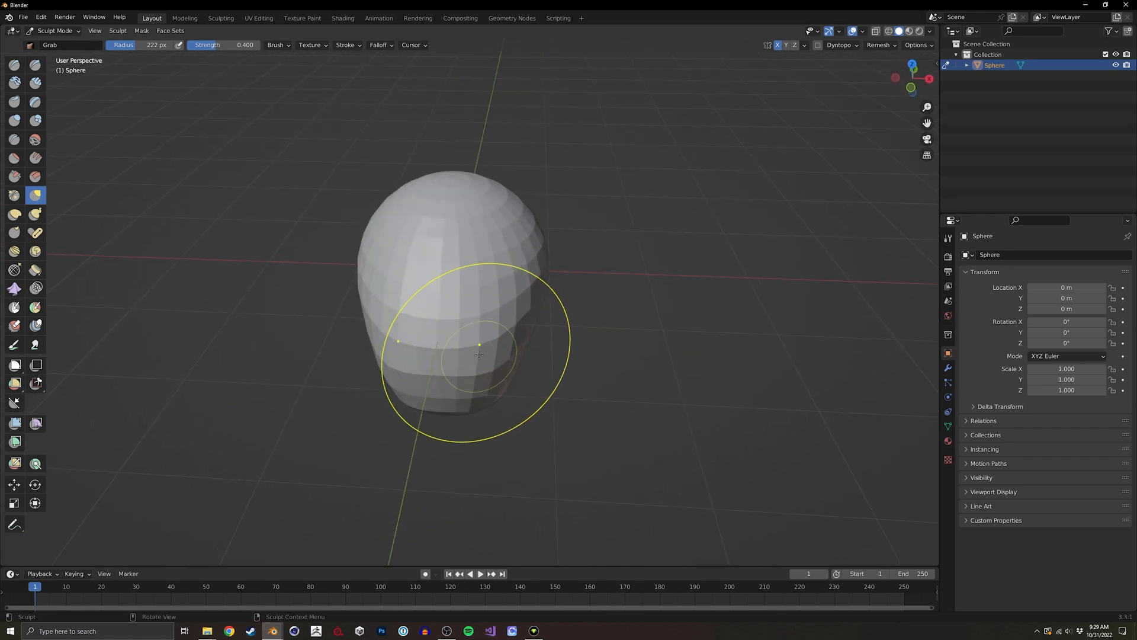
middle_click_drag(477, 342, 449, 190)
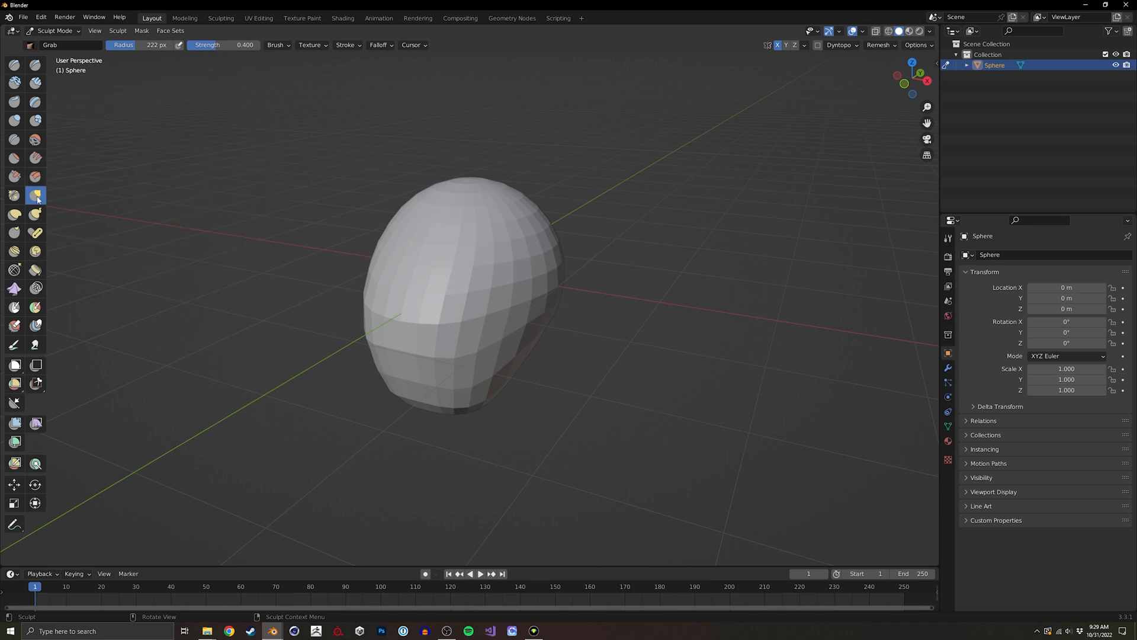
Try carving the eye area of the head with the Draw Sharp brush, and undo the strokes.
left_click(34, 66)
mouse_move(490, 266)
left_mouse_down()
mouse_move(475, 306)
mouse_move(483, 271)
mouse_move(472, 273)
left_mouse_up()
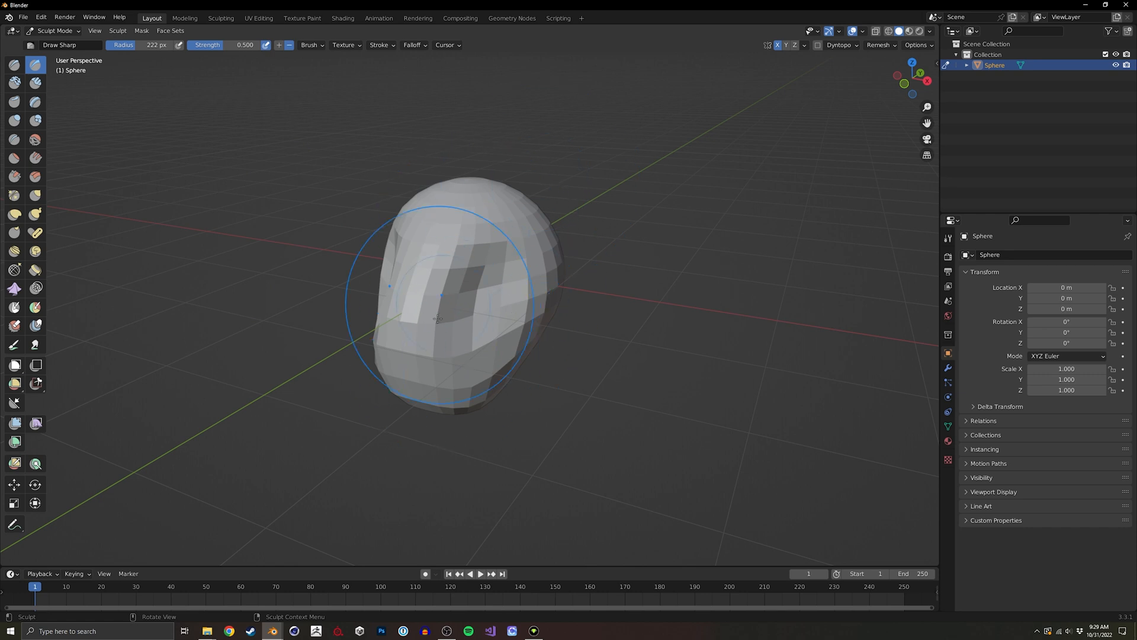
key("ctrl+z")
key("ctrl+z")
key("ctrl+z")
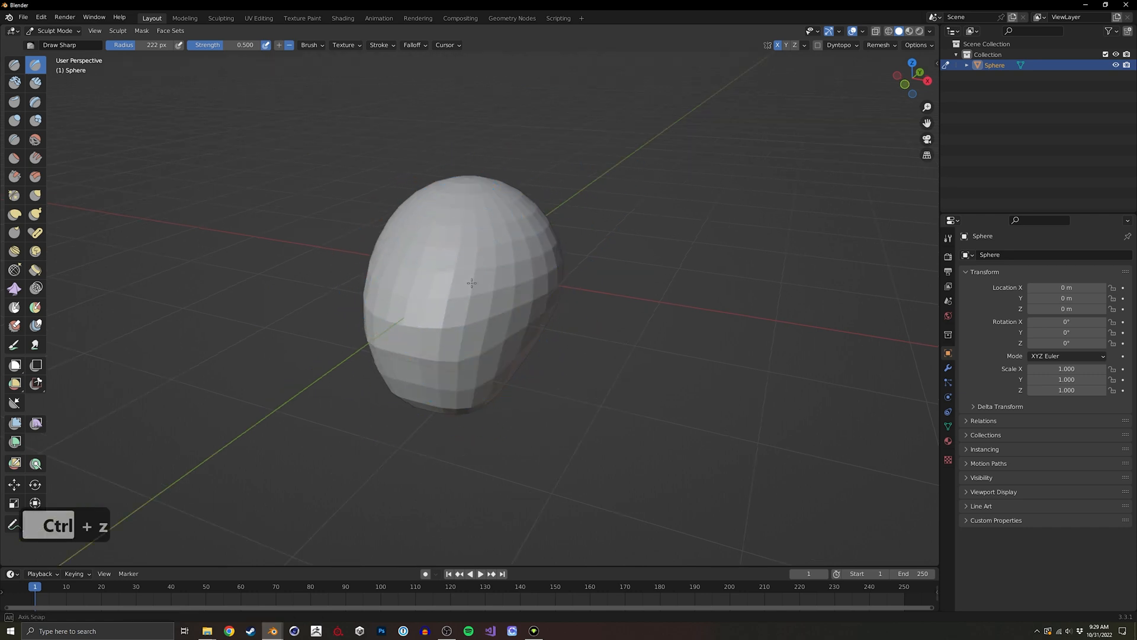
Reshape the head with the Grab brush, flattening the front of the face and keeping a rounded back of the skull.
middle_click_drag(462, 276, 459, 260, "ctrl")
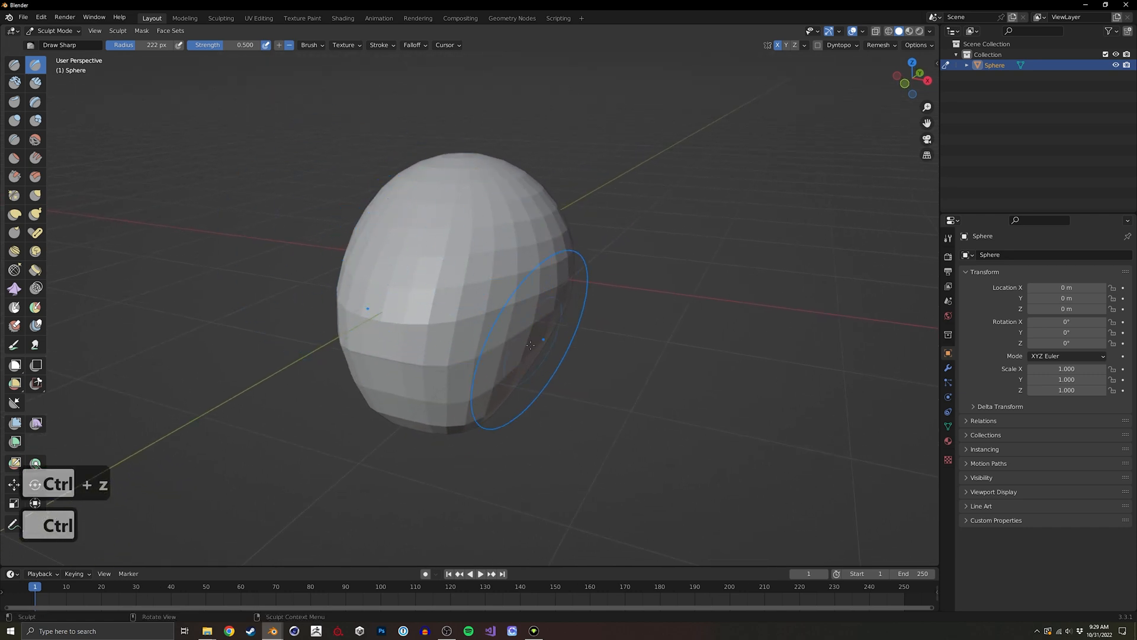
key("g")
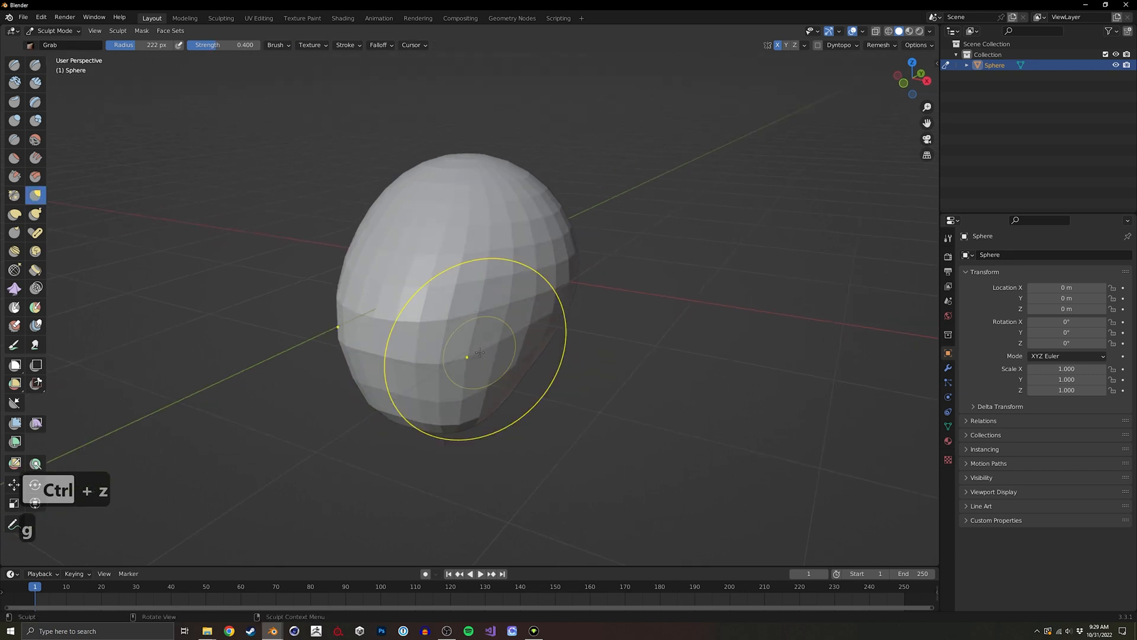
mouse_move(399, 300)
middle_mouse_down()
mouse_move(422, 187)
mouse_move(399, 231)
mouse_move(457, 158)
middle_mouse_up()
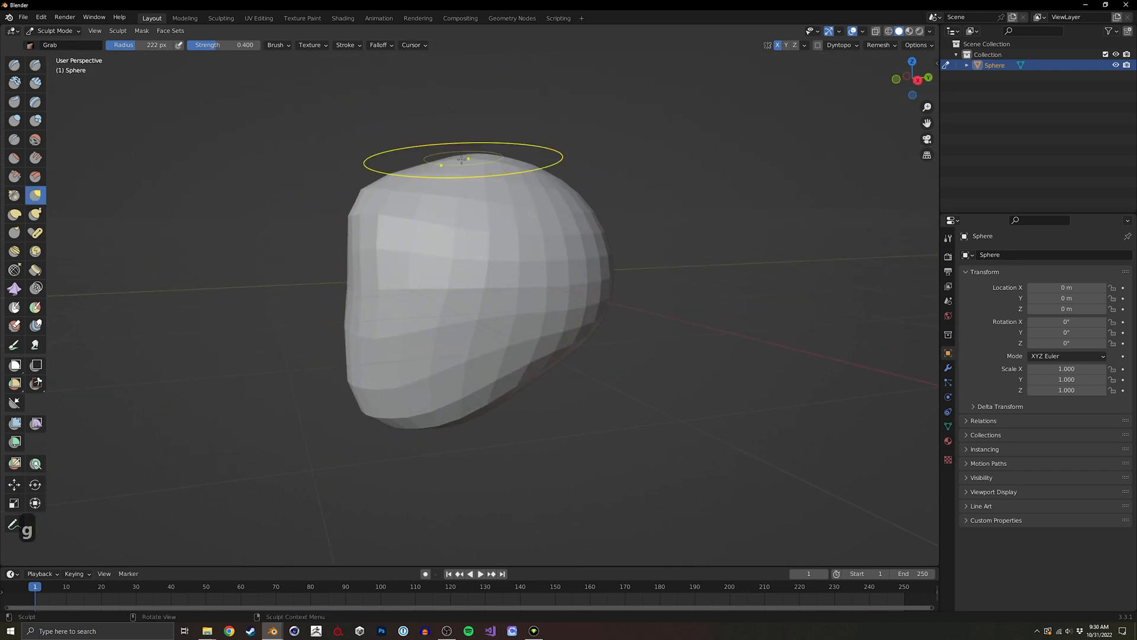
Push the upper side of the head slightly inward with the Grab brush and check the shape from several angles.
middle_click_drag(449, 198, 525, 160)
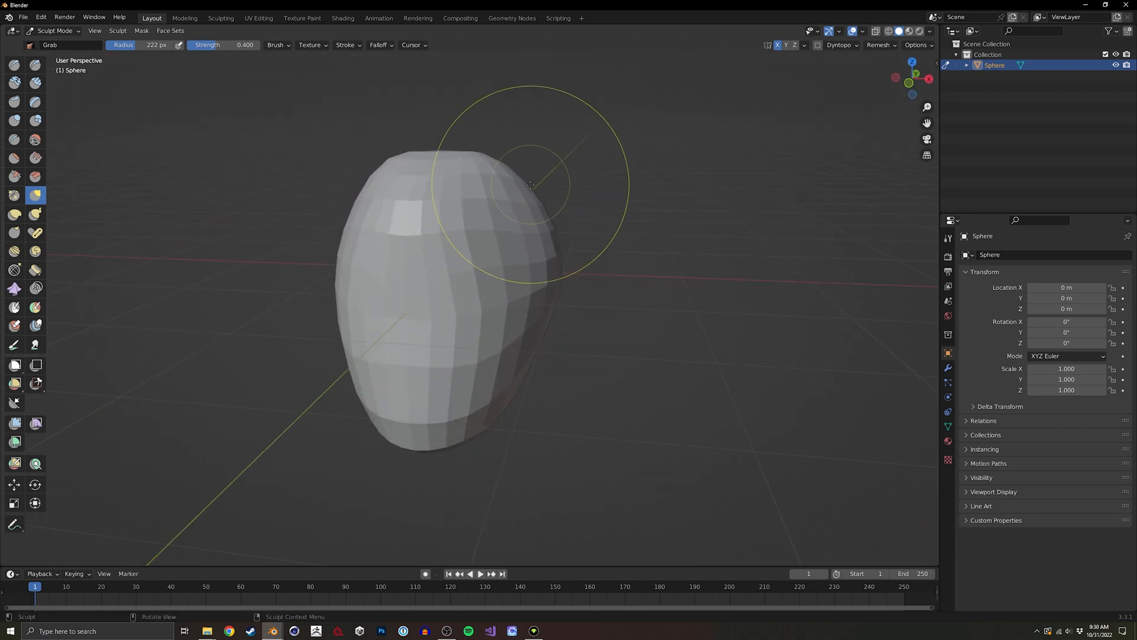
mouse_move(520, 214)
left_mouse_down()
mouse_move(481, 350)
mouse_move(456, 241)
mouse_move(501, 225)
left_mouse_up()
mouse_move(501, 225)
middle_mouse_down()
mouse_move(393, 246)
mouse_move(377, 266)
middle_mouse_up()
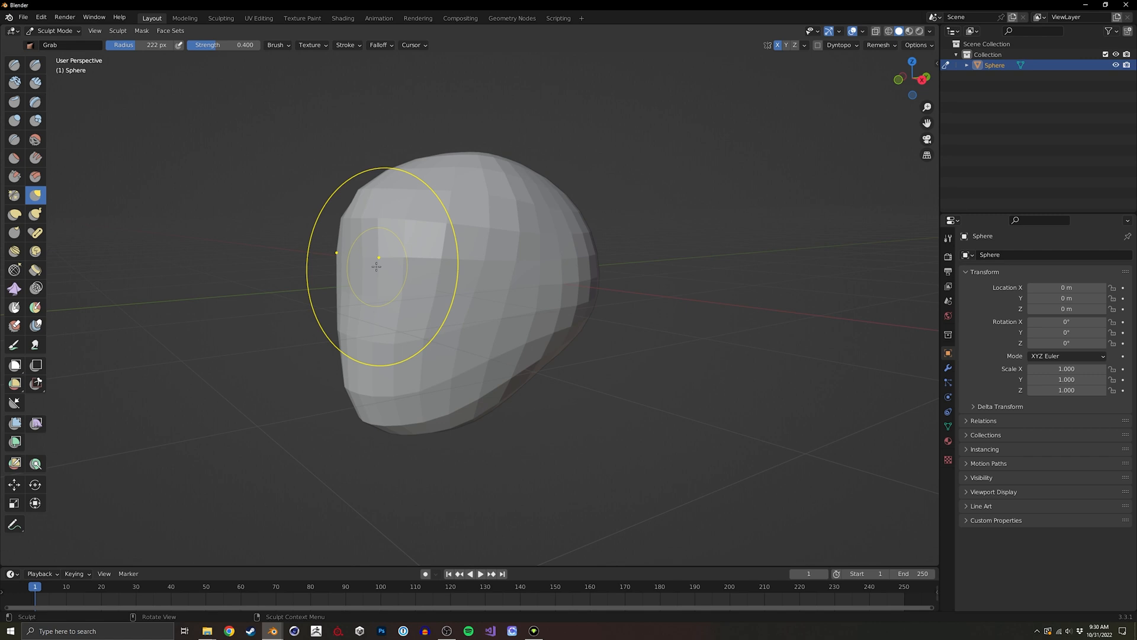
mouse_move(456, 292)
middle_mouse_down()
mouse_move(427, 299)
mouse_move(436, 279)
mouse_move(482, 294)
mouse_move(479, 346)
mouse_move(438, 303)
middle_mouse_up()
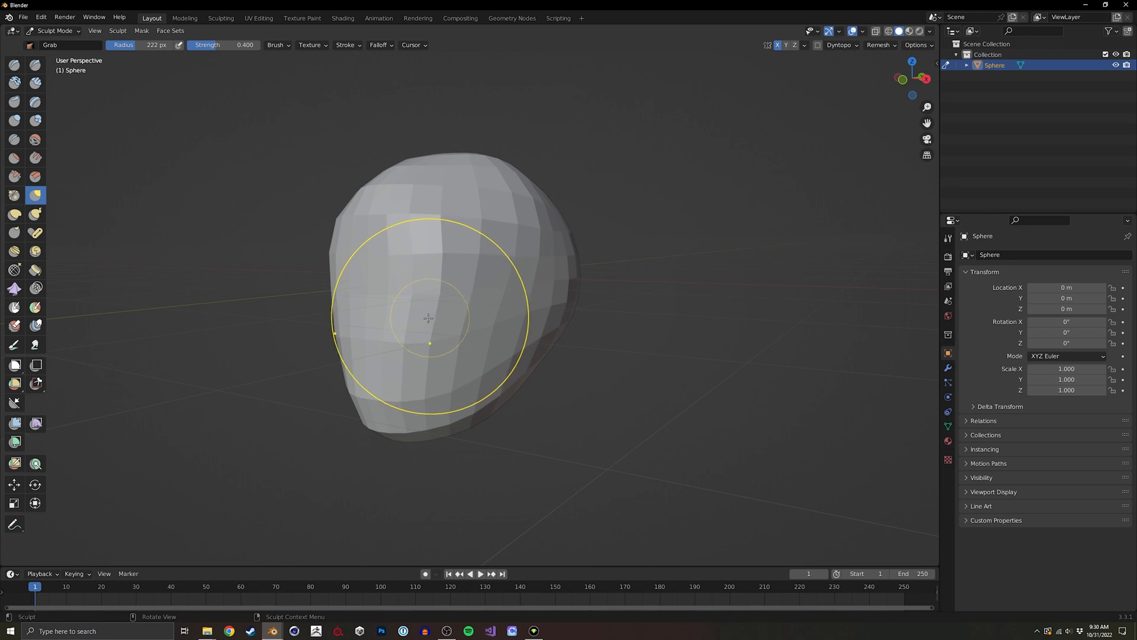
Return to Object Mode, deselect the head, and bring vegeta.jpg from the Ref folder into the viewport as a reference image.
key("ctrl+Tab")
key("ctrl+Tab")
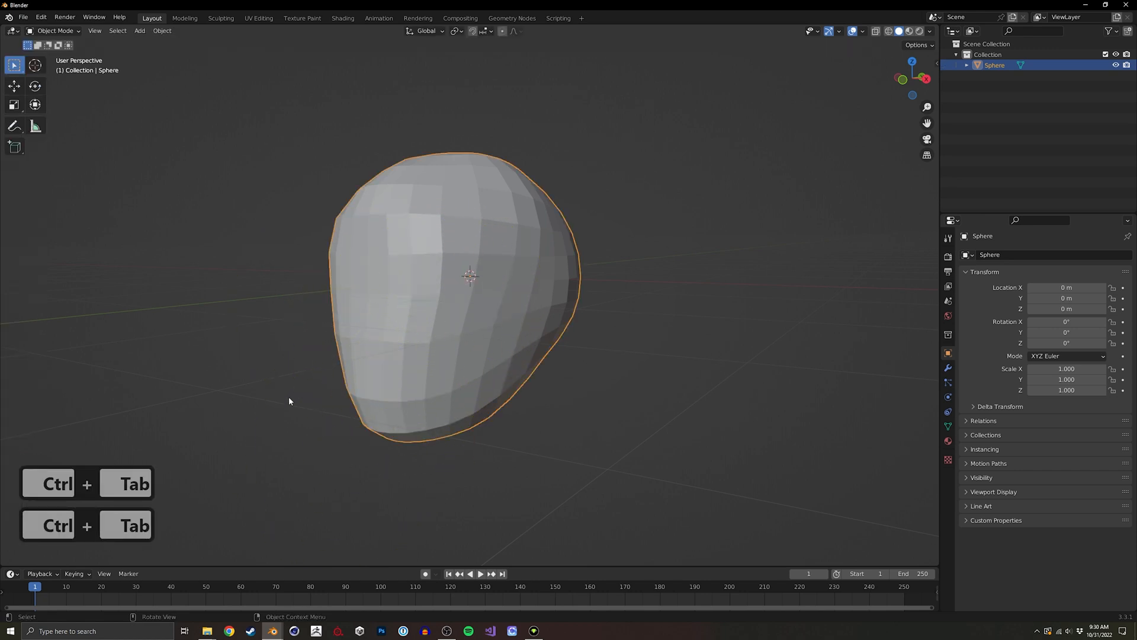
left_click(289, 401)
mouse_move(207, 632)
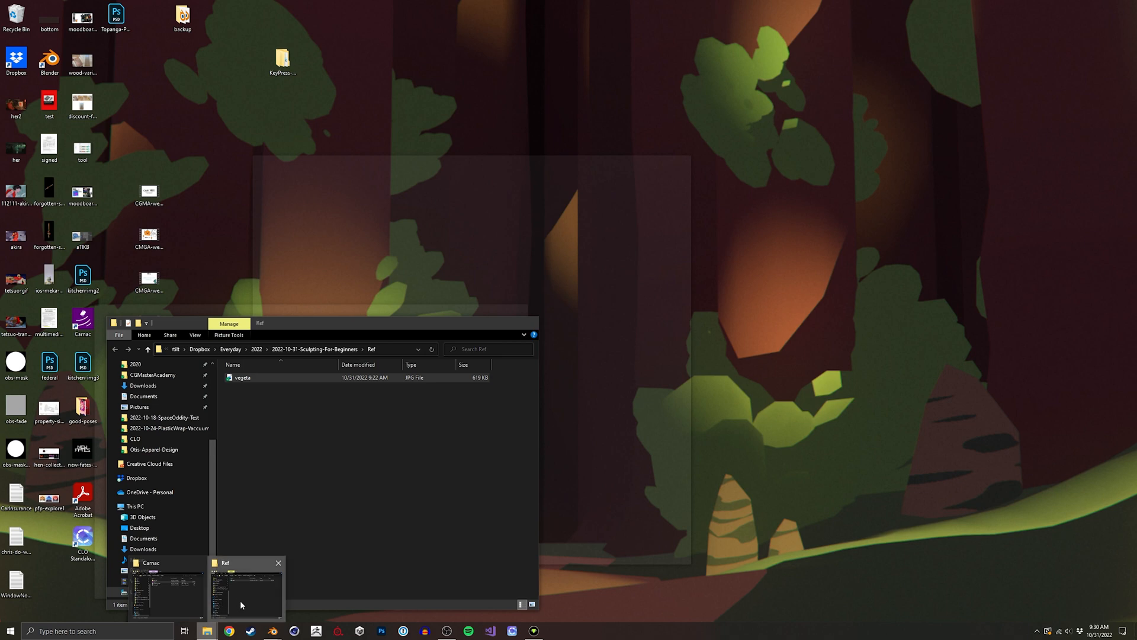
left_click(240, 599)
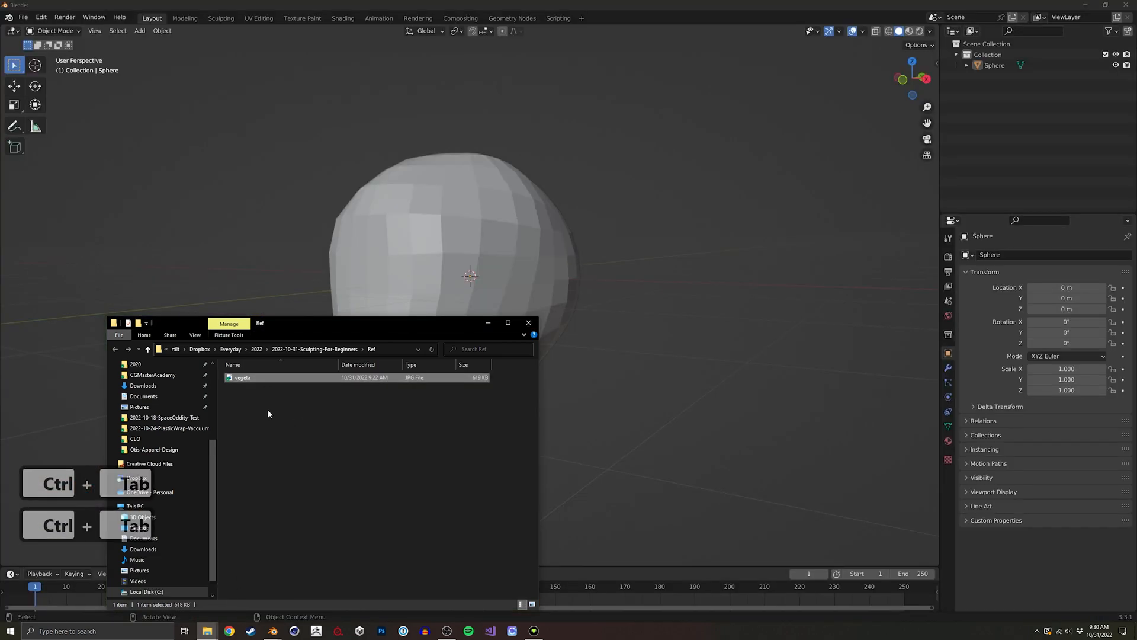
double_click(262, 377)
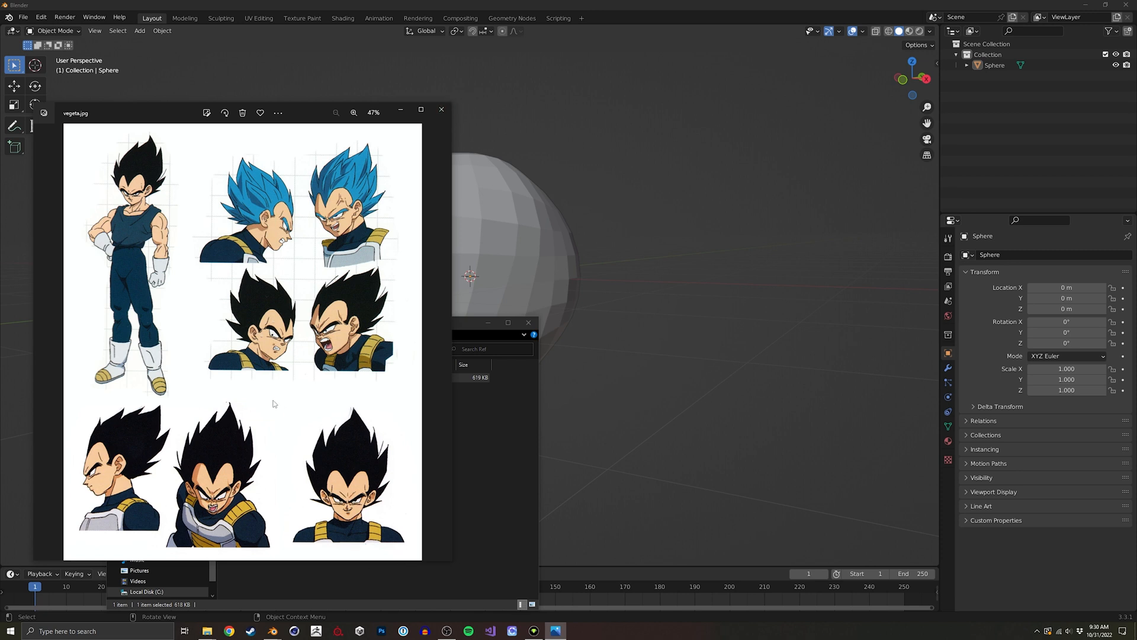
left_click(441, 111)
left_click_drag(240, 379, 285, 240)
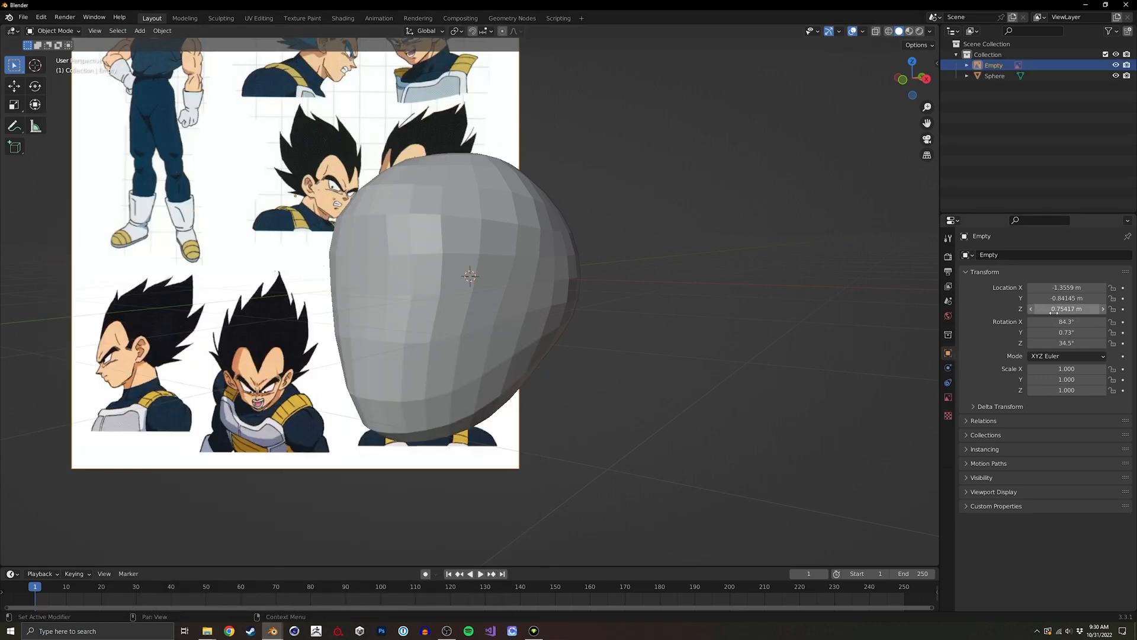
Reset the reference image's location and rotation to zero and rotate it 90° about the X axis.
key("BackSpace")
key("BackSpace")
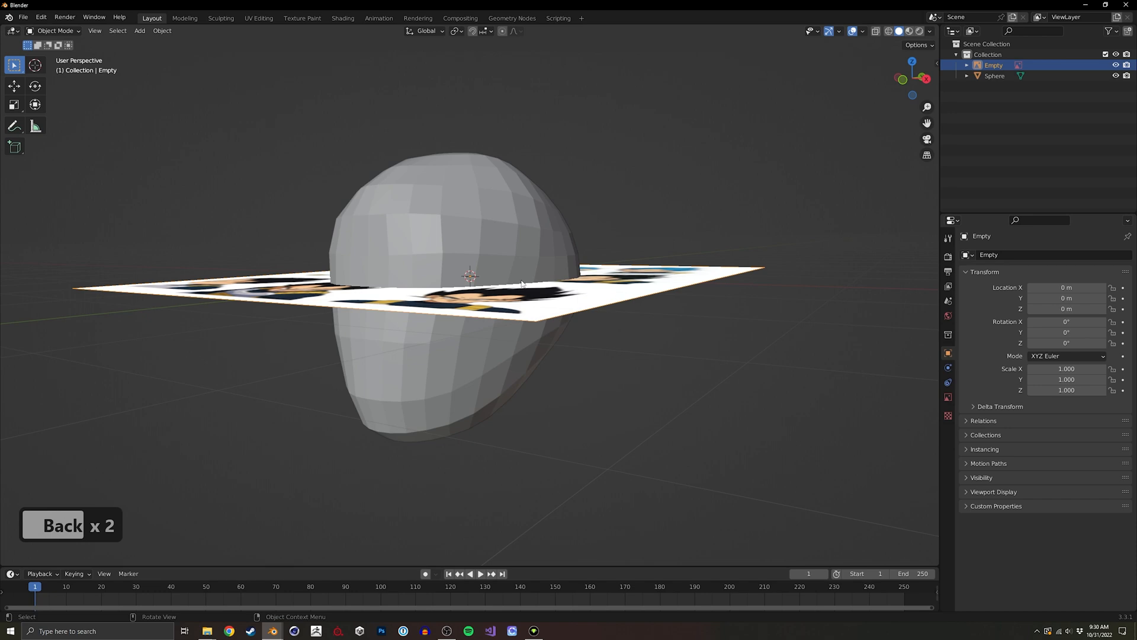
type("rx90")
key("Return")
In front view, enlarge the reference image to a scale of about 3.142 and move its front-facing portrait behind the head.
middle_click_drag(397, 311, 516, 366, "alt")
key("g")
left_click(527, 387)
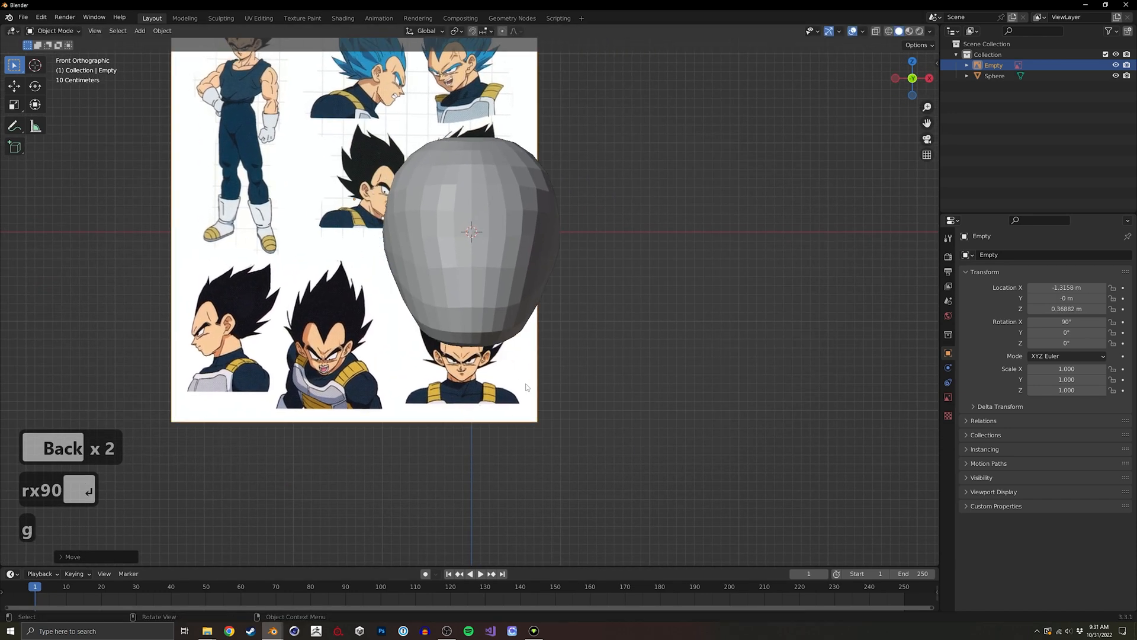
key("s")
key("g")
key("s")
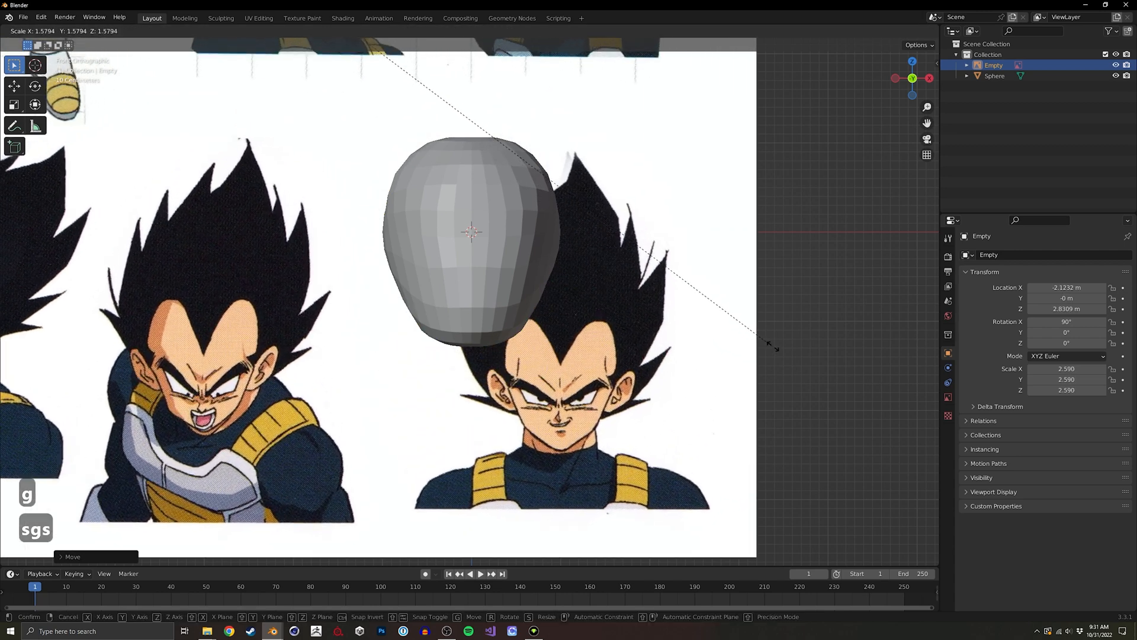
key("g")
key("s")
key("g")
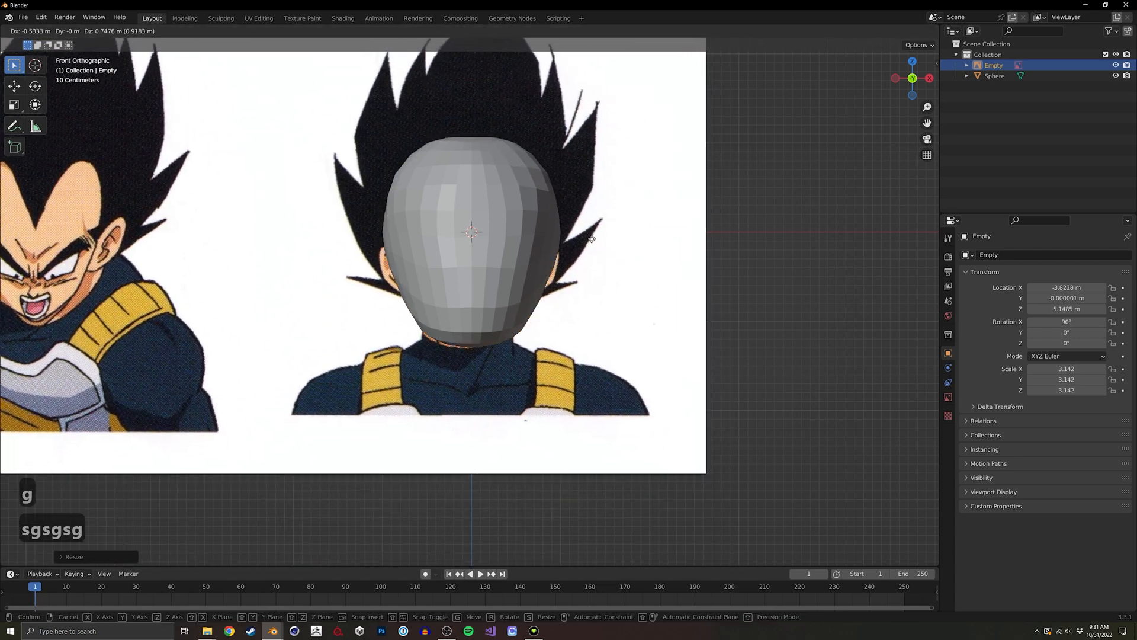
left_click(590, 241)
Fine-tune the front reference to a scale of about 3.734, lining up the portrait's face with the head mesh.
key("alt+z")
key("alt+z")
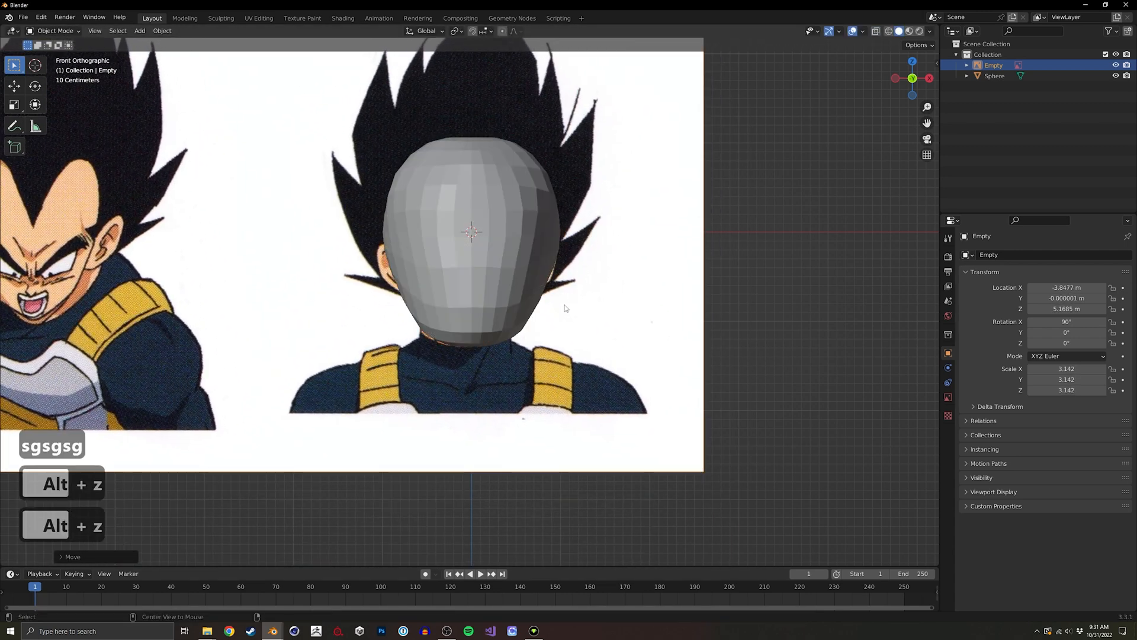
key("g")
key("s")
key("g")
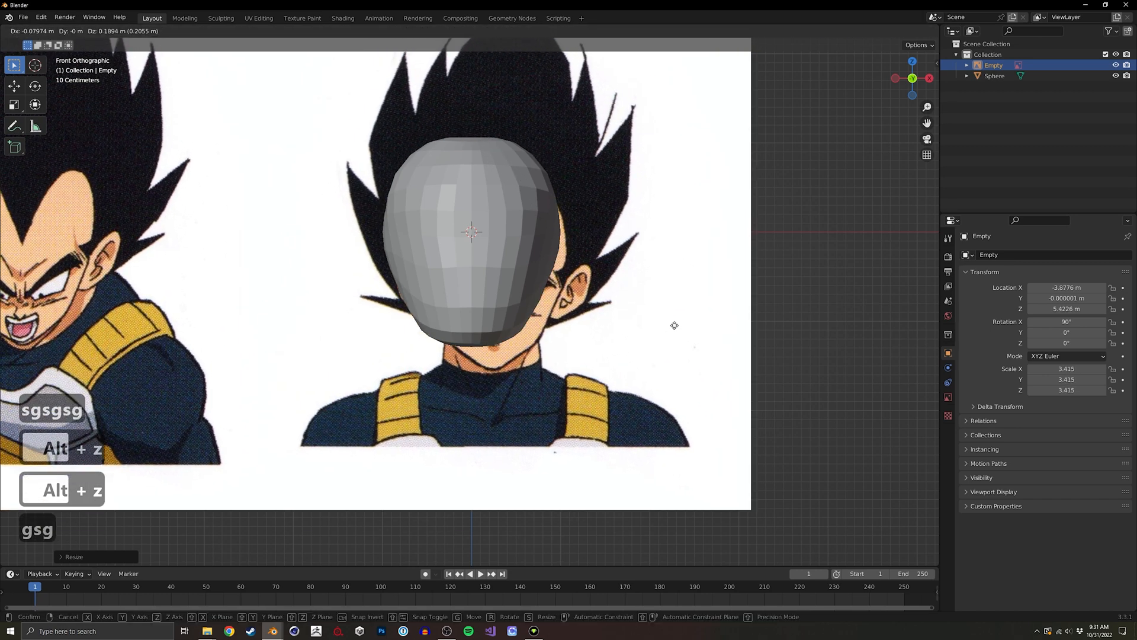
left_click(655, 274)
key("s")
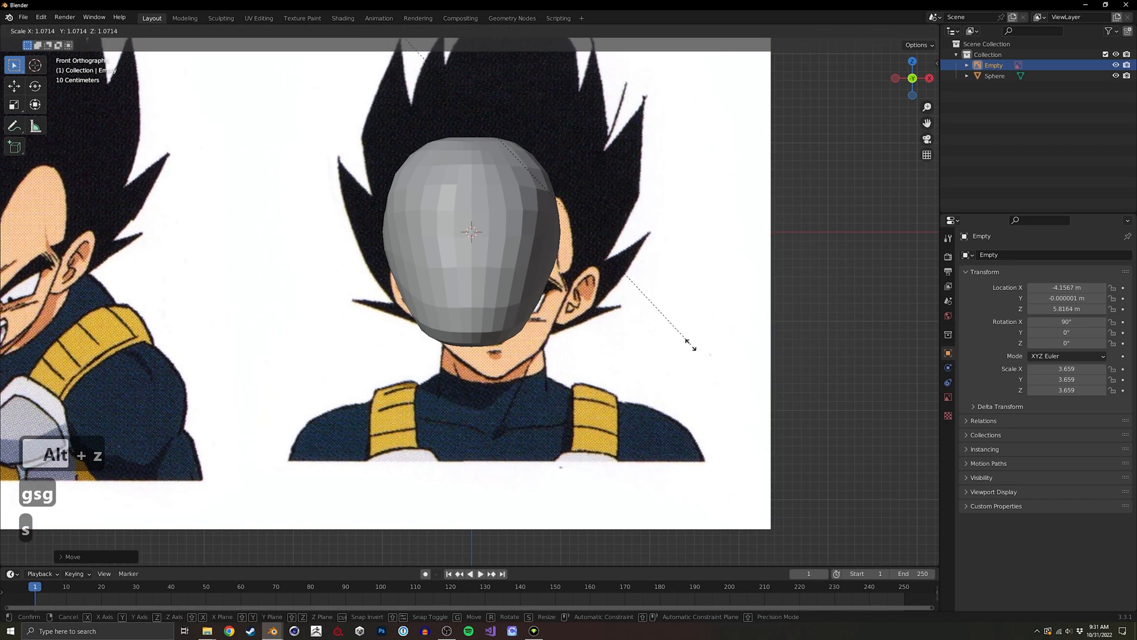
key("g")
key("s")
left_click(641, 303)
key("g")
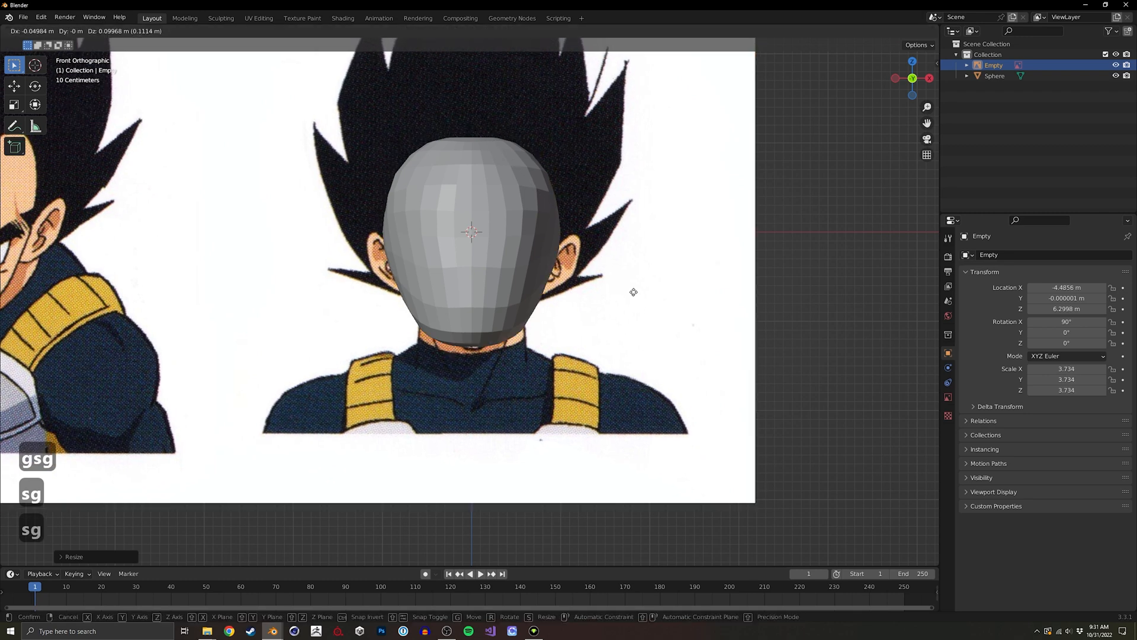
left_click(634, 294)
Duplicate the reference image in place and rotate the copy 90° about the Z axis.
middle_click_drag(520, 226, 549, 248)
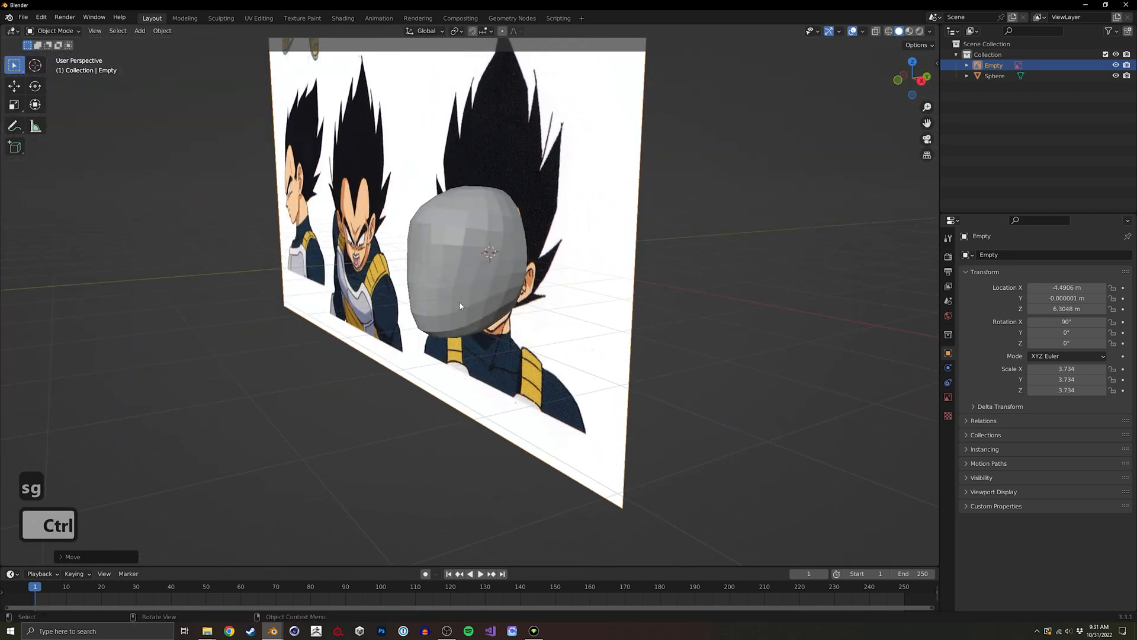
key("shift+d")
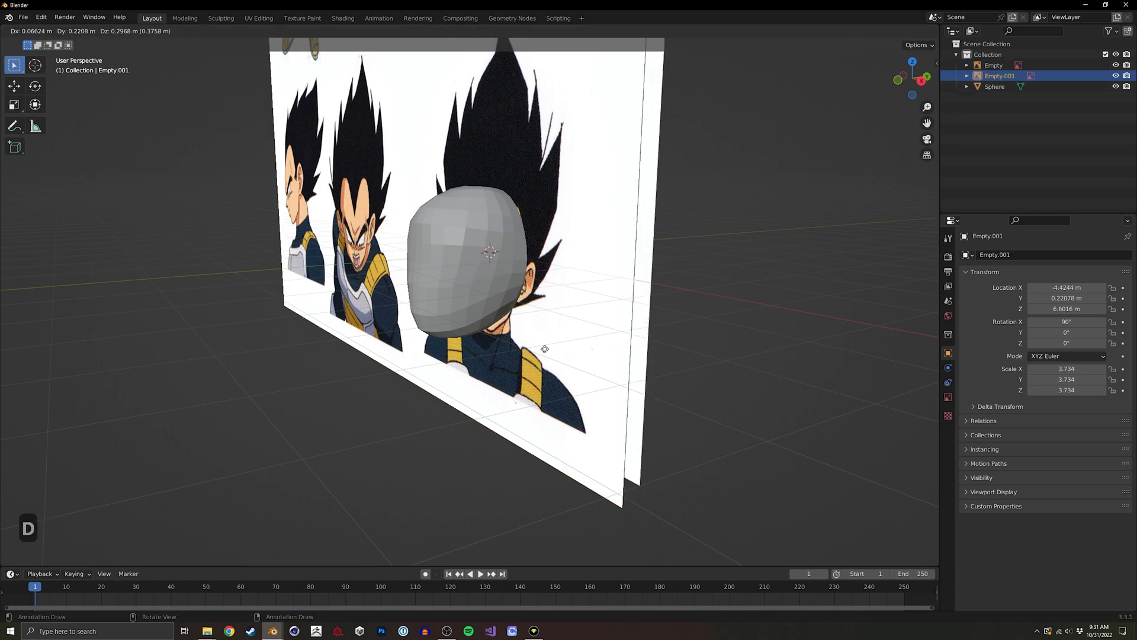
key("z")
key("9")
key("0")
key("Return")
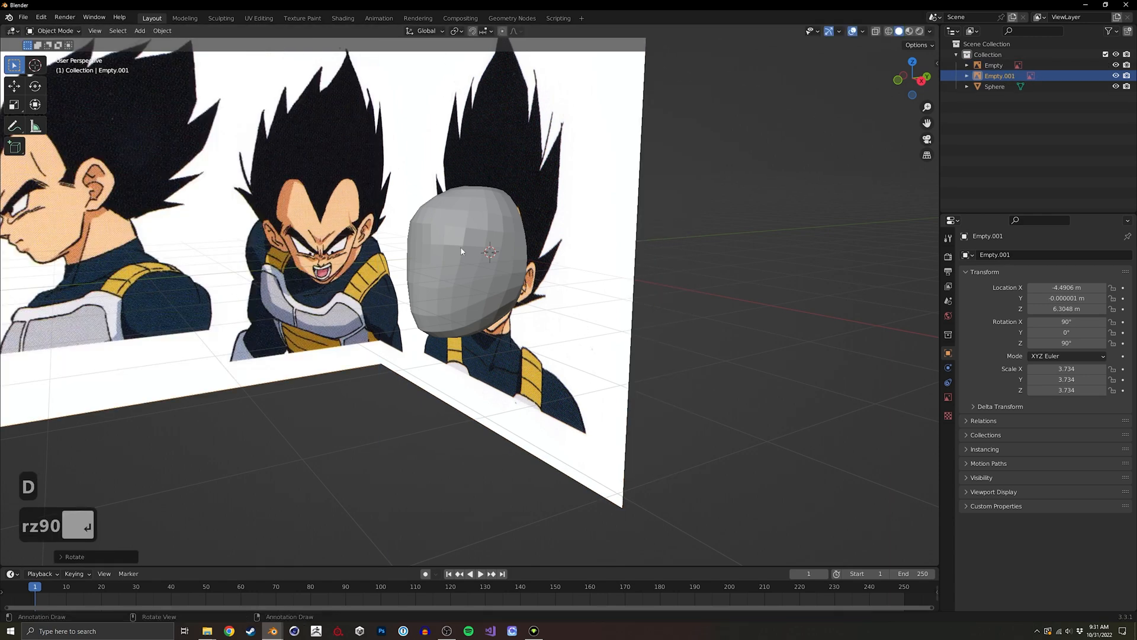
In right view, move the duplicated image so its side profile portrait lines up with the head.
middle_click_drag(462, 250, 533, 285, "alt")
key("g")
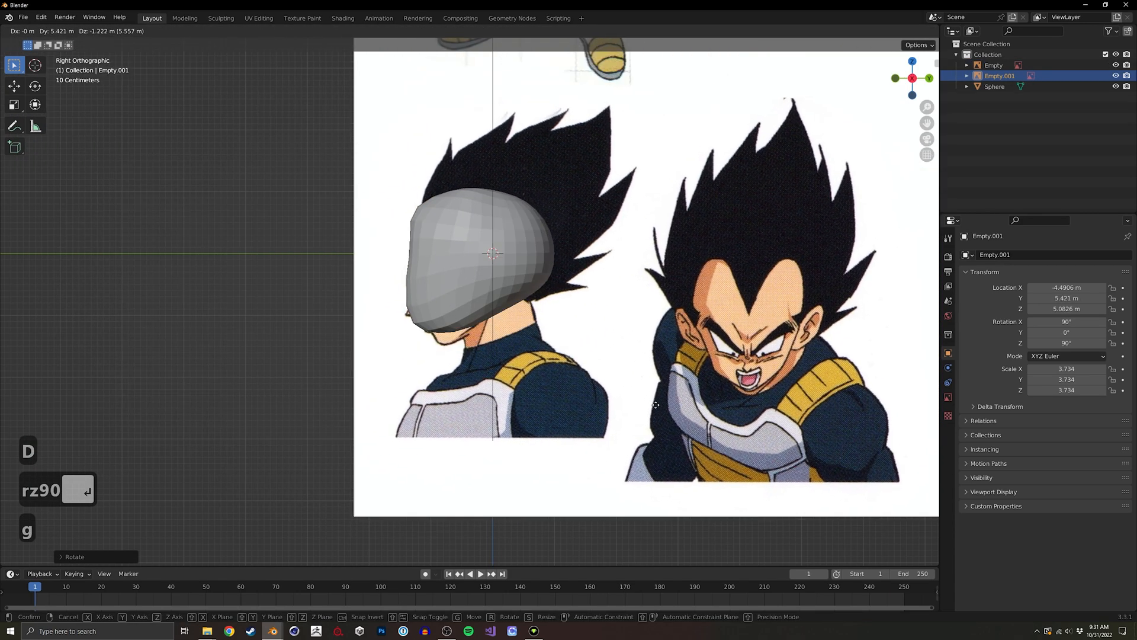
left_click(632, 391)
Delete the sculpted sphere head, leaving the two reference images.
middle_click_drag(633, 391, 481, 294)
left_click(492, 306)
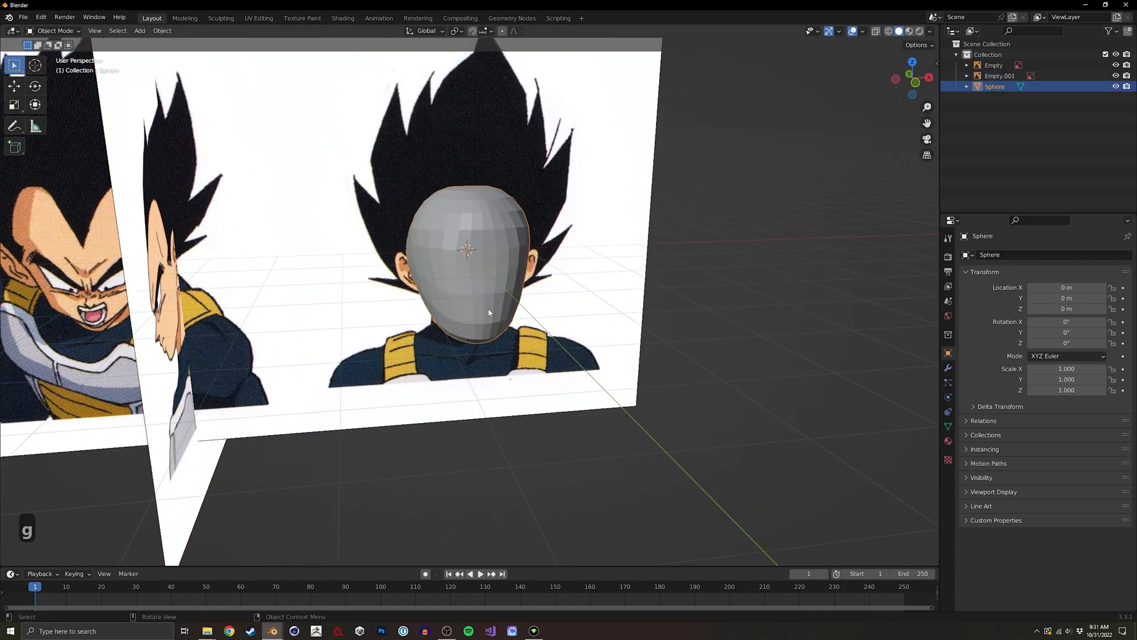
key("x")
left_click(489, 309)
Move the side reference image along the X axis to about -0.026 m so it crosses the middle of the front portrait.
left_click(203, 393)
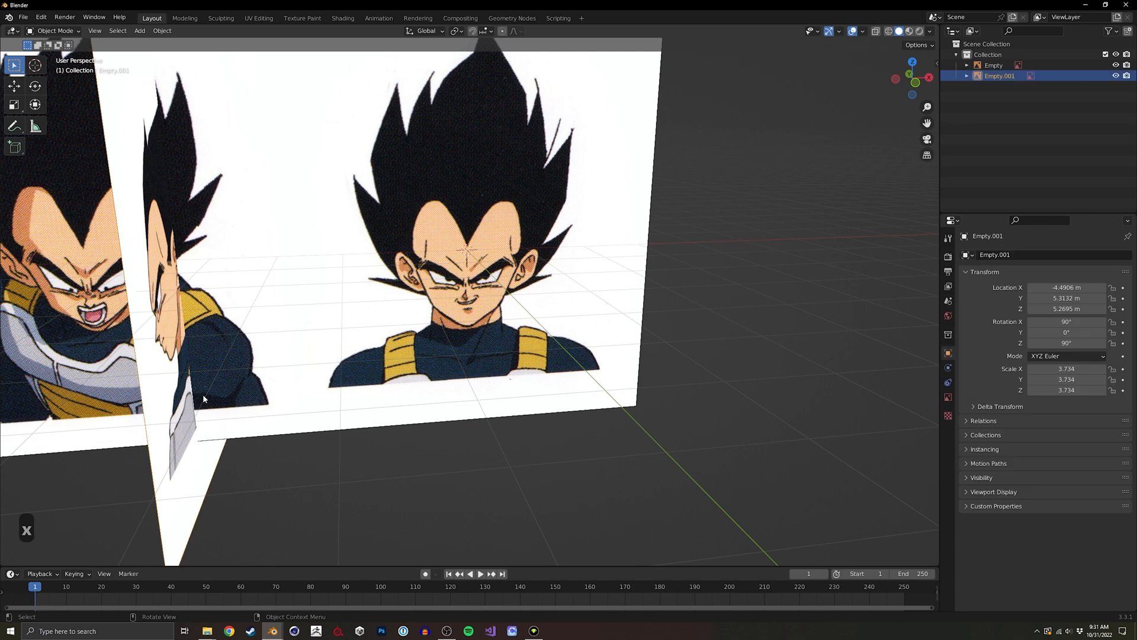
key("g")
key("x")
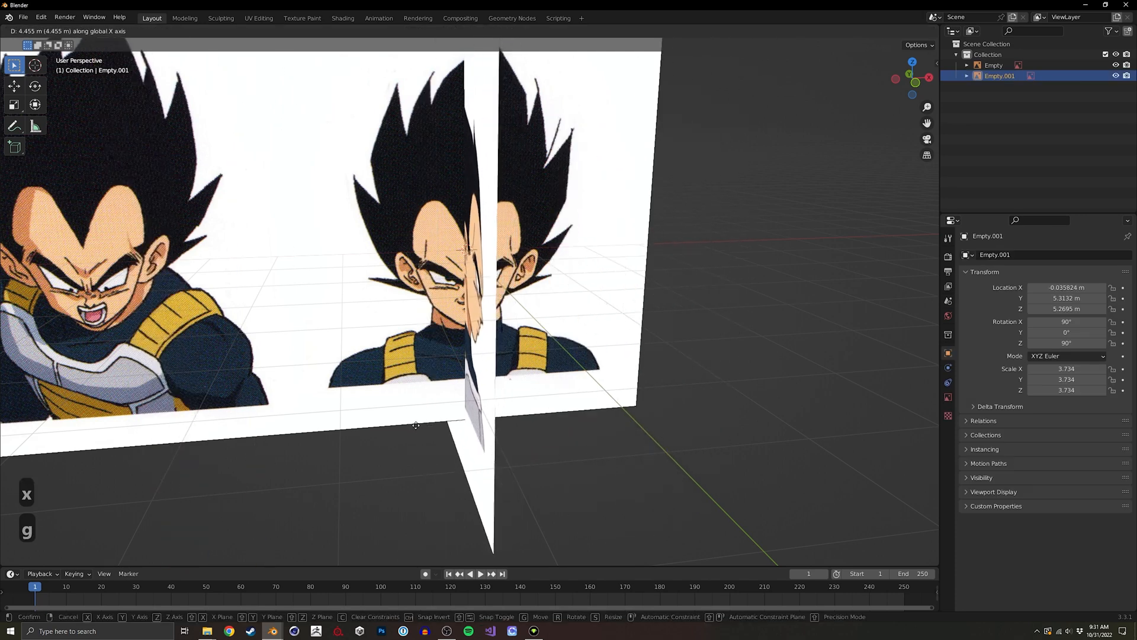
left_click(416, 425)
Shift the side reference to about 6.169 m in Y and 5.235 m in Z, matching its features to the front portrait.
middle_click_drag(415, 425, 332, 404)
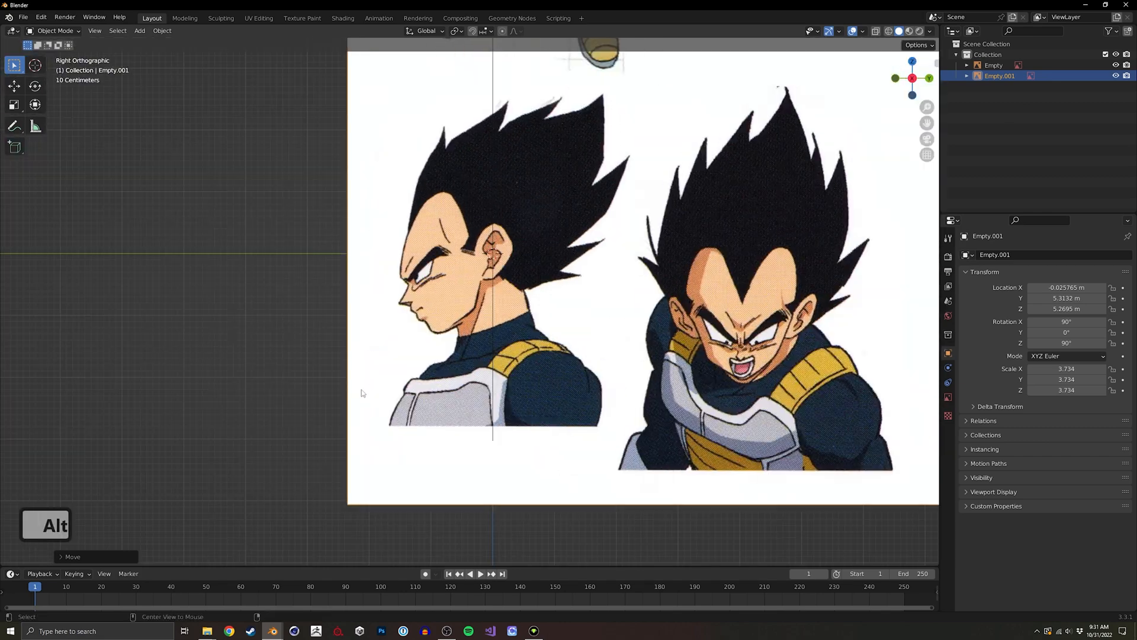
key("g")
left_click(449, 410)
middle_click_drag(449, 410, 434, 391, "alt")
key("g")
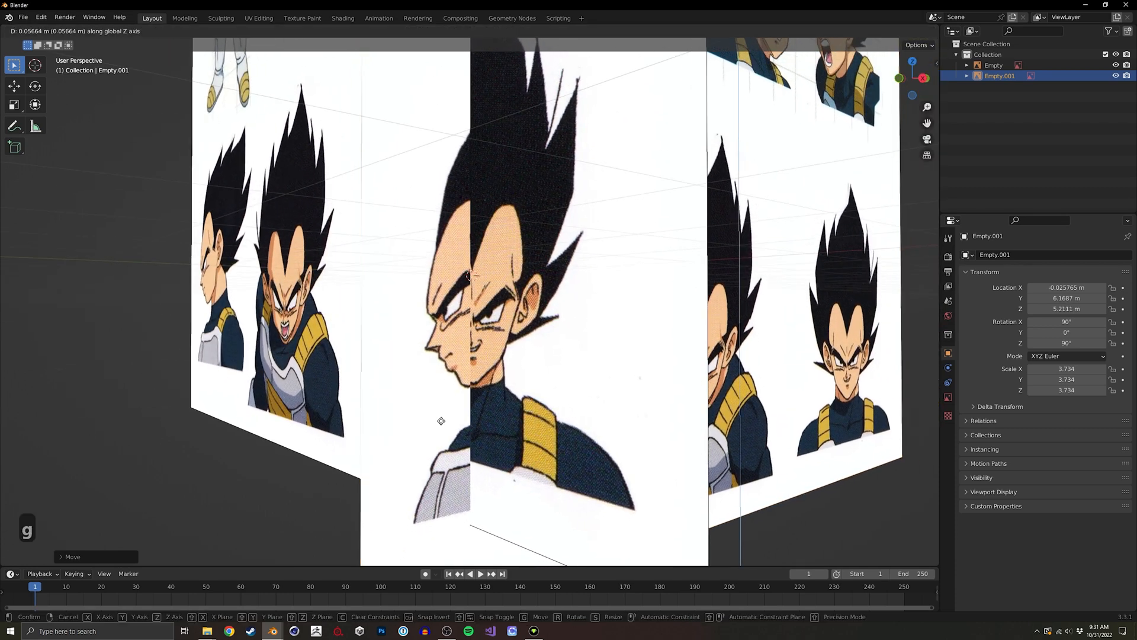
left_click(444, 415)
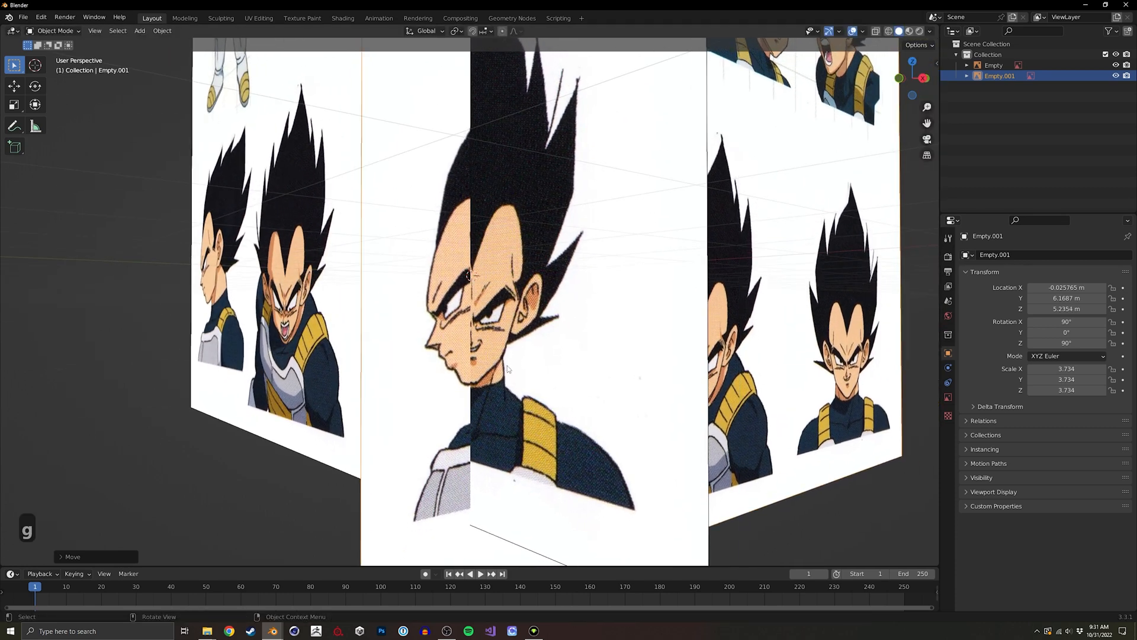
Scale the side reference to about 3.539 and move it along Z to about 4.847 m to match the front face.
middle_click_drag(507, 369, 489, 261)
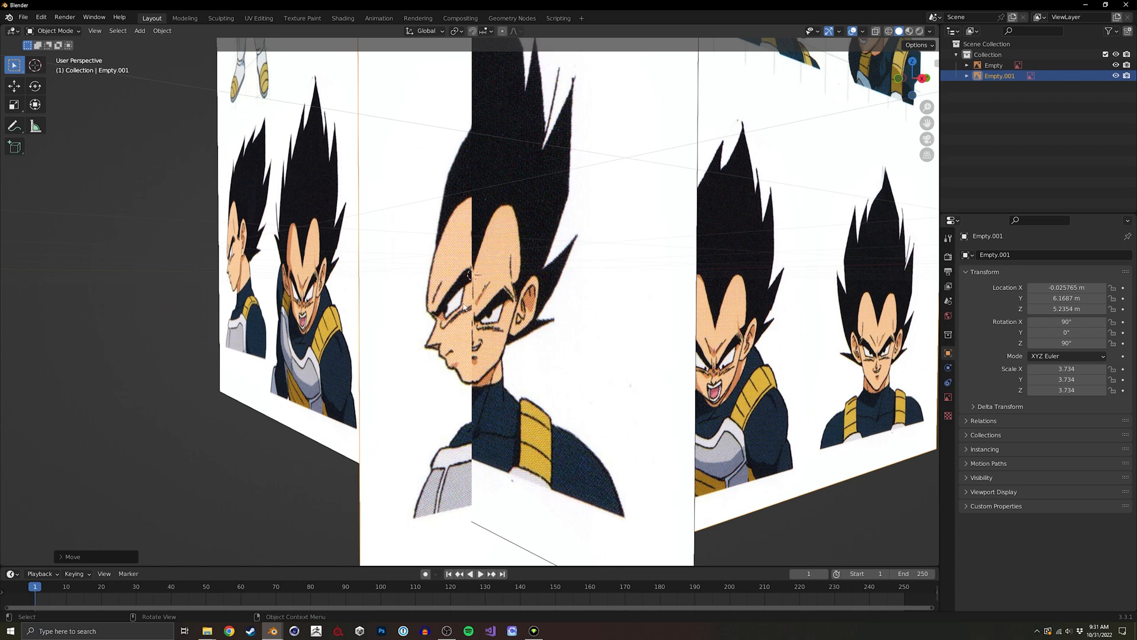
middle_click_drag(413, 371, 426, 347)
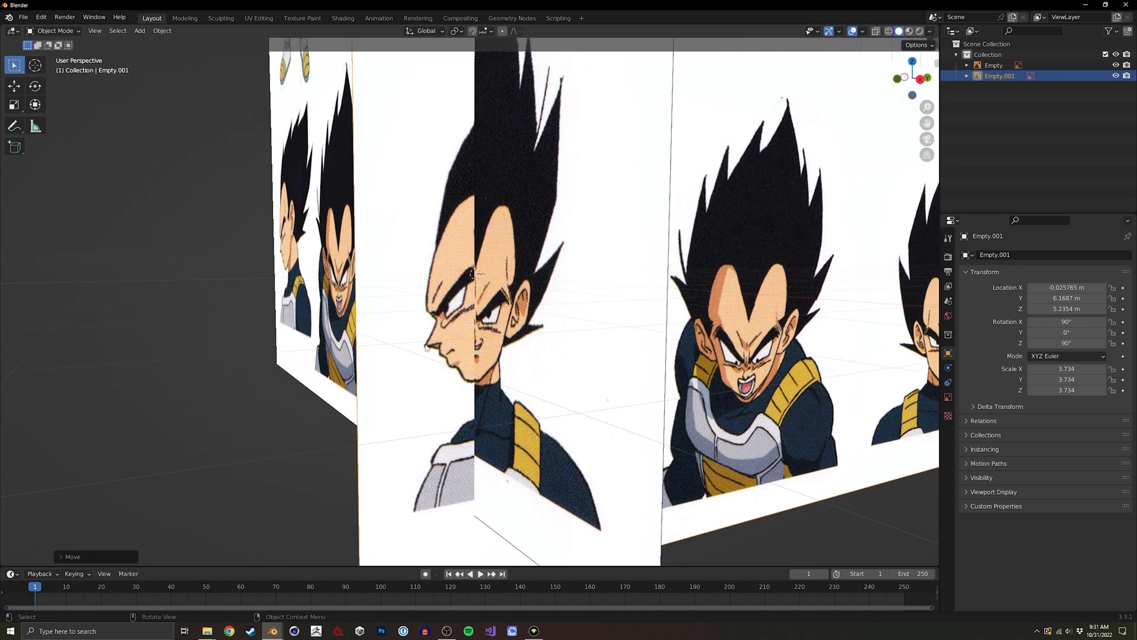
key("s")
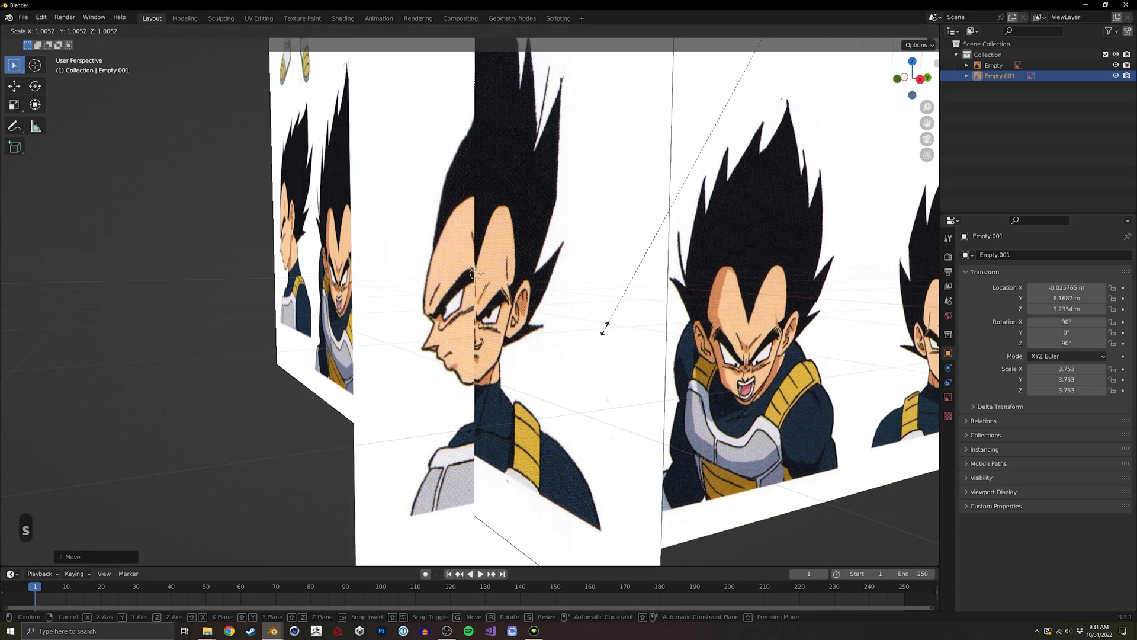
left_click(616, 322)
key("g")
key("z")
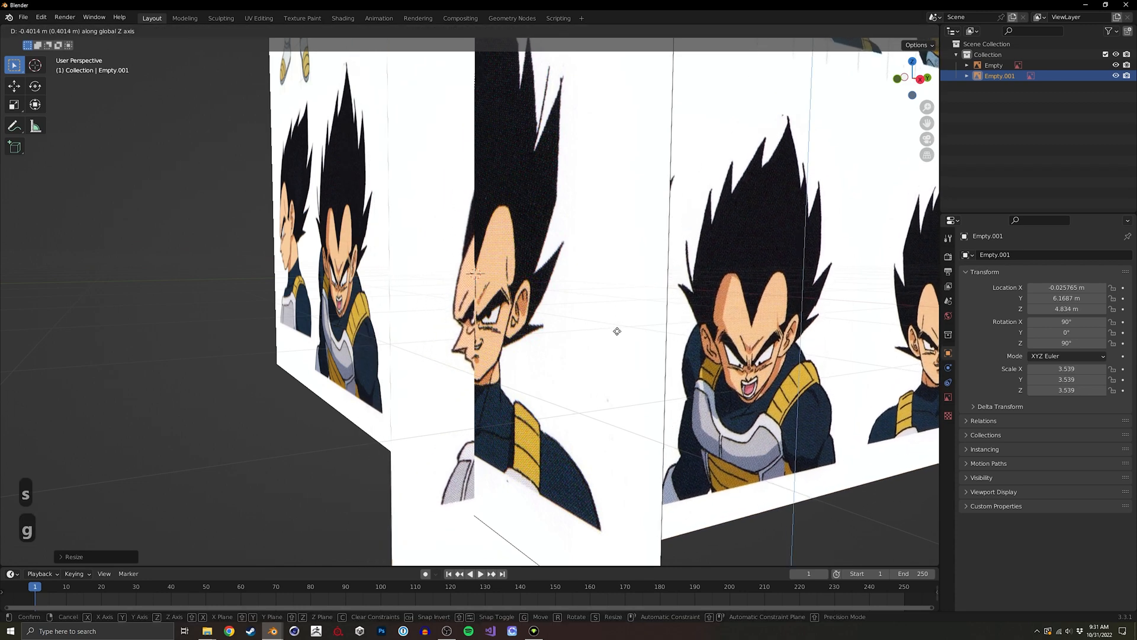
left_click(616, 329)
Move the side reference image along Y to about 5.945 m to line its face up with the front portrait.
key("g")
key("x")
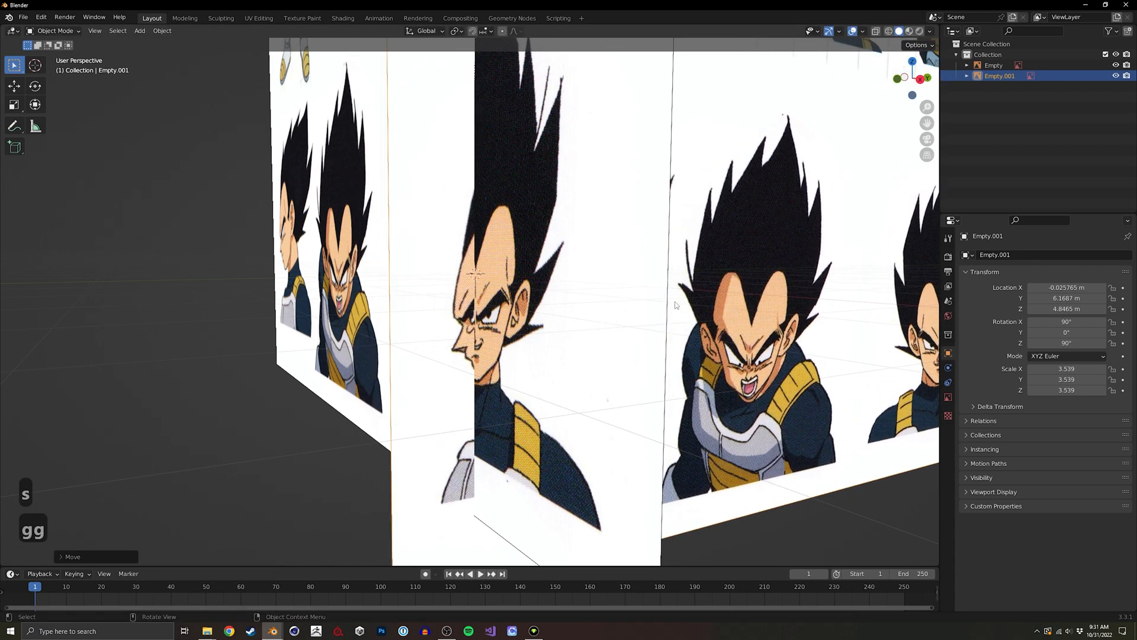
key("g")
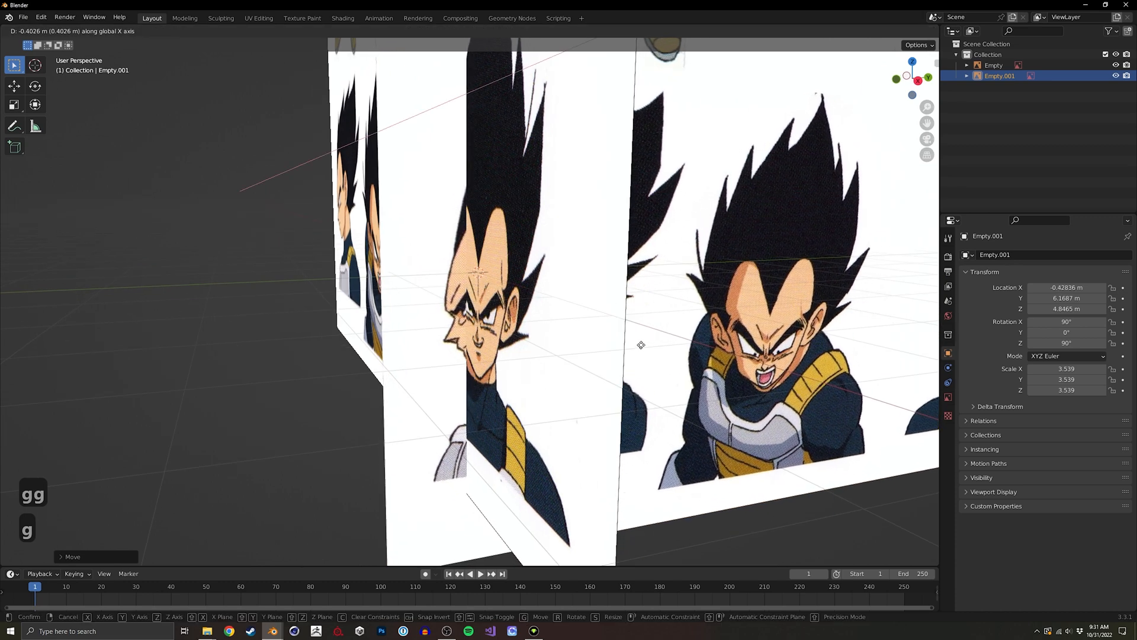
key("y")
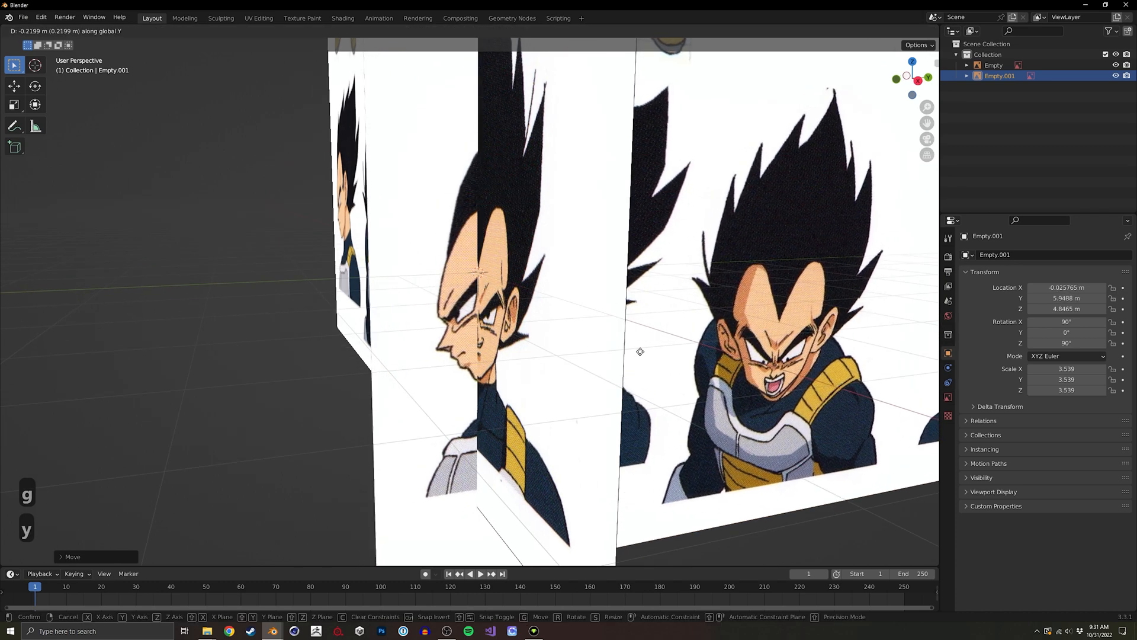
left_click(638, 352)
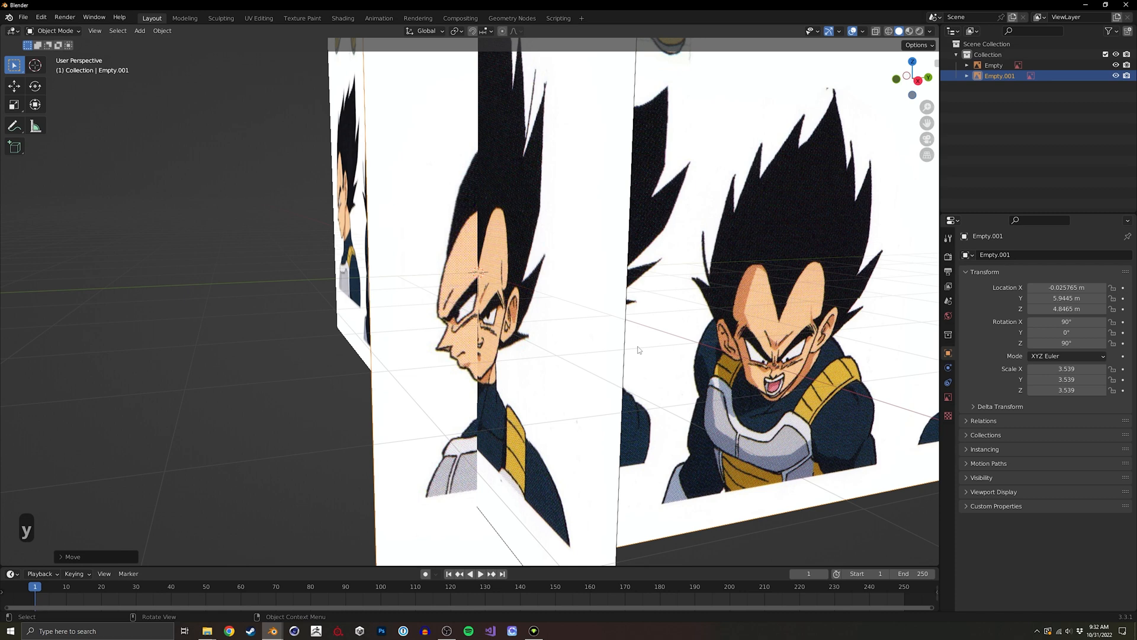
Scale the side reference to about 3.492 and reposition it to about 4.819 m in Z and 5.807 m in Y.
key("s")
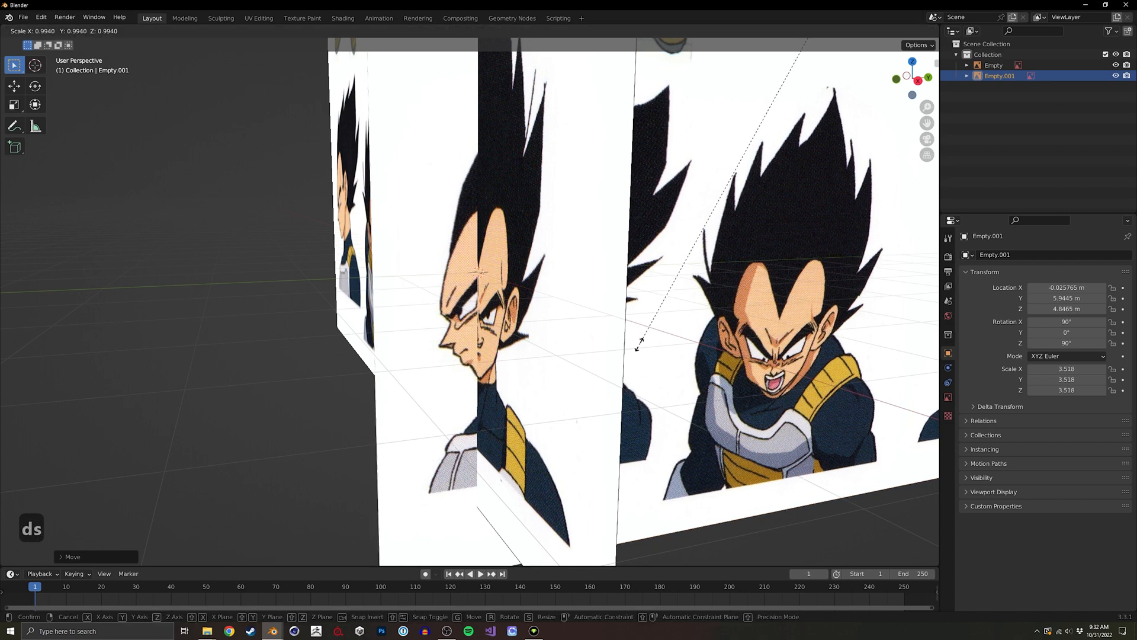
left_click(641, 343)
key("g")
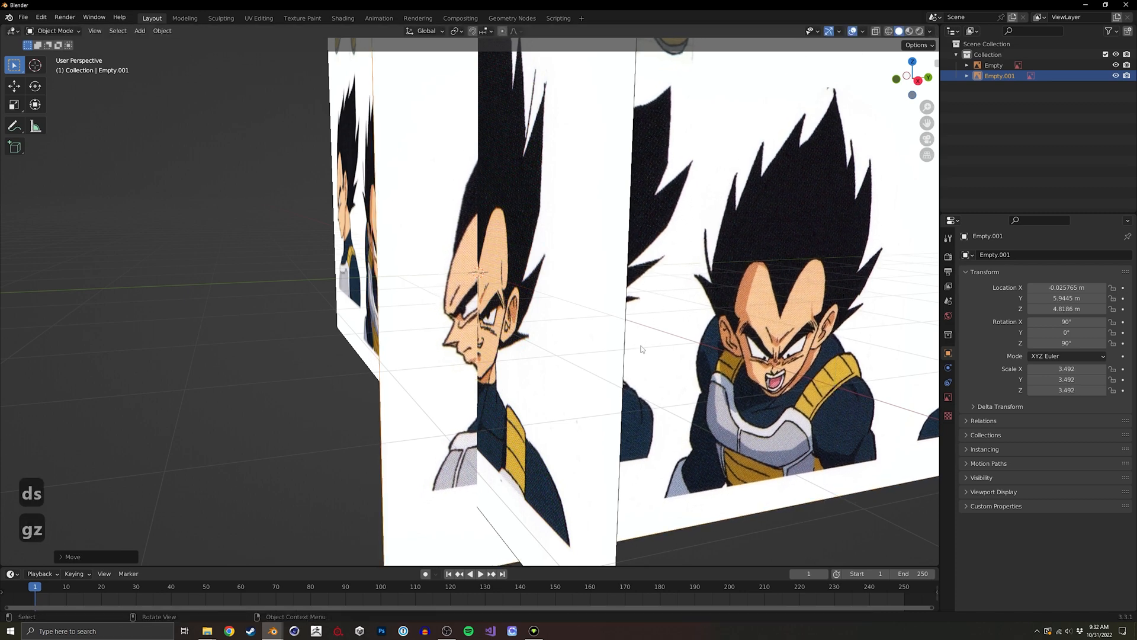
key("y")
left_click(632, 351)
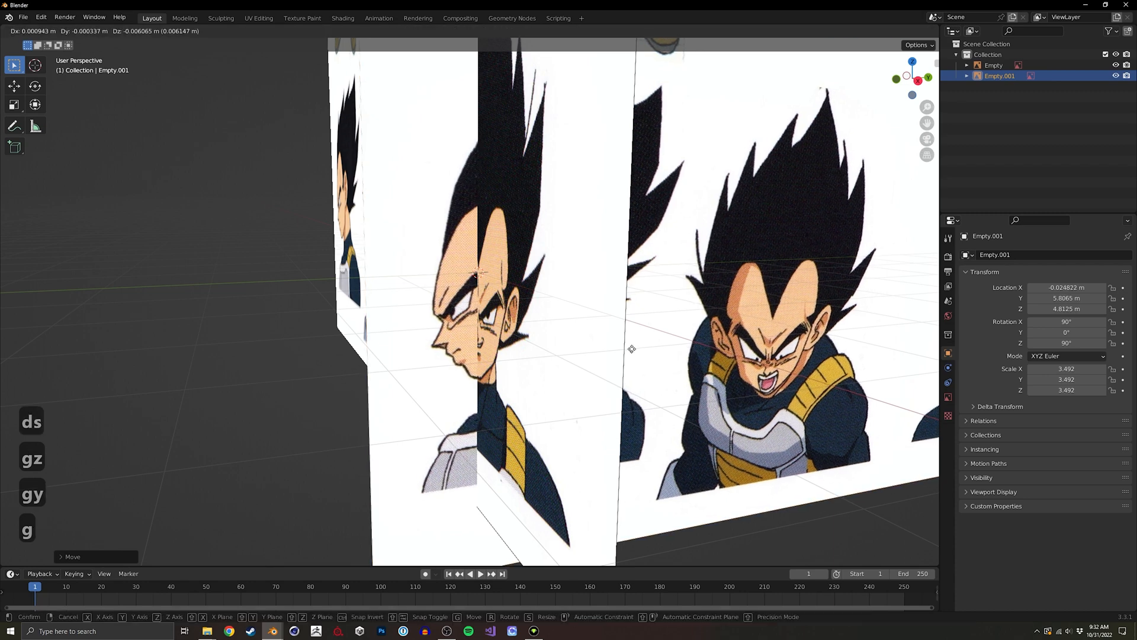
Fine-tune the side reference's position to about 4.806 m in Z and 5.860 m in Y.
key("g")
key("z")
key("g")
key("y")
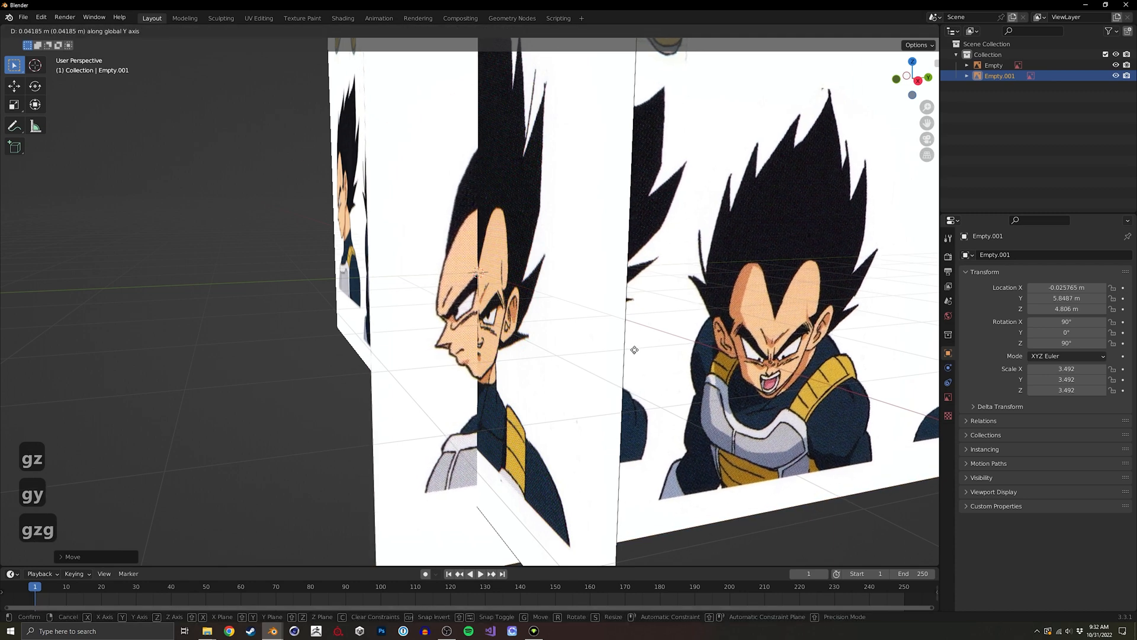
left_click(635, 350)
Scale the side reference to about 3.450 and shift it to about 4.762 m in Z and 5.737 m in Y.
key("s")
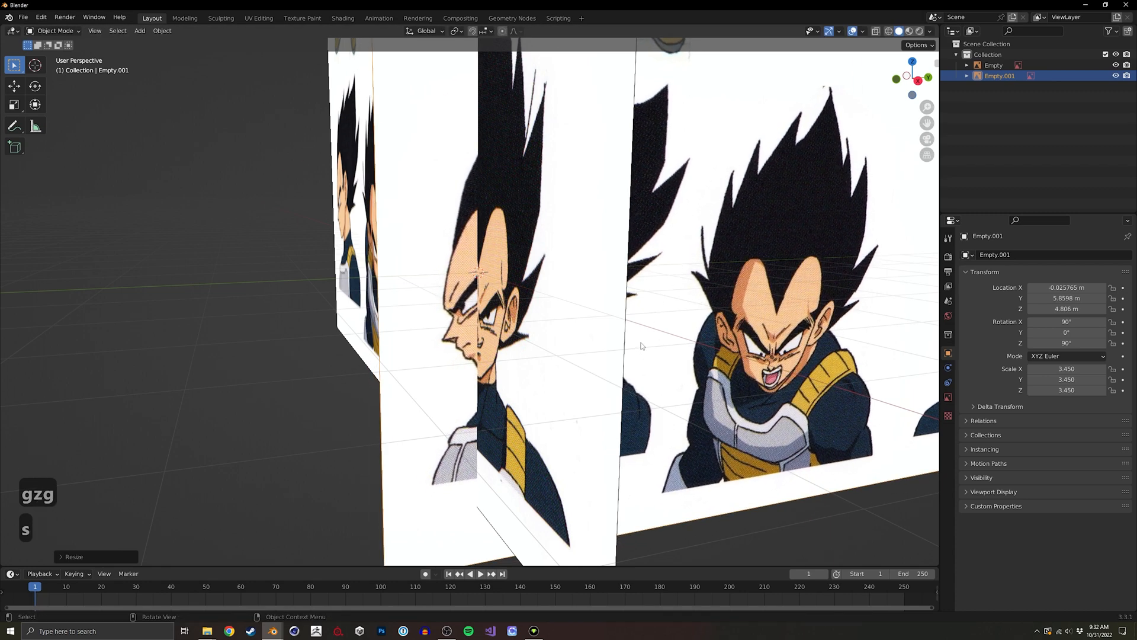
left_click(640, 345)
key("g")
key("g")
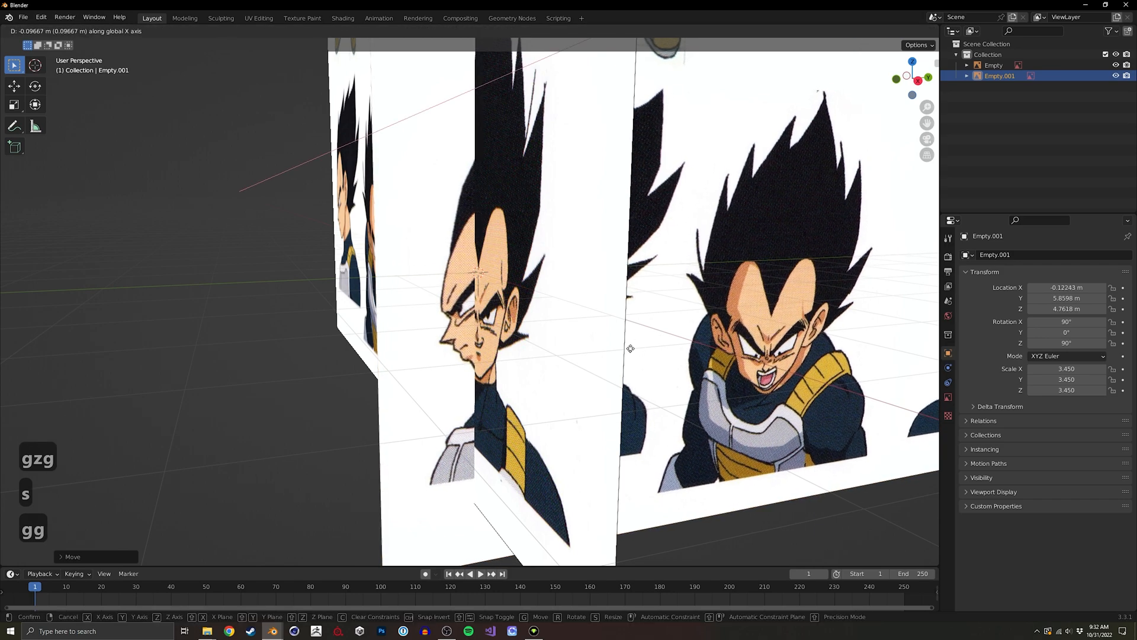
key("y")
left_click(630, 350)
Scale the side reference to about 3.414 and lower it to about 4.660 m in Z to match the front face.
middle_click_drag(633, 351, 642, 327)
key("s")
left_click(642, 330)
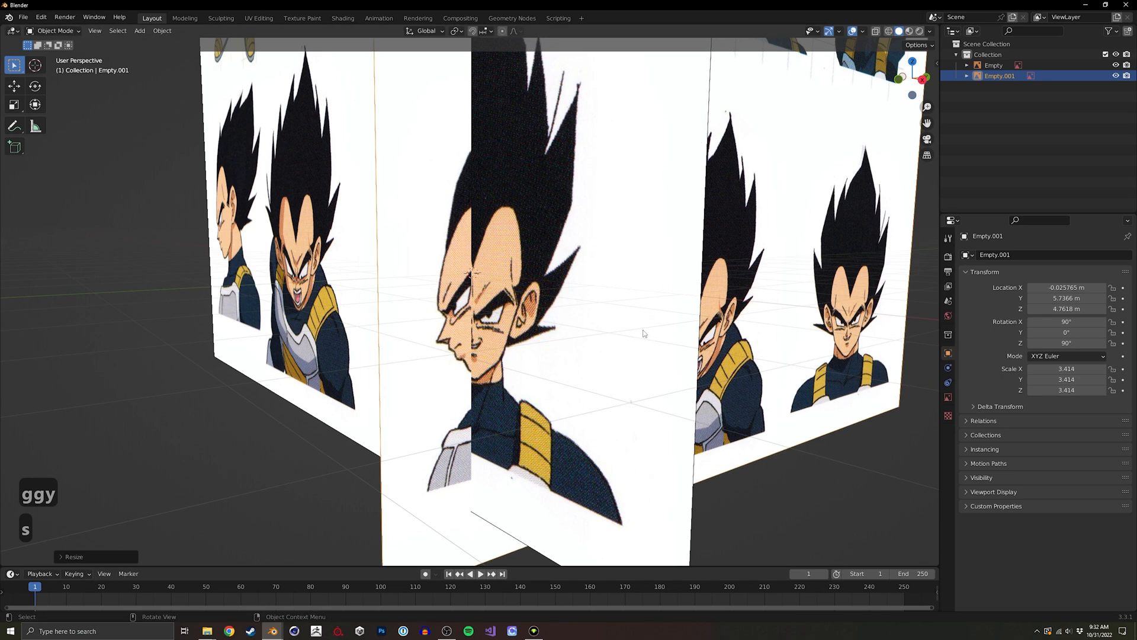
key("g")
key("z")
left_click(643, 338)
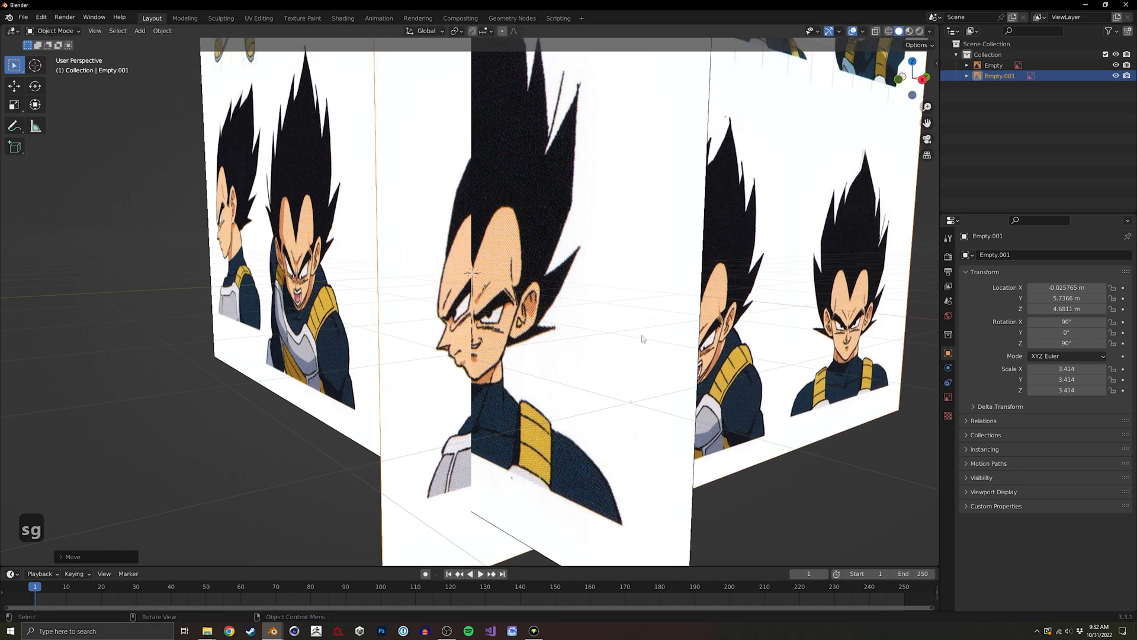
key("g")
key("z")
left_click(642, 340)
Scale the side reference to about 3.383 and move it along Z to about 4.619 m.
key("s")
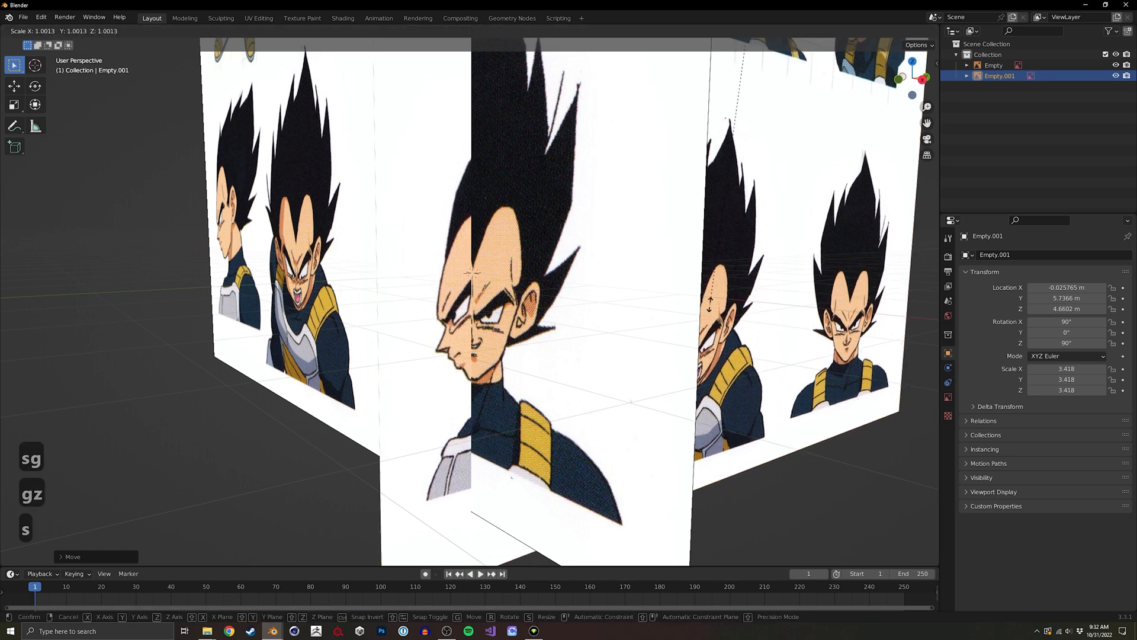
left_click(705, 305)
key("g")
key("z")
left_click(712, 305)
Move the side reference along Y to about 5.659 m and check its facial features against the front portrait.
middle_click_drag(711, 305, 671, 328)
key("g")
middle_click(667, 327)
key("y")
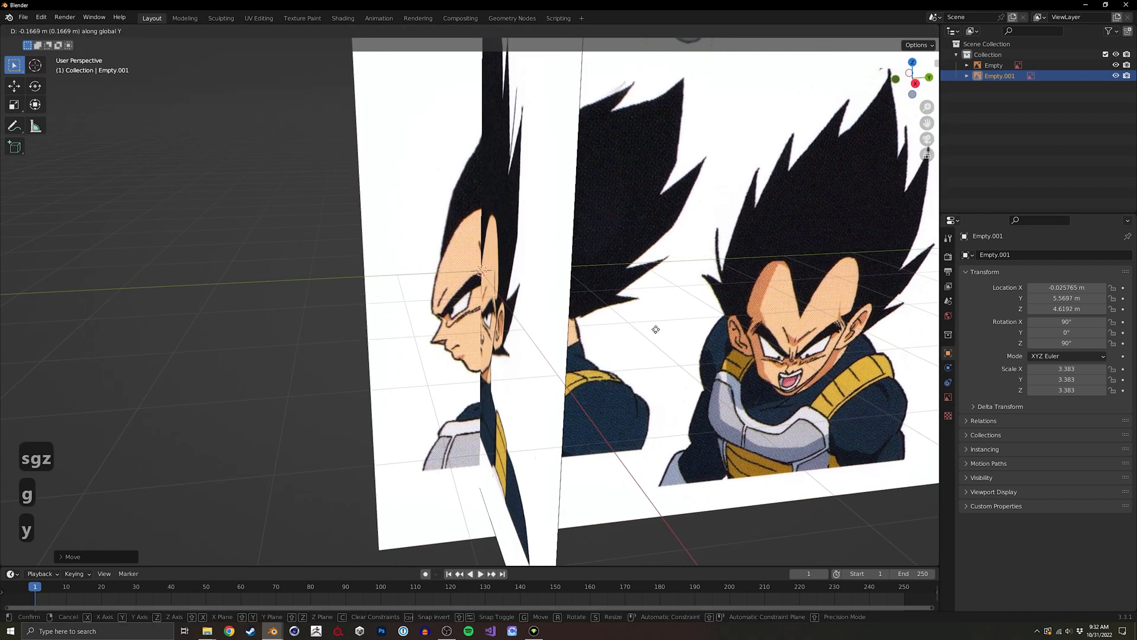
left_click(660, 327)
middle_click_drag(660, 328, 706, 291)
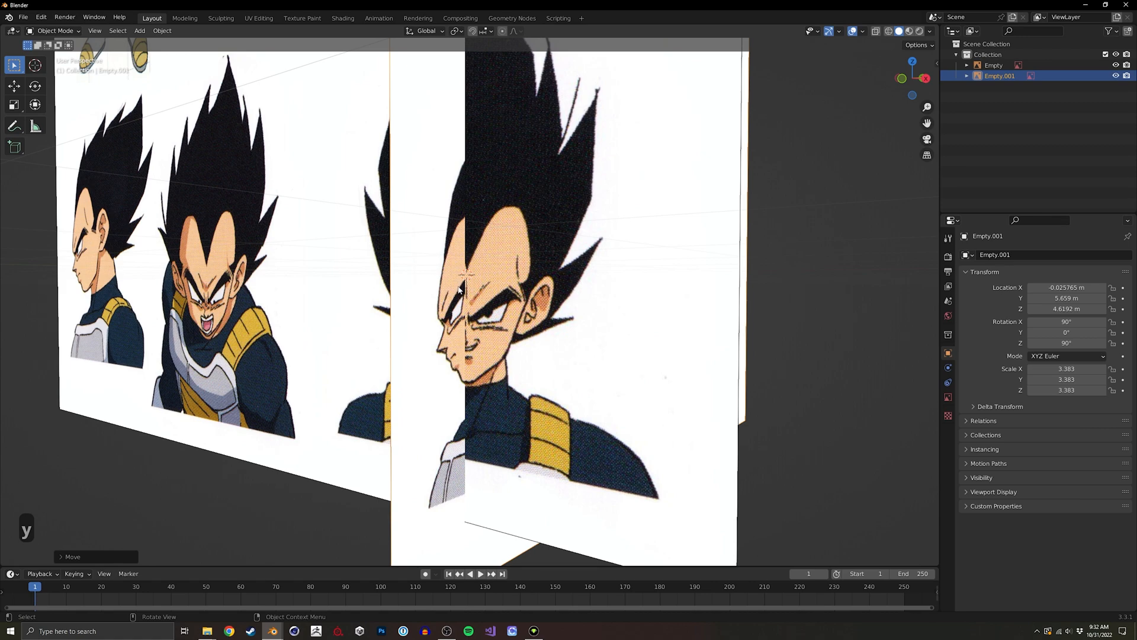
mouse_move(625, 298)
middle_mouse_down()
mouse_move(582, 303)
mouse_move(639, 342)
mouse_move(632, 313)
middle_mouse_up()
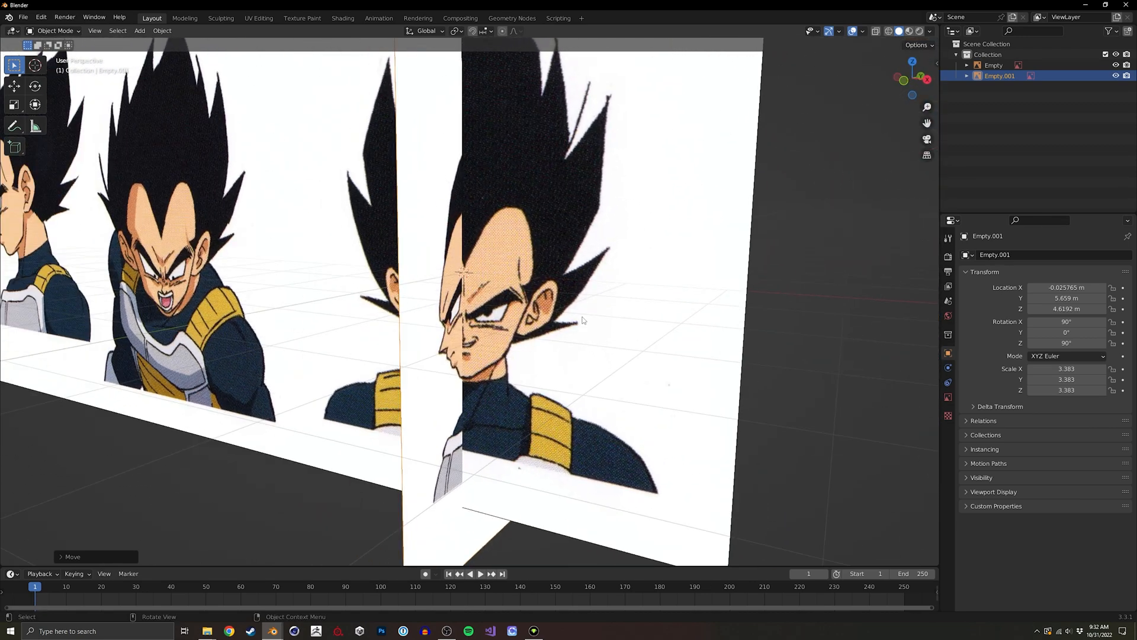
scroll(510, 351, "down", 3)
Move the side reference in the negative X direction, clear of the front head portrait.
middle_click_drag(510, 351, 554, 374, "shift")
key("g")
middle_click(518, 380)
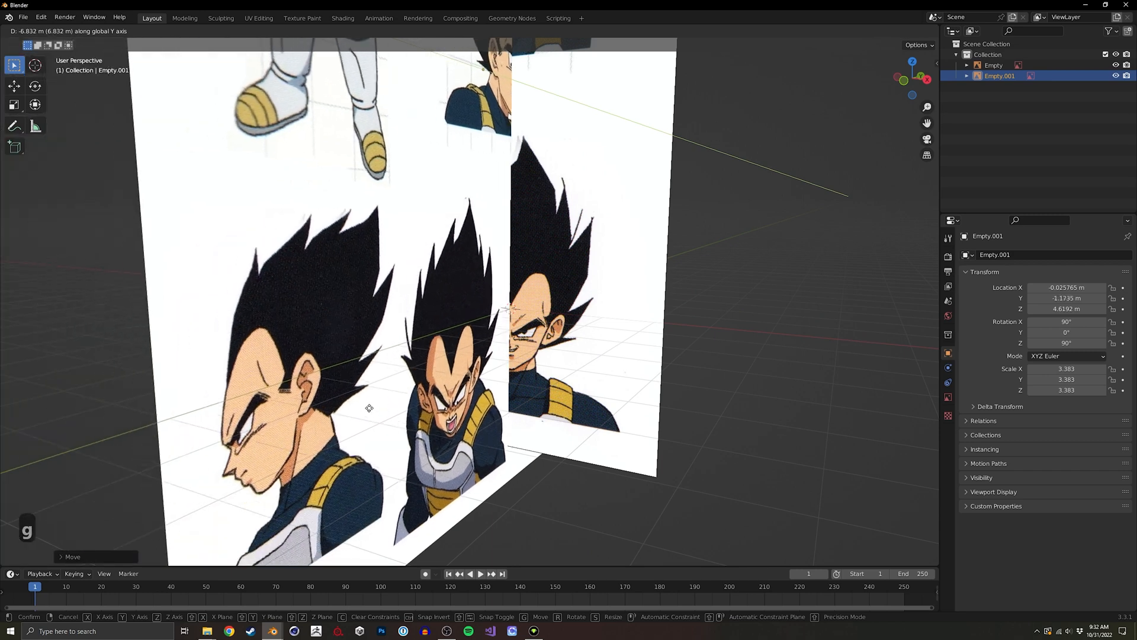
key("x")
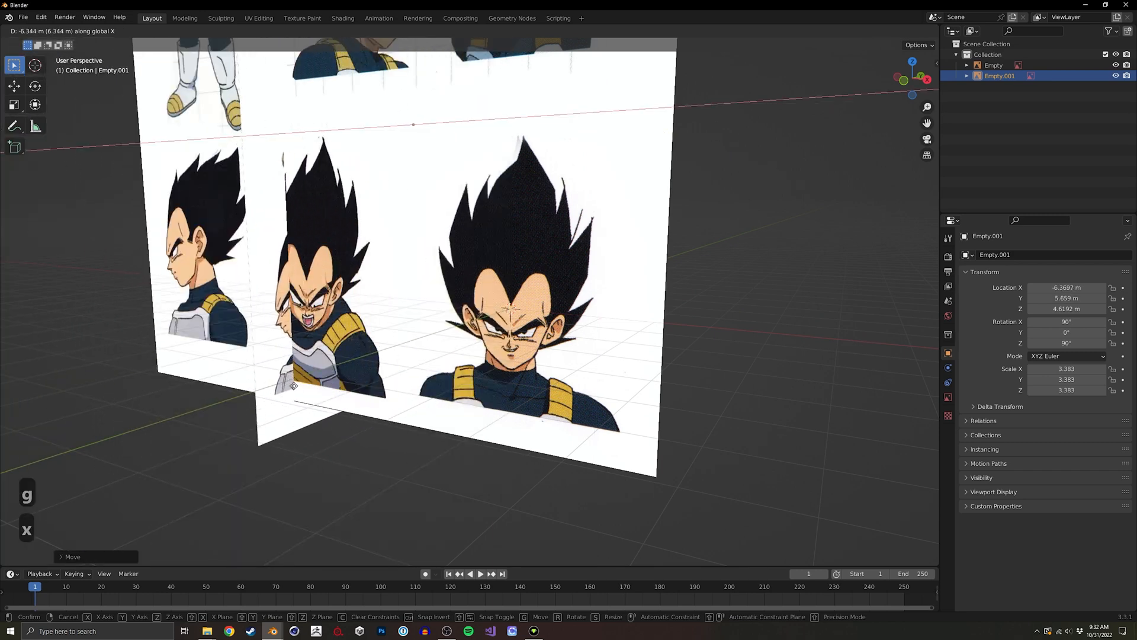
left_click(332, 388)
Move the front reference image back along Y to about 4.457 m, clearing the space around the world origin.
middle_click_drag(333, 388, 441, 389)
left_click(458, 398)
key("g")
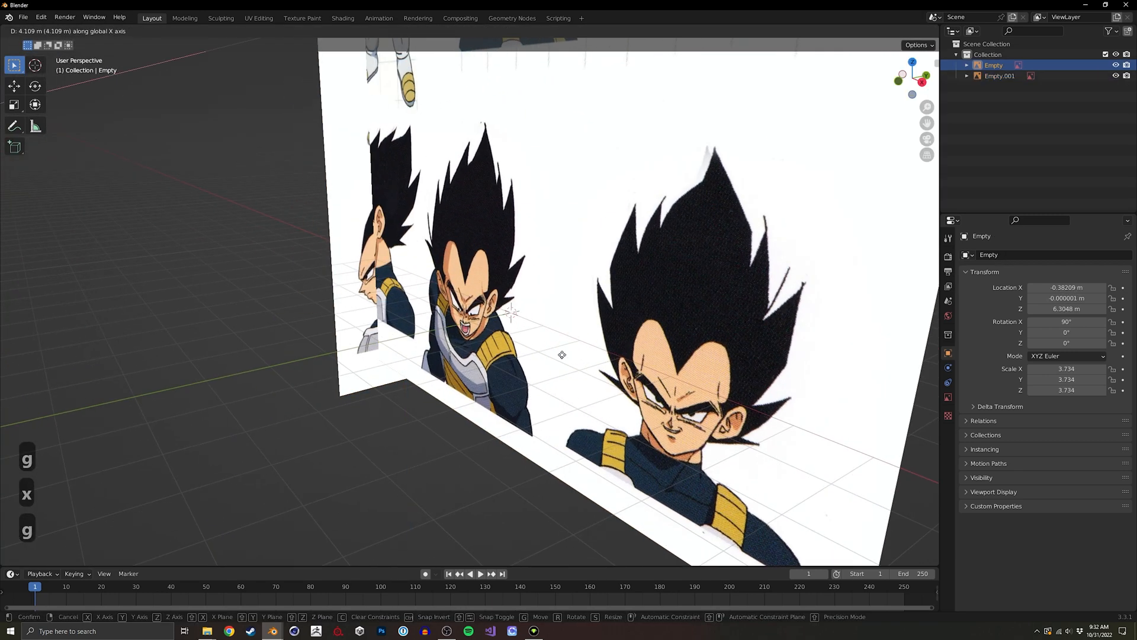
key("y")
left_click(551, 367)
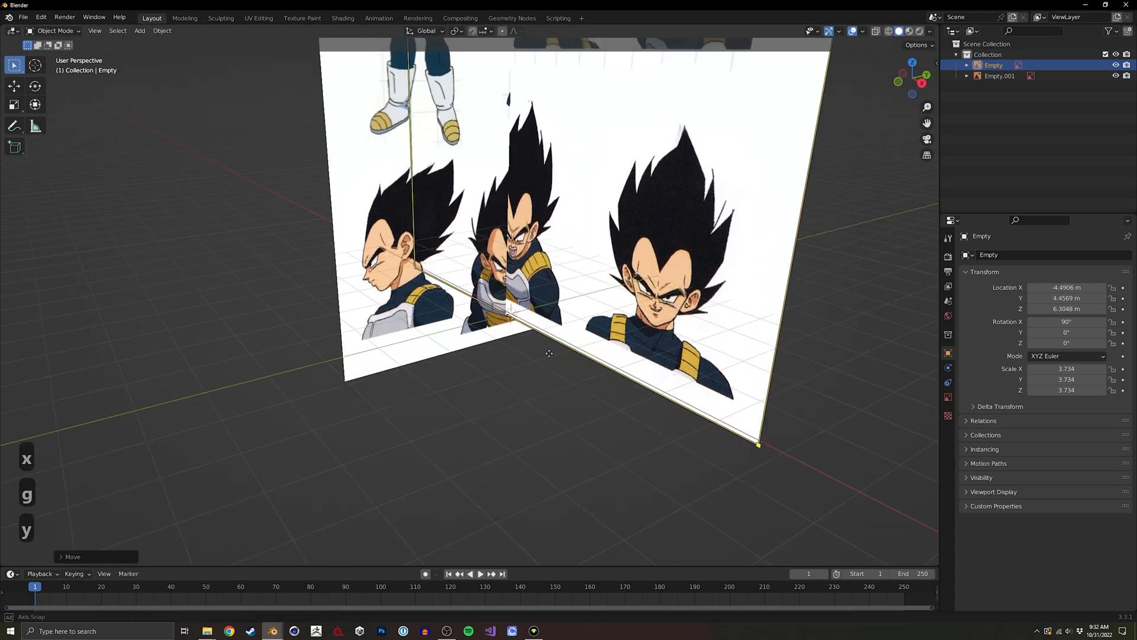
Add a UV sphere at the world origin as a trial head base and delete it.
middle_click_drag(551, 368, 513, 240)
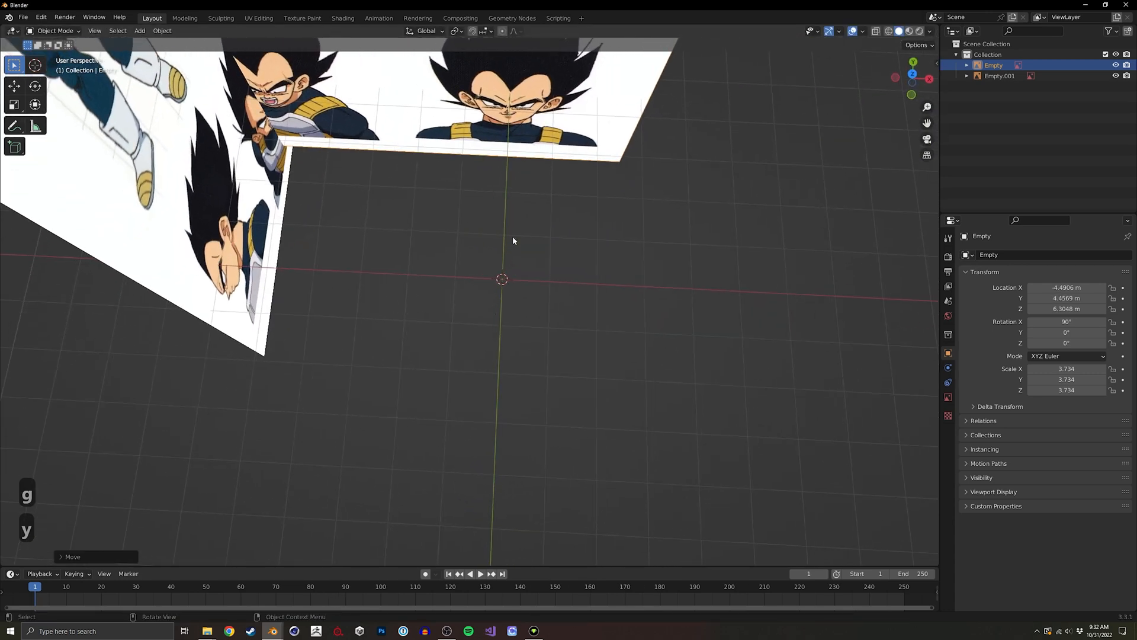
left_click(520, 336)
middle_click_drag(503, 319, 428, 297)
scroll(429, 303, "up", 2)
key("shift+a")
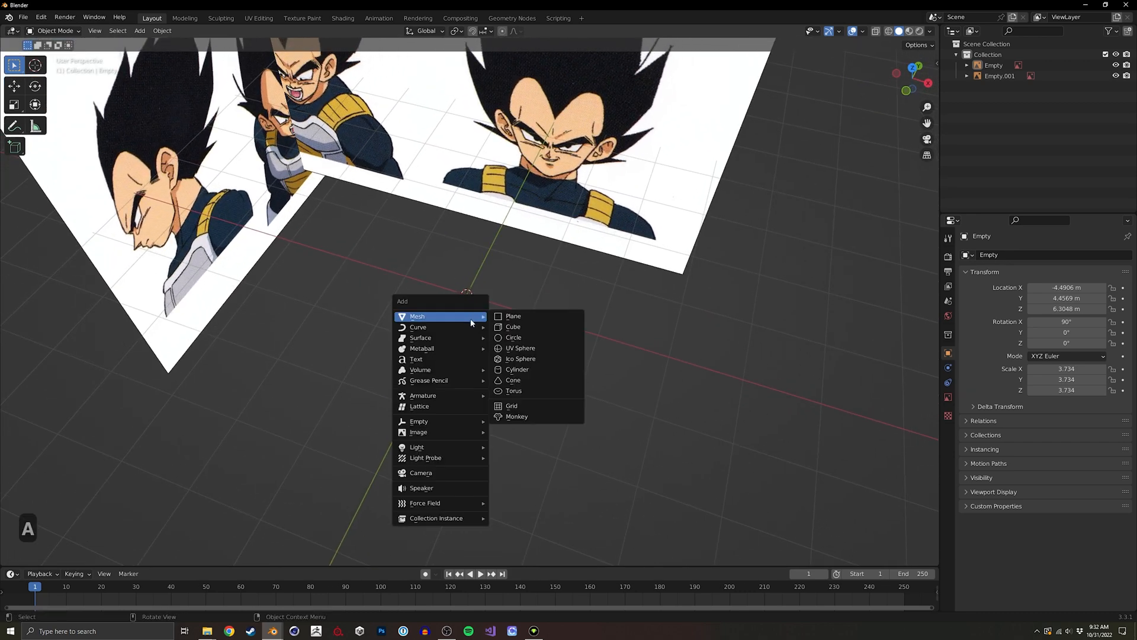
left_click(521, 349)
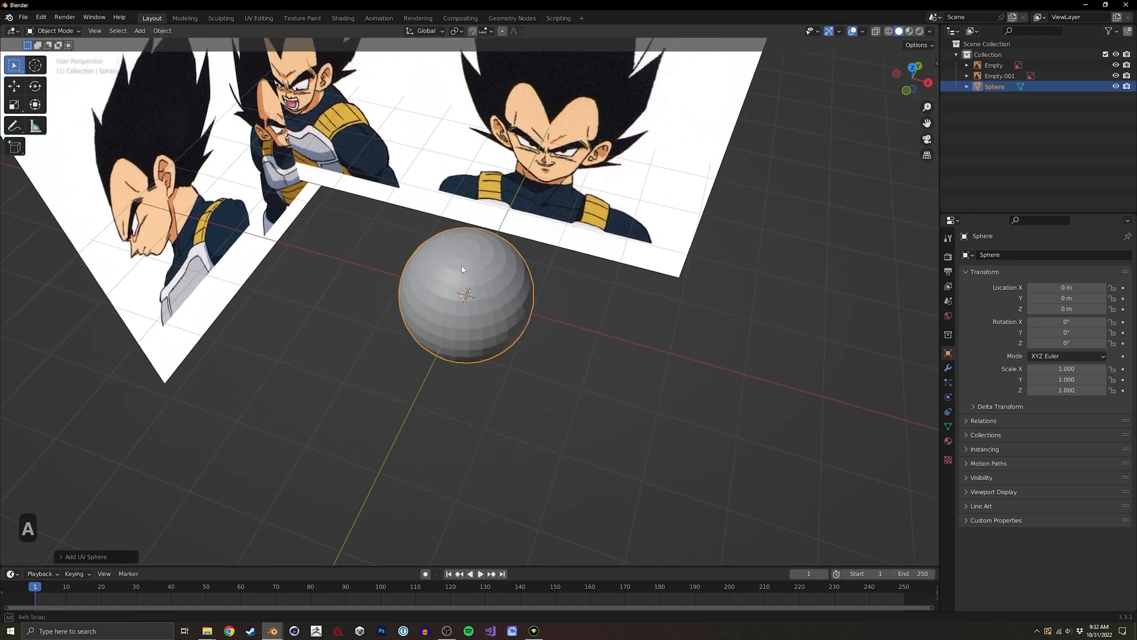
middle_click_drag(461, 265, 478, 329)
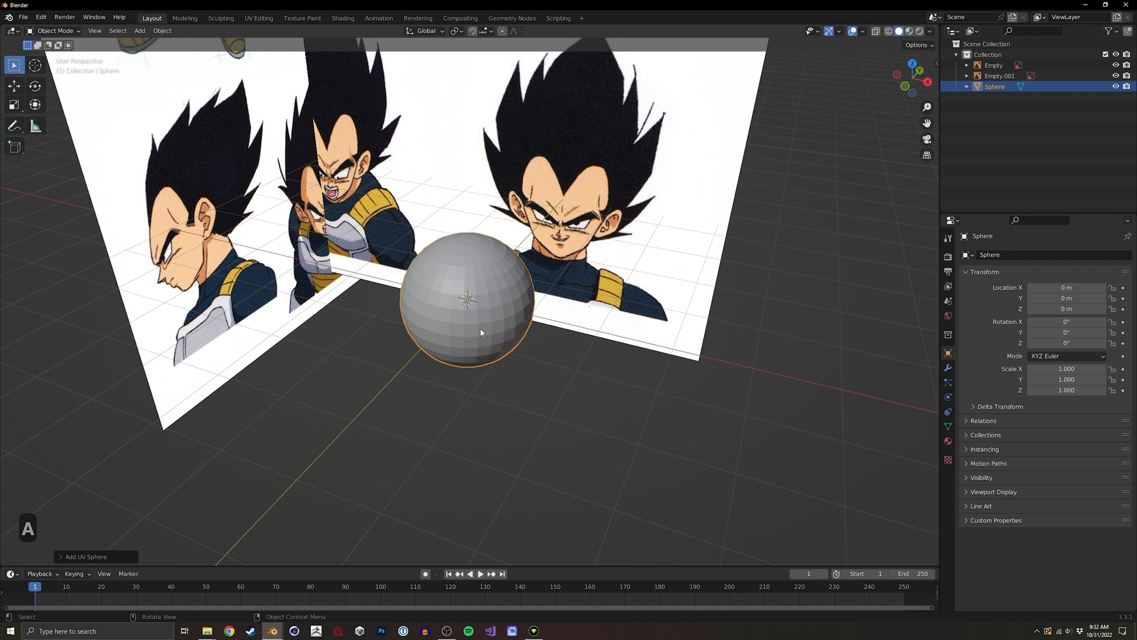
left_click(468, 318)
Add a cube with a Catmull-Clark Subdivision modifier at viewport level 2 and apply the modifier.
key("shift+a")
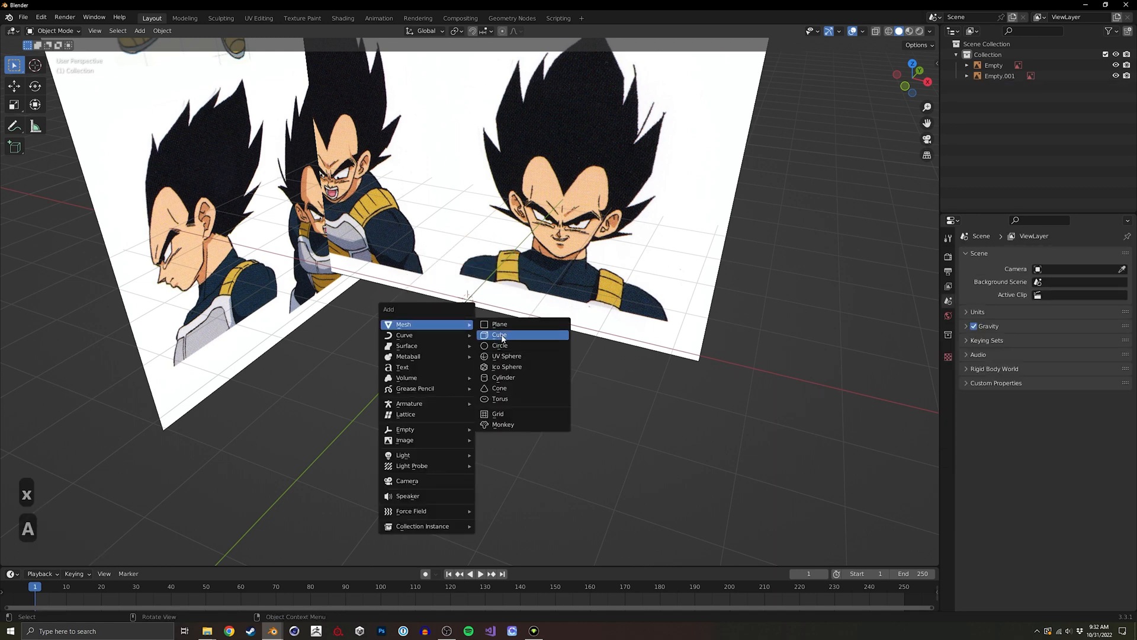
left_click(503, 337)
left_click(948, 367)
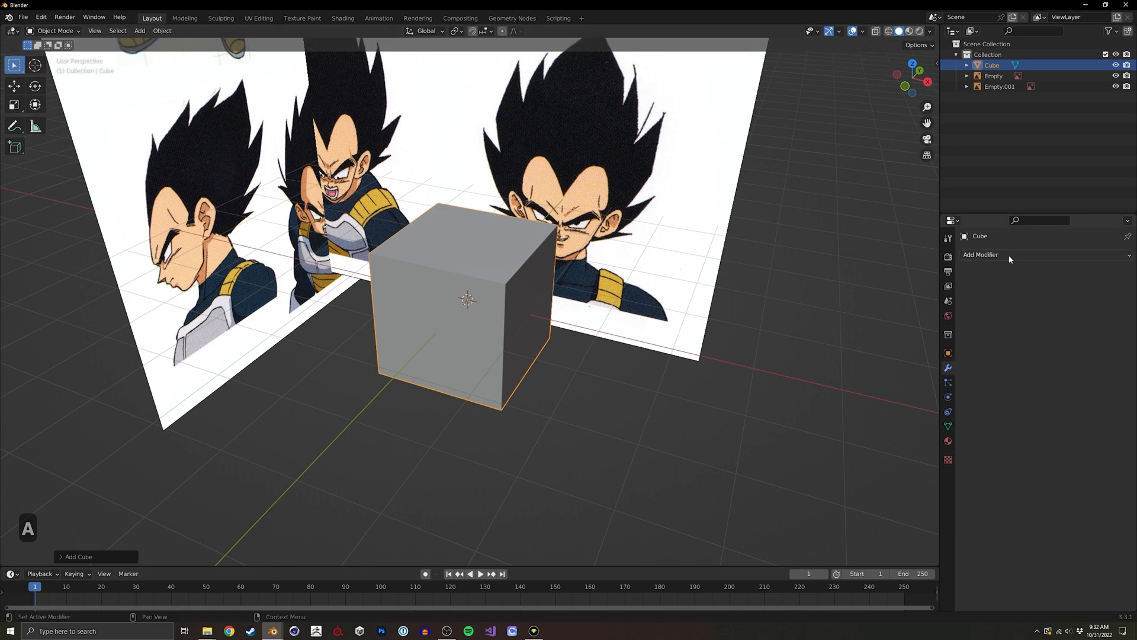
left_click(1008, 255)
left_click(927, 446)
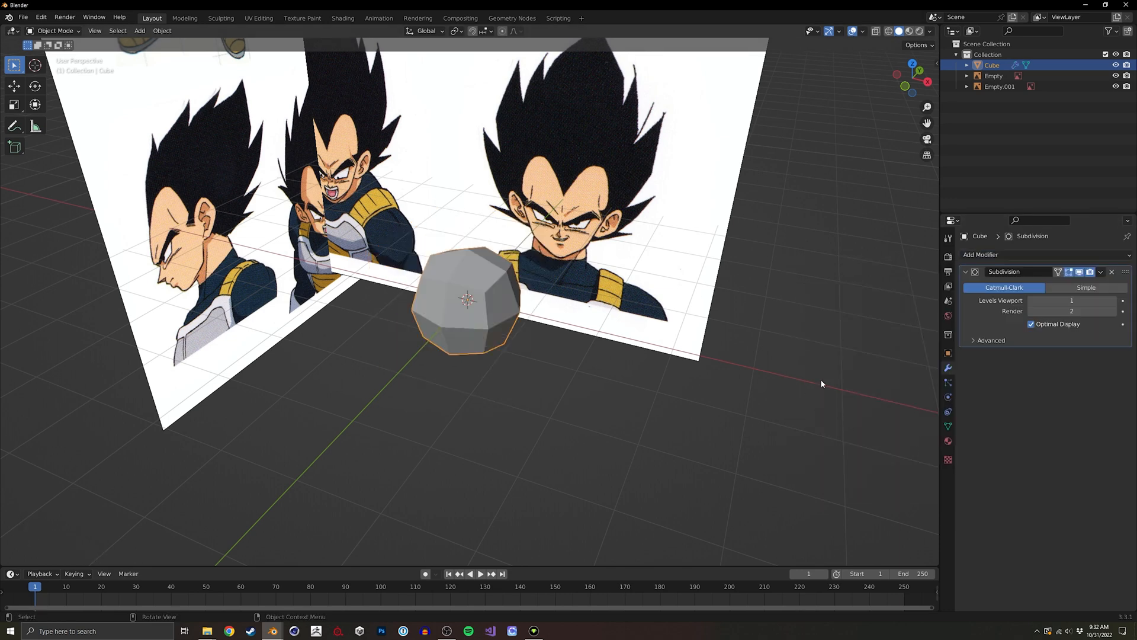
left_click(1114, 301)
middle_click_drag(770, 295, 888, 302)
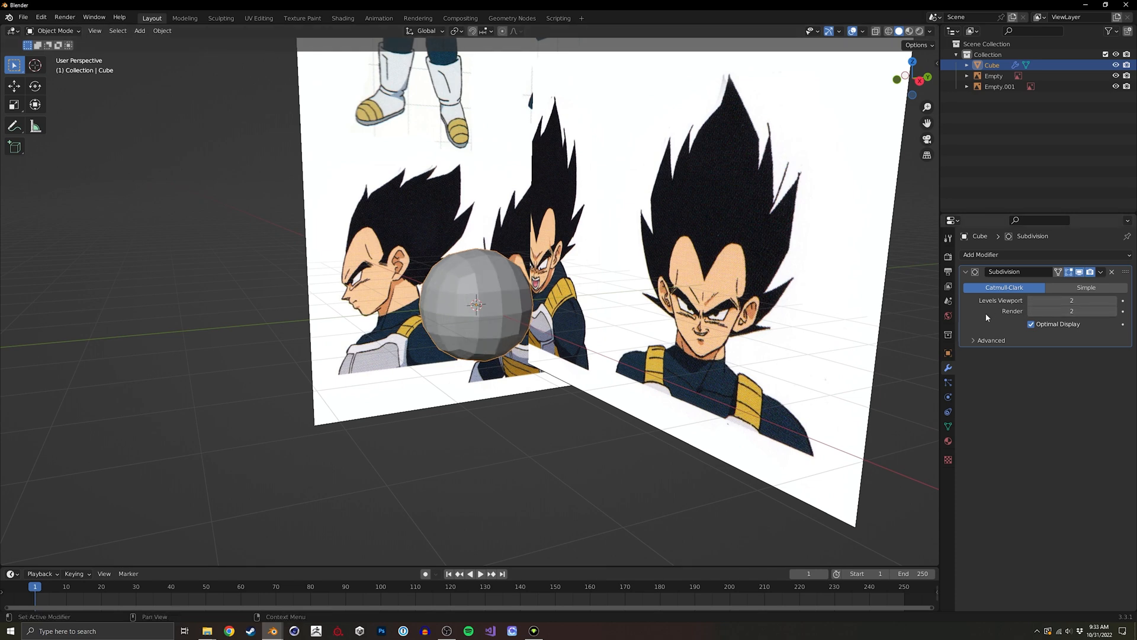
key("ctrl+a")
Try pulling the subdivided cube into a head shape with the Grab brush in Sculpt Mode.
middle_click_drag(651, 326, 473, 330)
key("ctrl+Tab")
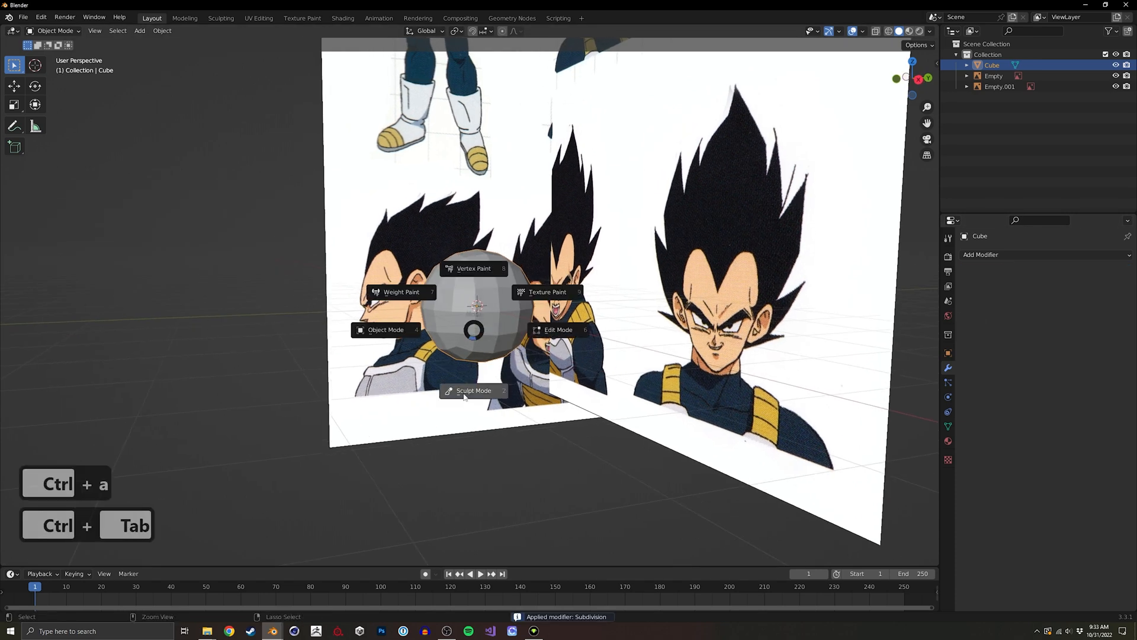
left_click(465, 397)
mouse_move(463, 392)
middle_mouse_down()
mouse_move(415, 343)
mouse_move(390, 351)
middle_mouse_up()
left_click_drag(447, 360, 454, 398)
left_click_drag(433, 333, 415, 339)
left_click_drag(512, 354, 514, 375)
mouse_move(458, 326)
middle_mouse_down()
mouse_move(487, 339)
mouse_move(501, 298)
middle_mouse_up()
Undo the Grab strokes made on the subdivided cube.
key("ctrl+z")
key("ctrl+z")
key("ctrl+z")
key("ctrl+z")
key("ctrl+z")
key("ctrl+z")
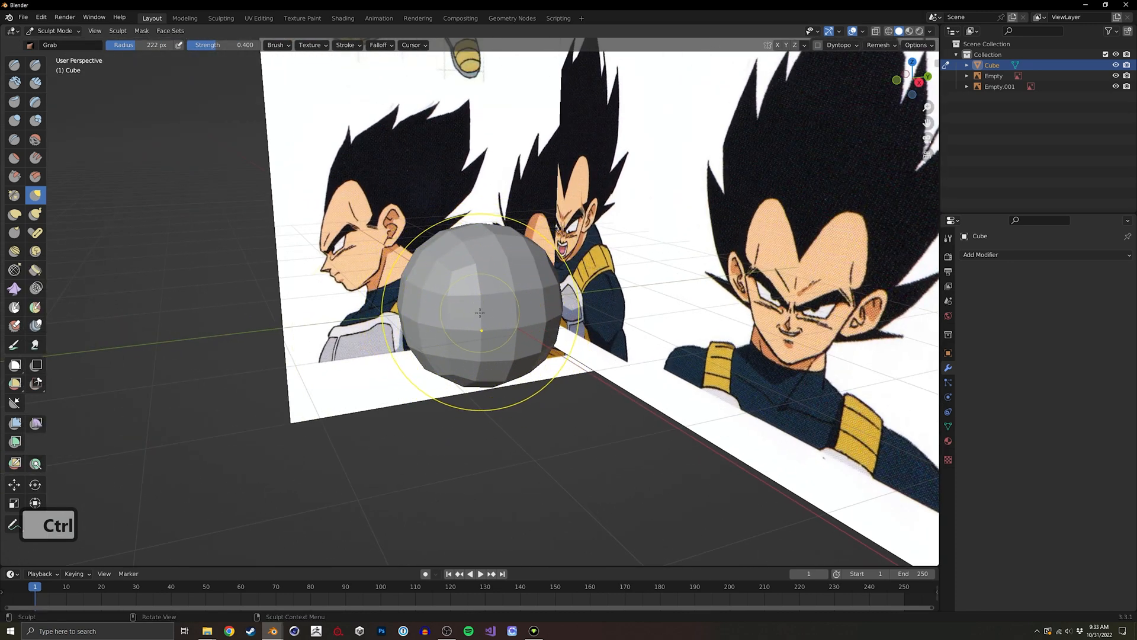
Return to Object Mode and delete the subdivided cube.
key("ctrl+Tab")
left_click(317, 322)
key("x")
left_click(476, 333)
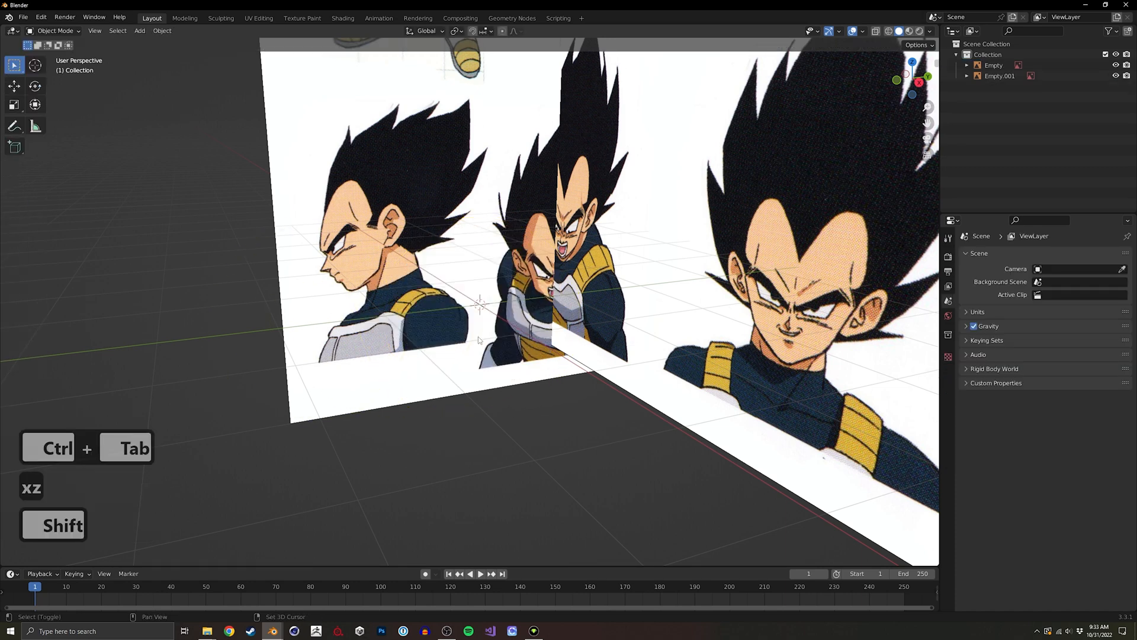
Add a UV sphere at the world origin as the head base and compare it with both references from front and side.
key("shift+a")
mouse_move(477, 337)
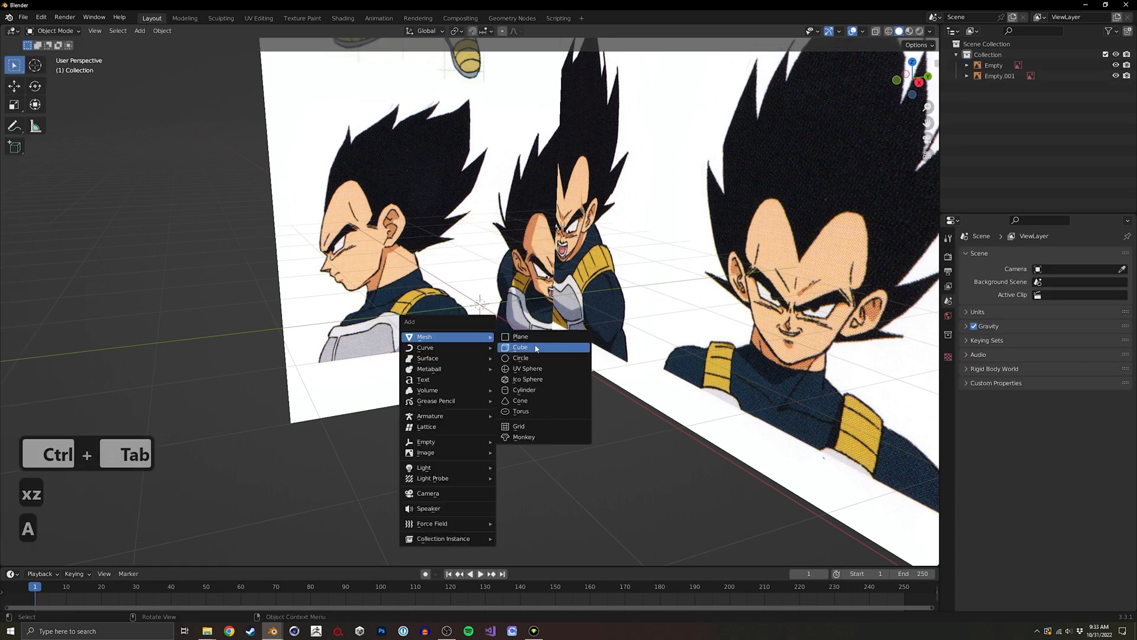
left_click(539, 369)
middle_click_drag(555, 293, 595, 350, "ctrl")
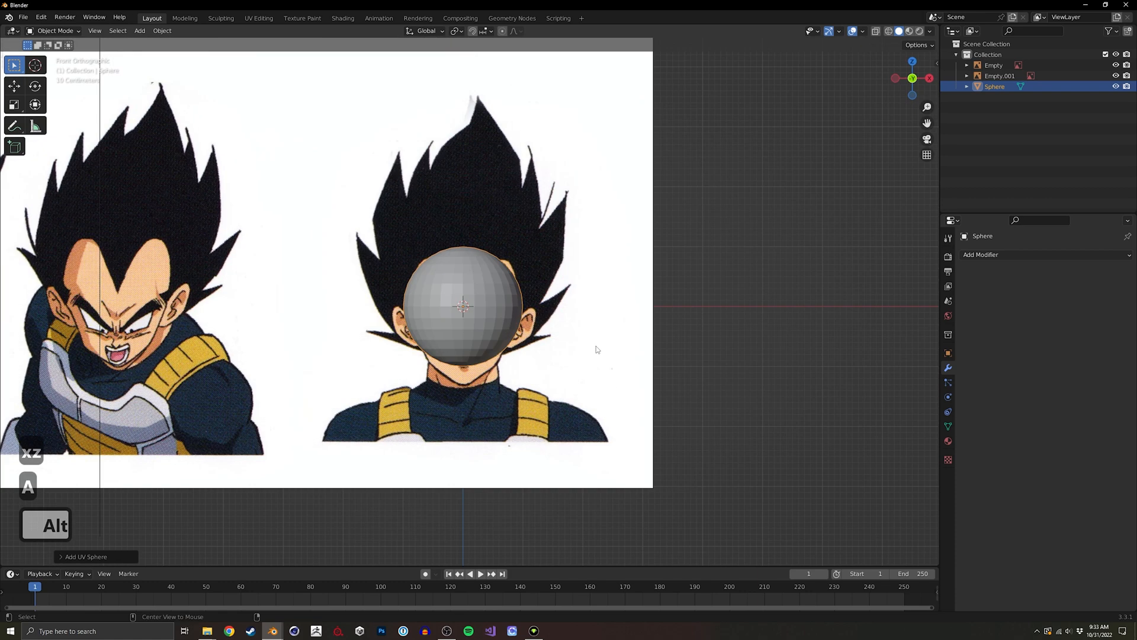
middle_click_drag(480, 304, 414, 323, "alt")
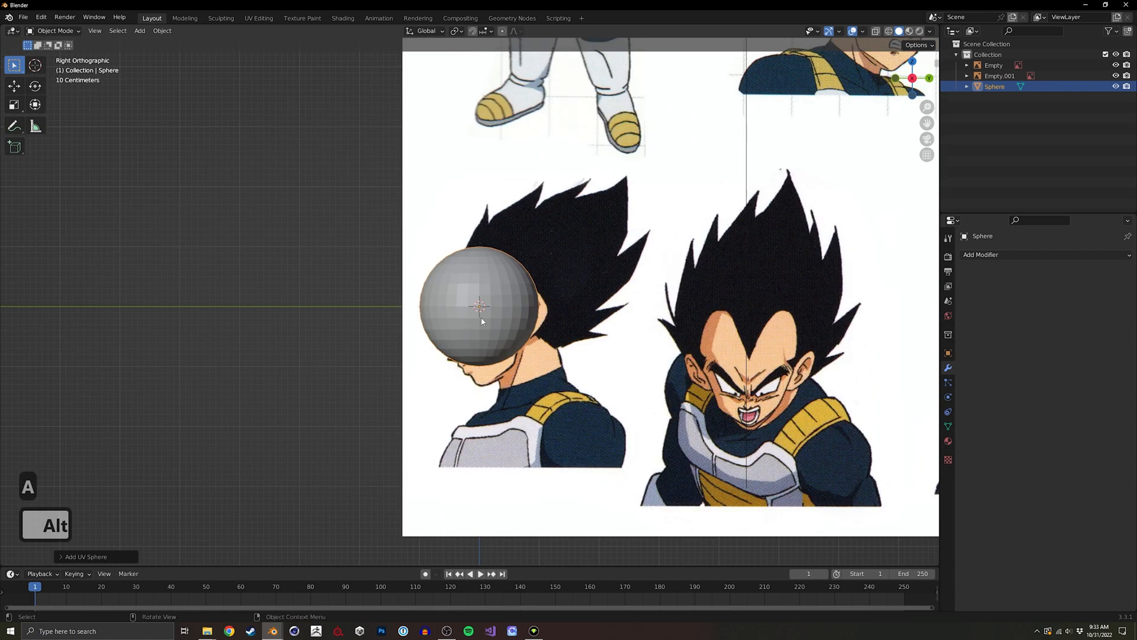
middle_click_drag(487, 351, 506, 379)
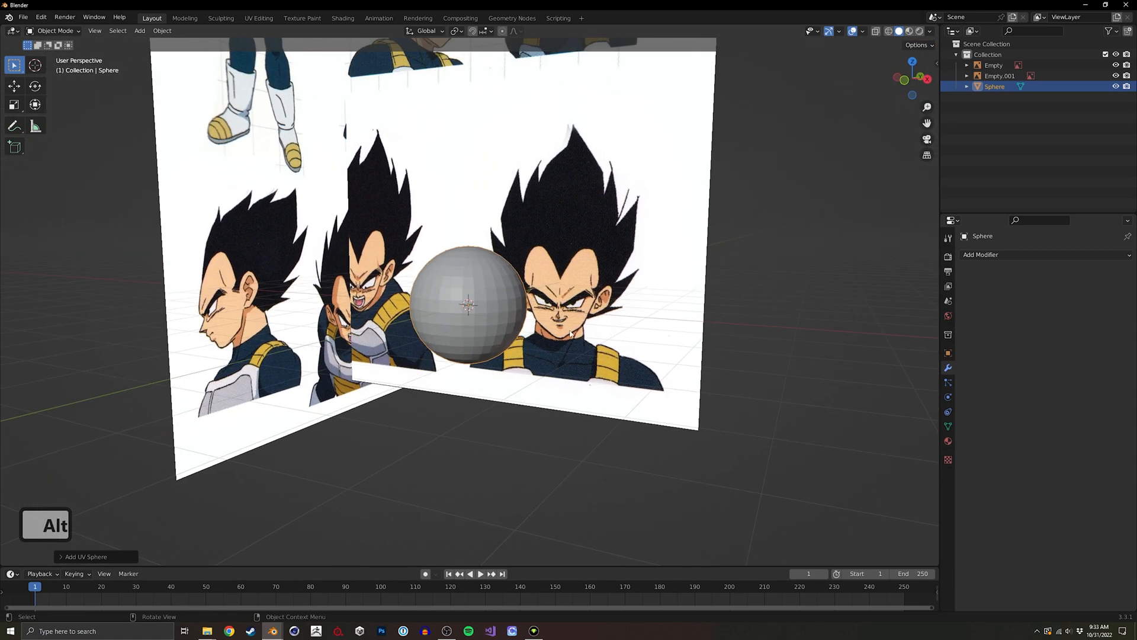
Switch the sphere to Sculpt Mode with X-axis symmetry and undo the trial Grab stroke on its underside.
key("ctrl+Tab")
left_click(509, 388)
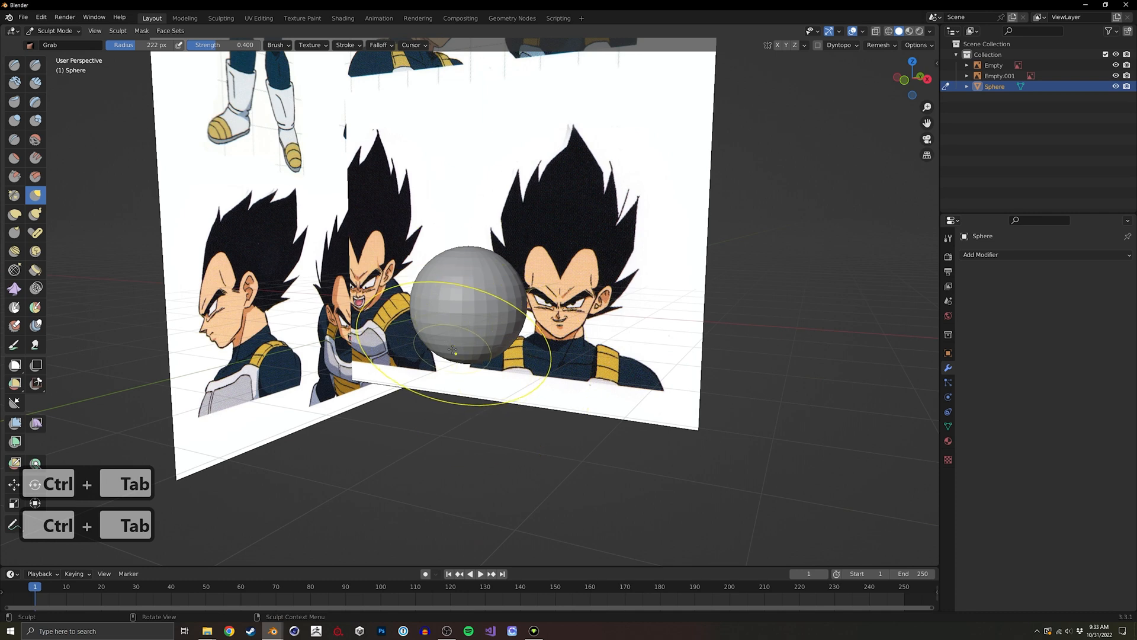
middle_click_drag(453, 350, 394, 344, "alt")
left_click_drag(462, 342, 477, 375)
key("ctrl+z")
key("ctrl+z")
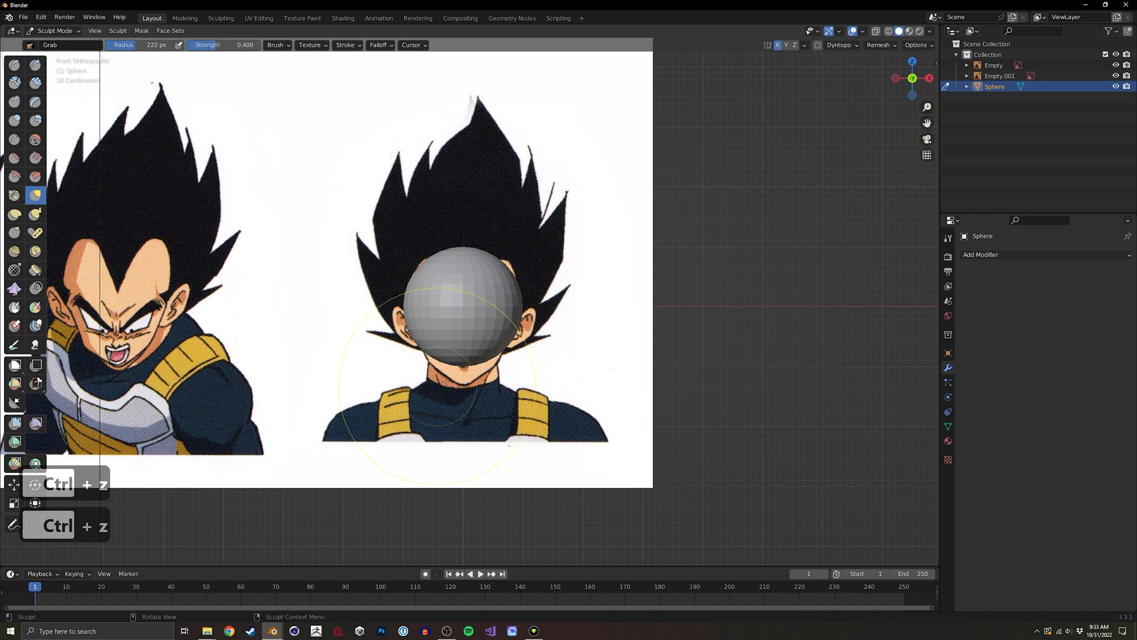
Pull the sphere's lower part into a tapered chin and widen its upper sides with Grab, following the front reference's head.
mouse_move(458, 386)
left_mouse_down()
mouse_move(502, 380)
mouse_move(479, 367)
left_mouse_up()
middle_click_drag(477, 379, 495, 270, "ctrl")
middle_click_drag(494, 270, 492, 231, "ctrl")
key("f")
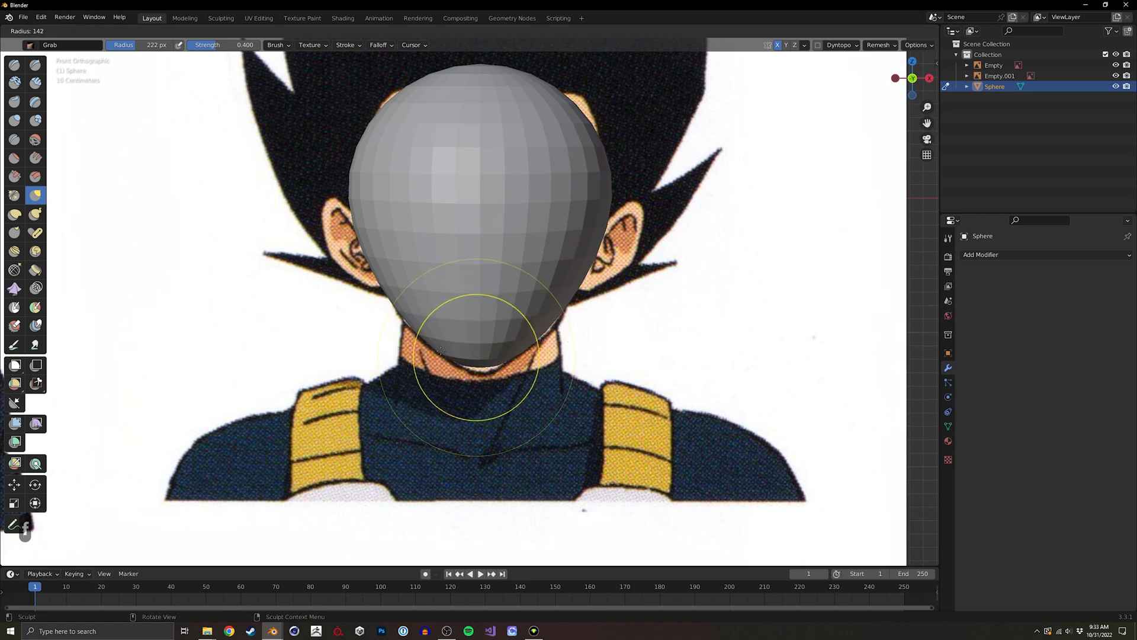
left_click(442, 351)
key("f")
left_click(568, 343)
left_click_drag(479, 345, 481, 363)
left_click_drag(421, 309, 410, 294)
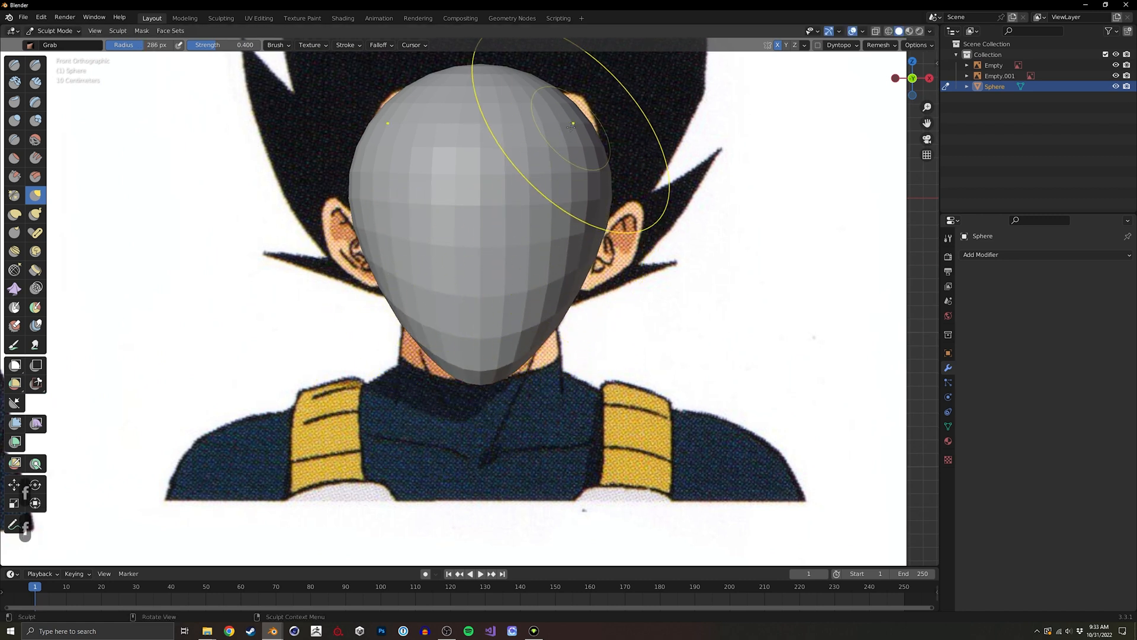
mouse_move(562, 149)
middle_mouse_down("ctrl")
mouse_move(509, 249)
mouse_move(503, 239)
middle_mouse_up("ctrl")
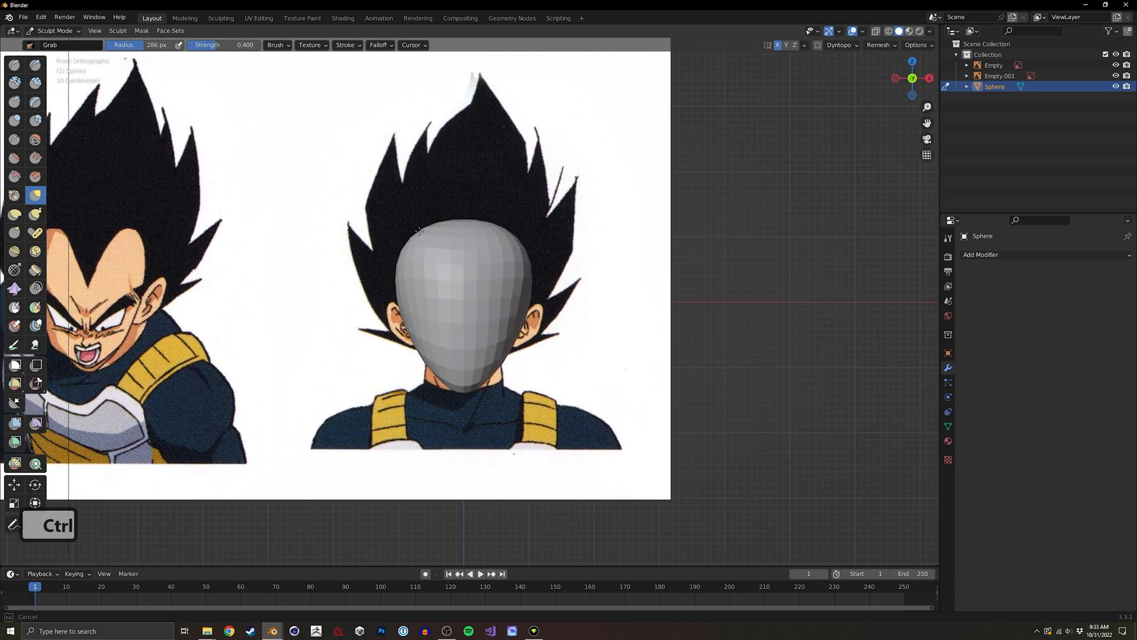
Reshape the skull's back and the forehead with Grab in the right side view, using a final brush radius of 210 px.
middle_click_drag(429, 218, 519, 257, "alt")
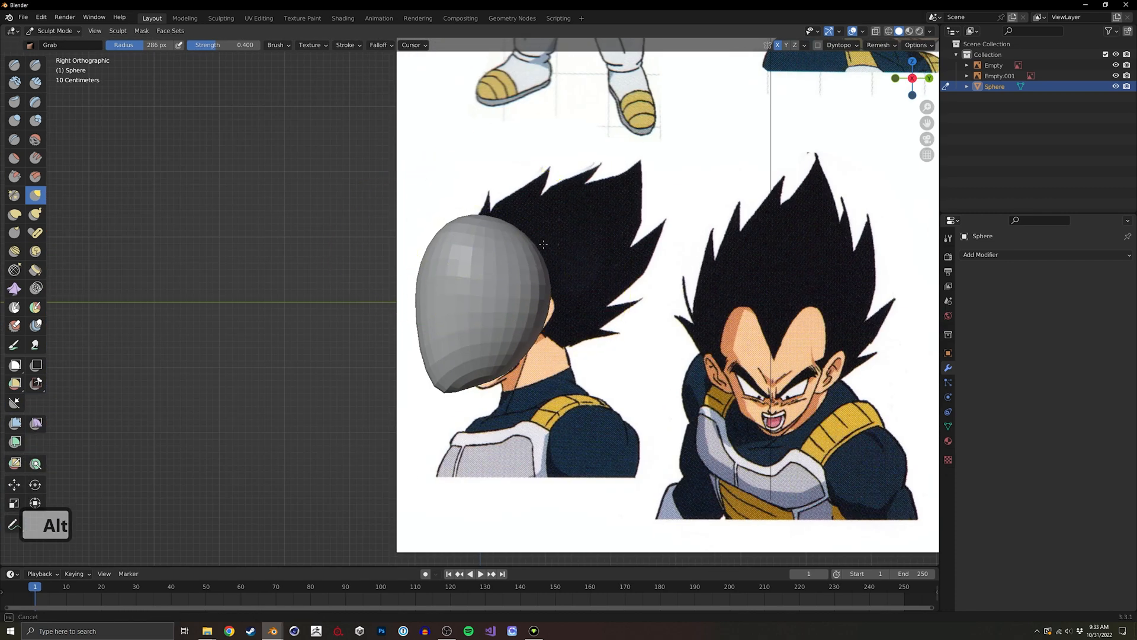
key("f")
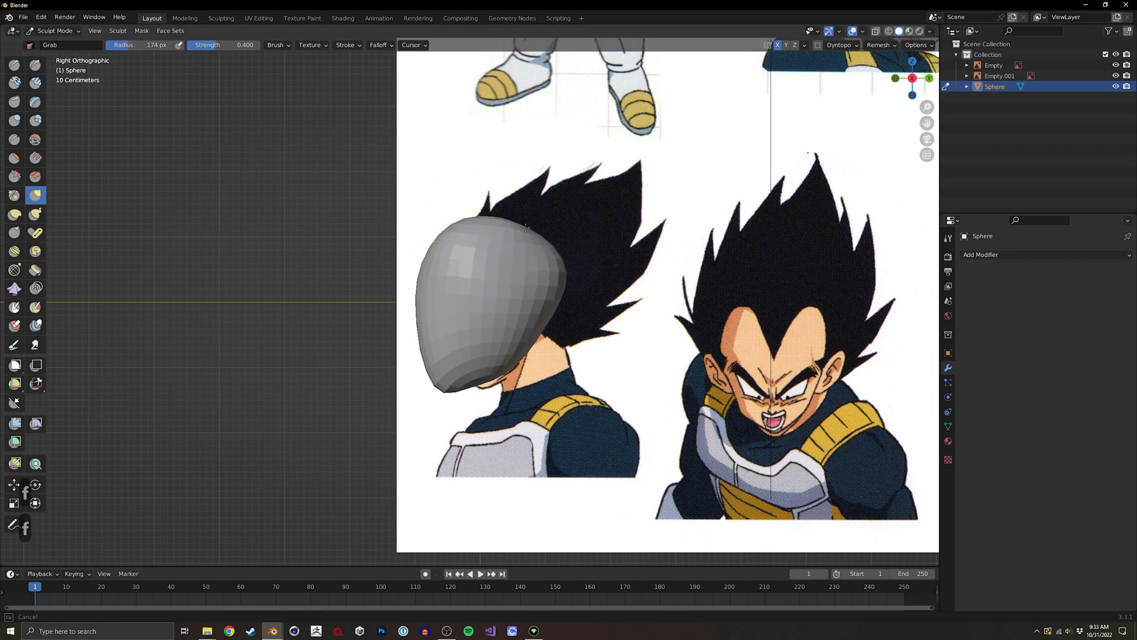
key("f")
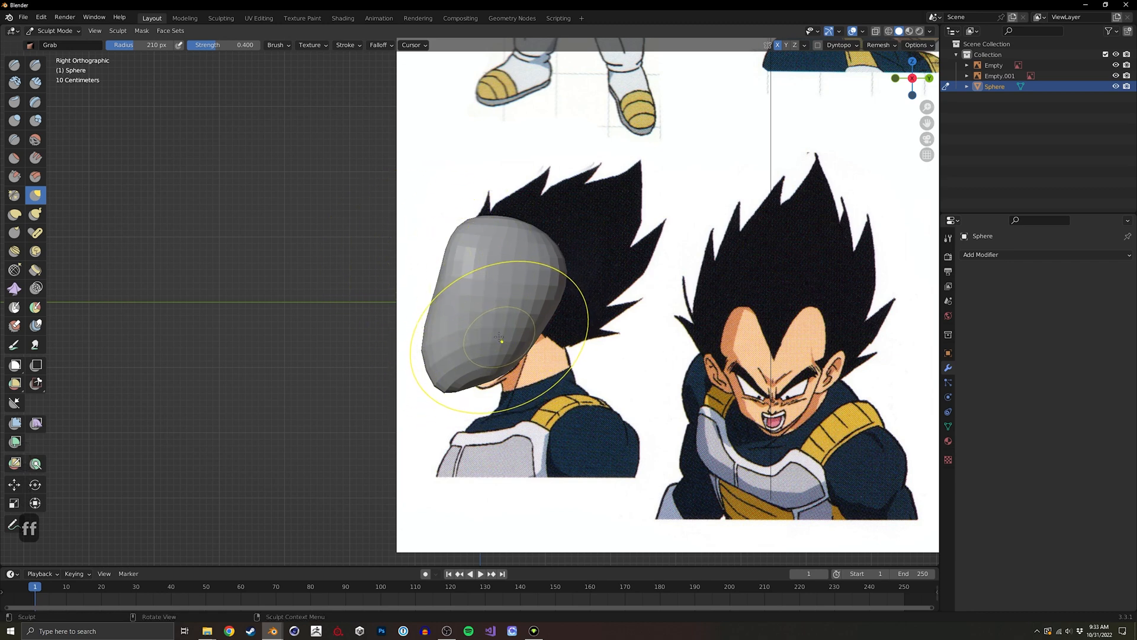
Toggle X-ray display to compare the sculpted shape with Vegeta's face in the side reference.
key("alt+z")
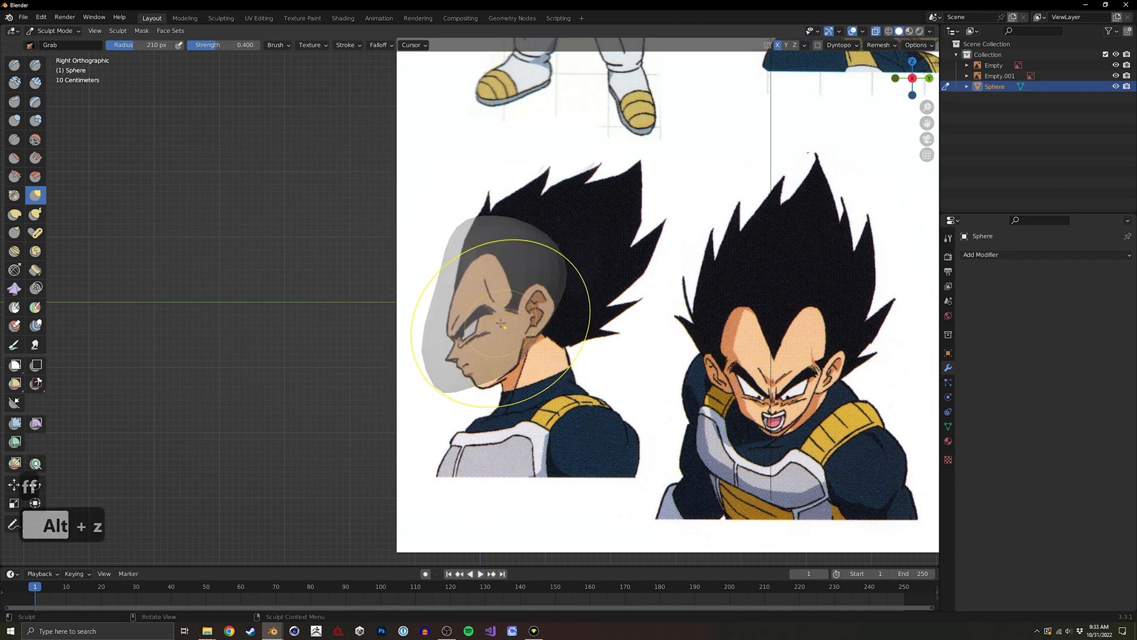
key("alt")
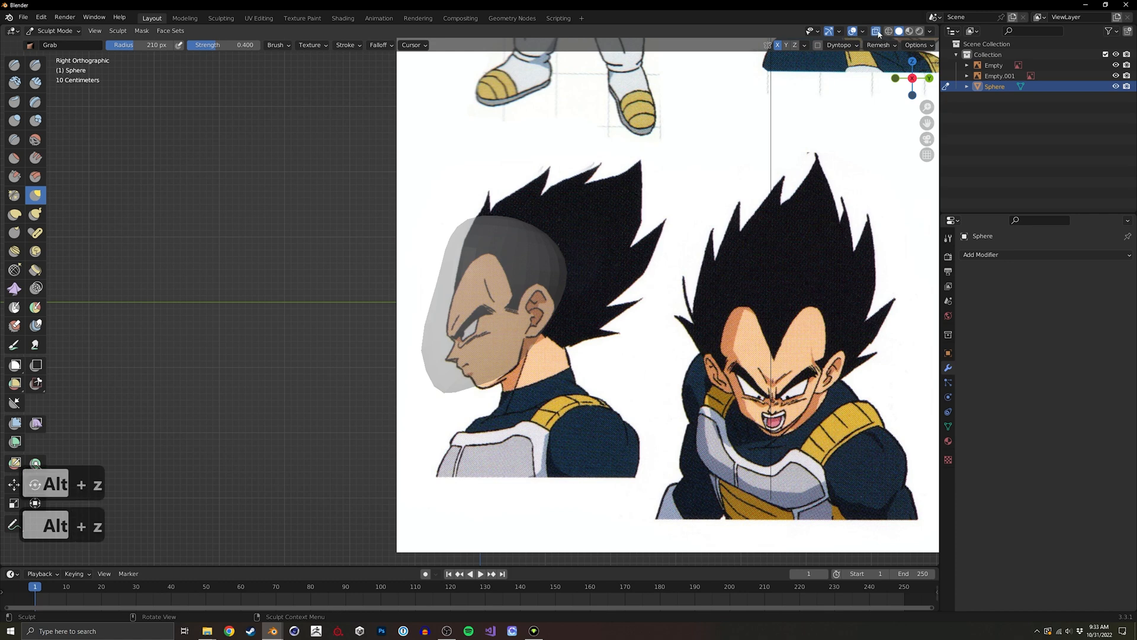
key("alt+z")
left_click(877, 33)
left_click(875, 34)
middle_click_drag(432, 388, 433, 379, "ctrl")
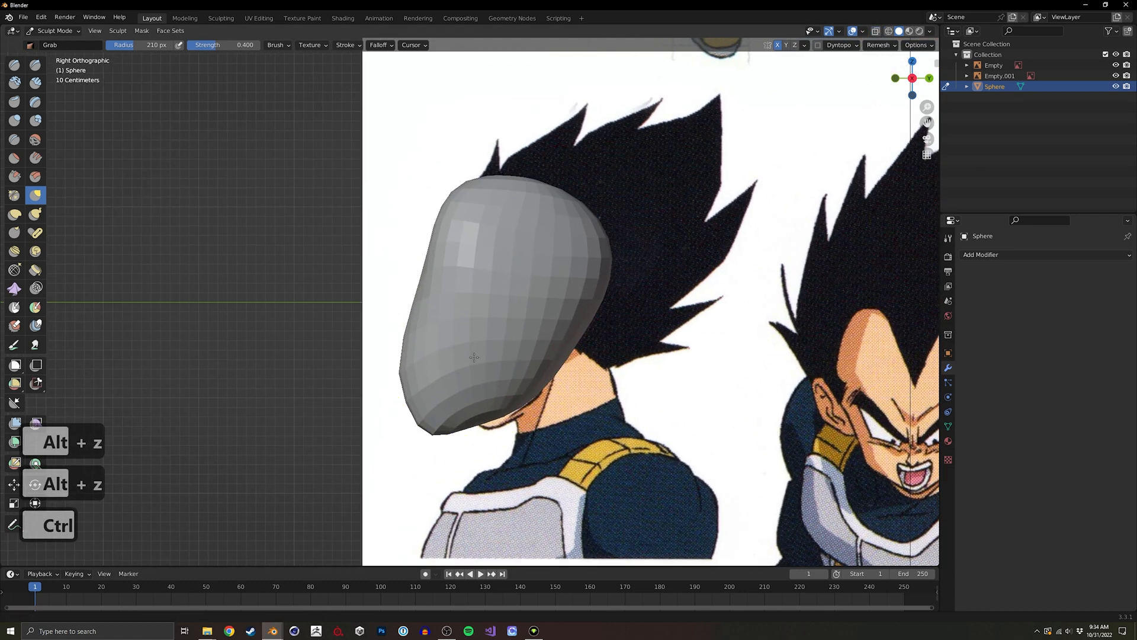
Enable X-ray and fit the face, forehead and crown to the side reference with a 337 px Grab brush.
key("alt+z")
key("f")
left_click(478, 410)
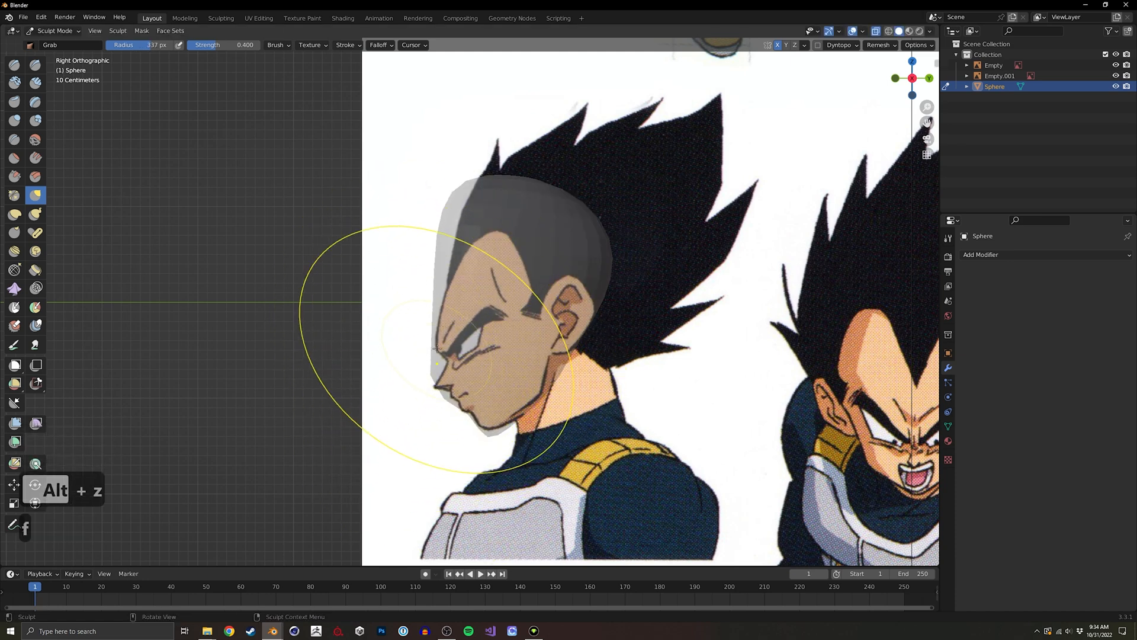
left_click_drag(501, 198, 503, 205)
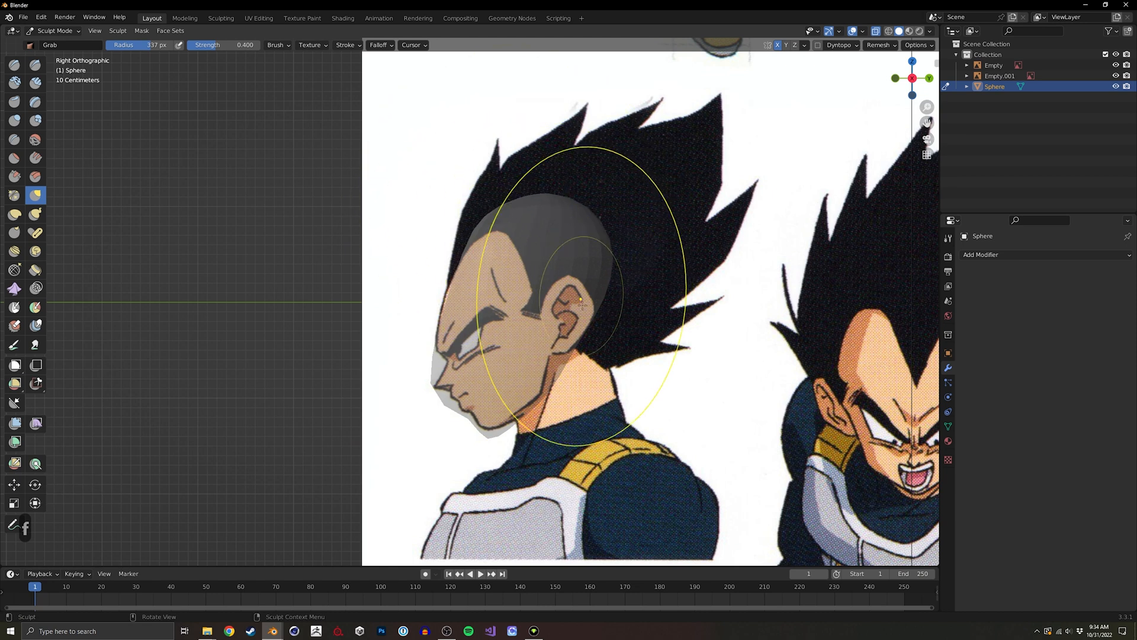
Refine the chin and mouth profile with smaller Grab radii down to 85 px, then extend the skull's back.
key("f")
left_click(419, 426)
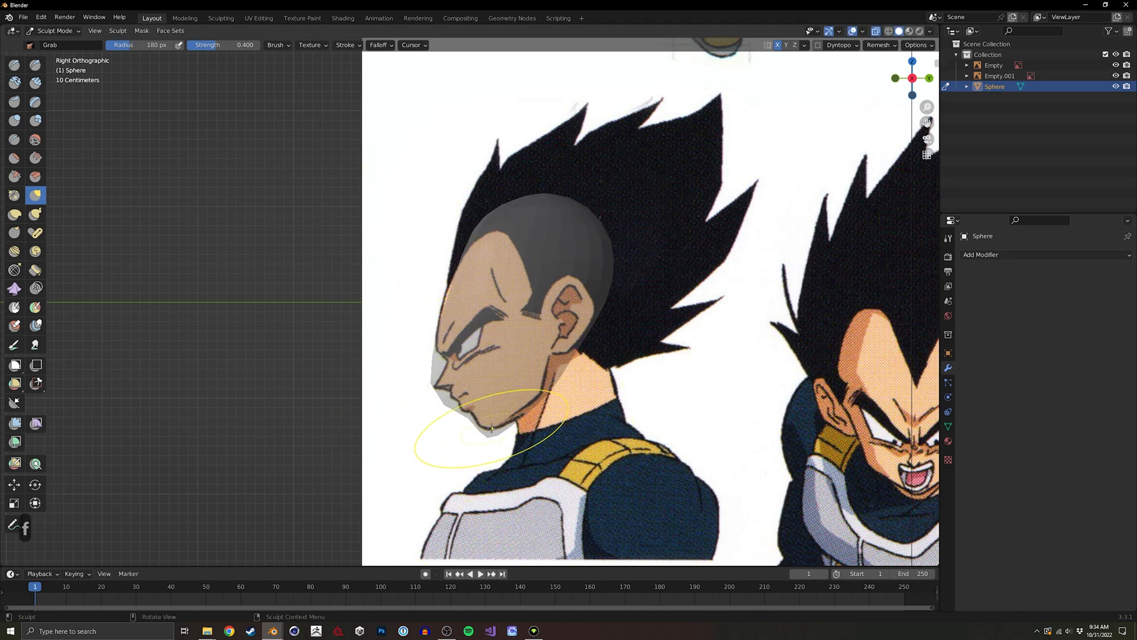
key("f")
left_click(457, 410)
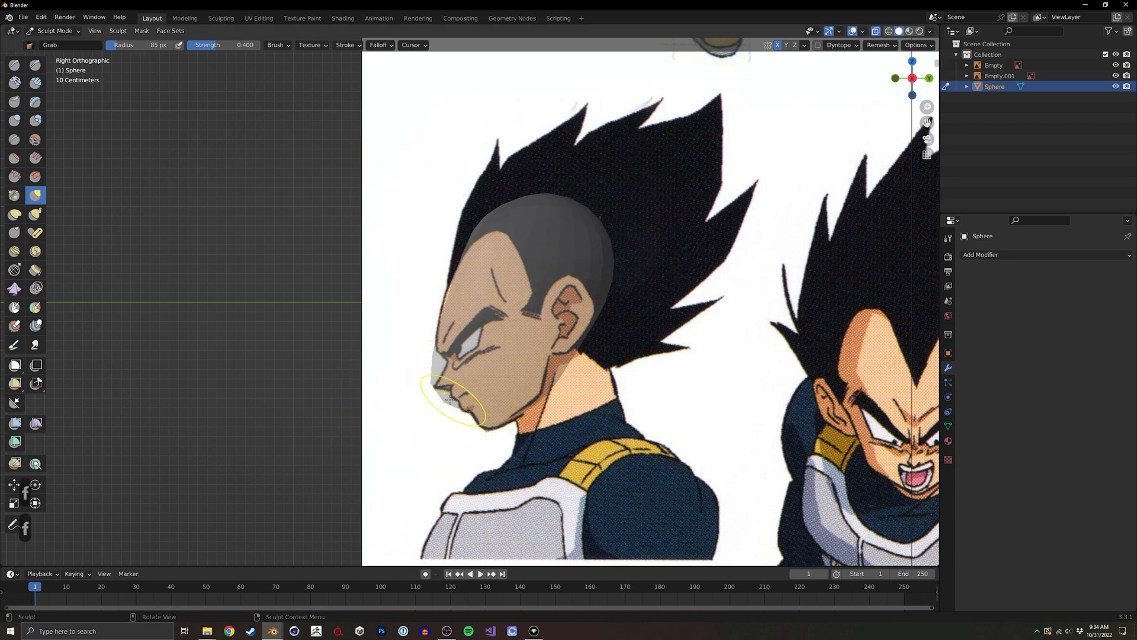
key("f")
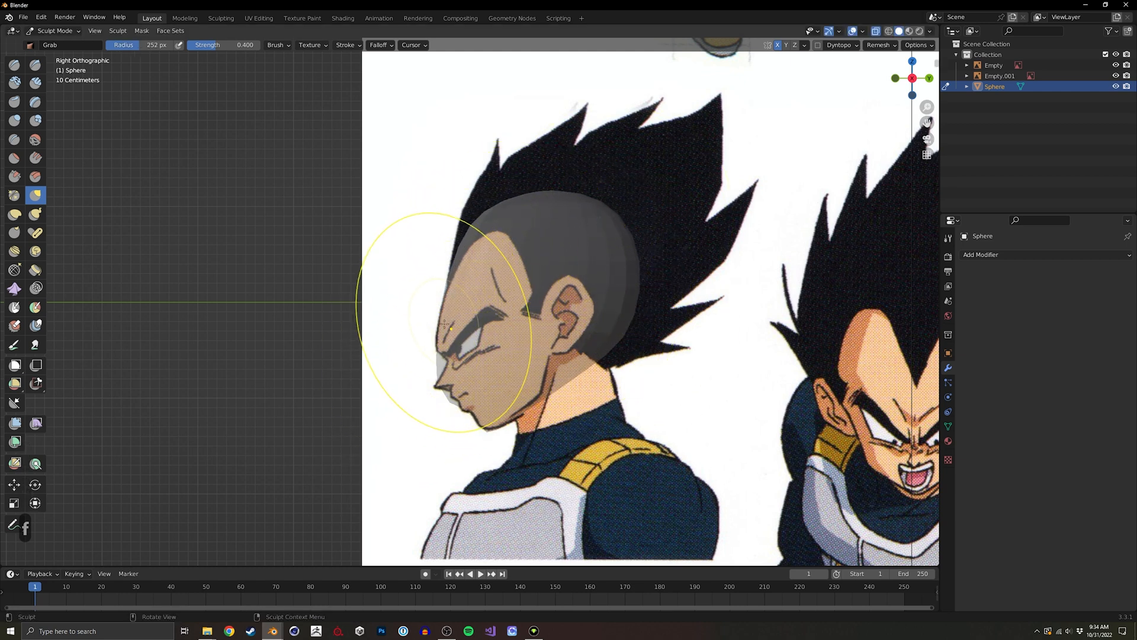
Turn off X-ray and adjust the front of the face with the 252 px Grab brush, checking the form in perspective.
mouse_move(441, 346)
middle_mouse_down()
mouse_move(545, 343)
mouse_move(535, 251)
mouse_move(448, 358)
middle_mouse_up()
key("alt+z")
left_click_drag(463, 295, 439, 310)
middle_click_drag(515, 382, 508, 332)
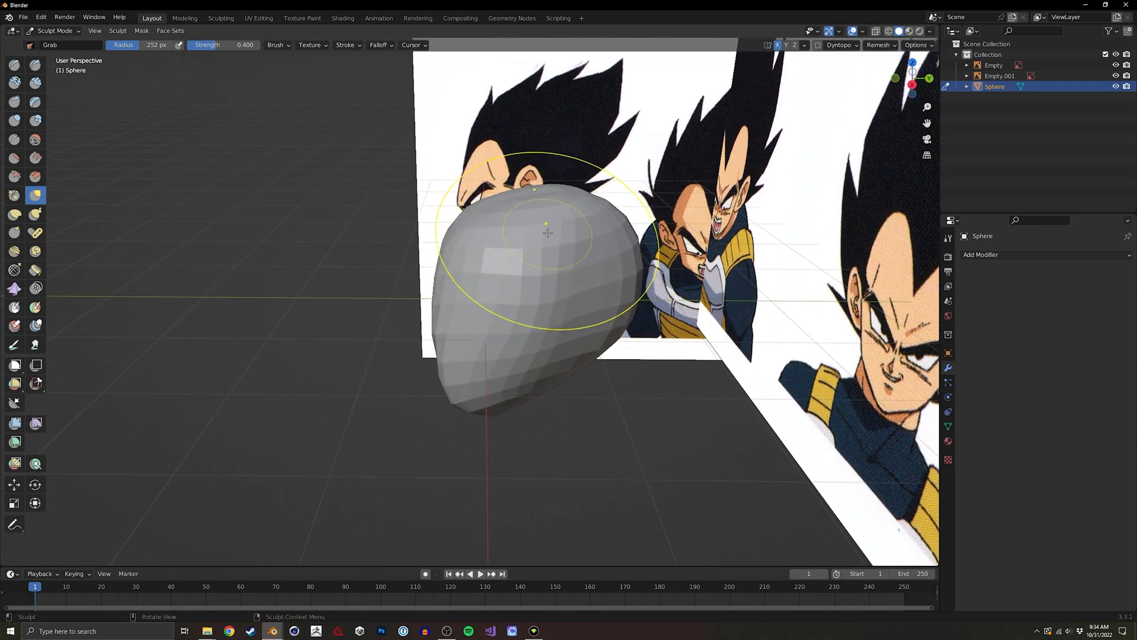
middle_click_drag(548, 232, 545, 409)
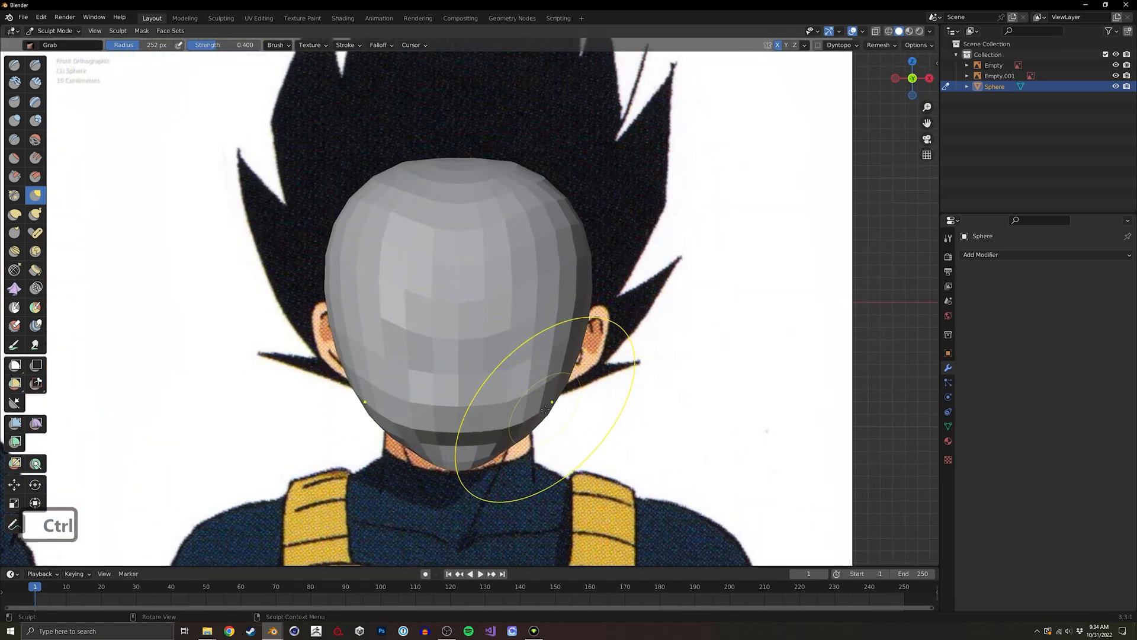
Enable X-ray in front view and pull the jaw and head sides inward with Grab to match the reference outline.
key("alt+z")
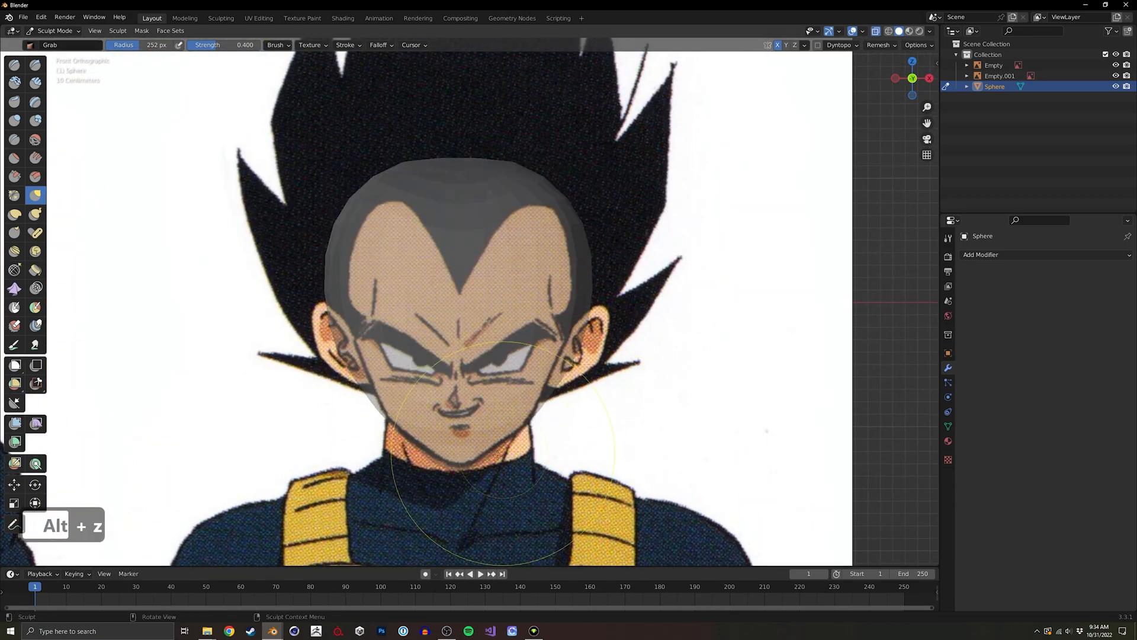
key("f")
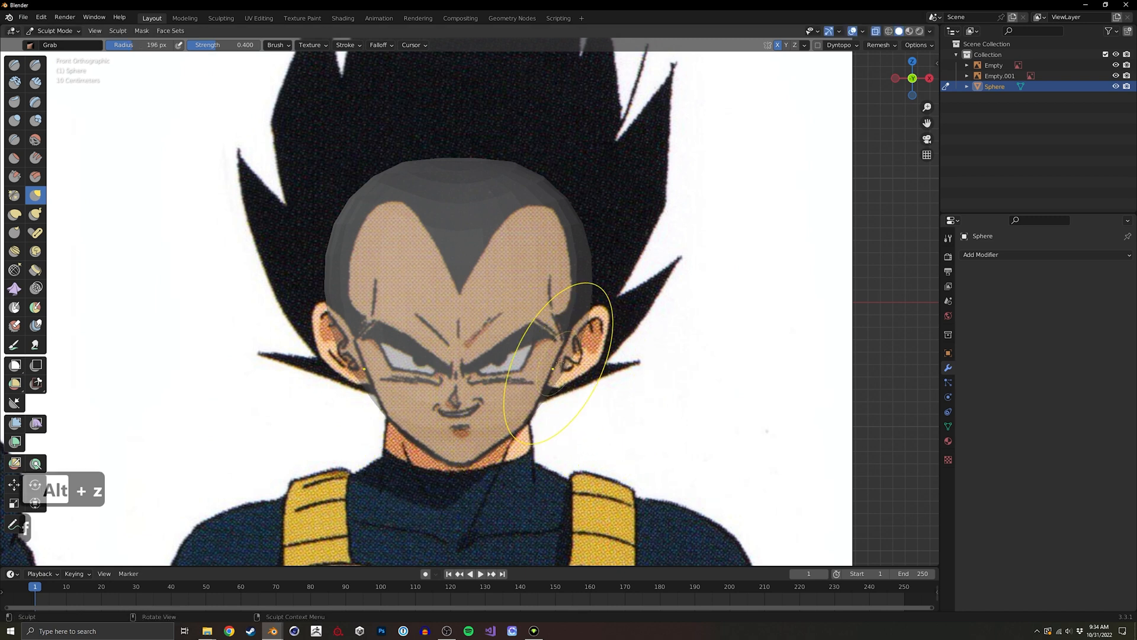
left_click(592, 332)
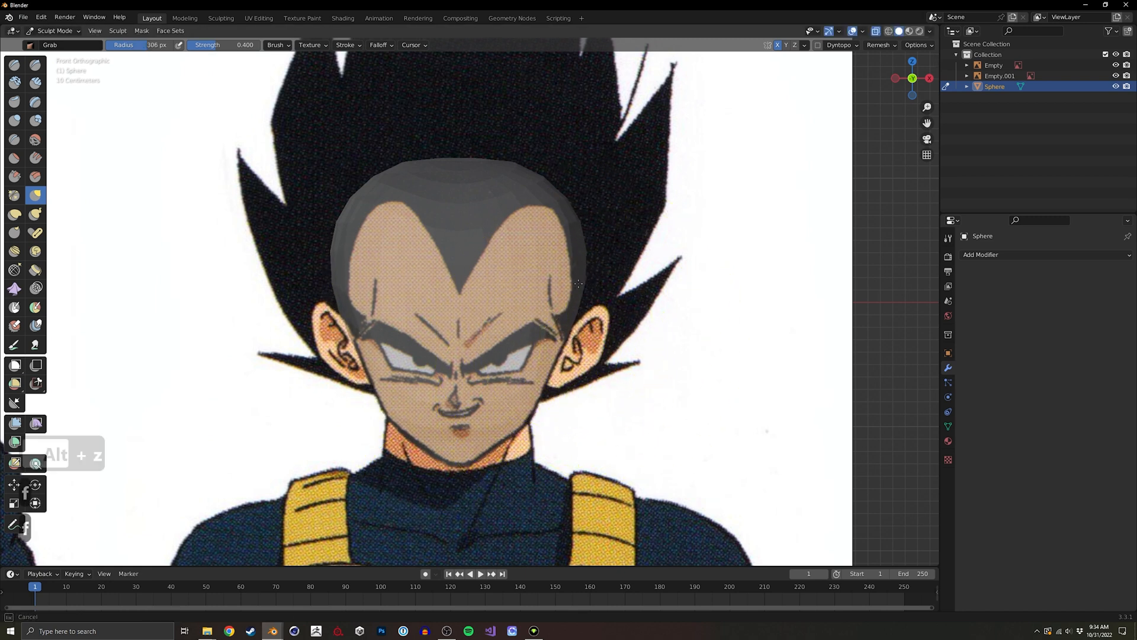
key("f")
left_click(577, 258)
Turn off X-ray and smooth the side of the head with a 266 px brush radius.
mouse_move(457, 190)
middle_mouse_down()
mouse_move(495, 294)
mouse_move(448, 273)
mouse_move(426, 278)
middle_mouse_up()
key("alt+z")
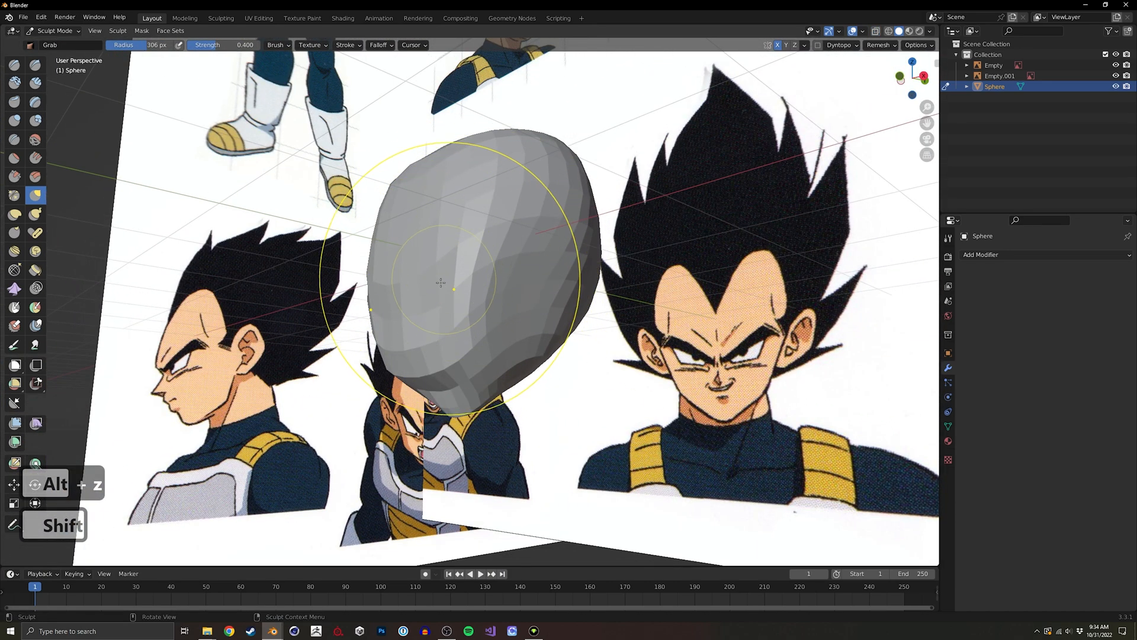
key("f")
left_click(416, 279)
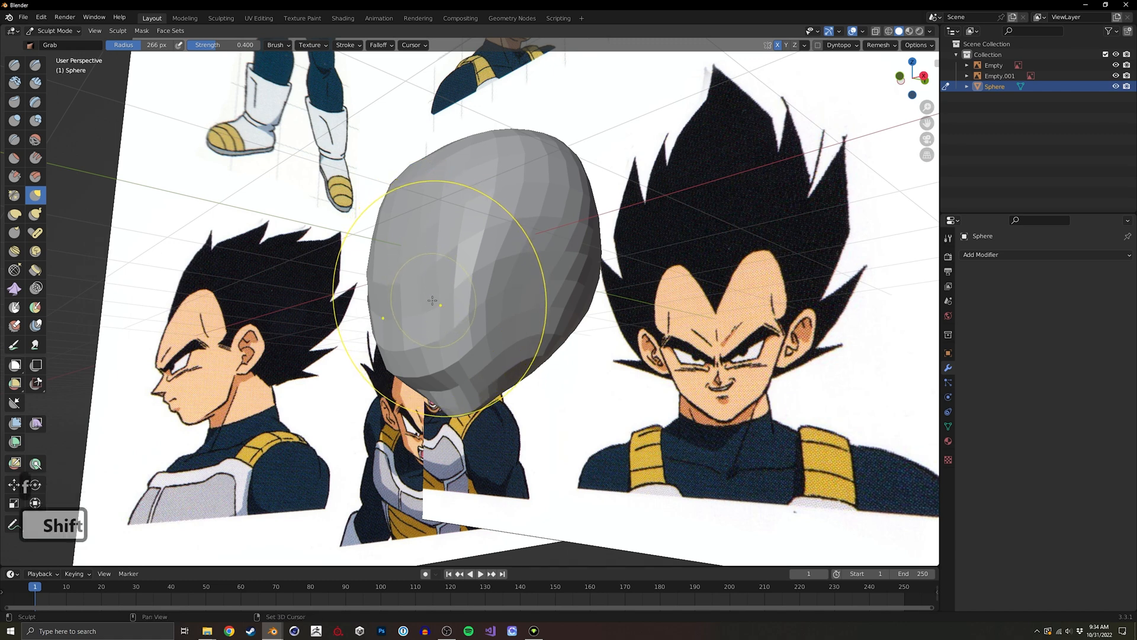
mouse_move(430, 281)
left_mouse_down("shift")
mouse_move(432, 368)
mouse_move(496, 355)
mouse_move(524, 269)
mouse_move(216, 200)
left_mouse_up("shift")
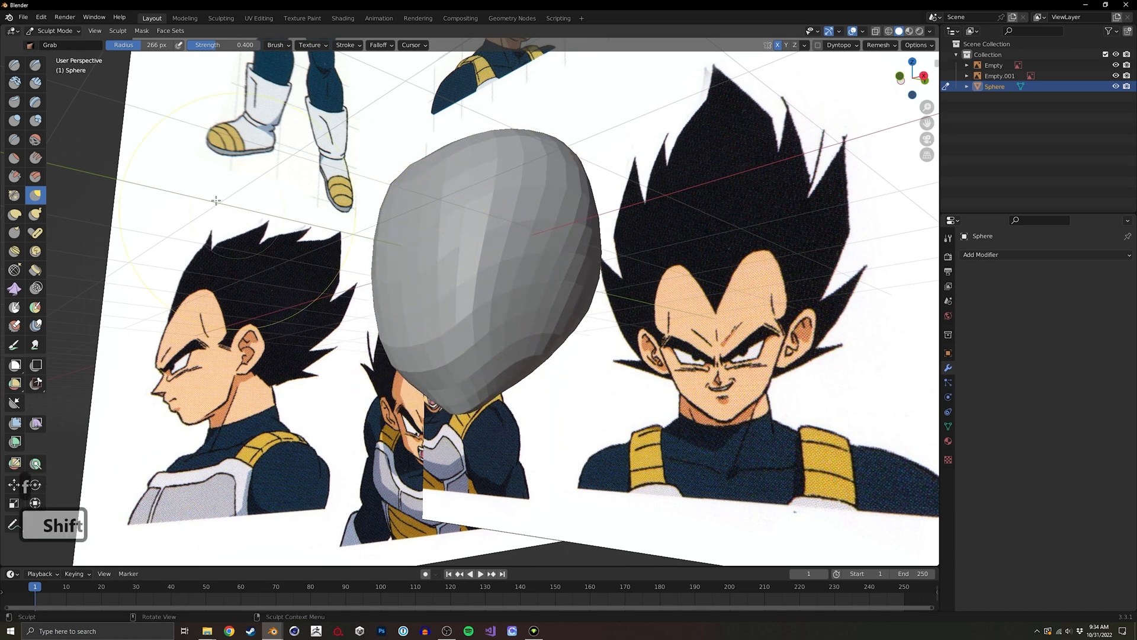
Reselect the Grab brush and continue smoothing the head, checking its shape from the side and in perspective.
left_click(35, 141)
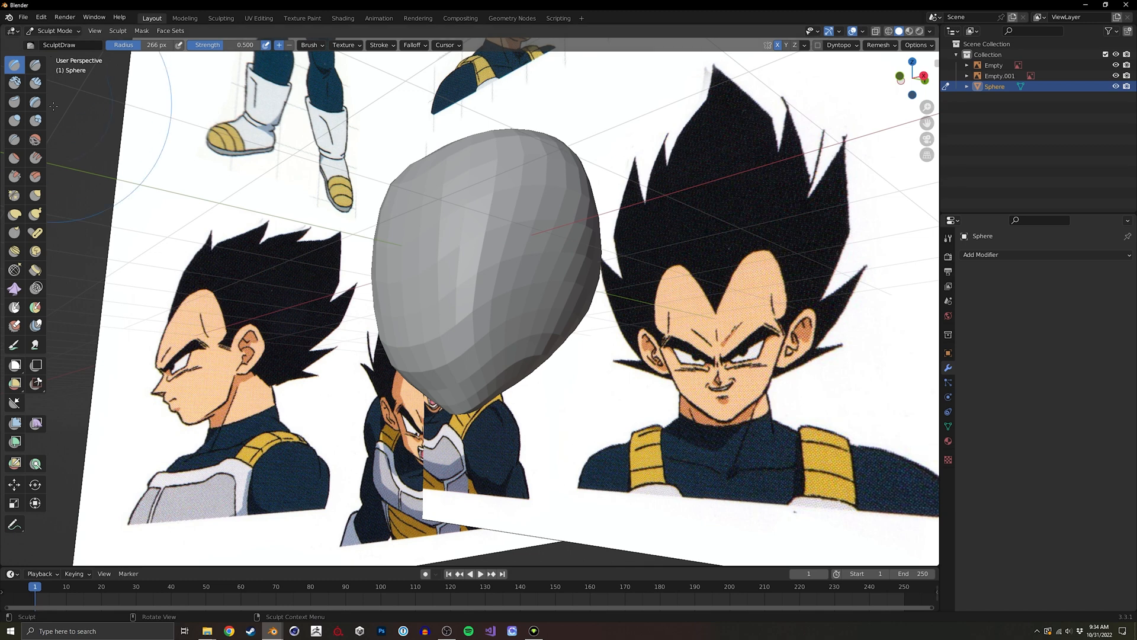
left_click(36, 195)
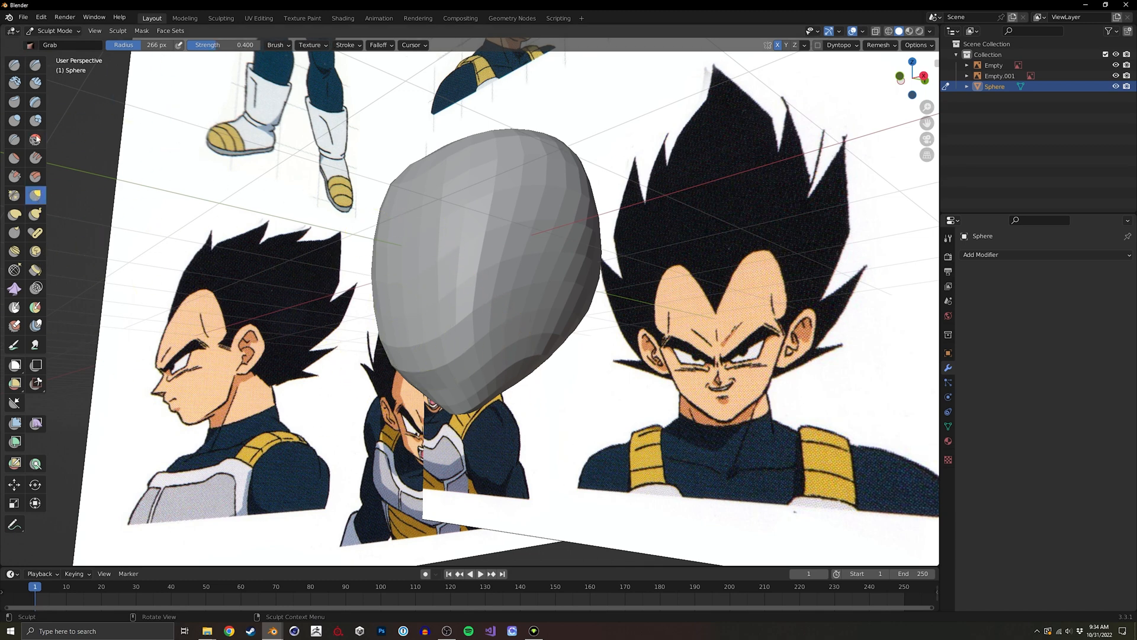
key("shift")
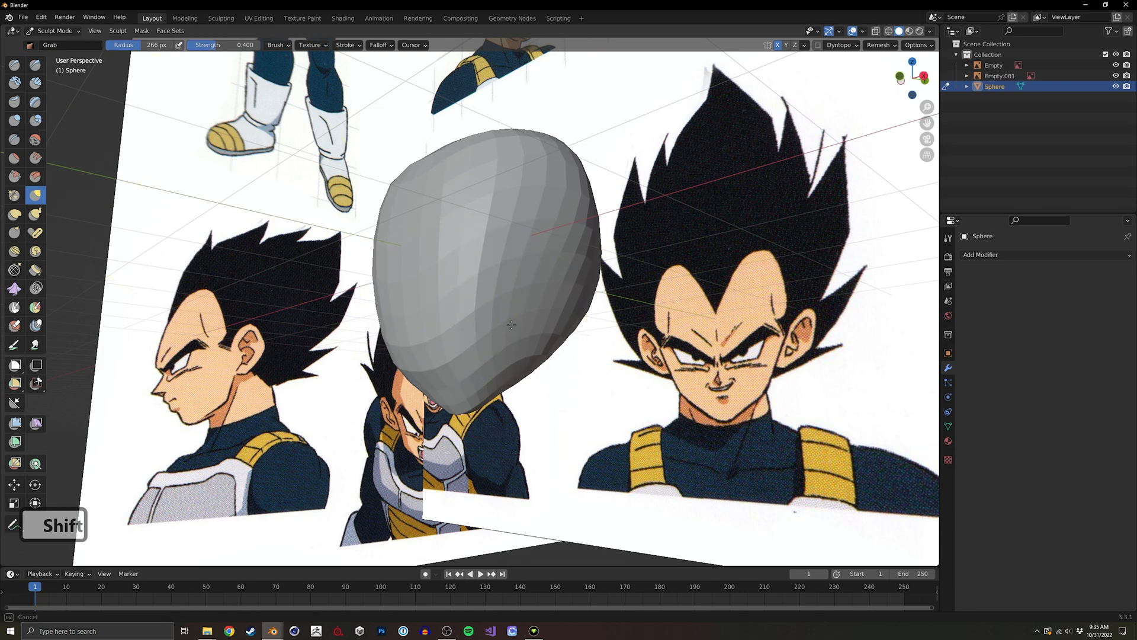
middle_click_drag(526, 261, 449, 415)
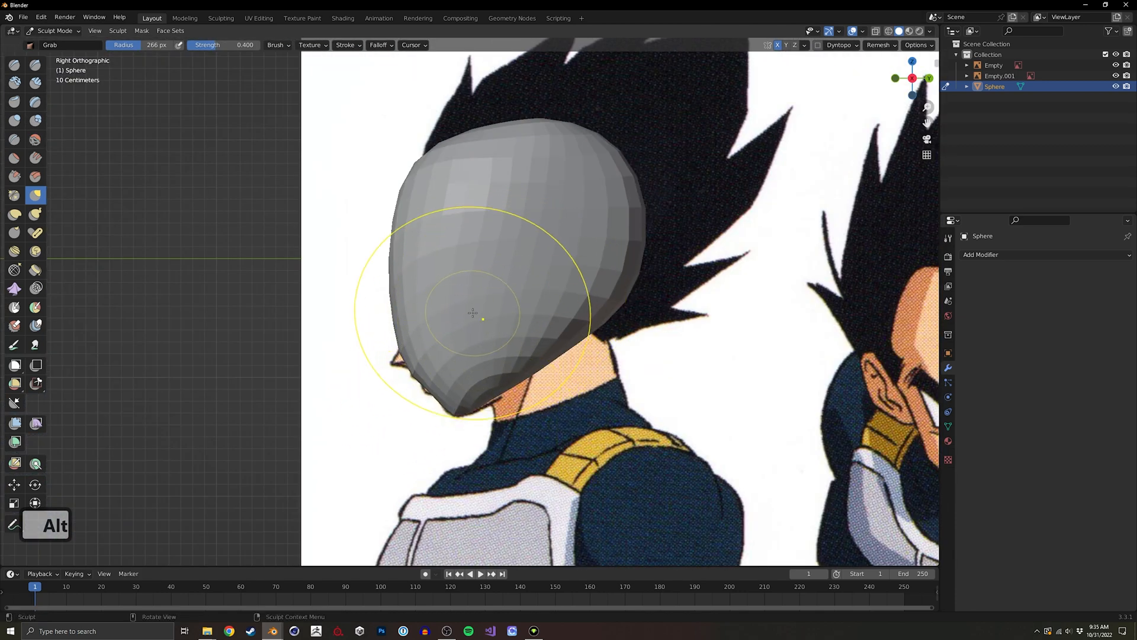
mouse_move(469, 304)
middle_mouse_down()
mouse_move(518, 292)
mouse_move(500, 266)
middle_mouse_up()
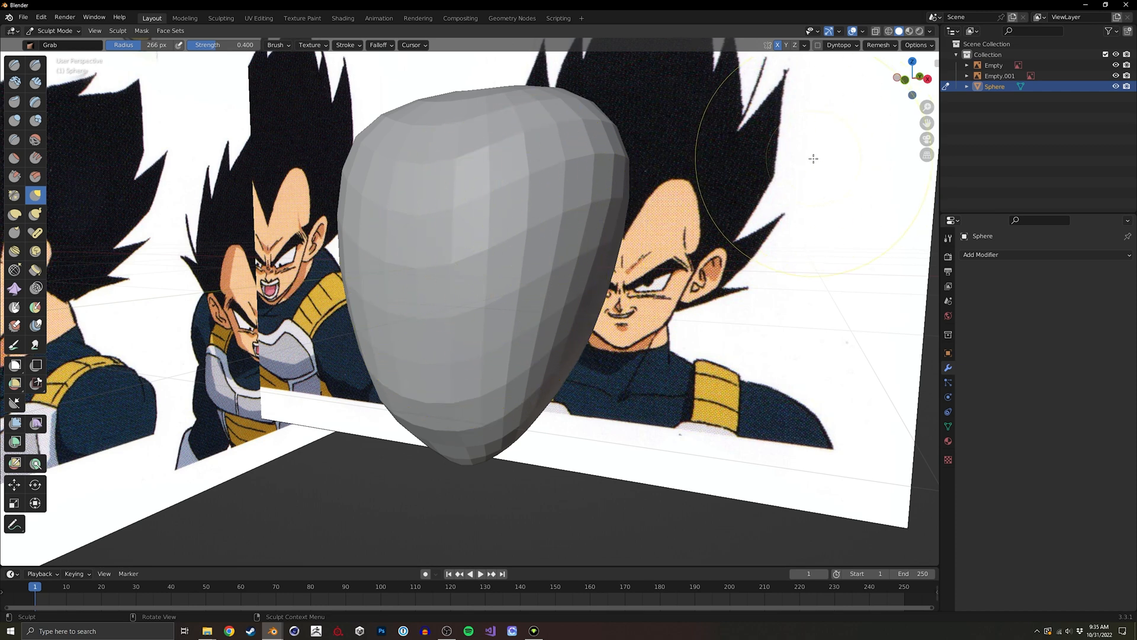
Review the voxel remesh settings and remesh the head into denser, more even geometry.
left_click(888, 50)
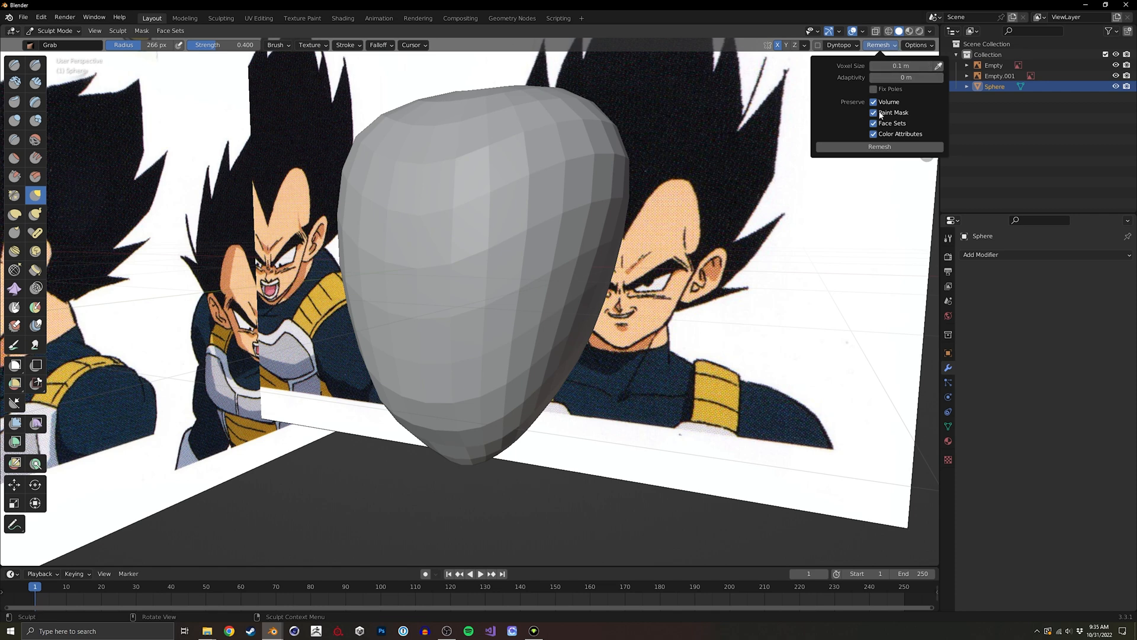
mouse_move(439, 264)
middle_mouse_down()
mouse_move(418, 273)
mouse_move(477, 254)
middle_mouse_up()
left_click(883, 48)
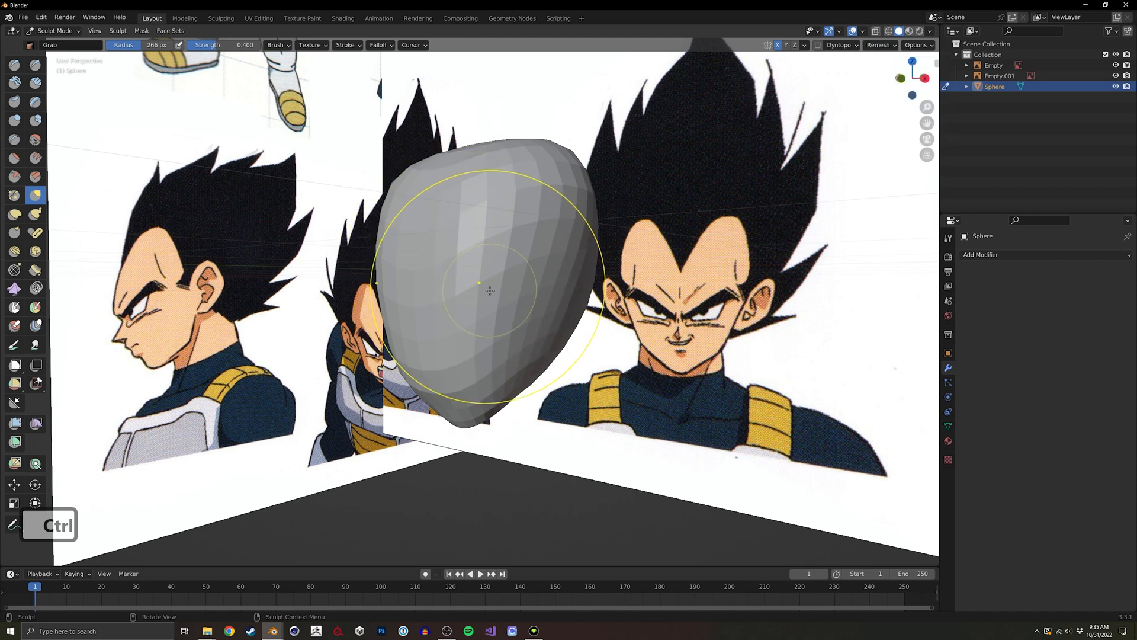
key("ctrl+r")
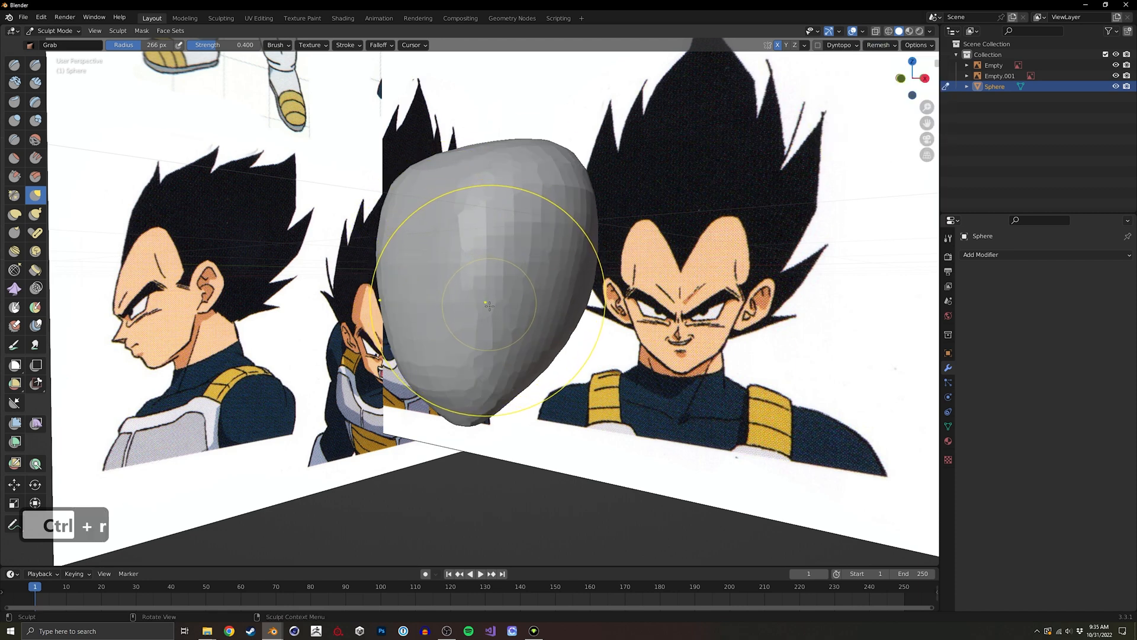
Display the head in wireframe and undo and redo the remesh to compare the topology before and after.
key("shift+z")
key("alt+z")
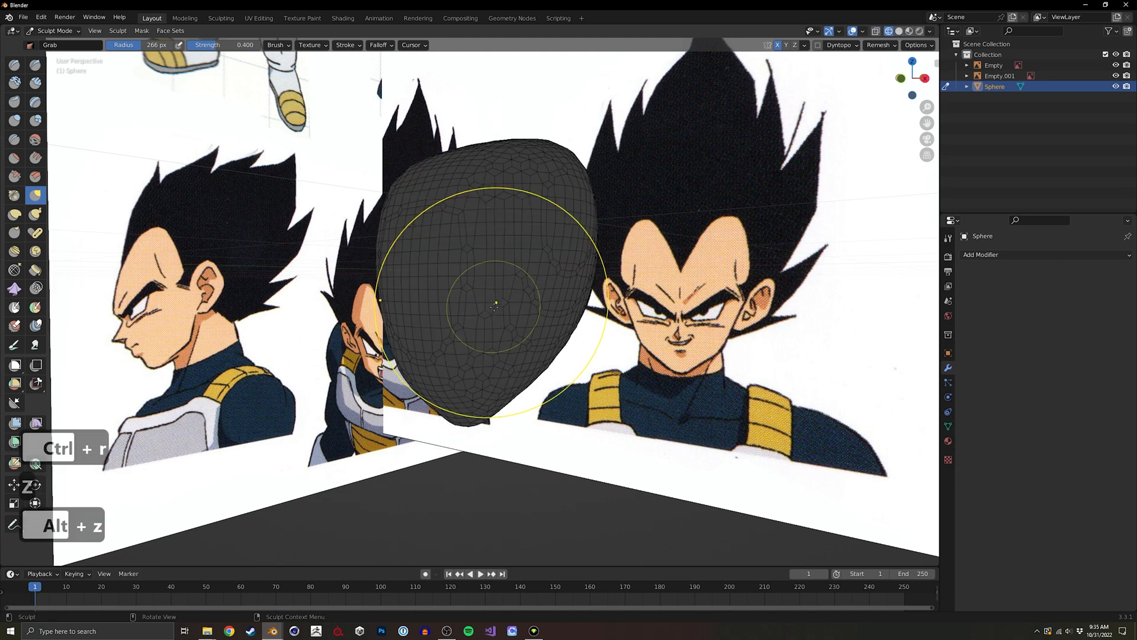
middle_click_drag(494, 308, 493, 221)
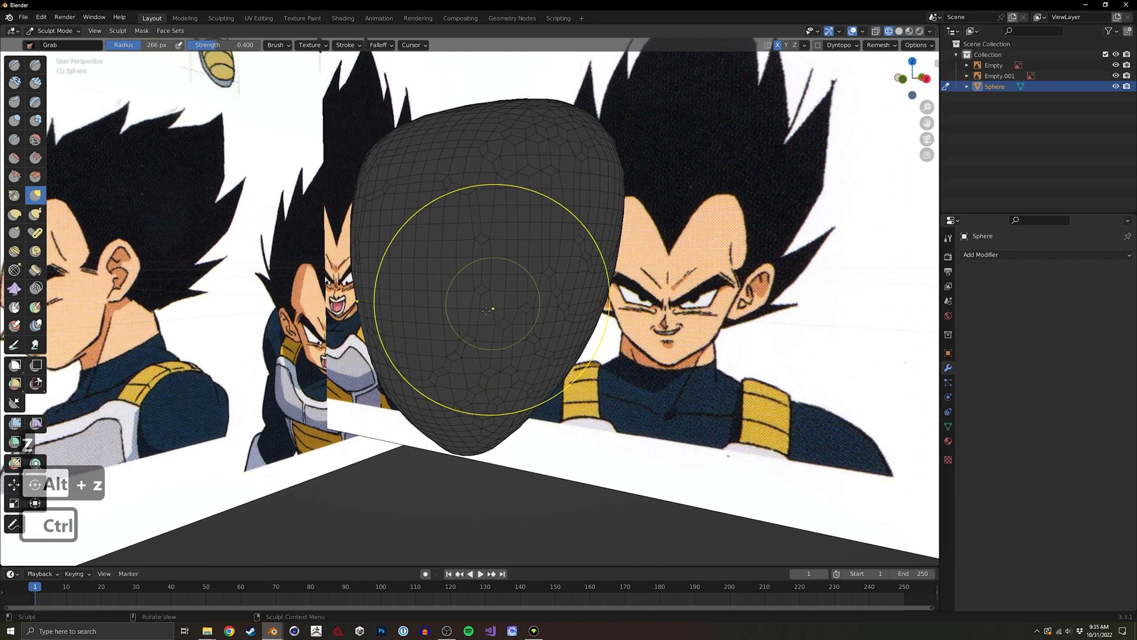
key("ctrl+z")
key("ctrl+shift+z")
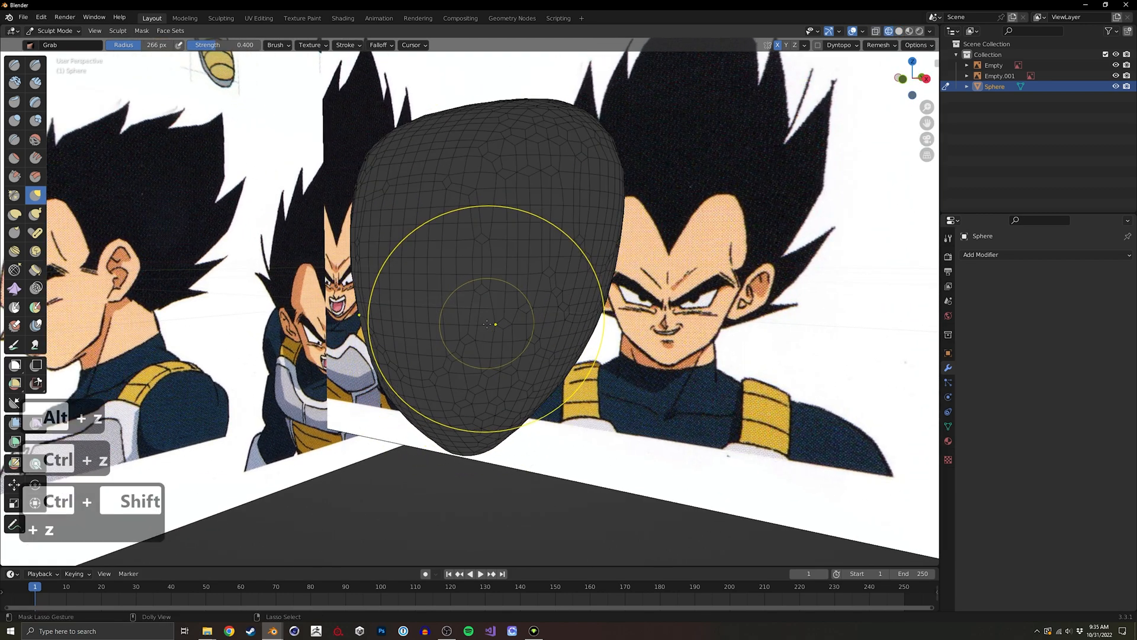
Undo and redo the remesh to compare the head's coarse and dense wireframe topology.
key("ctrl+z")
key("ctrl+z")
key("ctrl+shift+z")
key("ctrl+shift+z")
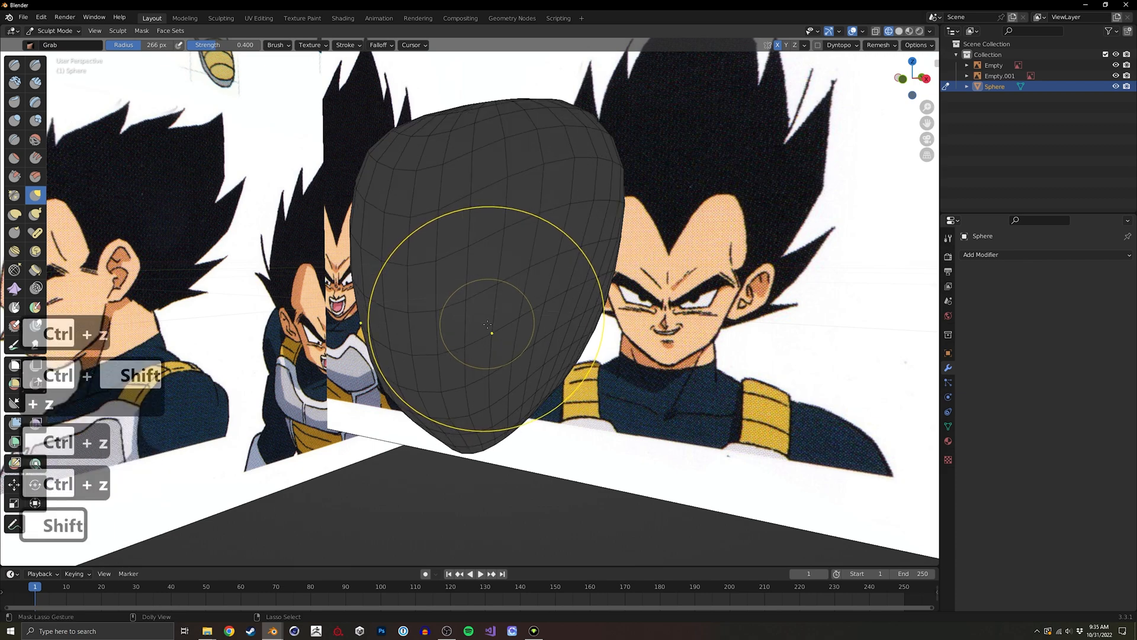
key("ctrl+z")
key("ctrl+shift+z")
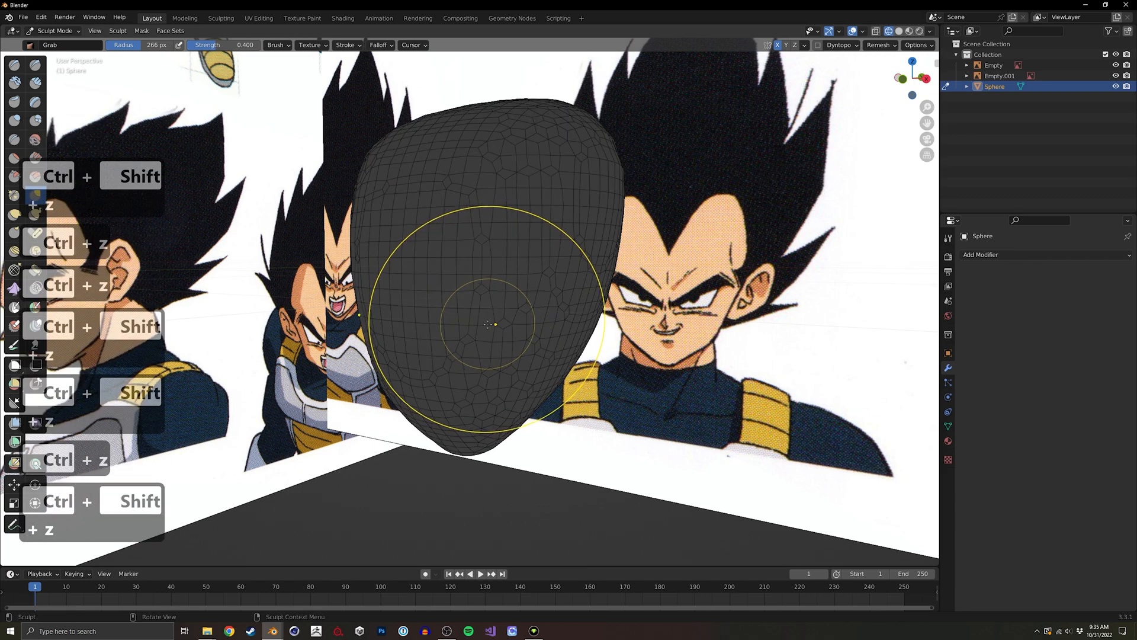
Return the head to solid shading and inspect the remeshed surface from the front and at an angle.
key("z")
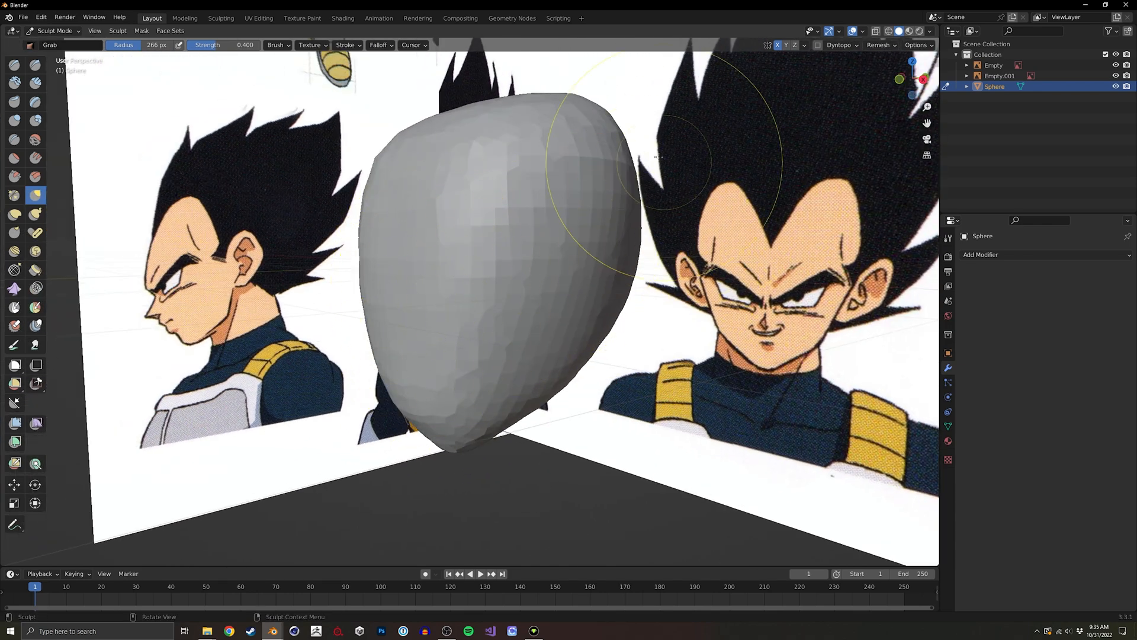
middle_click_drag(659, 157, 508, 172)
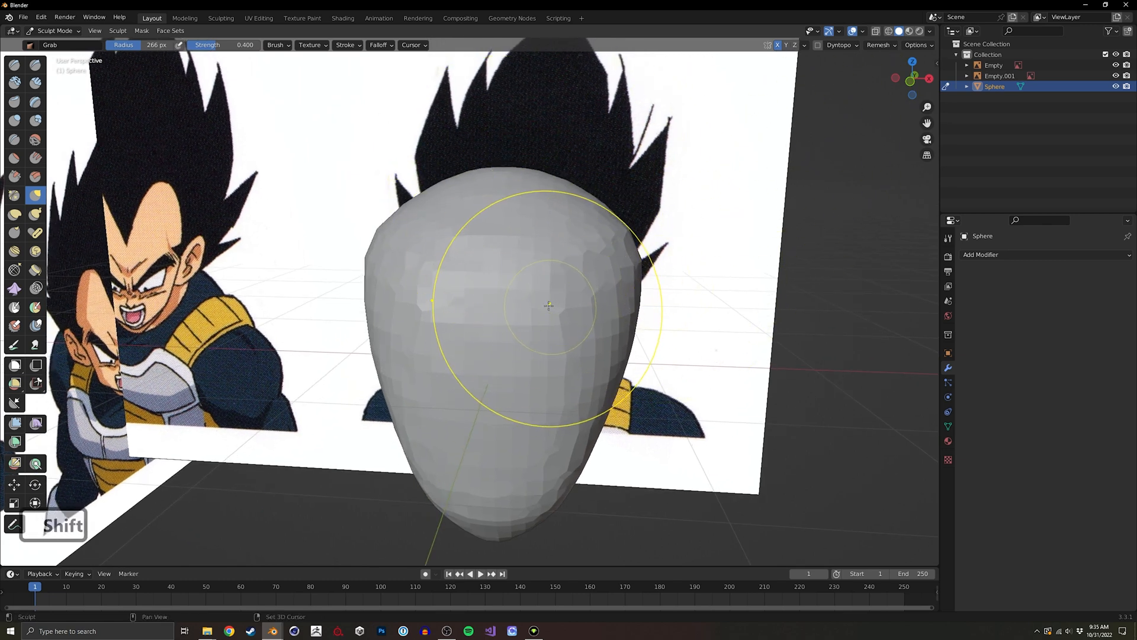
middle_click_drag(549, 306, 515, 286, "shift")
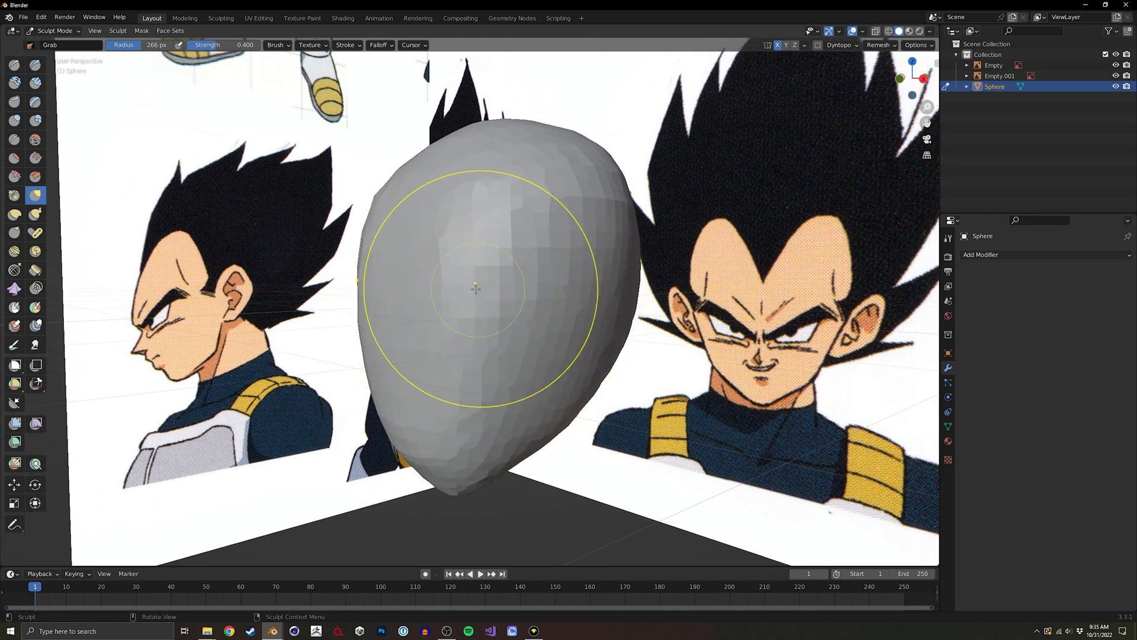
Review the voxel size in the remesh settings and try adjusting it interactively with the grid preview on the head.
left_click(887, 46)
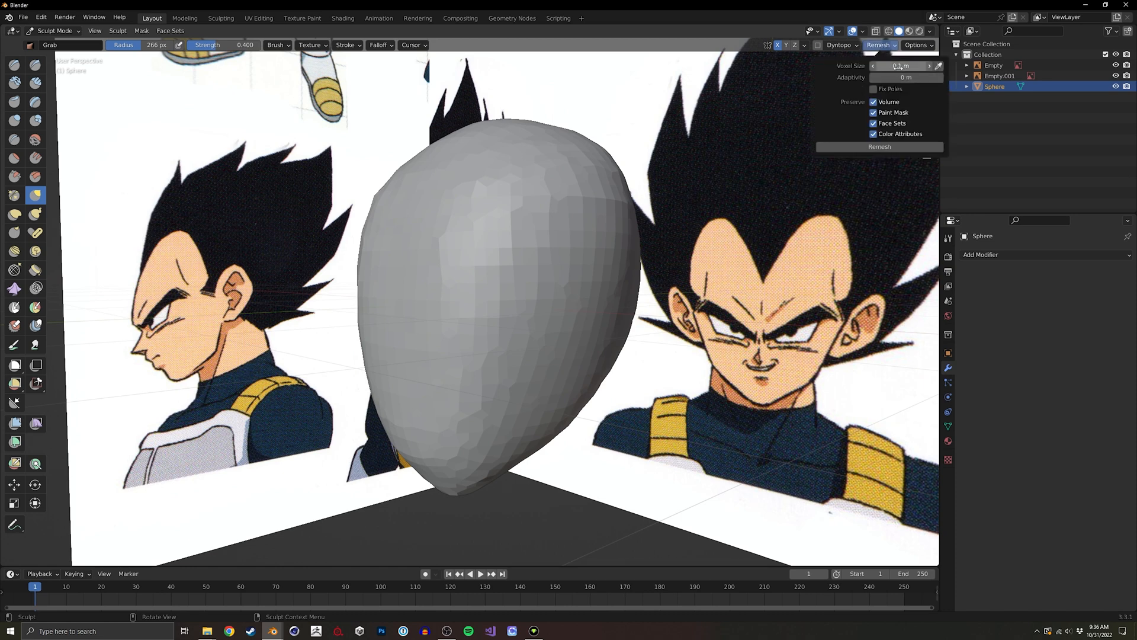
left_click(869, 48)
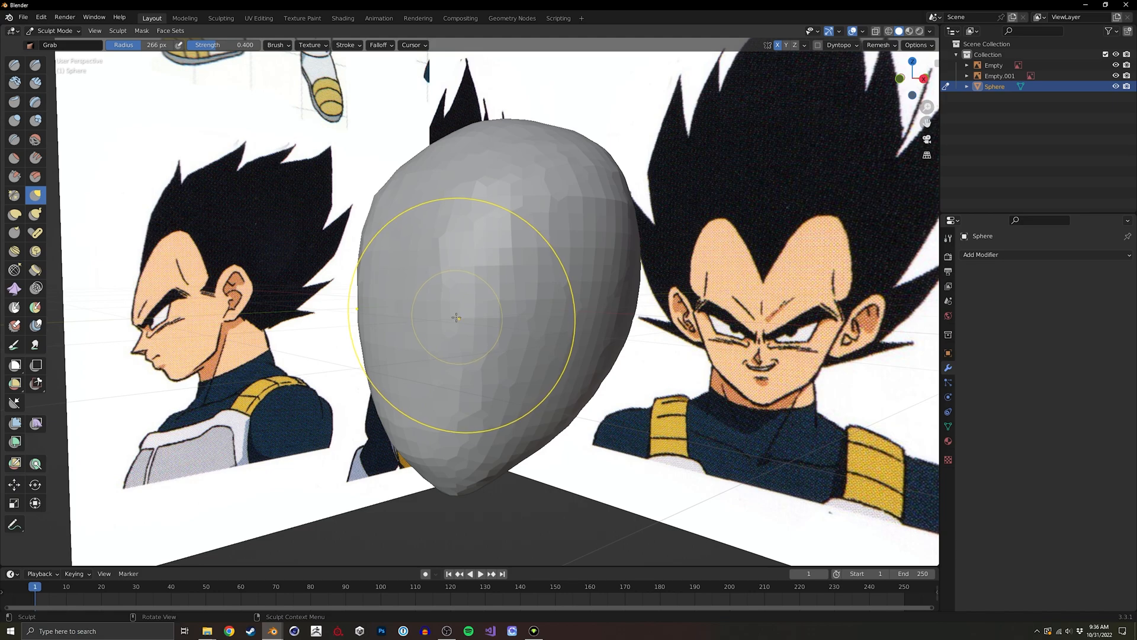
key("r")
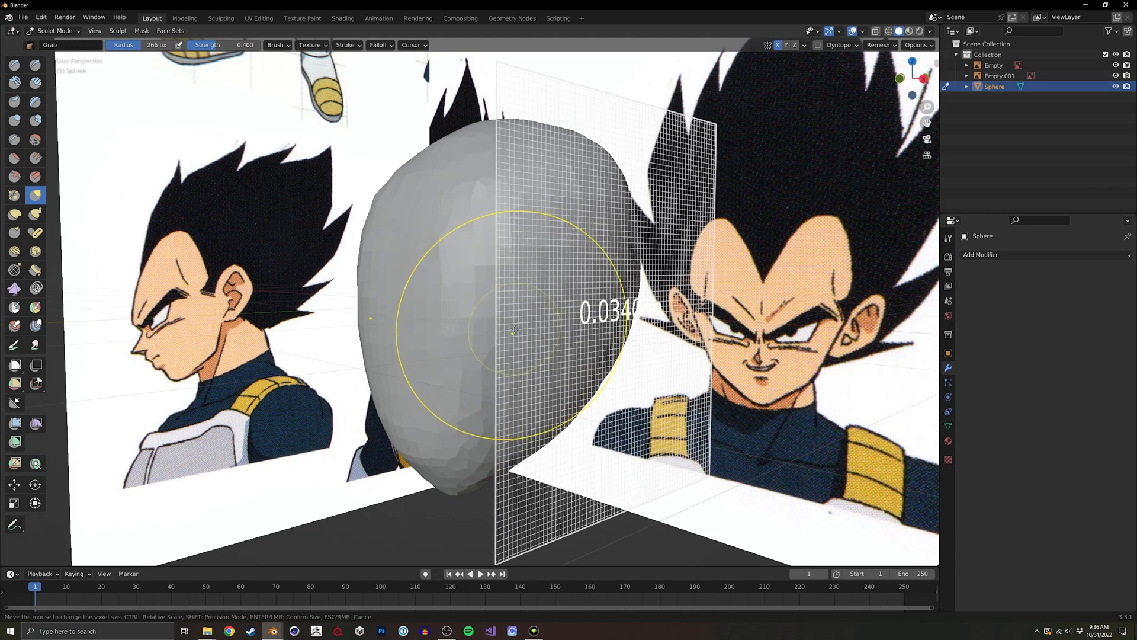
left_click(471, 329)
mouse_move(471, 329)
middle_mouse_down()
mouse_move(474, 340)
mouse_move(419, 355)
middle_mouse_up()
left_click(879, 45)
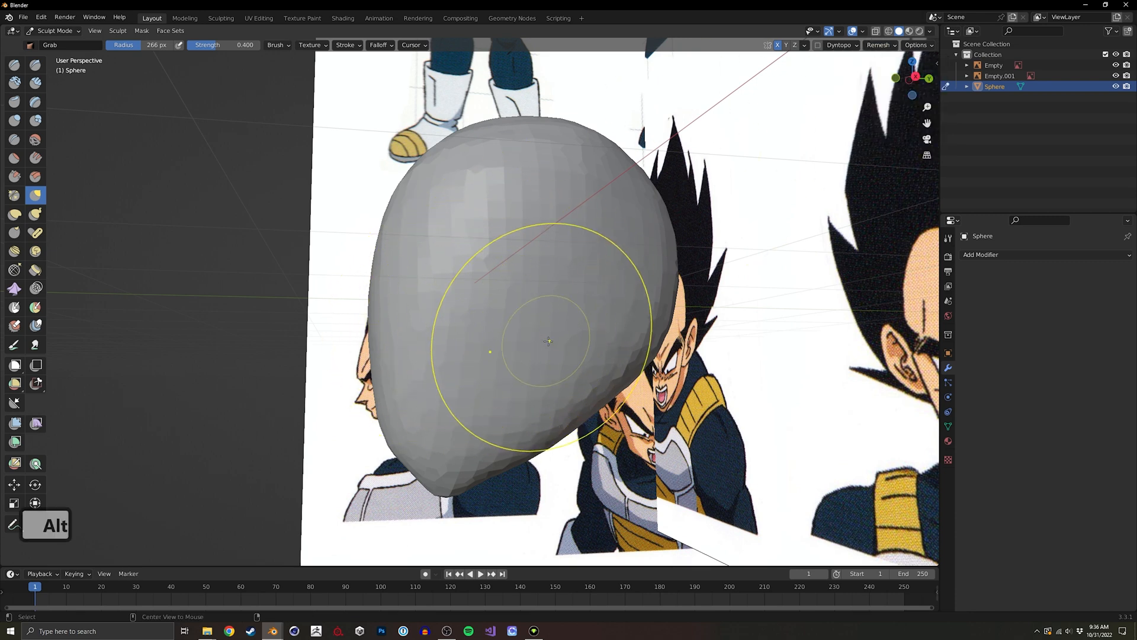
In the side view with X-ray on, match the chin and forehead to the reference profile using a 429 px Grab brush.
middle_click_drag(548, 341, 428, 239, "alt")
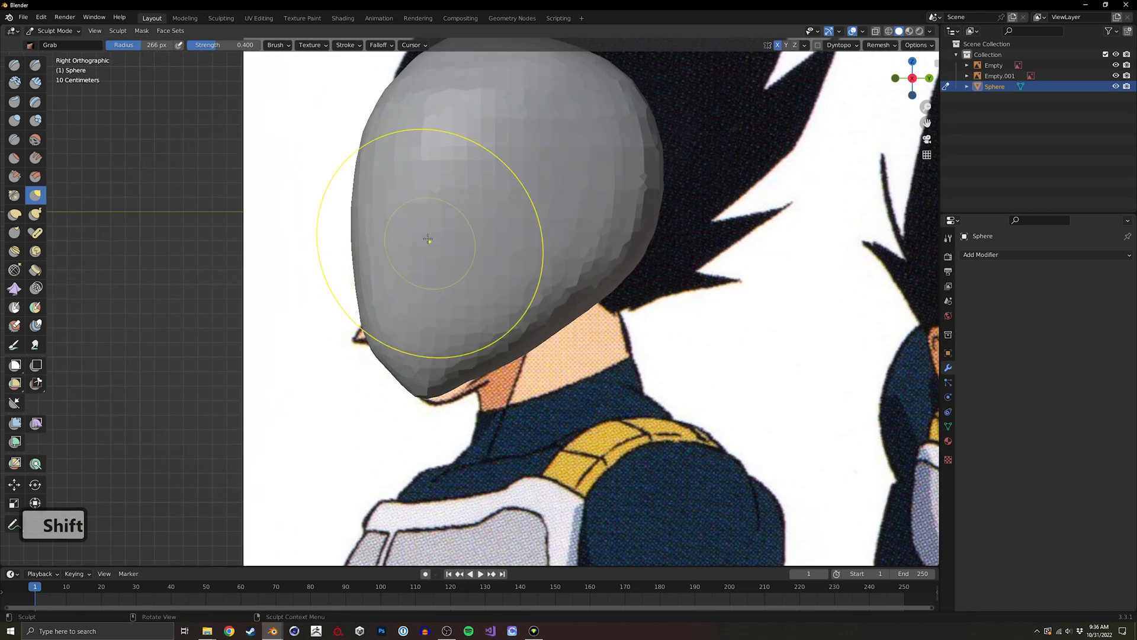
key("alt+z")
key("f")
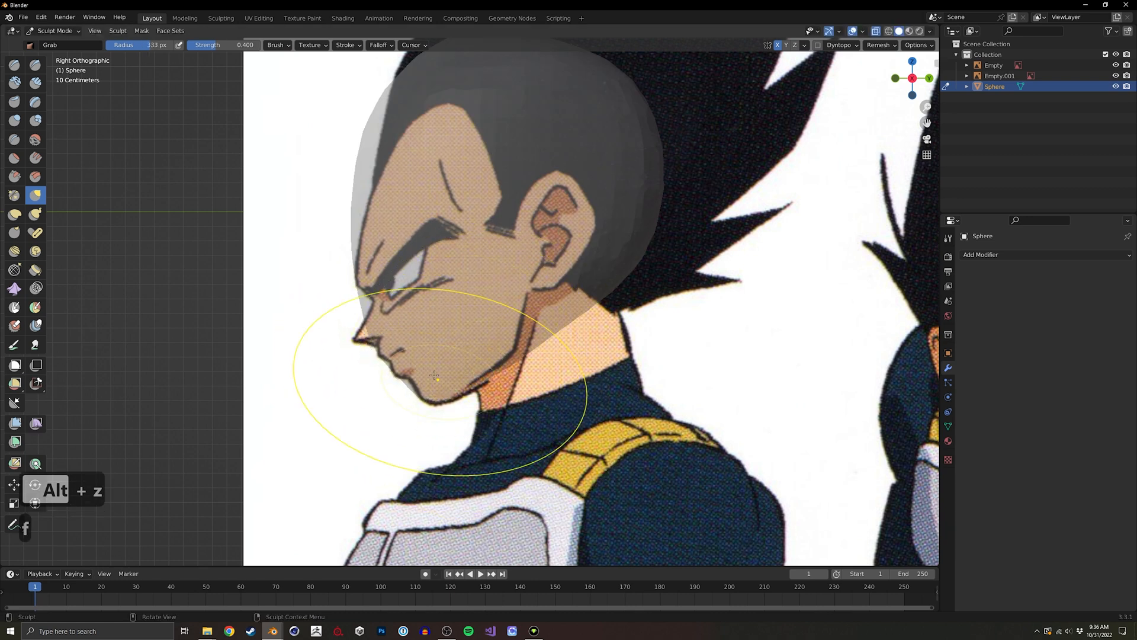
key("f")
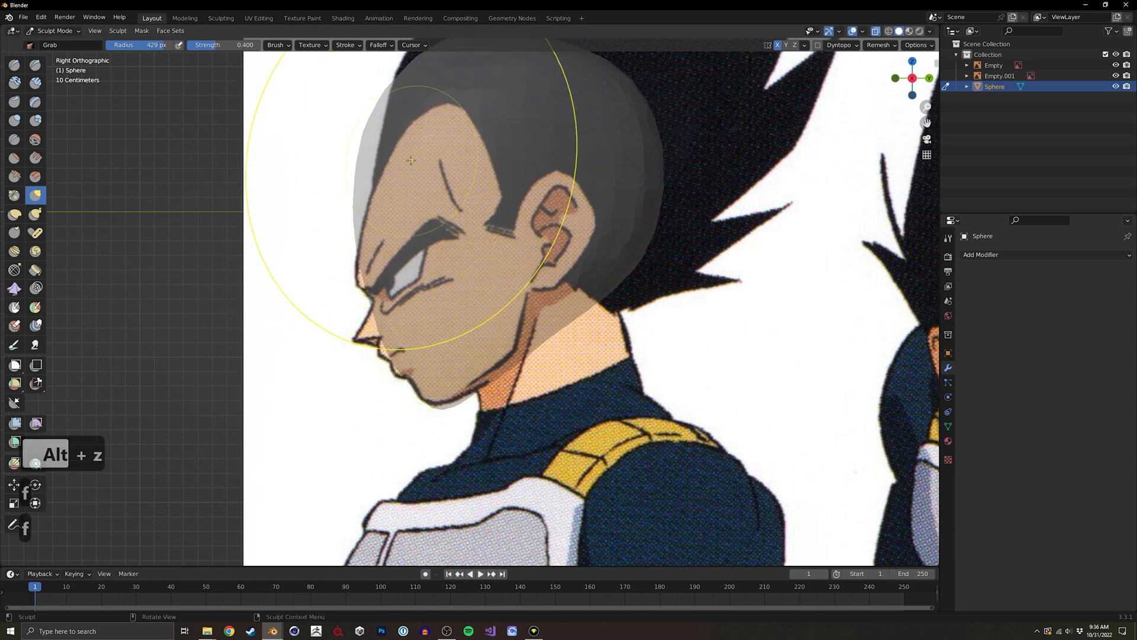
left_click(384, 263)
Pull the nose out of the face along the side reference with a 109 px Grab brush and turn off X-ray.
key("f")
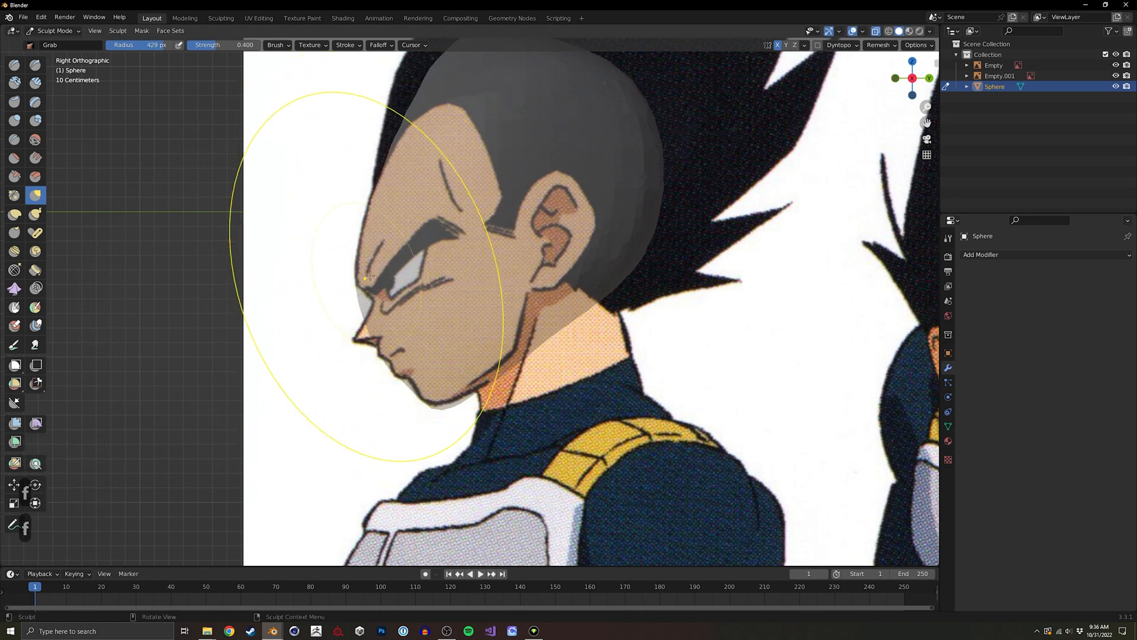
left_click(254, 324)
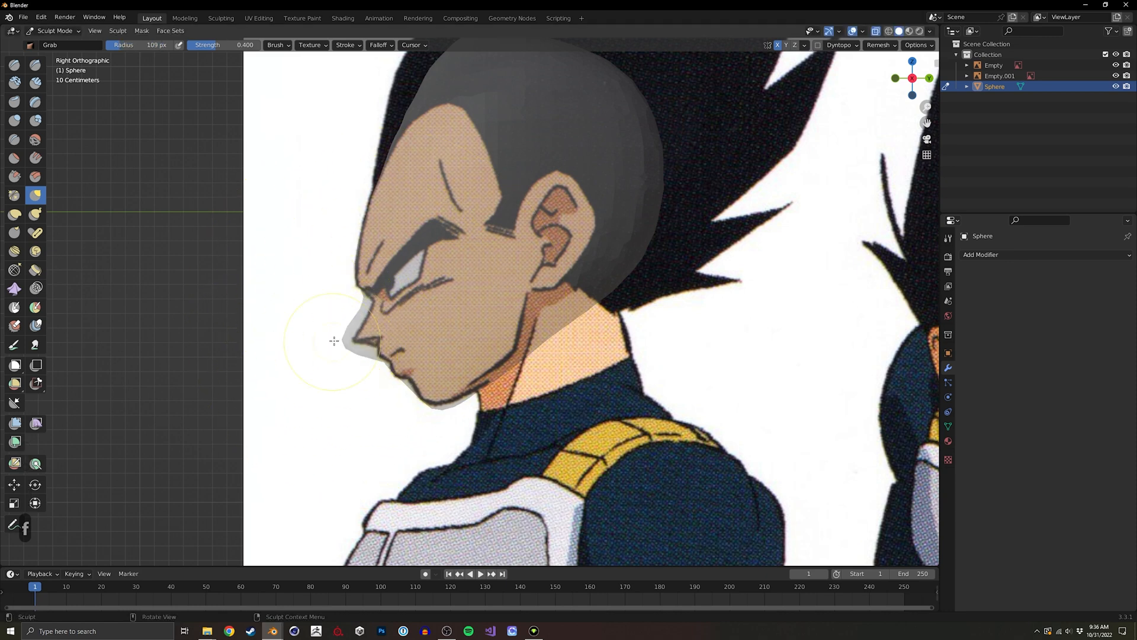
key("alt+z")
mouse_move(427, 331)
middle_mouse_down()
mouse_move(445, 343)
mouse_move(491, 337)
mouse_move(359, 325)
mouse_move(377, 340)
mouse_move(338, 323)
mouse_move(371, 254)
middle_mouse_up()
Undo the last Grab strokes and form the brow ridge and eye sockets with a 143 px brush radius.
key("ctrl+z")
key("ctrl+z")
key("ctrl+z")
key("ctrl+z")
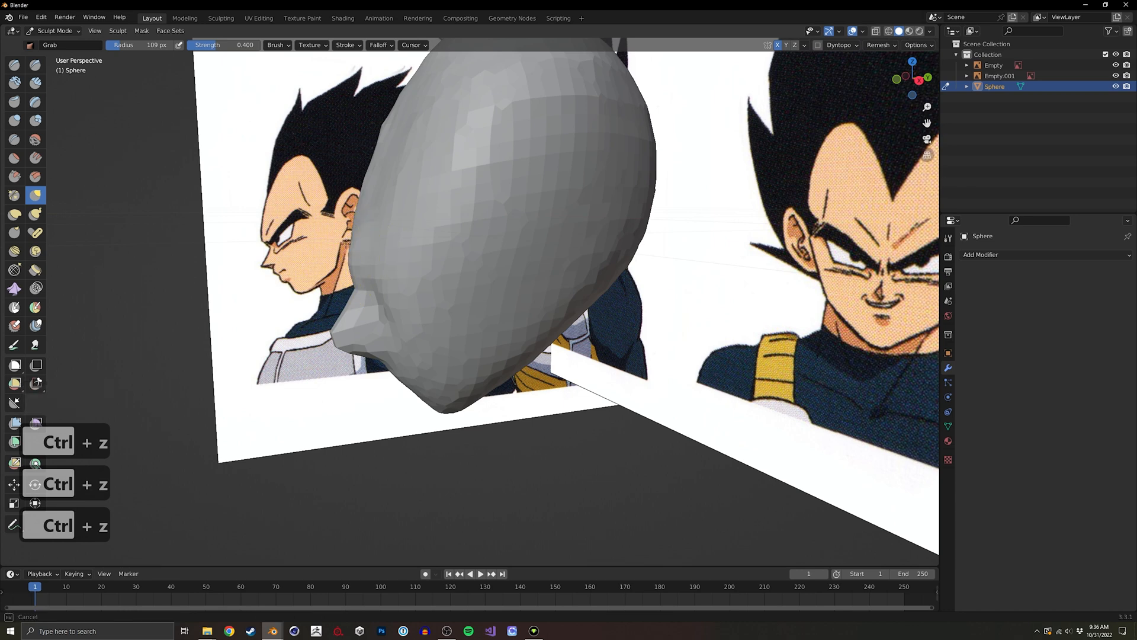
key("f")
middle_click_drag(371, 199, 362, 197)
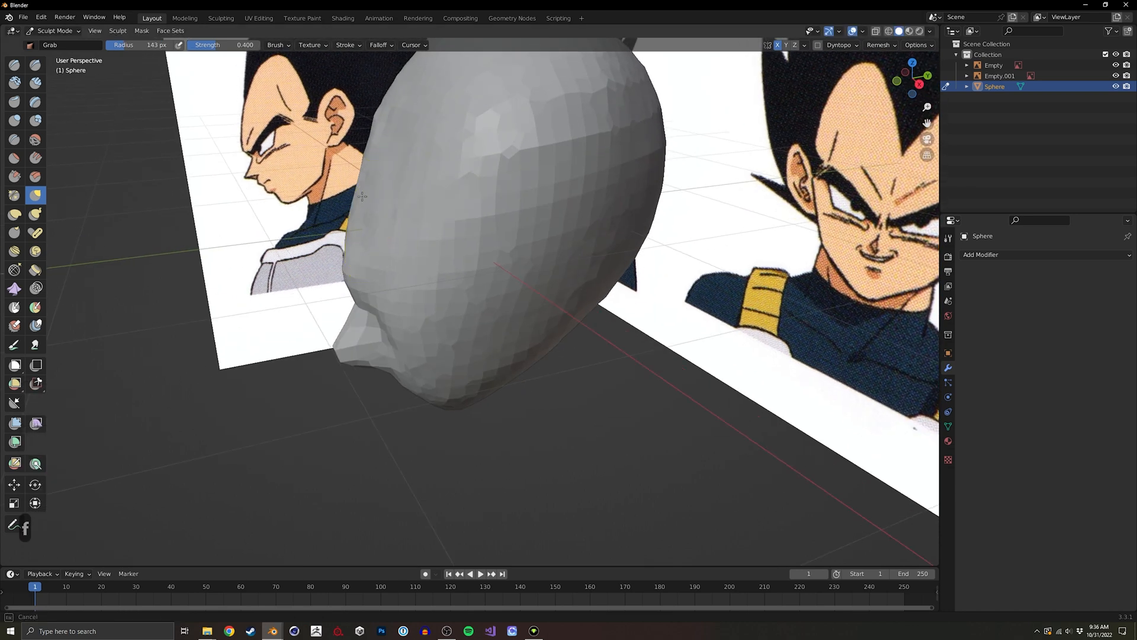
mouse_move(405, 149)
middle_mouse_down()
mouse_move(389, 272)
mouse_move(440, 277)
mouse_move(444, 264)
mouse_move(399, 377)
middle_mouse_up()
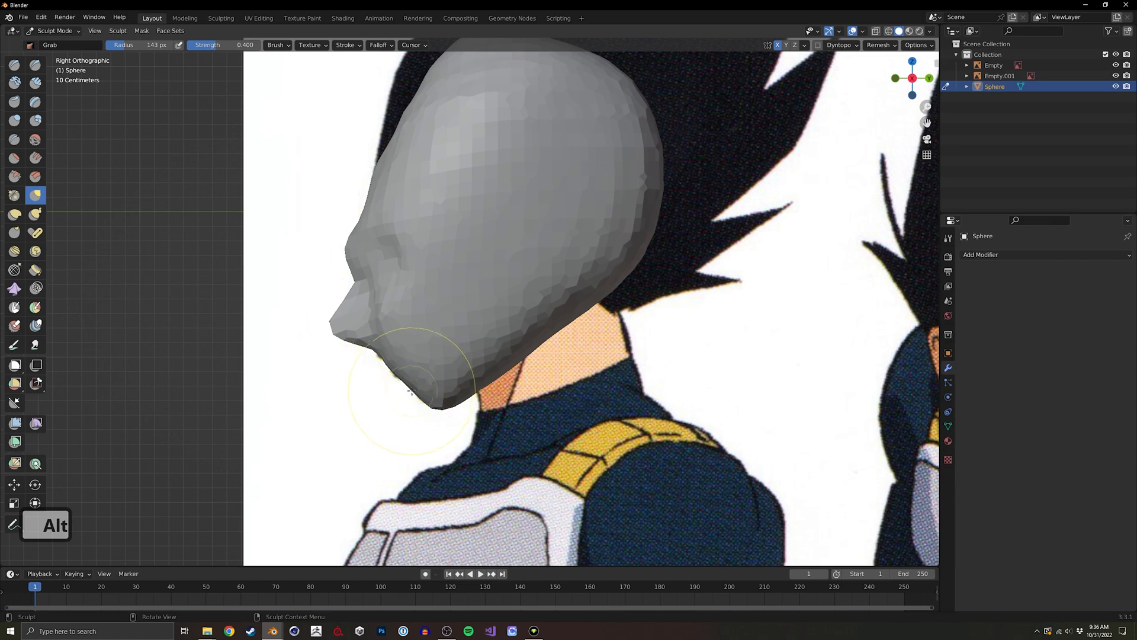
Compare the profile with the side reference in X-ray and refine the mouth and chin area with a 93 px Grab brush.
key("alt+z")
key("alt+z")
key("f")
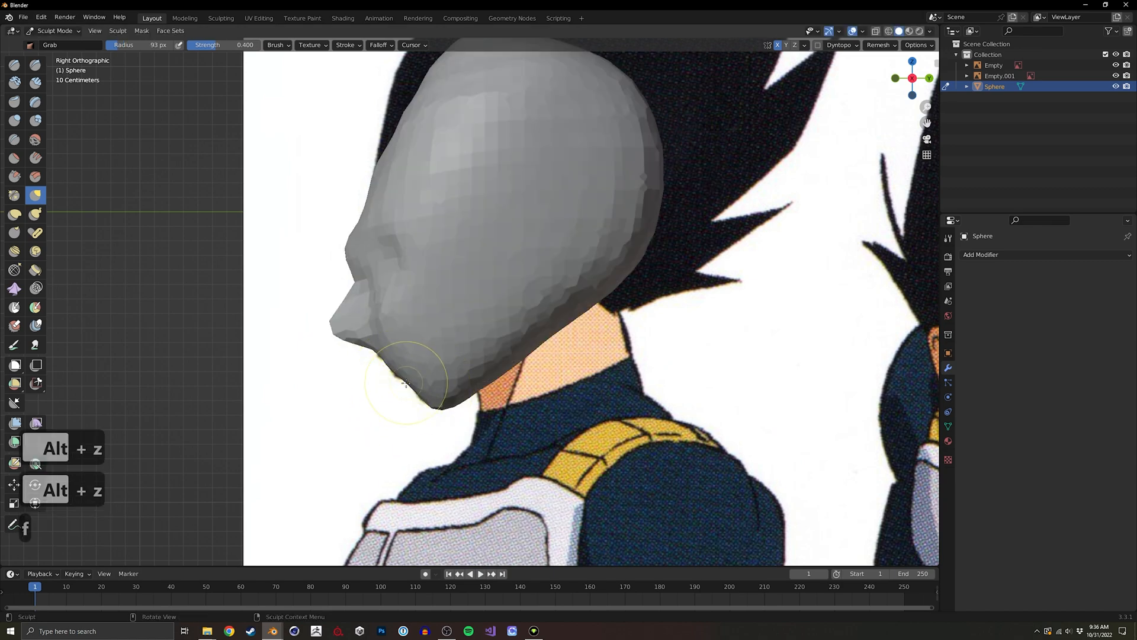
middle_click_drag(406, 384, 533, 368)
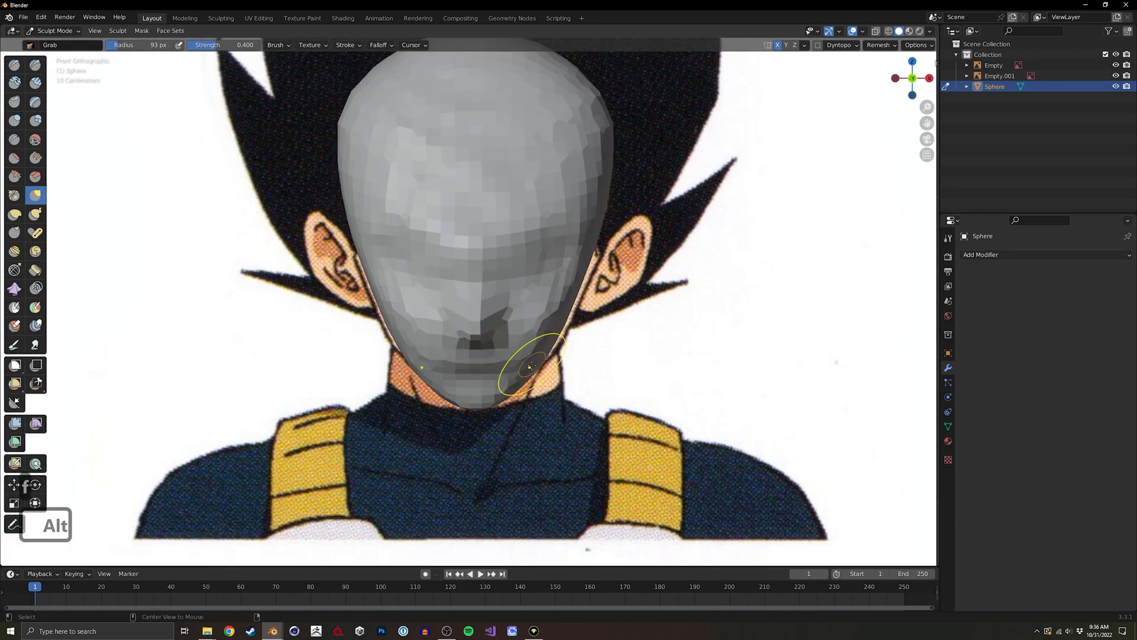
Match the chin to the front reference in X-ray with a 178 px Grab brush, checking the face at an angle.
key("alt+z")
key("f")
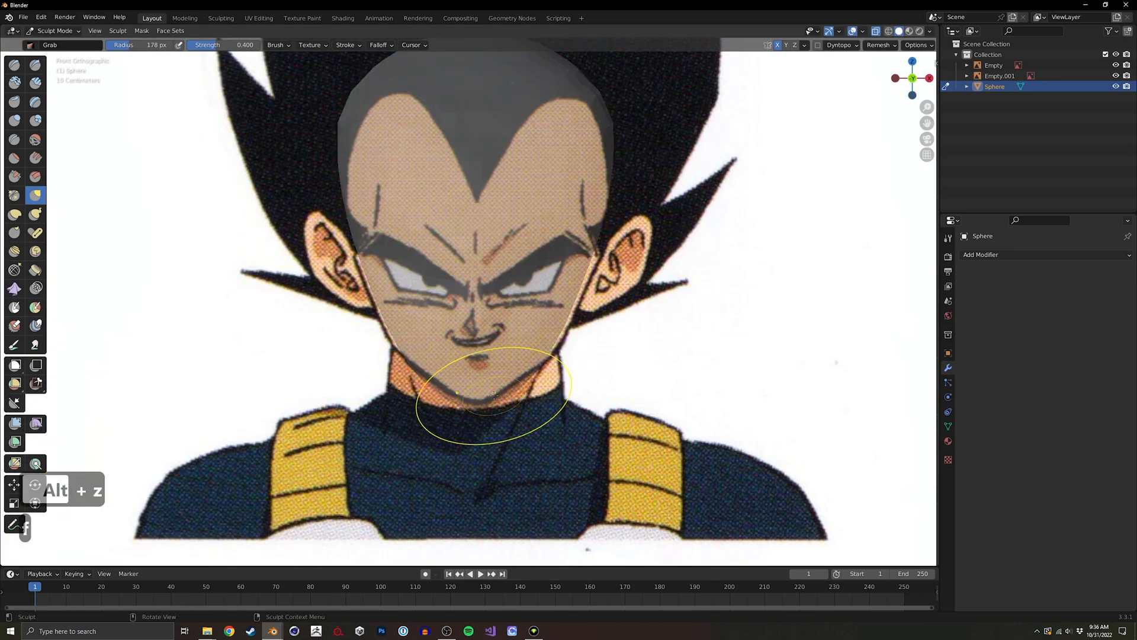
key("alt+z")
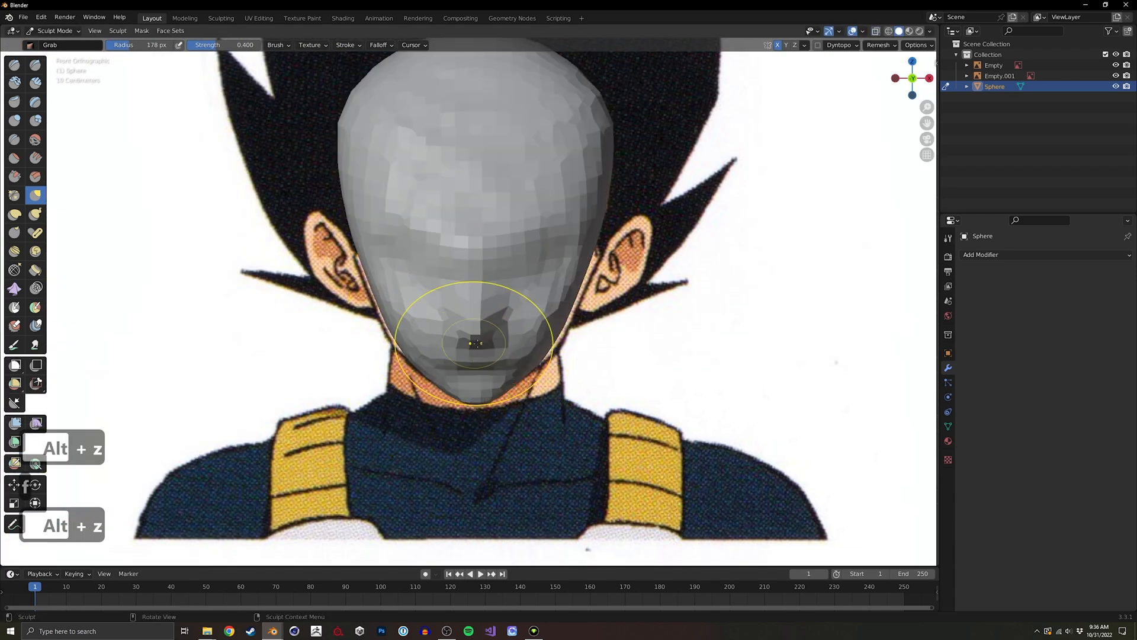
middle_click_drag(458, 330, 568, 346)
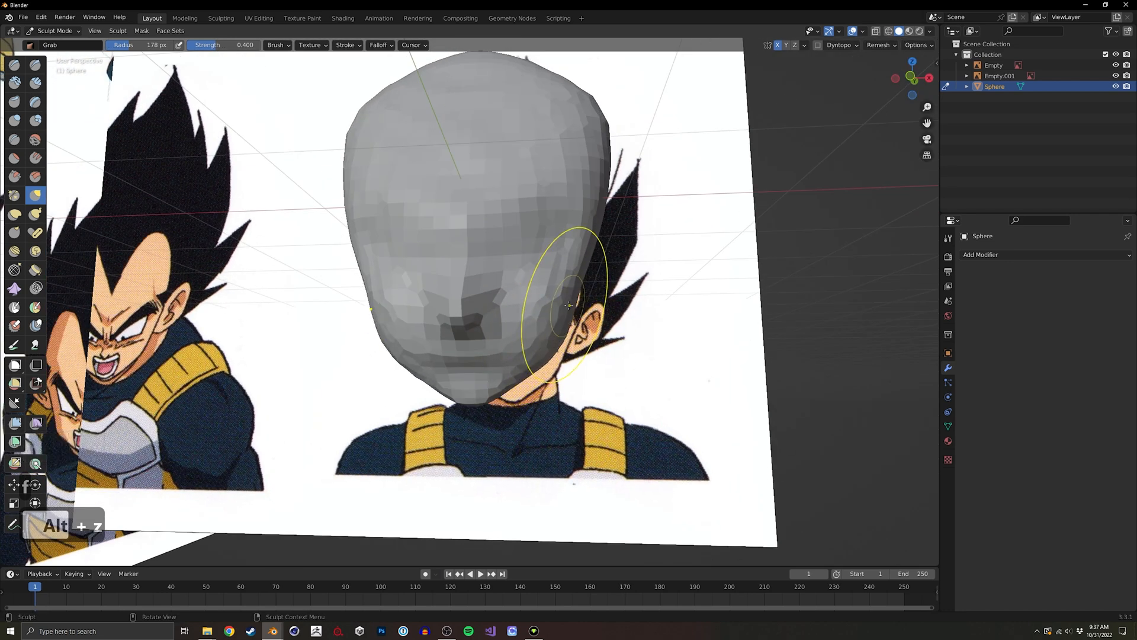
middle_click_drag(584, 289, 521, 326, "alt")
key("alt+z")
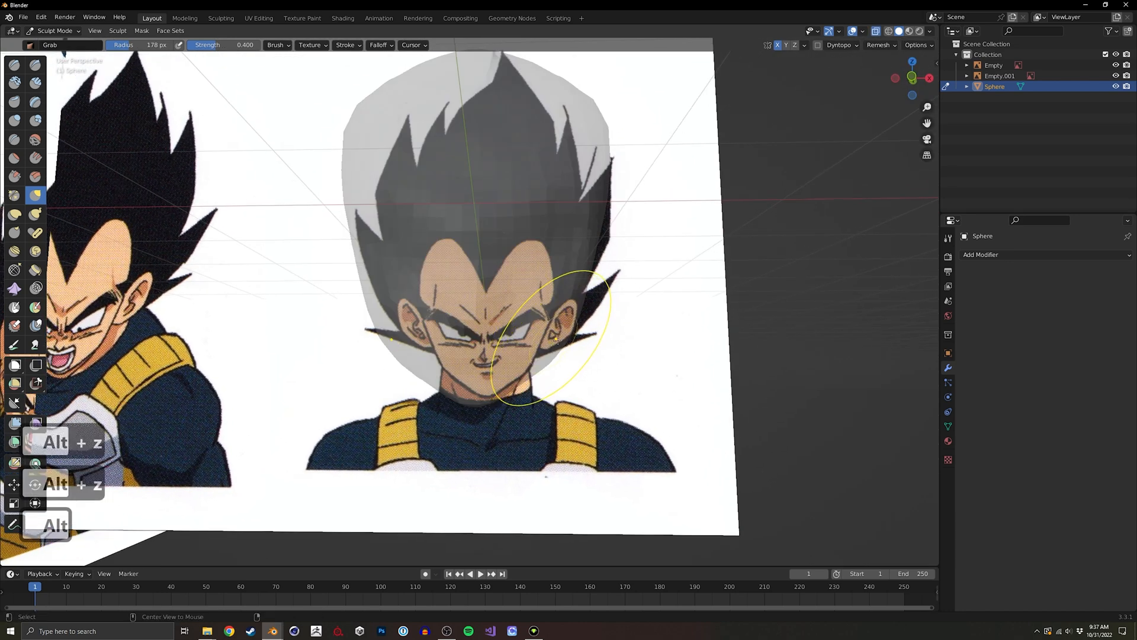
scroll(503, 354, "up", 3)
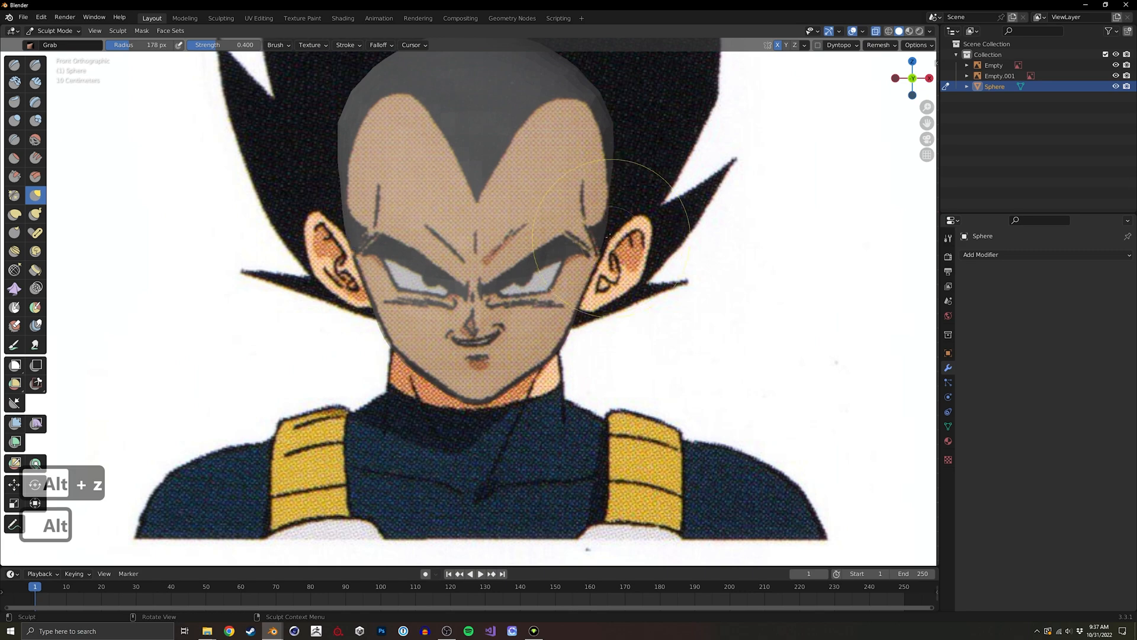
Reshape the sides and back of the skull with a 282 px Grab brush and smooth the surface.
key("f")
left_click(658, 193)
mouse_move(660, 207)
middle_mouse_down()
mouse_move(559, 229)
mouse_move(579, 236)
mouse_move(510, 239)
mouse_move(551, 256)
mouse_move(534, 208)
mouse_move(466, 382)
mouse_move(418, 368)
mouse_move(438, 384)
mouse_move(499, 301)
middle_mouse_up()
key("alt+z")
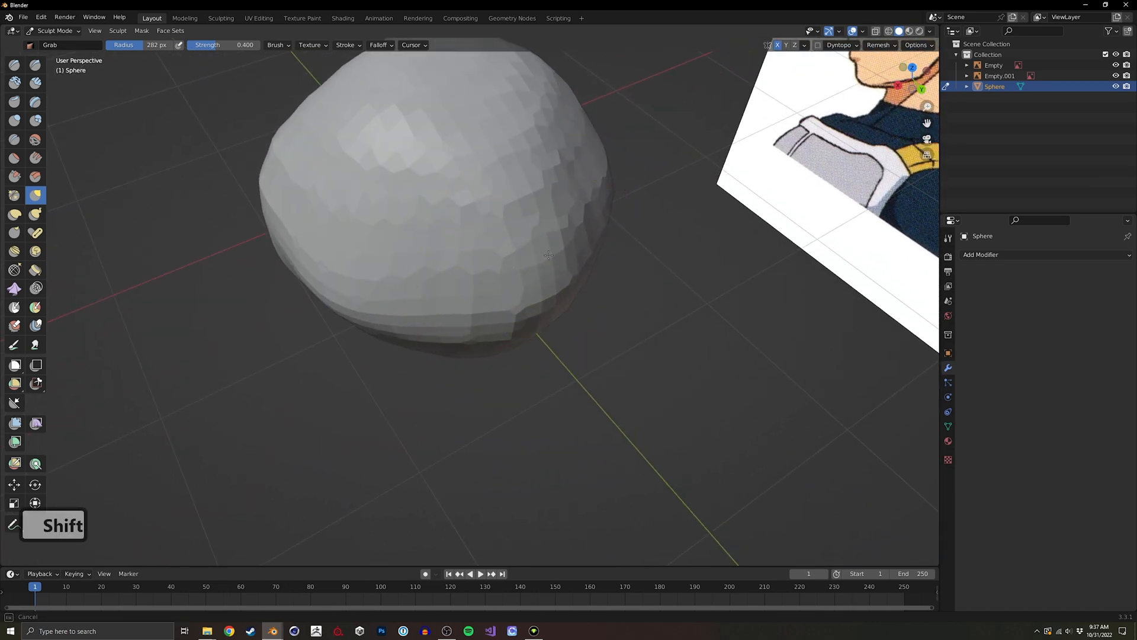
middle_click_drag(548, 254, 602, 242)
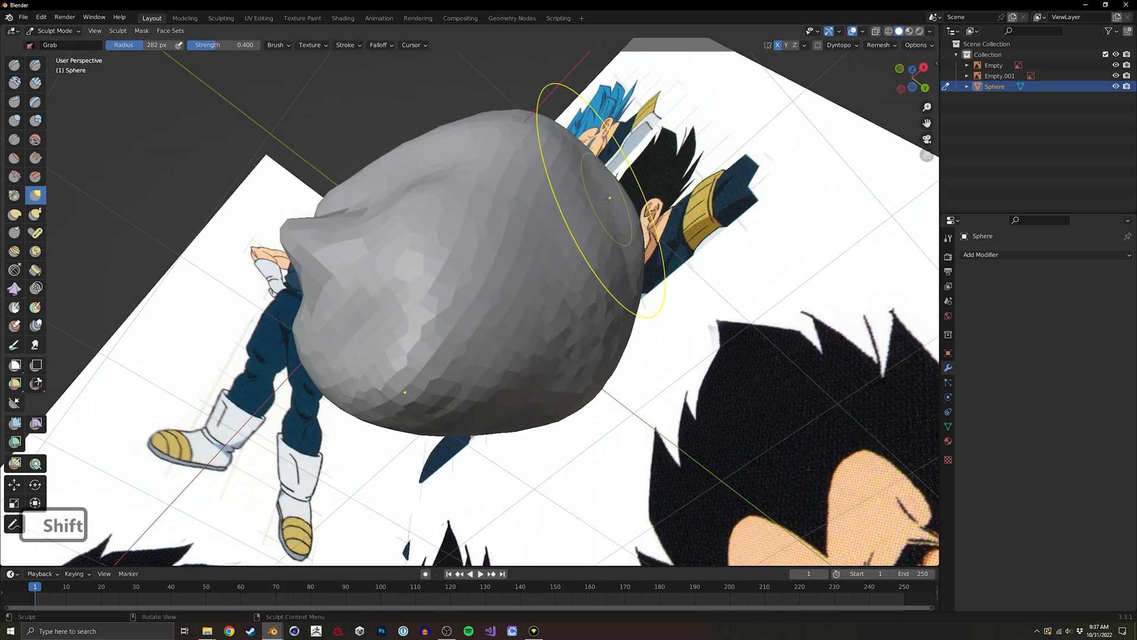
middle_click_drag(610, 190, 456, 378)
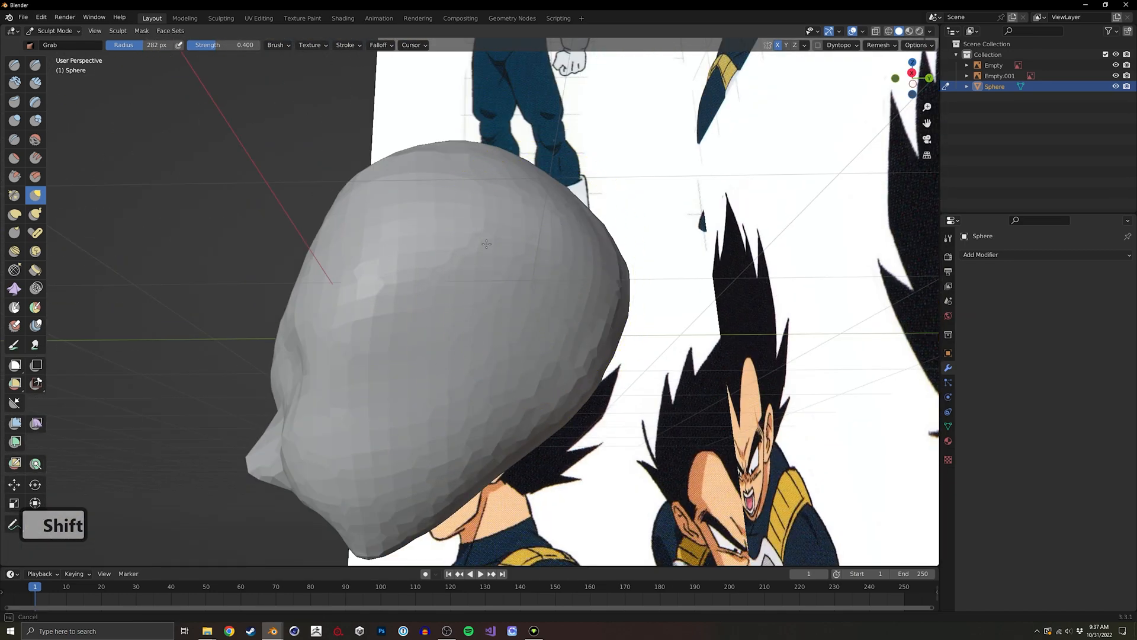
Smooth the side of the head and remesh it to even out the geometry.
mouse_move(624, 315)
middle_mouse_down()
mouse_move(477, 380)
mouse_move(508, 367)
middle_mouse_up()
left_click_drag(531, 343, 521, 346, "shift")
mouse_move(521, 346)
middle_mouse_down()
mouse_move(604, 286)
mouse_move(568, 339)
middle_mouse_up()
key("ctrl+r")
middle_click_drag(457, 289, 474, 237)
key("shift")
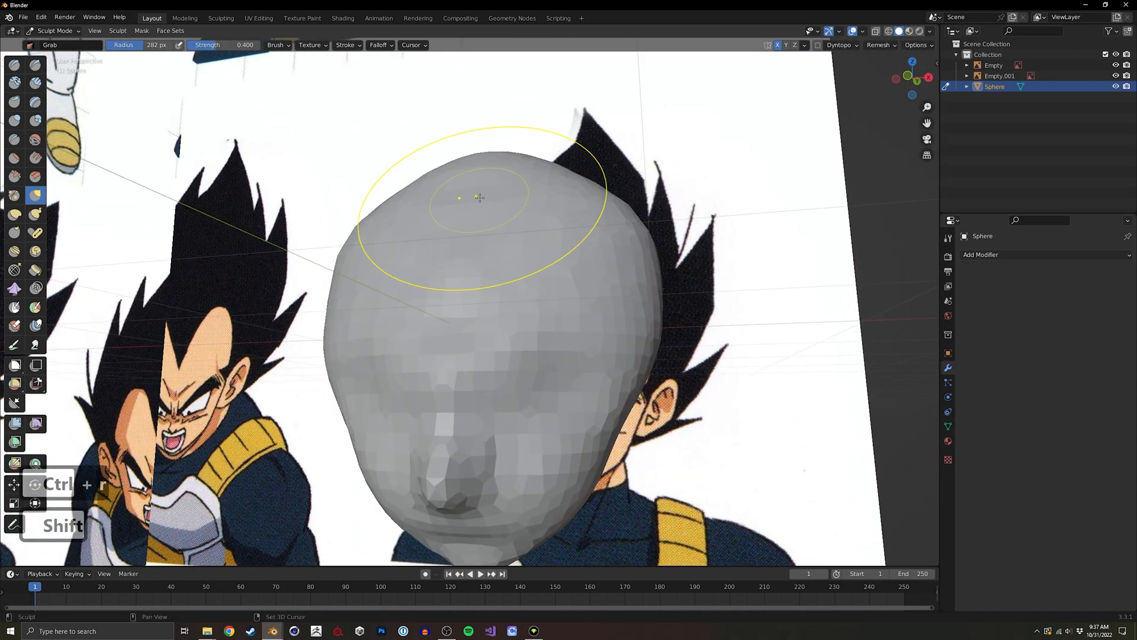
Refine the forehead and crown, checking them in side and perspective views, and remesh the head again.
middle_click_drag(548, 199, 439, 265)
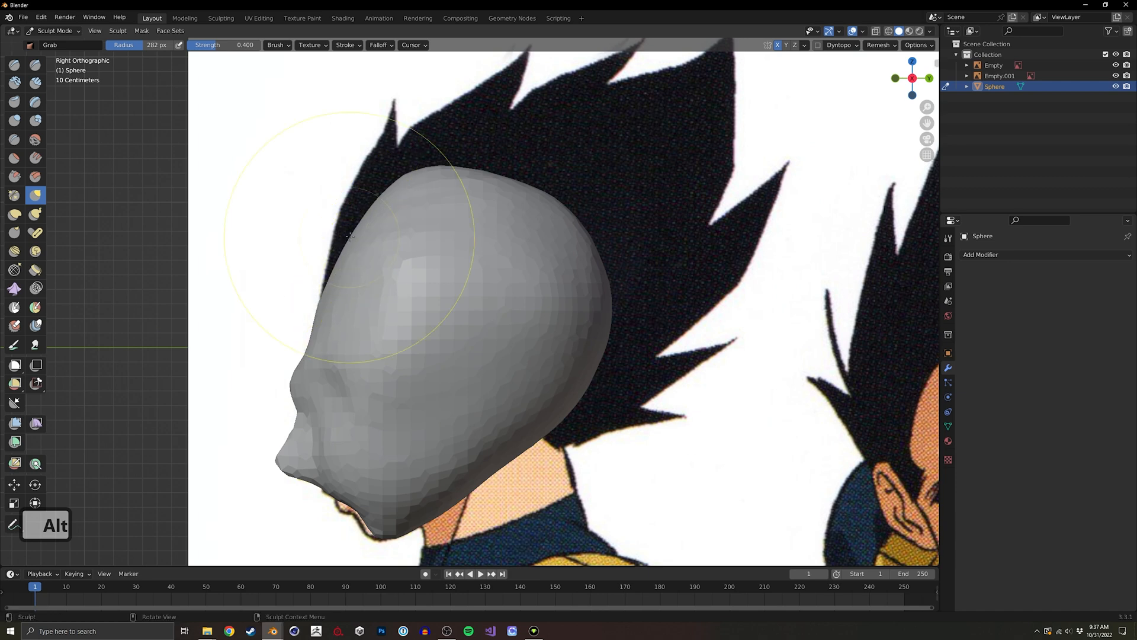
middle_click_drag(350, 236, 381, 279)
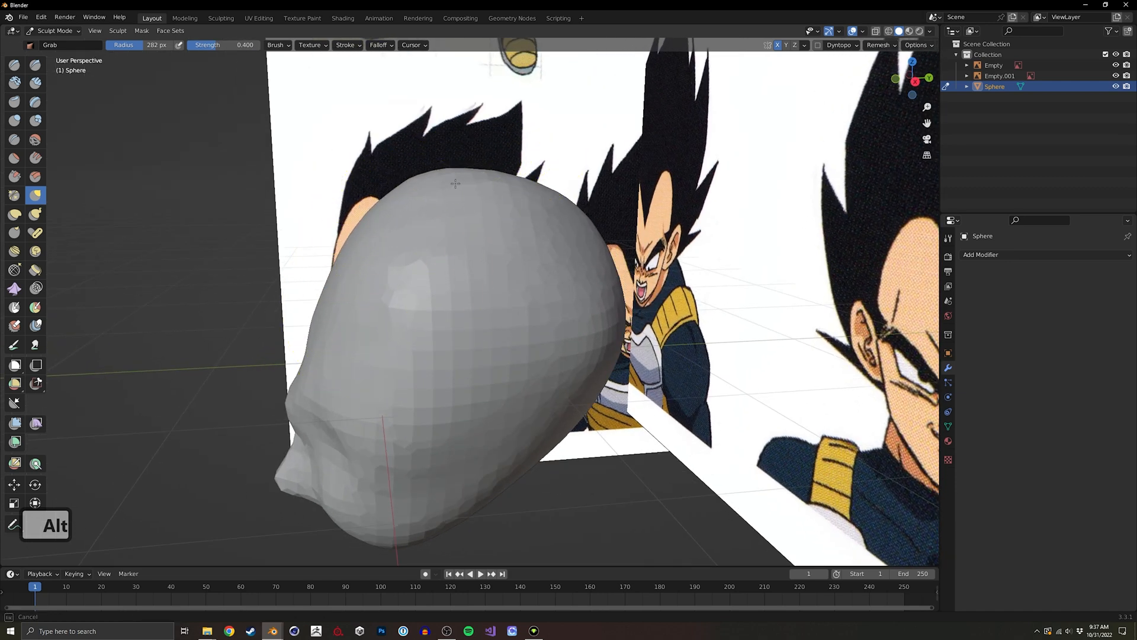
middle_click_drag(431, 194, 497, 299)
middle_click_drag(640, 303, 521, 254, "shift")
key("ctrl+r")
Even out the skull's outline from above with the 282 px Grab brush.
middle_click_drag(495, 292, 475, 335)
middle_click_drag(570, 369, 600, 383)
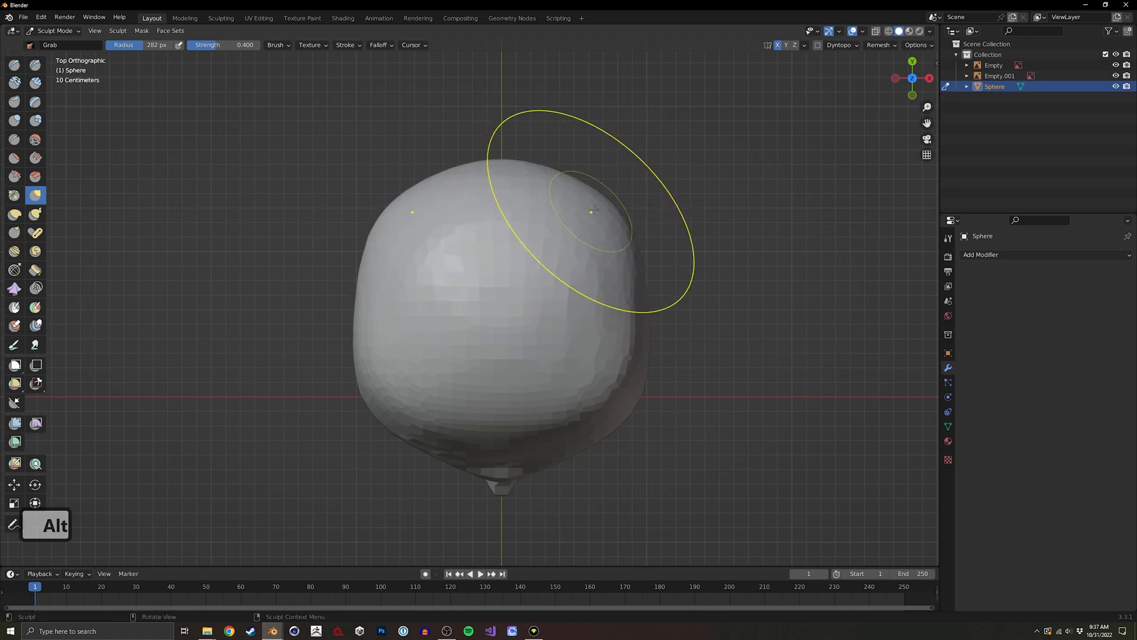
mouse_move(521, 292)
middle_mouse_down()
mouse_move(447, 210)
mouse_move(560, 290)
middle_mouse_up()
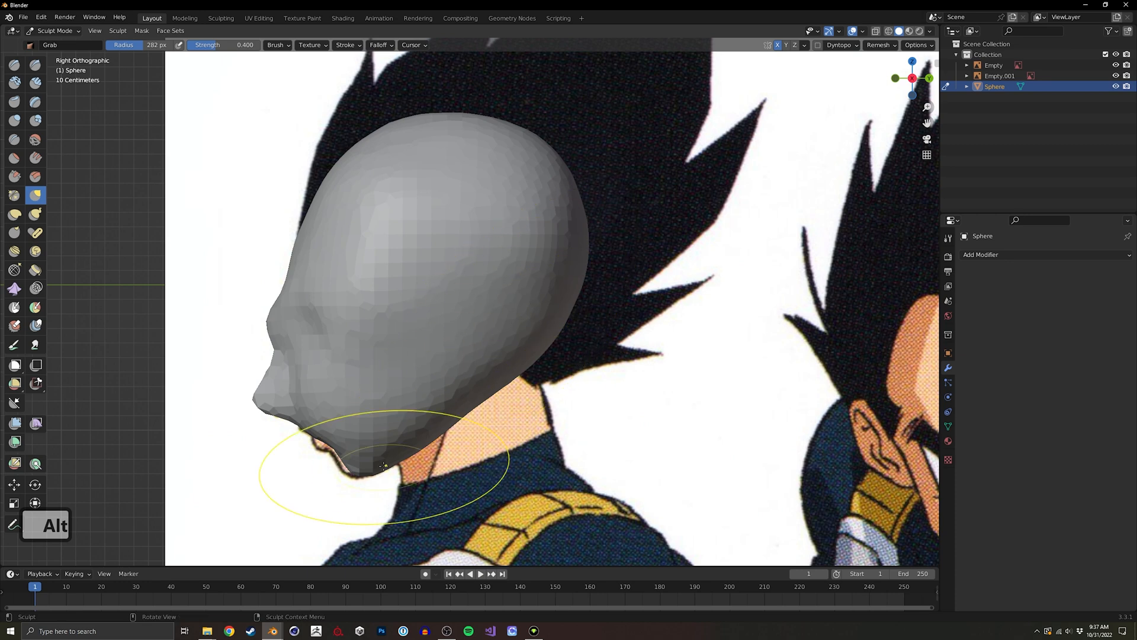
Pull the nose bridge and nose tip back toward the side reference with a 172 px Grab brush.
middle_click_drag(354, 515, 314, 459, "ctrl")
middle_click_drag(314, 459, 537, 286, "shift")
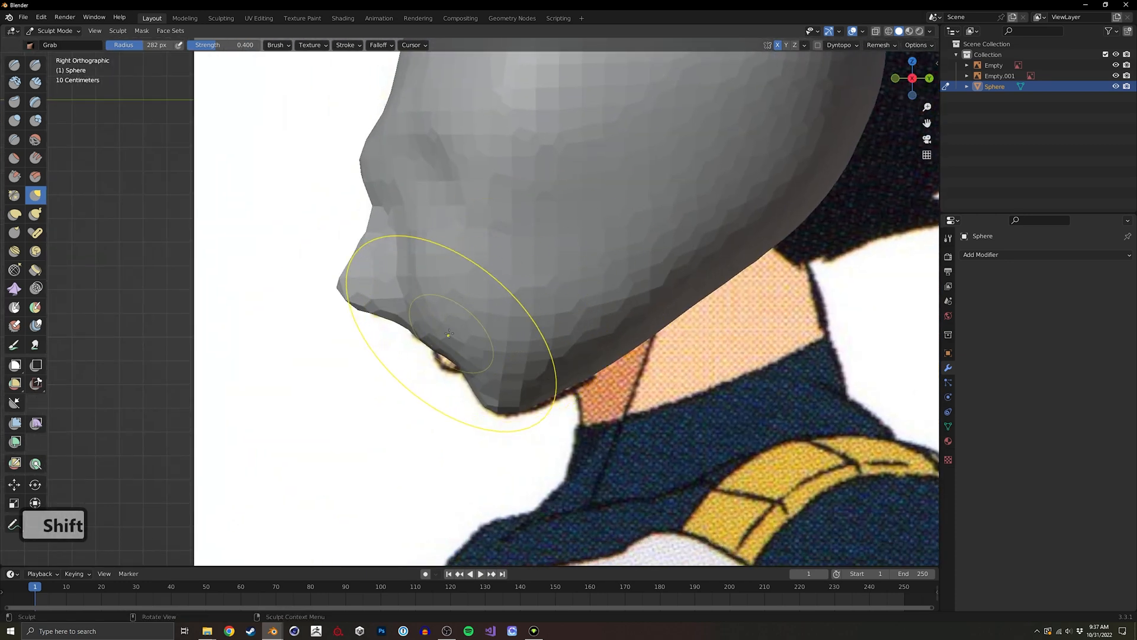
key("f")
left_click(388, 332)
key("alt+z")
key("alt+z")
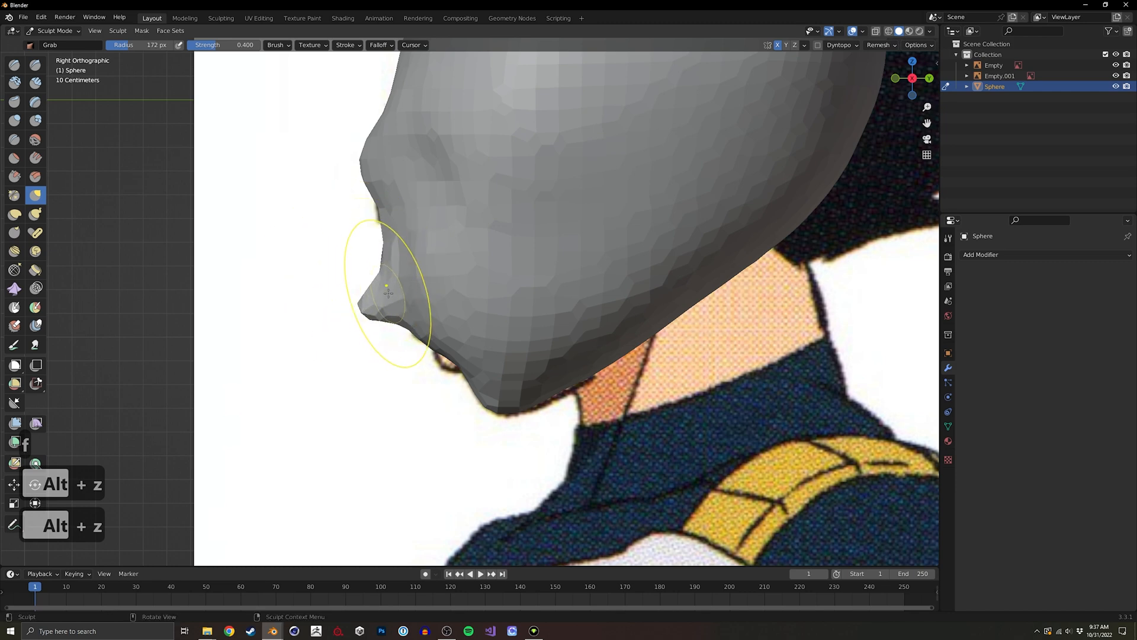
key("alt+z")
key("alt+z")
left_click_drag(388, 294, 391, 243)
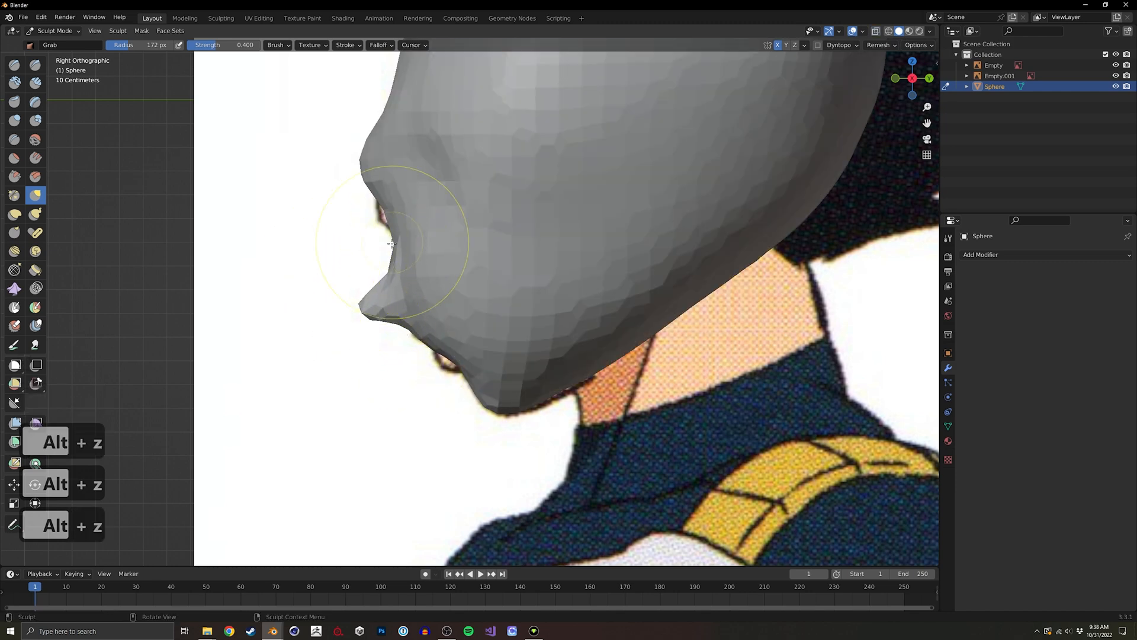
Remesh the head and fit the brow and nose profile to the side reference with a 241 px Grab brush.
key("ctrl+r")
mouse_move(372, 280)
middle_mouse_down()
mouse_move(475, 317)
mouse_move(415, 320)
mouse_move(450, 323)
middle_mouse_up()
key("alt+z")
key("alt+z")
scroll(437, 301, "up", 6)
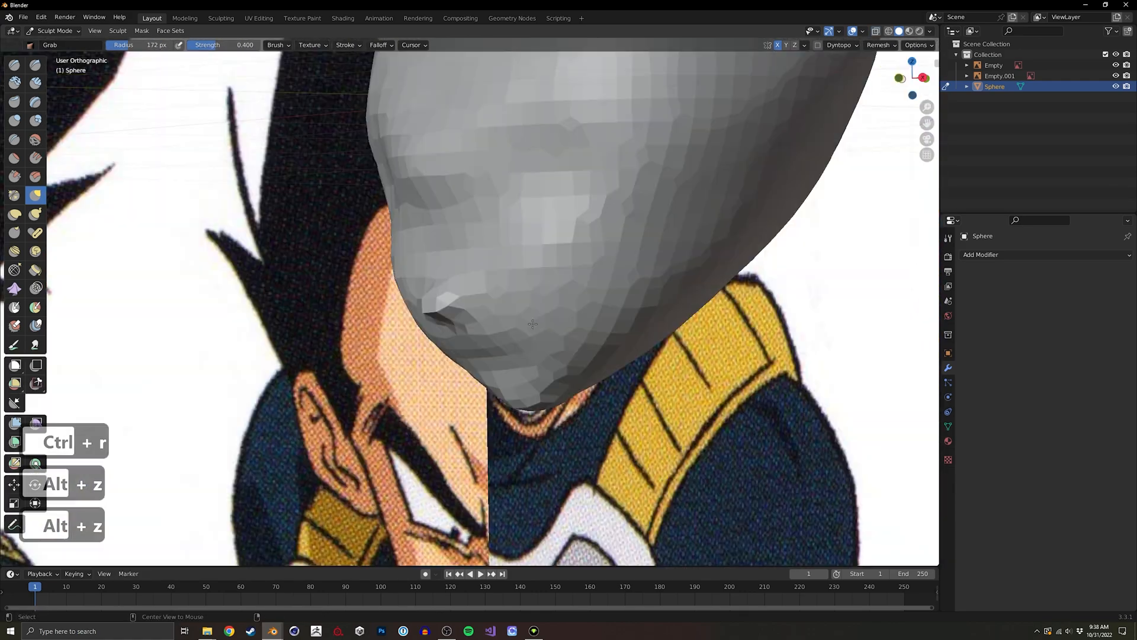
key("f")
left_click(380, 182)
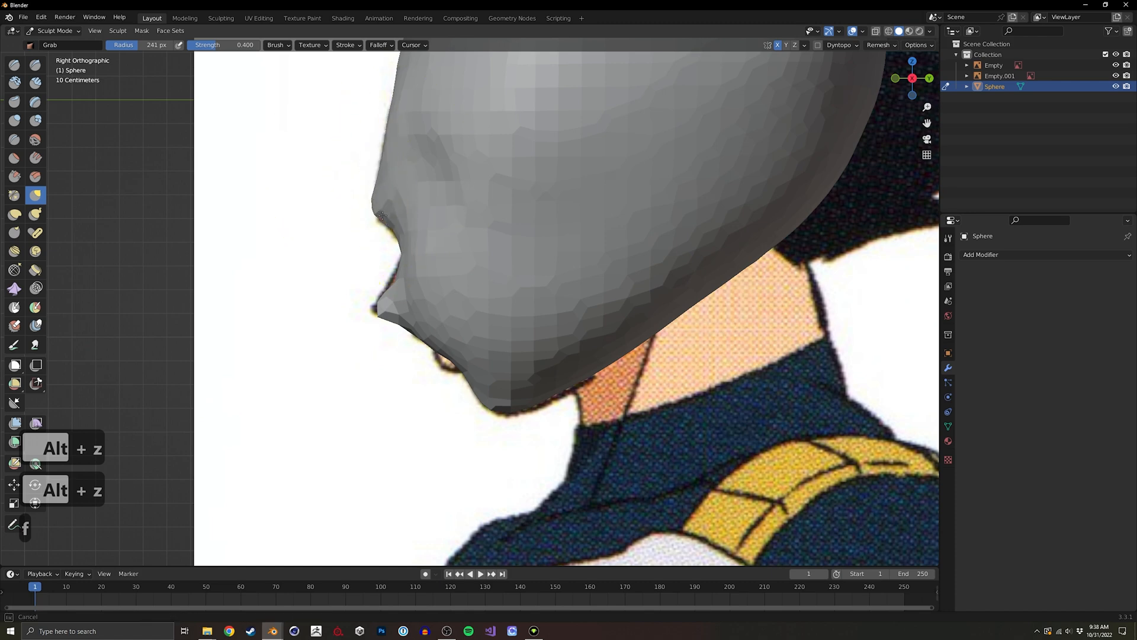
key("alt+z")
Shape the lips and the area under the nose to the side reference with a 112 px Grab brush.
scroll(424, 178, "down", 6)
middle_click_drag(439, 290, 618, 338)
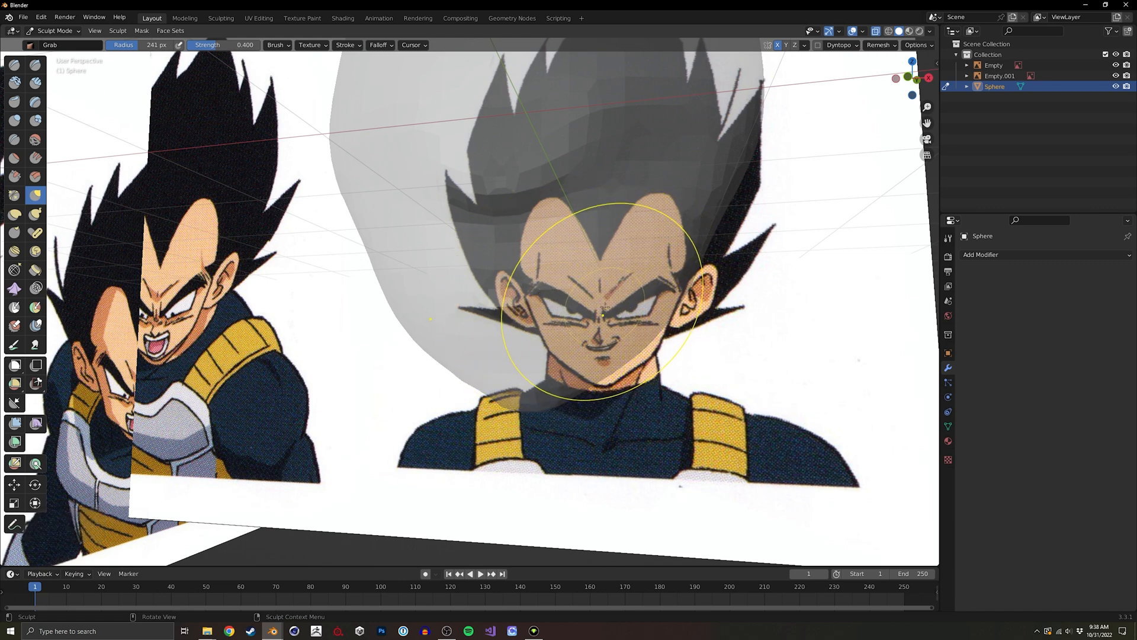
middle_click_drag(605, 305, 485, 309)
key("alt+z")
middle_click_drag(457, 378, 442, 344)
key("f")
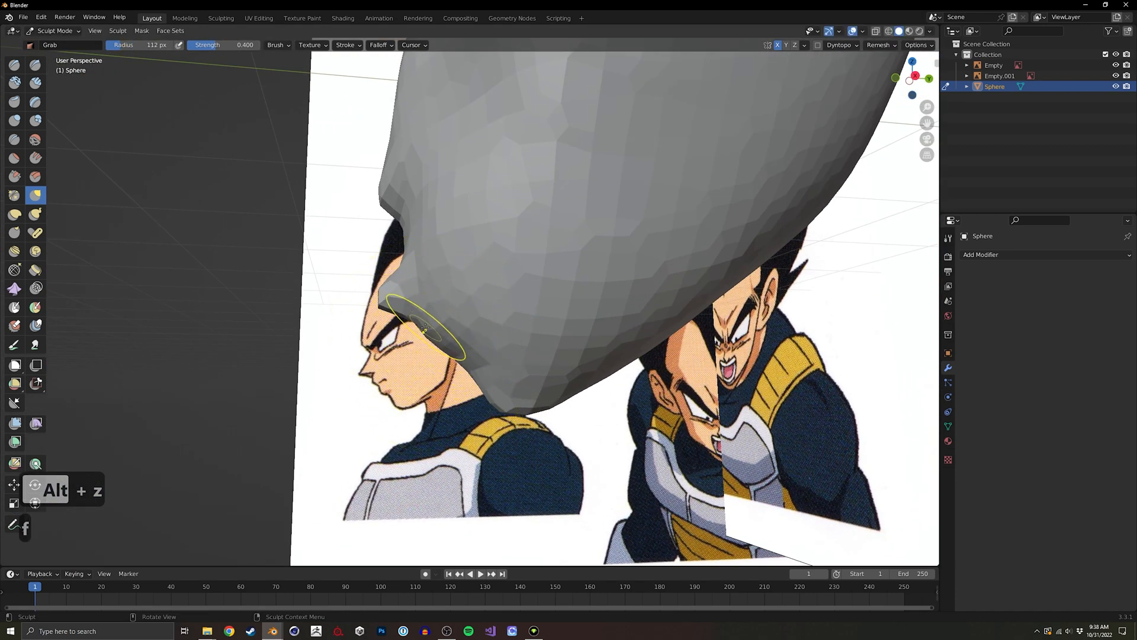
middle_click_drag(431, 330, 443, 367)
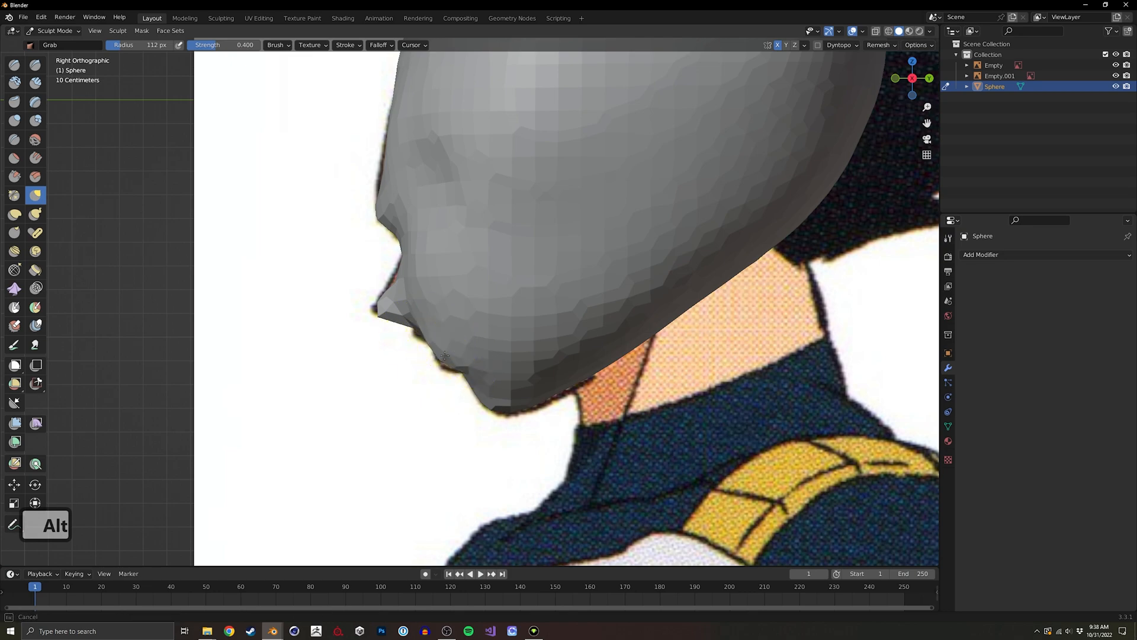
Smooth the surface around the corner of the mouth and check it in the side view.
middle_click_drag(446, 354, 503, 350)
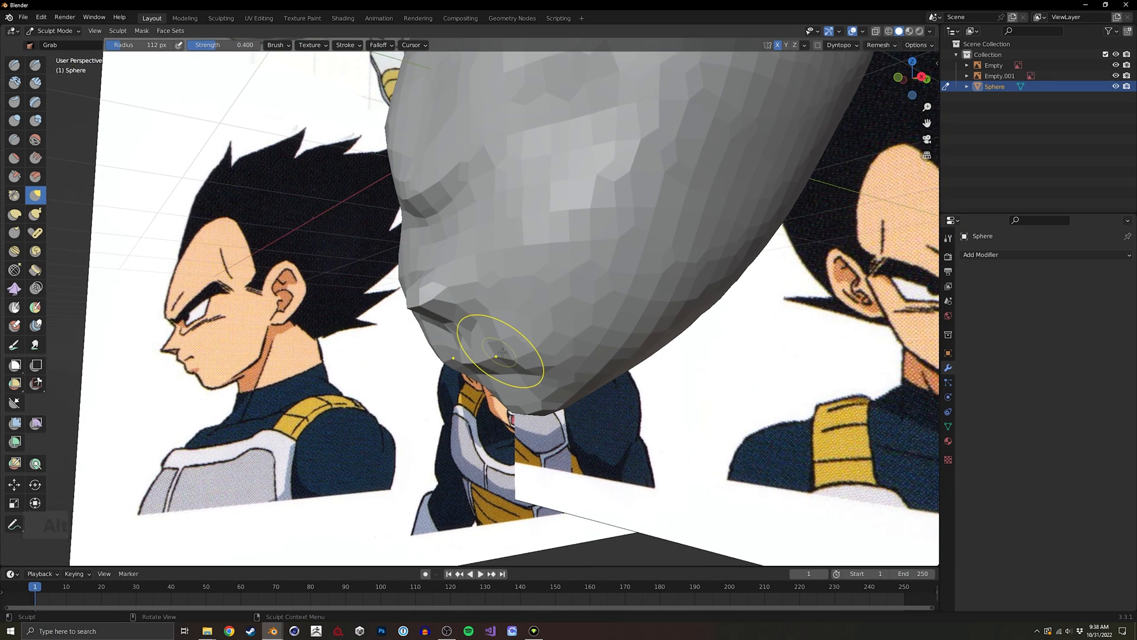
left_click_drag(514, 354, 545, 349, "shift")
mouse_move(554, 333)
middle_mouse_down()
mouse_move(527, 302)
mouse_move(576, 319)
mouse_move(474, 368)
middle_mouse_up()
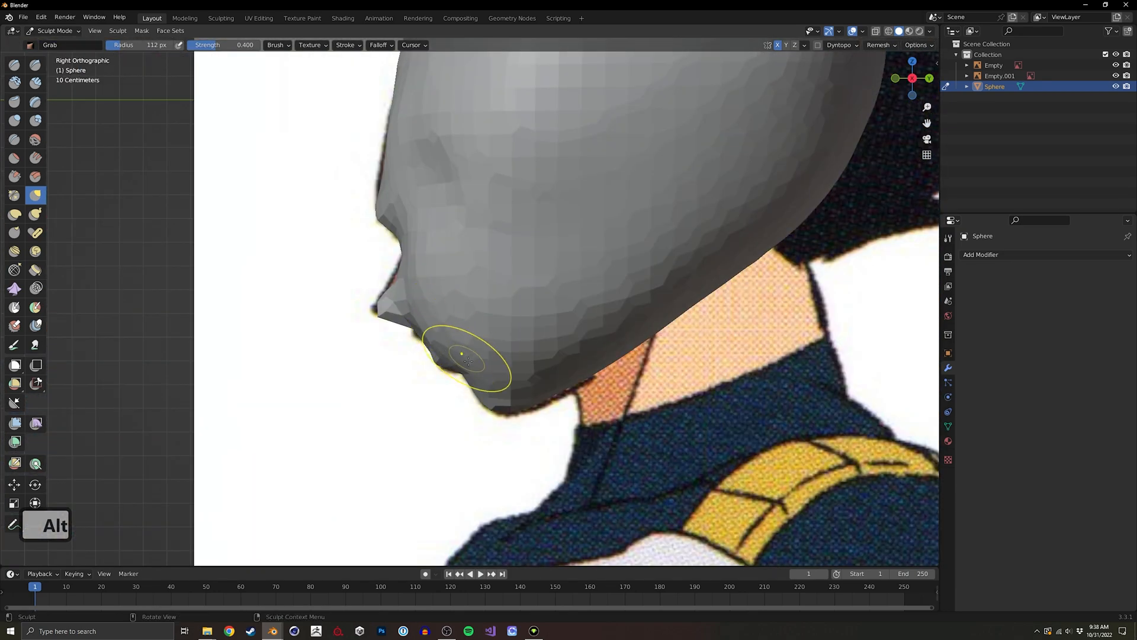
Fine-tune the lips and nose bridge profile against the side reference, enlarging the Grab brush to 162 px and 173 px.
key("f")
left_click(513, 316)
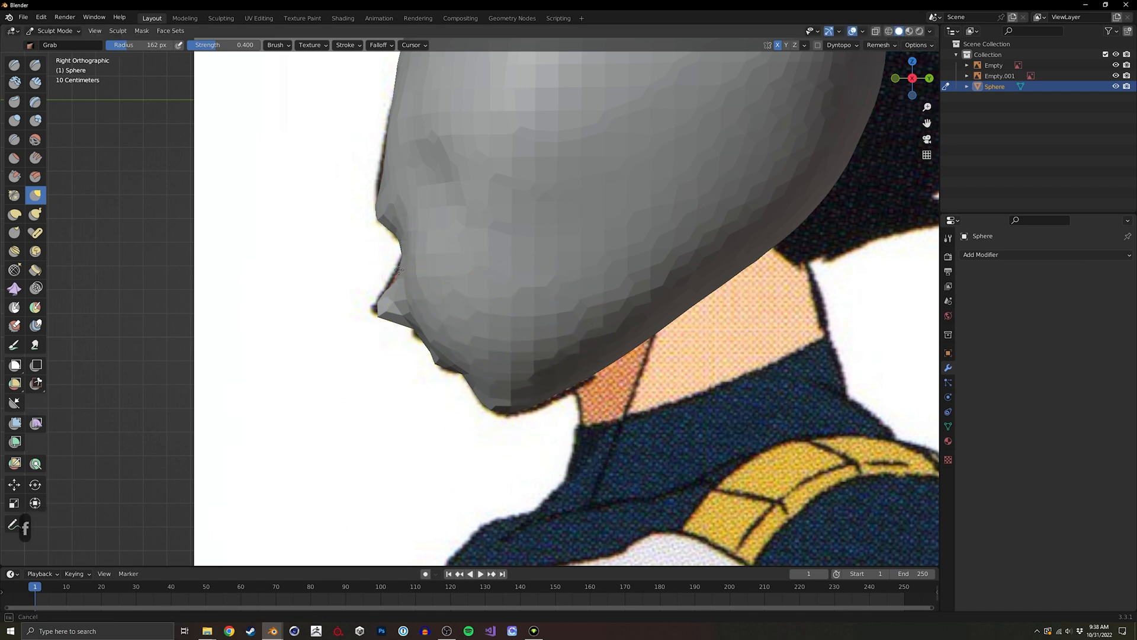
key("alt+z")
key("alt+z")
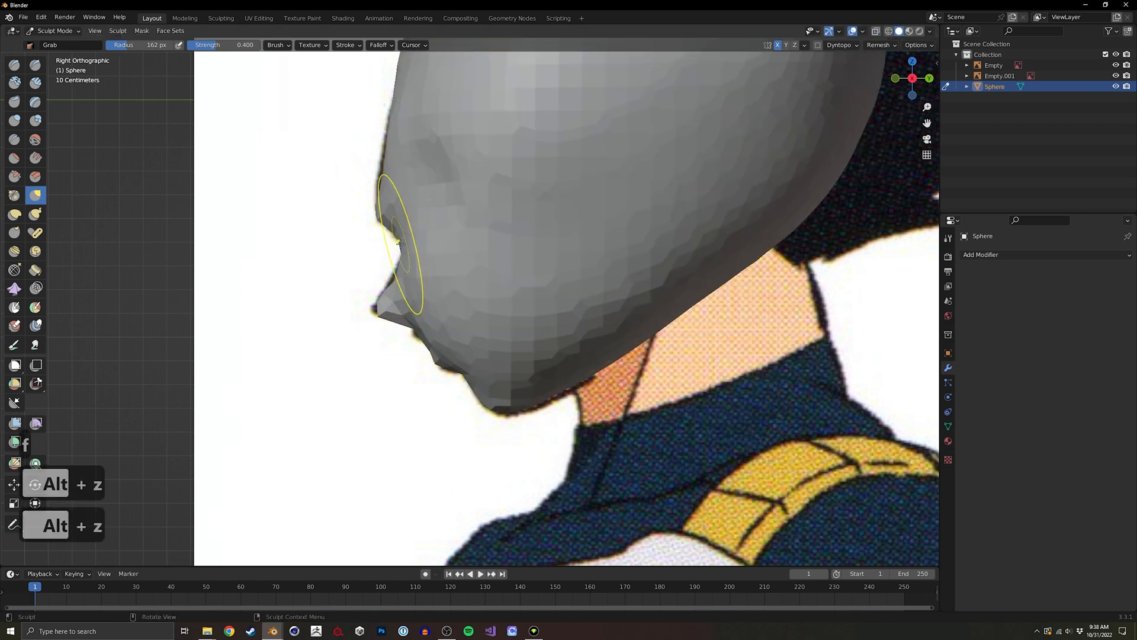
key("f")
left_click(386, 239)
key("f")
left_click(428, 264)
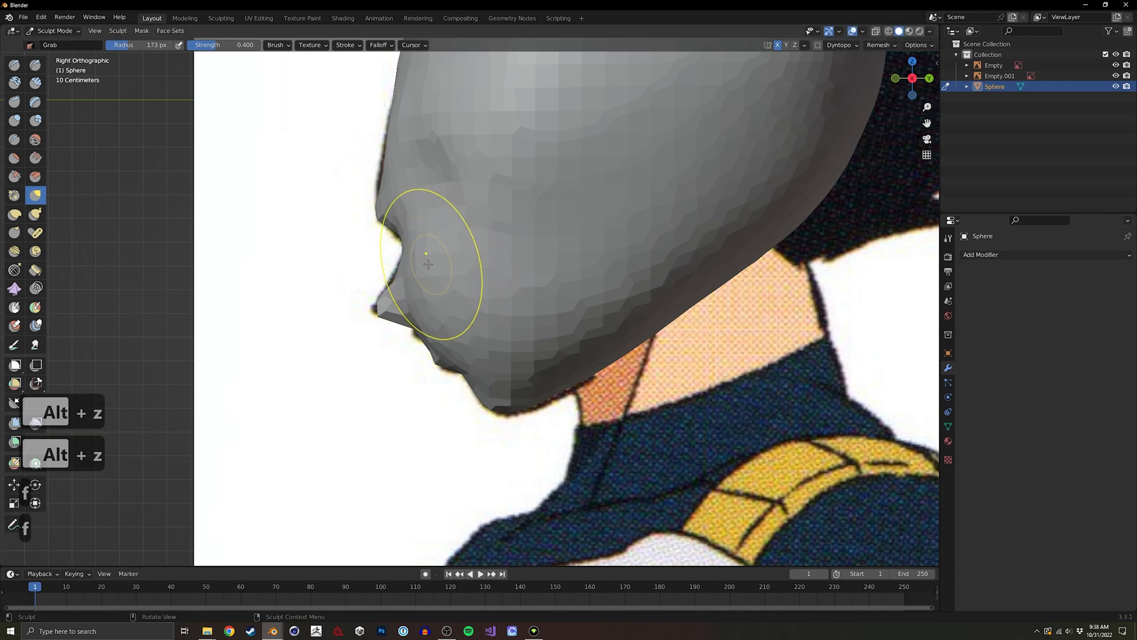
key("alt+z")
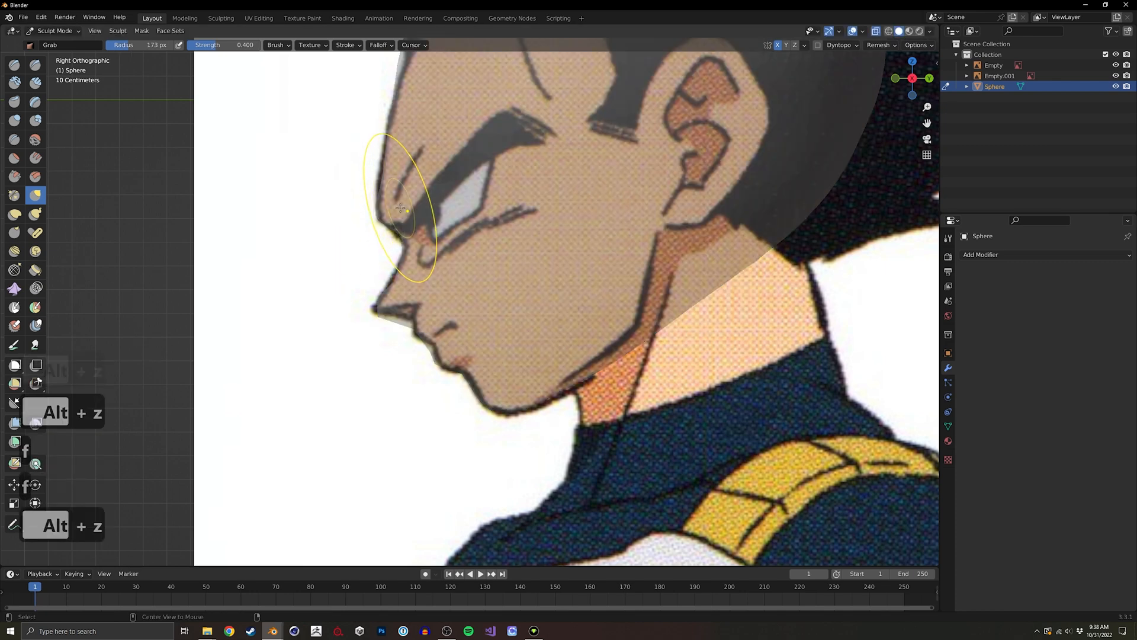
key("alt+z")
Smooth the area between the brow and the nose, and remesh the head.
middle_click_drag(415, 198, 585, 237)
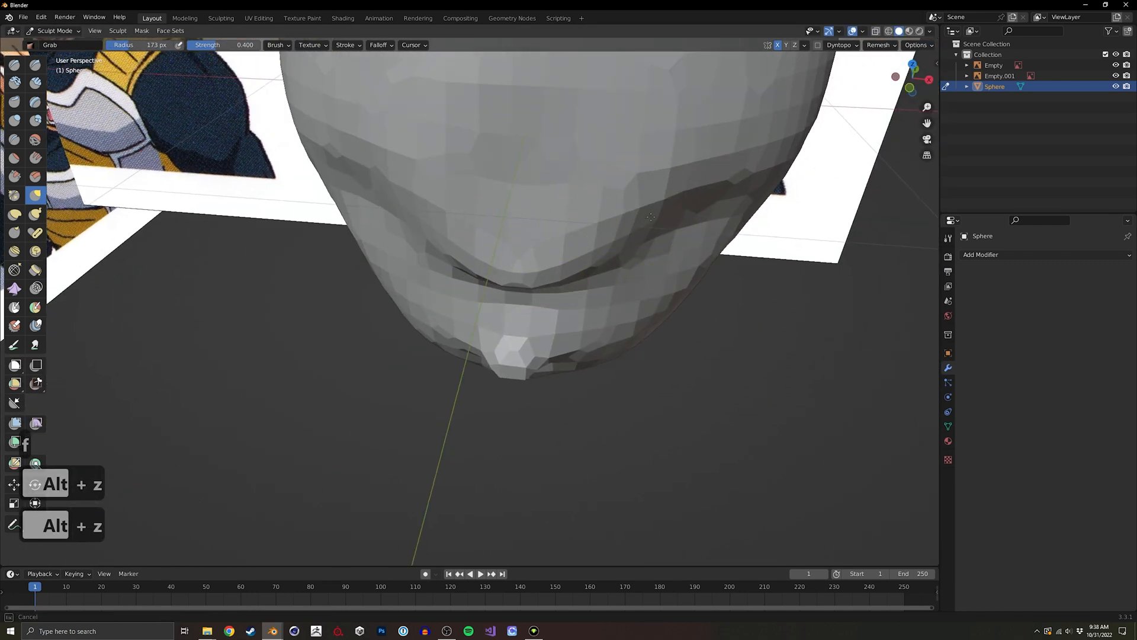
middle_click_drag(685, 216, 548, 290)
left_click_drag(528, 323, 444, 374, "shift")
middle_click_drag(444, 374, 377, 296)
key("ctrl+r")
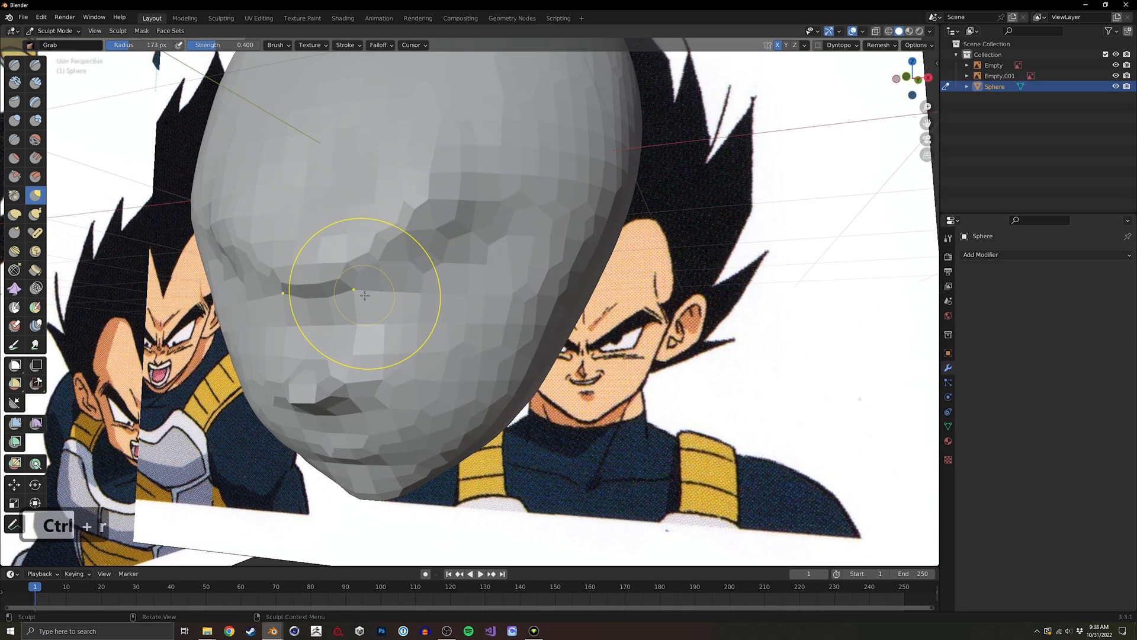
Examine the brow, nose, cheeks and jaw from the front, the side and three-quarter angles.
middle_click_drag(444, 229, 517, 297)
middle_click_drag(324, 394, 461, 315, "shift")
middle_click_drag(353, 348, 433, 338)
middle_click_drag(409, 332, 394, 378, "ctrl")
mouse_move(446, 302)
middle_mouse_down("shift")
mouse_move(469, 363)
mouse_move(430, 314)
middle_mouse_up("shift")
mouse_move(429, 314)
middle_mouse_down("ctrl")
mouse_move(452, 355)
mouse_move(438, 379)
mouse_move(478, 322)
mouse_move(276, 348)
mouse_move(311, 323)
mouse_move(297, 304)
middle_mouse_up("ctrl")
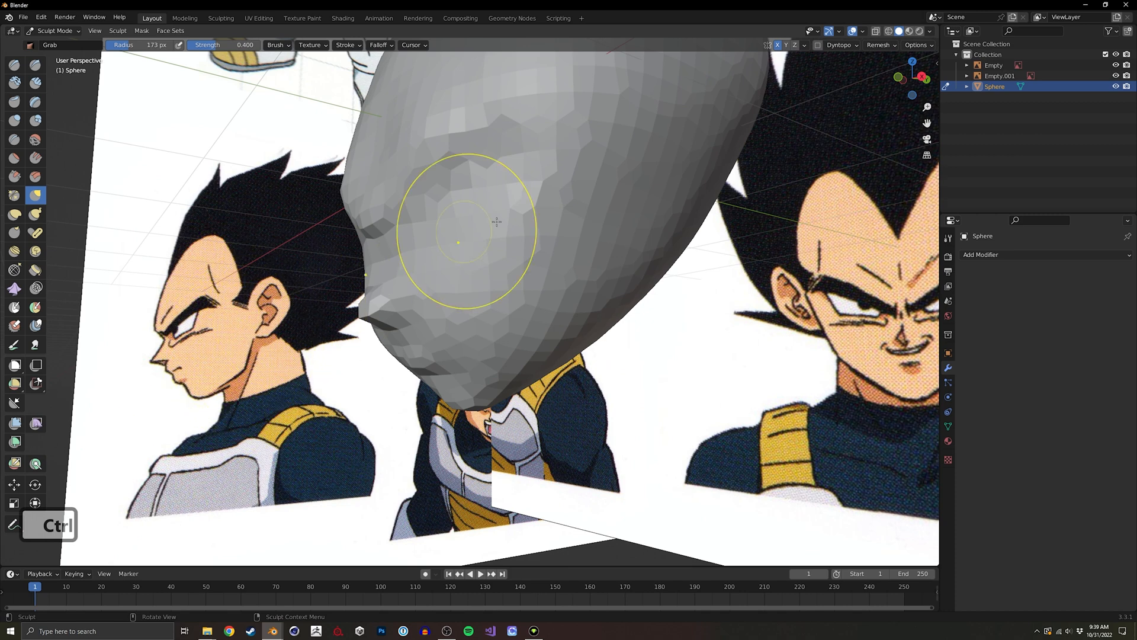
middle_click_drag(496, 222, 541, 225, "ctrl")
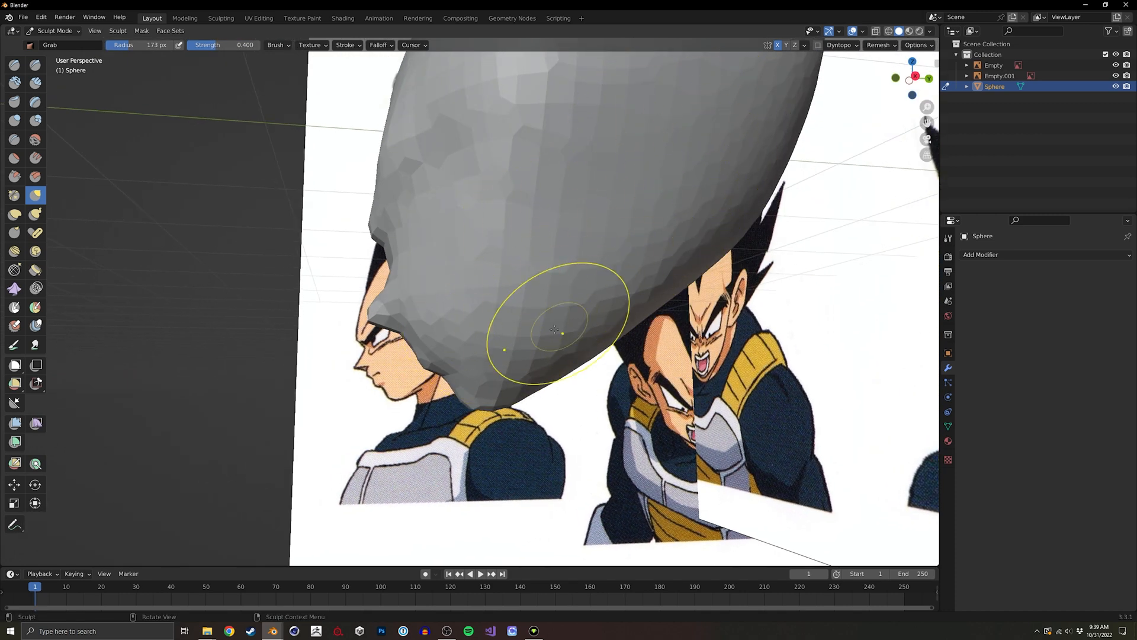
middle_click_drag(655, 229, 533, 367)
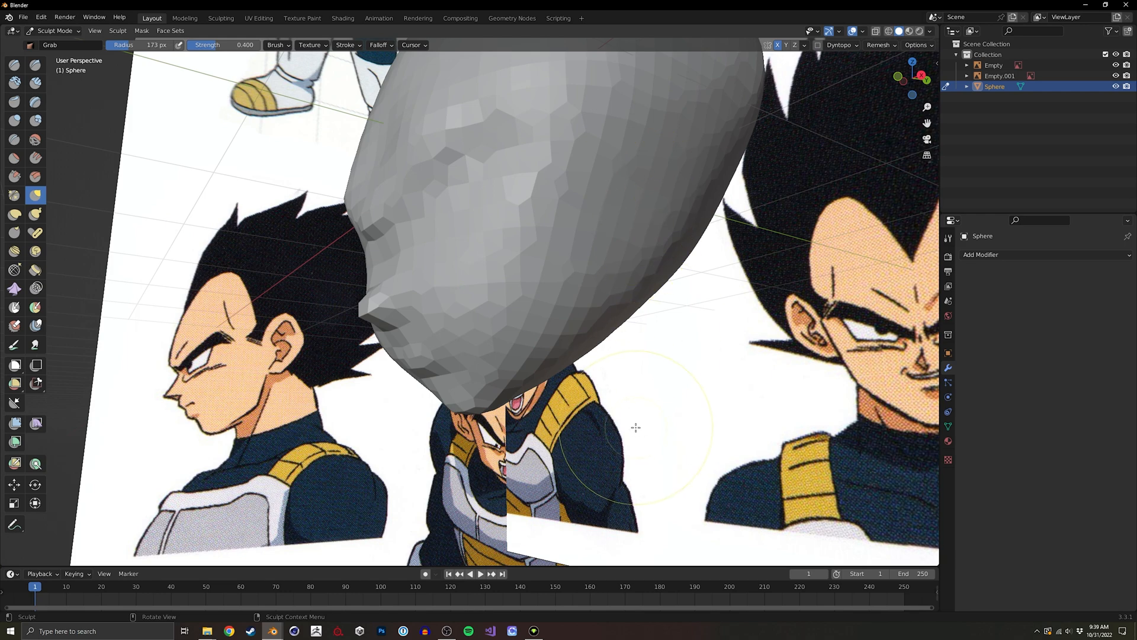
Try carving the jawline along the side of the head with the Draw Sharp brush, and undo the strokes.
left_click(35, 64)
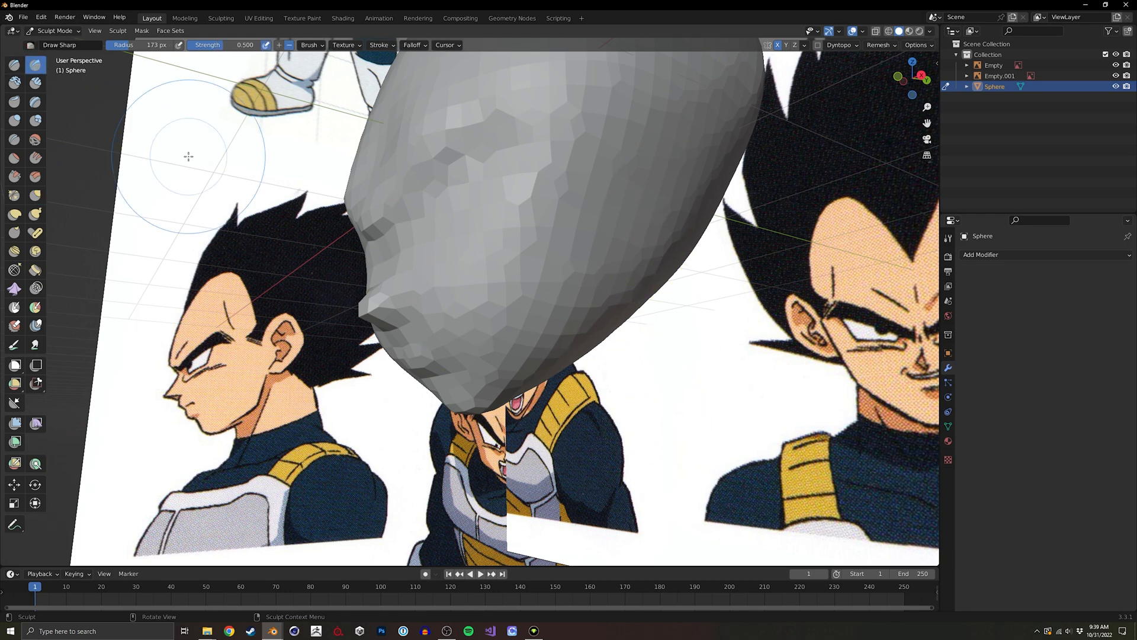
mouse_move(533, 308)
middle_mouse_down("alt")
mouse_move(513, 304)
mouse_move(536, 310)
mouse_move(474, 256)
middle_mouse_up("alt")
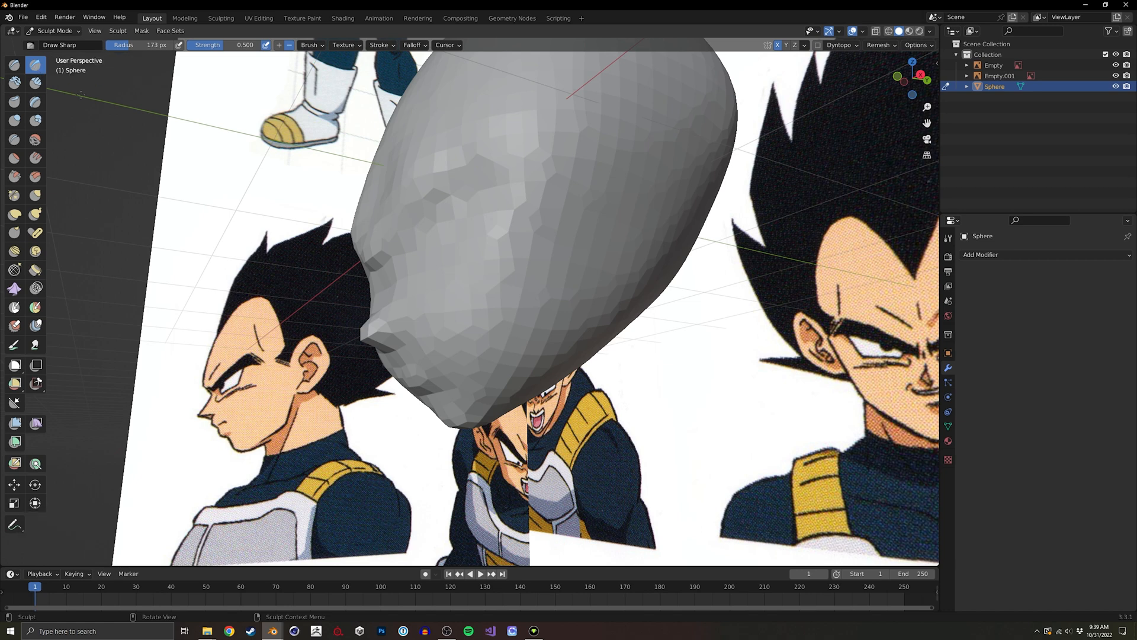
left_click_drag(501, 353, 622, 240)
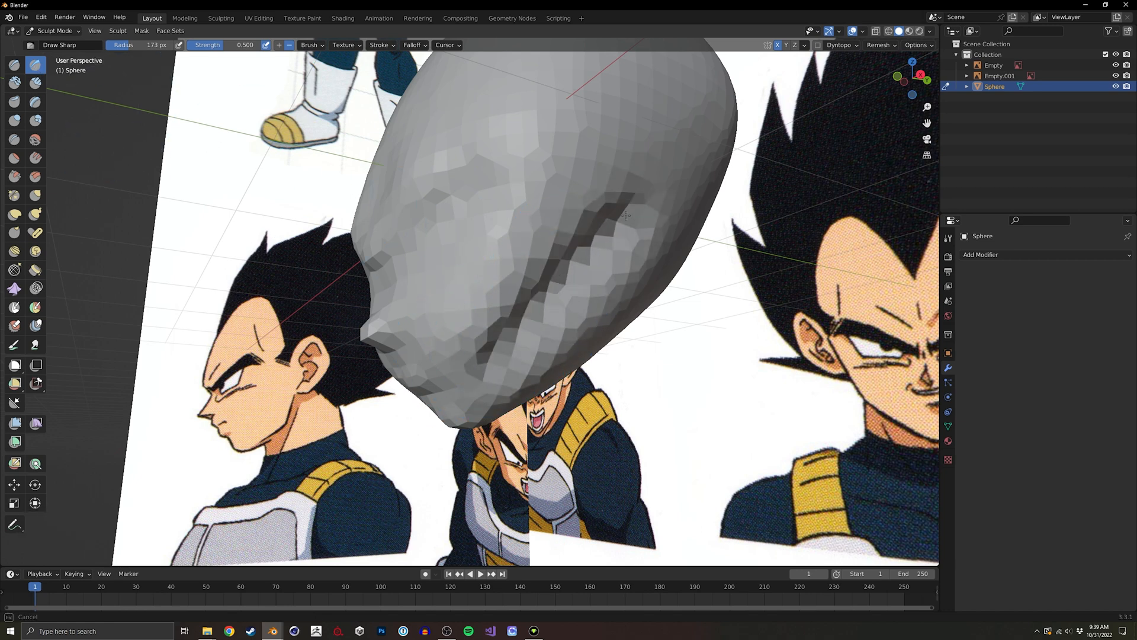
middle_click_drag(622, 240, 588, 249)
key("ctrl+z")
key("f")
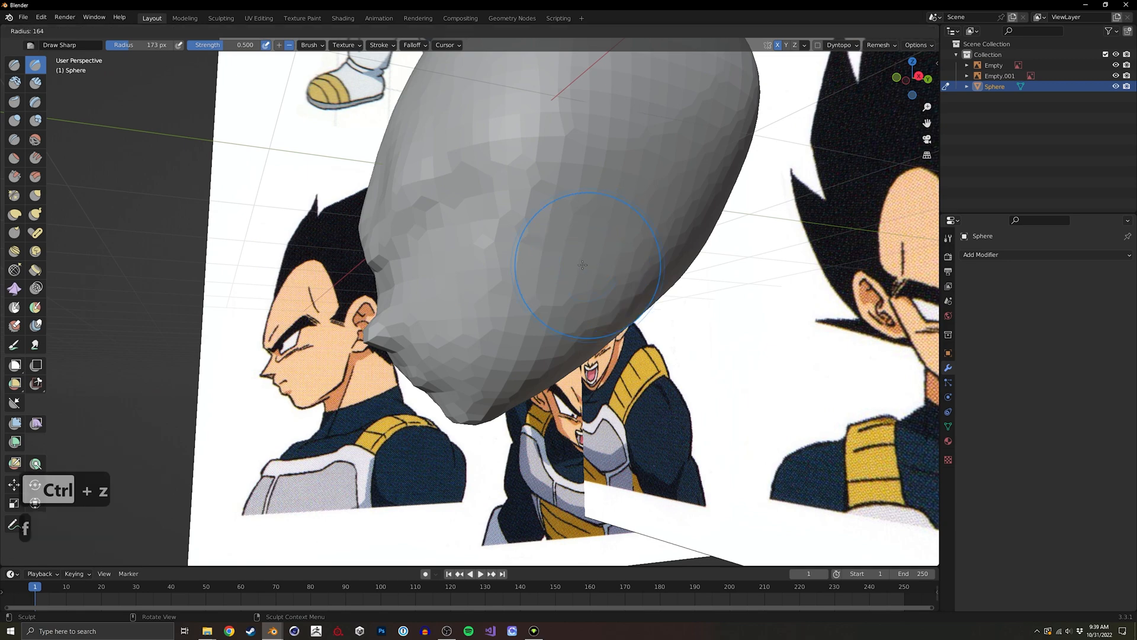
left_click(561, 268)
mouse_move(566, 293)
left_mouse_down("ctrl")
mouse_move(627, 237)
mouse_move(565, 294)
left_mouse_up("ctrl")
key("ctrl+z")
Define the jawline from the chin up toward the ear with inverted 95 px Draw Sharp strokes.
mouse_move(538, 284)
middle_mouse_down()
mouse_move(568, 331)
mouse_move(516, 366)
middle_mouse_up()
key("f")
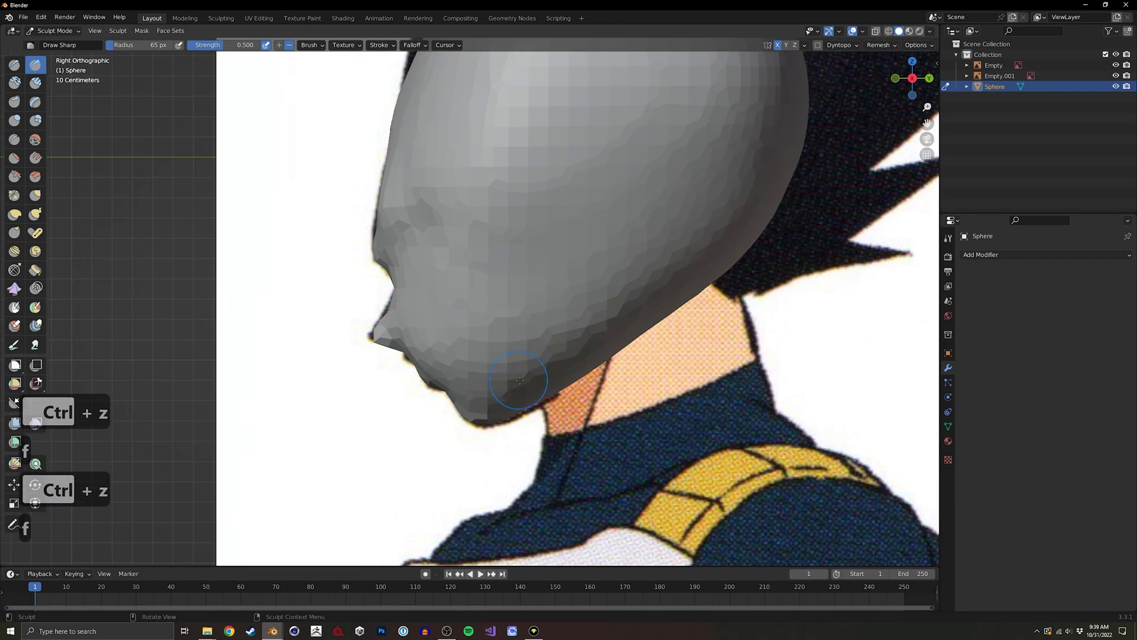
left_click(530, 382)
key("alt+z")
mouse_move(559, 371)
left_mouse_down("ctrl")
mouse_move(616, 332)
mouse_move(637, 237)
mouse_move(605, 270)
left_mouse_up("ctrl")
key("alt+z")
middle_click_drag(551, 343, 584, 235)
mouse_move(584, 235)
left_mouse_down("ctrl")
mouse_move(558, 149)
mouse_move(580, 150)
left_mouse_up("ctrl")
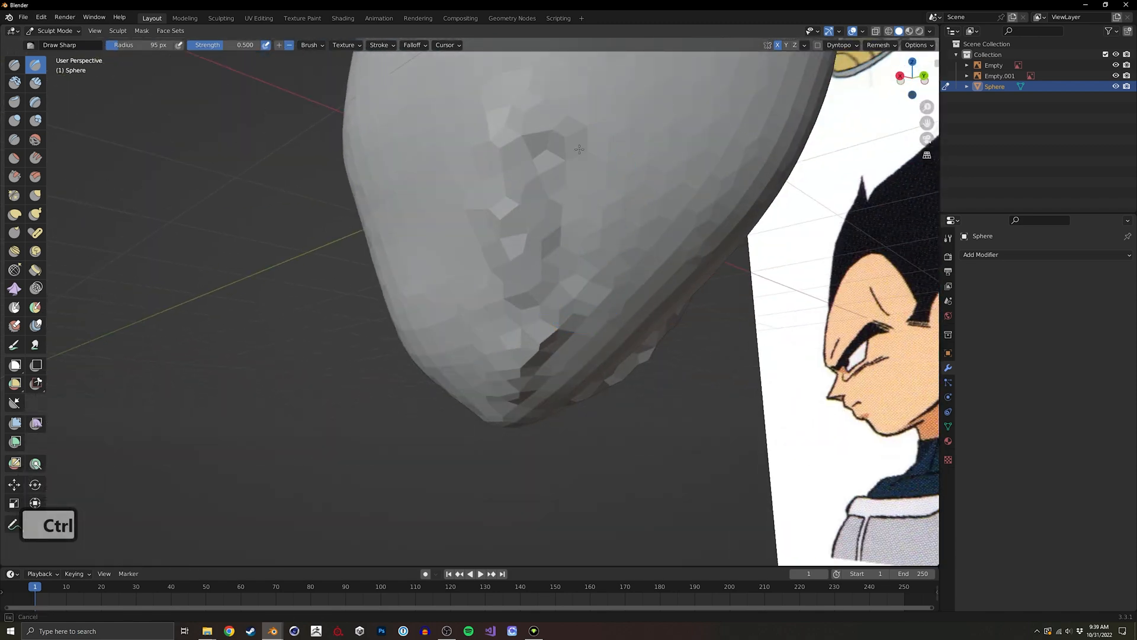
Set the brush radius to 168 px, smooth the jaw and remesh the head.
key("f")
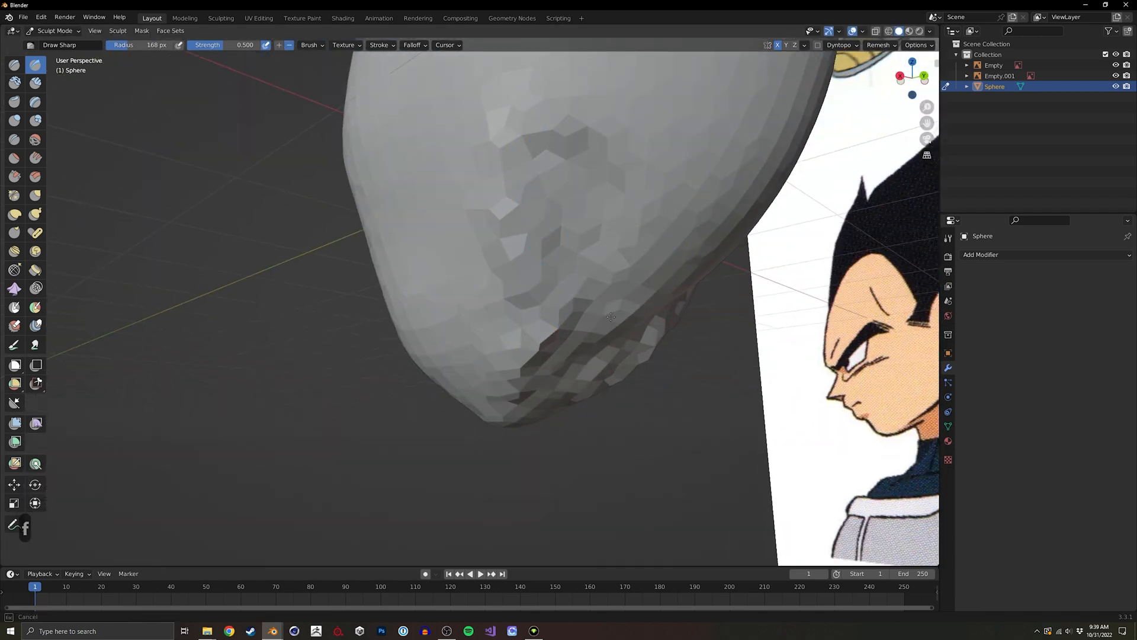
middle_click_drag(610, 317, 542, 320)
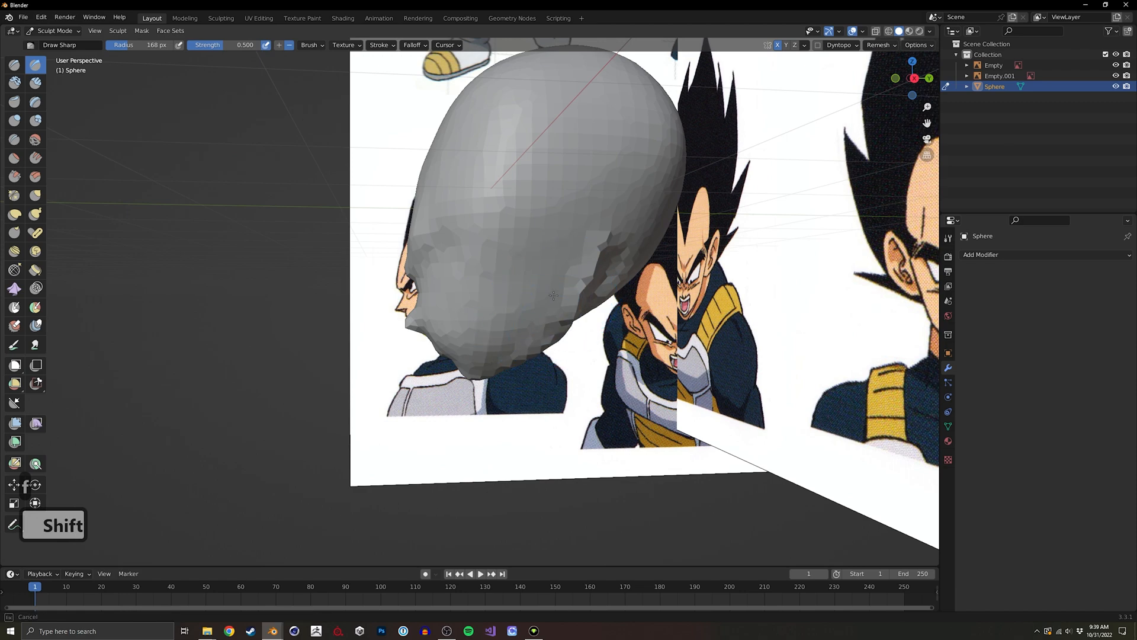
key("r")
right_click(600, 287)
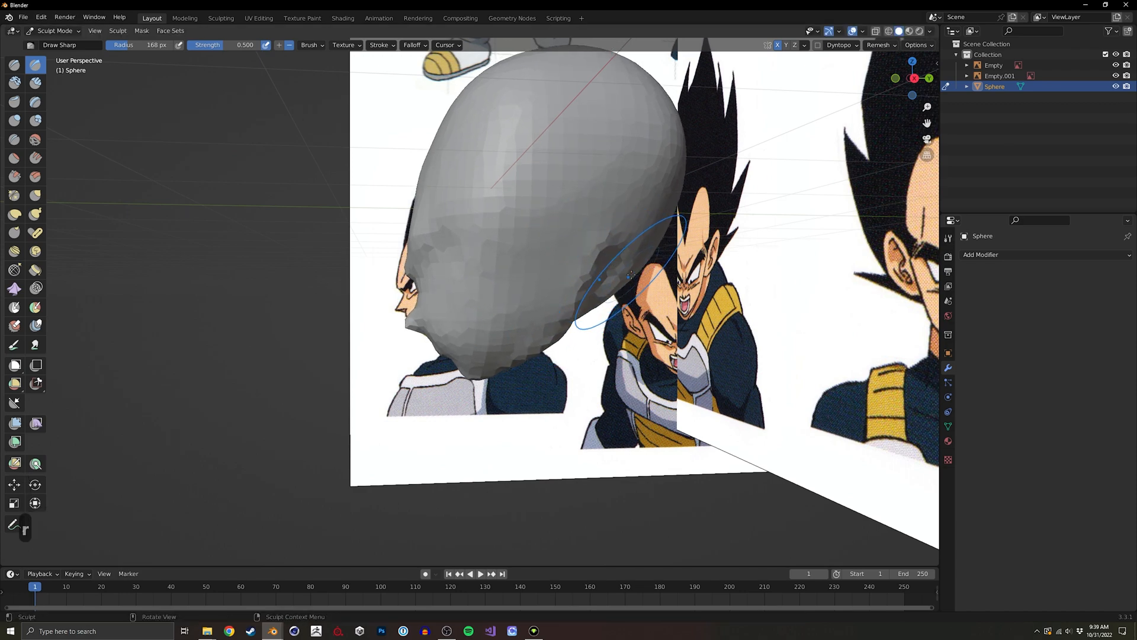
key("ctrl+r")
Adjust the new jaw area with the Grab brush, checking it from the side and the front.
mouse_move(607, 269)
middle_mouse_down("shift")
mouse_move(583, 304)
mouse_move(518, 320)
mouse_move(520, 279)
mouse_move(550, 255)
middle_mouse_up("shift")
key("g")
left_click_drag(550, 255, 544, 252)
mouse_move(543, 252)
middle_mouse_down()
mouse_move(520, 306)
mouse_move(544, 312)
mouse_move(524, 329)
middle_mouse_up()
middle_click_drag(569, 283, 533, 317)
mouse_move(556, 387)
middle_mouse_down("ctrl")
mouse_move(558, 367)
mouse_move(542, 398)
middle_mouse_up("ctrl")
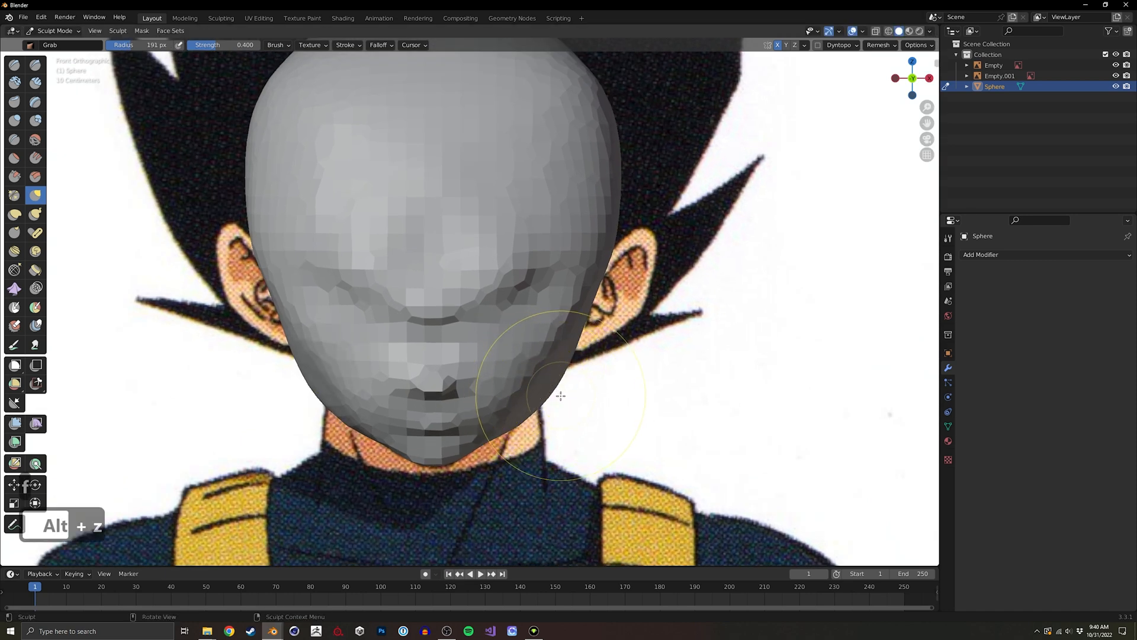
Match the jaw and cheek outline to the front reference with a 250 px Grab brush.
key("alt+z")
key("f")
left_click(568, 331)
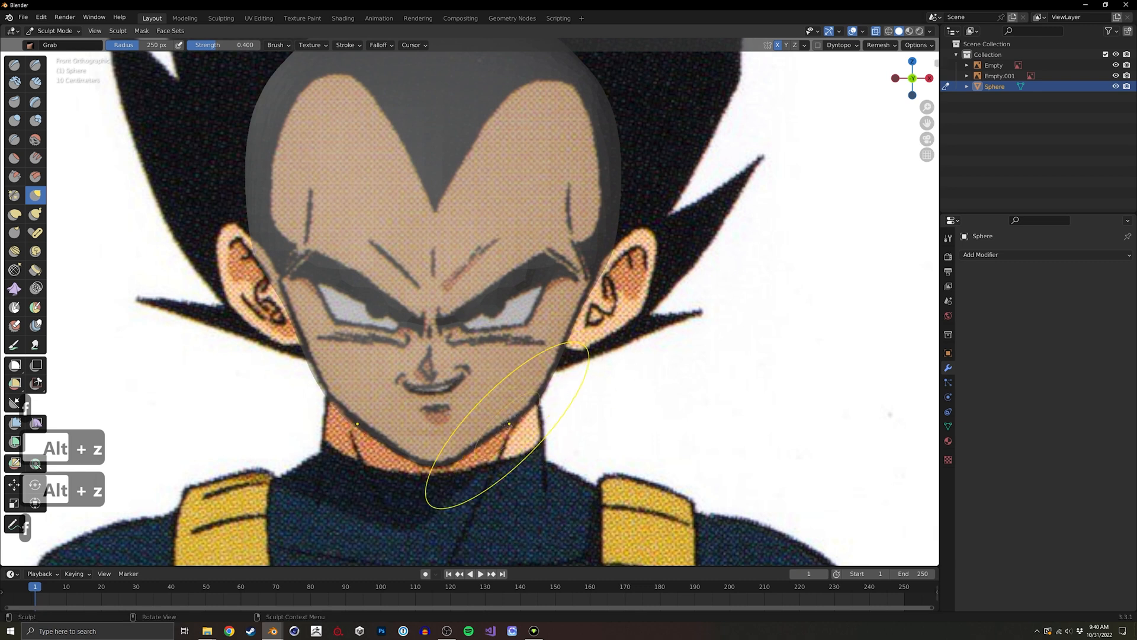
left_click_drag(355, 421, 351, 413)
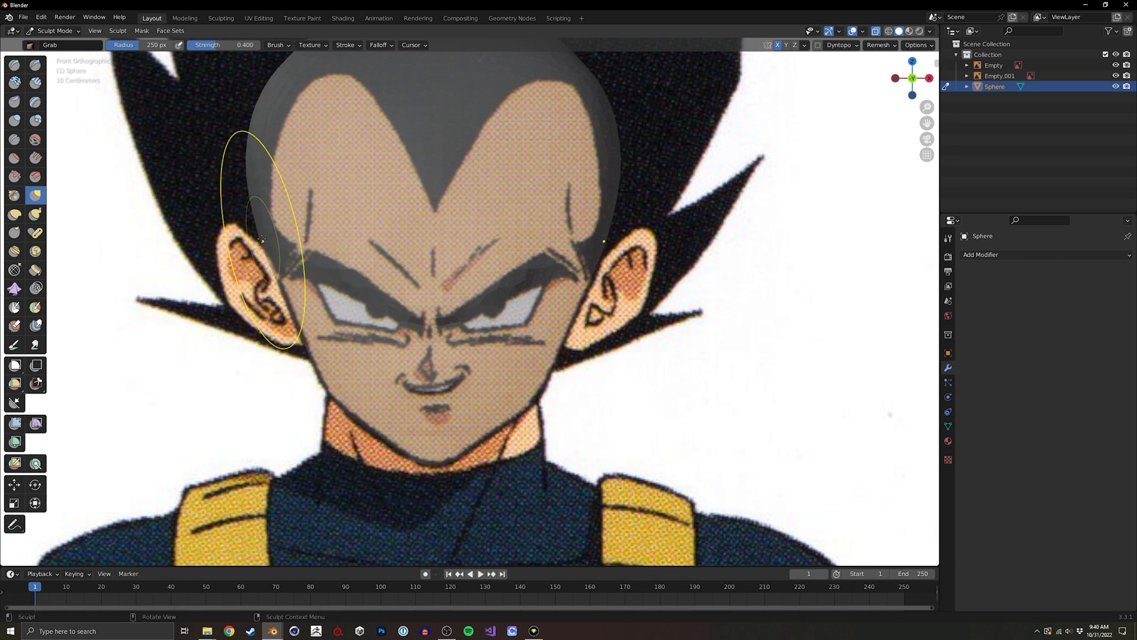
Round out the crown against the front reference, enlarge the Grab brush to 348 px and check the head in perspective.
mouse_move(262, 184)
middle_mouse_down("ctrl")
mouse_move(394, 228)
mouse_move(418, 157)
middle_mouse_up("ctrl")
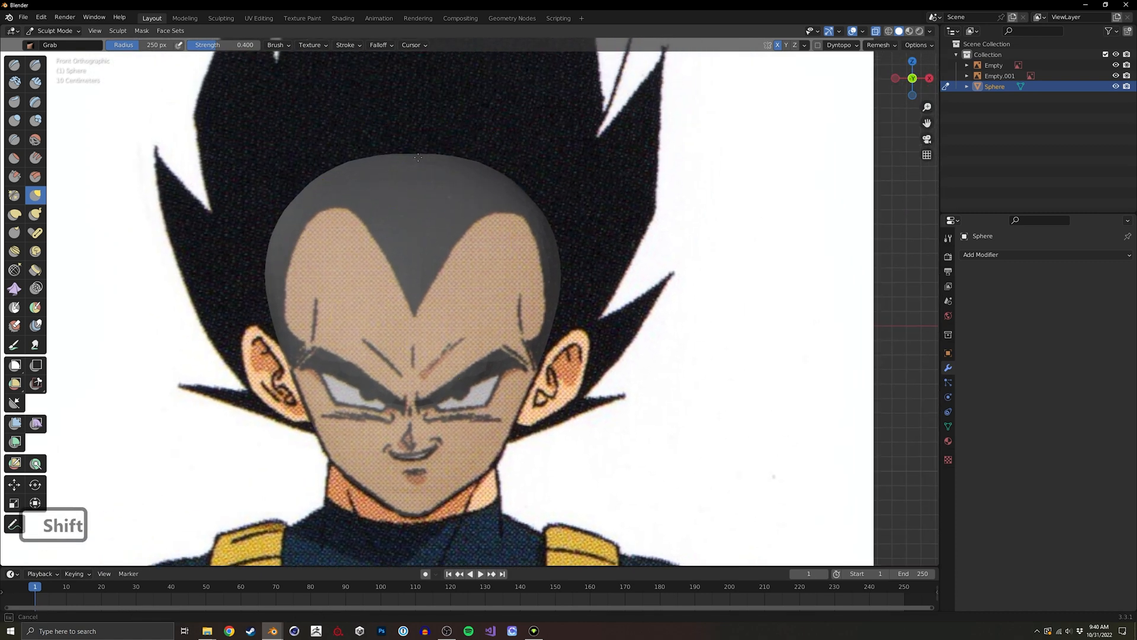
key("f")
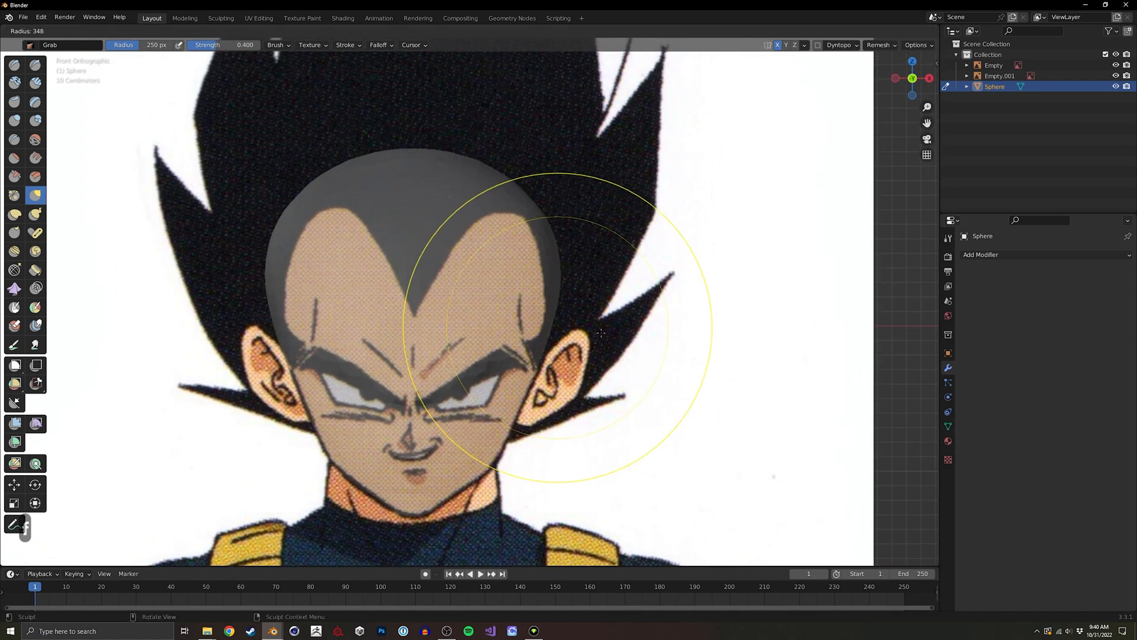
left_click(620, 293)
mouse_move(620, 293)
middle_mouse_down()
mouse_move(439, 318)
mouse_move(474, 261)
mouse_move(584, 279)
mouse_move(521, 279)
mouse_move(482, 253)
mouse_move(529, 253)
mouse_move(444, 330)
mouse_move(359, 377)
middle_mouse_up()
key("alt+z")
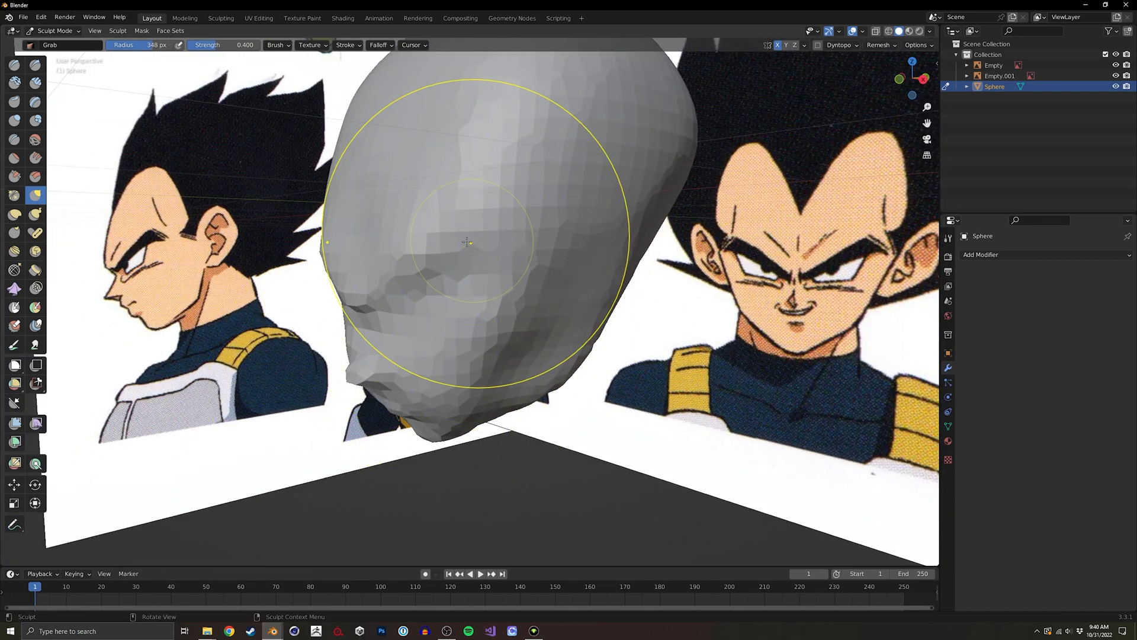
middle_click_drag(341, 255, 433, 239)
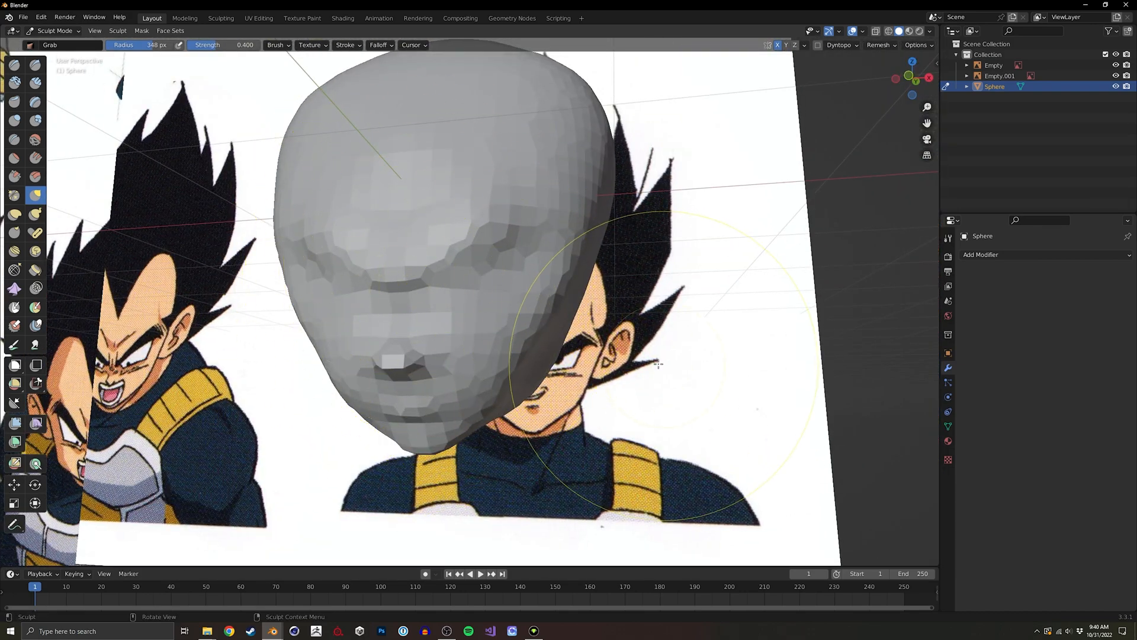
Lower the voxel size to about 0.05 m and remesh the head at the finer resolution.
mouse_move(658, 364)
middle_mouse_down()
mouse_move(569, 331)
mouse_move(456, 225)
mouse_move(472, 279)
mouse_move(511, 307)
middle_mouse_up()
key("r")
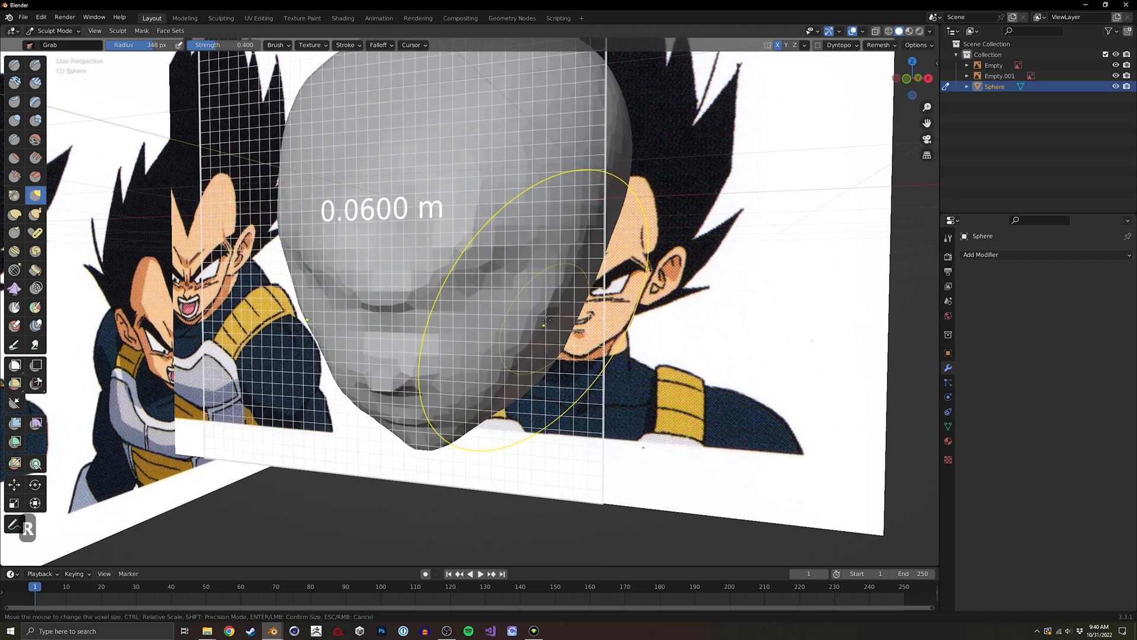
left_click(557, 325)
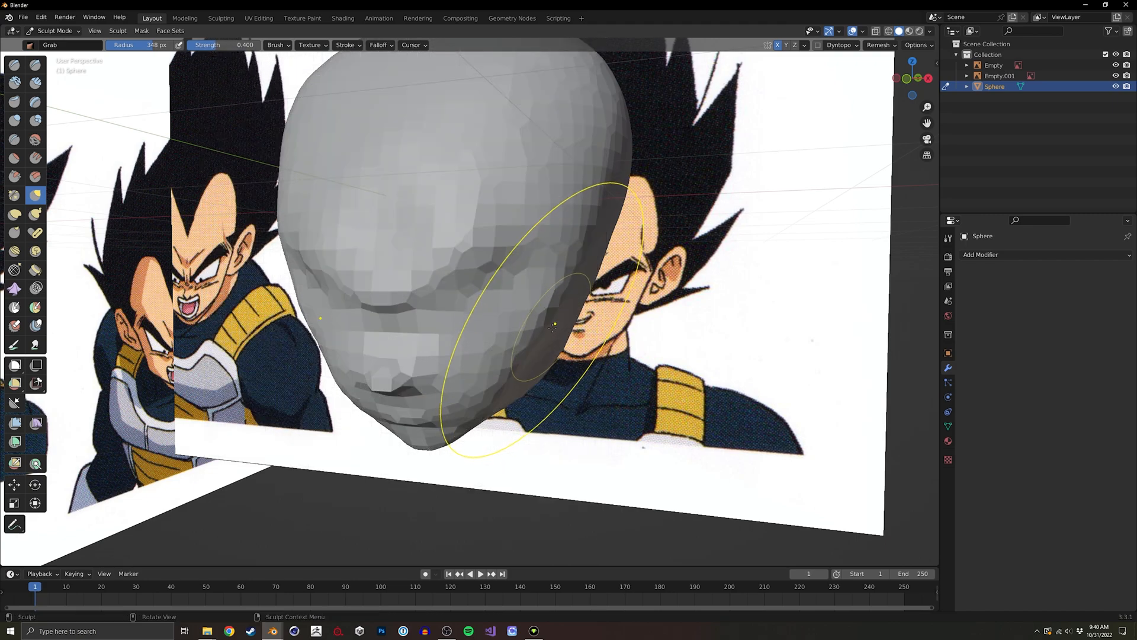
key("r")
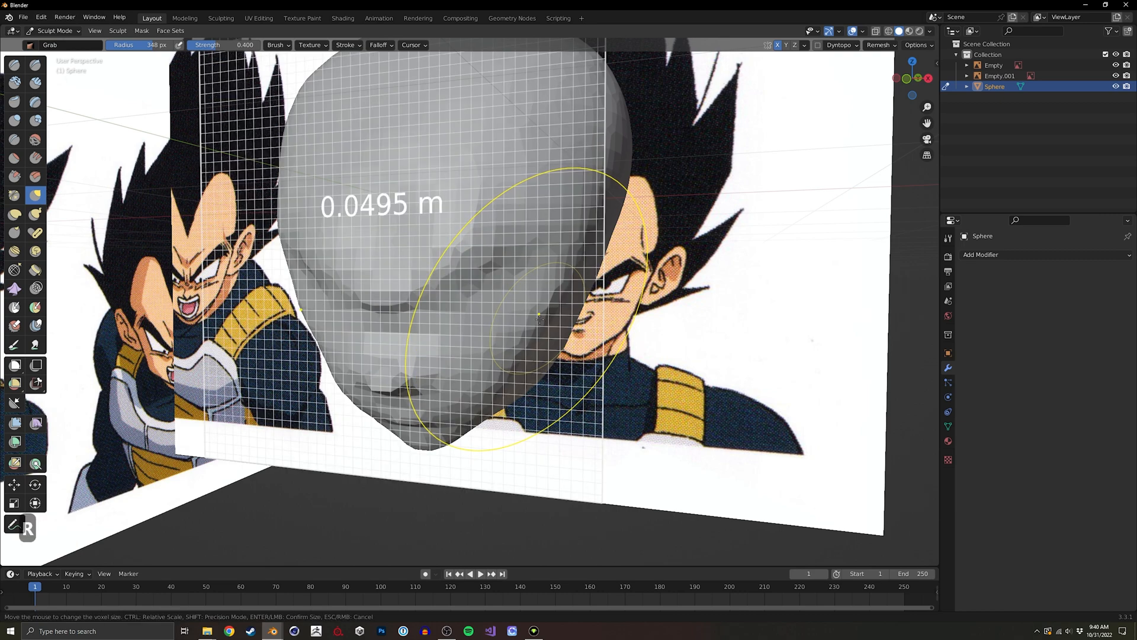
left_click(539, 318)
middle_click_drag(534, 305, 521, 277)
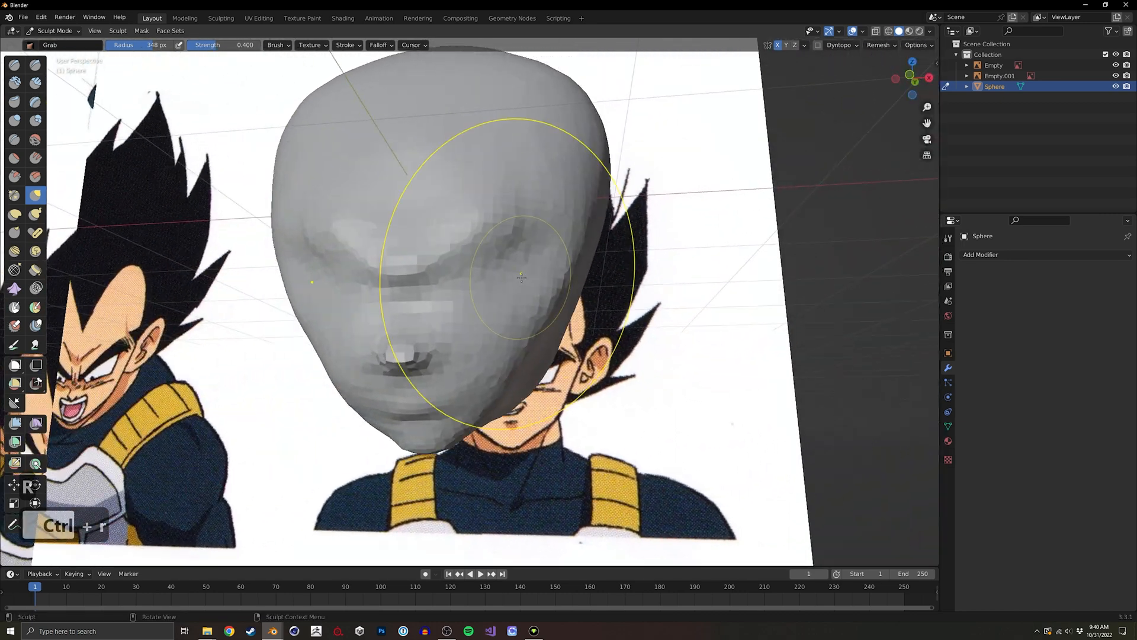
Sharpen the inner brow crease and define the eye areas with an 85 px Draw Sharp brush, following the front reference.
left_click(34, 65)
middle_click_drag(488, 246, 484, 302, "alt")
key("alt+z")
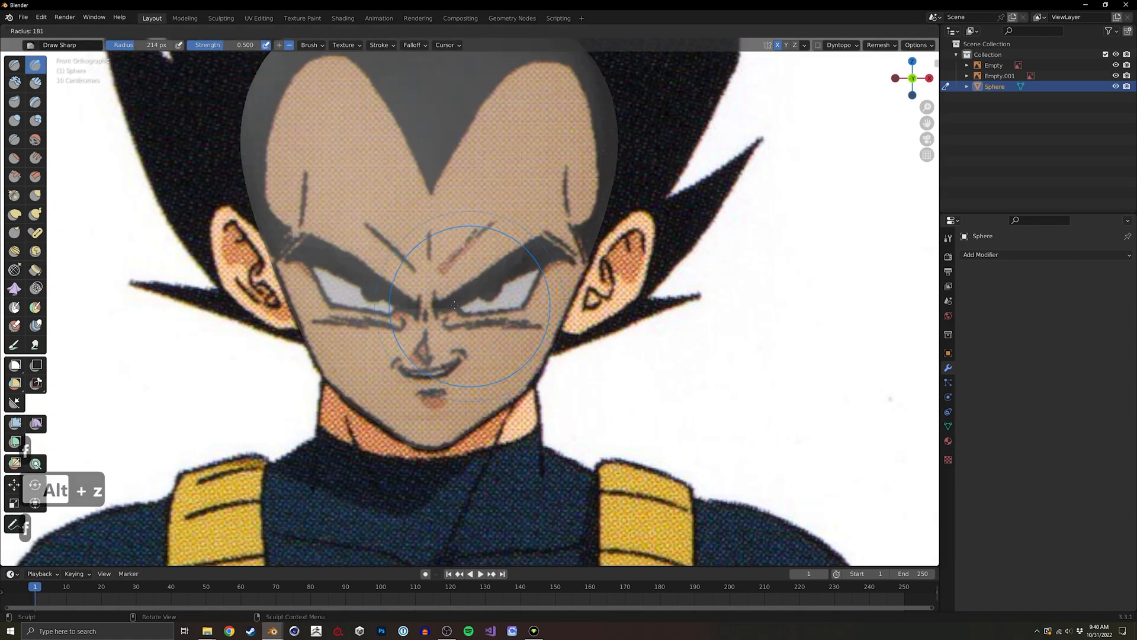
key("f")
left_click(413, 306)
key("alt+z")
left_click_drag(508, 283, 457, 303)
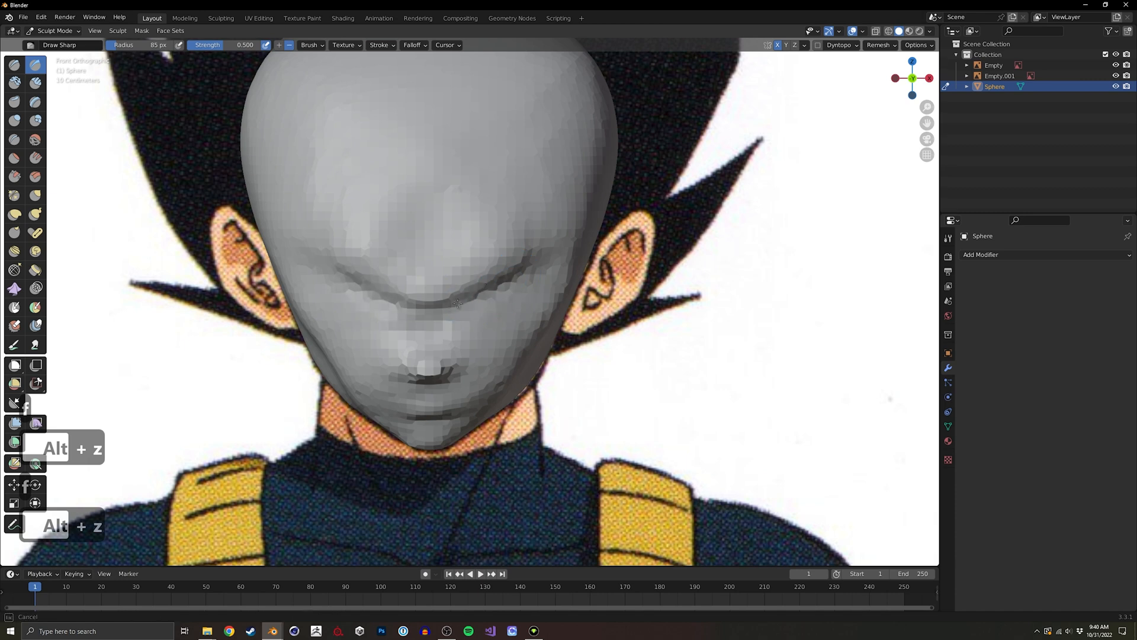
left_click_drag(545, 295, 544, 296)
Extend the sharp brow crease outward toward the temples, comparing it with the eyebrows in the front reference.
key("alt+z")
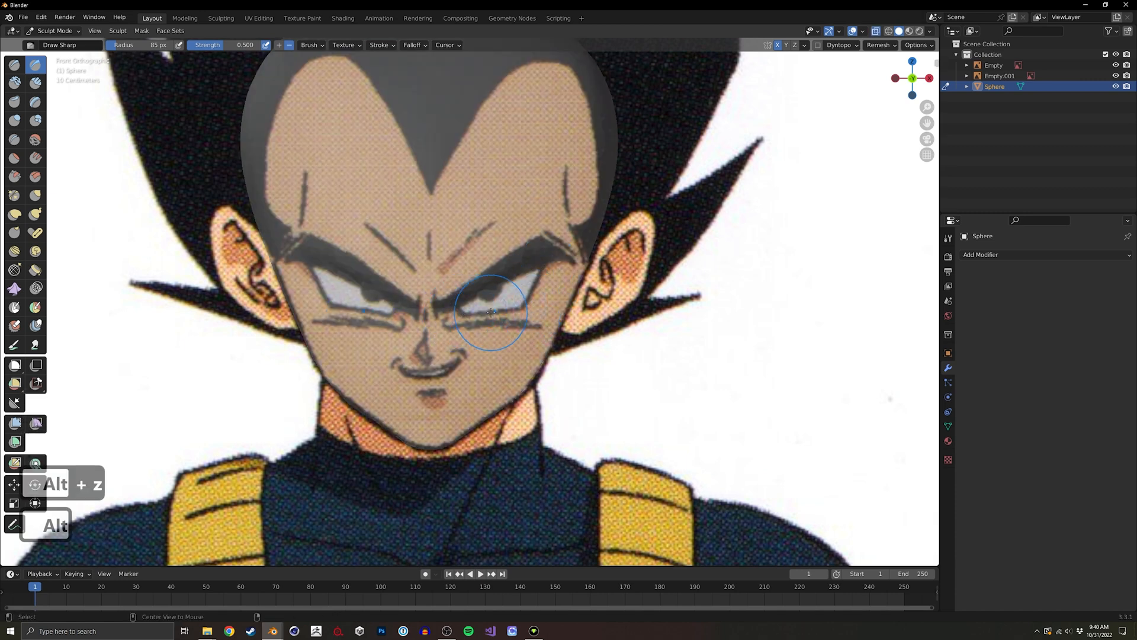
key("alt+z")
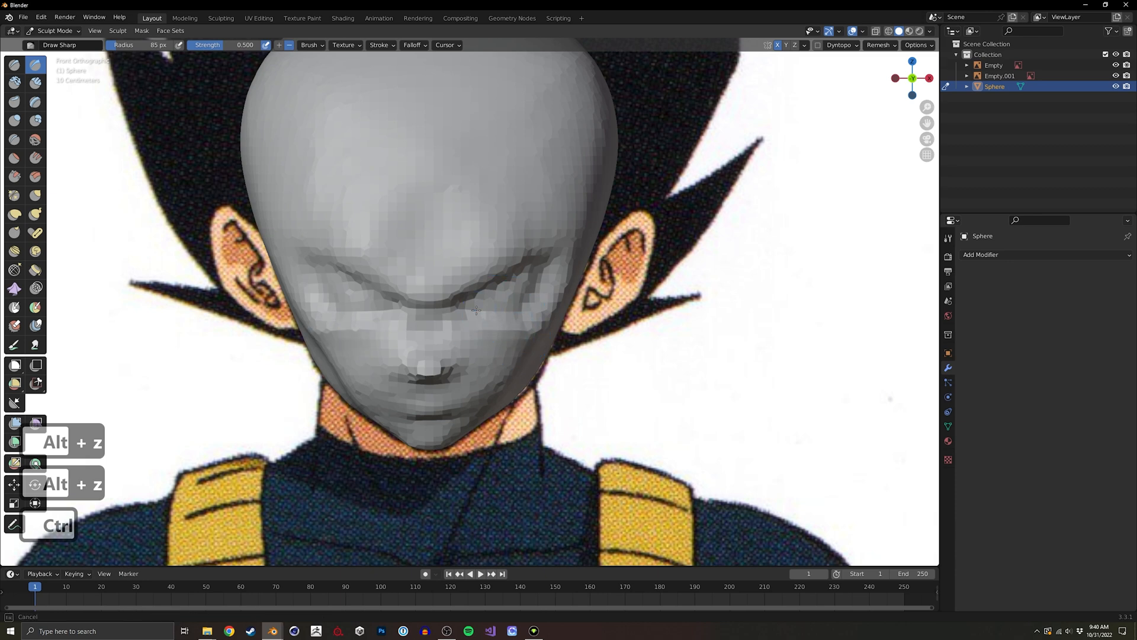
mouse_move(496, 253)
left_mouse_down()
mouse_move(515, 267)
mouse_move(473, 282)
left_mouse_up()
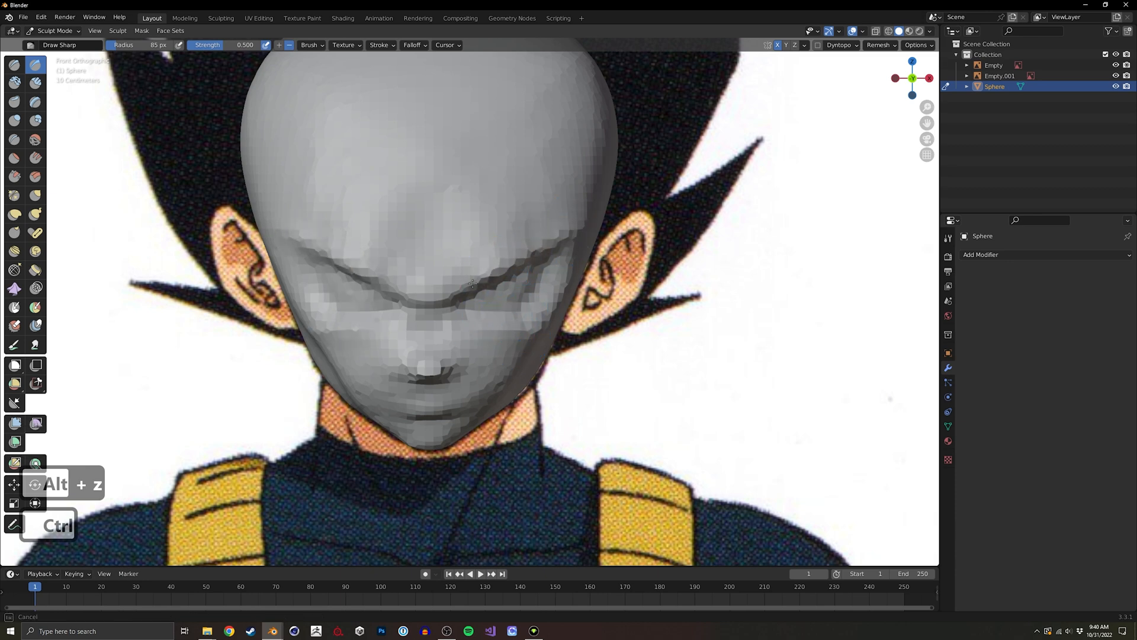
key("alt+z")
key("alt+z")
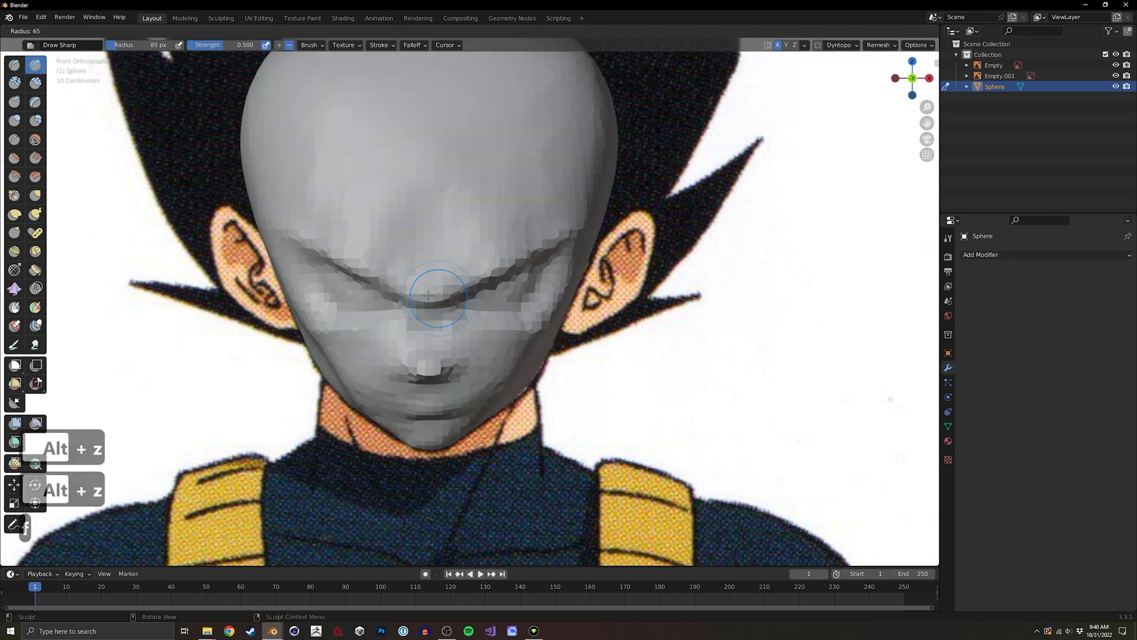
Carve vertical frown lines between the brows with a 40 px Draw Sharp brush and compare them with the front reference.
key("f")
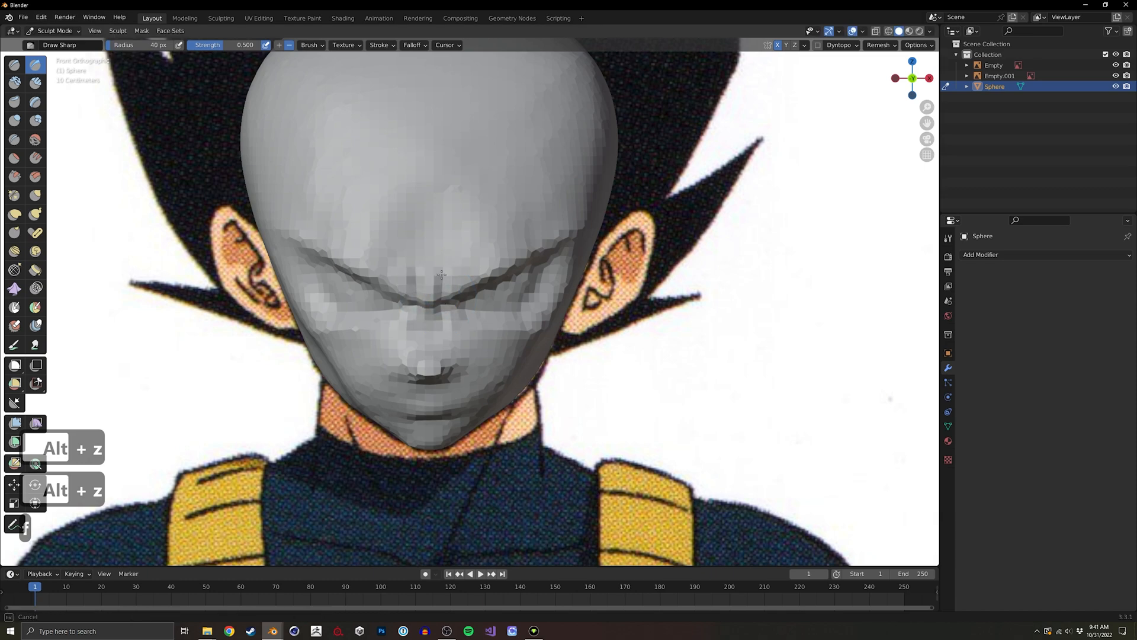
mouse_move(433, 283)
middle_mouse_down()
mouse_move(373, 280)
mouse_move(495, 305)
mouse_move(456, 326)
middle_mouse_up()
key("alt+z")
key("alt+z")
key("alt+z")
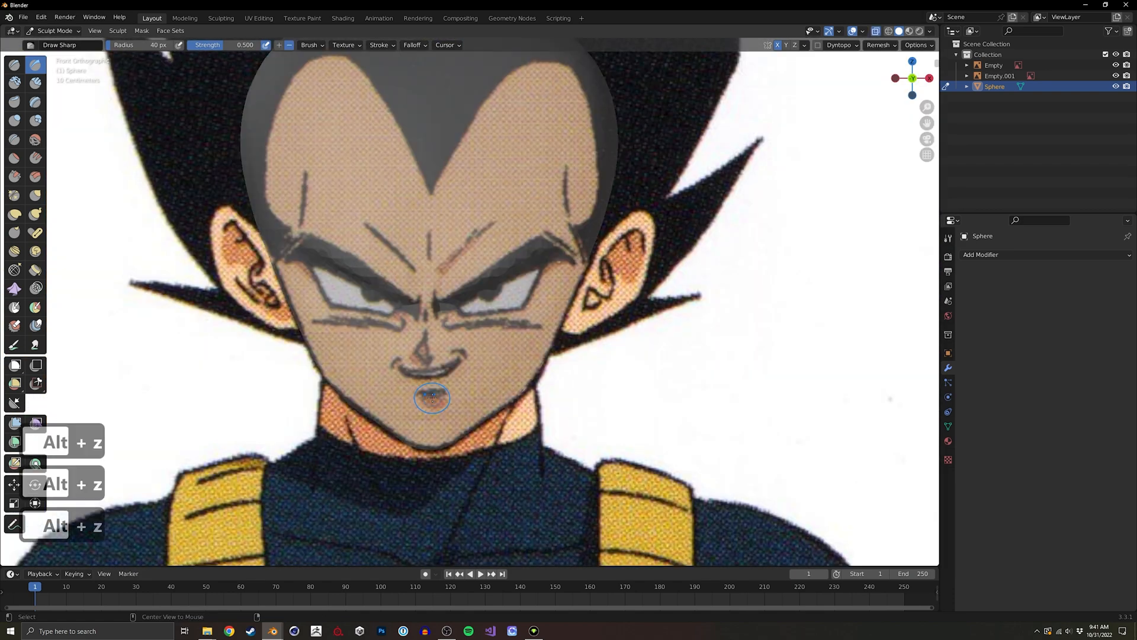
key("alt+z")
Lift the nose tip and mouth area from the front view with a 153 px Grab brush.
key("f")
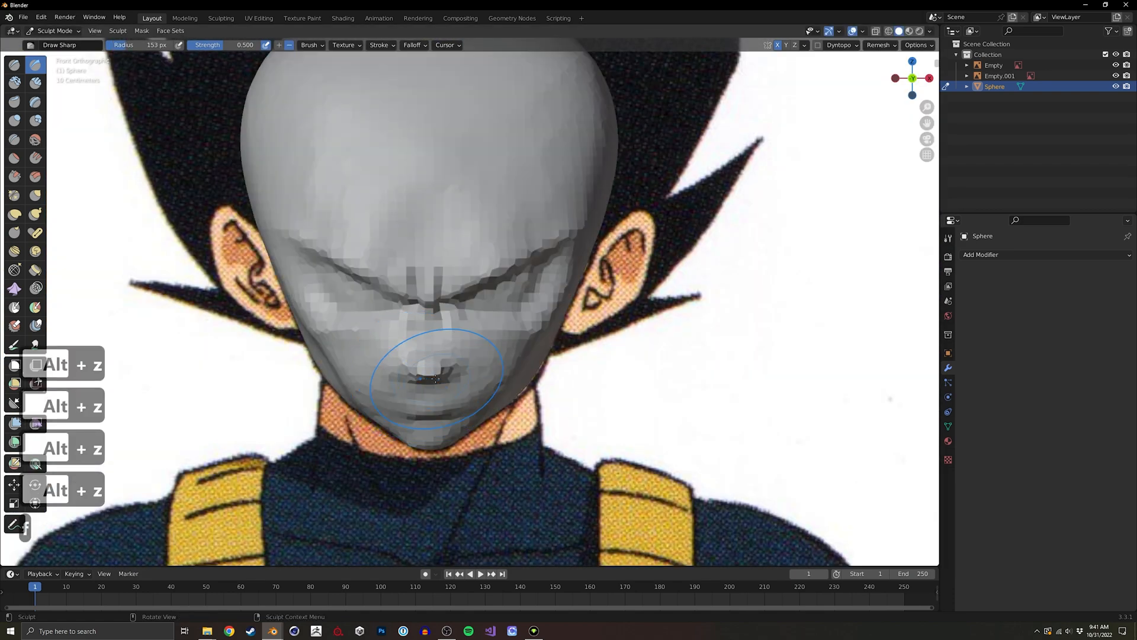
middle_click_drag(435, 370, 496, 361, "alt")
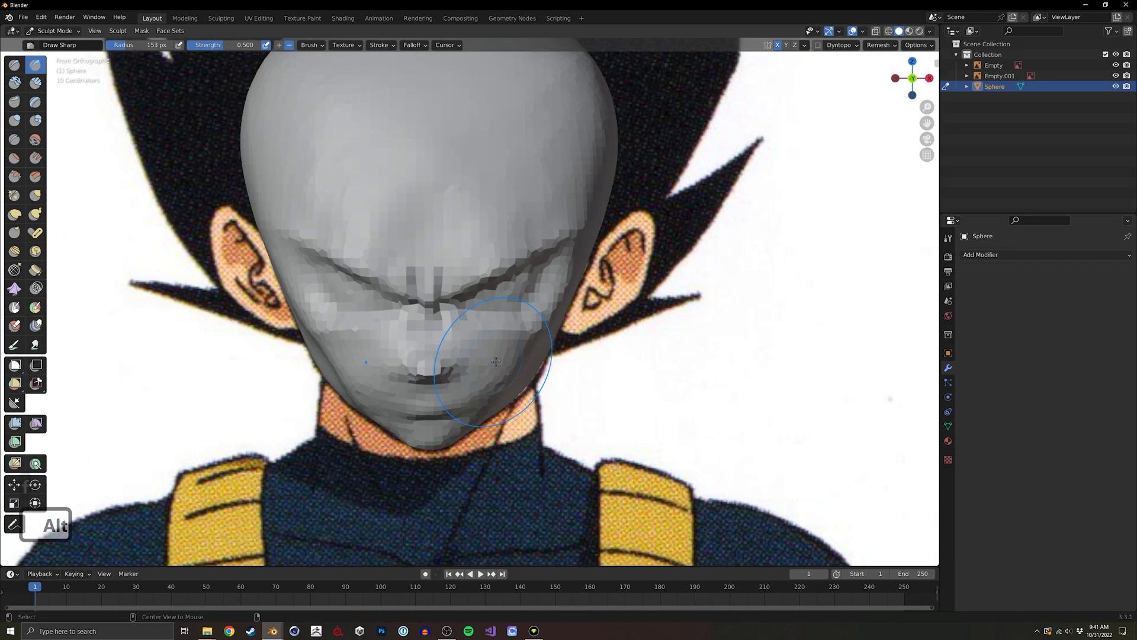
key("g")
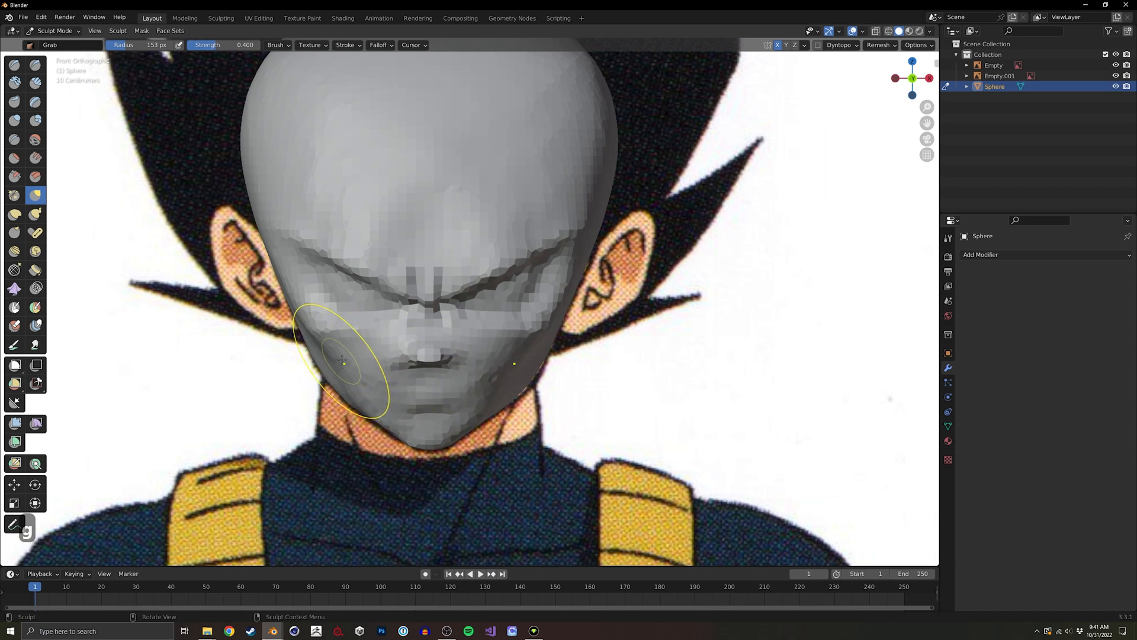
Smooth both sides of the jaw and cheeks, checking the shape in perspective and from the side.
left_click_drag(327, 371, 320, 323, "shift")
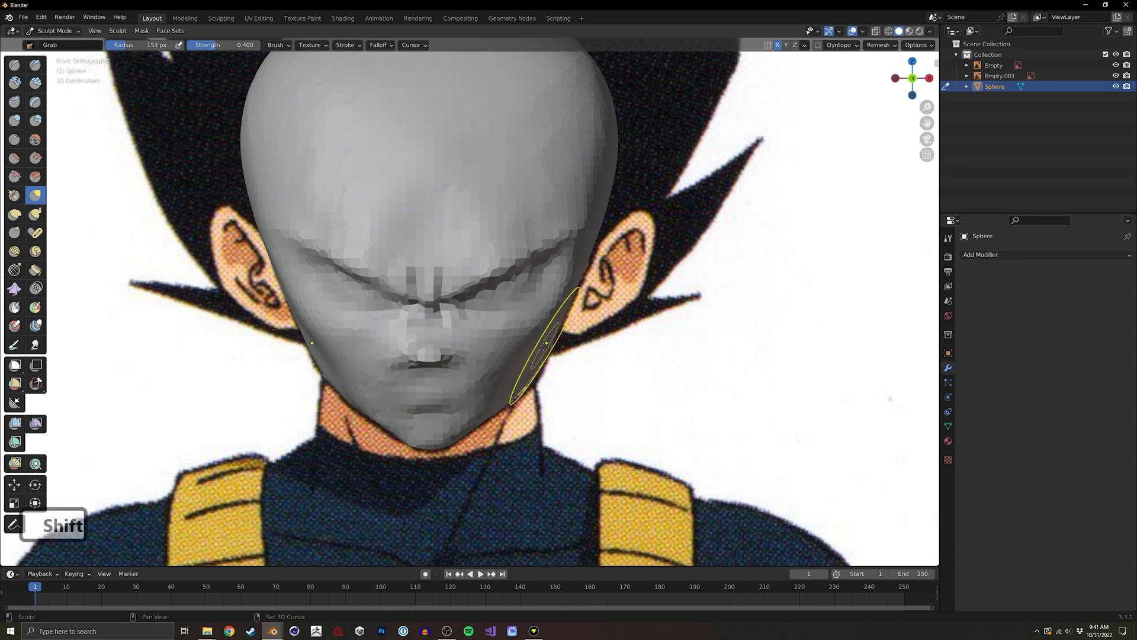
left_click_drag(541, 351, 539, 316, "shift")
middle_click_drag(540, 322, 496, 315)
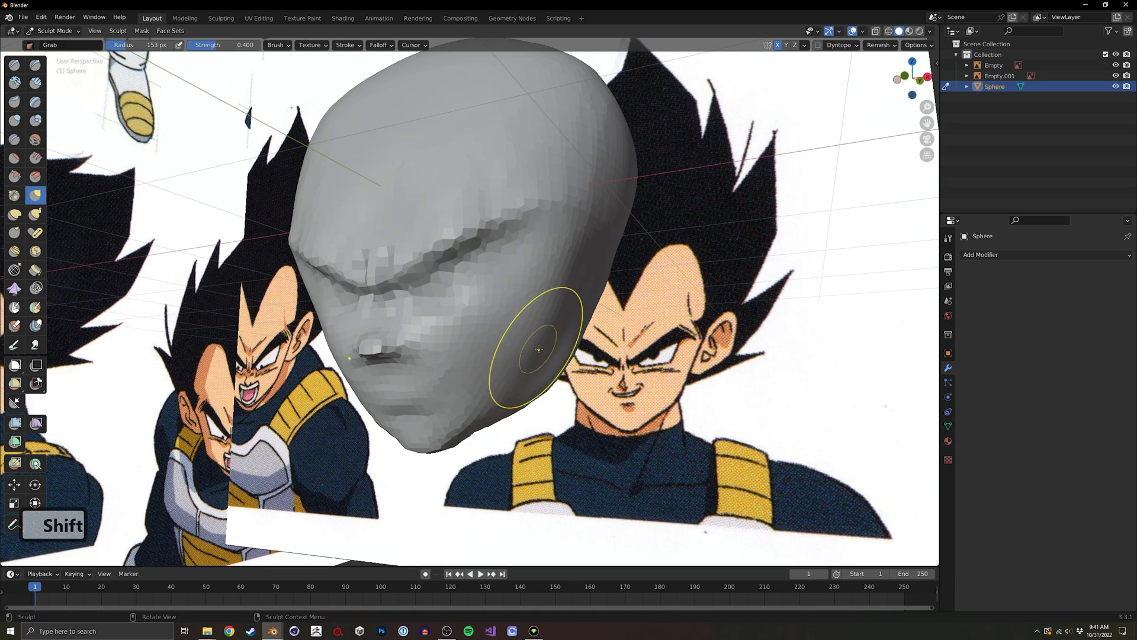
middle_click_drag(571, 274, 459, 329)
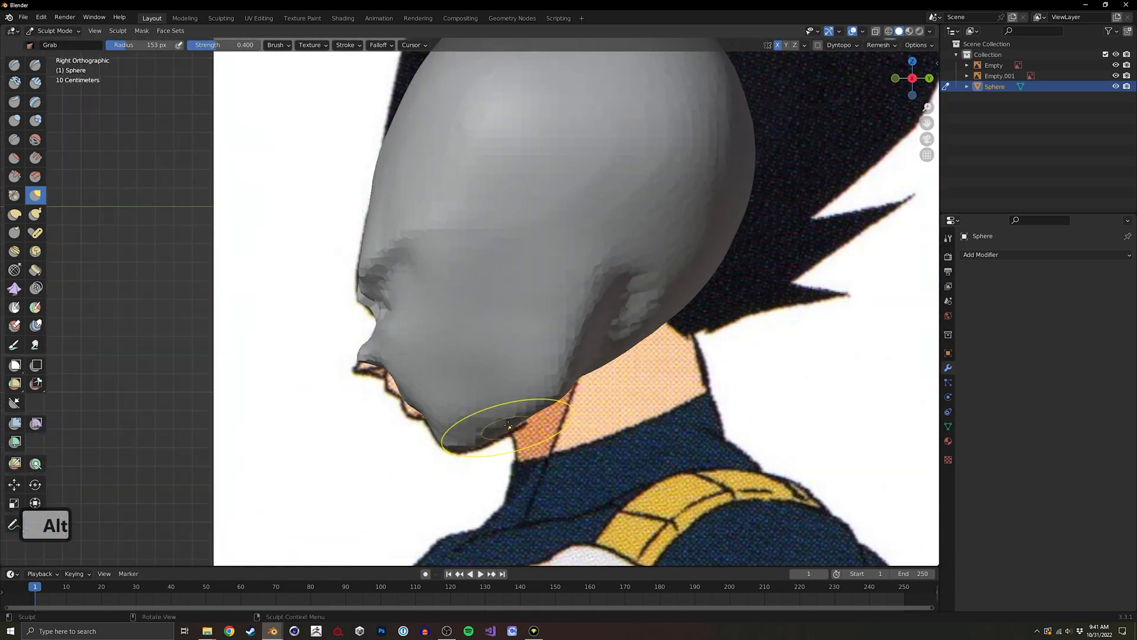
middle_click_drag(520, 419, 481, 367)
Set the Grab brush to 99 px and smooth out the crease below the mouth, comparing the area with the front reference.
key("alt+z")
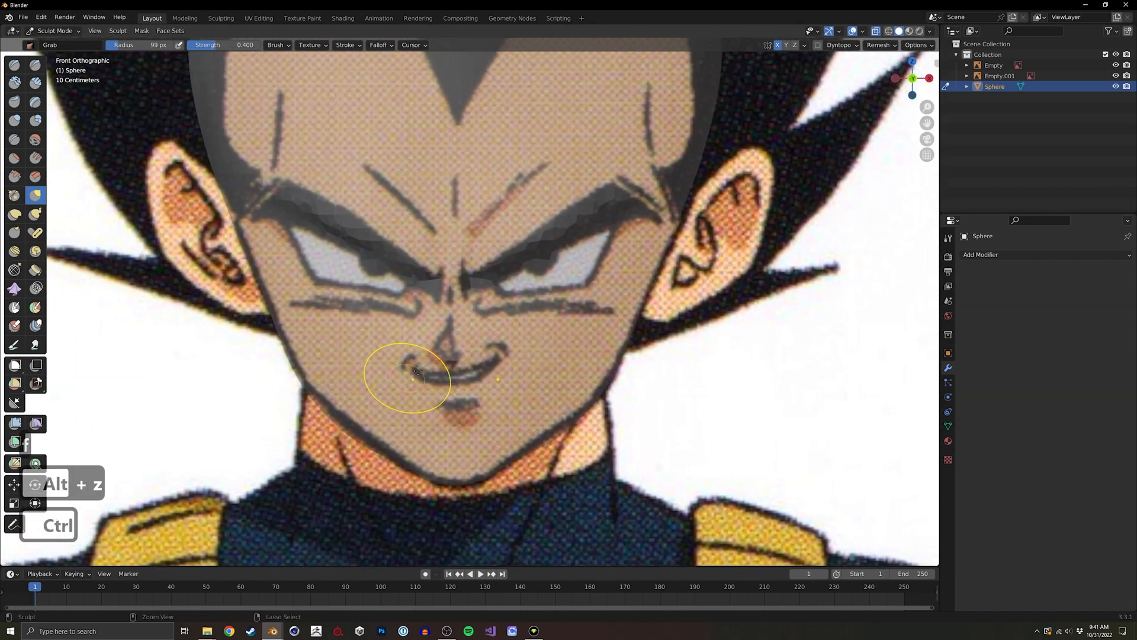
middle_click_drag(407, 381, 457, 356, "ctrl")
key("alt+z")
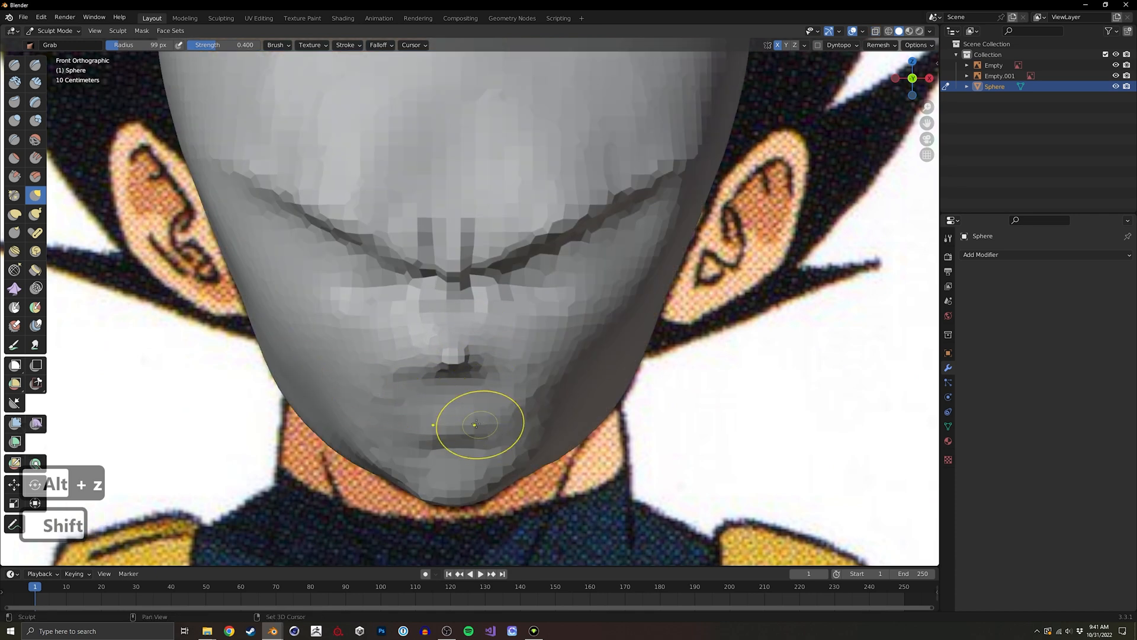
key("alt+z")
key("alt+z")
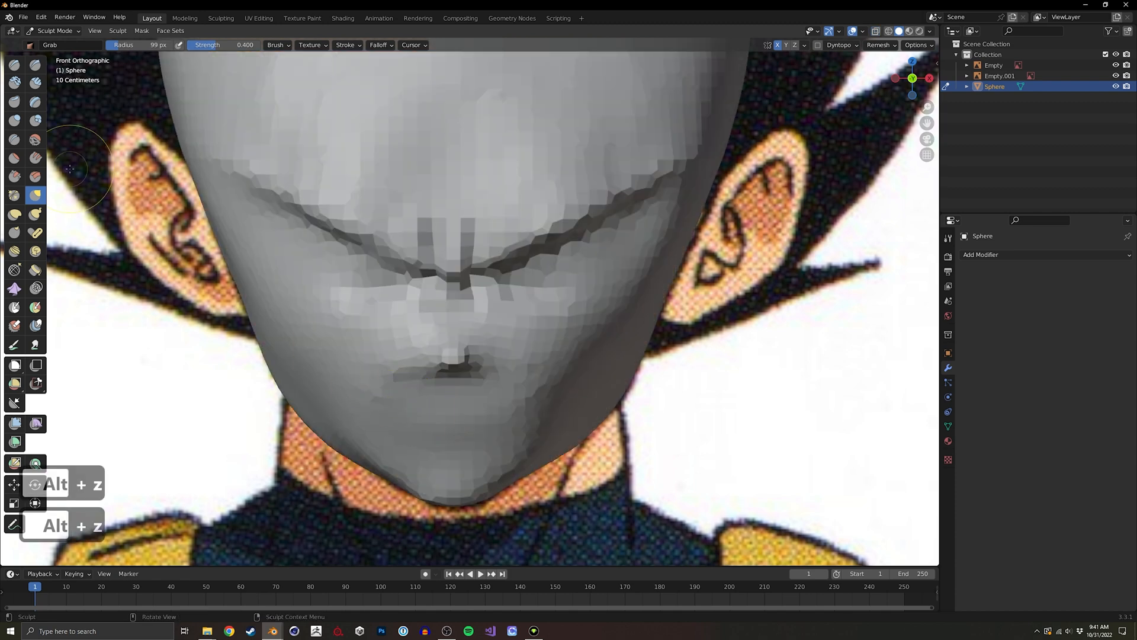
Carve the mouth line with a 44 px Draw Sharp brush, tracing the smile in the front reference.
left_click(35, 65)
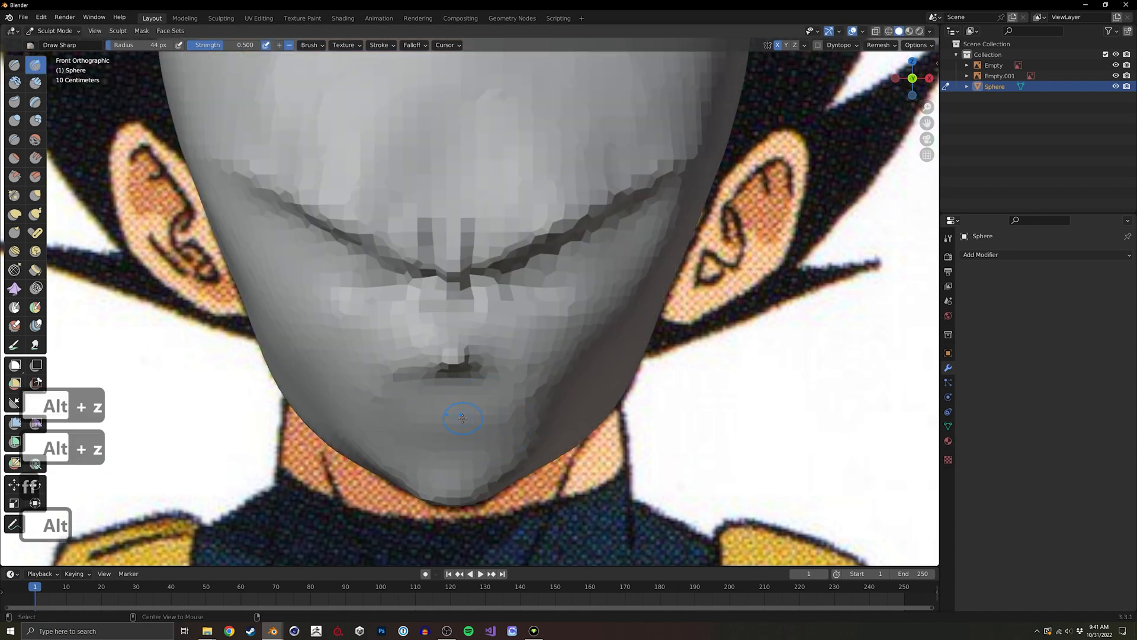
key("alt+z")
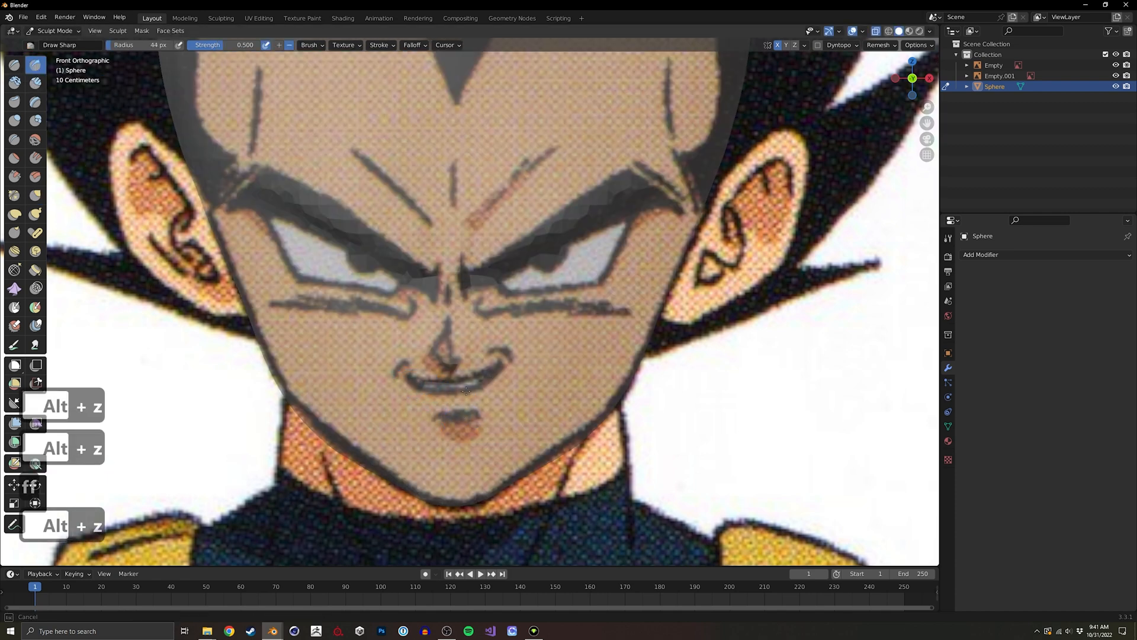
key("alt+z")
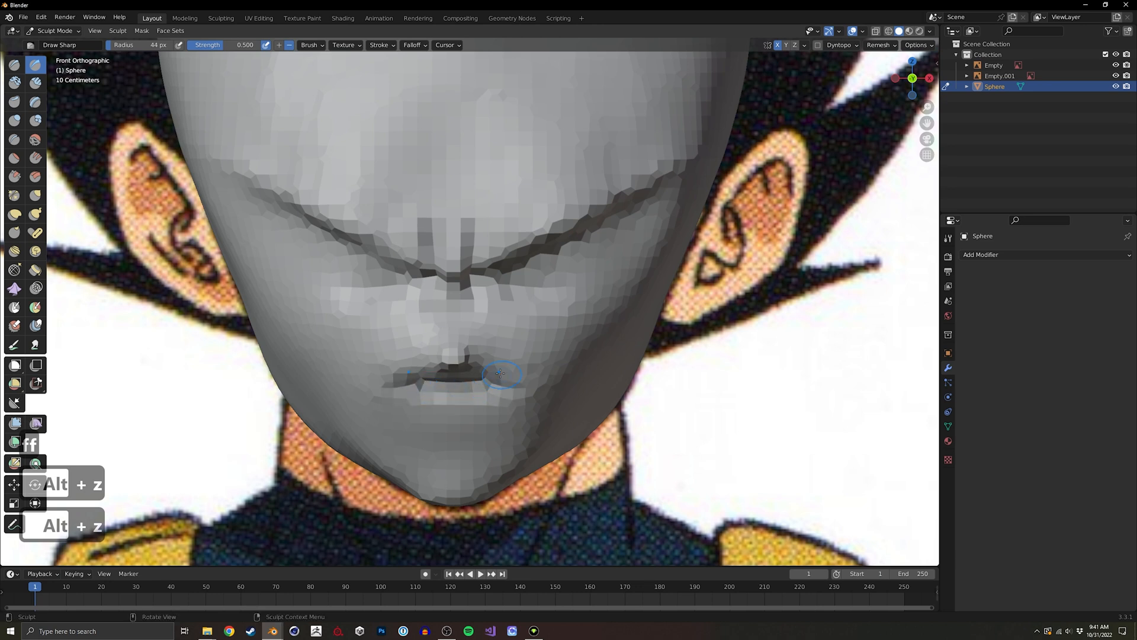
left_click_drag(425, 385, 477, 376, "ctrl")
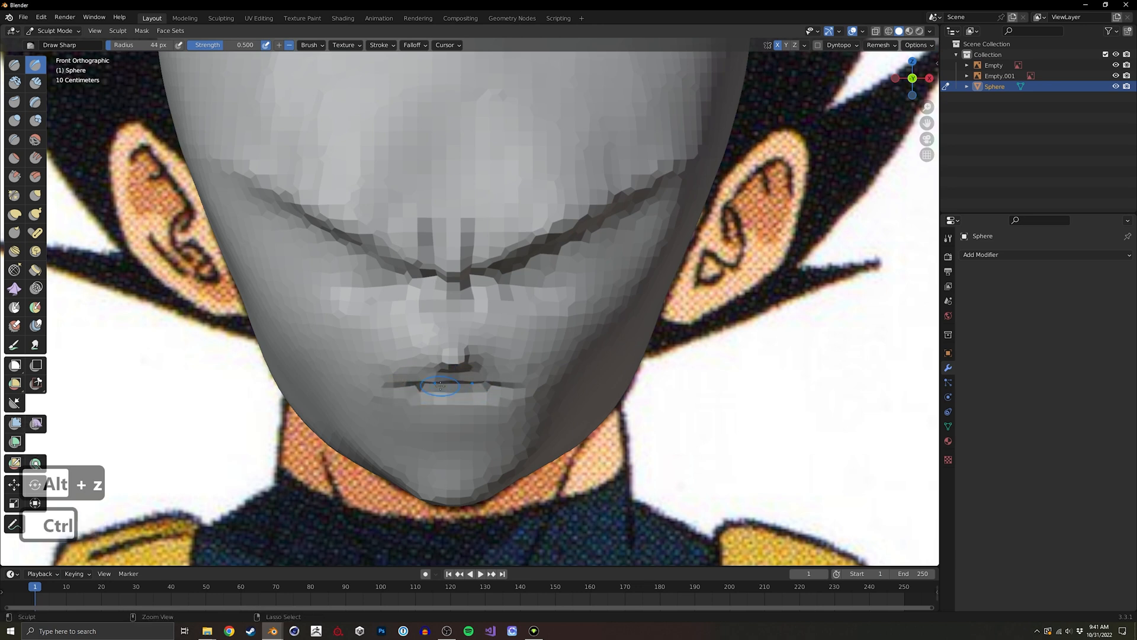
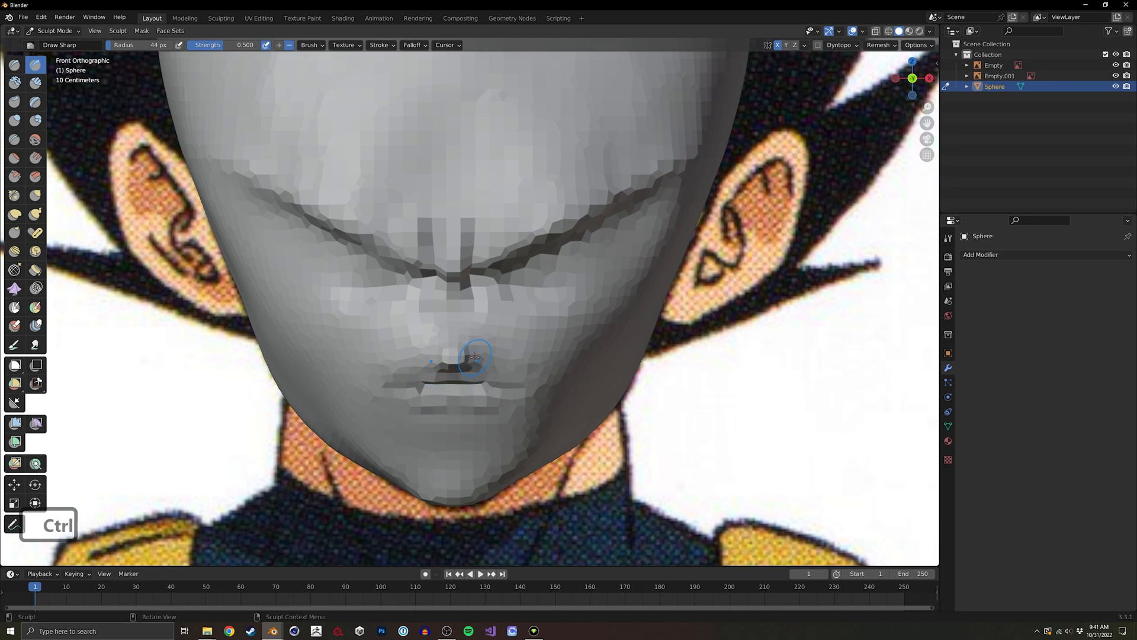
Set the Draw Sharp brush to 68 px and deepen the crease under the lower lip, checking the chin in perspective.
key("alt+z")
key("alt+z")
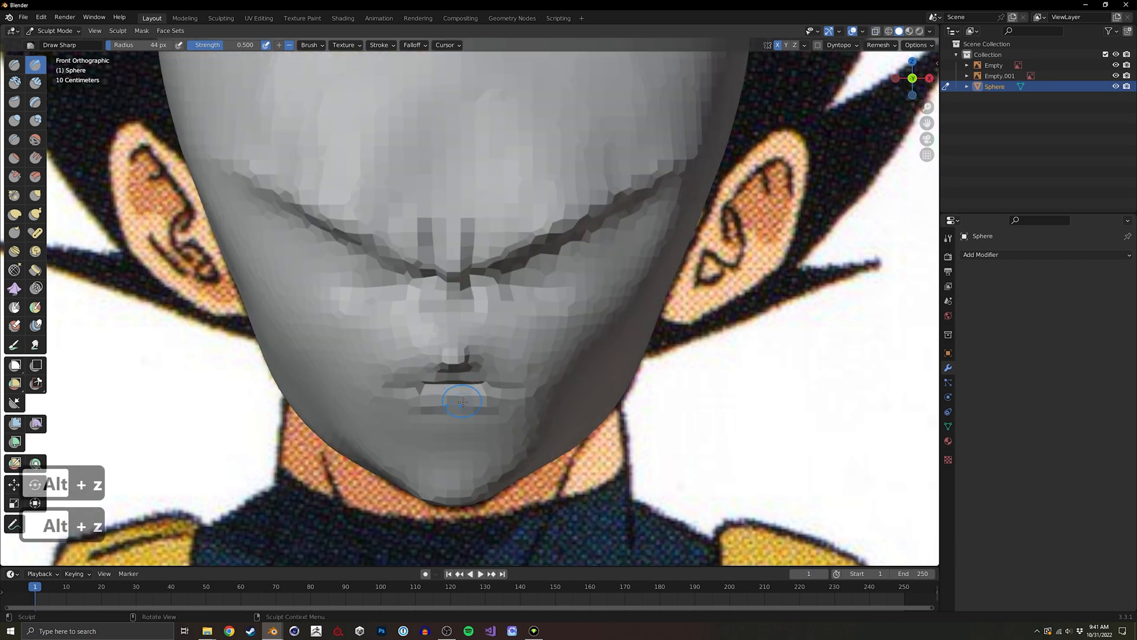
key("f")
left_click(423, 453)
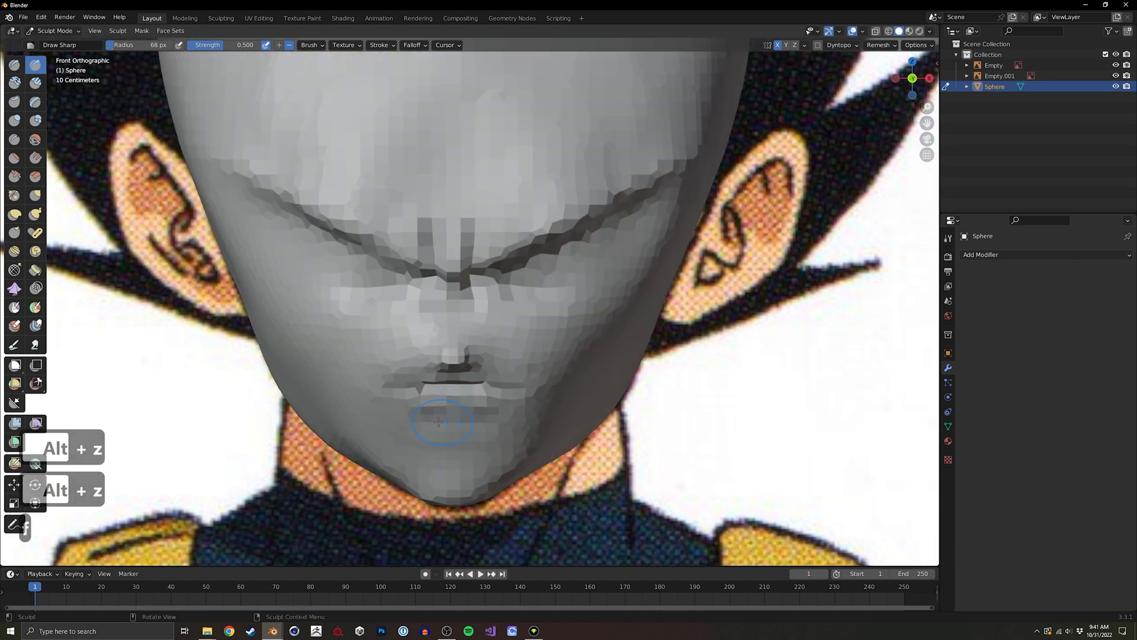
middle_click_drag(421, 464, 308, 403)
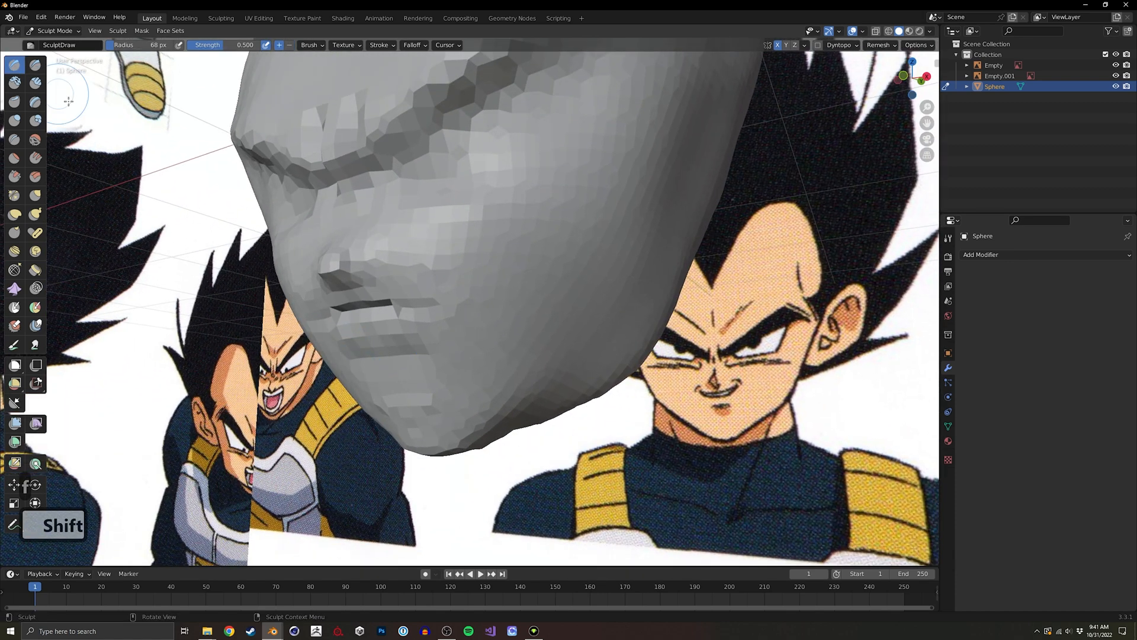
Try building up the cheek below the eye with a 139 px Draw brush, then undo the strokes.
middle_click_drag(392, 404, 495, 322)
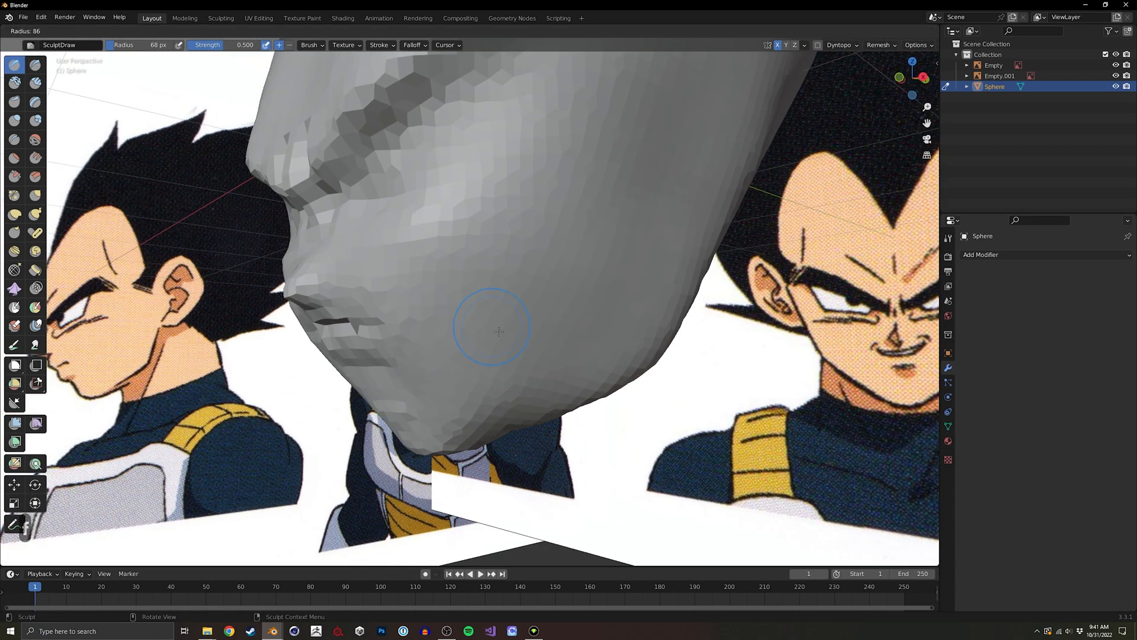
key("f")
left_click(550, 203)
middle_click_drag(520, 275, 568, 235)
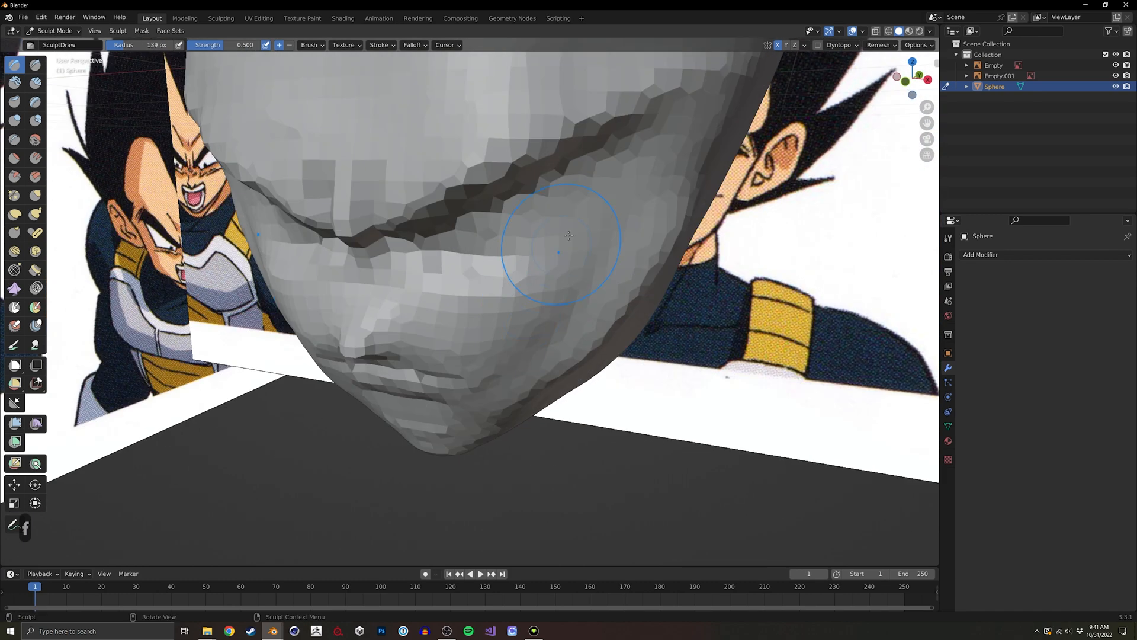
key("ctrl+z")
mouse_move(555, 352)
middle_mouse_down()
mouse_move(438, 379)
mouse_move(487, 402)
mouse_move(521, 355)
mouse_move(495, 318)
middle_mouse_up()
key("ctrl+z")
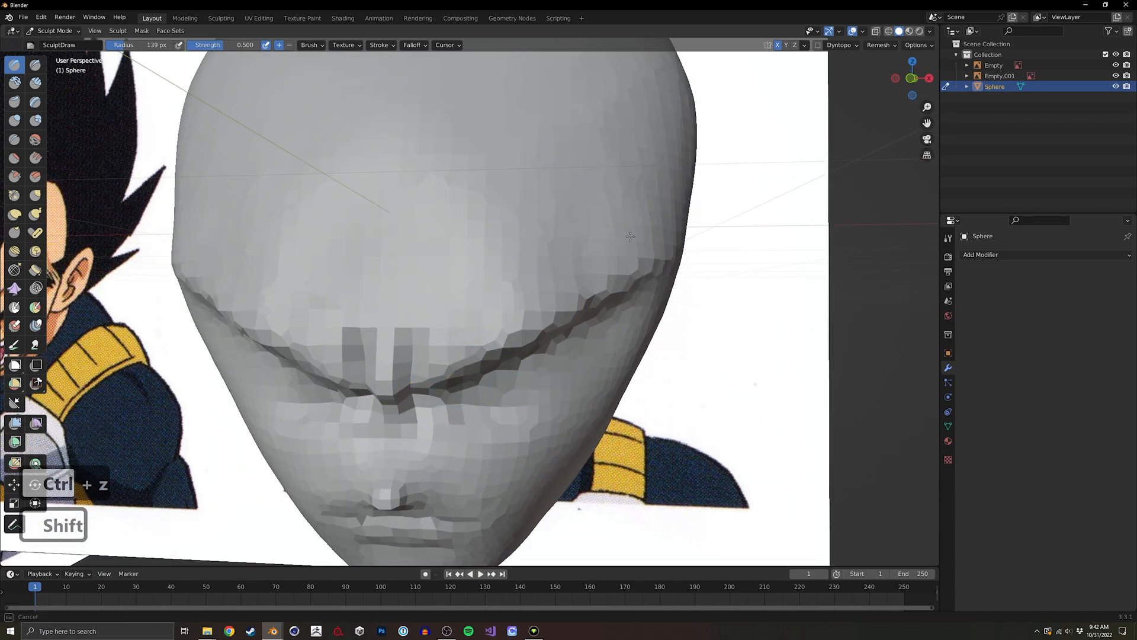
Carve around the nose with an 82 px Draw brush, checking its placement against the front reference.
mouse_move(630, 236)
middle_mouse_down("shift")
mouse_move(386, 291)
mouse_move(462, 297)
mouse_move(480, 282)
mouse_move(604, 315)
mouse_move(533, 308)
mouse_move(395, 342)
middle_mouse_up("shift")
key("alt+z")
key("alt+z")
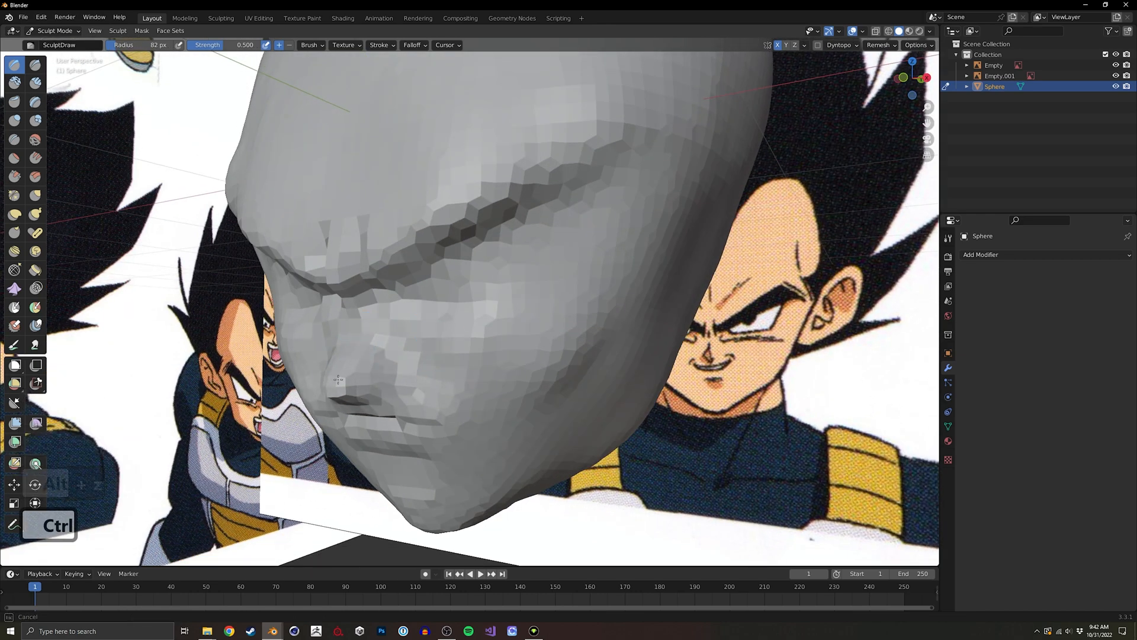
mouse_move(356, 343)
middle_mouse_down()
mouse_move(283, 350)
mouse_move(338, 364)
mouse_move(407, 324)
middle_mouse_up()
Set the Draw brush radius to 101 px and carve inward below the brow ridge.
key("f")
left_click(353, 354)
left_click_drag(591, 298, 516, 287, "ctrl")
mouse_move(516, 287)
middle_mouse_down()
mouse_move(435, 283)
mouse_move(515, 276)
mouse_move(513, 295)
middle_mouse_up()
Carve the eye sockets under the brows with a 49 px Draw brush, following the eyes in the front reference.
key("alt+z")
key("alt+z")
key("f")
left_click(484, 295)
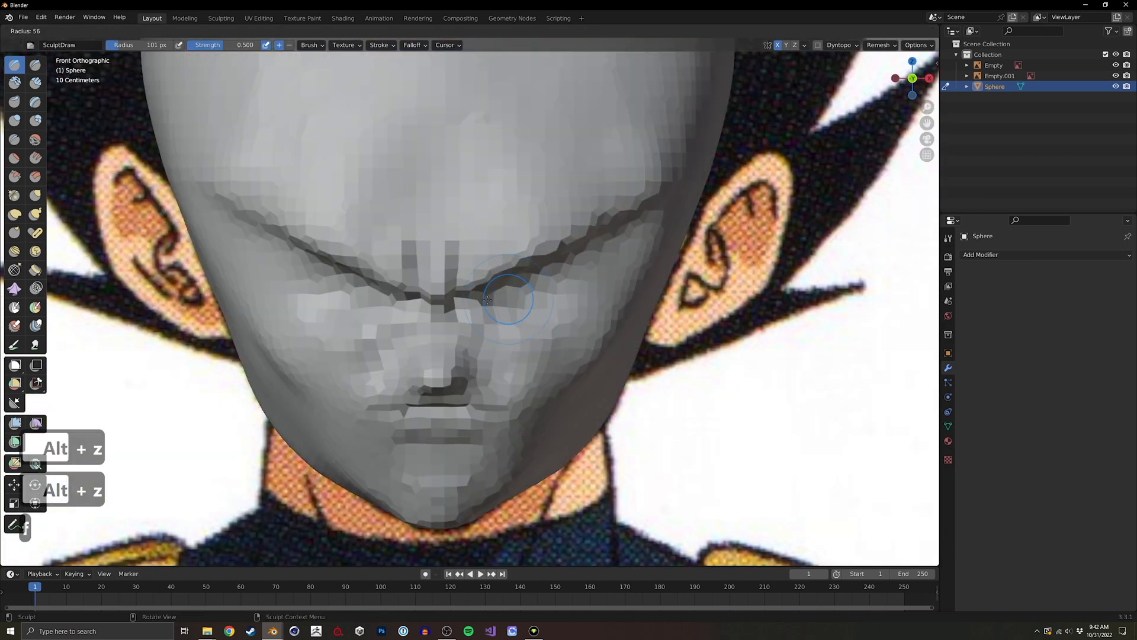
mouse_move(510, 291)
left_mouse_down("ctrl")
mouse_move(611, 258)
mouse_move(595, 278)
mouse_move(507, 299)
mouse_move(592, 261)
mouse_move(607, 273)
mouse_move(598, 252)
mouse_move(584, 266)
left_mouse_up("ctrl")
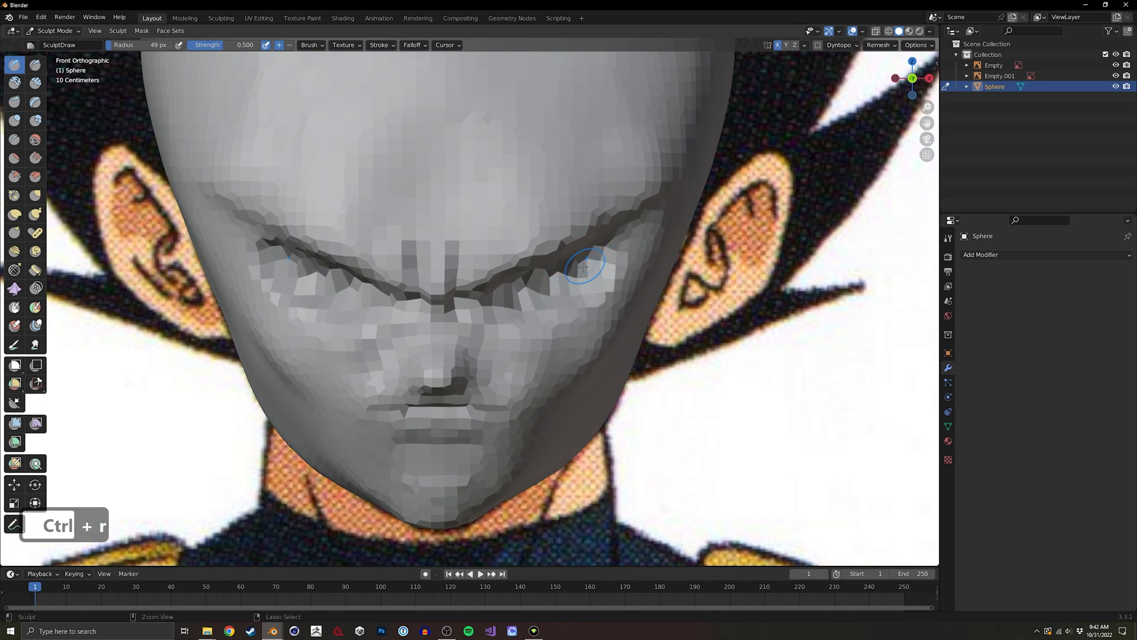
Remesh the head and reshape the brow area from above with the Grab brush at a 162 px radius.
mouse_move(584, 266)
middle_mouse_down()
mouse_move(525, 273)
mouse_move(367, 418)
mouse_move(381, 397)
mouse_move(379, 423)
mouse_move(391, 356)
mouse_move(402, 191)
middle_mouse_up()
key("ctrl+r")
key("g")
key("f")
left_click(459, 423)
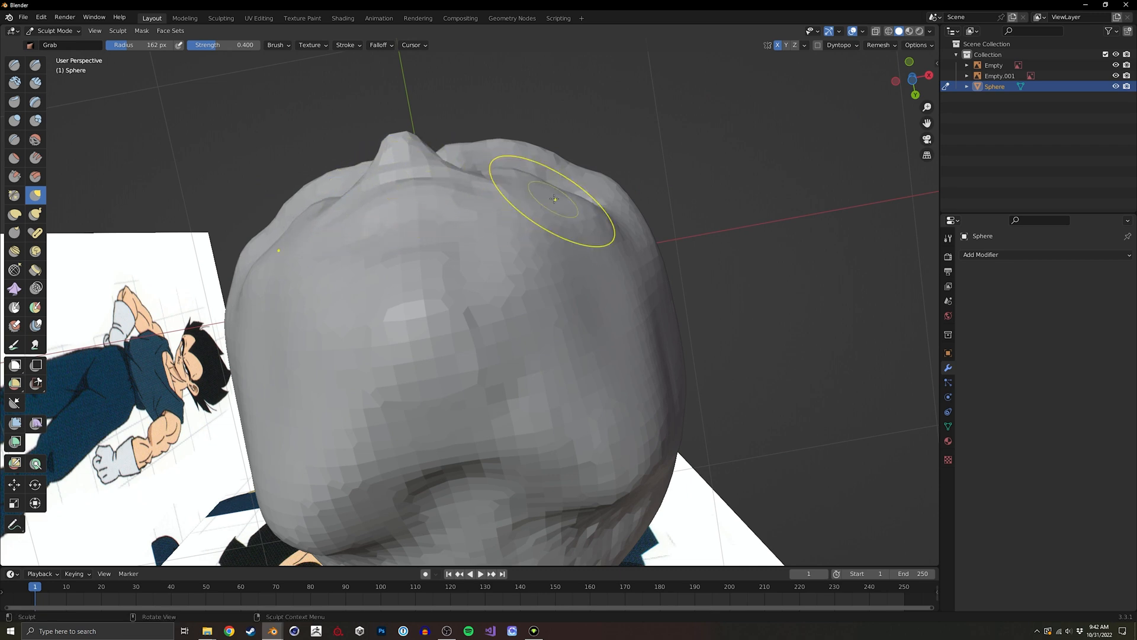
Round out the sides of the forehead and temples from above with the Grab brush at 229, 337 and 187 px.
middle_click_drag(621, 269, 634, 302)
key("f")
left_click(636, 305)
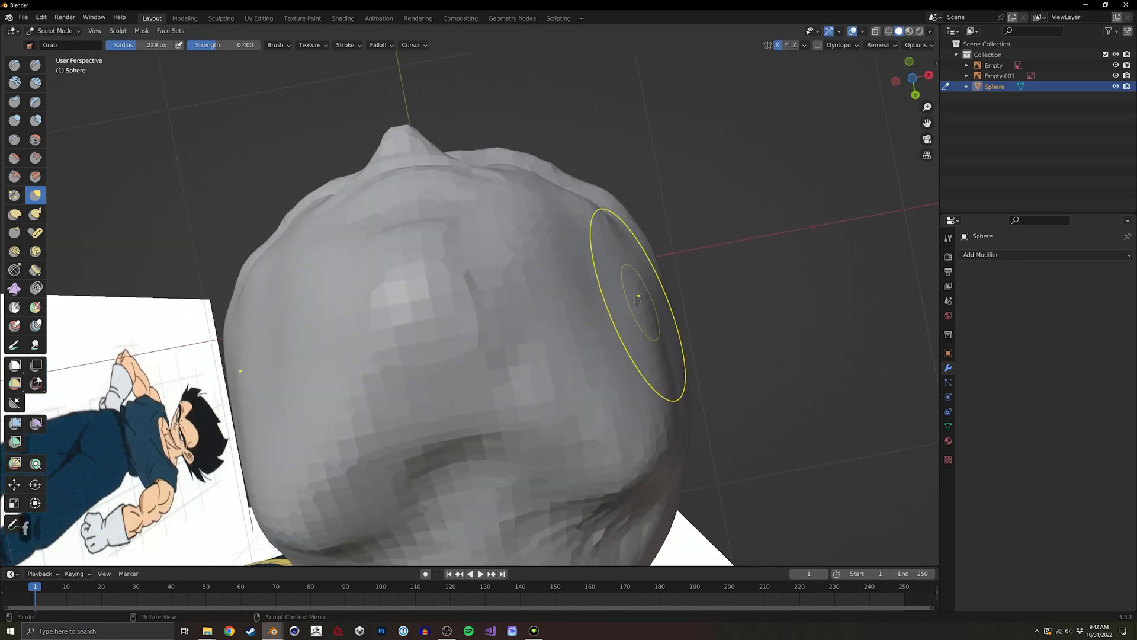
key("f")
middle_click_drag(609, 235, 593, 195)
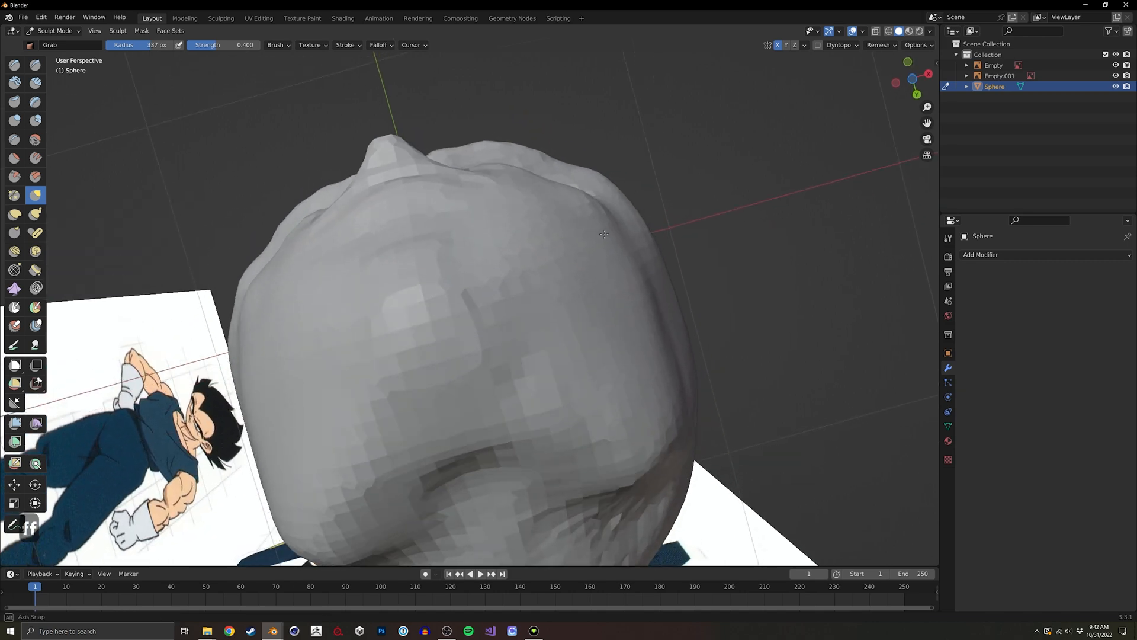
key("f")
left_click(573, 172)
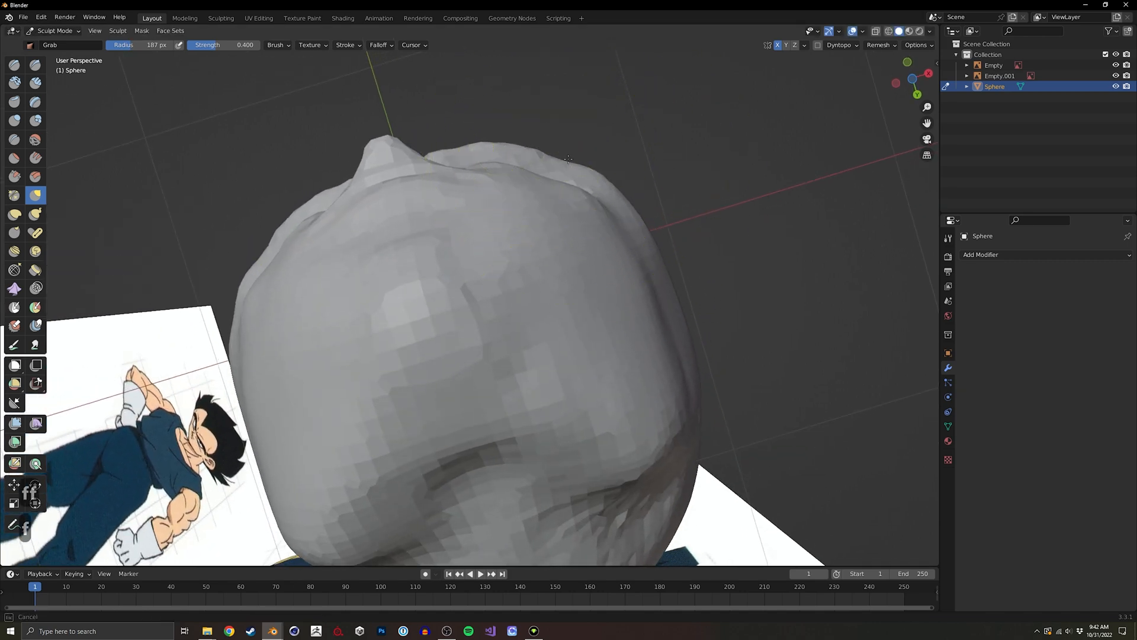
Check the face against the references and work the forehead above the brows with an 83 px Draw Sharp brush, smoothing the result.
middle_click_drag(559, 119, 502, 254)
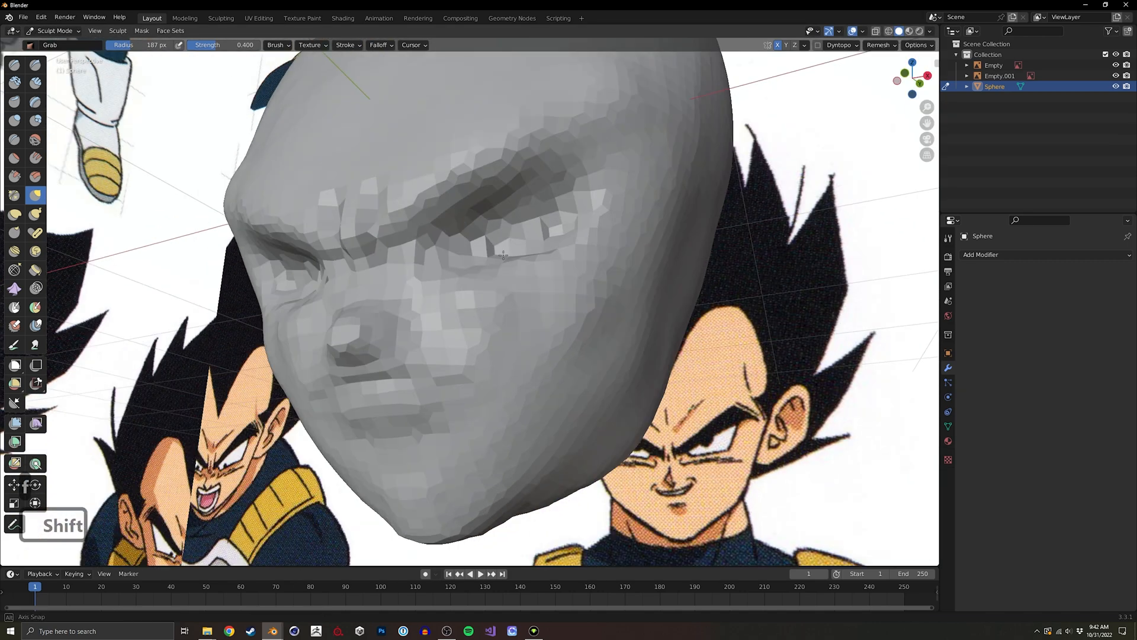
mouse_move(521, 190)
middle_mouse_down()
mouse_move(570, 203)
mouse_move(418, 345)
mouse_move(534, 278)
mouse_move(444, 330)
middle_mouse_up()
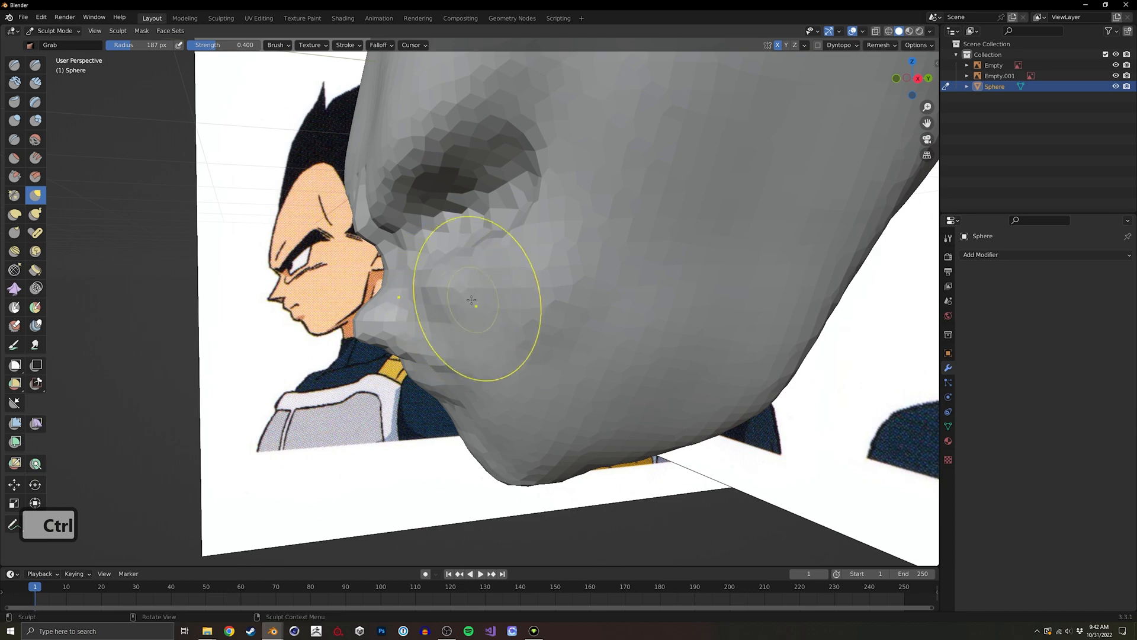
mouse_move(524, 315)
middle_mouse_down()
mouse_move(640, 296)
mouse_move(616, 320)
mouse_move(521, 343)
mouse_move(678, 297)
mouse_move(541, 300)
middle_mouse_up()
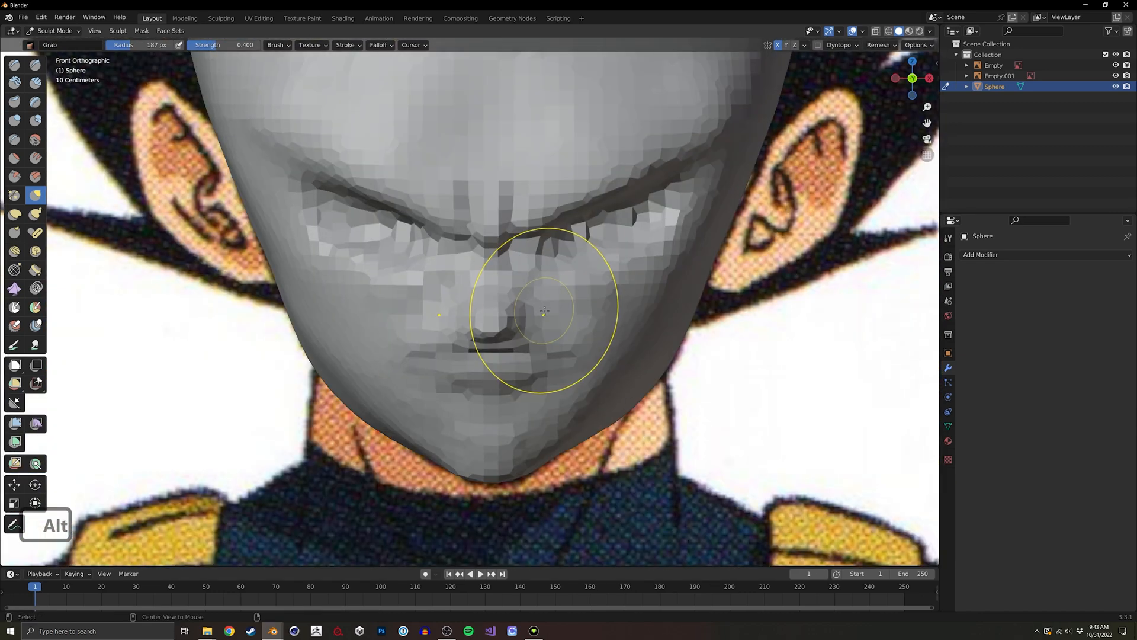
mouse_move(622, 279)
middle_mouse_down("ctrl")
mouse_move(546, 254)
mouse_move(487, 407)
middle_mouse_up("ctrl")
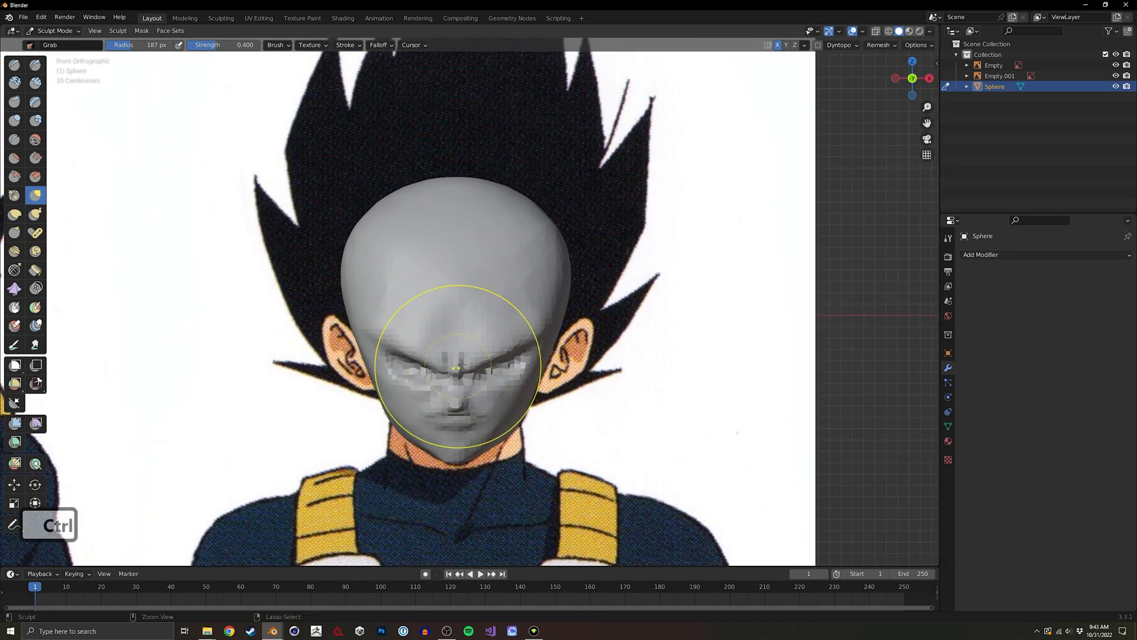
middle_click_drag(456, 356, 456, 331, "ctrl")
left_click(35, 65)
key("f")
left_click(457, 318)
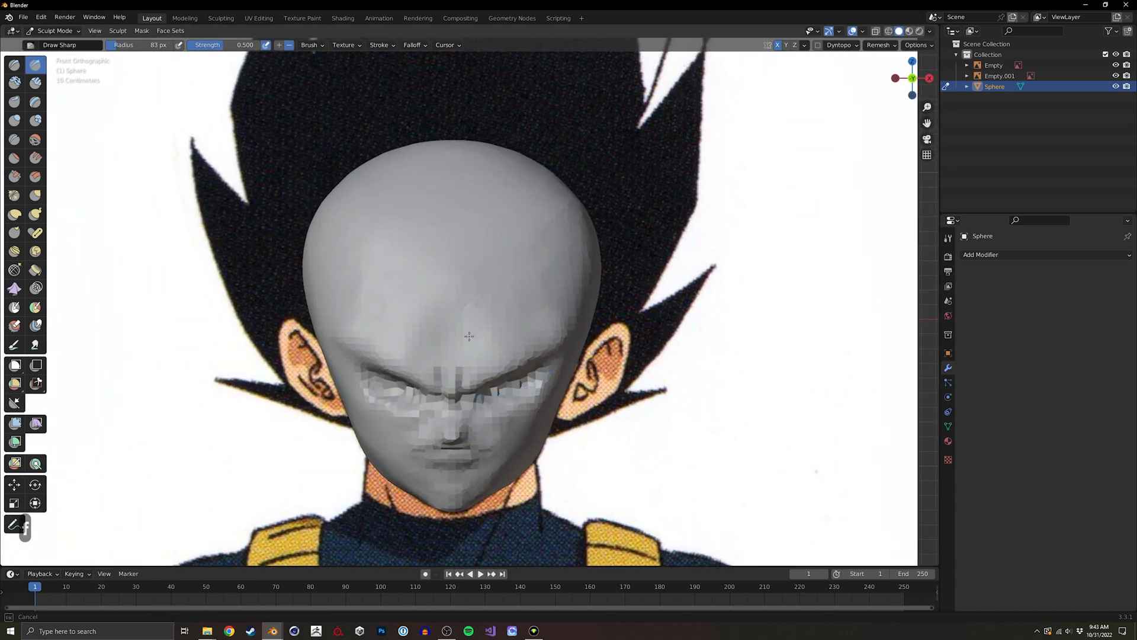
key("shift")
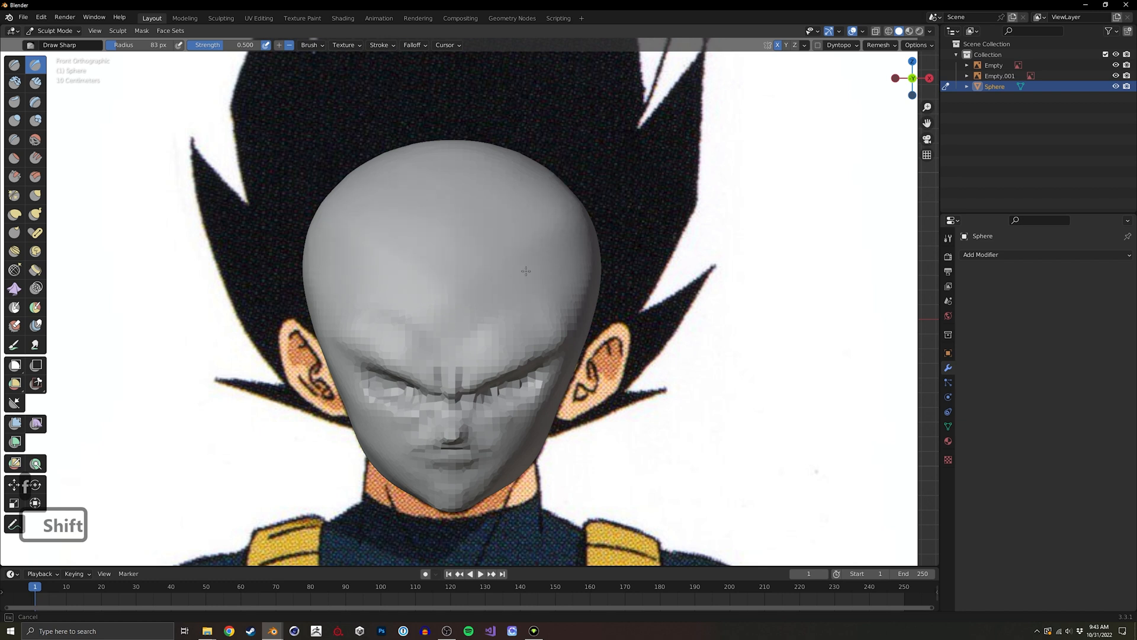
Set the Draw brush radius to 110 px and build up the forehead above the brows, smoothing the surface.
key("f")
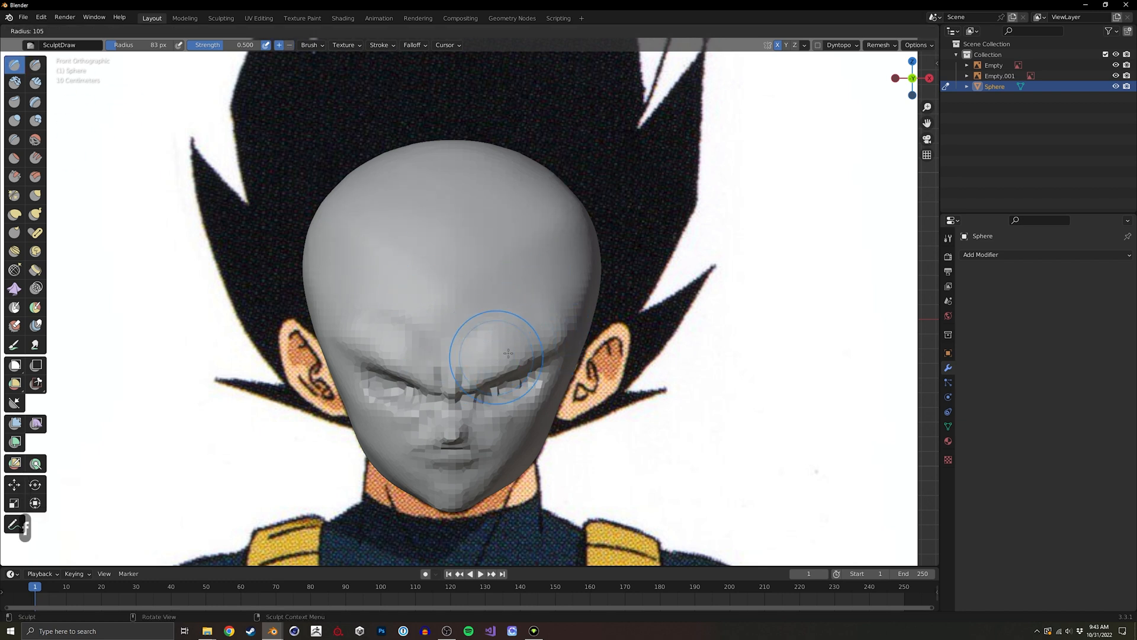
left_click(479, 360)
mouse_move(530, 326)
middle_mouse_down()
mouse_move(361, 237)
mouse_move(221, 185)
middle_mouse_up()
key("shift")
Define the brow creases and the area around the eyes with the Draw Sharp brush at 32 px and 74 px.
left_click(35, 65)
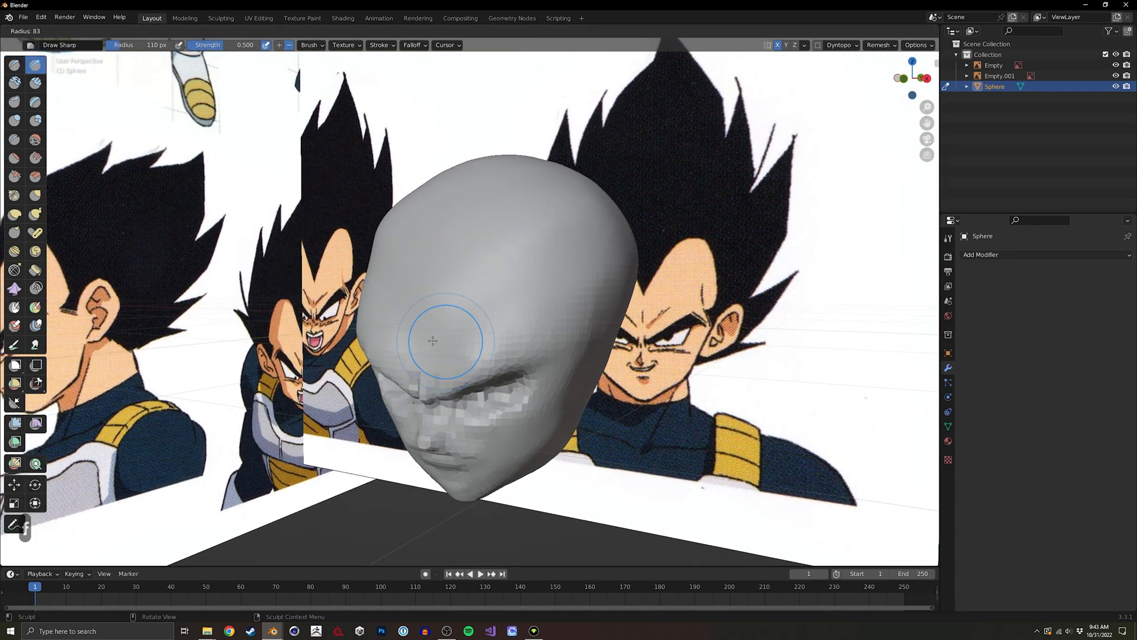
key("f")
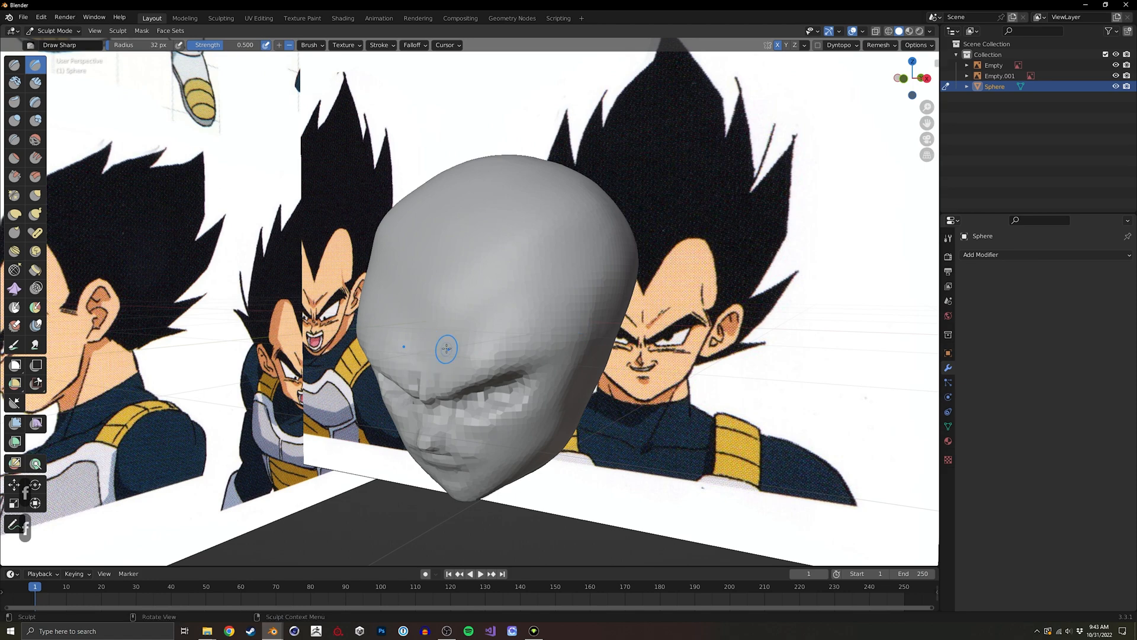
mouse_move(446, 349)
middle_mouse_down()
mouse_move(498, 326)
mouse_move(495, 345)
mouse_move(460, 332)
middle_mouse_up()
key("f")
middle_click_drag(529, 302, 436, 308)
mouse_move(436, 308)
middle_mouse_down()
mouse_move(472, 306)
mouse_move(499, 350)
middle_mouse_up()
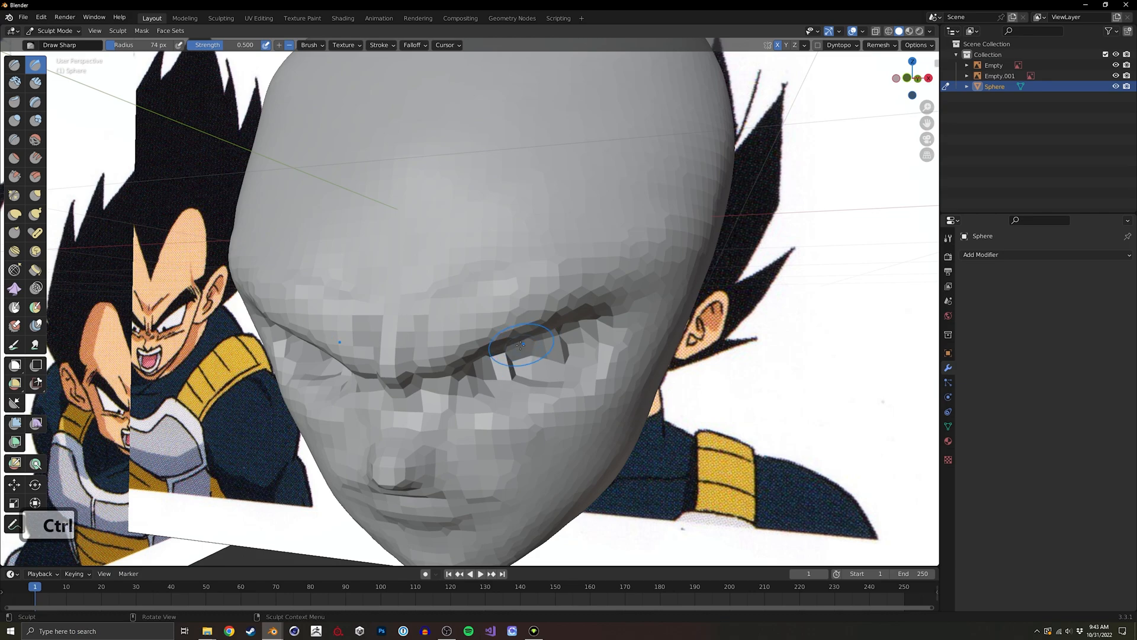
Remesh the head with a finer voxel size of about 0.03 m.
mouse_move(520, 344)
middle_mouse_down()
mouse_move(455, 357)
mouse_move(468, 353)
middle_mouse_up()
key("r")
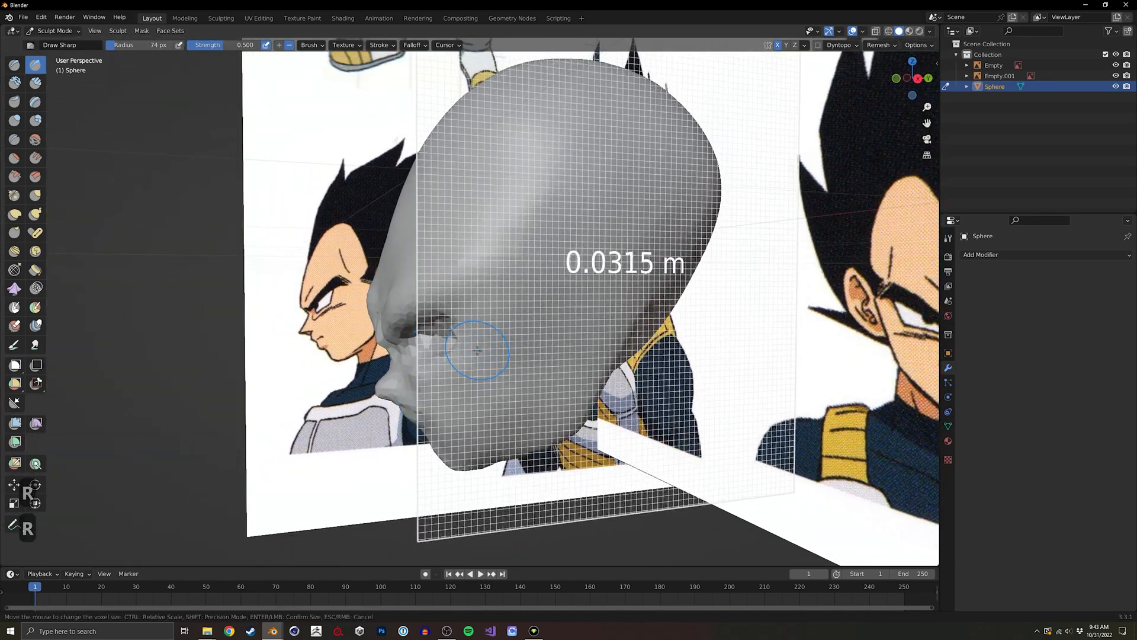
left_click(475, 351)
key("ctrl+r")
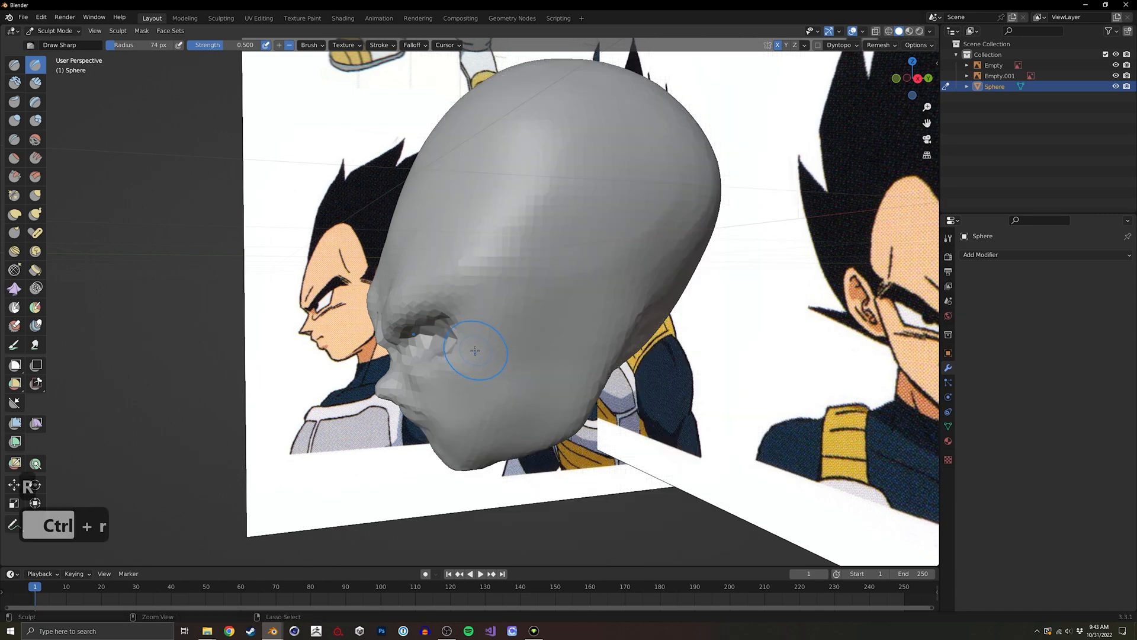
Compare the eyes with the front reference, smooth and shape the eyeballs with a 110 px Grab brush, and remesh.
mouse_move(475, 351)
middle_mouse_down()
mouse_move(507, 322)
mouse_move(517, 349)
mouse_move(665, 330)
mouse_move(508, 372)
middle_mouse_up()
key("alt+z")
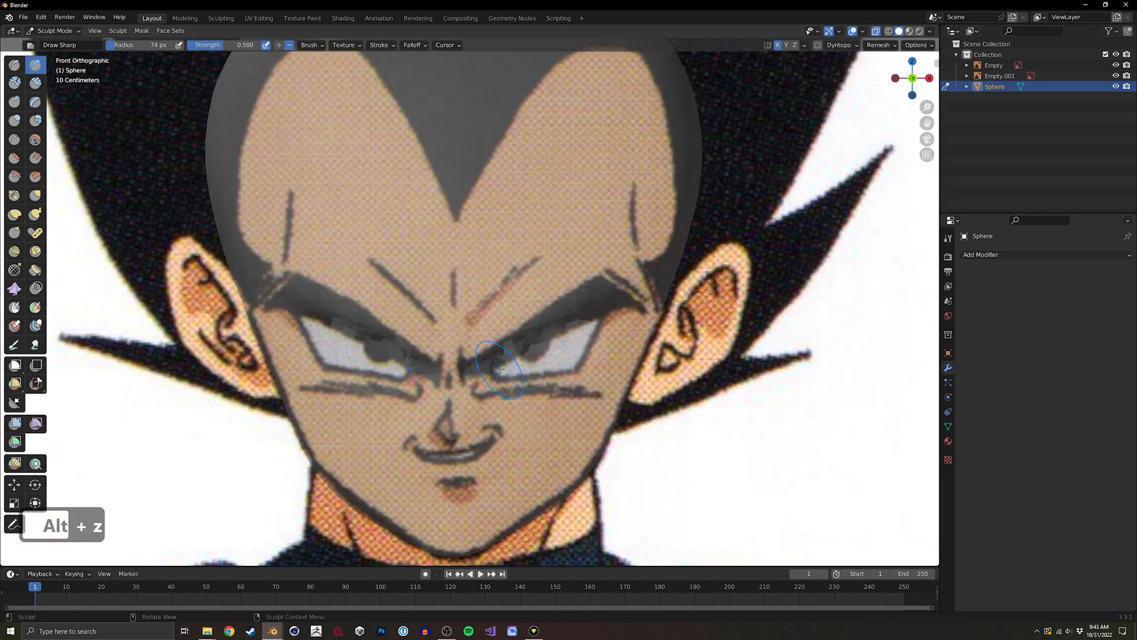
key("alt+z")
key("f")
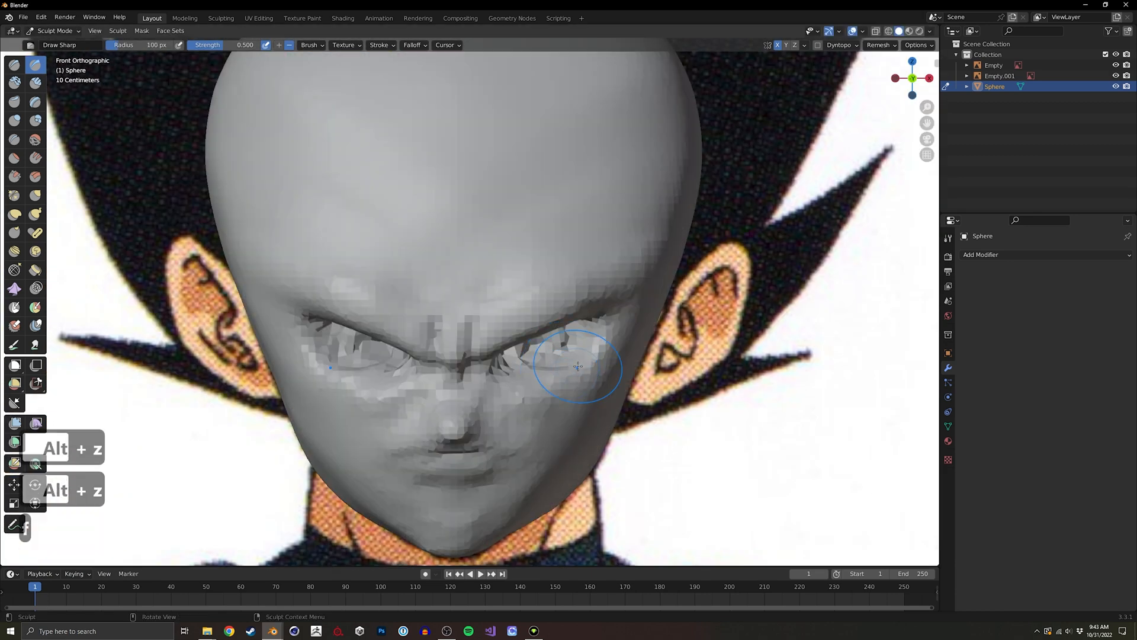
key("g")
key("f")
left_click(578, 364)
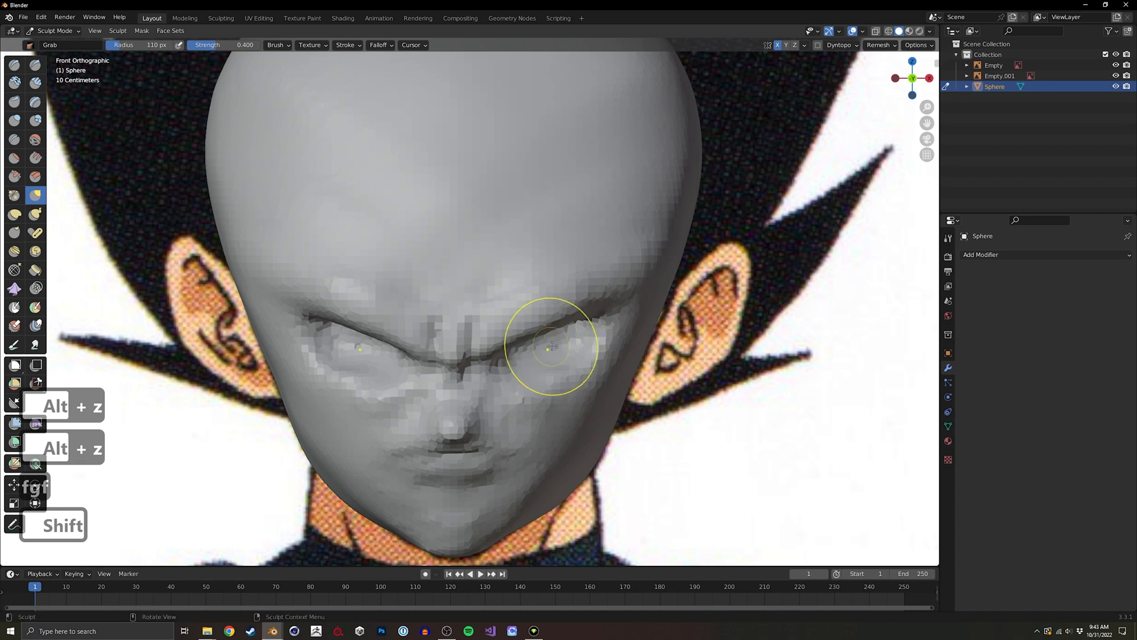
key("ctrl+r")
mouse_move(524, 342)
middle_mouse_down()
mouse_move(532, 350)
mouse_move(505, 331)
mouse_move(508, 317)
mouse_move(414, 346)
mouse_move(650, 342)
middle_mouse_up()
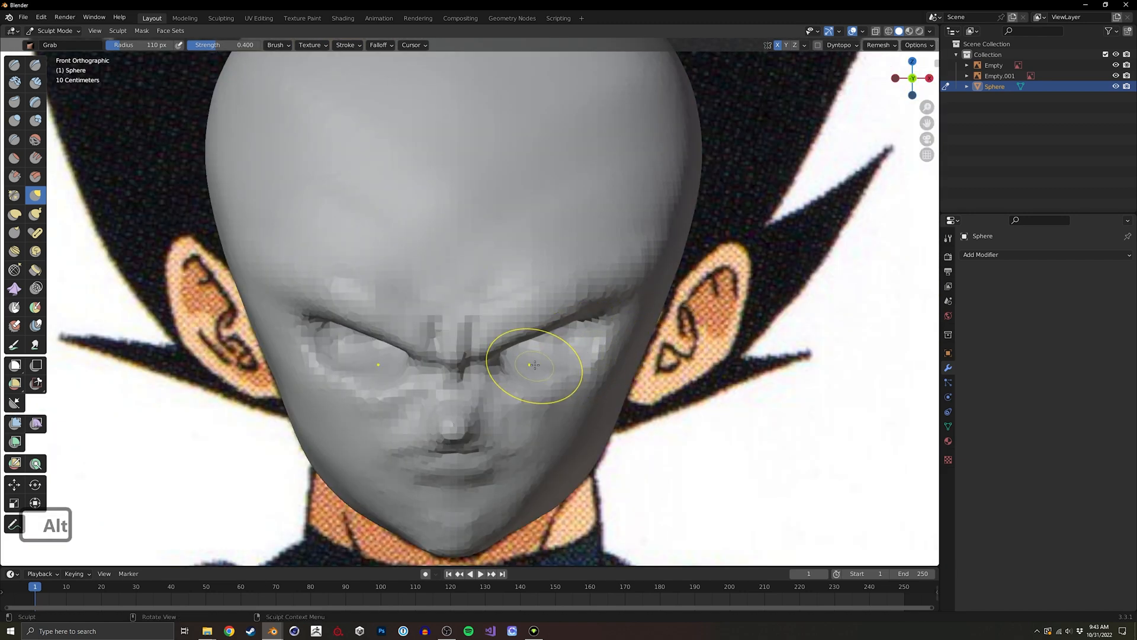
Carve a crease around the eyeball with the Draw Sharp brush at a 57 px radius.
middle_click_drag(525, 356, 497, 320)
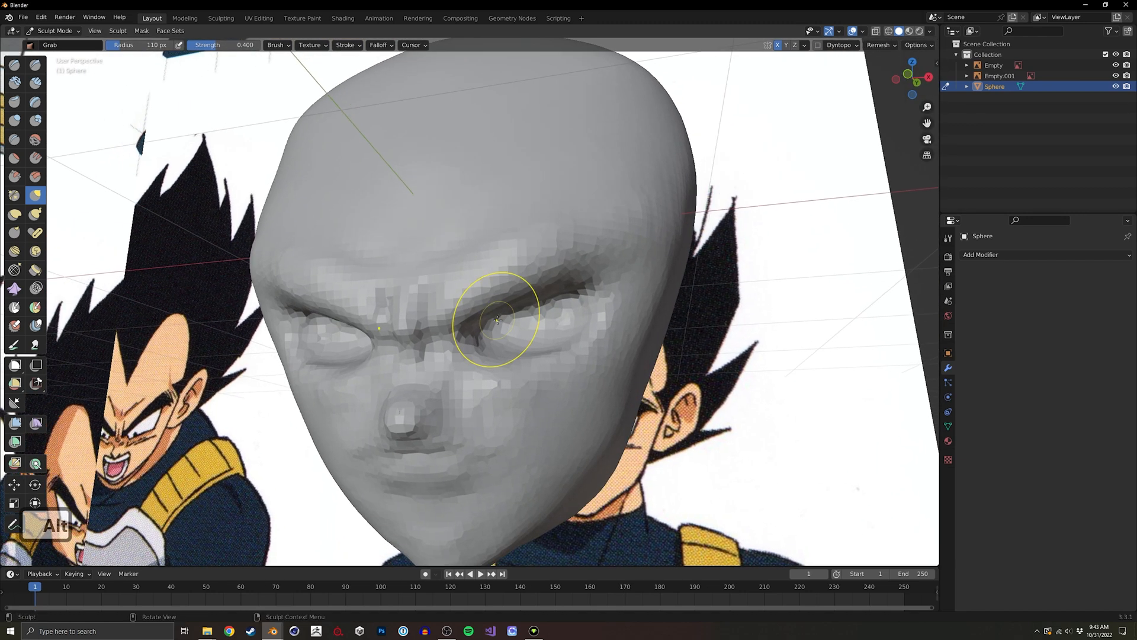
left_click(37, 67)
key("f")
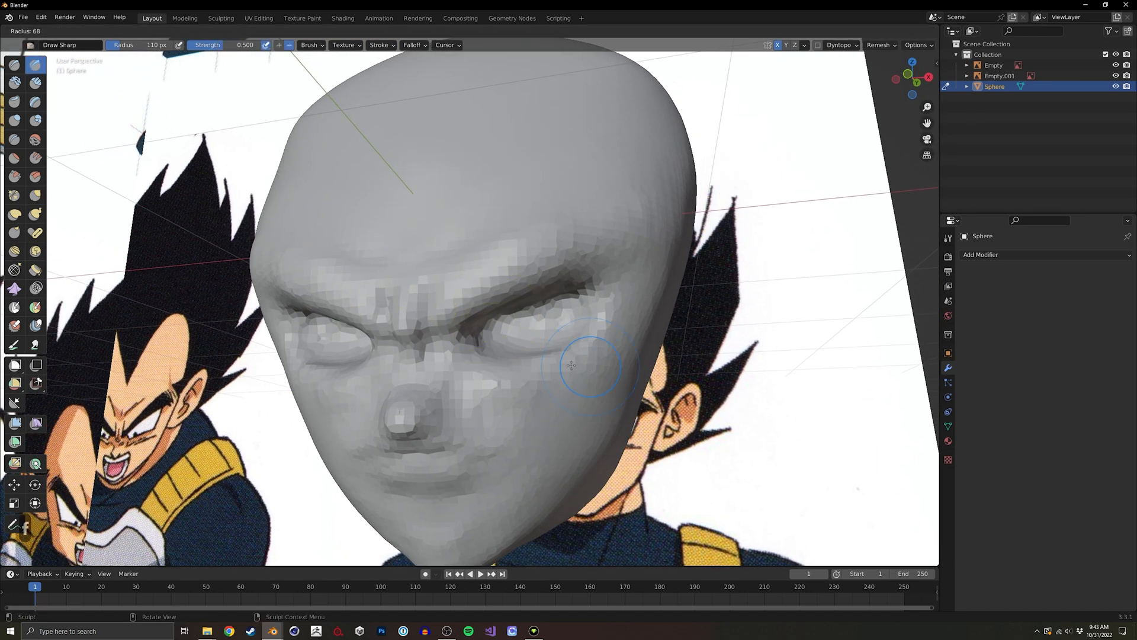
left_click(592, 372)
mouse_move(593, 371)
middle_mouse_down("ctrl")
mouse_move(605, 318)
mouse_move(539, 316)
mouse_move(554, 299)
mouse_move(563, 357)
mouse_move(333, 400)
mouse_move(439, 420)
middle_mouse_up("ctrl")
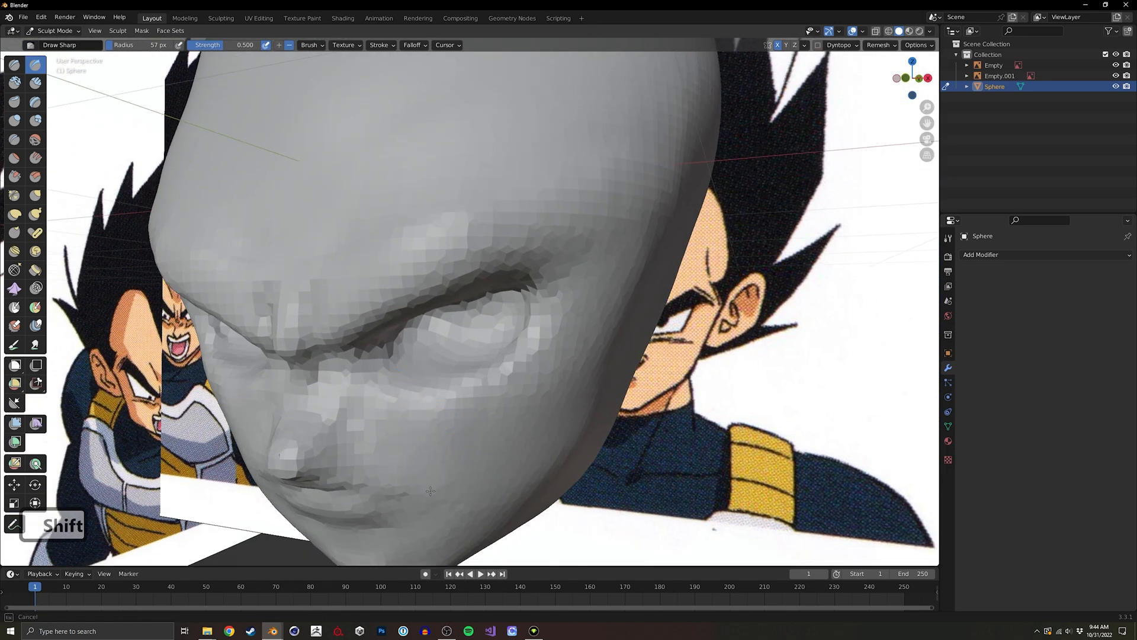
Deepen the eye corners and lower eyelid edge with the Draw Sharp brush at a 91 px radius.
middle_click_drag(452, 399, 485, 405, "ctrl")
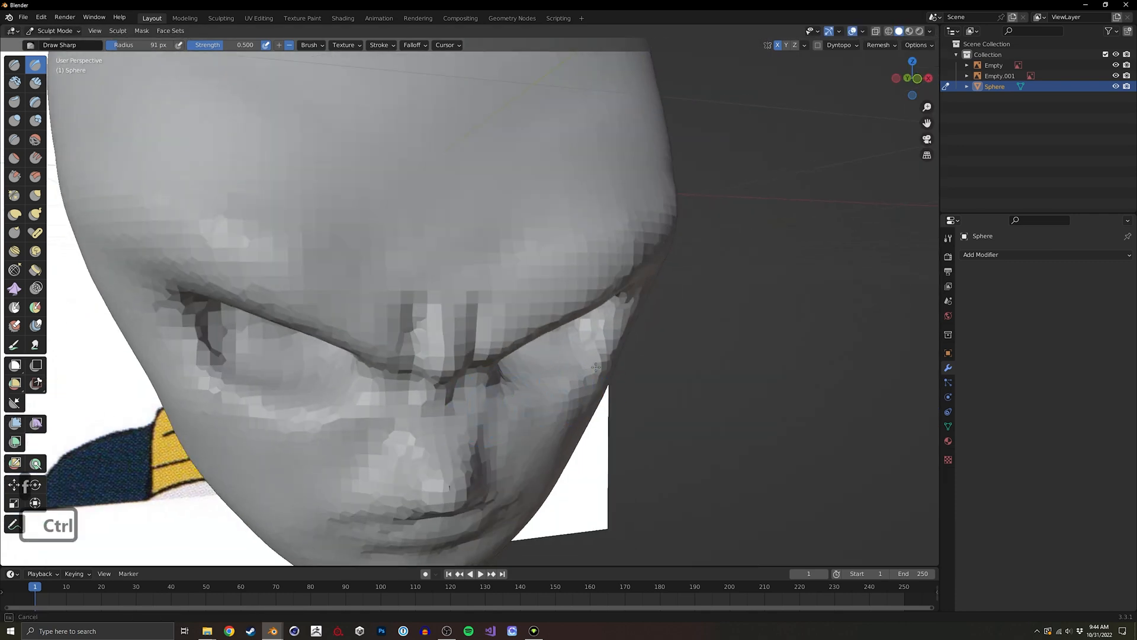
mouse_move(595, 368)
left_mouse_down("ctrl")
mouse_move(539, 388)
mouse_move(591, 385)
left_mouse_up("ctrl")
middle_click_drag(491, 357, 485, 370)
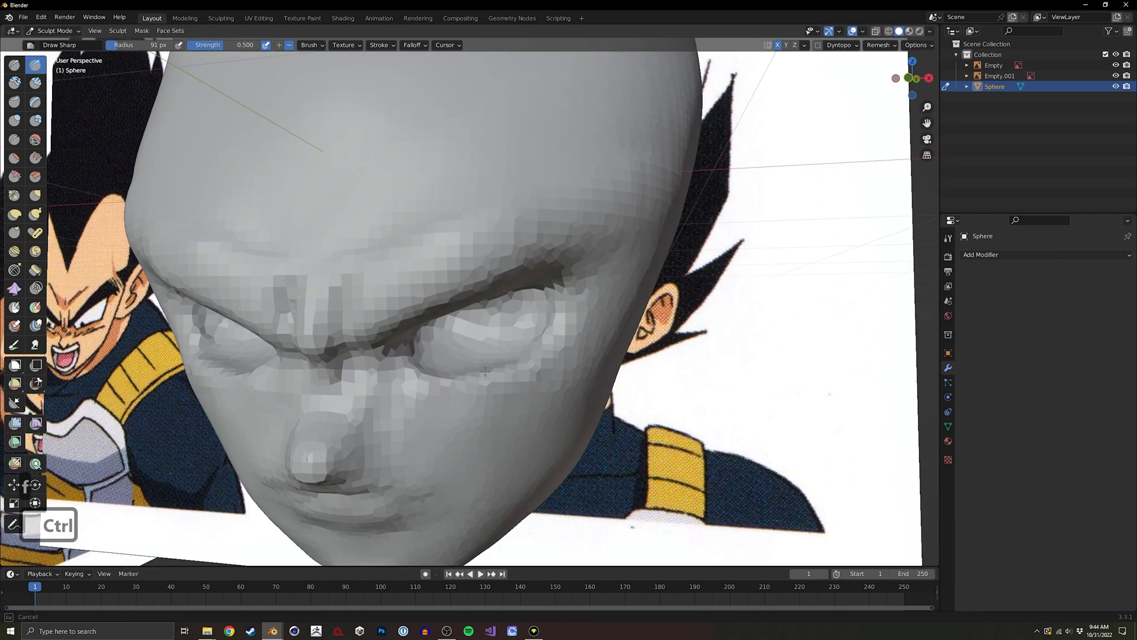
middle_click_drag(538, 322, 492, 343)
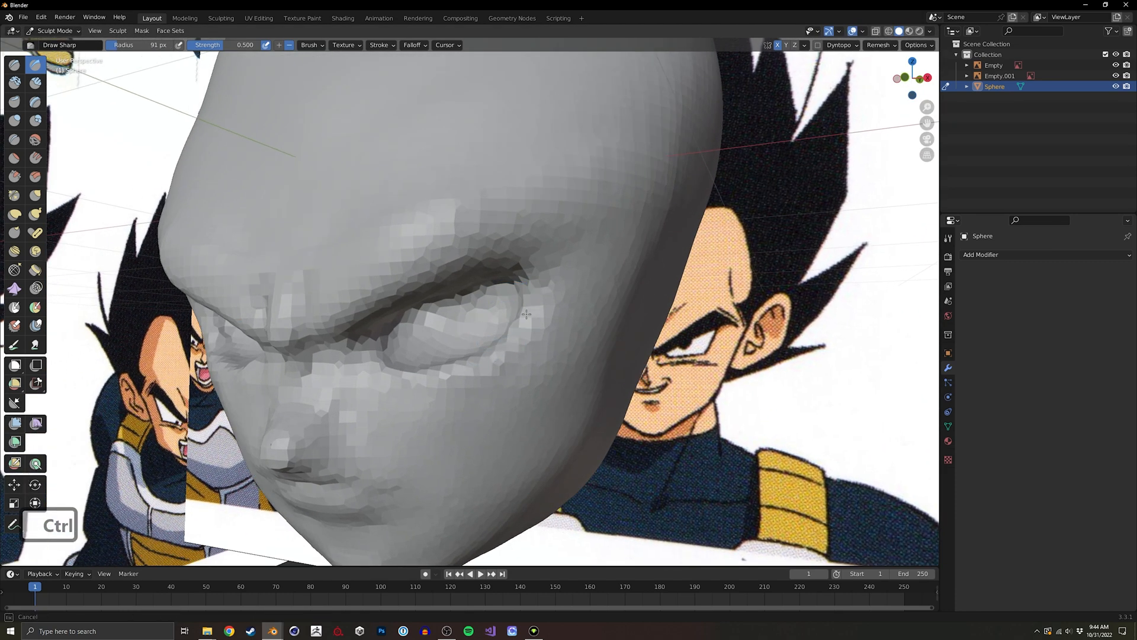
mouse_move(512, 275)
middle_mouse_down()
mouse_move(499, 220)
mouse_move(413, 304)
mouse_move(451, 306)
mouse_move(399, 335)
mouse_move(448, 382)
mouse_move(409, 344)
mouse_move(474, 337)
middle_mouse_up()
Remesh the head and adjust the eye outline toward the front reference with the Grab brush at 145 px and 77 px.
key("ctrl+r")
key("g")
key("alt+z")
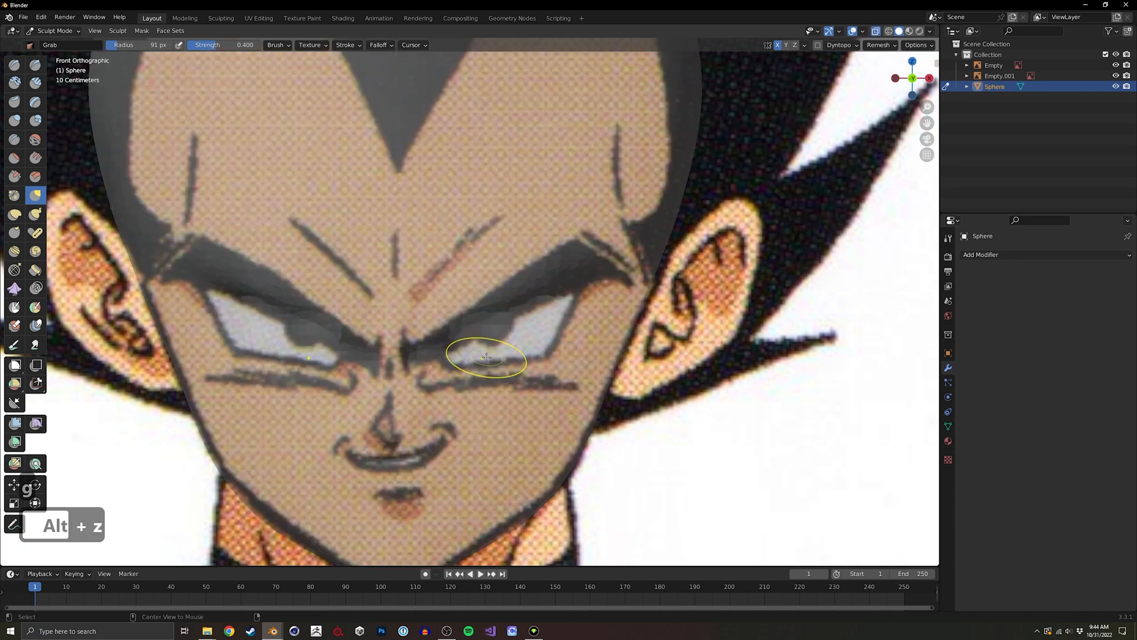
key("alt+z")
key("f")
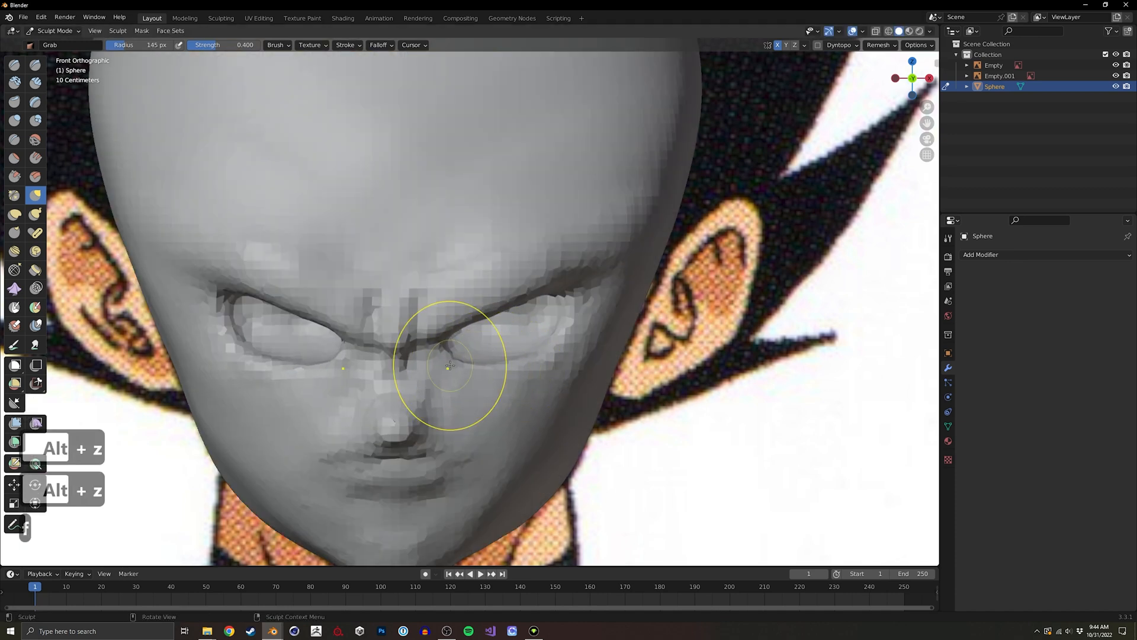
left_click(533, 338)
Pull the outer eye corners into the reference's angular shape with the Grab brush at 128, 47, 102 and 117 px.
key("alt+z")
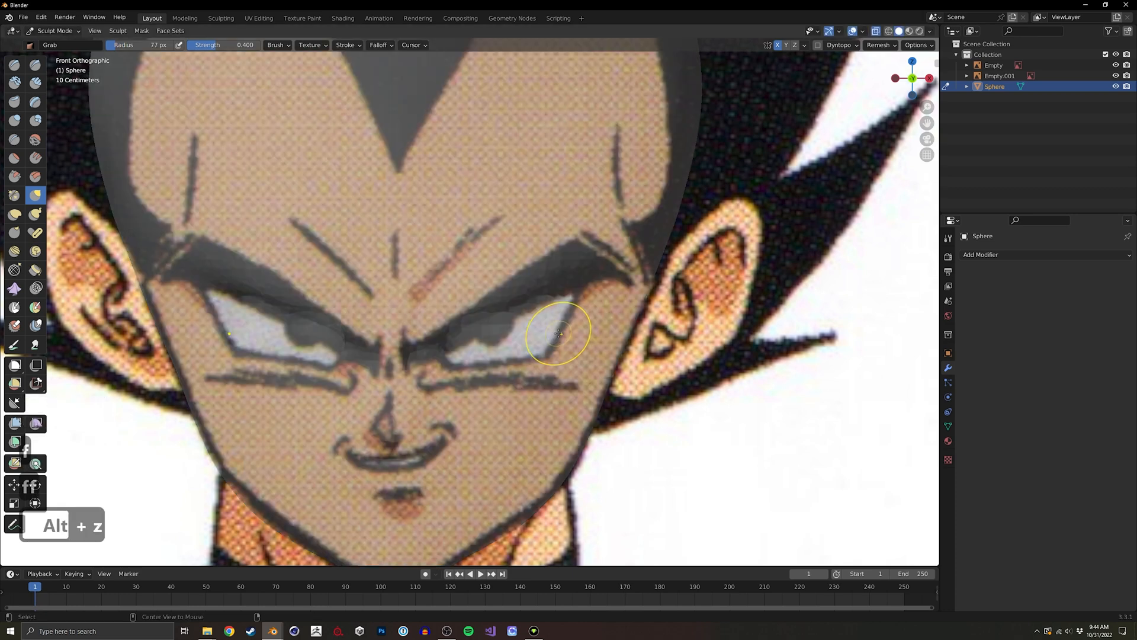
key("alt+z")
key("f")
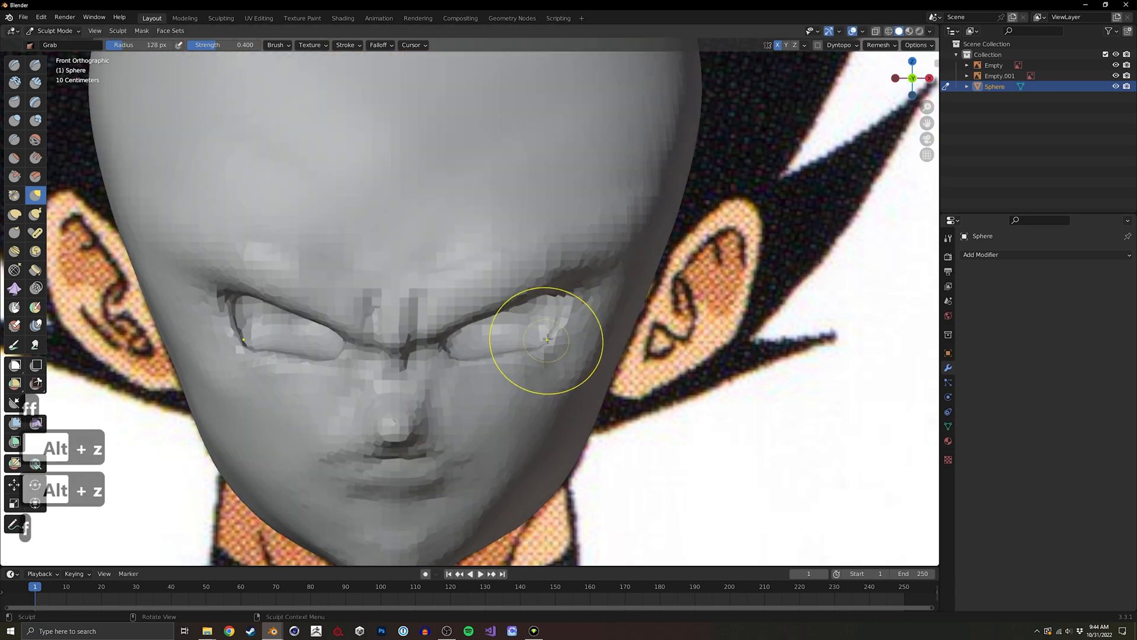
key("f")
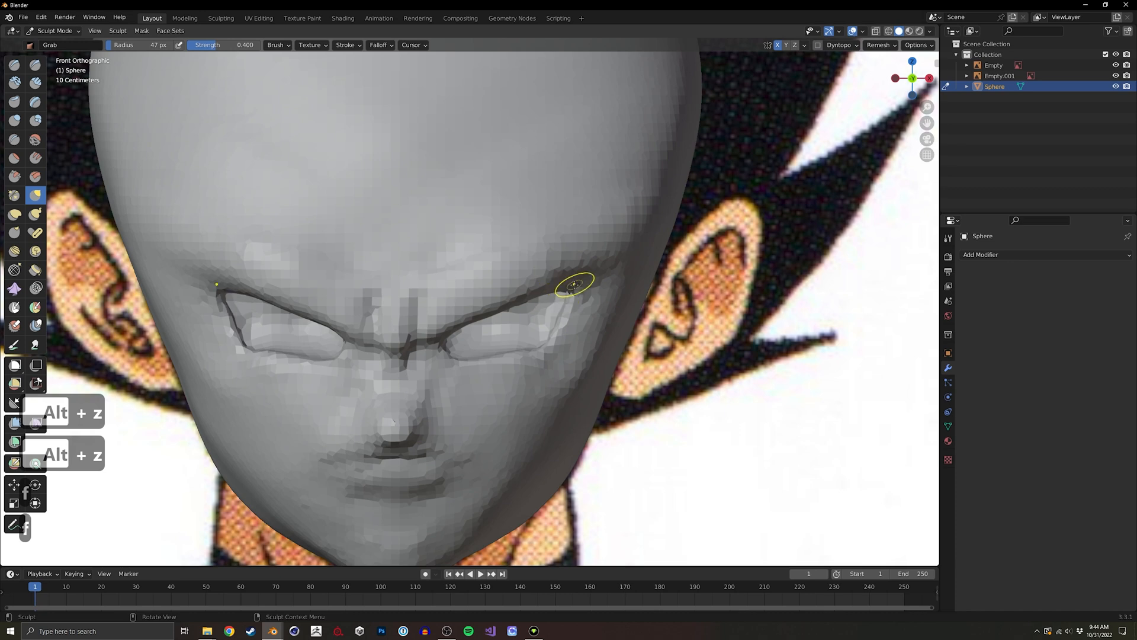
key("f")
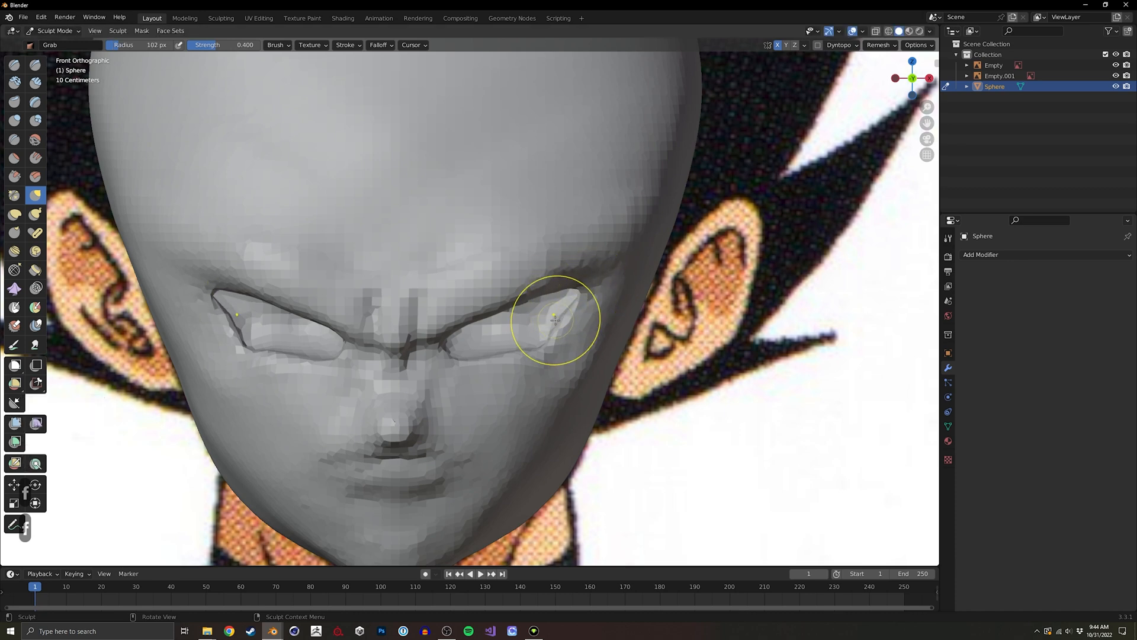
key("f")
Refine the lower eye outline against the front reference with the Grab brush at 117 px and 37 px, and remesh the head.
key("alt+z")
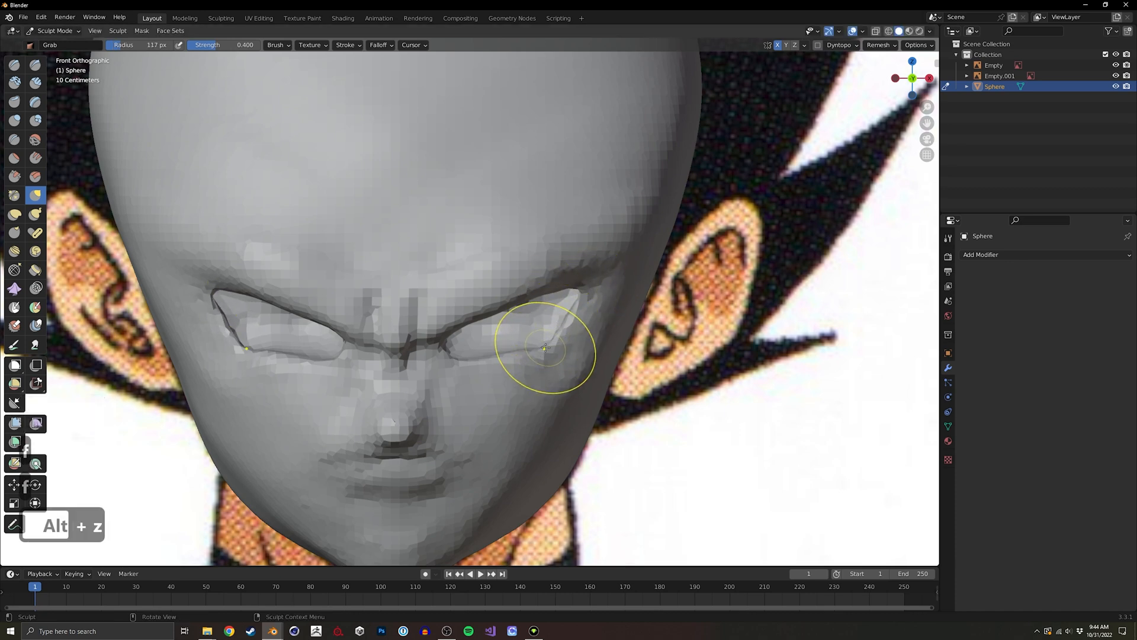
key("alt+z")
key("alt+z")
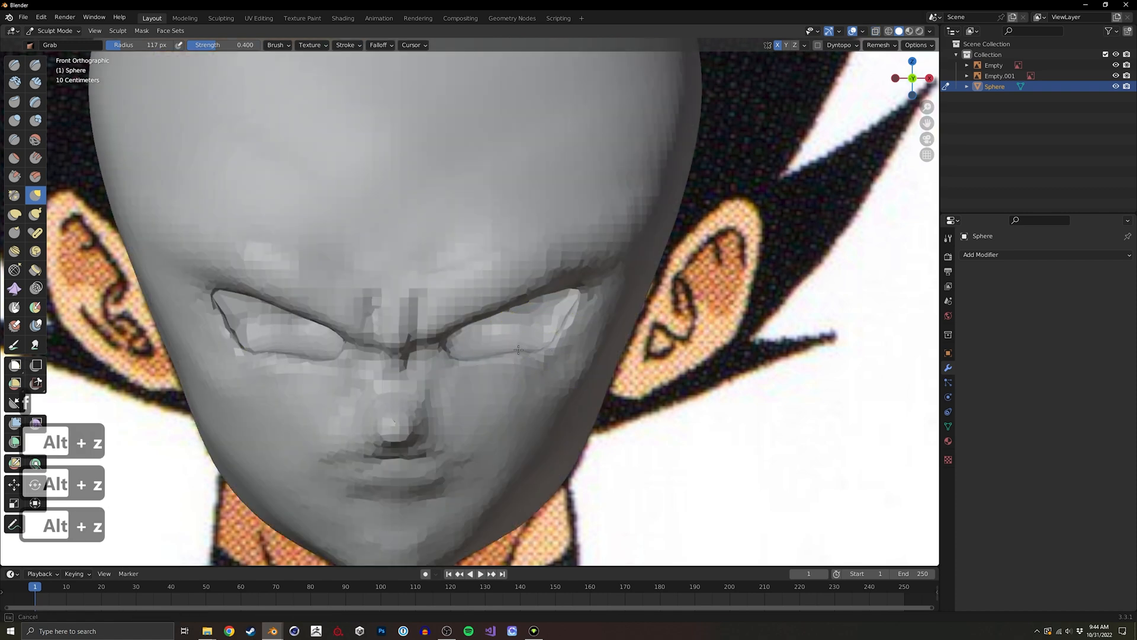
key("alt+z")
key("alt+z")
key("f")
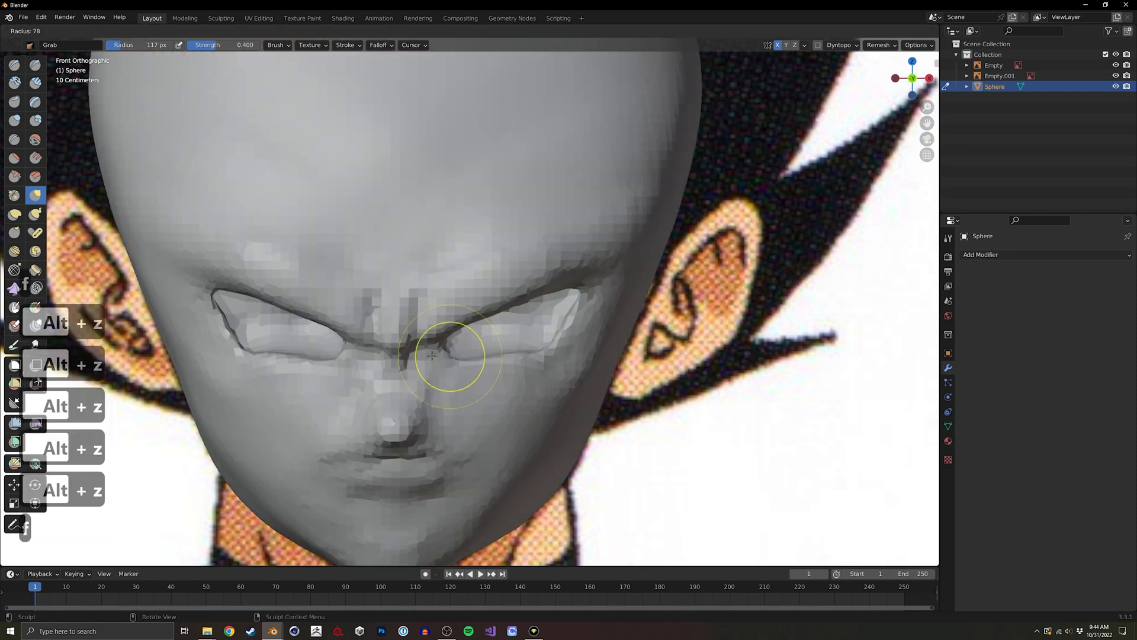
left_click(464, 353)
key("ctrl+r")
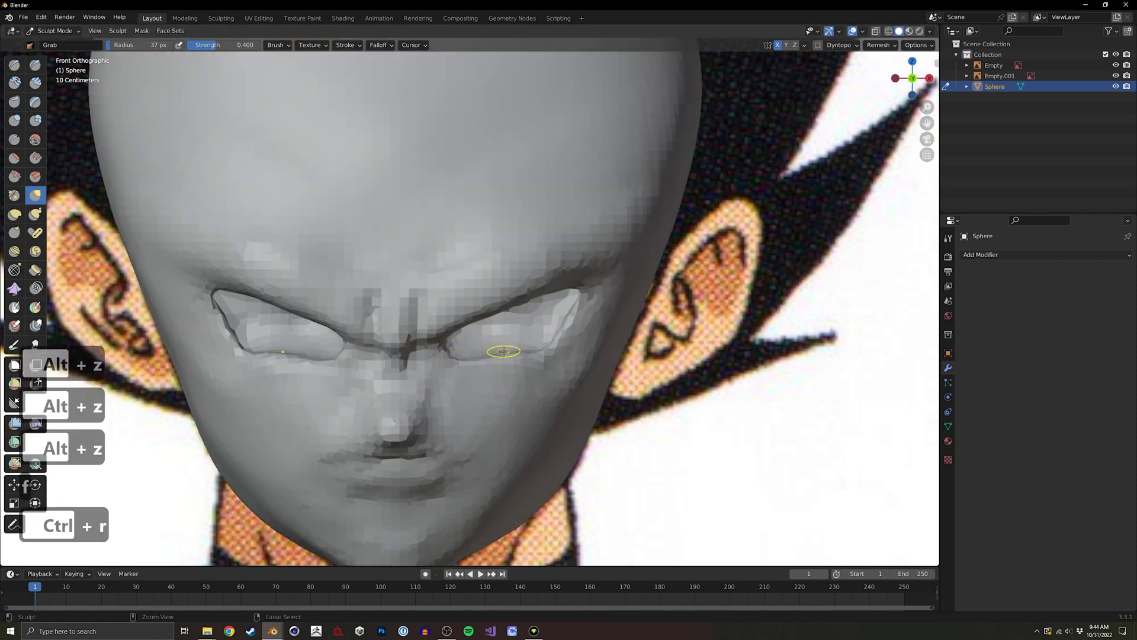
Sharpen the nose bridge and sides with the Draw Sharp brush at a 71 px radius and smooth the area beneath the nose.
middle_click_drag(508, 332, 484, 314)
middle_click_drag(484, 314, 456, 356, "ctrl")
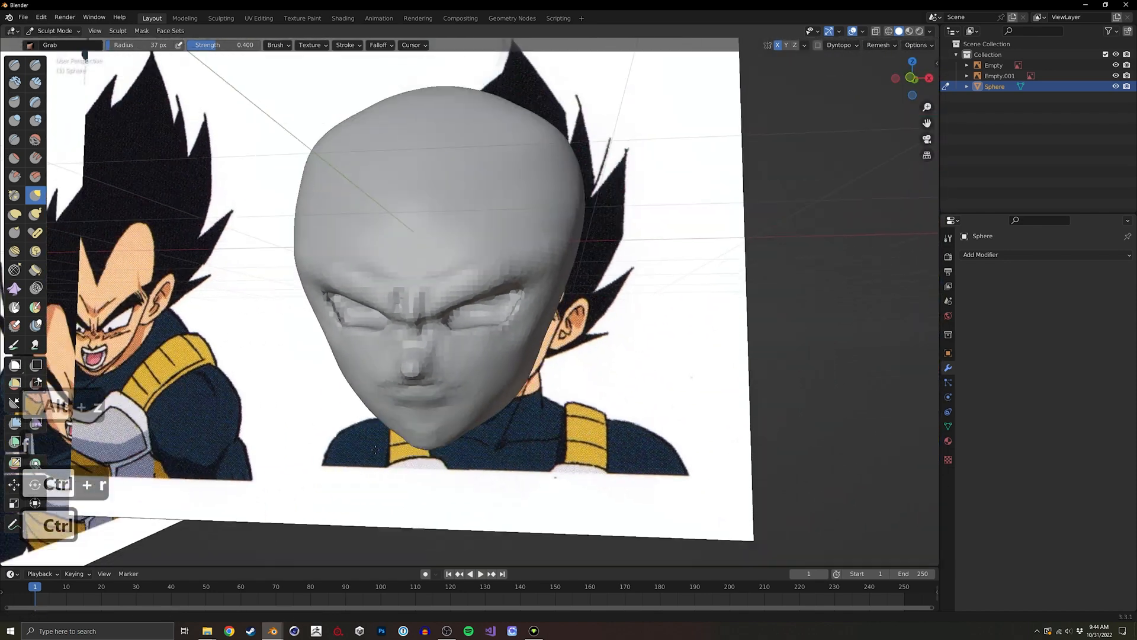
middle_click_drag(427, 320, 474, 323)
mouse_move(474, 323)
middle_mouse_down()
mouse_move(457, 297)
mouse_move(551, 290)
mouse_move(462, 332)
middle_mouse_up()
key("alt+z")
middle_click_drag(460, 385, 463, 348, "ctrl")
key("alt+z")
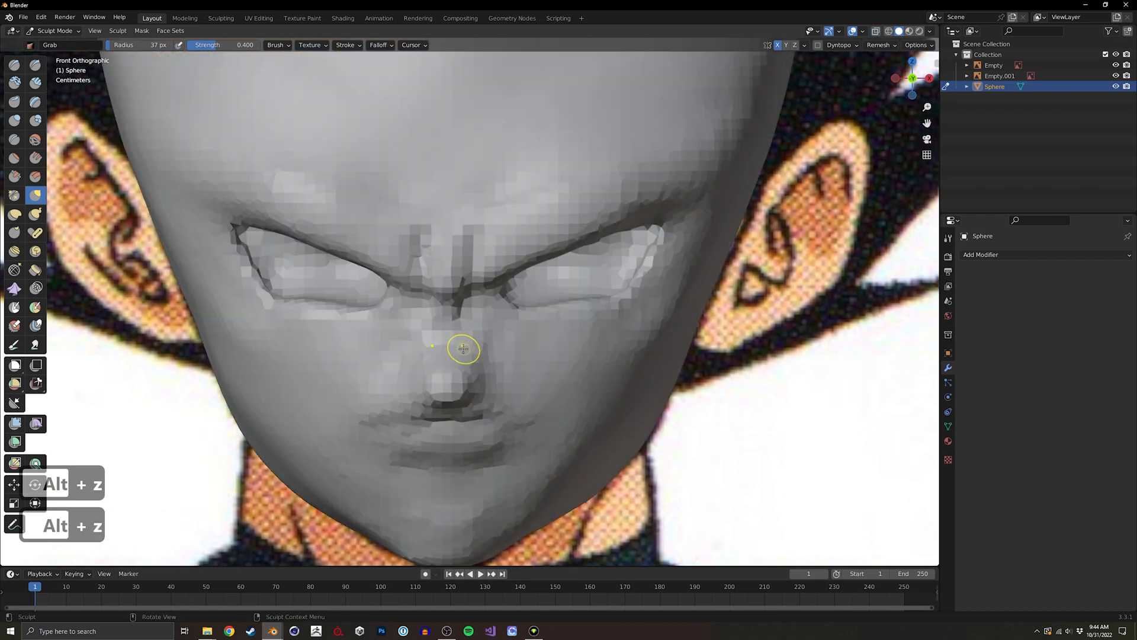
key("f")
left_click(36, 64)
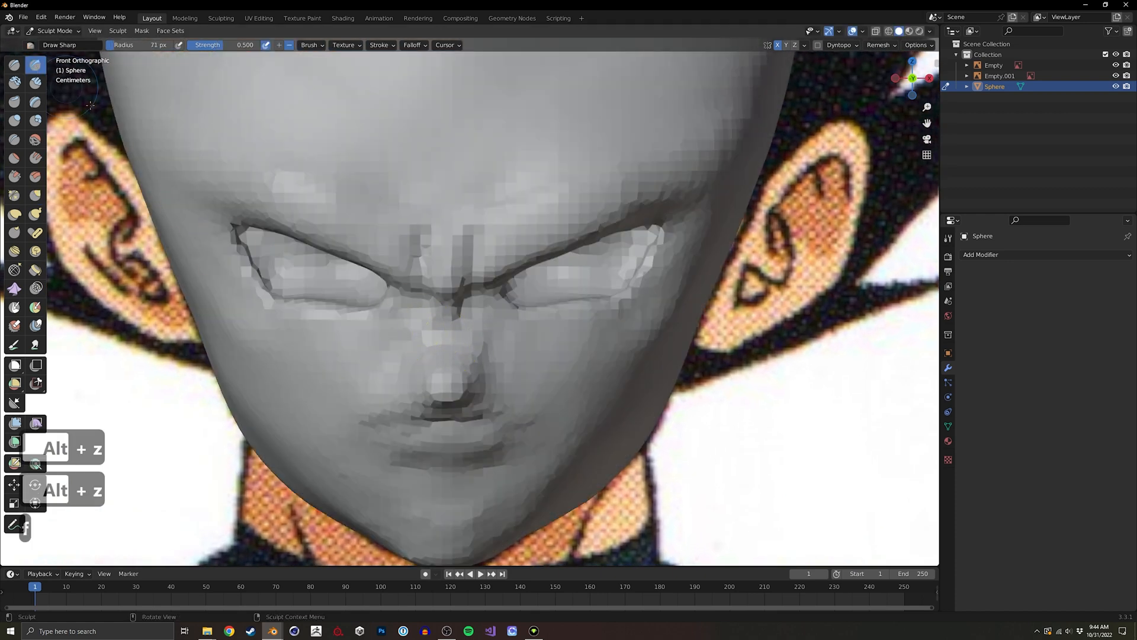
left_click_drag(455, 349, 439, 363, "ctrl")
mouse_move(439, 363)
middle_mouse_down()
mouse_move(503, 347)
mouse_move(449, 290)
mouse_move(410, 296)
middle_mouse_up()
left_click_drag(410, 296, 405, 307, "shift")
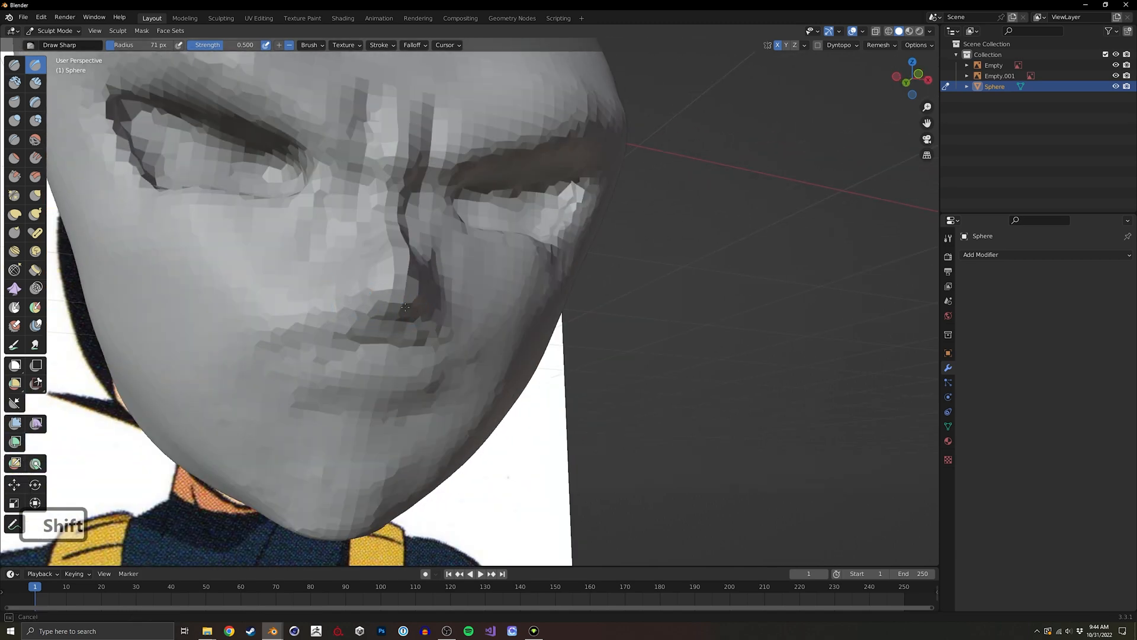
Refine the nose tip's profile from the side with the Grab brush at 71 px, smoothing its underside.
middle_click_drag(372, 308, 425, 324)
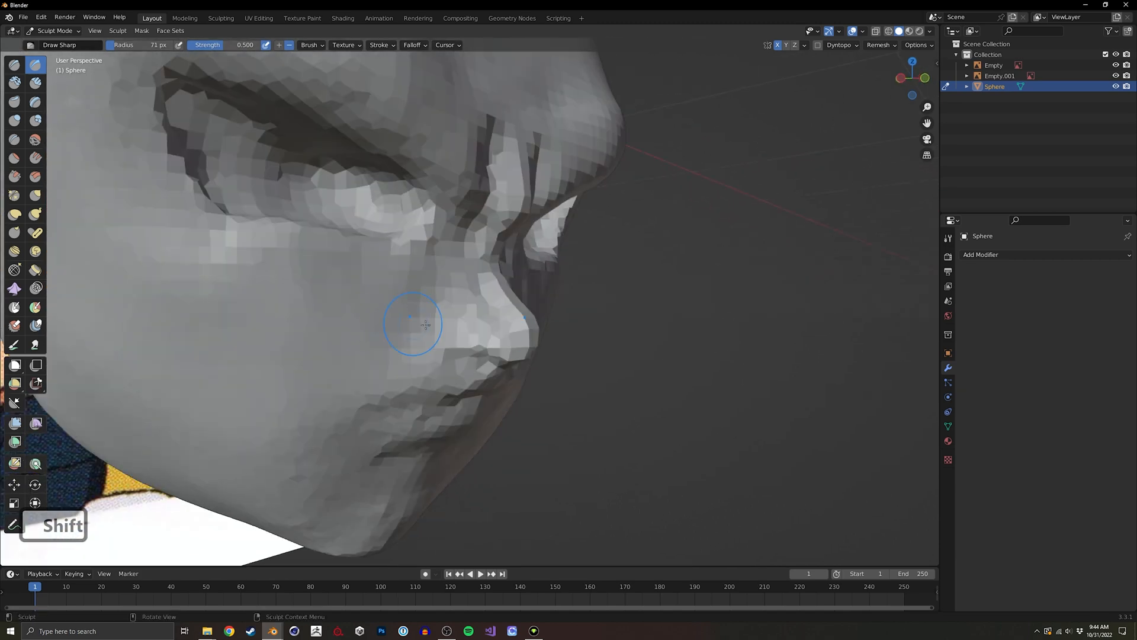
middle_click_drag(471, 358, 471, 320)
middle_click_drag(530, 272, 635, 325)
key("g")
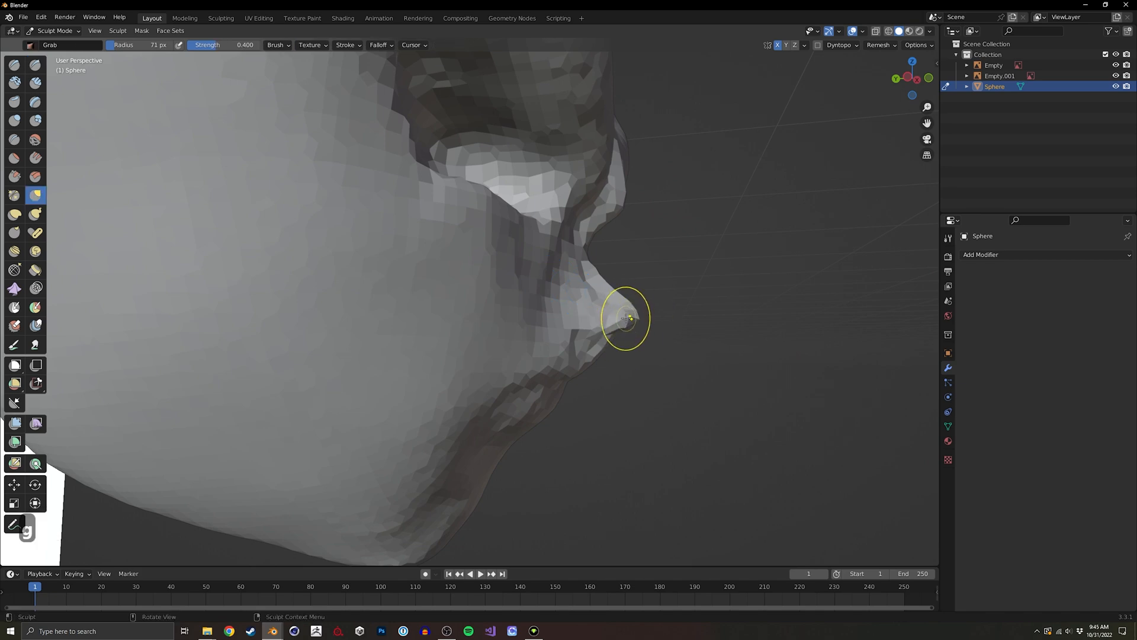
left_click_drag(626, 319, 612, 337, "shift")
mouse_move(637, 306)
middle_mouse_down()
mouse_move(578, 330)
mouse_move(404, 331)
mouse_move(569, 344)
mouse_move(434, 308)
mouse_move(455, 394)
mouse_move(468, 382)
middle_mouse_up()
key("ctrl+z")
Define the line between the lips with the Draw Sharp brush at a 71 px radius.
left_click(33, 65)
left_click_drag(479, 377, 435, 375, "shift")
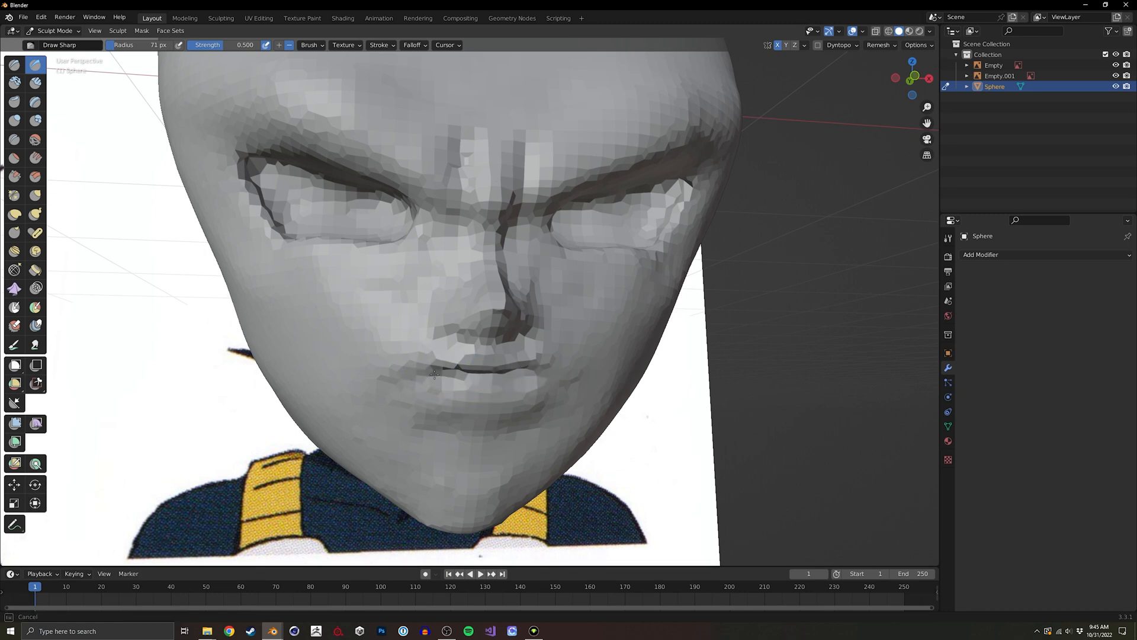
middle_click_drag(427, 370, 531, 337)
Compare the brow line, eye corners and nose bridge with the front reference, with the Grab brush set to 227 px.
key("alt+z")
key("alt+z")
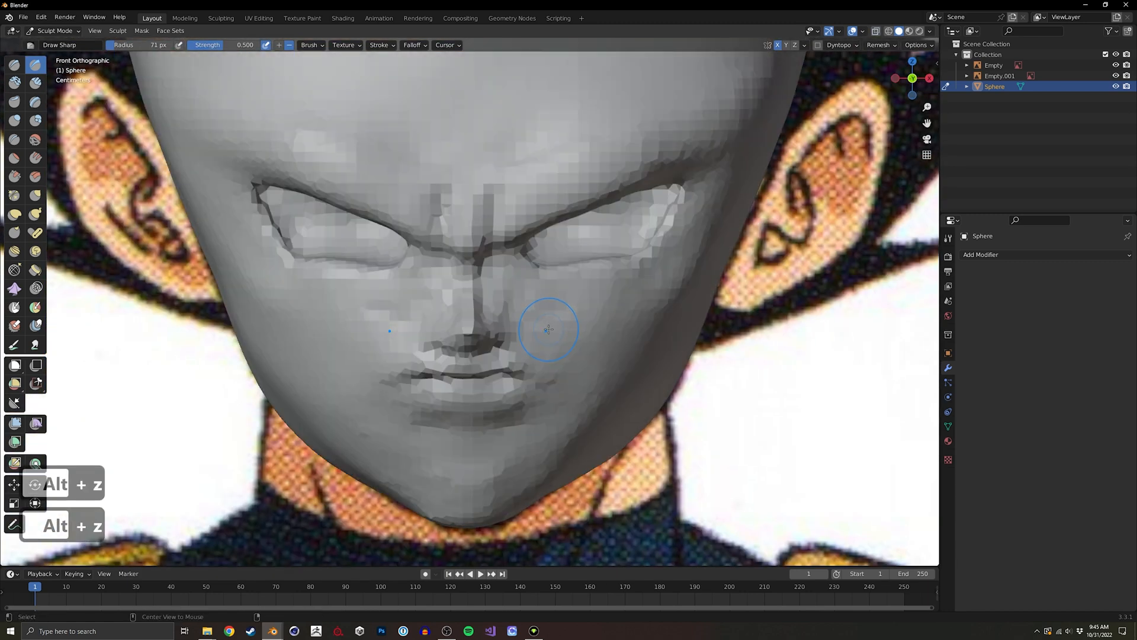
key("alt+z")
key("alt+z")
key("alt+z")
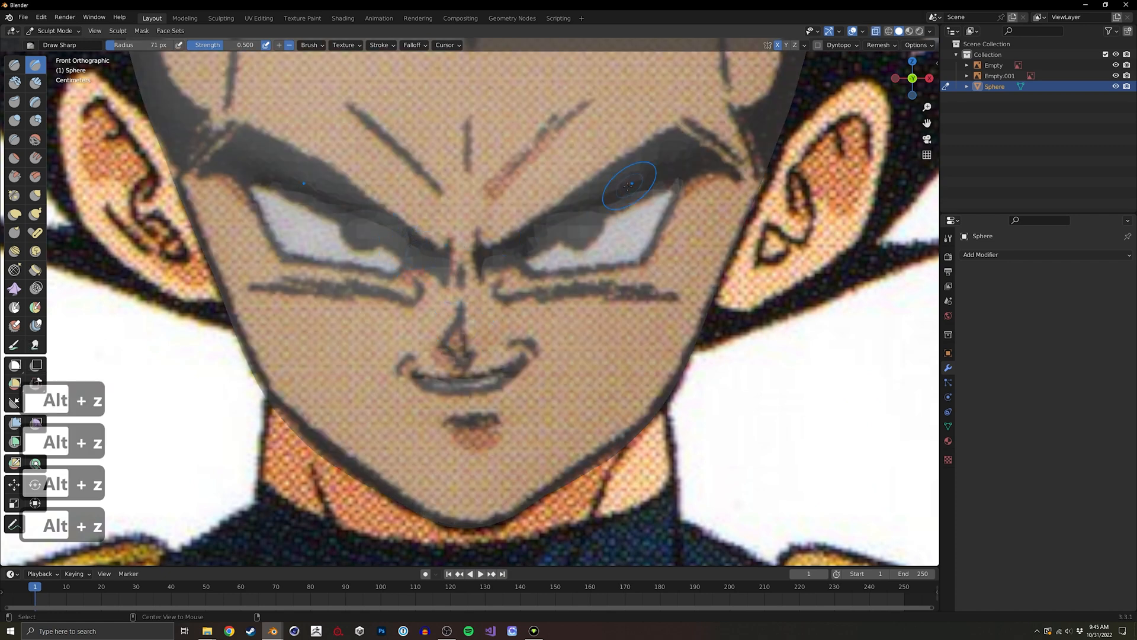
key("alt+z")
key("g")
key("f")
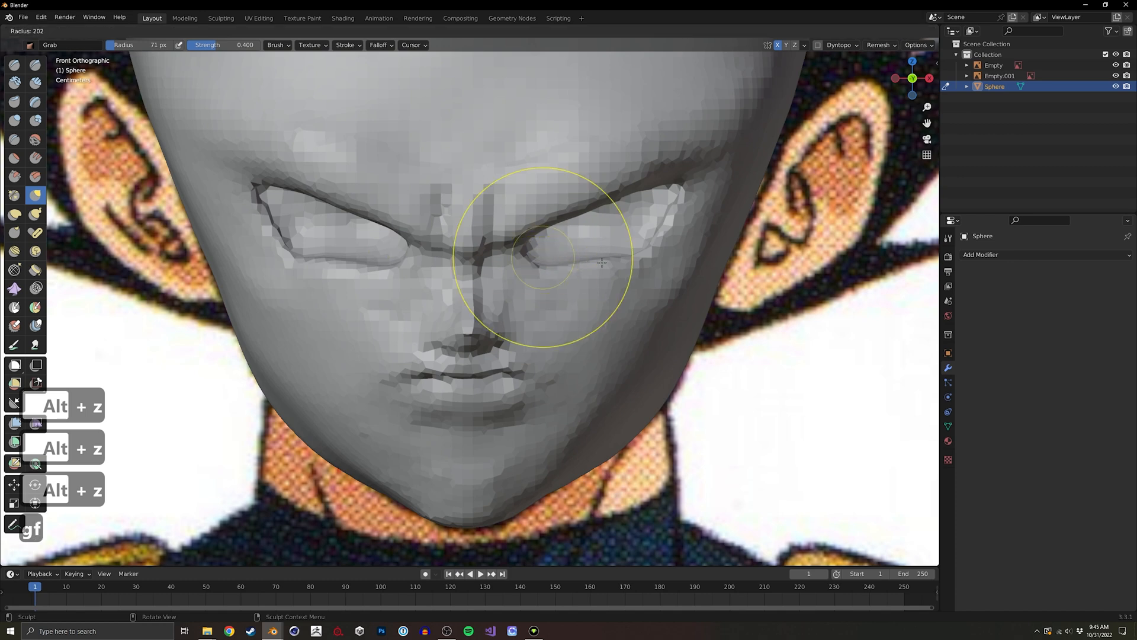
key("alt+z")
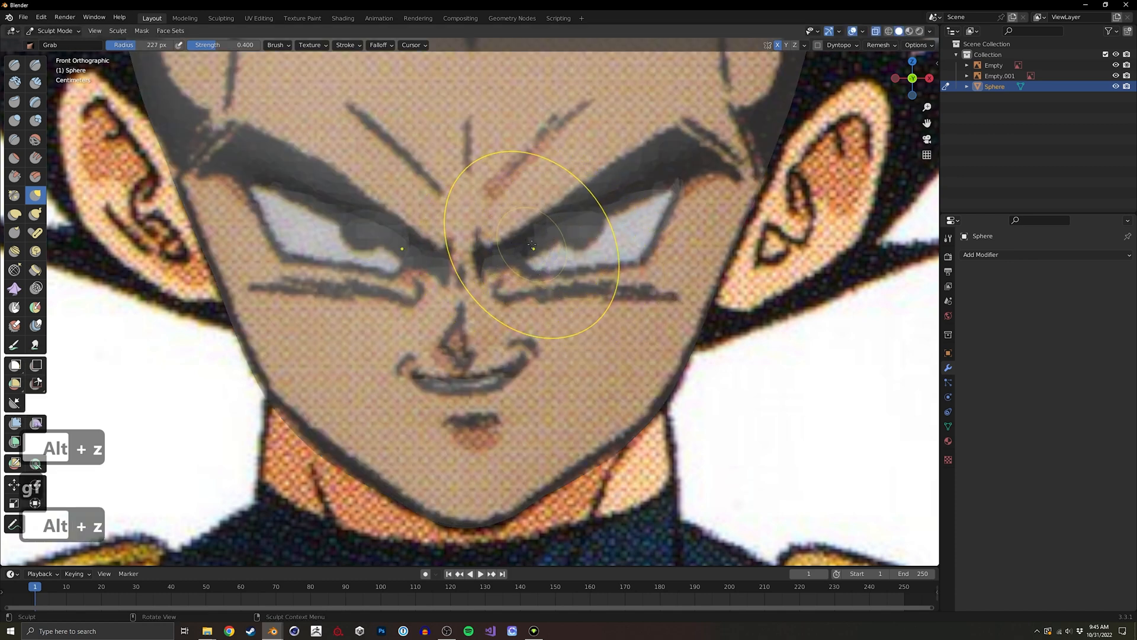
key("alt")
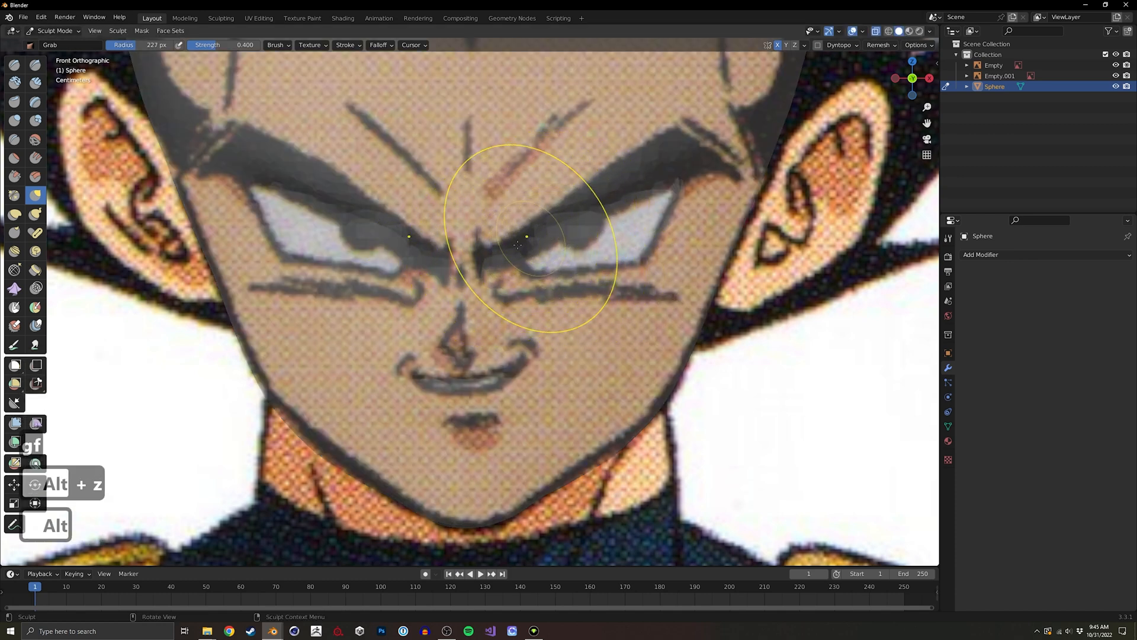
key("alt+z")
key("alt+z")
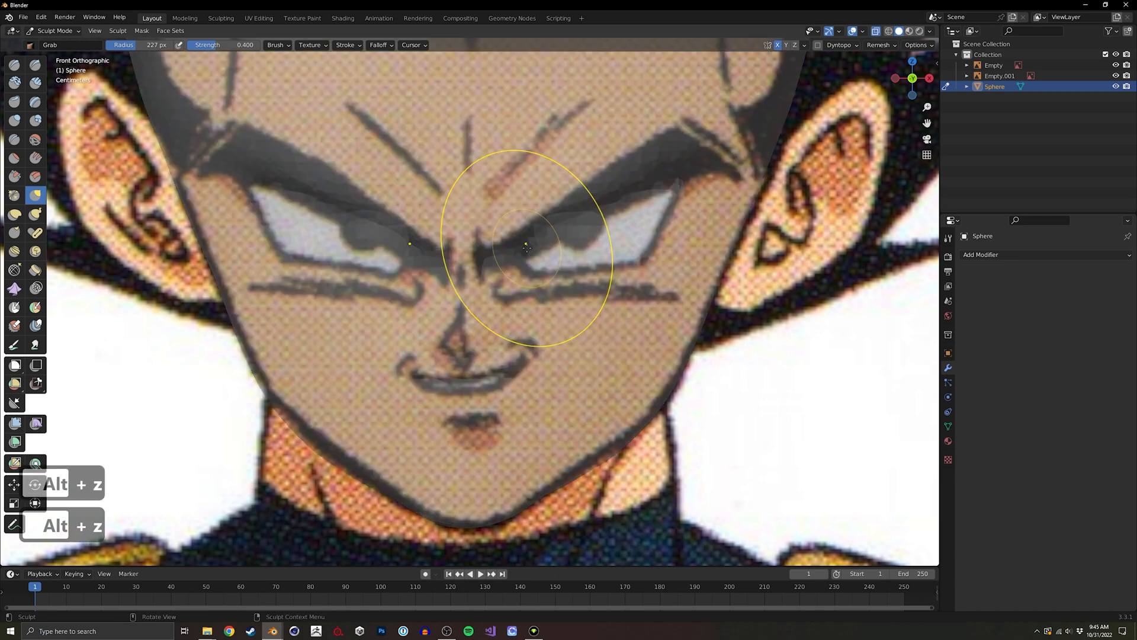
key("alt+z")
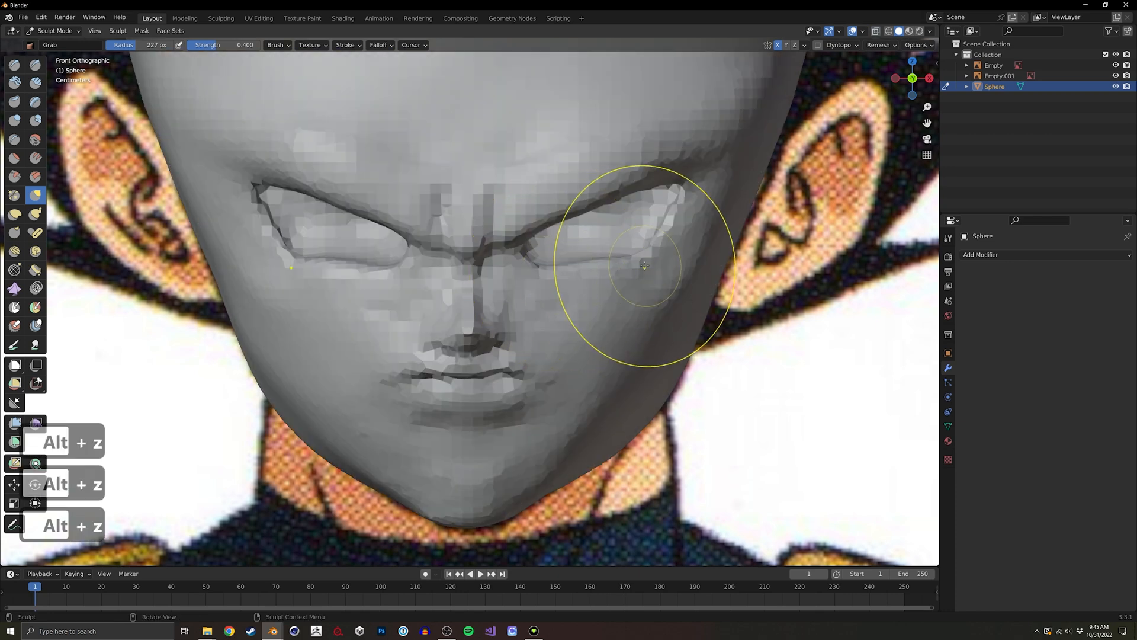
key("alt+z")
key("alt+z")
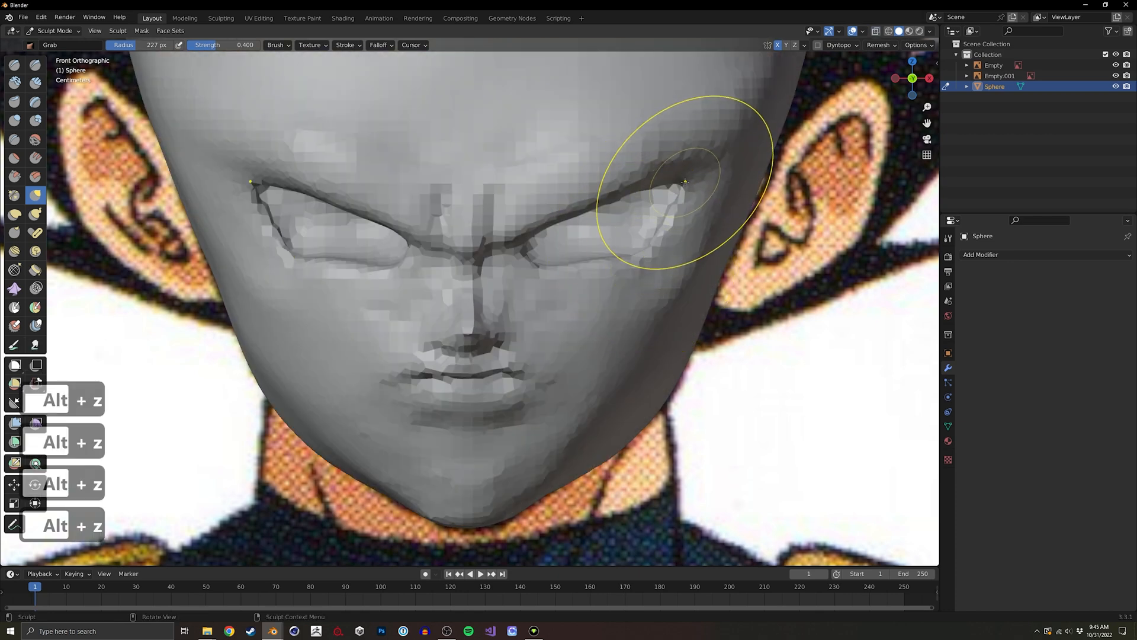
key("alt+z")
key("alt+z")
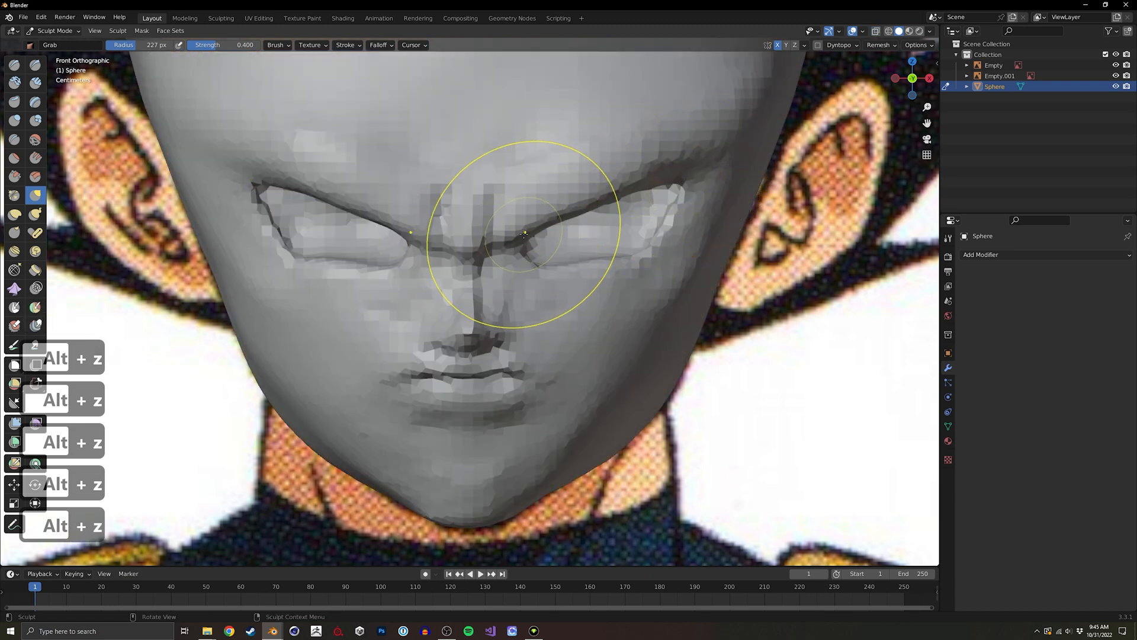
key("alt+z")
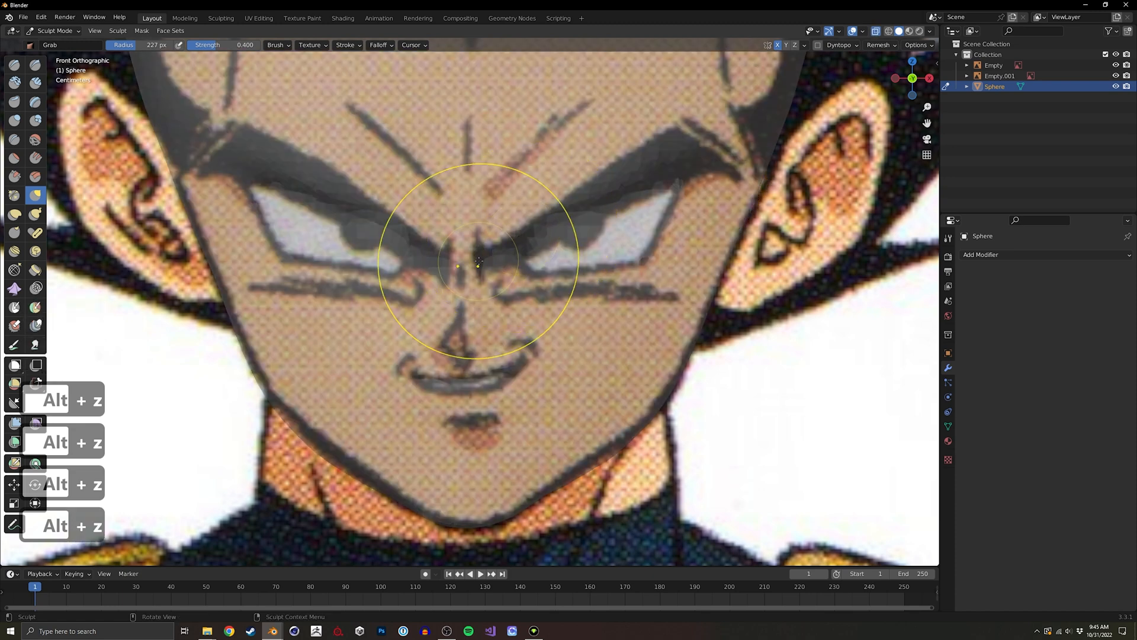
key("alt+z")
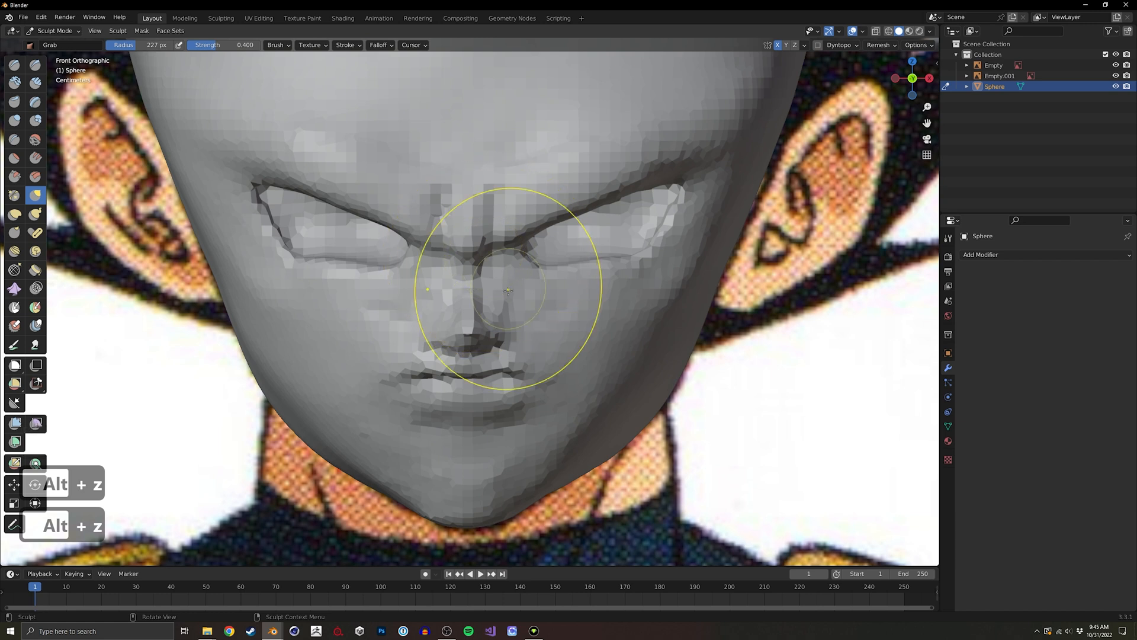
Try to pull the inner brows down toward the nose with the Grab brush at 227 px and 454 px.
left_click_drag(527, 203, 486, 325)
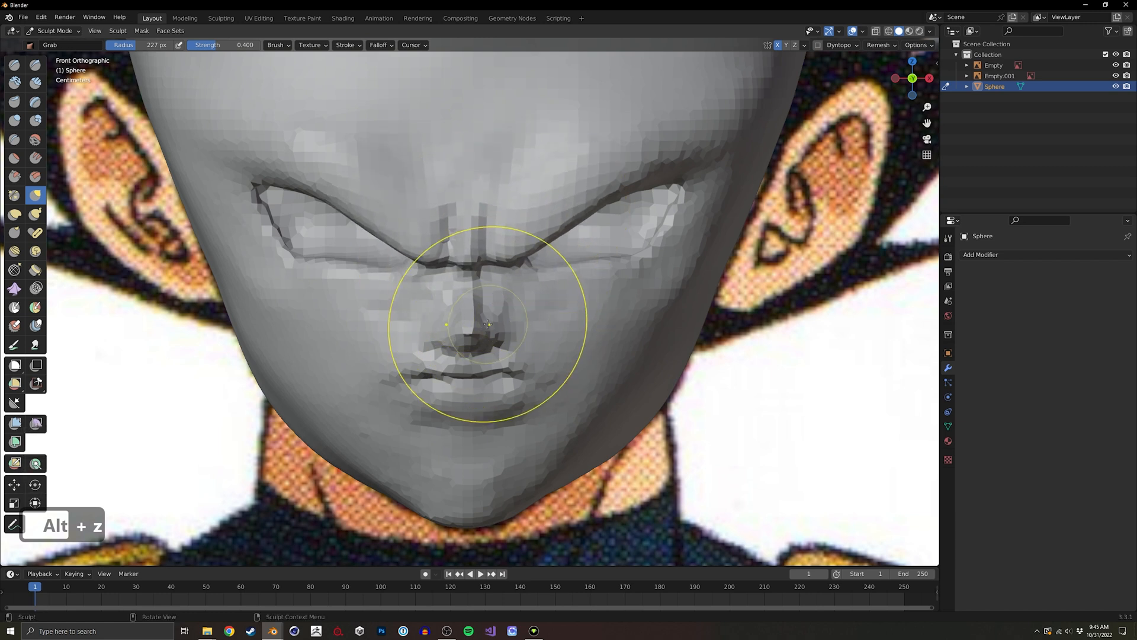
key("ctrl+z")
key("f")
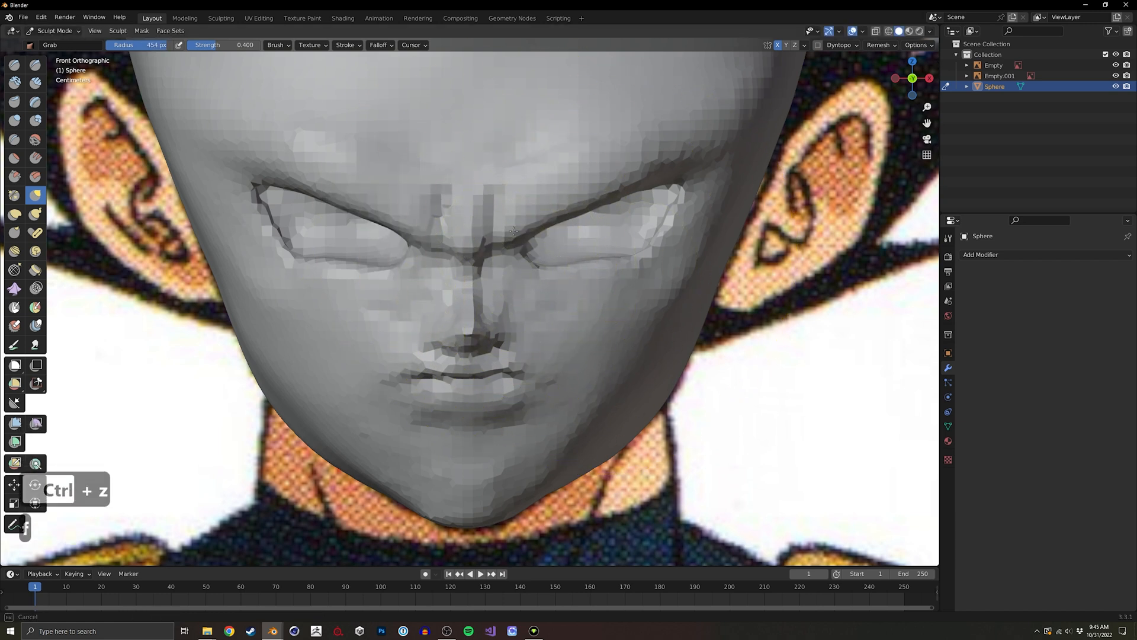
left_click_drag(513, 231, 512, 274)
key("ctrl+z")
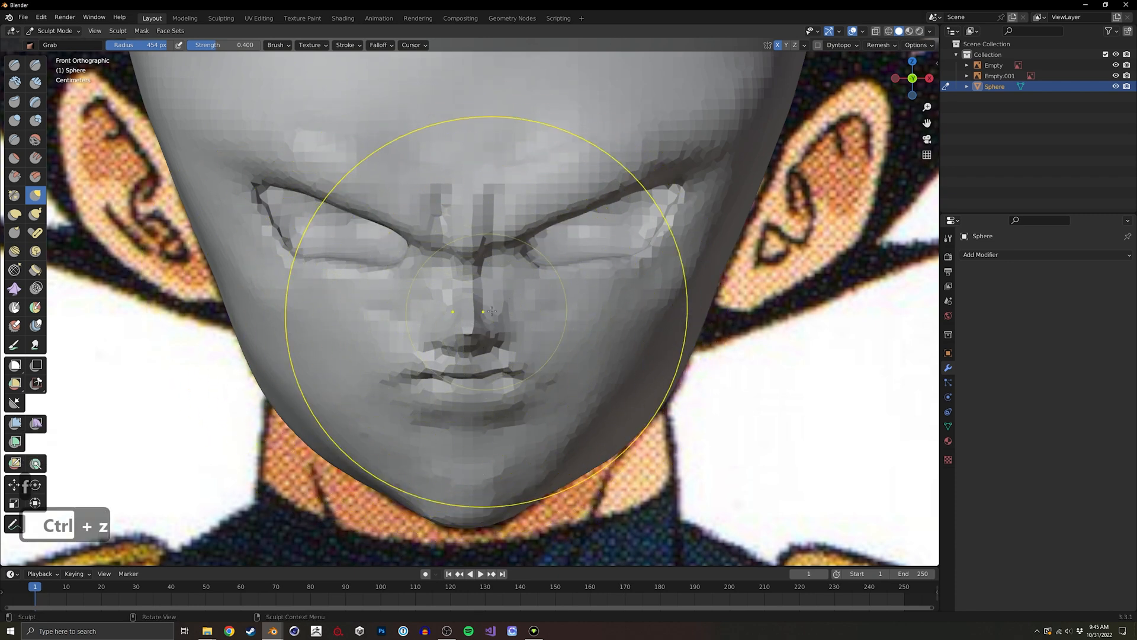
Set the Grab brush radius to 267 px and lasso-mask the lower face from just below the eyes.
key("f")
left_click(409, 310)
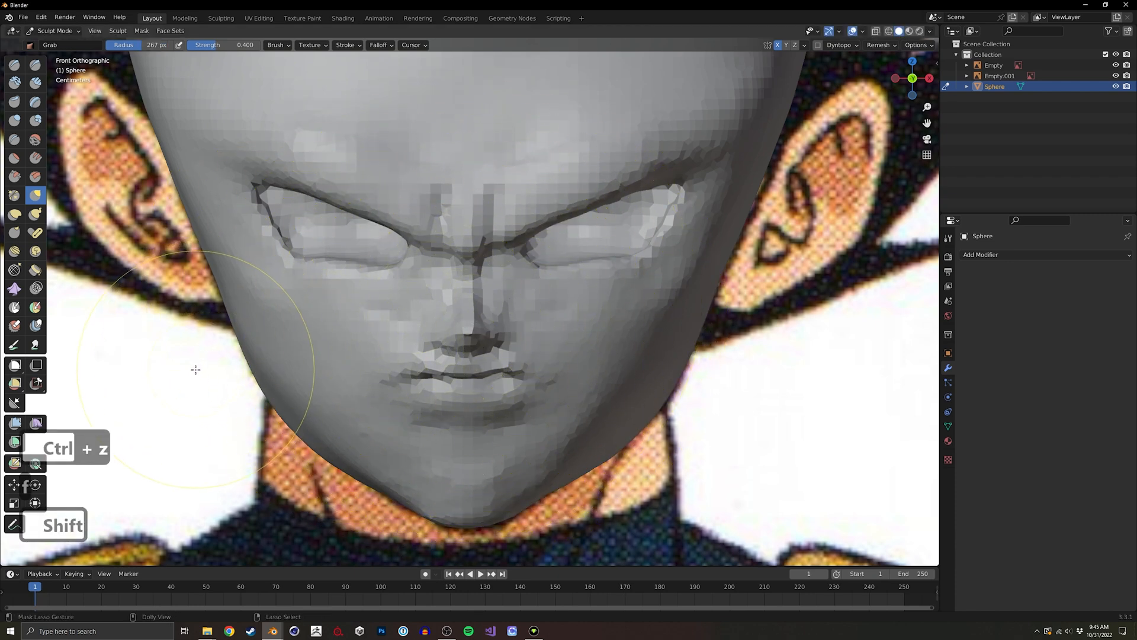
mouse_move(218, 367)
left_mouse_down("ctrl+shift")
mouse_move(243, 349)
mouse_move(584, 292)
mouse_move(741, 491)
mouse_move(255, 548)
mouse_move(204, 338)
left_mouse_up("ctrl+shift")
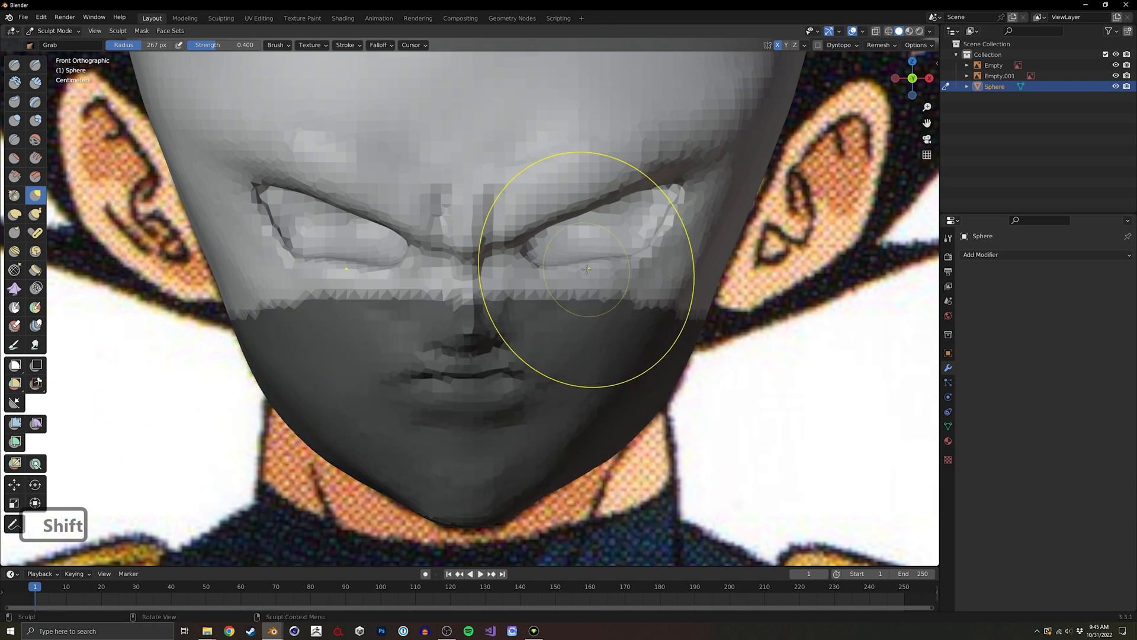
Try to pull the eye area and nose bridge downward against the masked lower face with the Grab brush.
mouse_move(588, 347)
left_mouse_down()
mouse_move(586, 284)
mouse_move(583, 320)
left_mouse_up()
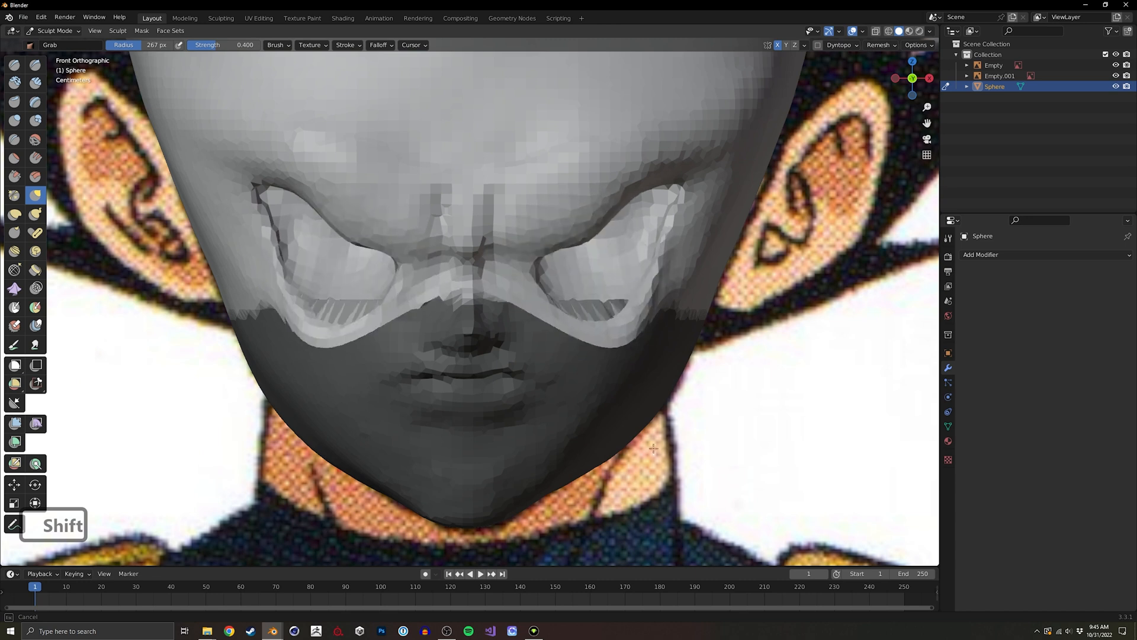
key("ctrl+z")
mouse_move(491, 308)
left_mouse_down()
mouse_move(478, 350)
mouse_move(490, 406)
mouse_move(516, 402)
left_mouse_up()
key("ctrl+z")
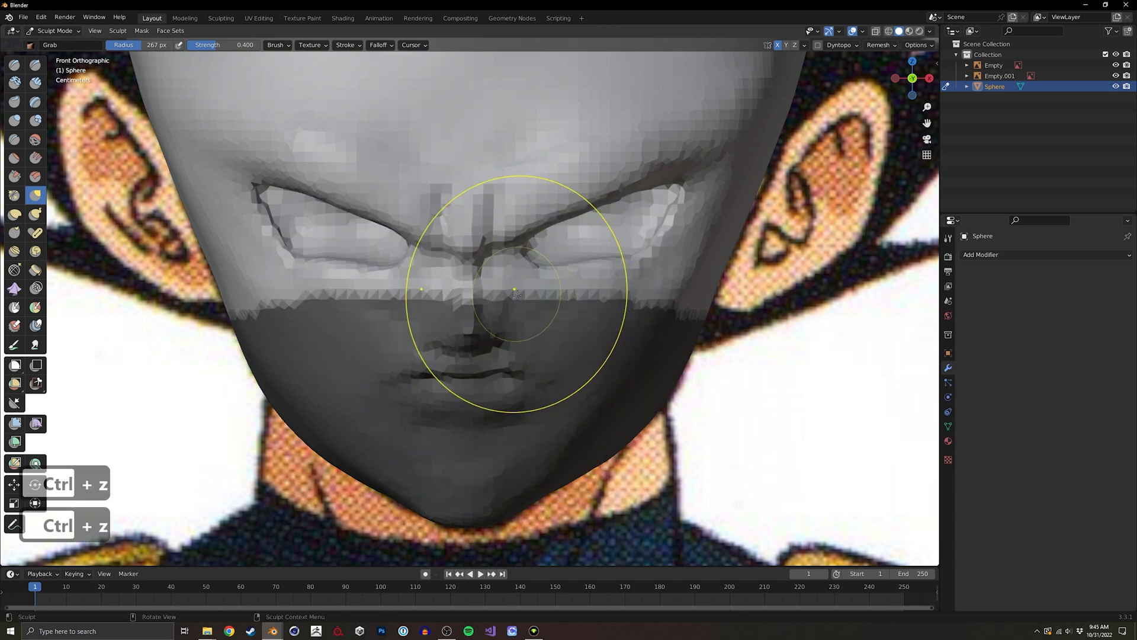
Lower the inner brows toward the nose bridge to match the front reference with the Grab brush at 267 px.
key("alt+z")
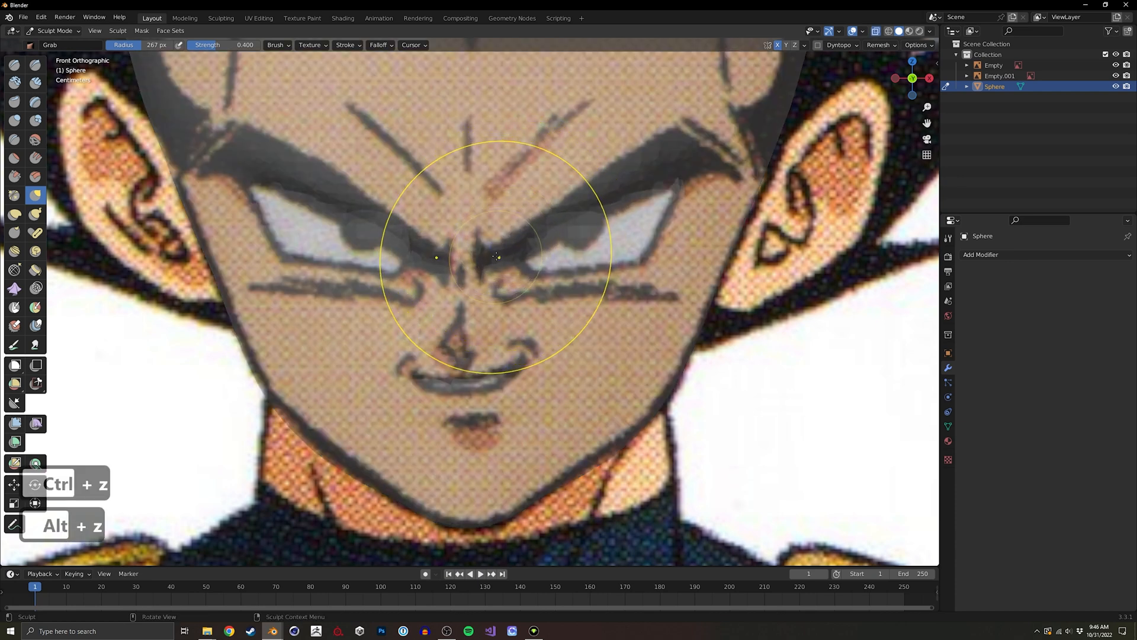
key("alt")
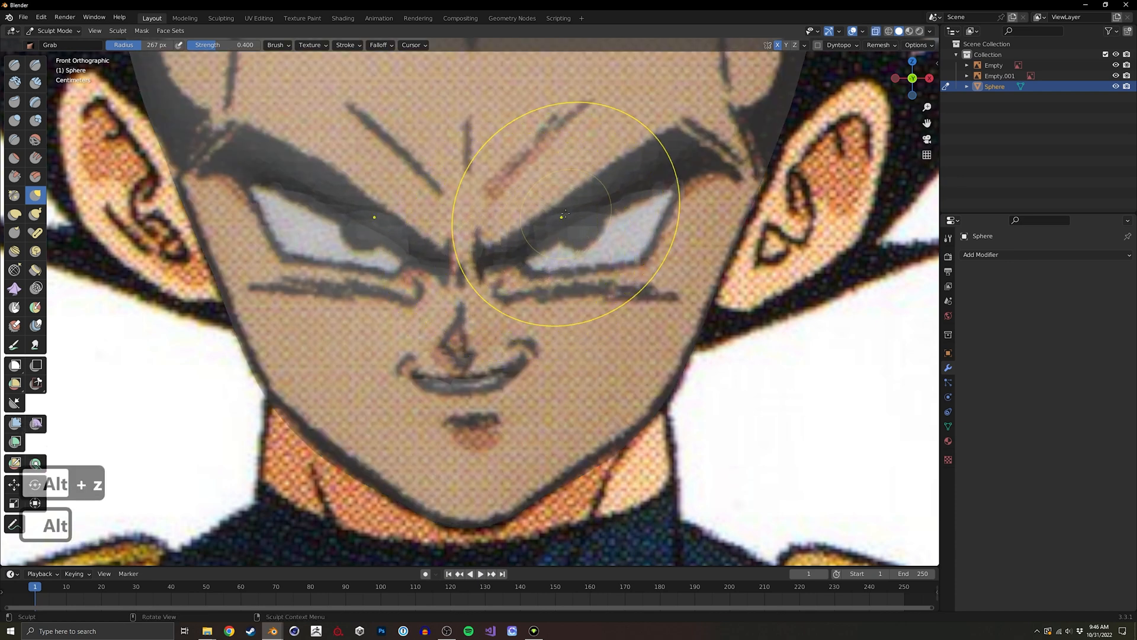
key("alt+z")
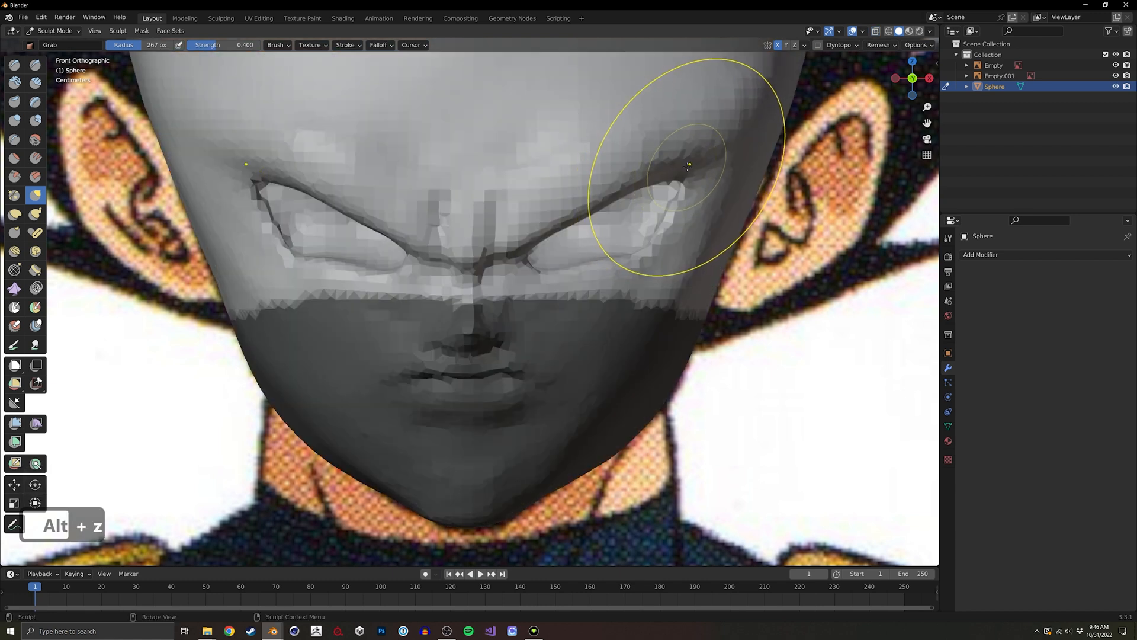
Clear the mask from the lower face and bring up the available mask operations.
key("a")
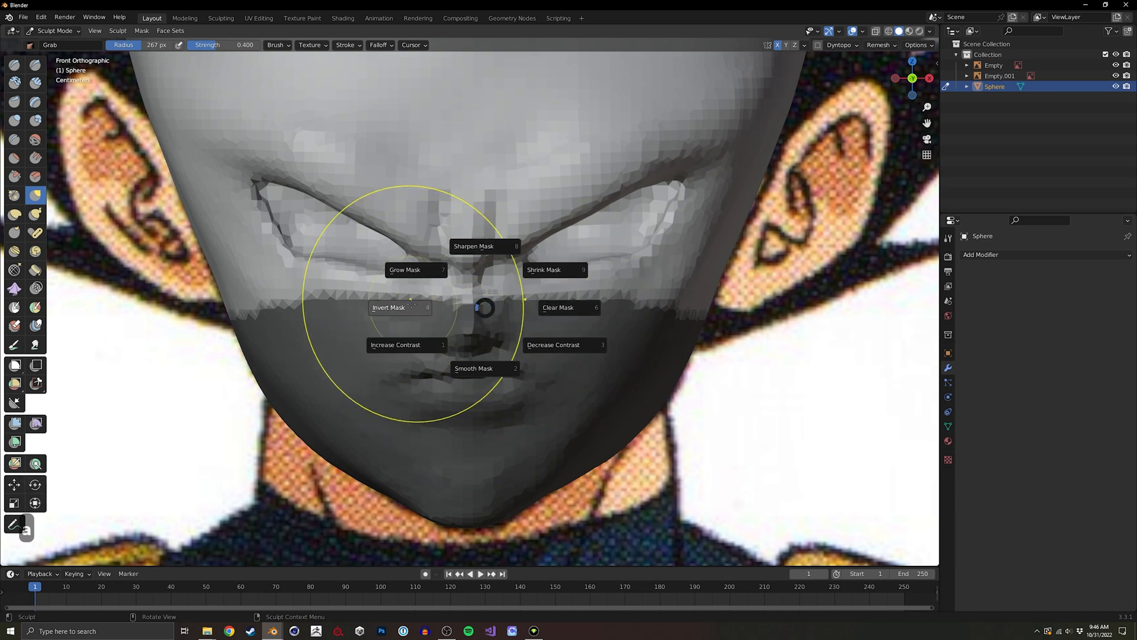
left_click(558, 307)
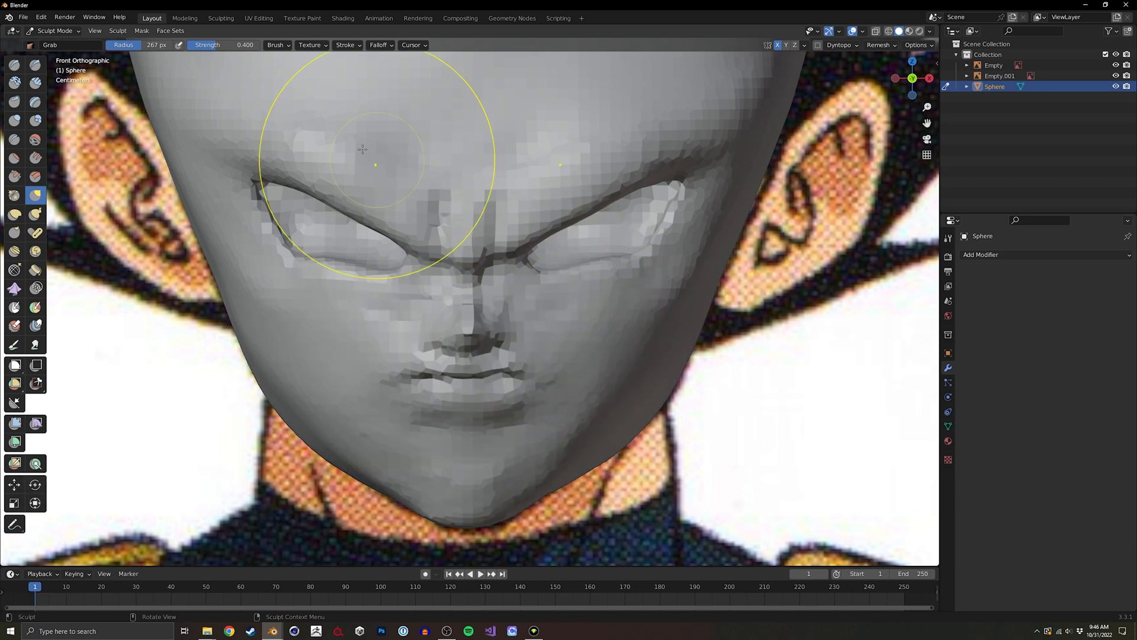
left_click(141, 31)
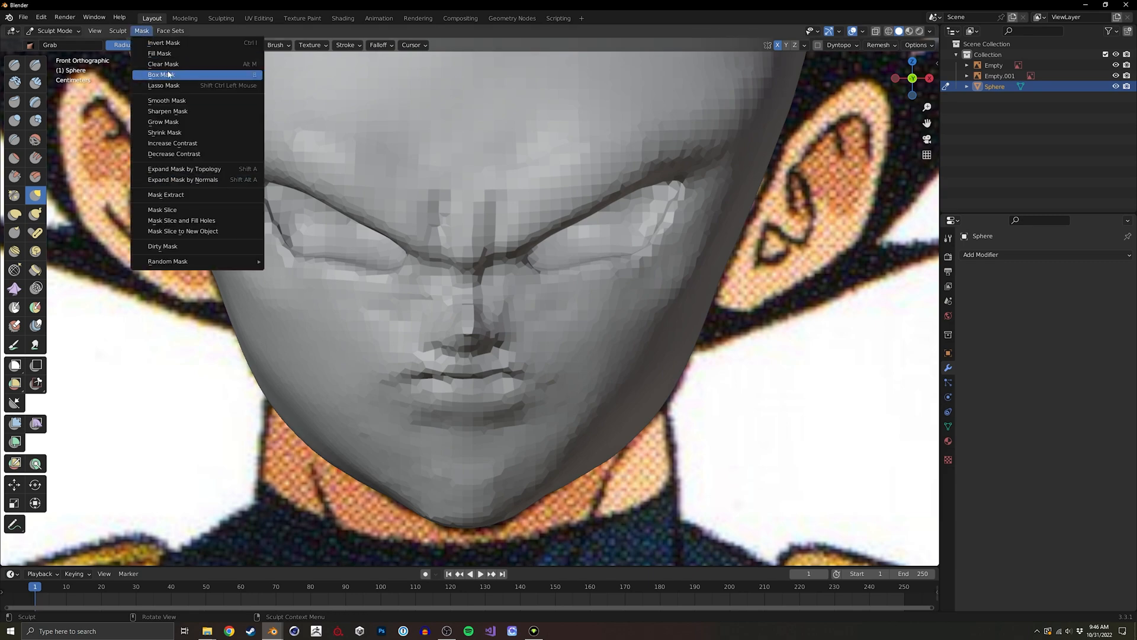
Switch to Object Mode, add a UV sphere for the eyeball, and scale it down to about half its size.
mouse_move(473, 251)
middle_mouse_down()
mouse_move(418, 323)
mouse_move(533, 290)
mouse_move(484, 299)
mouse_move(457, 285)
mouse_move(445, 330)
middle_mouse_up()
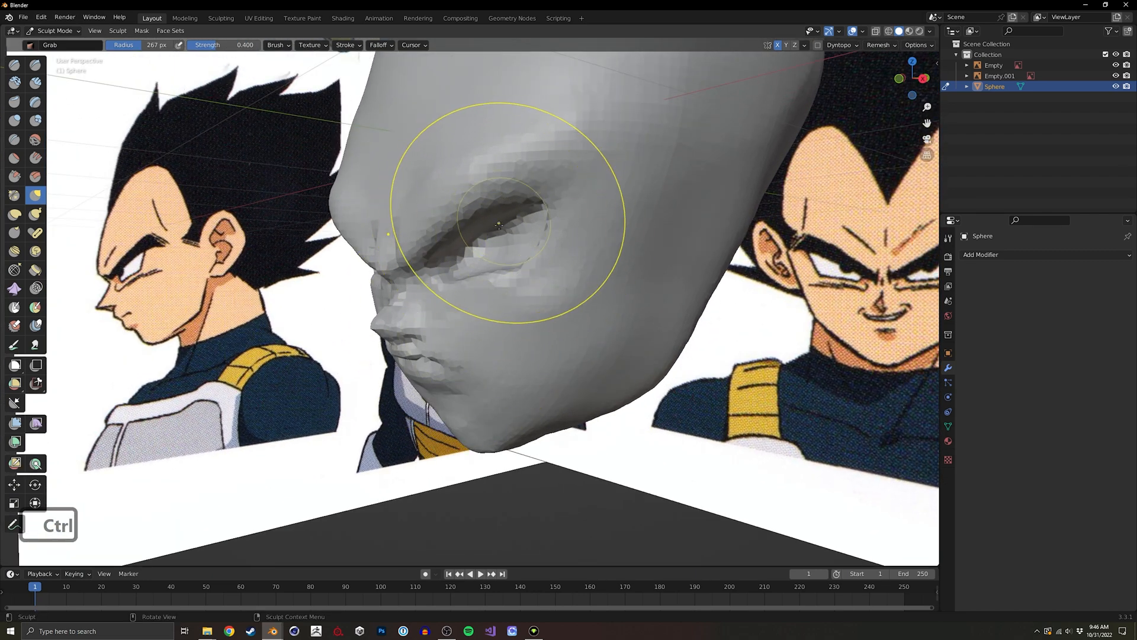
mouse_move(513, 217)
middle_mouse_down()
mouse_move(533, 223)
mouse_move(430, 278)
middle_mouse_up()
mouse_move(430, 278)
left_mouse_down("shift")
mouse_move(525, 209)
mouse_move(495, 251)
mouse_move(505, 247)
left_mouse_up("shift")
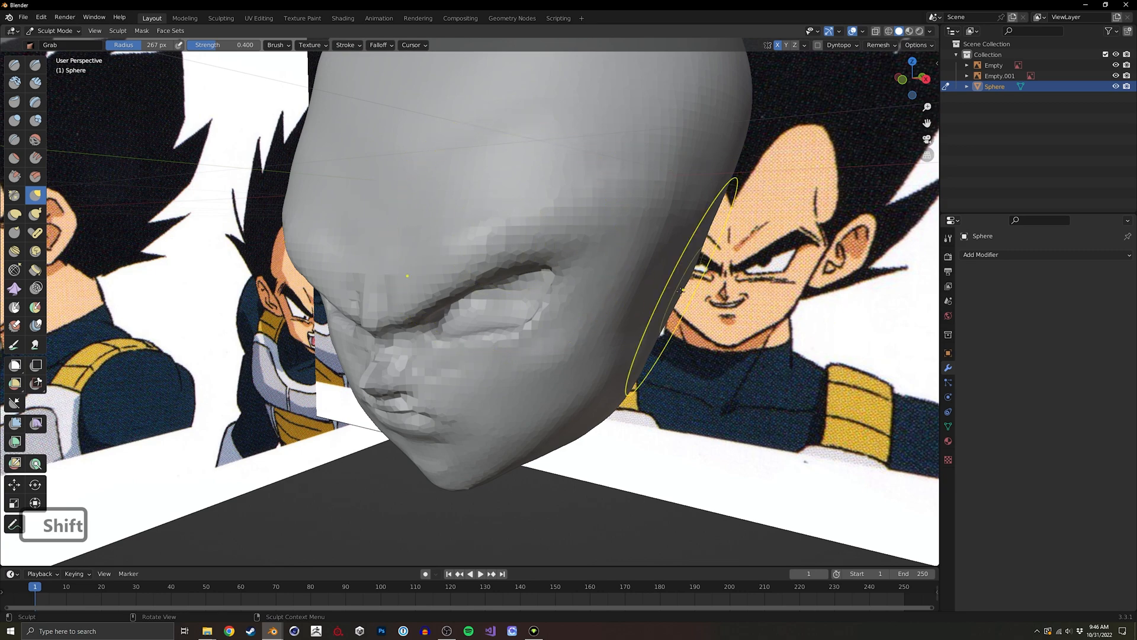
mouse_move(637, 279)
middle_mouse_down()
mouse_move(519, 238)
mouse_move(627, 101)
middle_mouse_up()
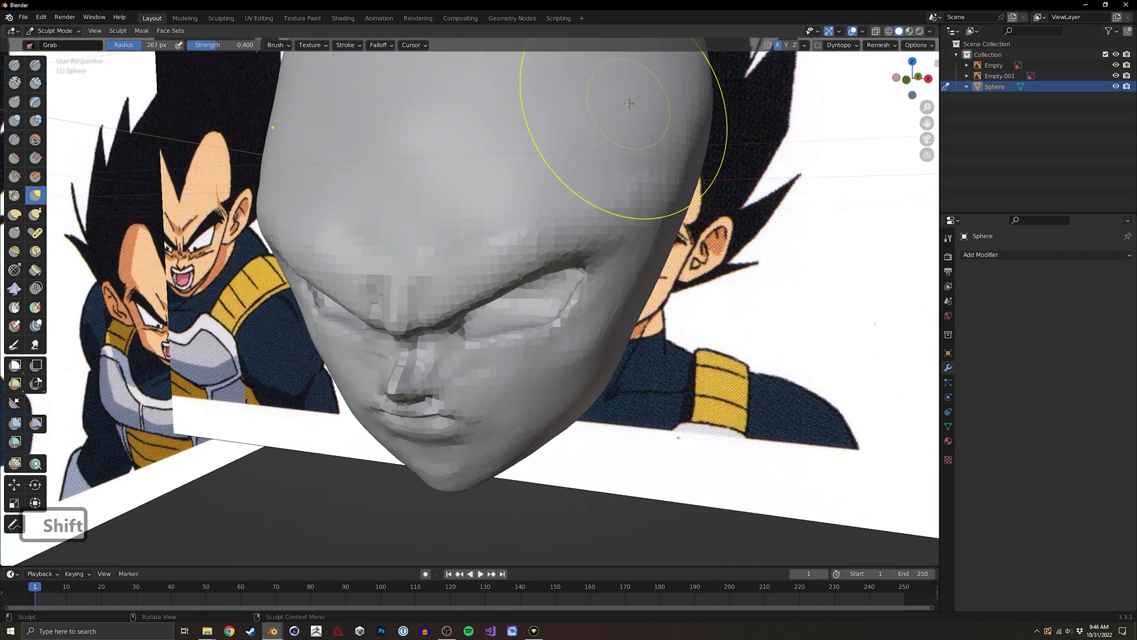
key("ctrl+Tab")
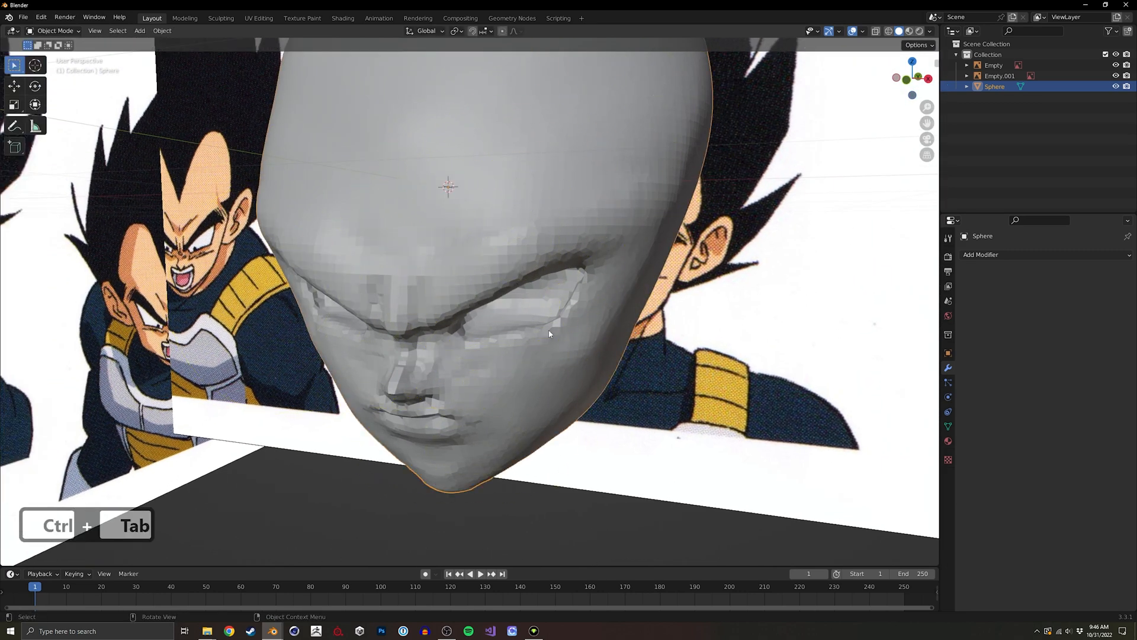
middle_click_drag(549, 333, 600, 301)
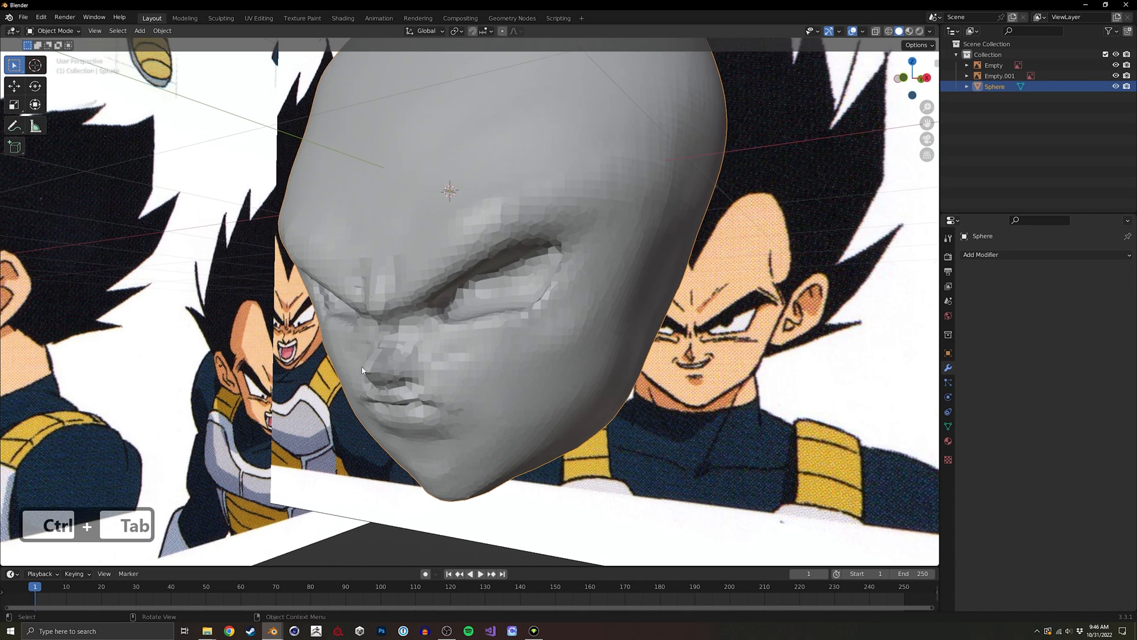
key("shift+a")
mouse_move(325, 360)
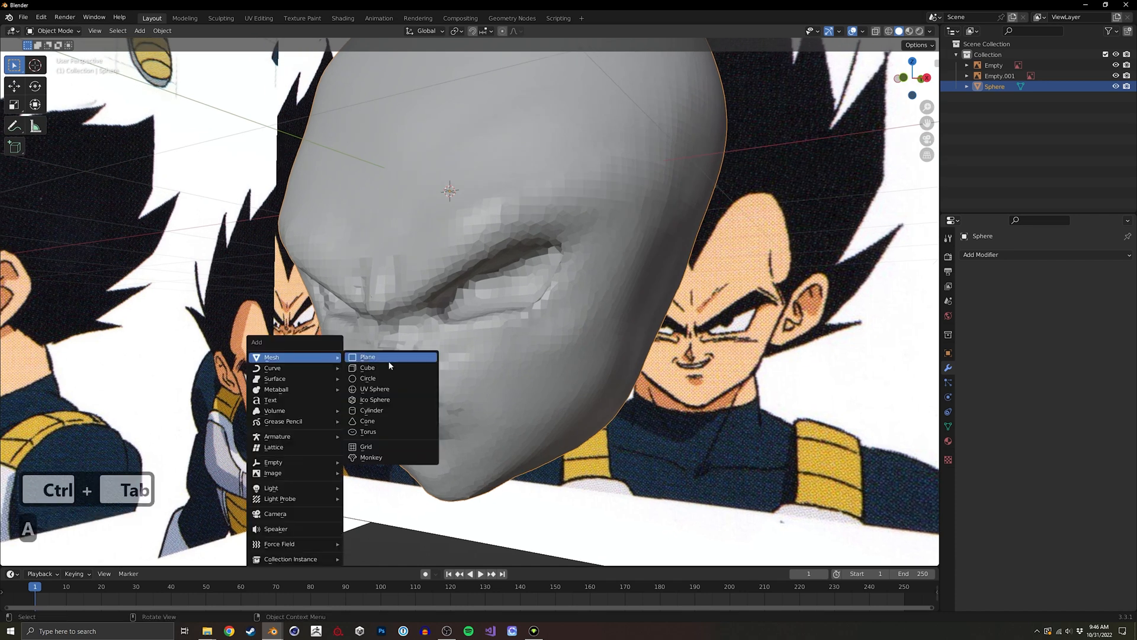
left_click(386, 388)
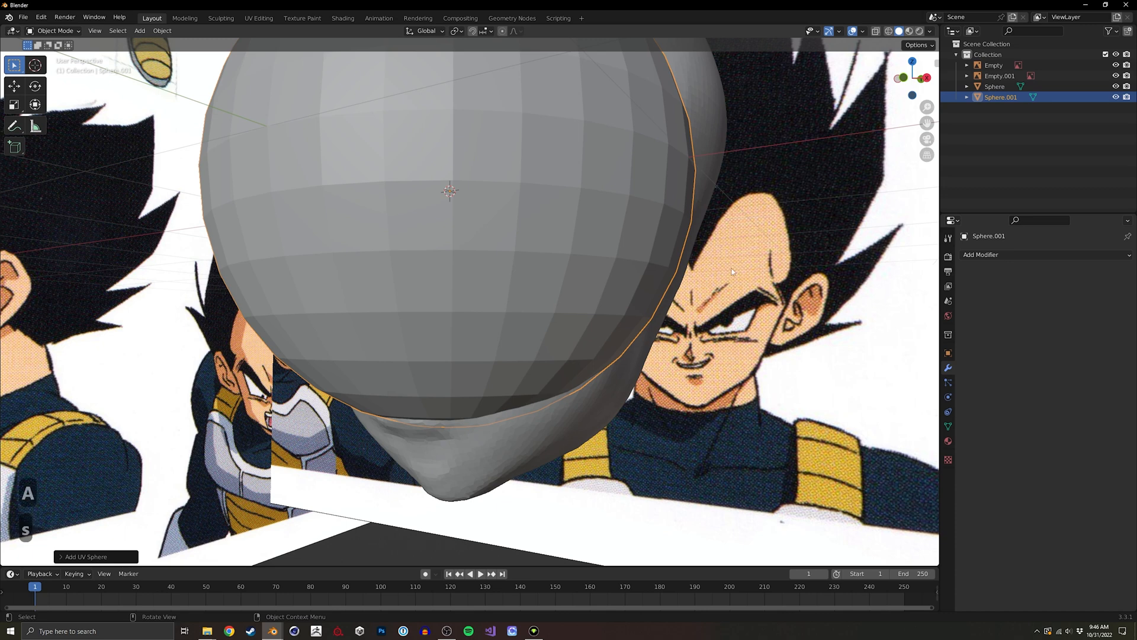
left_click(598, 265)
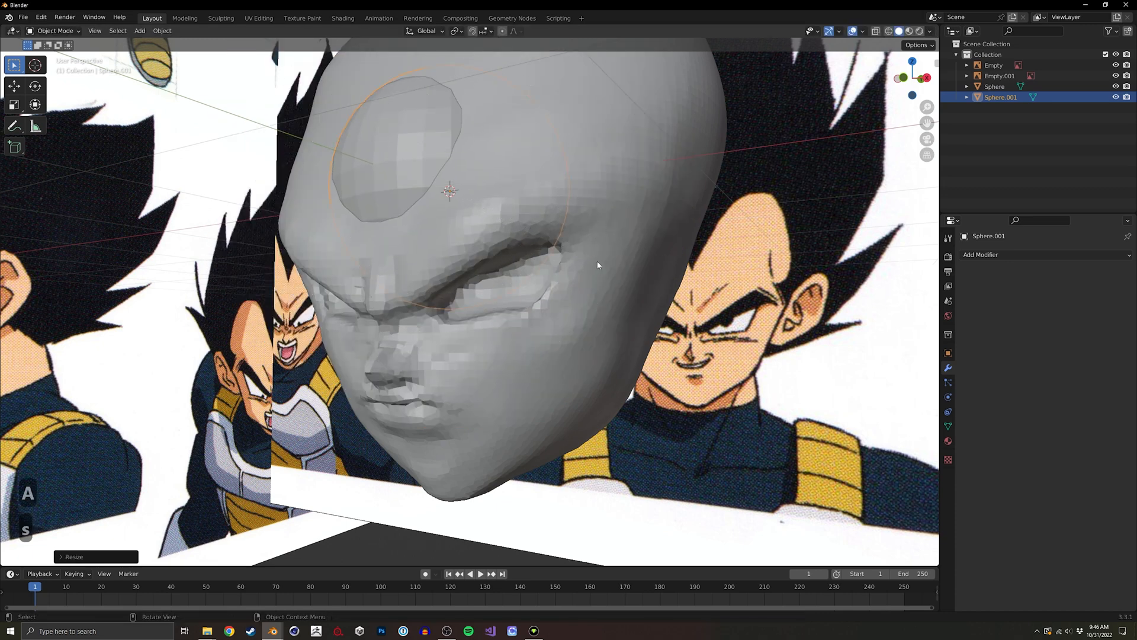
Mirror the eye sphere on the X axis using the head Sphere as mirror object, and shift it sideways along X.
left_click(996, 256)
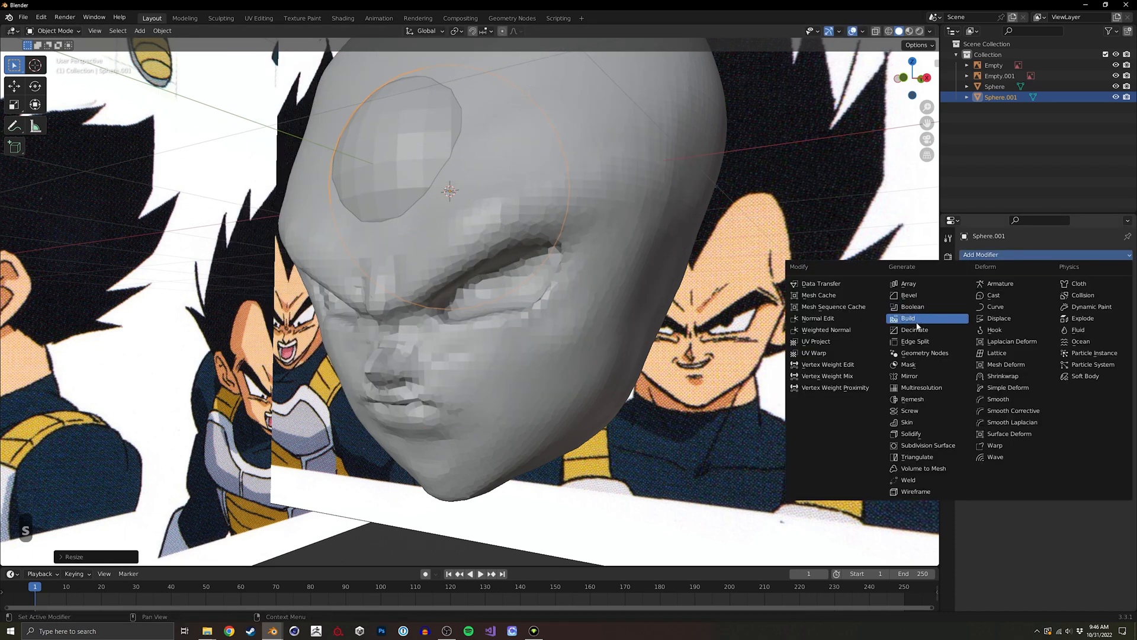
left_click(920, 378)
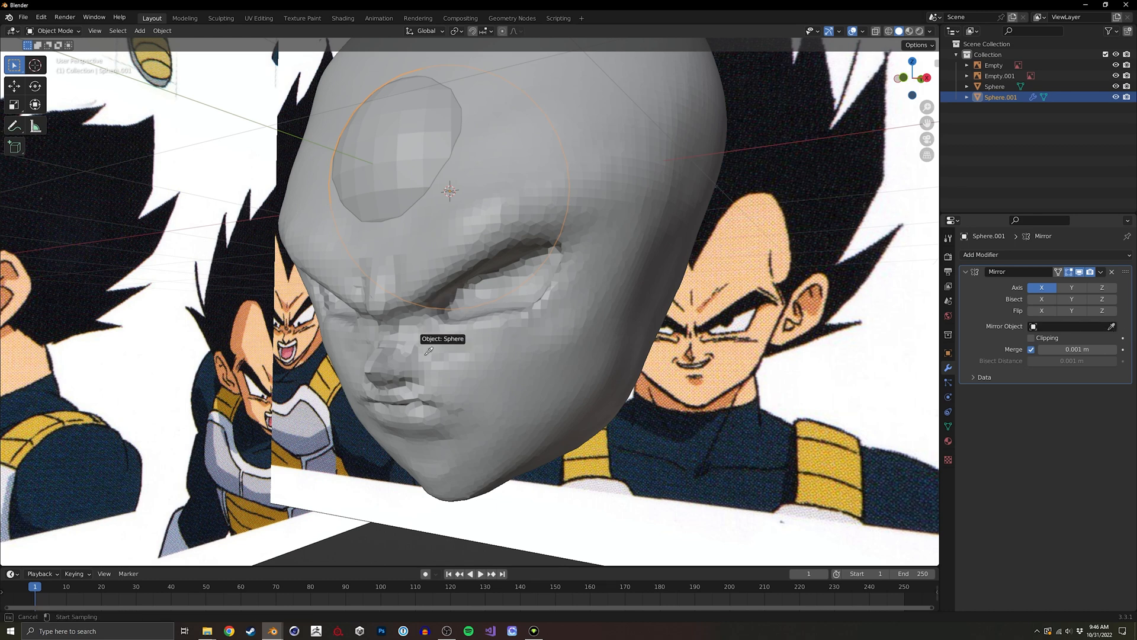
key("g")
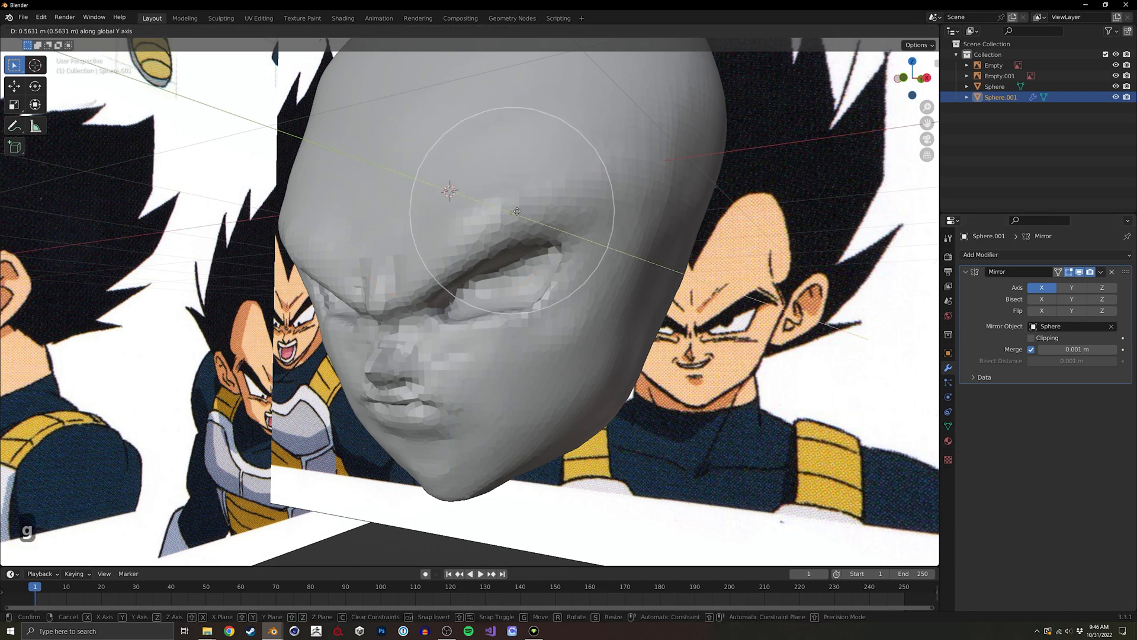
key("x")
left_click(630, 235)
In the right side view, lower the eye sphere to eye-socket height and tilt it with free rotation.
middle_click_drag(629, 235, 545, 235, "alt")
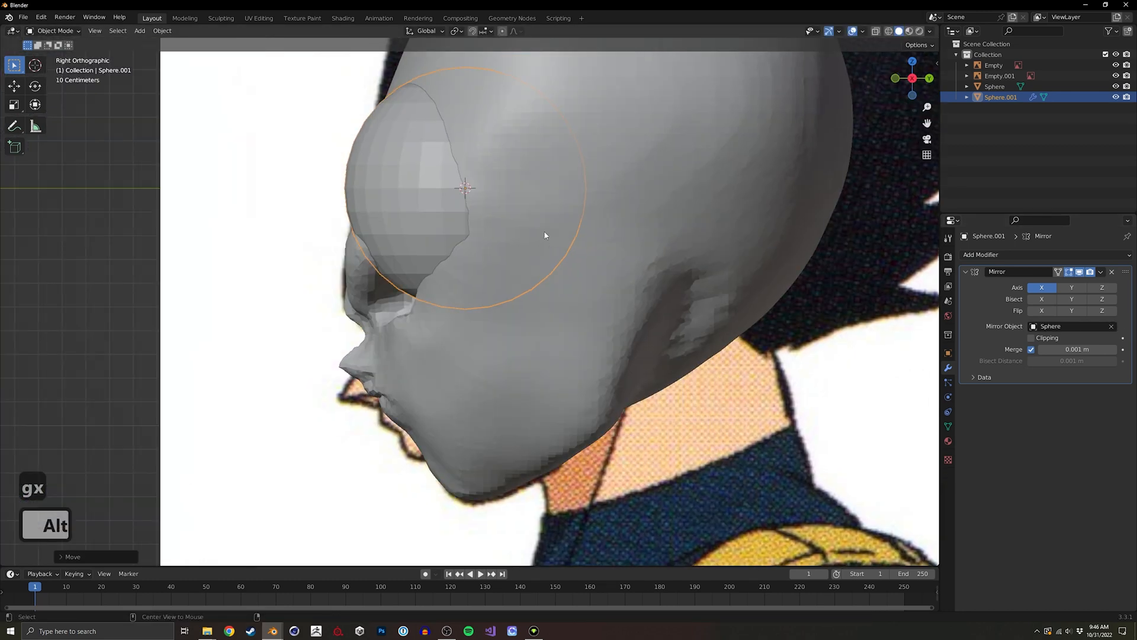
key("r")
key("g")
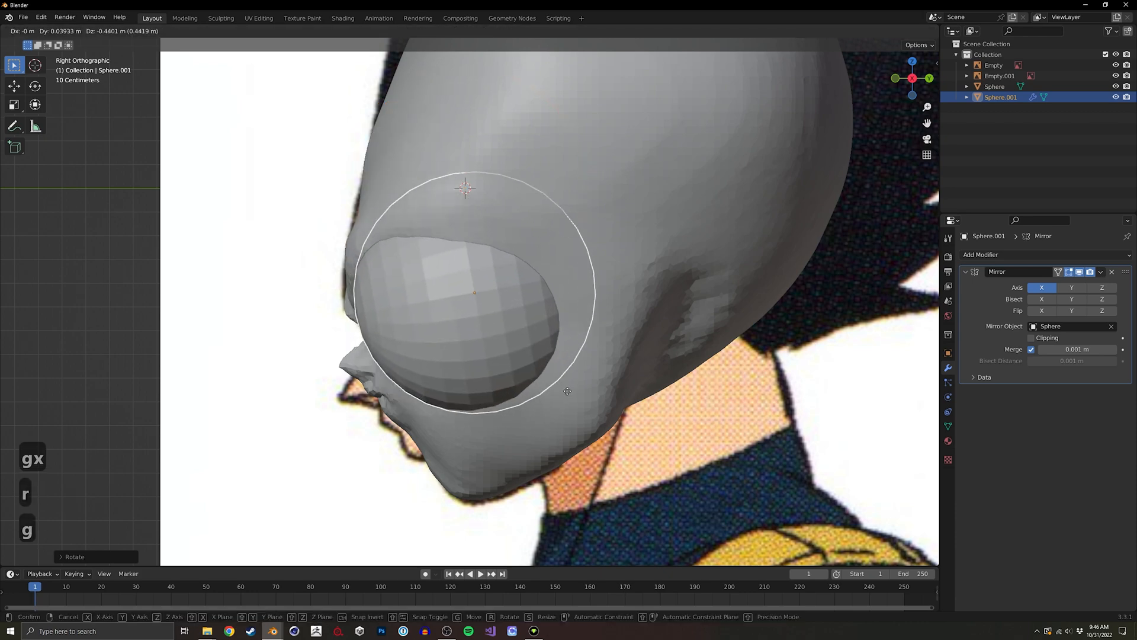
key("r")
key("r")
left_click(563, 367)
In the front view, move the mirrored eye spheres inward and up into the sockets and rotate them freely to fit.
middle_click_drag(563, 367, 628, 308, "alt")
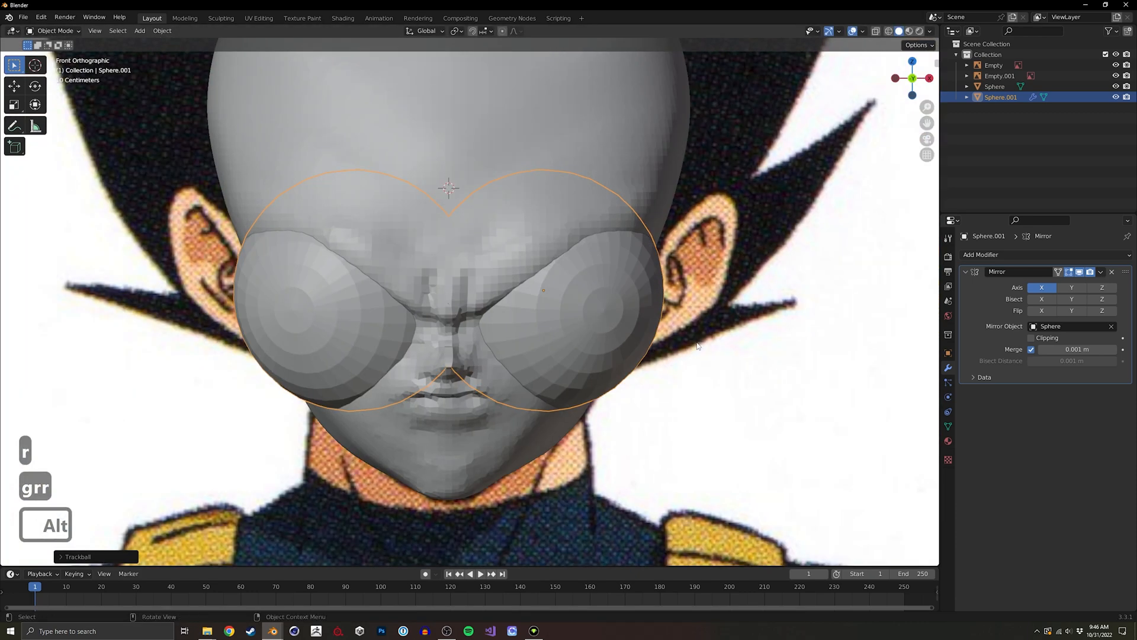
key("g")
key("r")
key("r")
left_click(627, 314)
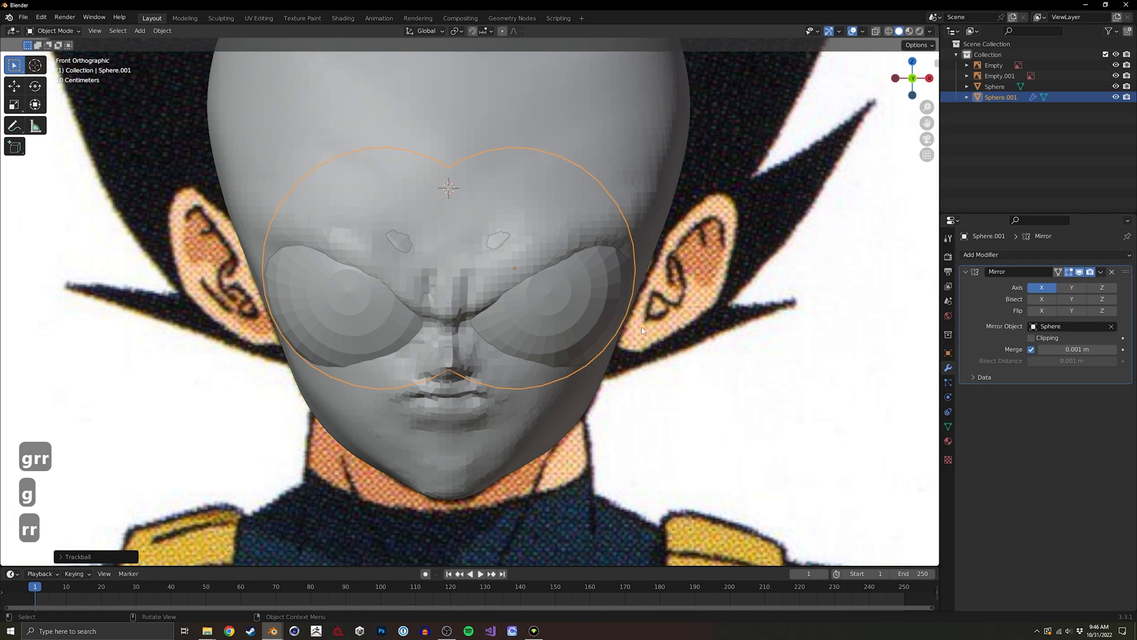
key("r")
key("r")
left_click(636, 331)
Try to rescale the mirrored eye spheres within the head.
middle_click_drag(637, 331, 704, 307)
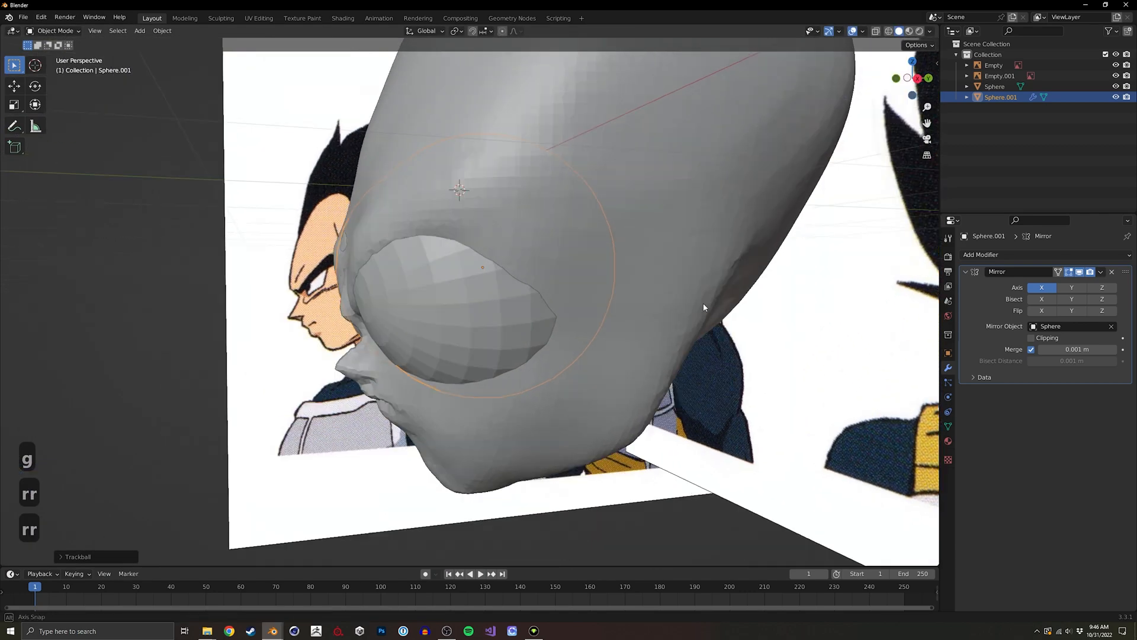
scroll(703, 305, "up", 3)
key("s")
left_click(549, 308)
middle_click_drag(549, 308, 618, 285)
key("ctrl+z")
Move the mirrored eye spheres out of the head so they sit in front of the face.
key("g")
left_click(450, 355)
mouse_move(450, 355)
middle_mouse_down()
mouse_move(465, 363)
mouse_move(448, 350)
middle_mouse_up()
key("g")
left_click(439, 311)
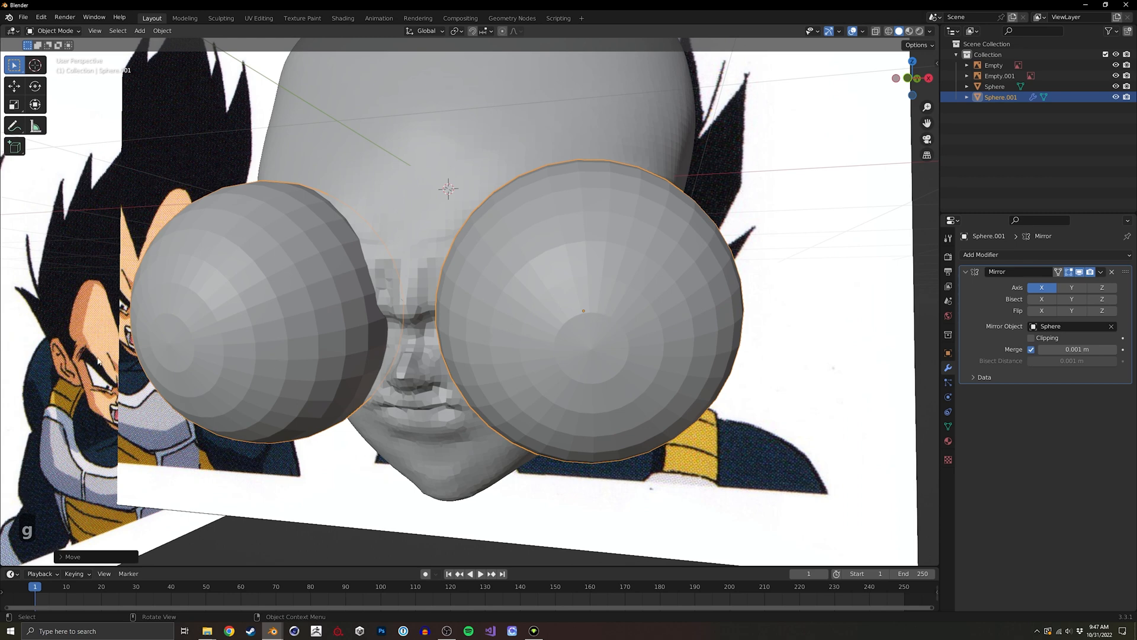
Flatten the eye spheres along their local Z axis into lens-like discs.
middle_click_drag(613, 299, 596, 374)
key("s")
key("z")
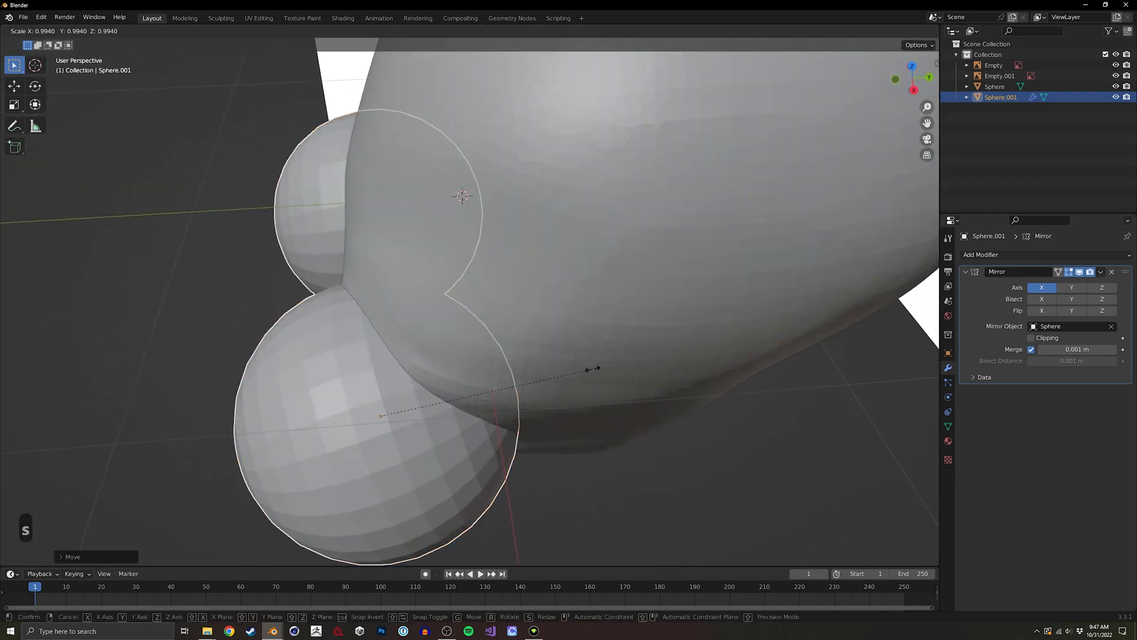
key("z")
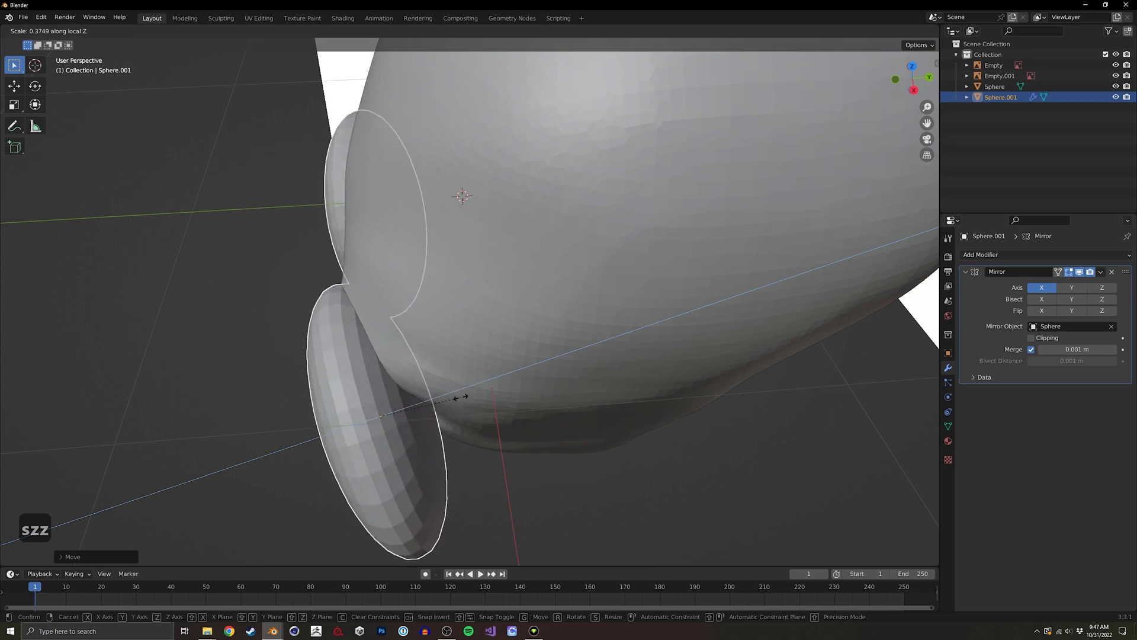
left_click(431, 394)
Scale the flattened eyes down uniformly and move them inward over the eye sockets.
middle_click_drag(431, 394, 681, 314)
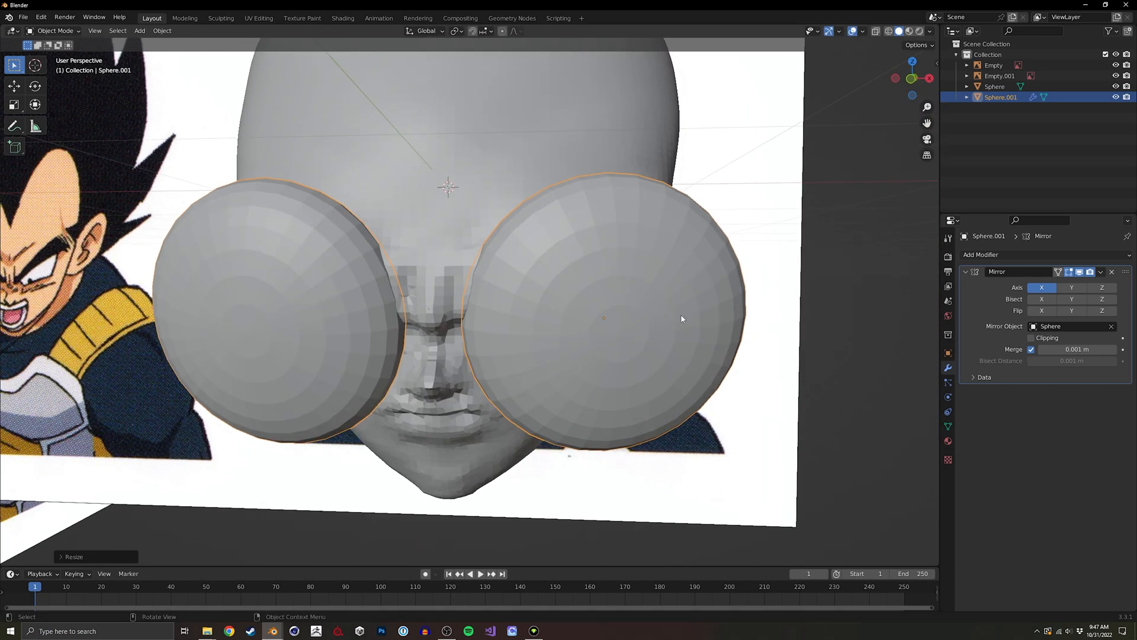
key("s")
left_click(643, 305)
key("g")
left_click(589, 304)
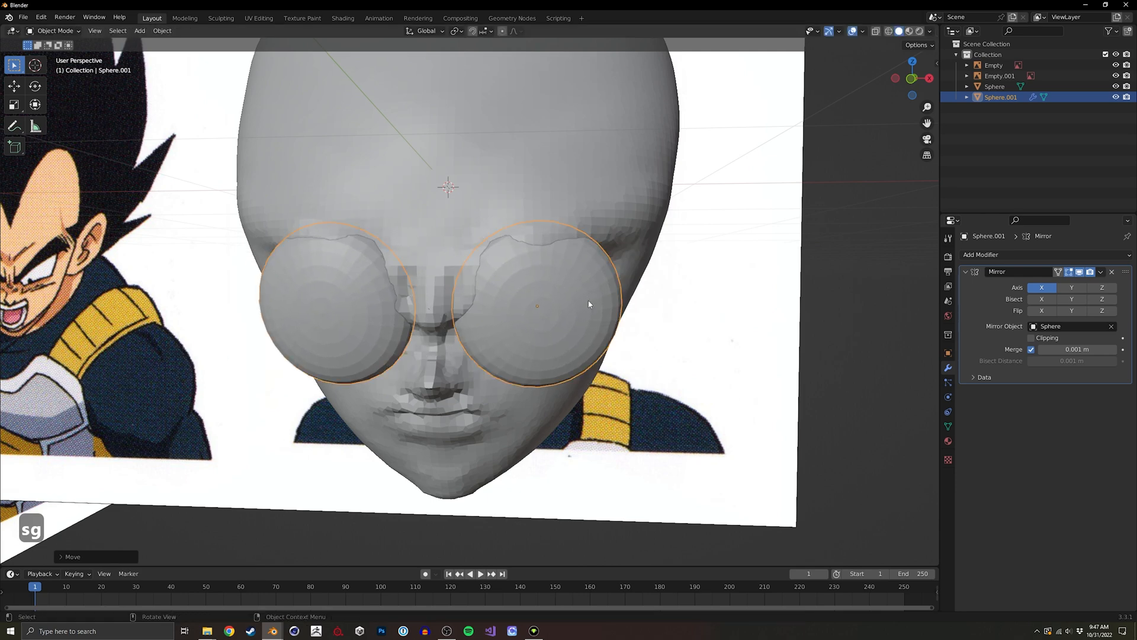
Tilt the flattened eyes with free trackball rotation to follow the slope of the face in side view.
middle_click_drag(589, 304, 449, 308)
key("r")
key("r")
left_click(272, 300)
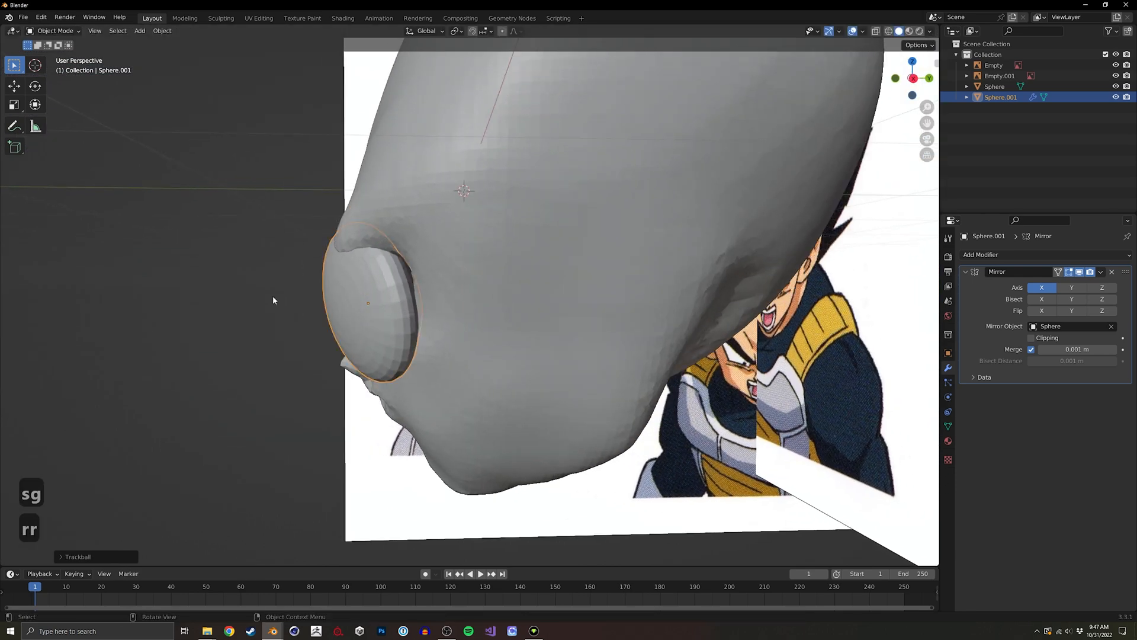
Move the mirrored eye sphere deeper into the eye socket and rotate it freely to follow the face's curve.
middle_click_drag(364, 278, 395, 263)
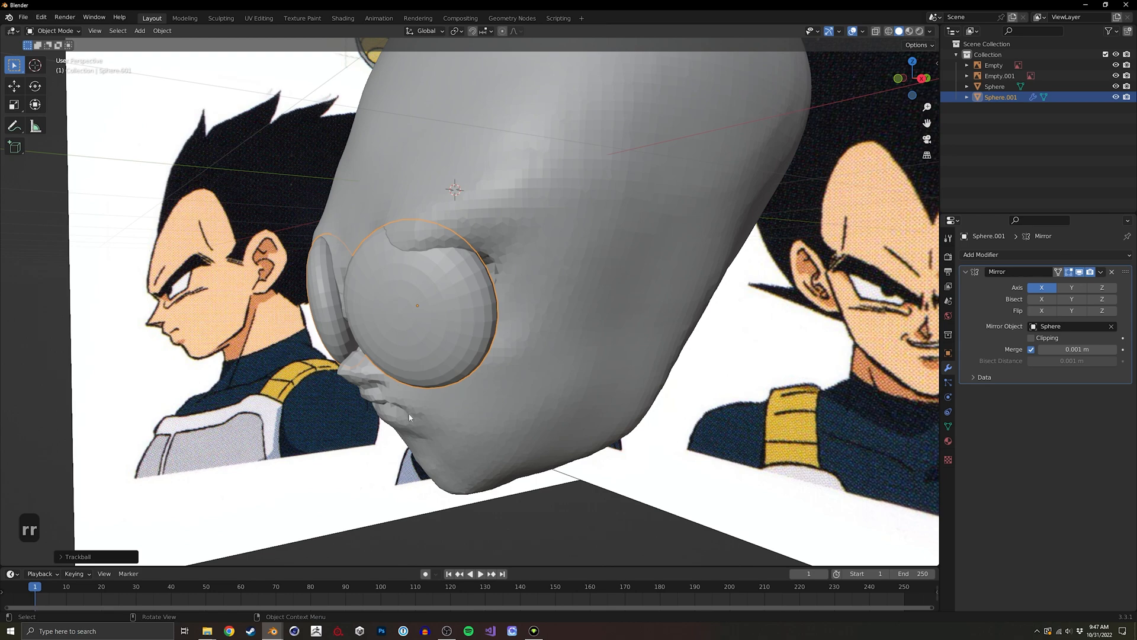
middle_click_drag(409, 417, 320, 338)
key("g")
left_click(386, 322)
middle_click_drag(386, 322, 559, 290)
key("r")
key("r")
left_click(554, 291)
Reposition the eye sphere in side view and rotate it freely again to fit the socket opening.
middle_click_drag(465, 302, 414, 325)
key("g")
left_click(408, 291)
key("r")
key("r")
left_click(517, 313)
Fine-tune the eye sphere's position and tilt from the side so it sits behind the brow and cheek surface.
key("g")
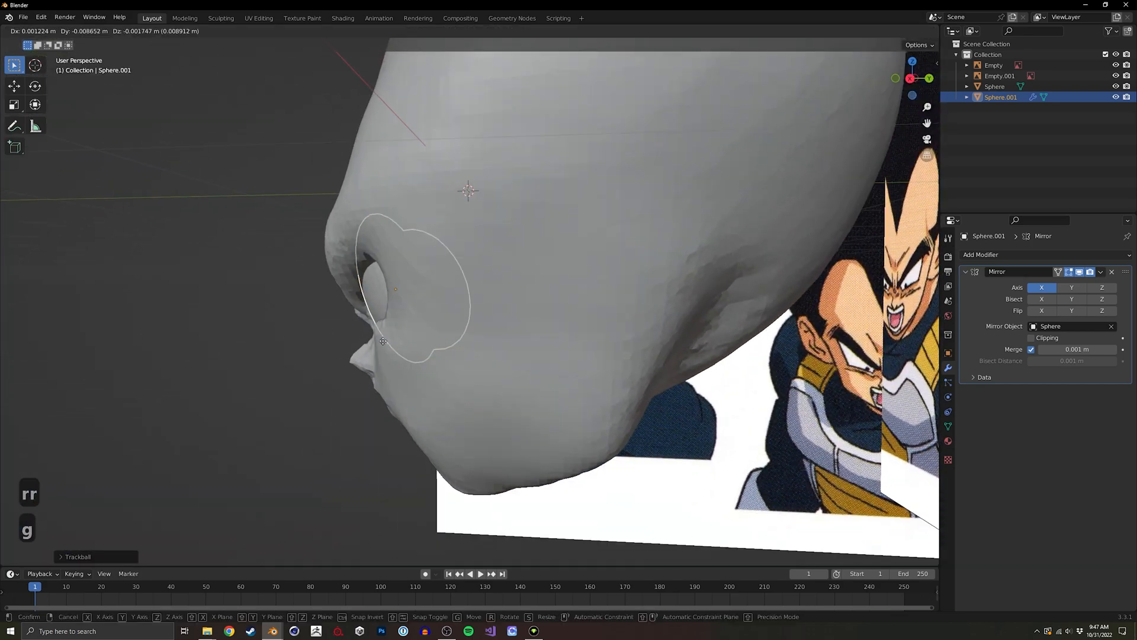
left_click(438, 357)
key("r")
left_click(498, 357)
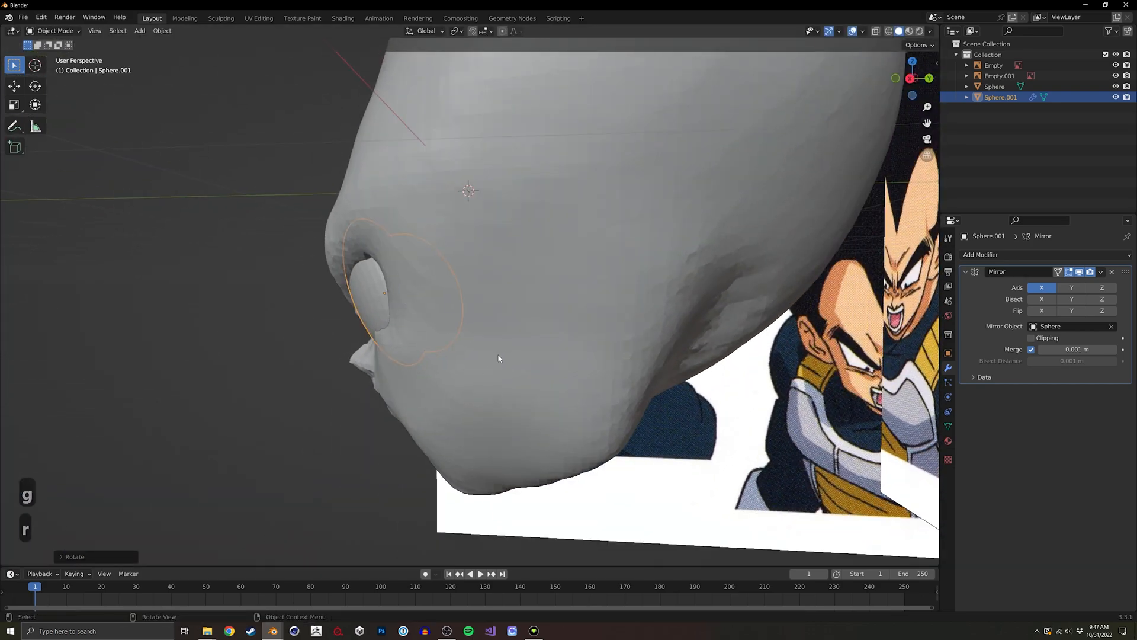
key("r")
left_click(495, 366)
key("g")
left_click(494, 359)
middle_click_drag(495, 359, 550, 361)
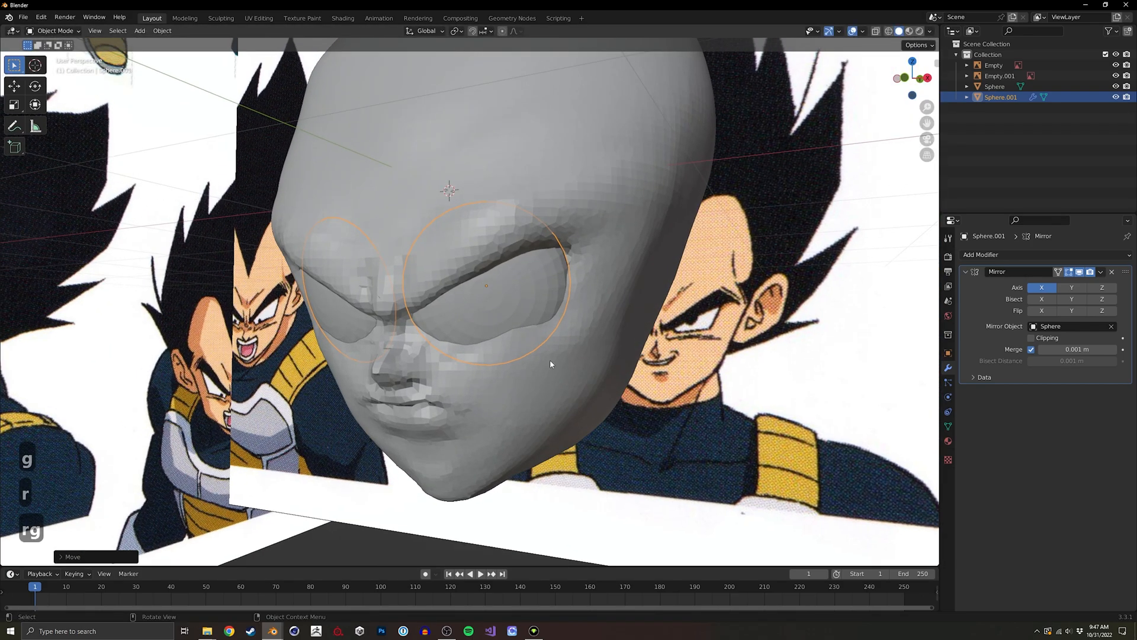
Switch to sculpting the head and reshape the area between the nose and the lower eye socket with the Grab brush.
left_click(500, 392)
key("ctrl+Tab")
left_click(500, 459)
mouse_move(500, 460)
middle_mouse_down()
mouse_move(381, 393)
mouse_move(396, 401)
middle_mouse_up()
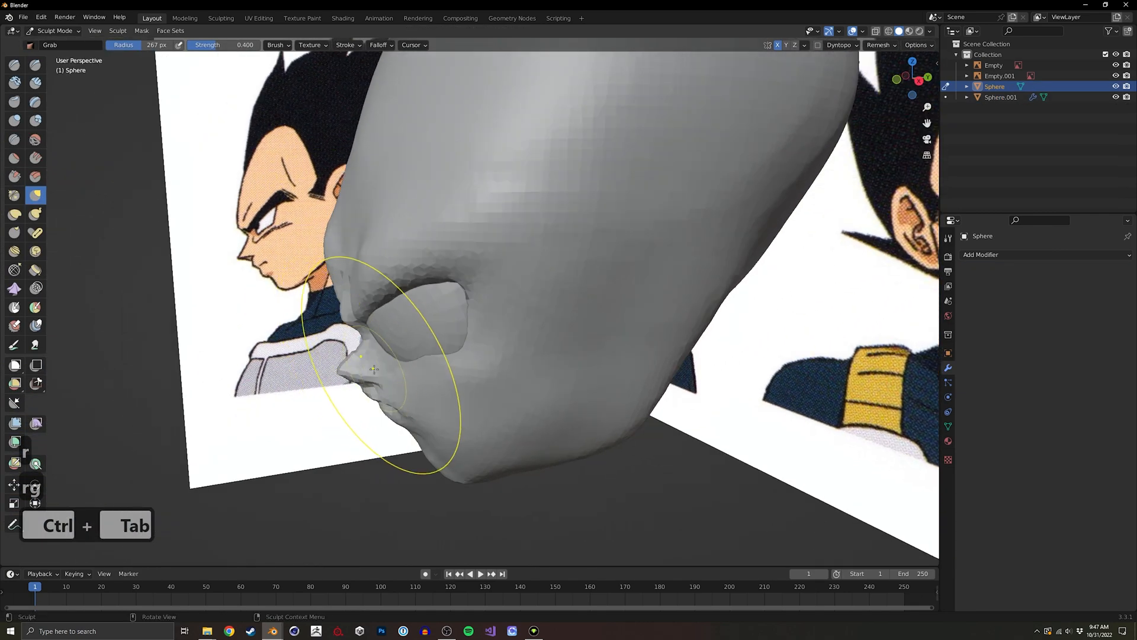
mouse_move(391, 362)
left_mouse_down()
mouse_move(412, 365)
mouse_move(420, 348)
left_mouse_up()
middle_click_drag(420, 349, 557, 269)
Return to Object Mode, then move and freely rotate the eye sphere to fill the reshaped socket.
key("ctrl+Tab")
left_click(509, 270)
left_click(526, 263)
key("g")
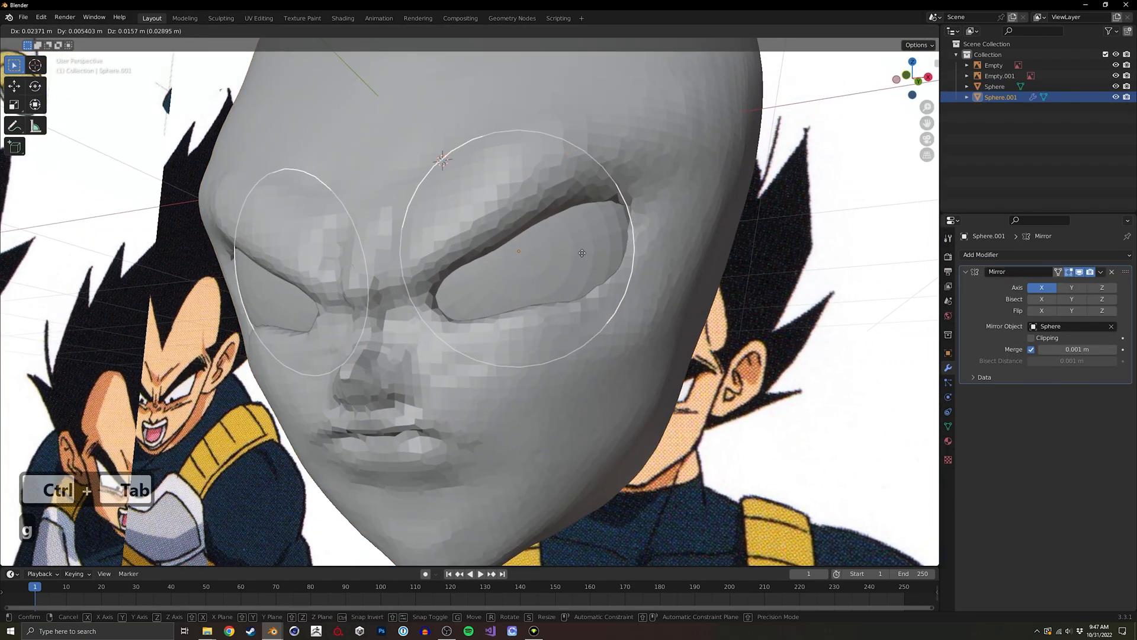
left_click(526, 287)
scroll(526, 287, "up", 2)
key("r")
key("r")
left_click(579, 265)
middle_click_drag(579, 265, 602, 237)
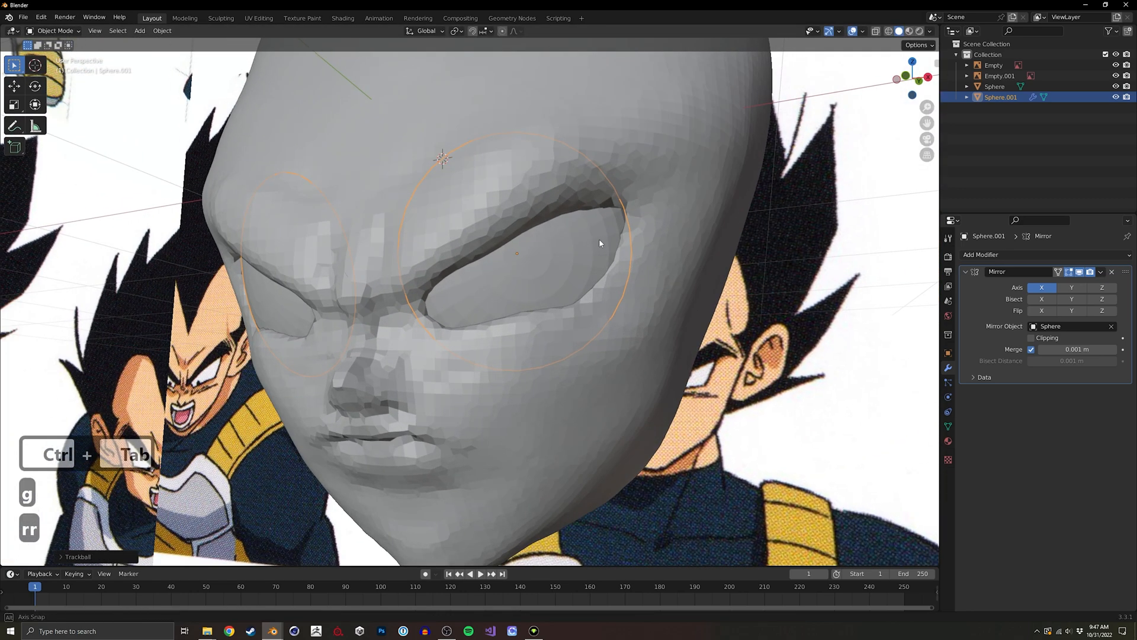
Scale the eye sphere slightly larger on its local X and Y axes, excluding local Z.
key("s")
key("z")
key("z")
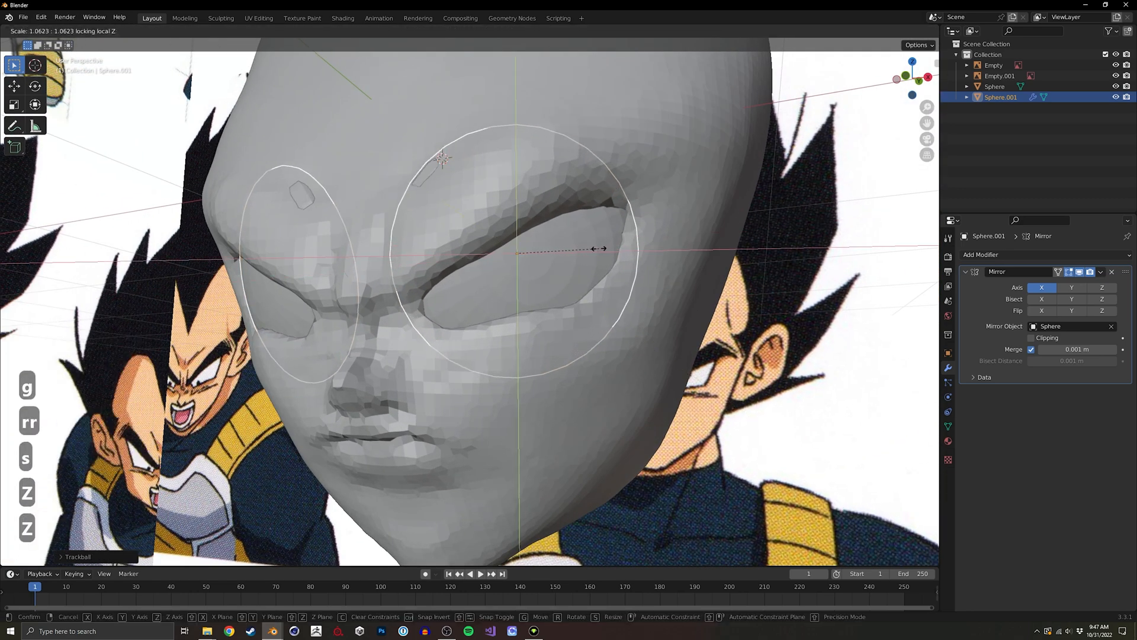
left_click(600, 261)
middle_click_drag(600, 261, 589, 288)
left_click(664, 230)
left_click(431, 284)
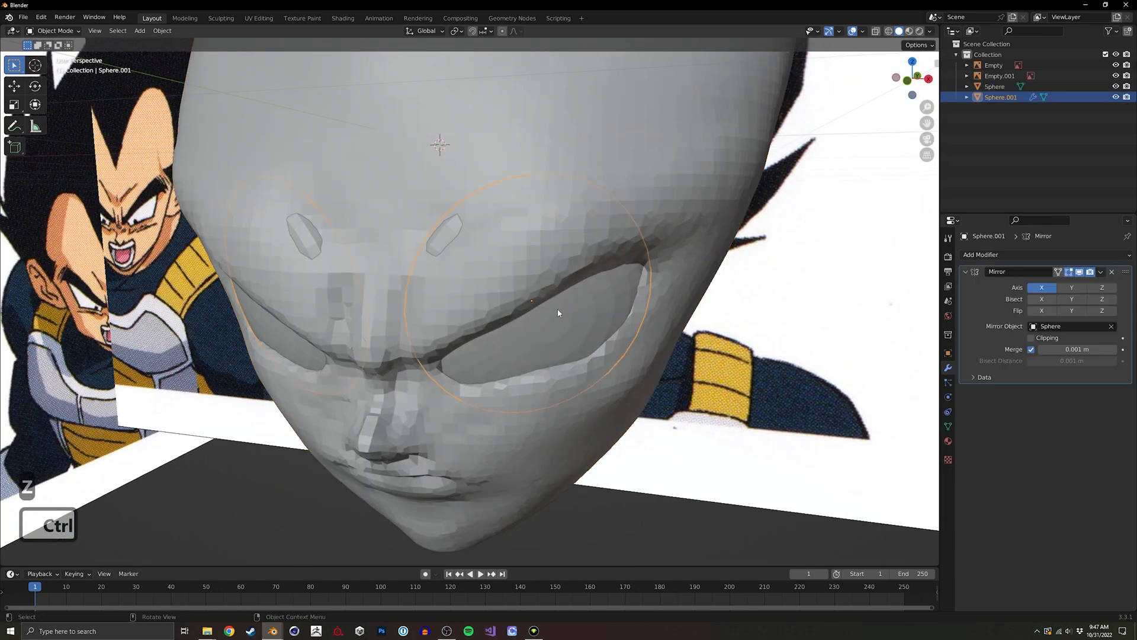
Try another free rotation of the eye sphere and undo it.
middle_click_drag(431, 283, 572, 252)
key("r")
key("r")
left_click(415, 293)
key("ctrl+z")
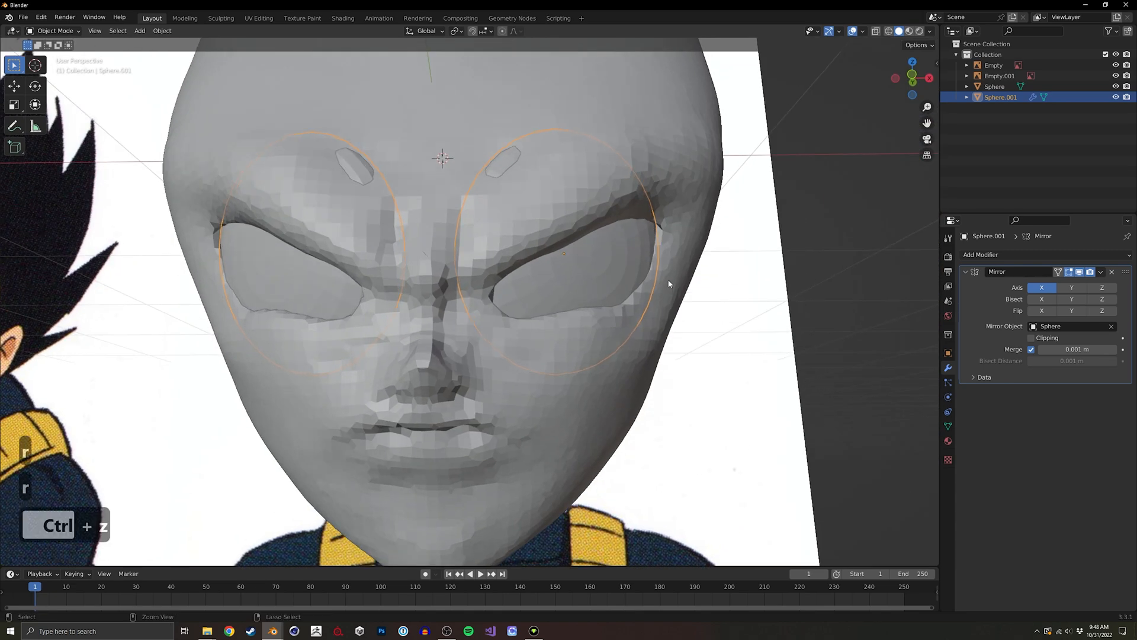
Sculpt the part of the eye sphere poking through the forehead back inside the head, then return to Object Mode and deselect.
middle_click_drag(674, 278, 554, 272)
key("ctrl+Tab")
left_click(498, 252)
mouse_move(496, 248)
left_mouse_down()
mouse_move(477, 166)
mouse_move(521, 226)
left_mouse_up()
key("ctrl+Tab")
mouse_move(521, 225)
middle_mouse_down("ctrl")
mouse_move(460, 340)
mouse_move(436, 342)
mouse_move(409, 380)
mouse_move(379, 450)
middle_mouse_up("ctrl")
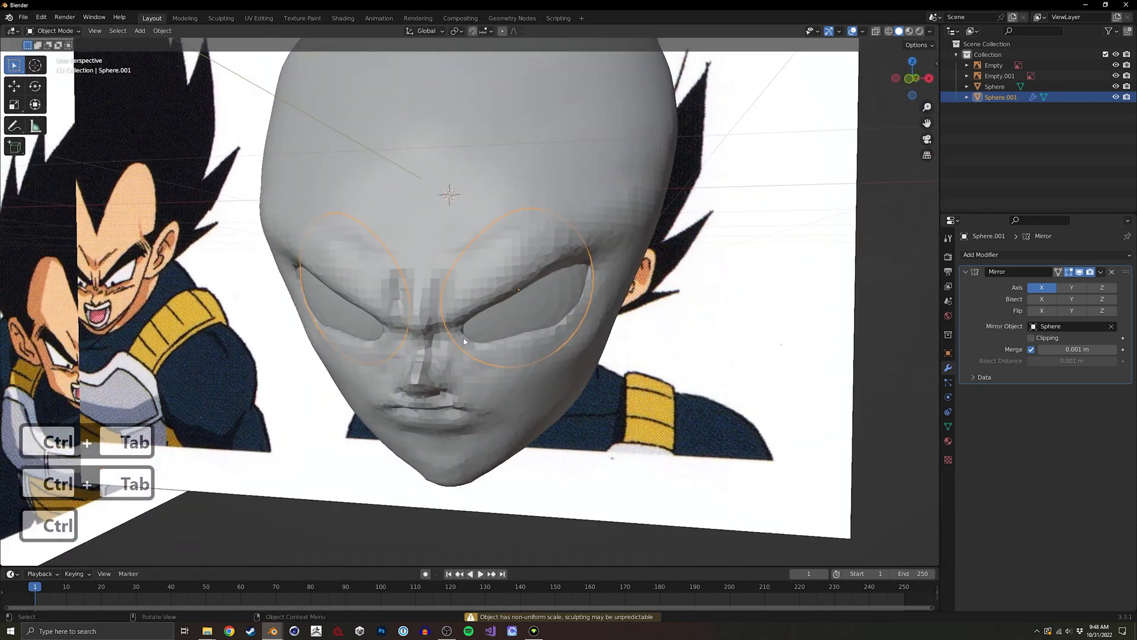
left_click(358, 534)
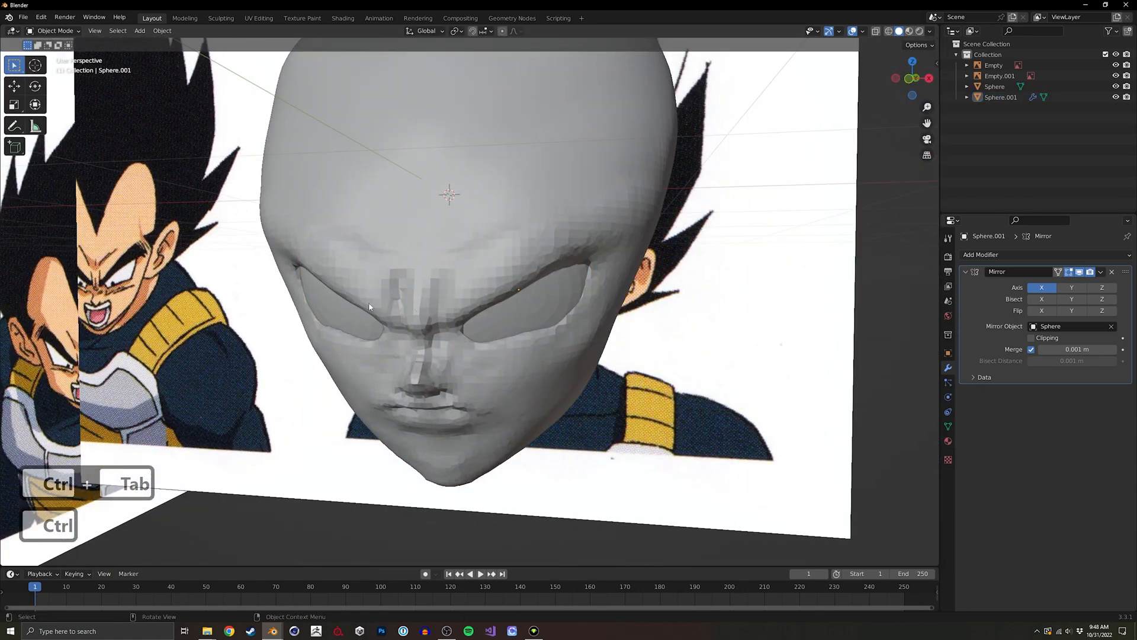
Add a plane mesh at the 3D cursor and rotate it freely to face outward from the forehead.
middle_click_drag(400, 298, 392, 169)
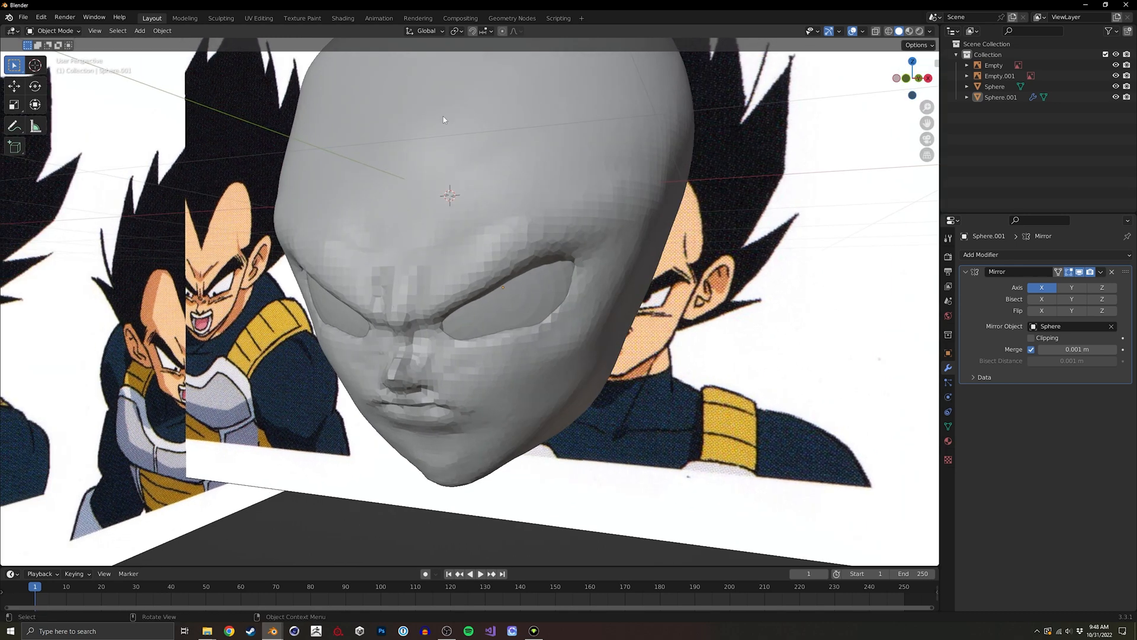
key("shift+a")
mouse_move(331, 401)
left_click(373, 398)
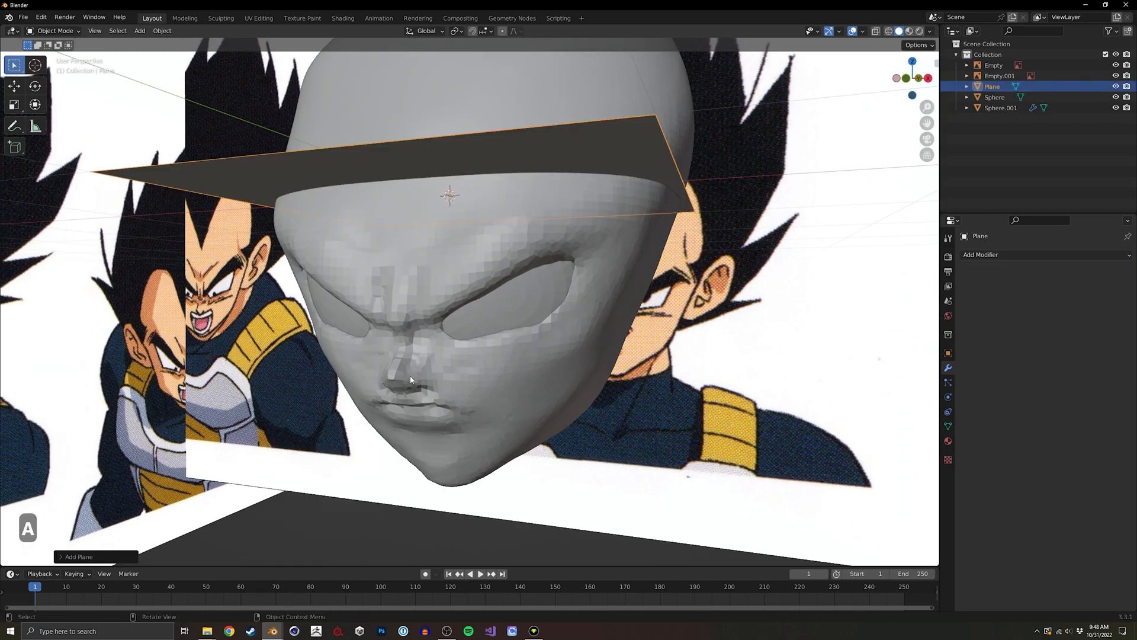
key("r")
key("r")
left_click(685, 271)
Shrink and rotate the plane, then move it in front of the forehead above the inner end of one eye.
key("s")
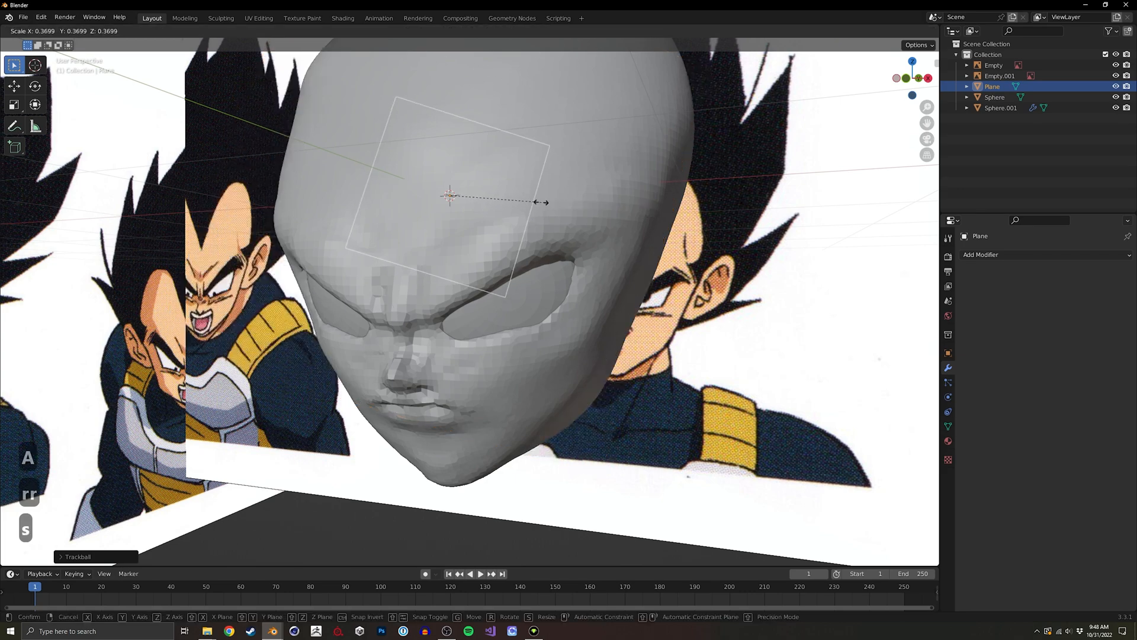
key("r")
left_click(518, 154)
key("s")
left_click(489, 196)
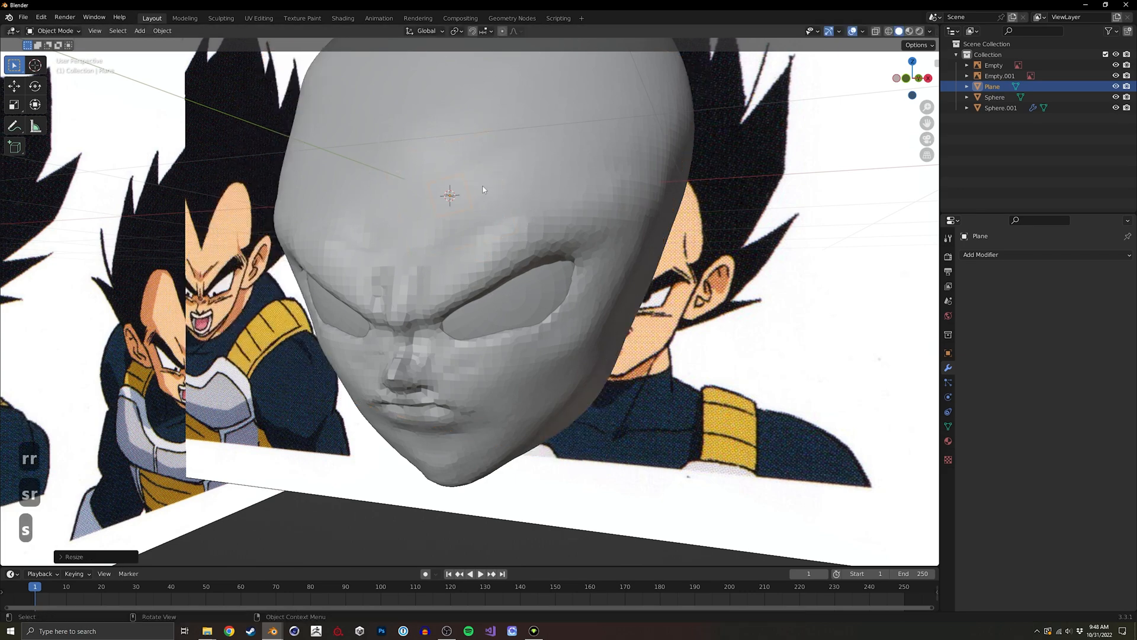
middle_click_drag(489, 199, 371, 258)
key("g")
left_click(232, 340)
middle_click_drag(237, 338, 570, 274)
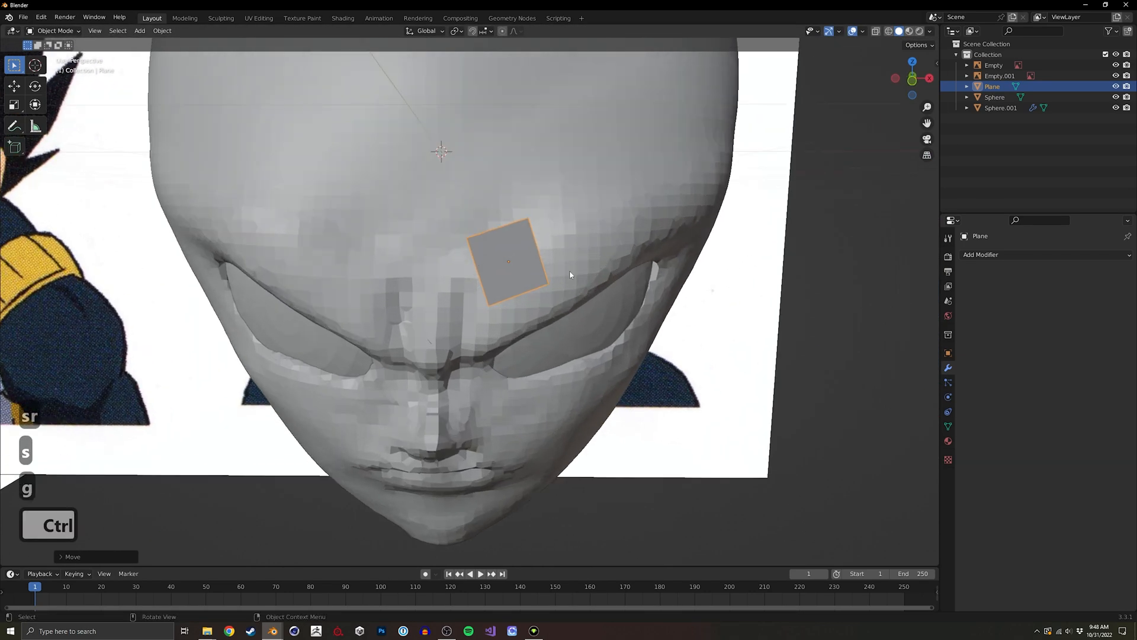
Add a Mirror modifier to the plane with the head mesh Sphere as the mirror object.
left_click(1019, 255)
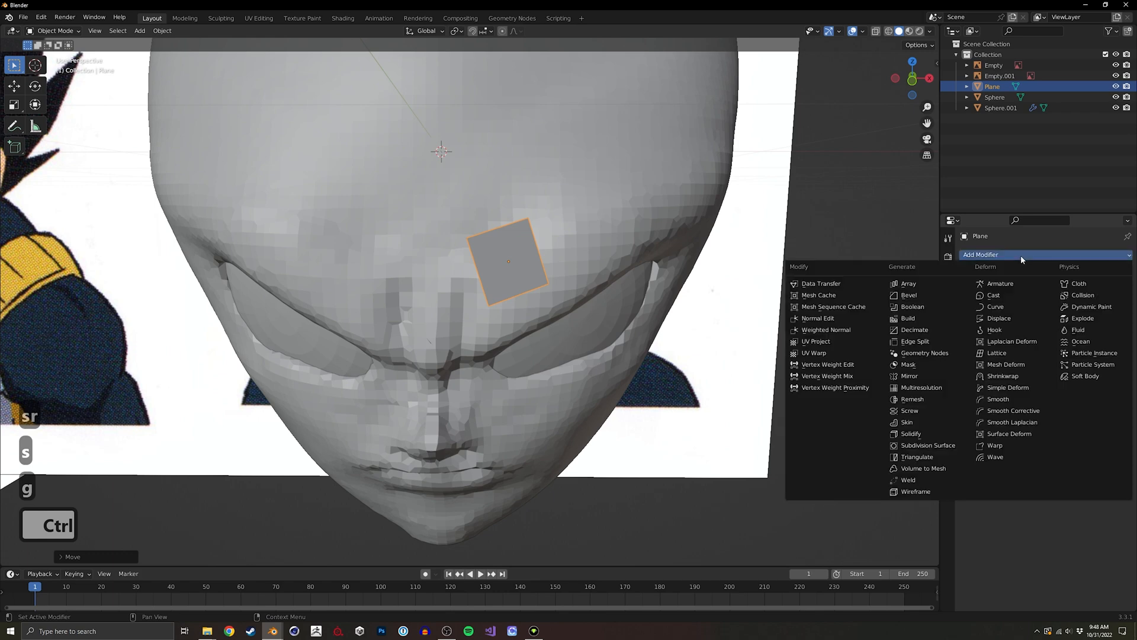
left_click(921, 382)
left_click(616, 205)
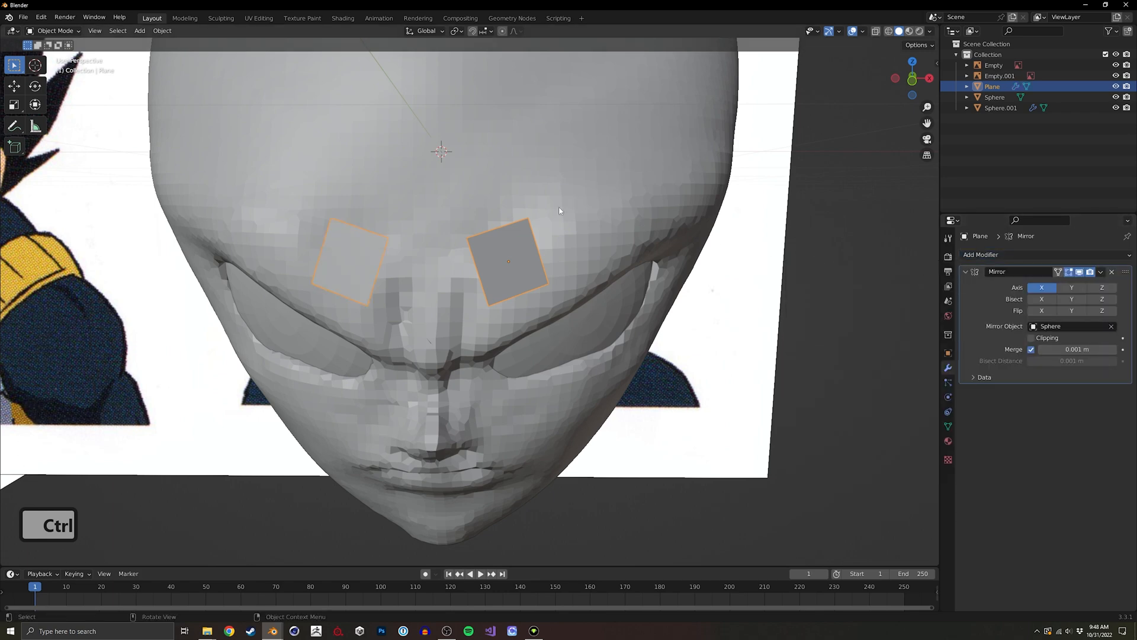
Scale the mirrored plane to about 0.4 of its size and move it down to the brow.
middle_click_drag(616, 205, 526, 202)
key("s")
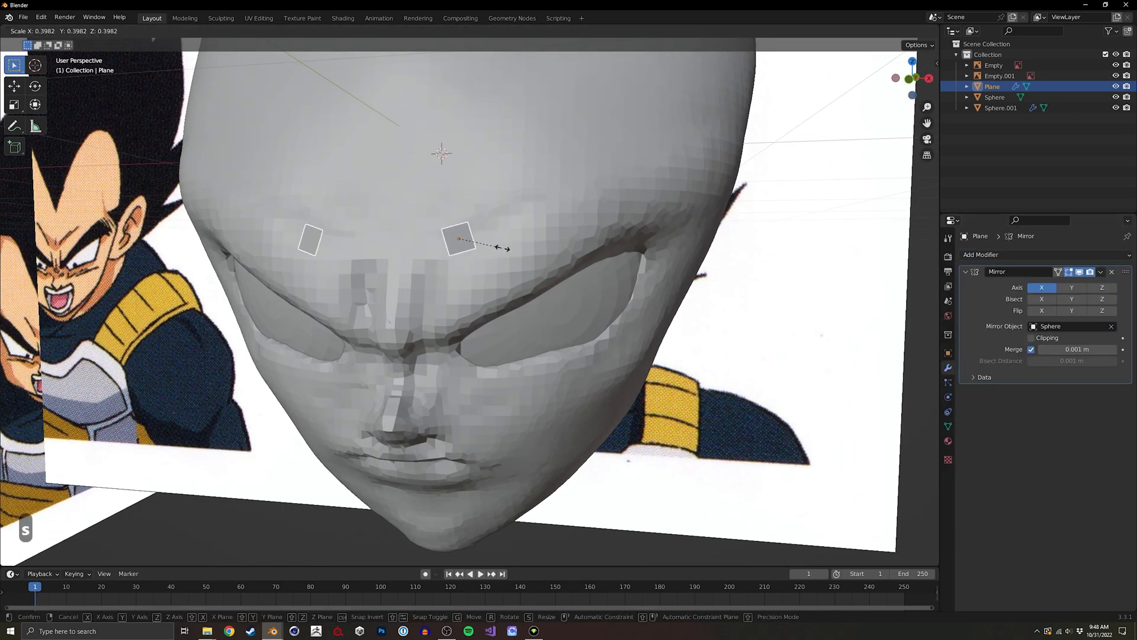
left_click(500, 246)
key("g")
left_click(492, 330)
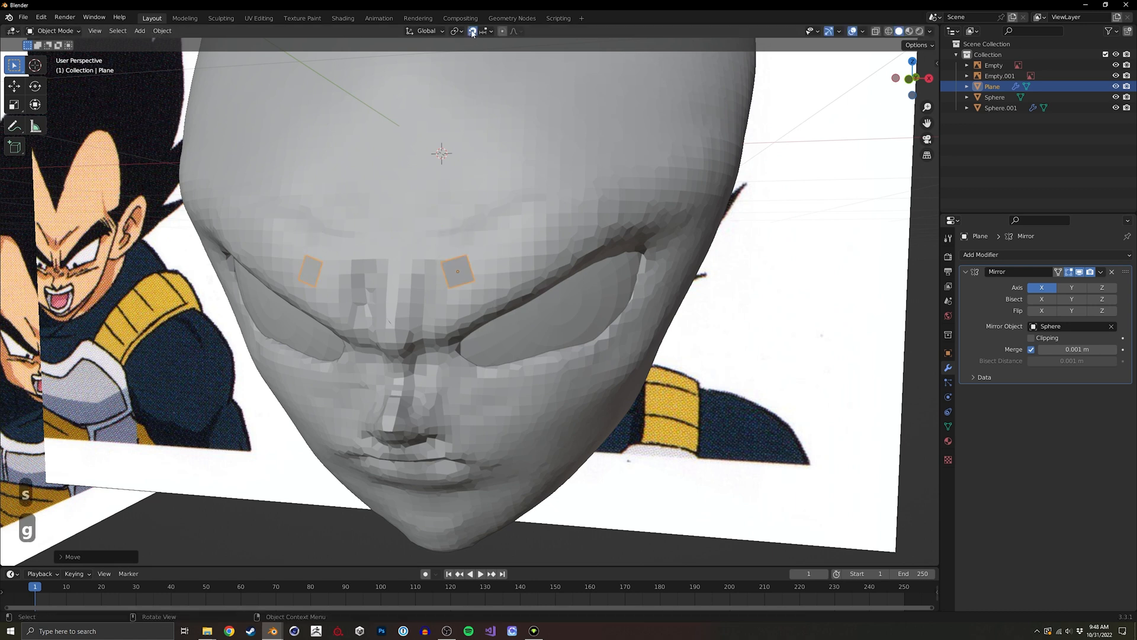
Enable snapping and set the snap target to Face Project.
left_click(484, 32)
left_click(465, 117)
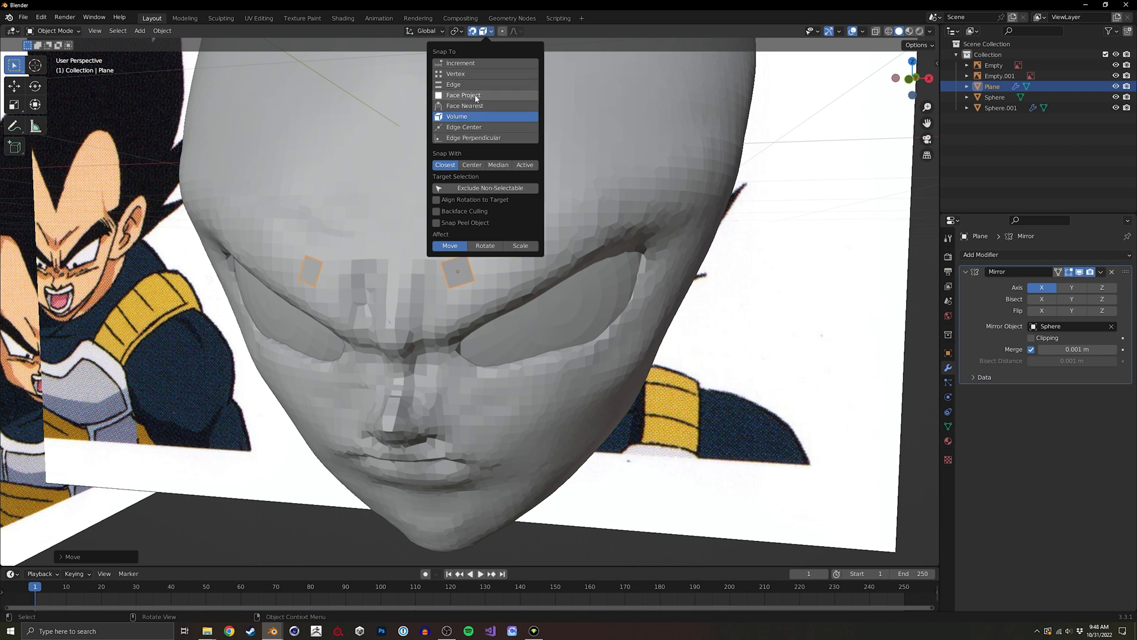
left_click(471, 95)
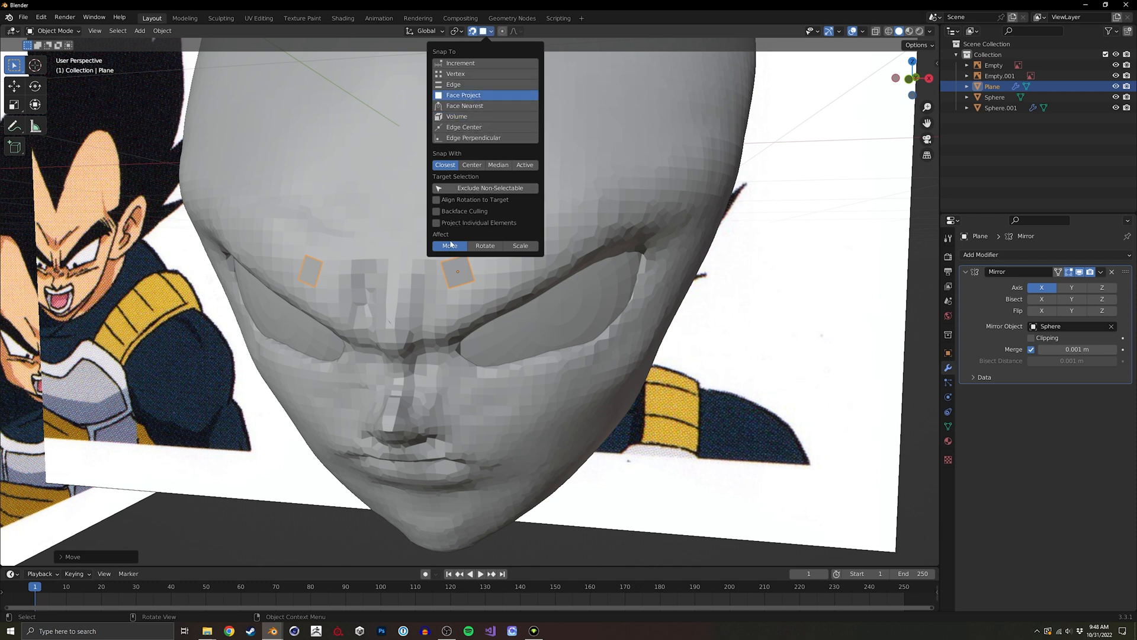
key("Tab")
key("Tab")
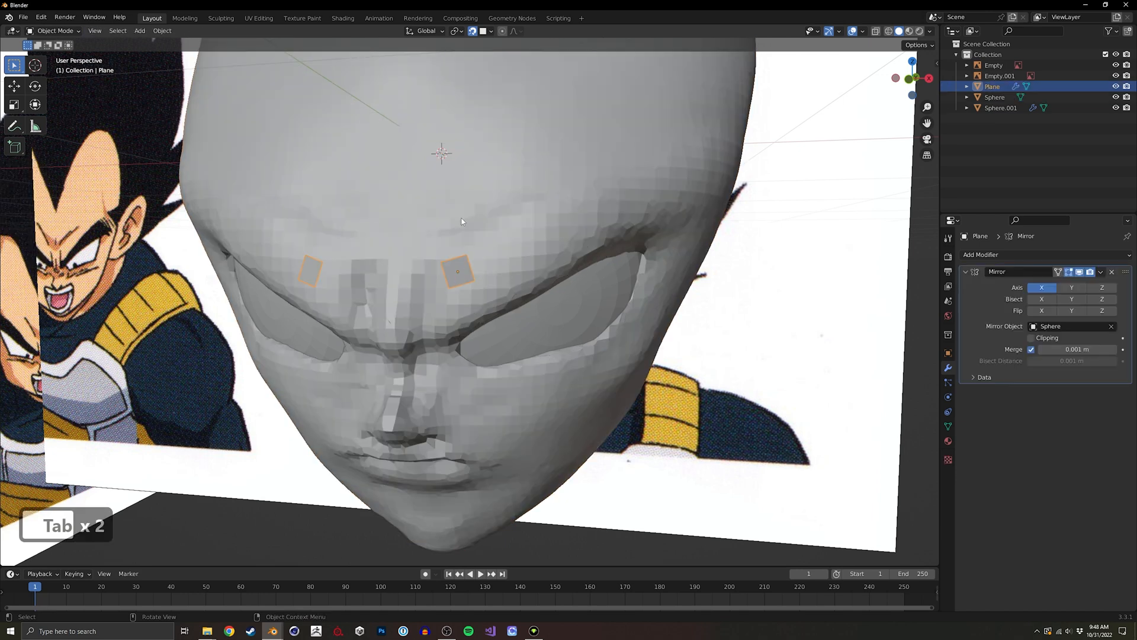
left_click(478, 32)
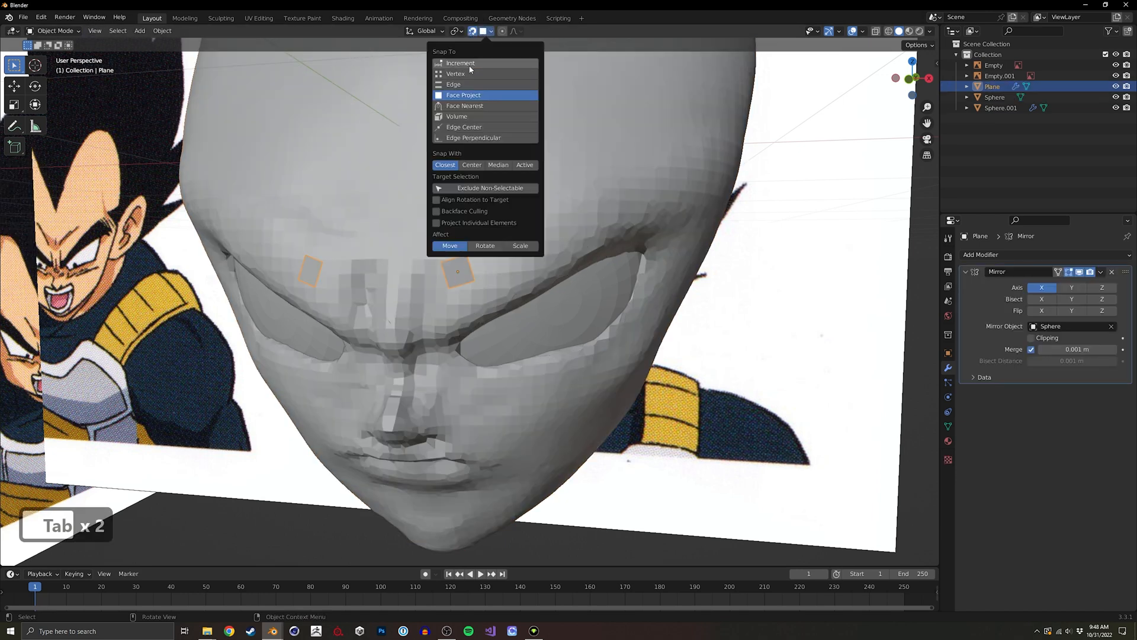
left_click(471, 73)
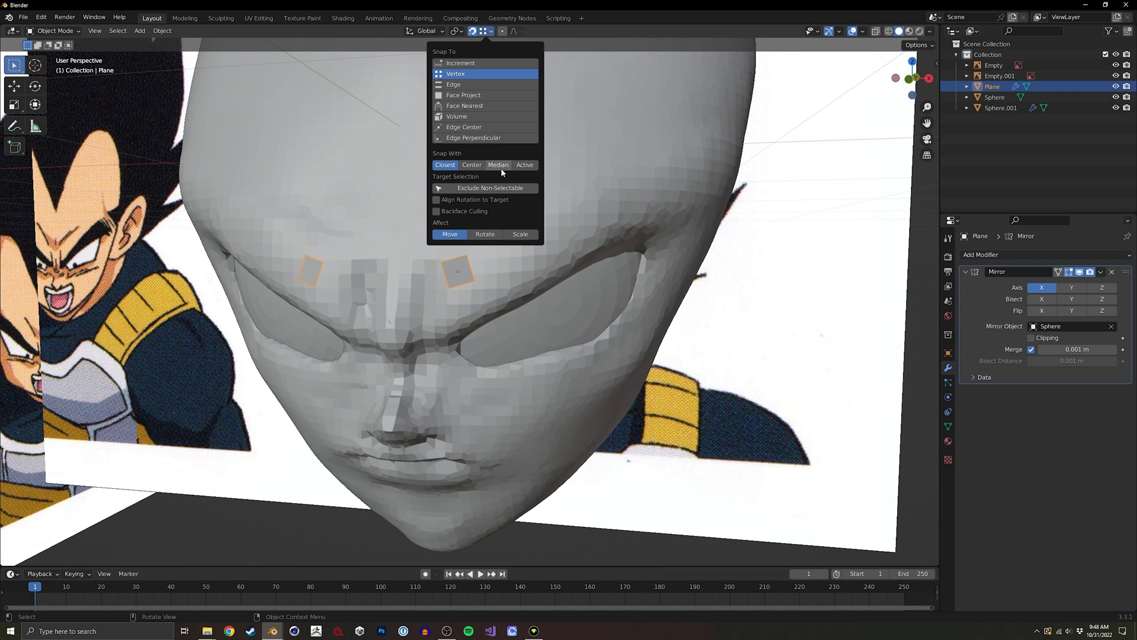
left_click(472, 30)
left_click(487, 31)
left_click(465, 95)
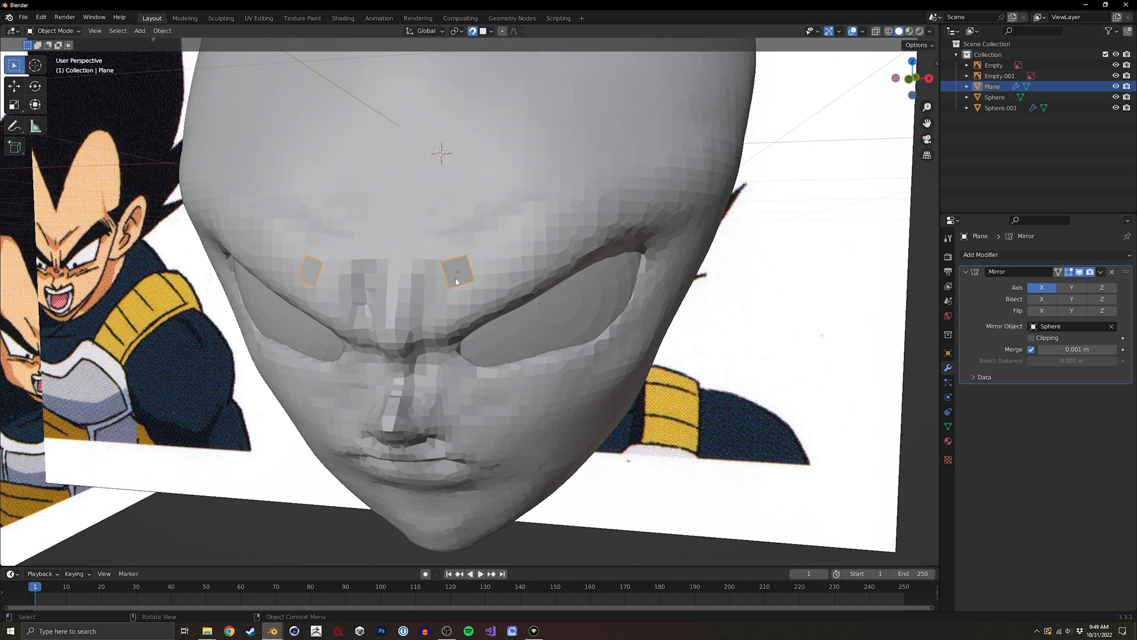
In Edit Mode, snap the plane's corner vertices onto the brow surface, then move the whole plane along it.
key("Tab")
key("g")
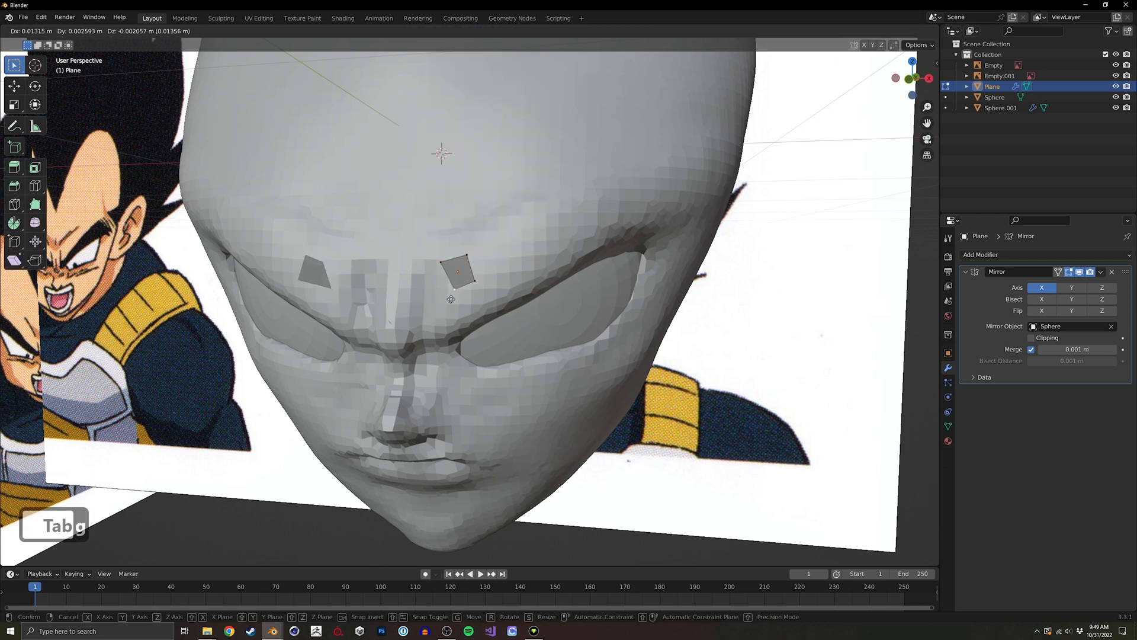
left_click(447, 311)
left_click(441, 264)
key("g")
left_click(440, 278)
left_click_drag(425, 318, 506, 235)
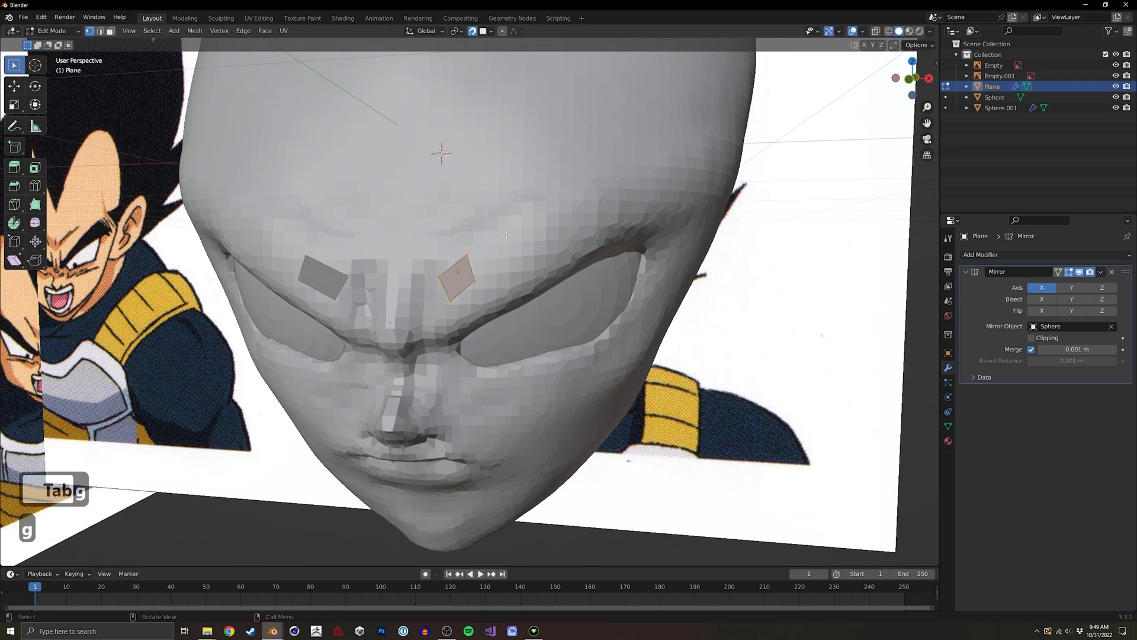
key("g")
left_click(503, 250)
middle_click_drag(503, 251, 453, 270)
In front X-ray view, move the plane's inner vertices to the inner end of the reference eyebrow.
left_click(416, 312)
key("alt+z")
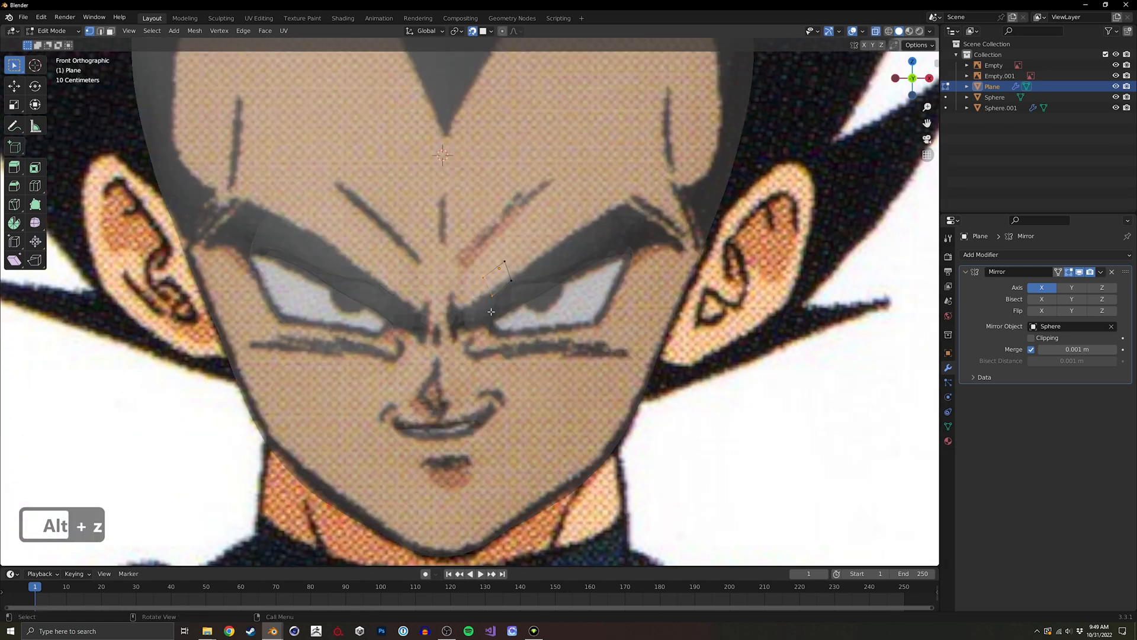
key("g")
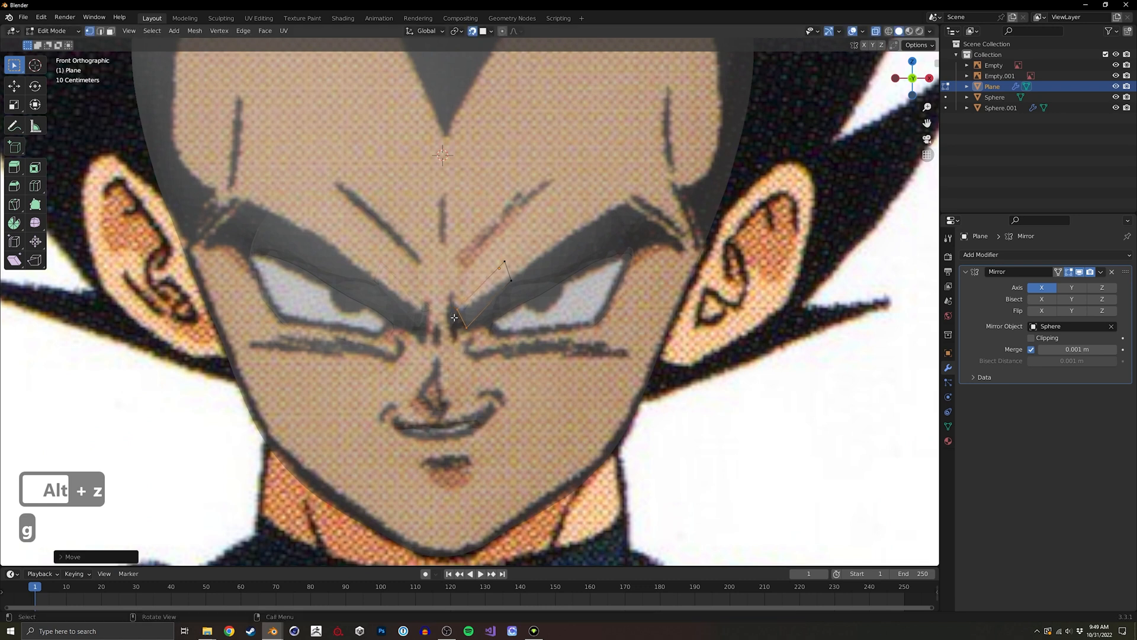
key("g")
key("g")
Extrude the plane's inner edge in edge select mode, then rotate and move it to the reference eyebrow's inner end.
key("2")
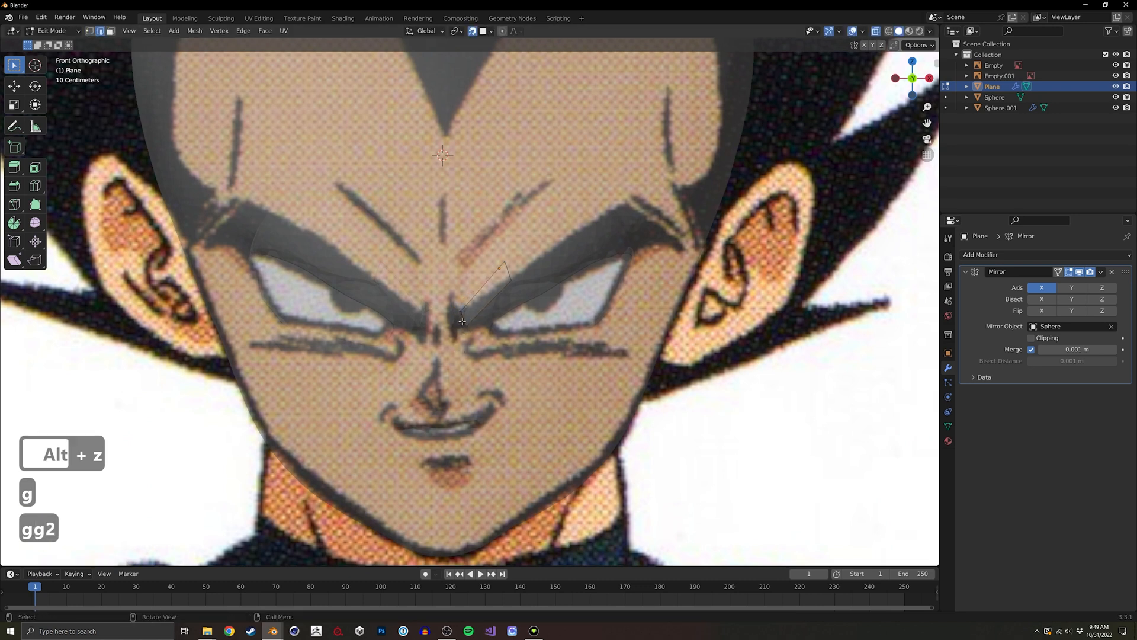
key("e")
key("r")
left_click(478, 347)
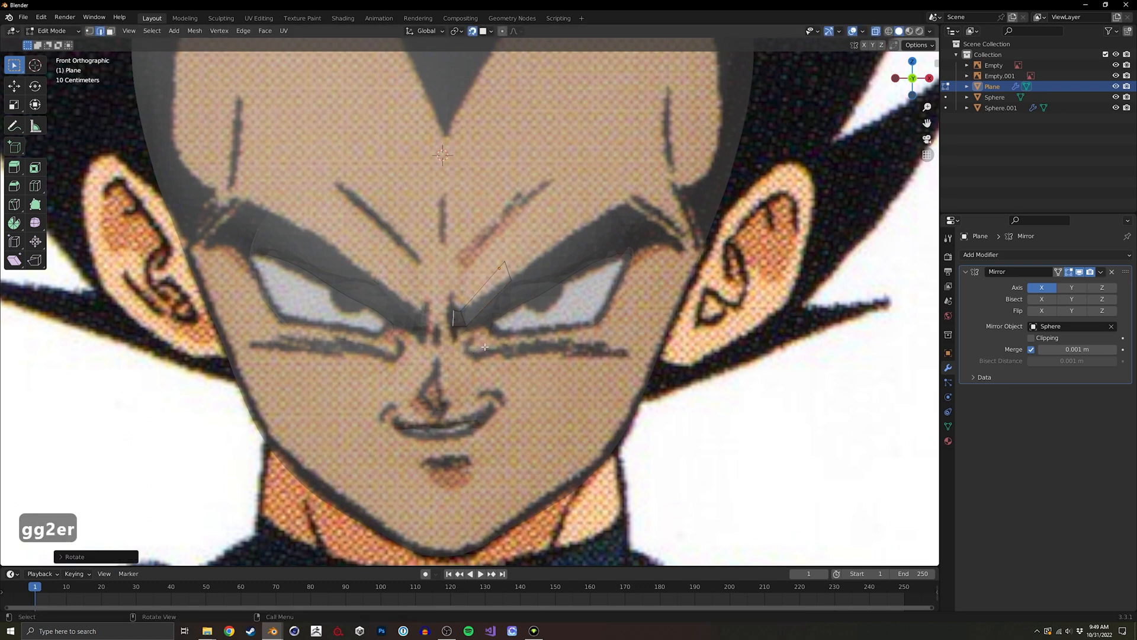
key("g")
key("g")
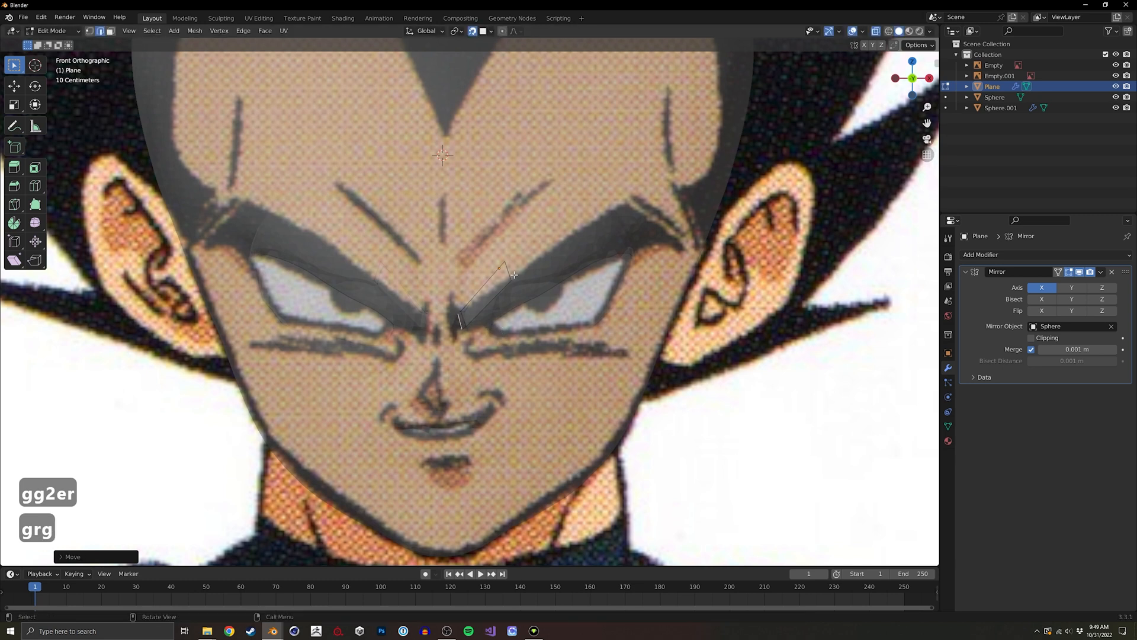
Move the plane's outer edge down onto the reference eyebrow above the pupil.
left_click(513, 274)
key("g")
left_click(524, 311)
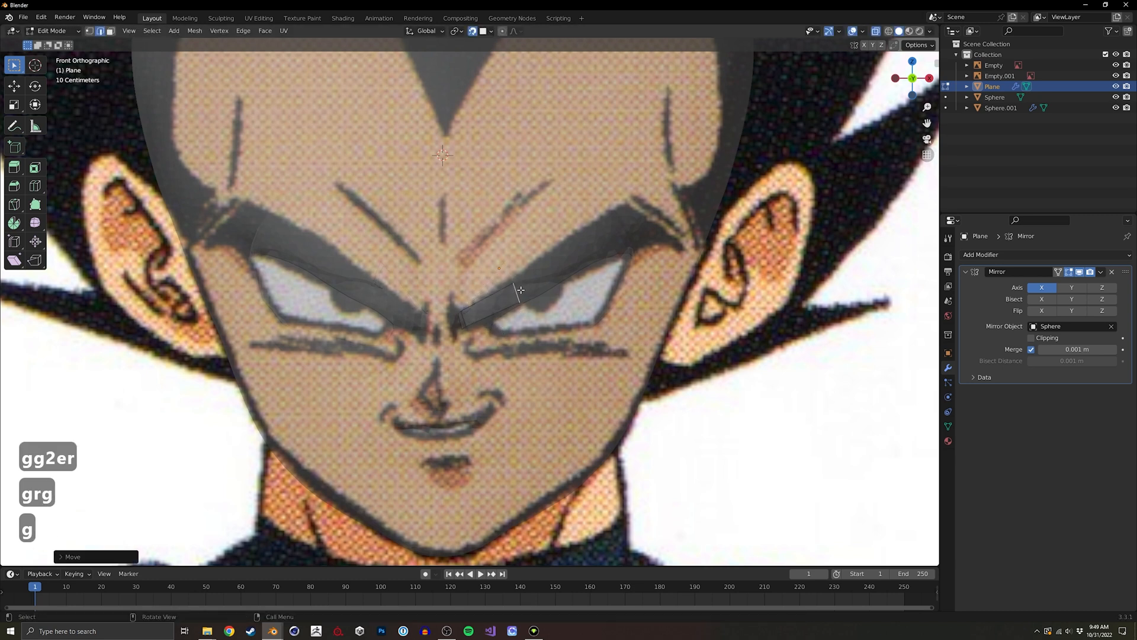
Extrude the eyebrow plane's outer edge twice along the reference eyebrow towards its outer corner.
key("e")
left_click(595, 260)
key("e")
left_click(671, 214)
left_click(674, 210)
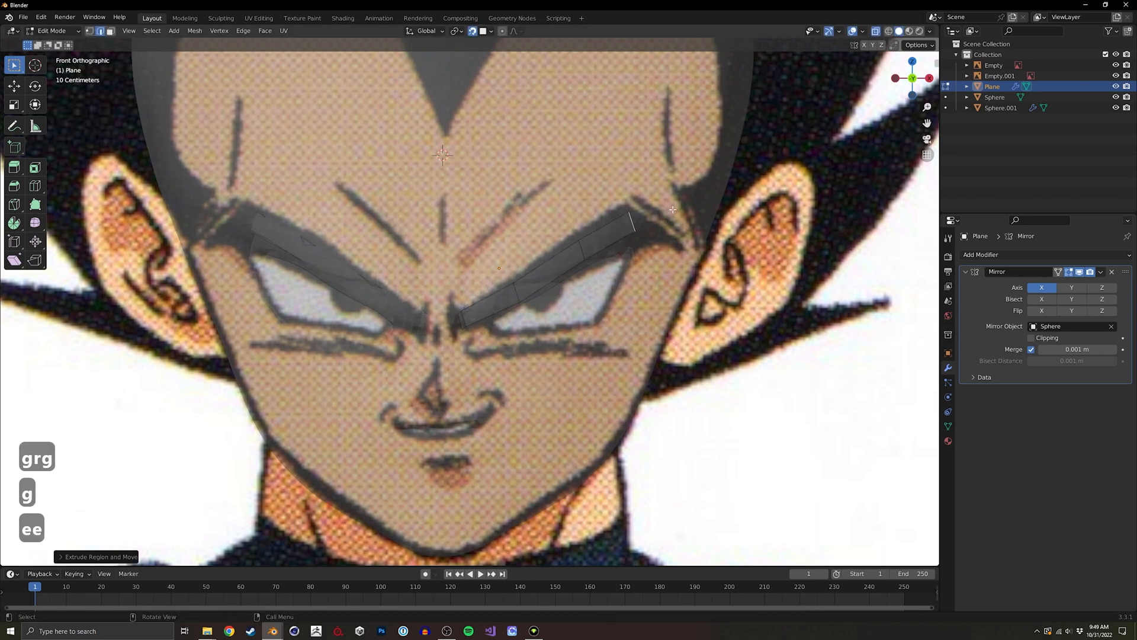
In vertex select mode, move the upper vertices of the eyebrow's two middle edges onto the reference eyebrow's upper outline.
key("1")
left_click(580, 242)
key("g")
left_click(578, 236)
left_click(513, 283)
key("g")
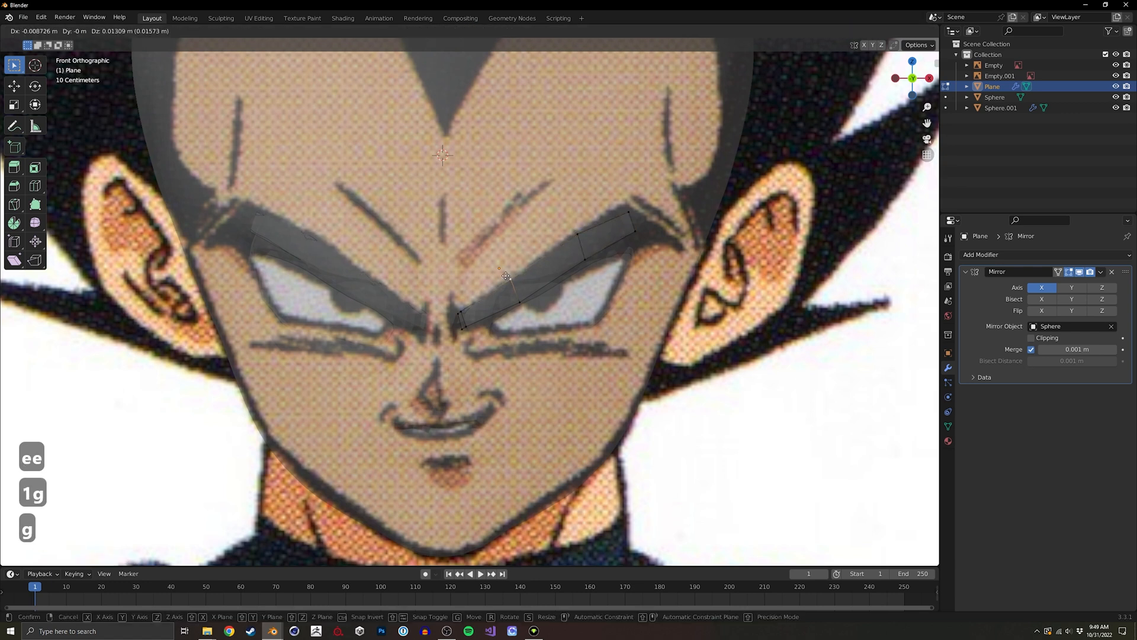
left_click(512, 279)
Move the lower vertices of the eyebrow's two middle edges onto the reference eyebrow's lower outline.
left_click(519, 302)
key("g")
left_click(517, 304)
left_click(582, 259)
key("g")
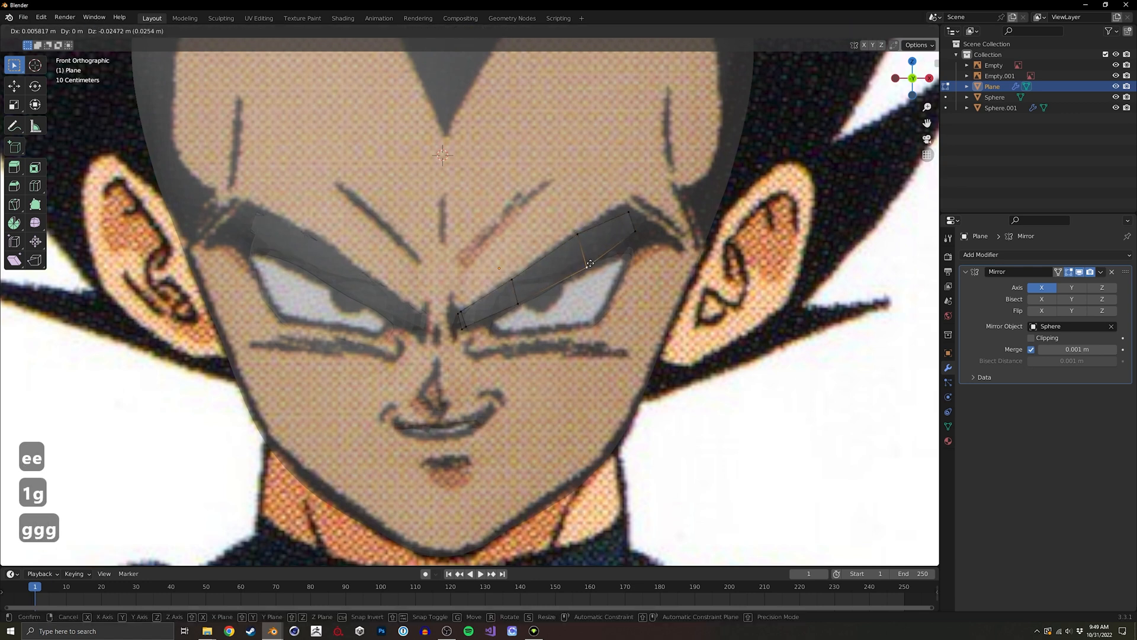
left_click(588, 263)
Move the lower and upper vertices of the eyebrow's outer end to the reference eyebrow's peak and lower edge.
left_click(631, 236)
key("g")
left_click(636, 249)
left_click(628, 211)
key("g")
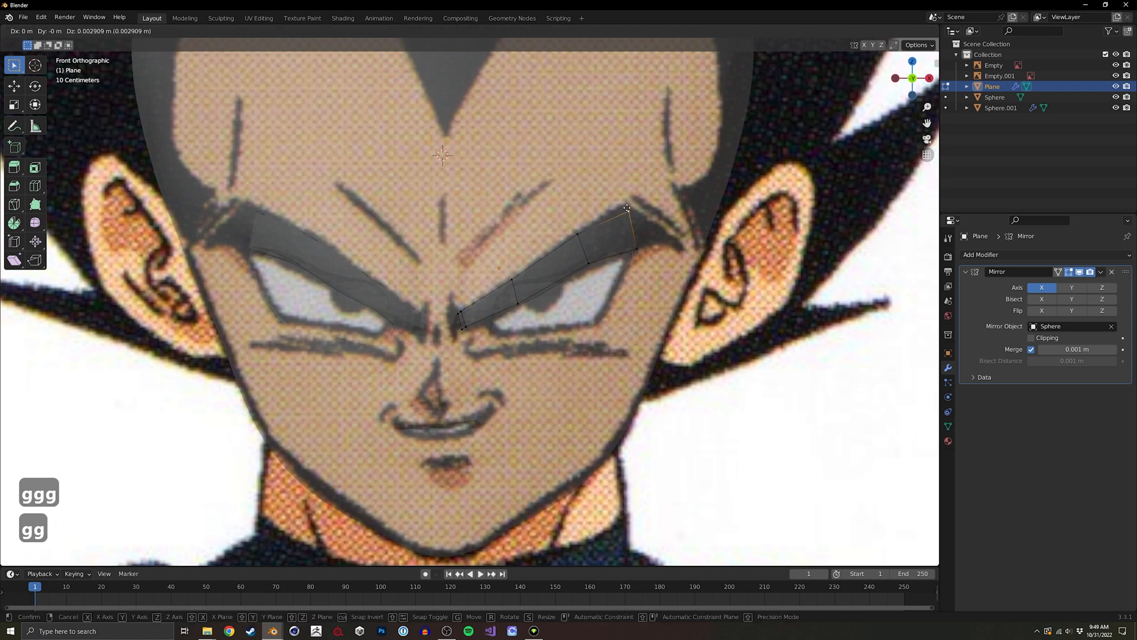
left_click(624, 199)
Extrude the eyebrow's outer end edge, scale it down and move it to the reference eyebrow's pointed outer tip.
key("2")
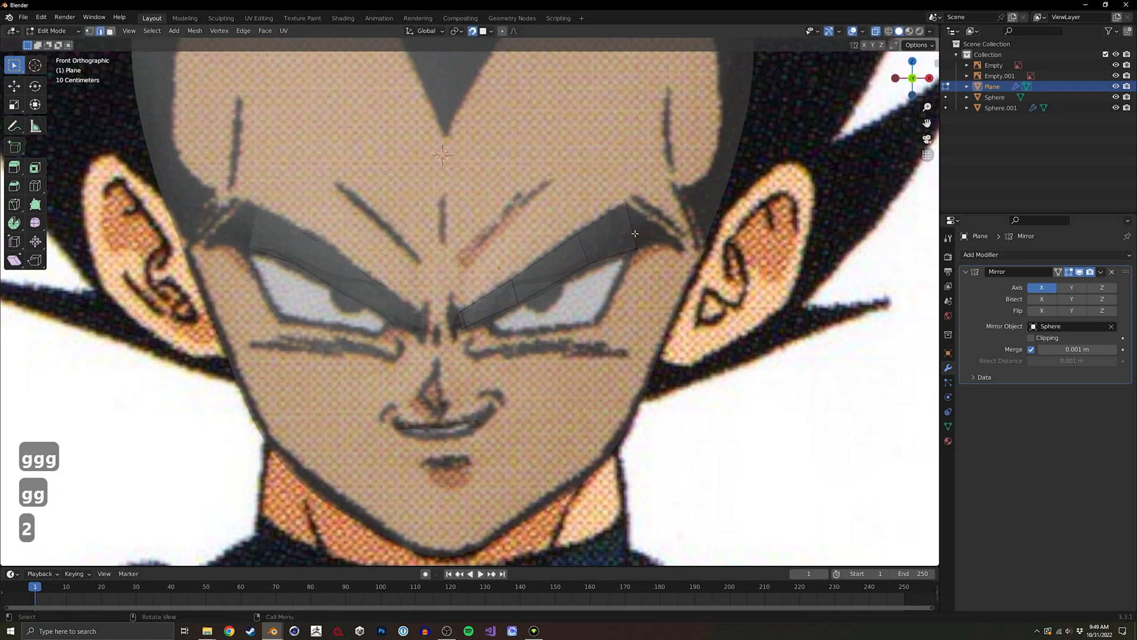
key("e")
key("s")
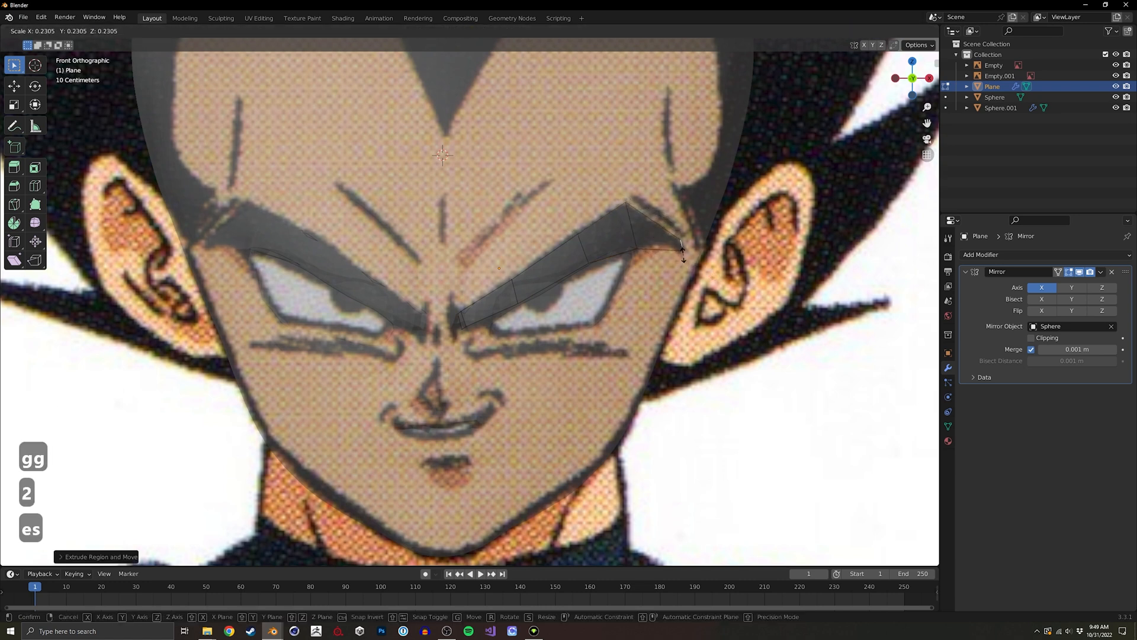
left_click(682, 248)
key("g")
left_click(684, 253)
Add a loop cut across the eyebrow's tip segment and move its lower vertices onto the reference outline.
key("ctrl+r")
left_click(653, 241)
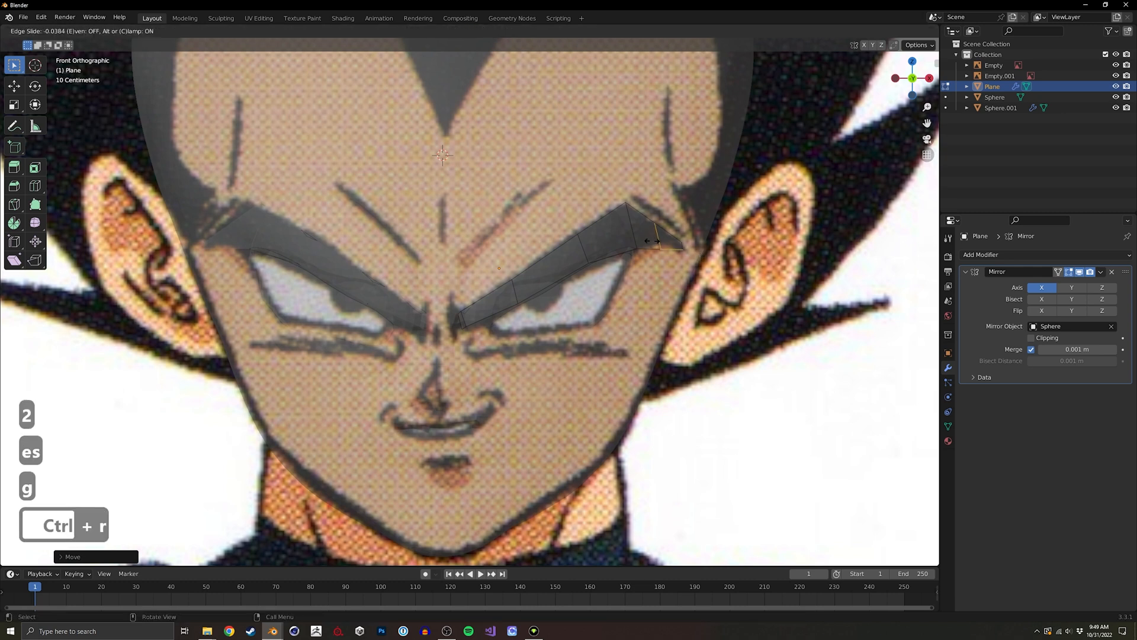
left_click(640, 236)
key("1")
key("g")
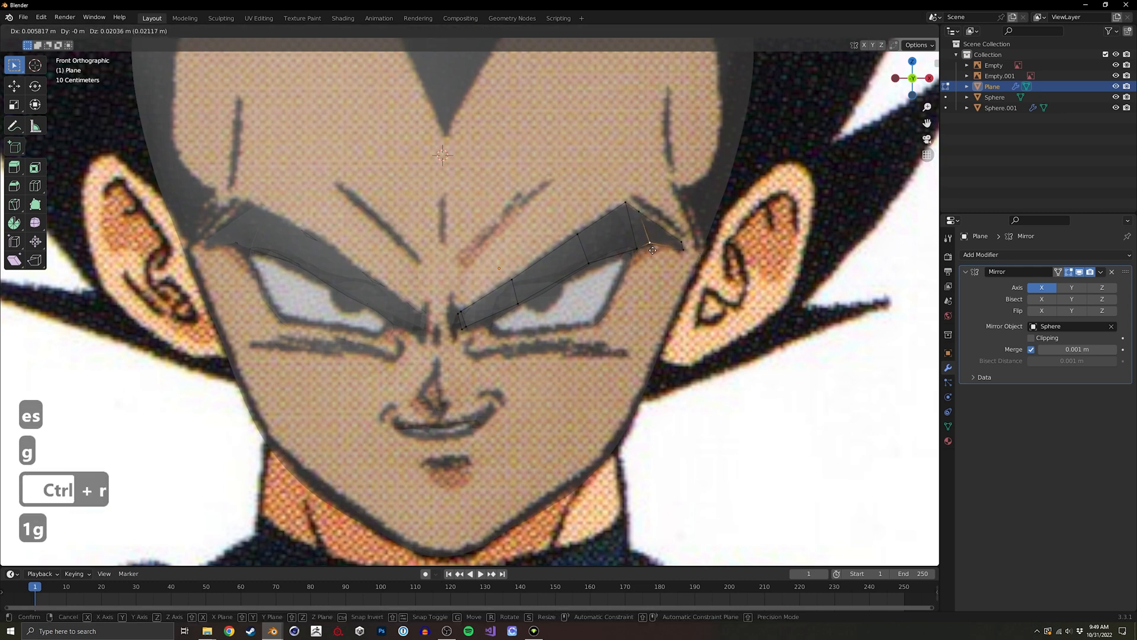
left_click(653, 249)
key("g")
left_click(652, 248)
key("g")
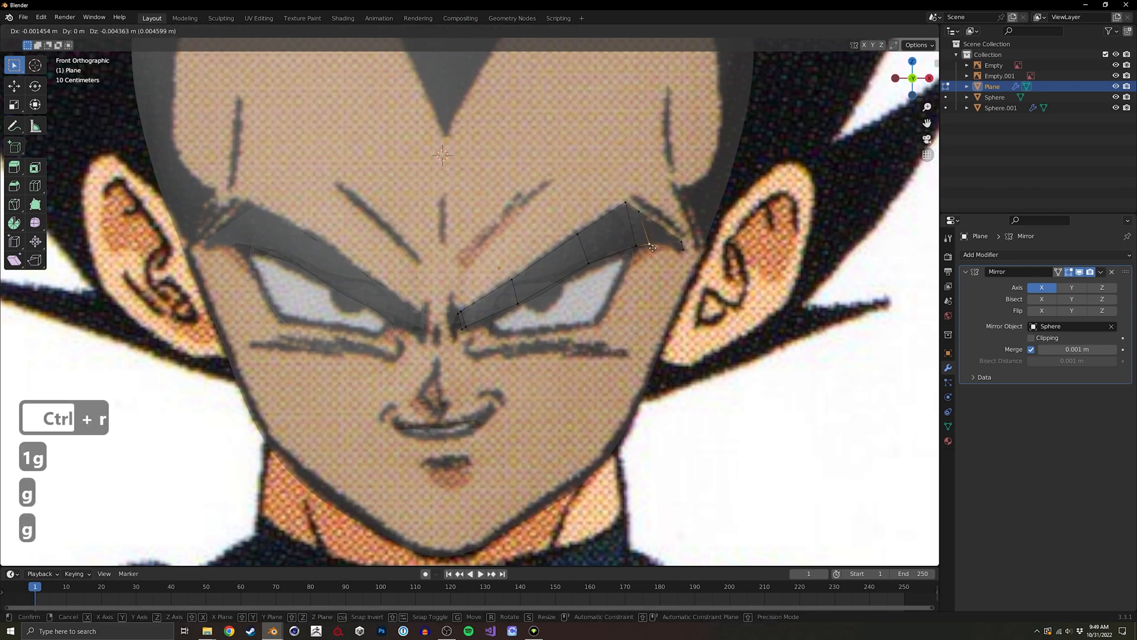
left_click(652, 249)
Turn off X-ray, return to Object Mode and give the eyebrows a Solidify modifier of -1.54 m thickness and a Subdivision Surface modifier.
middle_click_drag(652, 248, 484, 265)
key("alt+z")
key("Tab")
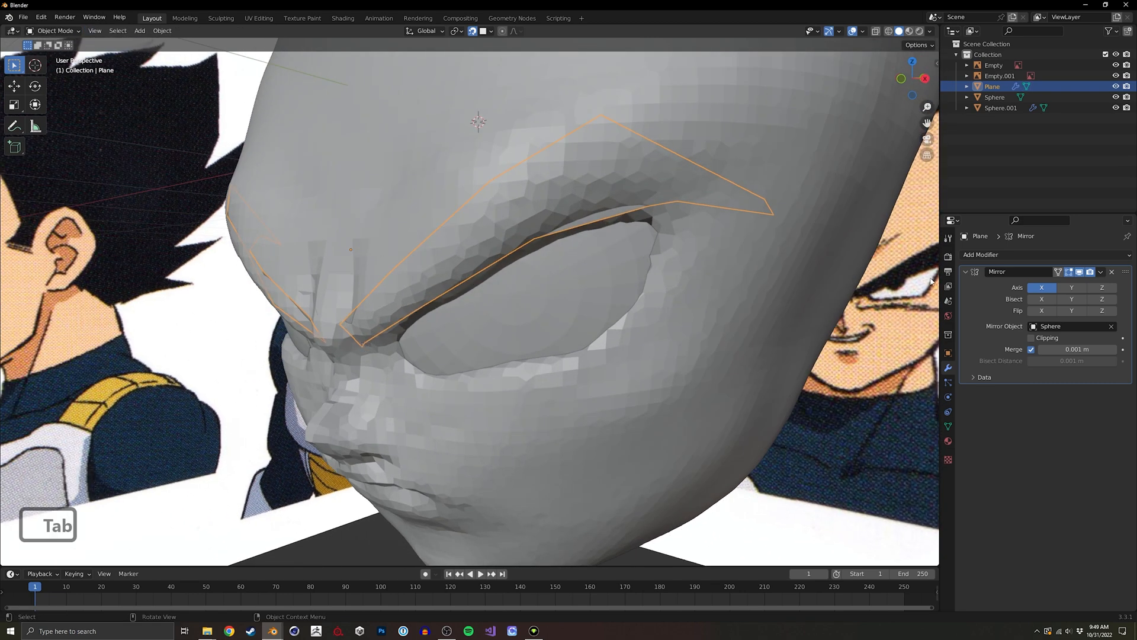
left_click(984, 255)
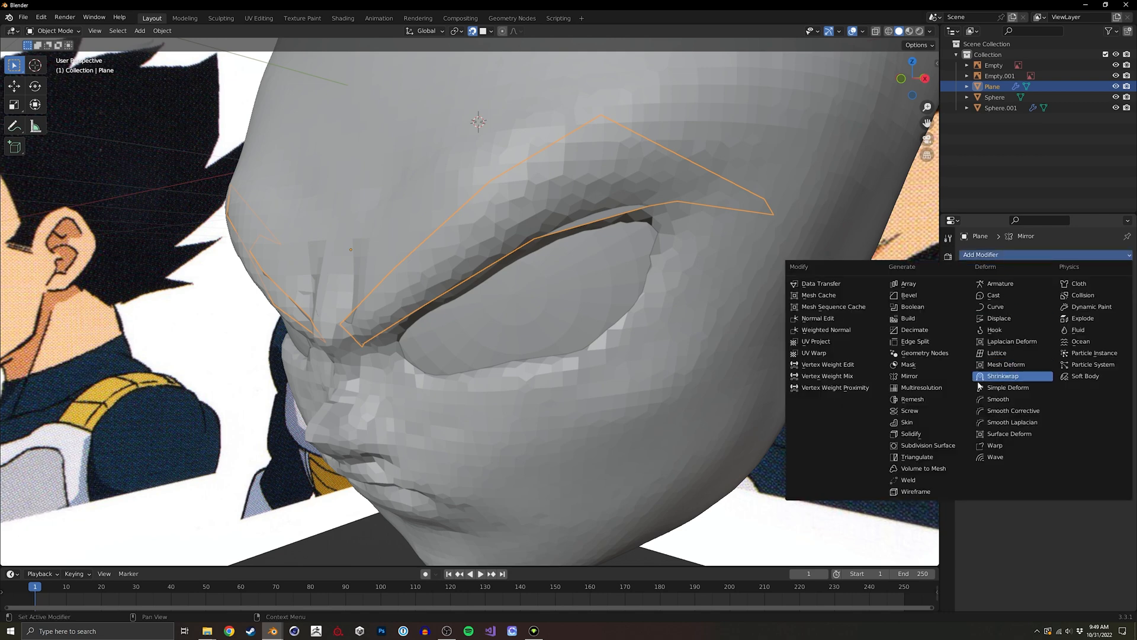
left_click(920, 433)
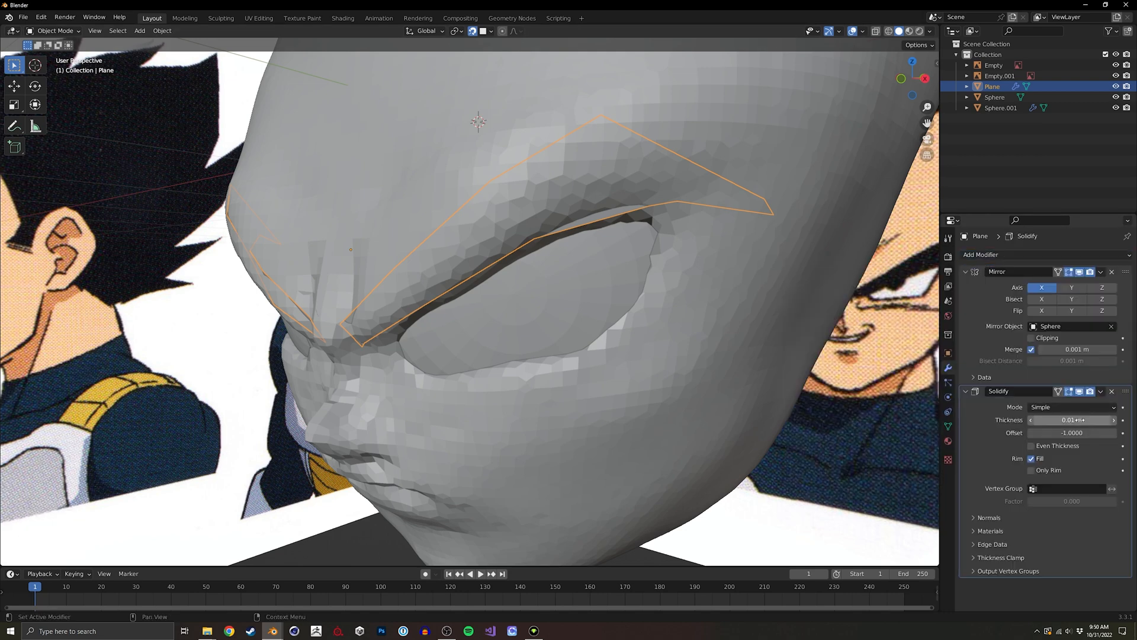
left_click_drag(1066, 420, 1001, 442)
left_click(1022, 255)
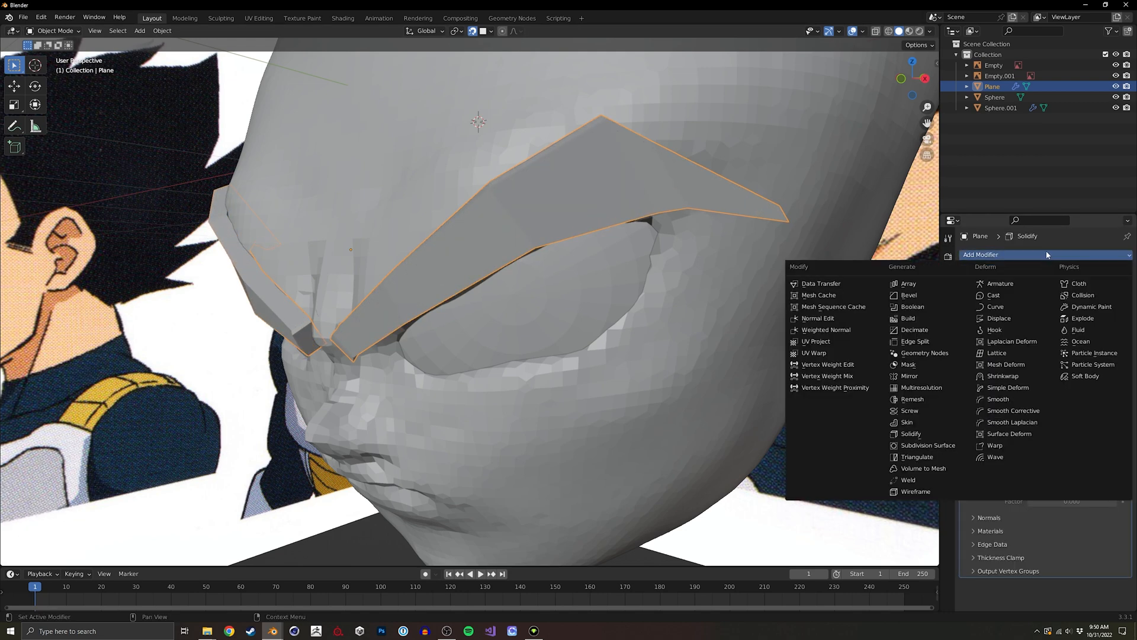
left_click(933, 445)
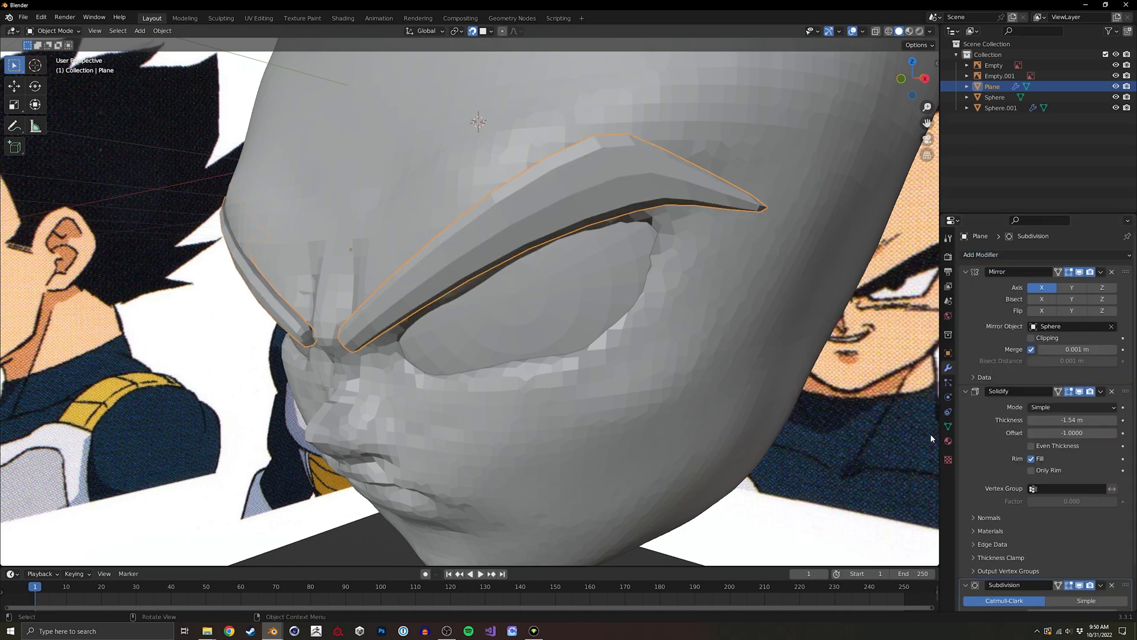
Examine the thickened eyebrows and the head shape from several angles against the side and front references.
middle_click_drag(550, 296, 568, 355)
middle_click_drag(530, 359, 490, 368)
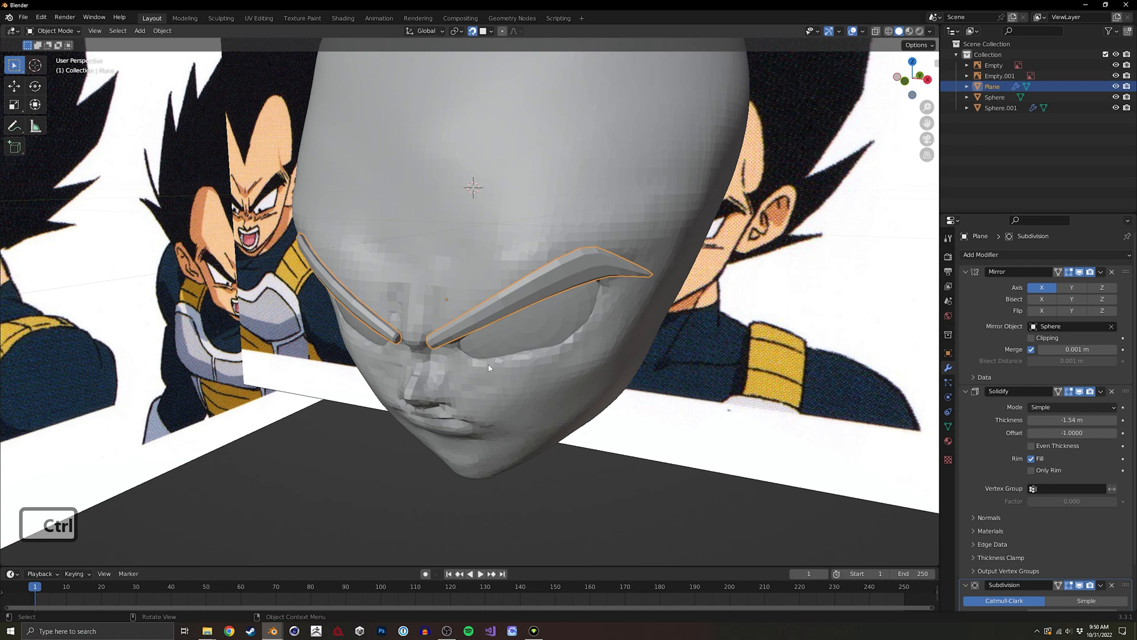
left_click(649, 438)
left_click(492, 310)
middle_click_drag(492, 311, 434, 312)
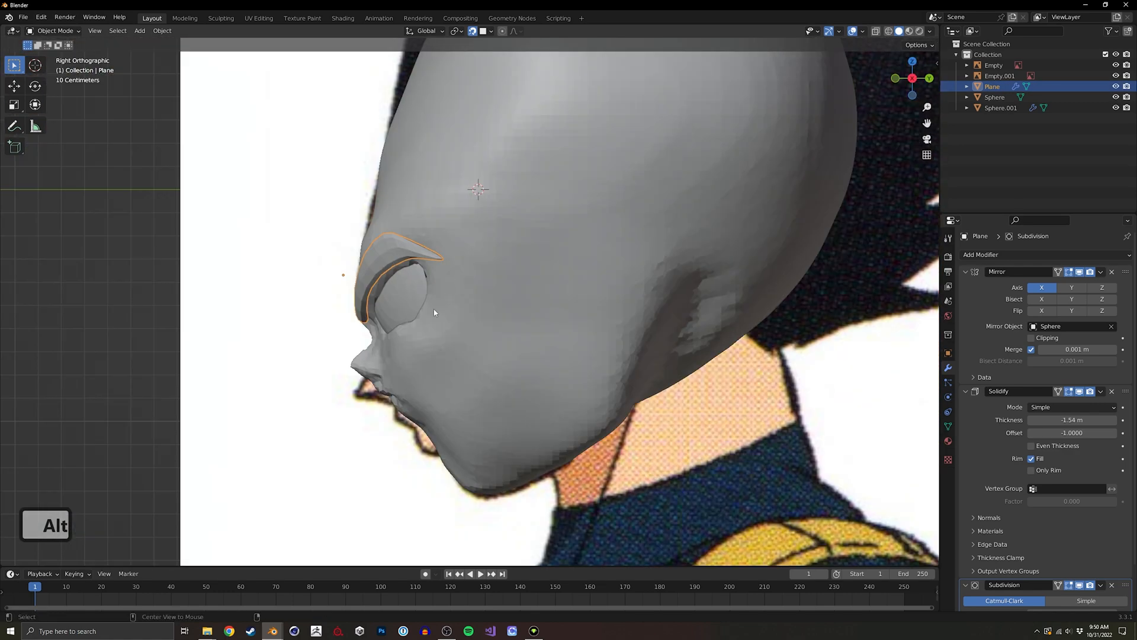
middle_click_drag(393, 389, 380, 344, "shift")
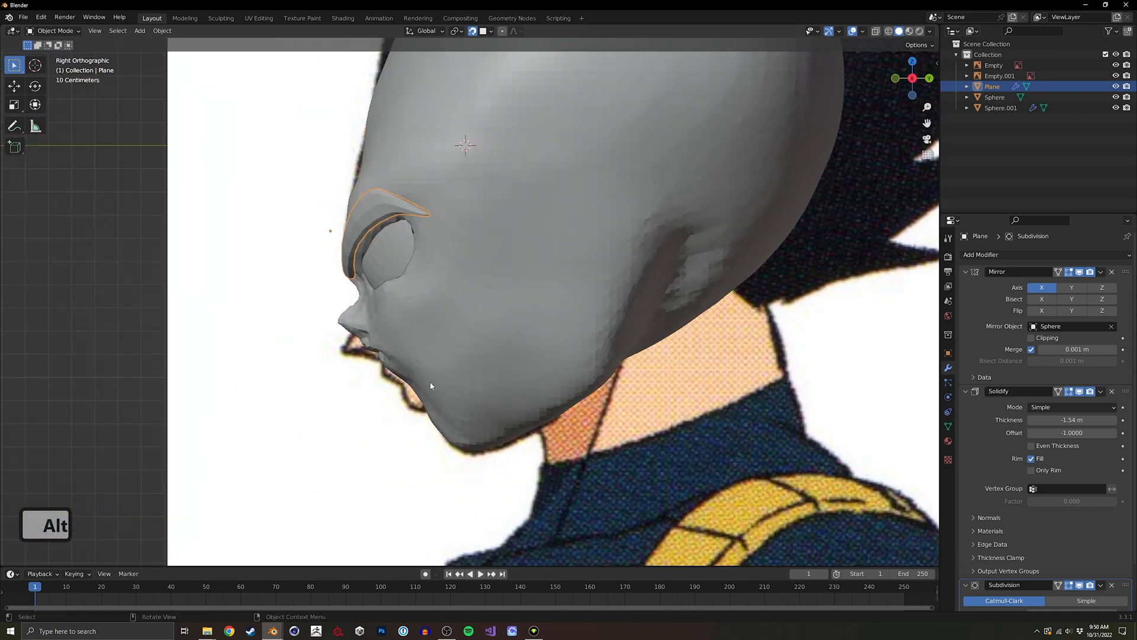
mouse_move(431, 386)
middle_mouse_down("alt")
mouse_move(603, 317)
mouse_move(458, 362)
mouse_move(514, 384)
mouse_move(544, 373)
mouse_move(433, 368)
middle_mouse_up("alt")
key("alt+z")
key("alt+z")
middle_click_drag(734, 408, 243, 383)
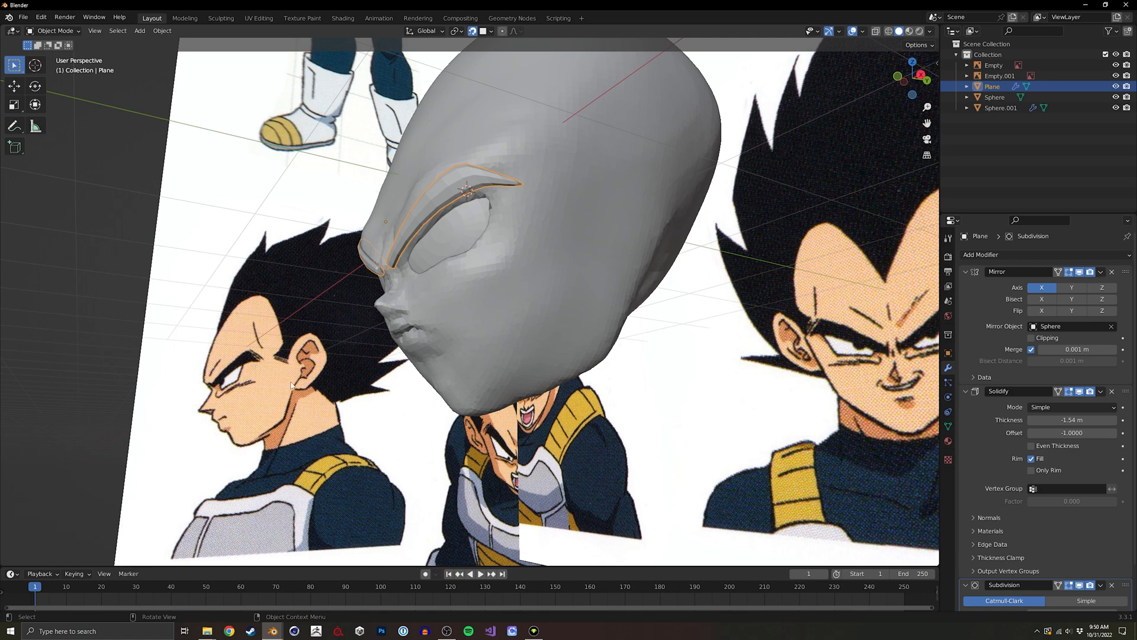
middle_click_drag(620, 326, 375, 372)
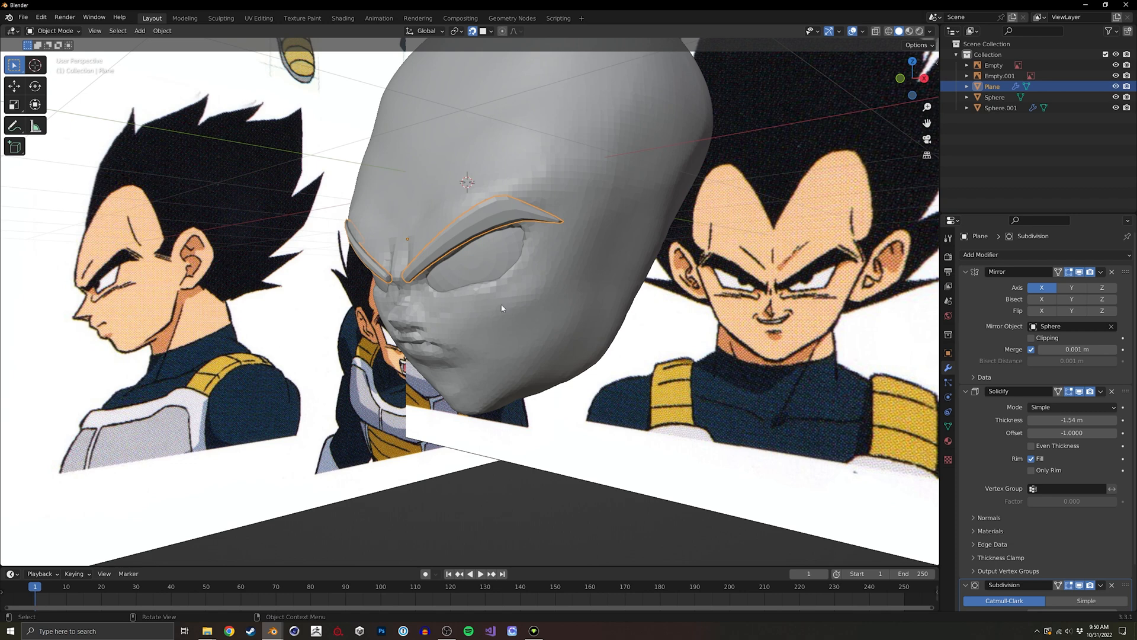
middle_click_drag(404, 329, 299, 330)
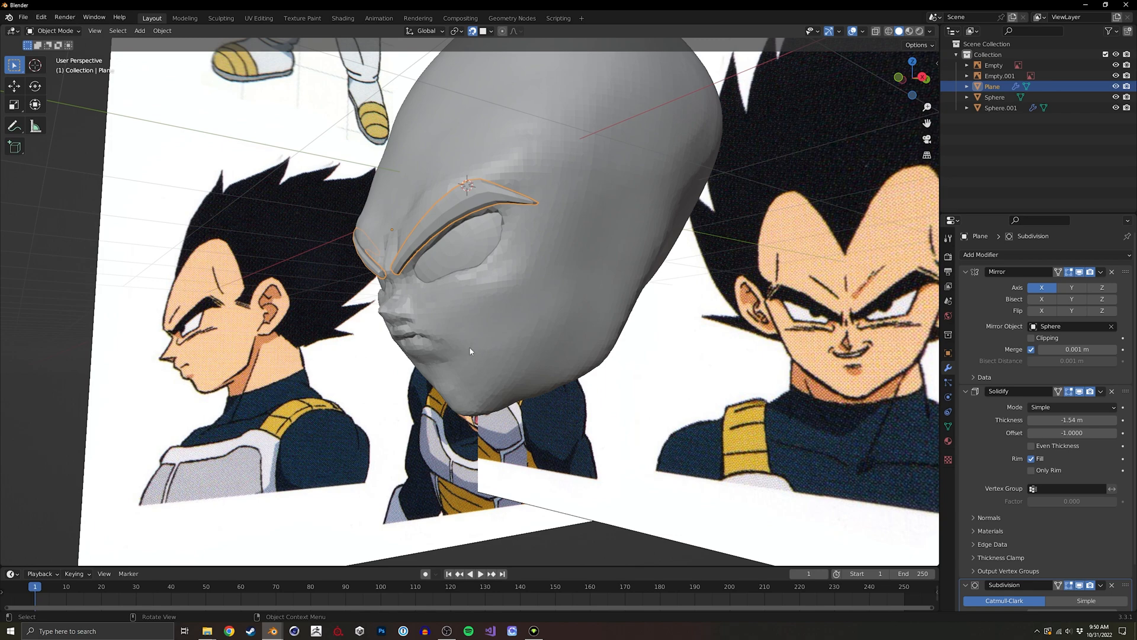
middle_click_drag(501, 360, 396, 270)
middle_click_drag(490, 189, 501, 240, "ctrl")
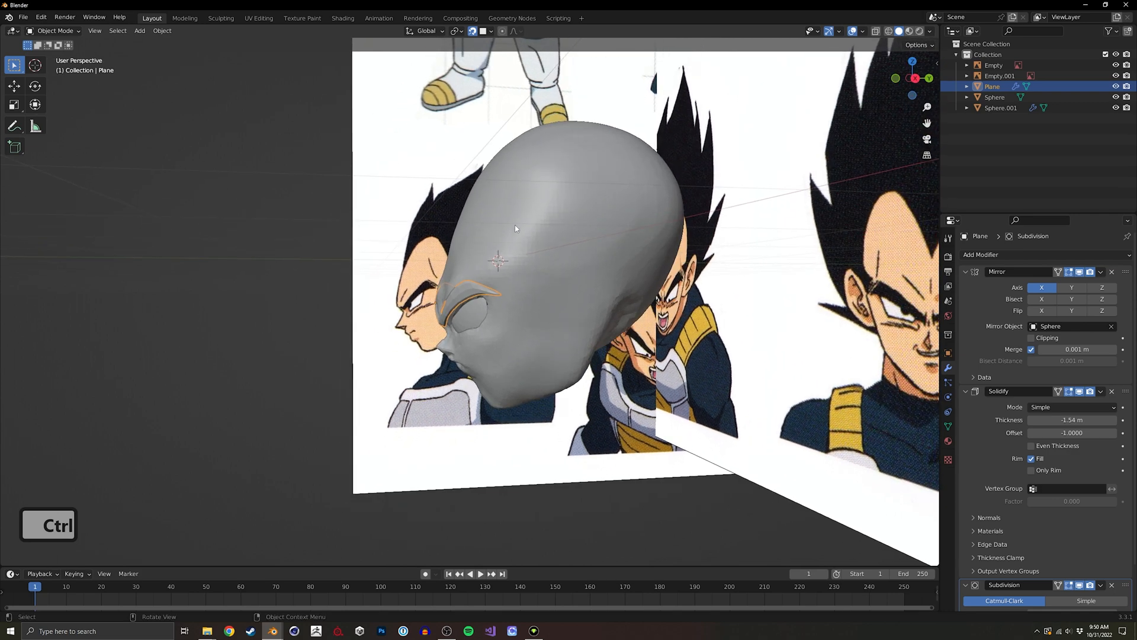
middle_click_drag(512, 293, 531, 212)
Select the head, enter Sculpt Mode and flatten the forehead and temples using the Scrape/Peaks brush at 194 px radius.
left_click(542, 300)
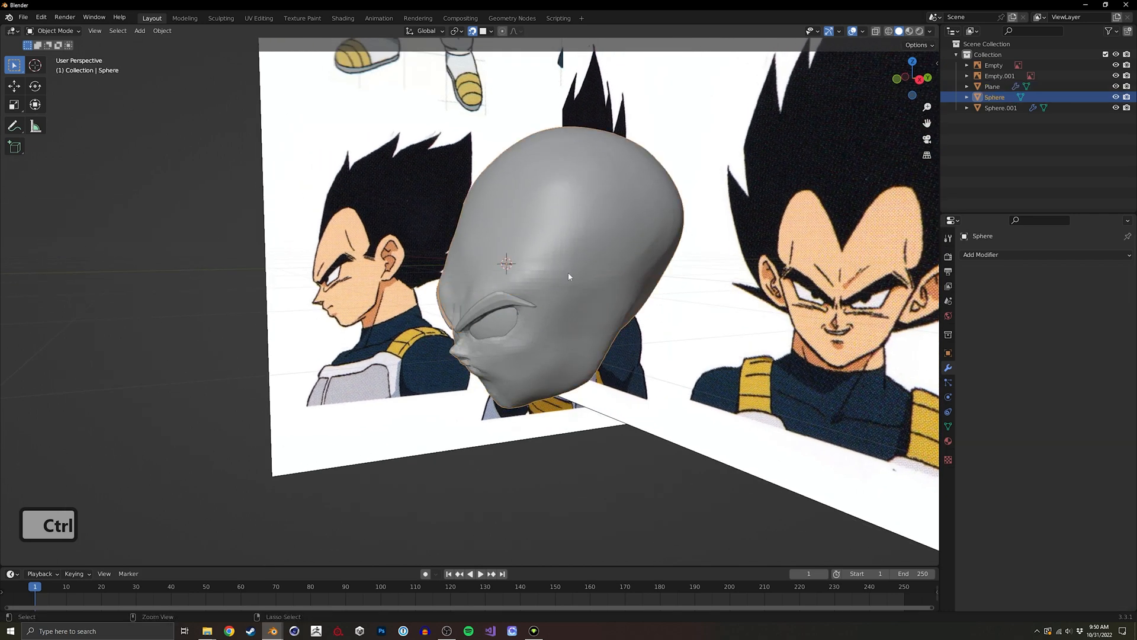
key("ctrl+Tab")
left_click(569, 354)
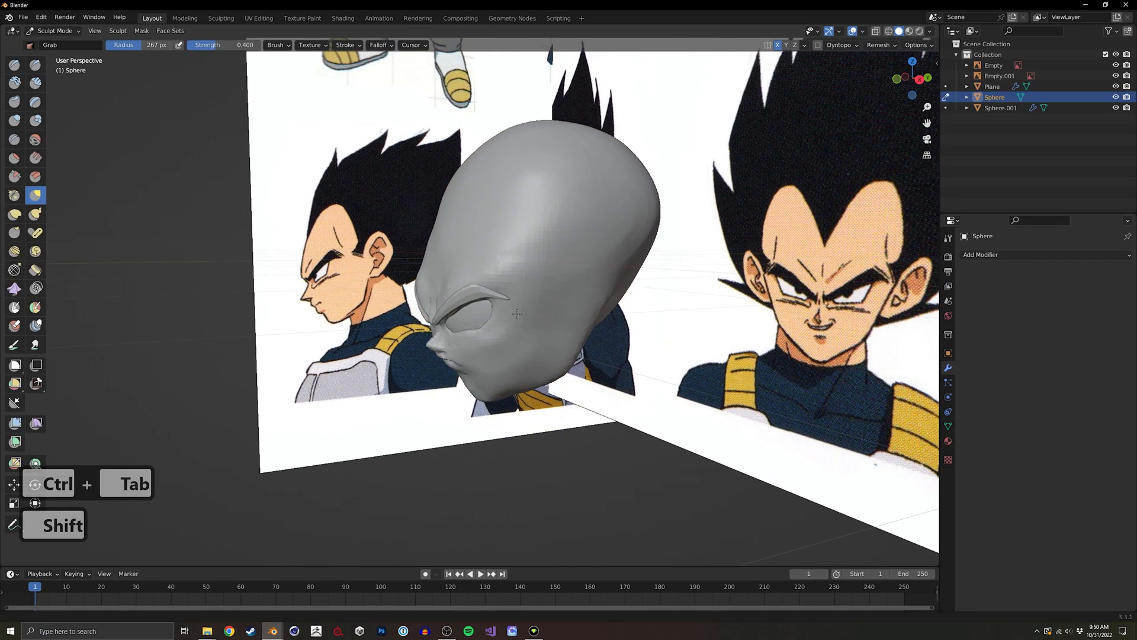
left_click(14, 177)
middle_click_drag(520, 230, 539, 234)
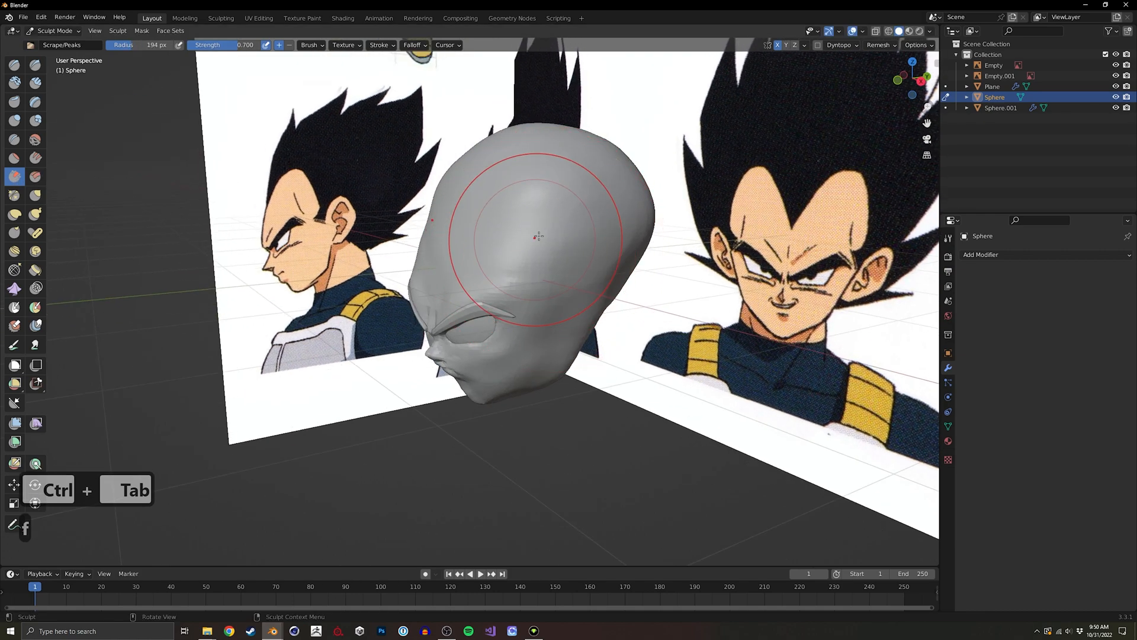
mouse_move(584, 198)
middle_mouse_down()
mouse_move(534, 204)
mouse_move(646, 238)
mouse_move(633, 244)
mouse_move(627, 177)
middle_mouse_up()
key("shift")
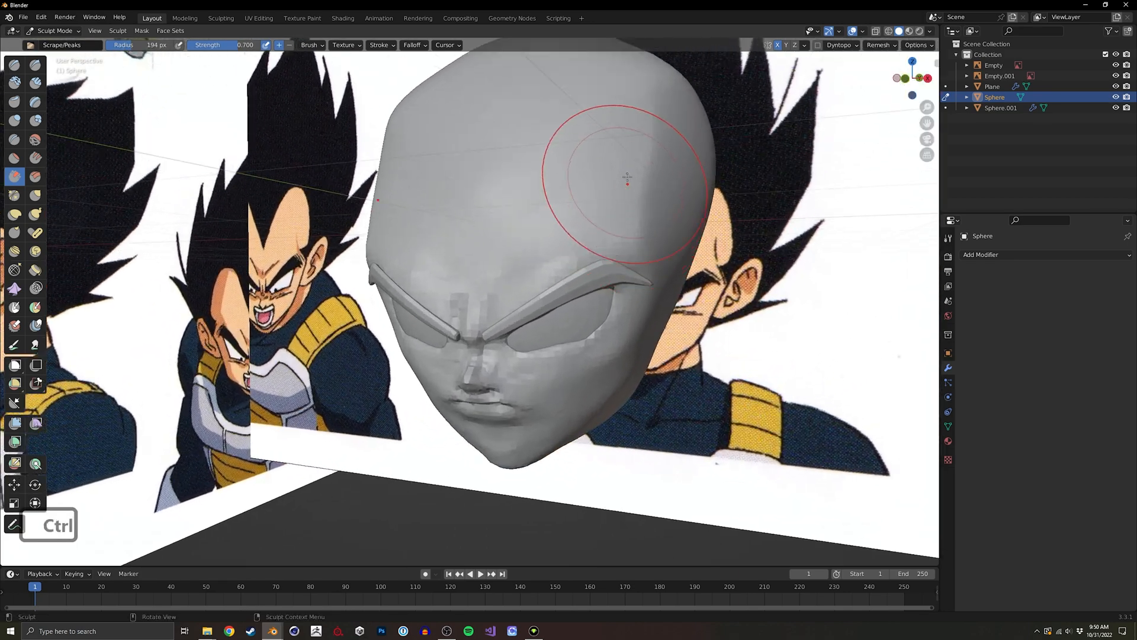
mouse_move(703, 147)
middle_mouse_down()
mouse_move(525, 232)
mouse_move(532, 175)
middle_mouse_up()
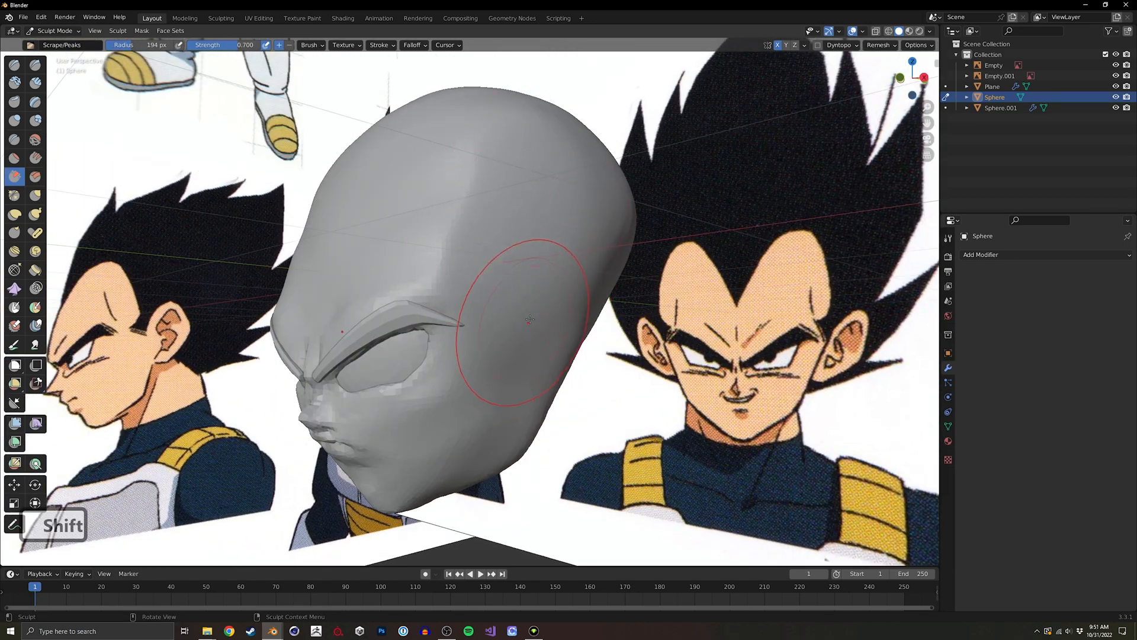
mouse_move(495, 304)
middle_mouse_down()
mouse_move(497, 254)
mouse_move(483, 241)
middle_mouse_up()
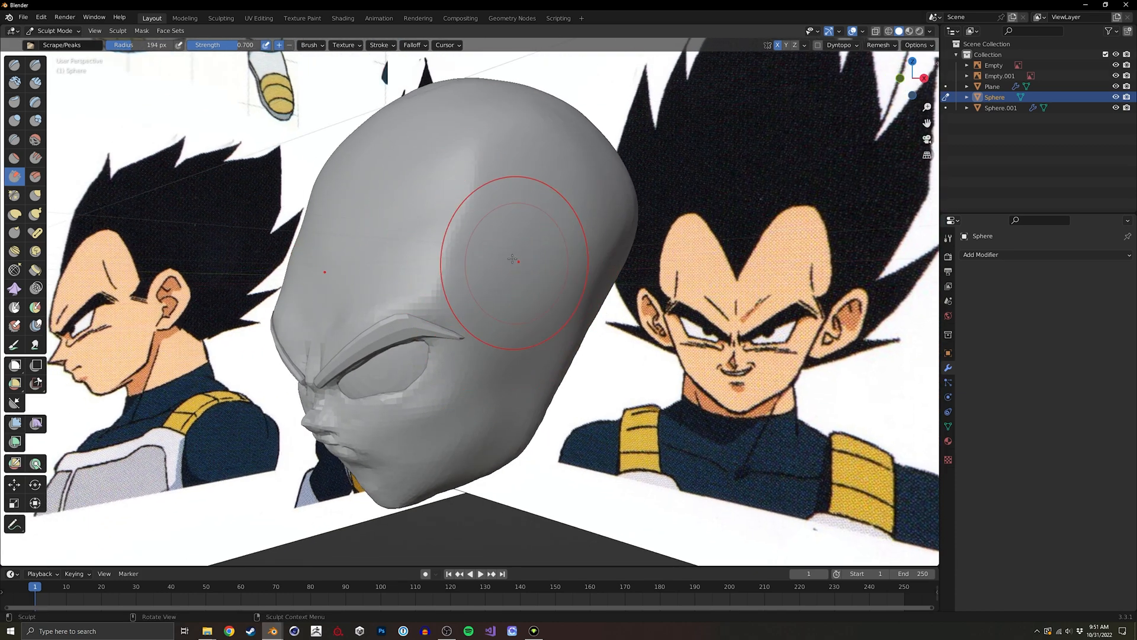
middle_click_drag(522, 248, 493, 236)
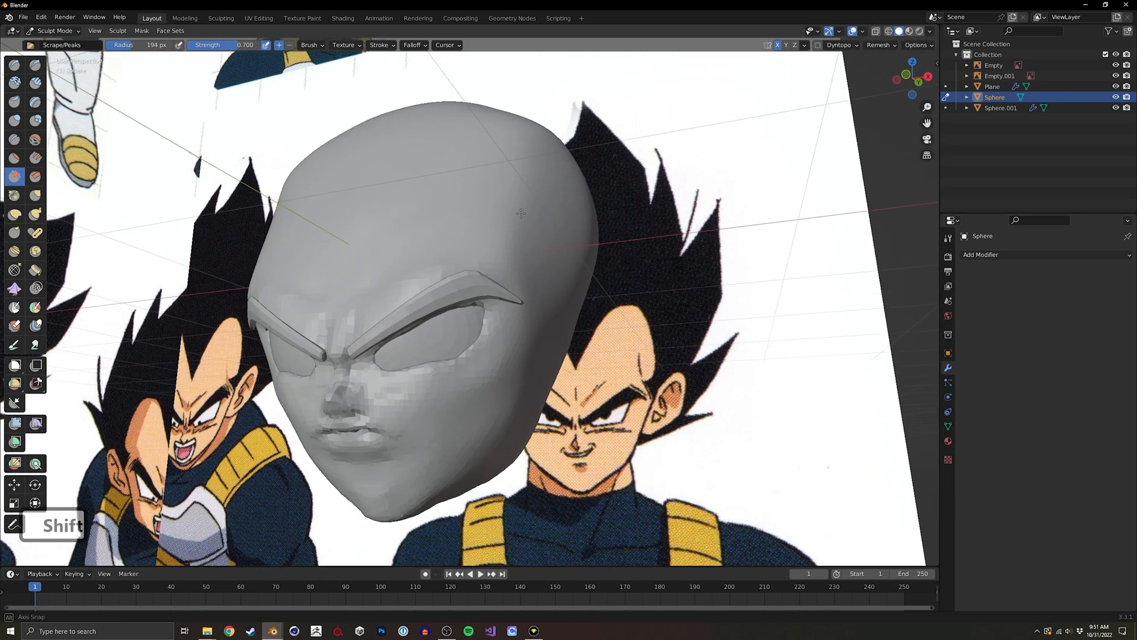
middle_click_drag(468, 277, 464, 249, "ctrl")
middle_click_drag(336, 347, 378, 243, "shift")
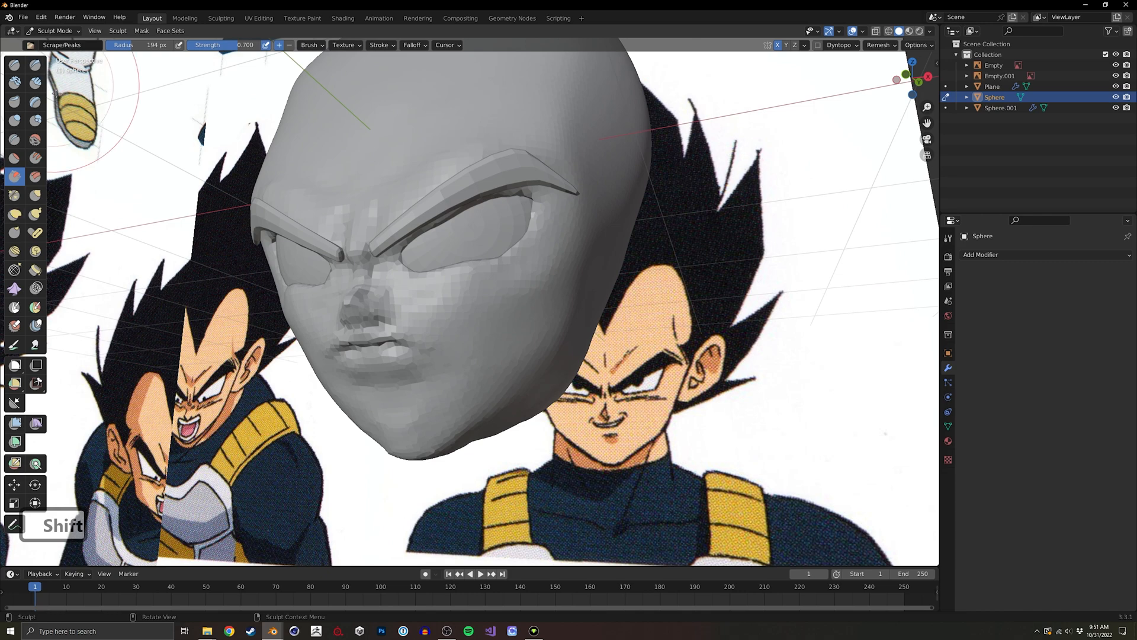
In the right side view, try reshaping the chin and jawline using the Grab brush at 398 px radius, and undo it.
mouse_move(515, 255)
middle_mouse_down()
mouse_move(524, 252)
mouse_move(379, 337)
mouse_move(541, 345)
mouse_move(347, 402)
middle_mouse_up()
key("g")
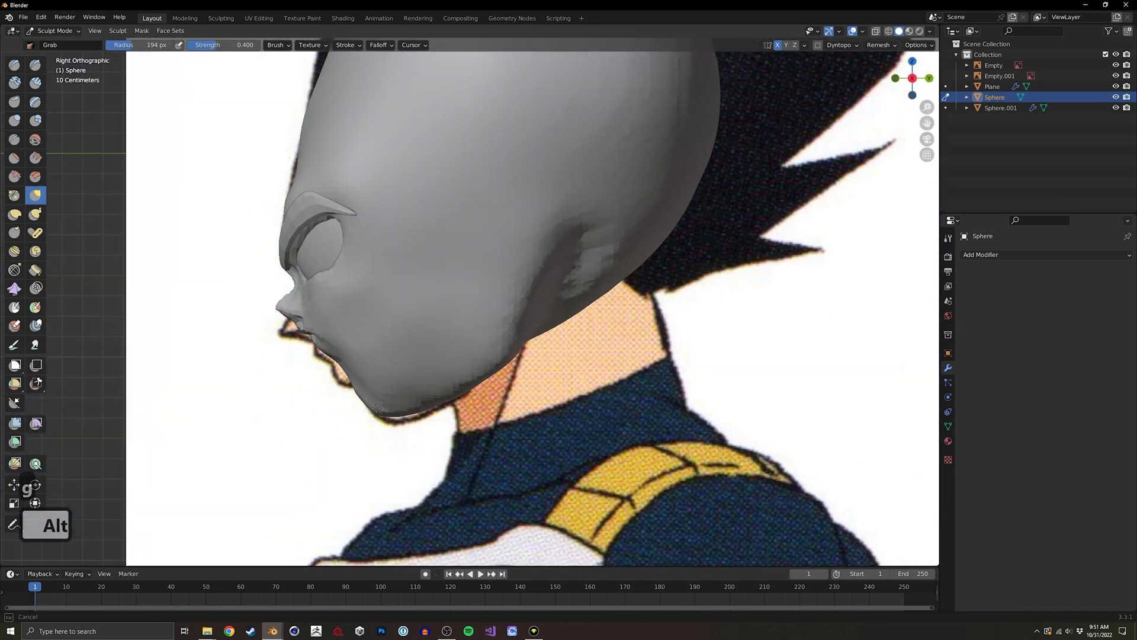
key("f")
left_click(585, 414)
left_click_drag(470, 383, 444, 353)
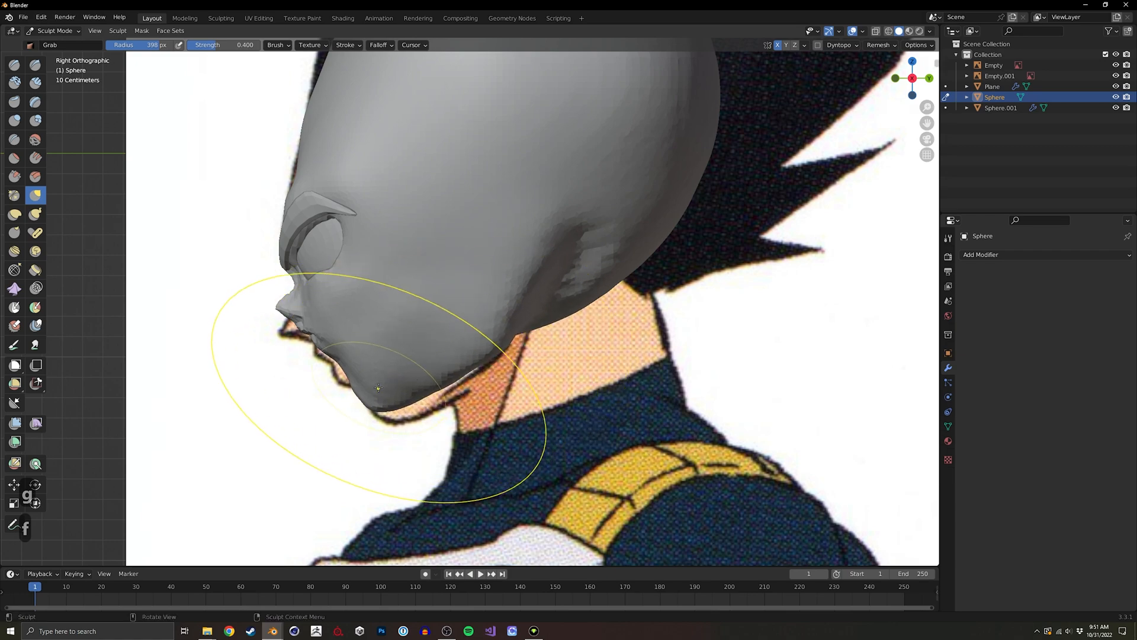
key("ctrl+z")
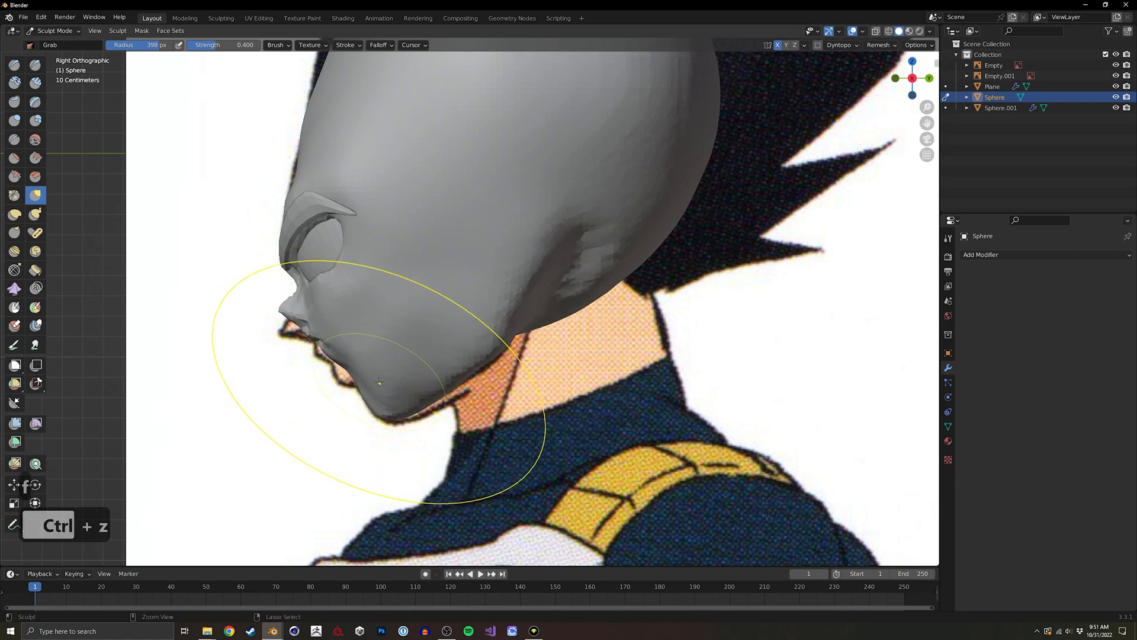
key("ctrl+z")
Pull the lips forward in the right side view using the Grab brush at 102 px radius.
middle_click_drag(381, 389, 427, 361)
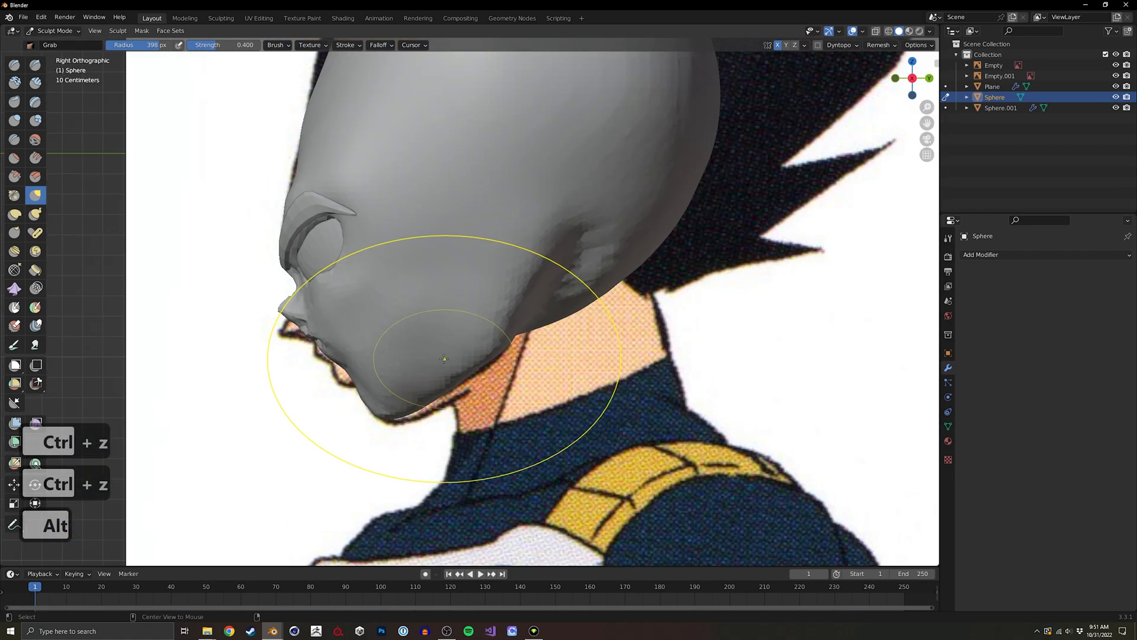
key("alt+z")
key("alt+z")
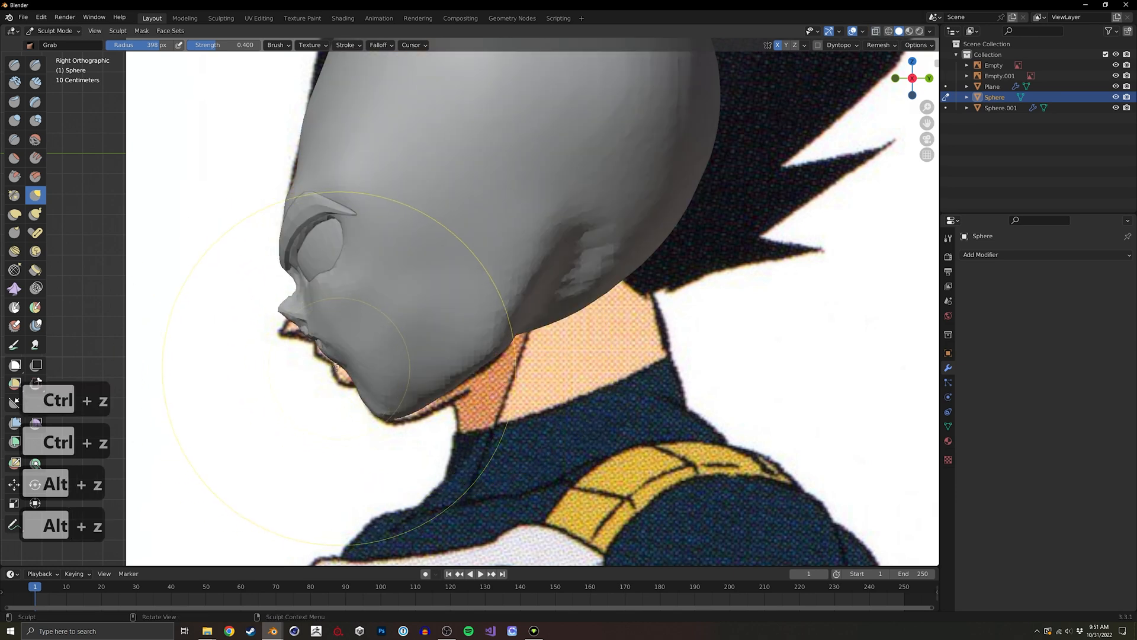
key("f")
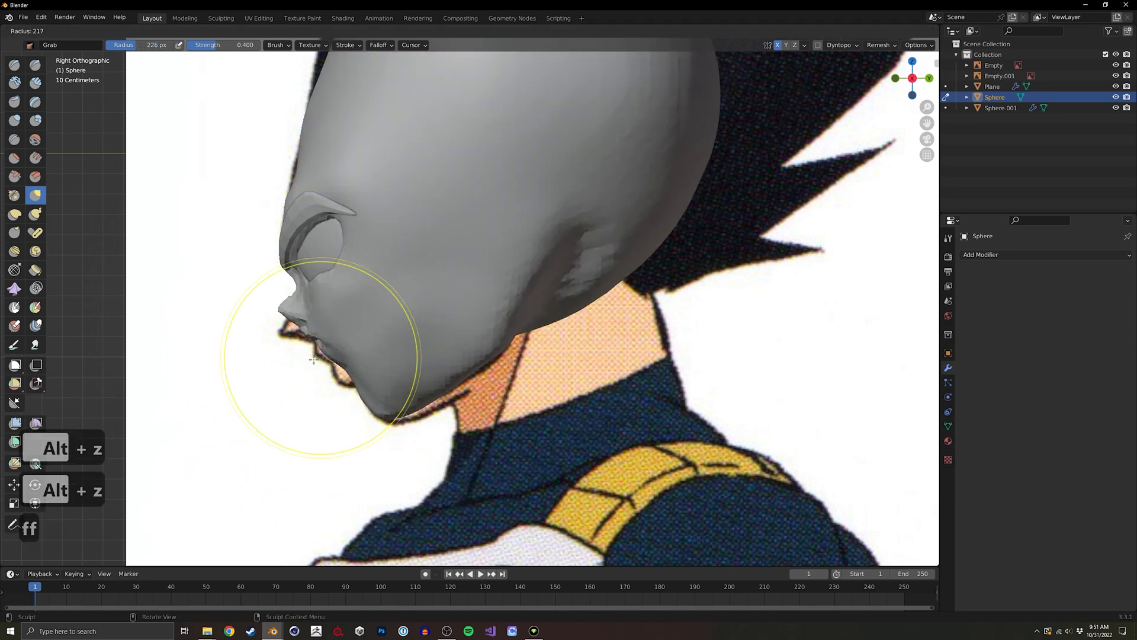
left_click(281, 354)
mouse_move(280, 354)
middle_mouse_down()
mouse_move(370, 346)
mouse_move(391, 373)
mouse_move(397, 332)
mouse_move(369, 336)
mouse_move(377, 349)
mouse_move(348, 253)
middle_mouse_up()
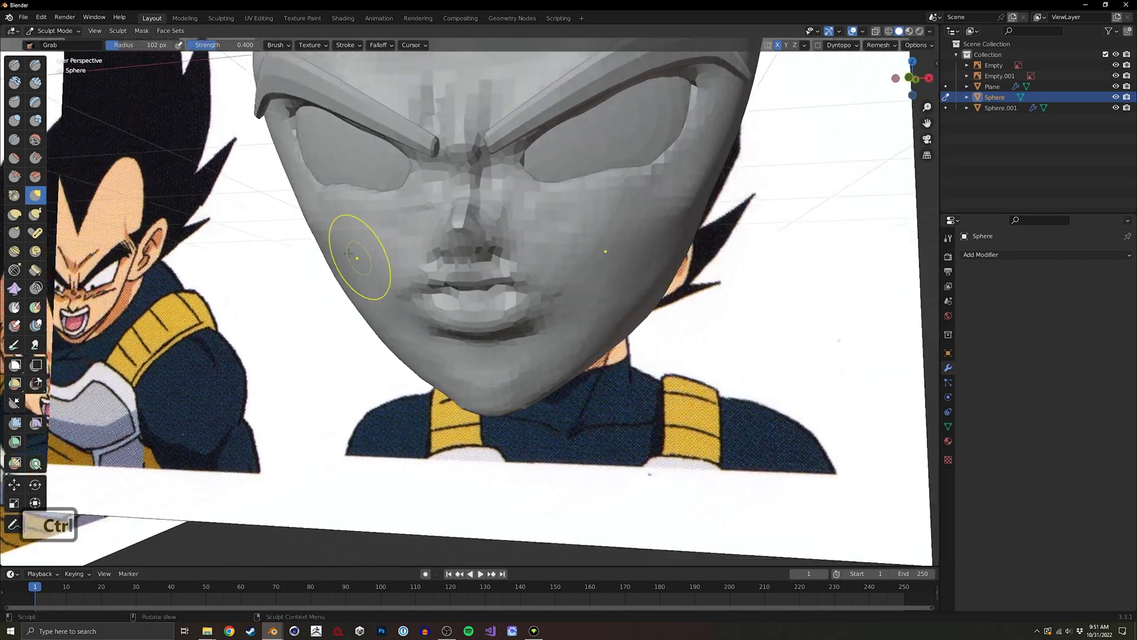
Remesh the head and smooth the cheek and jaw with the Draw brush at 217 px radius.
left_click(15, 67)
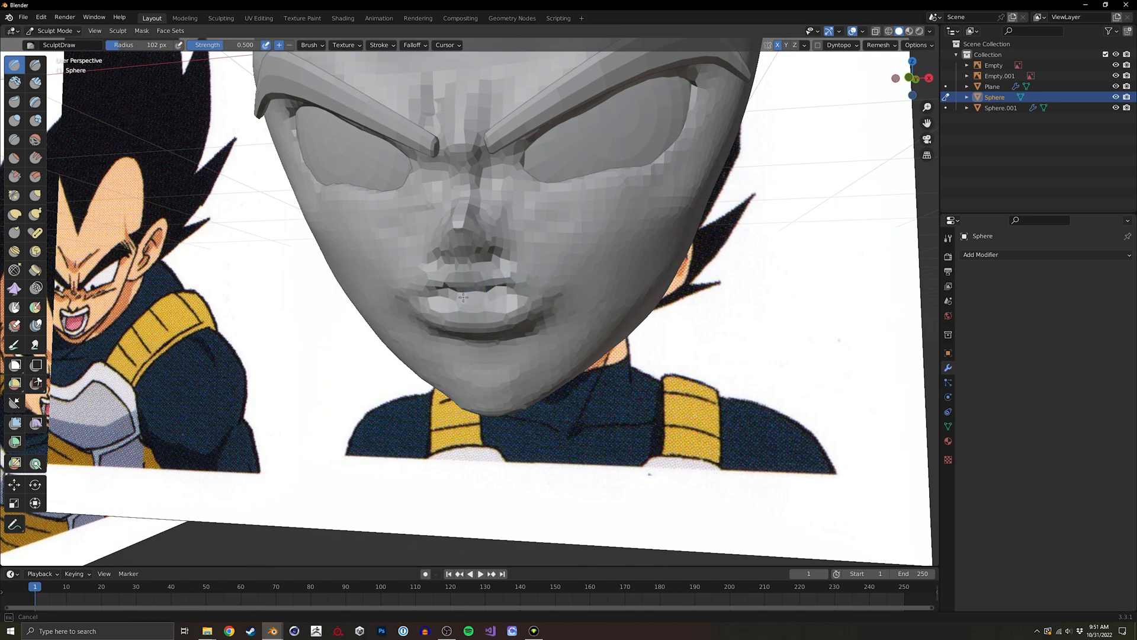
middle_click_drag(464, 297, 420, 334)
key("ctrl+r")
key("f")
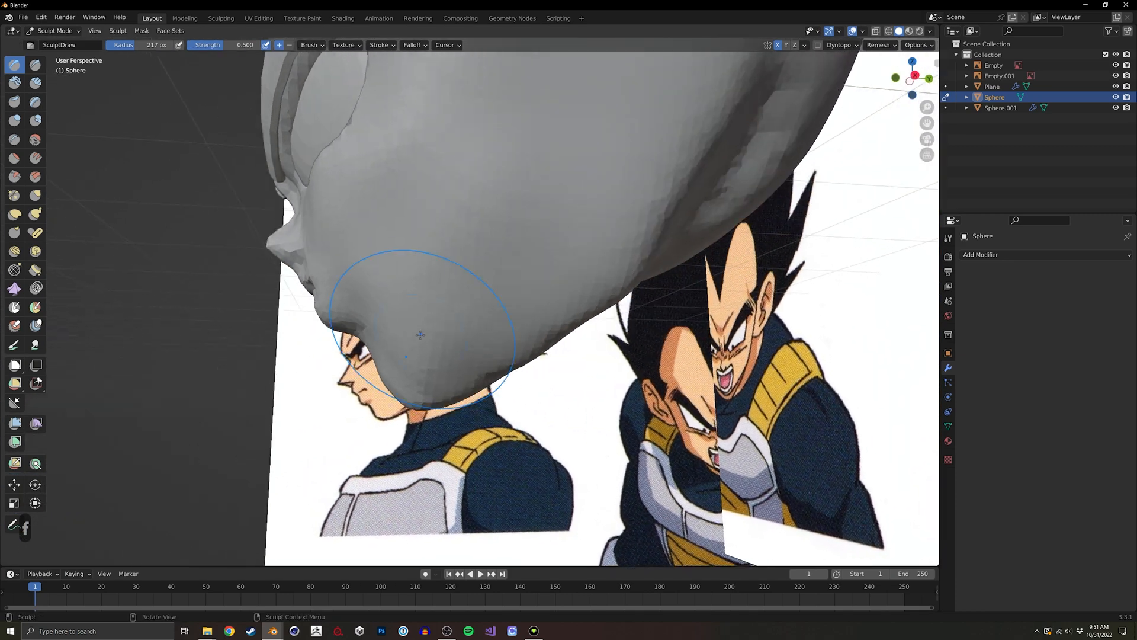
key("shift")
mouse_move(463, 269)
middle_mouse_down("ctrl")
mouse_move(445, 286)
mouse_move(477, 280)
mouse_move(427, 283)
middle_mouse_up("ctrl")
Nudge the mouth profile with the Grab brush at 117 px radius and smooth the lips, checking against the front reference in X-ray.
key("g")
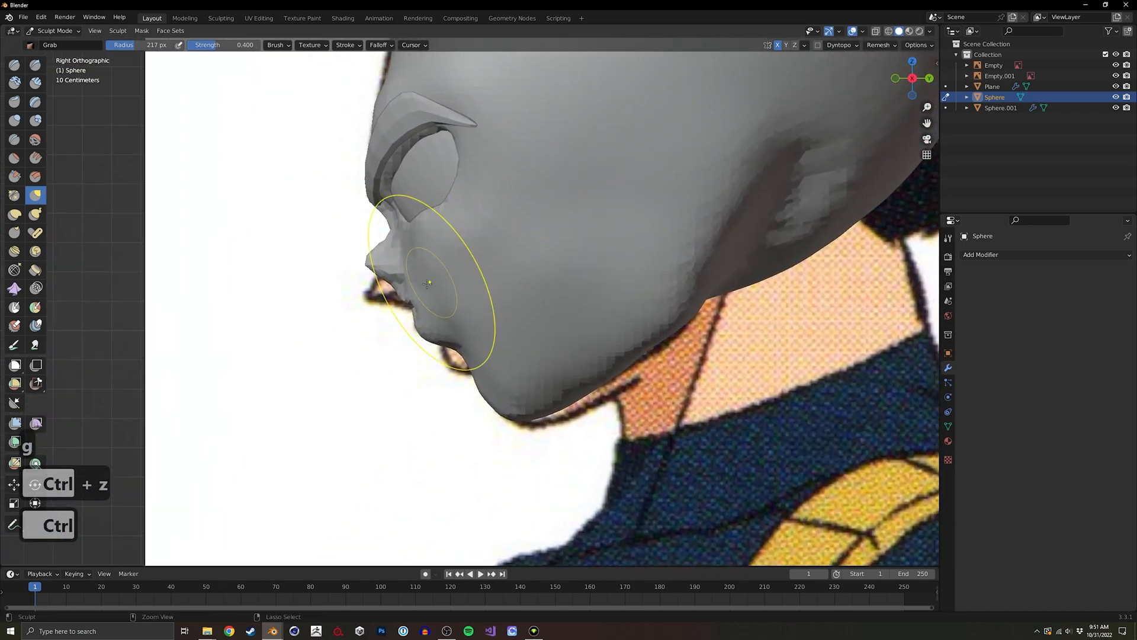
key("f")
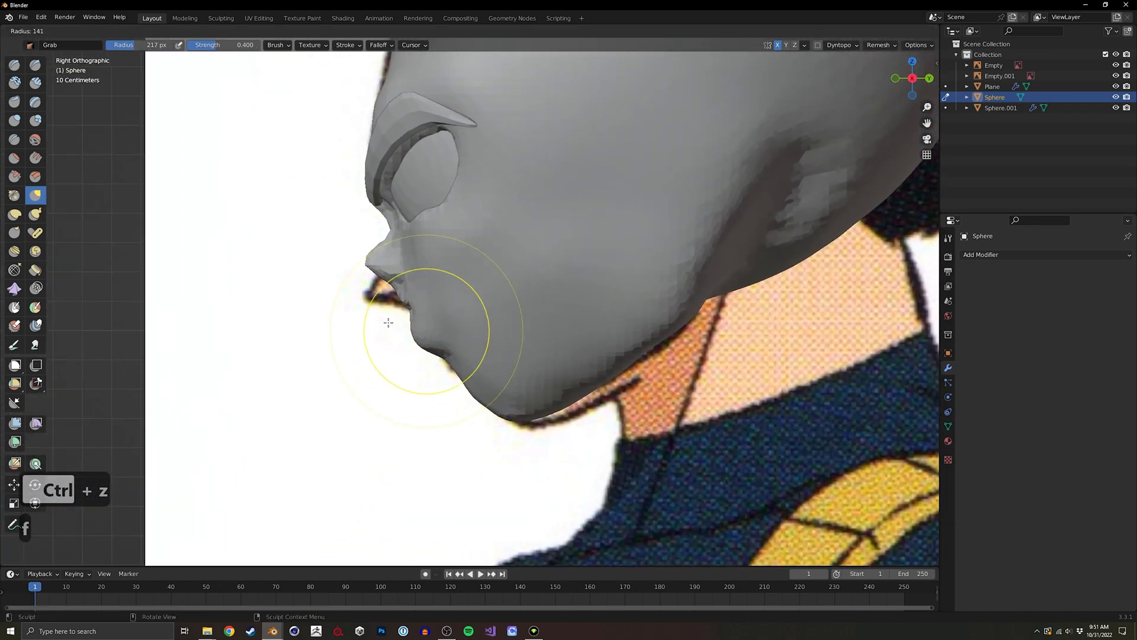
left_click(382, 323)
left_click_drag(436, 348, 443, 354, "shift")
mouse_move(457, 315)
middle_mouse_down()
mouse_move(533, 323)
mouse_move(536, 308)
middle_mouse_up()
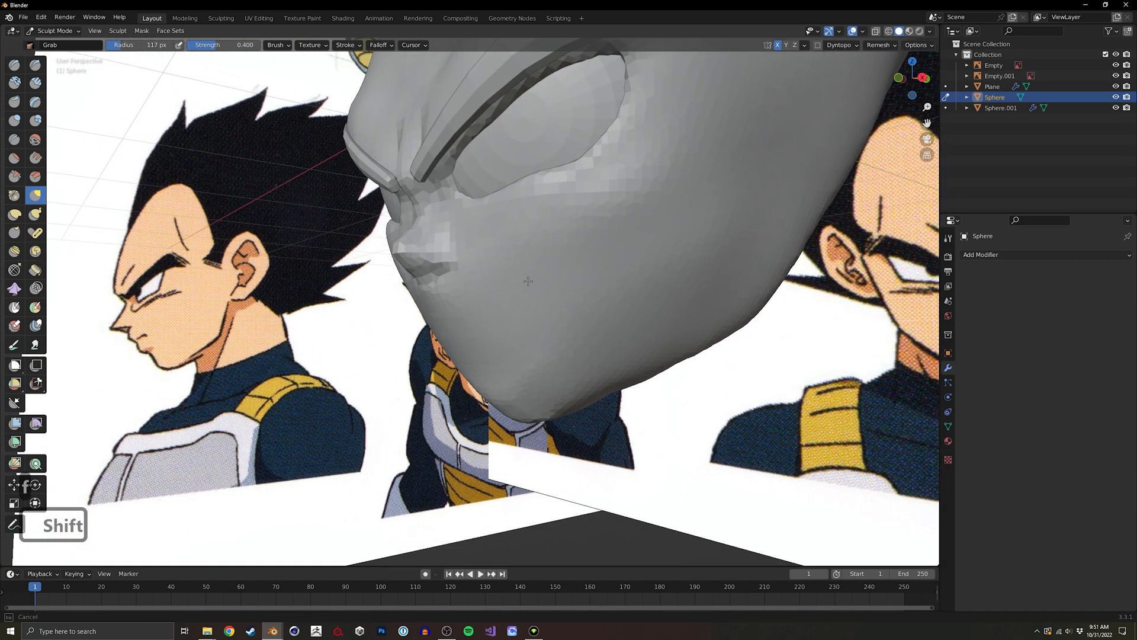
middle_click_drag(666, 303, 508, 363)
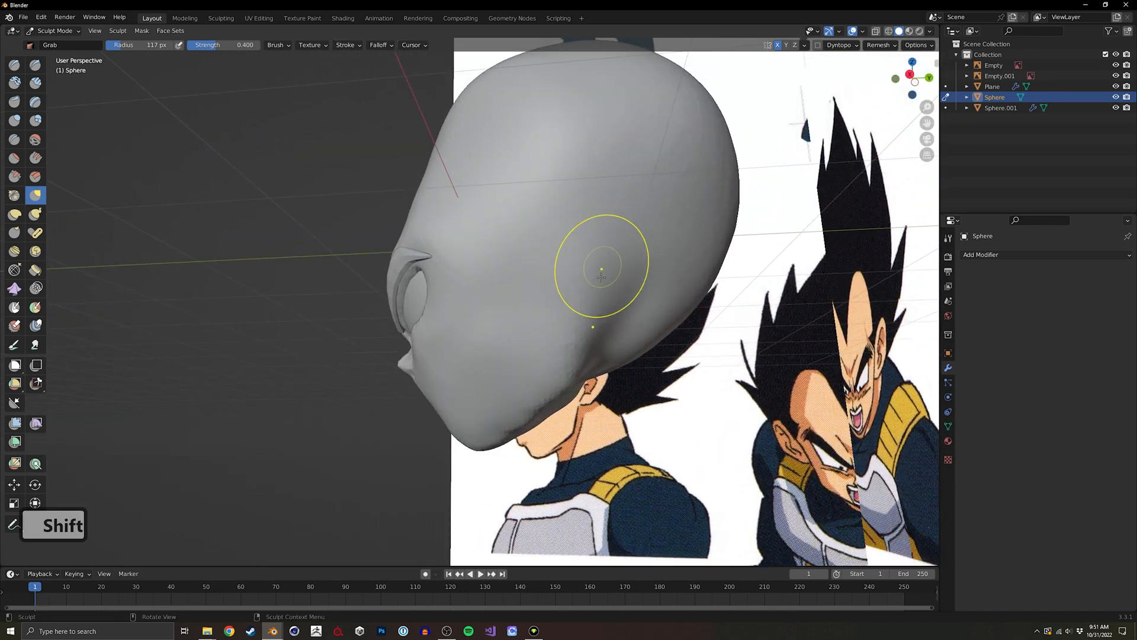
mouse_move(601, 276)
middle_mouse_down()
mouse_move(716, 292)
mouse_move(664, 284)
mouse_move(681, 279)
mouse_move(599, 338)
middle_mouse_up()
key("alt+z")
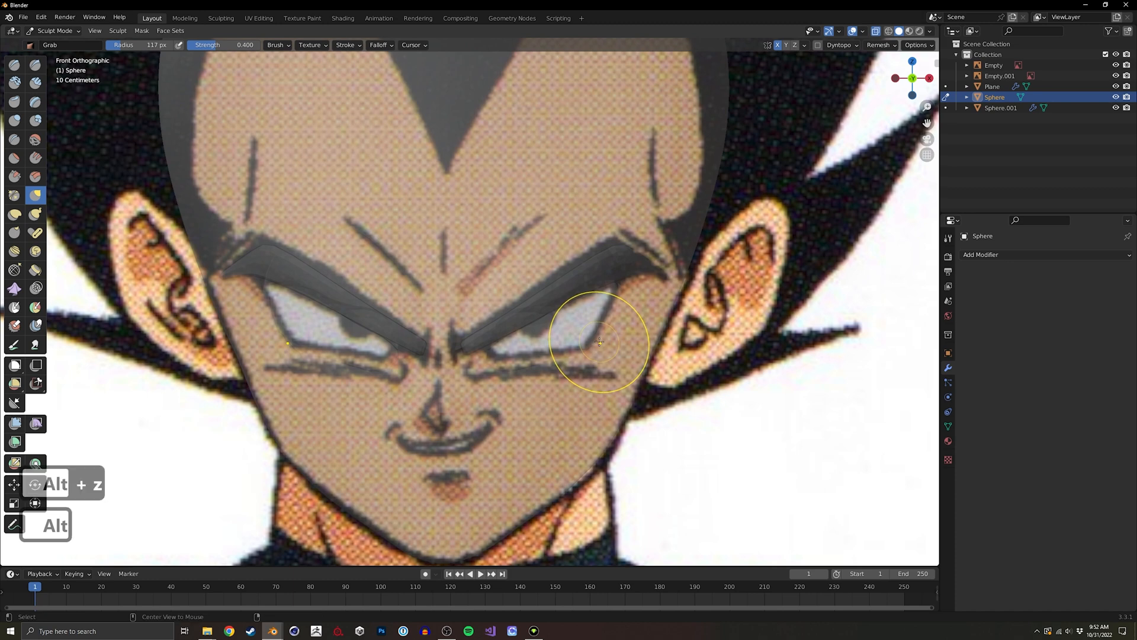
key("alt+z")
key("alt+z")
key("ctrl+z")
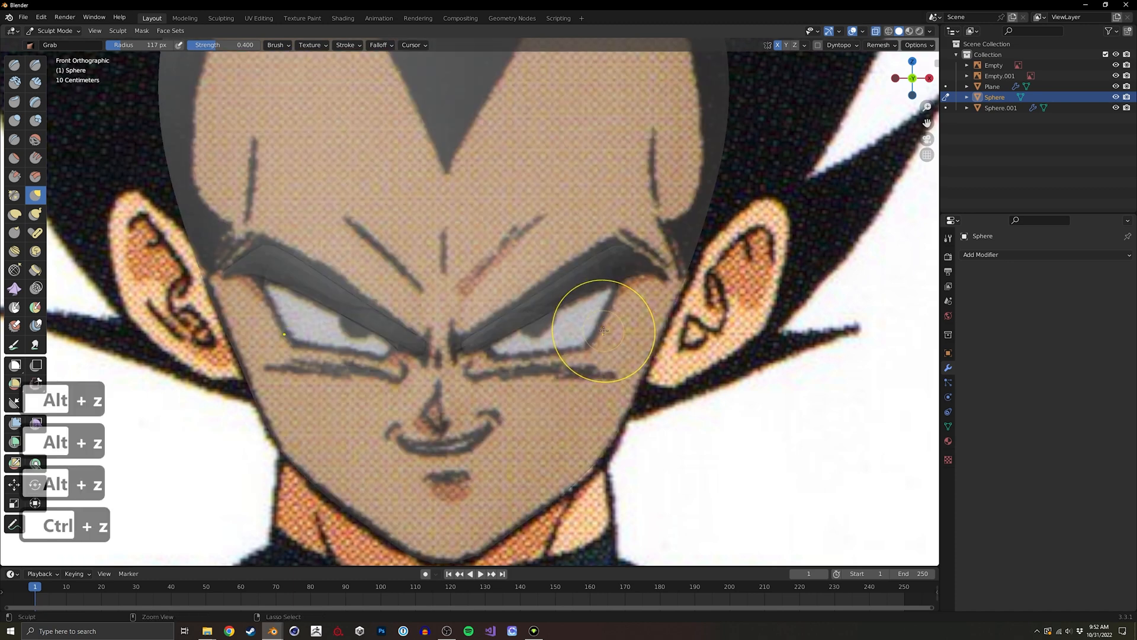
Switch to Object Mode, turn off X-ray and trackball-rotate the mirrored eyes to follow the face's curve.
key("ctrl+Tab")
middle_click_drag(591, 321, 519, 338)
key("alt+z")
left_click(546, 341)
key("r")
key("r")
left_click(581, 336)
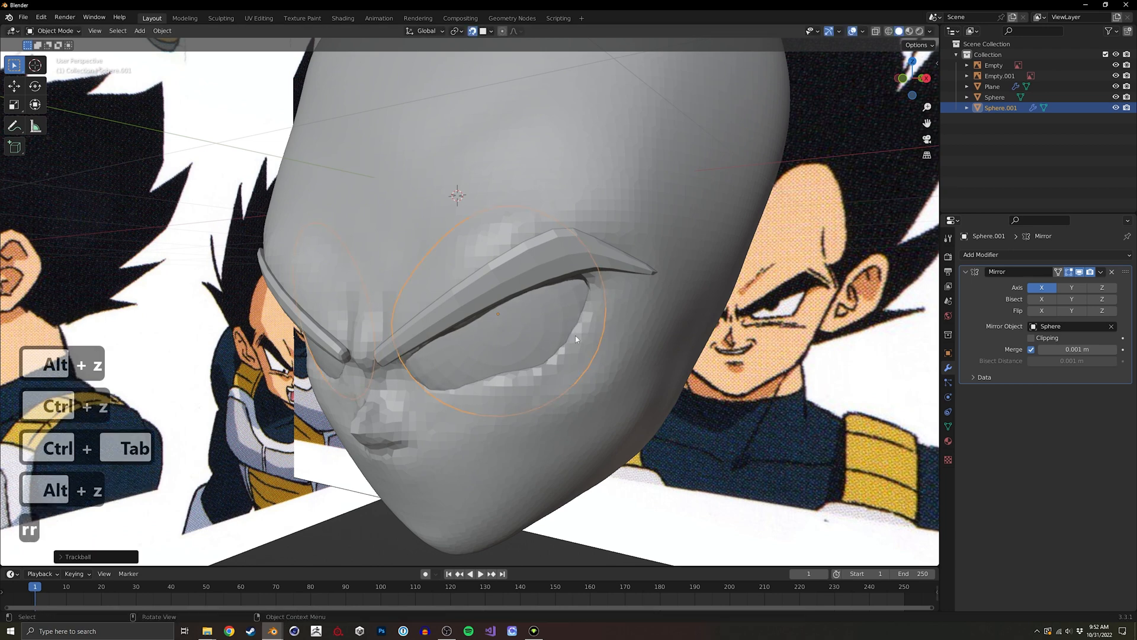
Turn off snapping and move the mirrored eyes to fit inside the sockets beneath the eyebrows.
middle_click_drag(595, 339, 711, 330)
key("g")
right_click(702, 329)
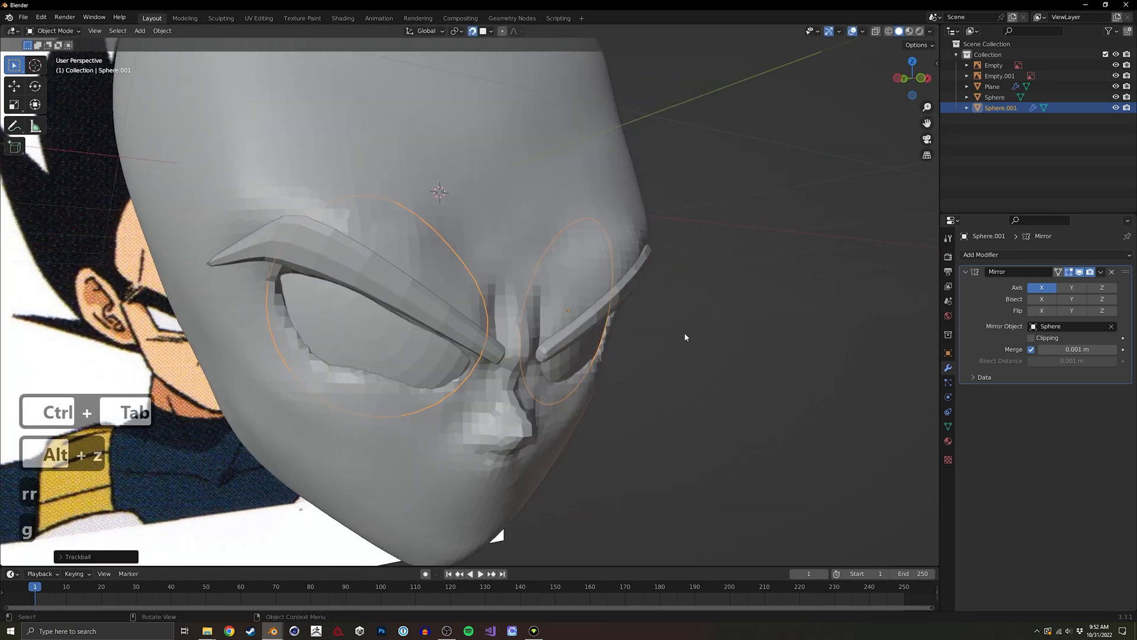
key("shift+Tab")
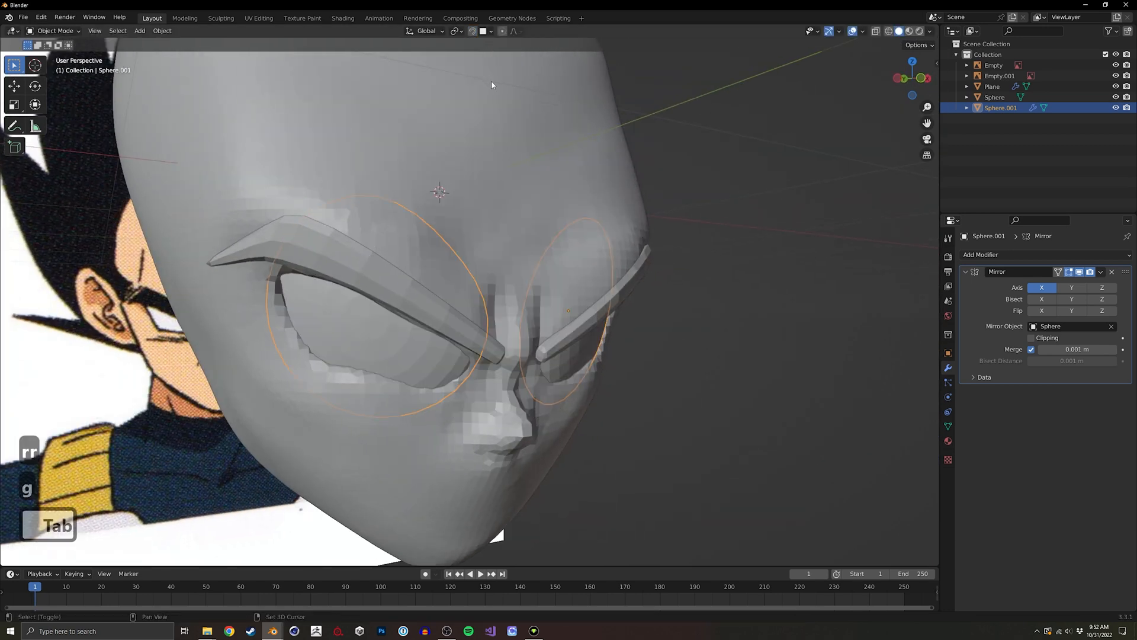
middle_click_drag(590, 358, 620, 367)
key("g")
left_click(616, 363)
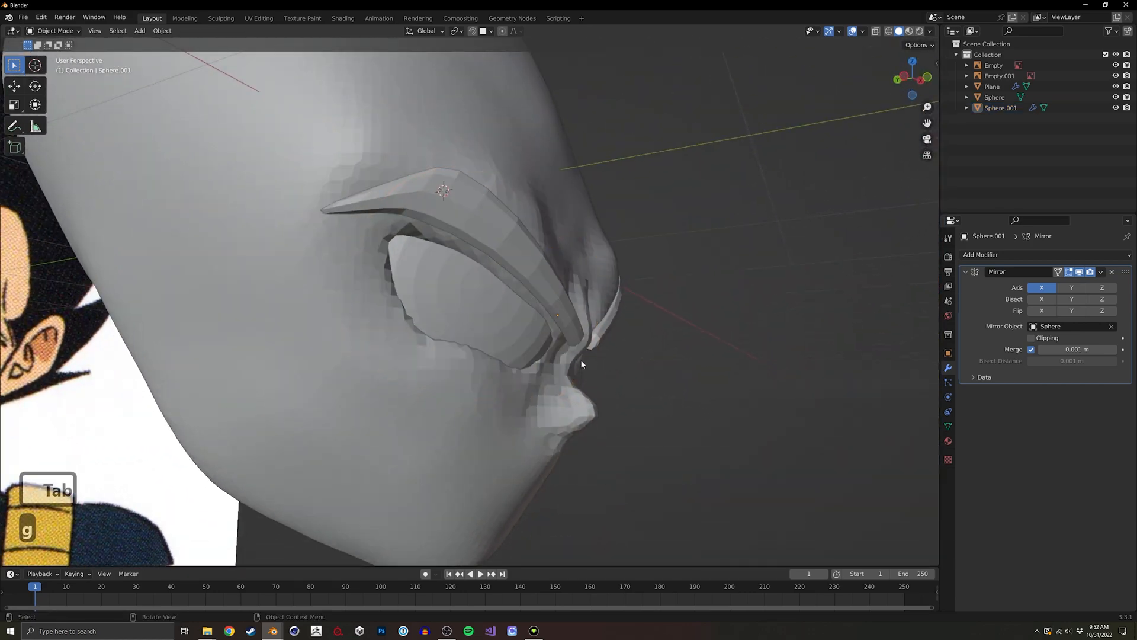
left_click(586, 356)
key("g")
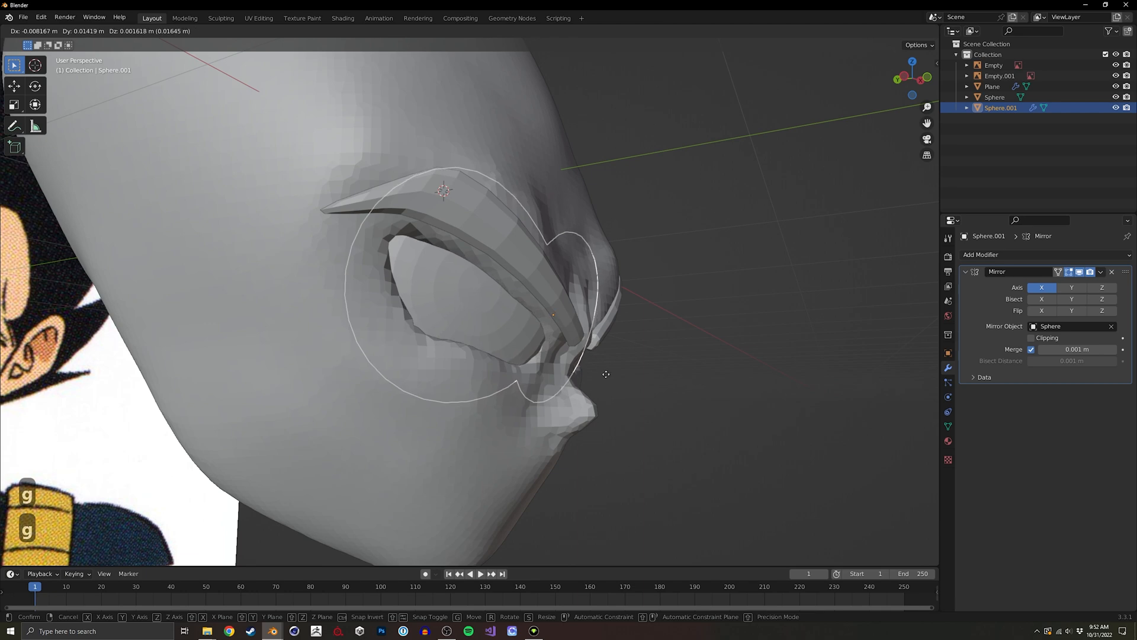
left_click(613, 361)
key("r")
key("r")
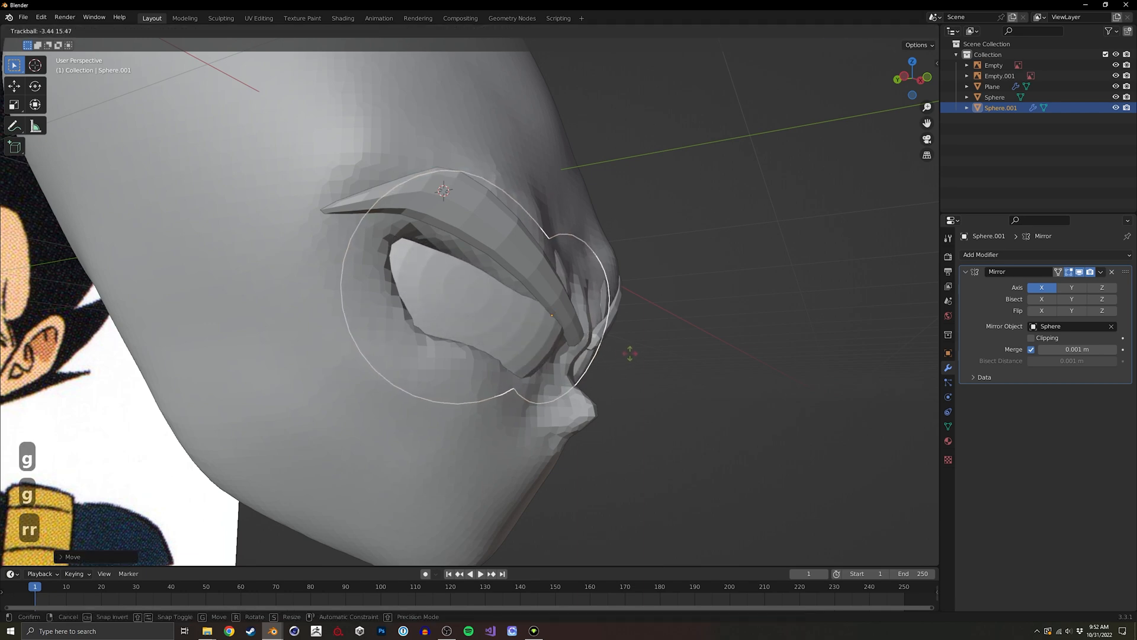
right_click(630, 353)
mouse_move(629, 353)
middle_mouse_down()
mouse_move(578, 313)
mouse_move(510, 345)
mouse_move(522, 351)
mouse_move(457, 353)
middle_mouse_up()
key("r")
key("r")
right_click(559, 321)
Move the mirrored eyes farther back into their sockets as seen from the side.
key("g")
left_click(523, 354)
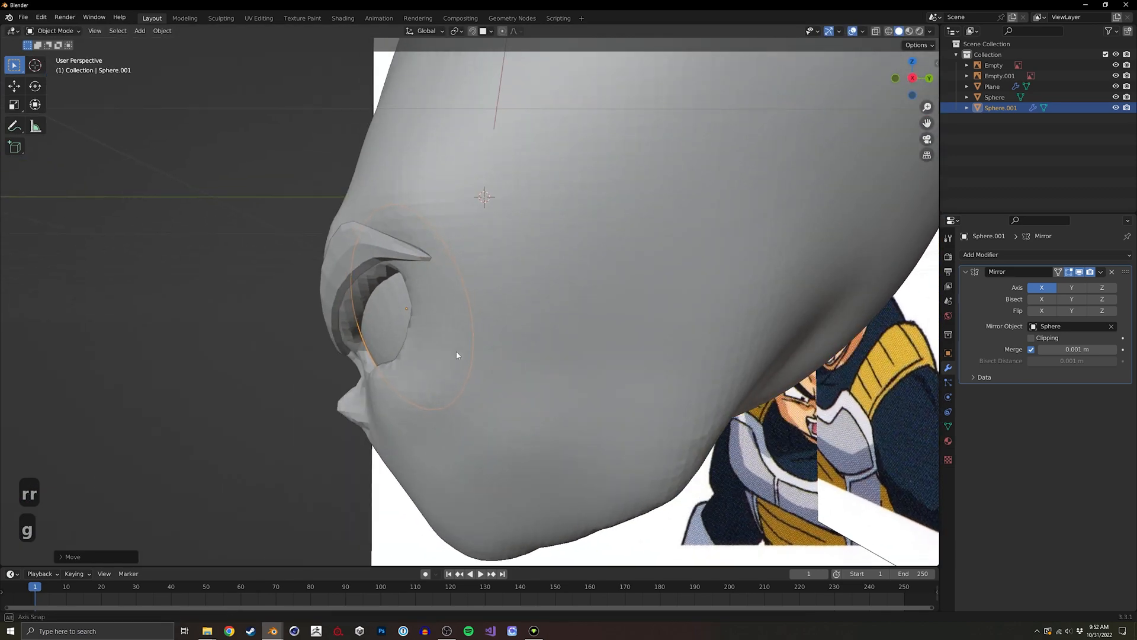
Enter Sculpt Mode on the eyes, try a Grab stroke at 221 px radius in the right side view, and undo it.
key("ctrl+Tab")
left_click(404, 460)
middle_click_drag(403, 460, 414, 391, "alt")
key("g")
key("f")
left_click(529, 407)
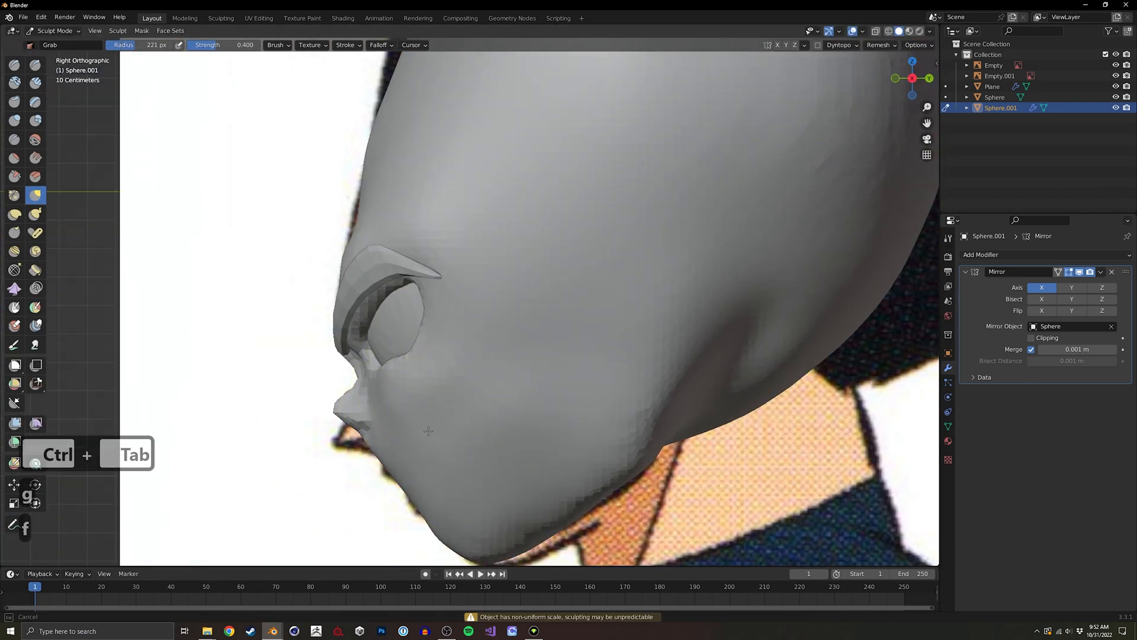
middle_click_drag(507, 375, 452, 374, "alt")
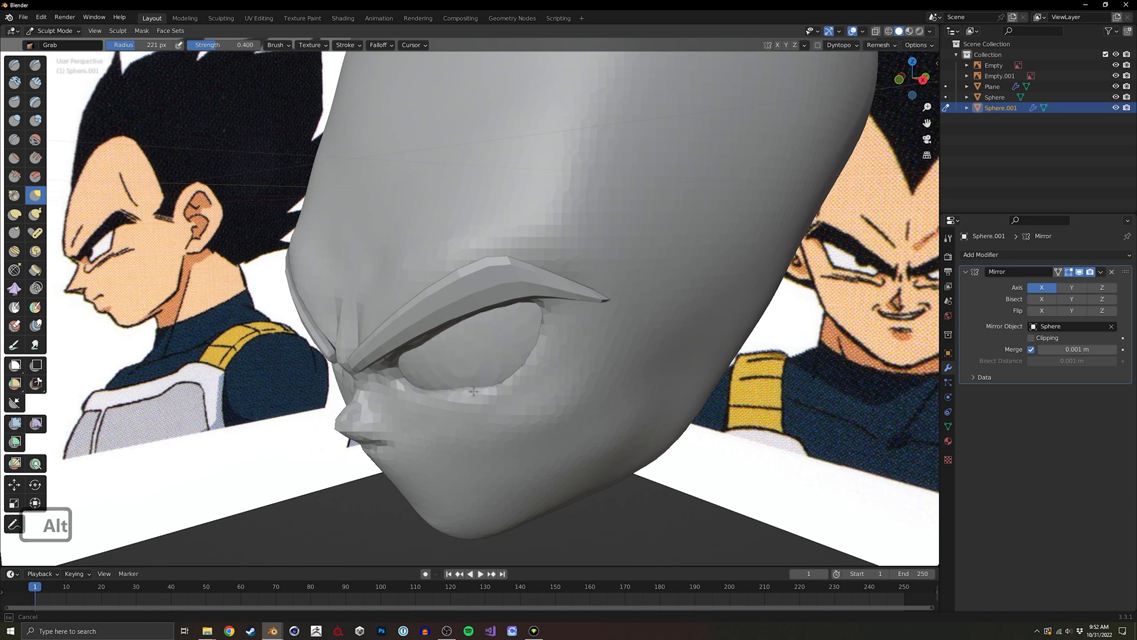
key("ctrl+z")
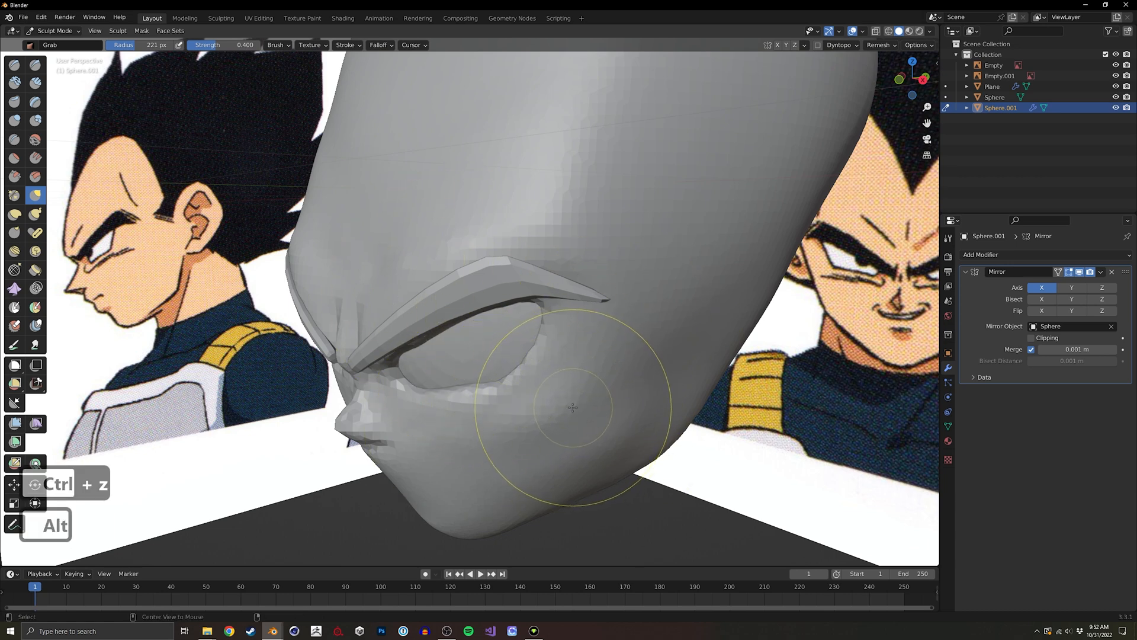
Switch sculpting from the eyes to the head and smooth the cheek below the outer eye corner.
key("alt+q")
key("alt+q")
key("alt+q")
mouse_move(551, 445)
middle_mouse_down()
mouse_move(415, 403)
mouse_move(500, 324)
mouse_move(614, 350)
mouse_move(607, 334)
middle_mouse_up()
key("ctrl+z")
left_click_drag(643, 317, 651, 311, "shift")
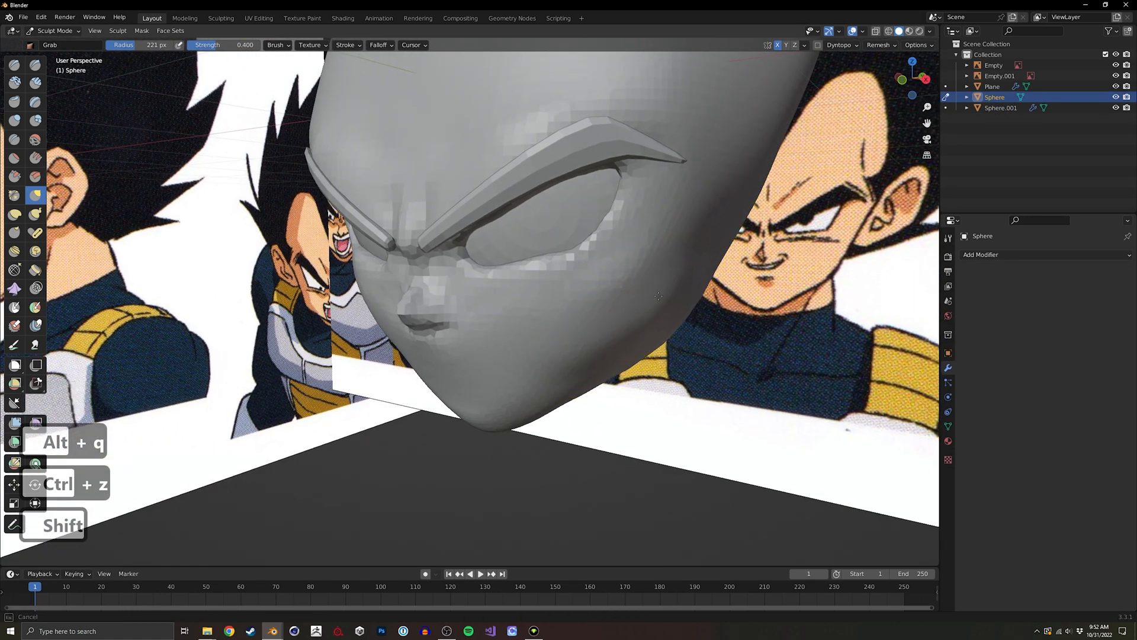
Pull the nose tip to match the right side reference using the Grab brush at 221 px radius, checking the front view in X-ray.
mouse_move(651, 310)
middle_mouse_down()
mouse_move(635, 356)
mouse_move(584, 266)
mouse_move(521, 299)
mouse_move(421, 292)
middle_mouse_up()
middle_click_drag(422, 292, 411, 363, "shift")
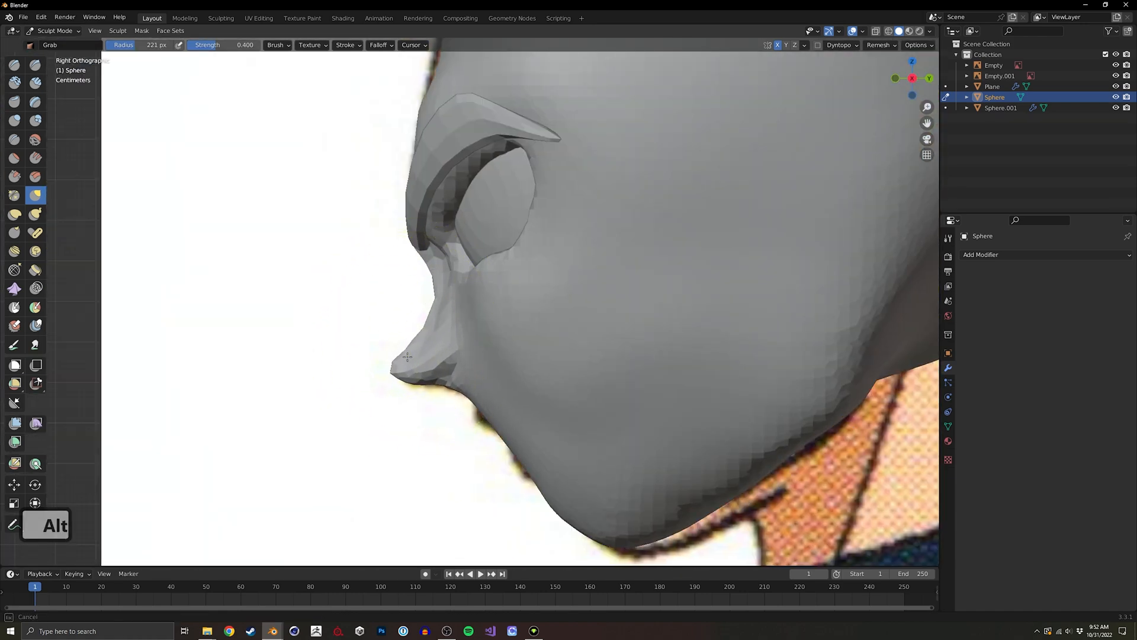
middle_click_drag(417, 354, 590, 335, "alt")
key("alt+z")
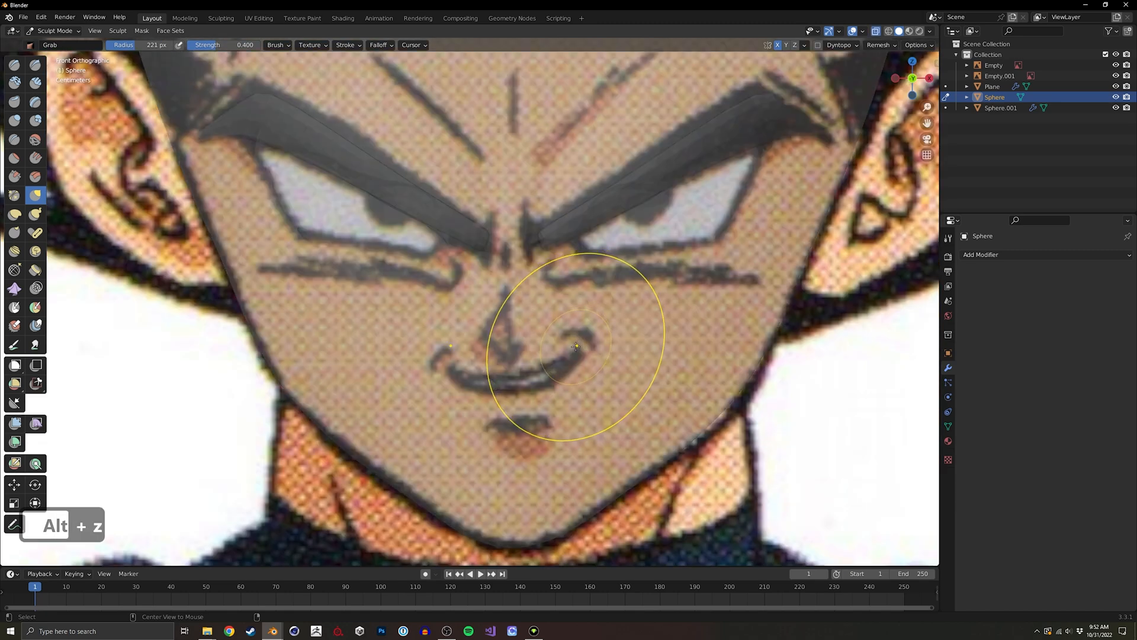
key("alt+z")
Undo the last several sculpting changes on the head.
key("ctrl+z")
key("ctrl+z")
key("ctrl+z")
key("ctrl+z")
key("ctrl+z")
key("ctrl+z")
key("ctrl+z")
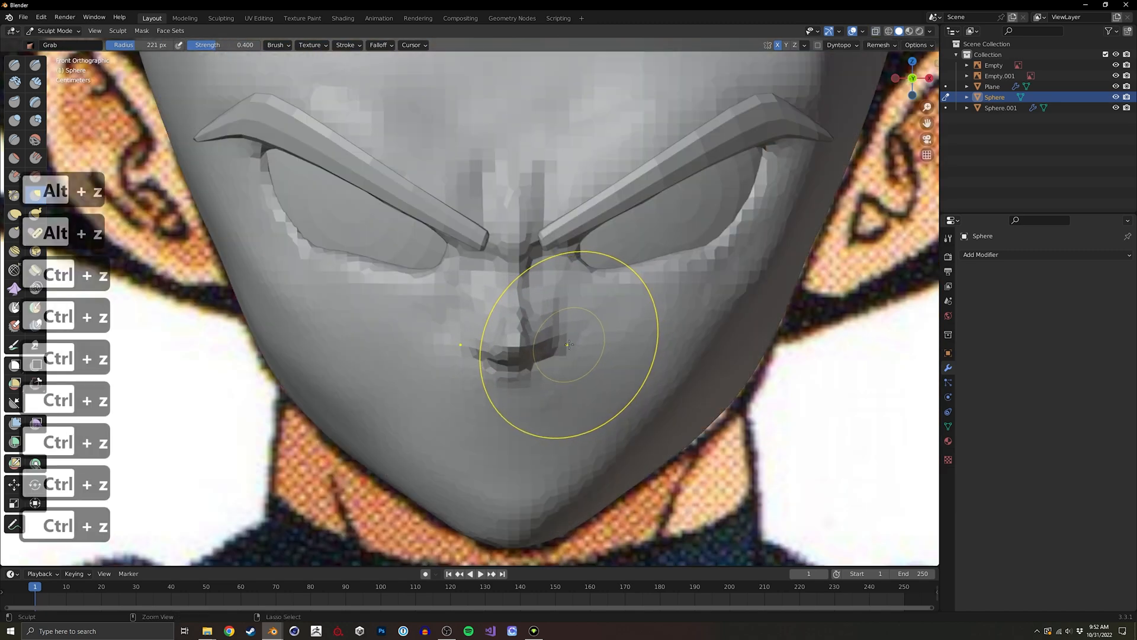
Carve creases under the eyes using the Draw Sharp brush at 109 px radius, comparing them with the front reference in X-ray.
middle_click_drag(655, 339, 415, 329, "ctrl")
left_click(36, 65)
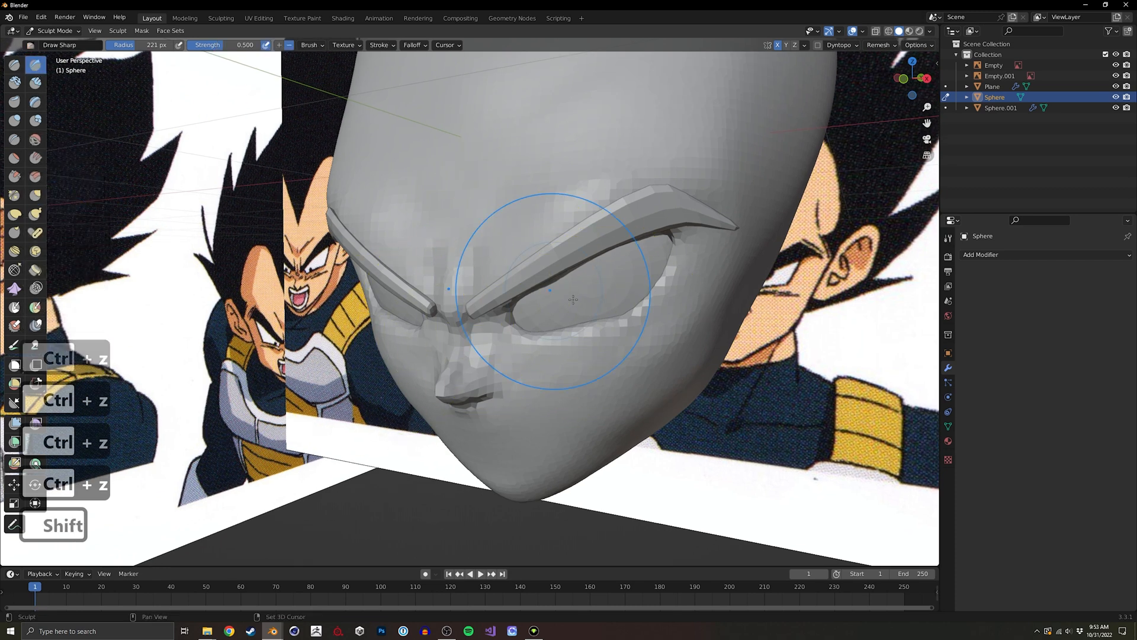
middle_click_drag(576, 323, 497, 275, "shift")
key("f")
left_click(448, 276)
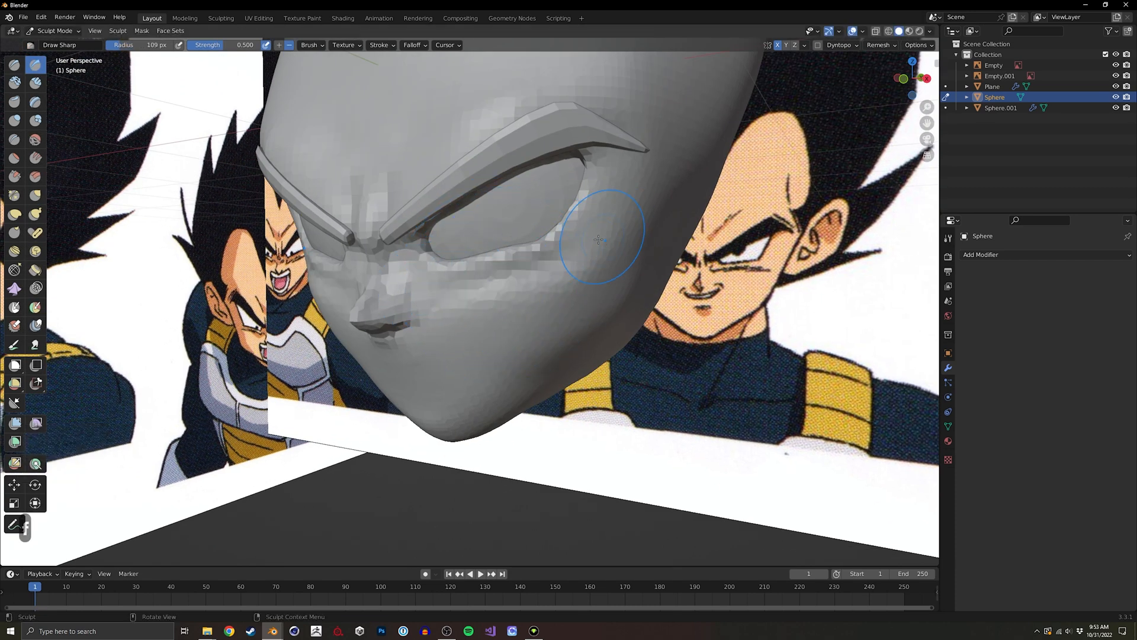
middle_click_drag(548, 241, 616, 231, "alt")
key("alt+z")
key("alt+z")
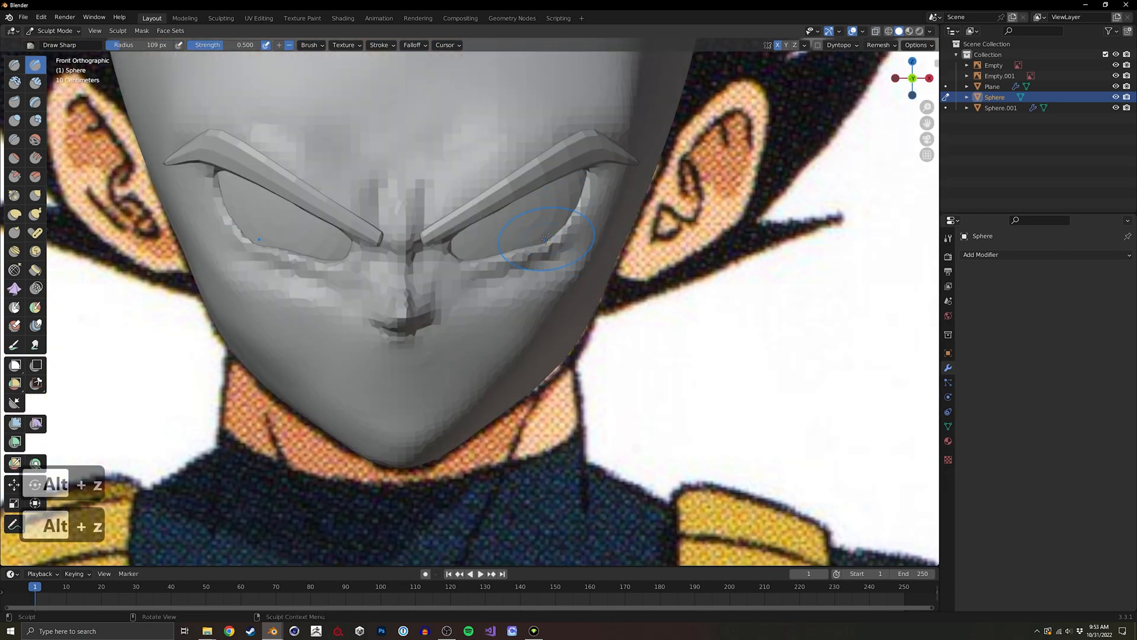
Try pulling the outer corner of the eye socket with the Grab brush at 93 px radius, and undo it.
key("g")
middle_click_drag(551, 240, 501, 254)
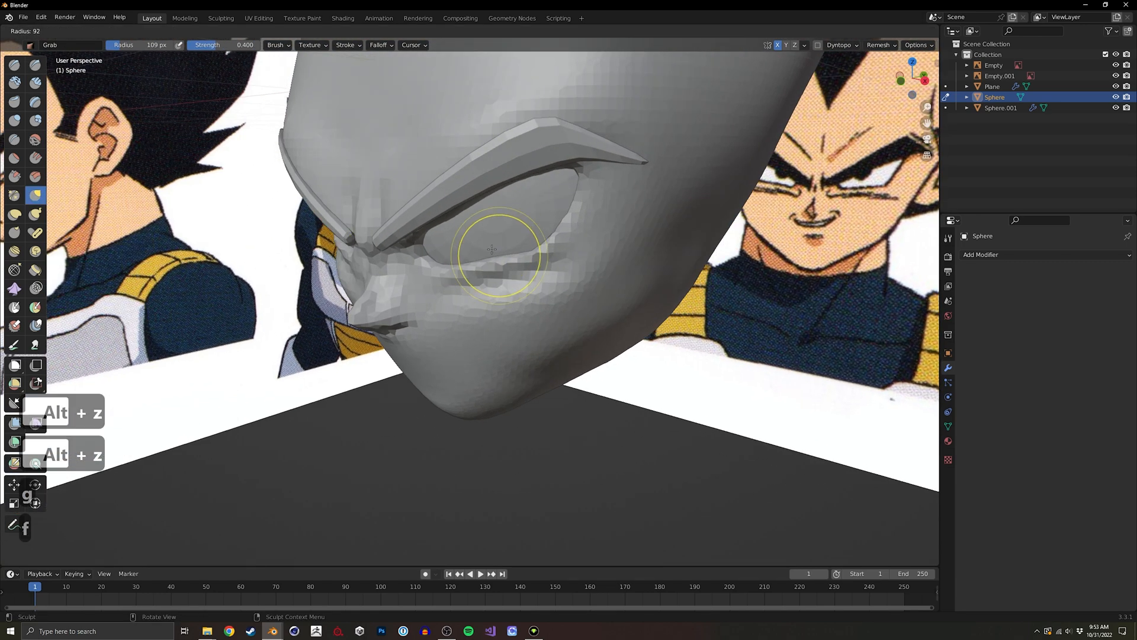
key("f")
left_click_drag(574, 168, 579, 168)
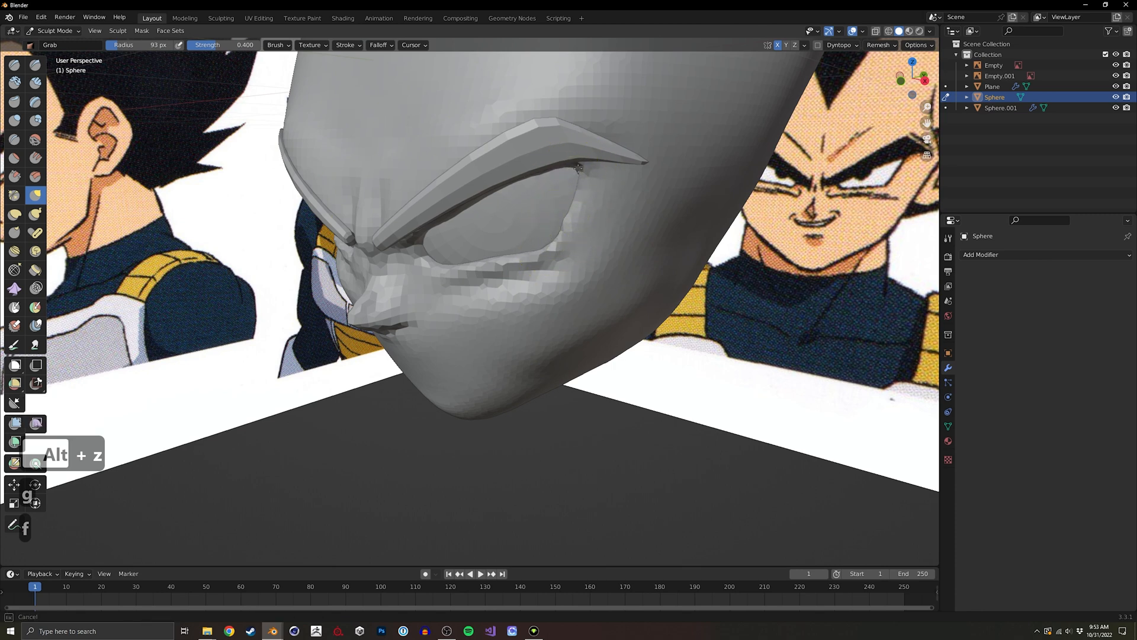
key("ctrl+z")
key("ctrl+z")
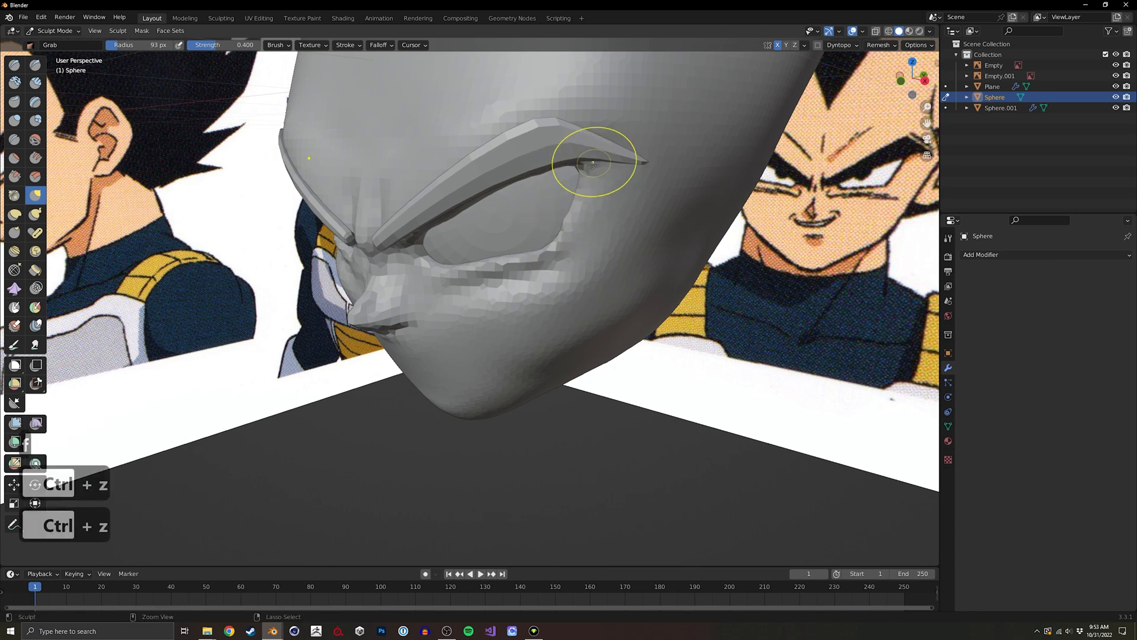
Adjust the outer corner of the eye socket with the Grab brush, remesh the head and smooth the upper eyelid.
scroll(599, 170, "up", 3)
middle_click_drag(550, 236, 510, 258)
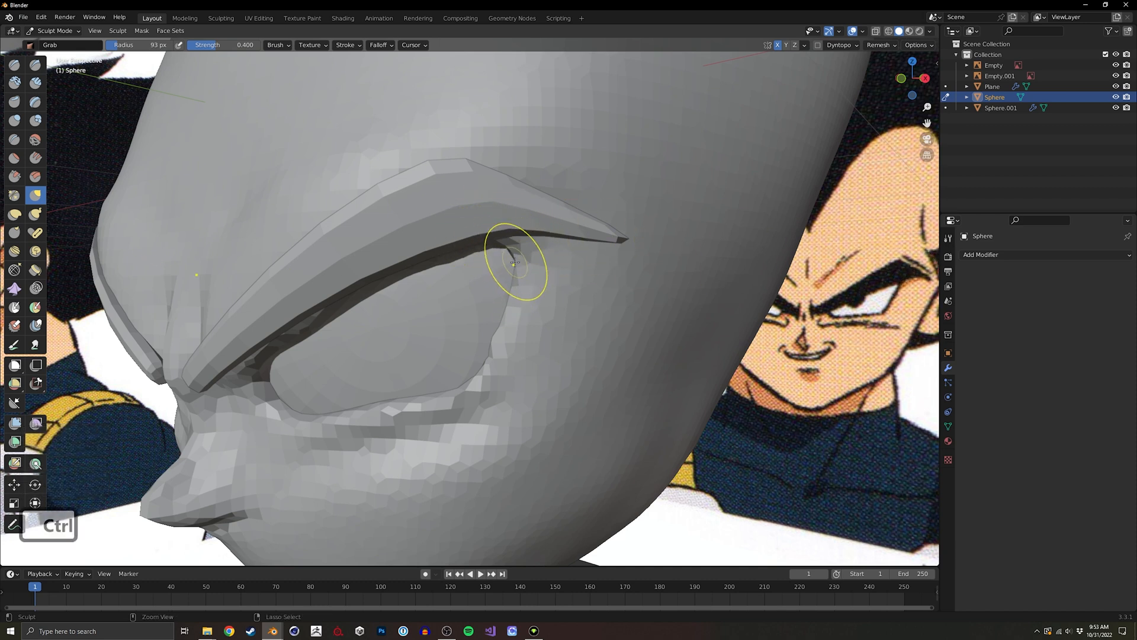
key("ctrl+r")
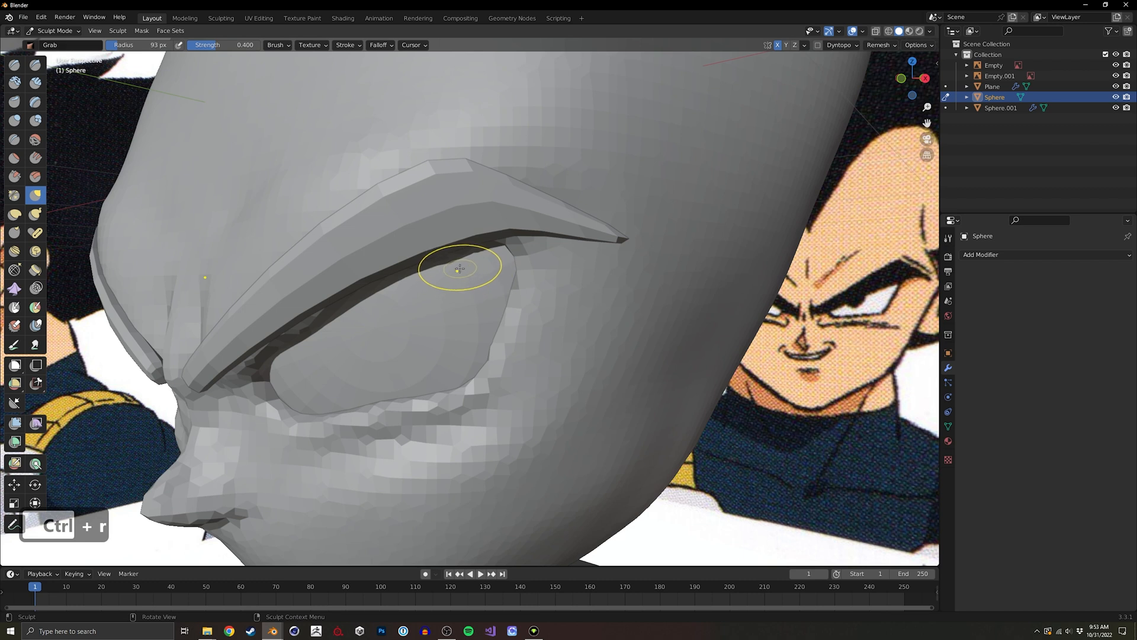
key("shift")
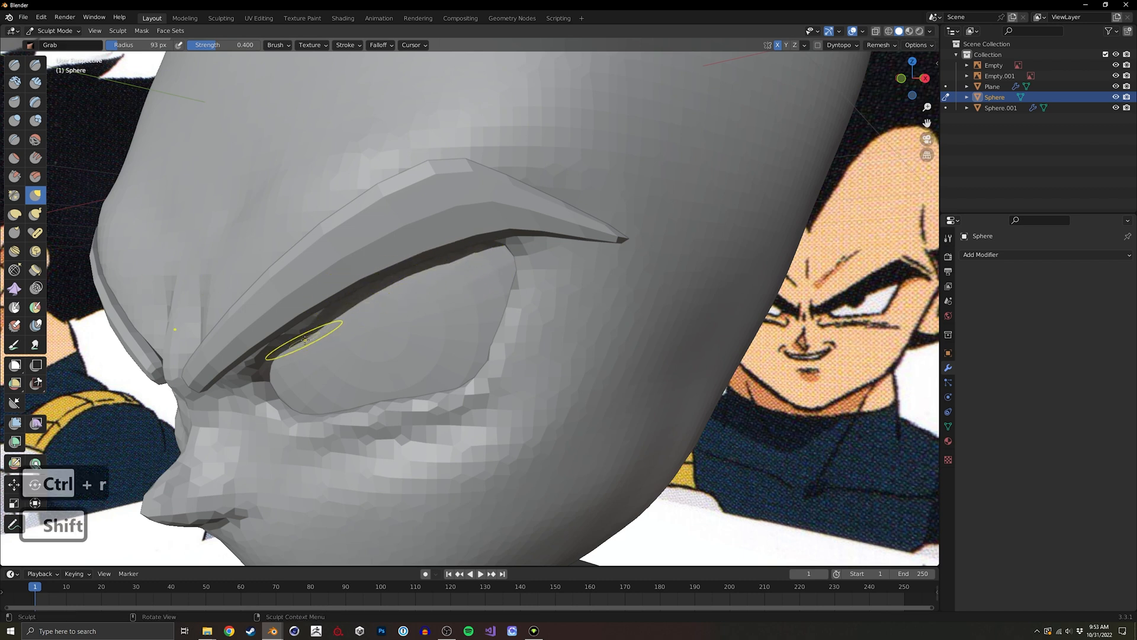
Adjust the inner part of the eye socket with the Grab brush at 162 px radius and mask the forehead above the eyebrow.
key("f")
left_click(292, 338)
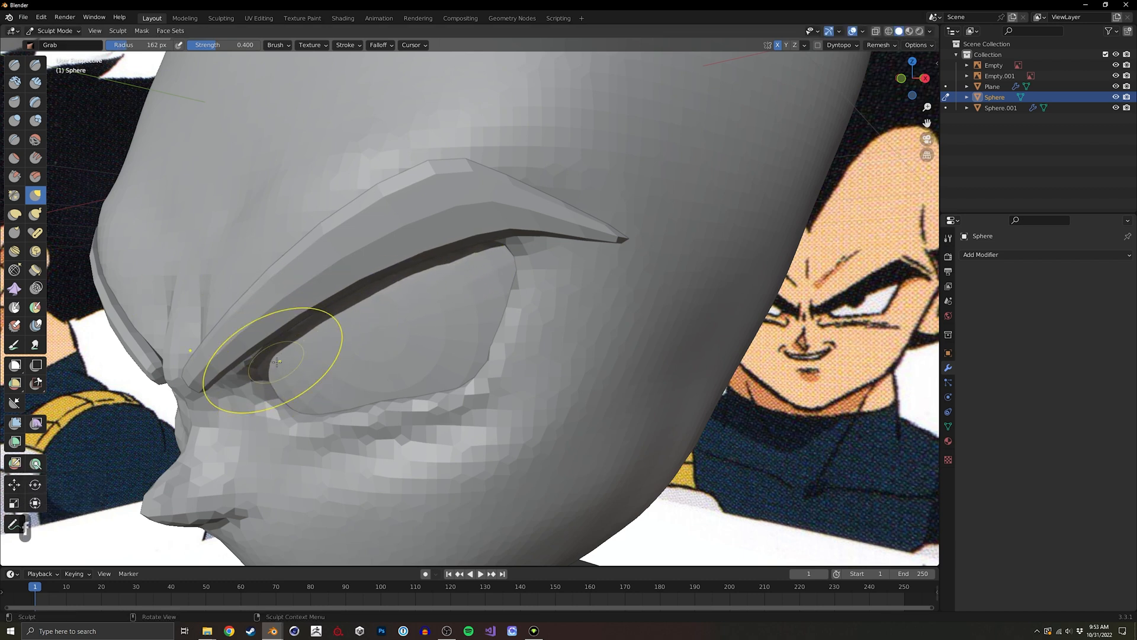
mouse_move(448, 268)
left_mouse_down("ctrl+shift")
mouse_move(538, 223)
mouse_move(537, 79)
mouse_move(342, 290)
mouse_move(450, 269)
left_mouse_up("ctrl+shift")
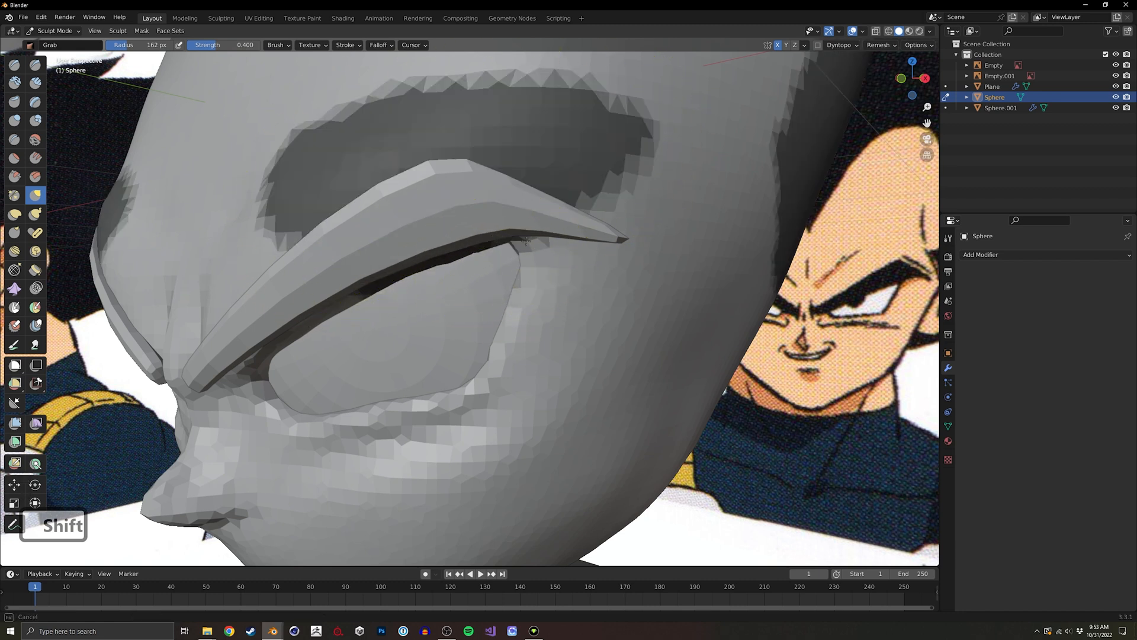
Pull the outer corner of the eye socket with the Grab brush at 99 px radius, clearing the mask and testing a remesh.
key("f")
left_click(532, 266)
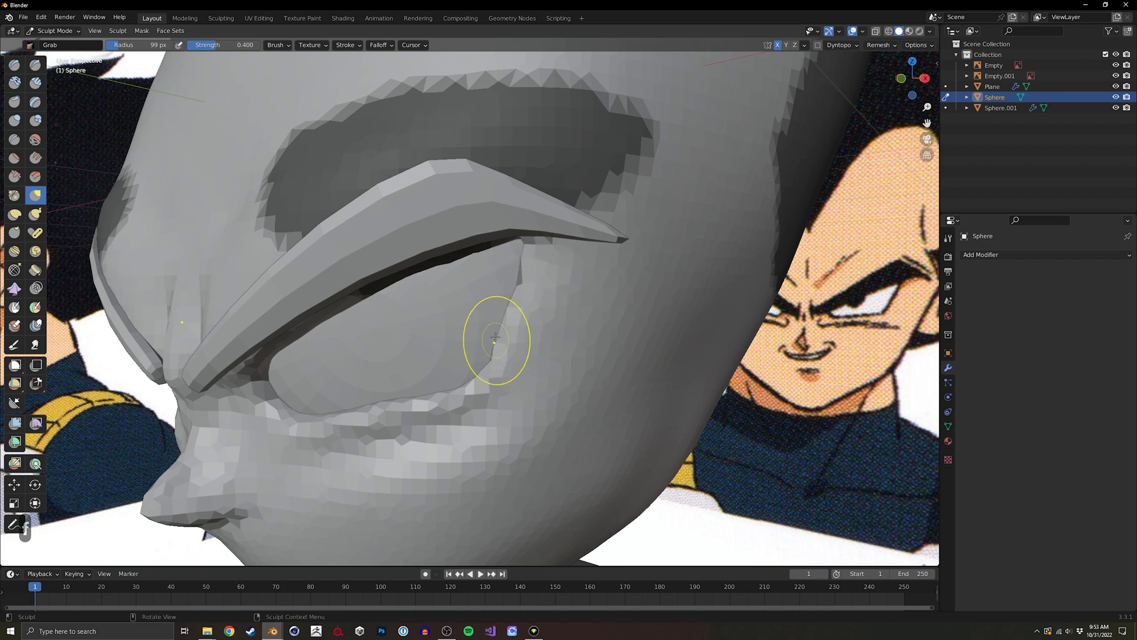
key("a")
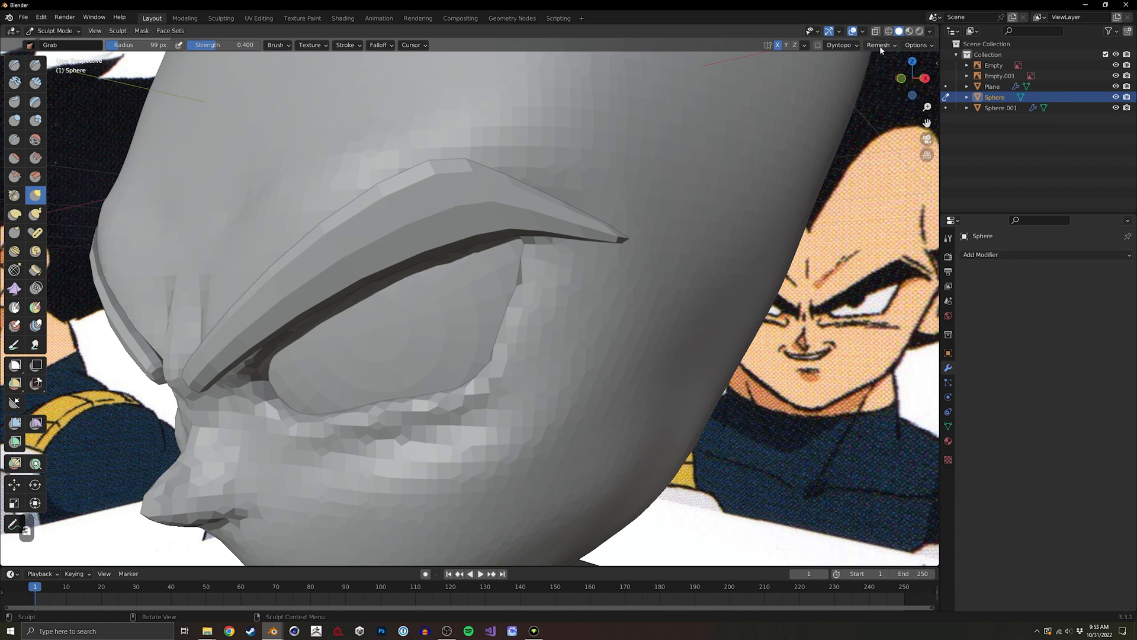
key("ctrl+r")
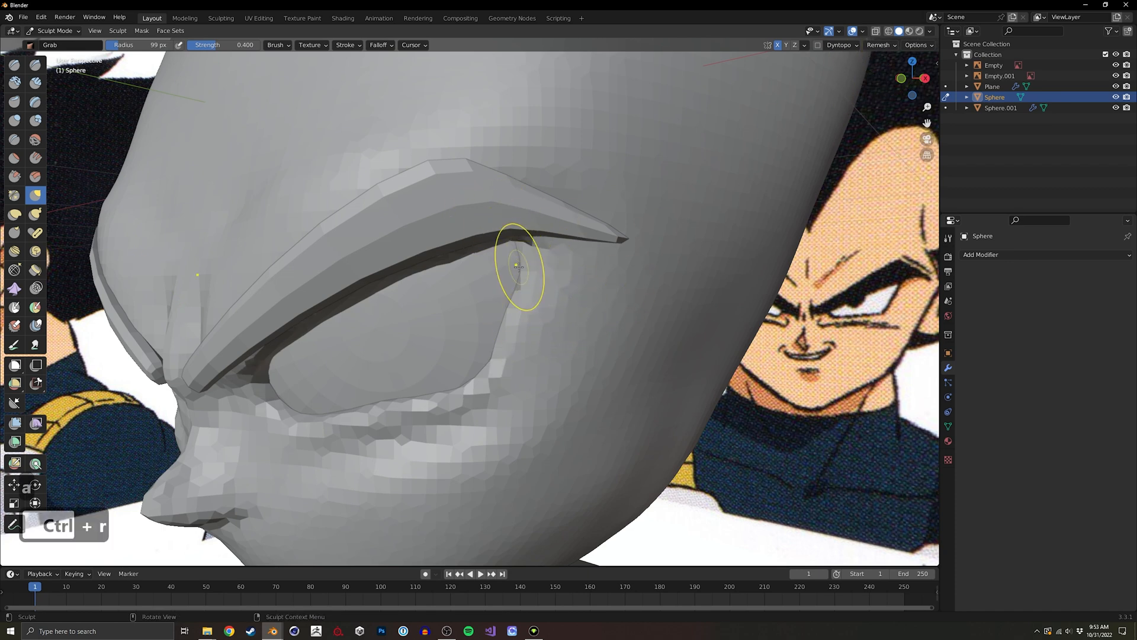
key("ctrl+z")
Smooth the inner corner of the eye socket and enlarge the Grab brush to 174 px radius for the lower eyelid.
middle_click_drag(516, 262, 568, 212)
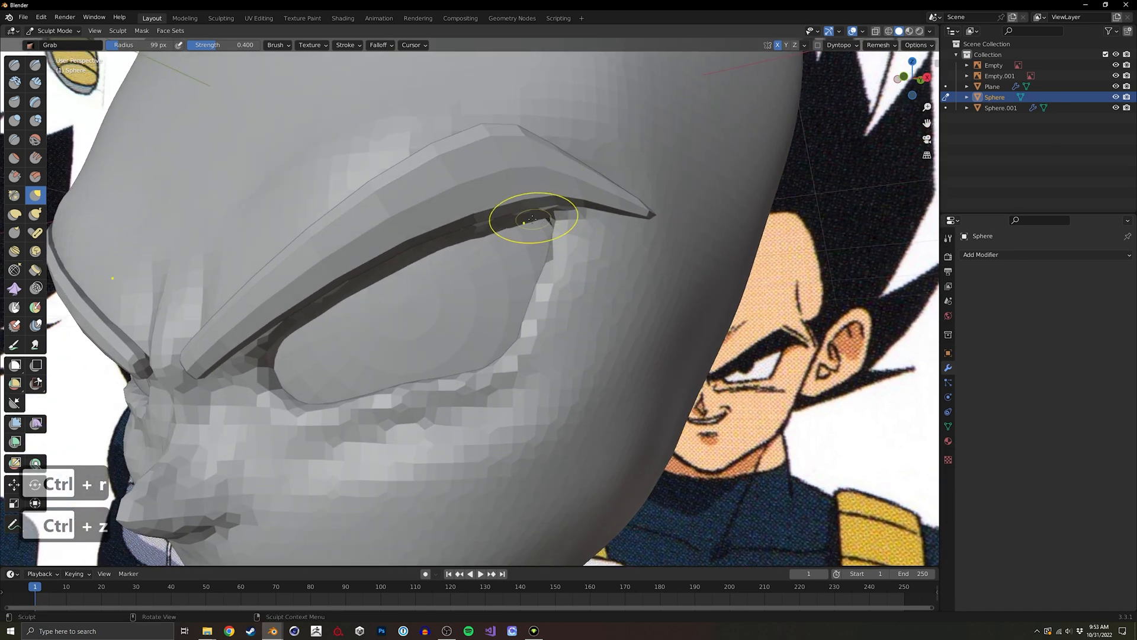
middle_click_drag(382, 259, 499, 292)
left_click_drag(484, 299, 480, 293)
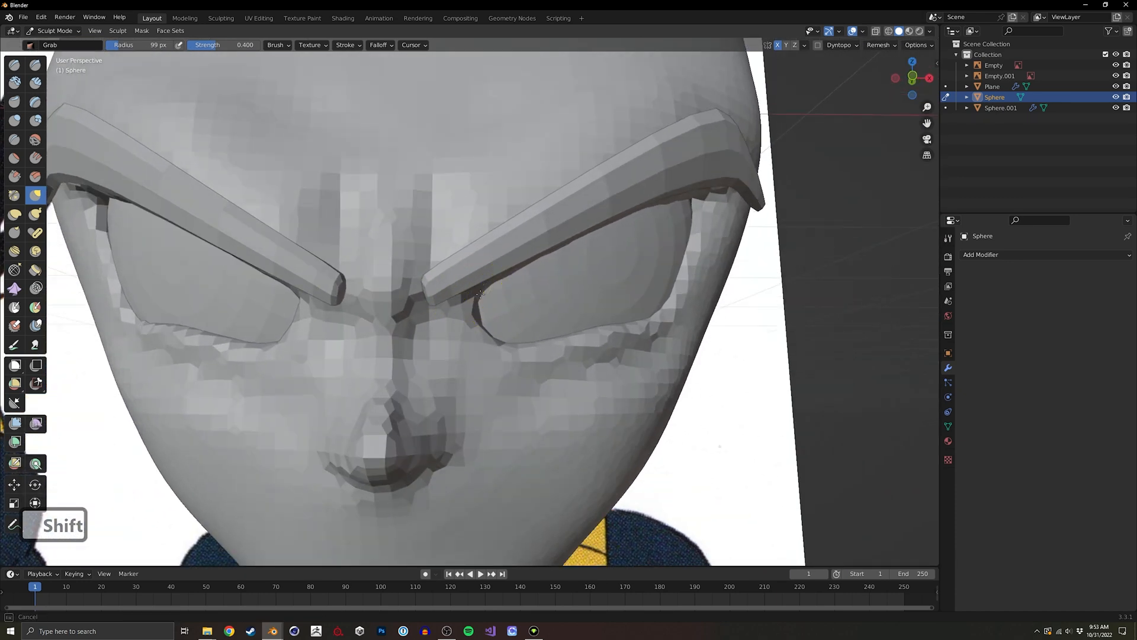
middle_click_drag(501, 293, 435, 286)
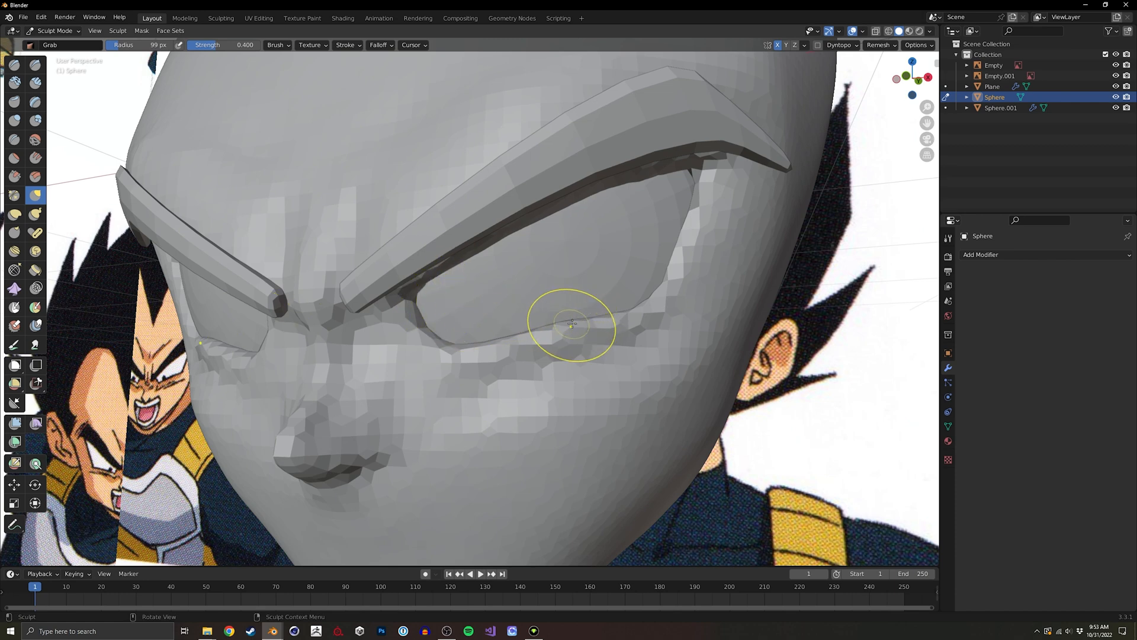
key("f")
left_click(555, 320)
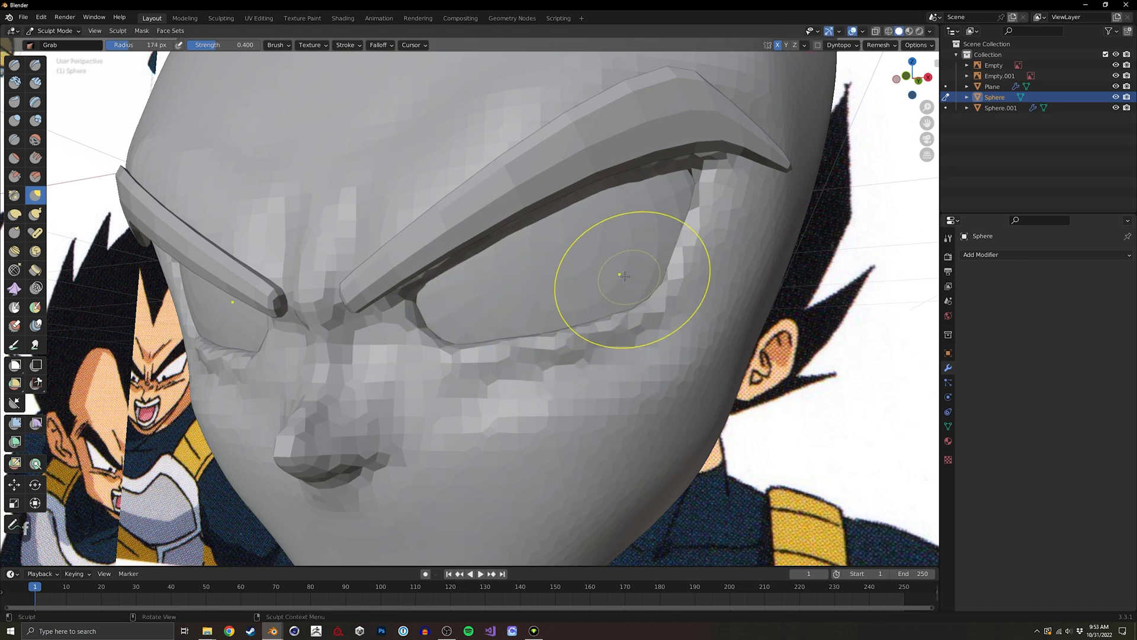
Sculpt the area beside the nose with the Draw Sharp brush at 103 px radius, undoing unwanted strokes.
middle_click_drag(625, 276, 408, 337)
mouse_move(409, 338)
middle_mouse_down("shift")
mouse_move(477, 293)
mouse_move(435, 320)
mouse_move(464, 285)
mouse_move(448, 310)
mouse_move(459, 316)
middle_mouse_up("shift")
left_click(35, 65)
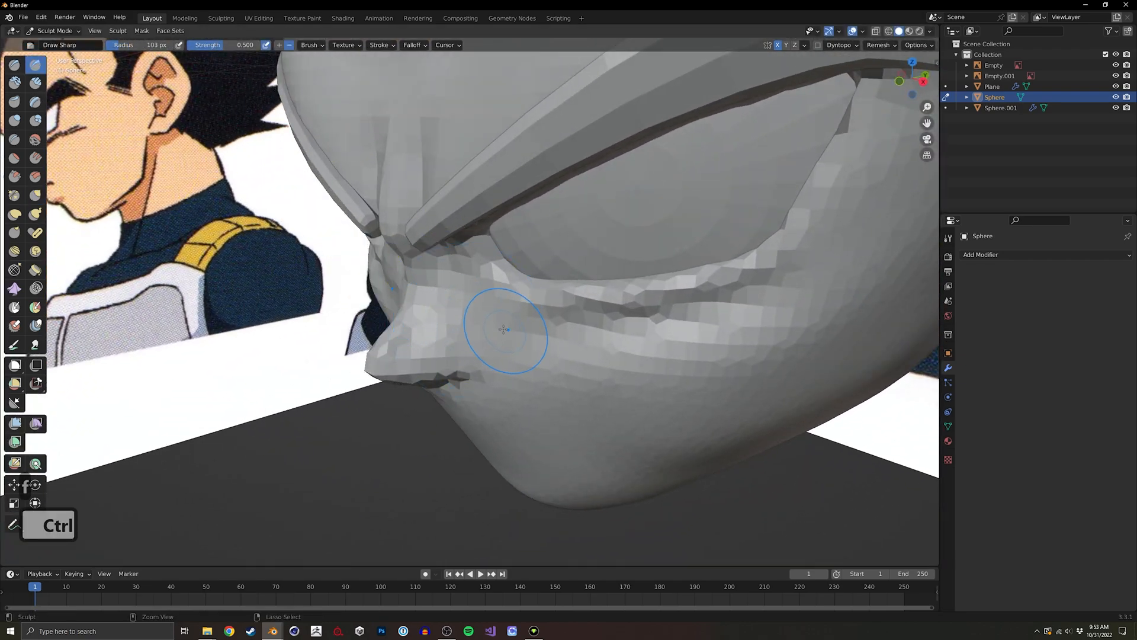
key("ctrl+z")
mouse_move(481, 301)
middle_mouse_down()
mouse_move(551, 278)
mouse_move(503, 291)
mouse_move(507, 190)
mouse_move(523, 207)
mouse_move(421, 278)
middle_mouse_up()
key("ctrl+z")
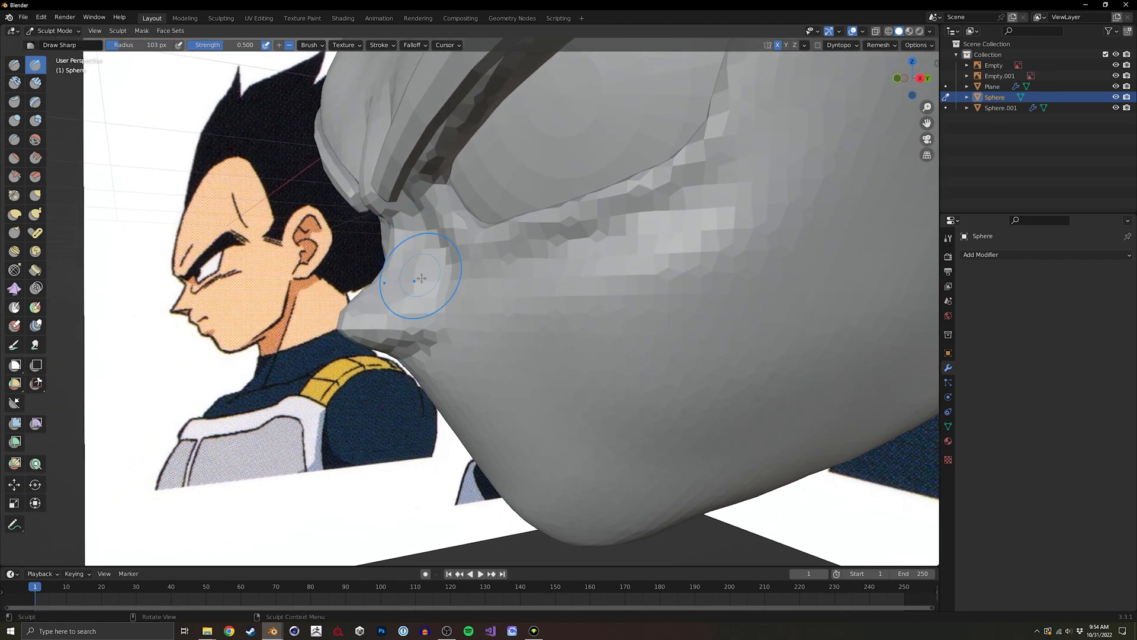
Carve the mouth line below the nose with the Draw Sharp brush and reshape the lips with the Grab brush at 156 px radius.
middle_click_drag(466, 354, 486, 256, "shift")
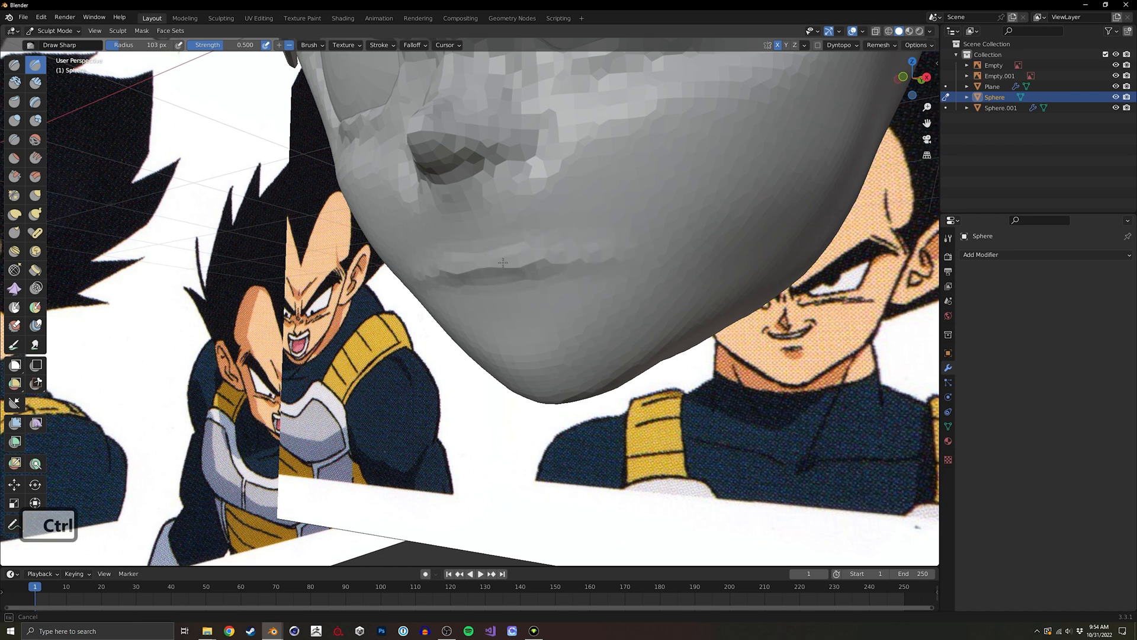
key("ctrl+z")
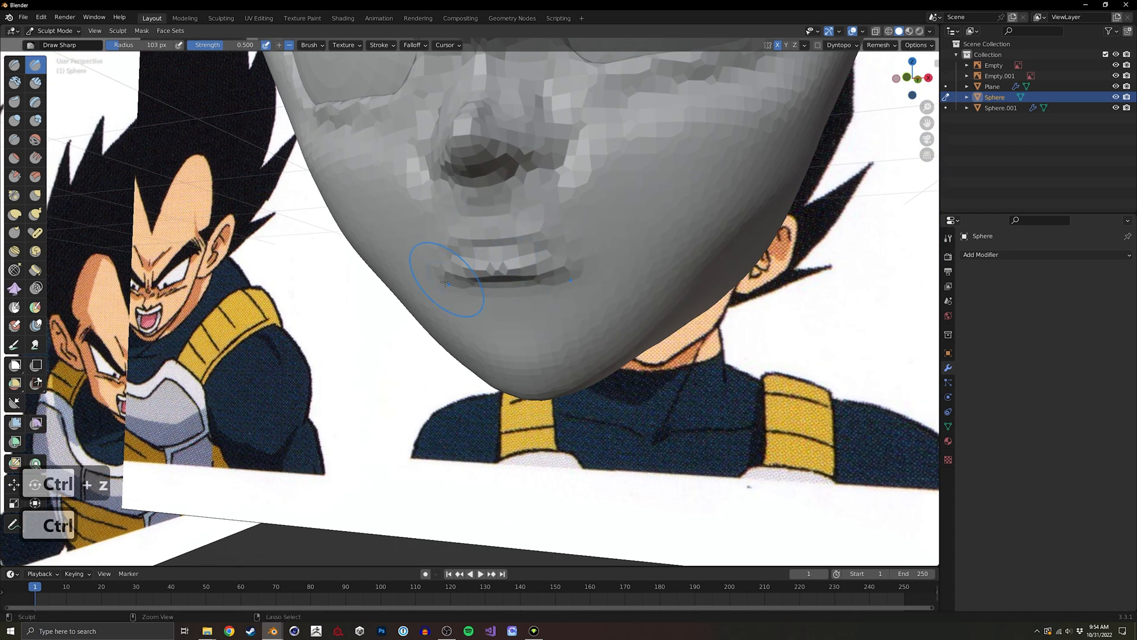
mouse_move(468, 297)
middle_mouse_down()
mouse_move(472, 246)
mouse_move(422, 312)
mouse_move(515, 297)
mouse_move(485, 332)
middle_mouse_up()
key("g")
key("f")
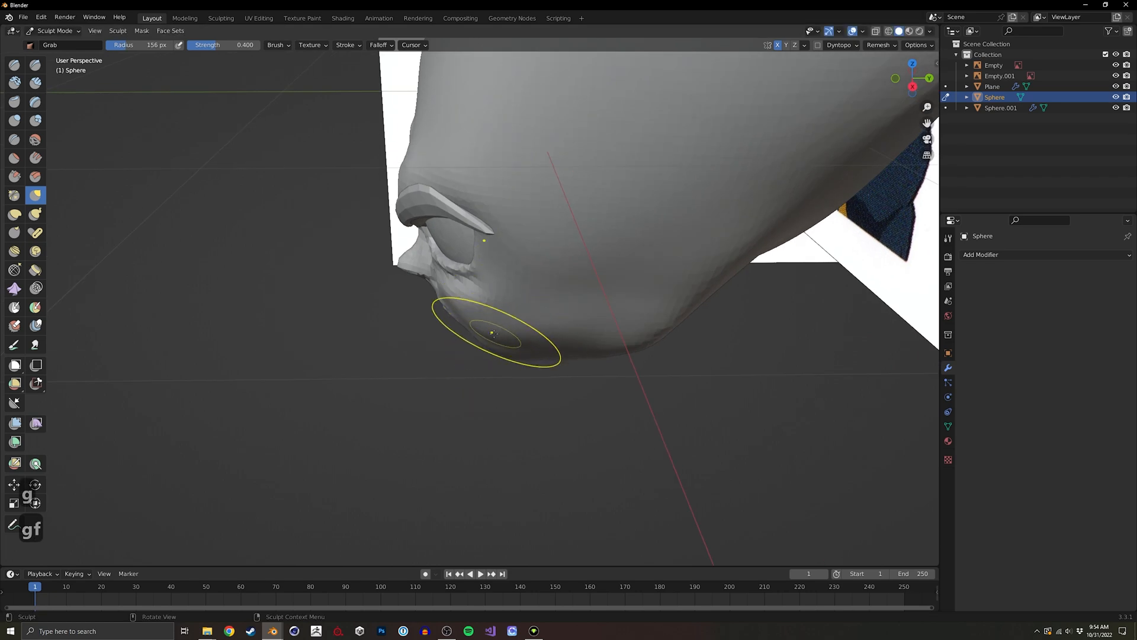
mouse_move(497, 318)
middle_mouse_down()
mouse_move(646, 243)
mouse_move(569, 246)
mouse_move(521, 225)
middle_mouse_up()
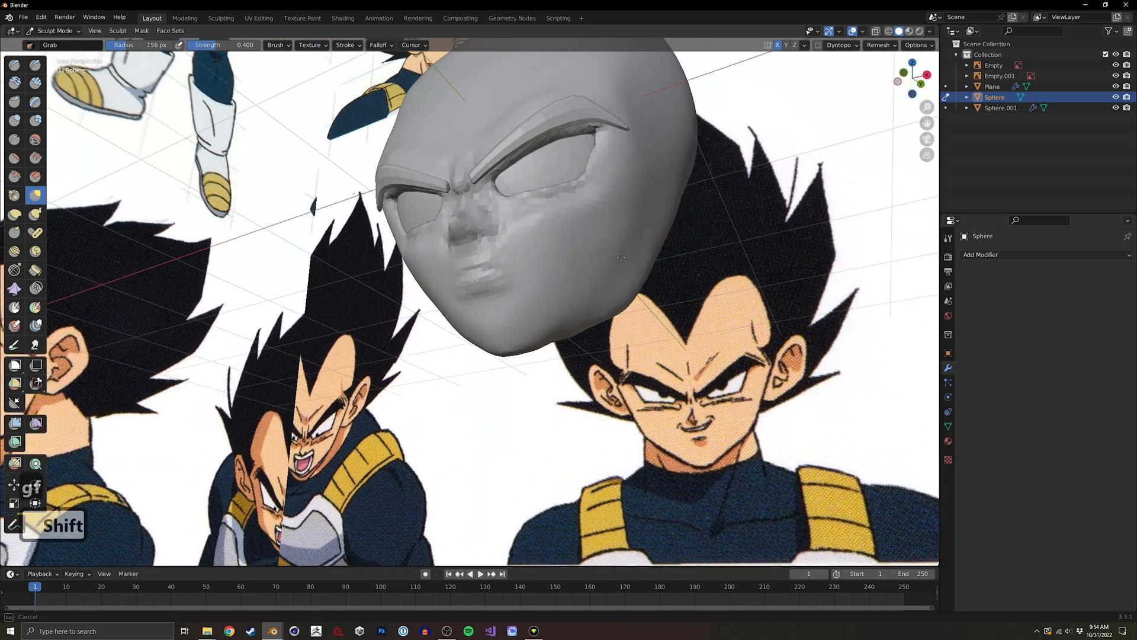
Flatten the side of the cheek below the eye using an enlarged Scrape brush.
left_click(14, 160)
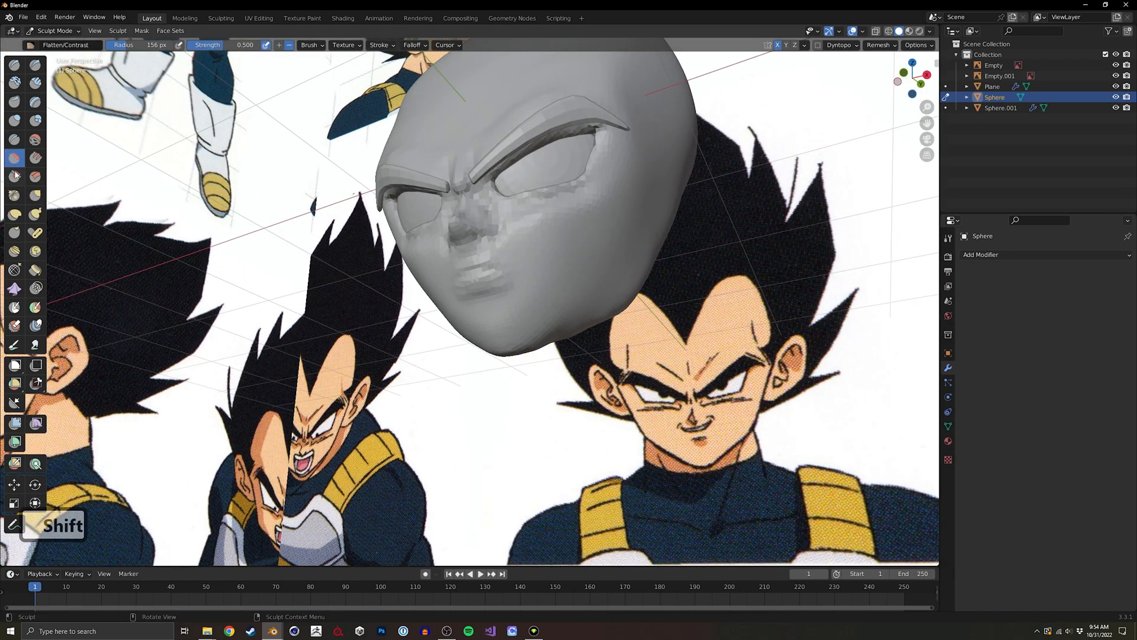
left_click(14, 176)
mouse_move(658, 255)
middle_mouse_down()
mouse_move(610, 231)
mouse_move(574, 232)
middle_mouse_up()
key("f")
left_click(700, 228)
mouse_move(610, 216)
left_mouse_down()
mouse_move(592, 214)
mouse_move(543, 253)
left_mouse_up()
mouse_move(551, 249)
middle_mouse_down()
mouse_move(657, 231)
mouse_move(622, 171)
mouse_move(592, 237)
middle_mouse_up()
mouse_move(592, 278)
middle_mouse_down()
mouse_move(577, 234)
mouse_move(639, 237)
middle_mouse_up()
Sculpt the cheekbone and the hollow beneath it with the Draw Sharp brush at 129 px radius, and smooth the result.
left_click(15, 65)
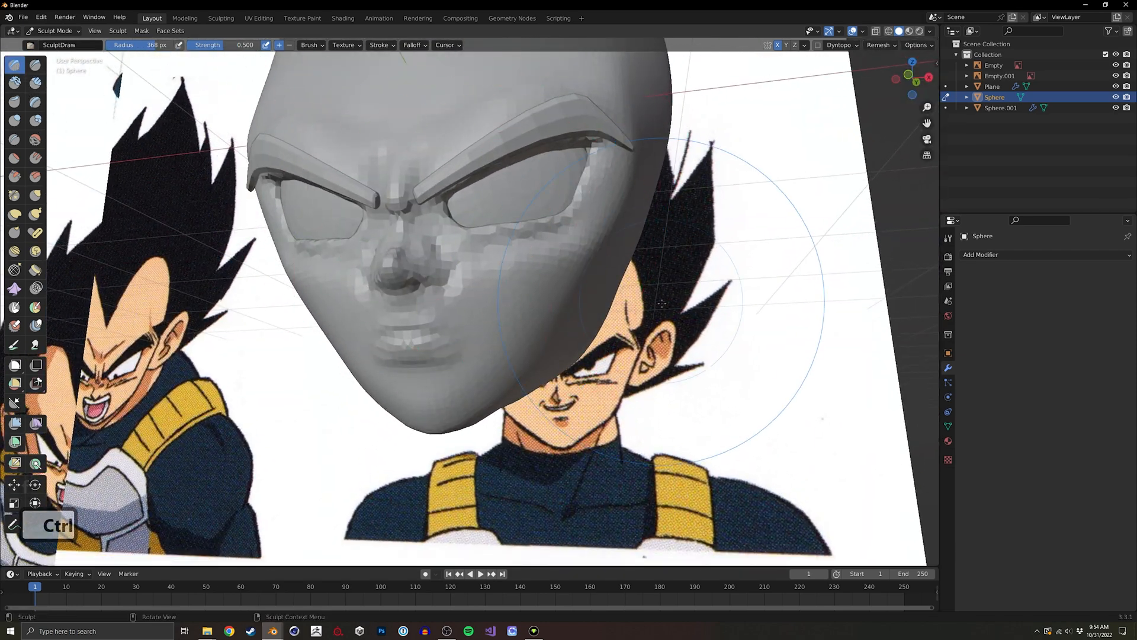
key("f")
left_click(563, 280)
left_click(35, 65)
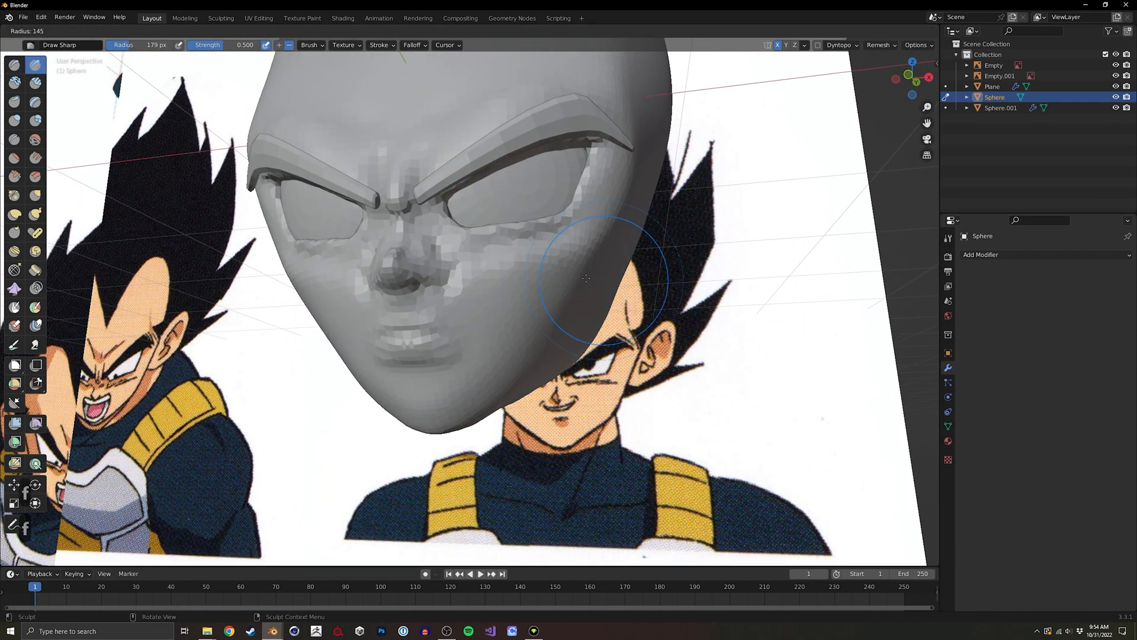
middle_click_drag(556, 254, 557, 234, "ctrl")
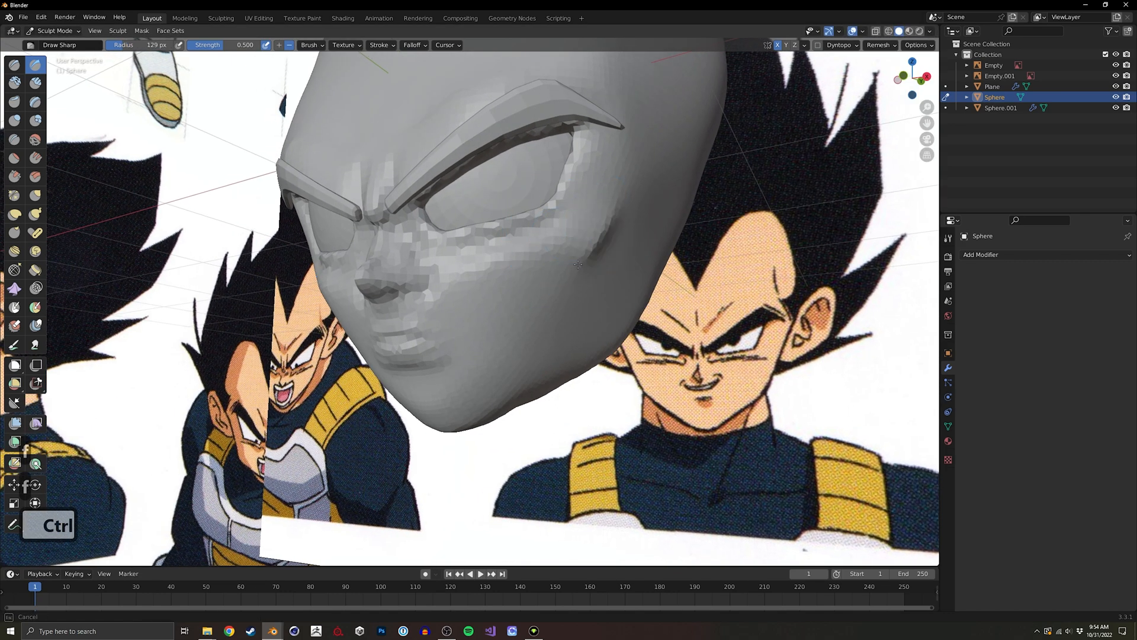
left_click_drag(578, 264, 526, 323, "ctrl")
middle_click_drag(592, 234, 608, 234)
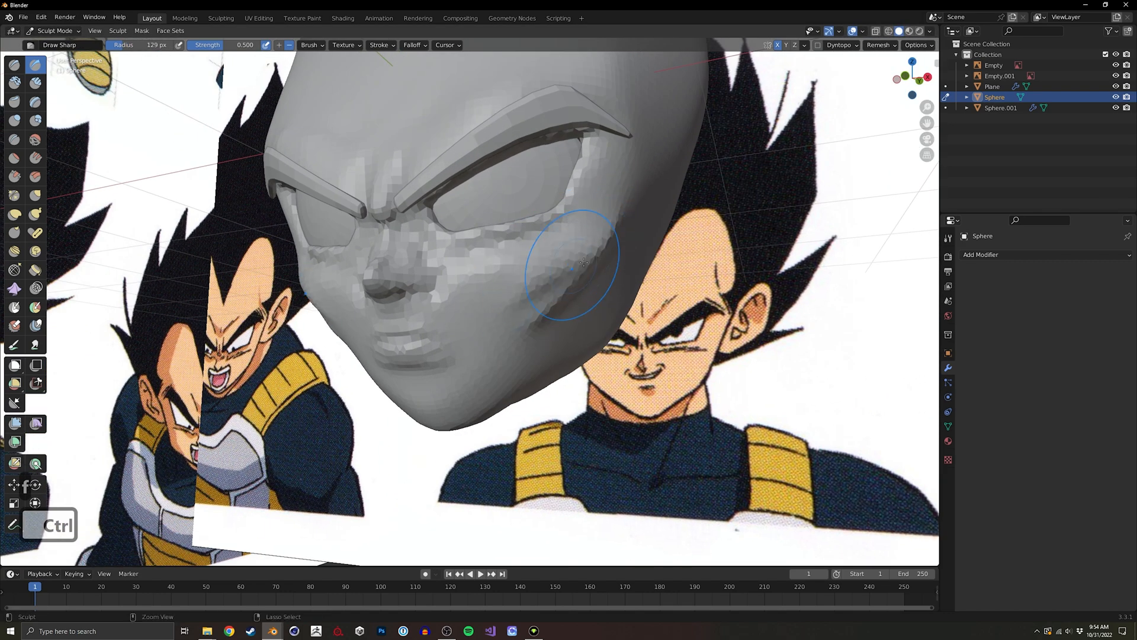
left_click_drag(635, 228, 520, 315, "shift")
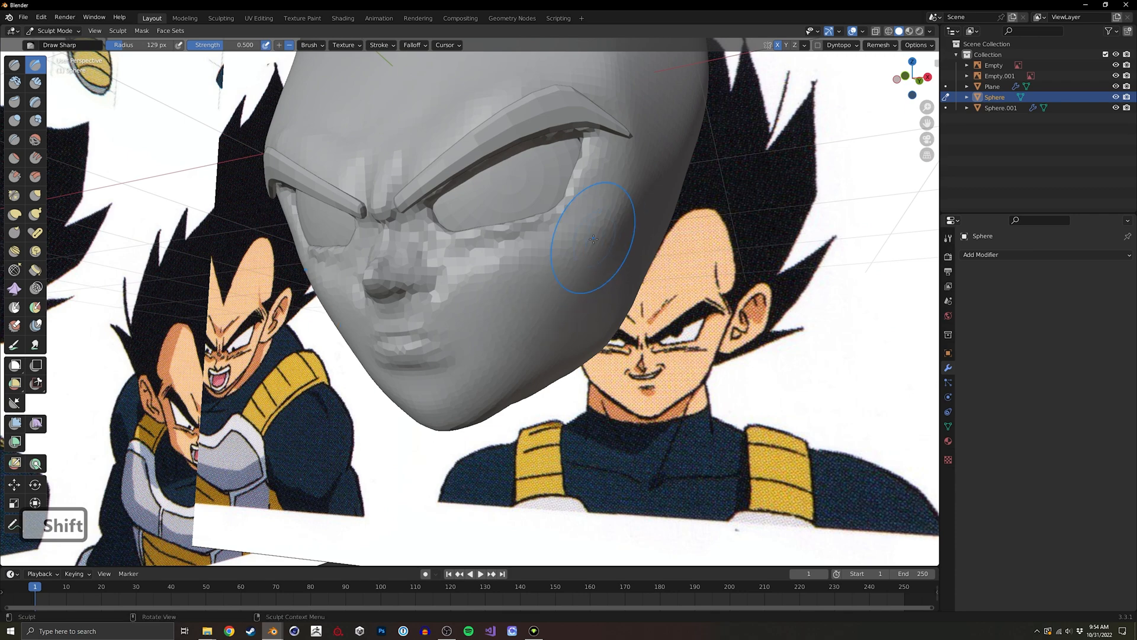
Deepen the cheek hollow with the Draw Sharp brush at 144 px radius and blend it into the cheek by smoothing.
middle_click_drag(593, 238, 597, 204)
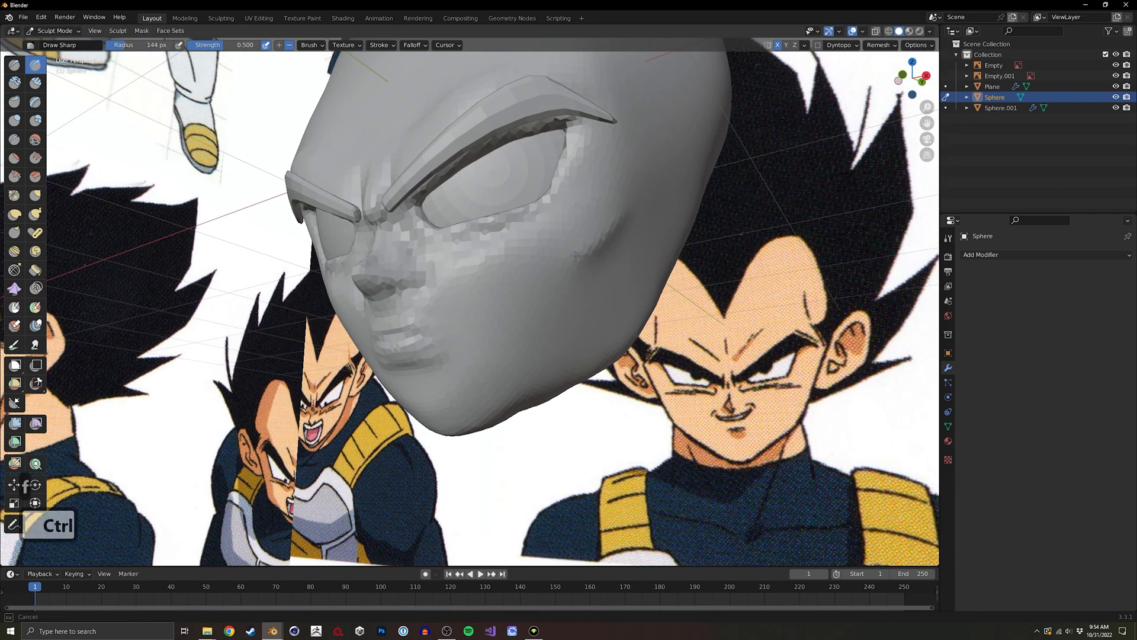
mouse_move(482, 279)
middle_mouse_down()
mouse_move(616, 257)
mouse_move(512, 304)
middle_mouse_up()
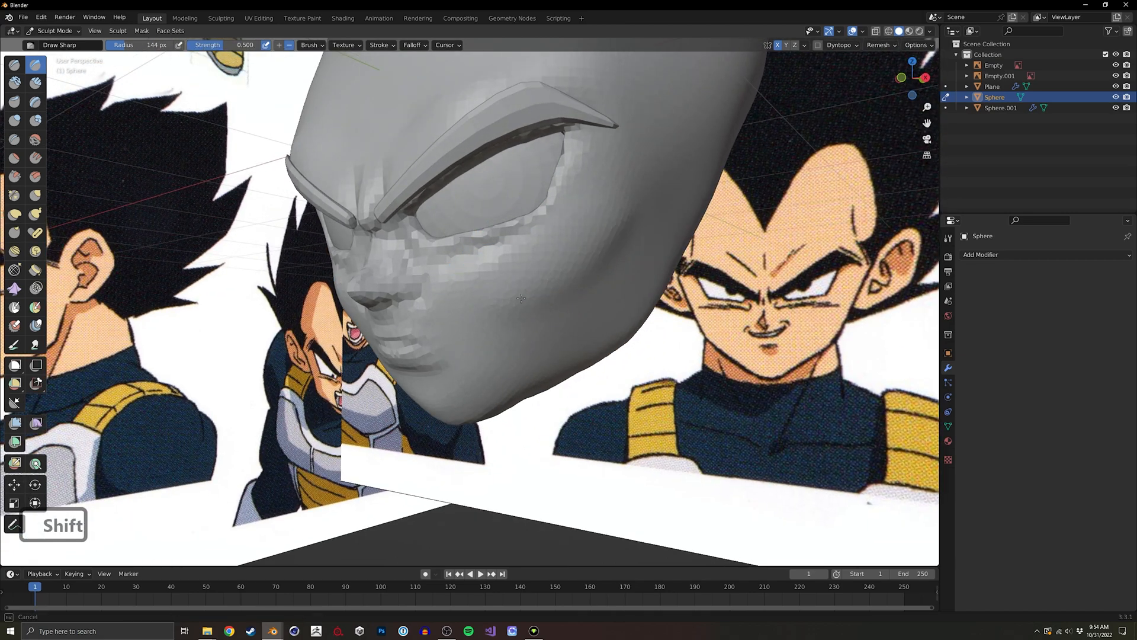
mouse_move(742, 216)
middle_mouse_down()
mouse_move(647, 207)
mouse_move(725, 198)
mouse_move(665, 293)
middle_mouse_up()
scroll(627, 282, "up", 2)
Define the lower edge of the jaw with the Draw Sharp brush at 144 px radius and smooth the underside of the head.
mouse_move(604, 270)
middle_mouse_down()
mouse_move(591, 255)
mouse_move(522, 340)
middle_mouse_up()
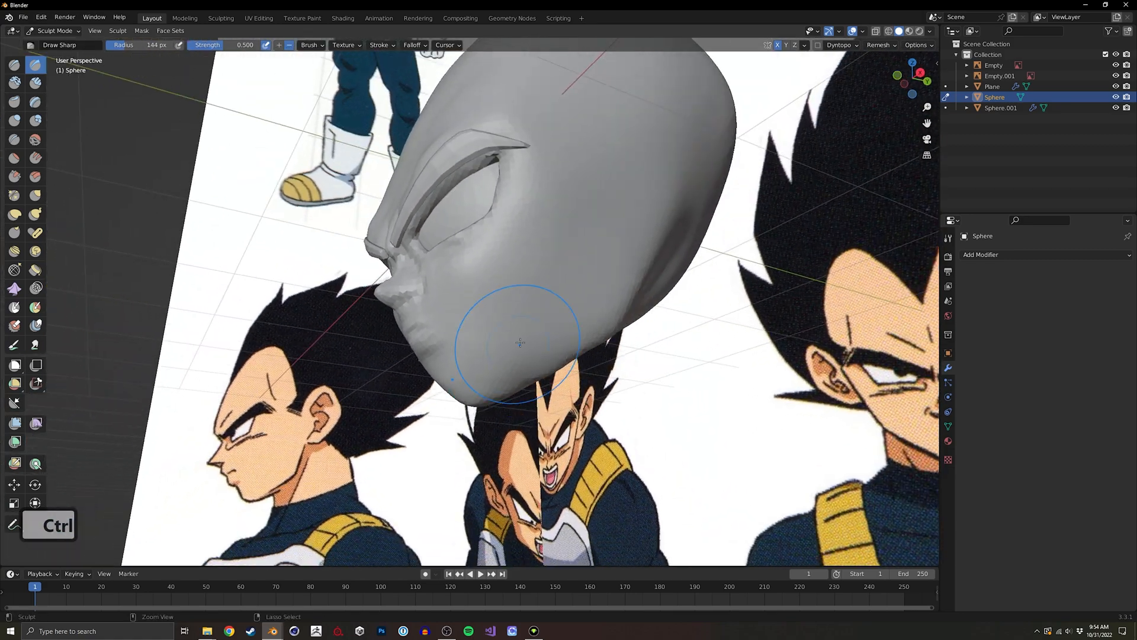
mouse_move(516, 299)
middle_mouse_down("shift")
mouse_move(505, 249)
mouse_move(482, 292)
mouse_move(529, 247)
middle_mouse_up("shift")
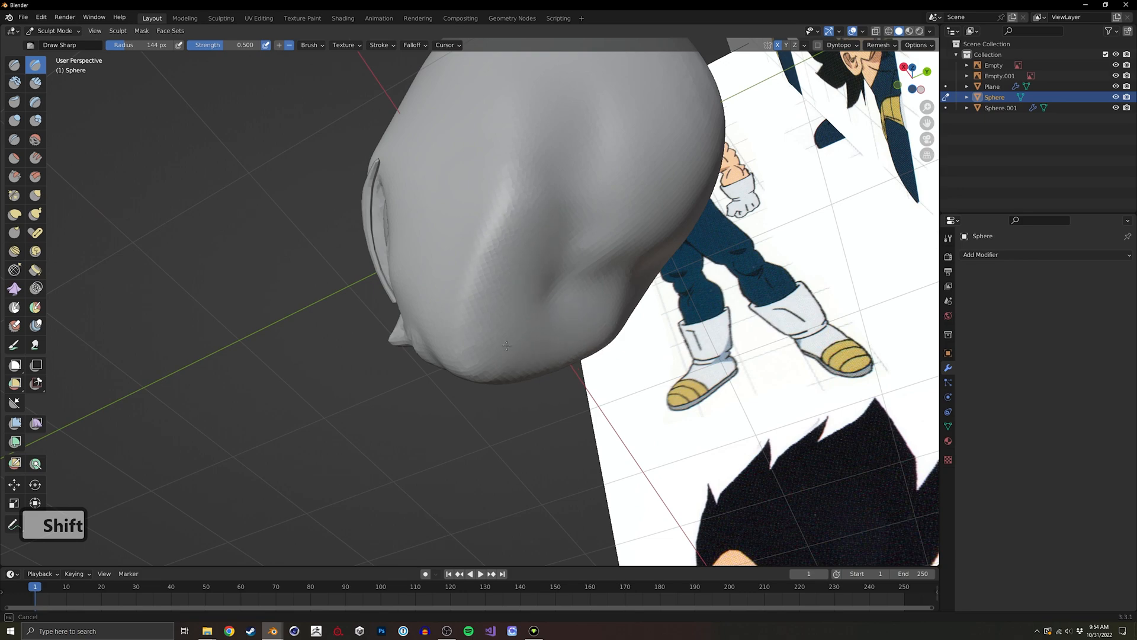
left_click_drag(540, 263, 536, 266, "shift")
middle_click_drag(536, 267, 628, 311)
Carve a sharper jawline from the chin up toward the ear area with the Draw Sharp brush.
key("f")
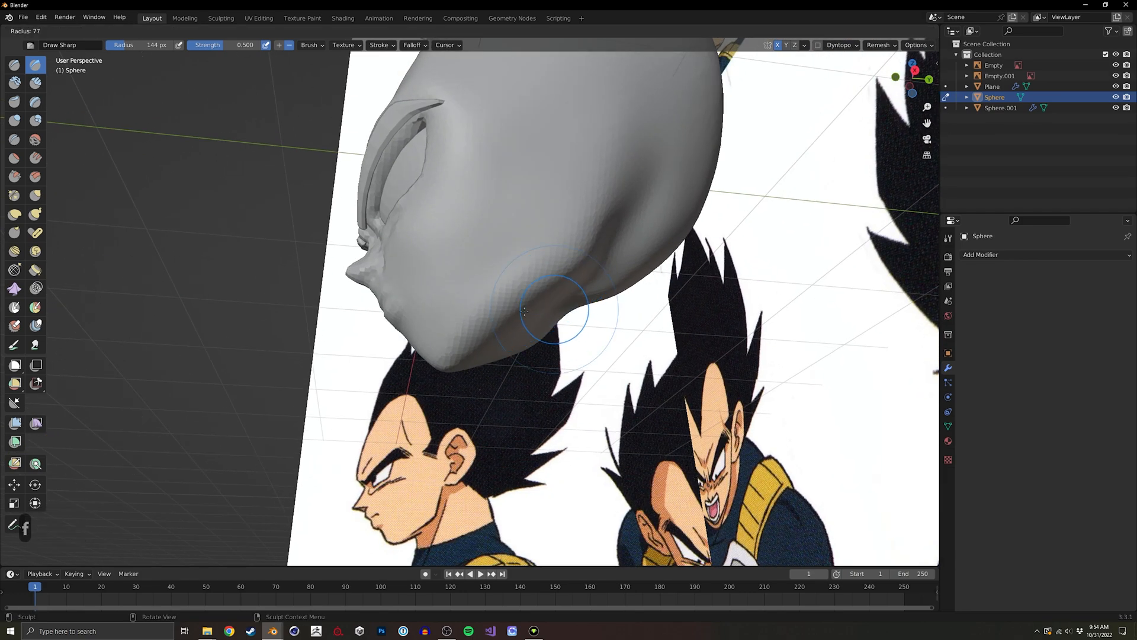
left_click(607, 311)
middle_click_drag(501, 294, 513, 243)
middle_click_drag(521, 272, 532, 244, "ctrl")
left_click_drag(455, 337, 599, 188, "ctrl")
mouse_move(597, 185)
middle_mouse_down()
mouse_move(598, 255)
mouse_move(463, 335)
middle_mouse_up()
left_click_drag(464, 335, 559, 329, "ctrl")
middle_click_drag(627, 189, 551, 189)
Smooth the ridge along the back of the jaw with a 212 px brush radius.
key("f")
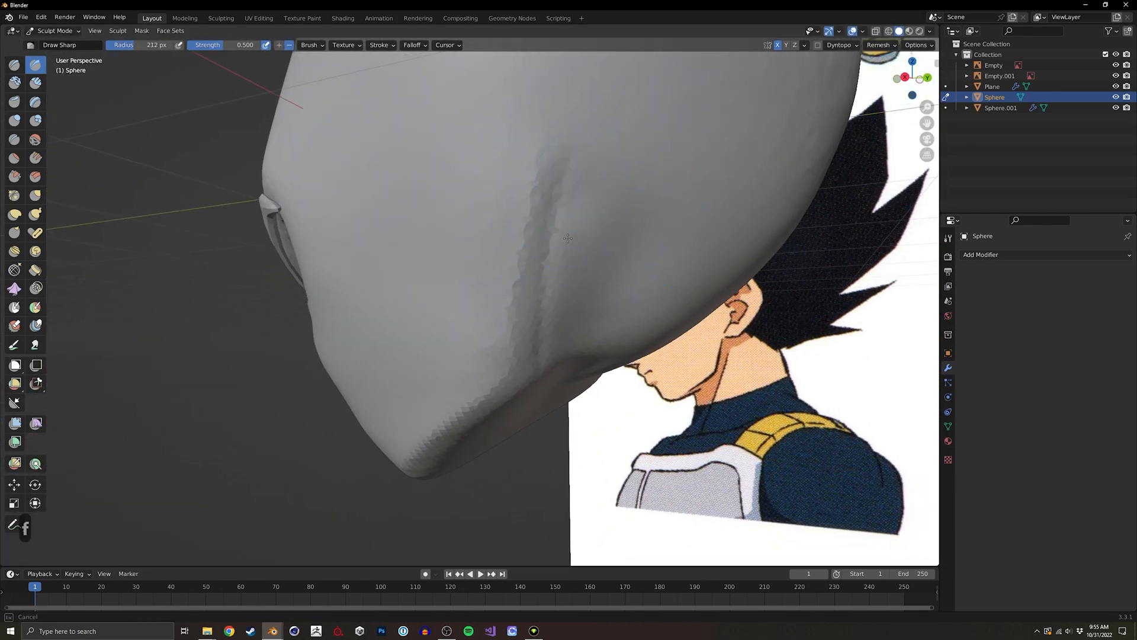
left_click_drag(562, 333, 599, 209, "shift")
mouse_move(587, 273)
middle_mouse_down()
mouse_move(712, 340)
mouse_move(634, 343)
mouse_move(741, 325)
mouse_move(564, 341)
middle_mouse_up()
Try to reshape the side of the jaw with the Grab brush at 212 px radius against the front reference, and undo it.
key("g")
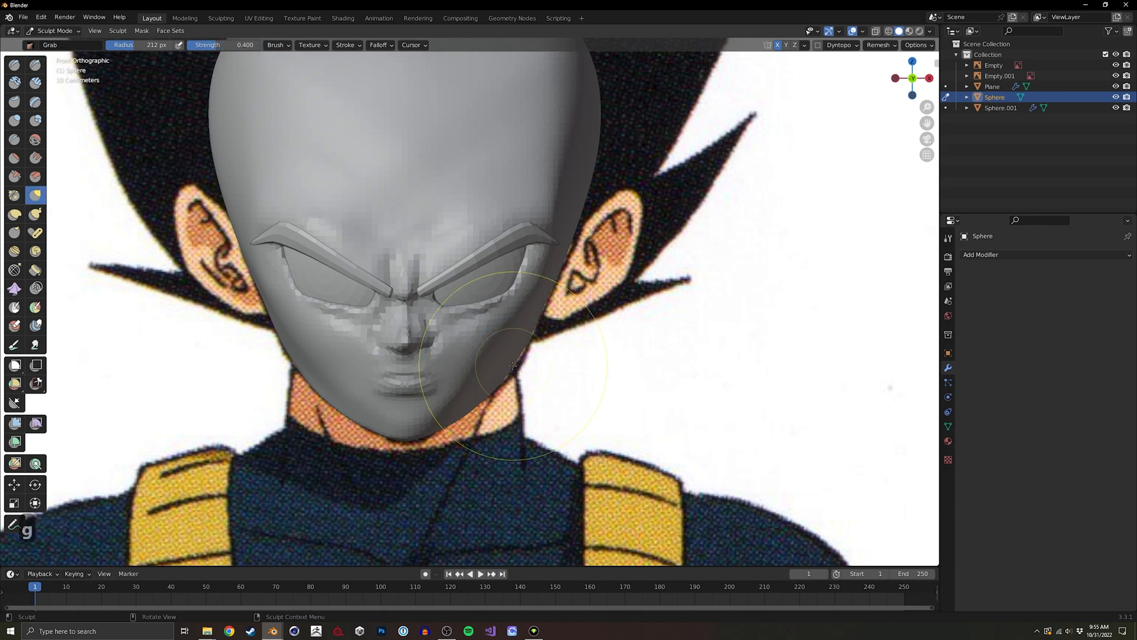
mouse_move(513, 370)
middle_mouse_down()
mouse_move(533, 362)
mouse_move(520, 354)
mouse_move(462, 391)
mouse_move(444, 343)
mouse_move(424, 381)
middle_mouse_up()
key("ctrl+z")
Adjust the side of the jaw with the Grab brush at 148 px radius and smooth the cheek and underside of the head.
middle_click_drag(502, 311, 507, 323)
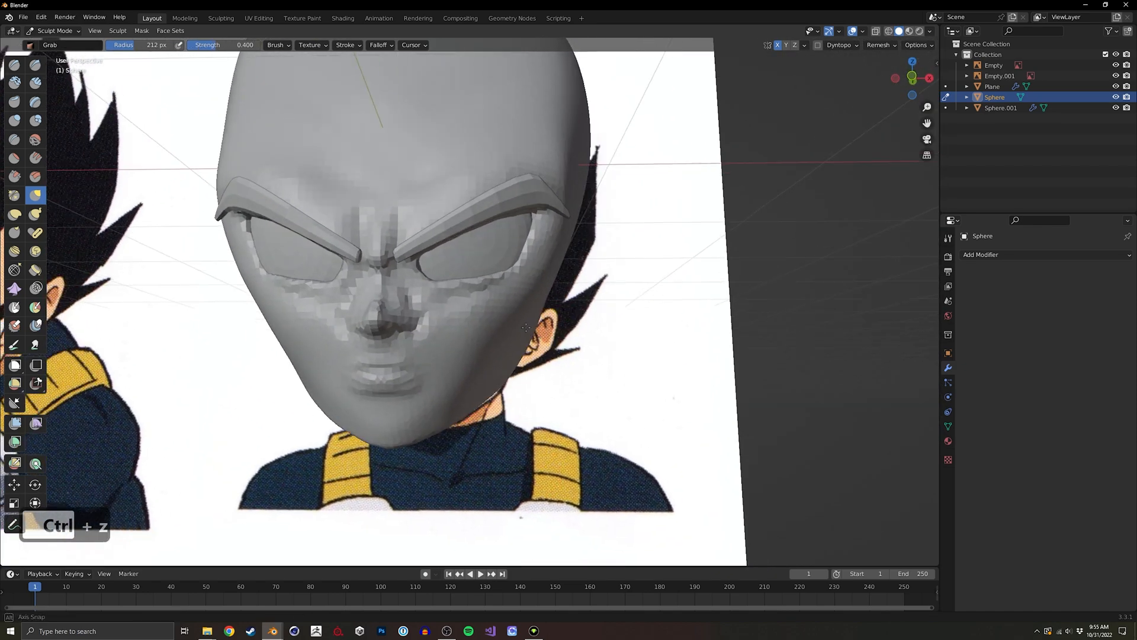
key("f")
left_click(509, 327)
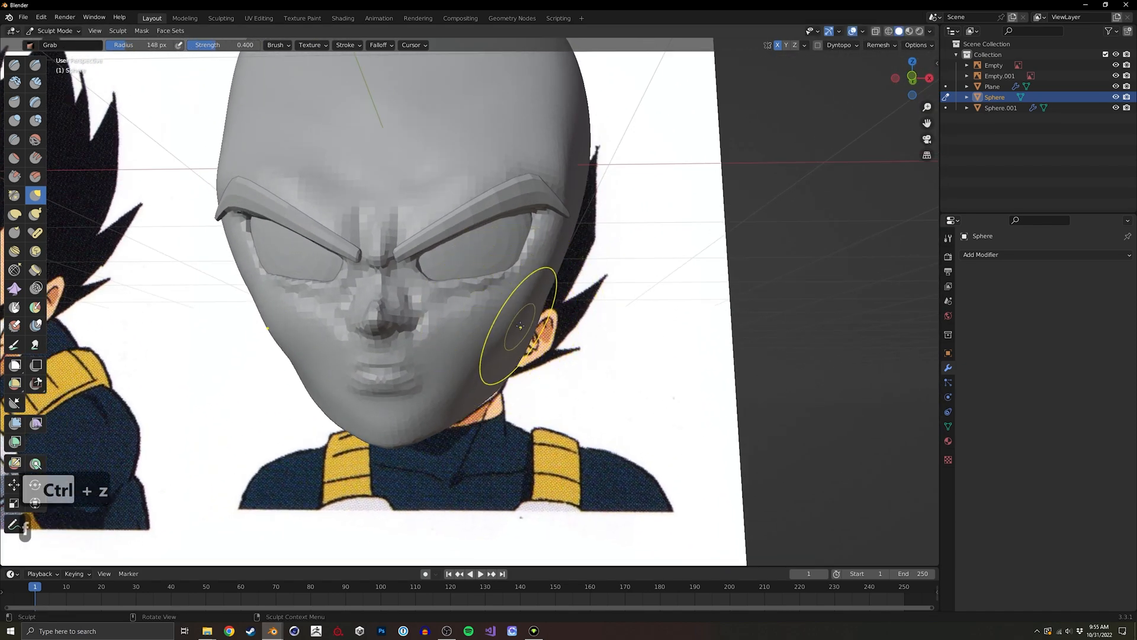
middle_click_drag(508, 341, 504, 330)
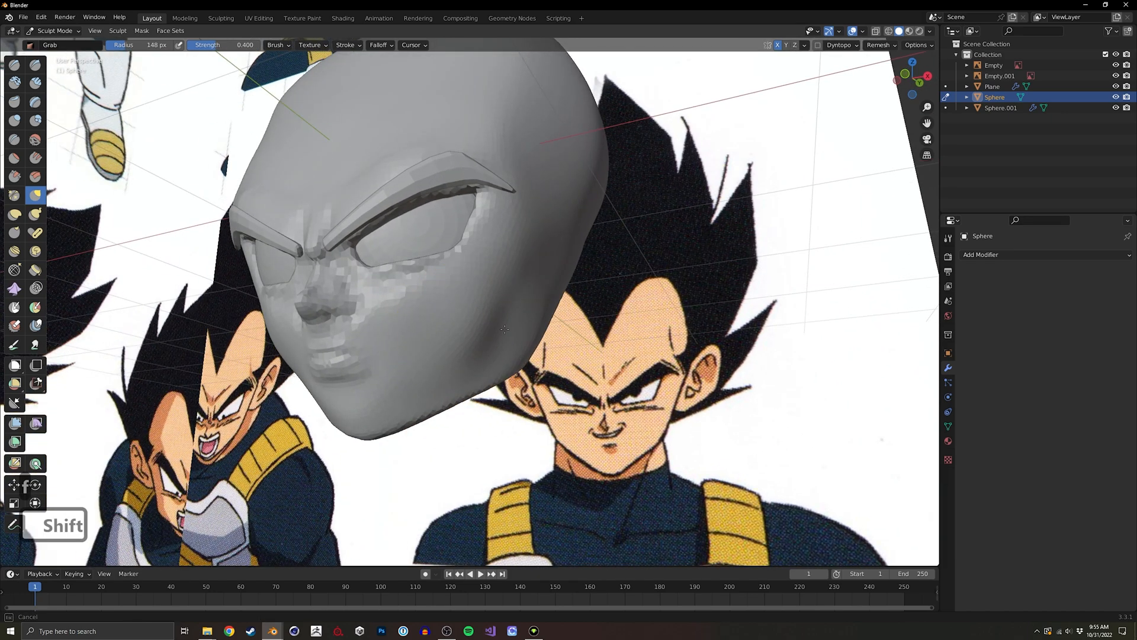
mouse_move(508, 287)
middle_mouse_down()
mouse_move(501, 339)
mouse_move(467, 270)
mouse_move(483, 270)
mouse_move(459, 213)
middle_mouse_up()
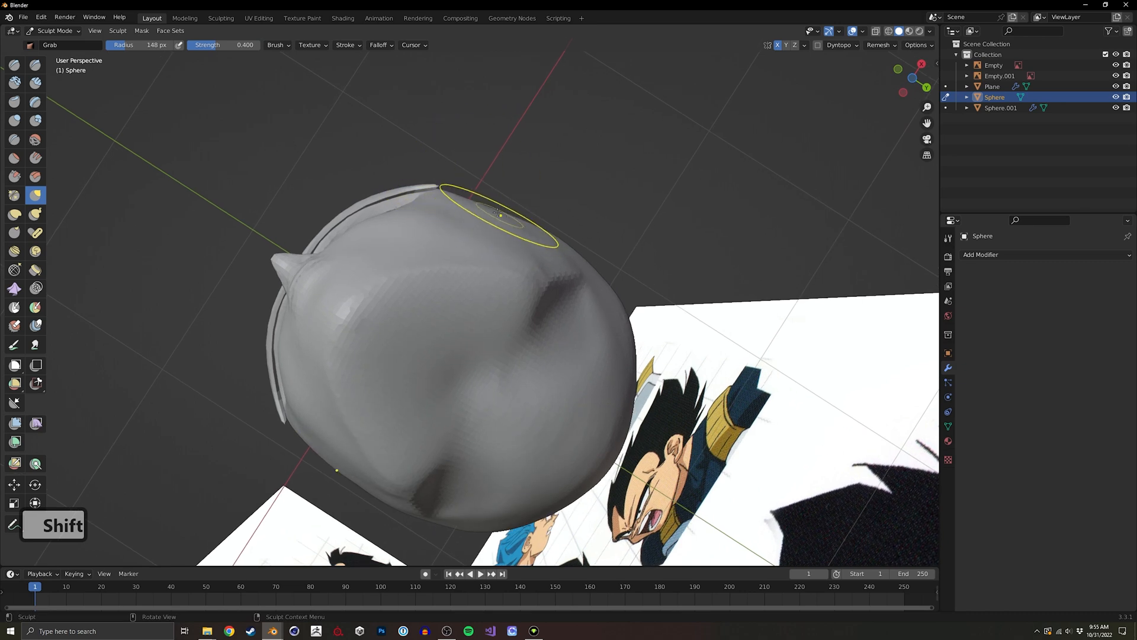
mouse_move(537, 244)
middle_mouse_down()
mouse_move(521, 207)
mouse_move(508, 241)
middle_mouse_up()
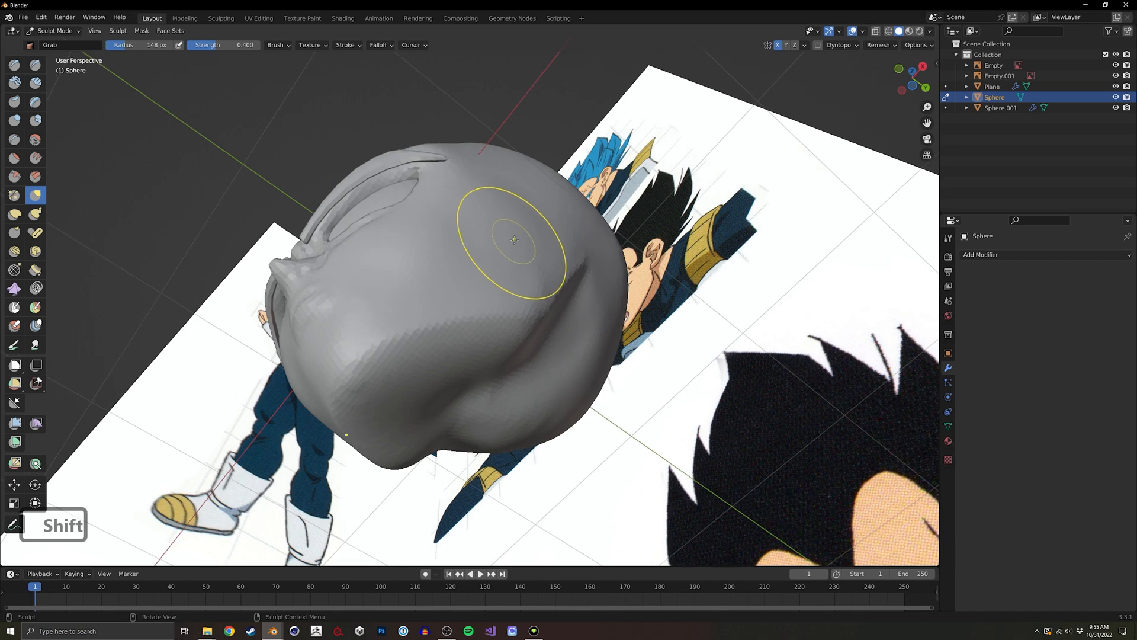
Switch the viewport lighting from Studio to the red MatCap to check the face forms.
left_click(929, 31)
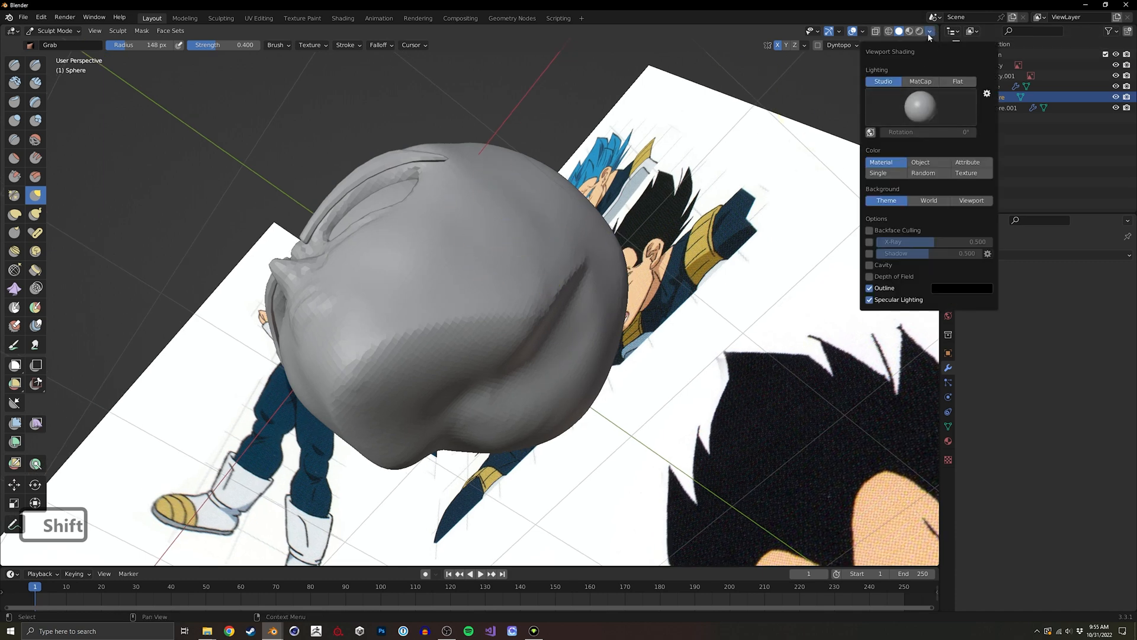
left_click(919, 82)
left_click(920, 107)
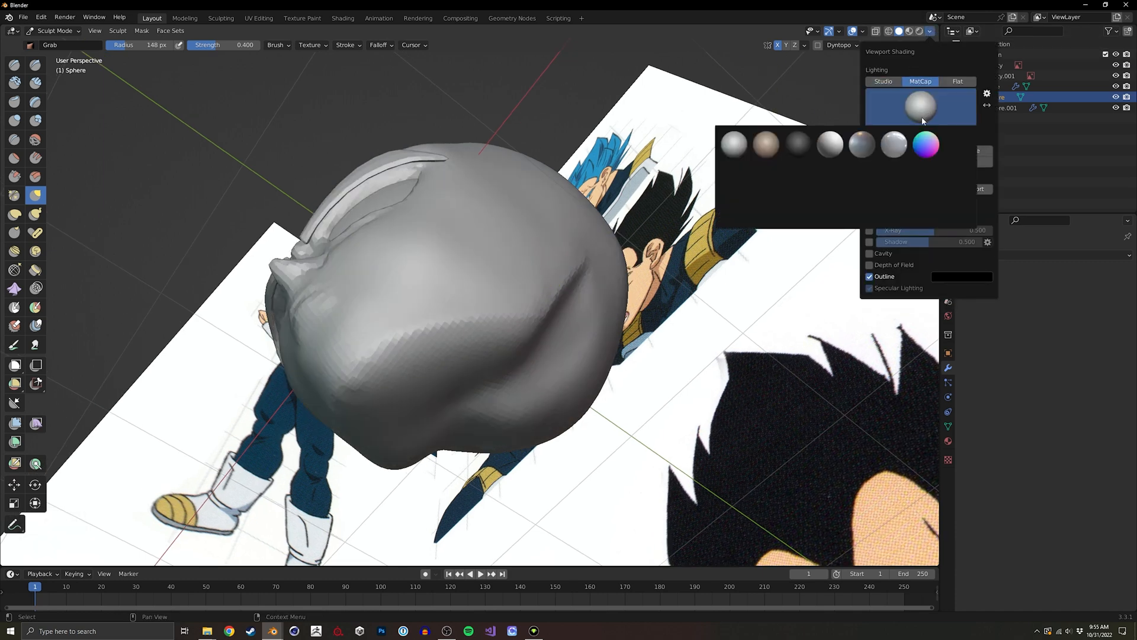
left_click(769, 178)
mouse_move(520, 180)
middle_mouse_down()
mouse_move(425, 332)
mouse_move(471, 323)
middle_mouse_up()
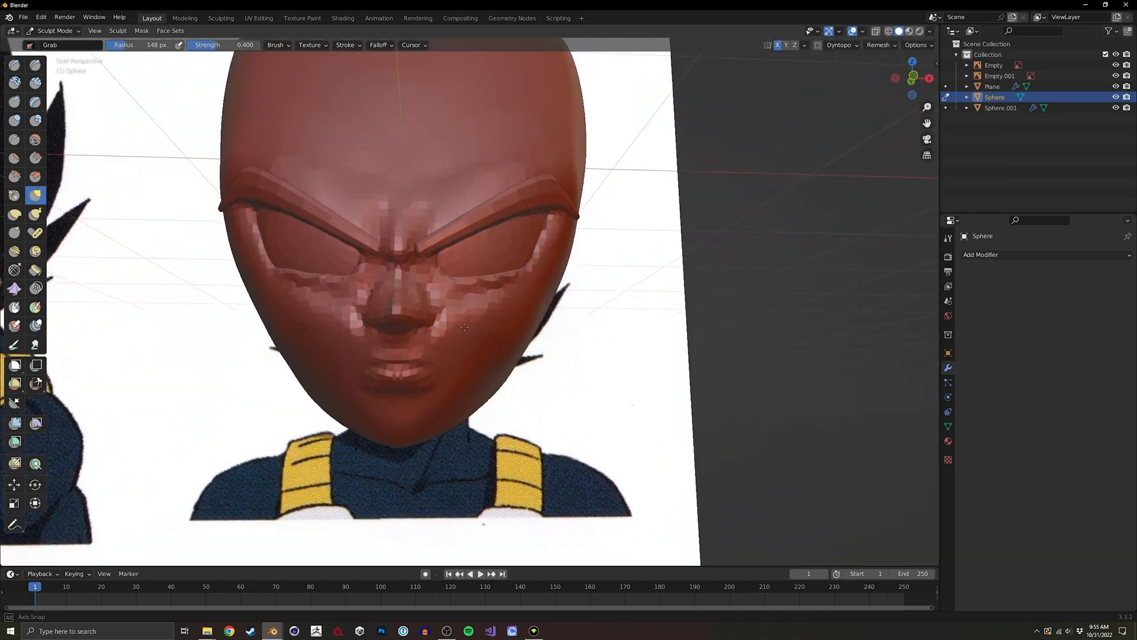
mouse_move(431, 281)
middle_mouse_down("shift")
mouse_move(507, 300)
mouse_move(461, 269)
mouse_move(470, 297)
mouse_move(496, 251)
mouse_move(534, 271)
mouse_move(584, 267)
mouse_move(530, 270)
mouse_move(539, 275)
middle_mouse_up("shift")
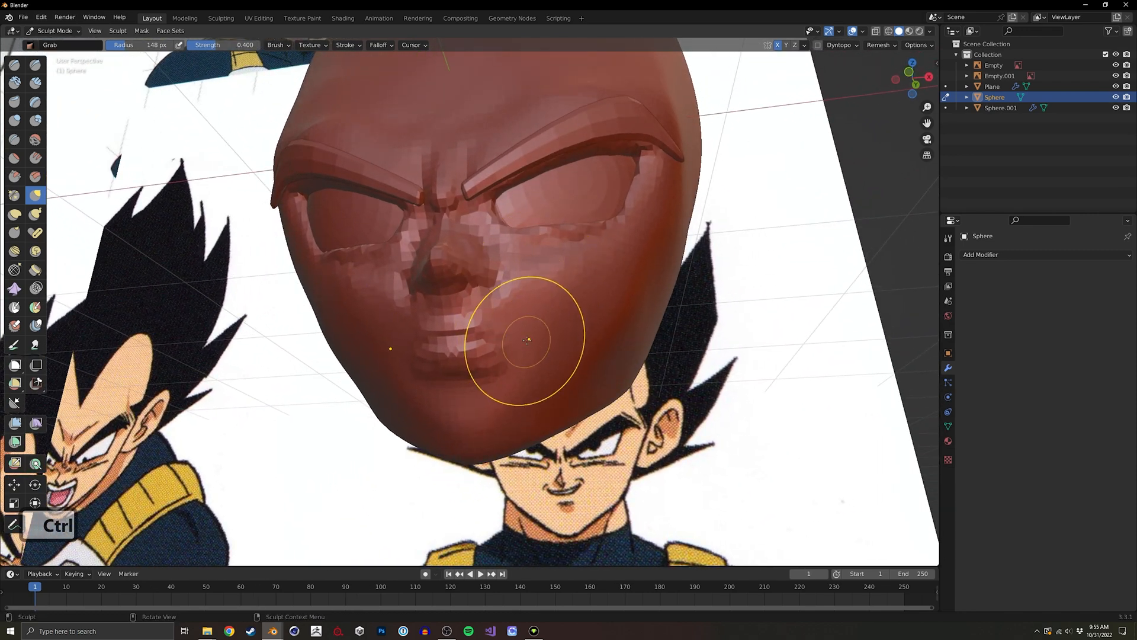
Sculpt the cheek below the eye and beside the nose with the Draw brush, using an 80 px radius.
left_click(15, 64)
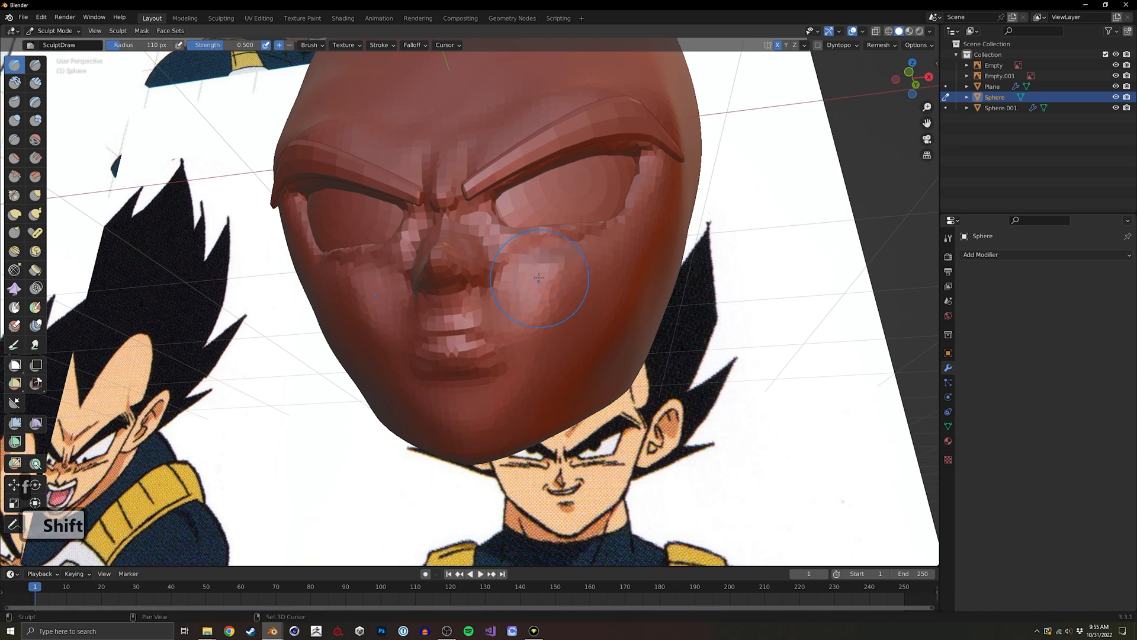
mouse_move(536, 309)
middle_mouse_down()
mouse_move(593, 281)
mouse_move(550, 281)
mouse_move(578, 277)
middle_mouse_up()
key("f")
key("ctrl")
key("f")
left_click(526, 289)
key("f")
left_click(562, 277)
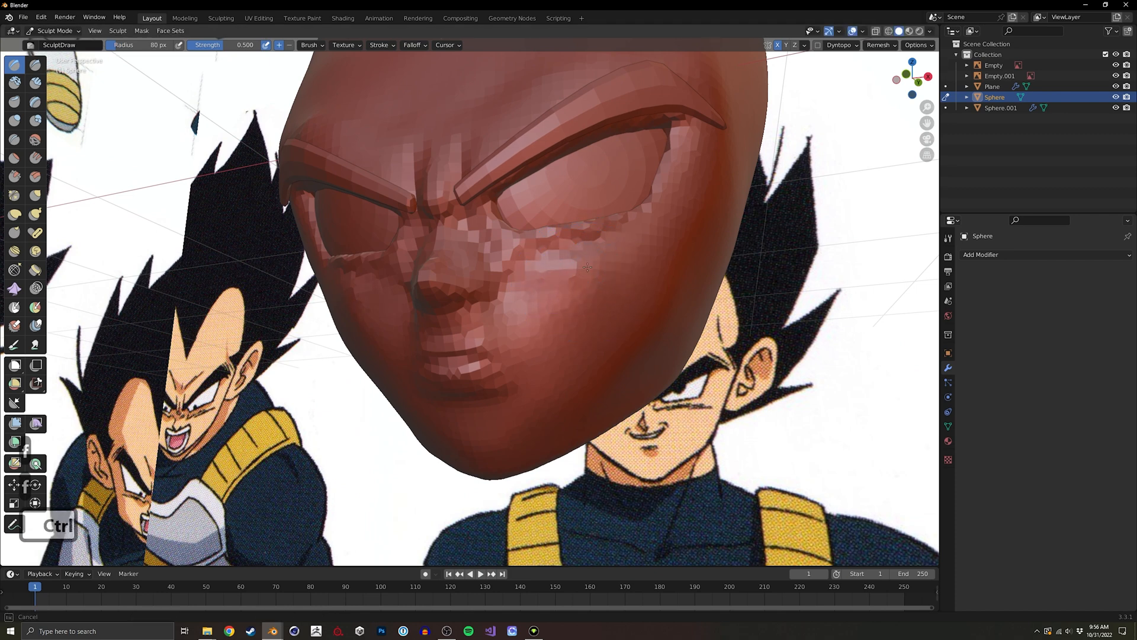
Smooth the cheek beside the mouth with a 194 px brush radius.
key("shift")
middle_click_drag(595, 336, 557, 306)
key("f")
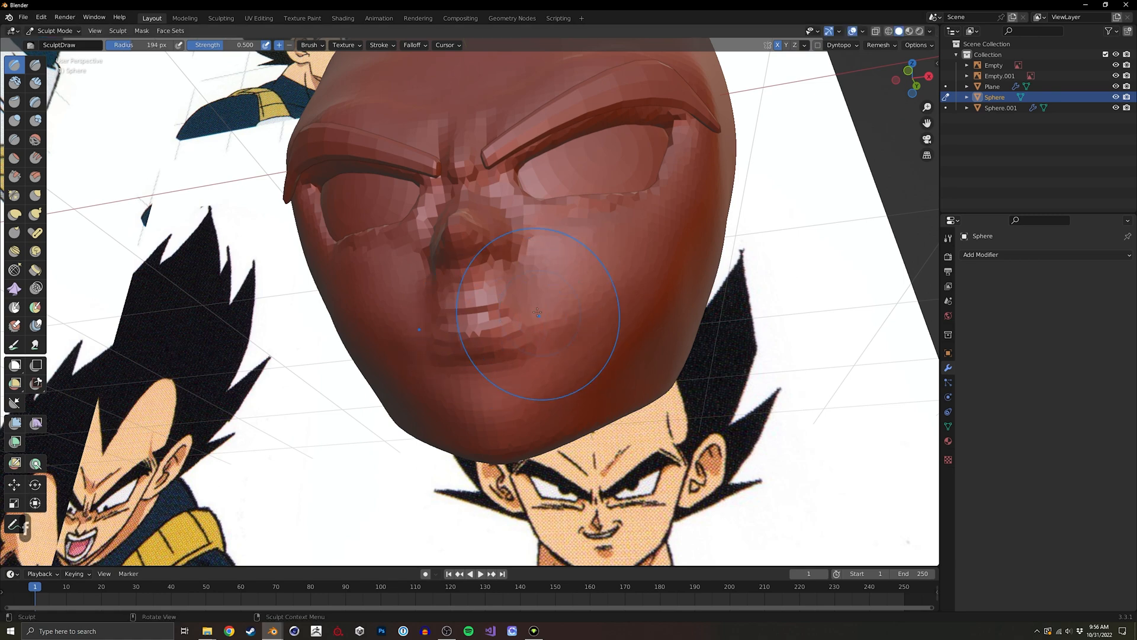
left_click(533, 379)
mouse_move(533, 379)
middle_mouse_down()
mouse_move(486, 356)
mouse_move(482, 317)
middle_mouse_up()
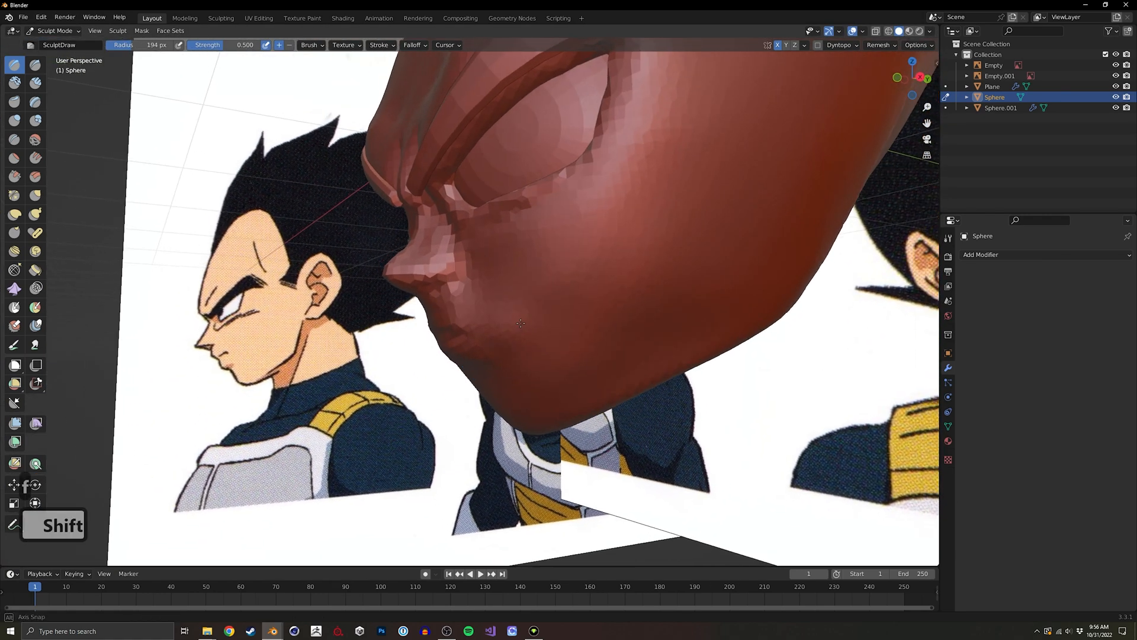
Carve the cheek area next to the mouth corner with the Draw brush at 101 px radius and smooth it.
key("f")
left_click(467, 315)
mouse_move(467, 315)
left_mouse_down()
mouse_move(482, 304)
mouse_move(489, 318)
mouse_move(520, 319)
left_mouse_up()
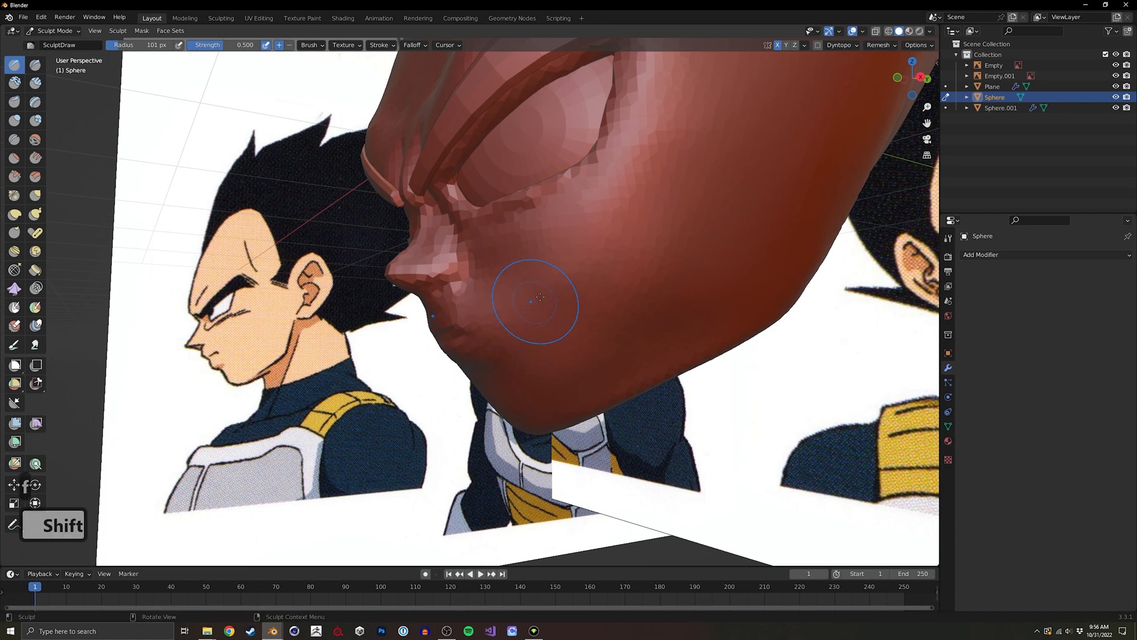
middle_click_drag(540, 296, 591, 302)
left_click_drag(568, 306, 572, 299, "ctrl")
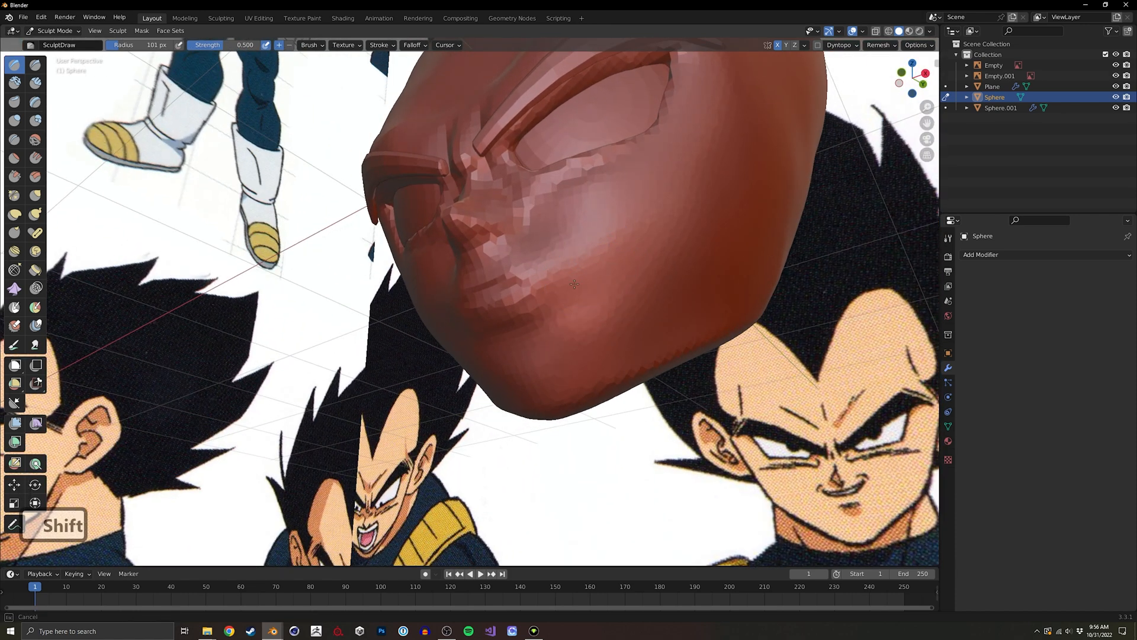
Carve a hollow into the temple above the eyebrow with the Draw brush at 65 px radius and smooth it.
mouse_move(649, 259)
middle_mouse_down()
mouse_move(616, 330)
mouse_move(658, 341)
mouse_move(491, 353)
middle_mouse_up()
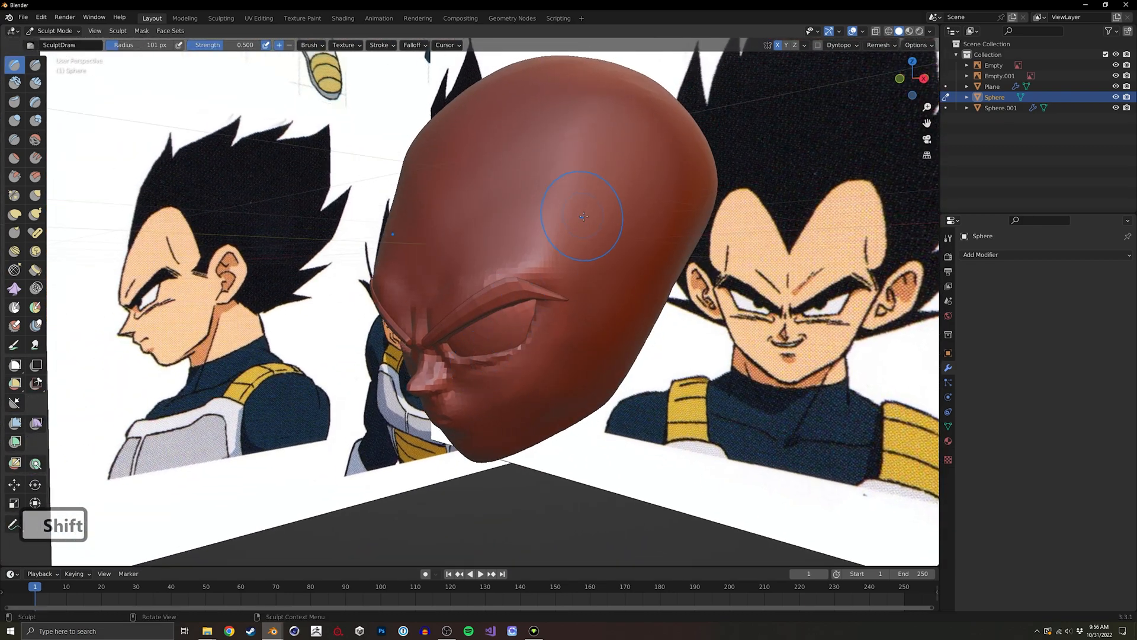
middle_click_drag(583, 216, 600, 164)
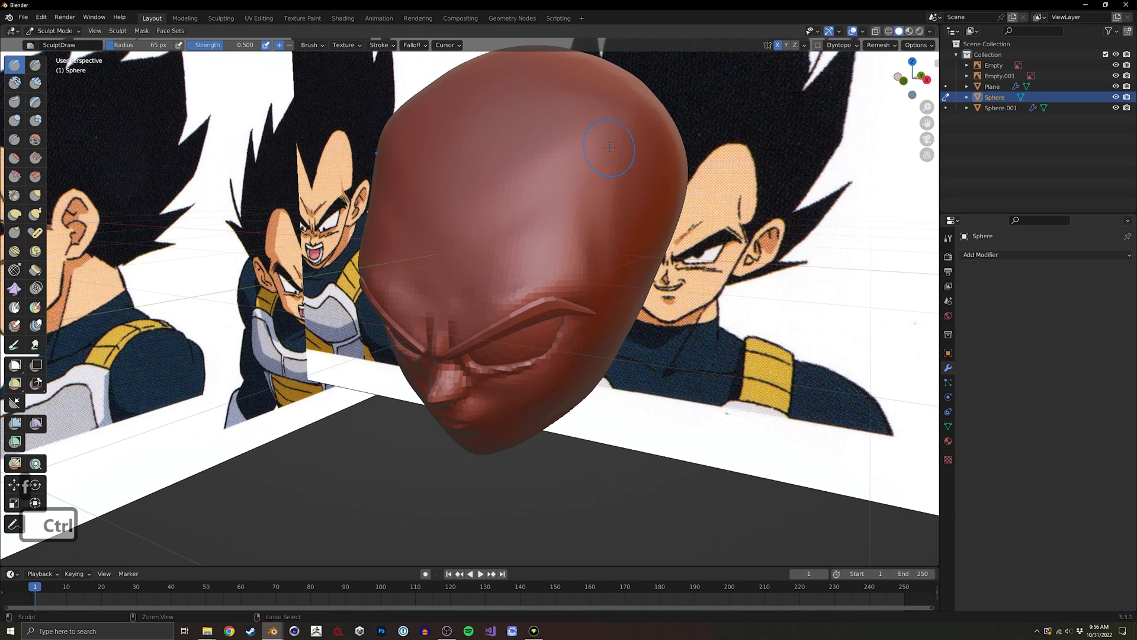
mouse_move(619, 249)
middle_mouse_down()
mouse_move(592, 237)
mouse_move(609, 196)
mouse_move(714, 254)
mouse_move(355, 220)
middle_mouse_up()
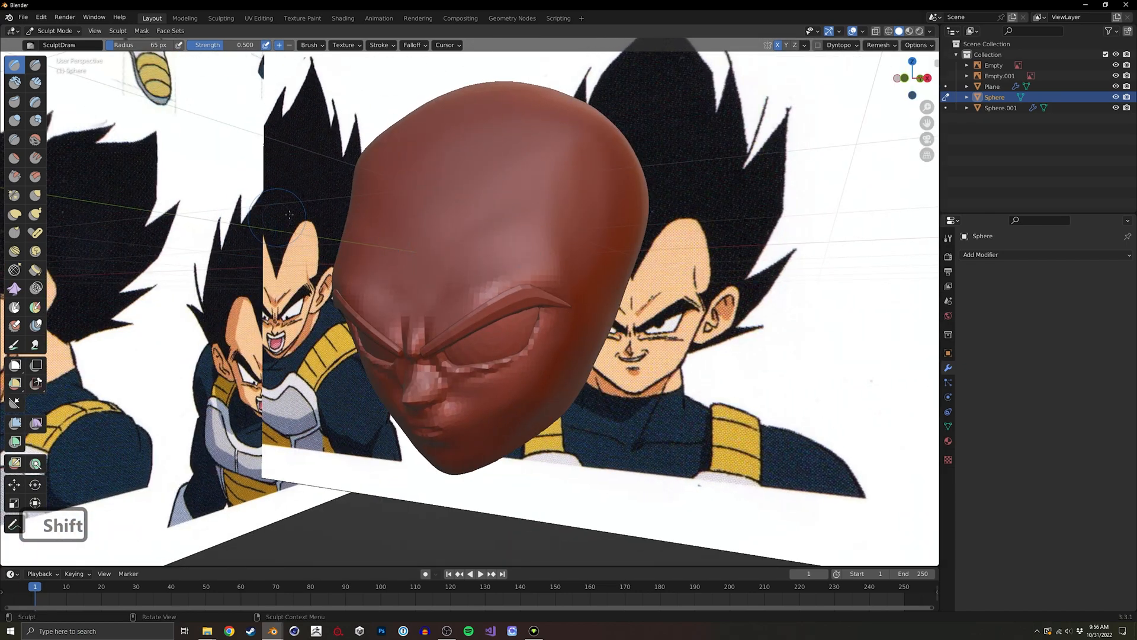
Set the viewport lighting back to Studio.
left_click(930, 32)
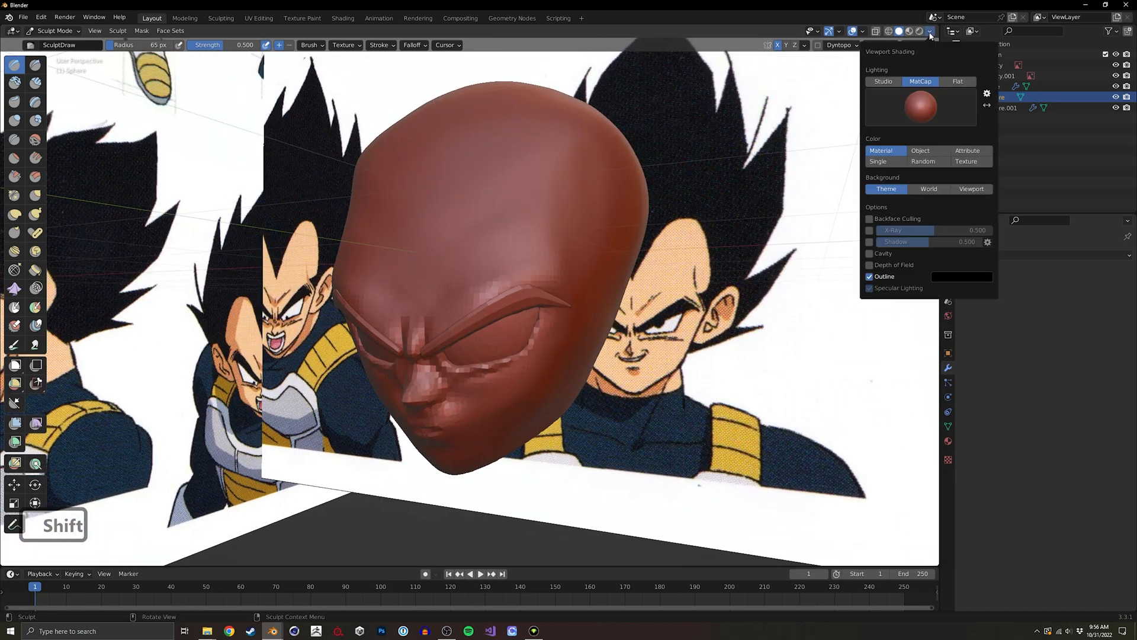
left_click(883, 82)
middle_click_drag(533, 274, 491, 240)
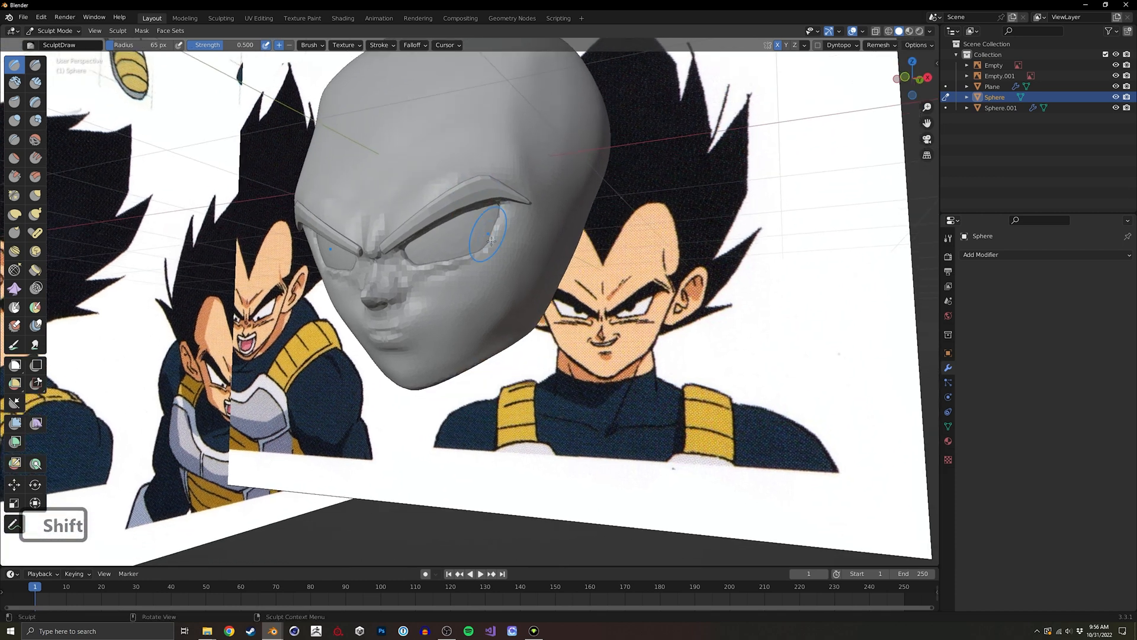
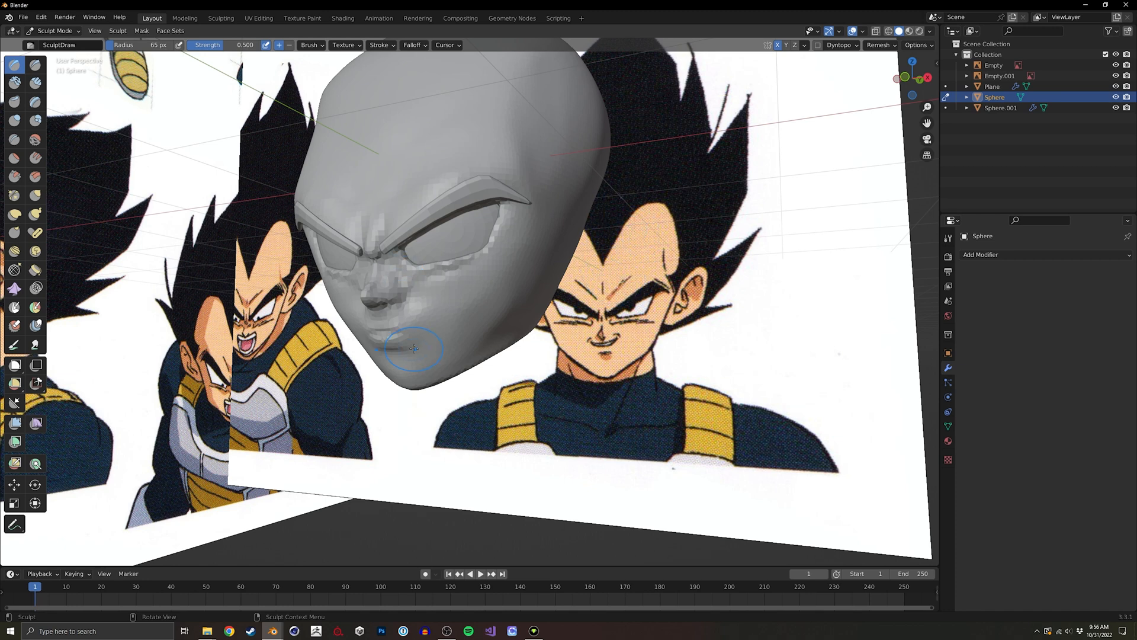
Leave sculpting for Object Mode, deselect the head and add a cube mesh.
middle_click_drag(379, 253, 462, 254)
key("ctrl+Tab")
left_click(386, 264)
middle_click_drag(426, 356, 367, 417)
left_click(332, 512)
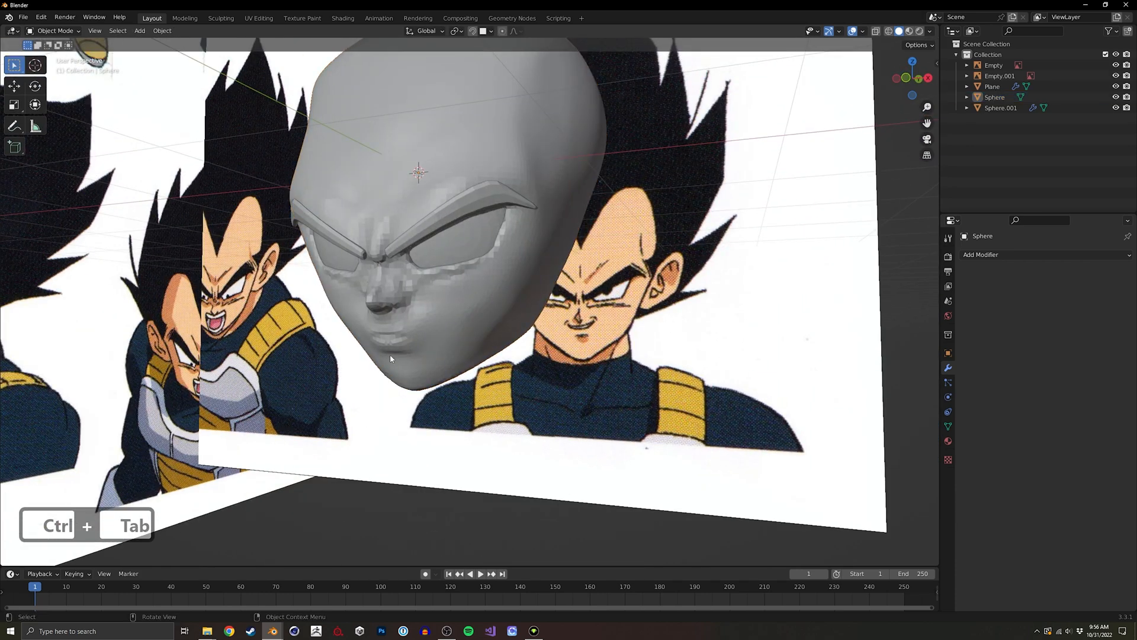
key("shift+a")
mouse_move(390, 351)
left_click(436, 357)
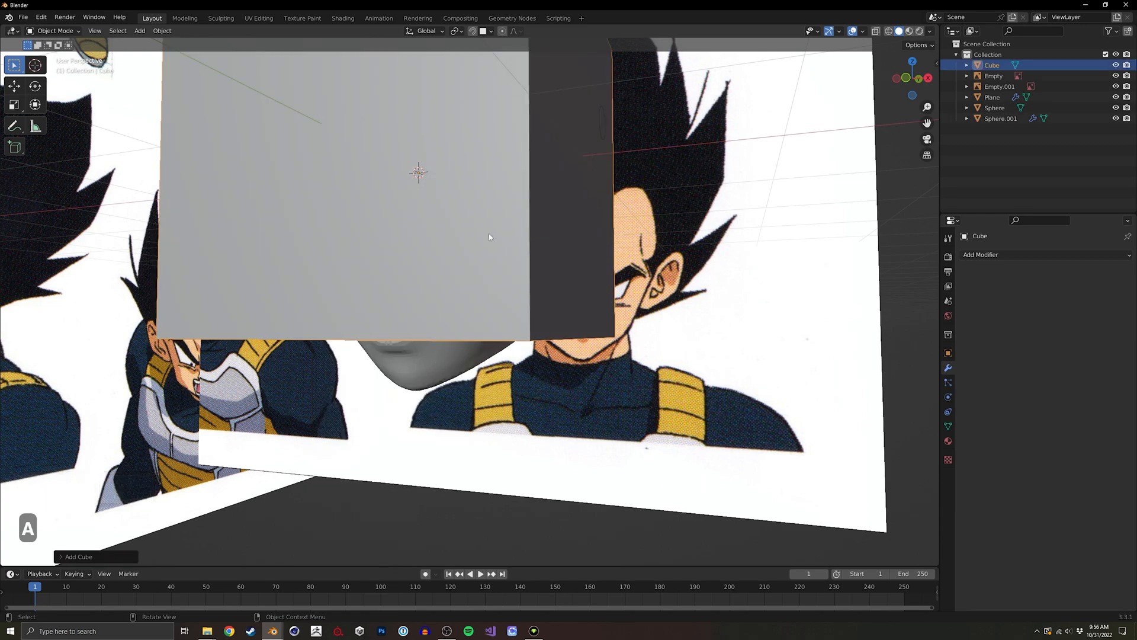
Move the cube out in front of the face and flatten it along the Z axis.
scroll(489, 243, "down", 6)
middle_click_drag(521, 234, 584, 271)
key("g")
left_click(483, 273)
key("s")
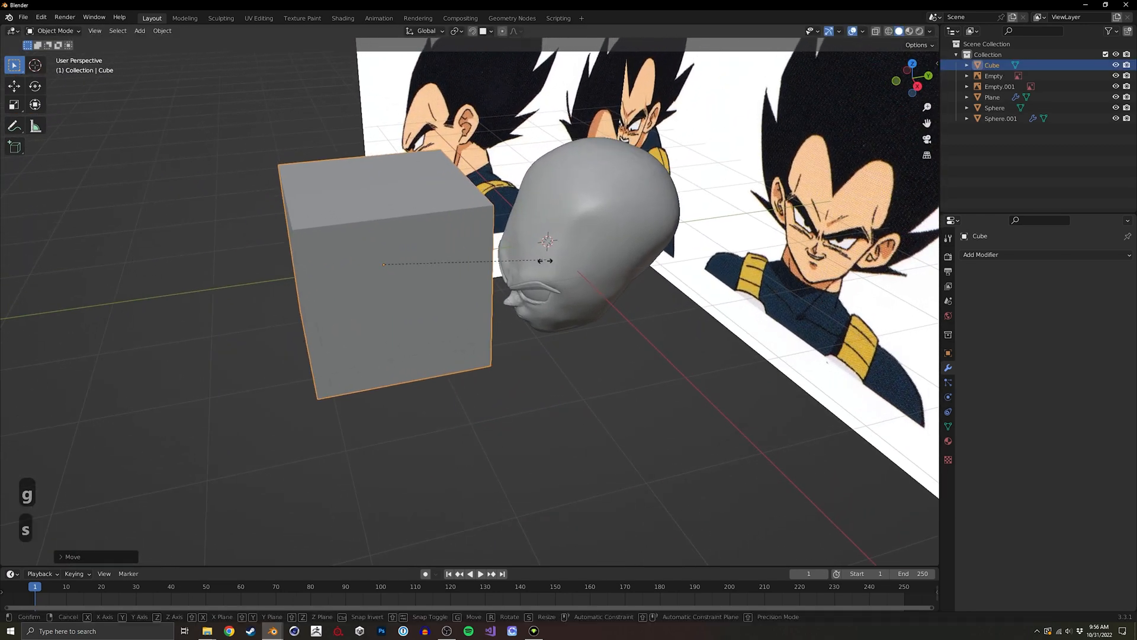
key("z")
left_click(427, 281)
Enter Edit Mode on the flattened cube and add a centred loop cut across it.
middle_click_drag(428, 281, 445, 377)
key("Tab")
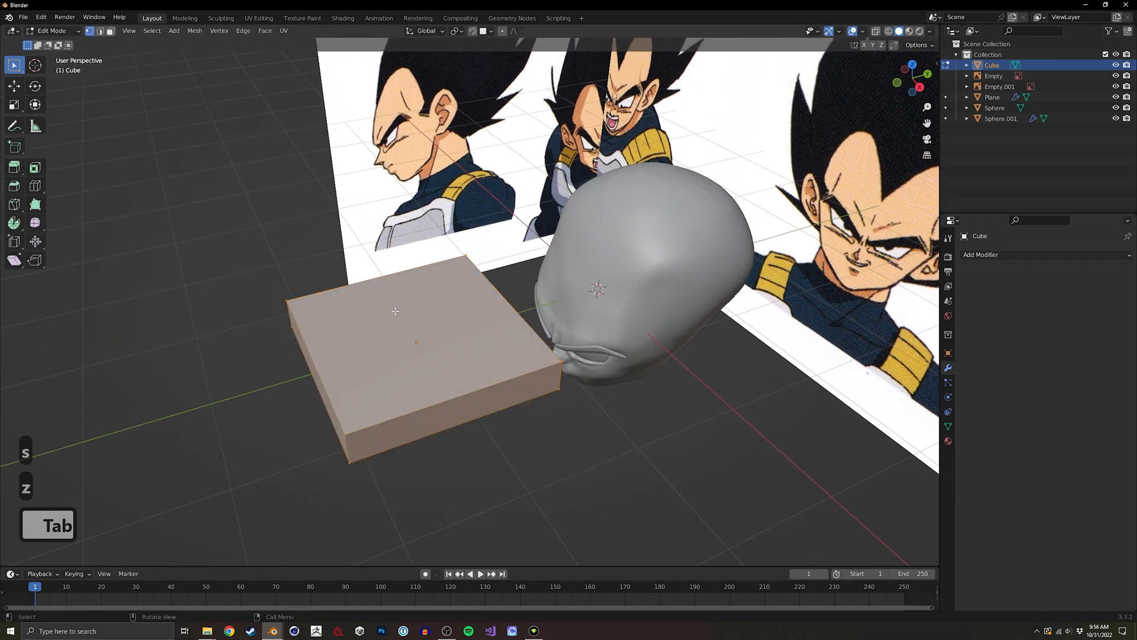
key("ctrl+r")
left_click(438, 387)
left_click(438, 386)
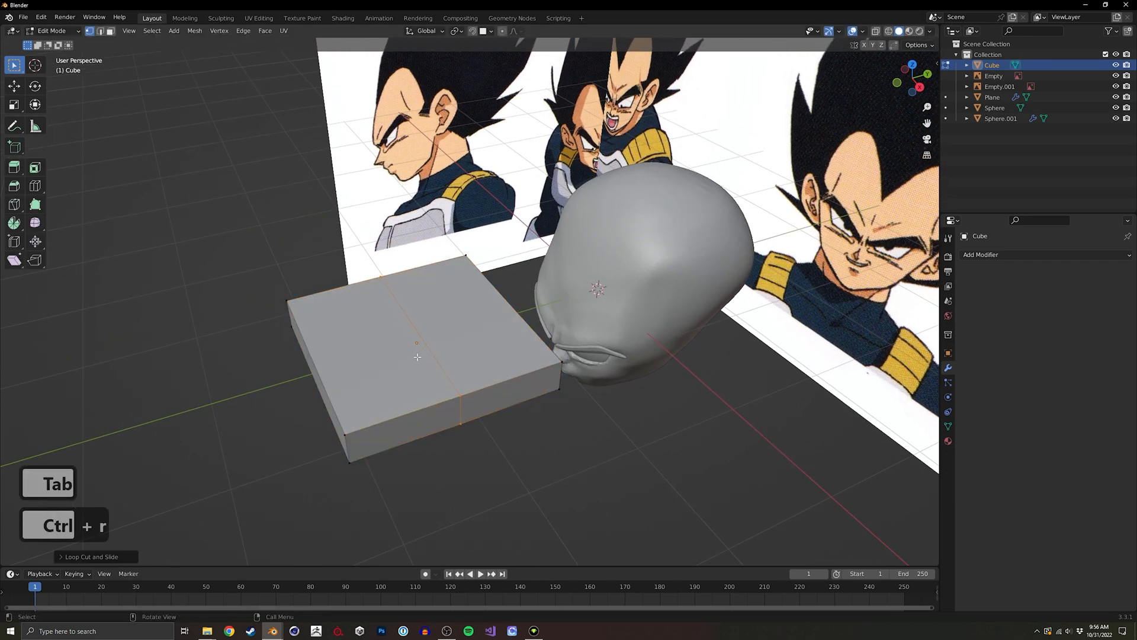
Turn on X-ray and move the two middle side edges of the loop cut outward to form a hexagonal block.
middle_click_drag(438, 387, 377, 295)
key("alt+z")
key("2")
left_click(376, 295)
key("g")
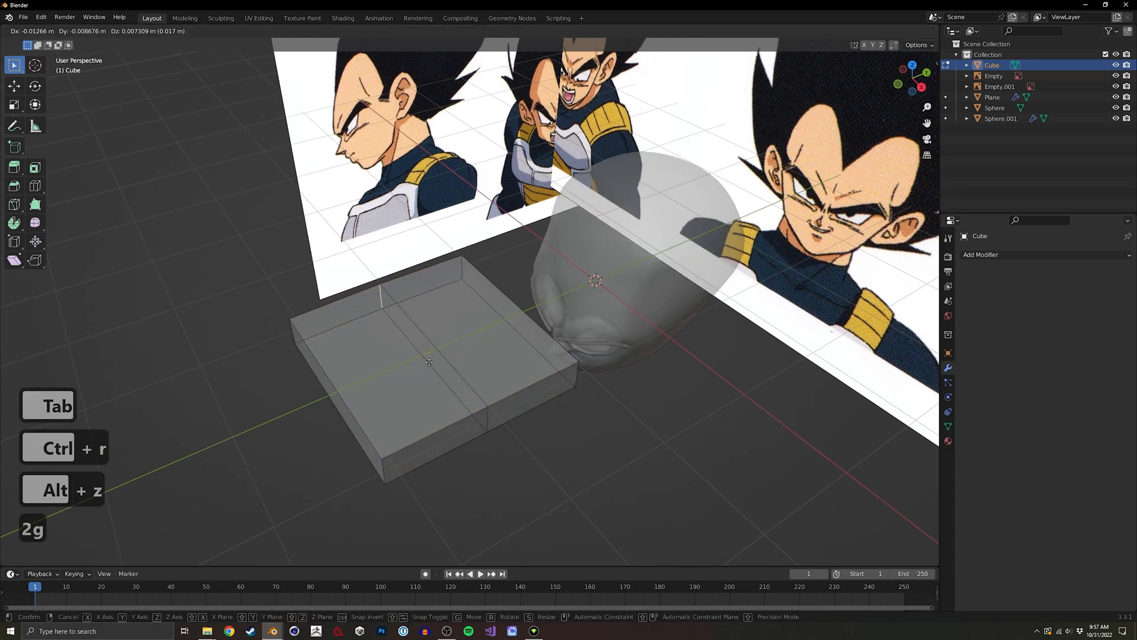
left_click(355, 246)
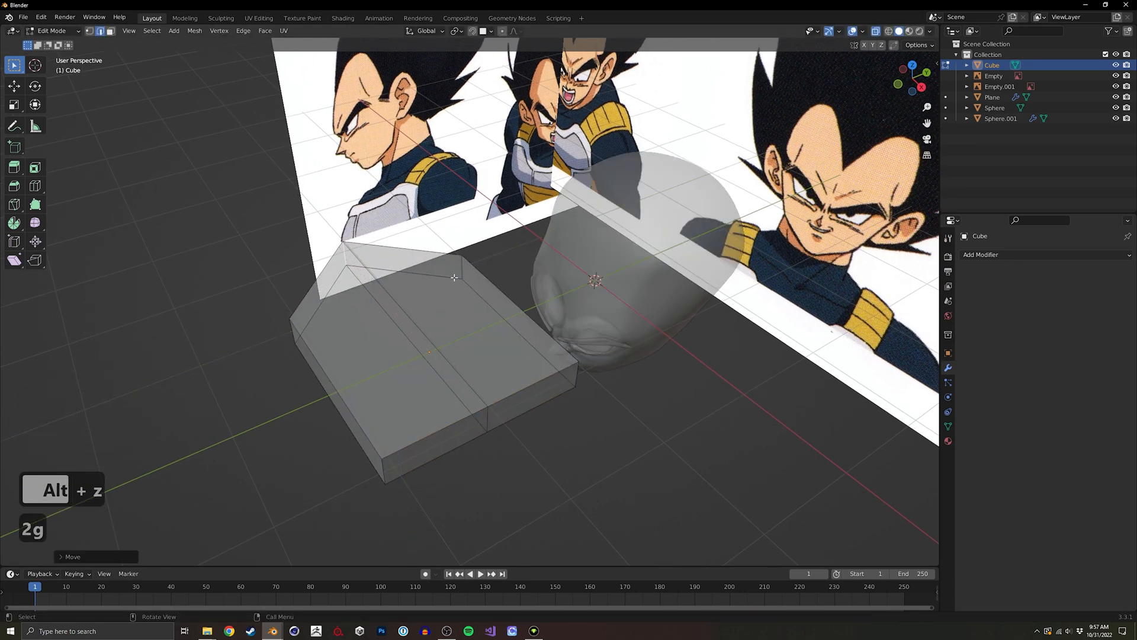
left_click(488, 420)
key("g")
left_click(514, 439)
Add a crosswise loop cut through the block and move the near corner edge and near middle edge inward.
key("ctrl+r")
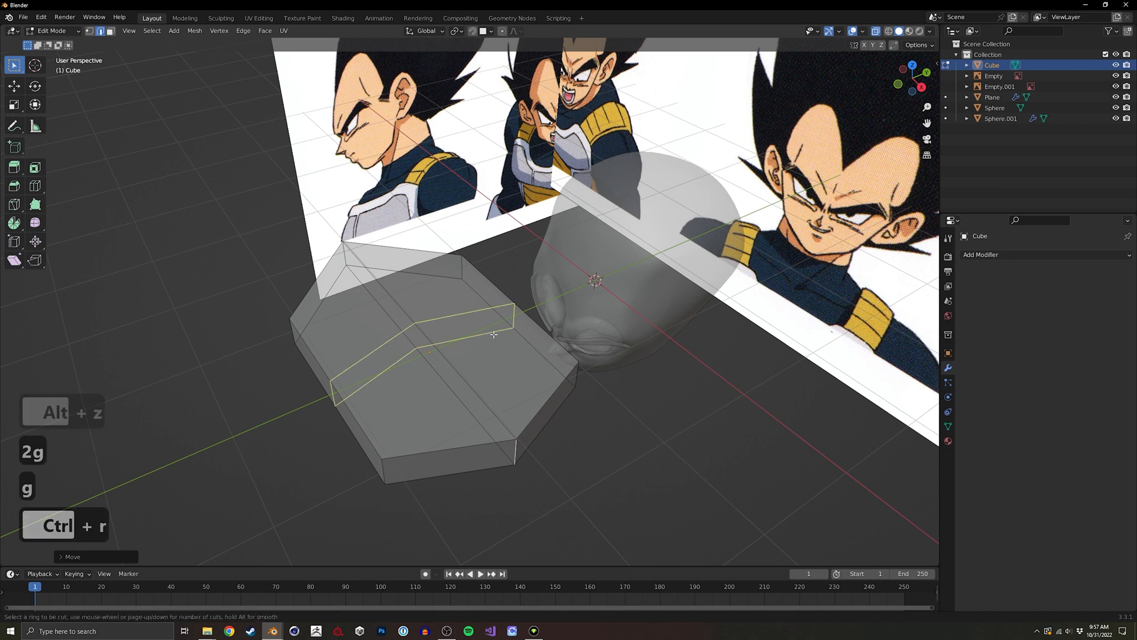
left_click(525, 318)
left_click(524, 317)
left_click(518, 321)
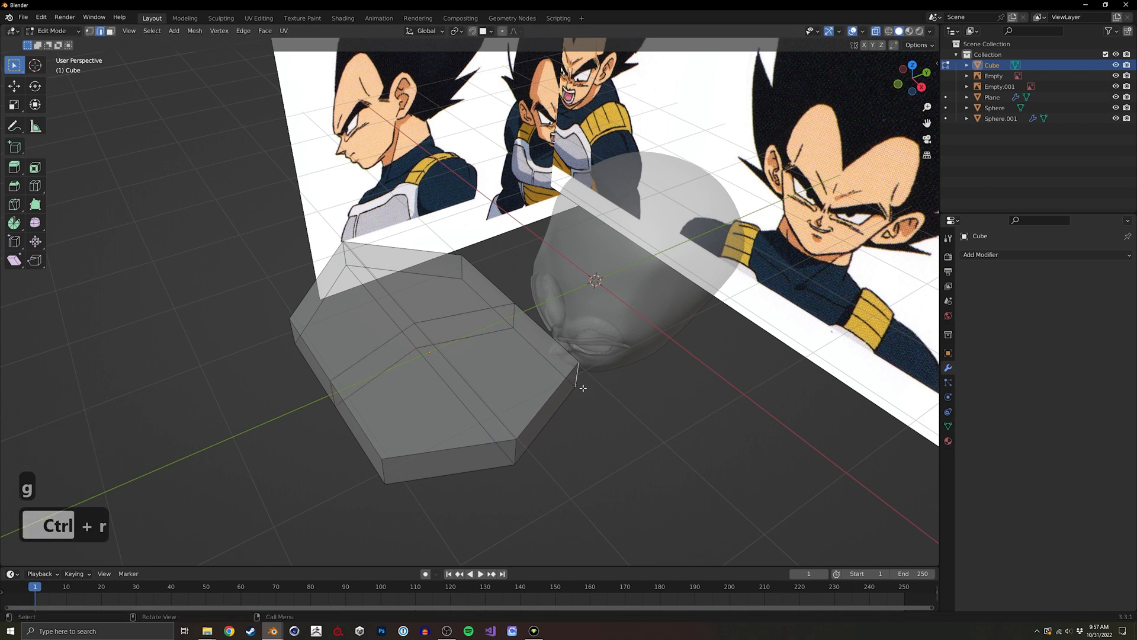
key("g")
left_click(536, 409)
left_click(513, 442)
key("g")
left_click(479, 448)
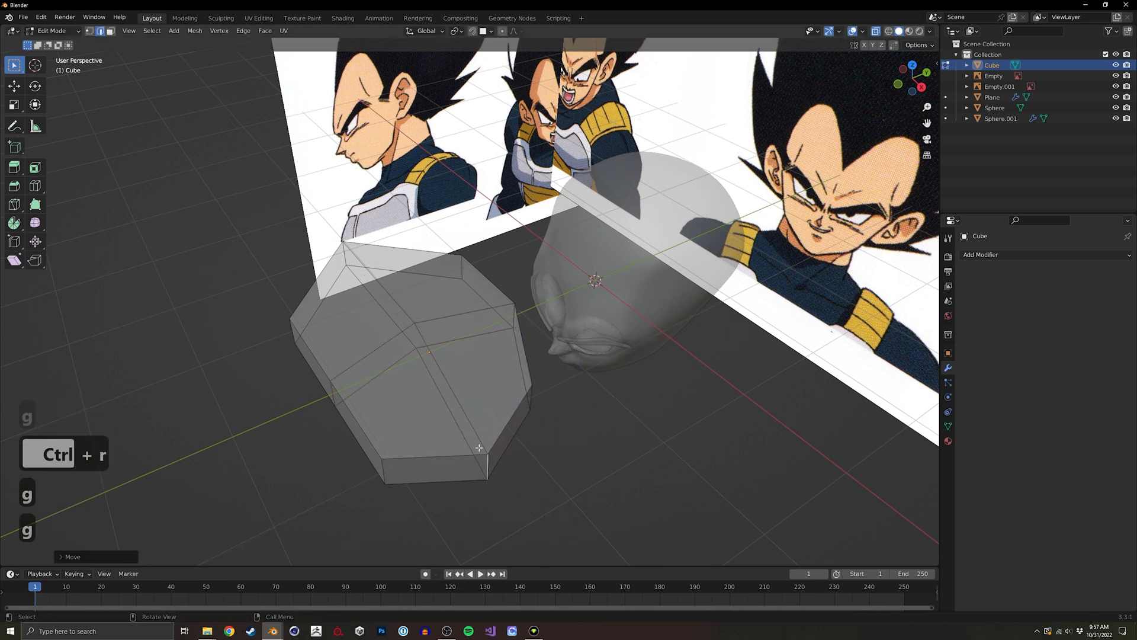
Set the transform orientation to Local and move the two edges at the block's near end inward to shorten it.
left_click(455, 31)
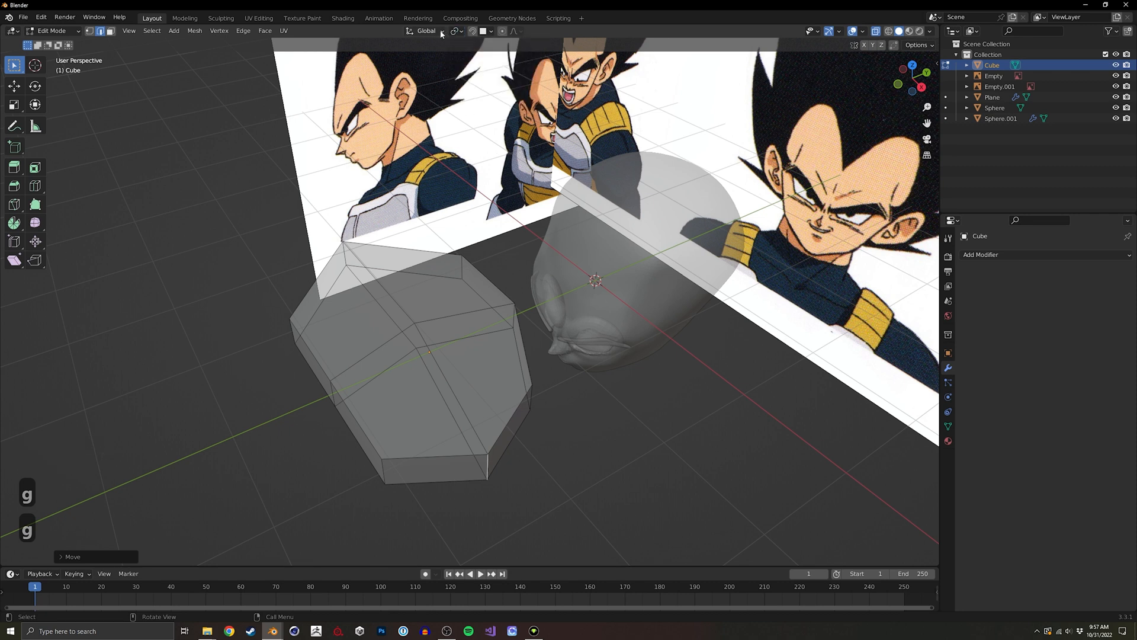
left_click(425, 31)
left_click(405, 76)
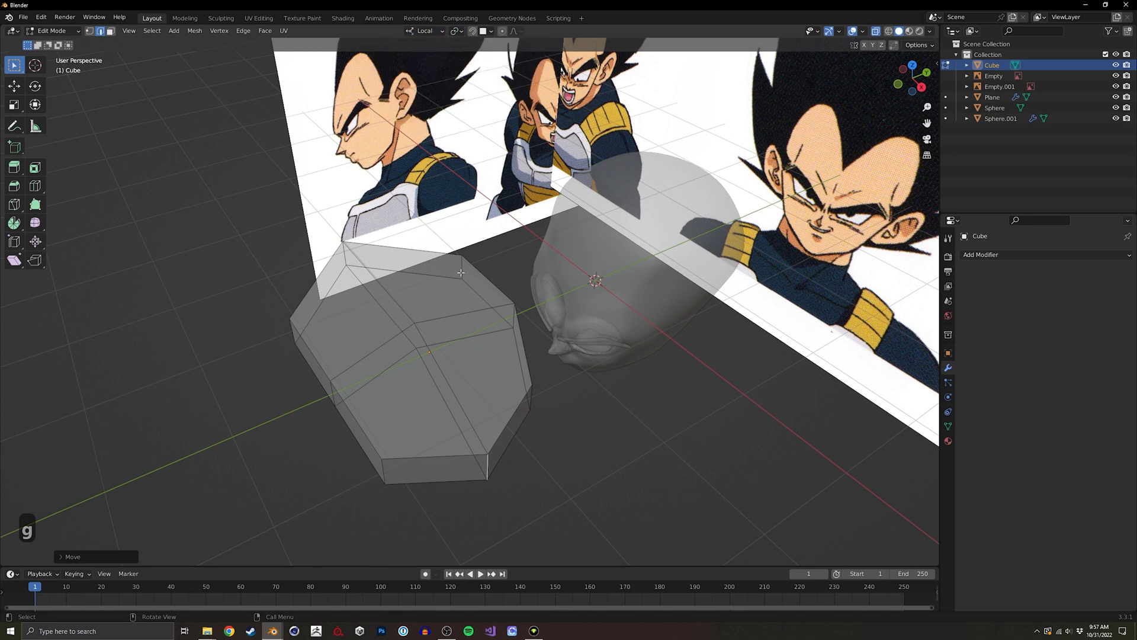
left_click(512, 315)
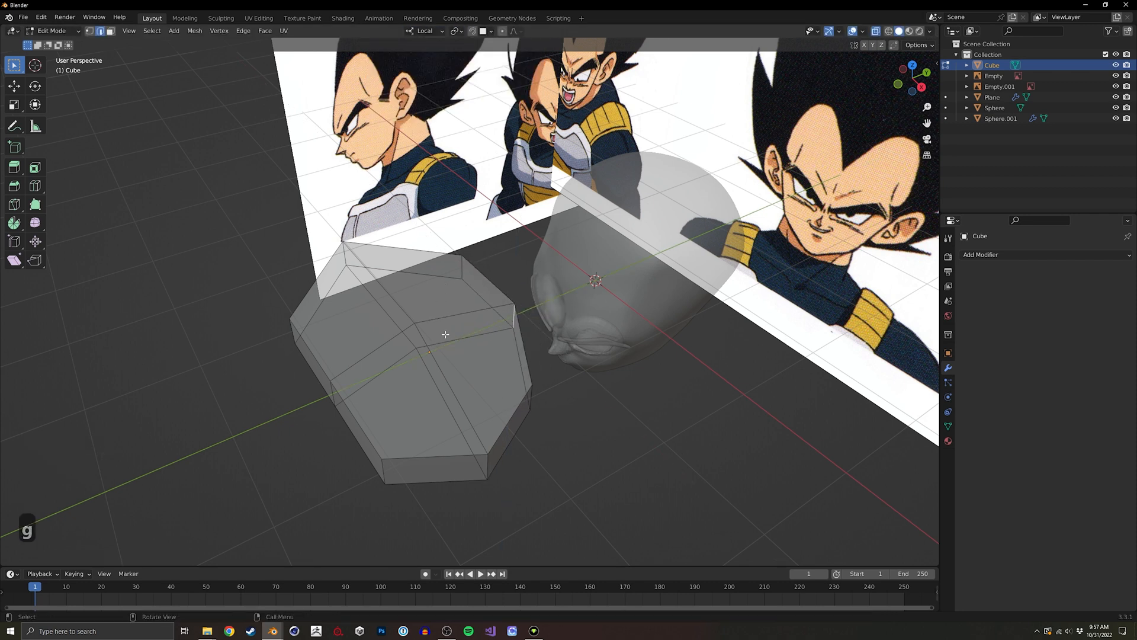
left_click(383, 469)
key("g")
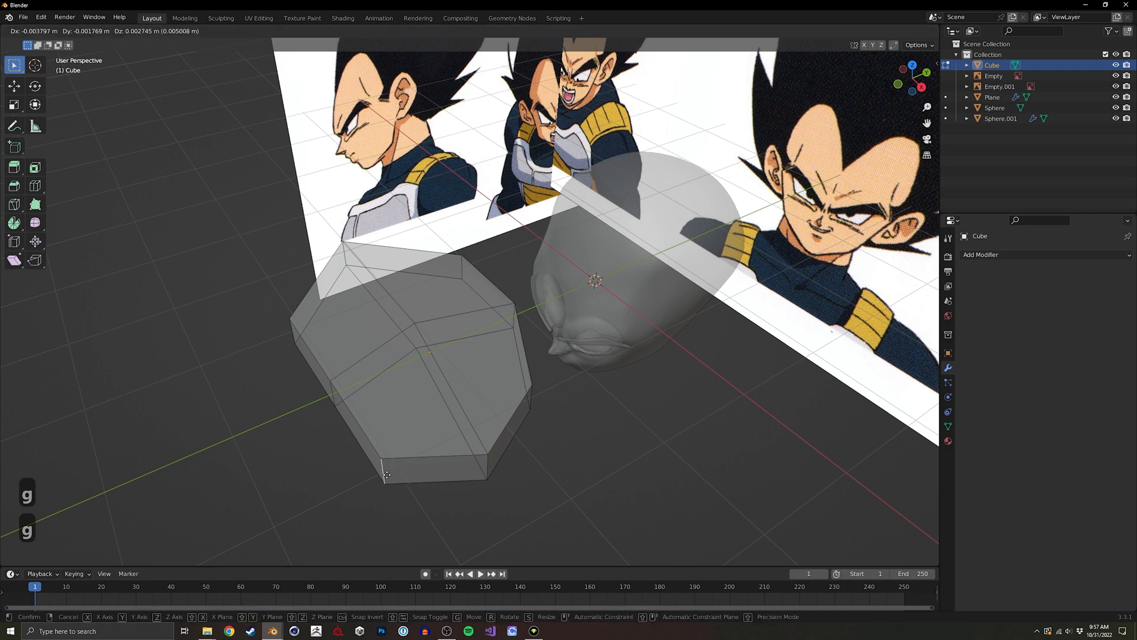
middle_click(378, 461)
left_click(371, 448)
left_click(487, 468)
key("g")
middle_click(479, 458)
left_click(468, 445)
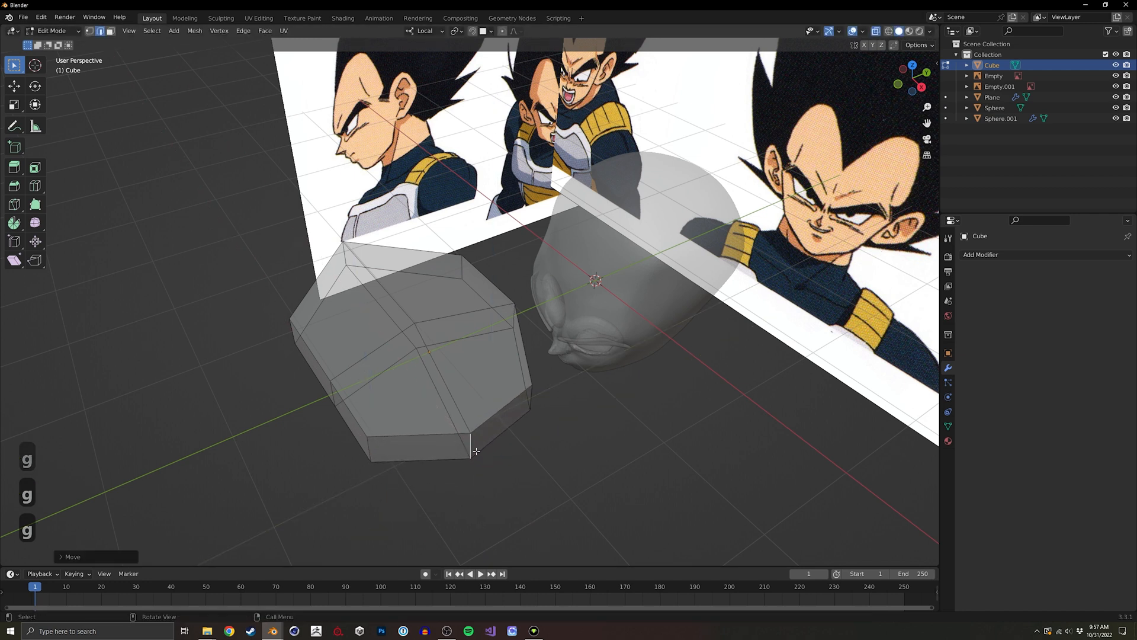
Reposition the near tip edge and the adjacent corner edge to taper the block, and return to Object Mode.
key("g")
left_click(436, 458)
key("g")
left_click(492, 402)
key("Tab")
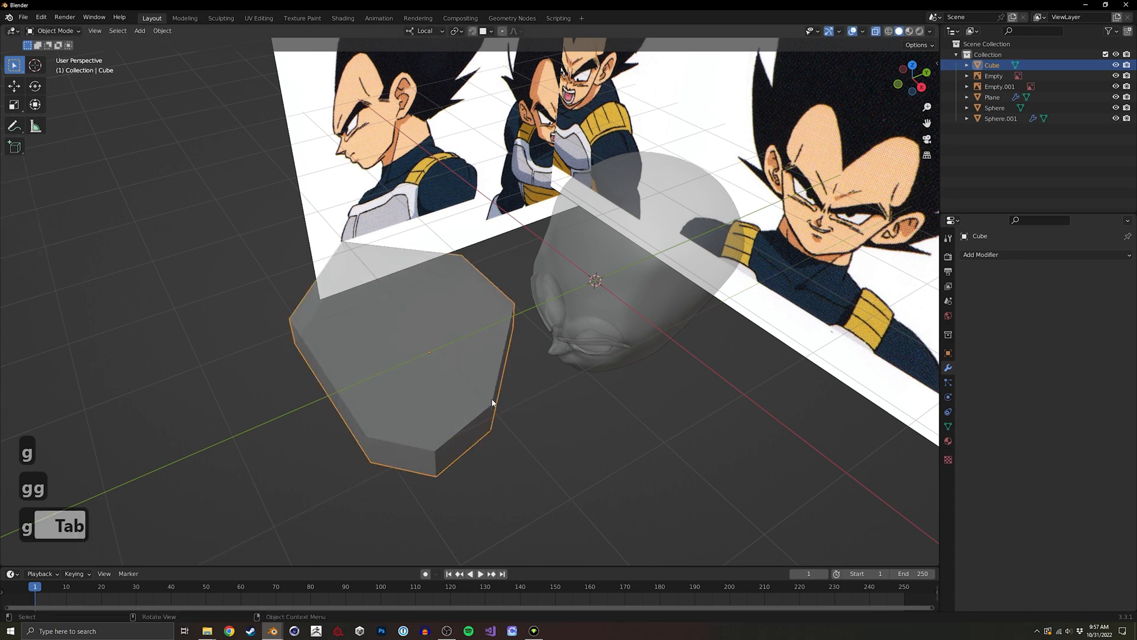
key("Tab")
key("Tab")
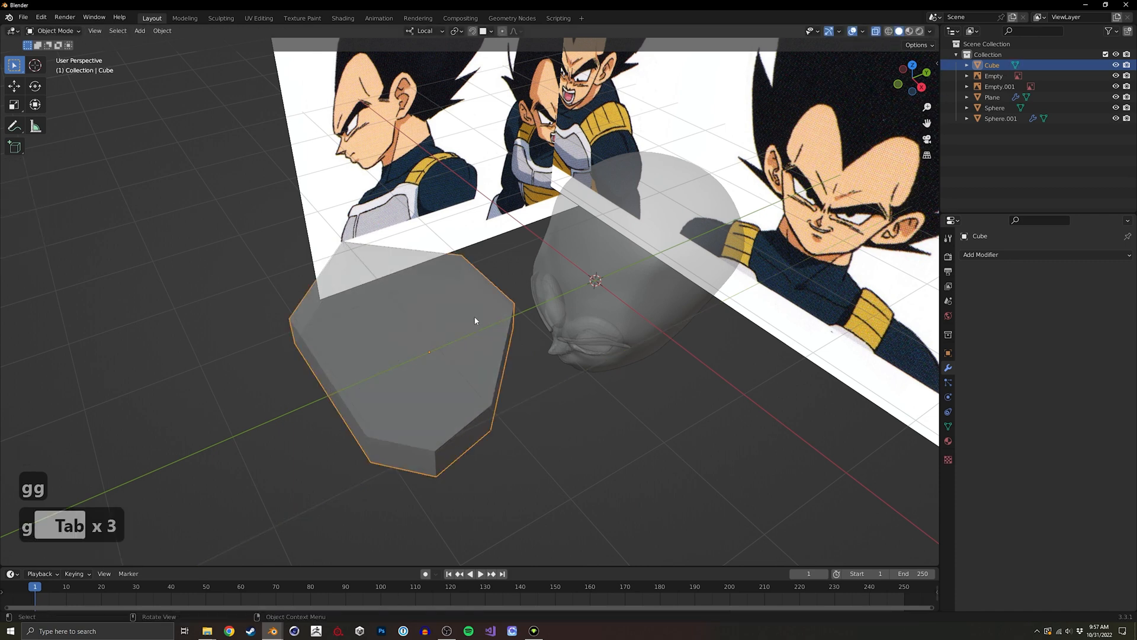
Rotate the tapered block upright with free trackball rotation and turn off X-ray.
key("r")
key("r")
left_click(469, 396)
key("alt+z")
middle_click_drag(556, 335, 559, 267)
key("r")
key("r")
left_click(588, 211)
Rotate the tapered block, move it beside the head and scale it down to roughly ear size.
key("r")
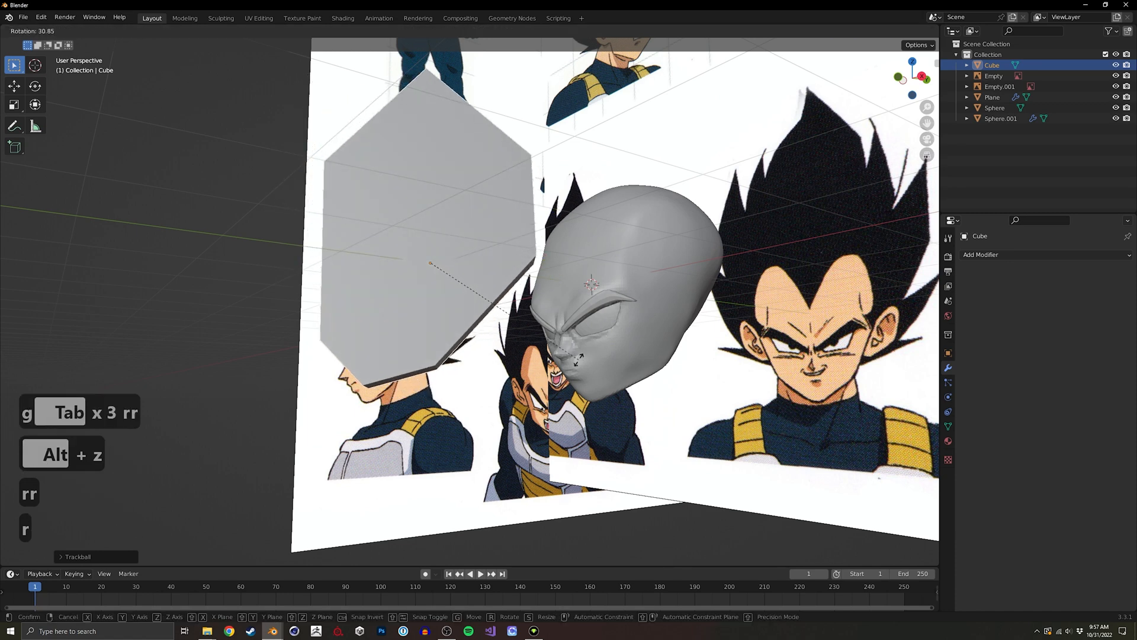
key("g")
left_click(684, 315)
key("r")
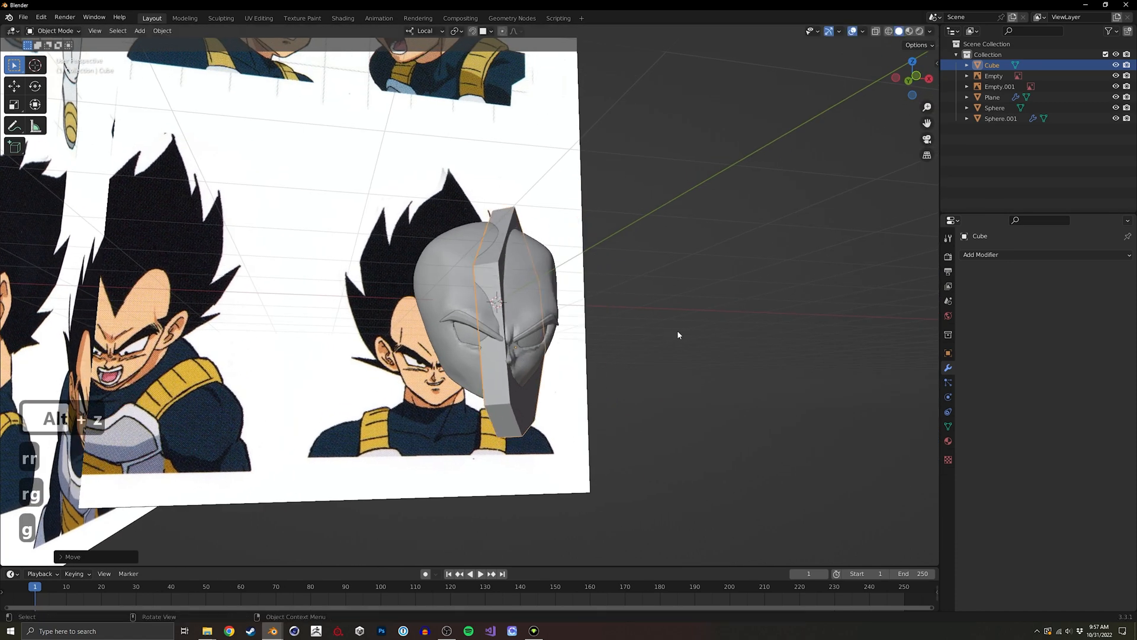
key("g")
key("s")
left_click(637, 336)
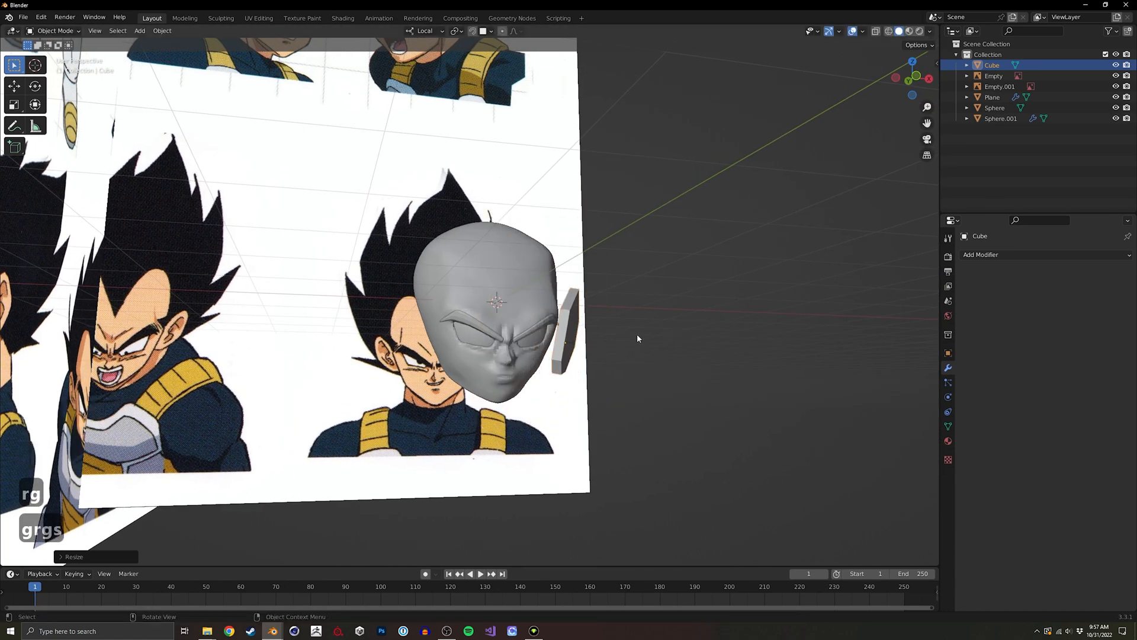
Move only the block's origin along its local Y axis to its face-side edge.
middle_click_drag(637, 336, 681, 308, "alt")
middle_click_drag(681, 308, 547, 264, "shift")
middle_click_drag(485, 291, 452, 296)
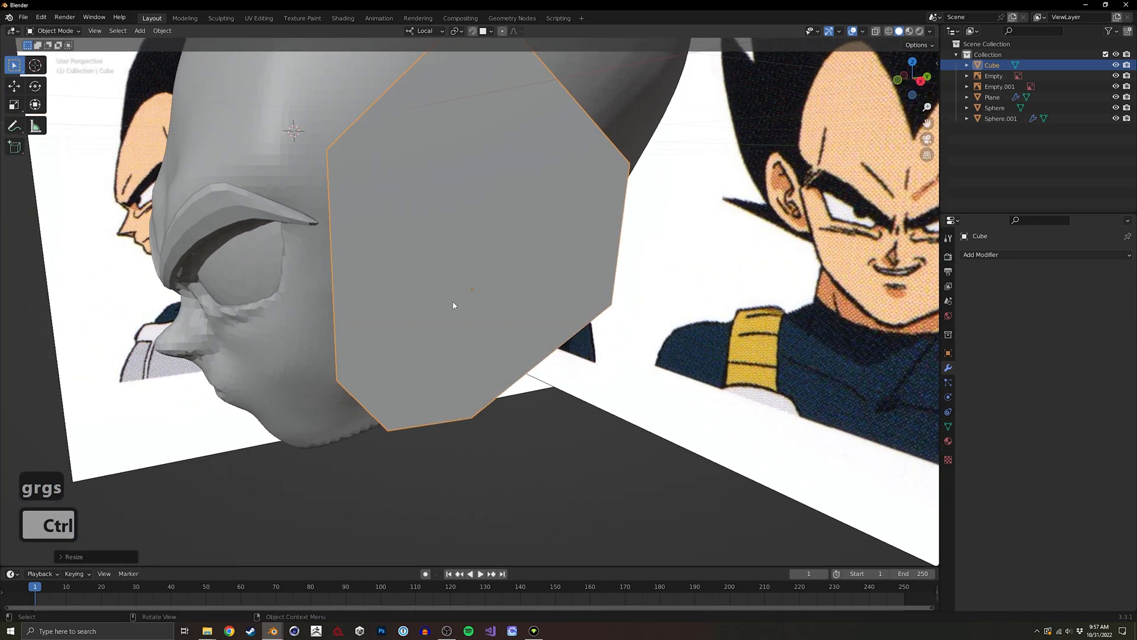
key("ctrl+period")
key("g")
key("y")
key("y")
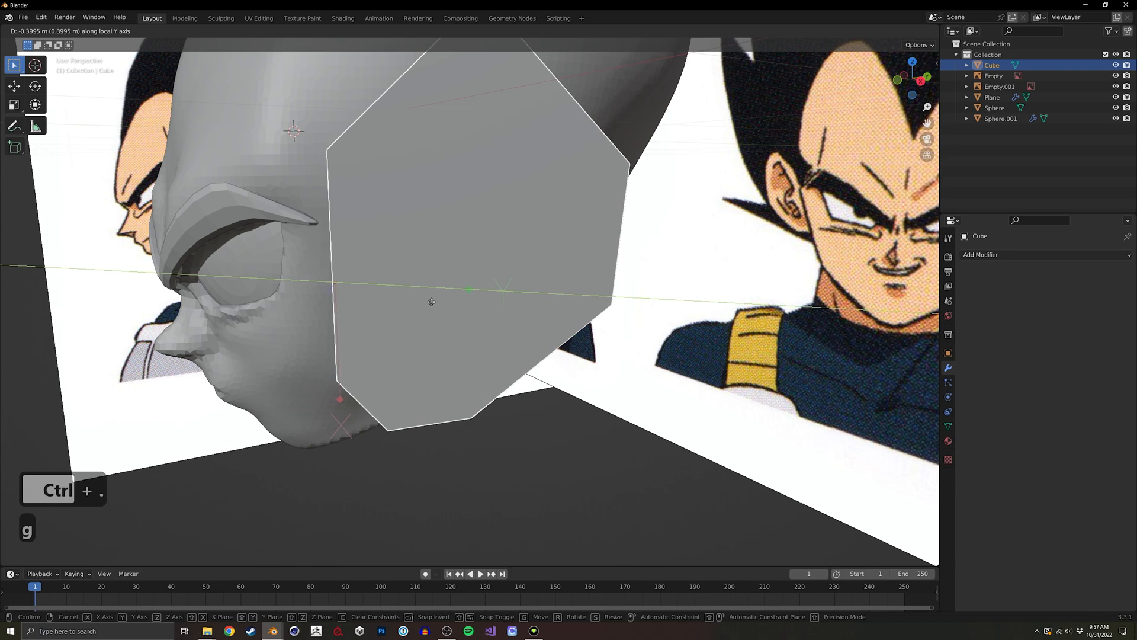
left_click(430, 290)
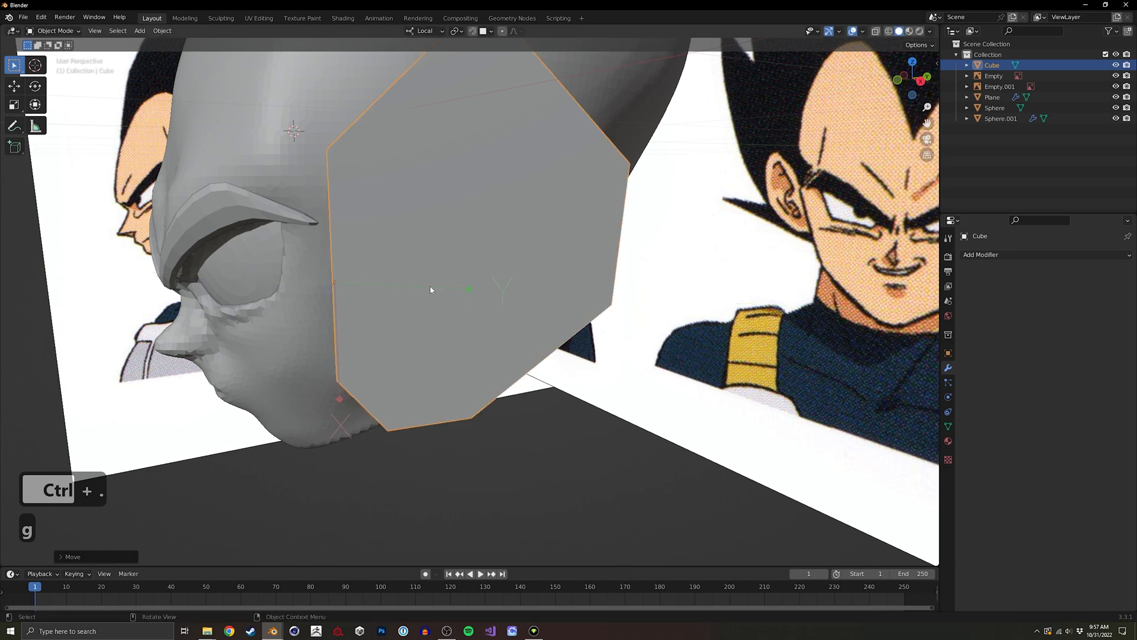
key("ctrl+period")
Move the block back along the side of the head, tilt it backward and scale it down.
middle_click_drag(430, 290, 360, 301)
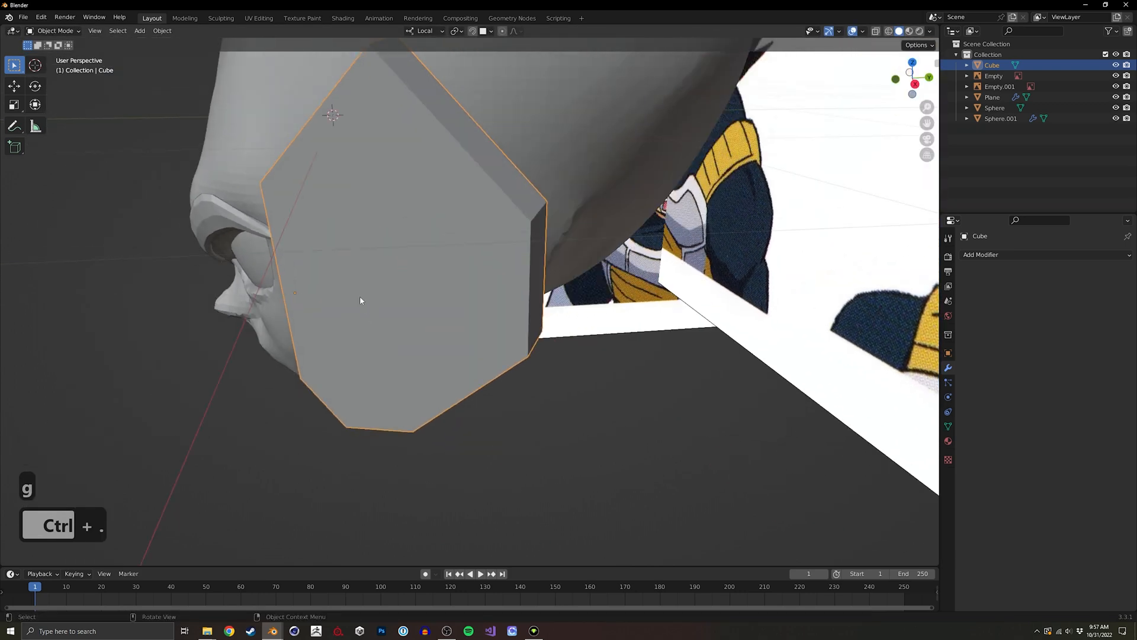
key("g")
left_click(529, 252)
key("r")
left_click(531, 297)
key("s")
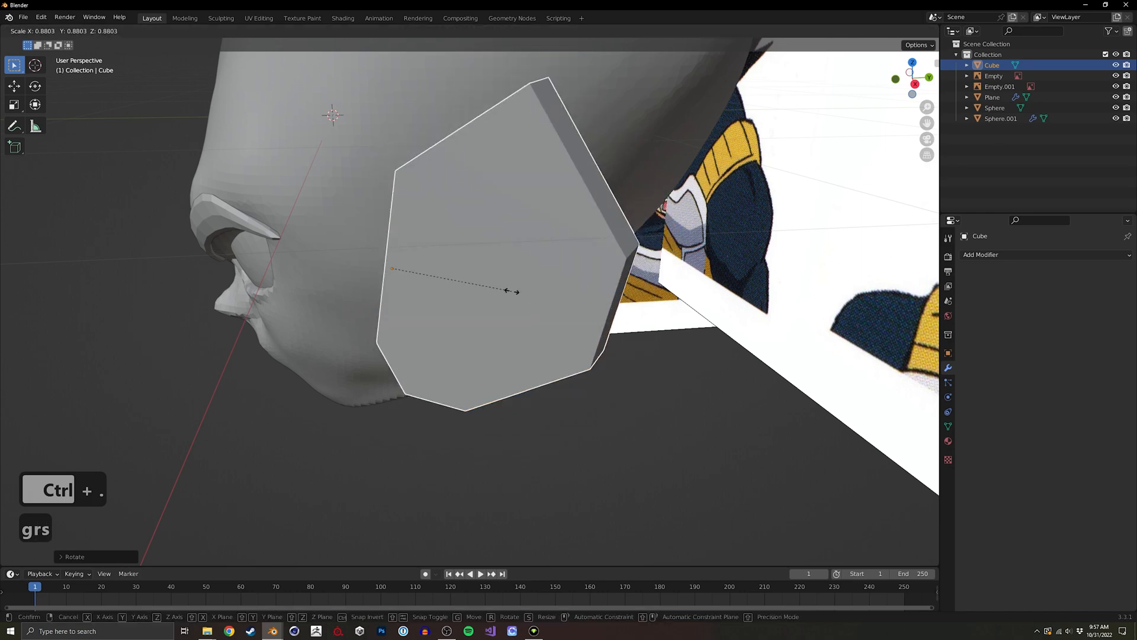
left_click(457, 278)
Rotate the ear block to follow the side of the head and reposition it at the ear location in side view.
middle_click_drag(457, 277, 357, 268)
key("r")
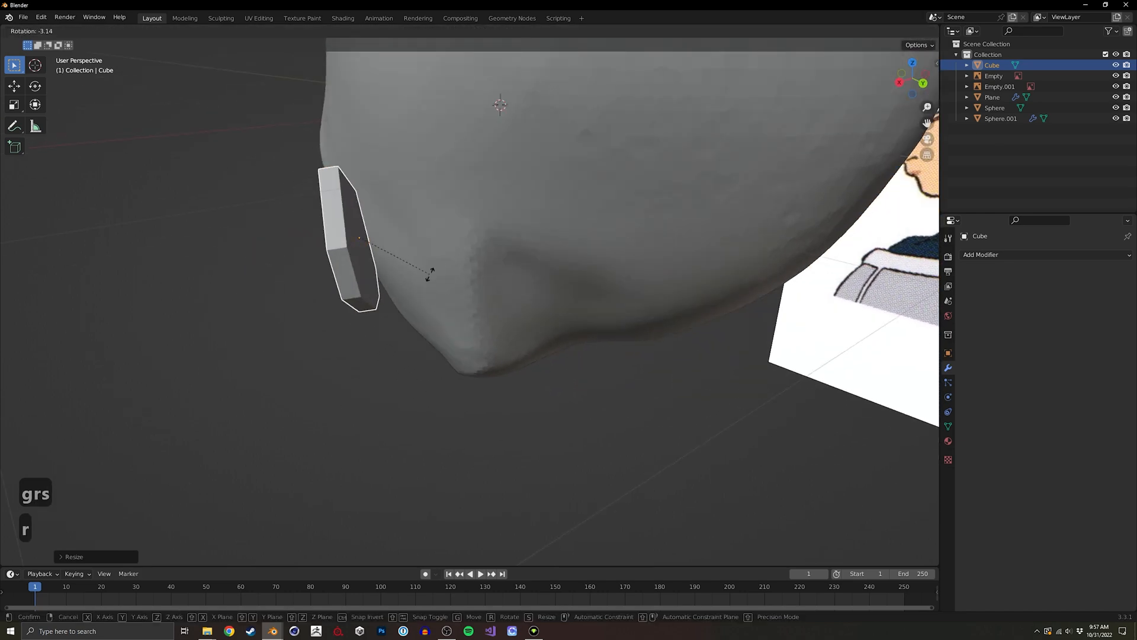
key("g")
left_click(467, 279)
middle_click_drag(468, 279, 599, 272, "alt")
key("g")
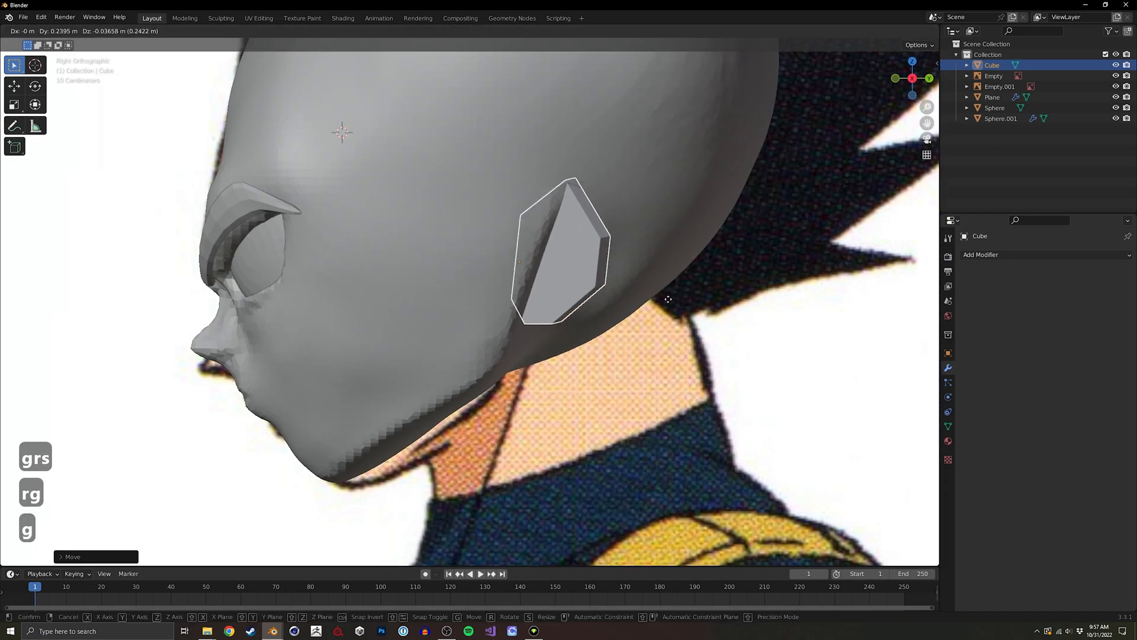
left_click(668, 299)
In front view, move, rotate and scale the ear block to match the angle and size of the reference ear.
mouse_move(668, 299)
middle_mouse_down()
mouse_move(680, 281)
mouse_move(737, 286)
mouse_move(651, 302)
middle_mouse_up()
key("g")
key("r")
left_click(686, 300)
key("s")
left_click(668, 327)
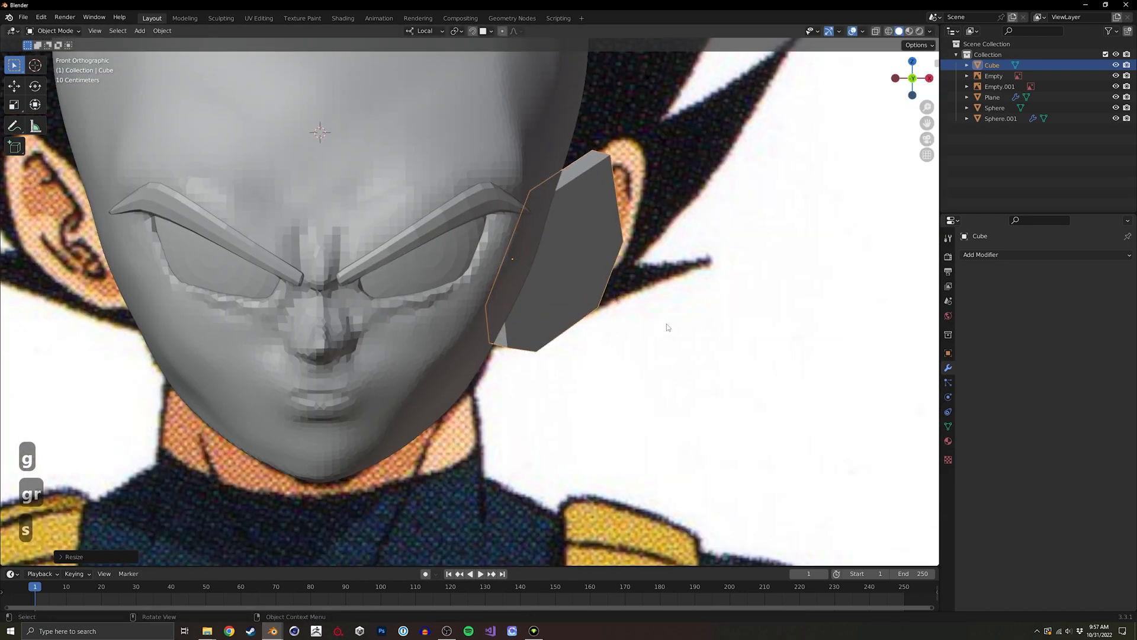
key("g")
key("r")
key("g")
left_click(670, 296)
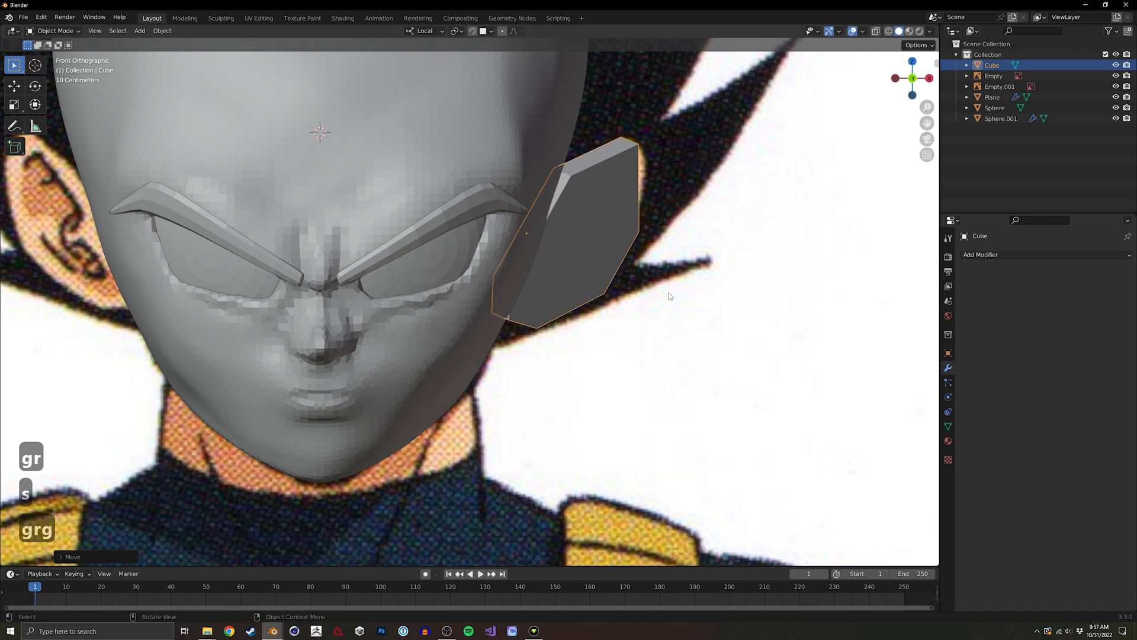
In Edit Mode, bevel the ear block's upper outer corner edge with a single segment.
key("Tab")
key("ctrl+b")
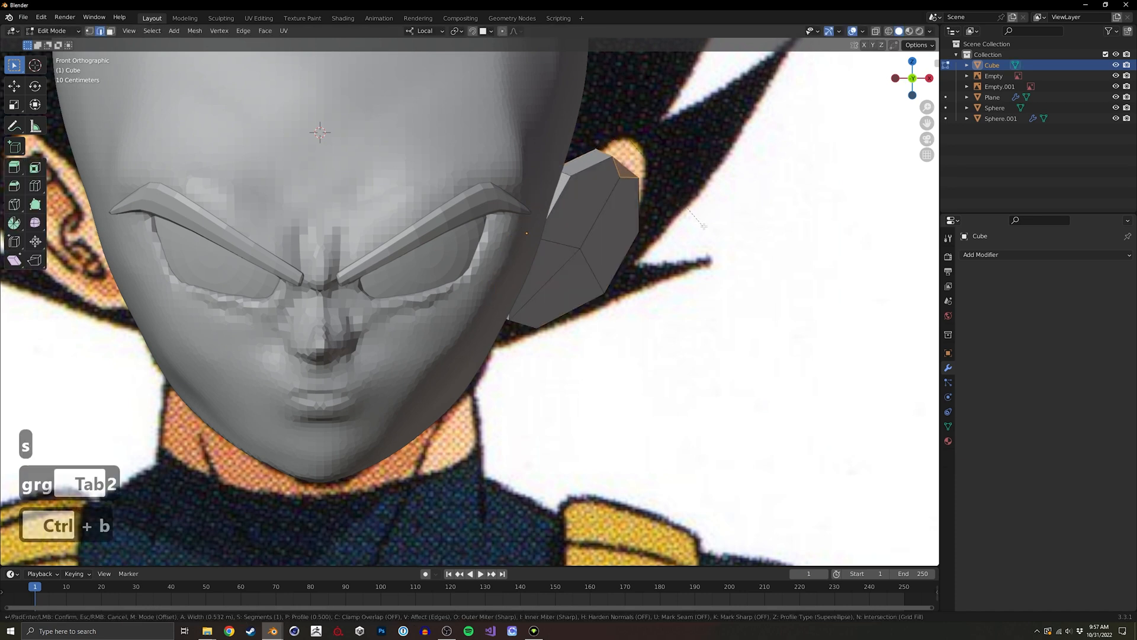
left_click(705, 231)
right_click(664, 245)
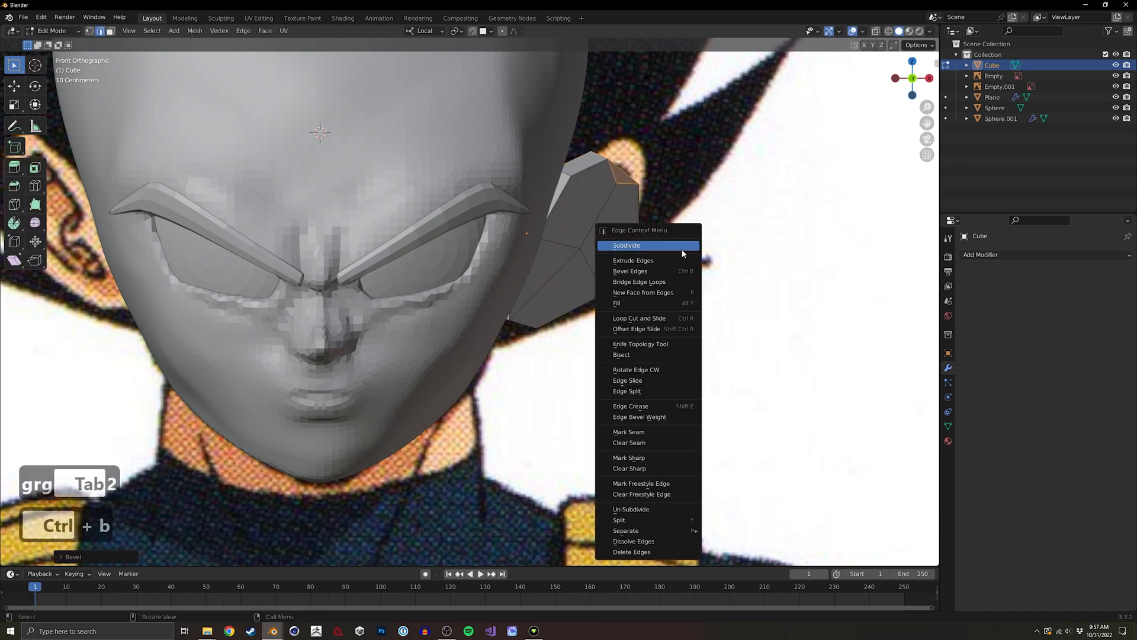
key("g")
left_click(670, 231)
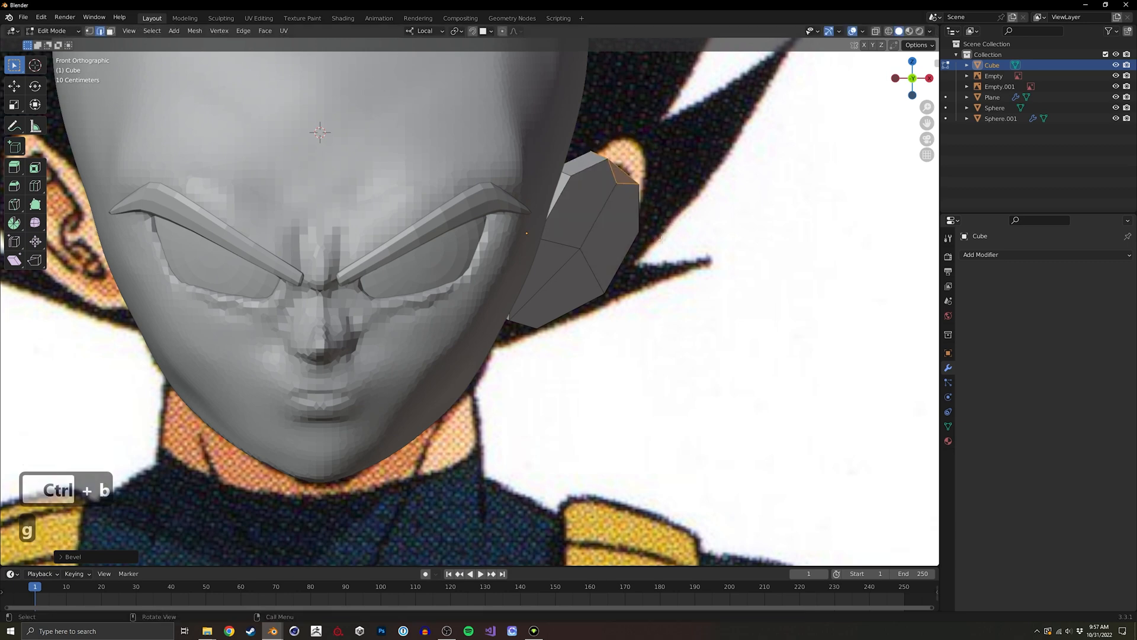
Move the beveled upper corner up to the tip of the reference ear.
key("g")
key("s")
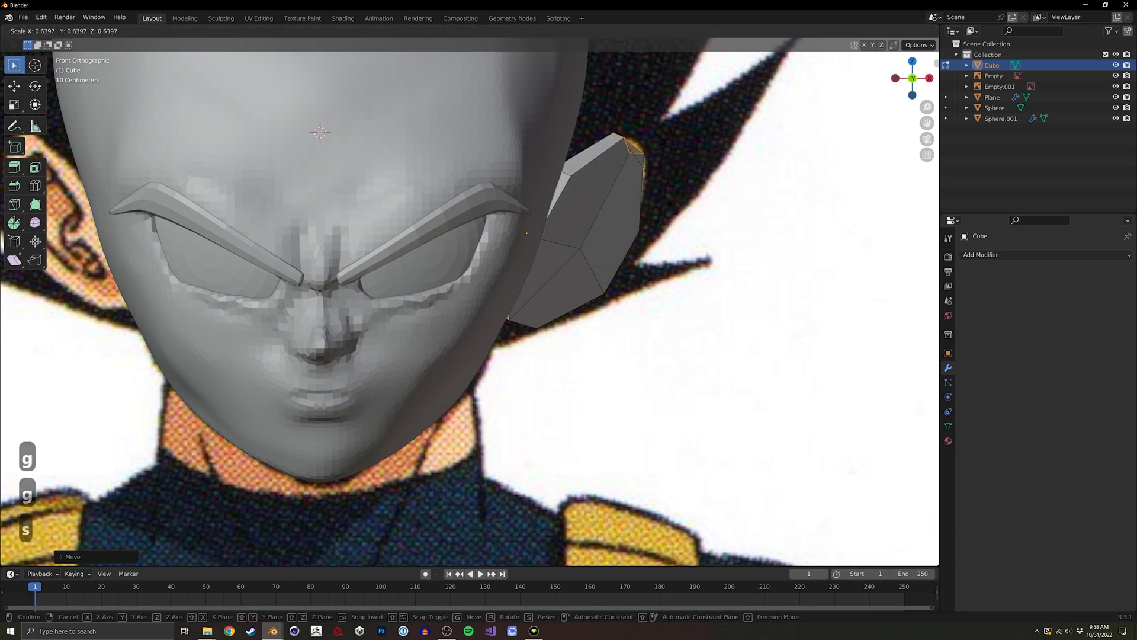
key("z")
left_click(645, 178)
Narrow the beveled upper corner by scaling it along its local Y axis.
middle_click_drag(646, 178, 539, 288)
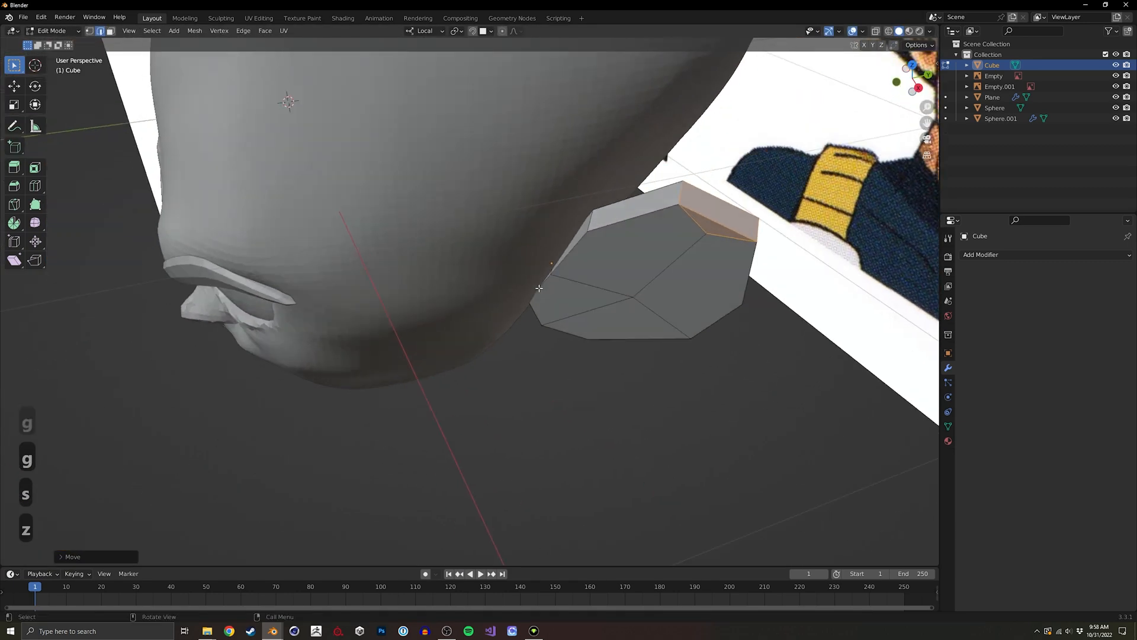
middle_click_drag(714, 222, 553, 272, "shift")
key("s")
key("z")
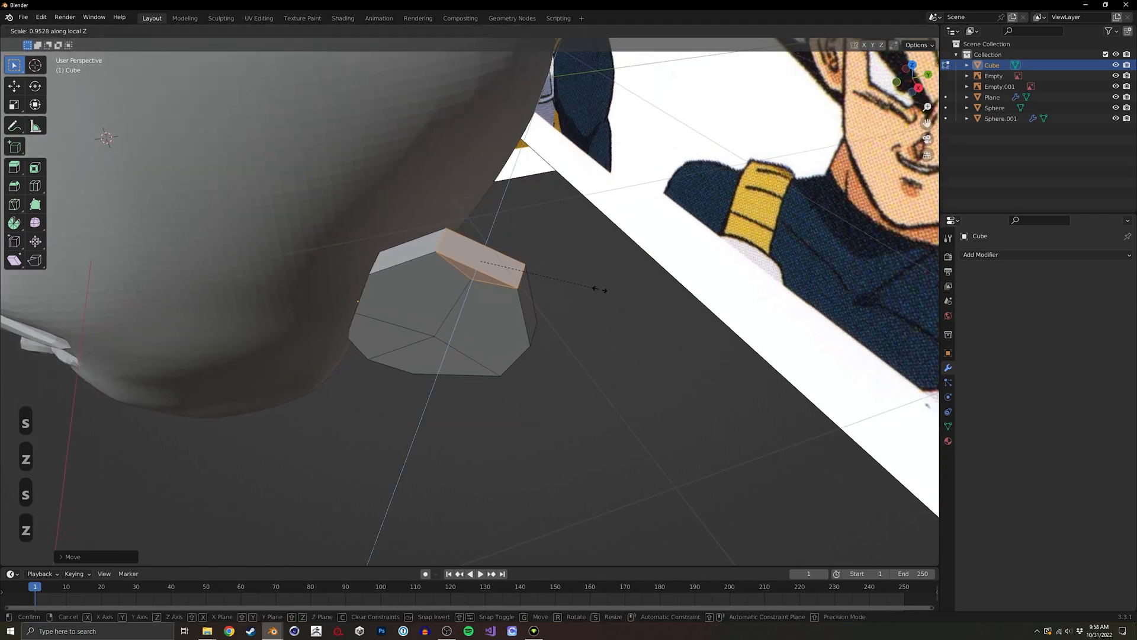
key("y")
left_click(550, 273)
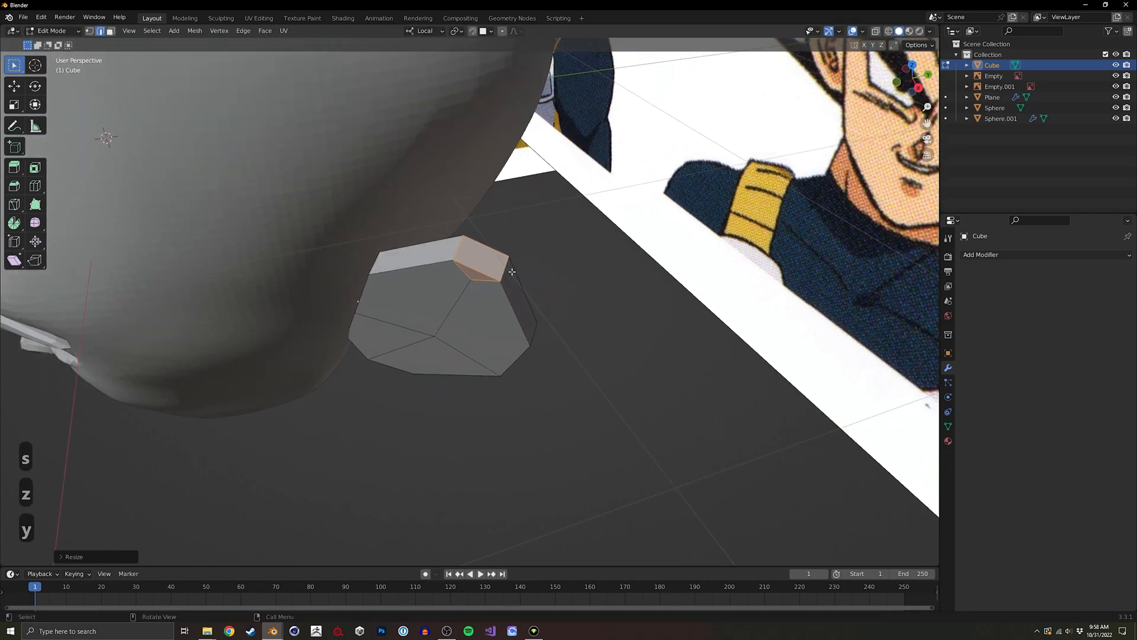
middle_click_drag(550, 273, 680, 247, "alt")
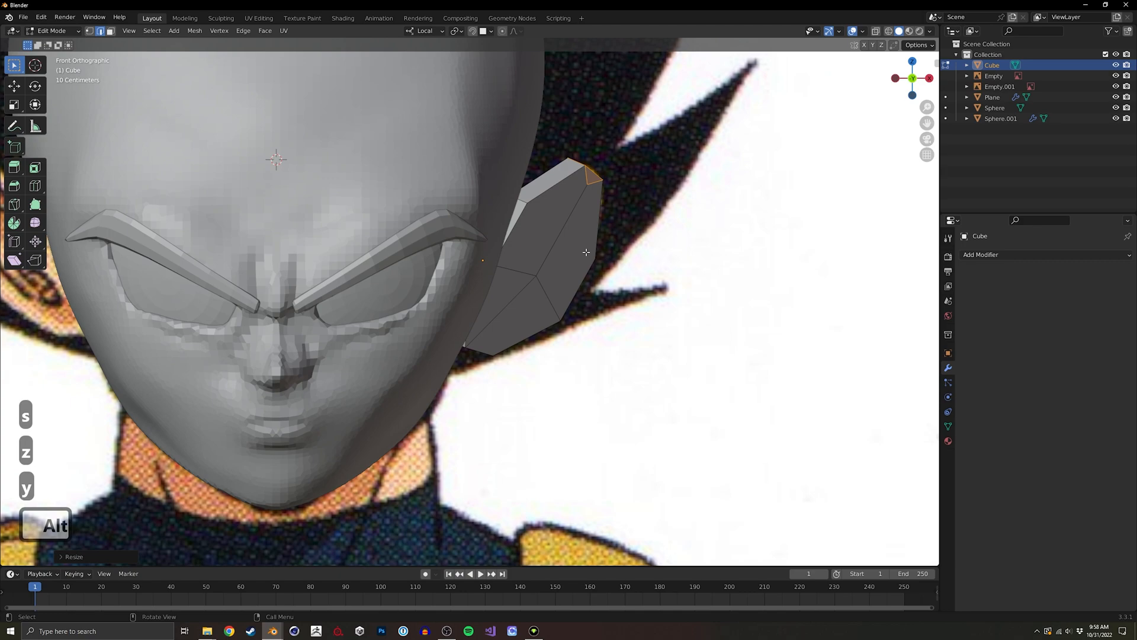
Turn on X-ray and move a vertex on the ear block's lower edge to refine the earlobe outline.
key("Tab")
middle_click_drag(541, 264, 551, 302)
key("Tab")
key("Tab")
key("alt+z")
key("Tab")
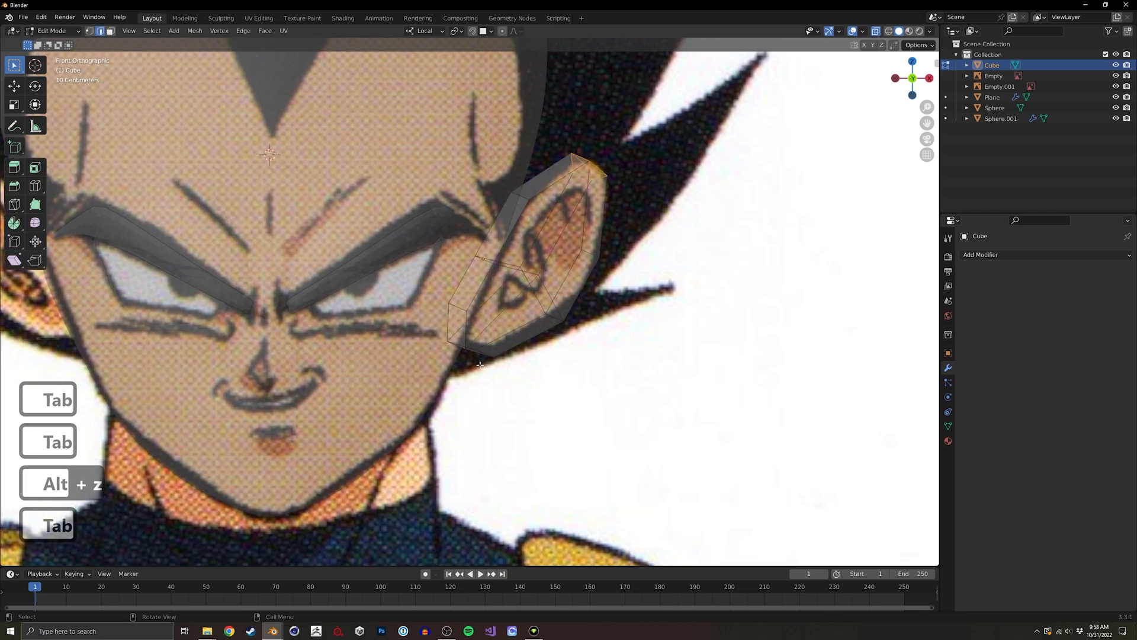
middle_click_drag(481, 371, 412, 330)
key("1")
left_click(438, 327)
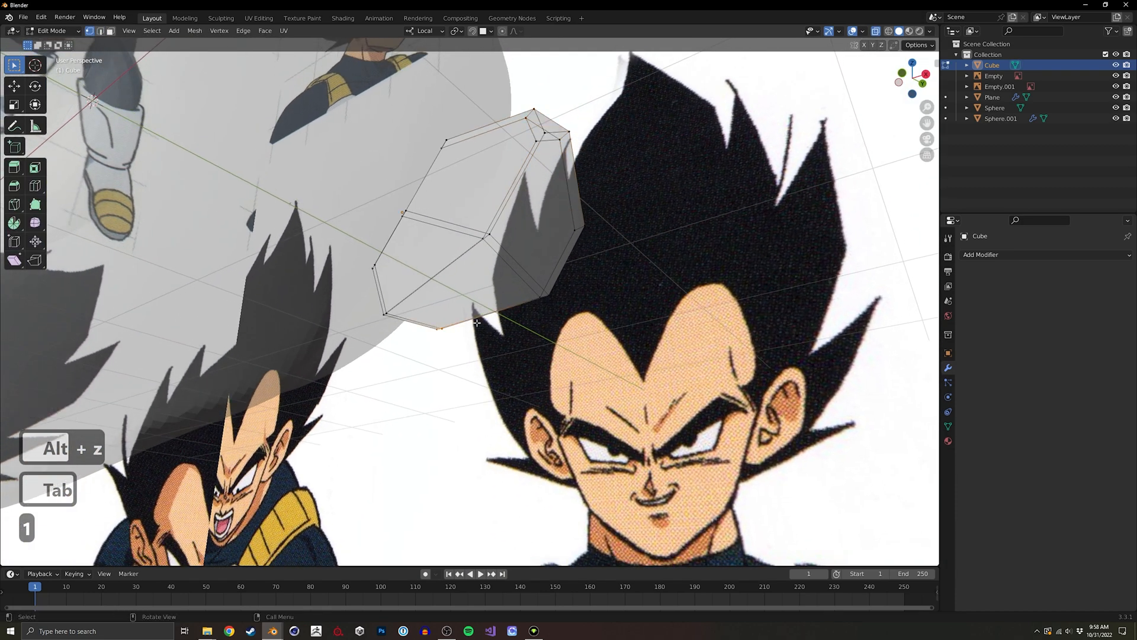
key("g")
left_click(476, 332)
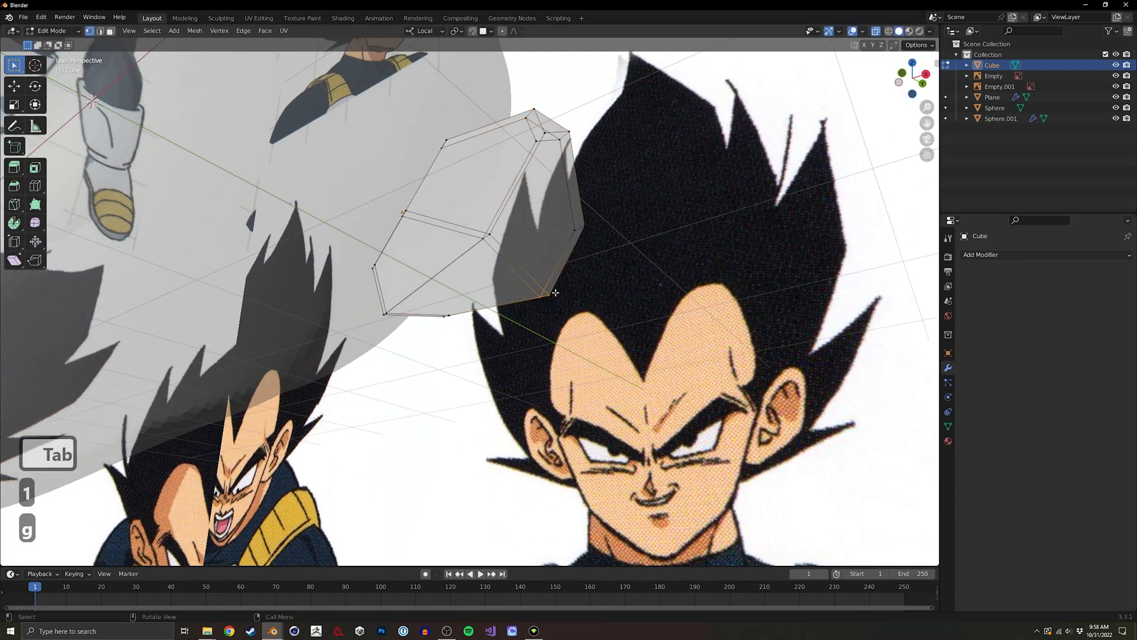
Reposition the lower outer corner vertices of the ear block to fit the reference ear's contour.
middle_click_drag(537, 295, 631, 328, "alt")
key("g")
left_click(586, 305)
key("ctrl+z")
key("g")
left_click(470, 373)
Turn off X-ray, switch to edge selection and move the ear block's front edges toward the face.
key("alt+z")
middle_click_drag(490, 270, 402, 273, "ctrl")
key("2")
key("g")
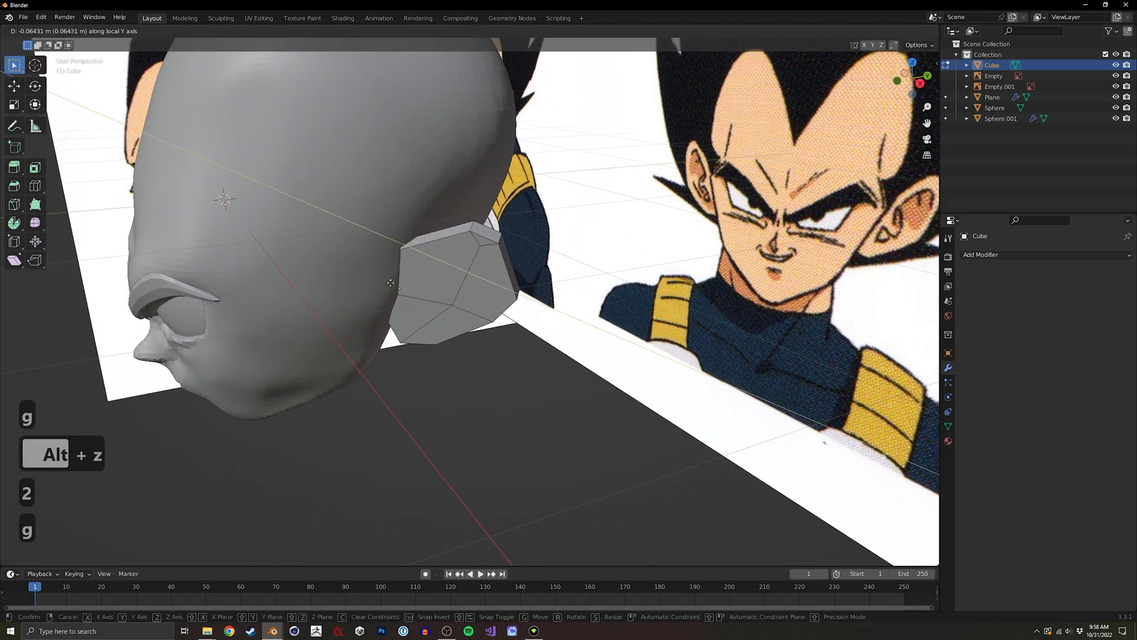
left_click(395, 283)
key("g")
left_click(396, 289)
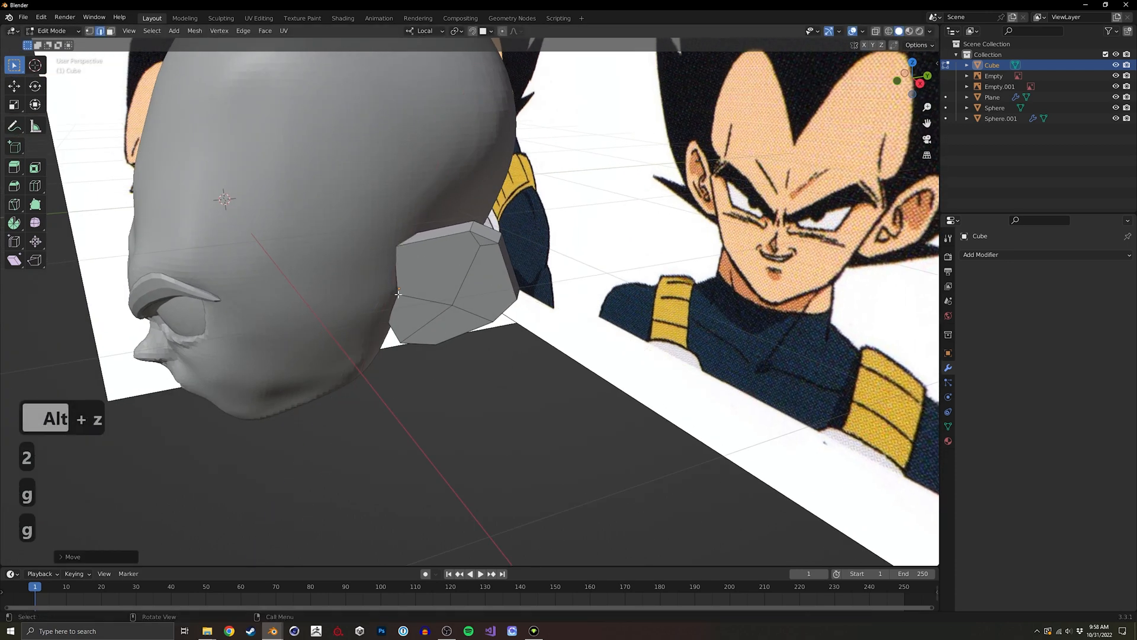
Adjust the middle edge on the ear block's front side where it meets the head.
key("alt+z")
middle_click_drag(400, 296, 391, 288)
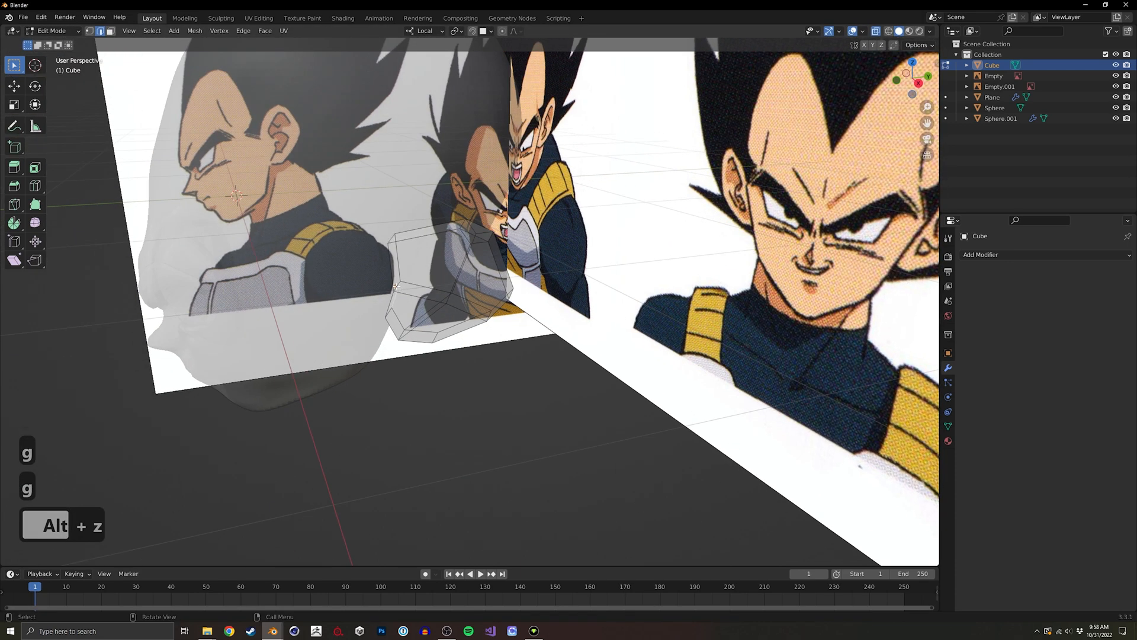
key("alt+z")
key("g")
left_click(450, 310)
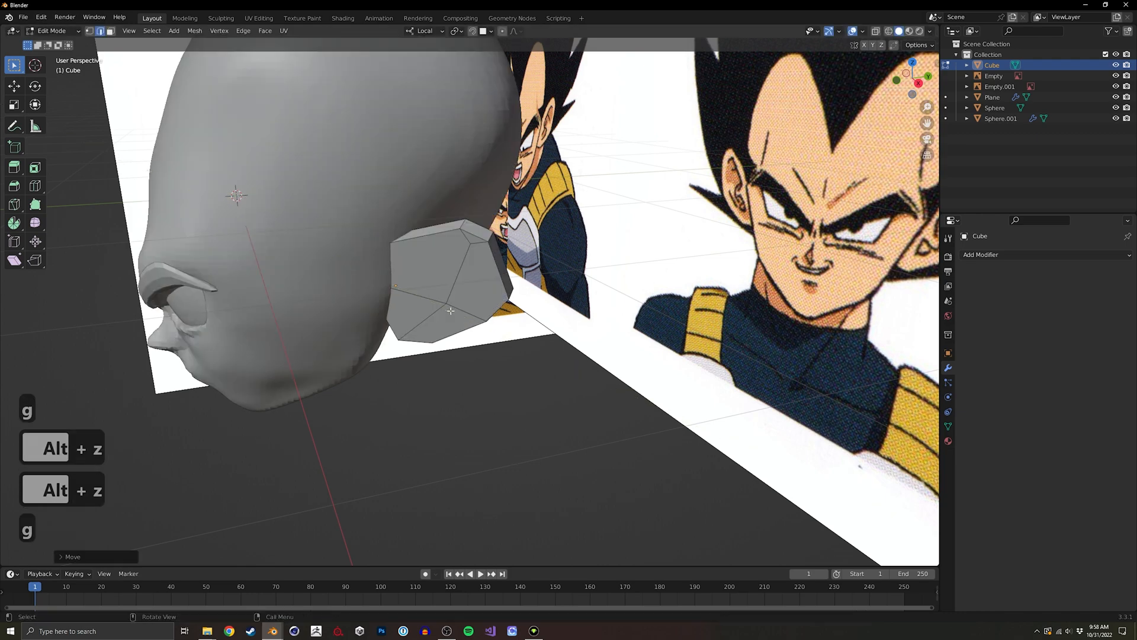
Return to Object Mode and add a Mirror modifier on the X axis to the ear, using the head sphere as mirror object.
key("Tab")
mouse_move(450, 311)
middle_mouse_down()
mouse_move(531, 266)
mouse_move(445, 312)
middle_mouse_up()
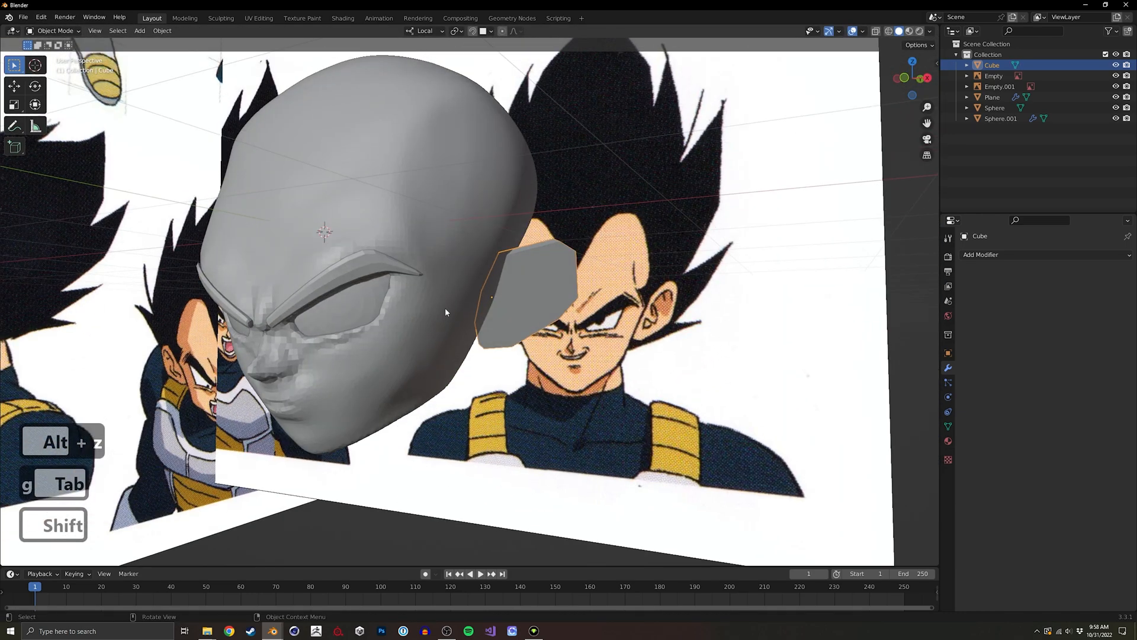
left_click(1001, 255)
left_click(926, 378)
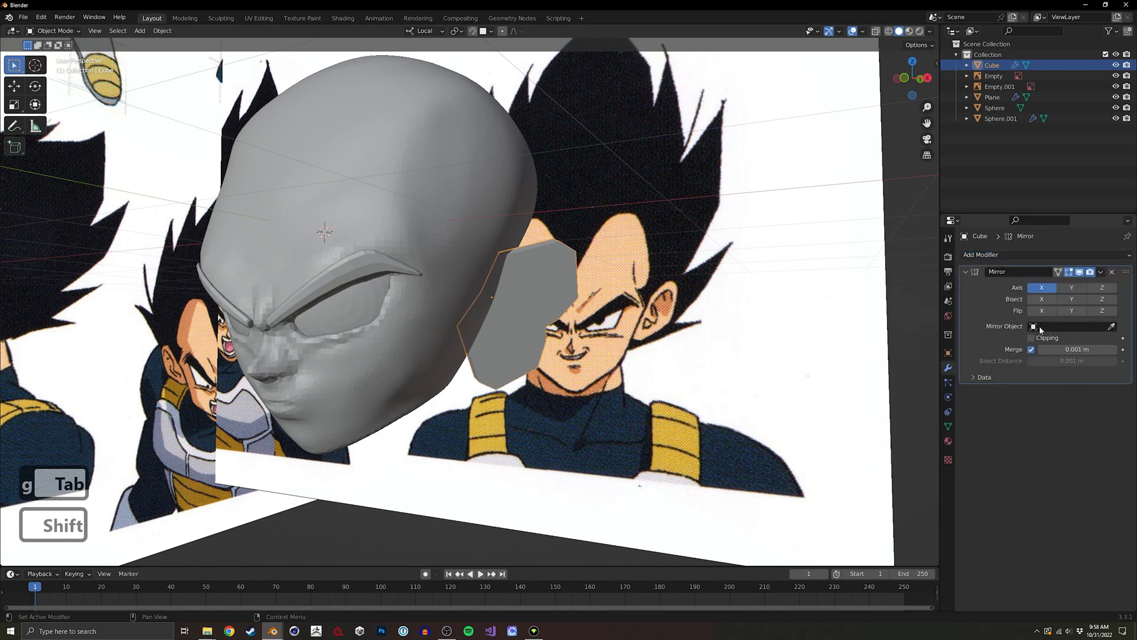
left_click(361, 370)
Compare the mirrored ears with the reference images in side and front views using X-ray, keeping the ear selected.
middle_click_drag(360, 370, 443, 317)
key("alt+z")
left_click(443, 317)
left_click(450, 313)
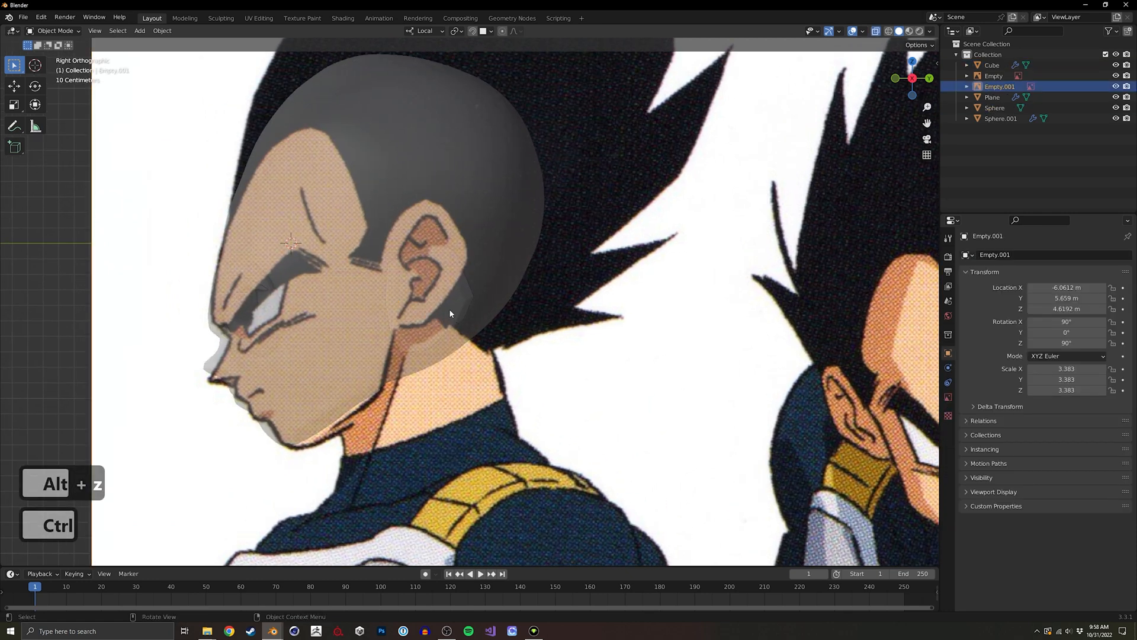
key("alt+z")
left_click(454, 310)
key("alt+z")
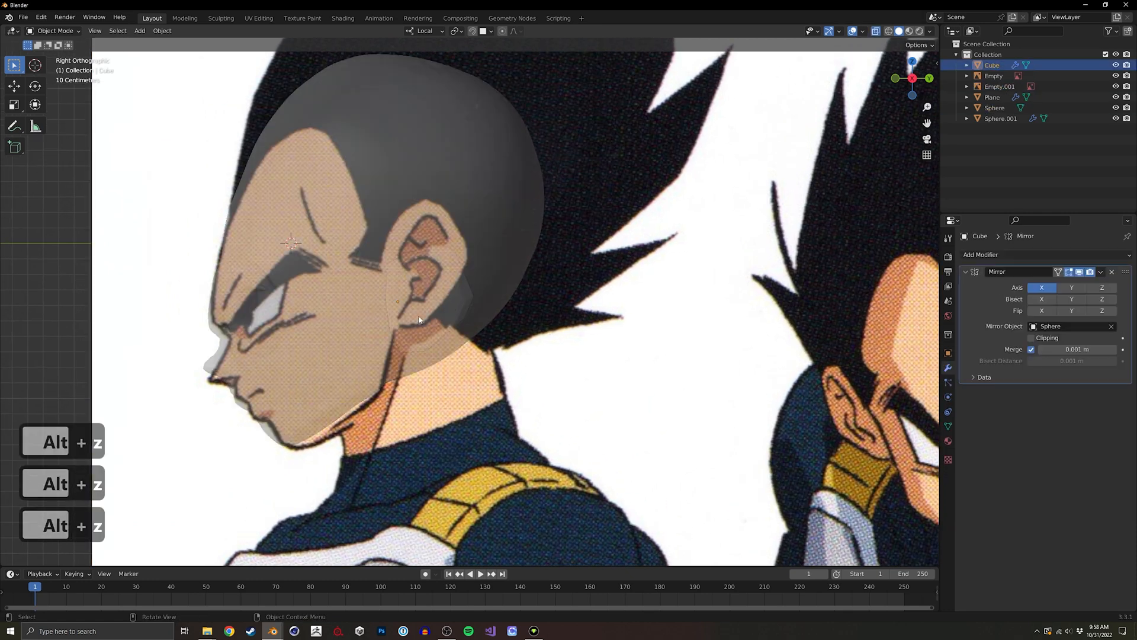
middle_click_drag(415, 273, 383, 307, "alt")
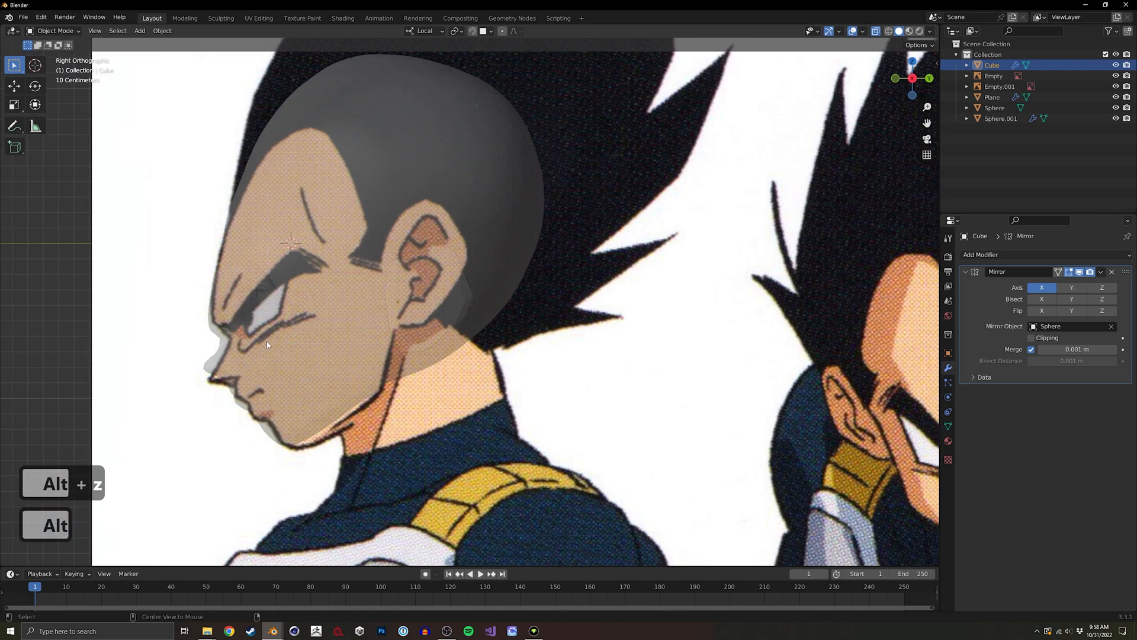
middle_click_drag(241, 351, 411, 376, "alt")
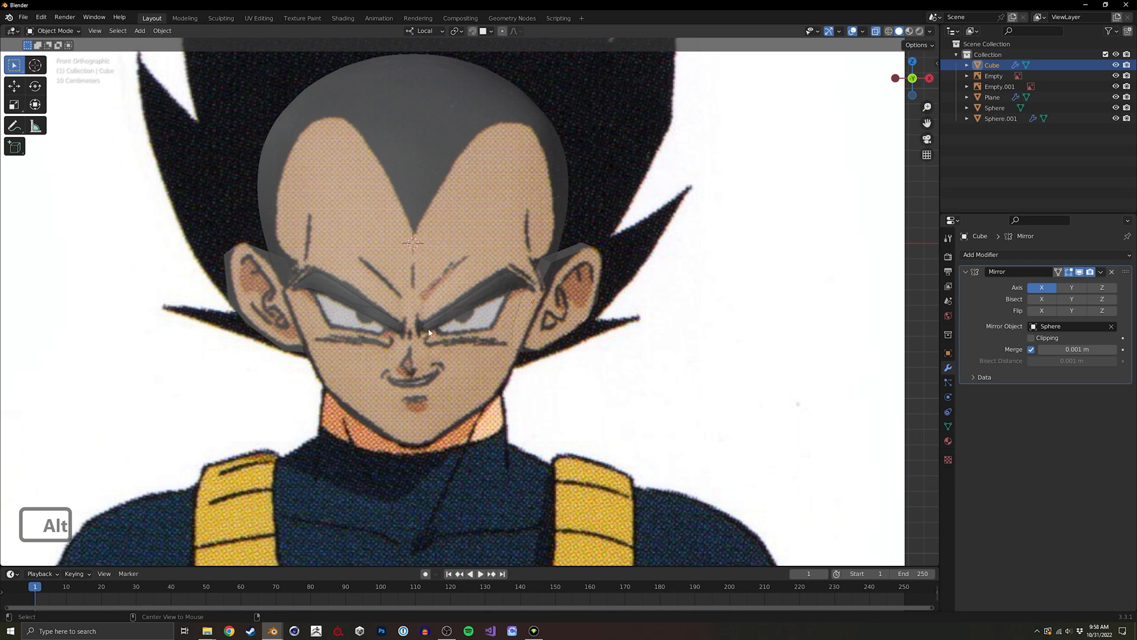
middle_click_drag(429, 332, 223, 353, "alt")
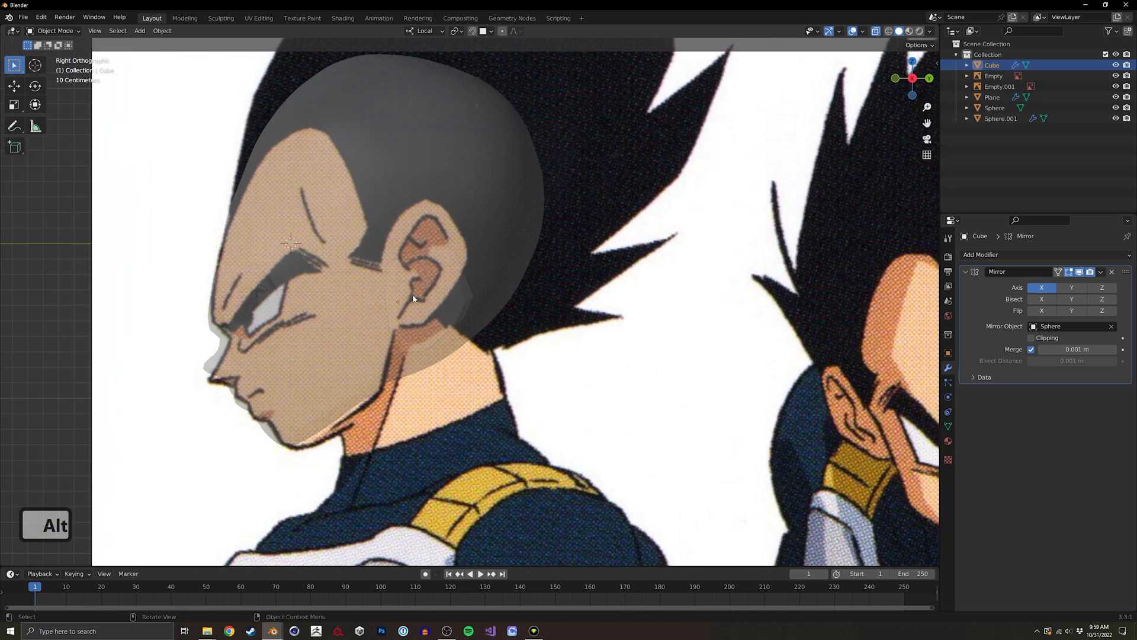
middle_click_drag(414, 298, 496, 306, "alt")
key("alt+z")
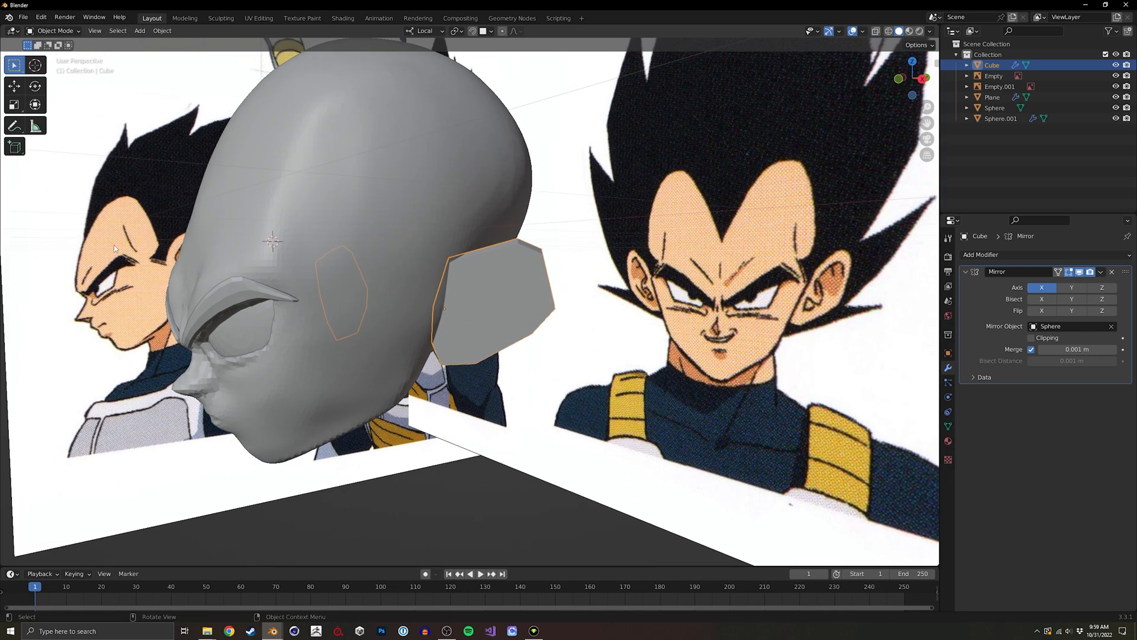
Add a Subdivision Surface modifier to the ear and set its viewport level to 2.
middle_click_drag(691, 286, 498, 271, "alt")
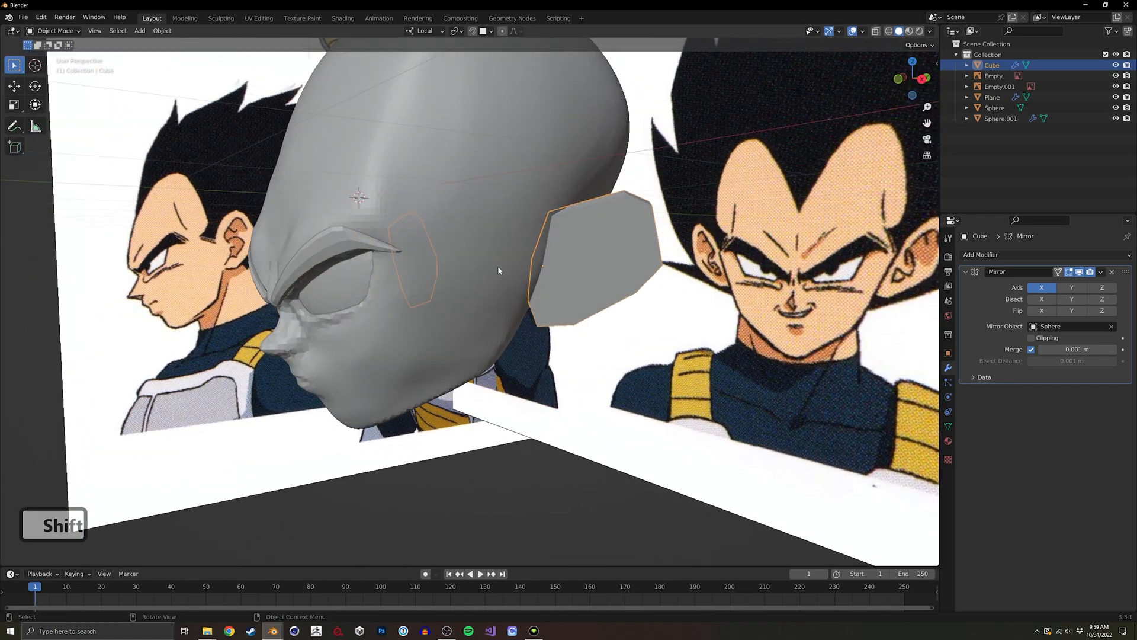
left_click(1004, 255)
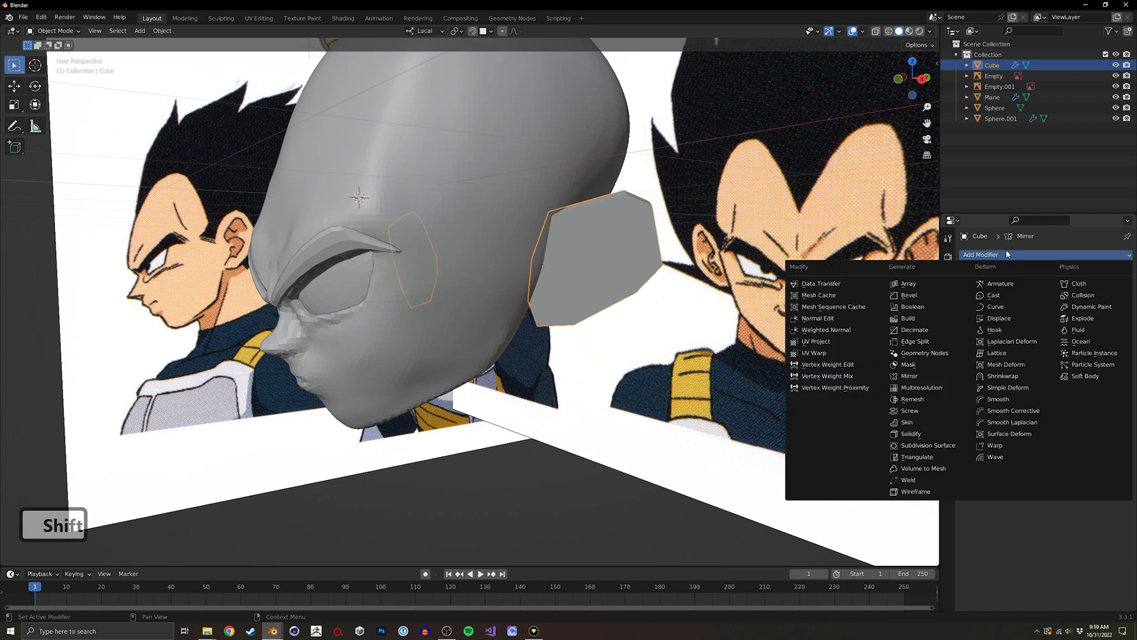
left_click(936, 445)
left_click(1106, 419)
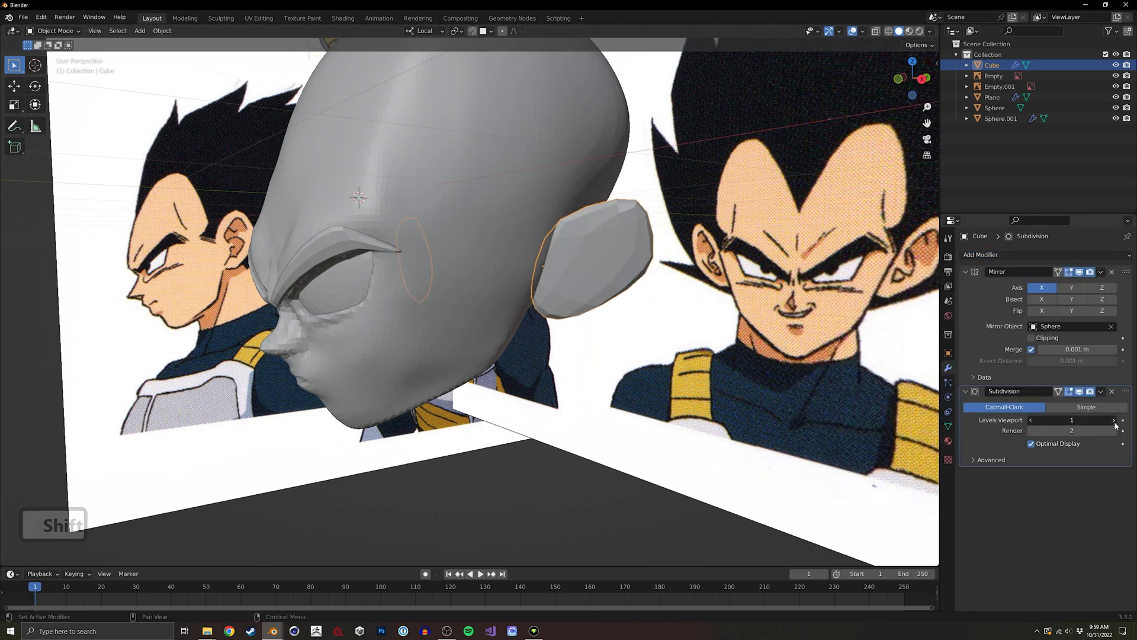
In Edit Mode, select the ear's outer side faces, inset them and extrude them inward to form a recess.
middle_click_drag(652, 266, 522, 255)
key("Tab")
key("3")
left_click(509, 248)
left_click(534, 306, "shift")
left_click(540, 255, "shift")
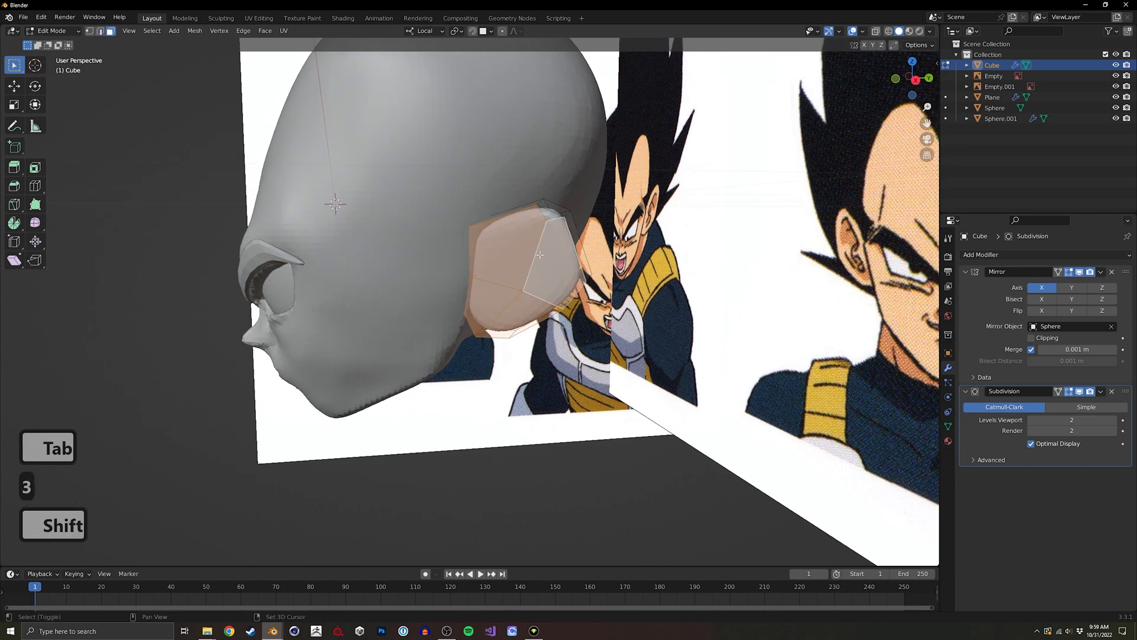
left_click(560, 215, "shift")
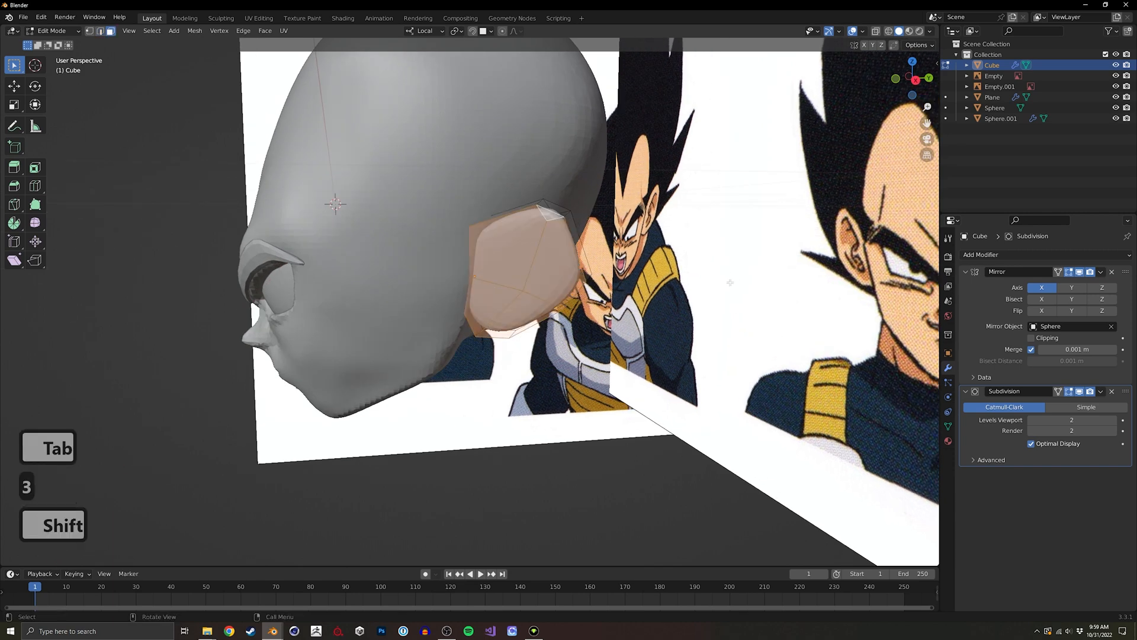
middle_click_drag(730, 282, 635, 277)
key("i")
left_click(592, 323)
key("e")
left_click(594, 323)
Return to Object Mode, apply the ear's Subdivision modifier and switch the ear to Sculpt Mode.
key("Tab")
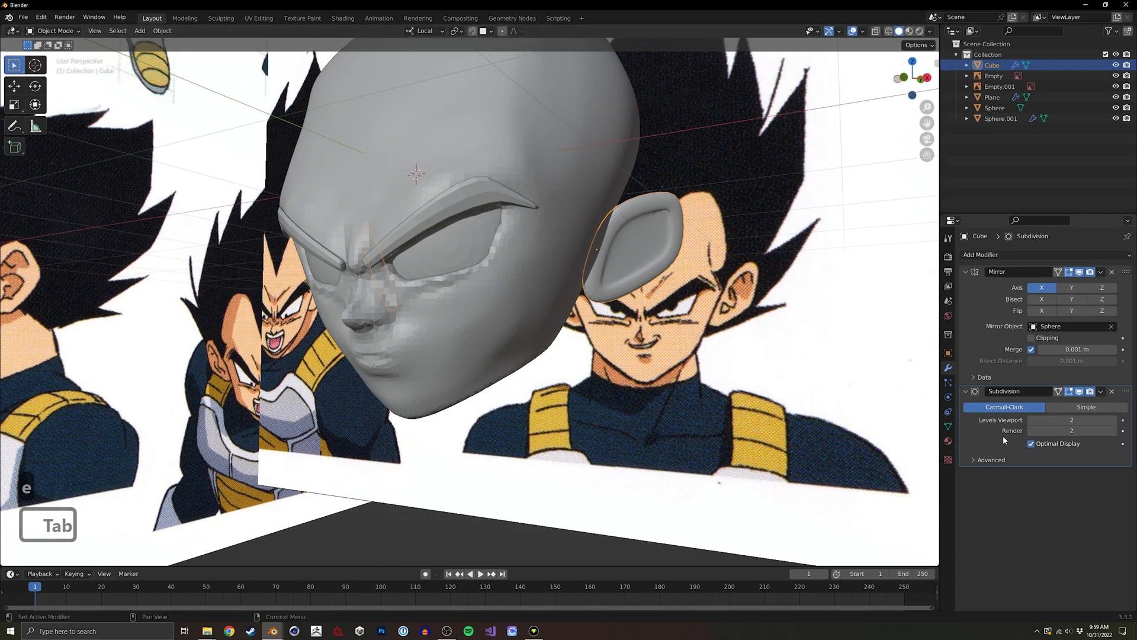
key("ctrl+a")
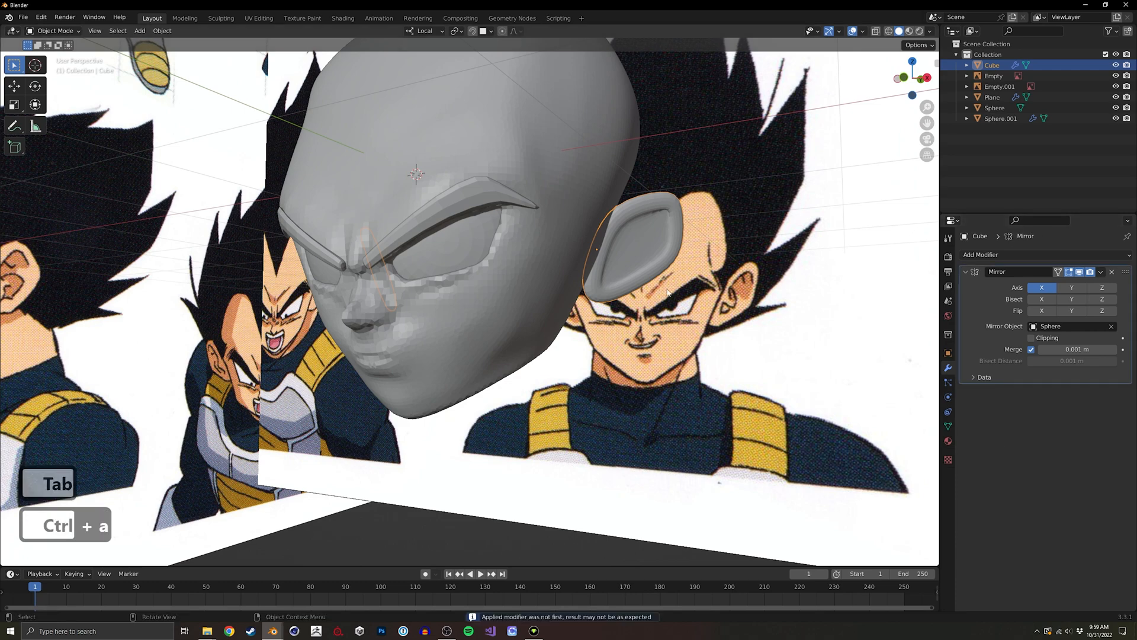
key("ctrl+Tab")
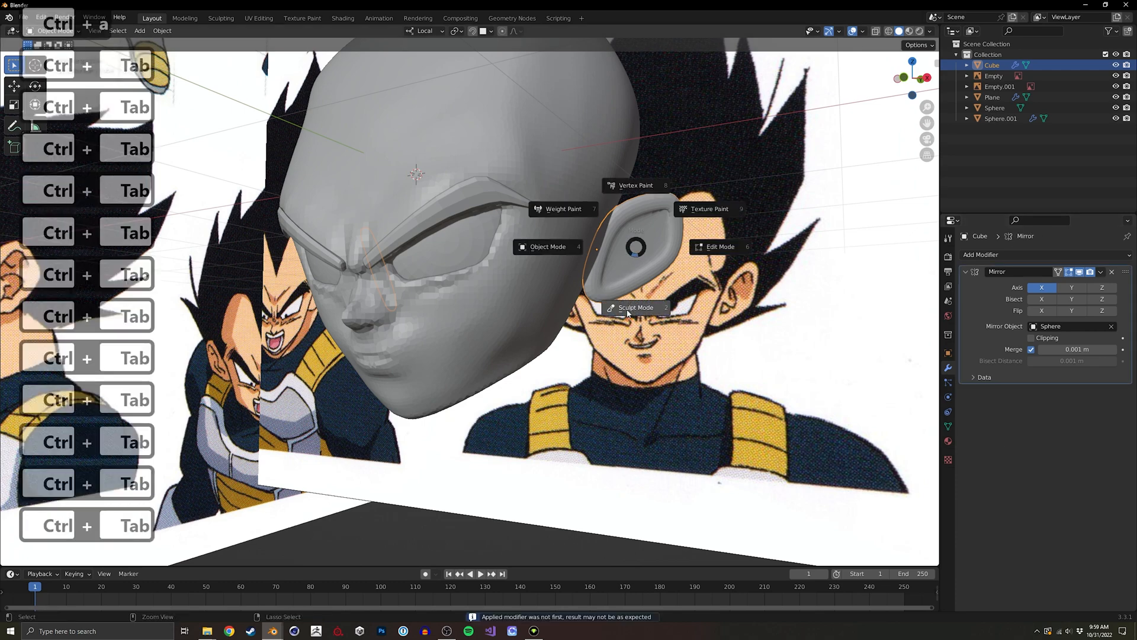
scroll(626, 310, "up", 6)
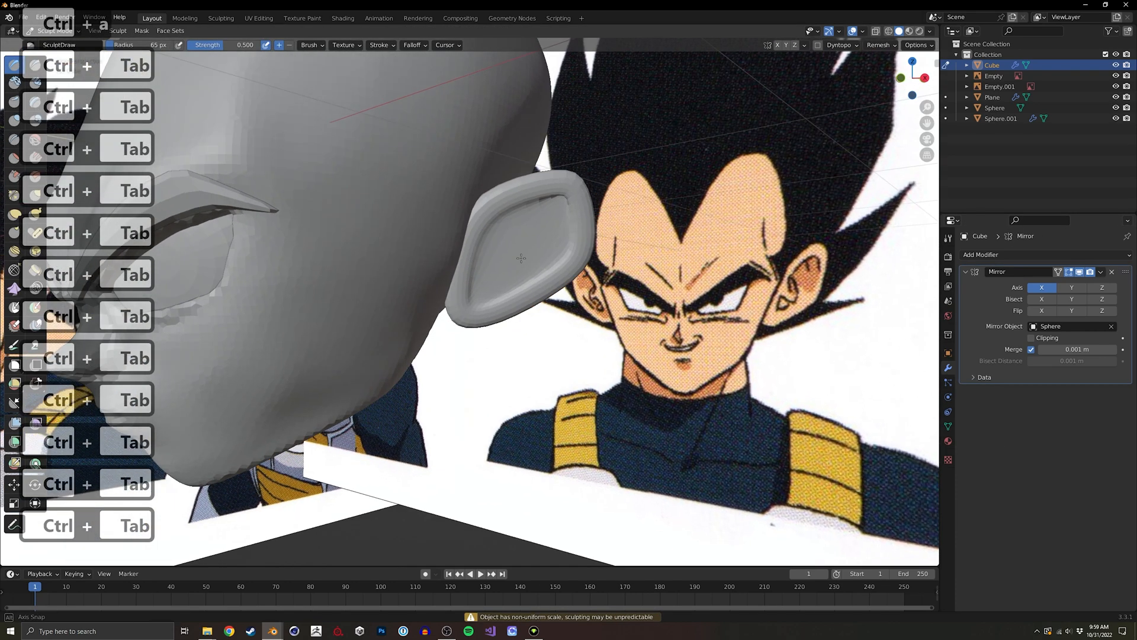
Reshape the ear's lower front edge with the Grab brush at 161 px and reduce the radius to 130 px.
key("g")
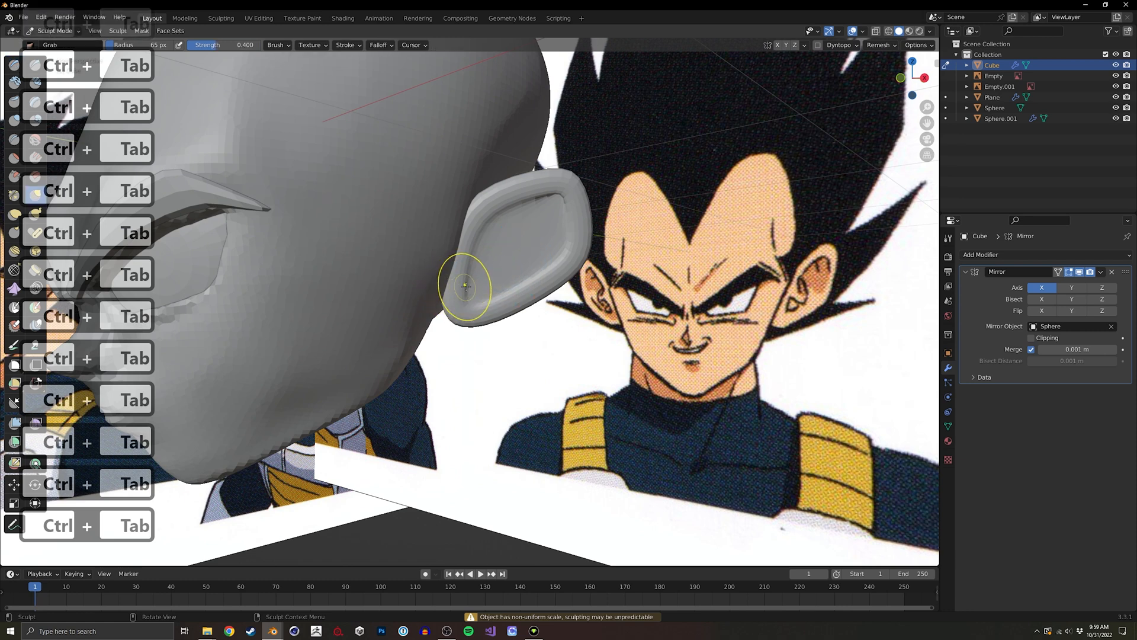
key("f")
left_click(495, 294)
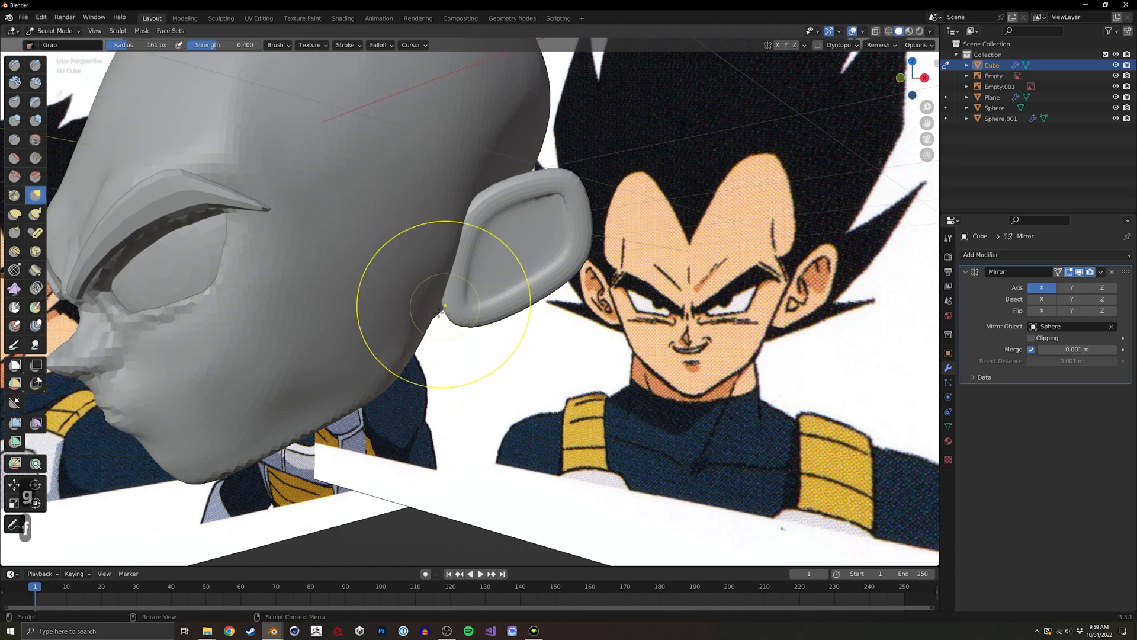
key("f")
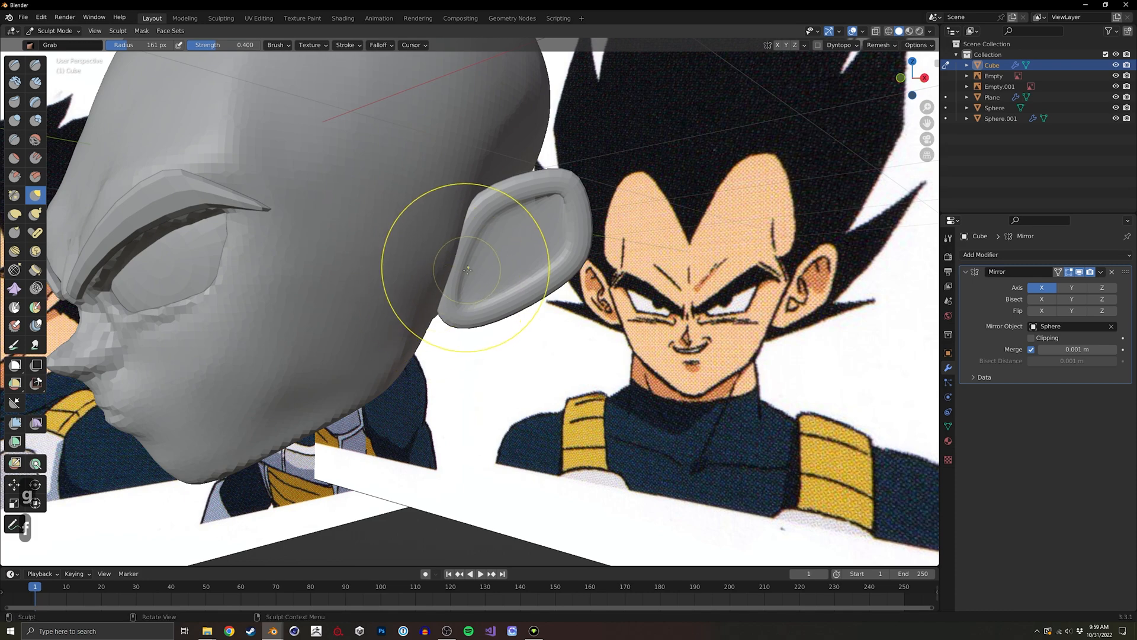
left_click(455, 265)
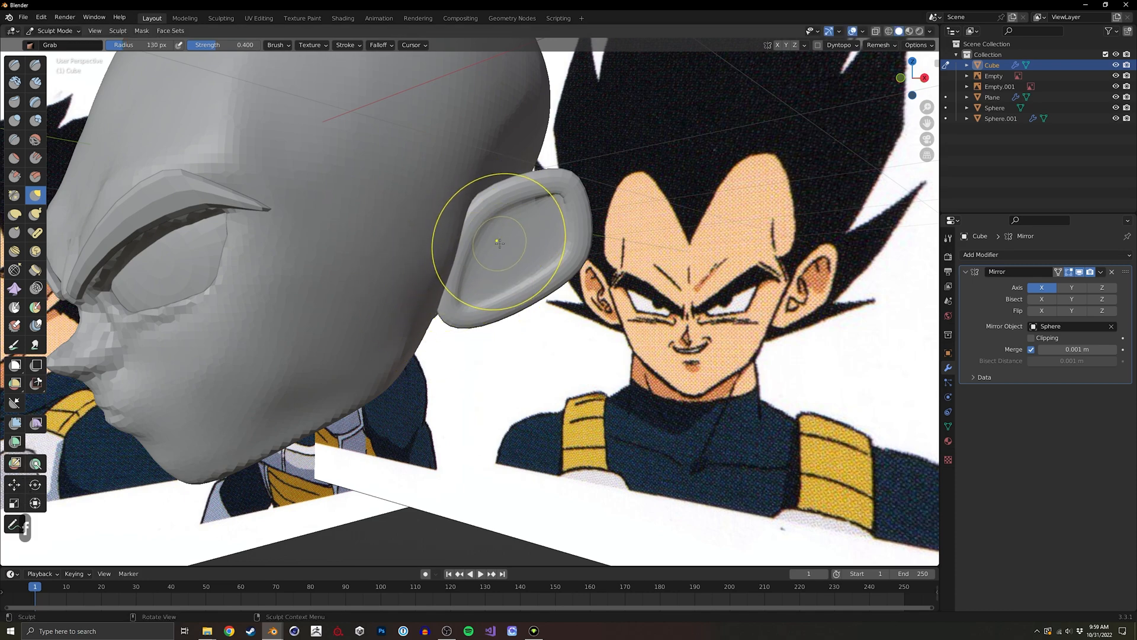
Check the ear's voxel size, return to Object Mode and apply the ear's scale.
key("r")
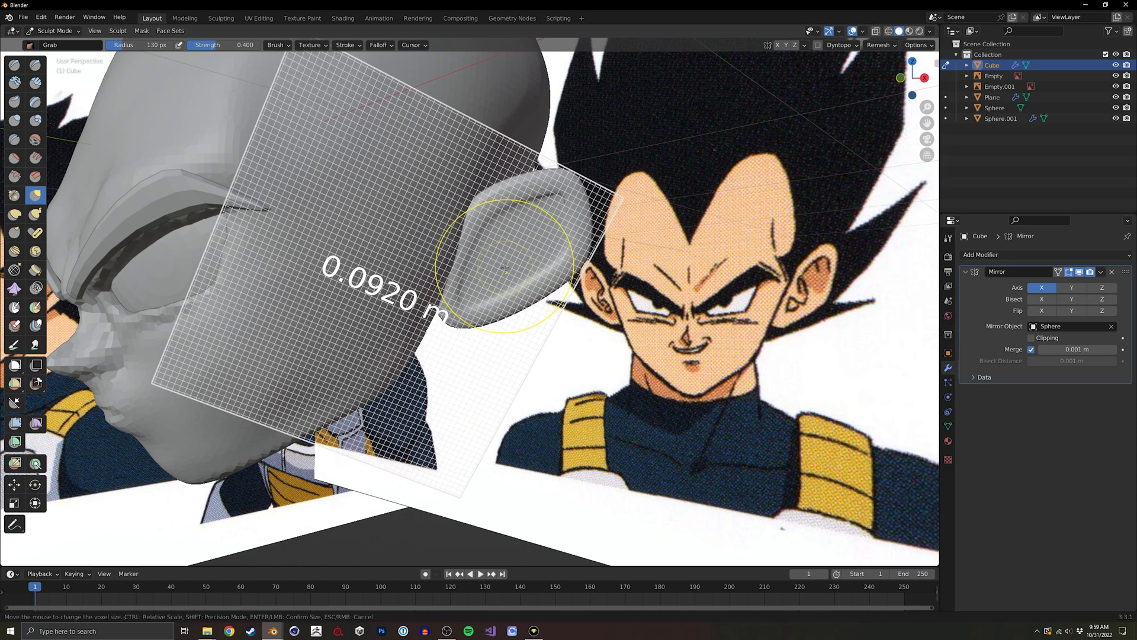
left_click(497, 260)
key("ctrl+Tab")
left_click(542, 262)
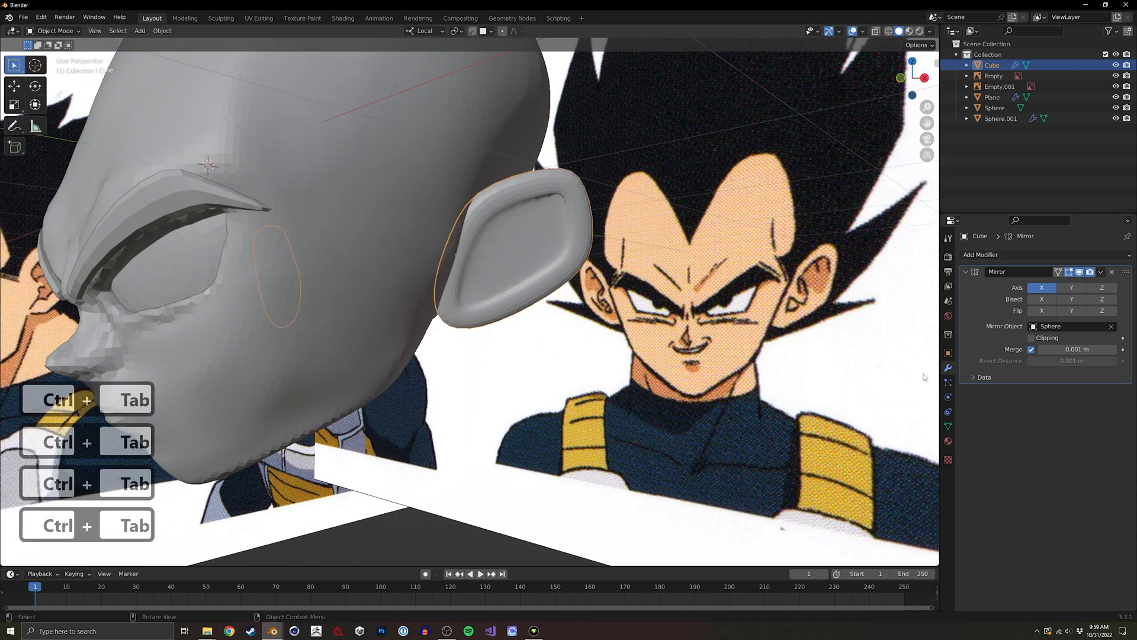
left_click(948, 353)
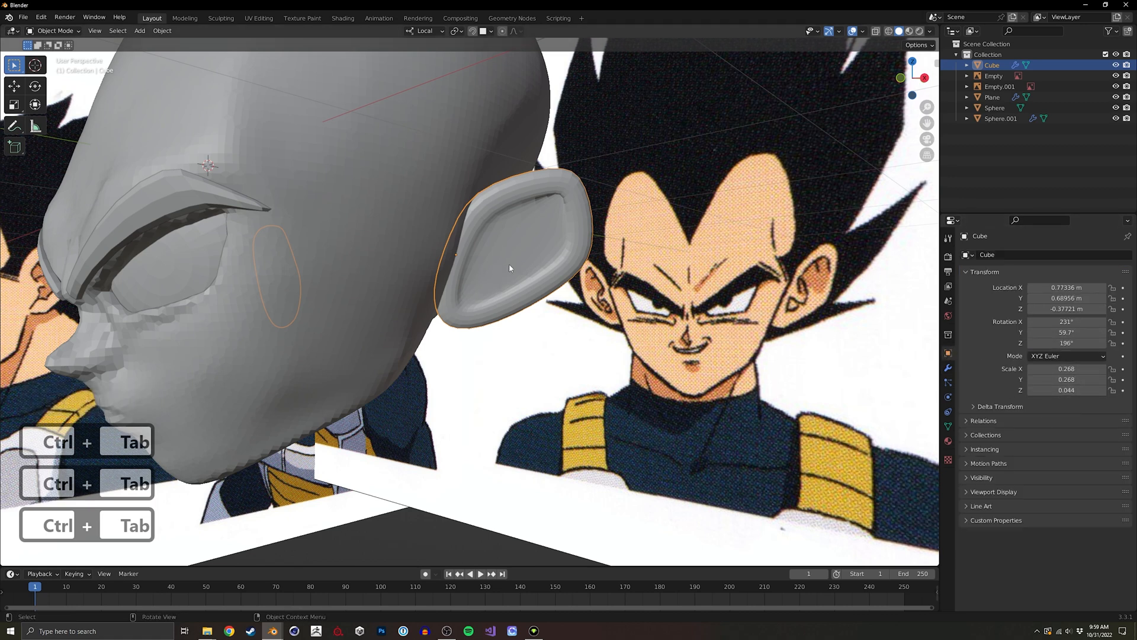
key("ctrl+a")
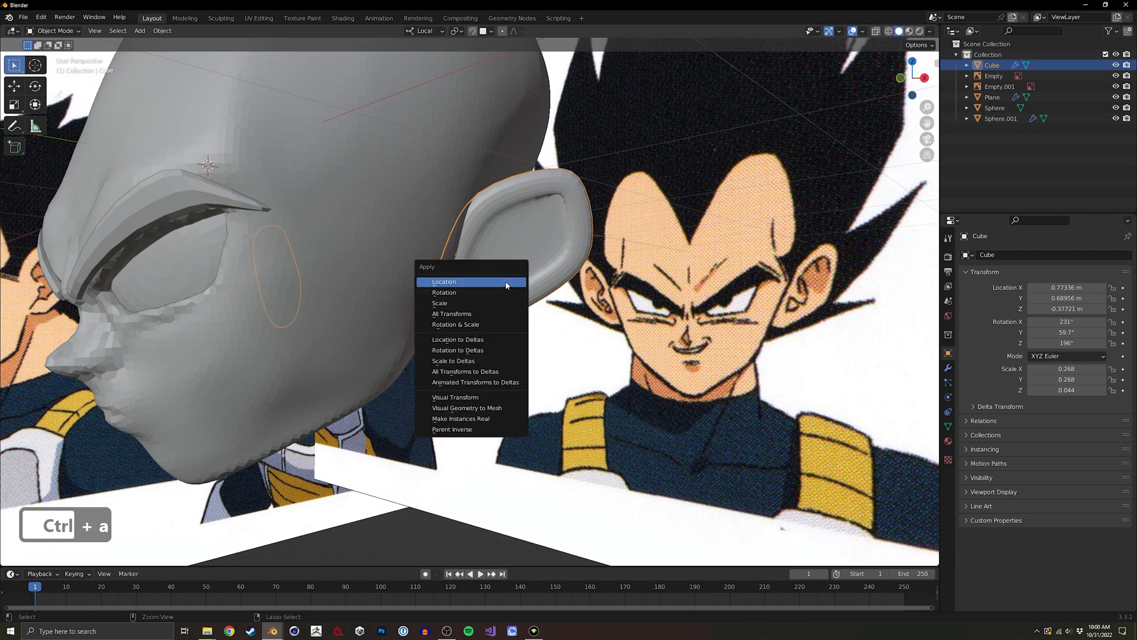
left_click(493, 303)
Switch the ear back to Sculpt Mode and remesh it with a voxel size of about 0.04 m.
key("ctrl+Tab")
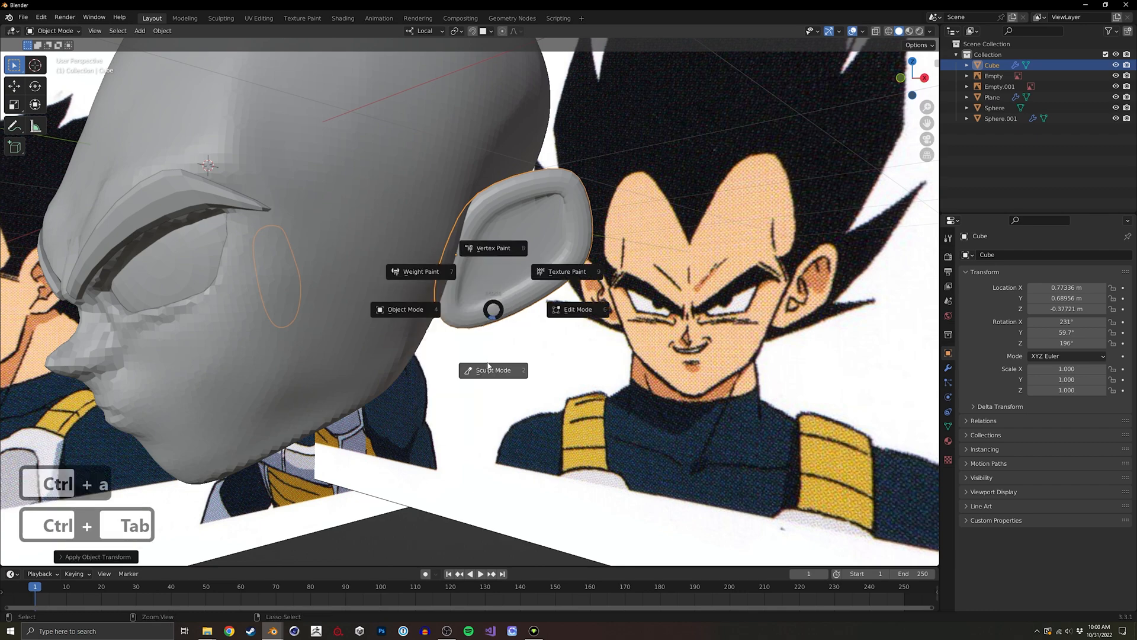
left_click(489, 313)
key("r")
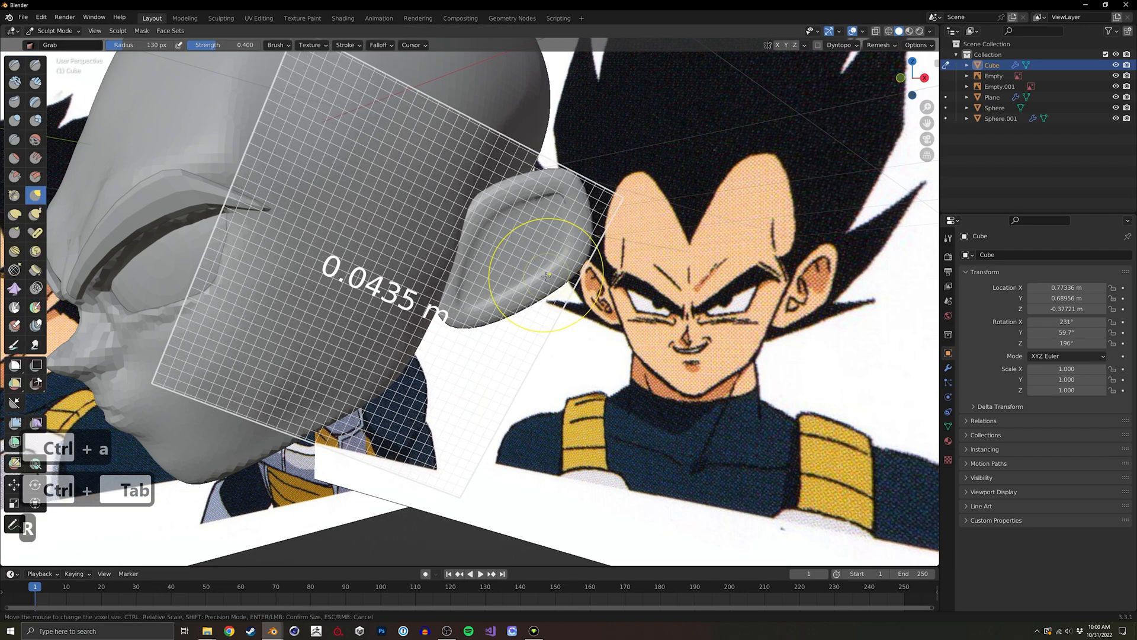
left_click(552, 277)
key("ctrl+r")
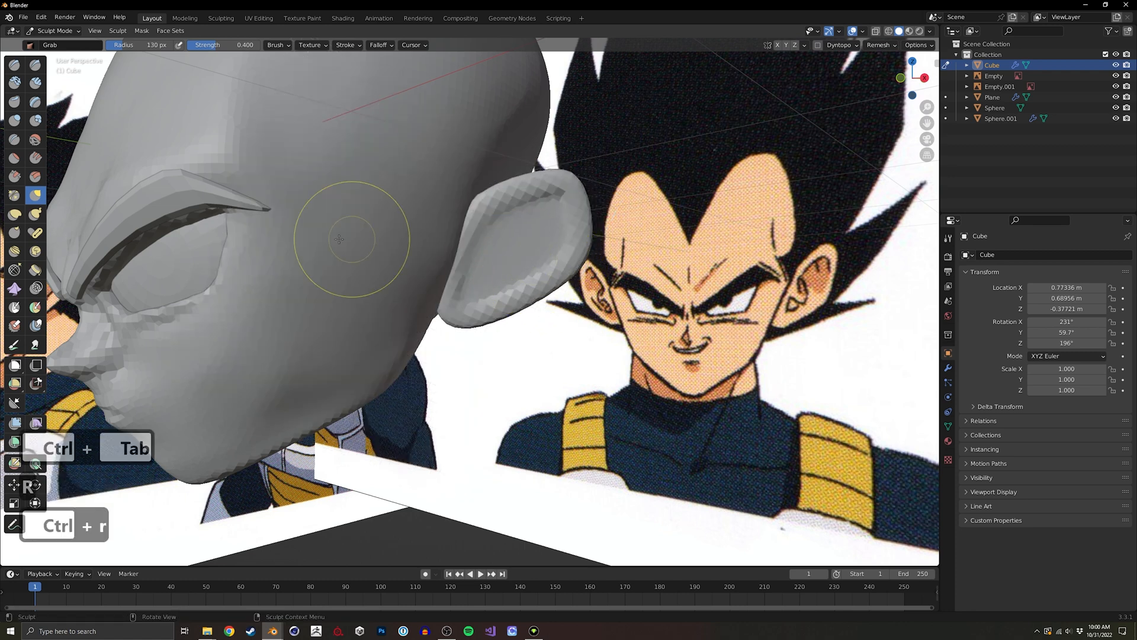
Undo the first Draw strokes, set the brush radius to 46 px and carve a hollow into the inner ear.
left_click(14, 65)
key("f")
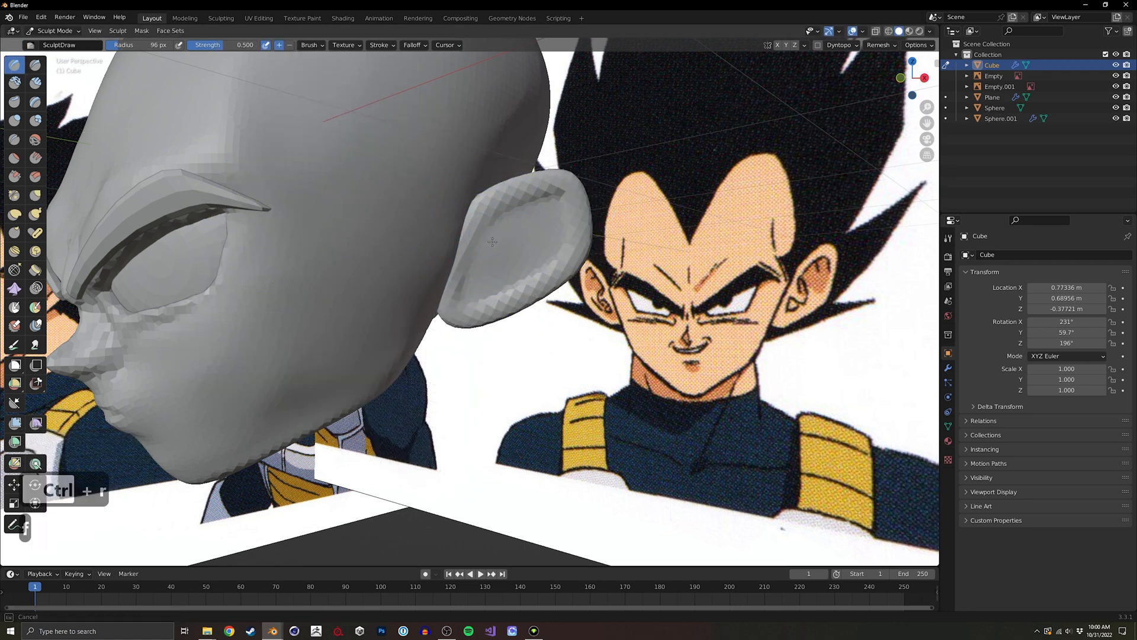
key("ctrl+z")
key("ctrl+z")
key("ctrl+z")
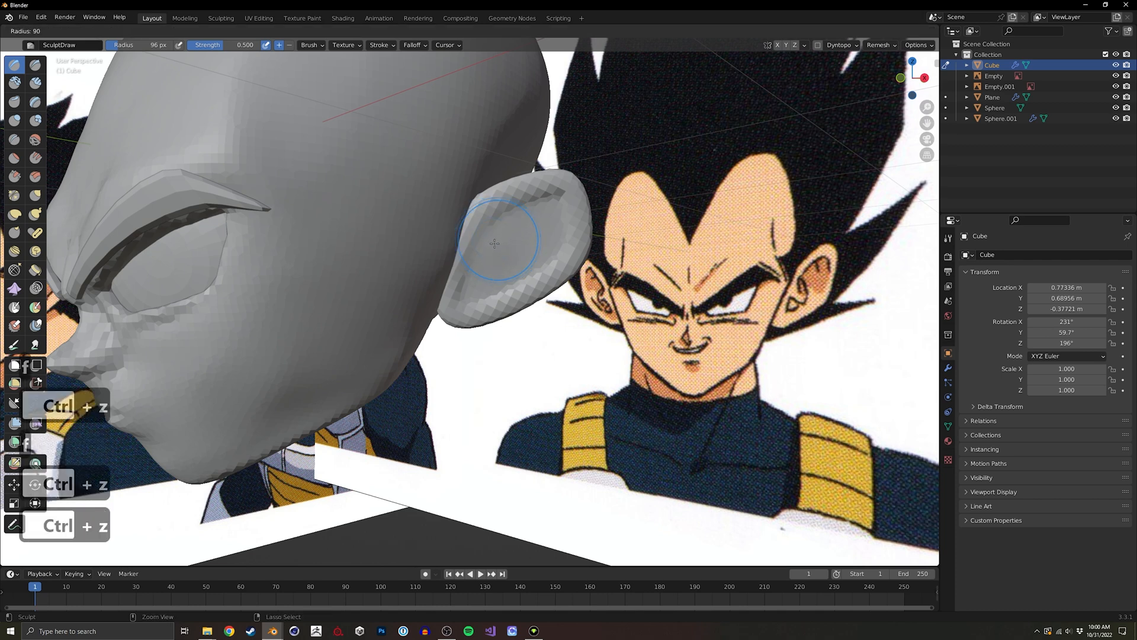
left_click(487, 237)
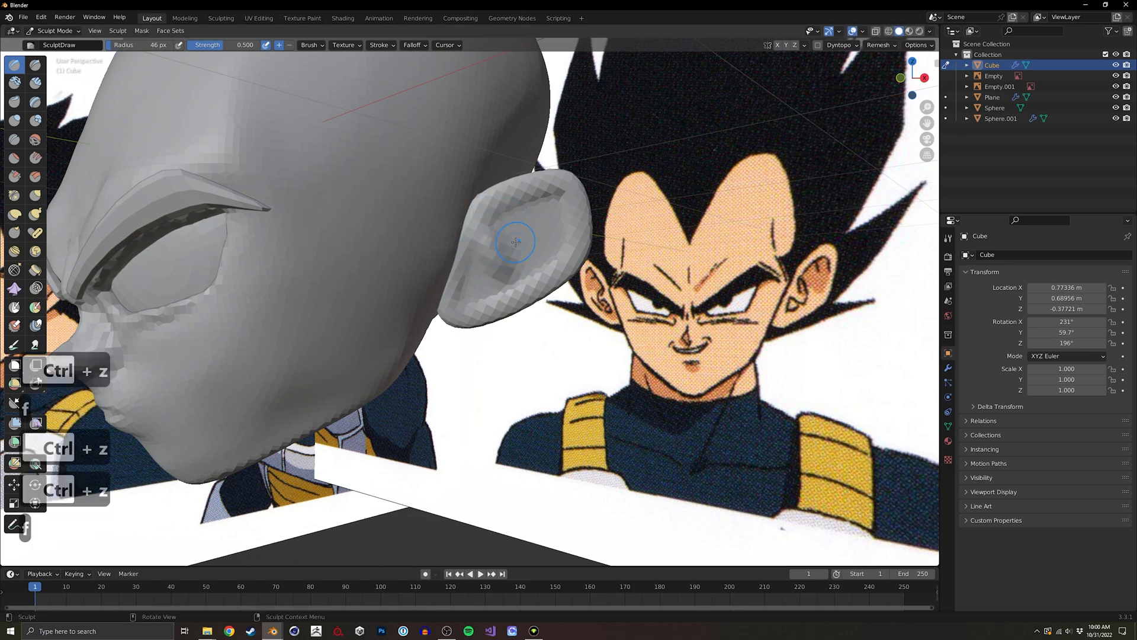
left_click_drag(516, 242, 513, 215, "ctrl")
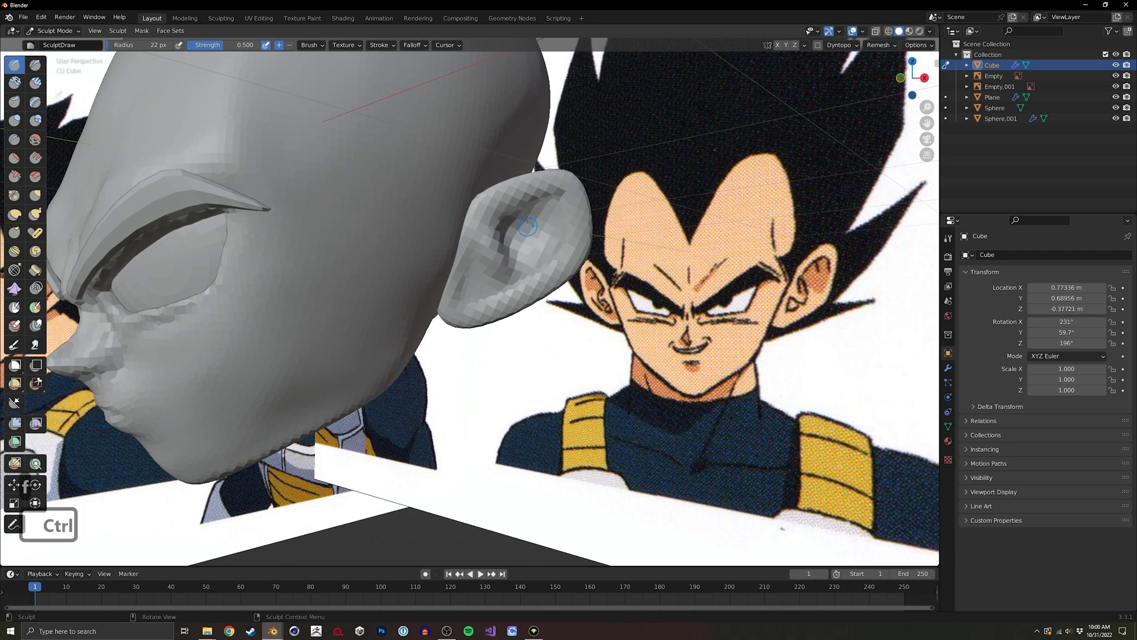
Remesh the ear with a finer voxel size of about 0.029 m and carve its lower inner hollow.
key("f")
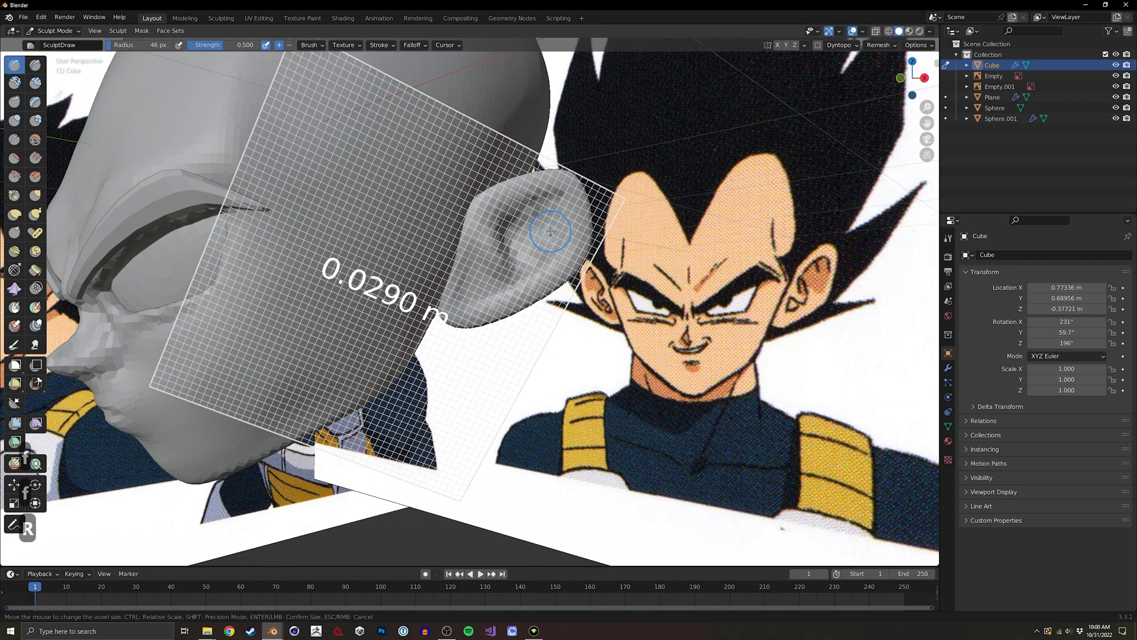
left_click(554, 227)
key("ctrl+r")
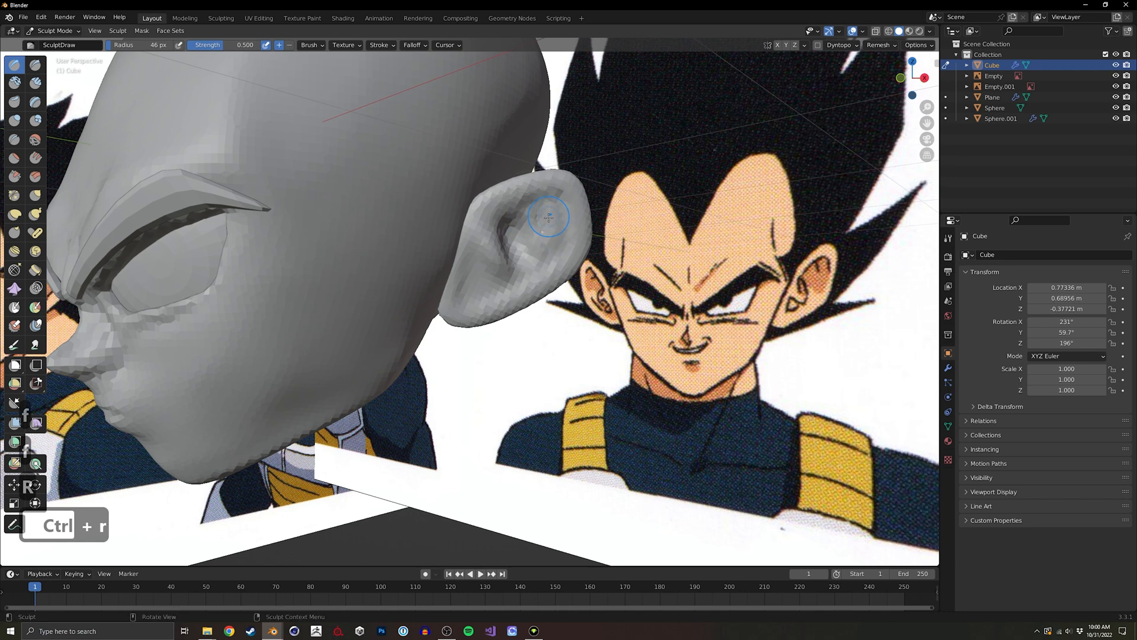
key("ctrl+r")
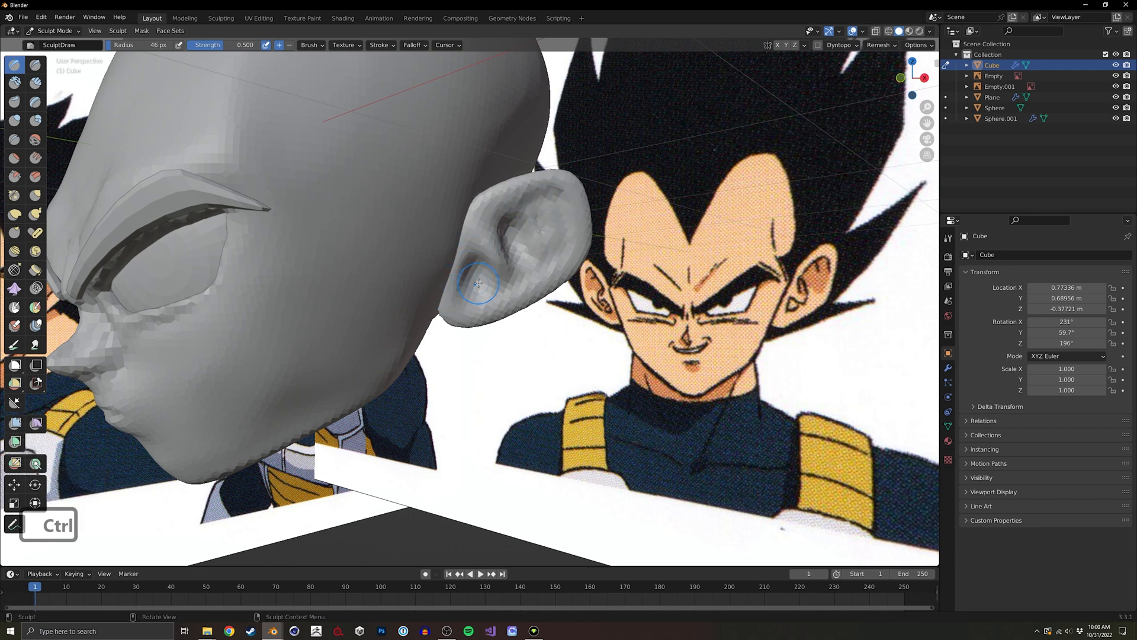
Reshape the lower part of the ear near the lobe using the Grab brush at 63 px.
key("g")
key("f")
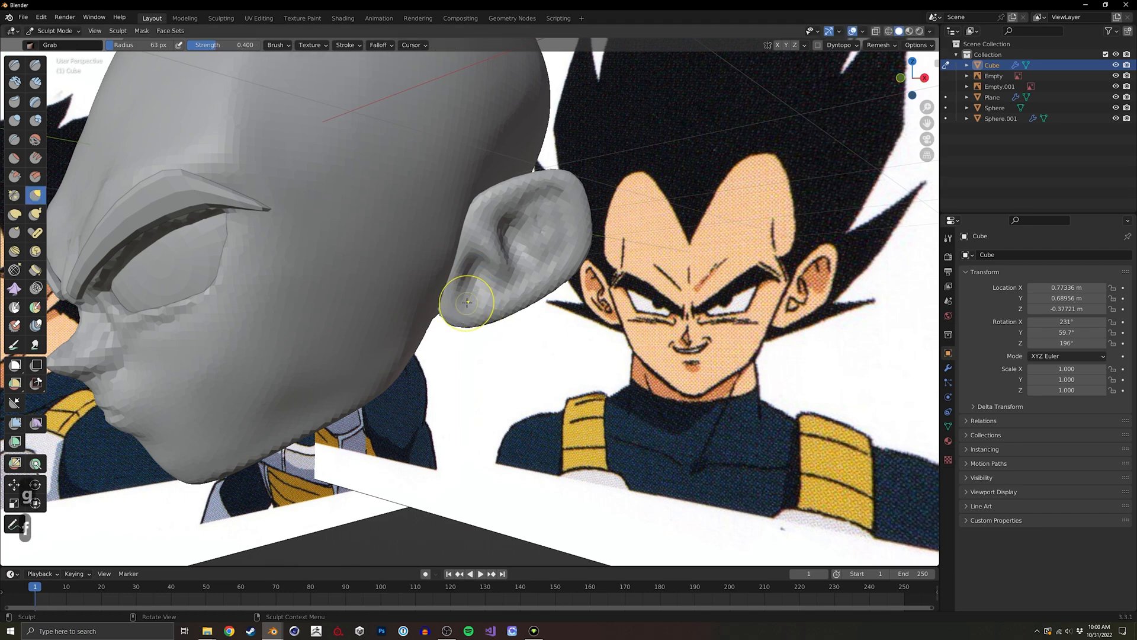
left_click_drag(487, 295, 462, 277)
mouse_move(462, 276)
middle_mouse_down()
mouse_move(453, 240)
mouse_move(486, 210)
mouse_move(439, 271)
middle_mouse_up()
Carve a curved groove beneath the ear's upper rim with the Draw Sharp brush.
left_click(36, 67)
middle_click_drag(521, 240, 431, 276)
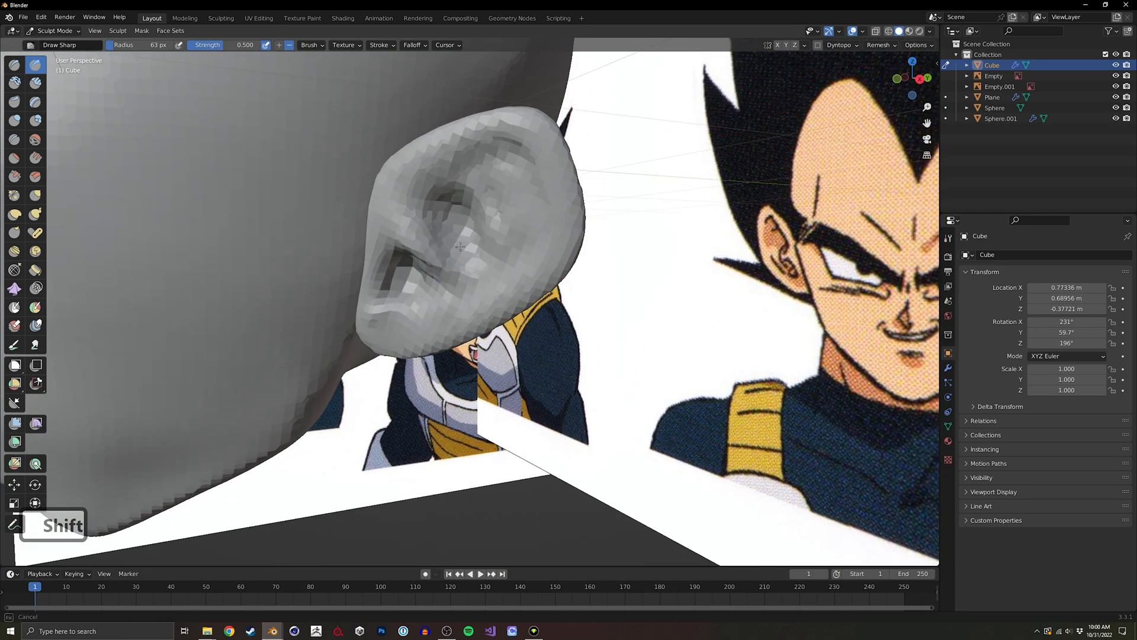
left_click_drag(453, 159, 514, 152)
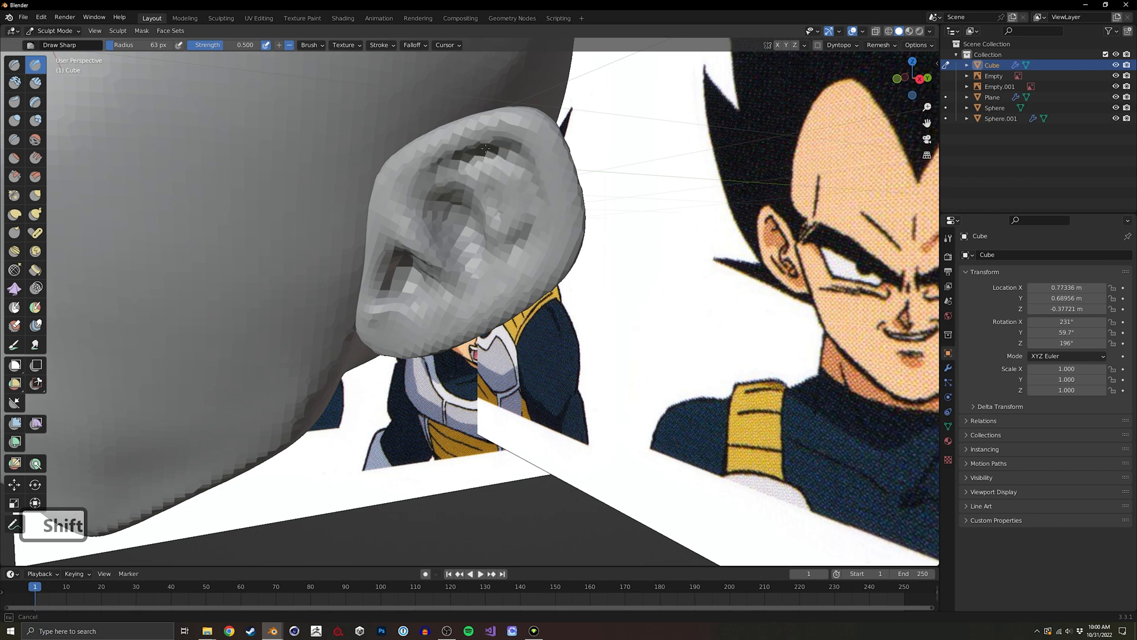
middle_click_drag(425, 196, 353, 193)
Adjust the ear's overall shape with the Grab brush enlarged to 128 px.
key("g")
key("f")
left_click(411, 247)
mouse_move(411, 246)
middle_mouse_down()
mouse_move(503, 228)
mouse_move(418, 224)
mouse_move(463, 231)
middle_mouse_up()
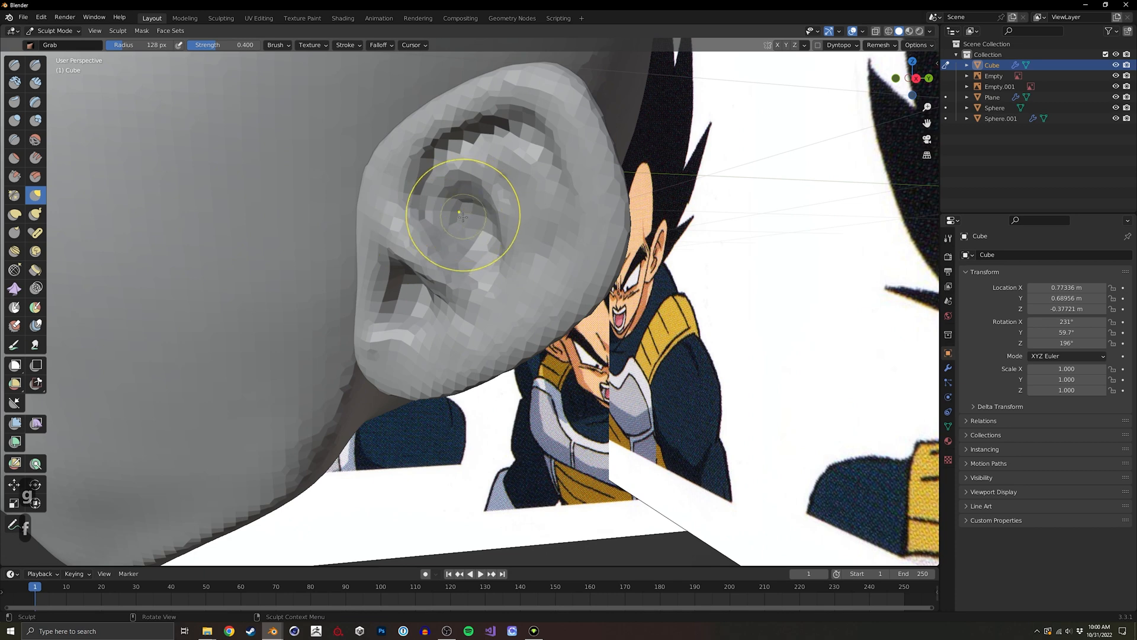
Switch to the Draw brush, undo the test stroke on the ear, and enable Front Faces Only in the advanced brush settings.
left_click(15, 64)
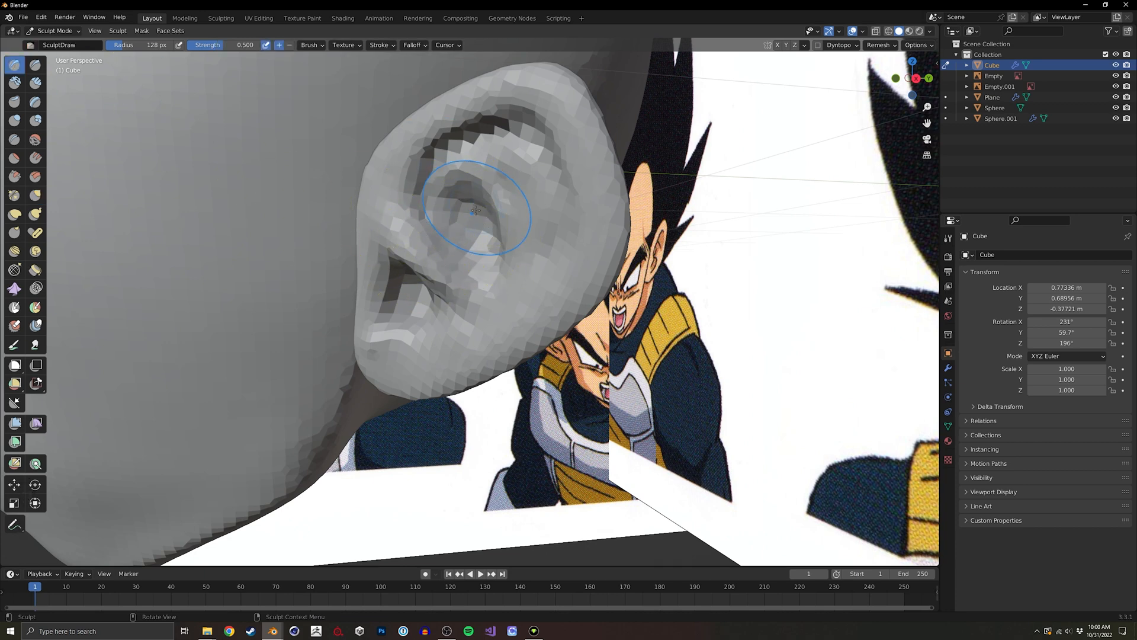
middle_click_drag(533, 201, 387, 231)
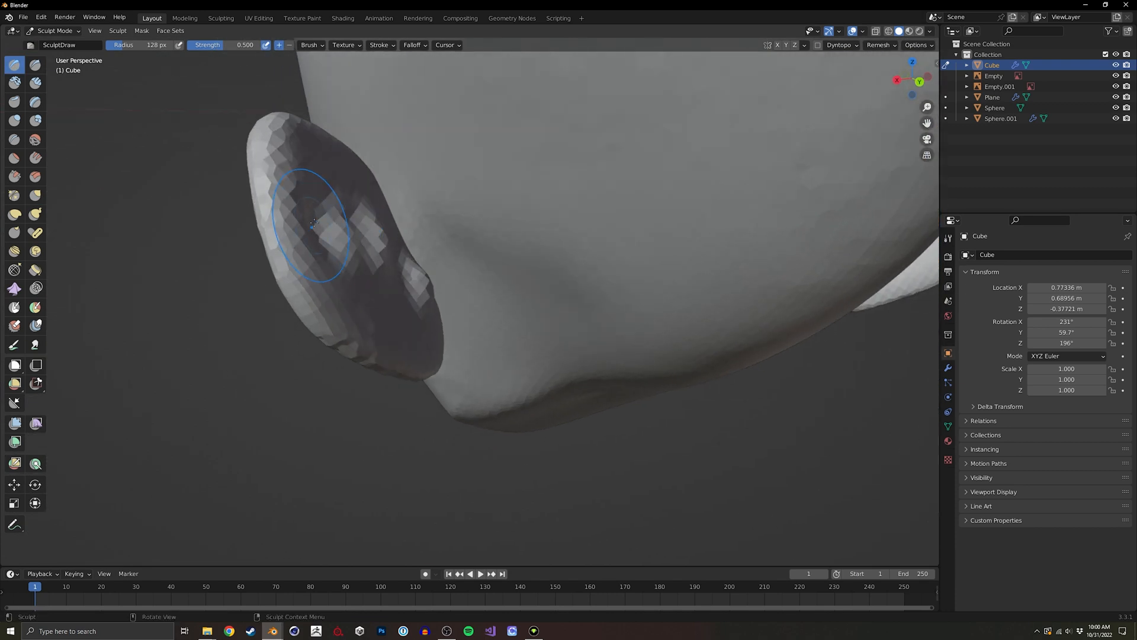
key("ctrl+z")
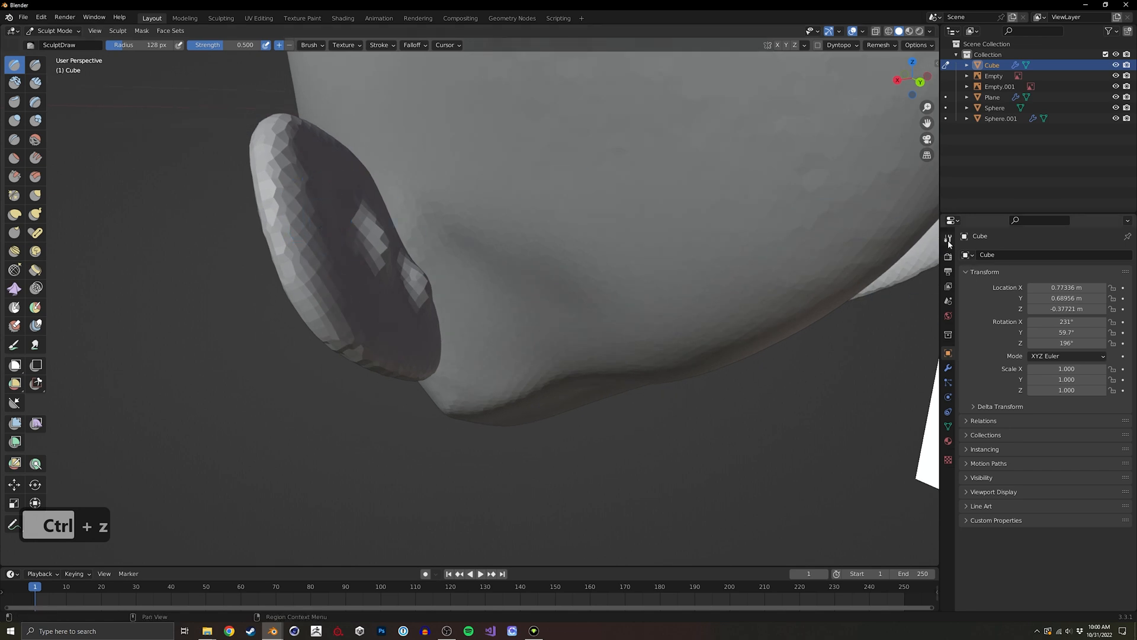
left_click(949, 240)
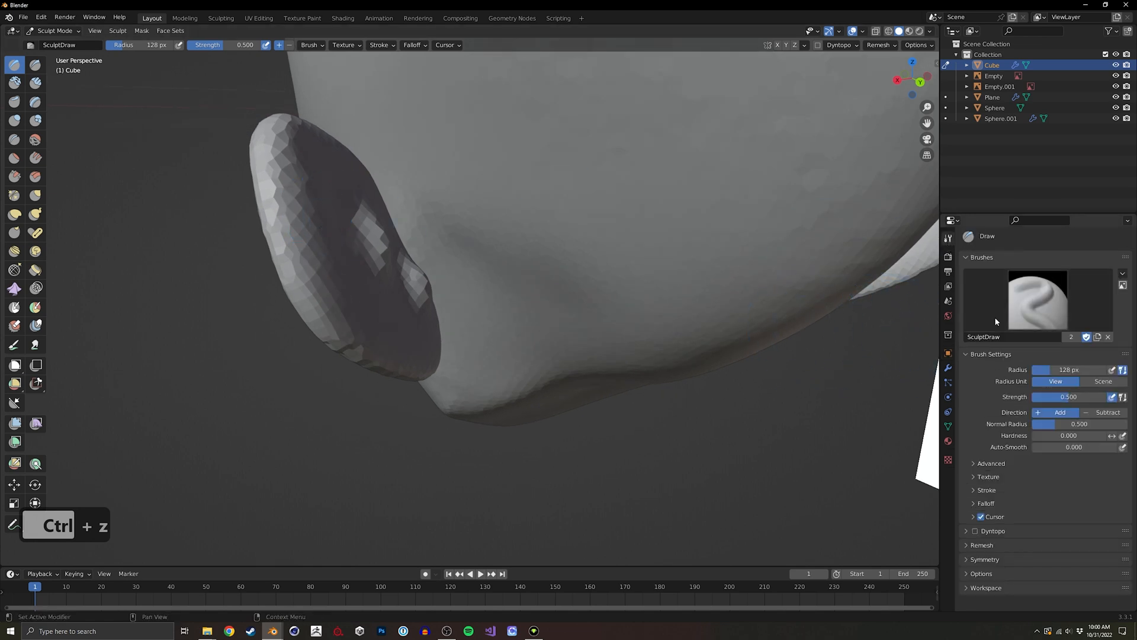
key("n")
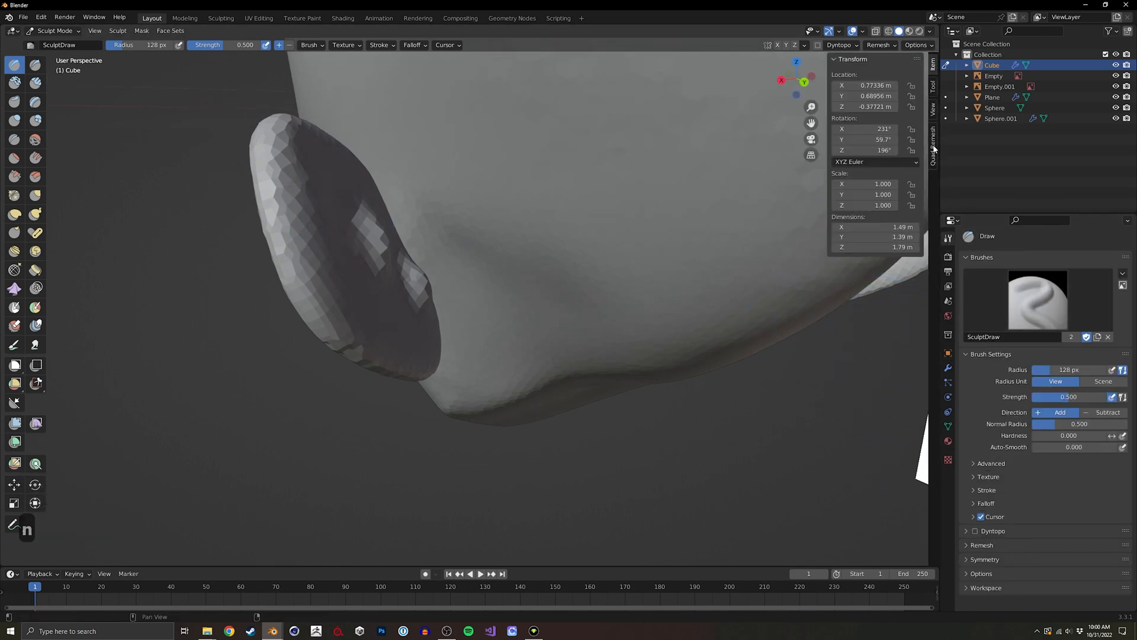
left_click(933, 88)
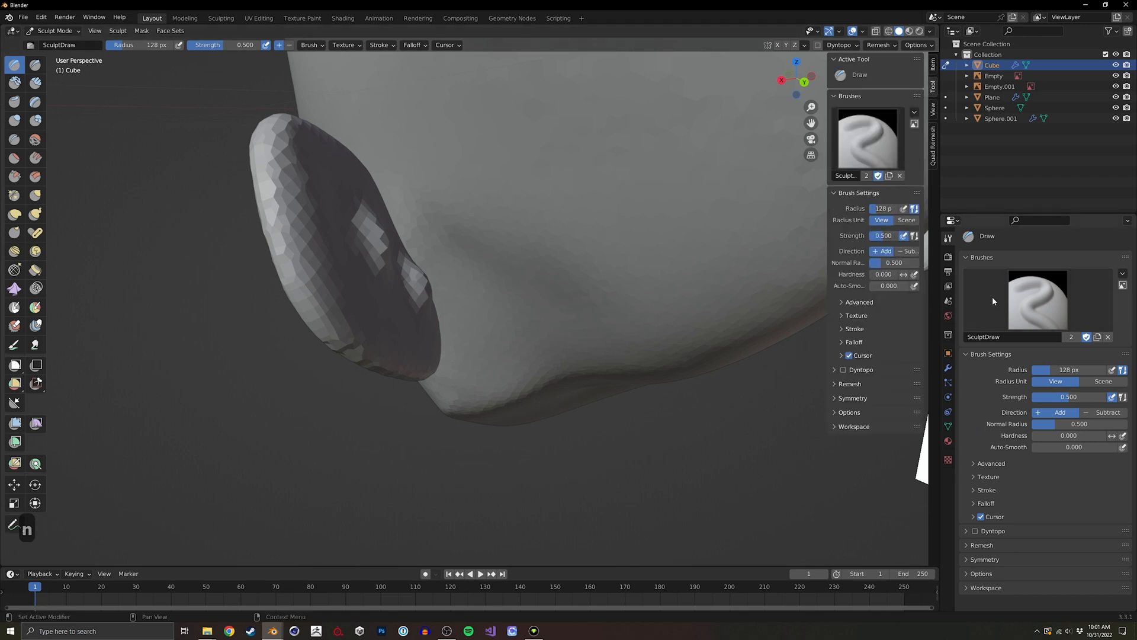
left_click(844, 302)
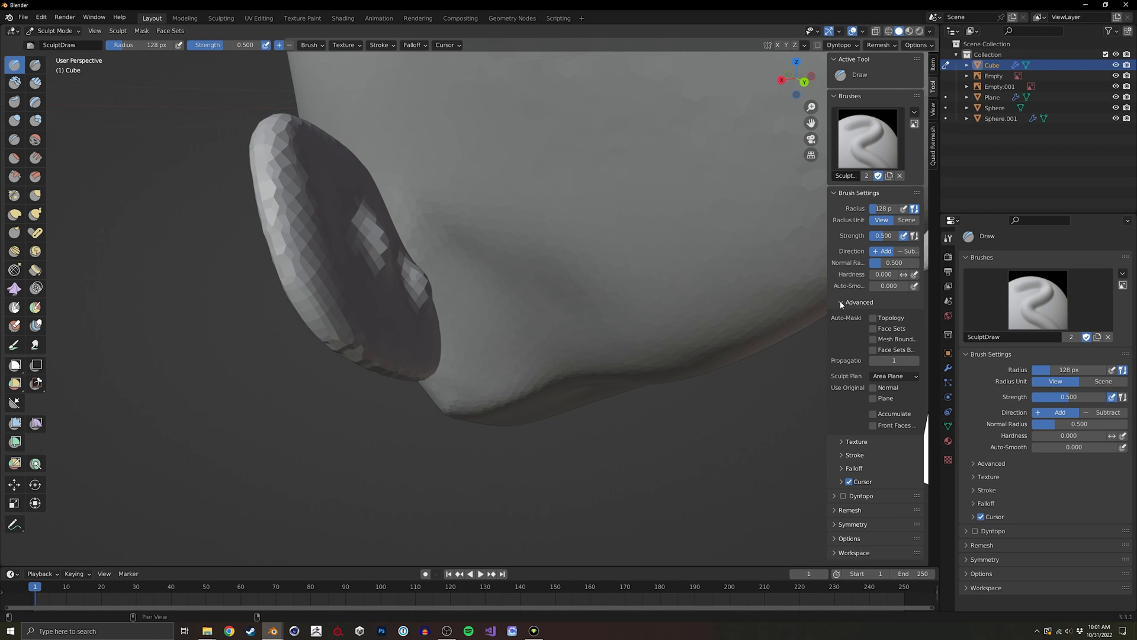
middle_click_drag(786, 305, 699, 297)
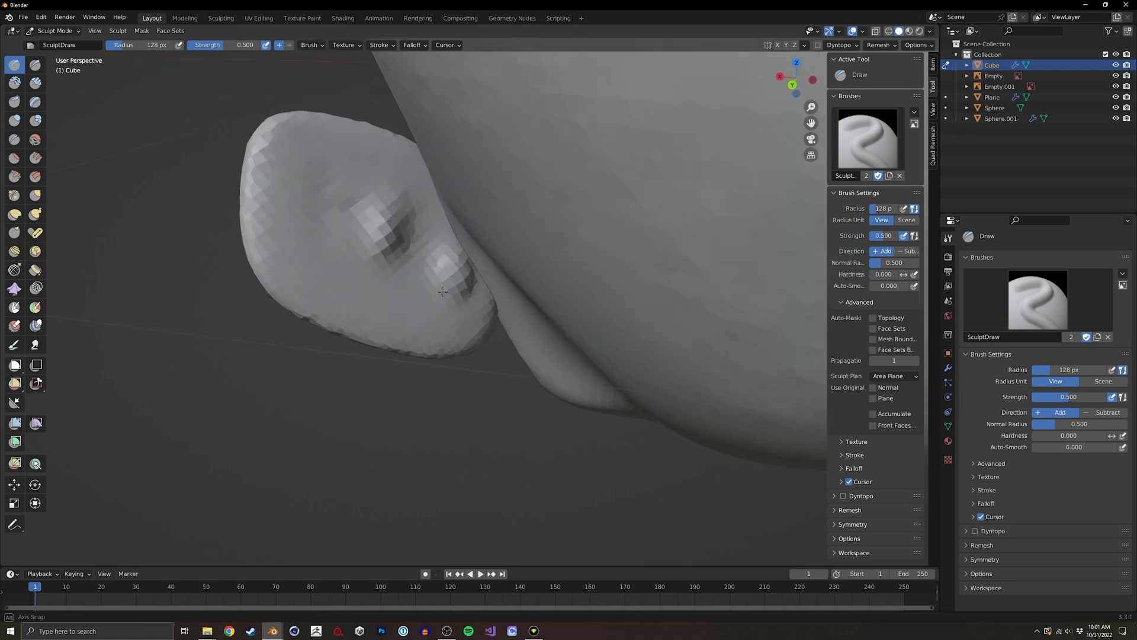
middle_click_drag(438, 288, 569, 290)
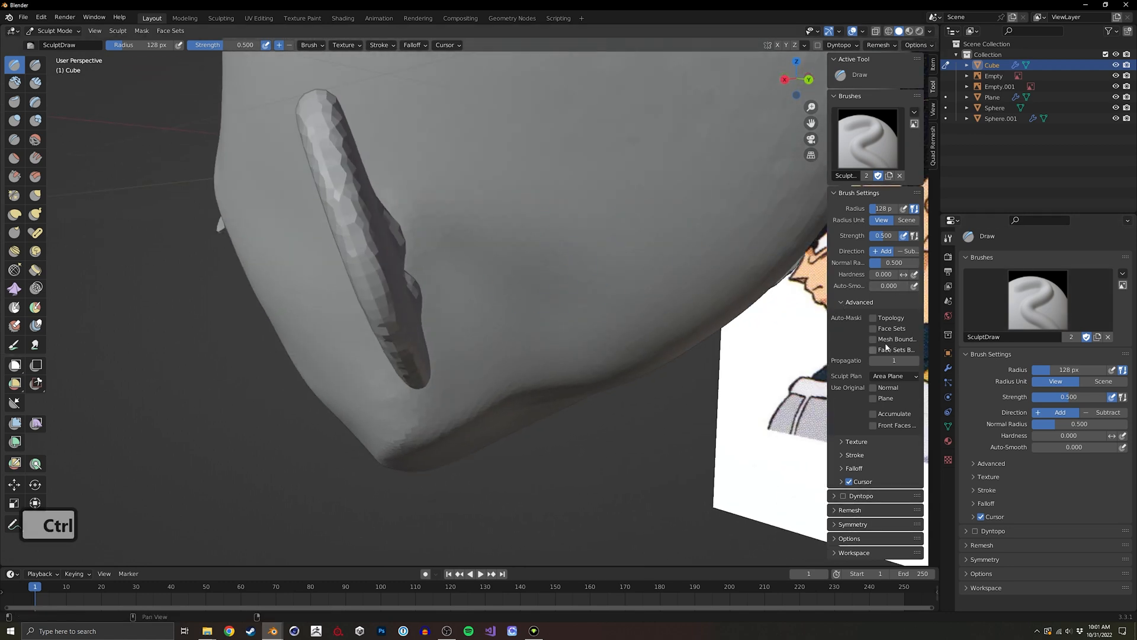
left_click_drag(828, 338, 759, 349)
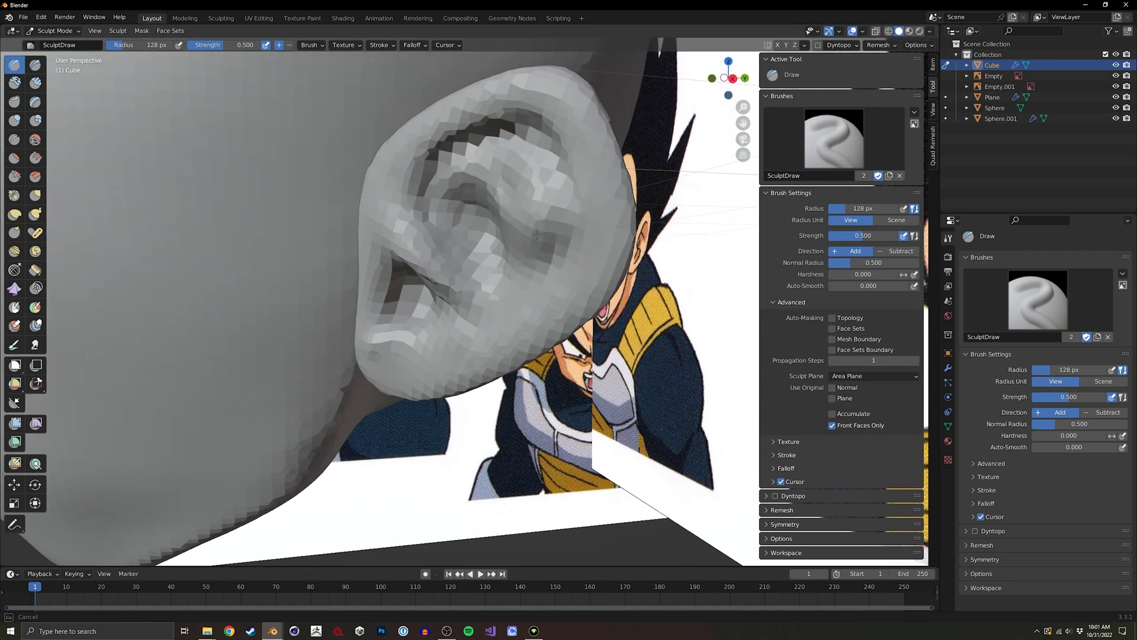
Undo the last ear stroke and build up the dented back of the ear with the Draw brush at 128 px.
middle_click_drag(571, 195, 332, 225)
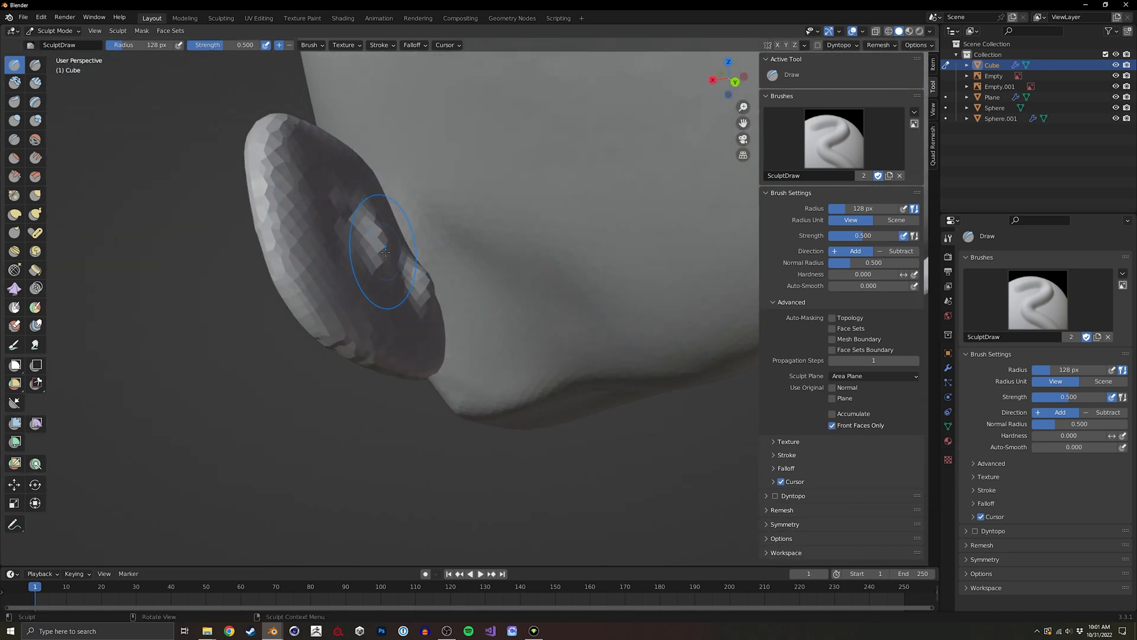
middle_click_drag(458, 292, 508, 254)
key("ctrl+z")
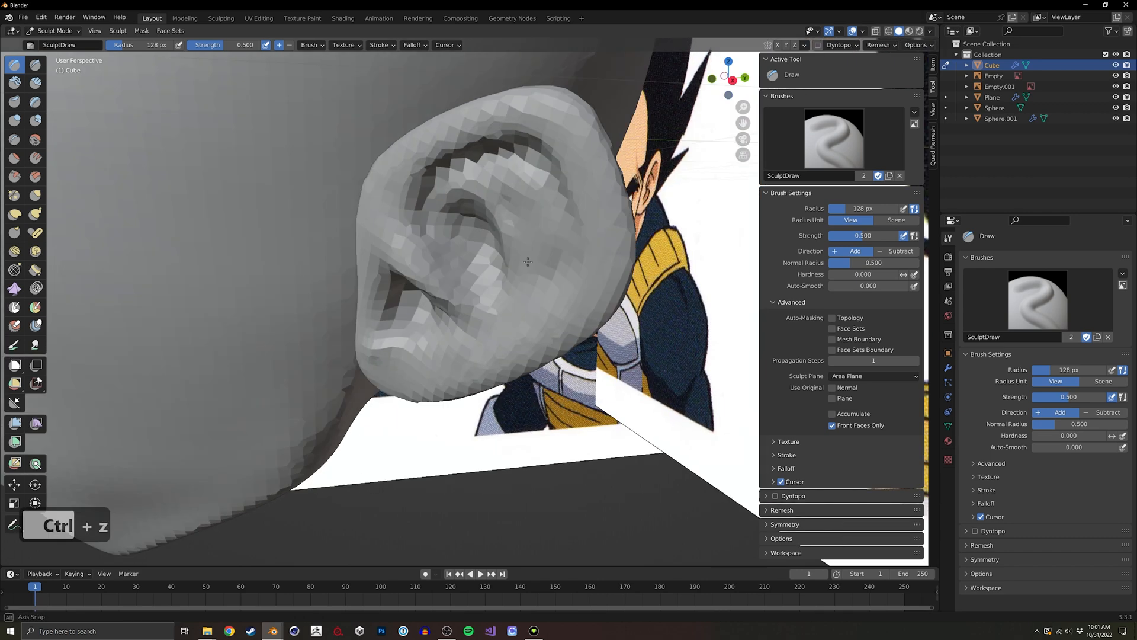
key("n")
mouse_move(588, 253)
middle_mouse_down()
mouse_move(457, 282)
mouse_move(364, 274)
middle_mouse_up()
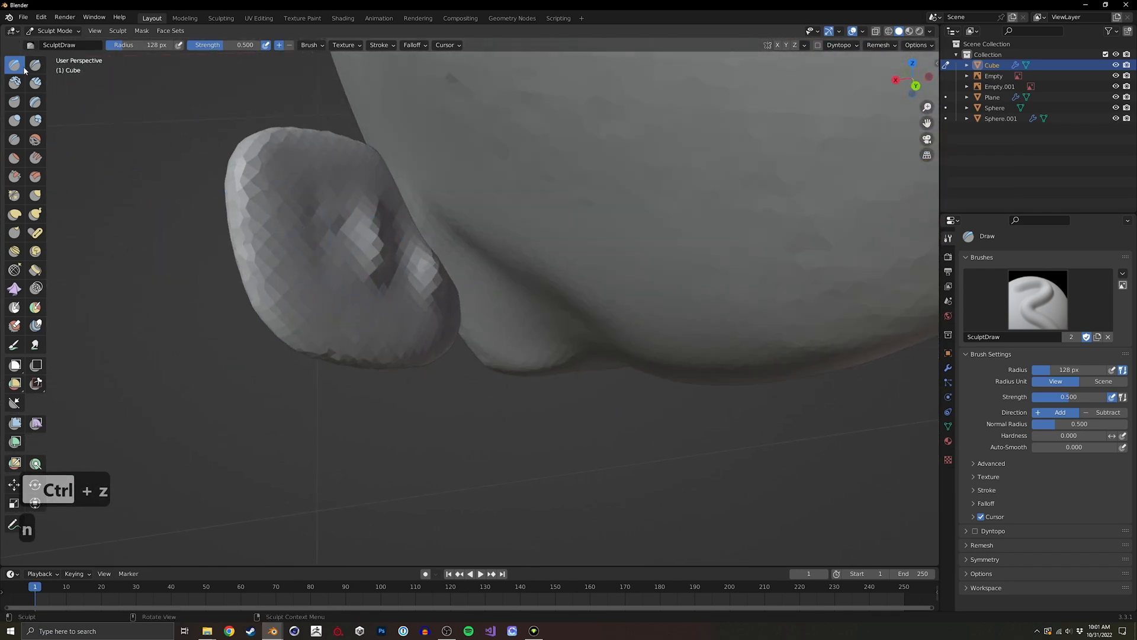
mouse_move(391, 190)
left_mouse_down()
mouse_move(388, 232)
mouse_move(414, 244)
mouse_move(451, 227)
left_mouse_up()
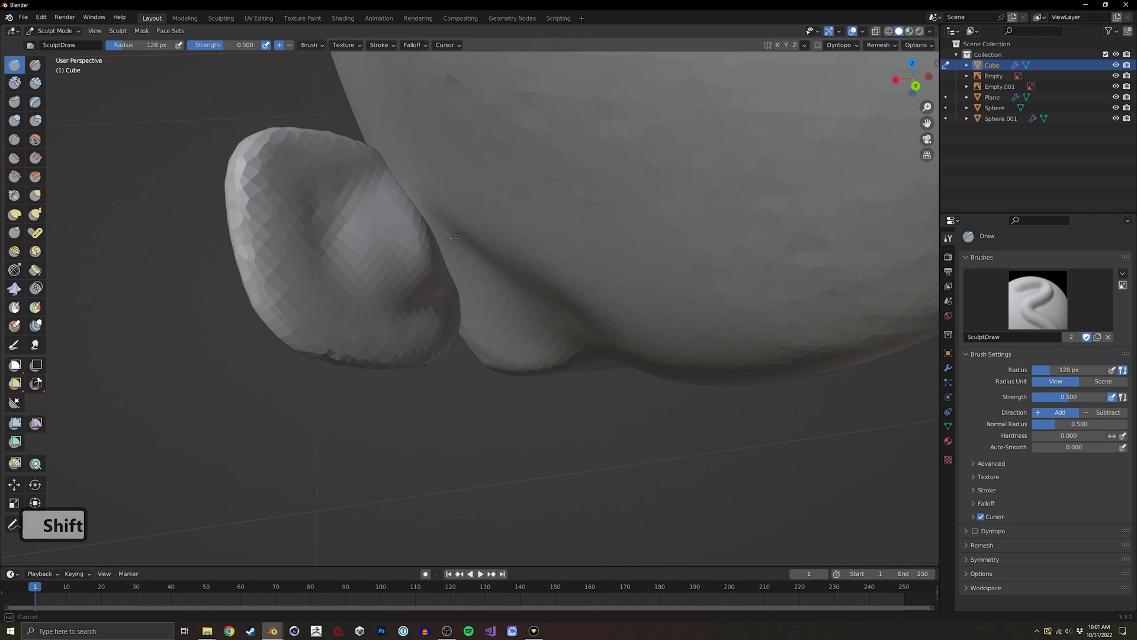
middle_click_drag(454, 238, 418, 222)
Adjust the back of the ear with the Grab brush, smooth it, and return to Object Mode.
key("g")
left_click_drag(434, 256, 446, 264)
middle_click_drag(382, 254, 356, 245)
left_click_drag(474, 259, 439, 263, "shift")
mouse_move(438, 263)
middle_mouse_down()
mouse_move(422, 293)
mouse_move(499, 273)
mouse_move(533, 250)
mouse_move(432, 269)
mouse_move(495, 287)
mouse_move(382, 229)
mouse_move(502, 289)
mouse_move(524, 335)
mouse_move(460, 233)
middle_mouse_up()
key("ctrl+Tab")
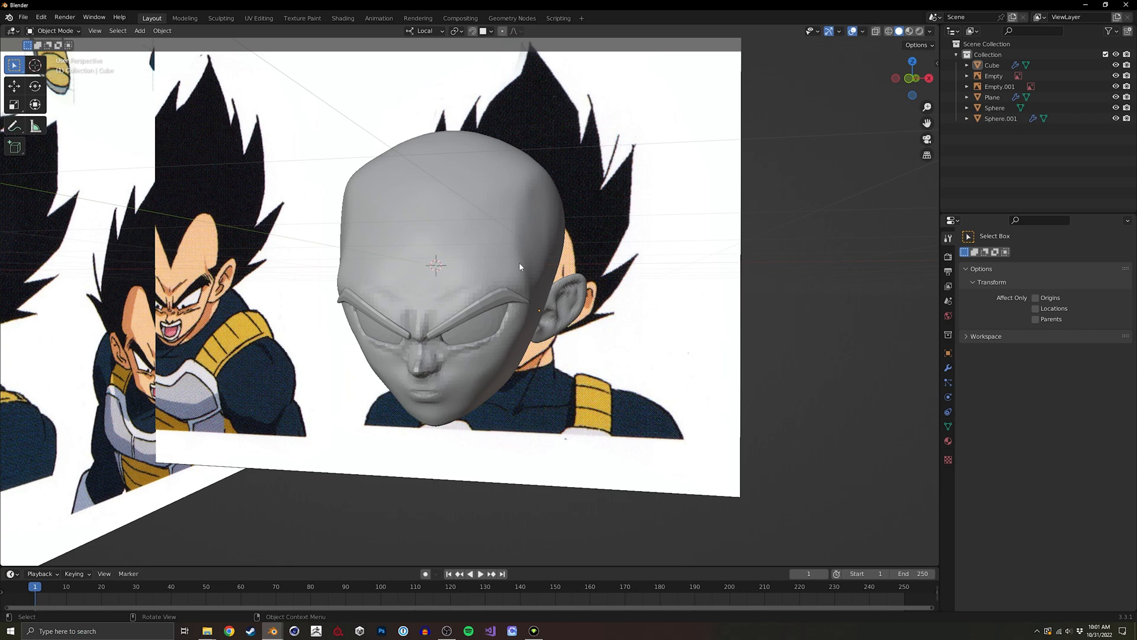
middle_click_drag(487, 309, 472, 335)
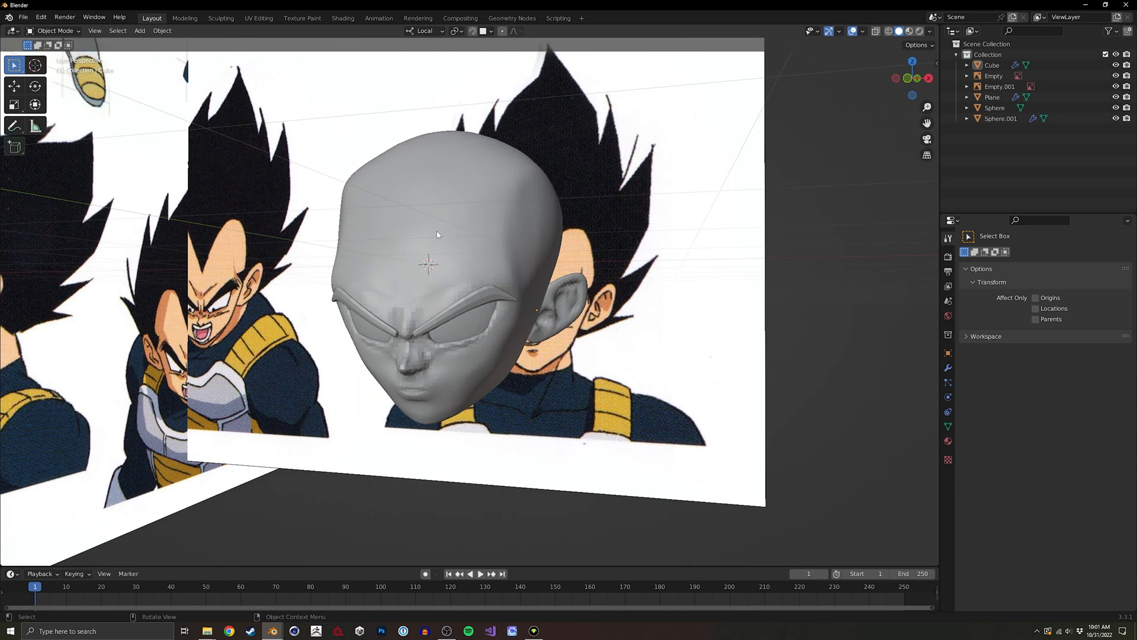
middle_click_drag(443, 244, 395, 303)
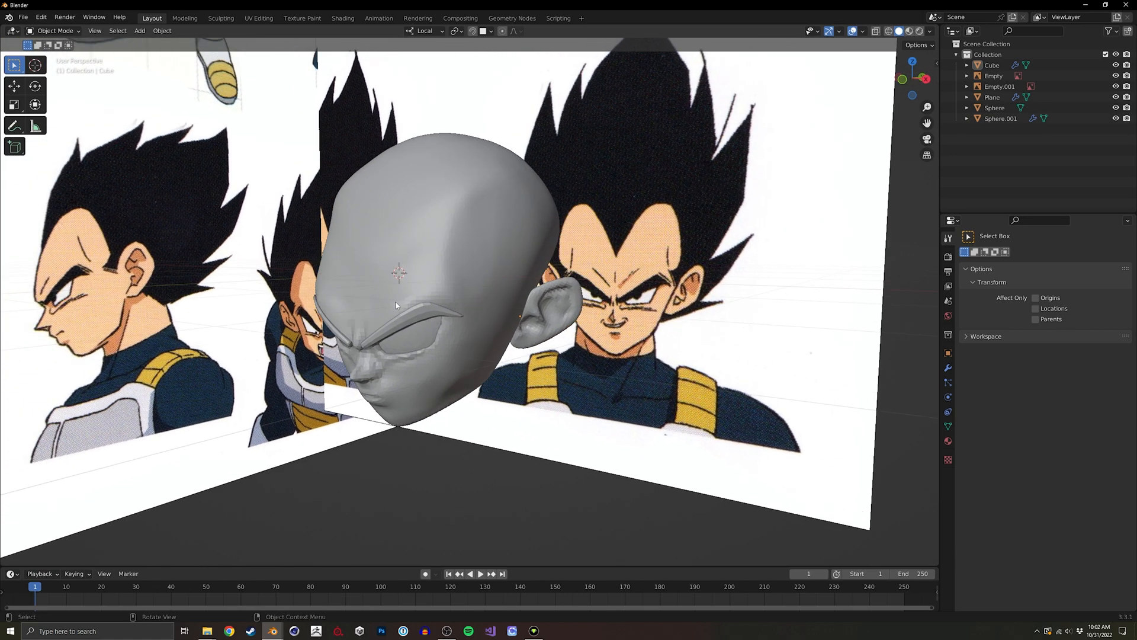
key("shift+a")
middle_click_drag(445, 268, 363, 287)
key("shift+a")
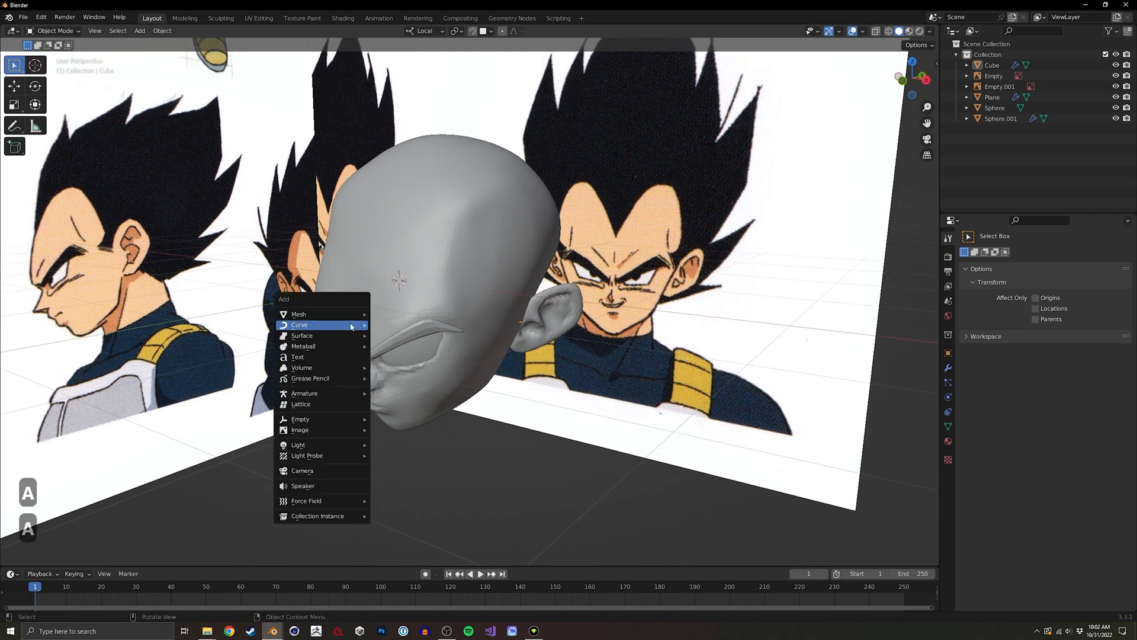
mouse_move(348, 315)
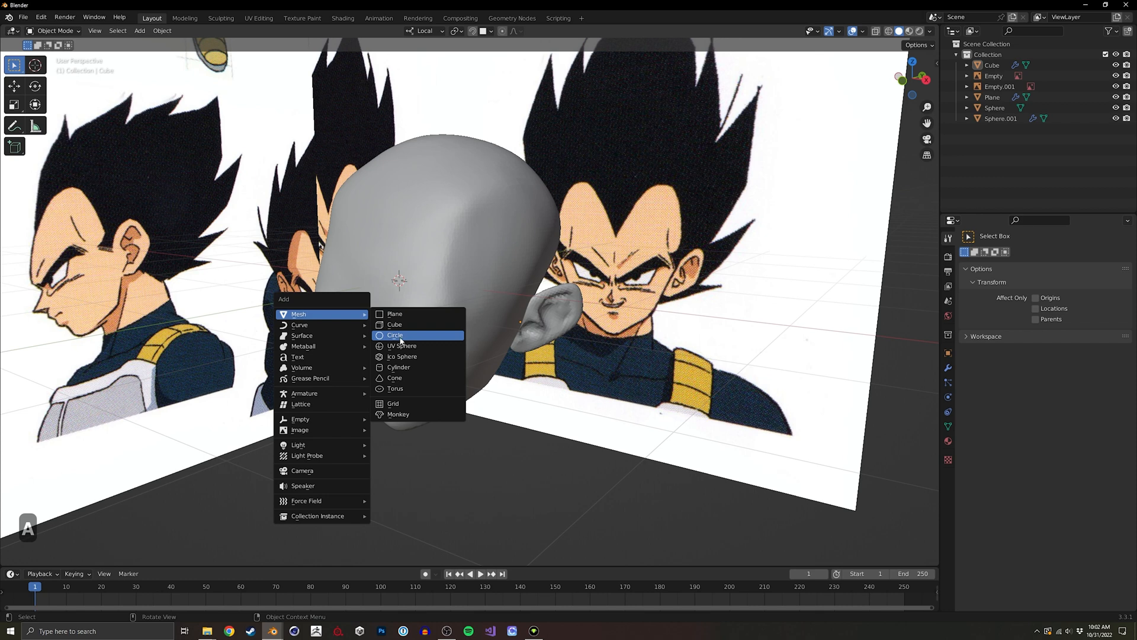
left_click(397, 335)
key("x")
left_click(401, 341)
Add a UV sphere as the hair base and move it onto the upper back of the head.
key("shift+a")
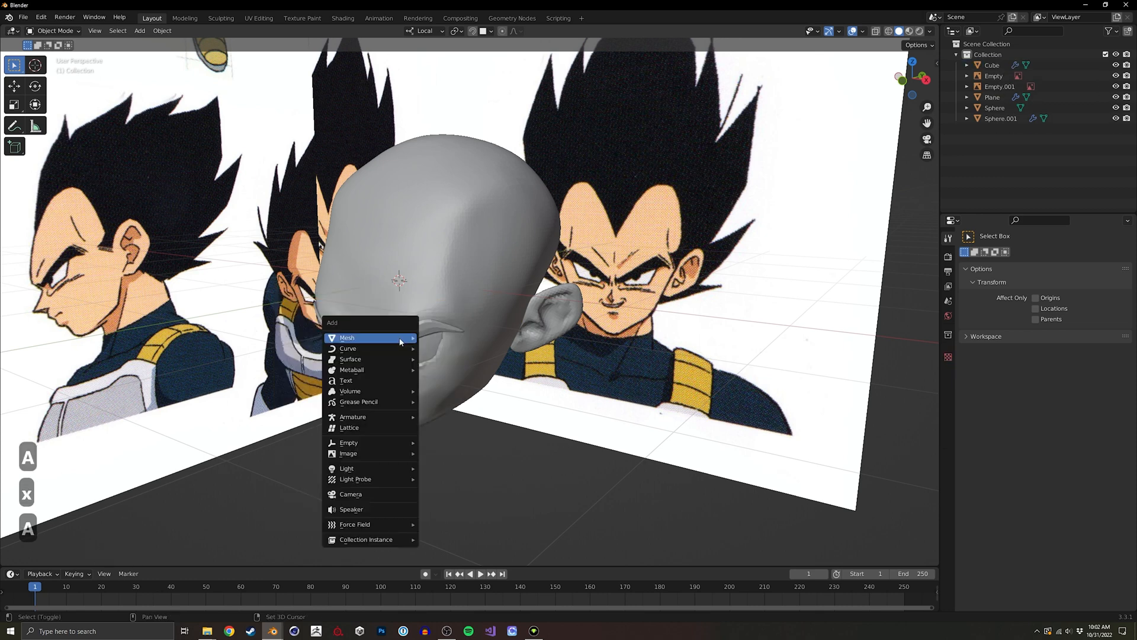
mouse_move(348, 337)
left_click(450, 369)
middle_click_drag(428, 326, 445, 237)
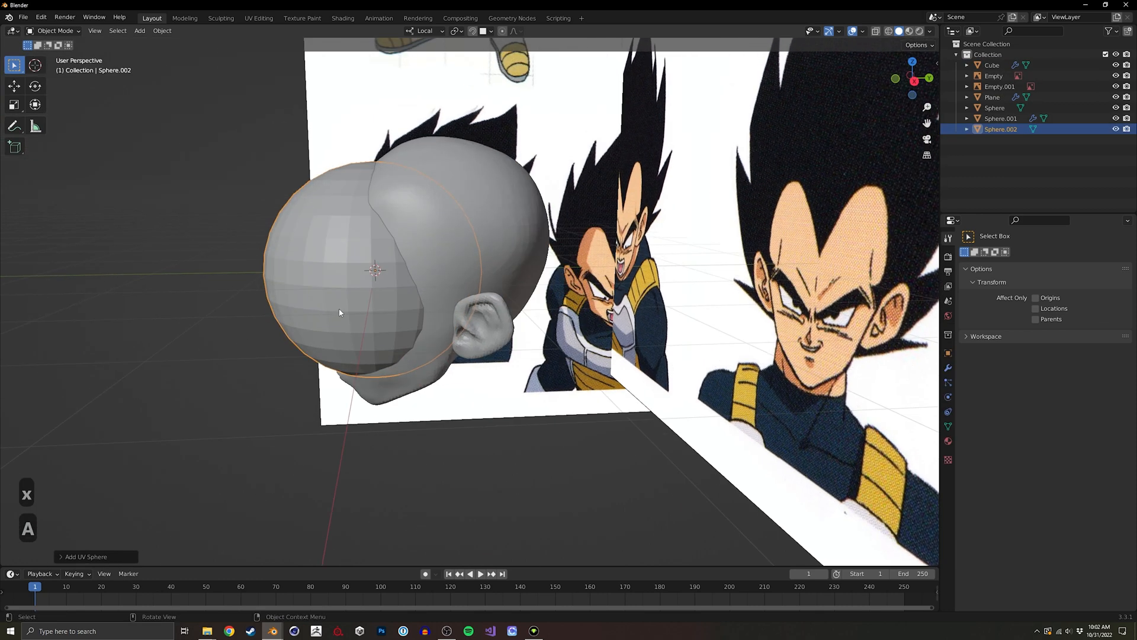
key("g")
key("g")
left_click(486, 210)
Enter Sculpt Mode on the new sphere and pull its front down the forehead into a widow's peak with the Grab brush.
key("ctrl+Tab")
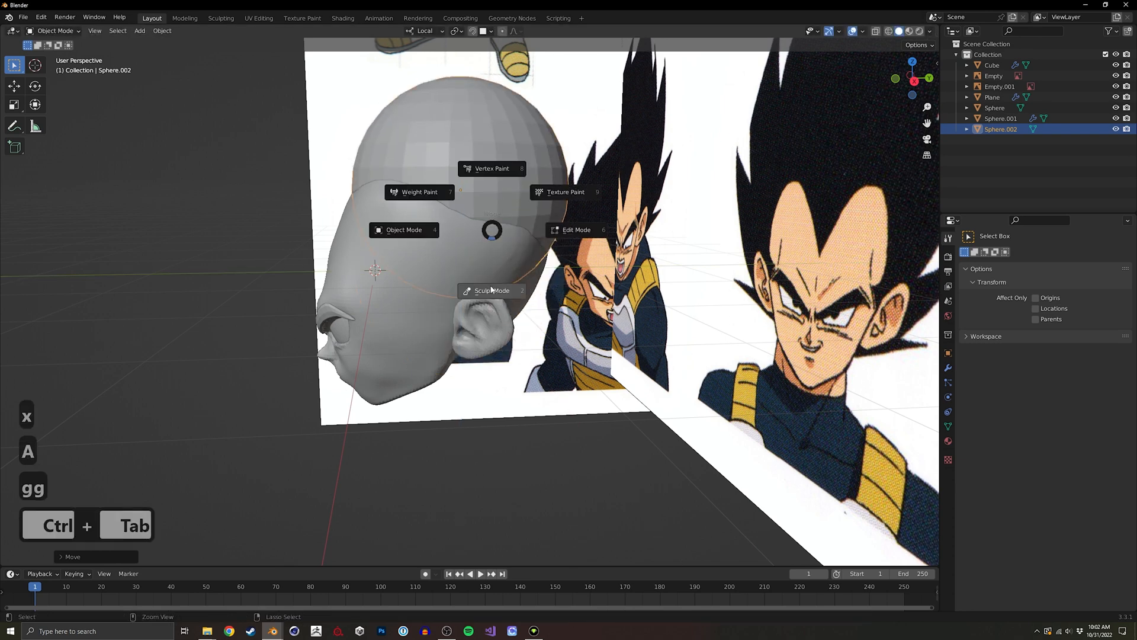
left_click(492, 290)
middle_click_drag(492, 288, 536, 290)
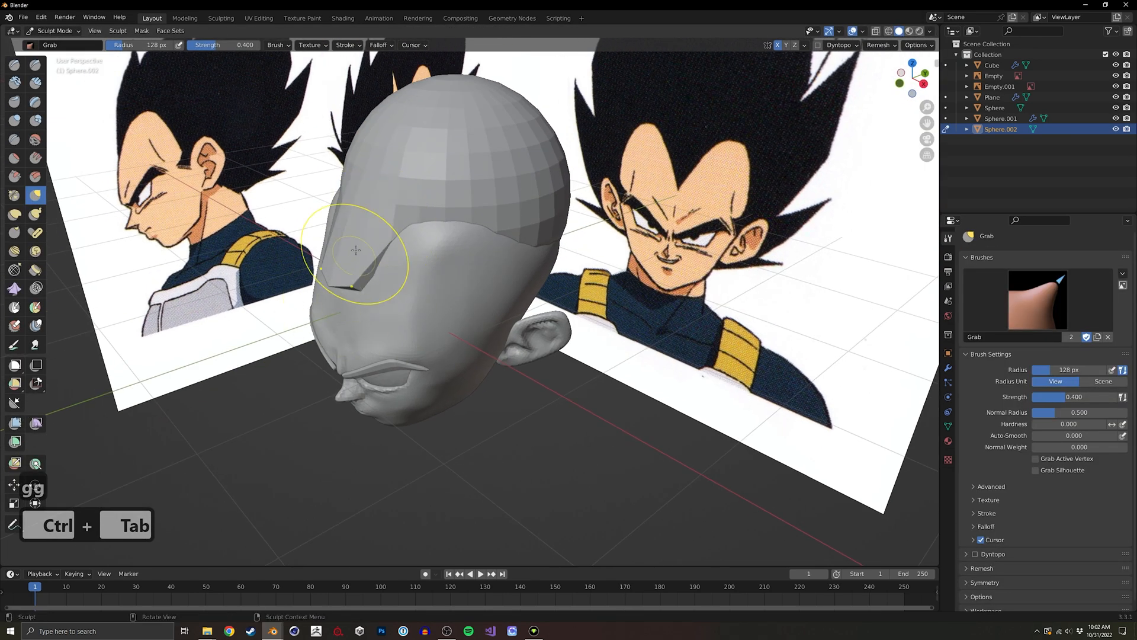
middle_click_drag(368, 266, 572, 235, "alt")
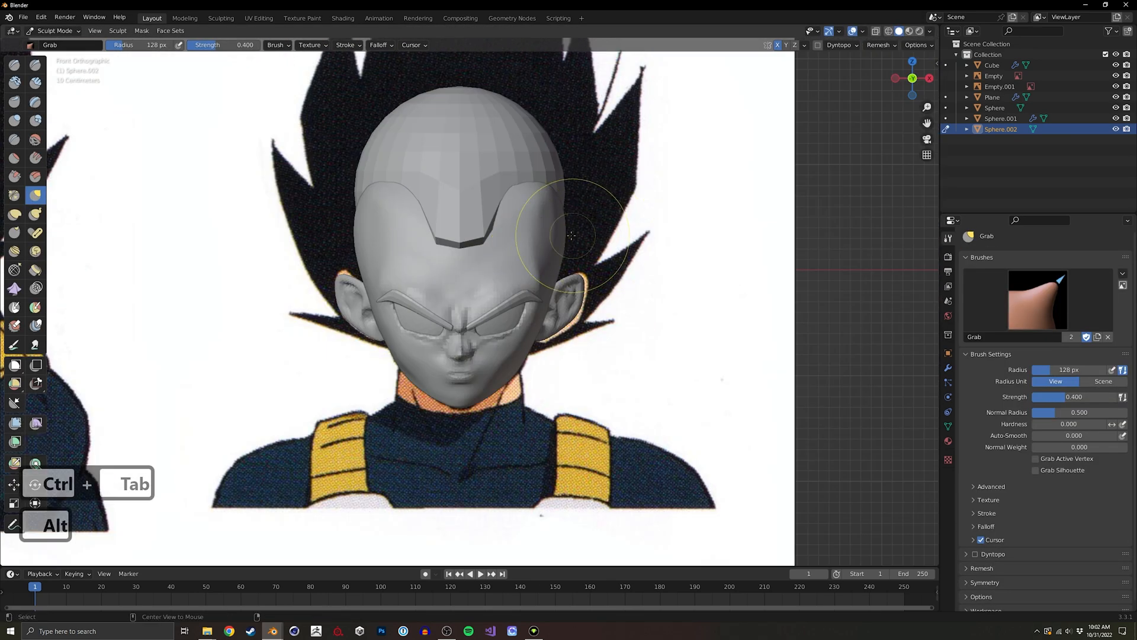
key("alt+z")
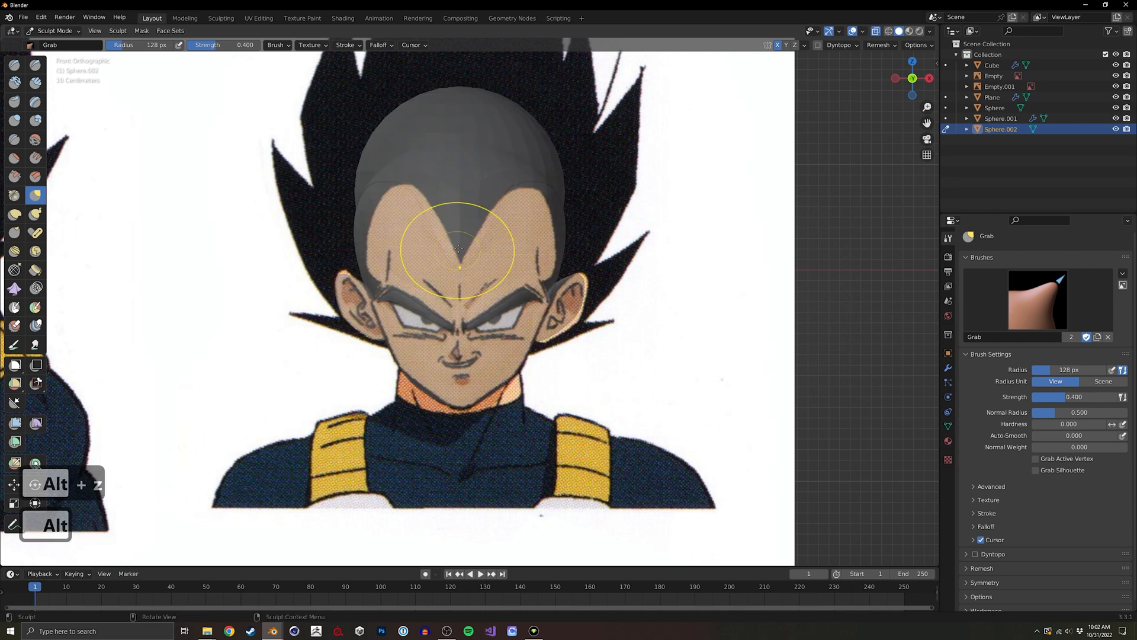
key("alt+z")
Remesh the hair sphere and refine its widow's peak against the front reference with the Grab brush reduced to 73 px.
middle_click_drag(491, 237, 481, 233)
key("ctrl+r")
left_click_drag(465, 233, 456, 219)
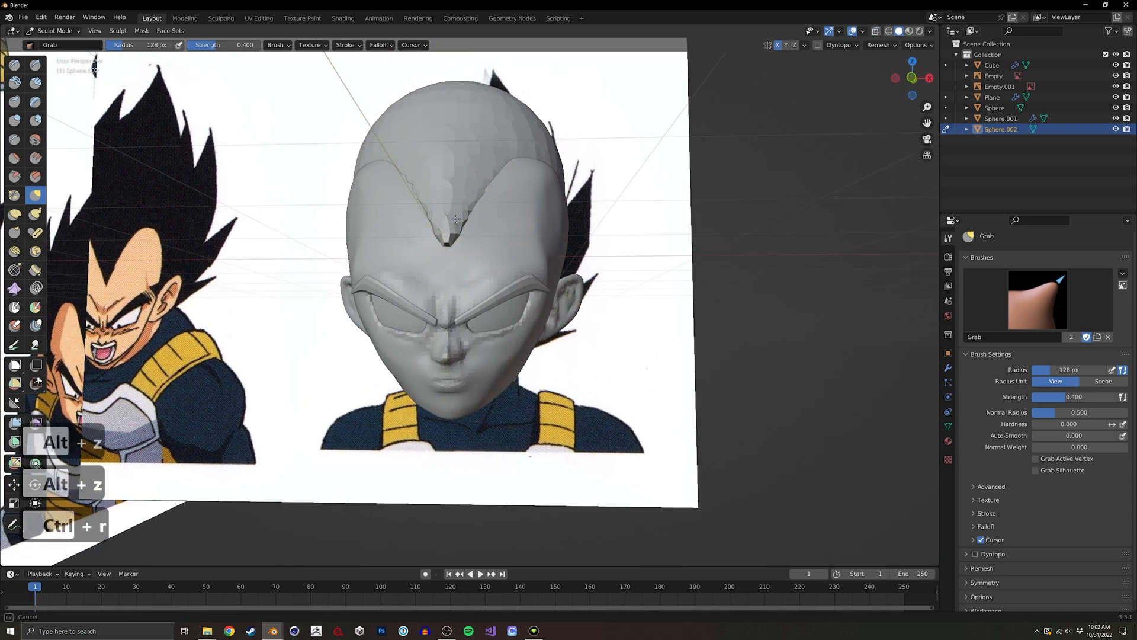
key("ctrl+r")
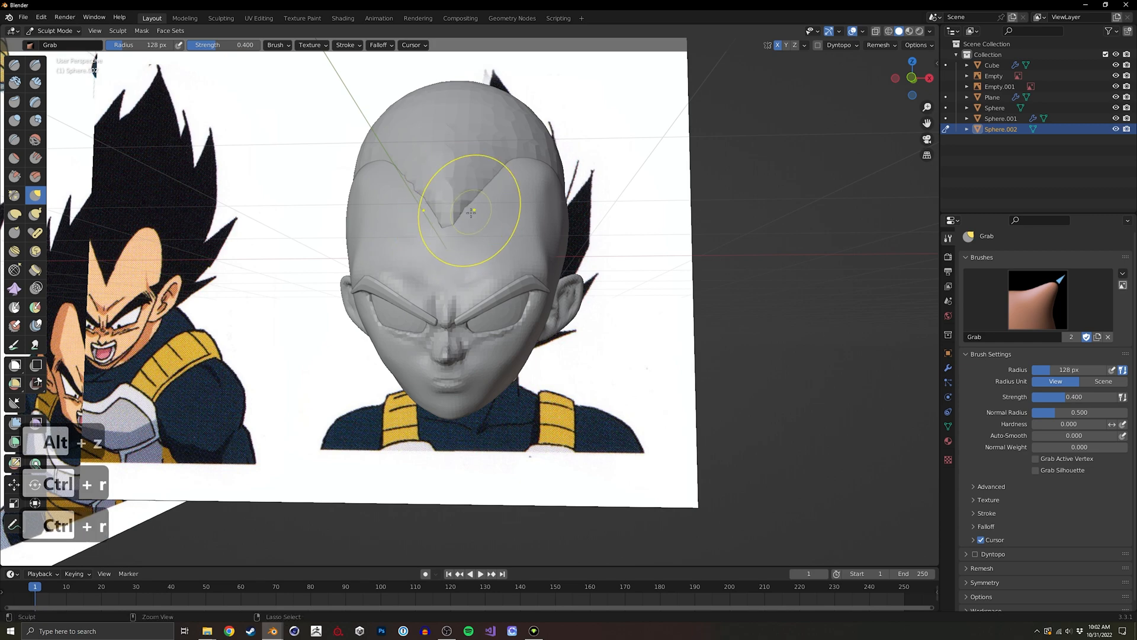
key("alt+z")
mouse_move(477, 224)
middle_mouse_down("alt")
mouse_move(457, 234)
mouse_move(478, 236)
middle_mouse_up("alt")
key("f")
left_click(459, 231)
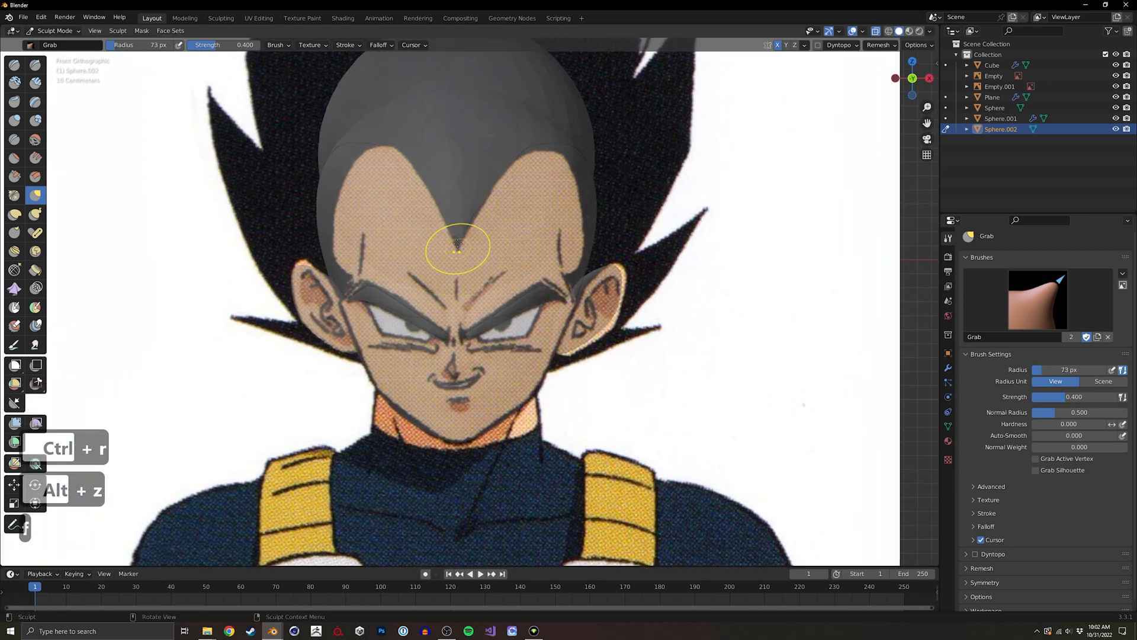
Pull the hair's upper front outward against the side reference using the Grab brush at 232 px.
middle_click_drag(452, 241, 347, 249, "alt")
key("f")
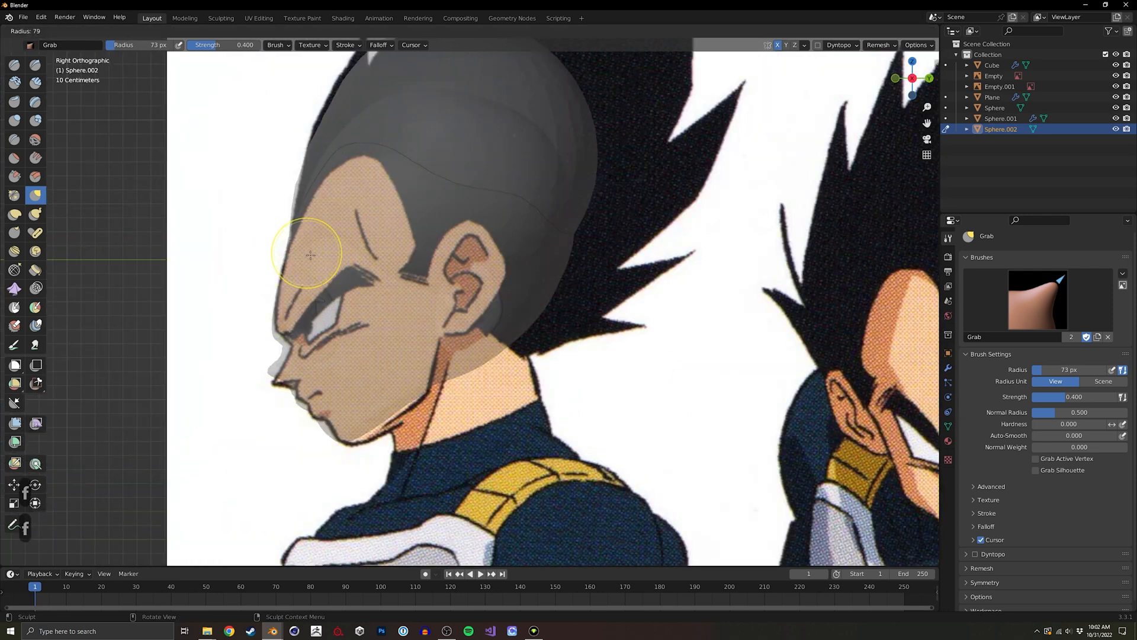
left_click(288, 234)
key("f")
left_click(355, 143)
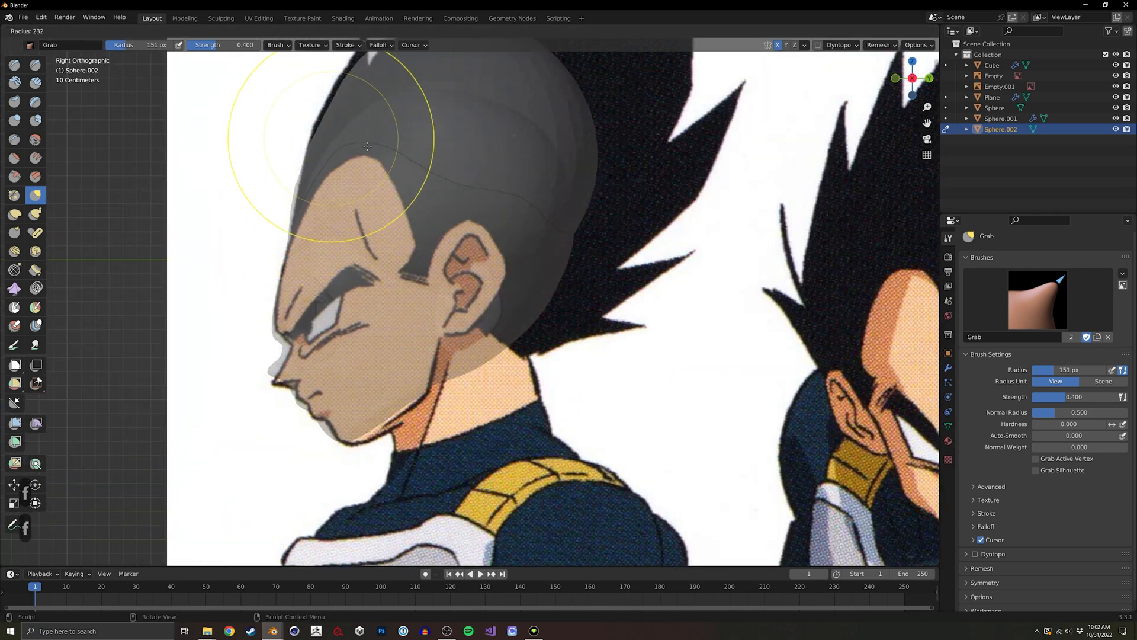
middle_click_drag(356, 142, 367, 254, "shift")
left_click_drag(379, 154, 454, 171)
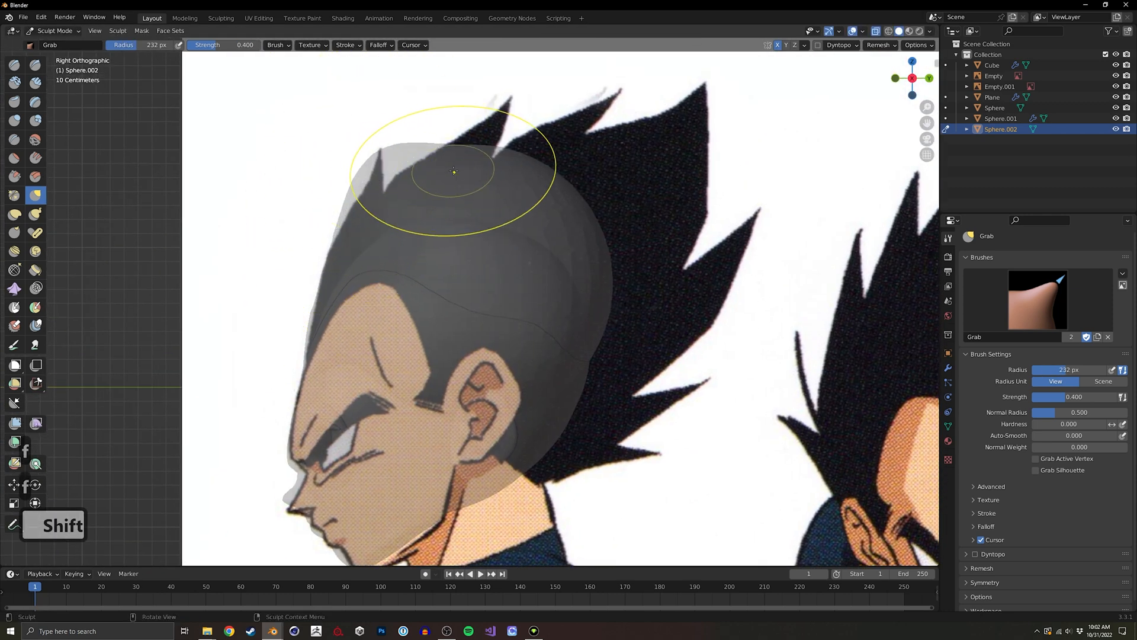
Stretch the hair's upper back and nape outward to the side reference's outline with the Grab brush at 500 px.
key("f")
left_click(745, 183)
left_click_drag(571, 196, 652, 175)
left_click_drag(613, 184, 752, 163)
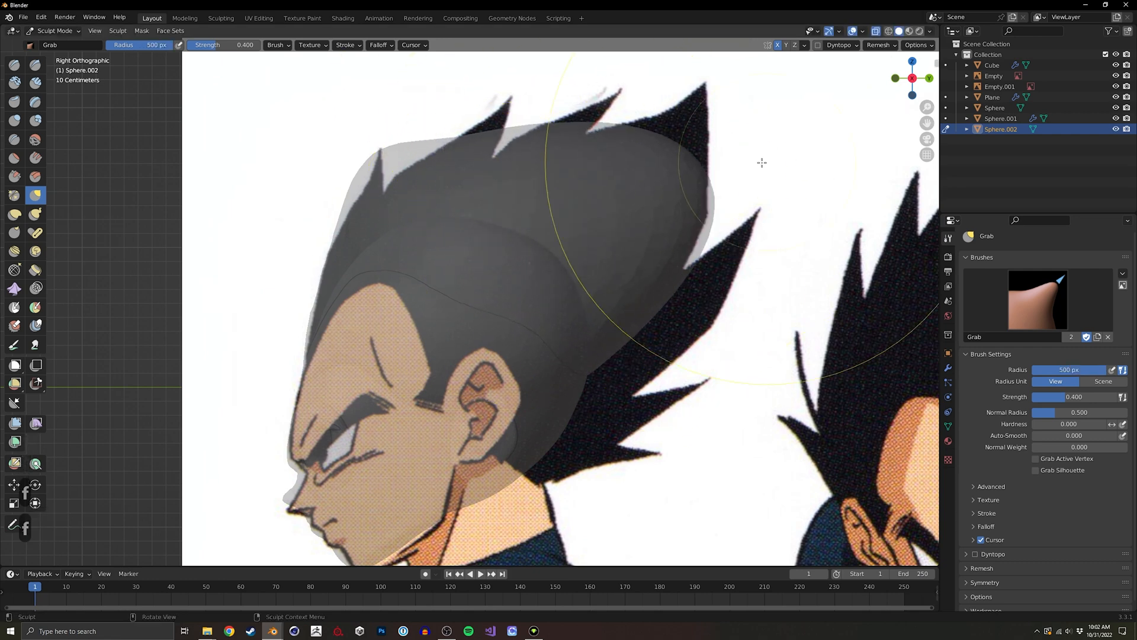
left_click_drag(556, 398, 579, 480)
mouse_move(562, 429)
left_mouse_down()
mouse_move(583, 459)
mouse_move(584, 489)
left_mouse_up()
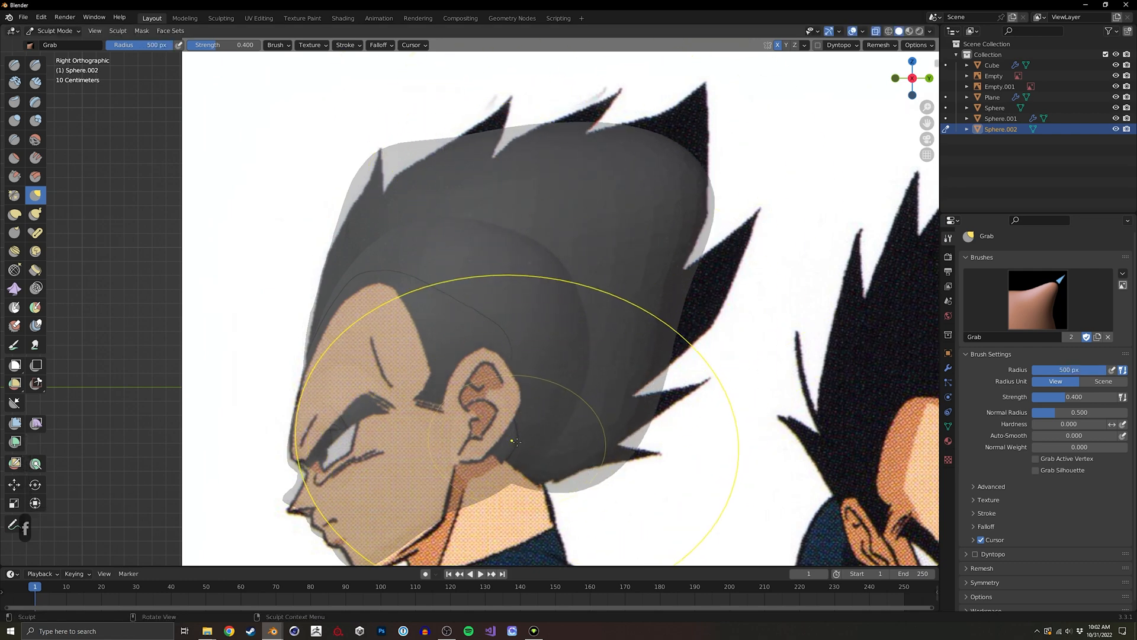
Turn off X-ray and widen the hair's sides and crown against the front reference using the Grab brush at 307 px.
key("alt+z")
middle_click_drag(542, 412, 459, 335, "shift")
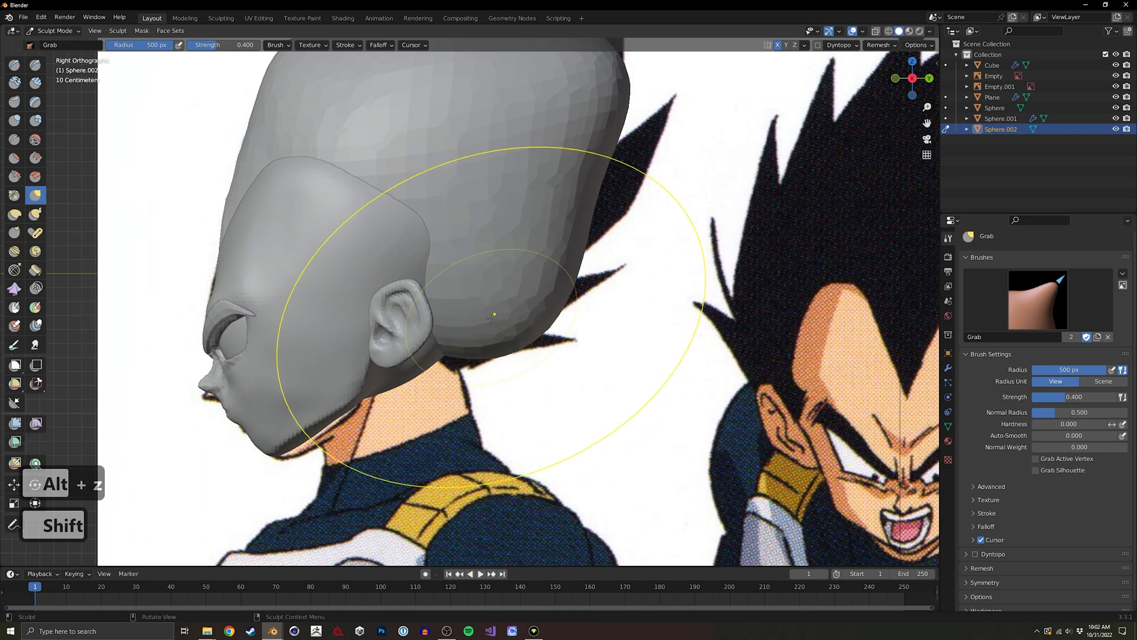
key("f")
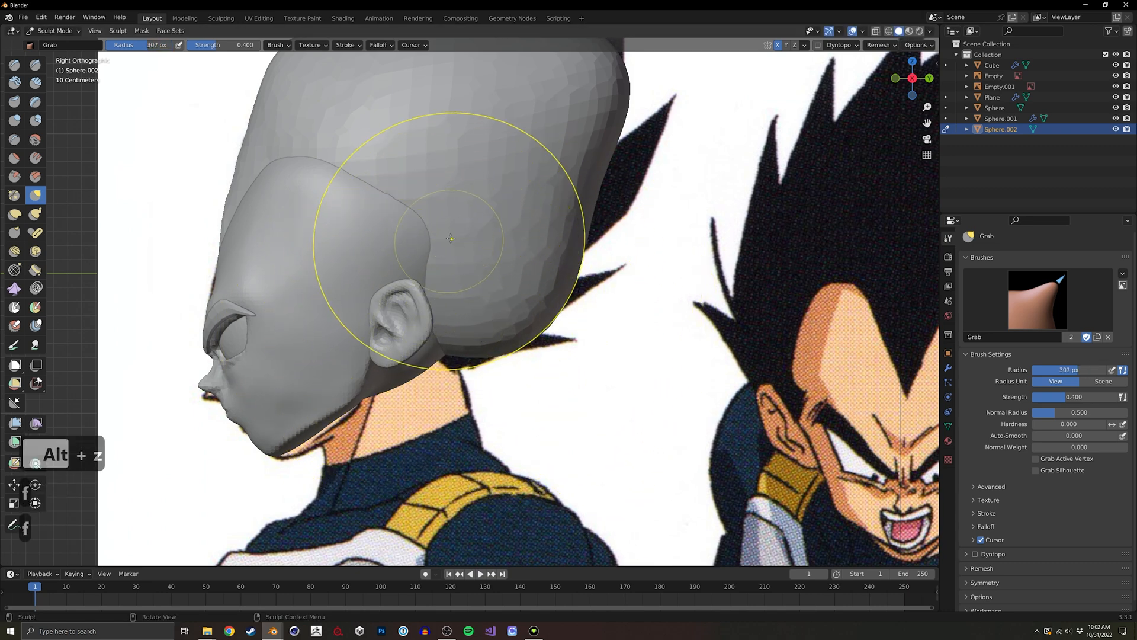
left_click(442, 242)
middle_click_drag(443, 243, 600, 239)
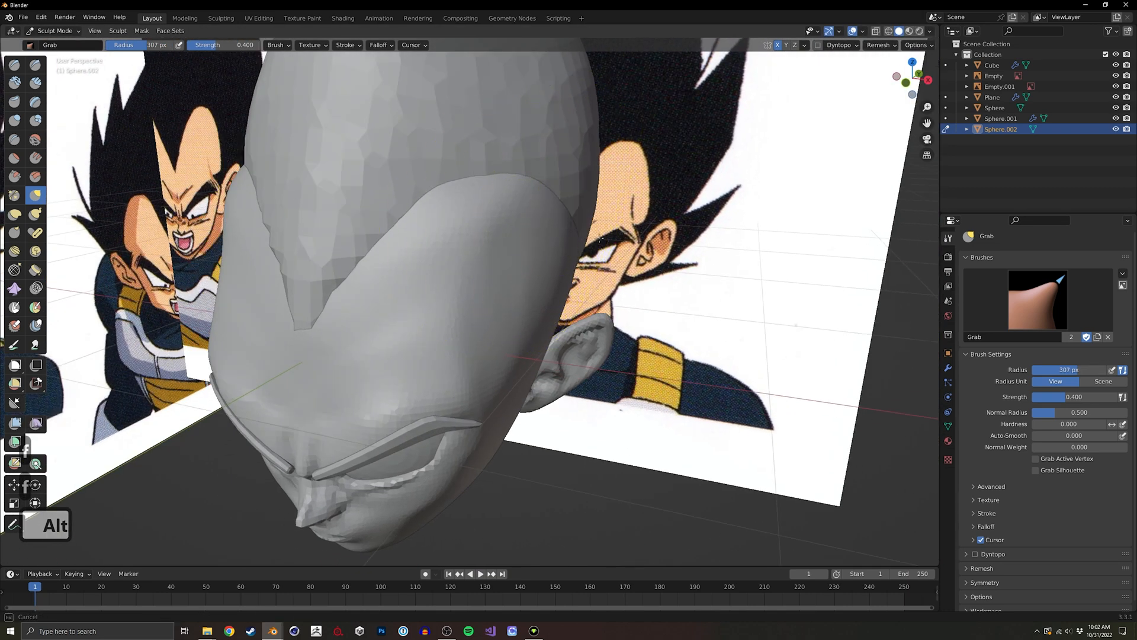
mouse_move(592, 284)
middle_mouse_down()
mouse_move(715, 254)
mouse_move(592, 216)
middle_mouse_up()
middle_click_drag(560, 178, 575, 199, "ctrl")
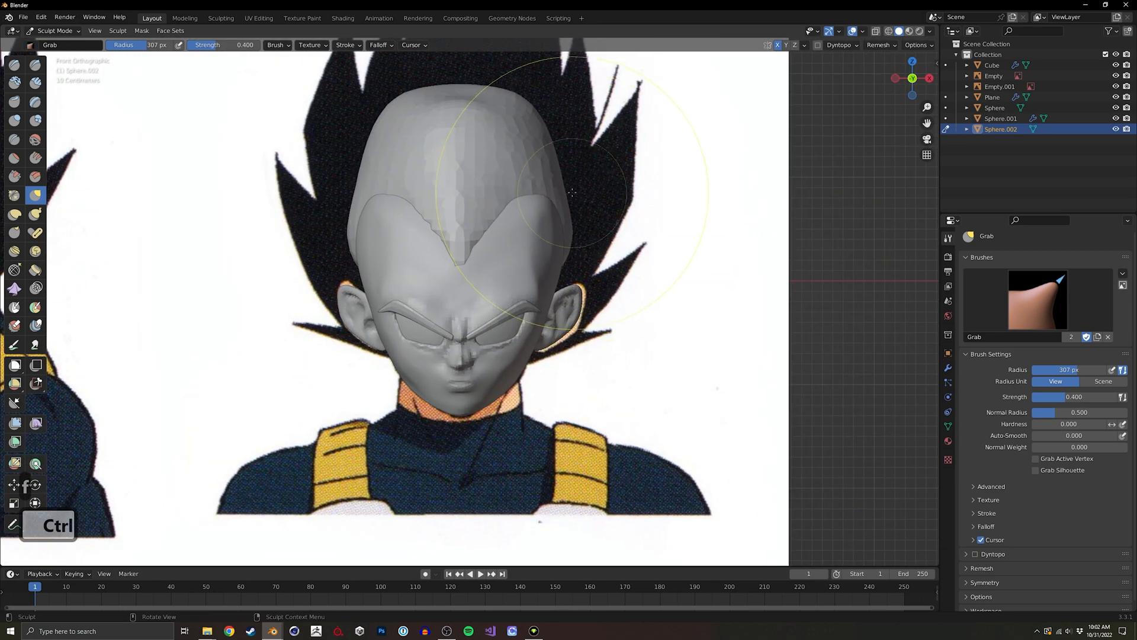
mouse_move(566, 180)
left_mouse_down()
mouse_move(584, 167)
mouse_move(533, 118)
mouse_move(486, 107)
left_mouse_up()
middle_click_drag(474, 63, 478, 235, "shift")
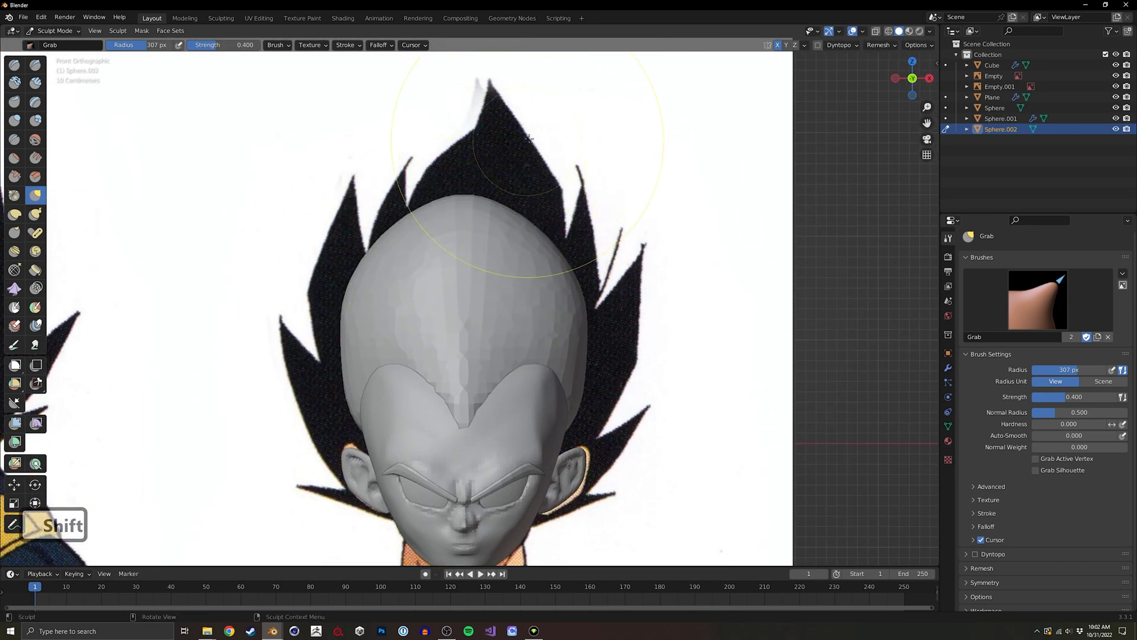
Remesh the hair and smooth the faceting over its crown and sides.
middle_click_drag(476, 158, 497, 245)
key("ctrl+r")
key("shift")
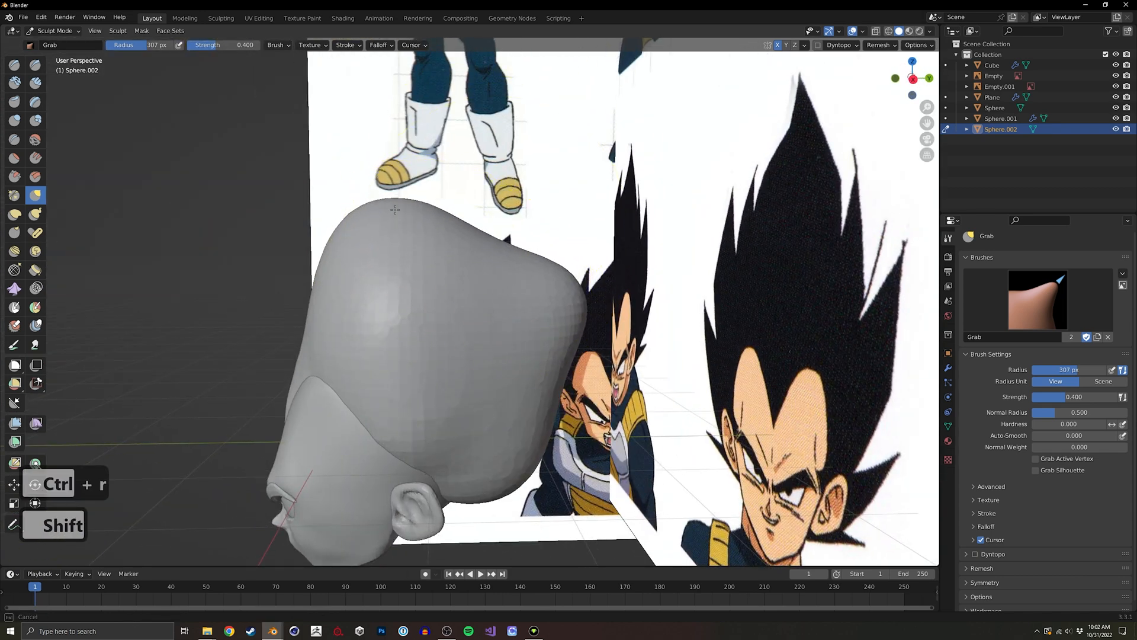
middle_click_drag(534, 302, 471, 259)
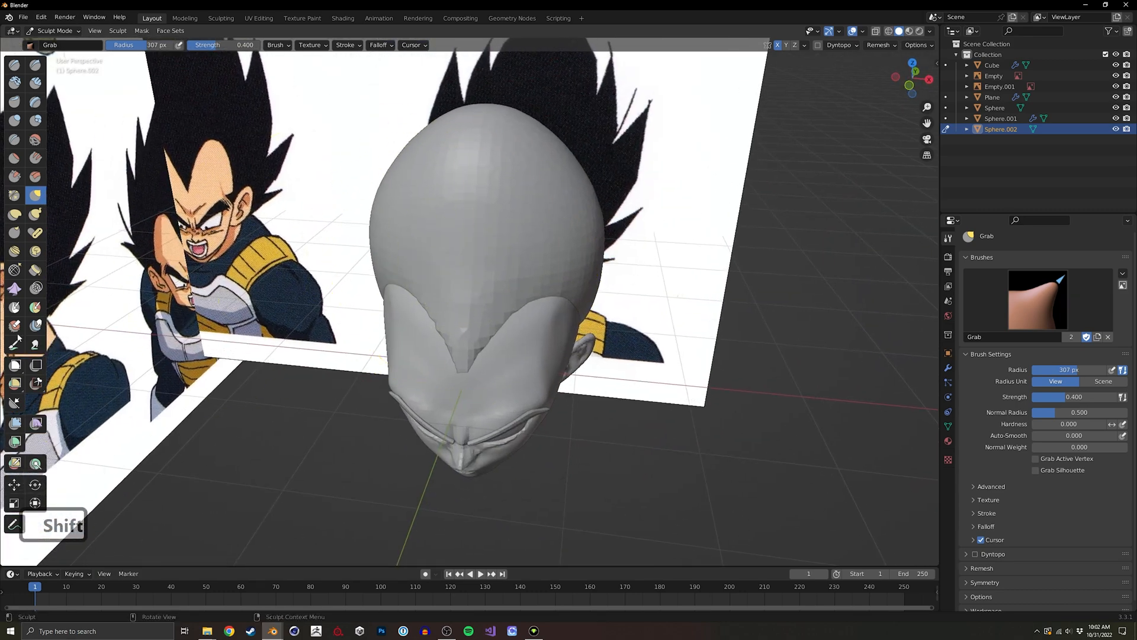
Try to pull spikes out of the hair's top with the Snake Hook brush at 171 px.
left_click(32, 214)
middle_click_drag(415, 355, 458, 184)
key("f")
left_click(474, 187)
left_click_drag(508, 190, 610, 143)
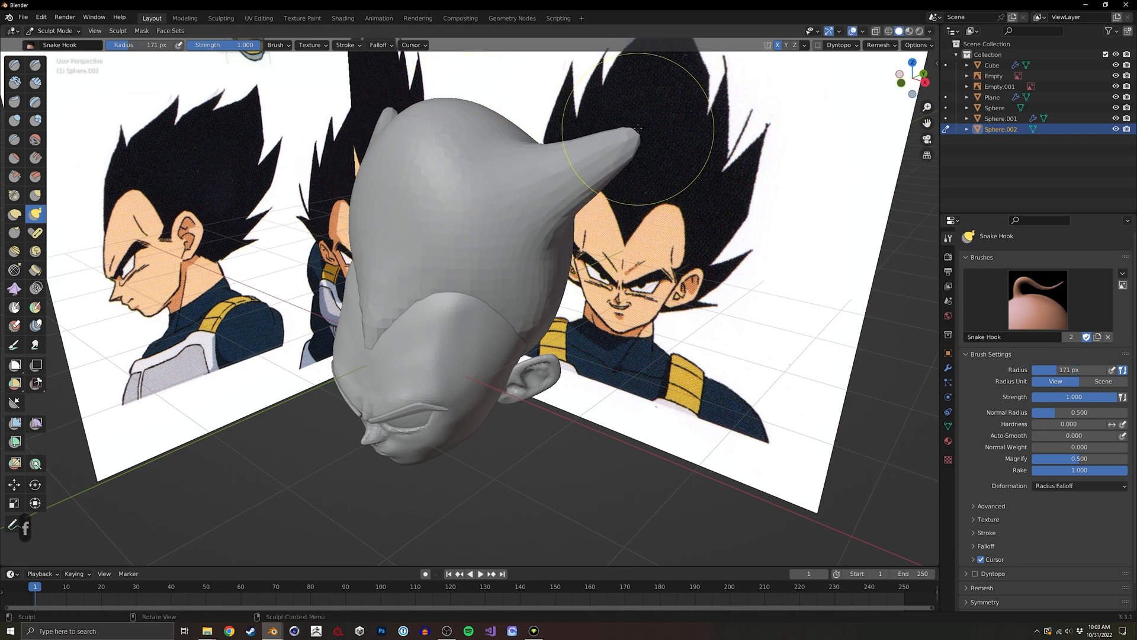
middle_click_drag(610, 143, 543, 206)
left_click_drag(544, 207, 602, 166)
key("ctrl+z")
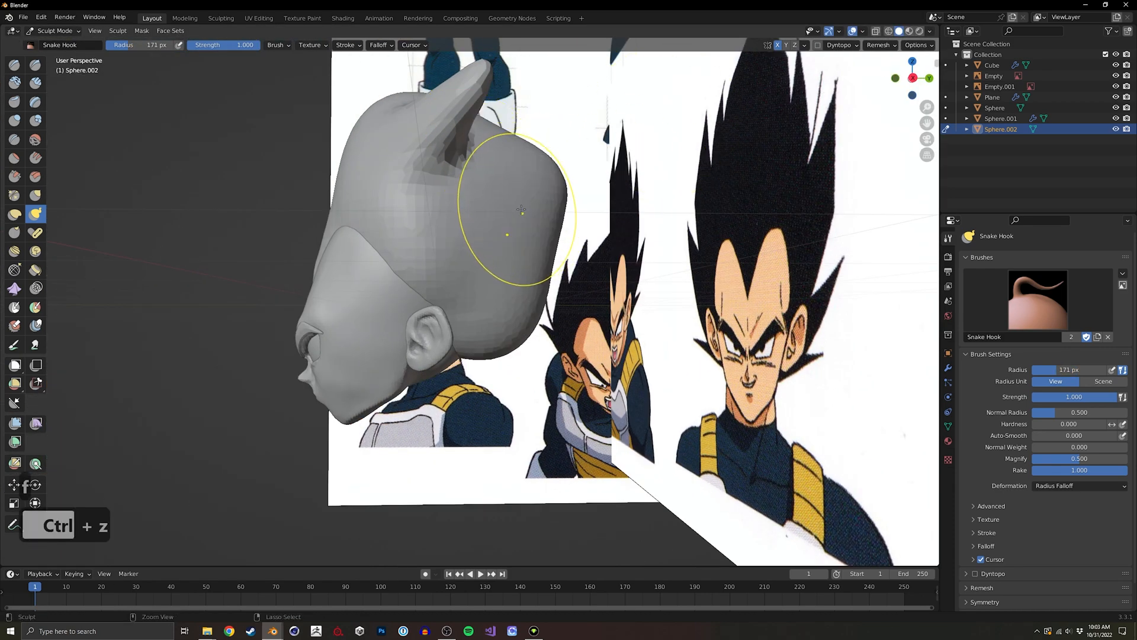
key("ctrl+z")
Push down and smooth the hair's upper front and crown with the Grab brush at 286 px.
mouse_move(469, 229)
middle_mouse_down()
mouse_move(542, 243)
mouse_move(452, 224)
middle_mouse_up()
key("g")
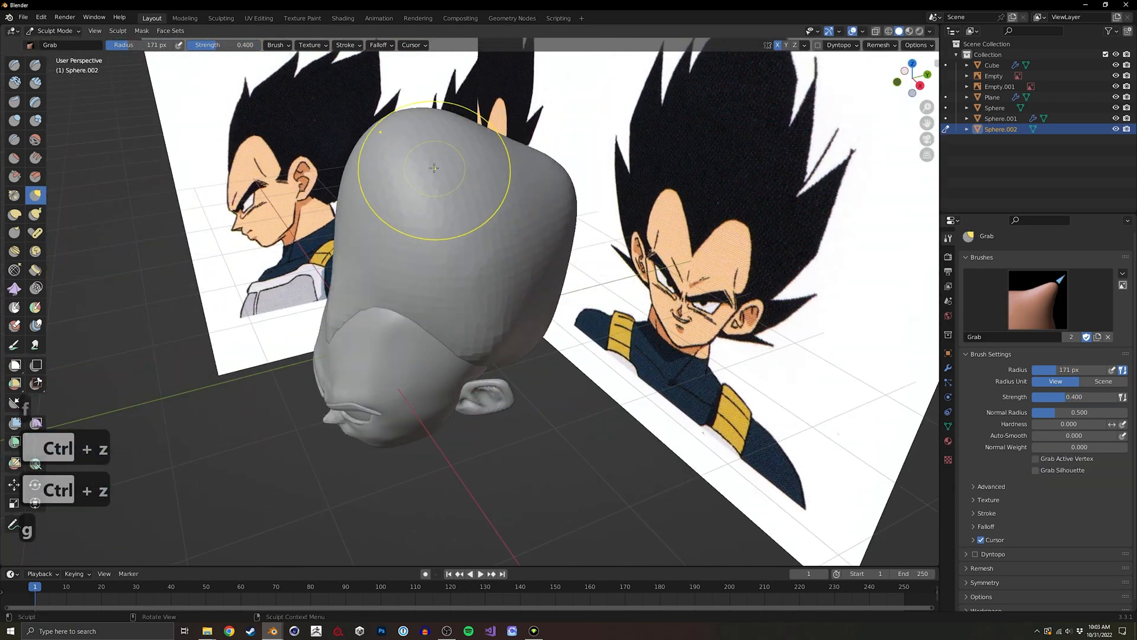
key("f")
left_click(367, 204)
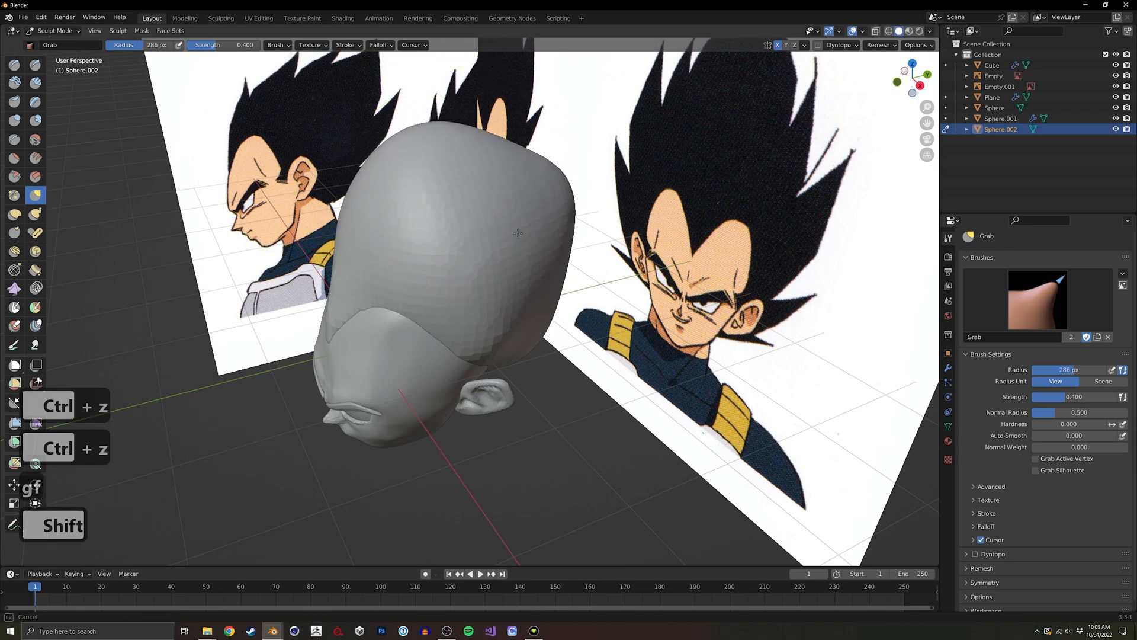
middle_click_drag(518, 233, 492, 405)
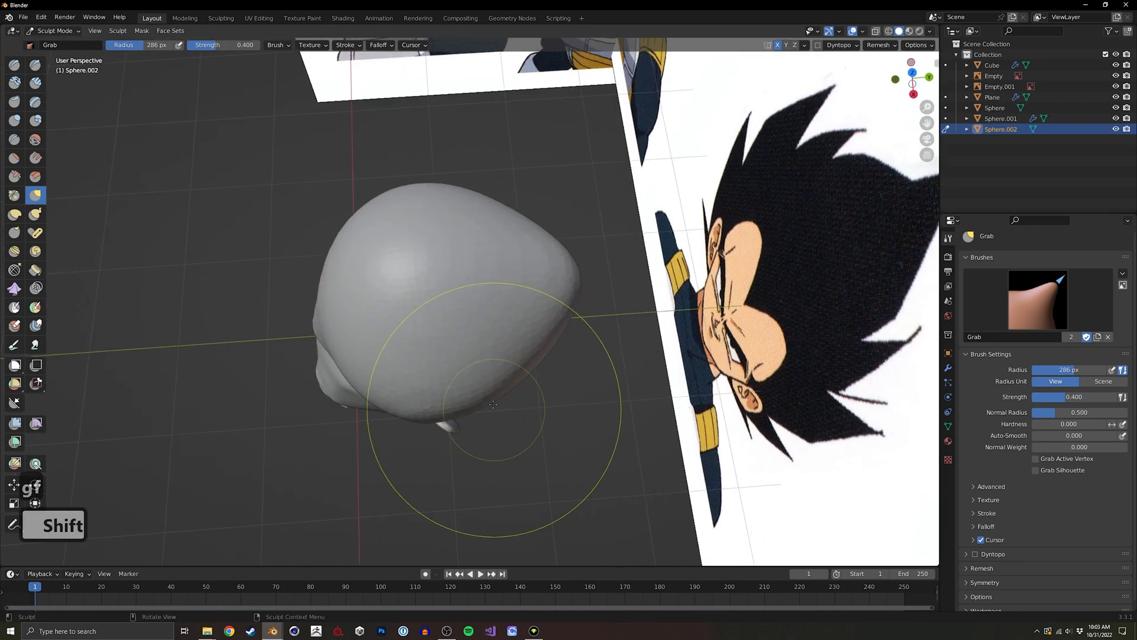
mouse_move(447, 376)
middle_mouse_down()
mouse_move(542, 258)
mouse_move(621, 307)
mouse_move(415, 313)
middle_mouse_up()
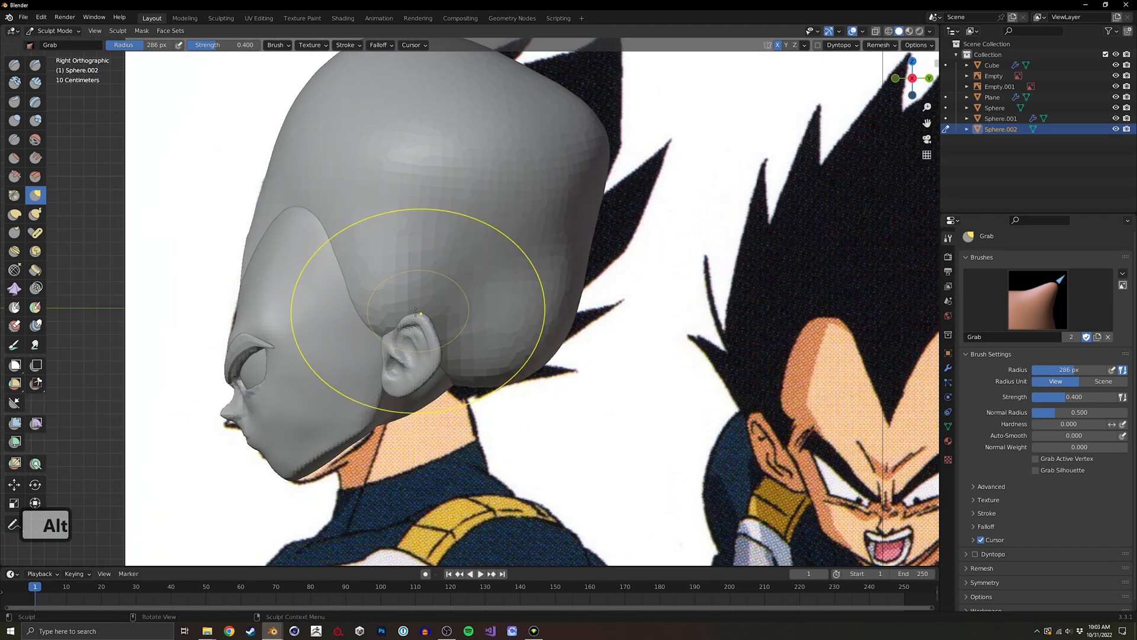
Pull the hairline down around the top of the ear with the Grab brush at 123 and 211 px, remeshing and smoothing it.
key("f")
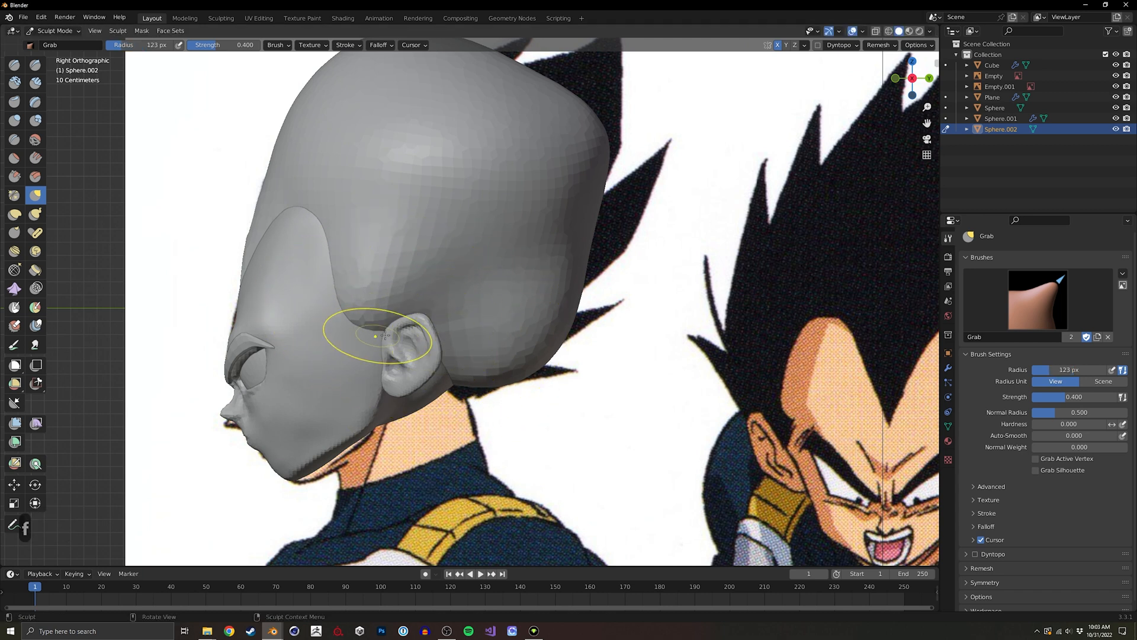
key("f")
left_click(346, 291)
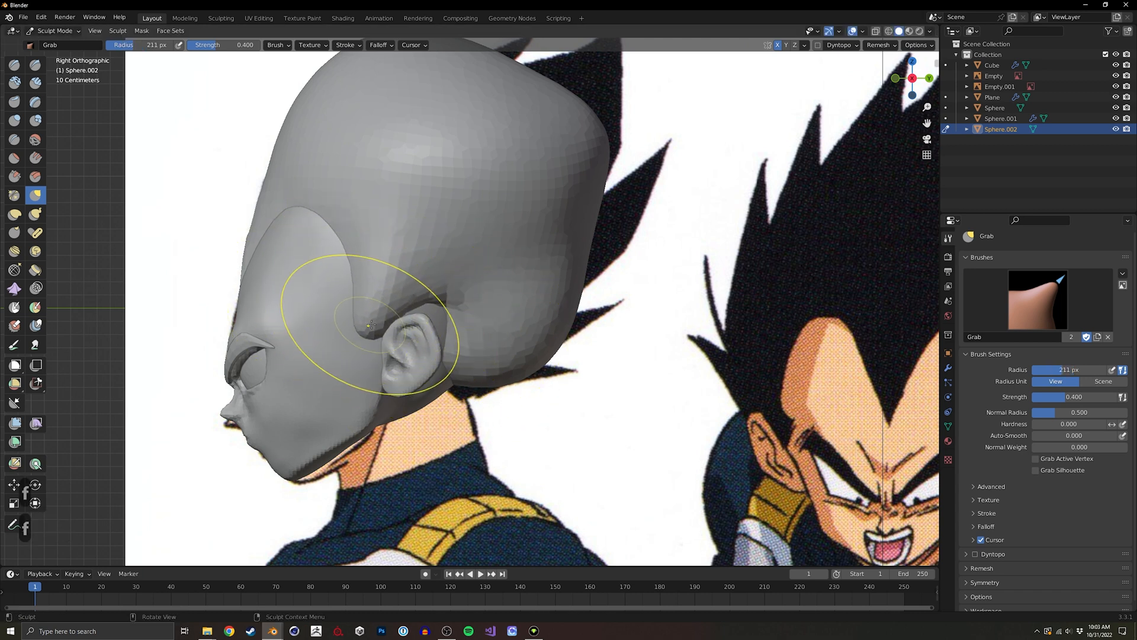
key("shift")
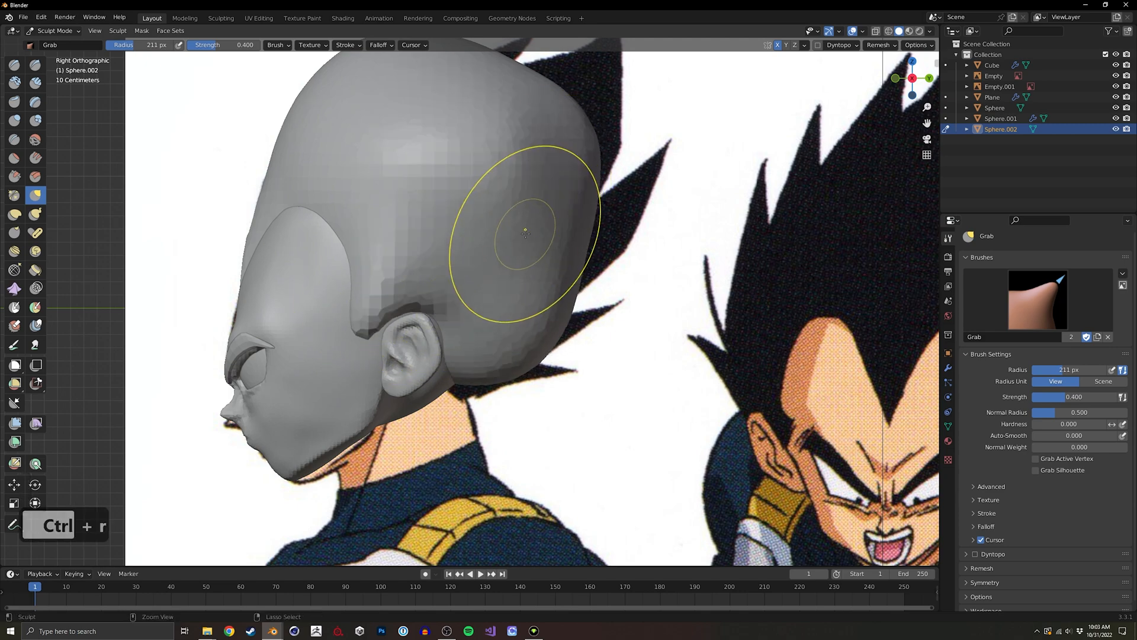
Smooth the hair's underside and round out its sides against the front reference with the Grab brush at 264 px.
mouse_move(521, 225)
middle_mouse_down()
mouse_move(439, 259)
mouse_move(459, 277)
mouse_move(444, 292)
mouse_move(537, 212)
mouse_move(503, 169)
mouse_move(458, 315)
middle_mouse_up()
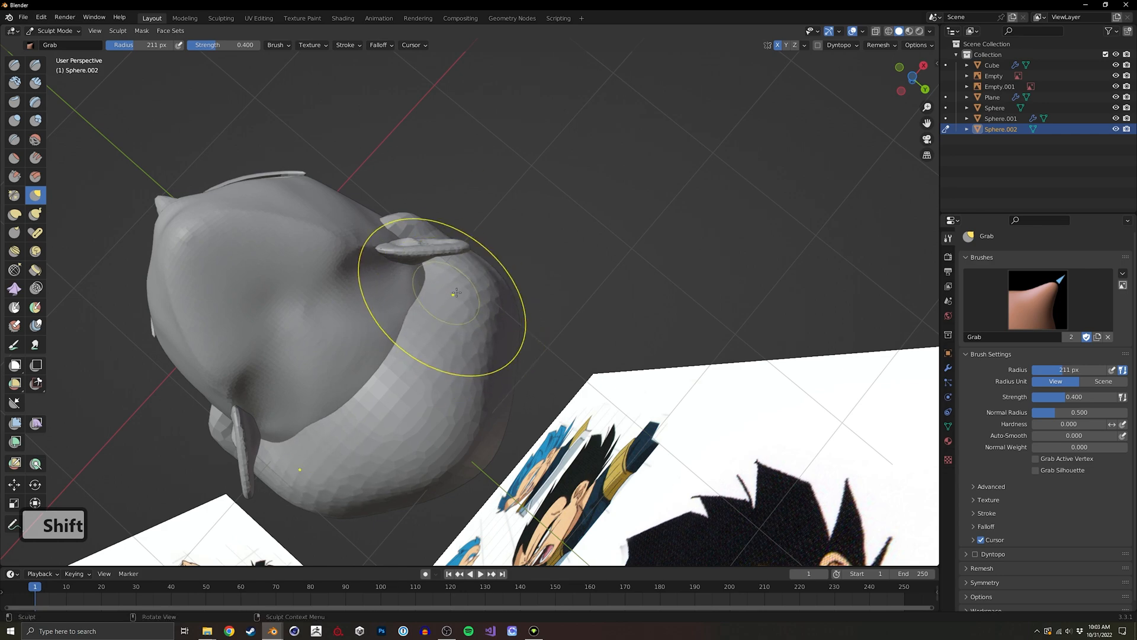
mouse_move(454, 292)
middle_mouse_down()
mouse_move(515, 287)
mouse_move(459, 315)
mouse_move(480, 269)
mouse_move(482, 204)
middle_mouse_up()
middle_click_drag(495, 143, 533, 276)
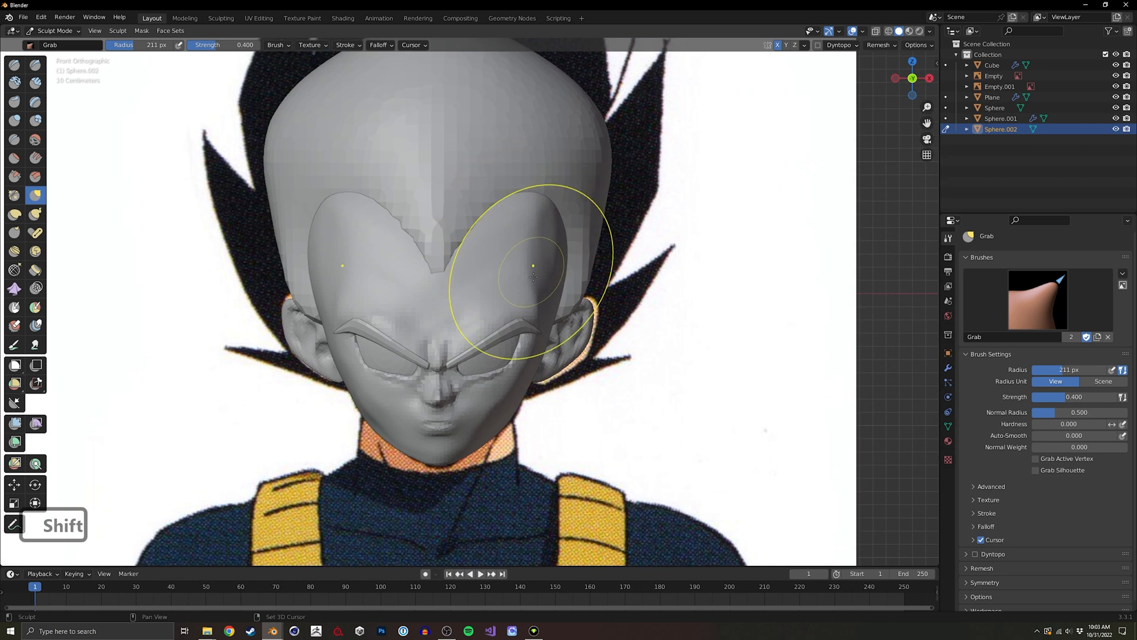
key("f")
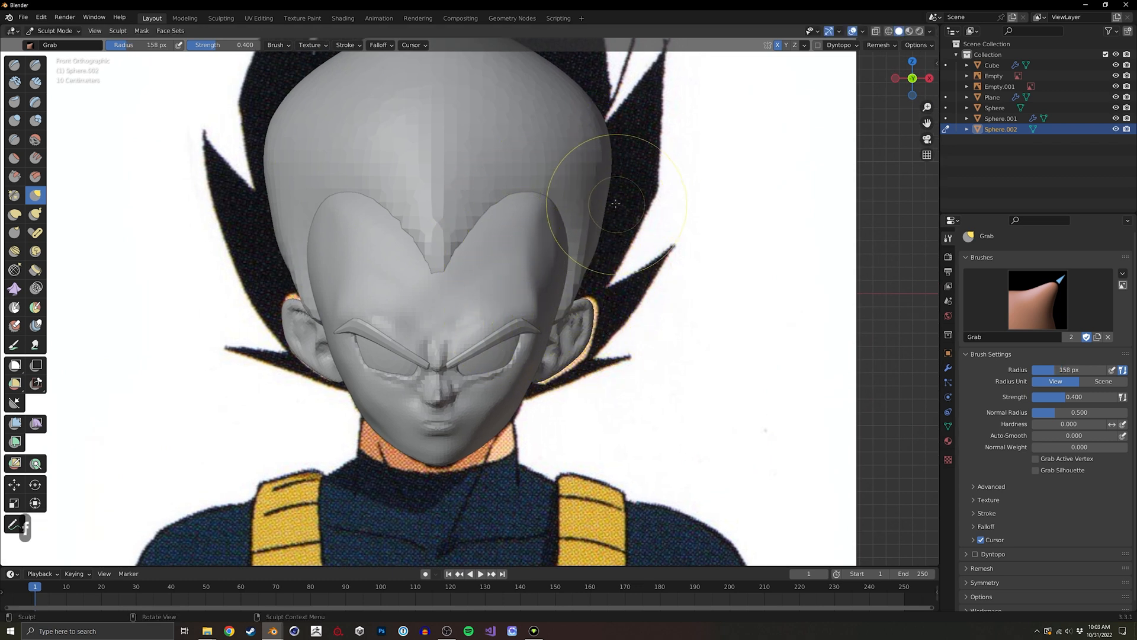
key("f")
left_click(675, 190)
left_click_drag(610, 165, 620, 160)
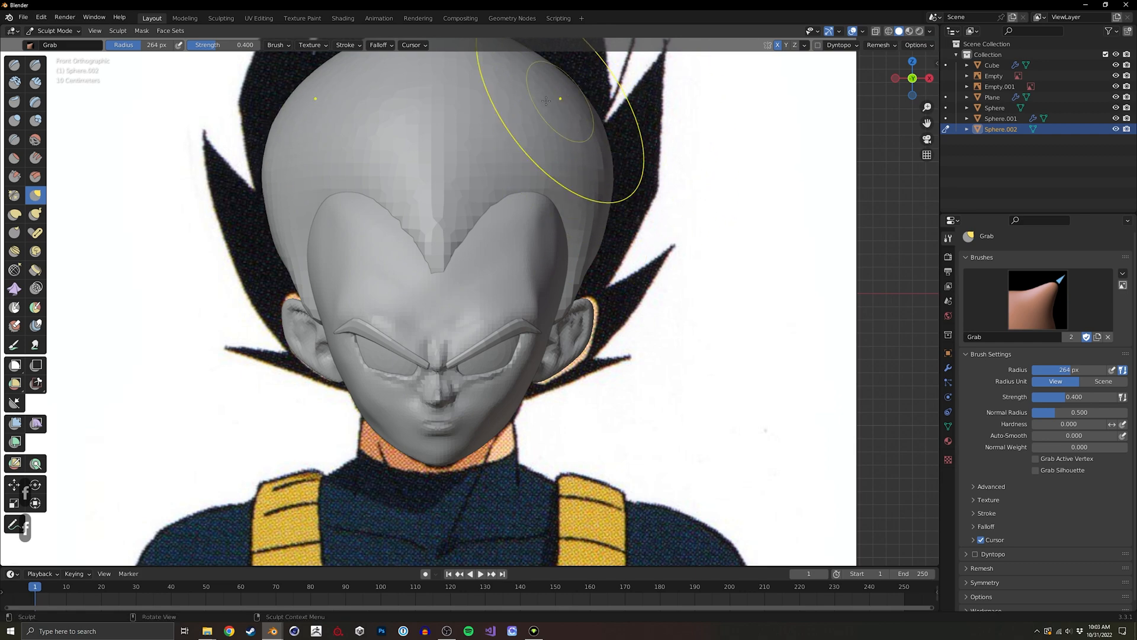
mouse_move(487, 204)
middle_mouse_down("shift")
mouse_move(488, 241)
mouse_move(456, 198)
mouse_move(415, 207)
mouse_move(426, 249)
mouse_move(462, 279)
mouse_move(477, 279)
mouse_move(498, 213)
mouse_move(521, 198)
middle_mouse_up("shift")
Switch sculpting to the face mesh and smooth its cheek with the brush radius at 166 px.
key("ctrl+Tab")
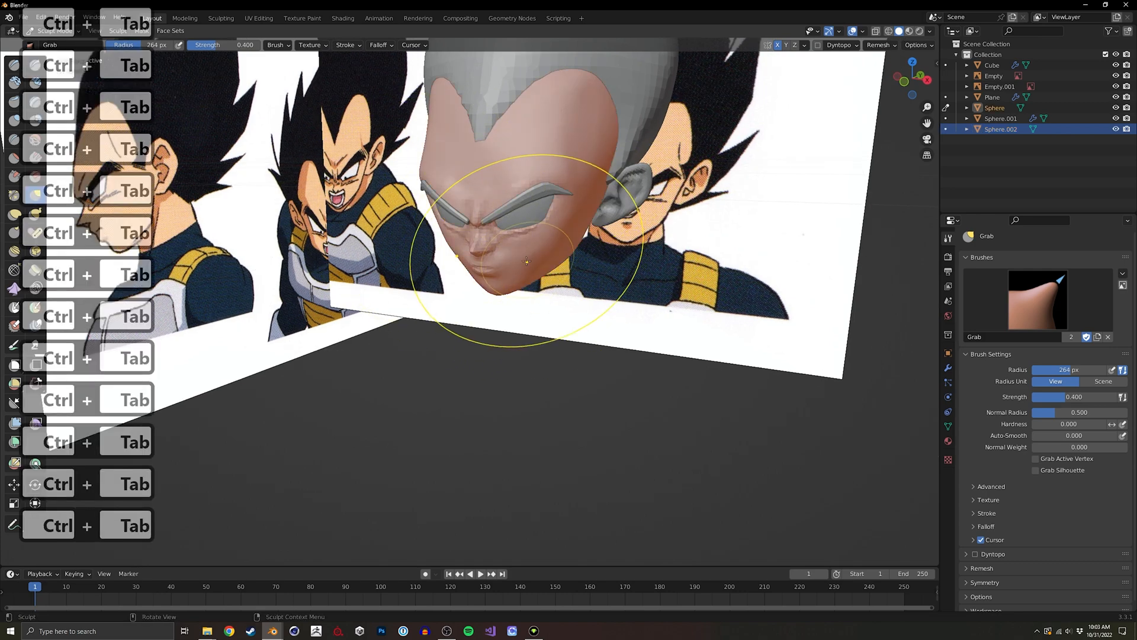
middle_click_drag(526, 260, 509, 254)
scroll(473, 285, "up", 5)
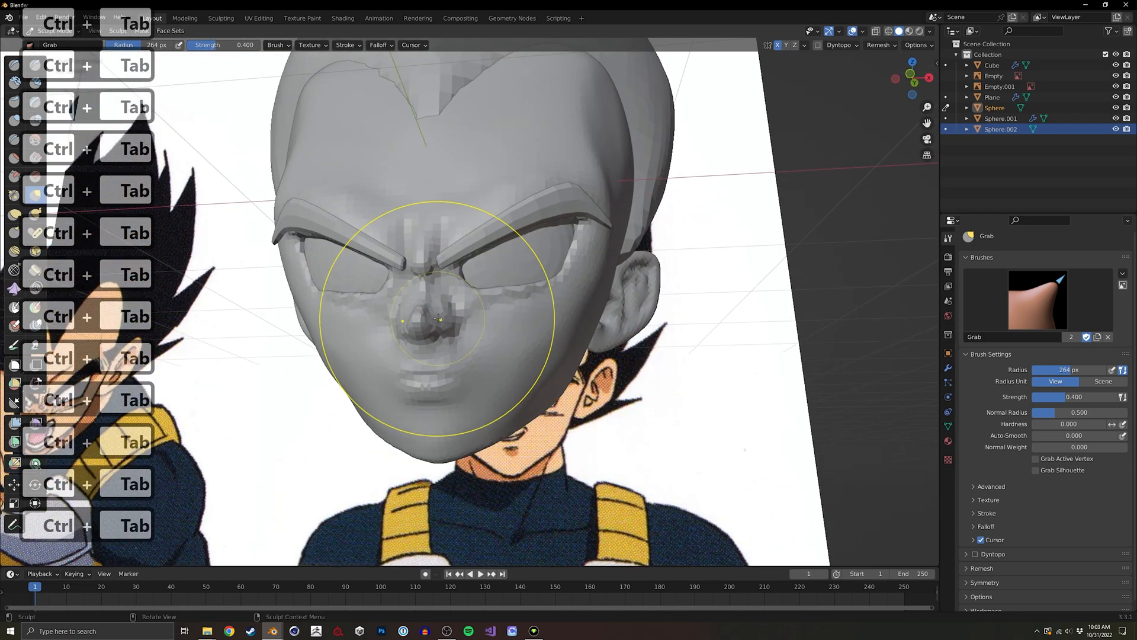
mouse_move(418, 255)
middle_mouse_down()
mouse_move(441, 303)
mouse_move(565, 276)
mouse_move(548, 263)
middle_mouse_up()
key("f")
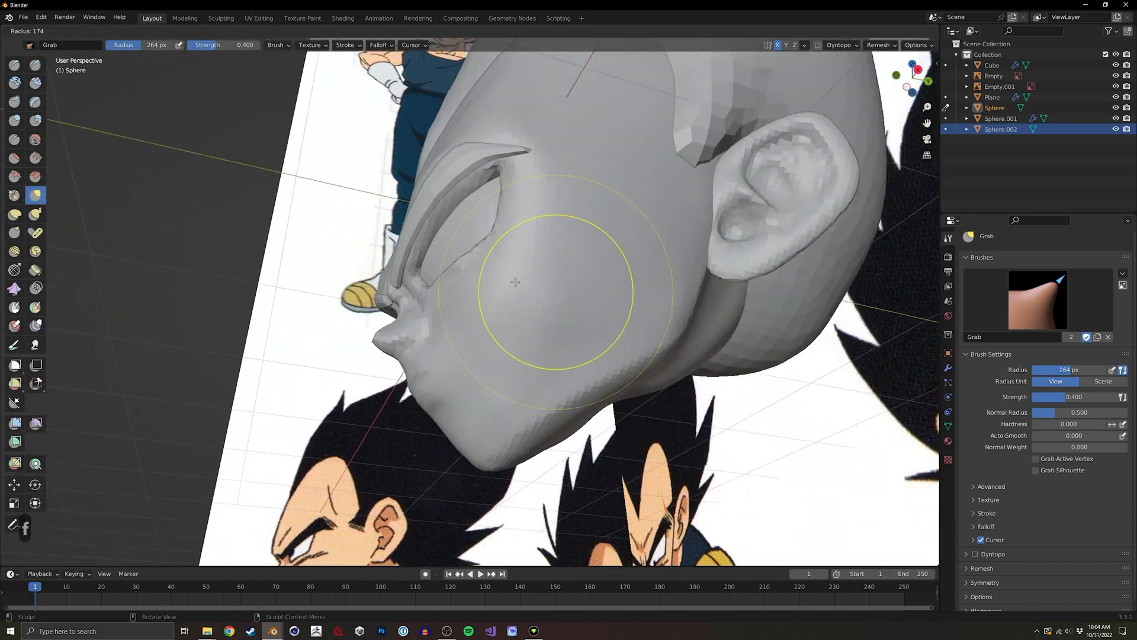
left_click(516, 283)
mouse_move(518, 303)
left_mouse_down("shift")
mouse_move(525, 333)
mouse_move(527, 314)
left_mouse_up("shift")
mouse_move(527, 302)
middle_mouse_down()
mouse_move(501, 338)
mouse_move(521, 355)
mouse_move(648, 302)
mouse_move(655, 279)
mouse_move(543, 309)
mouse_move(564, 300)
mouse_move(502, 359)
mouse_move(491, 354)
middle_mouse_up()
Smooth the face beside the nose with the Draw Sharp brush at 73 px and switch to the Scrape brush.
key("f")
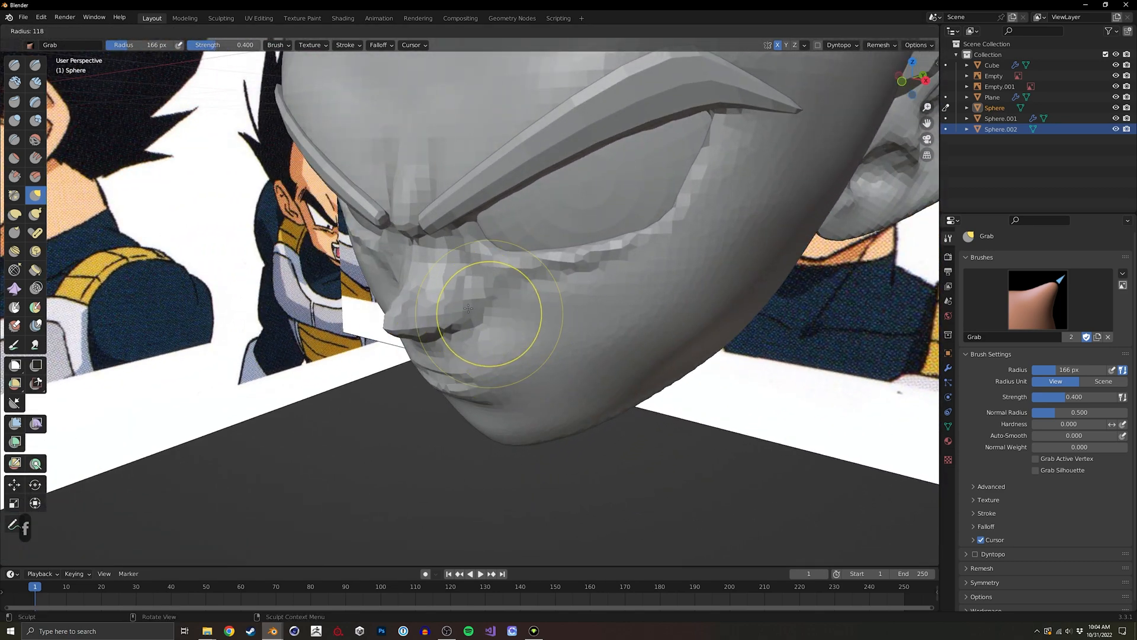
left_click(542, 315)
left_click(35, 66)
key("f")
left_click(474, 288)
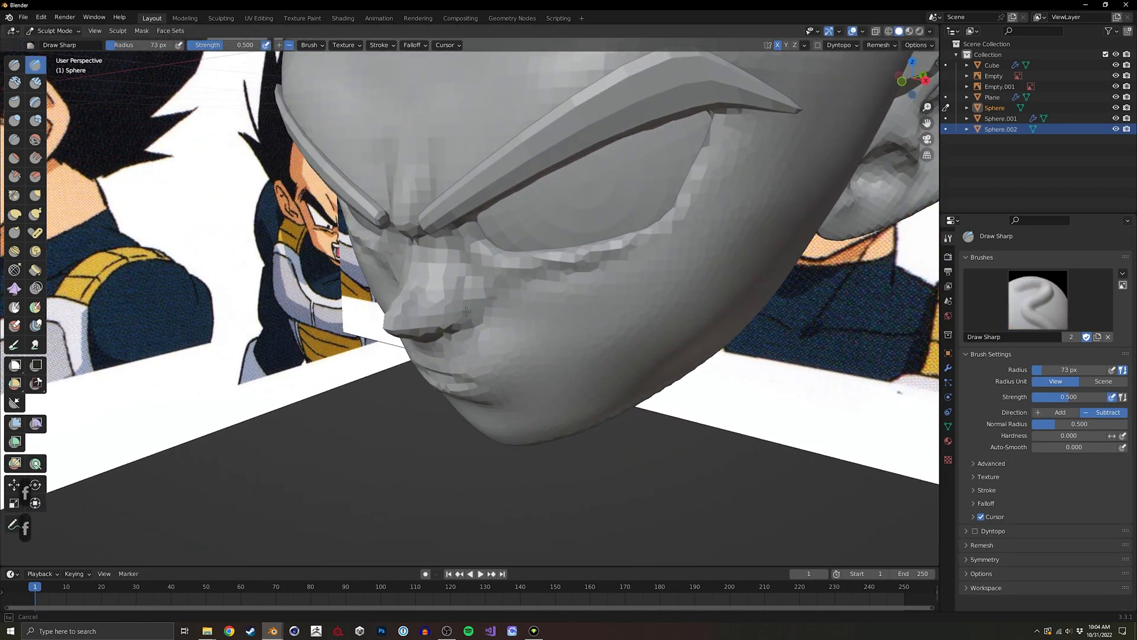
key("shift")
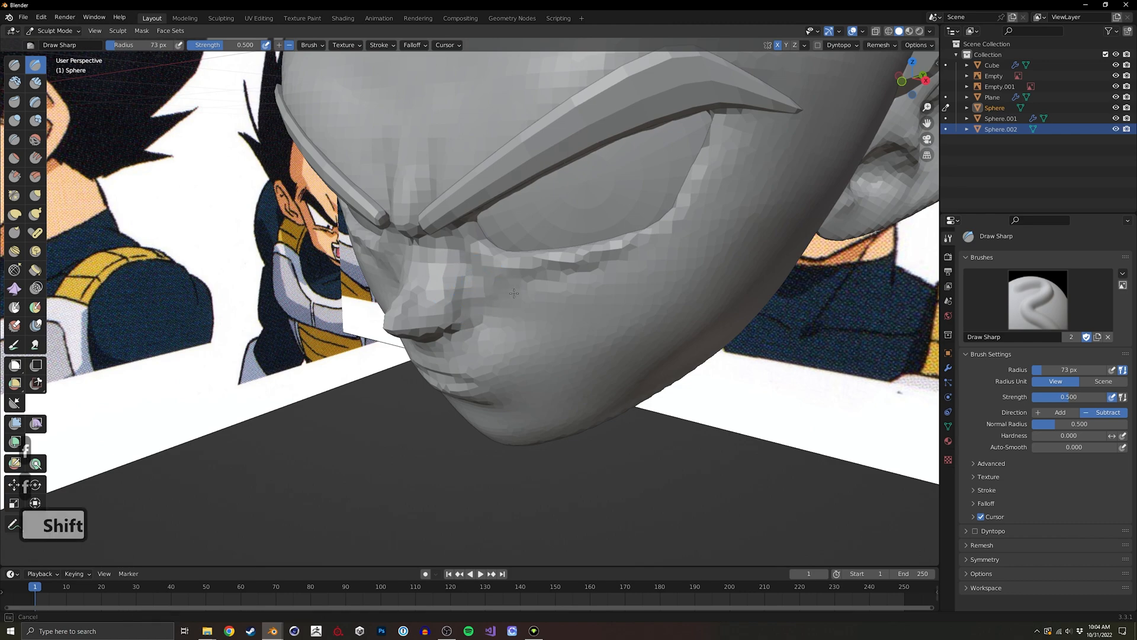
middle_click_drag(475, 289, 384, 240)
left_click(16, 175)
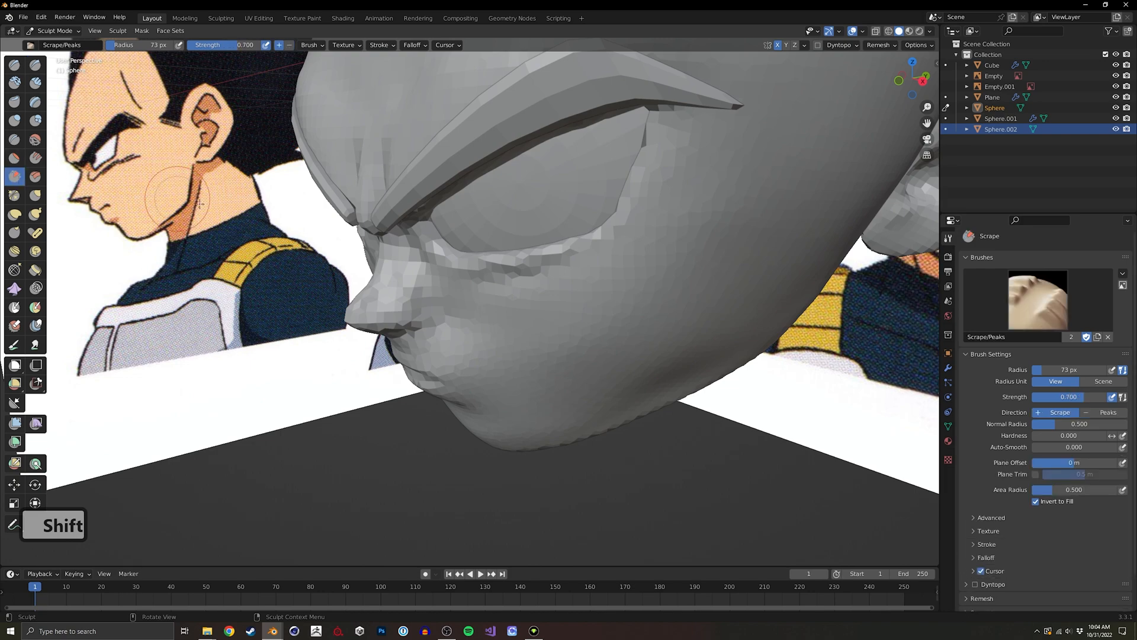
mouse_move(410, 310)
middle_mouse_down()
mouse_move(504, 260)
mouse_move(495, 254)
mouse_move(508, 261)
mouse_move(436, 338)
mouse_move(432, 327)
middle_mouse_up()
Remesh the face with a voxel size of 0.0105 m and inspect its density in wireframe.
key("r")
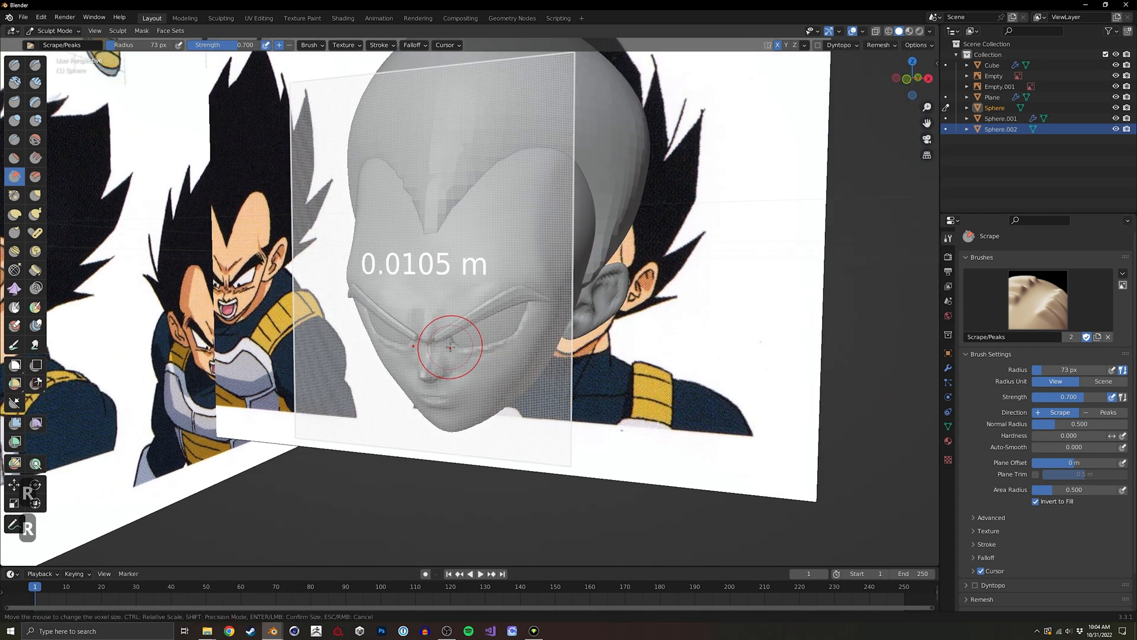
left_click(449, 346)
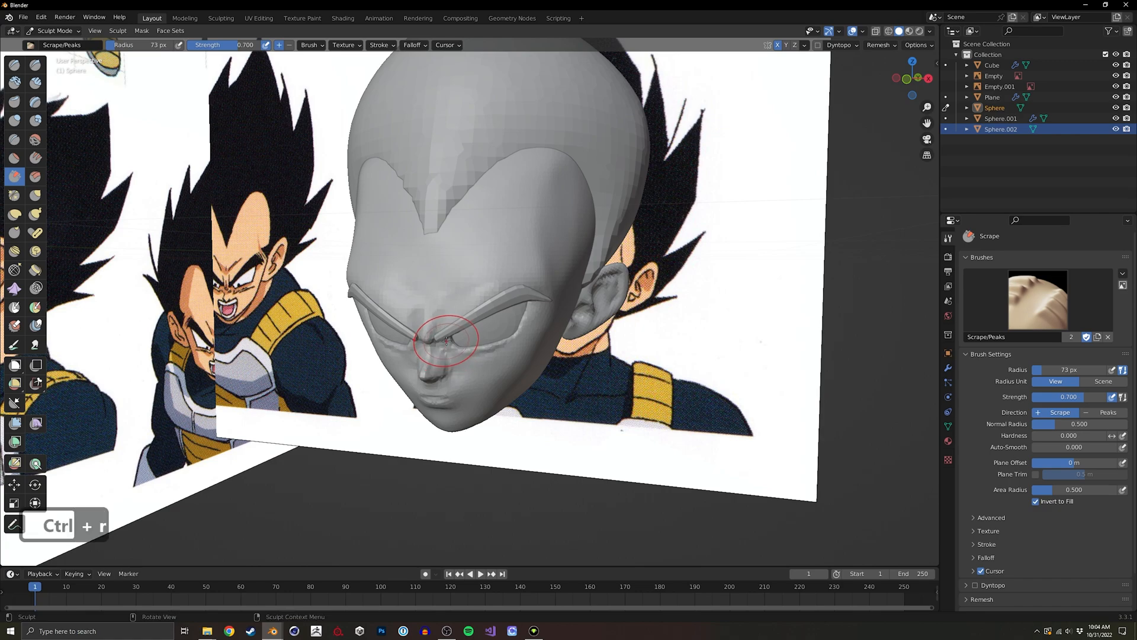
mouse_move(447, 339)
middle_mouse_down()
mouse_move(533, 247)
mouse_move(505, 324)
middle_mouse_up()
key("shift+z")
scroll(490, 294, "up", 4)
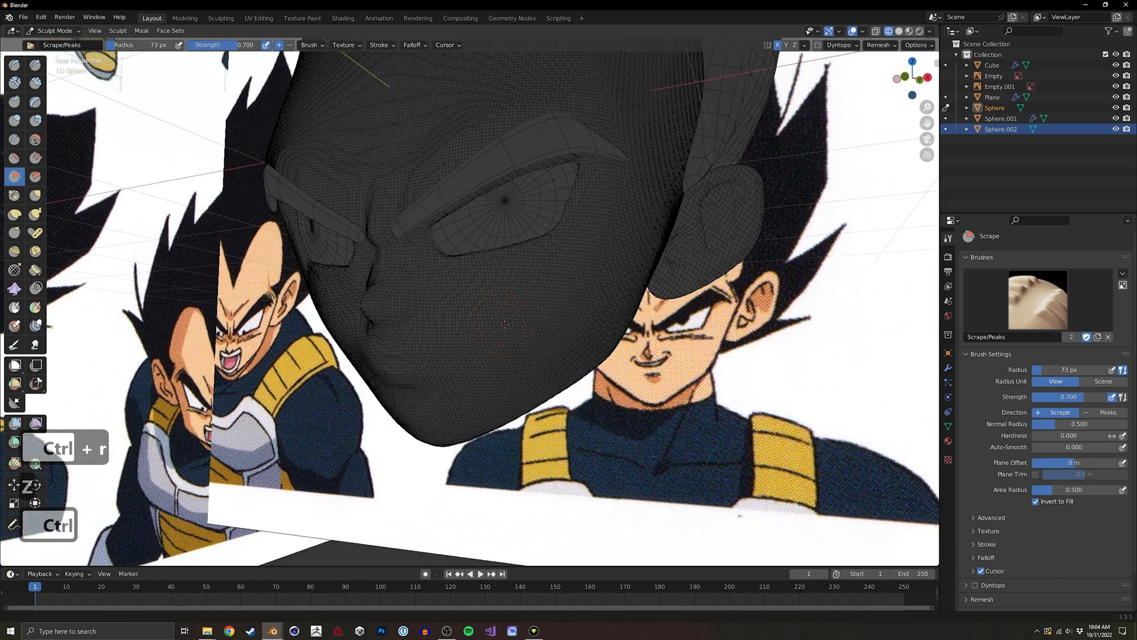
Remesh the face with a coarser voxel size of 0.0190 m and check the mesh density in wireframe.
key("shift+z")
key("r")
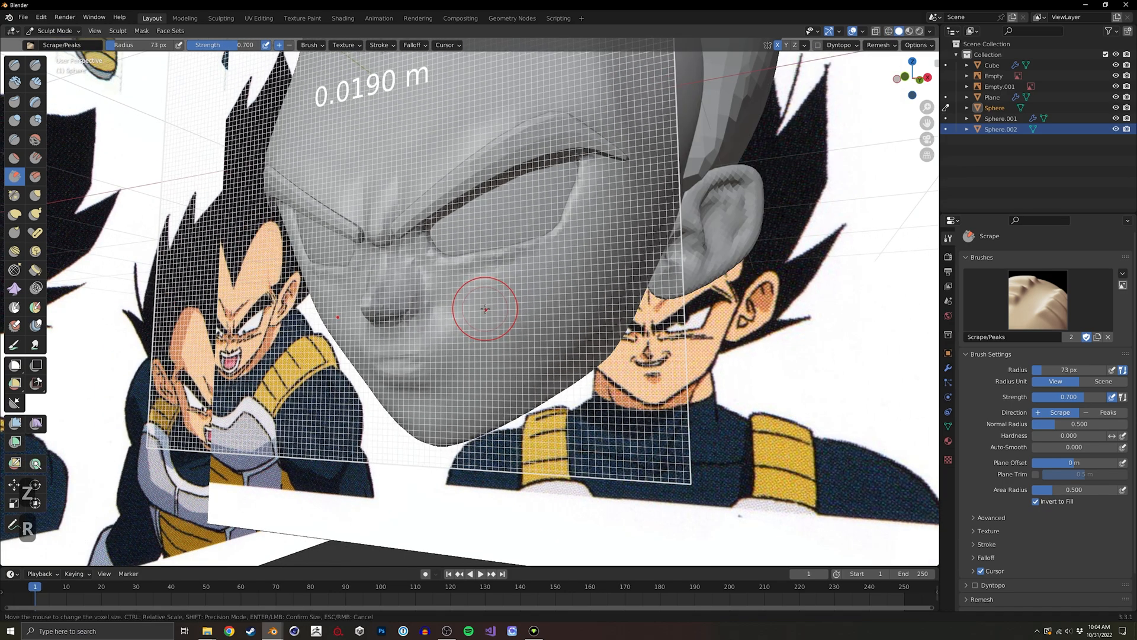
left_click(485, 309)
key("ctrl+r")
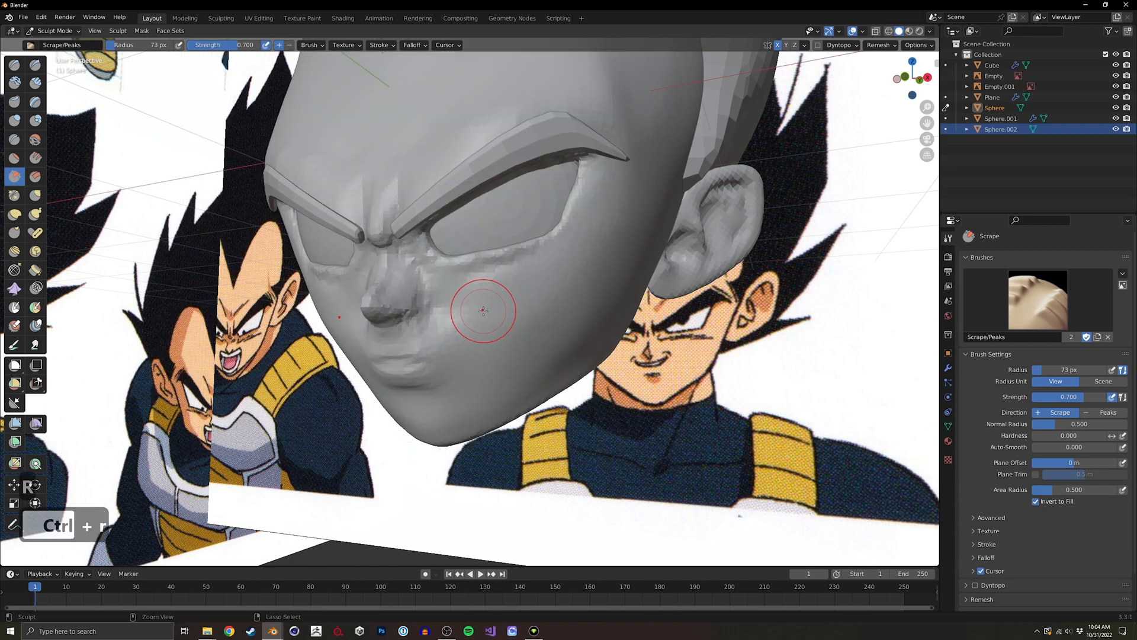
mouse_move(484, 309)
middle_mouse_down()
mouse_move(530, 332)
mouse_move(483, 329)
middle_mouse_up()
middle_click_drag(483, 329, 470, 297, "shift")
key("shift+z")
key("shift+z")
key("shift+z")
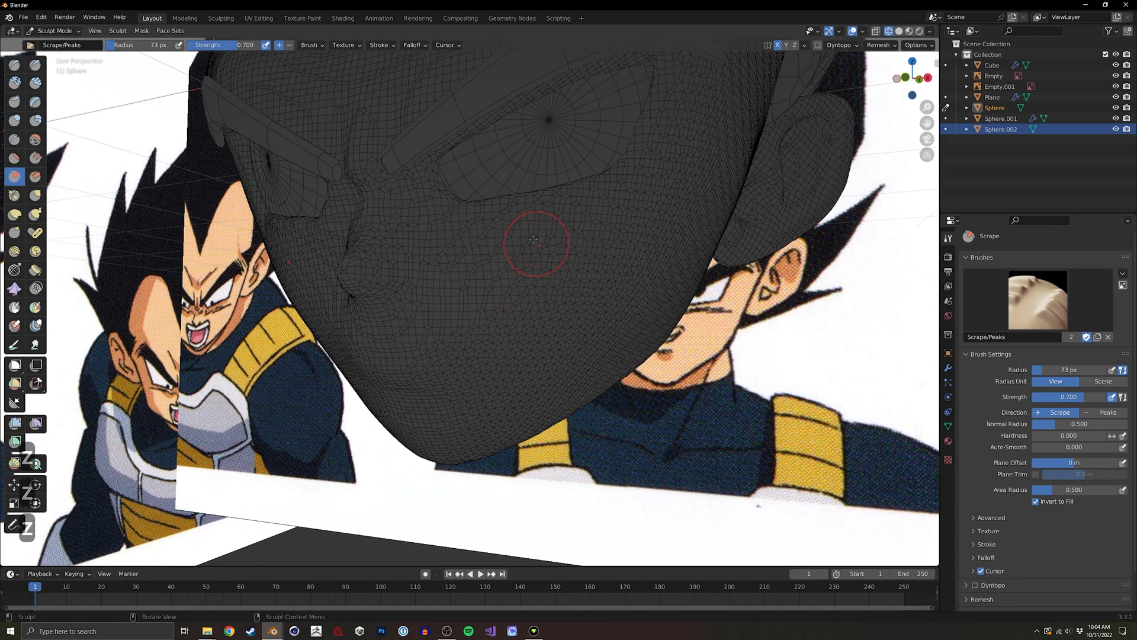
key("shift+z")
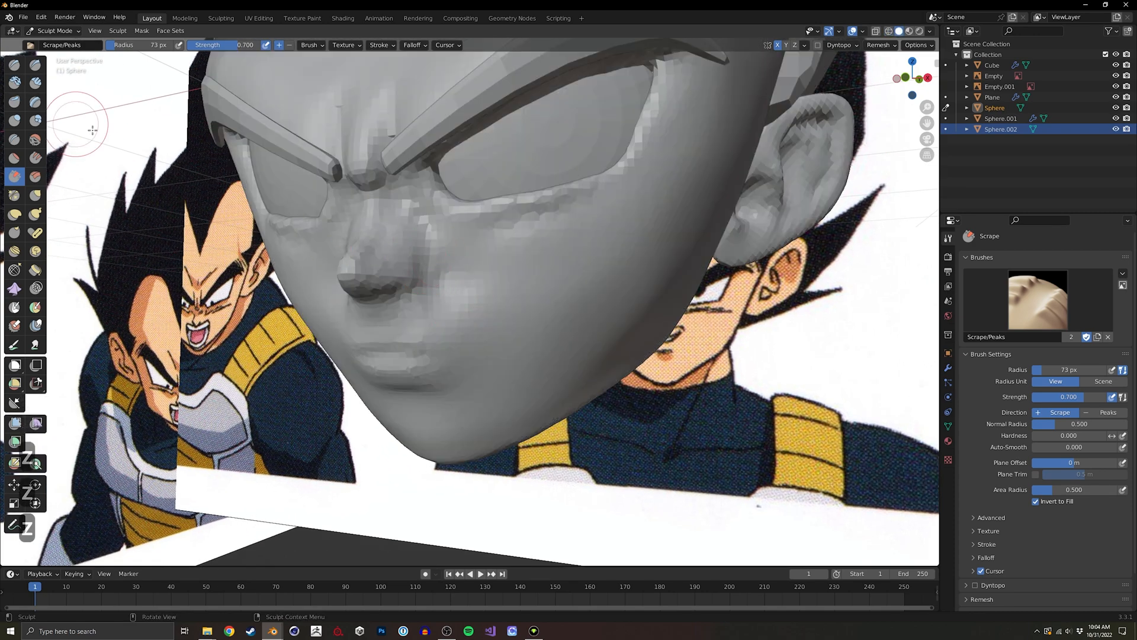
Sharpen the rim of the eye socket on the face mesh with the Pinch brush at a 120 px radius.
key("f")
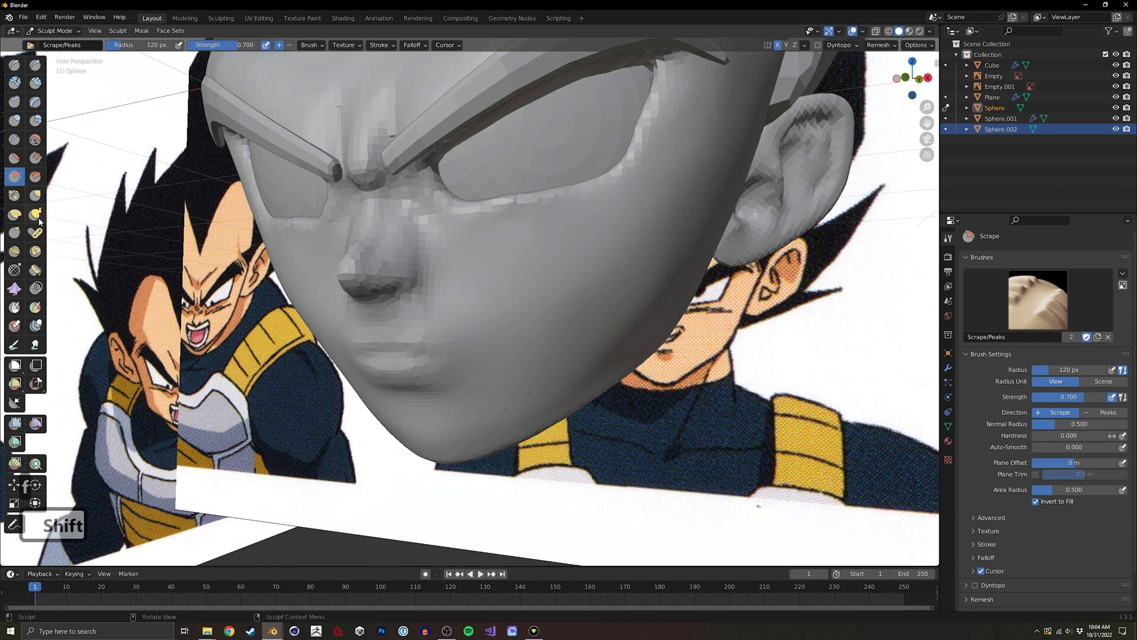
left_click(15, 196)
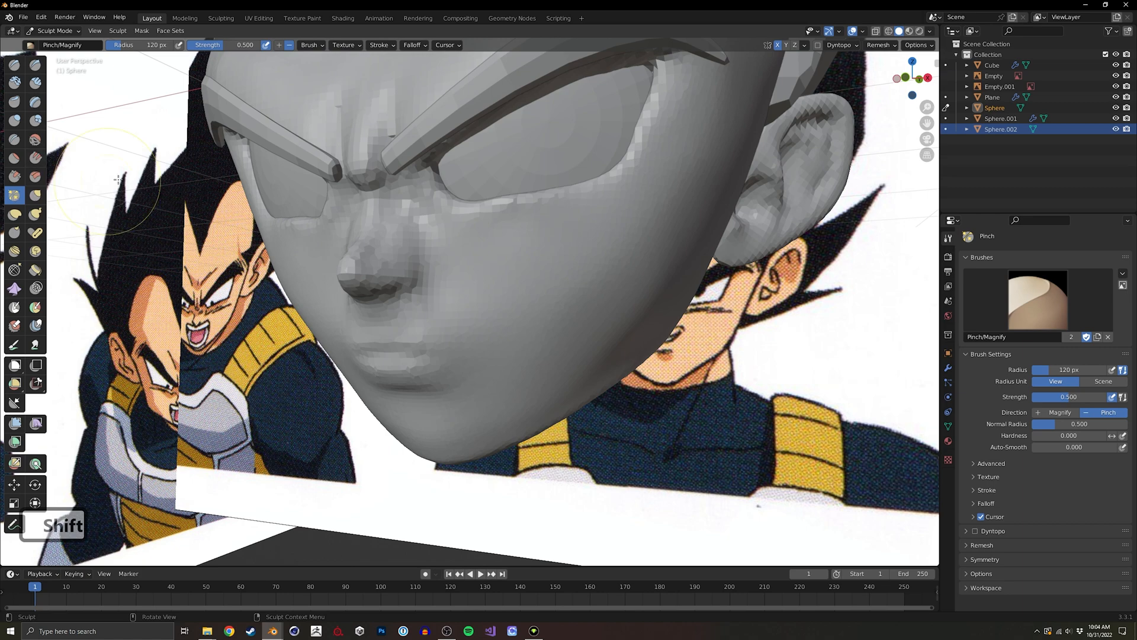
middle_click_drag(553, 155, 502, 168)
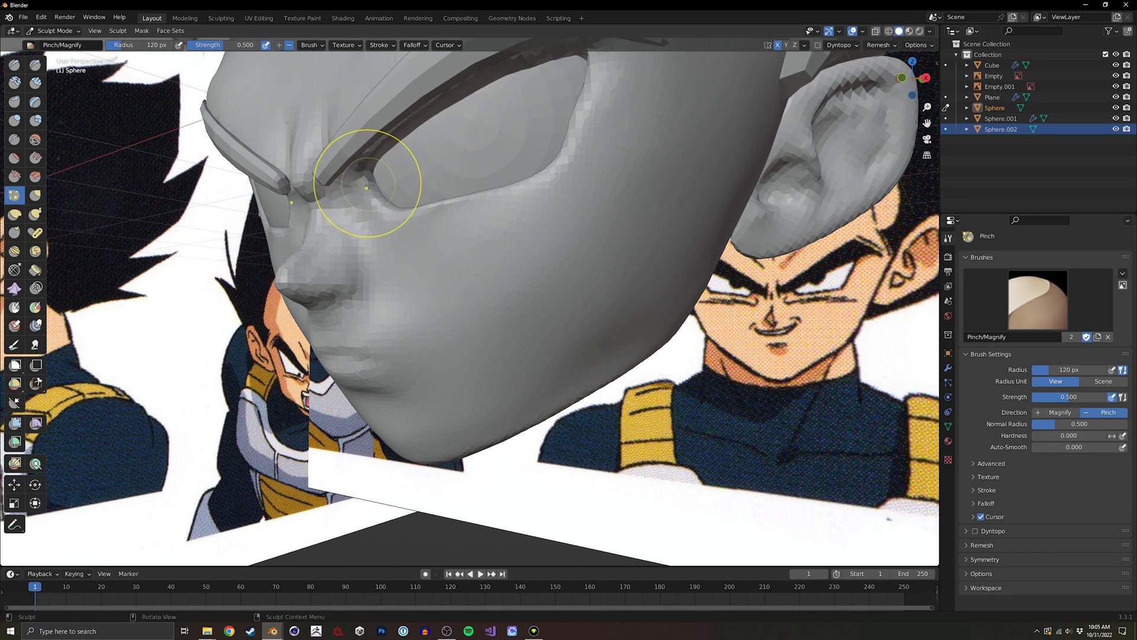
middle_click_drag(368, 184, 422, 196)
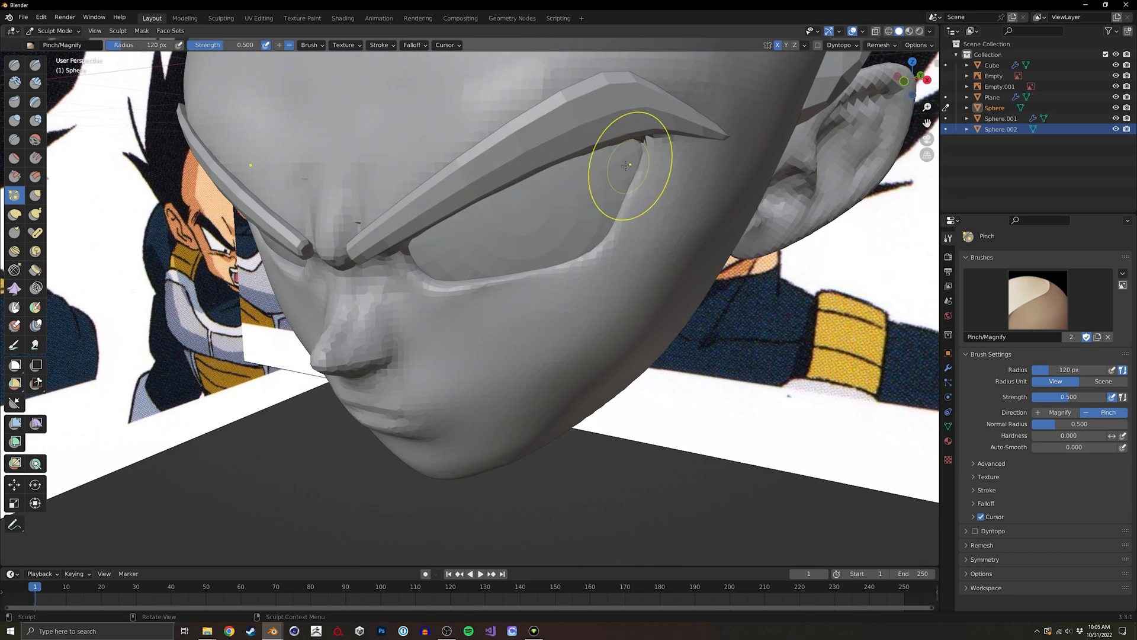
middle_click_drag(626, 166, 566, 209, "shift")
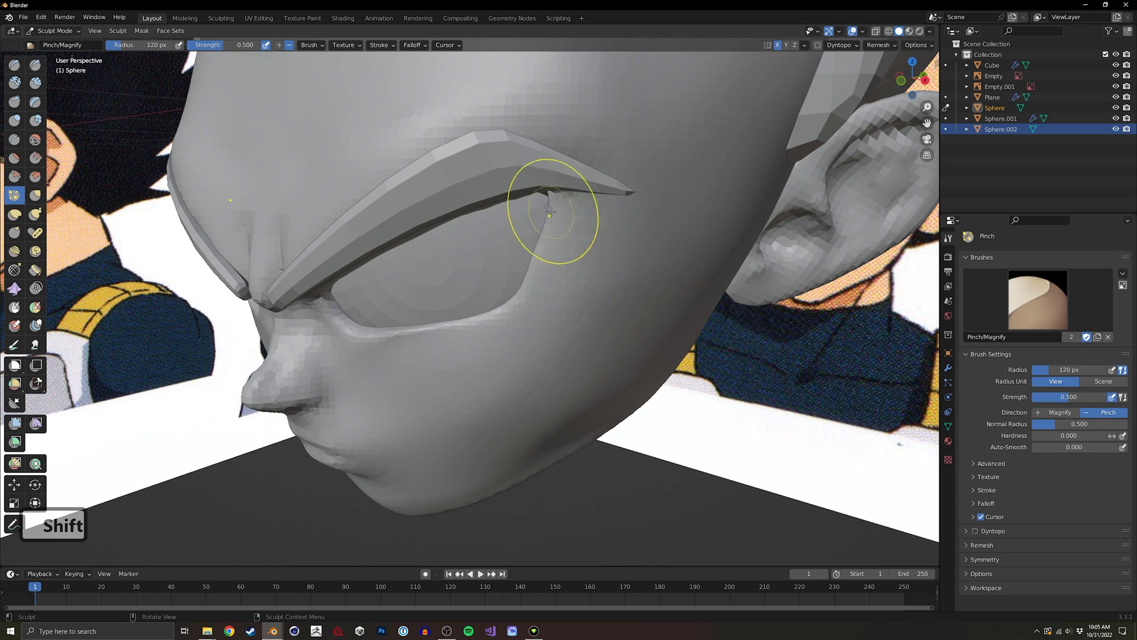
Try pinching the outer edge of the eye socket and inspect the surrounding mesh in wireframe, undoing the strokes.
left_click_drag(495, 203, 456, 140)
key("ctrl+z")
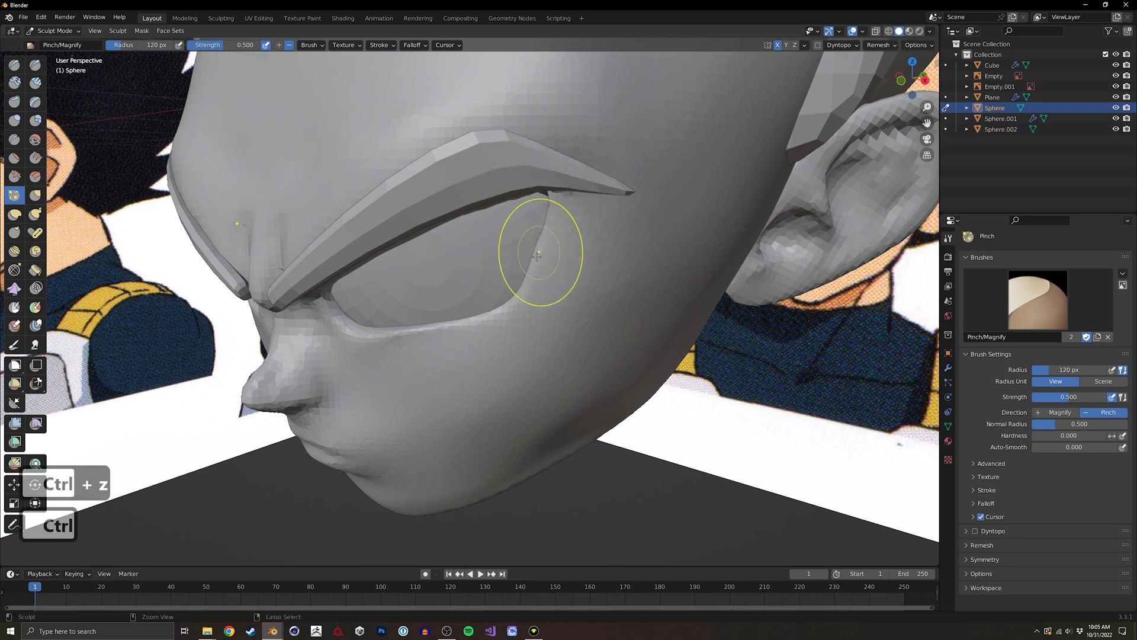
scroll(576, 241, "up", 5)
key("shift+z")
mouse_move(635, 217)
left_mouse_down()
mouse_move(621, 184)
mouse_move(622, 204)
left_mouse_up()
key("ctrl+z")
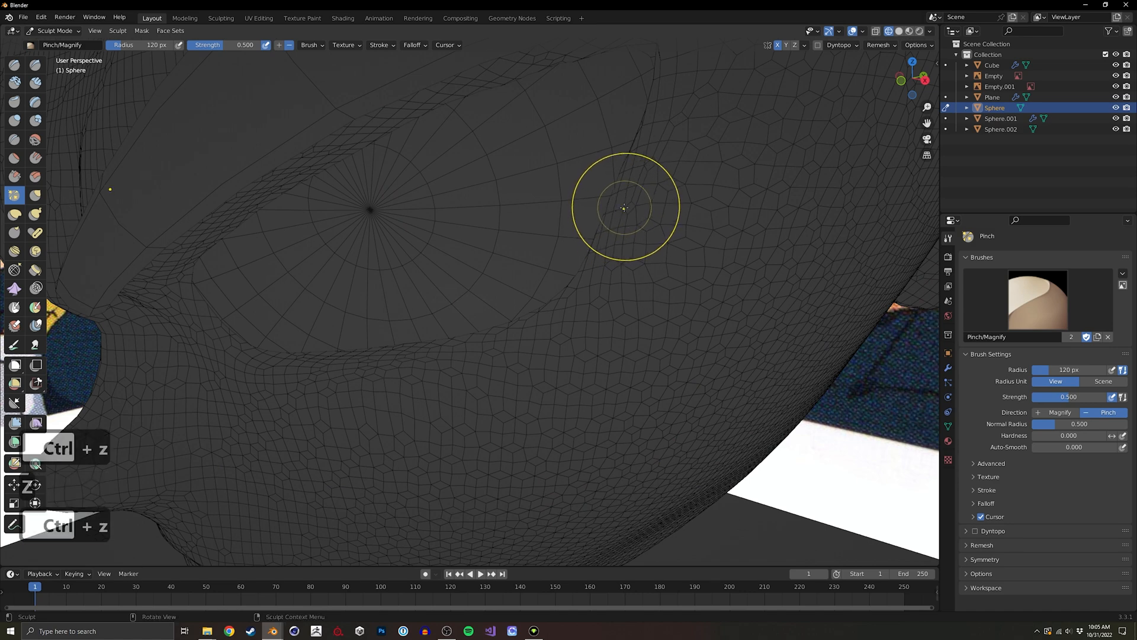
key("shift+z")
Reduce the Pinch brush radius to 72 px and tighten the lower rim of the eye socket.
mouse_move(617, 196)
middle_mouse_down("ctrl")
mouse_move(583, 242)
mouse_move(528, 231)
middle_mouse_up("ctrl")
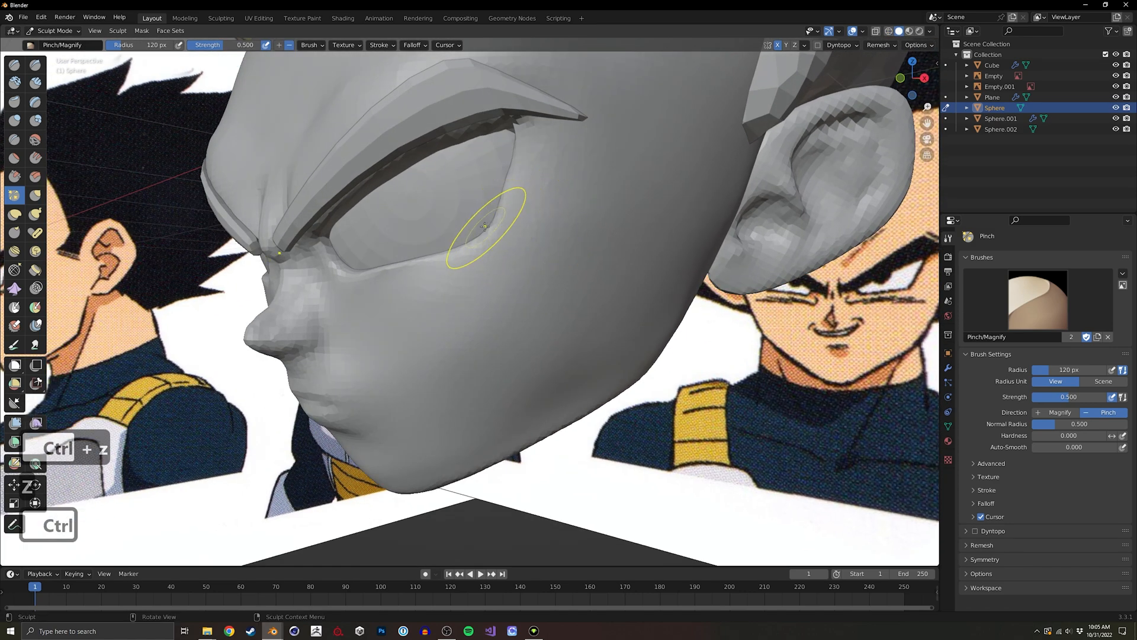
middle_click_drag(416, 239, 450, 232)
key("f")
left_click(542, 237)
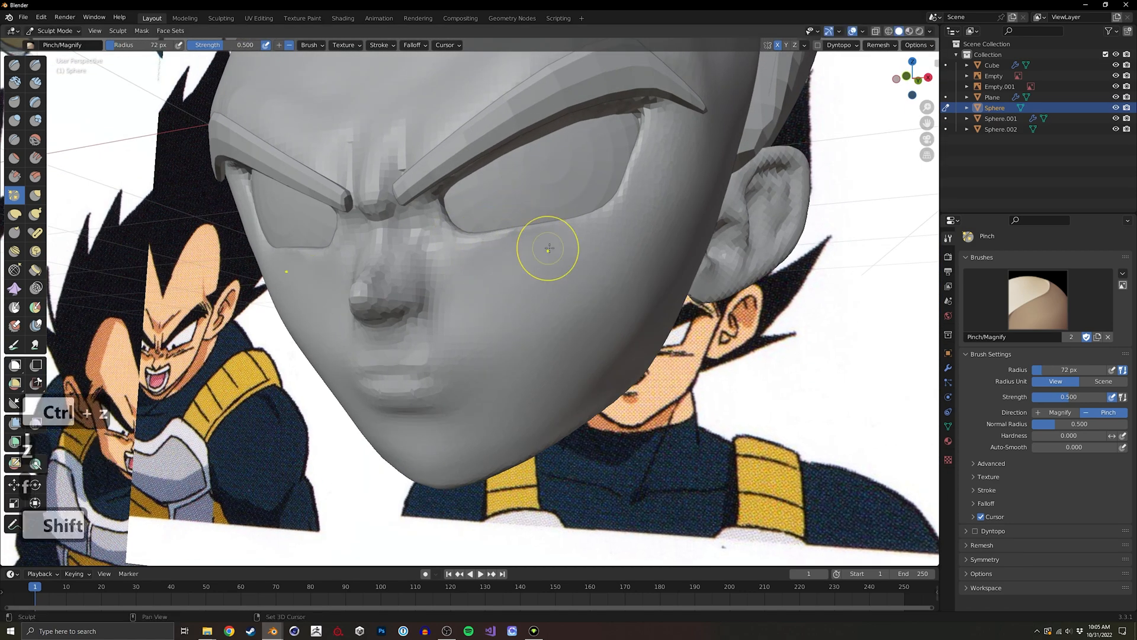
middle_click_drag(558, 230, 456, 259)
Reshape the inner eye corner against the front reference using X-ray and the Grab brush at a 116 px radius.
key("alt+z")
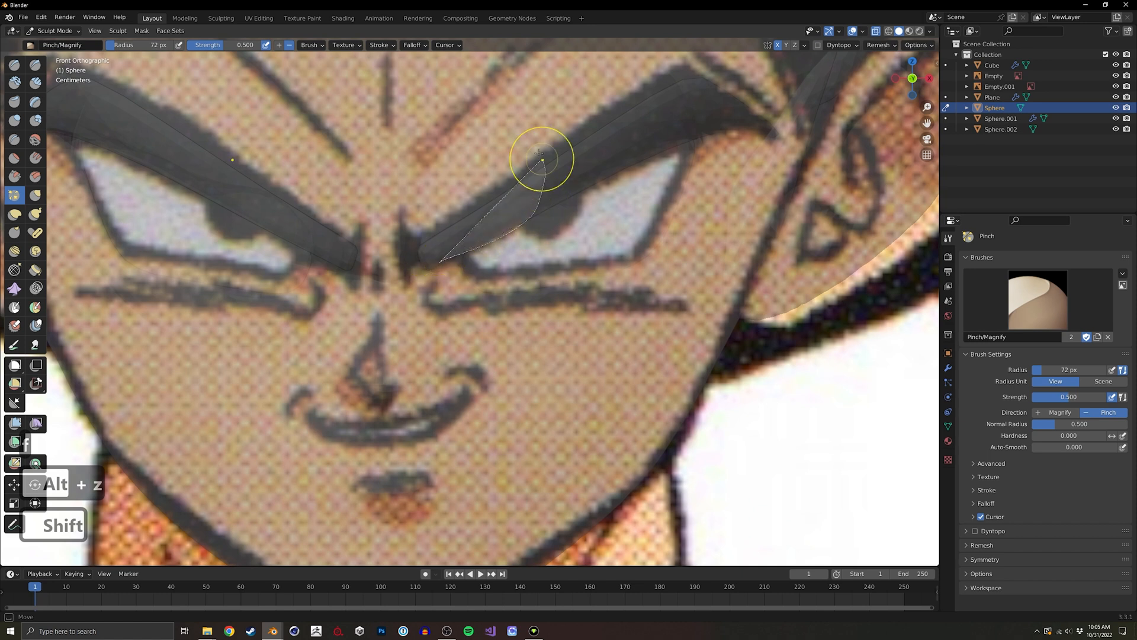
key("alt+z")
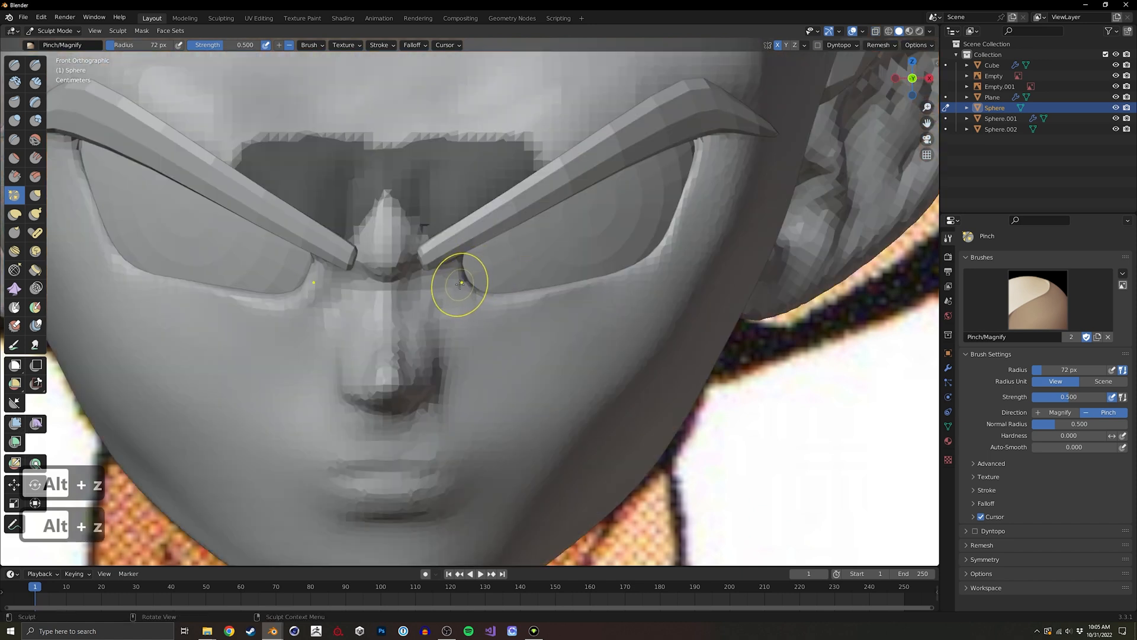
key("f")
left_click(484, 281)
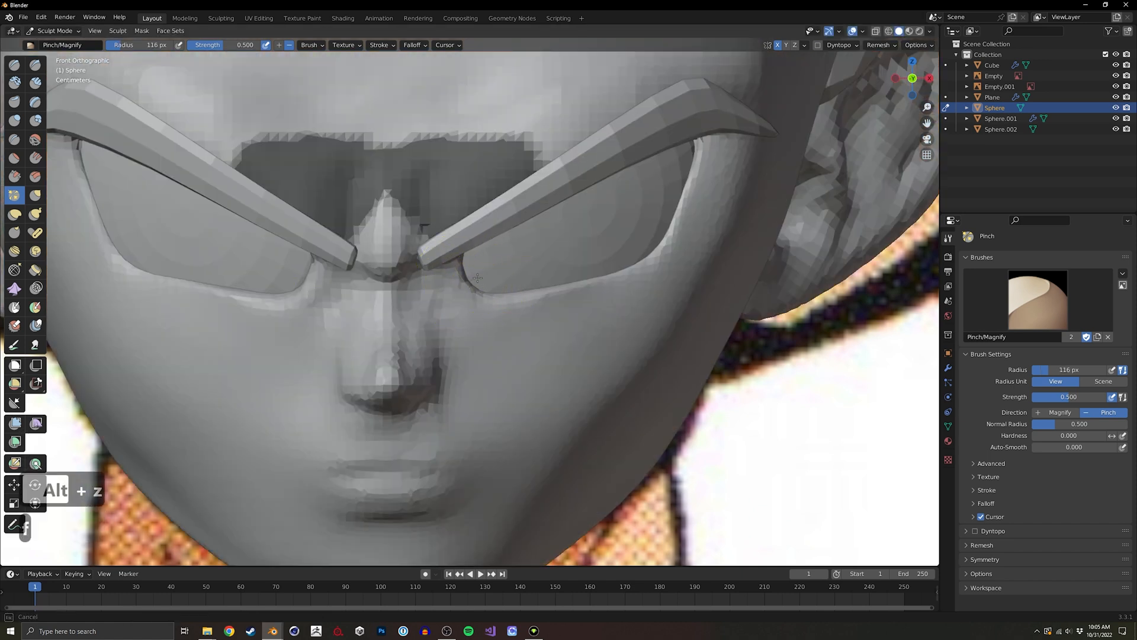
key("alt+q")
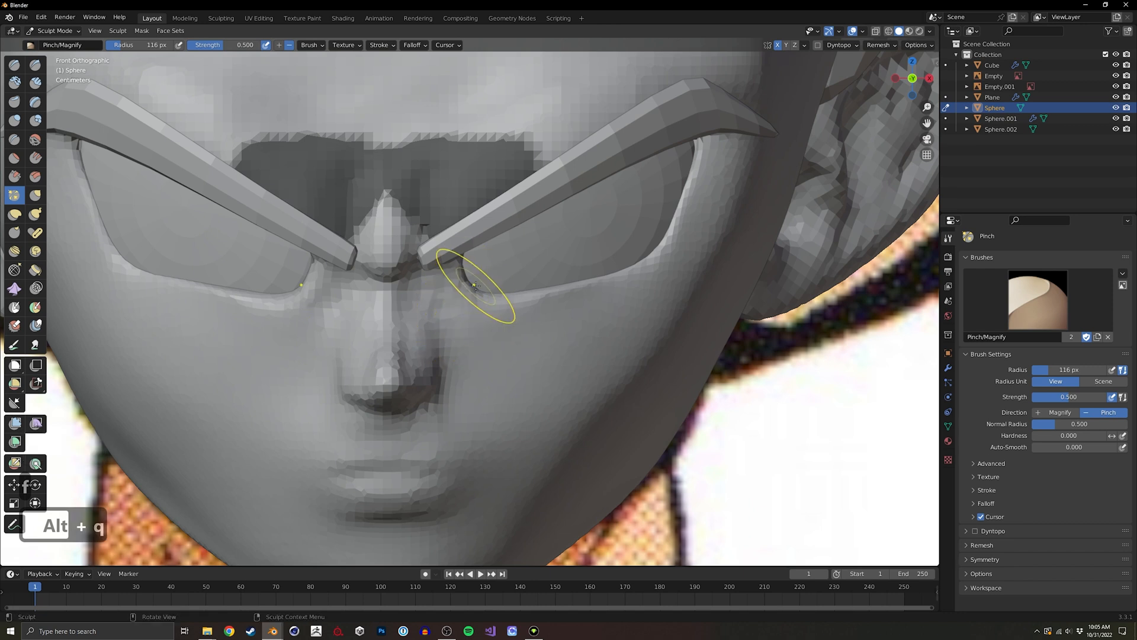
key("g")
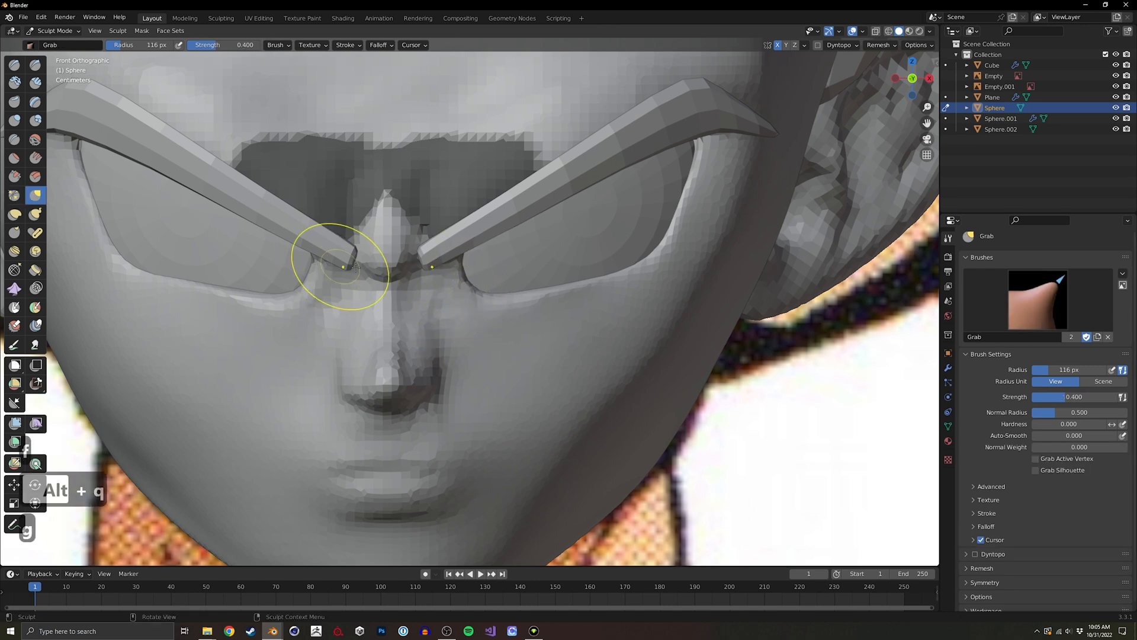
left_click_drag(468, 278, 481, 288)
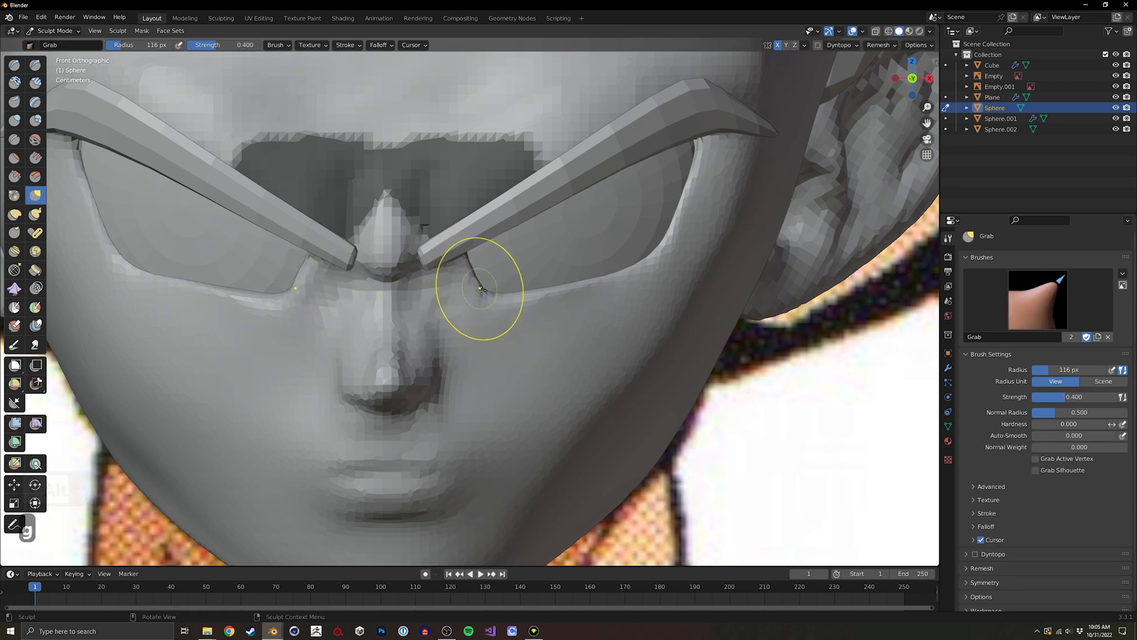
key("alt+z")
key("alt+z")
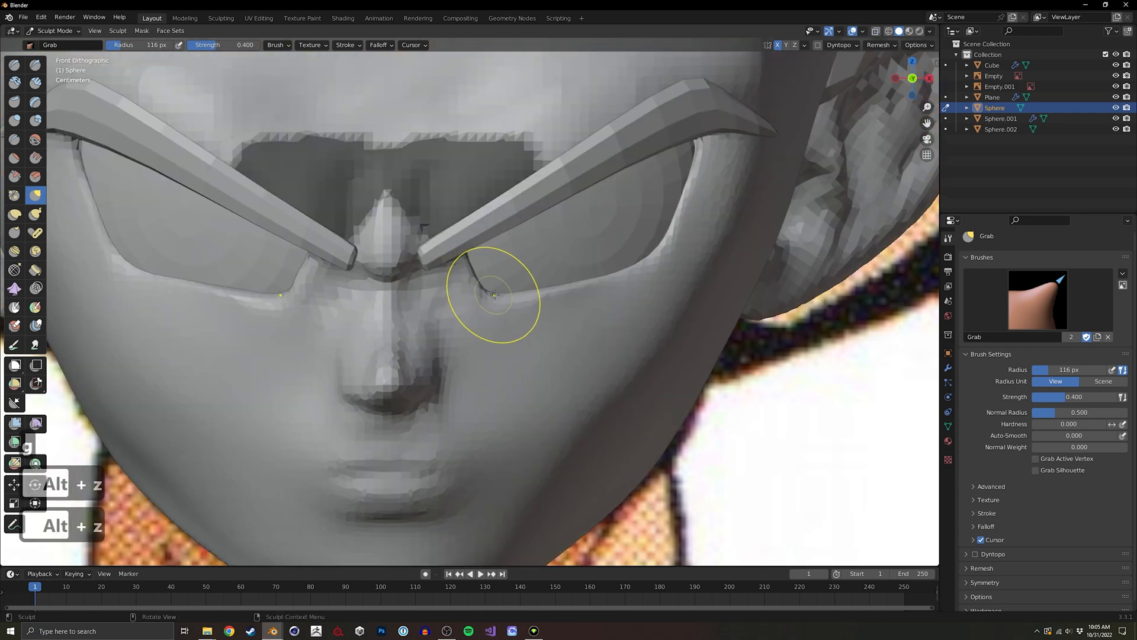
key("alt+z")
key("alt+z")
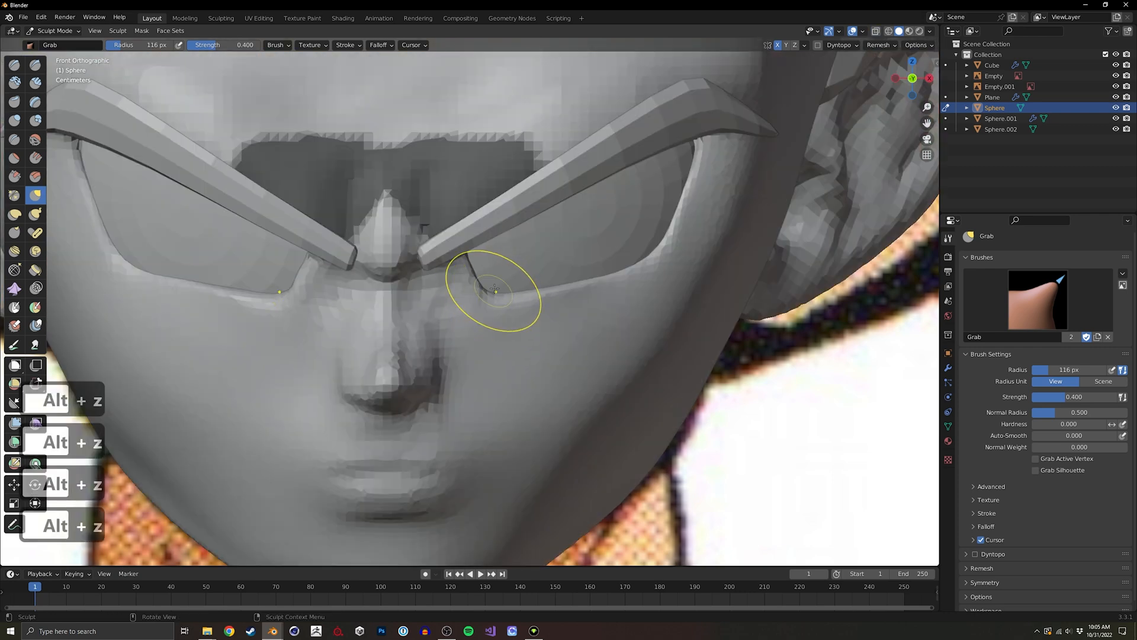
Set the Grab brush radius to 216 px and mask the brow and upper eye area of the face.
mouse_move(495, 288)
middle_mouse_down()
mouse_move(510, 272)
mouse_move(509, 308)
mouse_move(481, 320)
middle_mouse_up()
key("f")
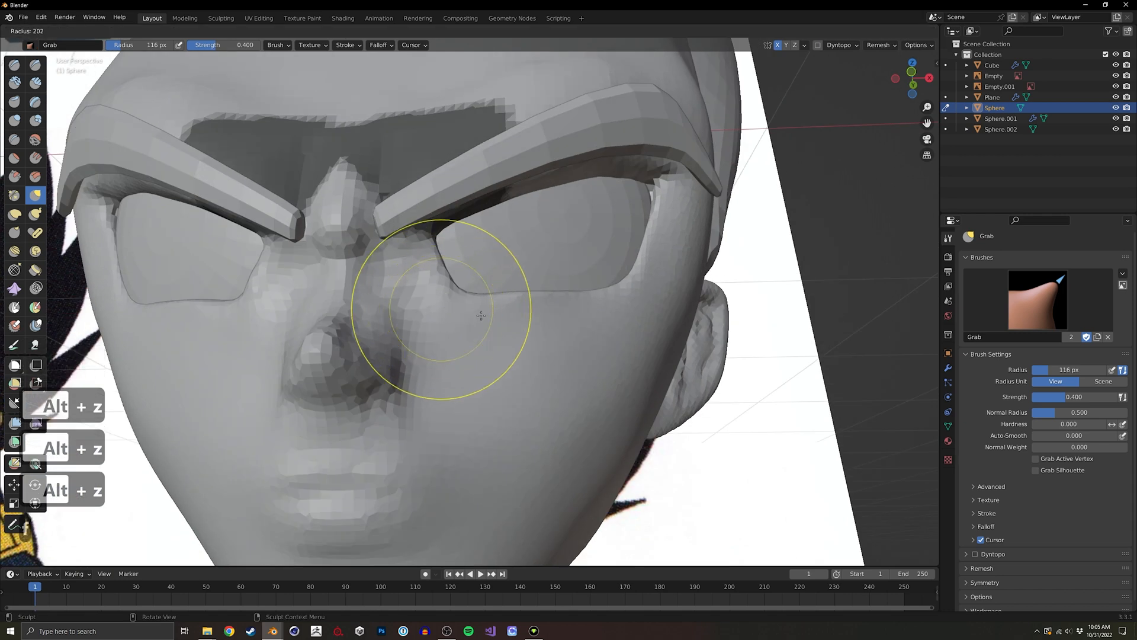
left_click(481, 315)
mouse_move(405, 279)
left_mouse_down("ctrl+shift")
mouse_move(725, 251)
mouse_move(218, 217)
mouse_move(101, 279)
left_mouse_up("ctrl+shift")
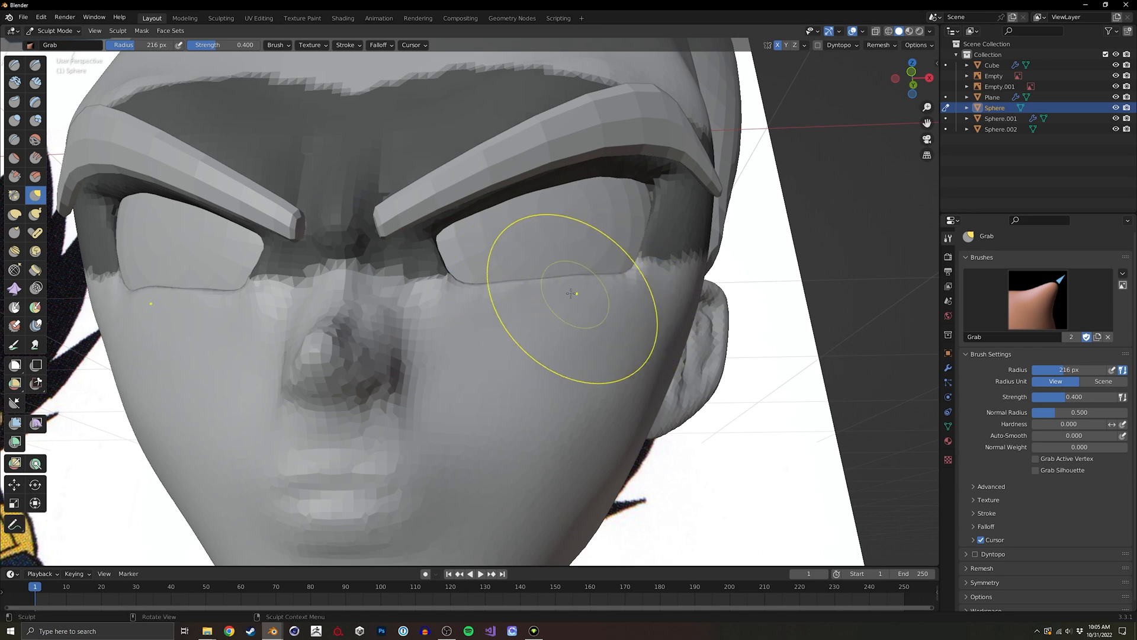
Raise the lower eyelid near its inner corner with the Grab brush, checking it against the front reference in X-ray.
key("KP_1")
key("alt+z")
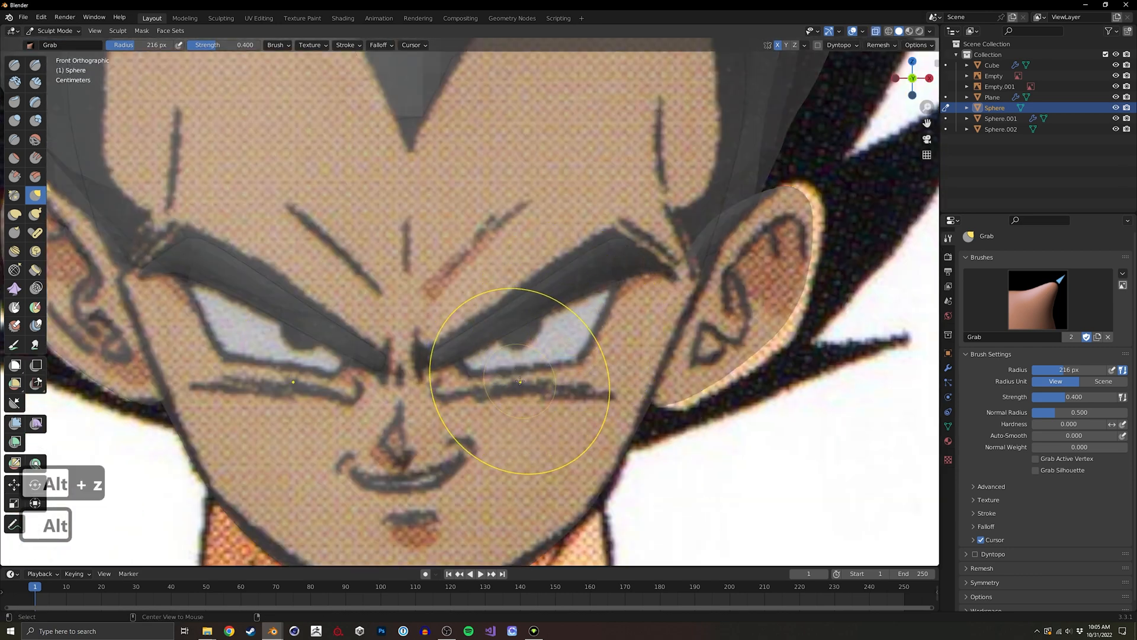
key("alt+z")
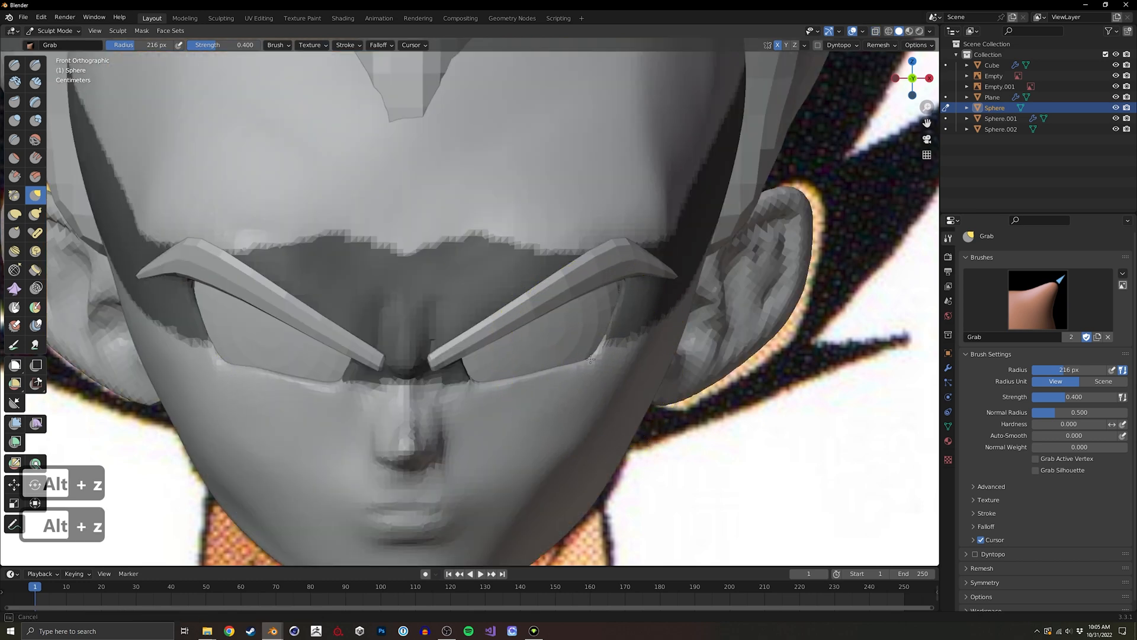
left_click_drag(494, 390, 487, 382)
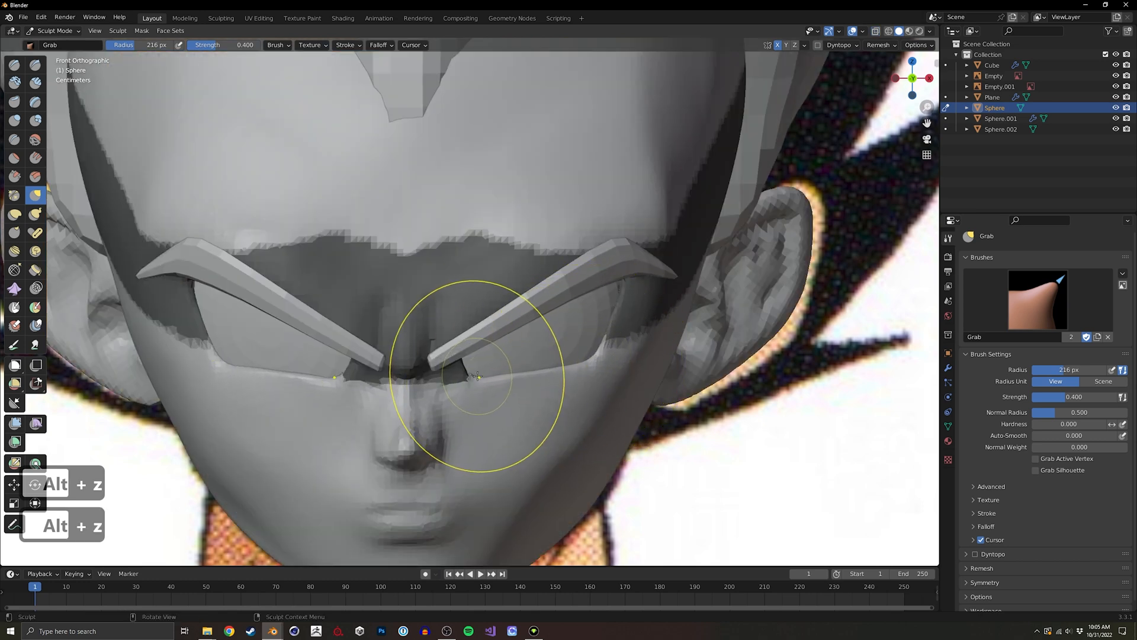
Clear the mask, remesh the face and examine the inner eye corner up close.
middle_click_drag(473, 399, 533, 325, "ctrl")
middle_click_drag(521, 379, 521, 308, "ctrl")
mouse_move(515, 379)
middle_mouse_down("shift")
mouse_move(551, 260)
mouse_move(474, 266)
middle_mouse_up("shift")
middle_click_drag(450, 284, 437, 249, "ctrl")
mouse_move(255, 323)
middle_mouse_down("shift")
mouse_move(312, 283)
mouse_move(533, 272)
mouse_move(596, 317)
mouse_move(453, 325)
mouse_move(456, 314)
middle_mouse_up("shift")
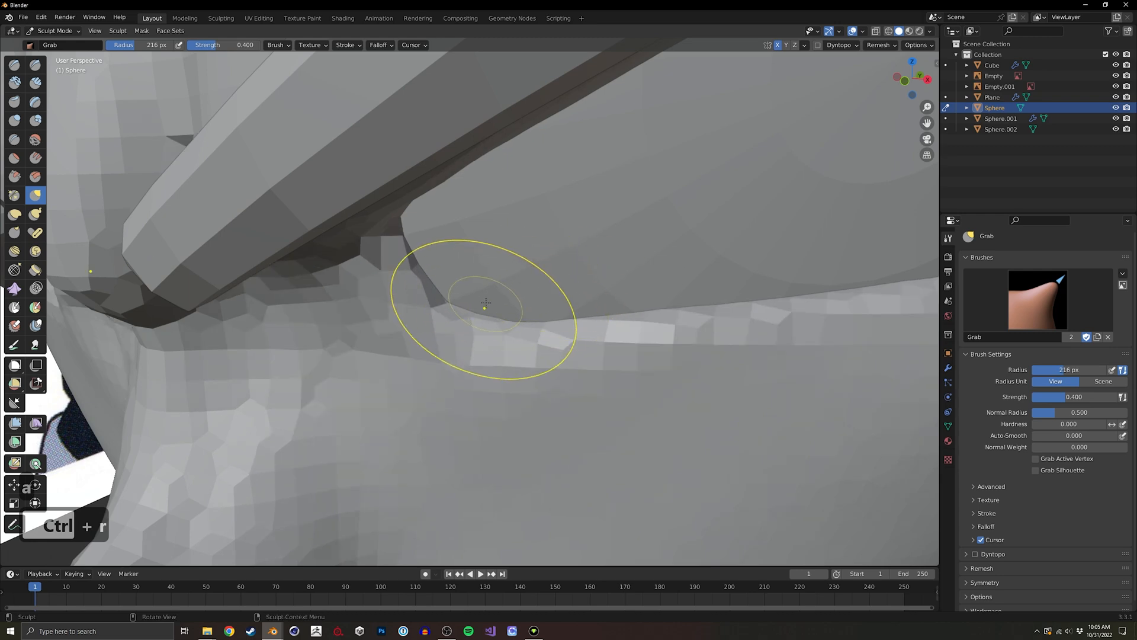
Refine the lower eyelid against the front reference in X-ray with the Grab brush at a 134 px radius.
middle_click_drag(485, 303, 545, 284, "alt")
key("alt+z")
middle_click_drag(696, 252, 512, 332, "shift")
middle_click_drag(513, 332, 452, 325, "ctrl")
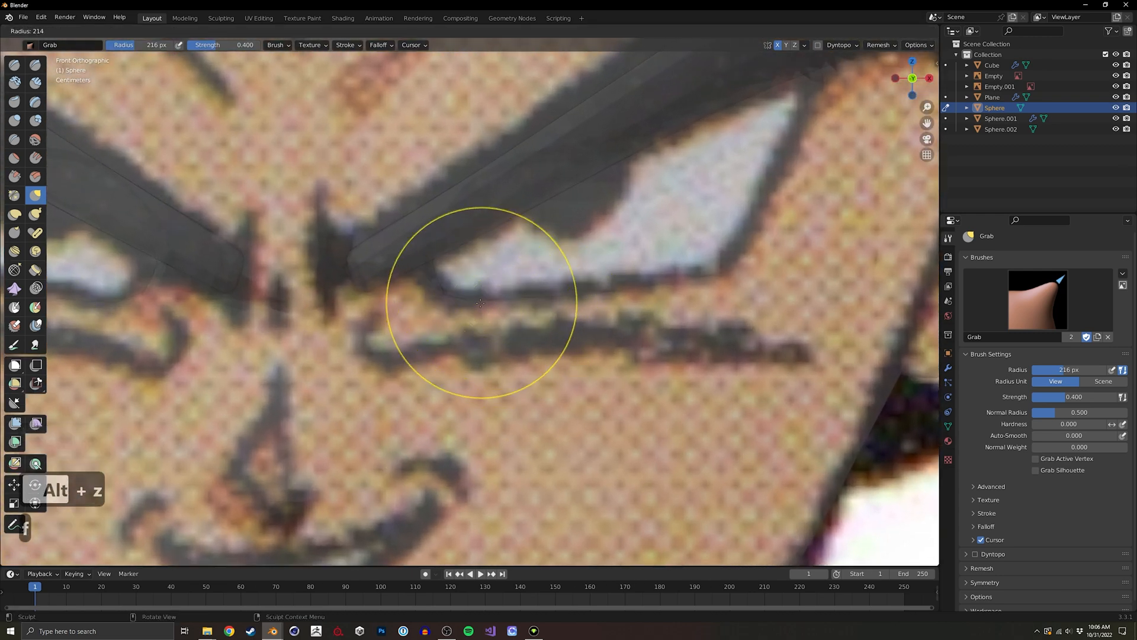
key("f")
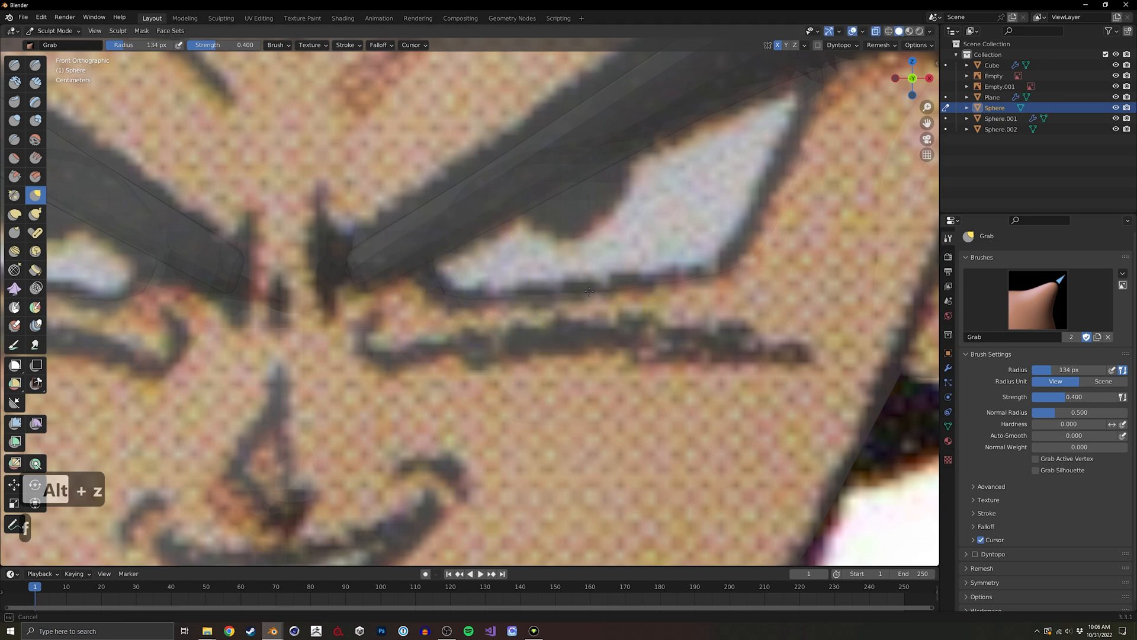
Pull the lower and outer edges of the eye socket to match the reference drawing with the Grab brush at 246 px.
key("f")
left_click(682, 320)
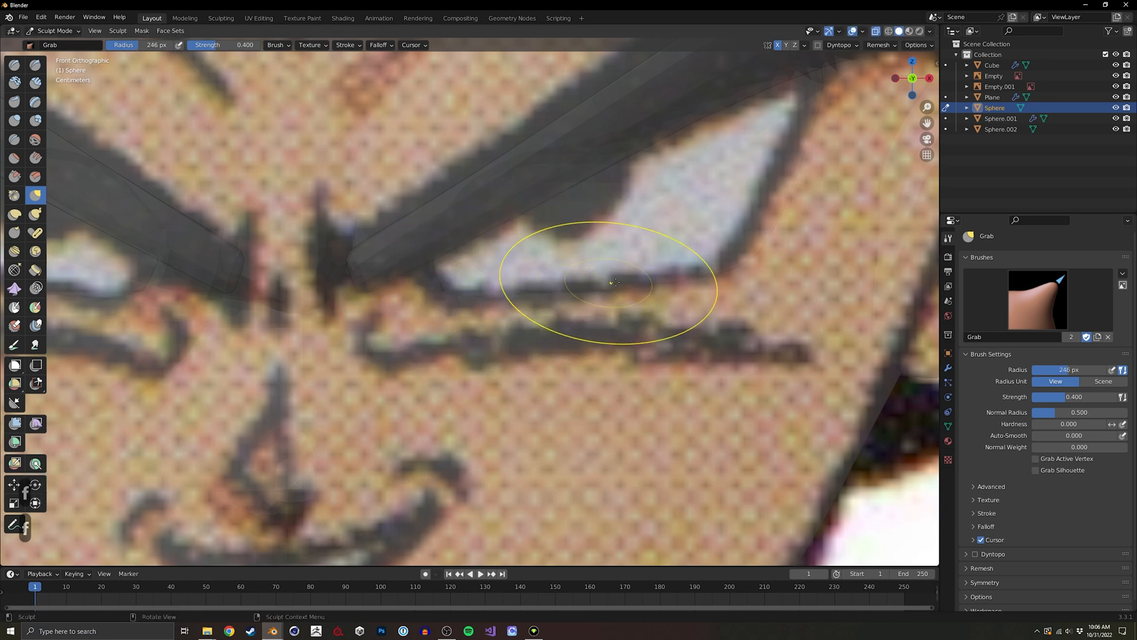
left_click_drag(720, 281, 714, 272)
left_click_drag(762, 257, 764, 230)
middle_click_drag(814, 148, 713, 221, "shift")
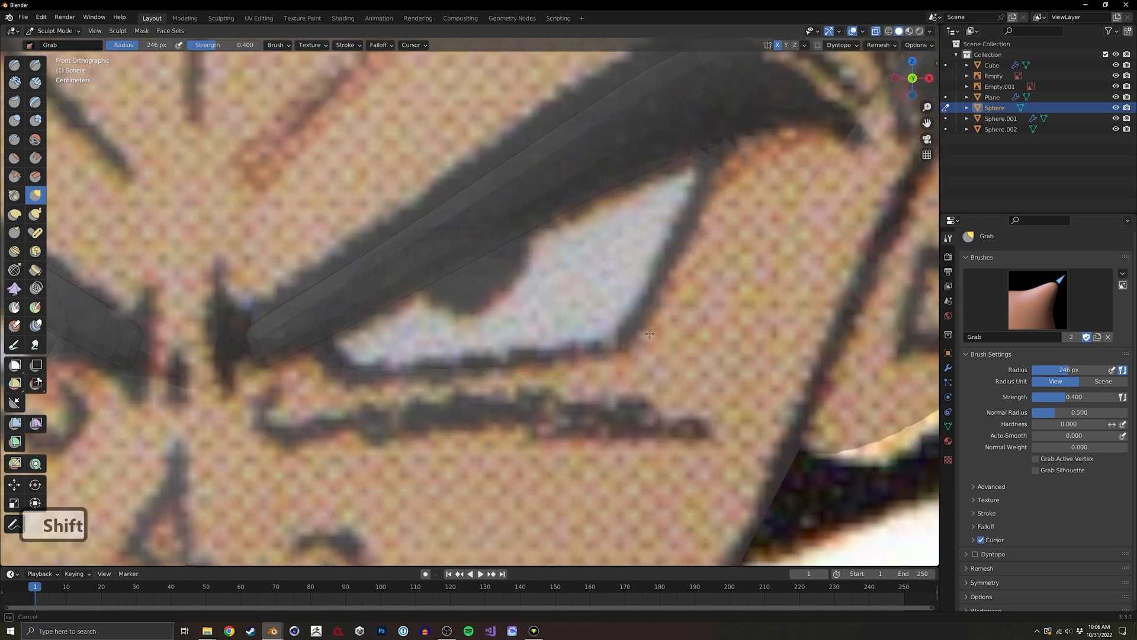
key("alt+z")
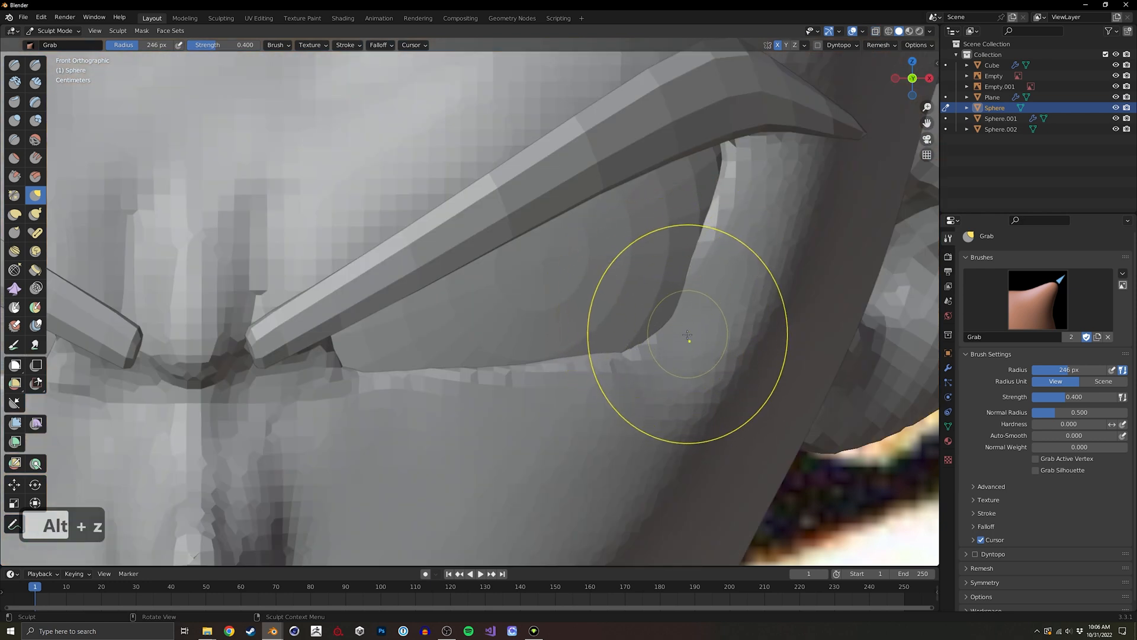
middle_click_drag(663, 295, 616, 321, "alt")
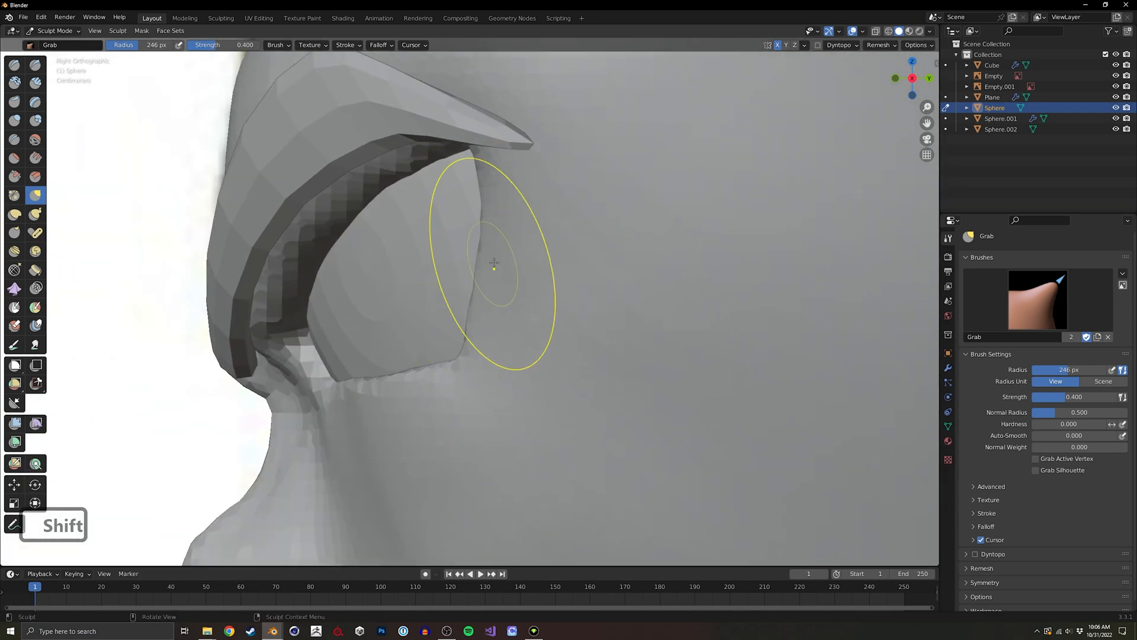
mouse_move(494, 263)
middle_mouse_down()
mouse_move(622, 300)
mouse_move(711, 302)
mouse_move(518, 401)
mouse_move(612, 300)
mouse_move(579, 279)
mouse_move(584, 262)
mouse_move(612, 276)
mouse_move(602, 322)
mouse_move(541, 295)
mouse_move(394, 139)
middle_mouse_up()
key("alt+z")
key("alt+z")
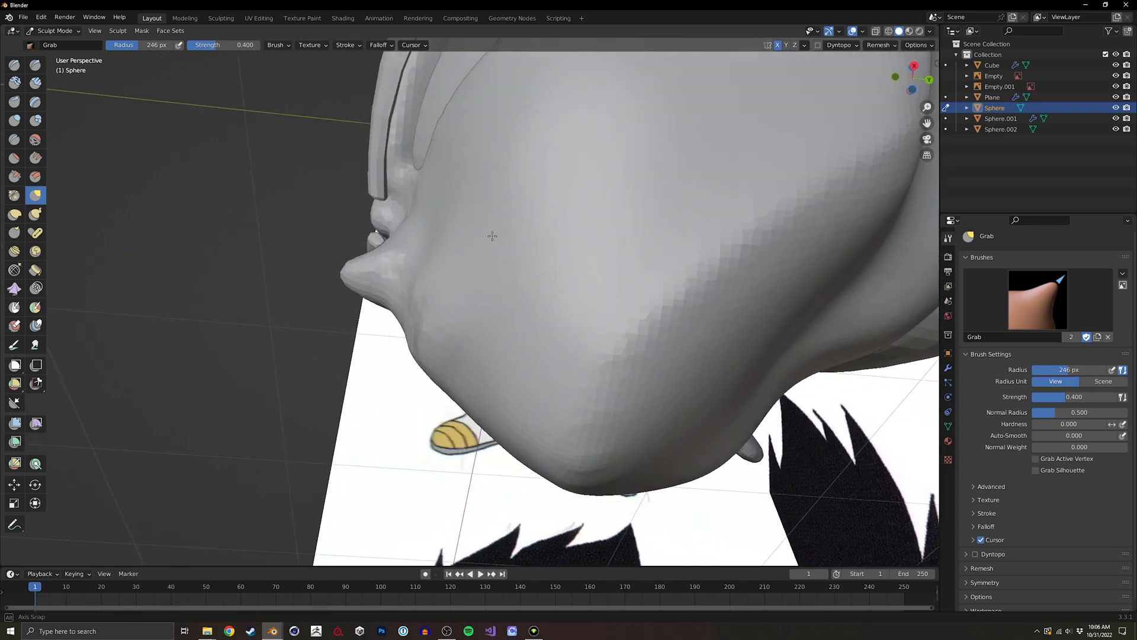
middle_click_drag(493, 236, 494, 296)
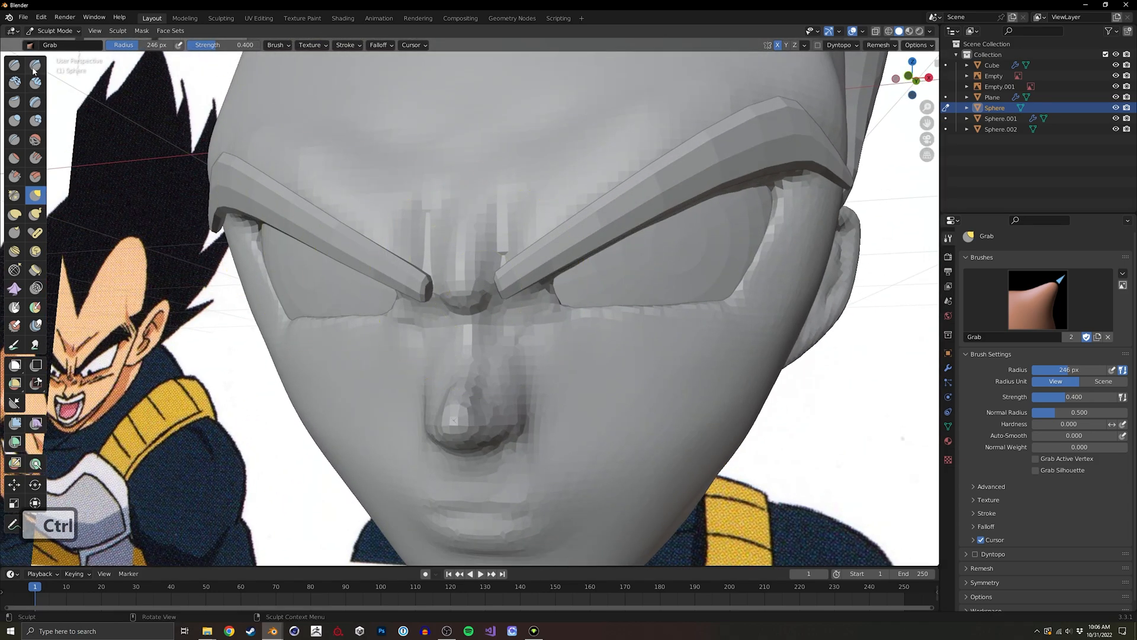
Reshape the nose with the Grab brush and sharpen the creases around it with Draw Sharp.
left_click(35, 65)
mouse_move(508, 190)
middle_mouse_down("ctrl")
mouse_move(500, 326)
mouse_move(517, 292)
mouse_move(477, 287)
mouse_move(457, 355)
mouse_move(551, 293)
mouse_move(467, 282)
mouse_move(482, 285)
middle_mouse_up("ctrl")
key("g")
left_click(34, 65)
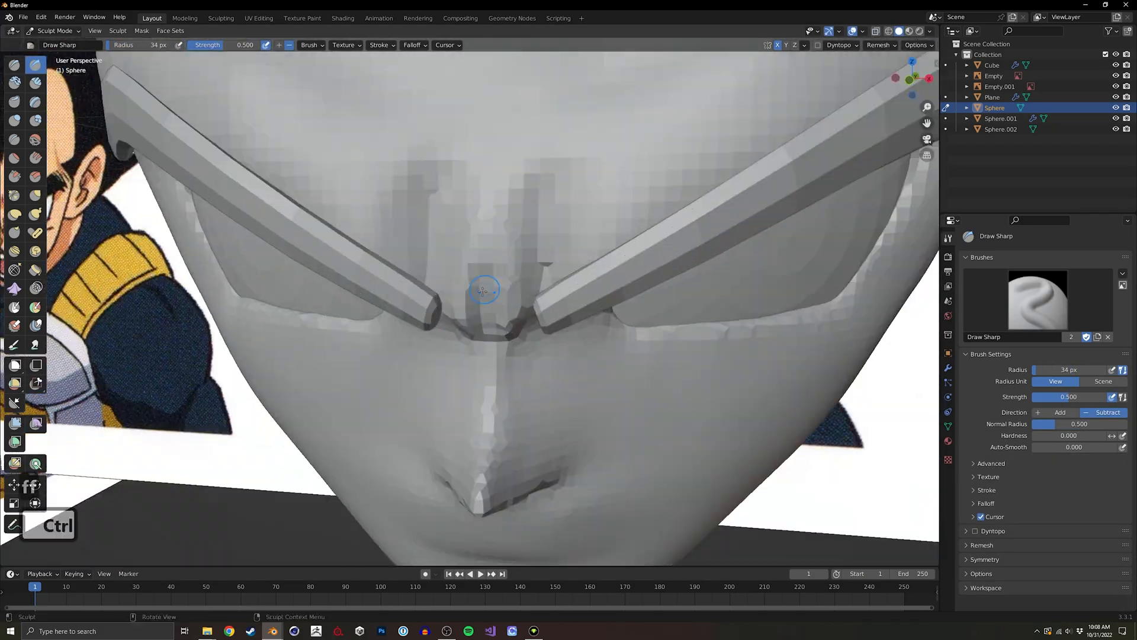
Adjust the lower face with the Grab brush and cut the mouth creases with Draw Sharp at 53 px.
key("KP_3")
key("g")
middle_click_drag(418, 176, 533, 332)
left_click(35, 66)
key("f")
left_click_drag(468, 339, 432, 350)
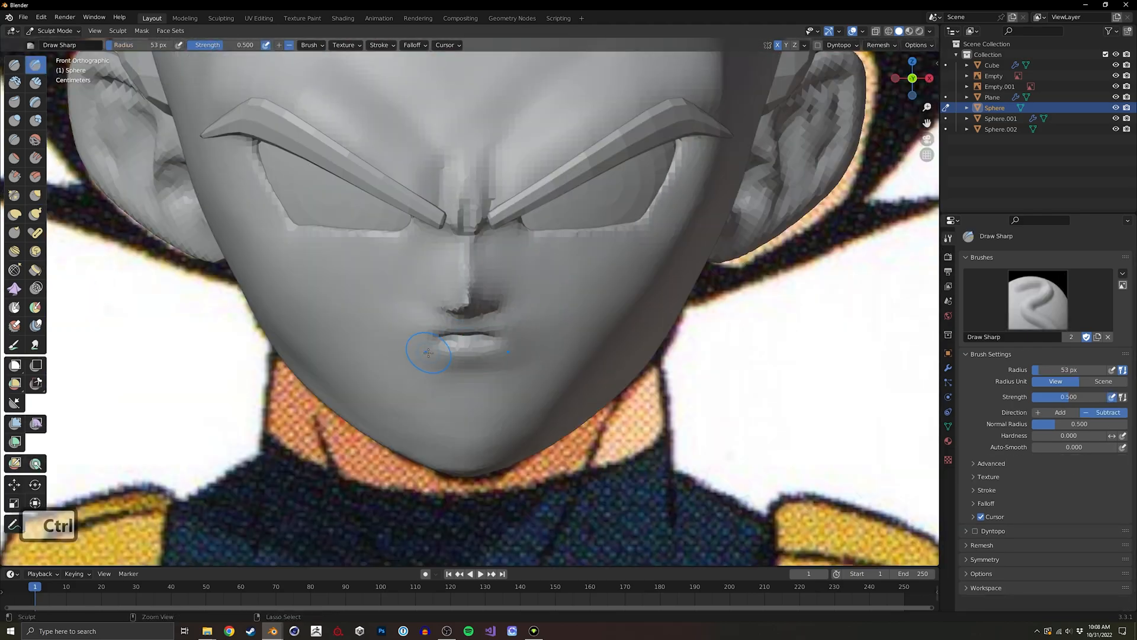
Adjust the head from the side with the Grab brush and flatten the underside of the jaw with the Scrape brush at 274 px.
mouse_move(431, 350)
middle_mouse_down()
mouse_move(356, 358)
mouse_move(444, 267)
mouse_move(508, 151)
mouse_move(474, 267)
mouse_move(458, 195)
middle_mouse_up()
key("KP_3")
key("g")
key("f")
key("f")
left_click(14, 176)
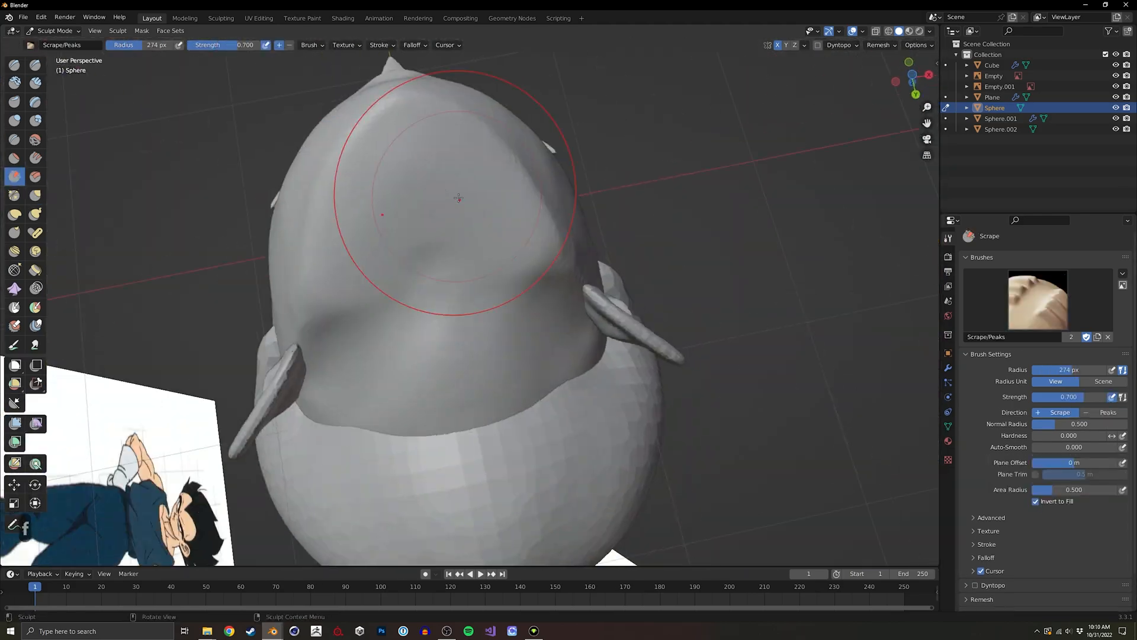
Fit the face profile to the side reference with the Grab brush and add sharp creases with Draw Sharp.
key("KP_3")
key("g")
key("alt+z")
middle_click_drag(281, 321, 491, 270)
key("ctrl+z")
left_click(35, 65)
left_click_drag(409, 299, 468, 296)
Refine the shape with the Grab brush and rotate the selected head part in the side view.
mouse_move(490, 270)
middle_mouse_down()
mouse_move(525, 289)
mouse_move(419, 330)
mouse_move(513, 195)
mouse_move(507, 381)
mouse_move(456, 325)
mouse_move(533, 266)
mouse_move(482, 190)
mouse_move(425, 312)
mouse_move(652, 308)
middle_mouse_up()
key("g")
key("f")
key("ctrl+Tab")
key("KP_3")
key("r")
key("ctrl+Tab")
key("ctrl+Tab")
Adjust the head in the front view with the Grab and Scrape brushes, undoing the unwanted strokes.
key("KP_1")
key("f")
key("ctrl+Tab")
left_click(444, 274)
mouse_move(485, 332)
middle_mouse_down()
mouse_move(508, 279)
mouse_move(525, 317)
mouse_move(460, 353)
mouse_move(357, 322)
mouse_move(350, 282)
mouse_move(473, 255)
mouse_move(598, 202)
mouse_move(468, 272)
middle_mouse_up()
key("ctrl+Tab")
key("g")
key("ctrl+z")
left_click(15, 176)
key("f")
key("ctrl+z")
Switch sculpting to the ear and carve its inner folds with the Draw Sharp brush at 68 px.
key("ctrl+Tab")
left_click(604, 195)
key("ctrl+Tab")
left_click(35, 65)
left_click_drag(435, 269, 411, 303)
key("g")
key("ctrl+z")
left_click(35, 64)
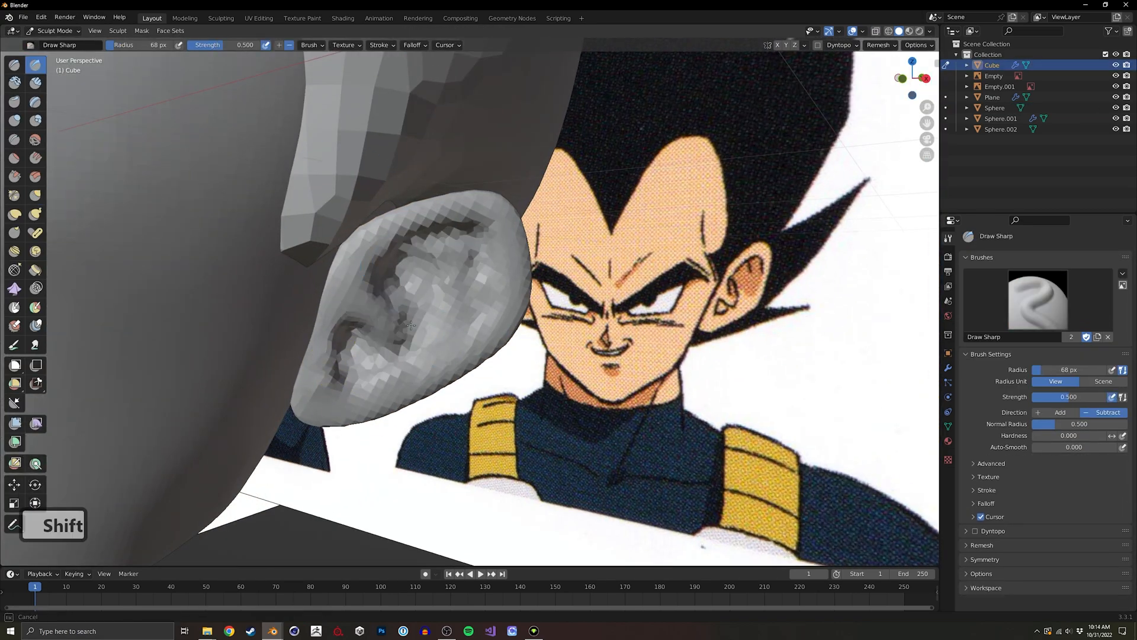
Undo the last ear carving stroke and refine the ear's outline with a resized Grab brush.
key("ctrl+z")
mouse_move(379, 332)
middle_mouse_down()
mouse_move(414, 297)
mouse_move(447, 317)
mouse_move(468, 249)
mouse_move(261, 350)
middle_mouse_up()
key("g")
key("f")
key("ctrl+z")
Thicken the ear with the Inflate brush at 115 px and smooth its surface.
key("i")
key("x")
key("ctrl+Tab")
left_click(260, 350)
key("ctrl+Tab")
middle_click_drag(161, 336, 461, 357)
key("i")
key("alt+q")
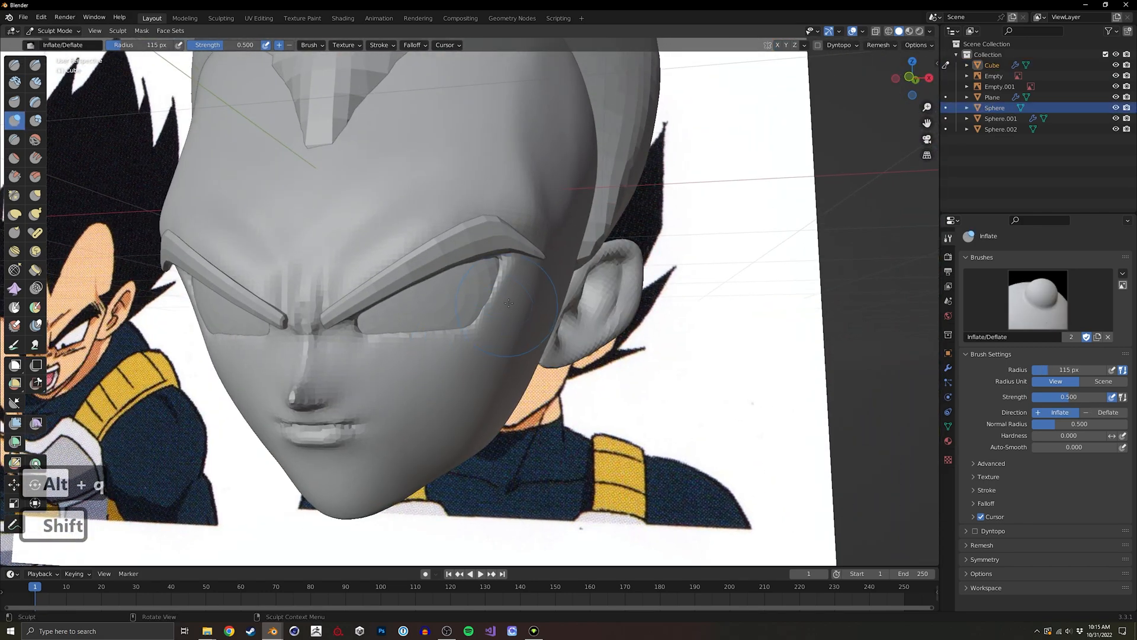
middle_click_drag(509, 304, 508, 237)
middle_click_drag(508, 237, 518, 337, "ctrl")
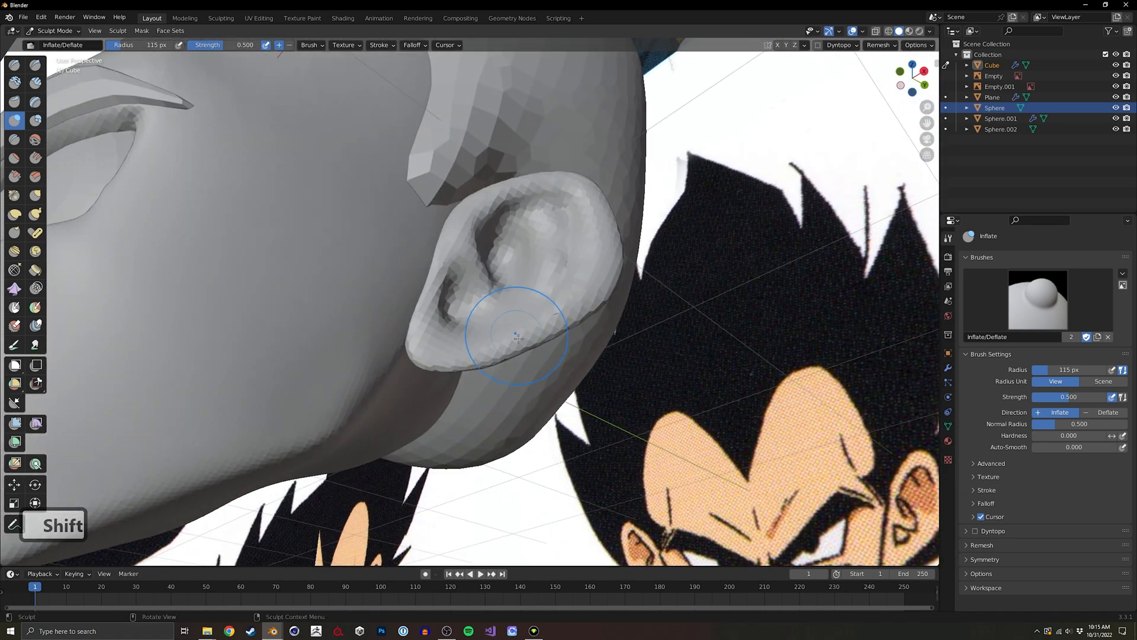
middle_click_drag(447, 351, 441, 342)
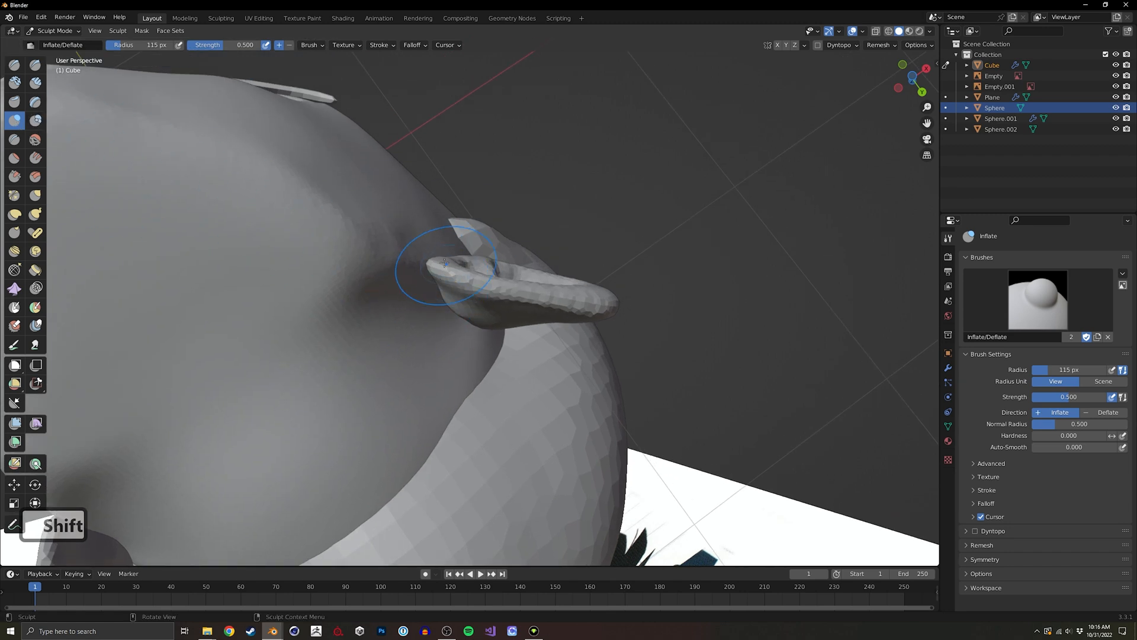
Try to build up the ear's outer rim with the Draw brush.
left_click(14, 68)
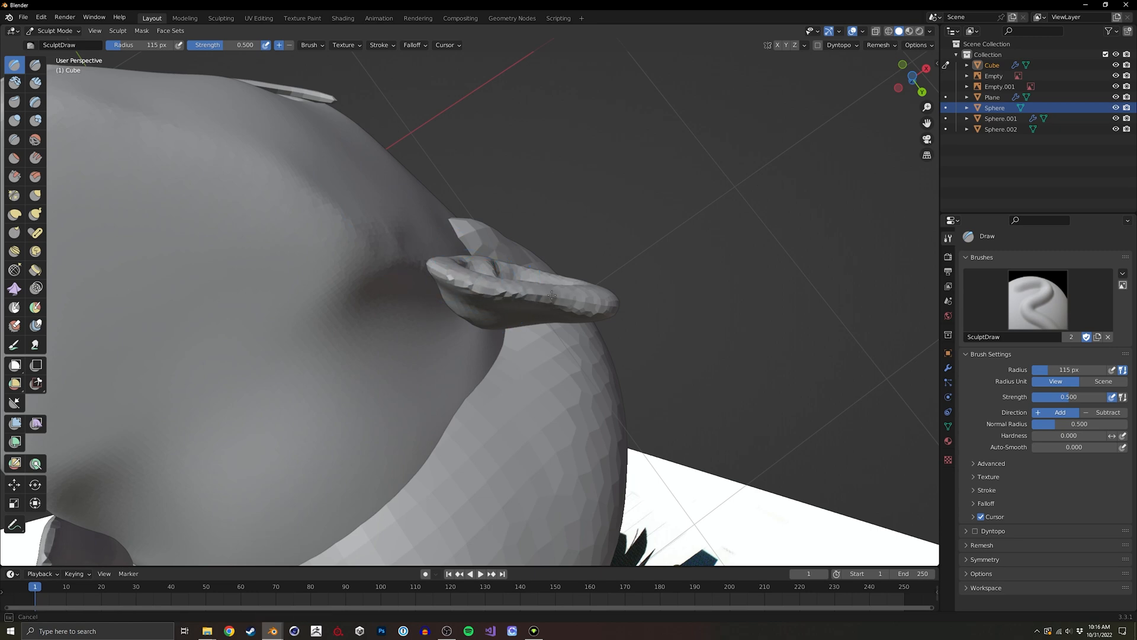
left_click_drag(551, 294, 560, 297)
mouse_move(533, 296)
middle_mouse_down()
mouse_move(486, 273)
mouse_move(404, 281)
middle_mouse_up()
key("ctrl+z")
middle_click_drag(237, 284, 390, 266)
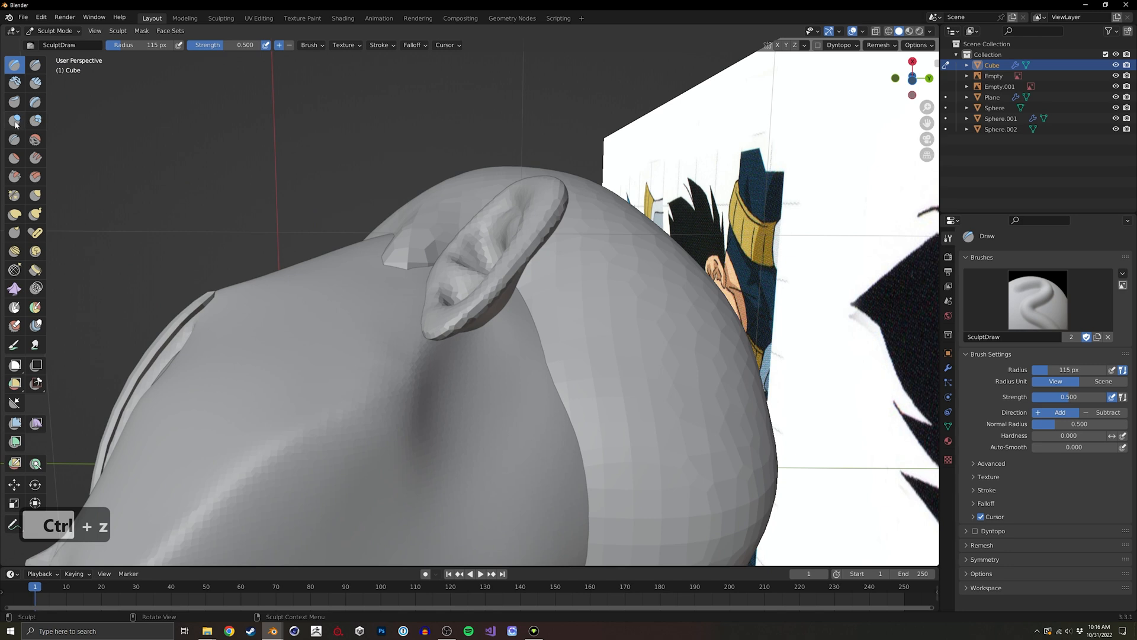
Thicken the ear lobe and rim with the Inflate brush at 93 px and remesh the ear.
left_click(15, 120)
middle_click_drag(430, 277, 426, 266)
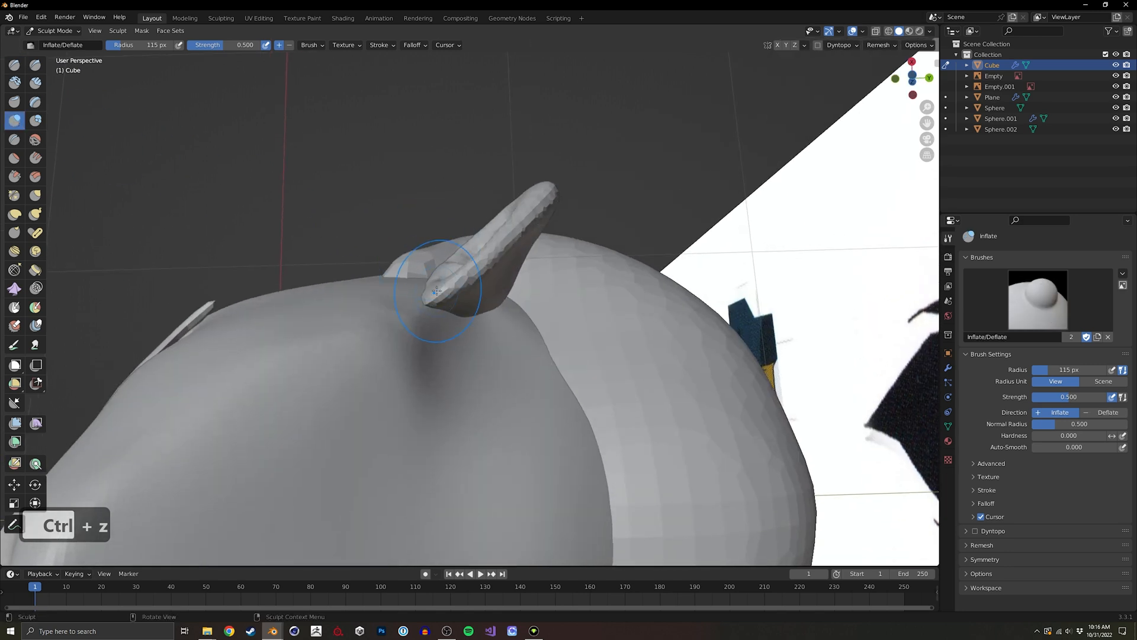
key("f")
left_click(434, 300)
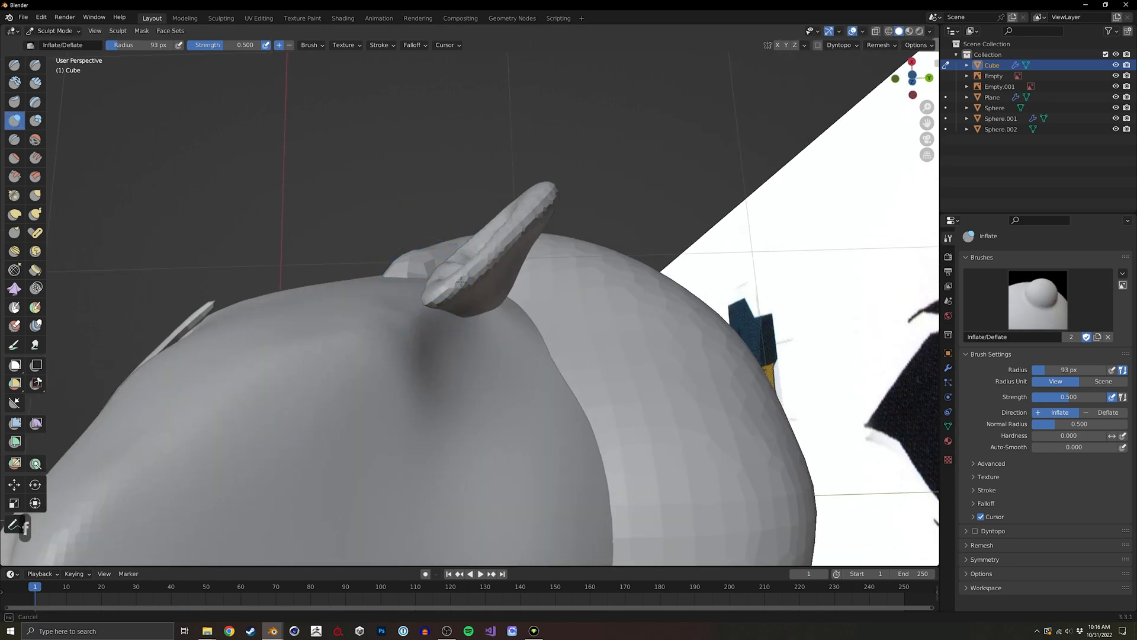
middle_click_drag(475, 268, 492, 282)
mouse_move(529, 226)
middle_mouse_down()
mouse_move(449, 273)
mouse_move(452, 243)
mouse_move(465, 289)
mouse_move(451, 293)
mouse_move(430, 260)
mouse_move(482, 320)
mouse_move(584, 378)
middle_mouse_up()
key("ctrl+r")
key("ctrl+r")
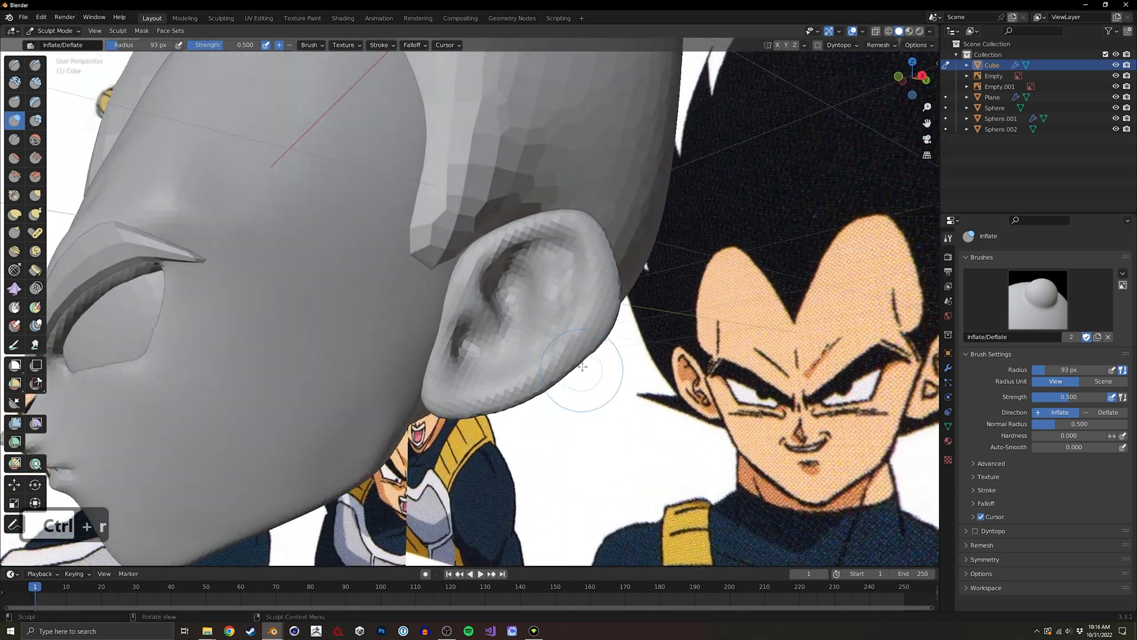
Deepen the lower inner hollow of the ear with the Draw Sharp brush, reducing its radius to 77 px.
scroll(584, 378, "up", 2)
mouse_move(575, 308)
middle_mouse_down("shift")
mouse_move(516, 266)
mouse_move(474, 264)
middle_mouse_up("shift")
left_click(33, 65)
mouse_move(379, 320)
middle_mouse_down()
mouse_move(398, 310)
mouse_move(410, 336)
middle_mouse_up()
key("f")
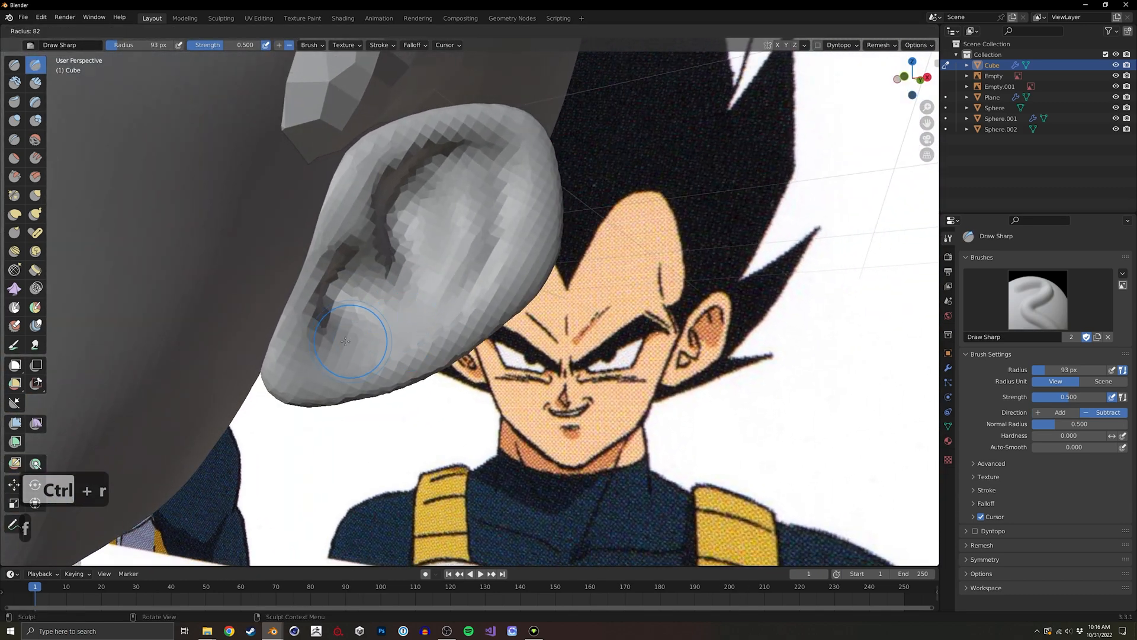
left_click(384, 338)
key("f")
left_click(327, 321)
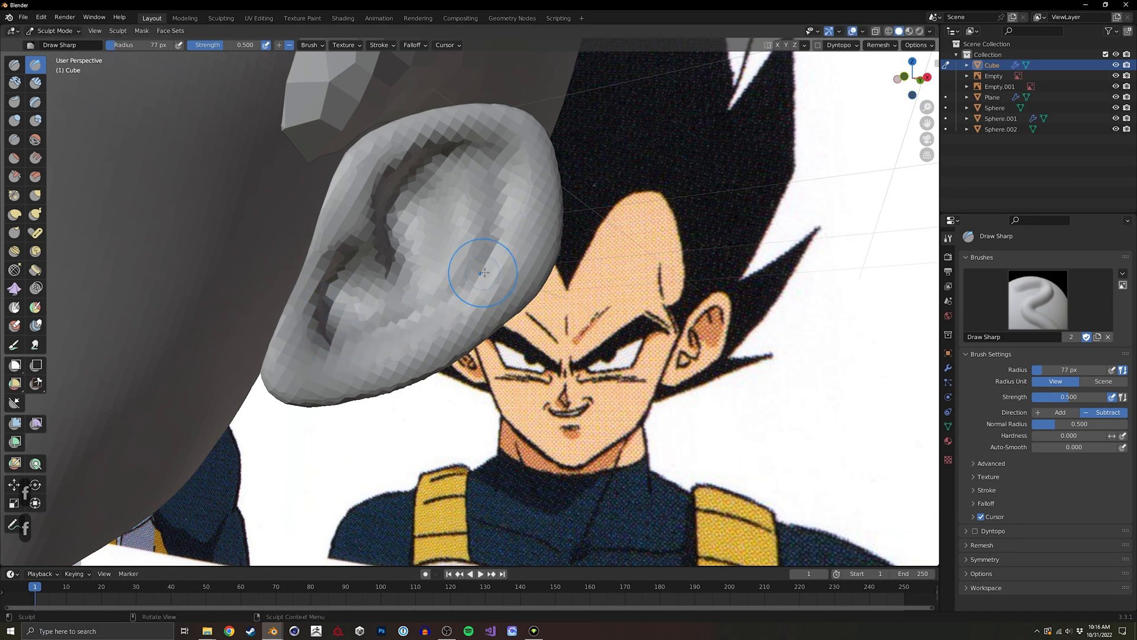
Raise a sharp ridge along the ear's inner fold with the inverted Draw Sharp brush.
left_click_drag(482, 273, 356, 351, "ctrl")
middle_click_drag(481, 292, 515, 249)
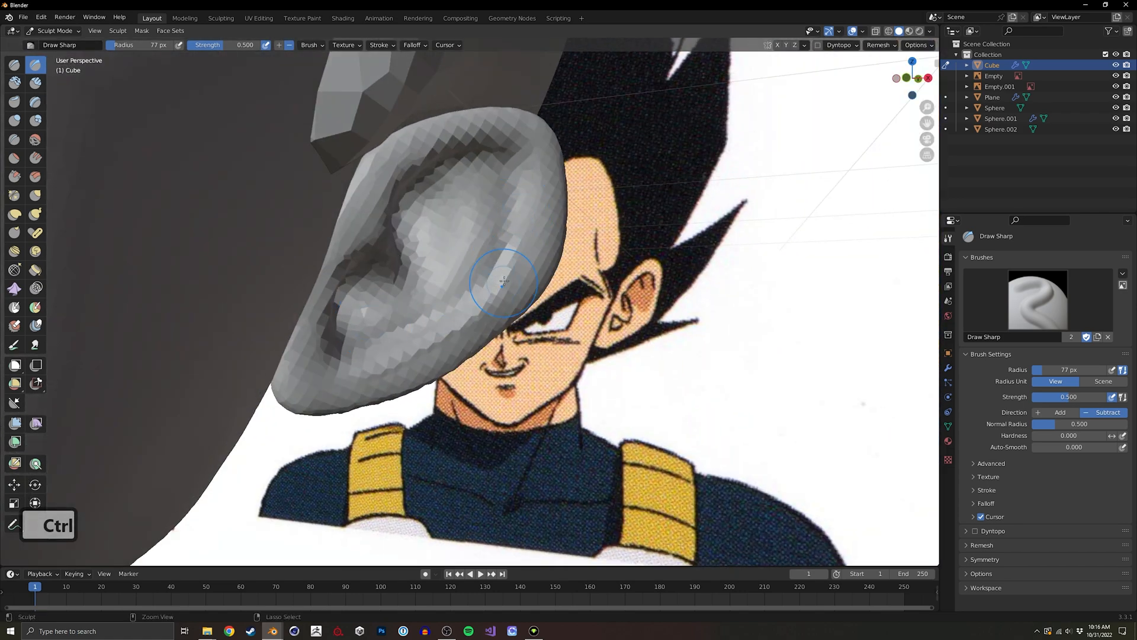
left_click_drag(504, 281, 523, 181, "ctrl")
left_click_drag(505, 236, 478, 269, "ctrl")
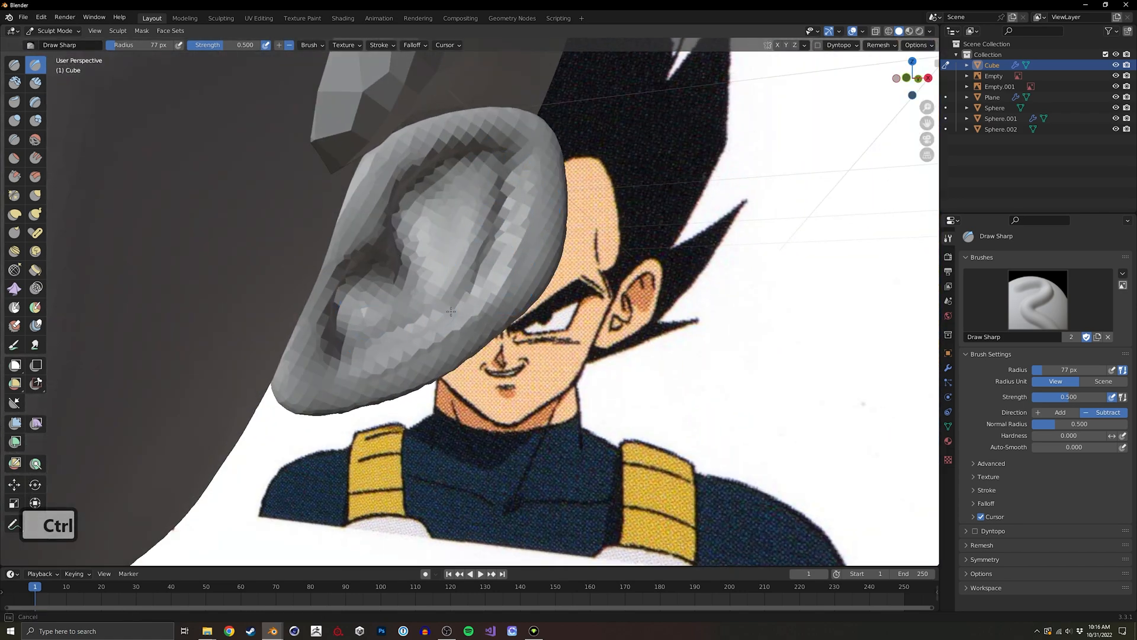
Adjust the ear from the side with the Grab brush and carve its inner folds with Draw Sharp at 97 px.
mouse_move(334, 347)
middle_mouse_down()
mouse_move(325, 362)
mouse_move(317, 329)
mouse_move(406, 254)
mouse_move(350, 270)
mouse_move(335, 261)
mouse_move(355, 241)
mouse_move(62, 119)
middle_mouse_up()
key("g")
key("f")
left_click(35, 64)
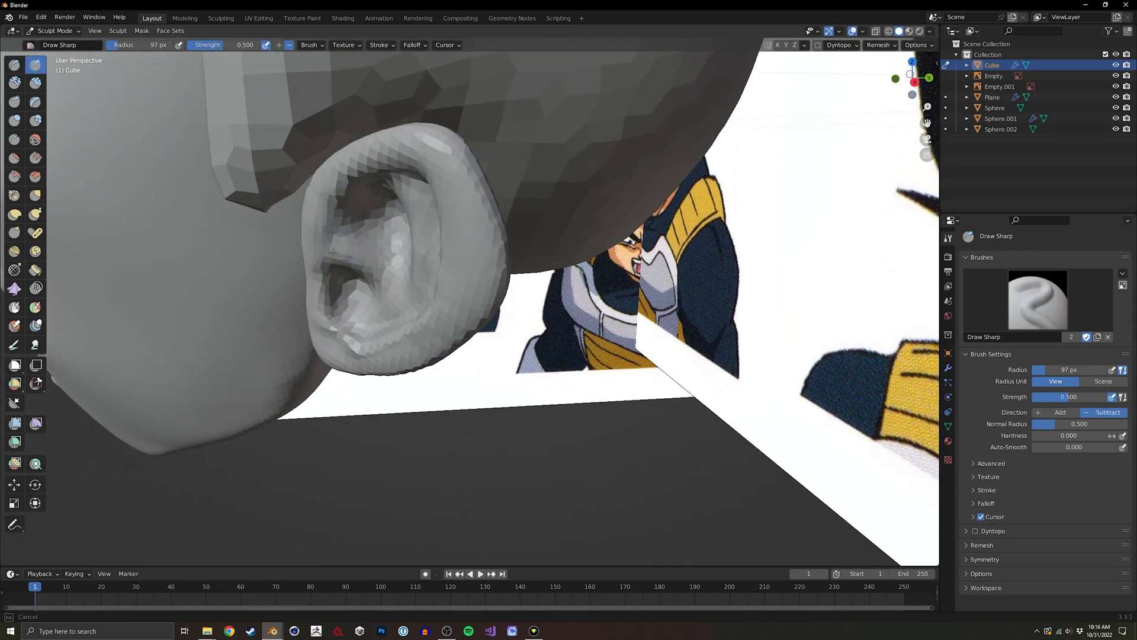
Undo the last six sculpting operations on the ear.
key("ctrl+z")
key("ctrl+z")
key("ctrl+z")
key("ctrl+z")
key("ctrl+z")
key("ctrl+z")
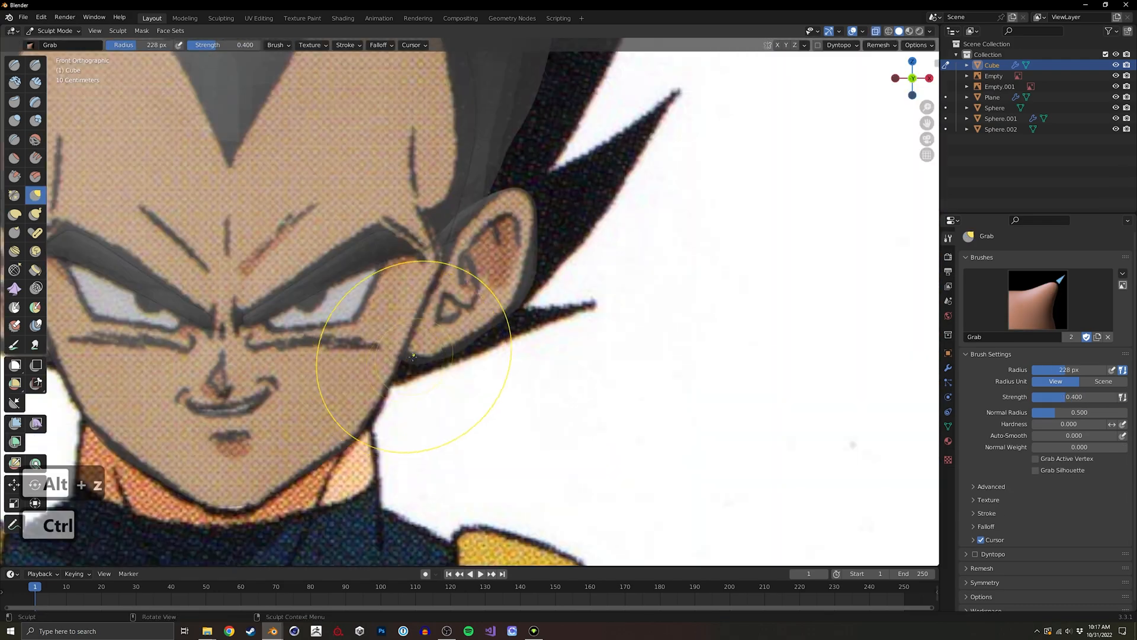
Fit the ear to the front reference with the Grab brush and return to Object Mode with the head selected.
key("f")
key("ctrl+Tab")
mouse_move(426, 320)
middle_mouse_down()
mouse_move(524, 358)
mouse_move(519, 322)
mouse_move(516, 371)
middle_mouse_up()
scroll(524, 357, "up", 3)
middle_click_drag(610, 303, 497, 341)
left_click(494, 355)
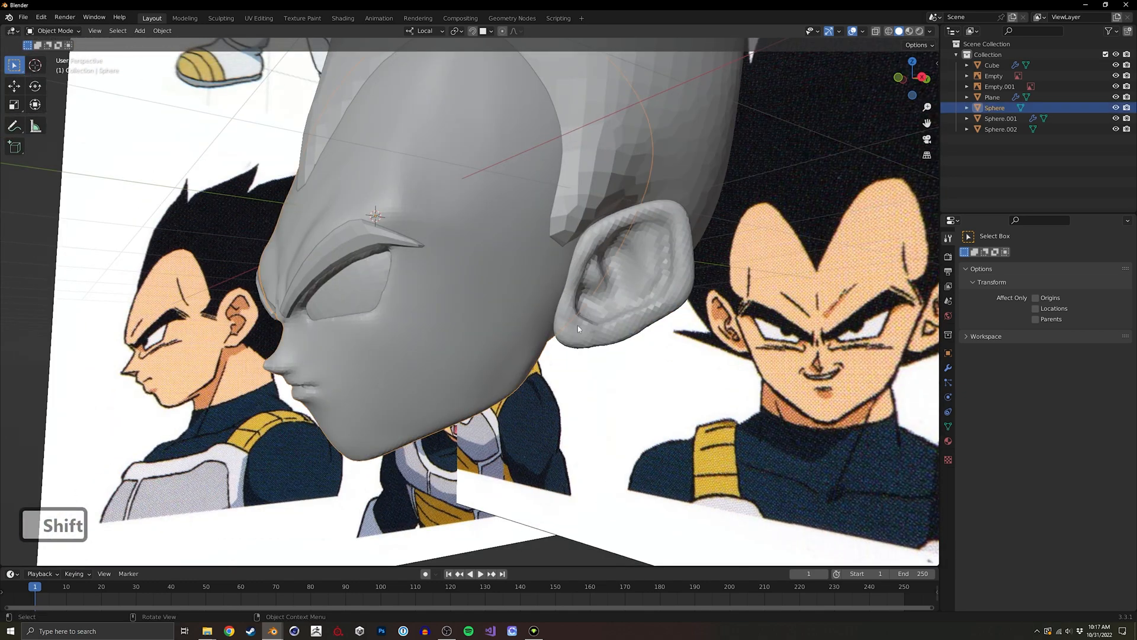
Apply smooth shading to the ear and the head.
left_click(578, 325)
right_click(533, 338)
left_click(533, 339)
left_click(496, 354)
right_click(496, 354)
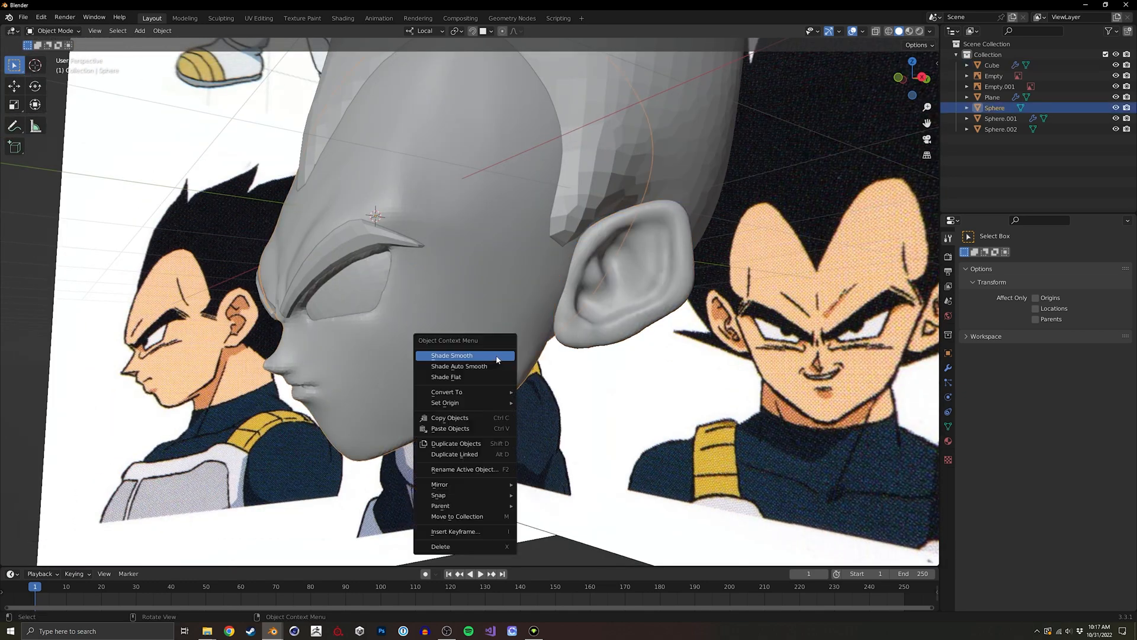
left_click(494, 357)
middle_click_drag(494, 356, 607, 325)
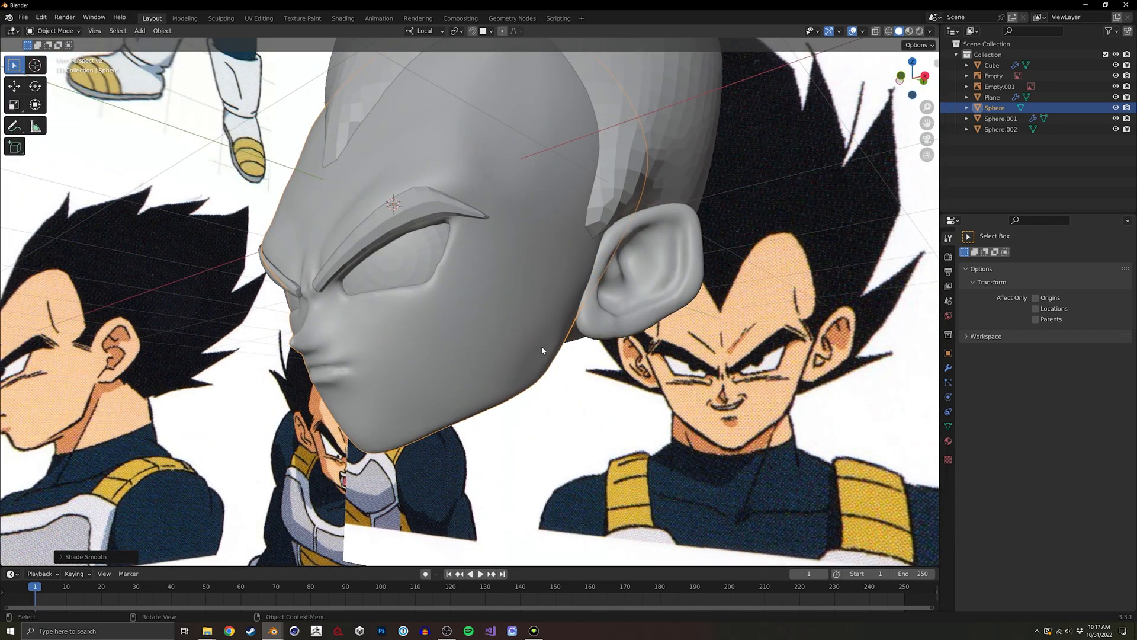
middle_click_drag(541, 350, 401, 308)
middle_click_drag(491, 293, 650, 304)
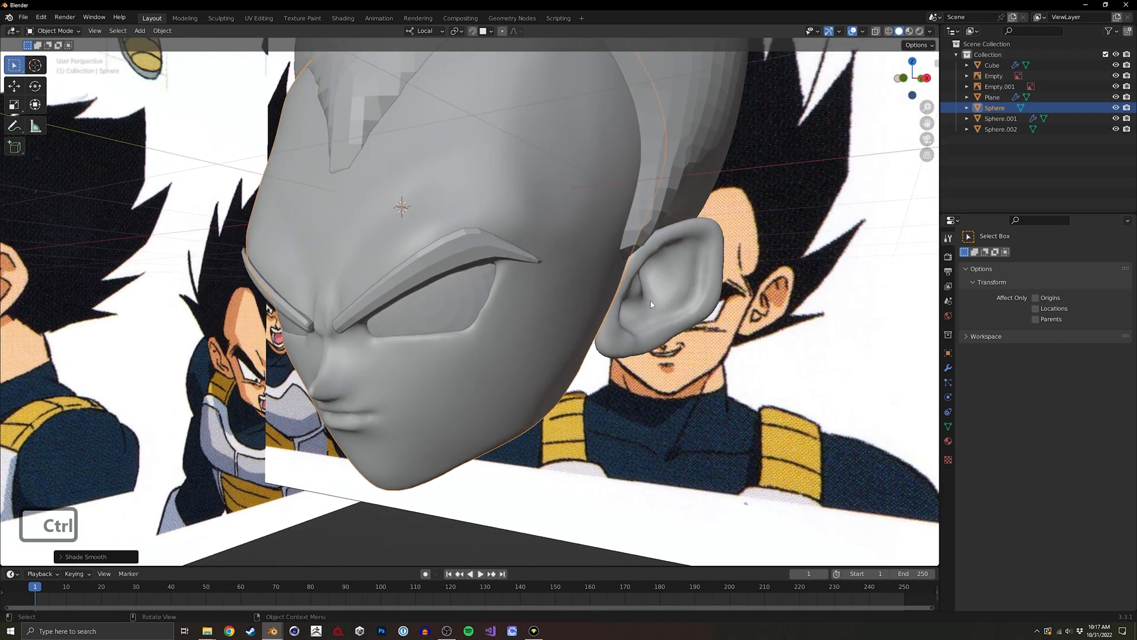
left_click(631, 339)
left_click(458, 530)
middle_click_drag(457, 530, 544, 334)
left_click(544, 334)
key("g")
right_click(631, 354)
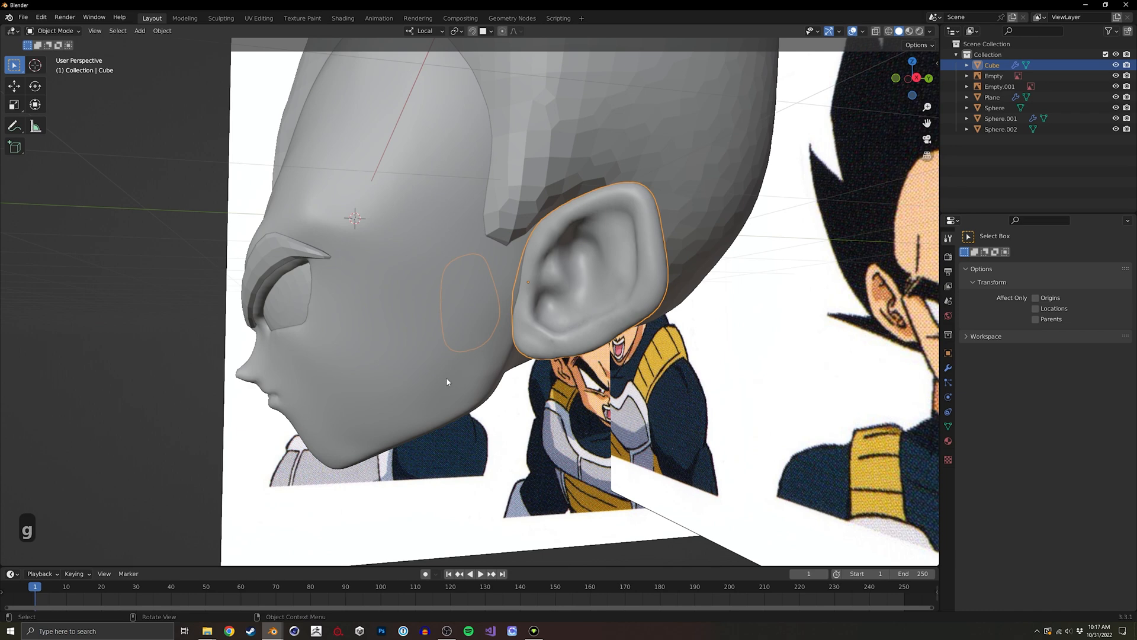
left_click(574, 562)
Enter Sculpt Mode on the ear and adjust its front edge with the Grab brush at 143 px.
middle_click_drag(522, 376, 572, 281, "ctrl")
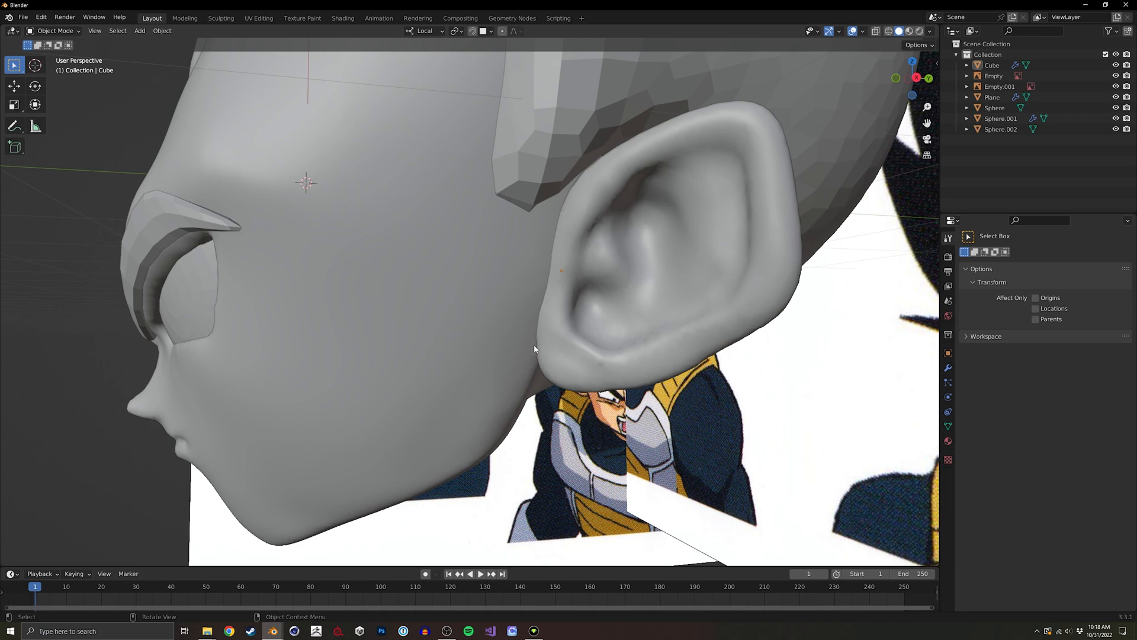
middle_click_drag(526, 269, 503, 282)
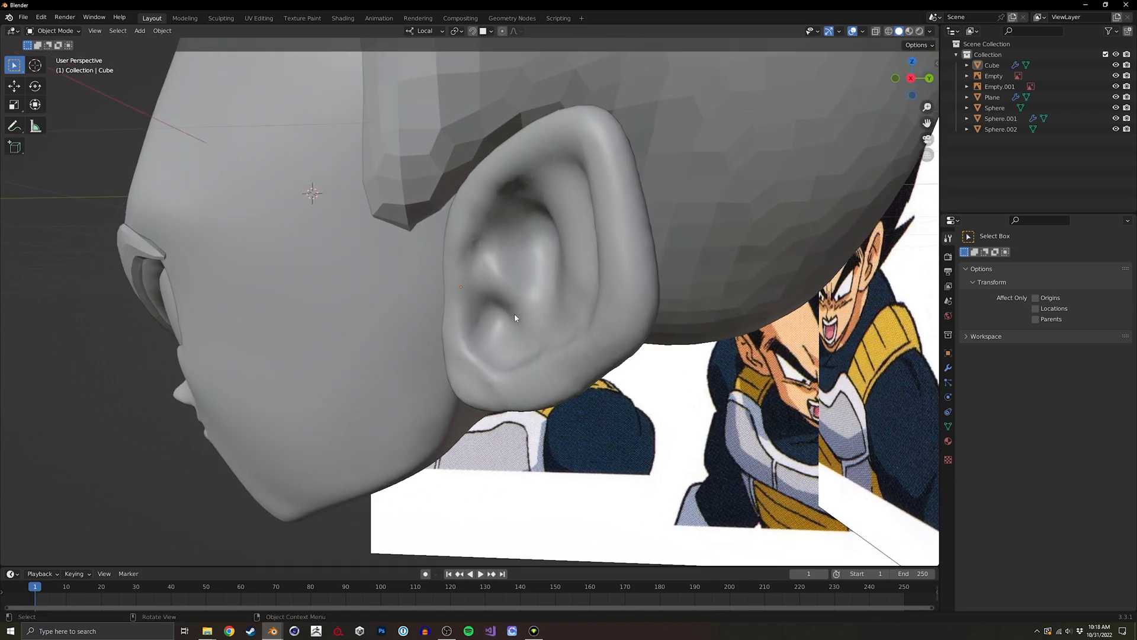
key("ctrl+Tab")
left_click(517, 400)
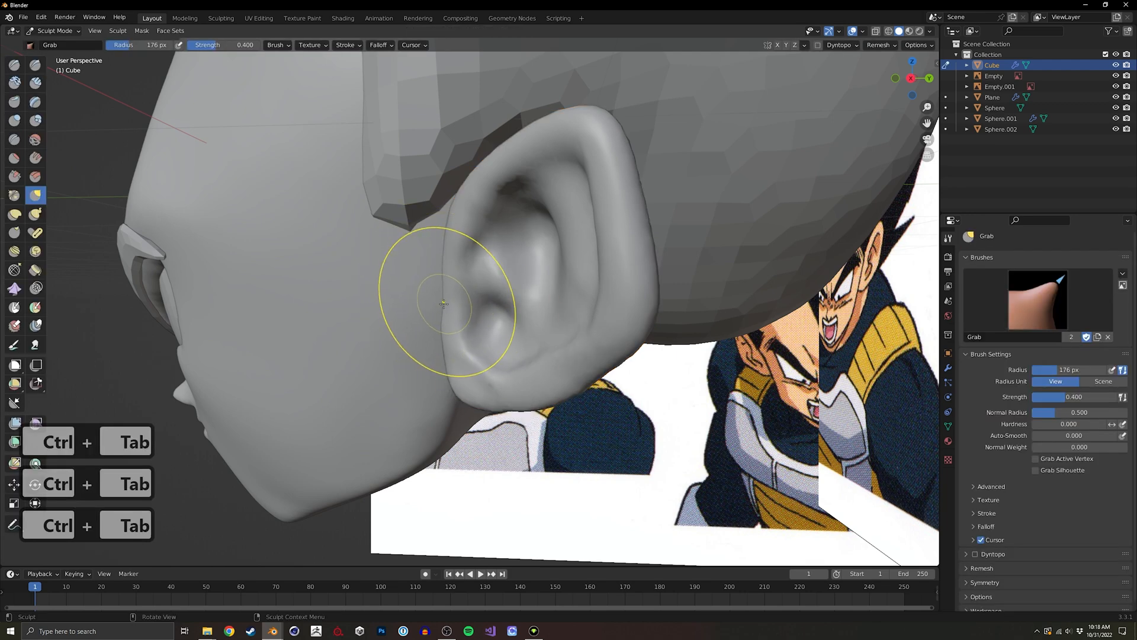
middle_click_drag(443, 304, 381, 279)
scroll(409, 315, "up", 2)
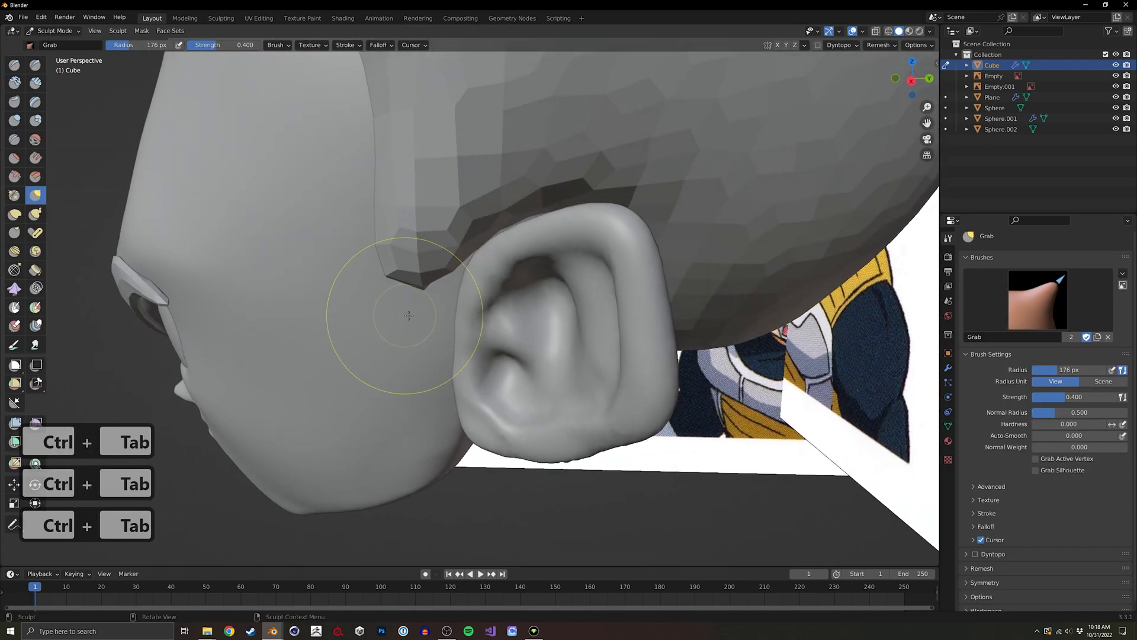
key("f")
left_click(453, 378)
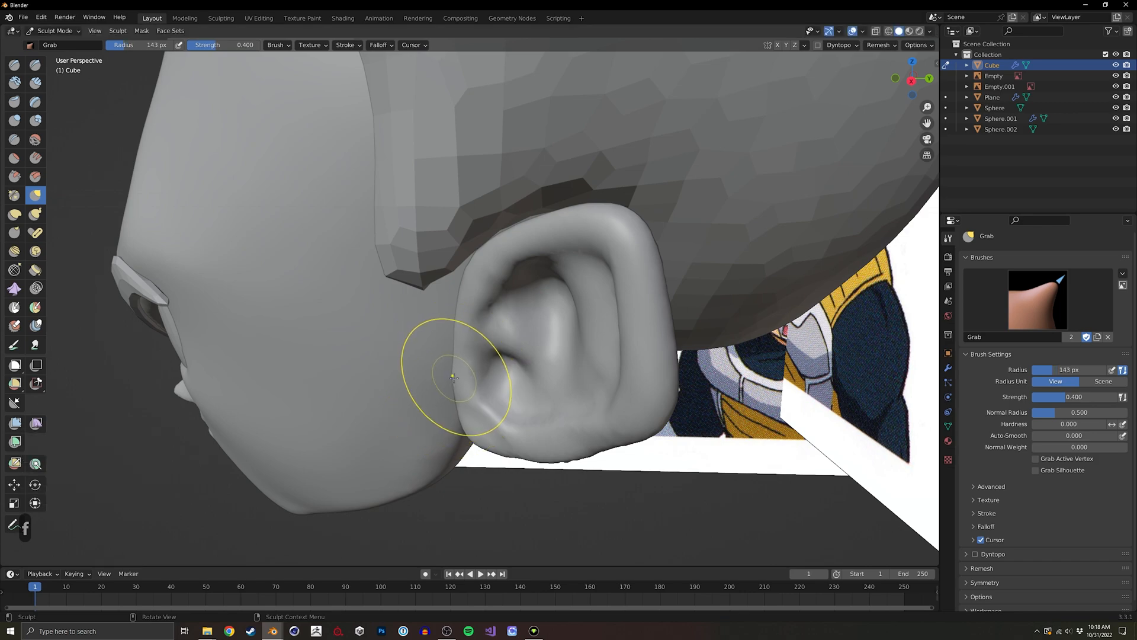
middle_click_drag(457, 375, 365, 320)
left_click_drag(366, 320, 363, 356)
Reshape the fold above the earlobe with the Grab brush at 102 px and return to Object Mode.
middle_click_drag(397, 335, 470, 368)
key("f")
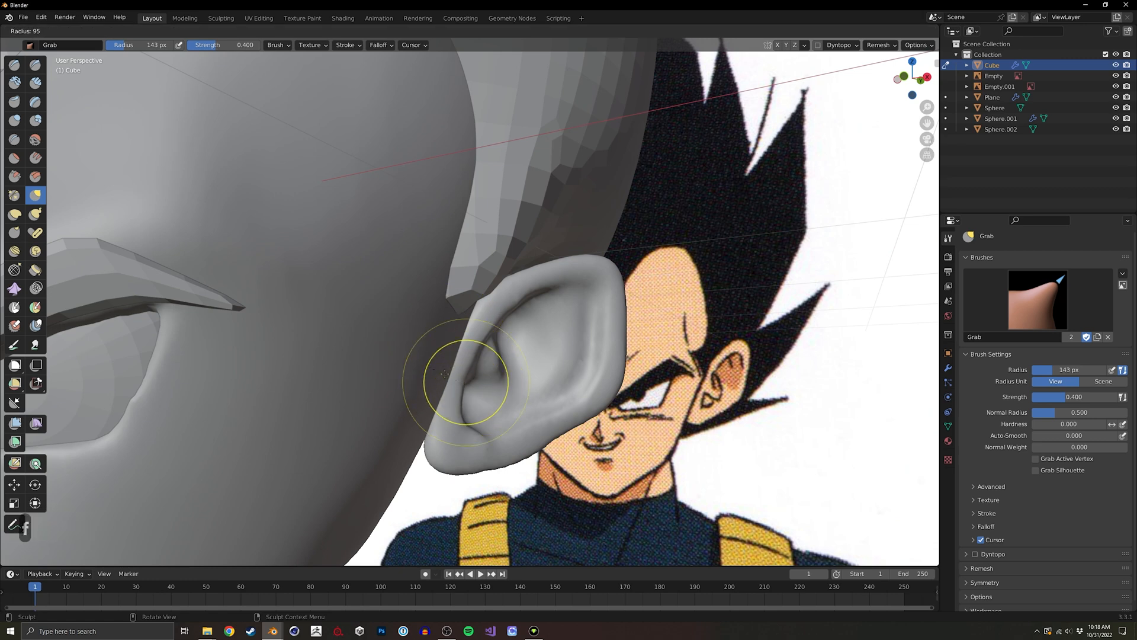
left_click(474, 391)
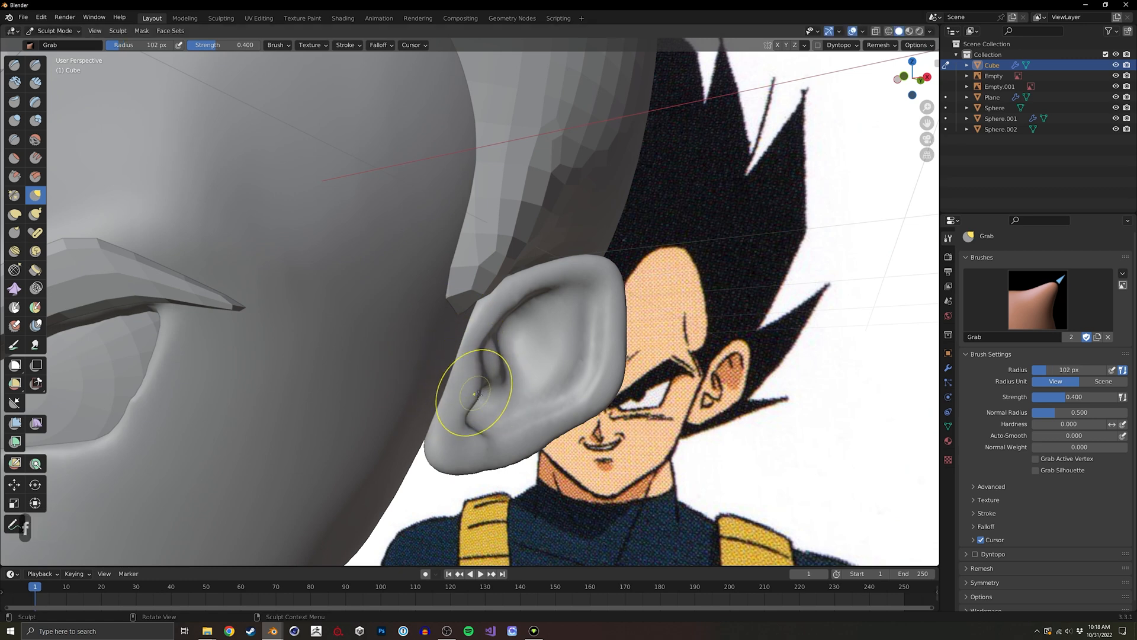
mouse_move(477, 394)
middle_mouse_down()
mouse_move(427, 379)
mouse_move(486, 363)
mouse_move(468, 355)
mouse_move(437, 368)
mouse_move(464, 363)
middle_mouse_up()
key("ctrl+Tab")
left_click(245, 321)
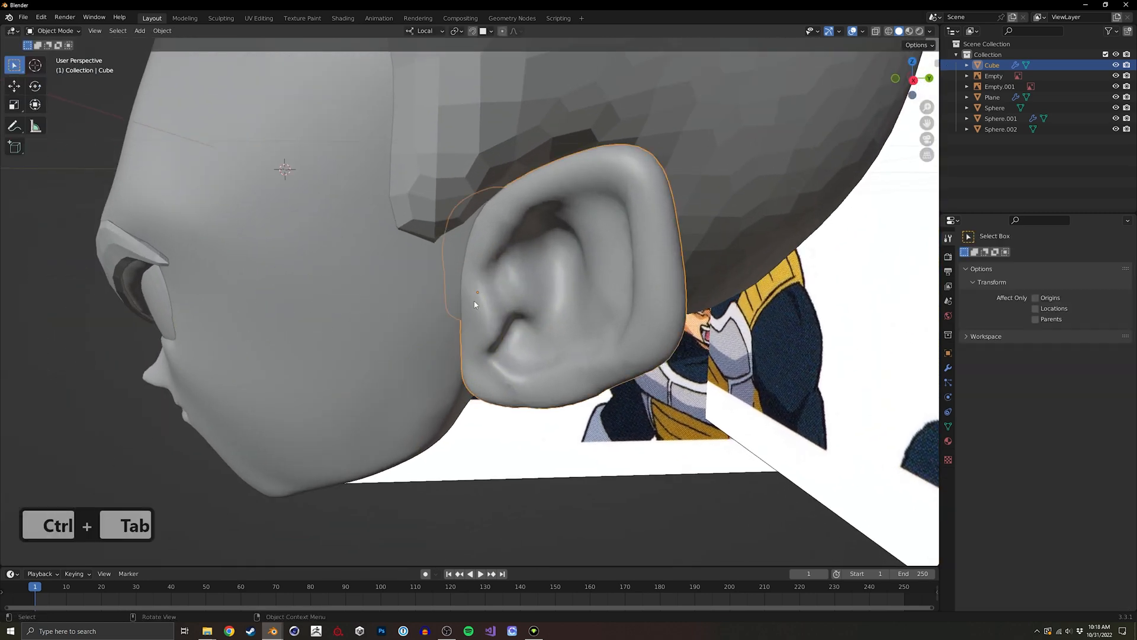
middle_click_drag(341, 217, 362, 349)
left_click(948, 367)
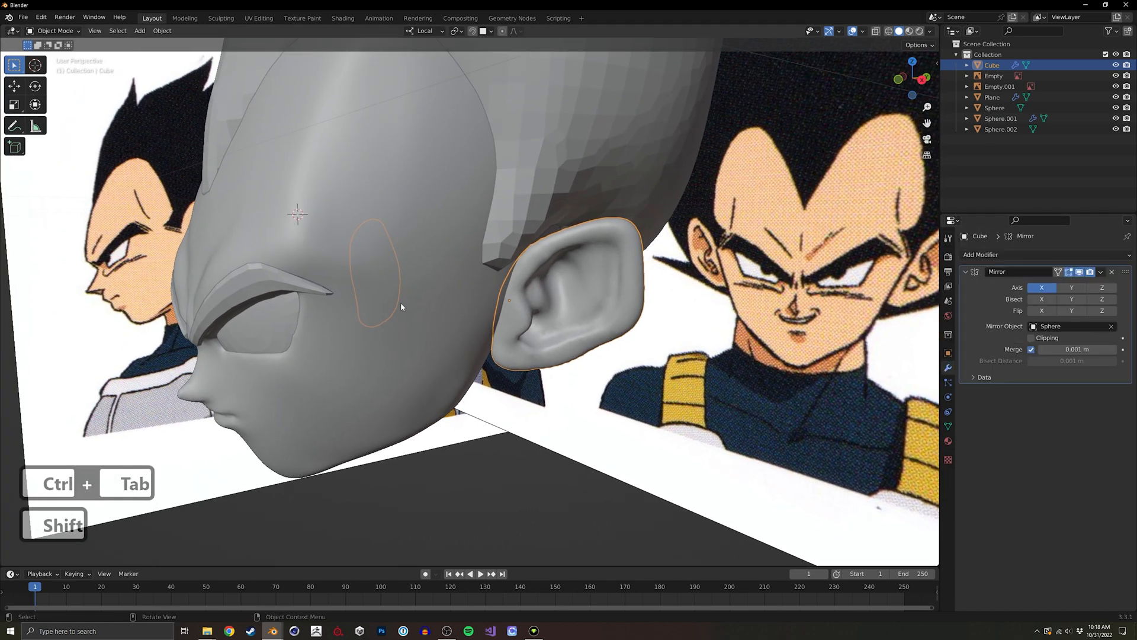
left_click(400, 307)
left_click(998, 254)
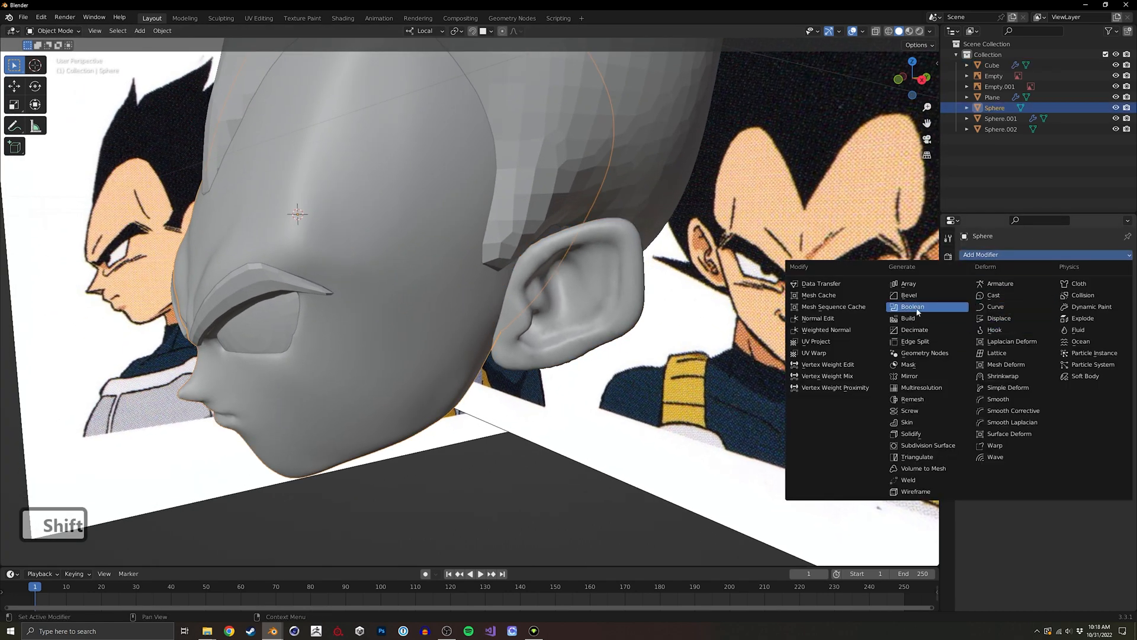
Search the add-on preferences for "boo" and check that Object: Bool Tool is enabled.
left_click(37, 17)
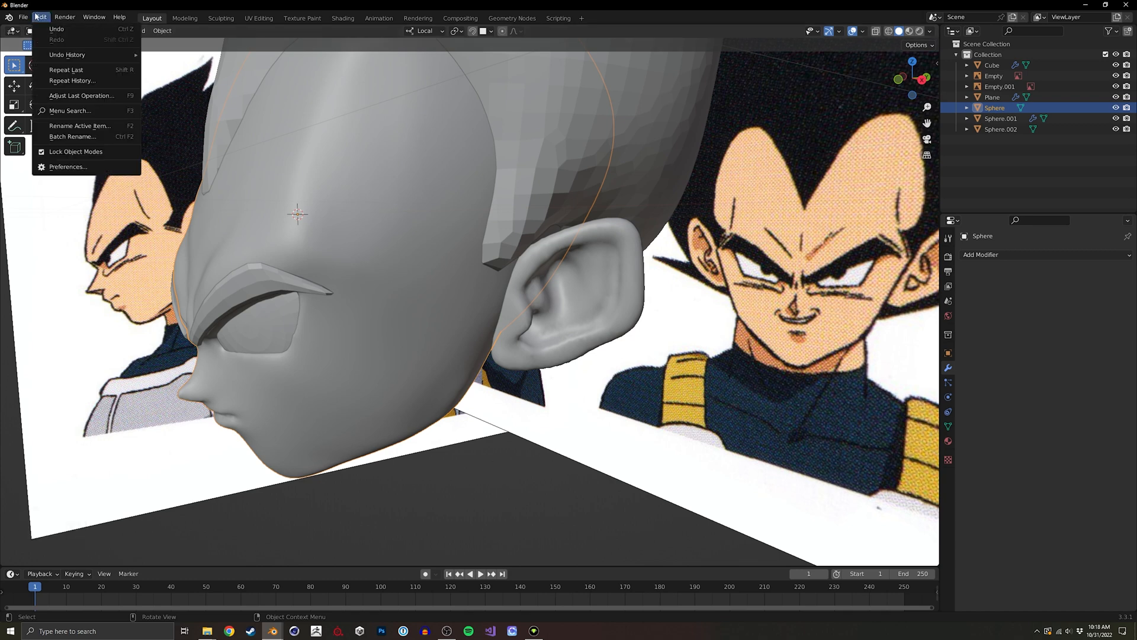
left_click(62, 166)
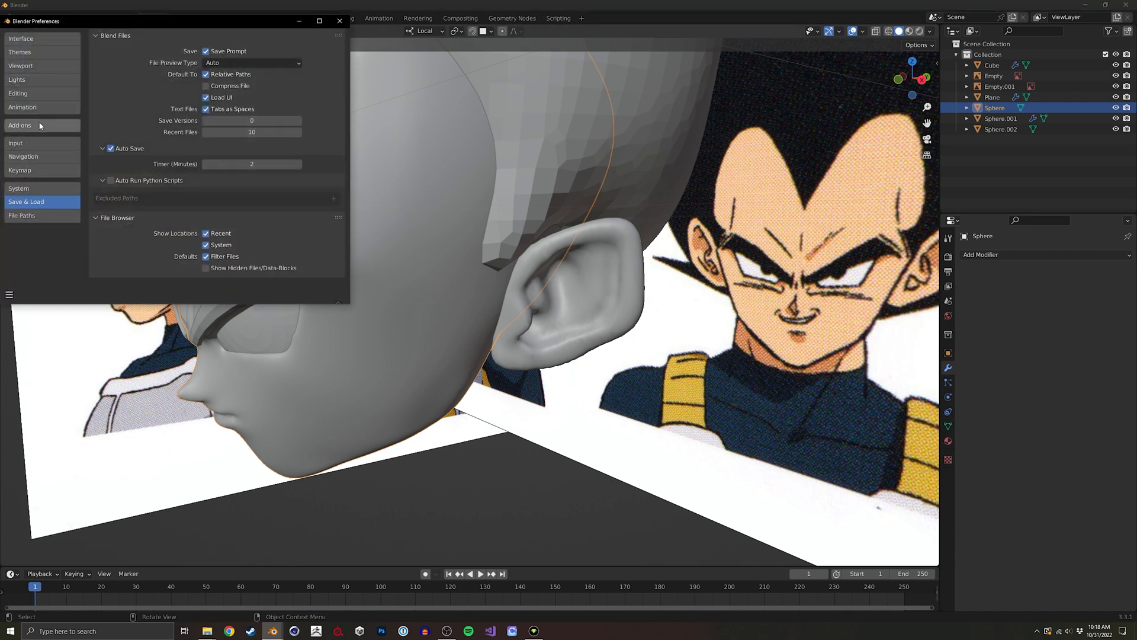
type("boo")
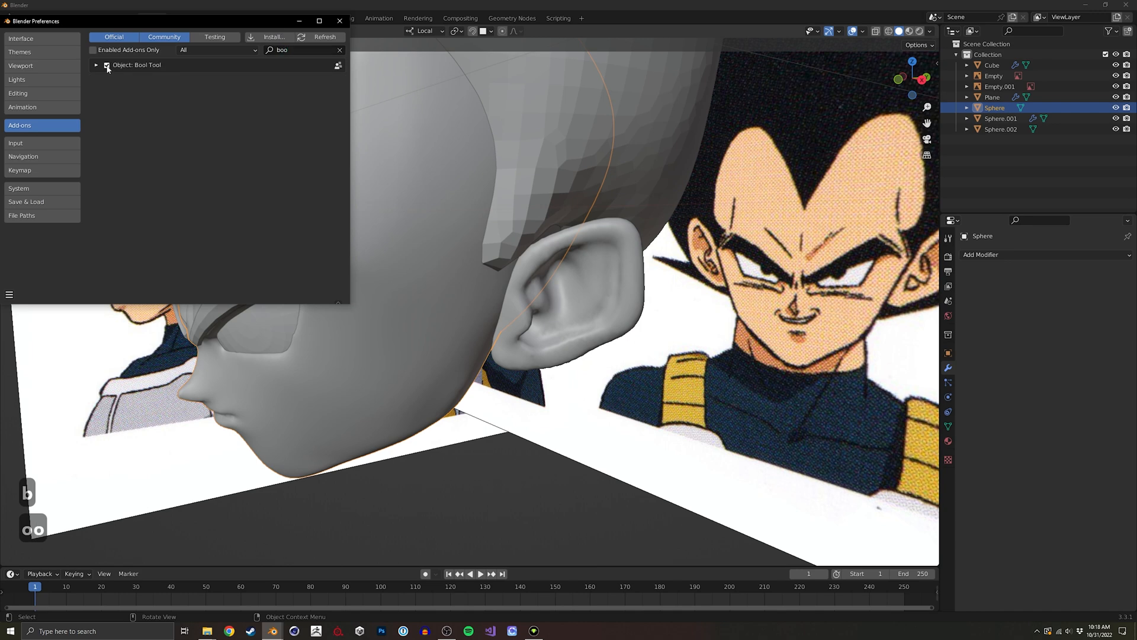
left_click(340, 21)
Merge the ear into the head with Bool Tool's Auto Boolean Union, keeping the head as active object.
left_click(564, 322)
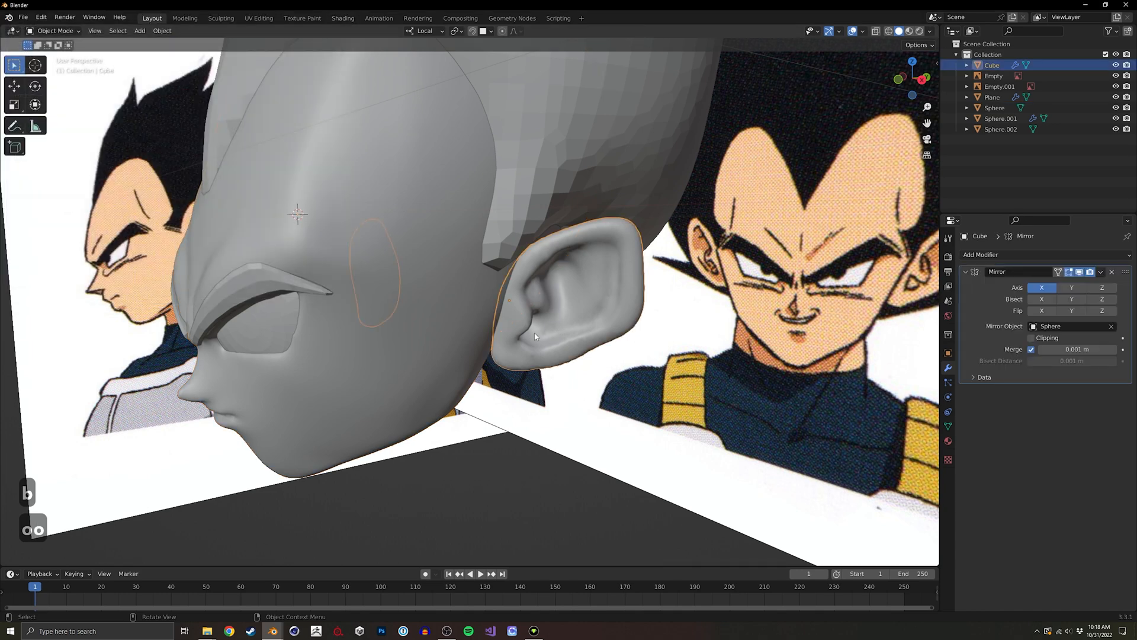
left_click(433, 355, "shift")
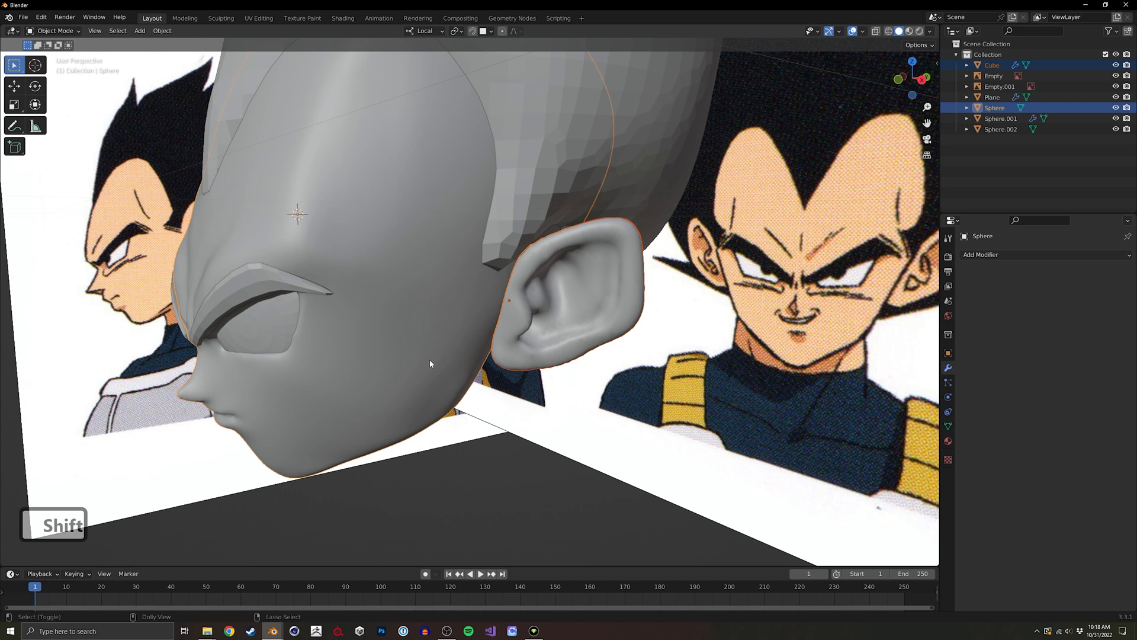
key("ctrl+shift+b")
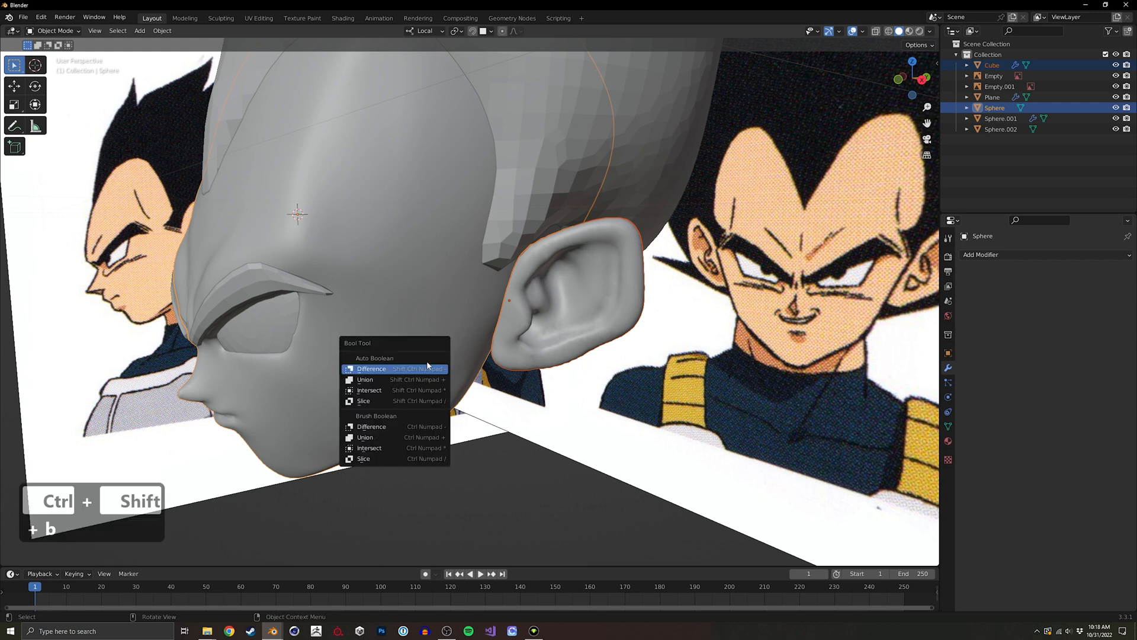
left_click(381, 382)
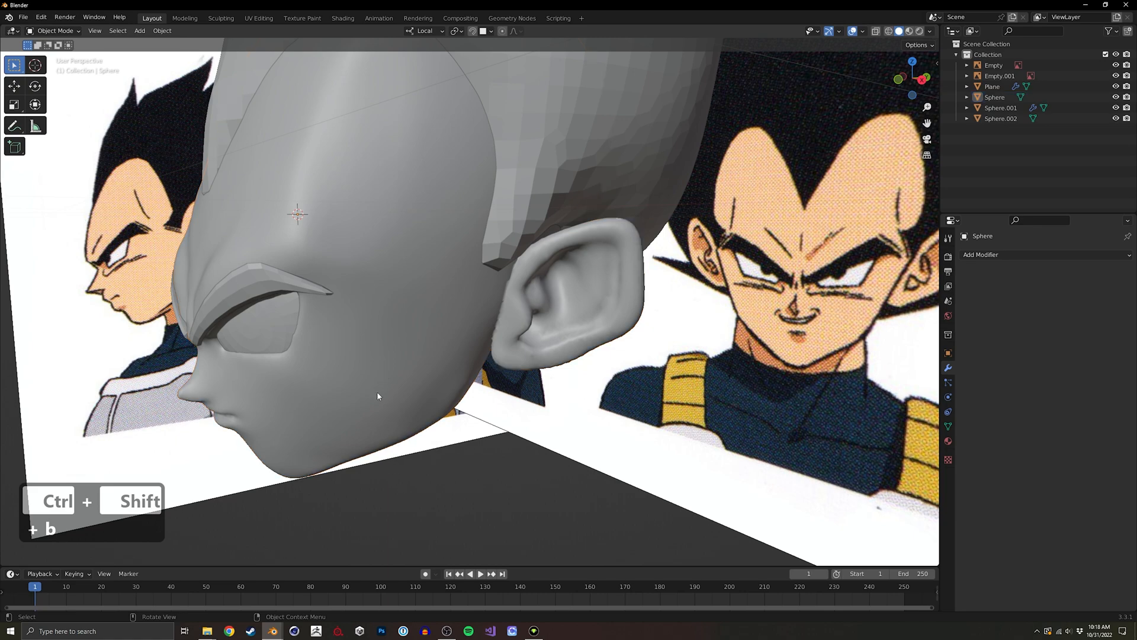
Enter Sculpt Mode on the merged head and remesh it to blend the ear junction.
middle_click_drag(379, 393, 520, 220)
middle_click_drag(404, 326, 384, 378, "ctrl")
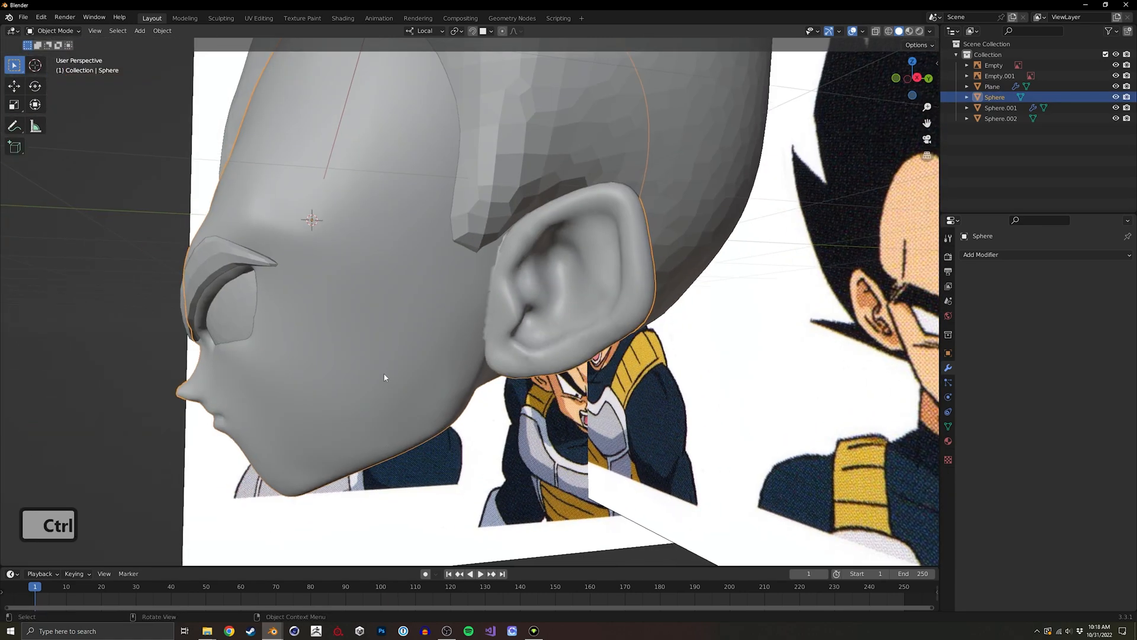
key("ctrl+Tab")
left_click(375, 423)
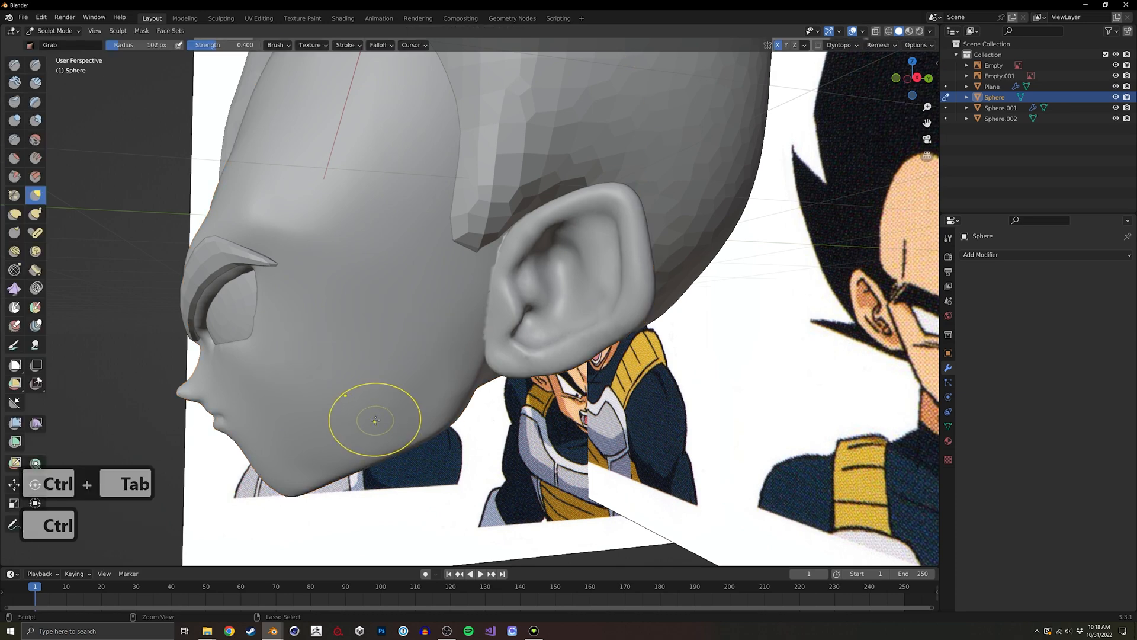
middle_click_drag(401, 379, 521, 296, "ctrl")
middle_click_drag(521, 296, 461, 287, "shift")
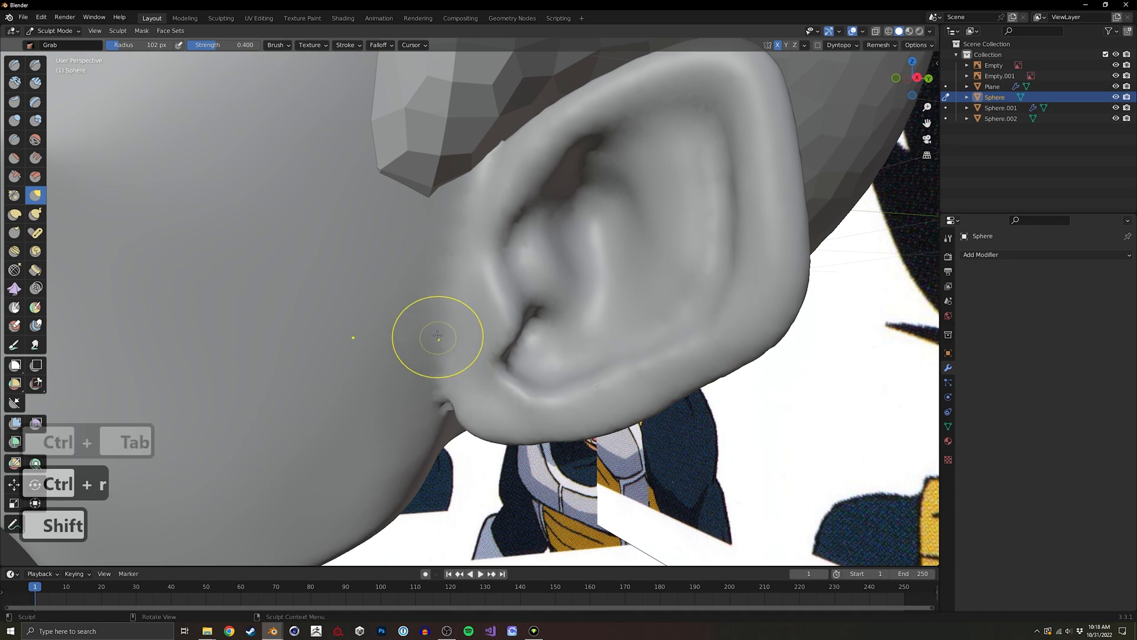
Smooth the seam beneath the earlobe at 62 px and adjust the ear from below with the Grab brush at 137 px.
mouse_move(437, 338)
middle_mouse_down()
mouse_move(432, 279)
mouse_move(470, 375)
middle_mouse_up()
key("f")
left_click(486, 376)
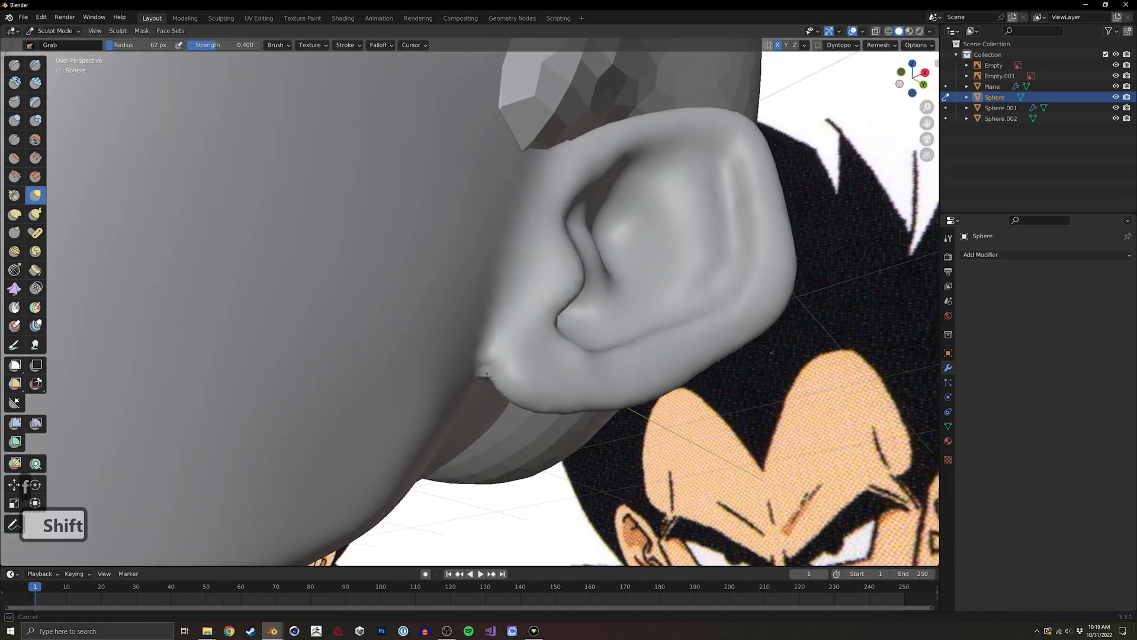
mouse_move(503, 335)
middle_mouse_down()
mouse_move(457, 445)
mouse_move(399, 409)
mouse_move(497, 343)
mouse_move(423, 323)
mouse_move(432, 246)
mouse_move(522, 306)
middle_mouse_up()
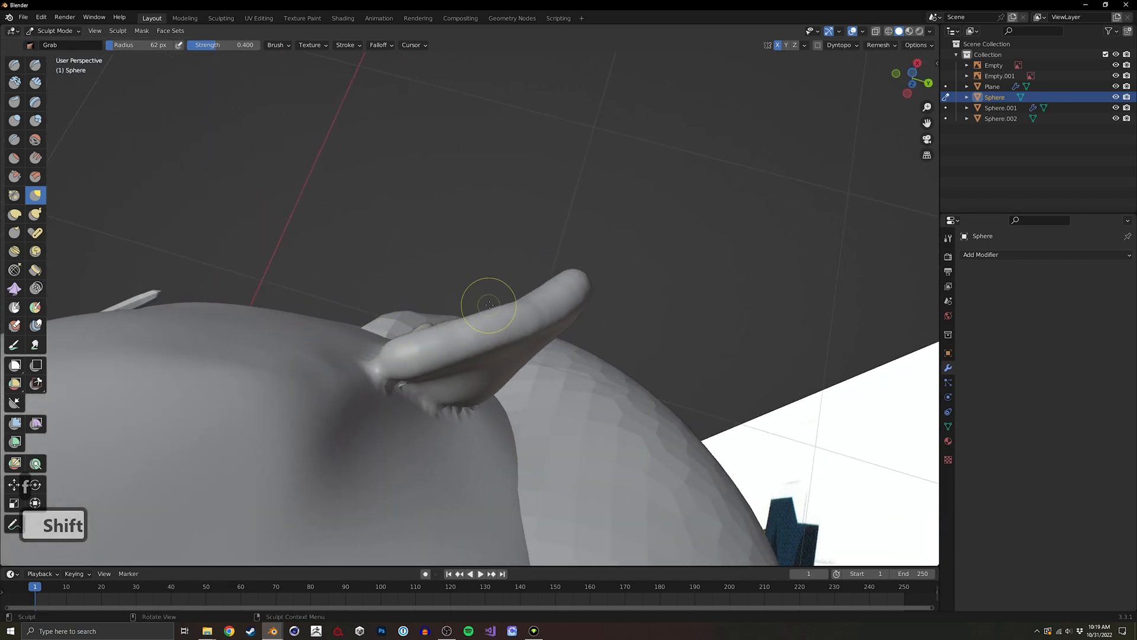
key("f")
left_click(538, 298)
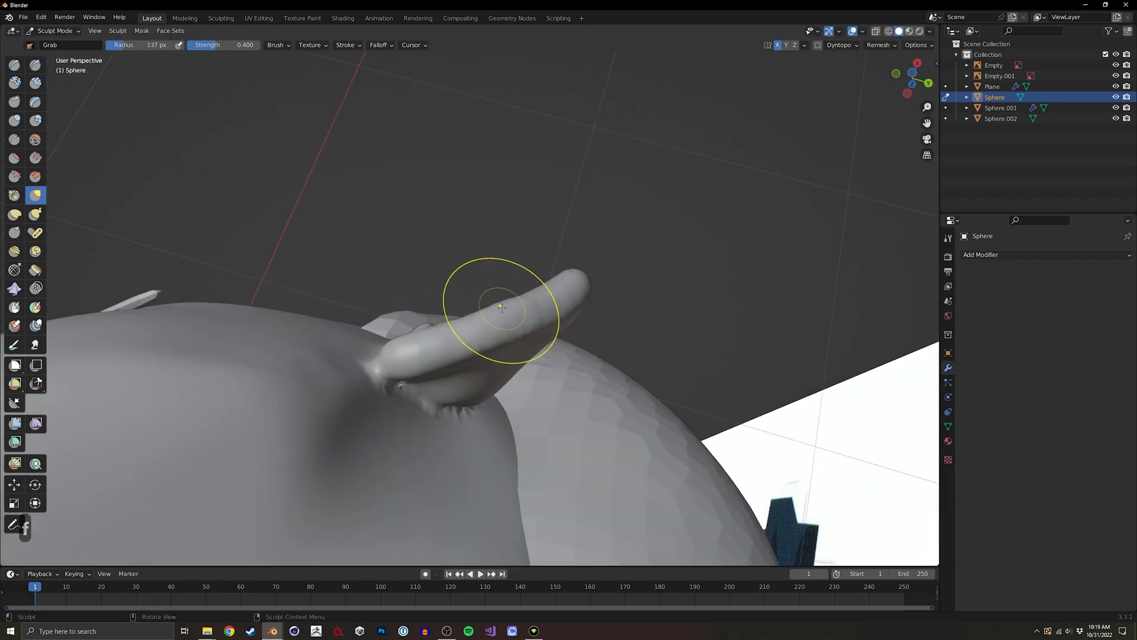
mouse_move(472, 321)
middle_mouse_down()
mouse_move(514, 302)
mouse_move(495, 279)
middle_mouse_up()
Return to Object Mode and apply flat shading to the merged head.
key("ctrl+Tab")
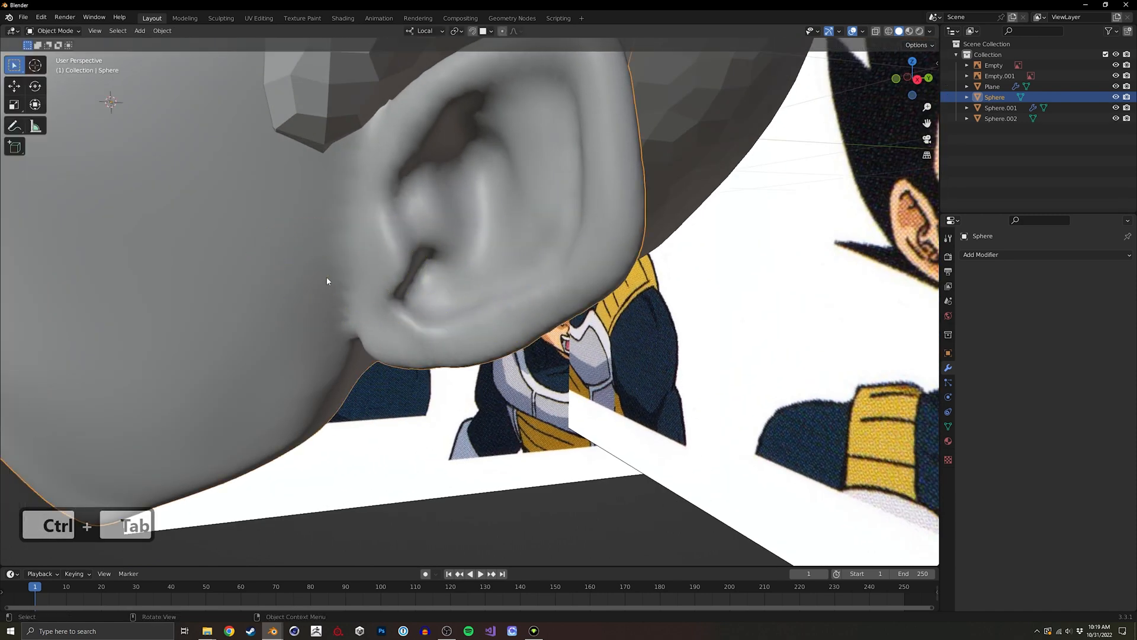
right_click(328, 293)
left_click(328, 304)
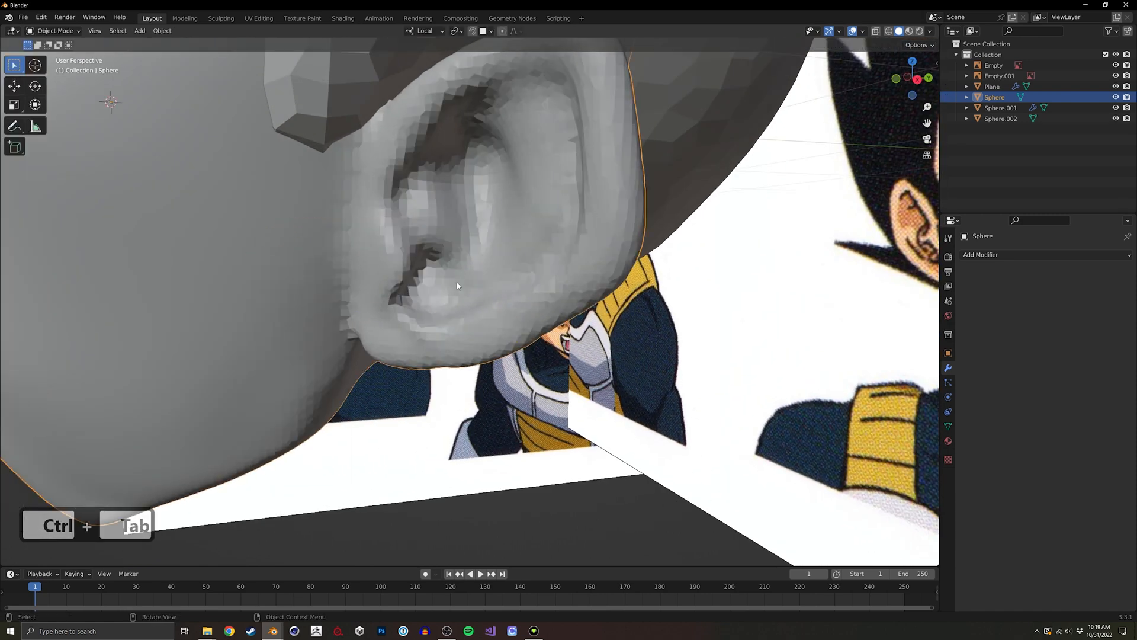
Return to Sculpt Mode and flatten the ear's surfaces with the Scrape brush at 137 px.
middle_click_drag(456, 282, 500, 235, "ctrl")
key("ctrl+Tab")
left_click(495, 302)
middle_click_drag(495, 302, 105, 215)
left_click(14, 176)
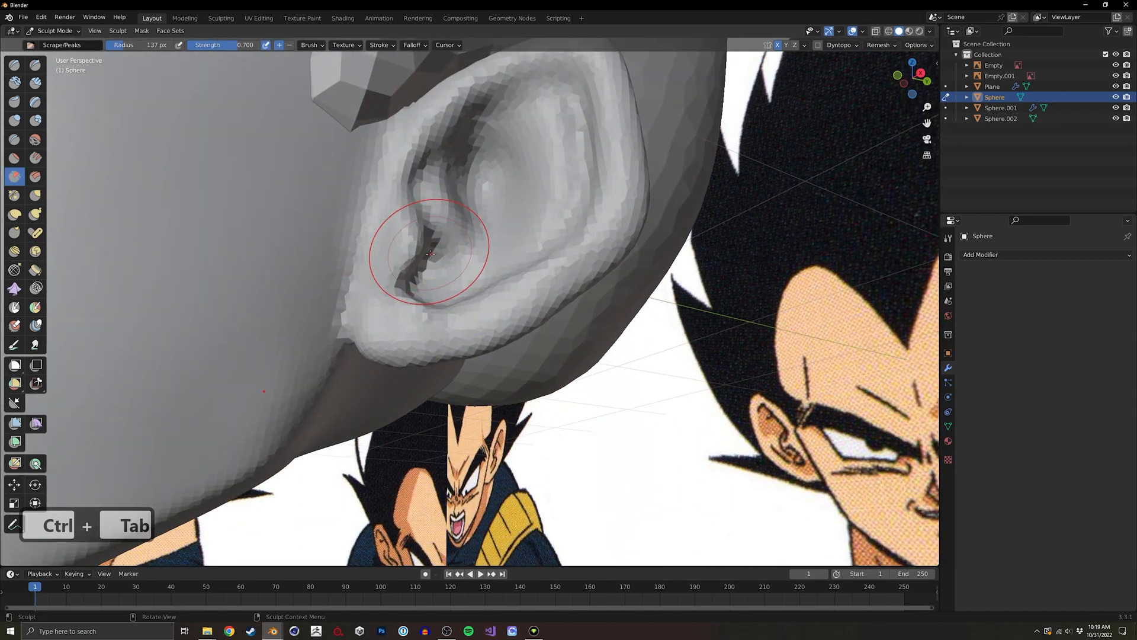
mouse_move(419, 255)
middle_mouse_down()
mouse_move(566, 315)
mouse_move(576, 305)
mouse_move(567, 305)
middle_mouse_up()
key("shift+z")
middle_click_drag(477, 242, 368, 376)
key("shift+z")
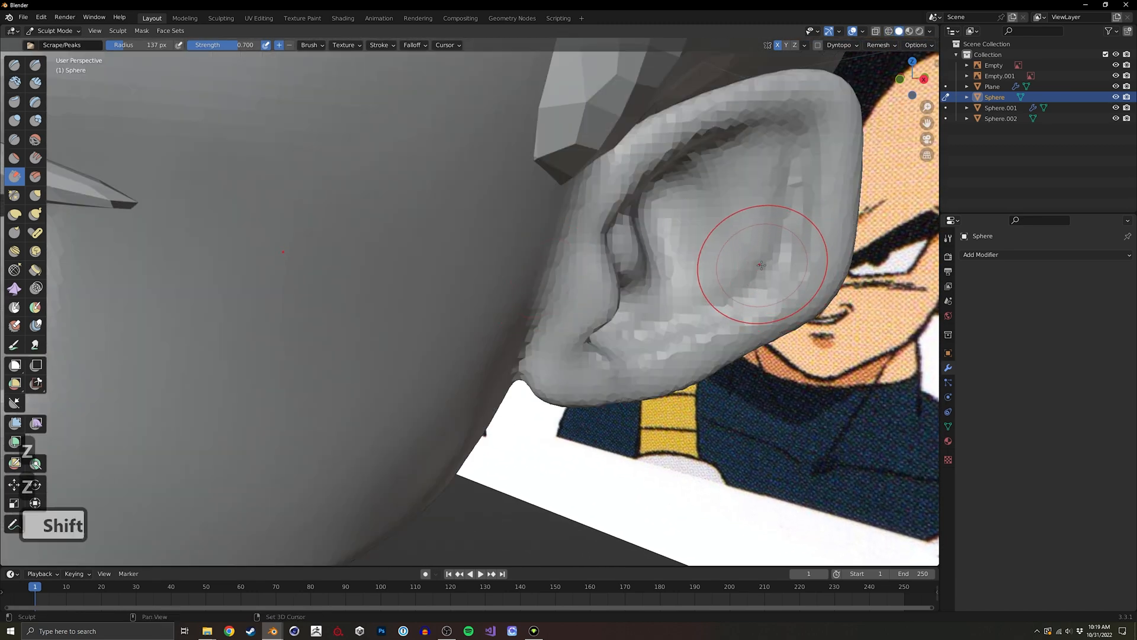
Scrape the ear's outer rim flat from several angles, enlarging the brush to 288 px.
middle_click_drag(762, 254, 369, 406)
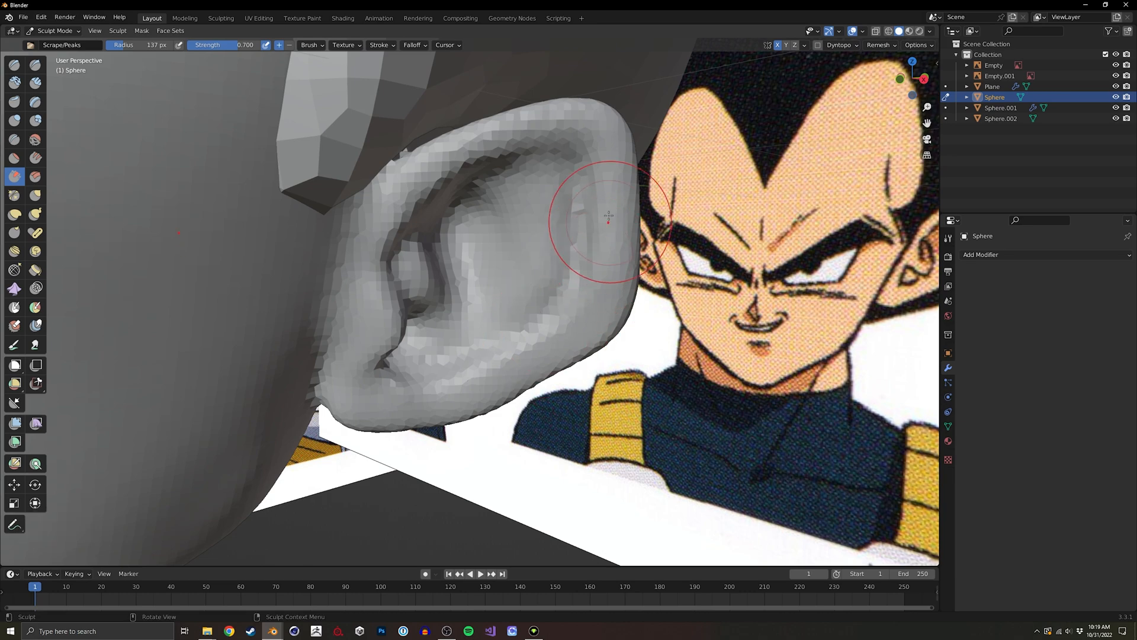
mouse_move(605, 201)
middle_mouse_down()
mouse_move(613, 245)
mouse_move(581, 326)
middle_mouse_up()
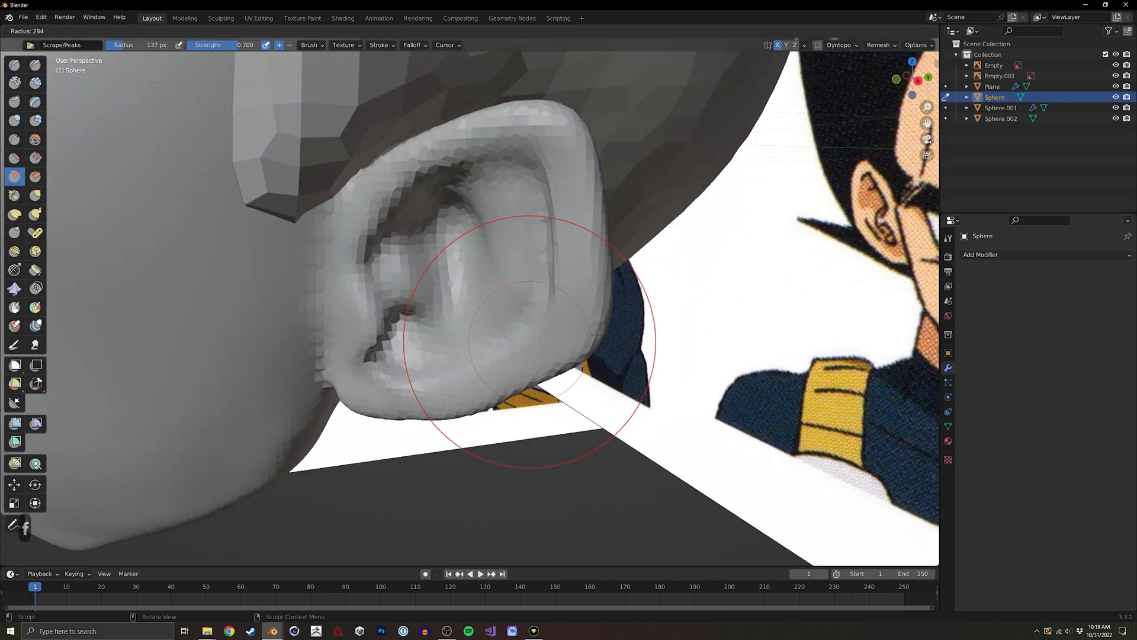
key("f")
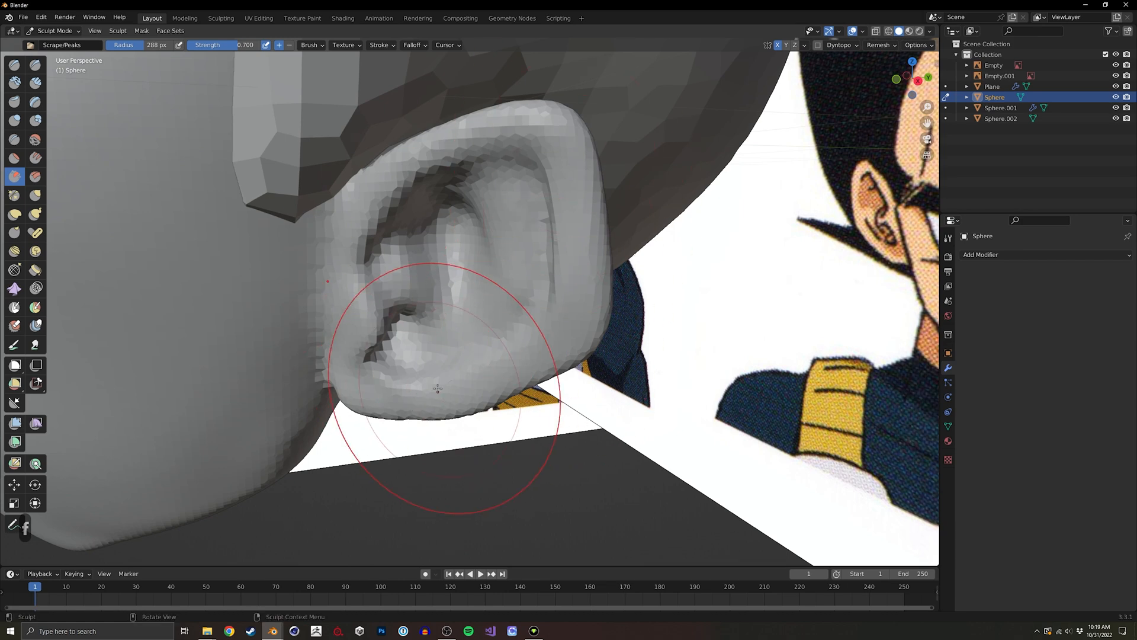
middle_click_drag(410, 416, 379, 355)
Reshape the lower part of the ear with the Grab brush at 121 px.
key("g")
key("f")
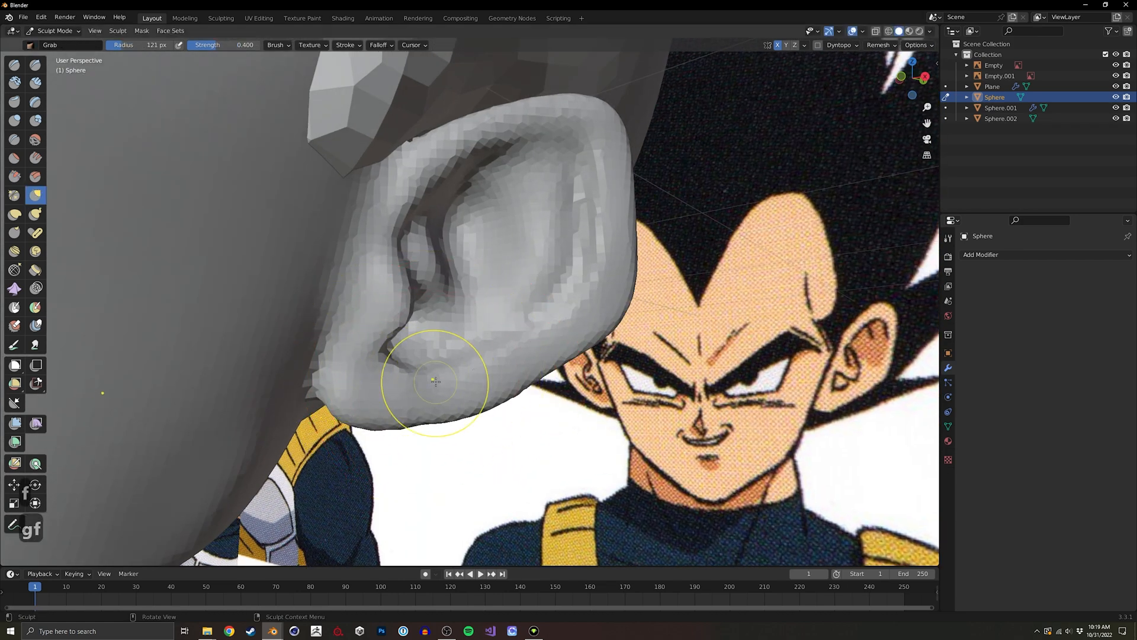
middle_click_drag(539, 292, 510, 328)
key("g")
key("f")
left_click(510, 328)
Adjust the ear's shape from behind with the Grab brush, reducing its radius to 272 px.
key("f")
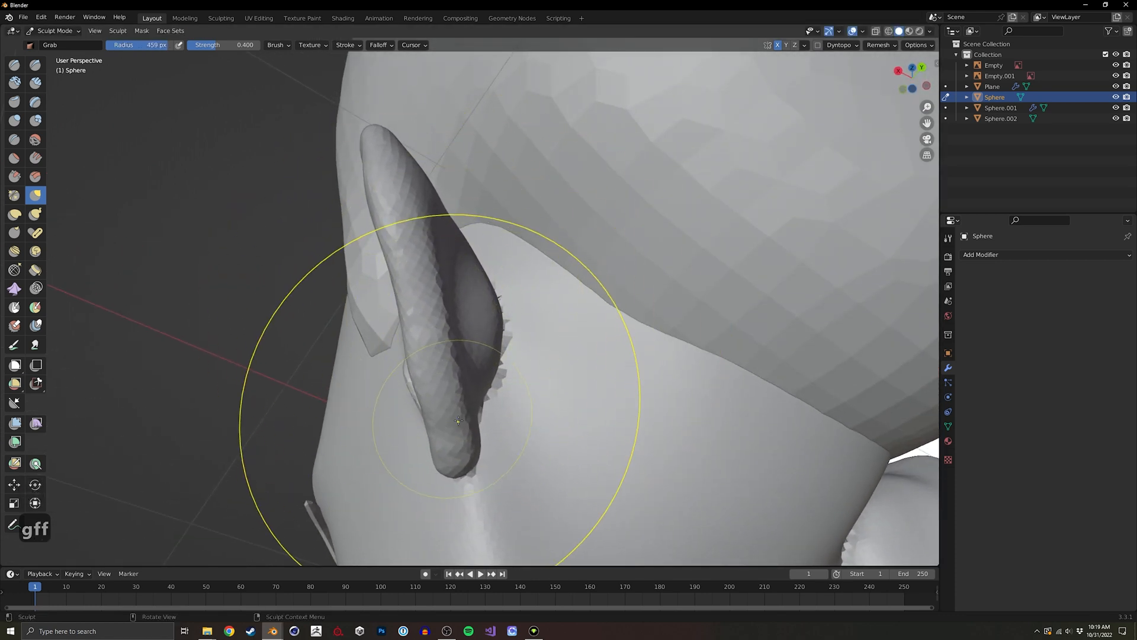
left_click(419, 432)
key("f")
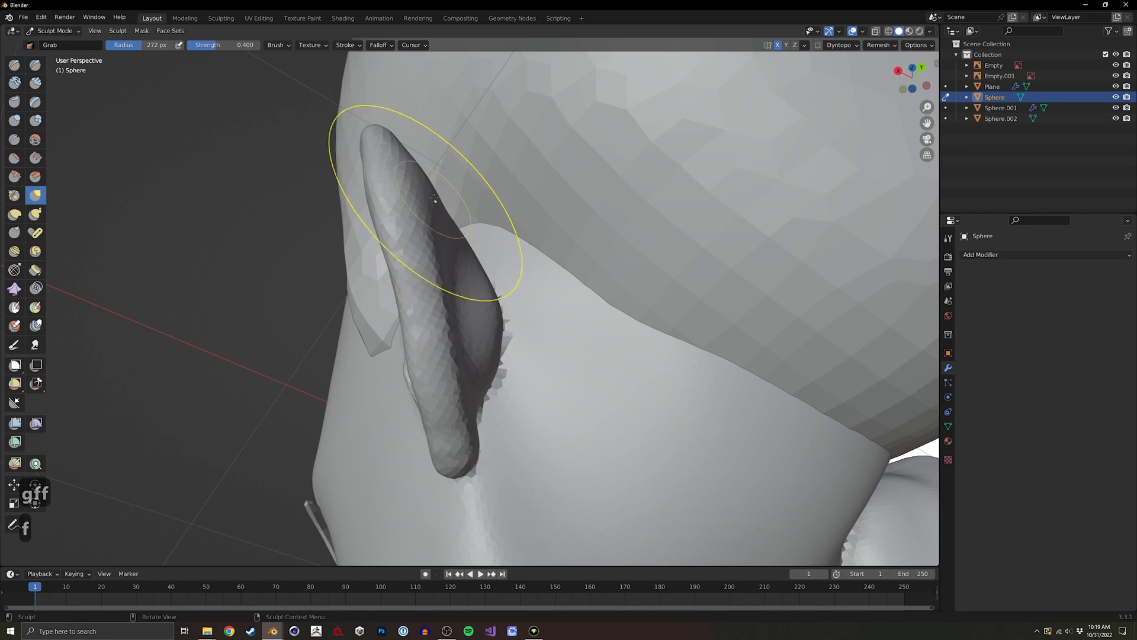
middle_click_drag(432, 188, 267, 223)
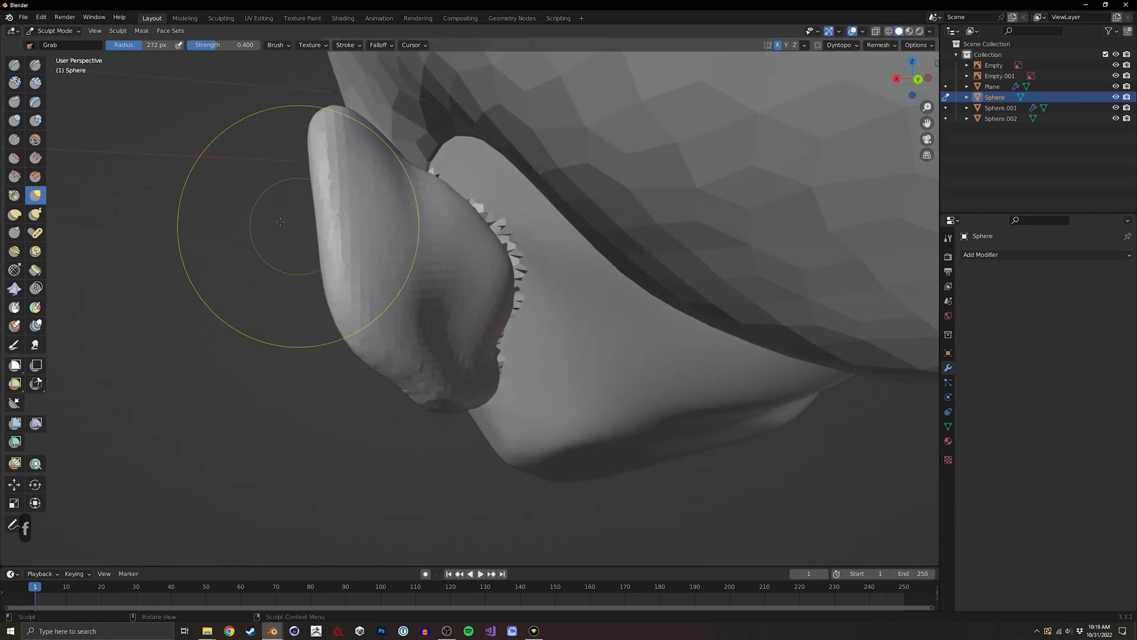
Crease and smooth the back of the ear with the Draw Sharp brush at 157 px.
left_click(35, 64)
key("f")
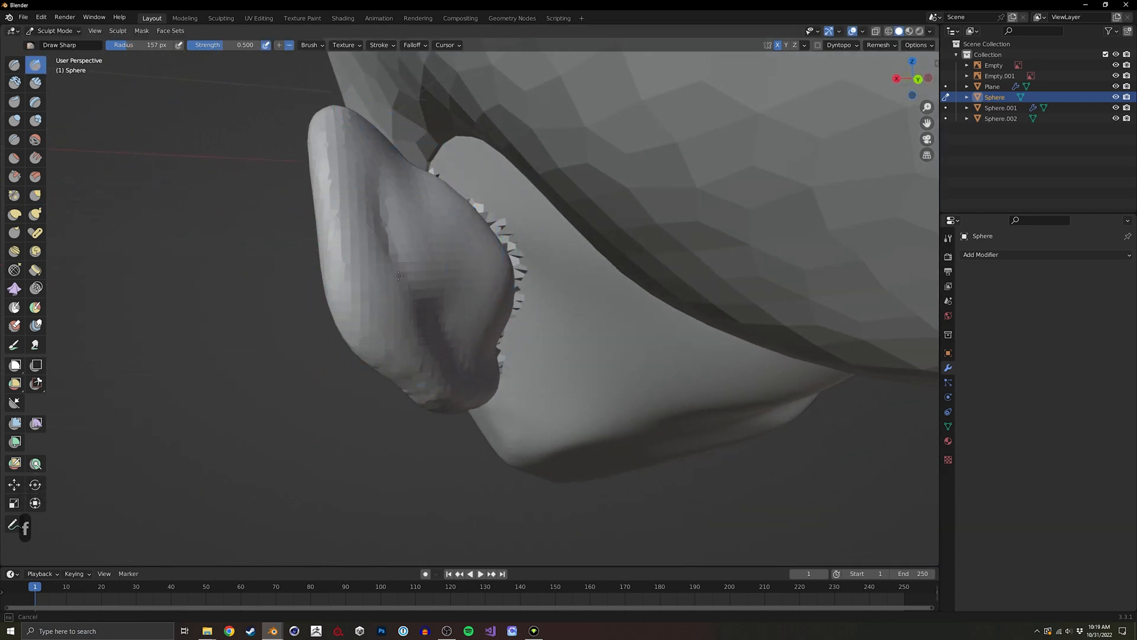
middle_click_drag(416, 310, 405, 292)
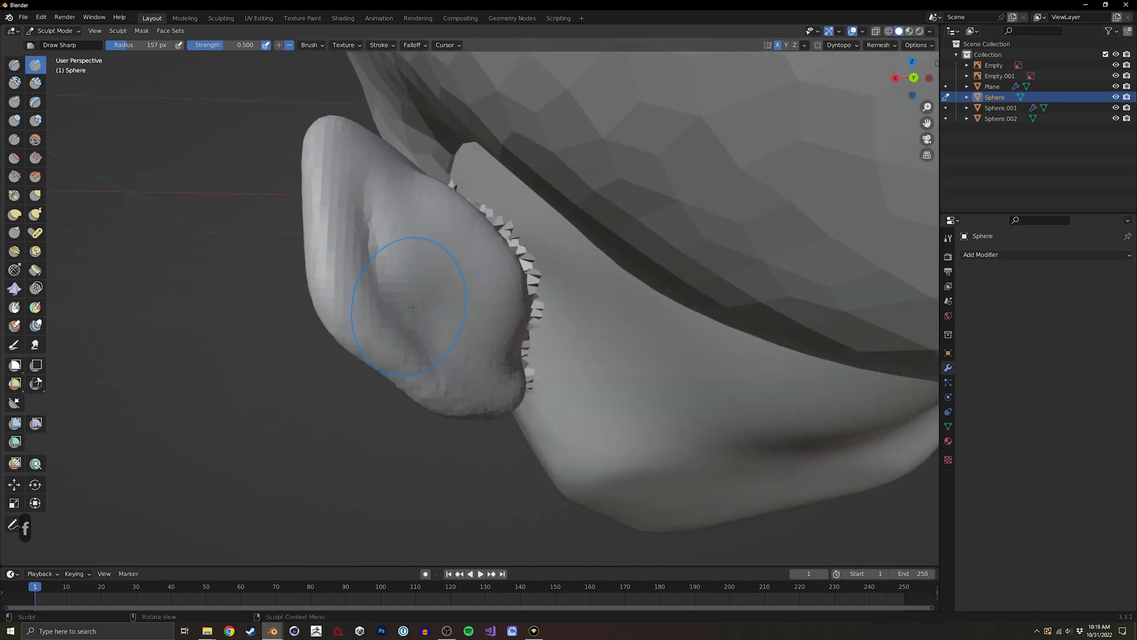
key("shift")
Refine the ear's inner folds with the Draw Sharp brush, reducing its radius to 60 px.
mouse_move(401, 235)
middle_mouse_down()
mouse_move(555, 296)
mouse_move(563, 284)
middle_mouse_up()
key("f")
left_click(533, 302)
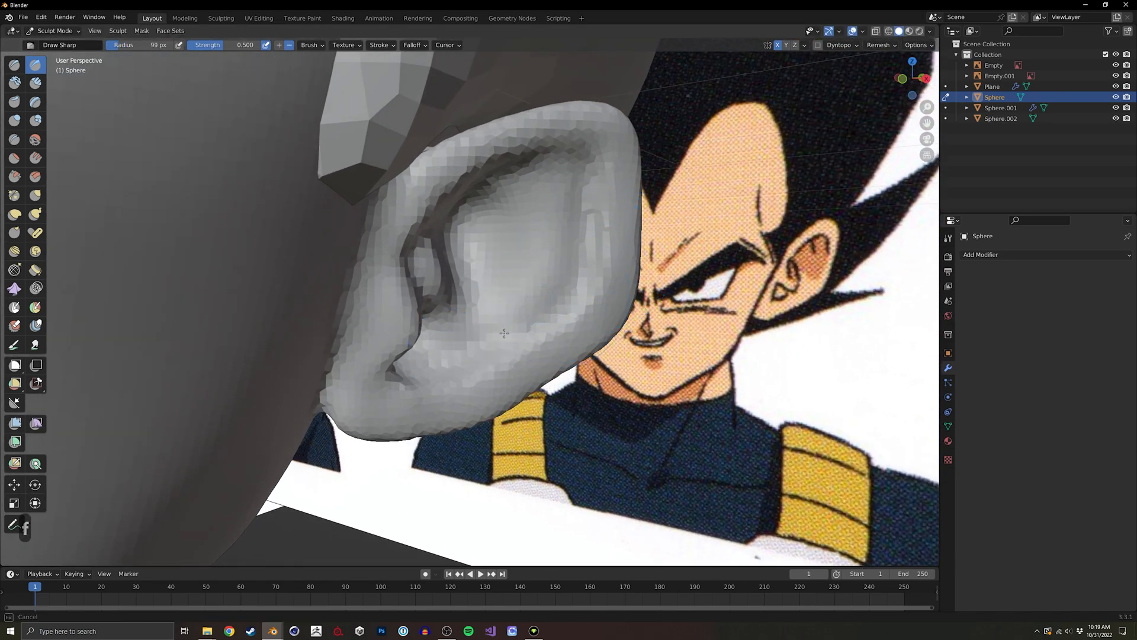
scroll(462, 355, "down", 3)
key("ctrl+z")
mouse_move(462, 360)
middle_mouse_down()
mouse_move(620, 317)
mouse_move(385, 310)
mouse_move(457, 371)
mouse_move(614, 294)
mouse_move(510, 351)
mouse_move(474, 354)
middle_mouse_up()
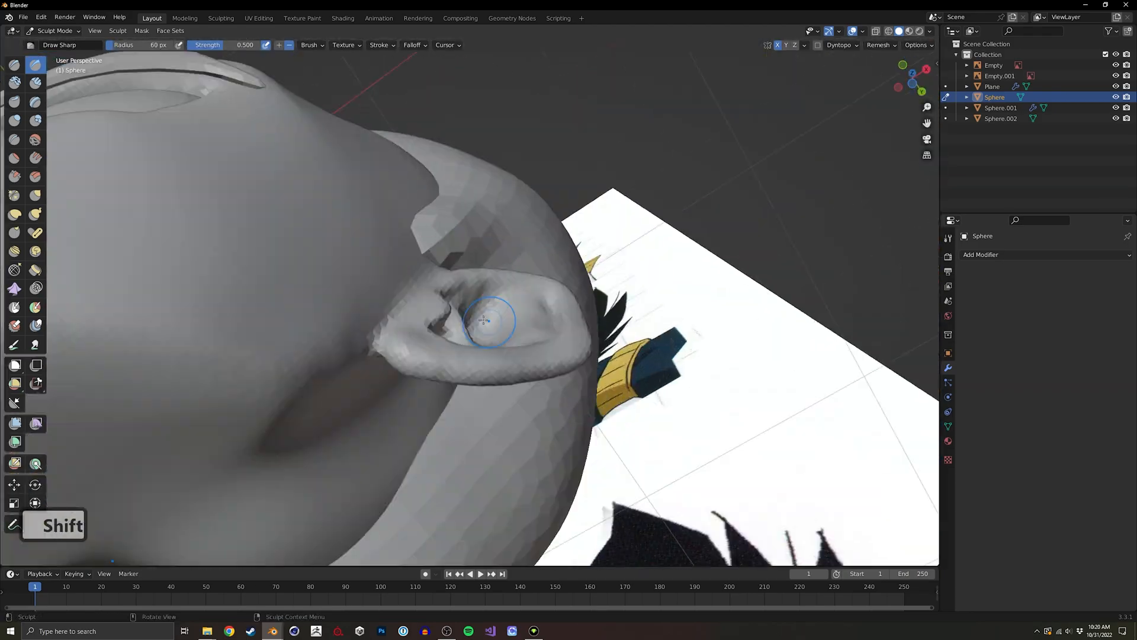
Switch sculpting to the skull object Sphere.002, remesh it and reshape it with the Grab brush at 287 px, returning to the face mesh.
key("alt+q")
key("g")
key("ctrl+r")
key("f")
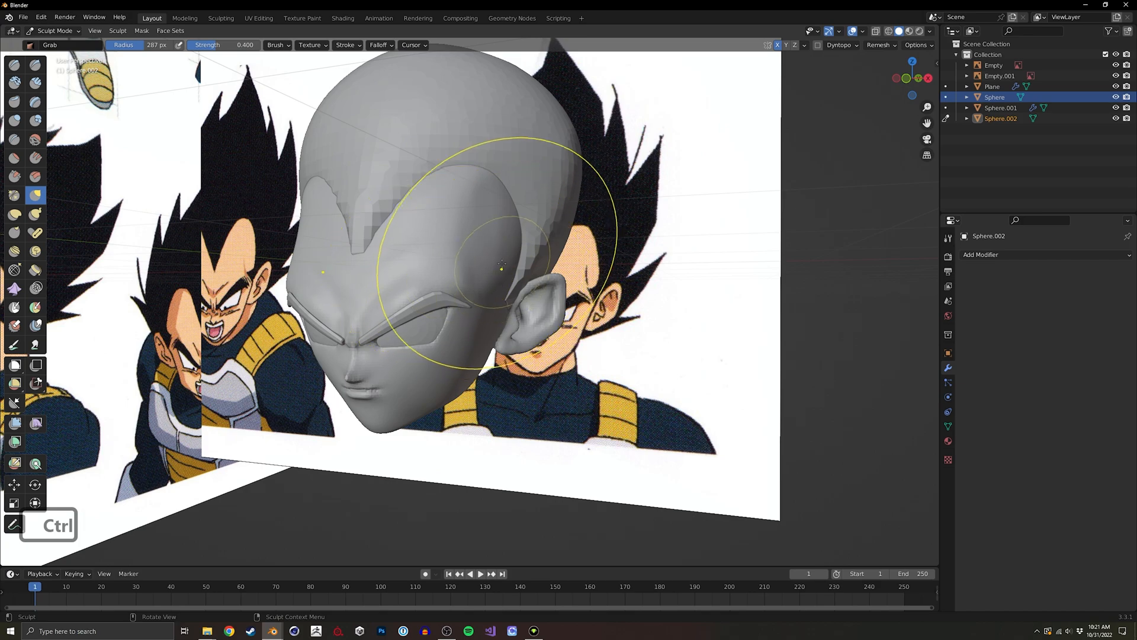
mouse_move(499, 244)
middle_mouse_down()
mouse_move(417, 285)
mouse_move(465, 301)
middle_mouse_up()
key("alt+q")
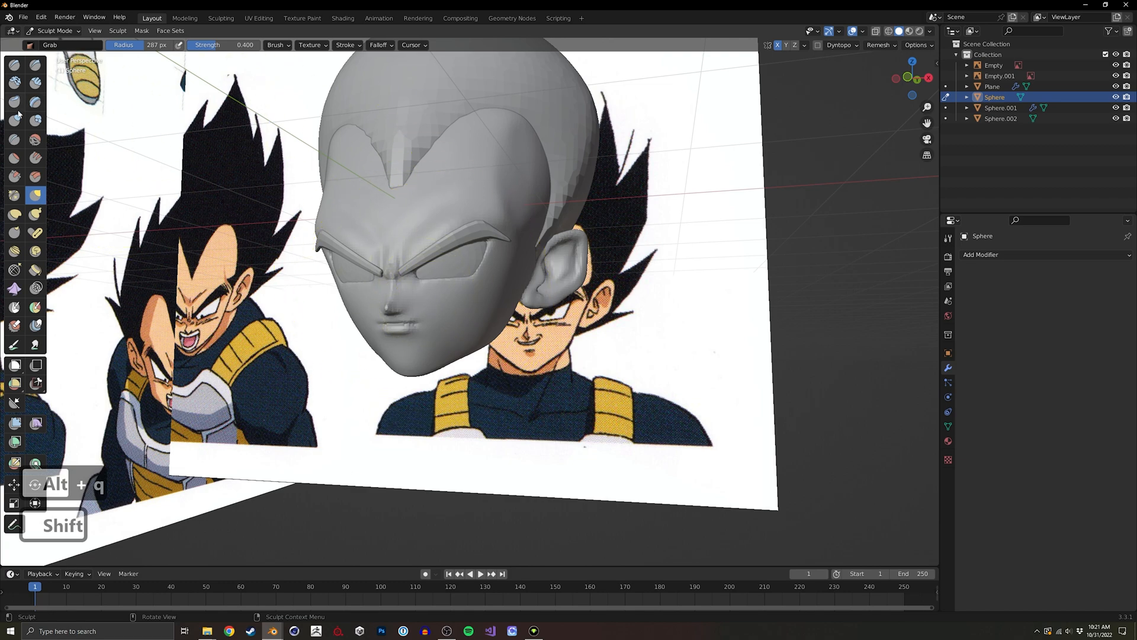
Try to pull a neck out of the head's underside with the Snake Hook brush at 287 px.
middle_click_drag(445, 270, 418, 265)
middle_click_drag(386, 245, 214, 216, "shift")
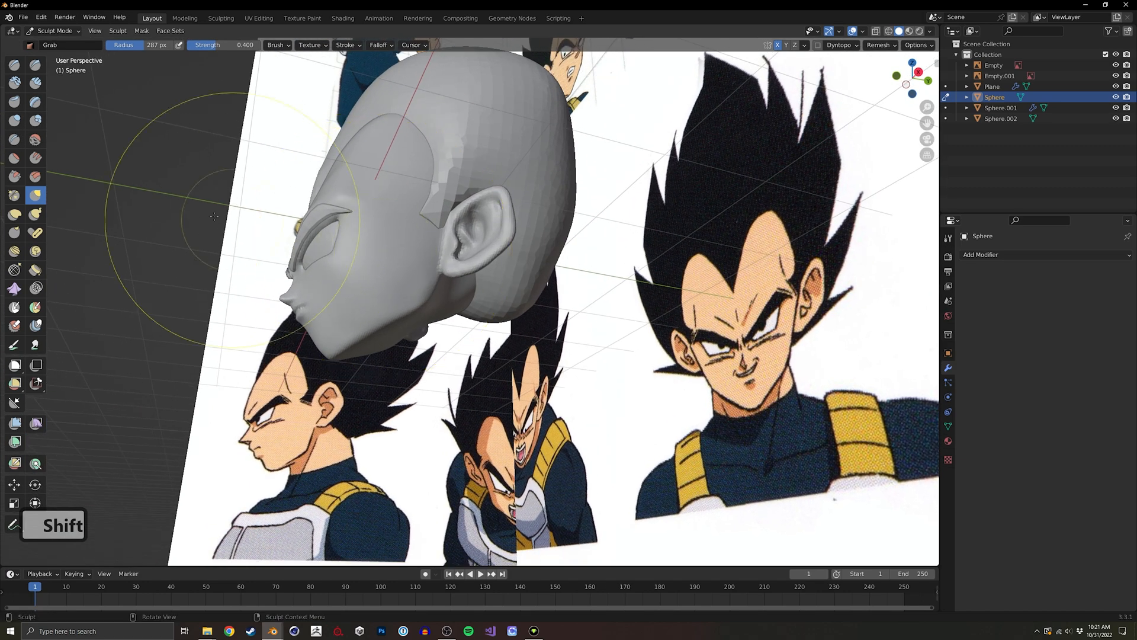
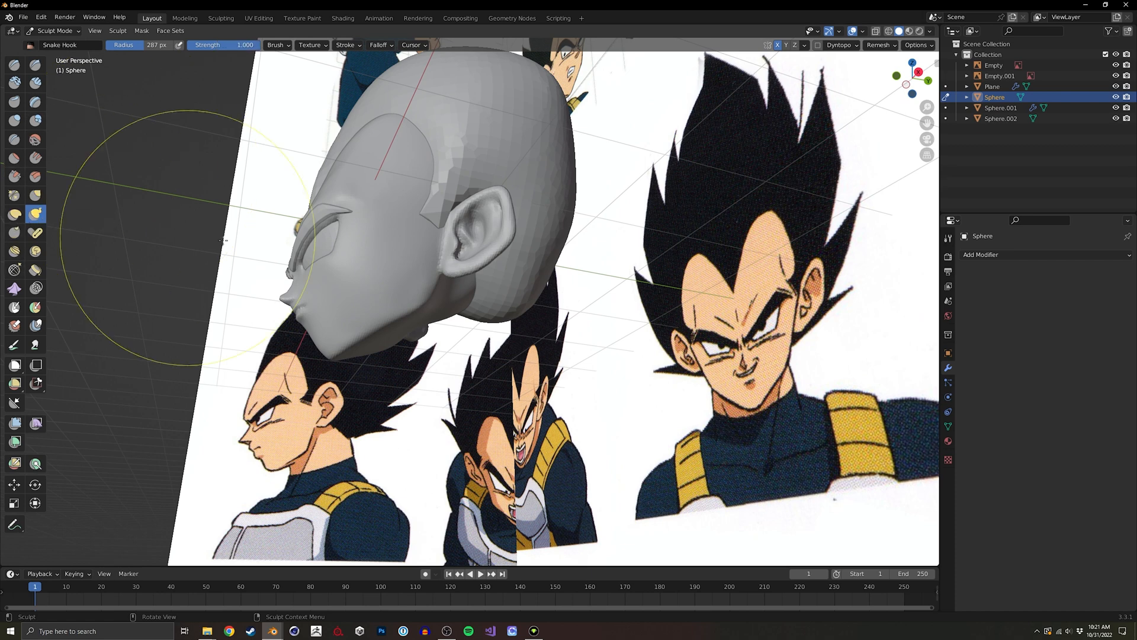
middle_click_drag(224, 240, 406, 355)
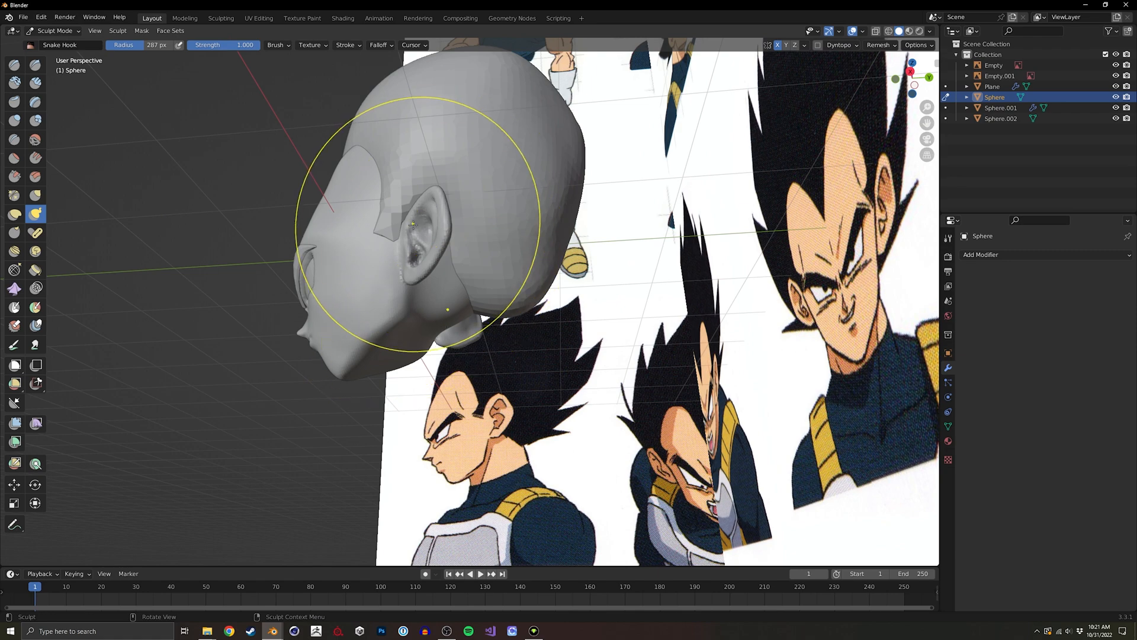
middle_click_drag(413, 224, 456, 240)
key("alt+q")
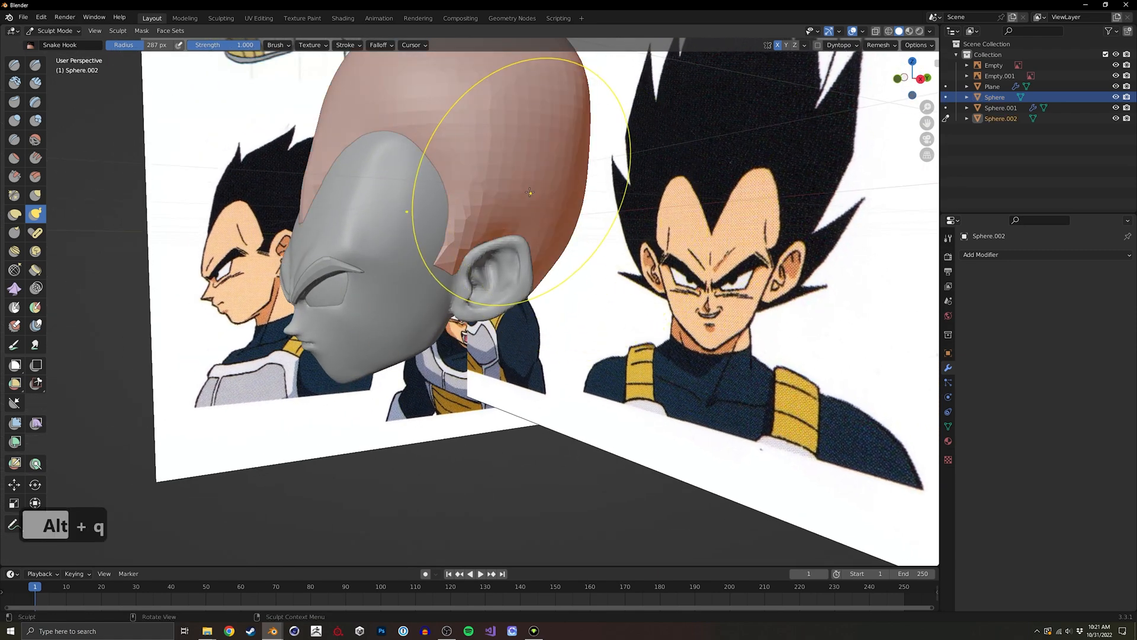
scroll(563, 201, "up", 2)
key("ctrl+z")
key("ctrl+z")
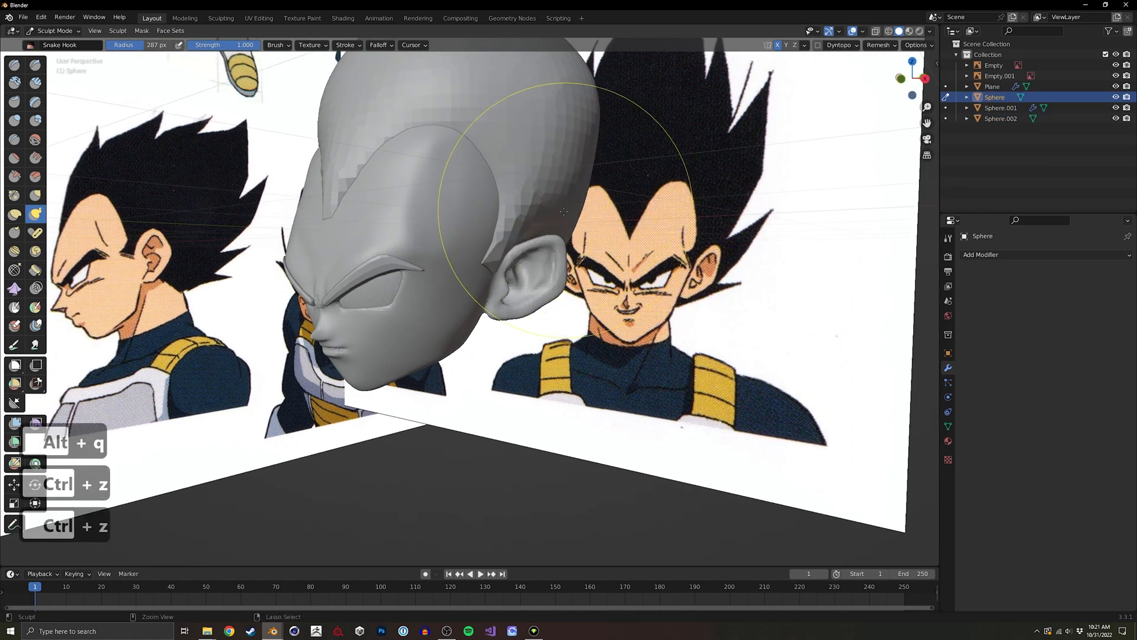
Start pulling the neck out of the head's underside with the Snake Hook brush at 111 px, enlarging its radius to 166 px.
mouse_move(564, 211)
middle_mouse_down()
mouse_move(107, 249)
mouse_move(399, 323)
mouse_move(397, 355)
middle_mouse_up()
key("f")
left_click(399, 333)
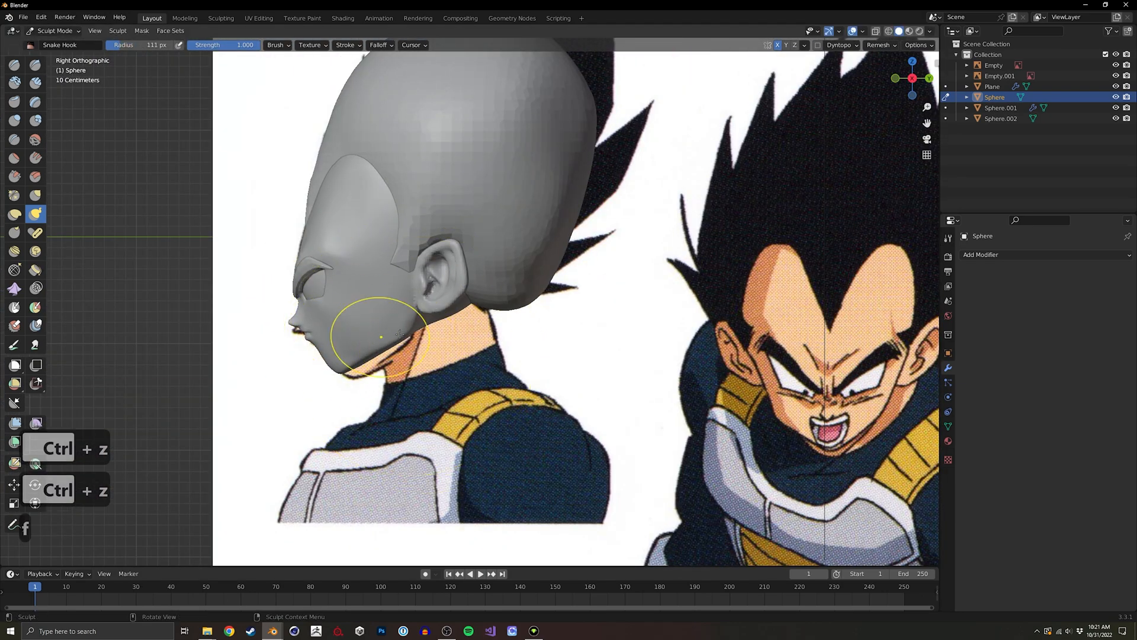
middle_click_drag(444, 293, 414, 318)
key("f")
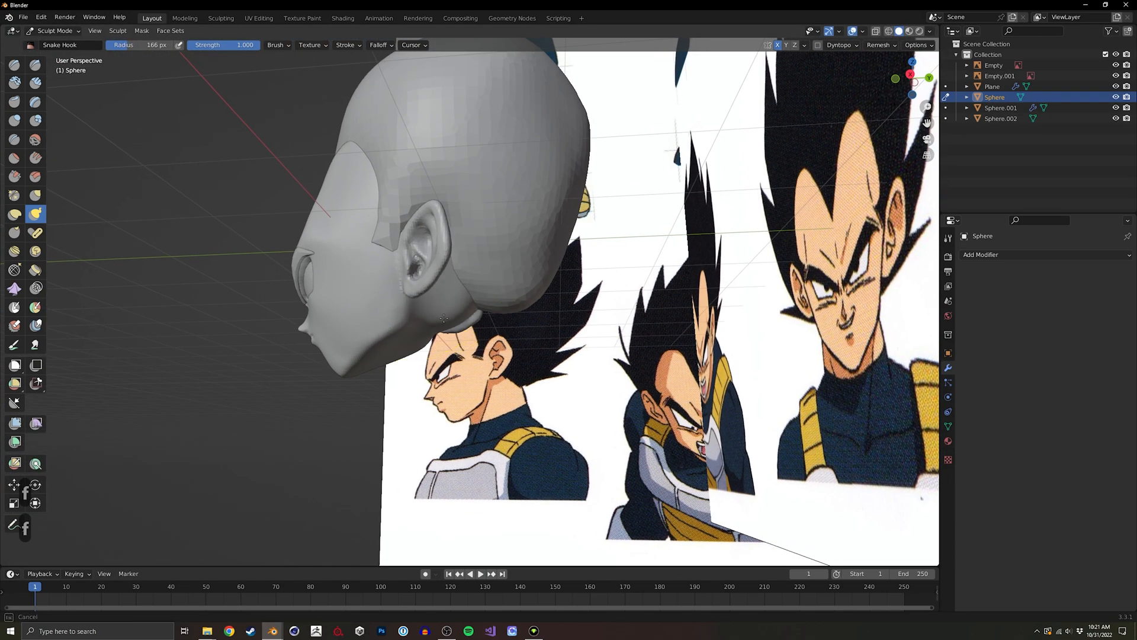
left_click(409, 352)
Extend the neck downward behind the jaw with the Snake Hook brush and remesh the head.
middle_click_drag(418, 350, 573, 358, "alt")
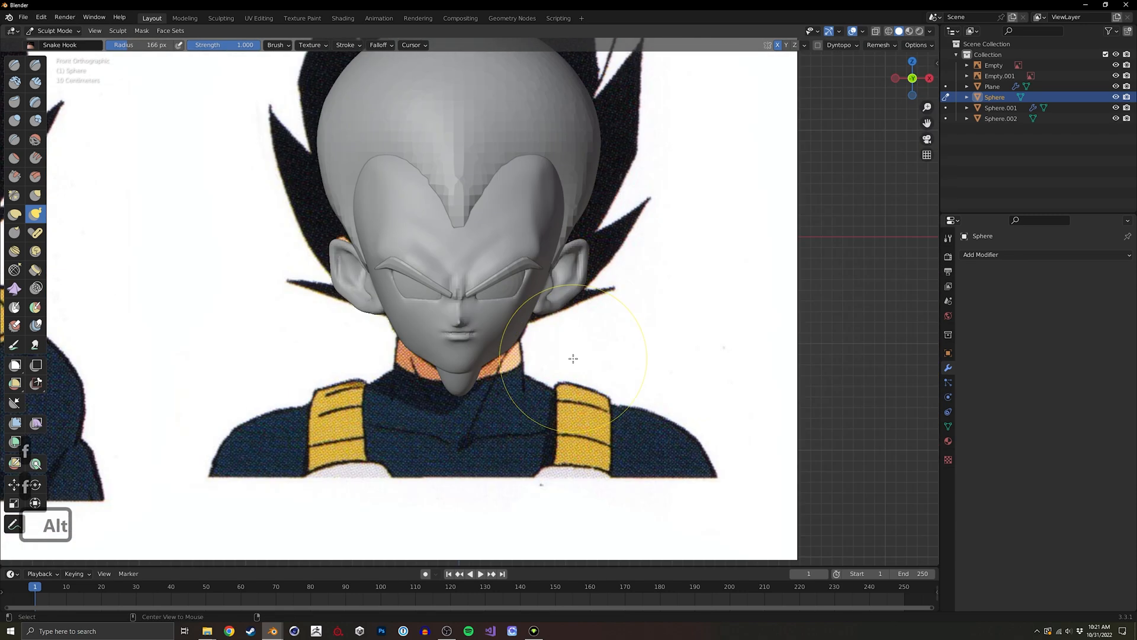
middle_click_drag(473, 381, 481, 317)
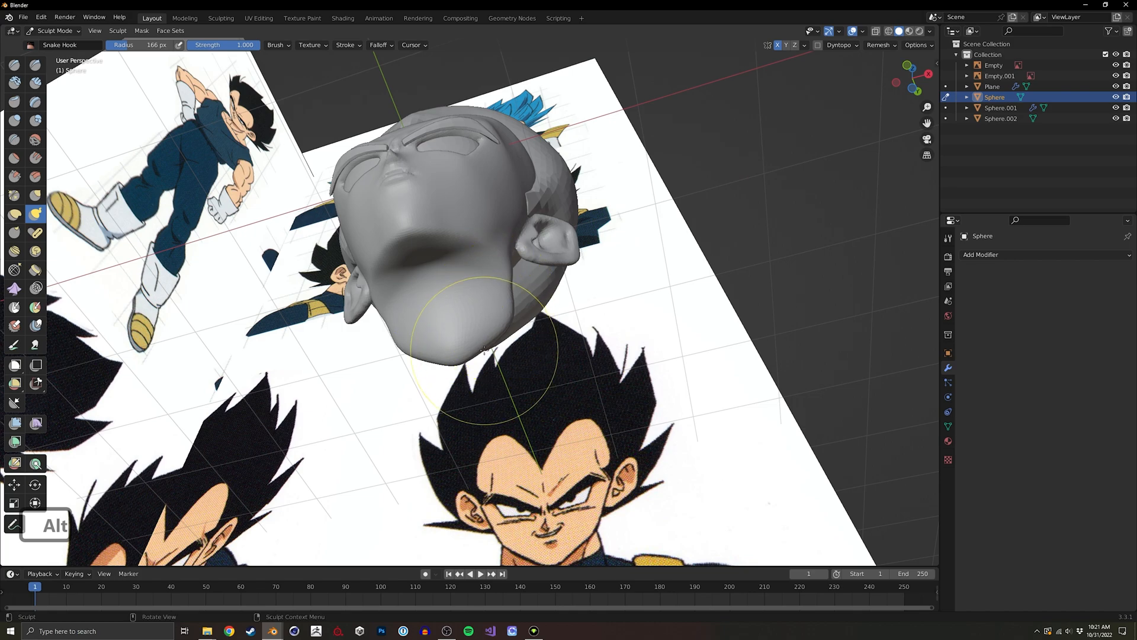
middle_click_drag(465, 338, 358, 387)
left_click_drag(425, 362, 421, 374)
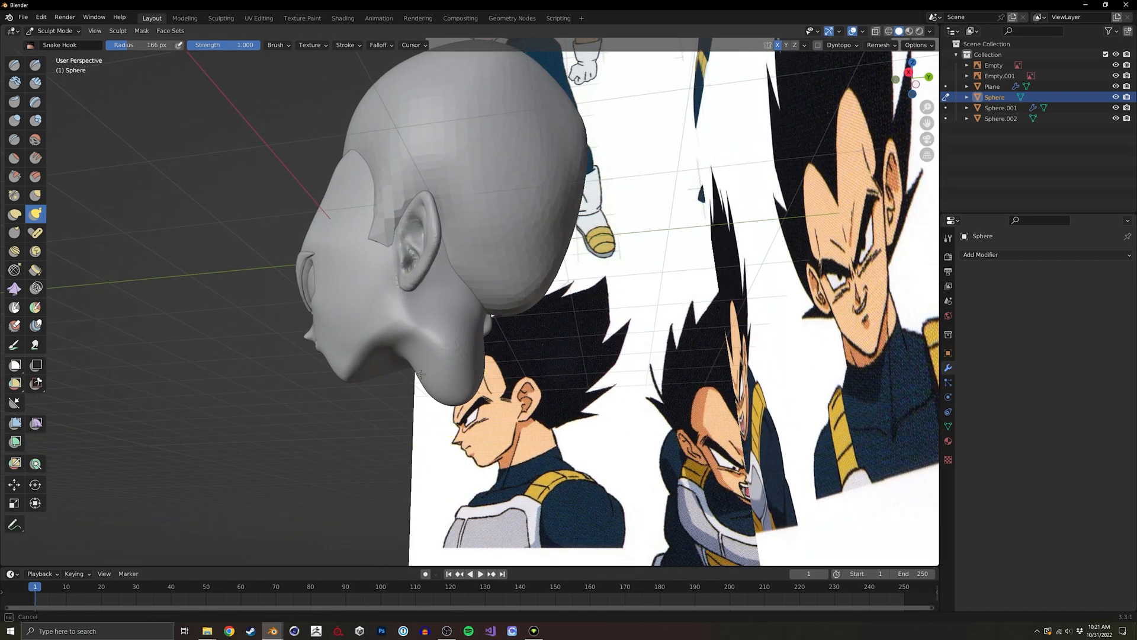
mouse_move(450, 364)
middle_mouse_down()
mouse_move(475, 371)
mouse_move(604, 337)
mouse_move(438, 360)
middle_mouse_up()
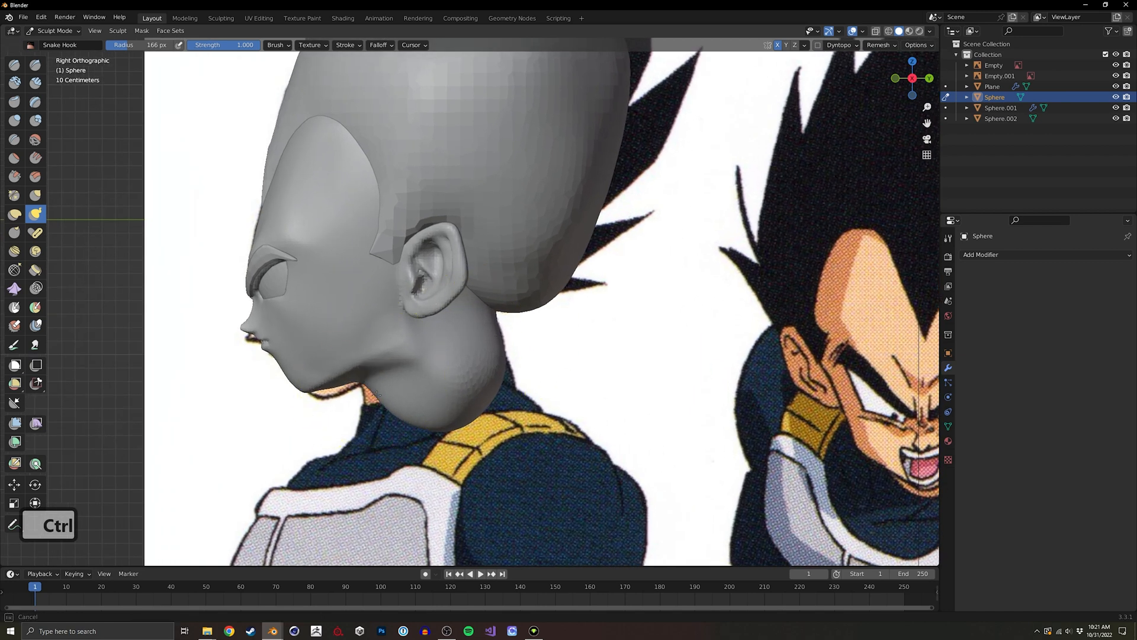
key("ctrl+r")
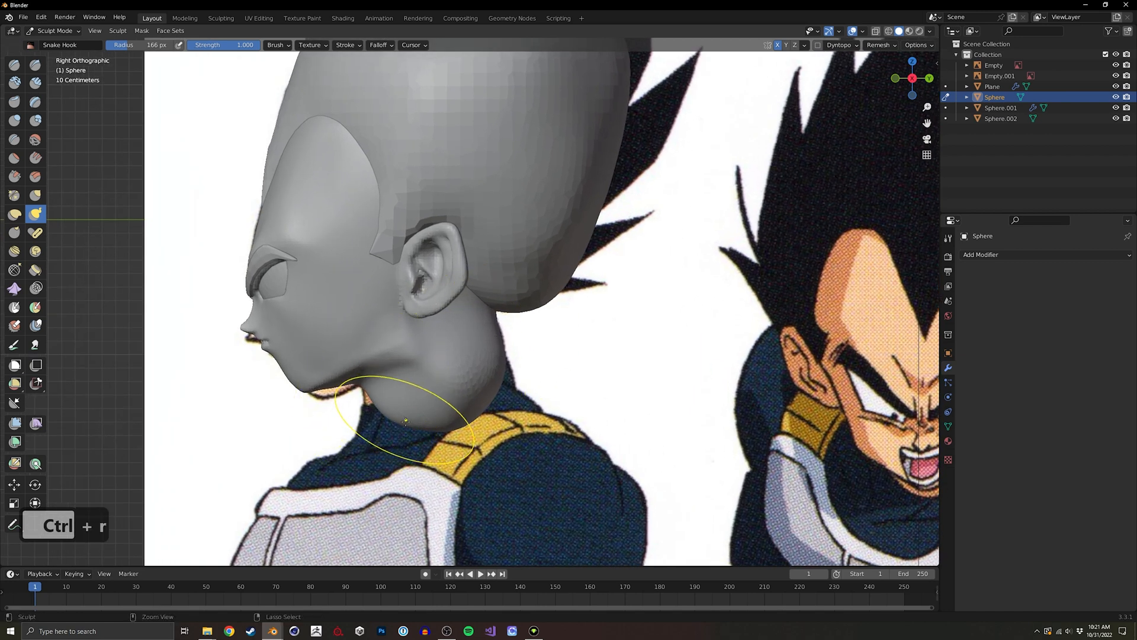
Carve a crease from the earlobe down behind the jaw with the Draw Sharp brush at 62 px and smooth the adjoining neck.
mouse_move(404, 417)
middle_mouse_down()
mouse_move(419, 343)
mouse_move(293, 307)
mouse_move(344, 314)
mouse_move(481, 396)
mouse_move(443, 357)
mouse_move(356, 348)
mouse_move(357, 323)
middle_mouse_up()
left_click(37, 64)
middle_click_drag(357, 322, 469, 300, "shift")
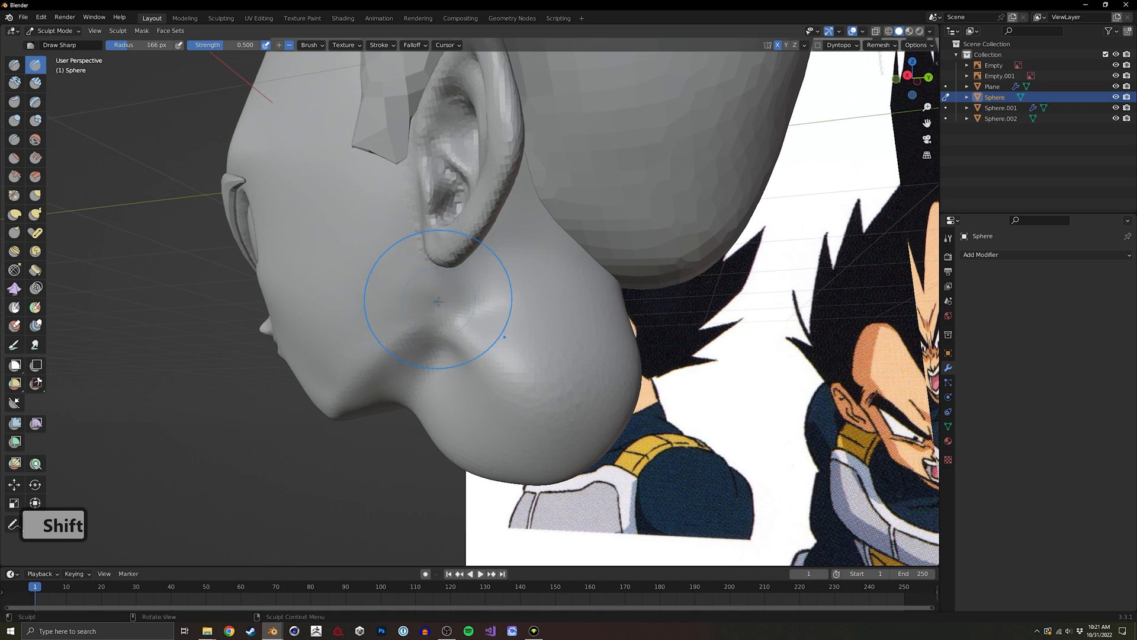
key("f")
left_click(382, 298)
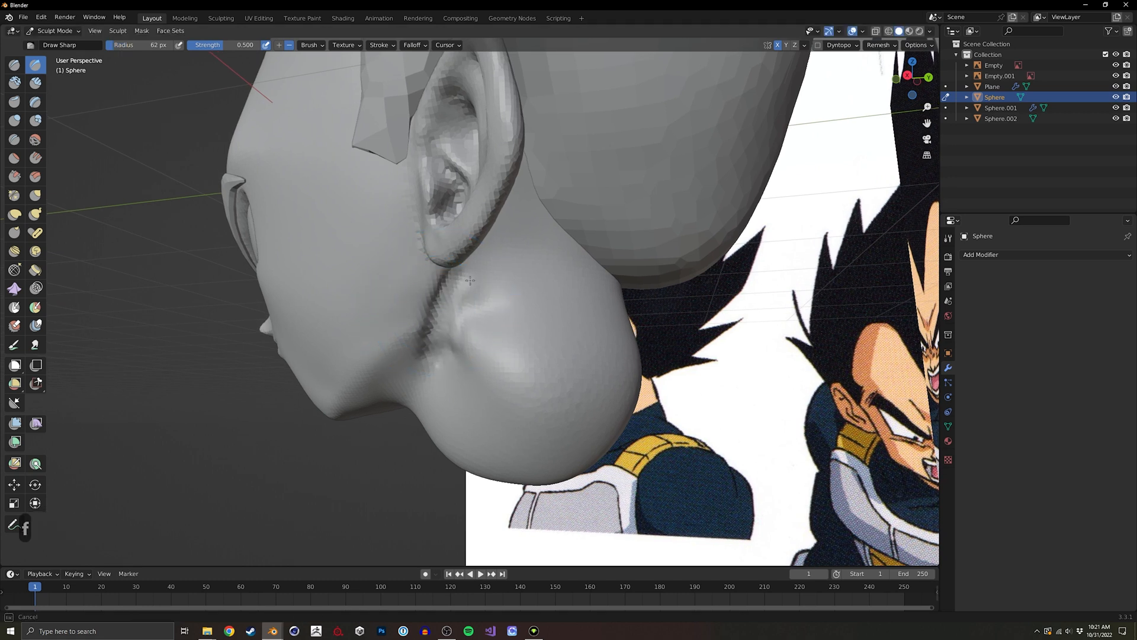
left_click_drag(469, 295, 439, 372, "shift")
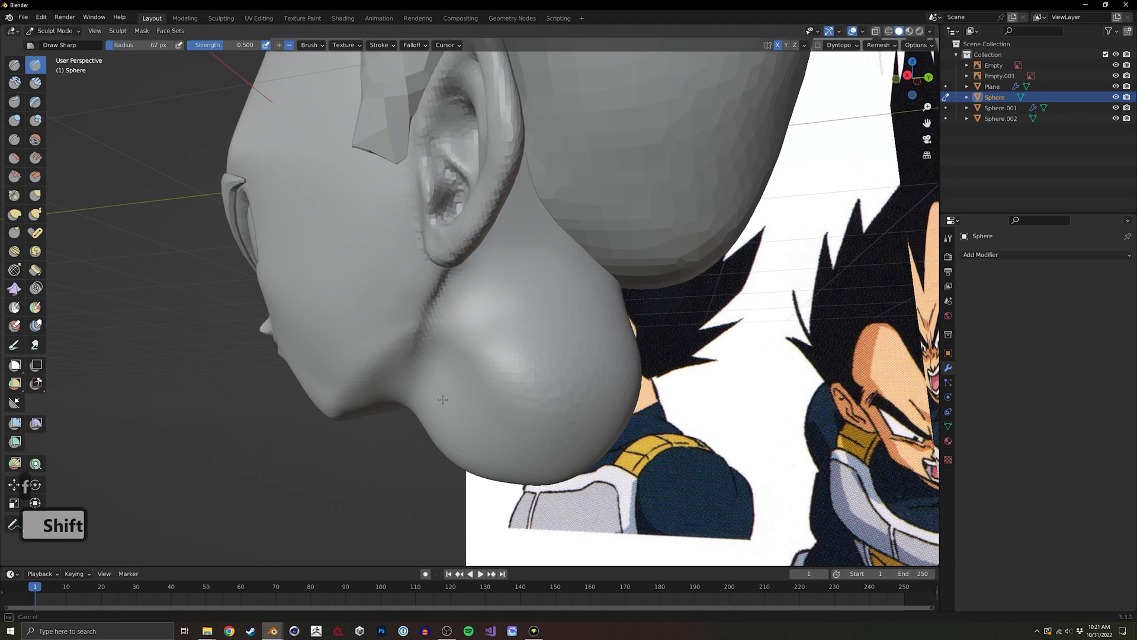
Smooth the side of the neck and build up the jaw edge below the earlobe with the Draw Sharp brush at 116 px.
key("f")
mouse_move(504, 332)
left_mouse_down("shift")
mouse_move(492, 355)
mouse_move(457, 360)
mouse_move(492, 324)
left_mouse_up("shift")
mouse_move(492, 325)
middle_mouse_down()
mouse_move(540, 338)
mouse_move(525, 312)
middle_mouse_up()
key("f")
left_click(499, 311)
left_click_drag(472, 260, 445, 292, "ctrl")
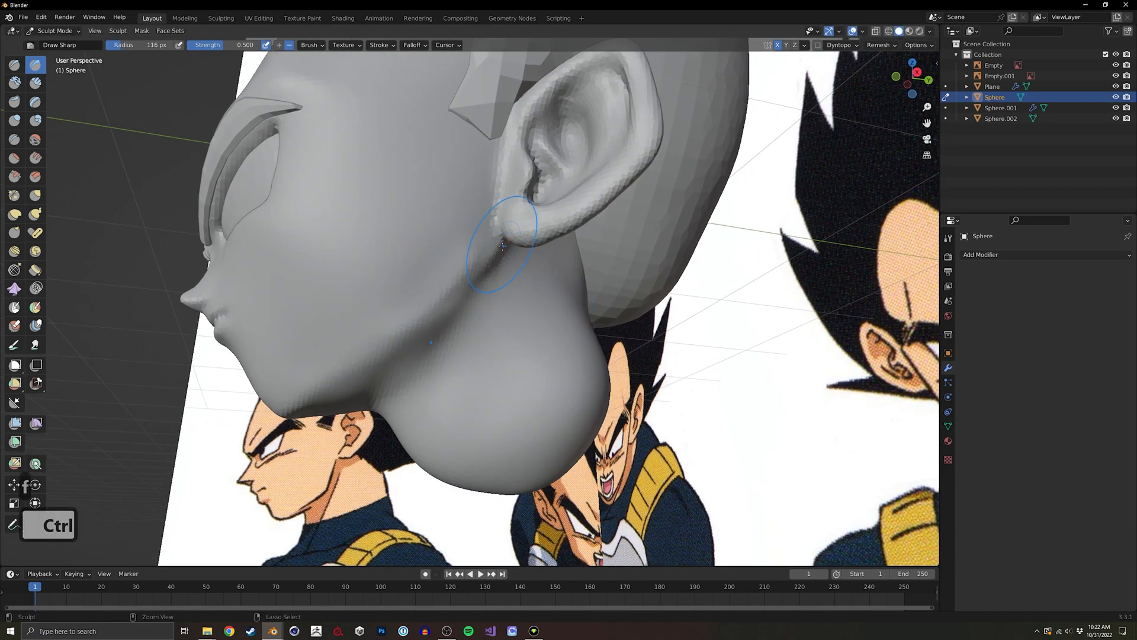
left_click_drag(502, 245, 500, 238, "ctrl")
Deepen the crease under the jawline from the ear toward the chin and smooth the underside.
middle_click_drag(383, 335, 455, 256)
mouse_move(514, 273)
left_mouse_down()
mouse_move(520, 283)
mouse_move(349, 382)
left_mouse_up()
middle_click_drag(398, 349, 406, 289)
left_click_drag(415, 296, 349, 375, "shift")
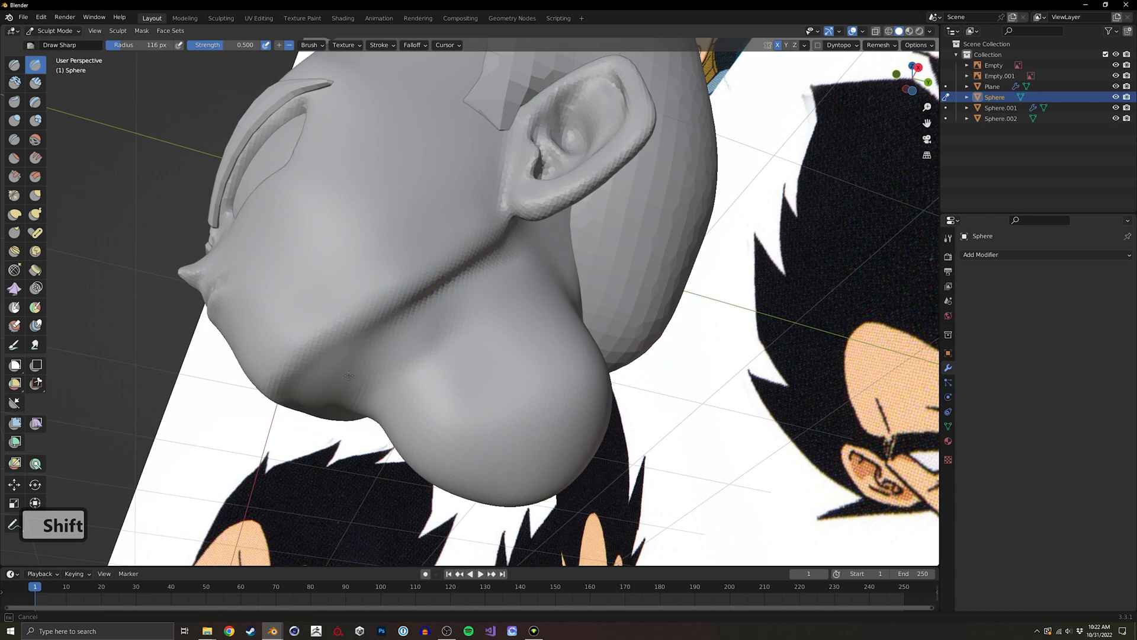
Widen the neck to match the front reference with the Grab brush at 231 px, then refine it with a larger radius.
middle_click_drag(470, 332, 606, 358, "alt")
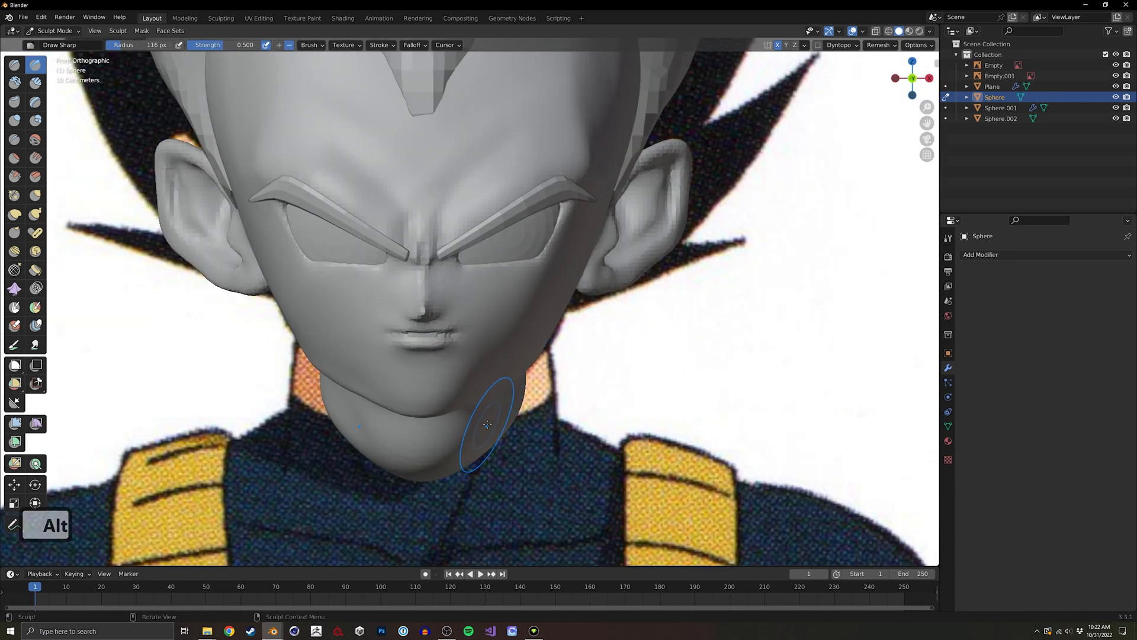
key("g")
key("f")
left_click(567, 427)
left_click_drag(503, 415, 536, 435)
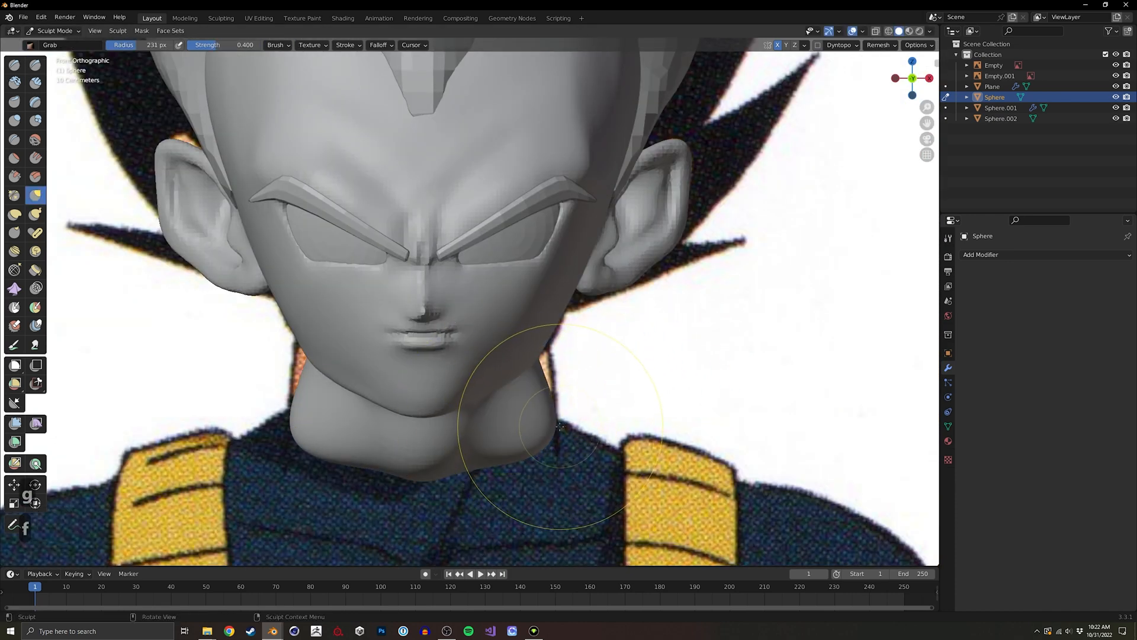
key("f")
left_click(583, 404)
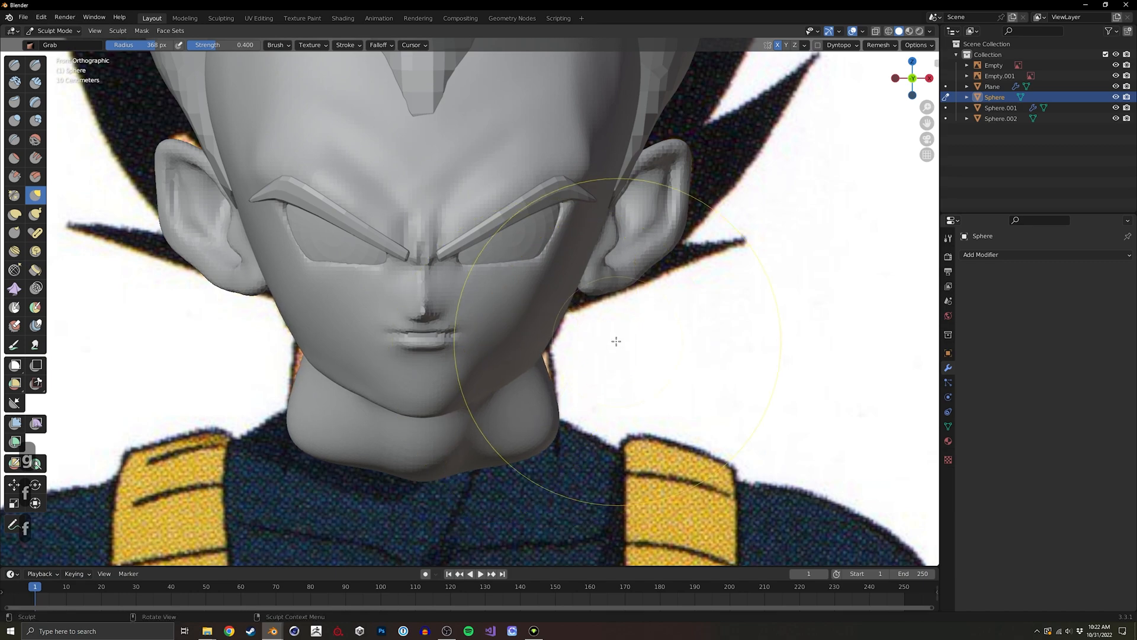
Adjust the neck from the side and back with the Grab brush, checking it against the reference in X-ray and undoing the last stroke.
mouse_move(616, 341)
middle_mouse_down("alt")
mouse_move(521, 356)
mouse_move(635, 379)
mouse_move(358, 384)
mouse_move(294, 413)
mouse_move(523, 353)
mouse_move(622, 358)
mouse_move(529, 283)
mouse_move(581, 309)
mouse_move(501, 341)
mouse_move(451, 323)
middle_mouse_up("alt")
key("alt+z")
key("alt+z")
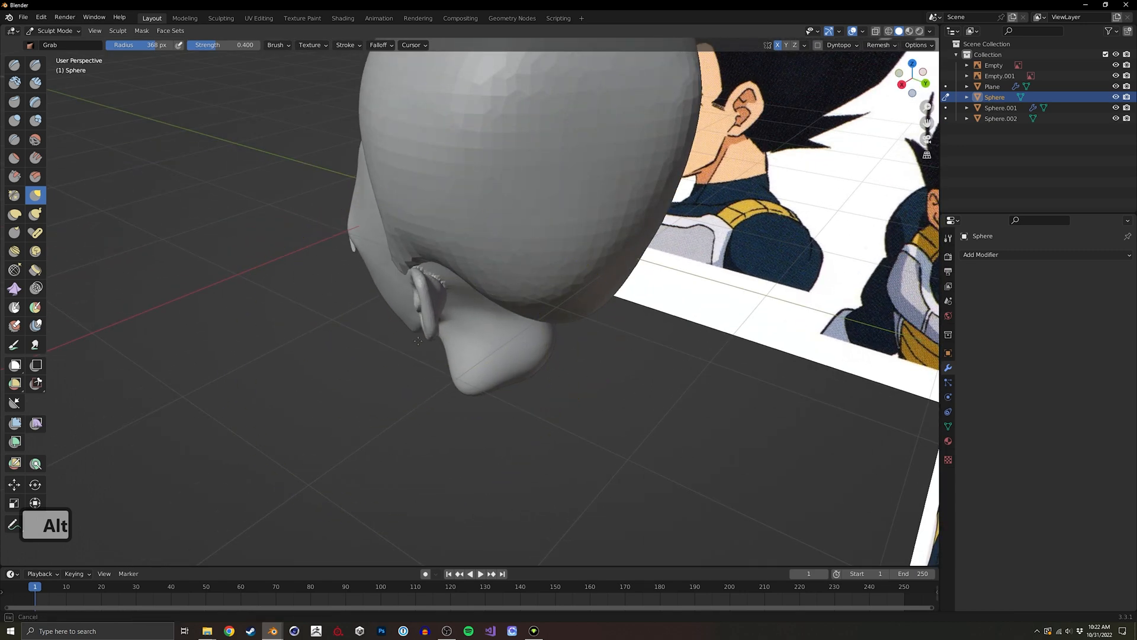
key("ctrl+z")
middle_click_drag(384, 367, 267, 380)
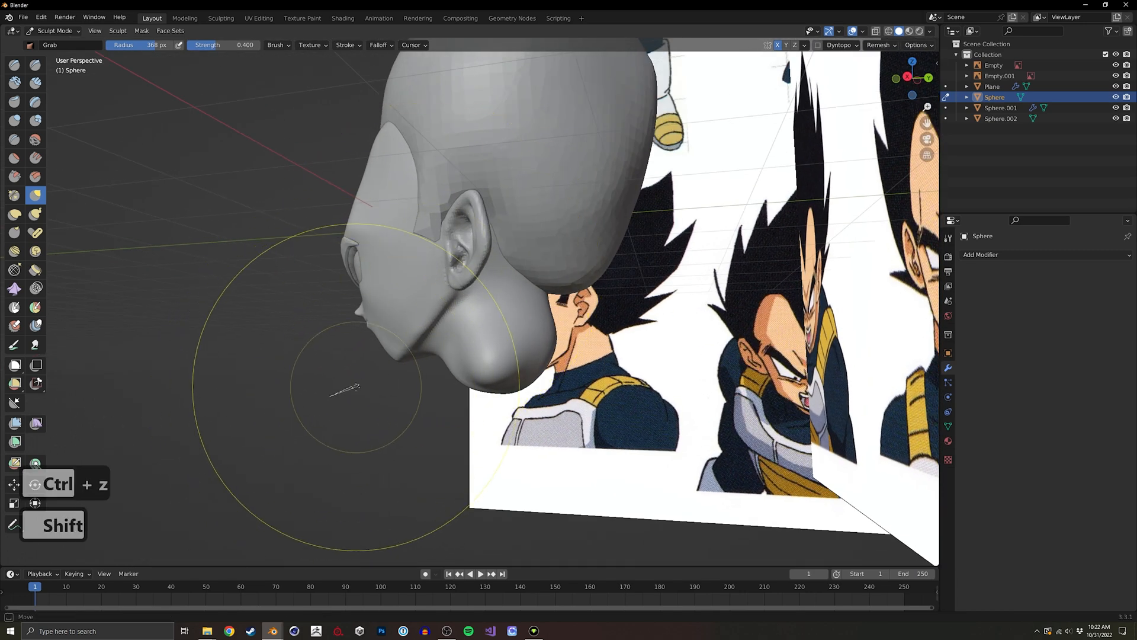
Mask the face and ears, and narrow the unmasked neck in front view with the Grab brush at 189 px.
middle_click_drag(503, 249, 499, 307)
left_click_drag(501, 322, 522, 321)
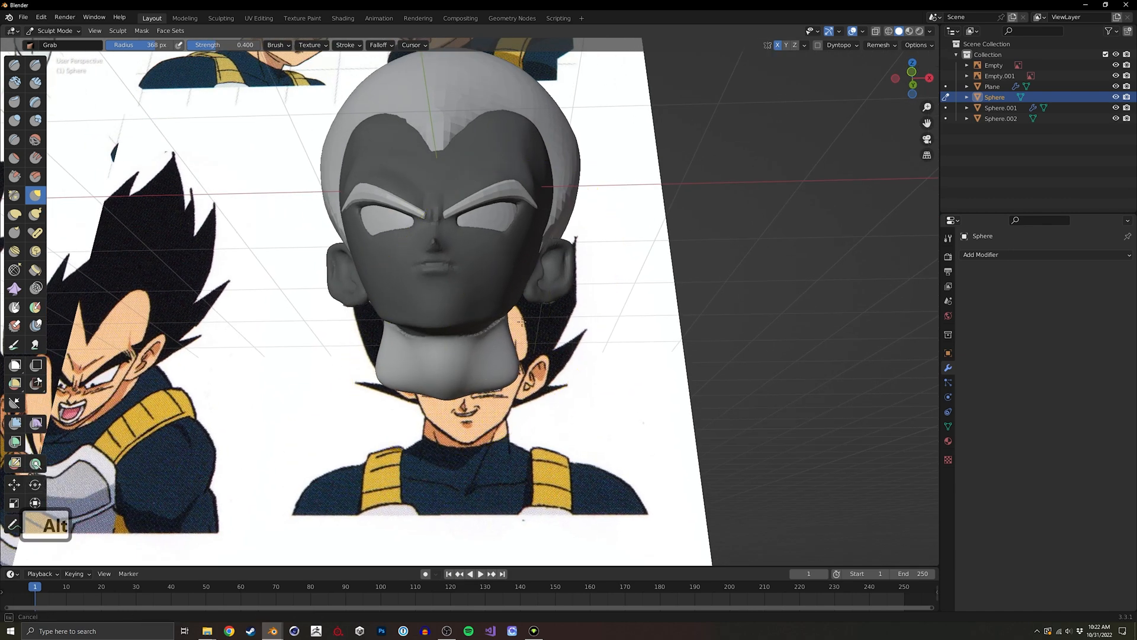
middle_click_drag(540, 292, 525, 362, "alt")
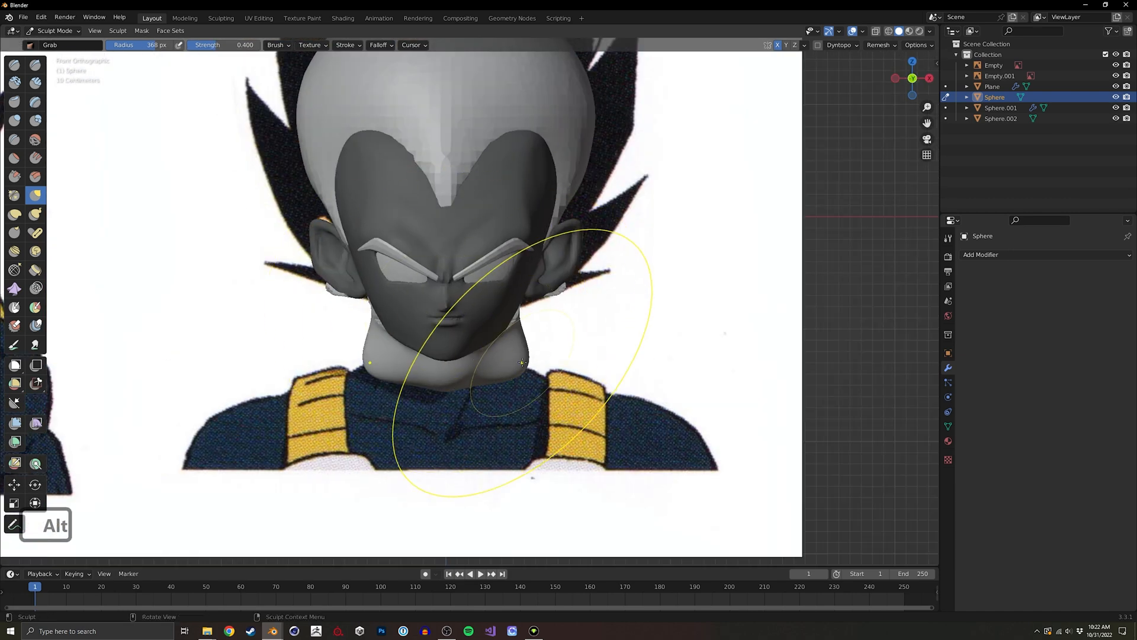
key("f")
left_click(475, 351)
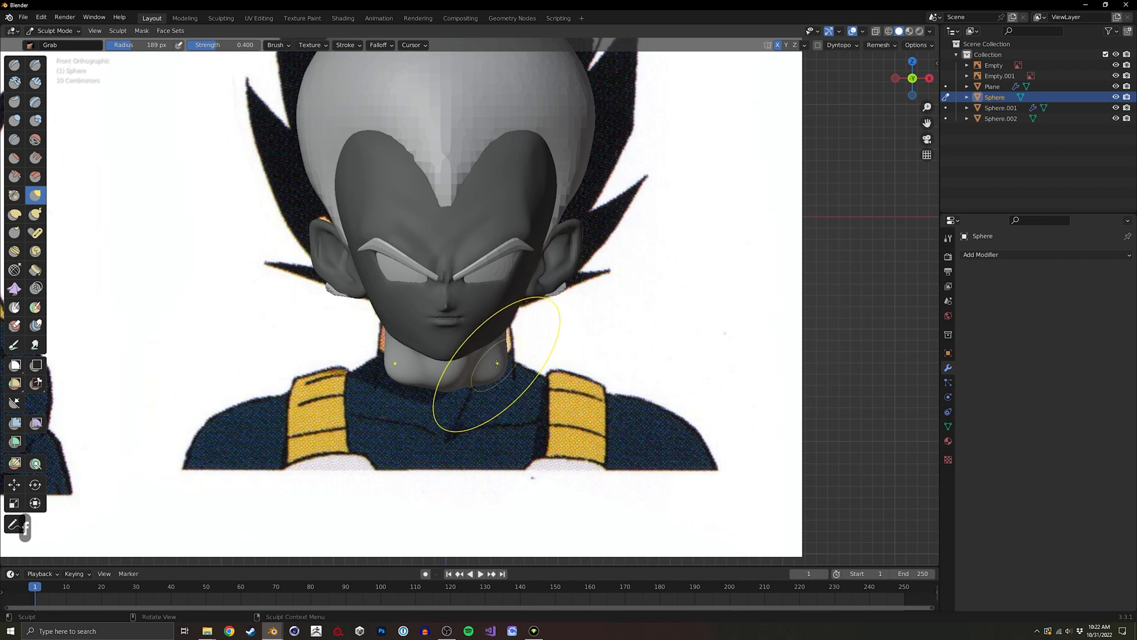
Undo the recent Grab strokes on the neck, keeping the face masked.
mouse_move(511, 324)
middle_mouse_down()
mouse_move(570, 235)
mouse_move(551, 283)
middle_mouse_up()
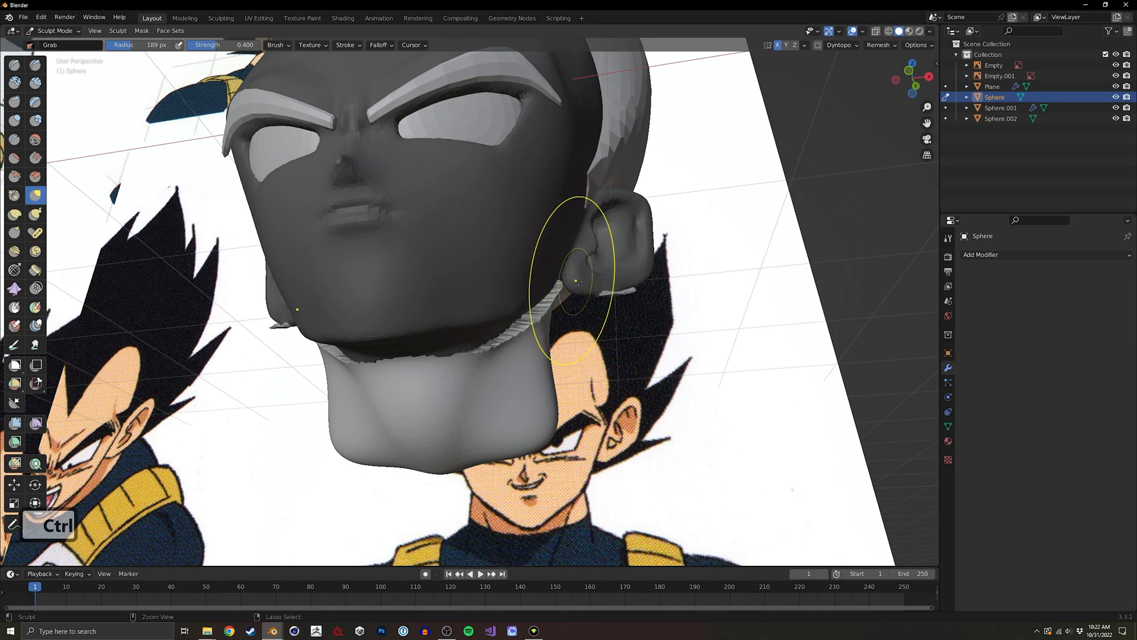
key("ctrl+z")
key("ctrl+z")
key("ctrl+z")
key("ctrl+z")
key("ctrl+z")
key("ctrl+z")
key("ctrl+z")
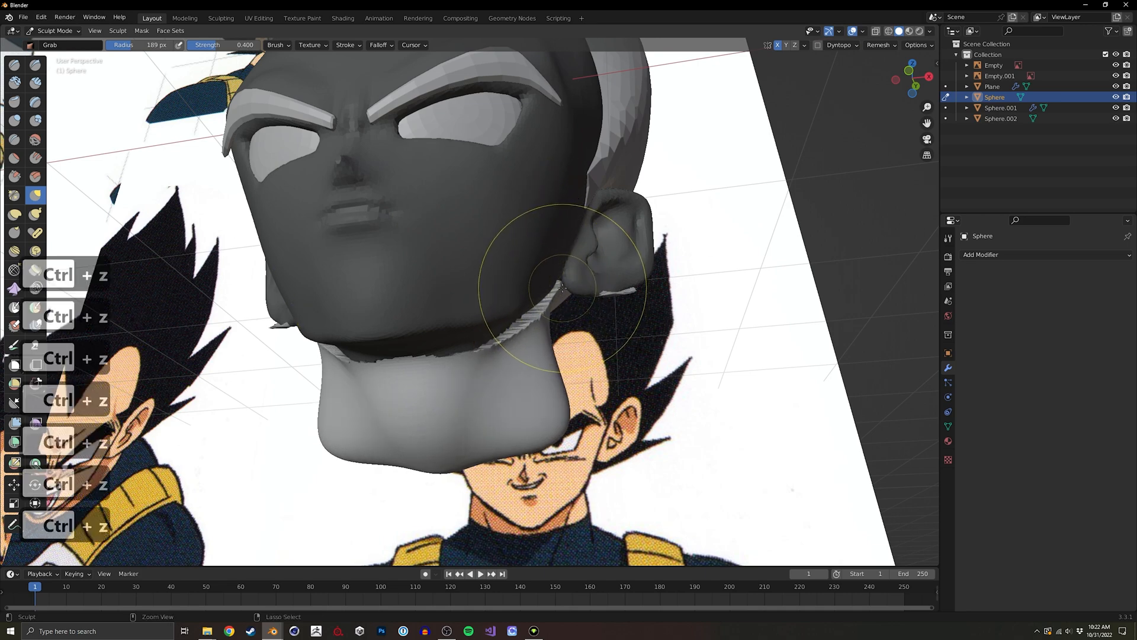
key("ctrl+z")
key("ctrl+z")
Clear the mask, and smooth and reshape the back and sides of the neck with the Grab brush at 189 px.
mouse_move(546, 237)
middle_mouse_down()
mouse_move(498, 278)
mouse_move(380, 325)
middle_mouse_up()
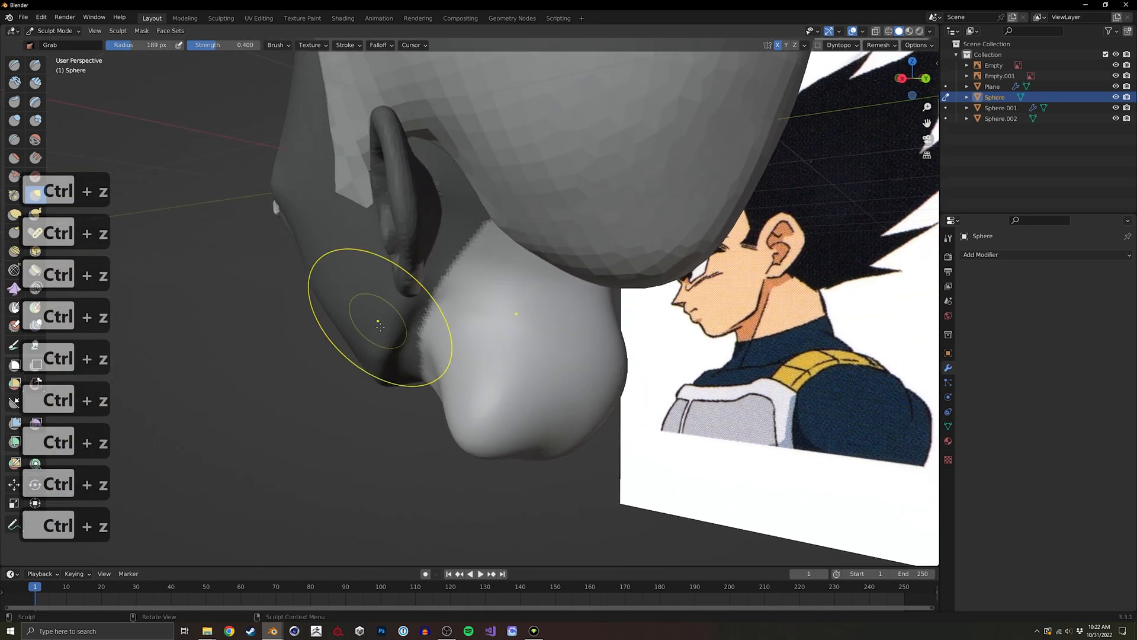
middle_click_drag(468, 352, 406, 432)
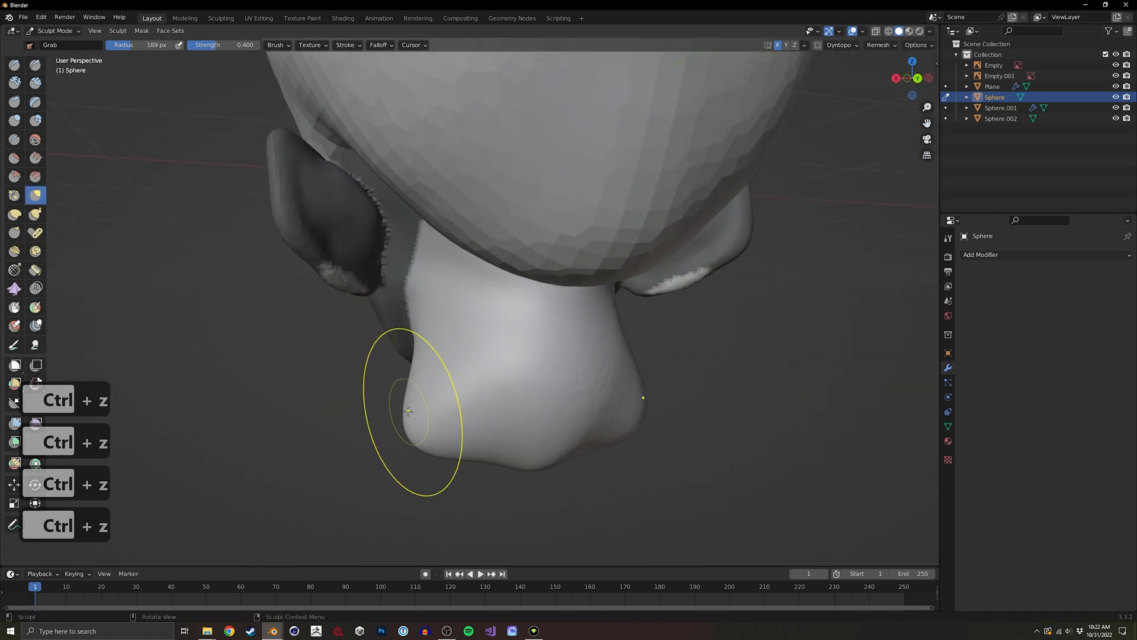
key("a")
left_click(468, 375)
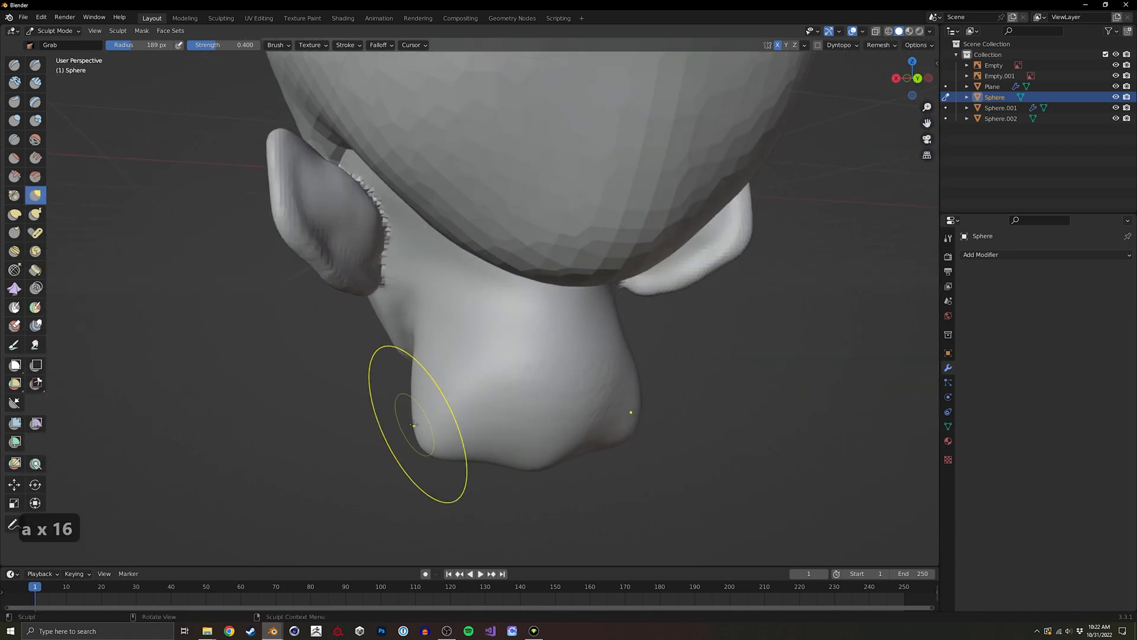
middle_click_drag(413, 337, 413, 335)
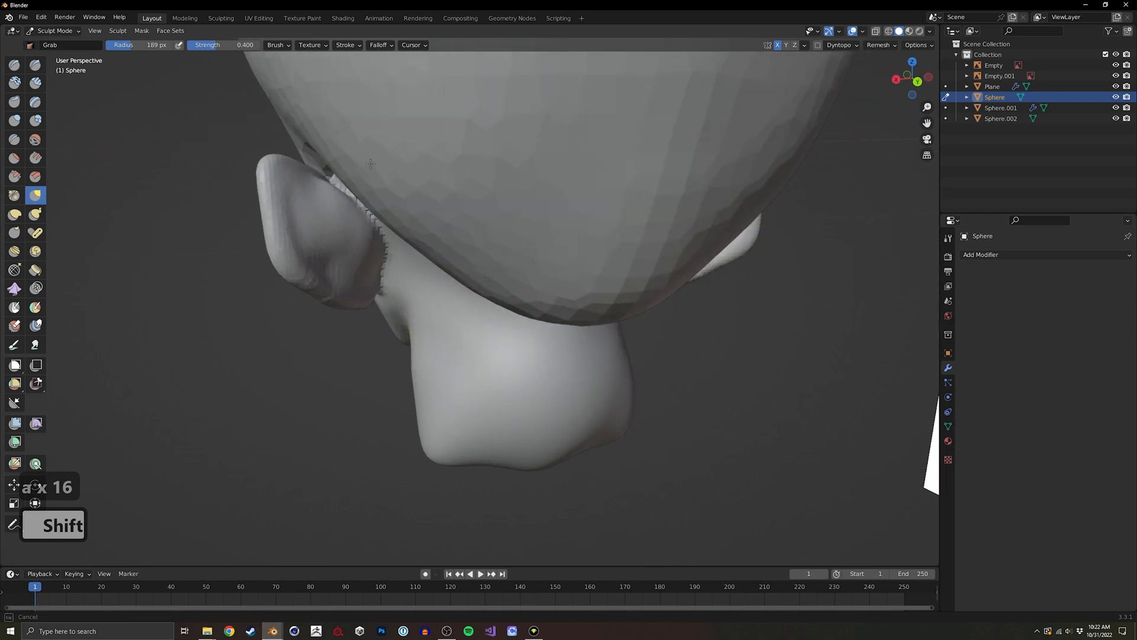
left_click_drag(456, 431, 495, 478)
mouse_move(495, 478)
middle_mouse_down()
mouse_move(517, 389)
mouse_move(686, 343)
mouse_move(640, 394)
mouse_move(496, 391)
mouse_move(508, 298)
middle_mouse_up()
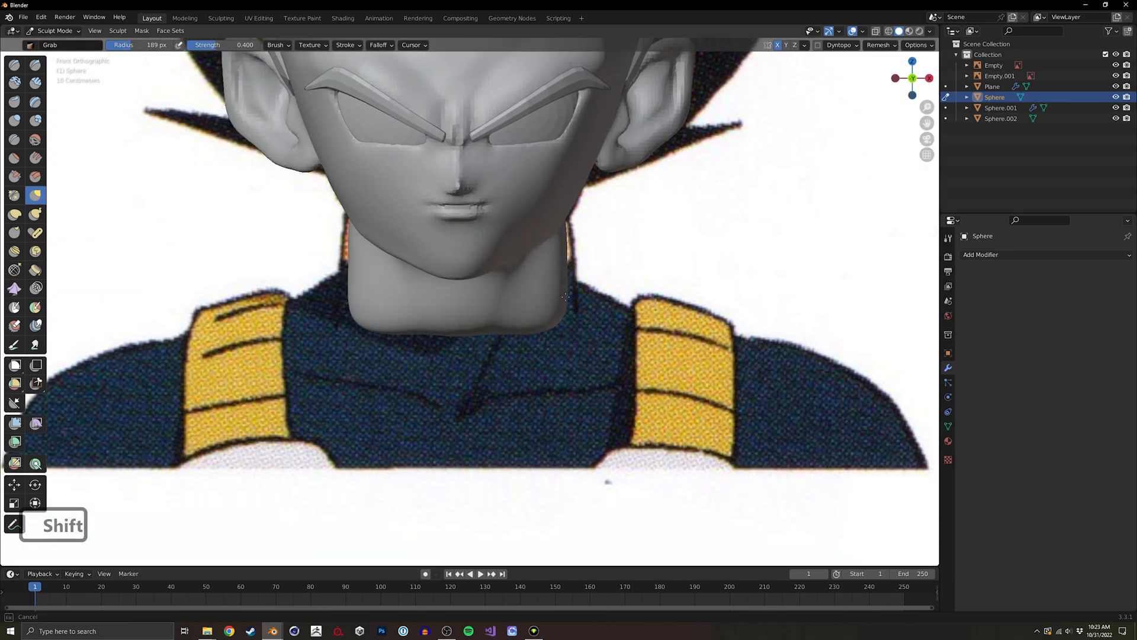
mouse_move(518, 302)
middle_mouse_down()
mouse_move(284, 274)
mouse_move(483, 208)
middle_mouse_up()
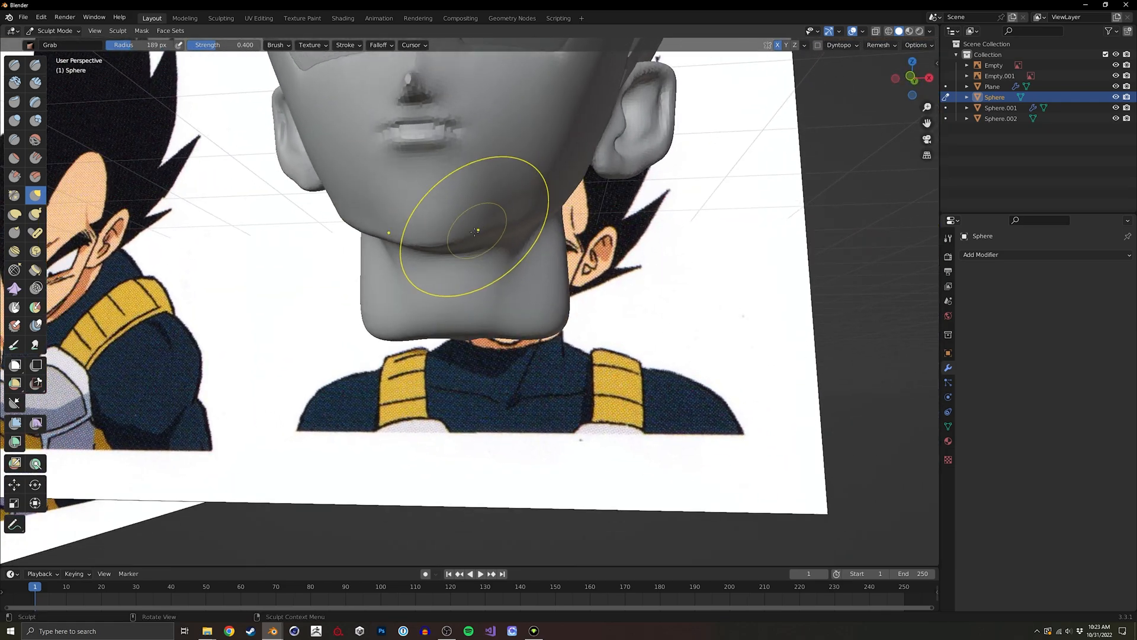
Carve the neck muscle grooves below the jaw with the Draw Sharp brush at 117 px and smooth them.
left_click(35, 64)
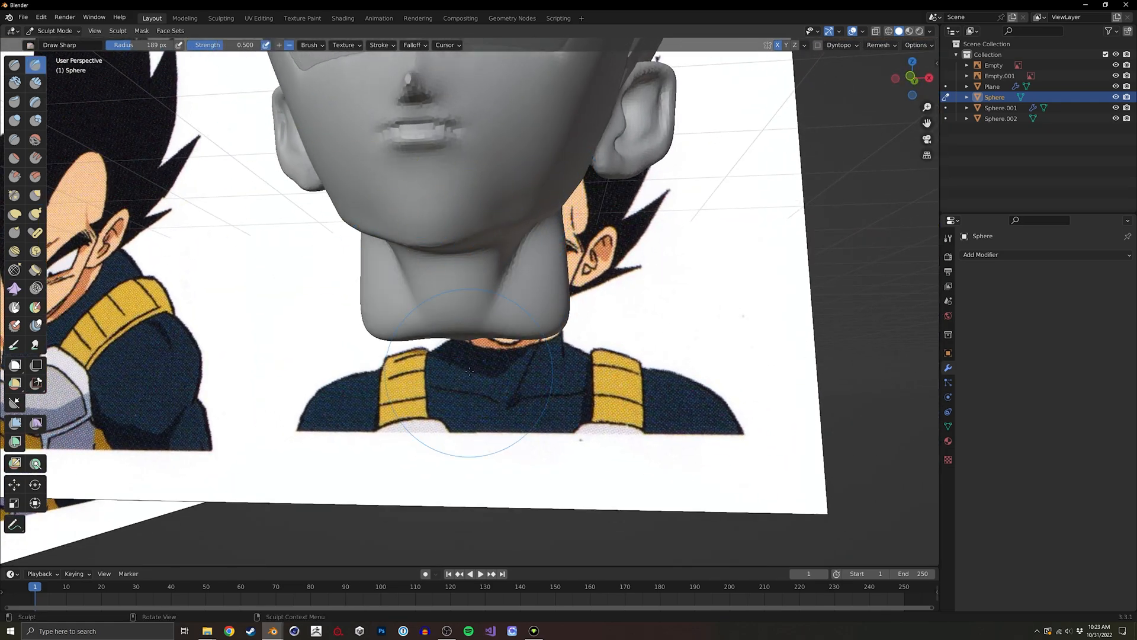
middle_click_drag(546, 262, 454, 291)
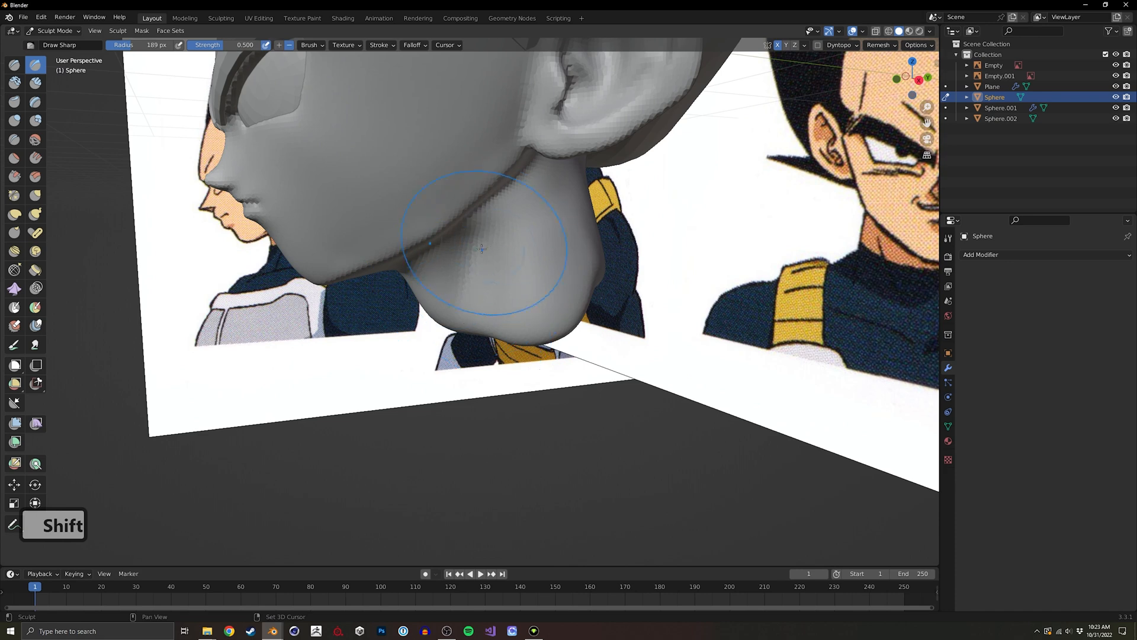
middle_click_drag(551, 252, 507, 292)
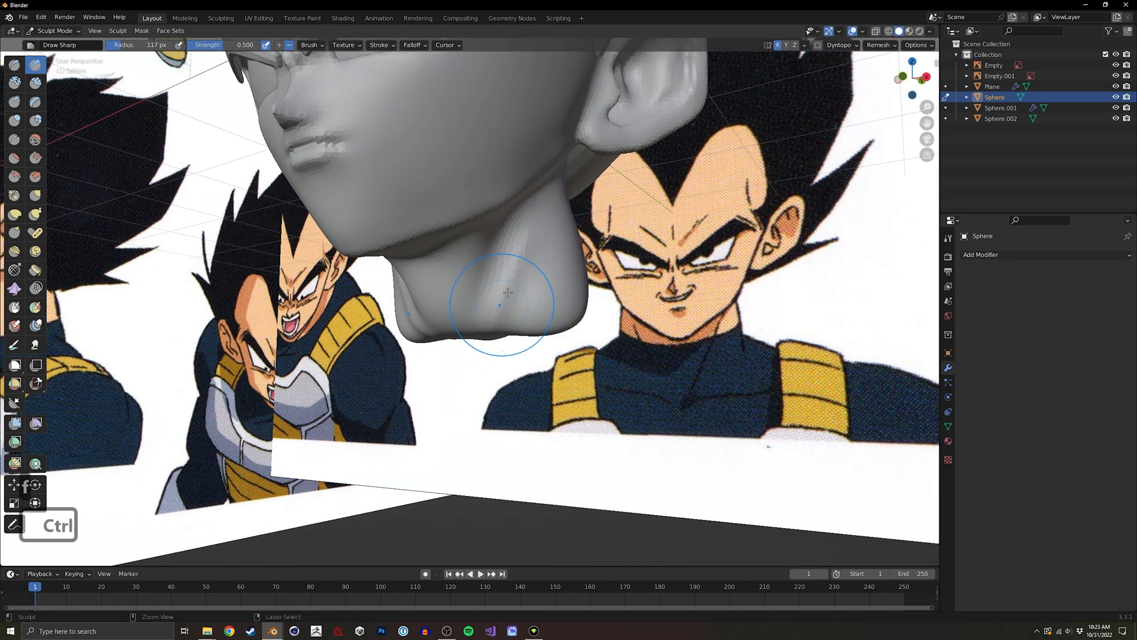
left_click_drag(529, 272, 533, 302, "shift")
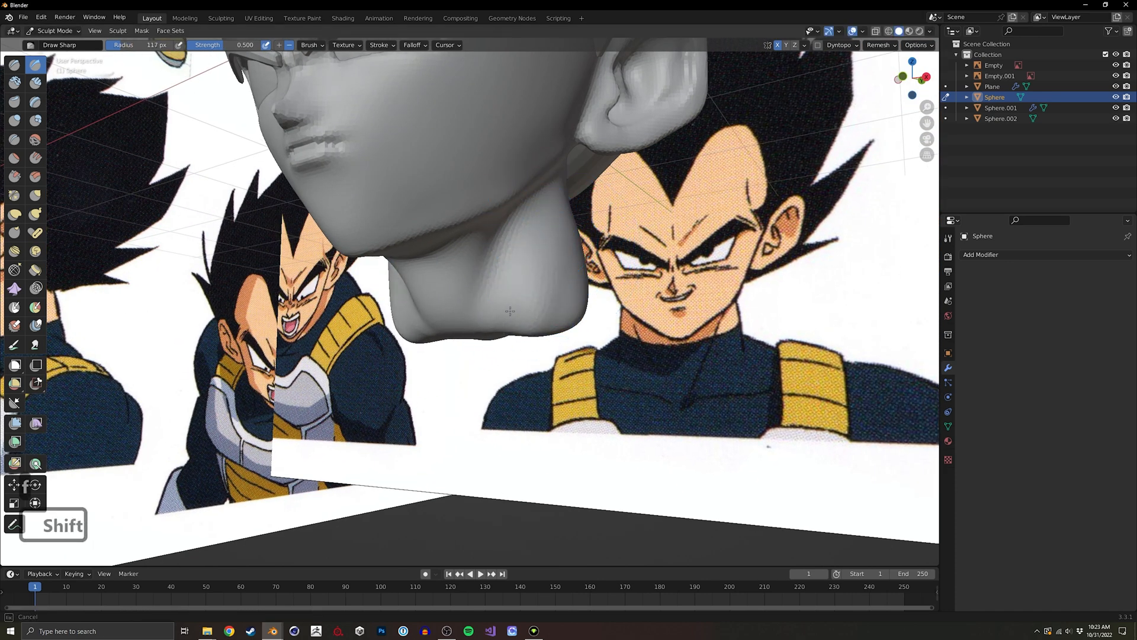
middle_click_drag(510, 310, 459, 366)
middle_click_drag(396, 293, 442, 278)
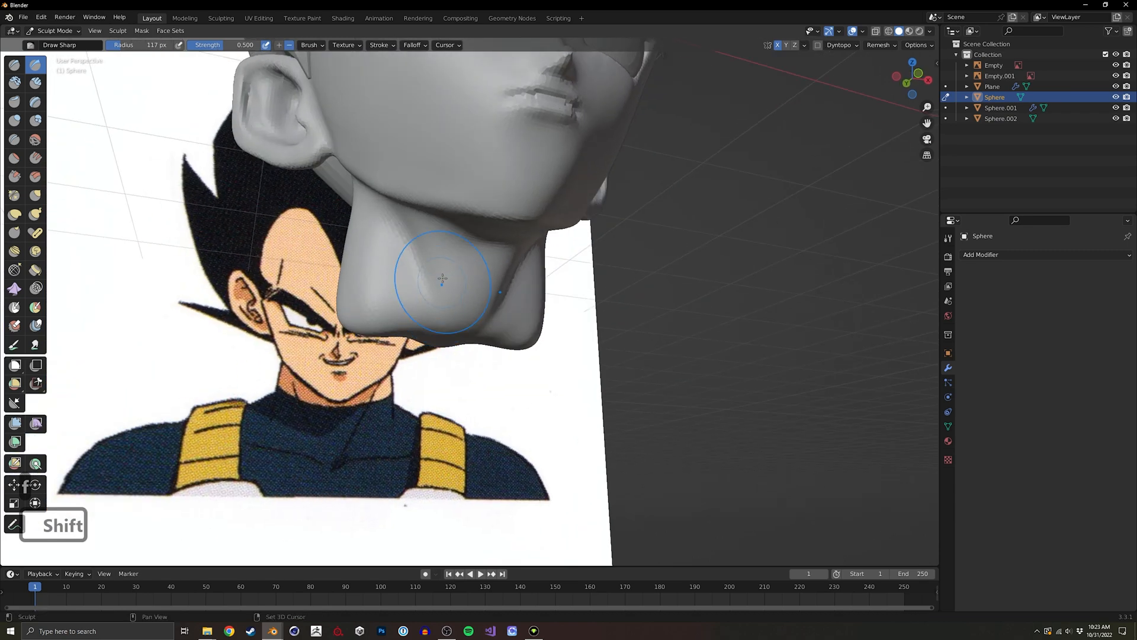
middle_click_drag(547, 292, 448, 293)
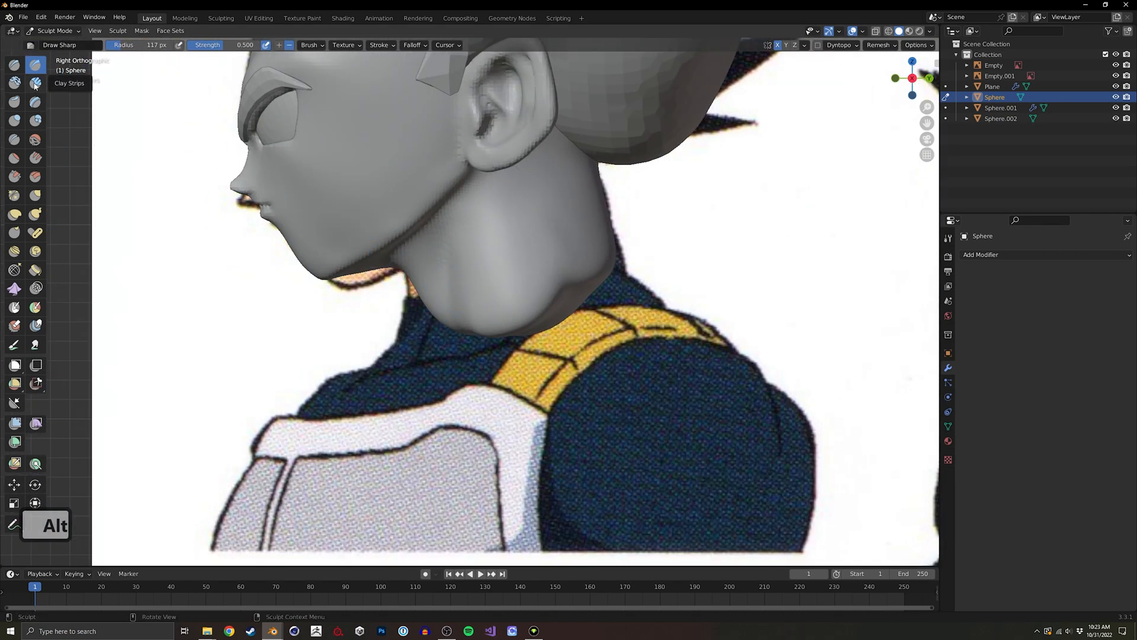
Build up the muscles on the side and back of the neck with Clay Strips at 117 px, and smooth the strokes.
left_click(34, 86)
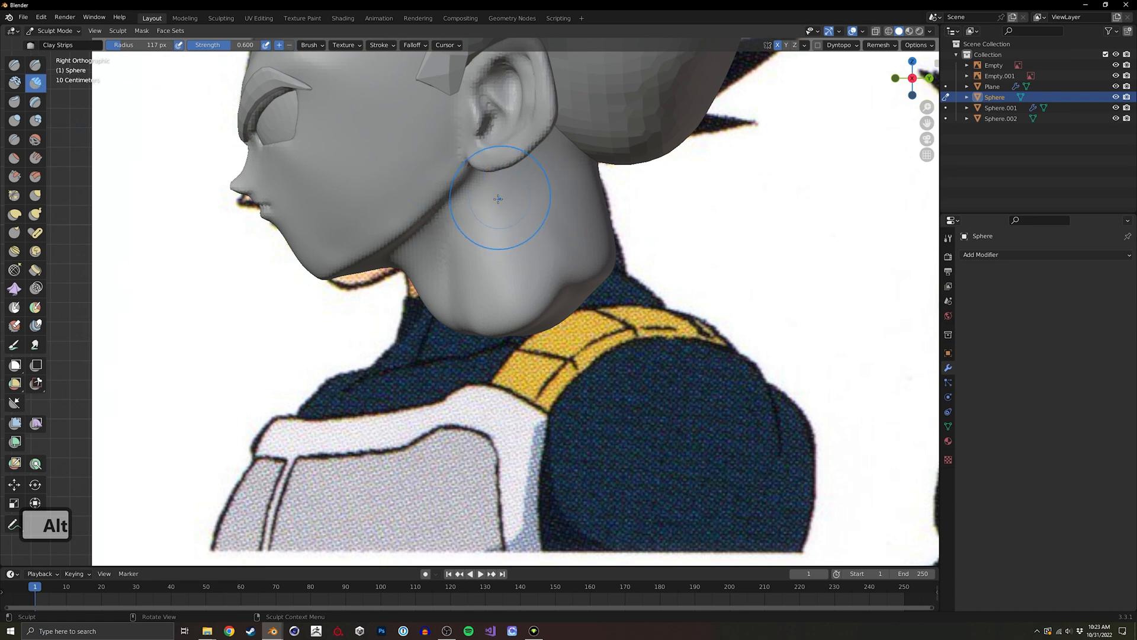
left_click_drag(484, 312, 518, 221)
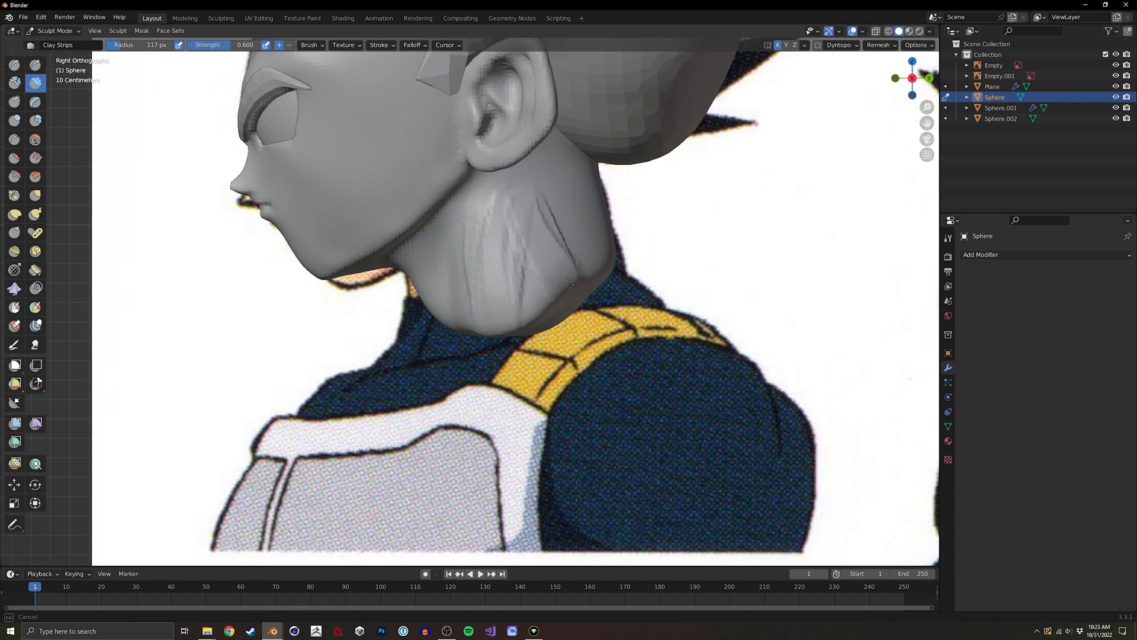
middle_click_drag(570, 285, 459, 255)
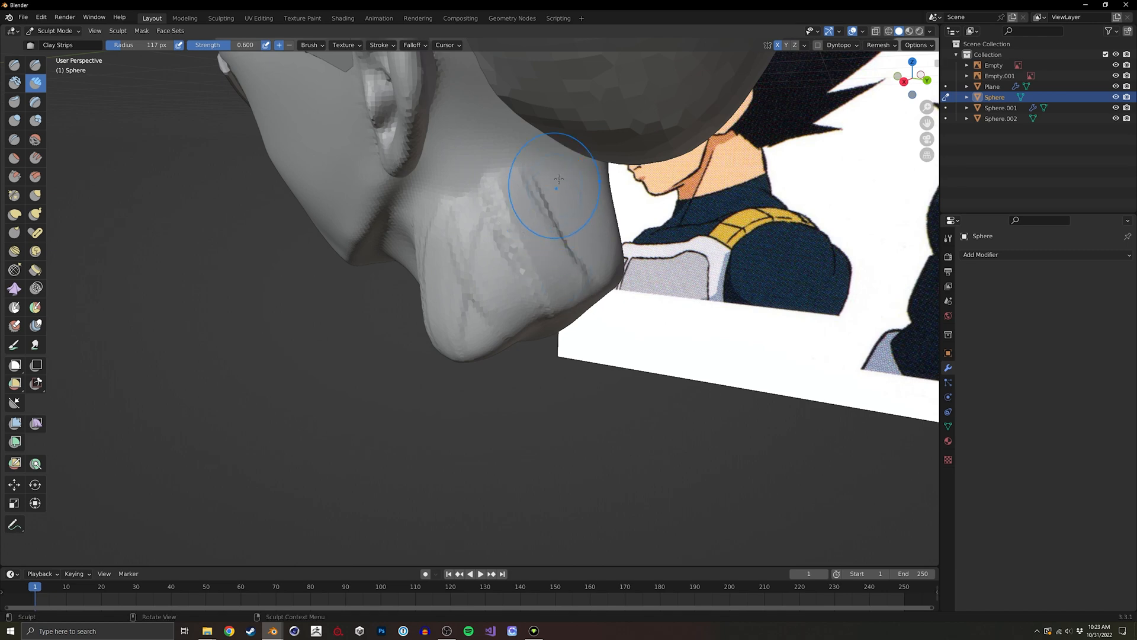
middle_click_drag(558, 179, 475, 205)
mouse_move(497, 190)
left_mouse_down("shift")
mouse_move(474, 190)
mouse_move(484, 205)
left_mouse_up("shift")
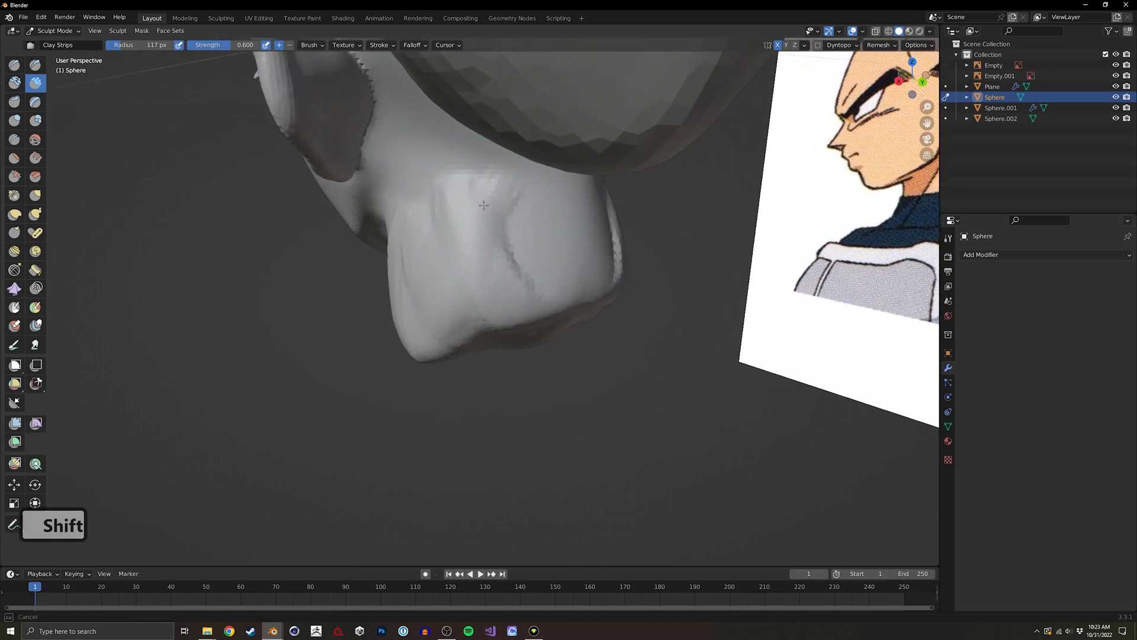
middle_click_drag(456, 249, 508, 235)
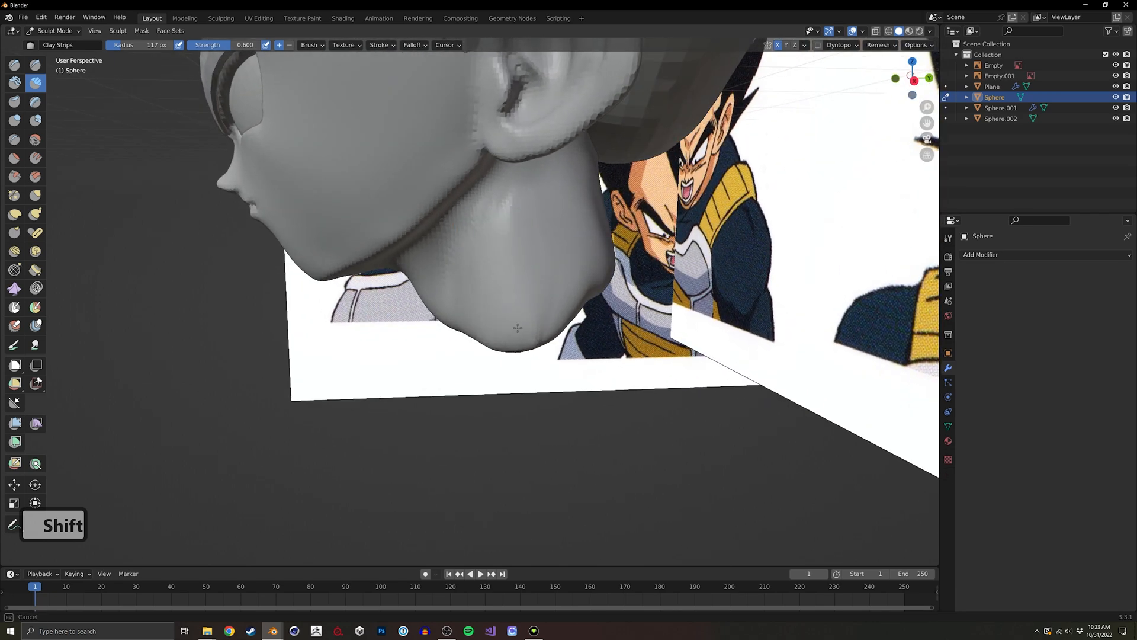
Pull the lower back of the neck outward with the Grab brush at 221 px.
middle_click_drag(594, 269, 520, 266)
key("g")
key("f")
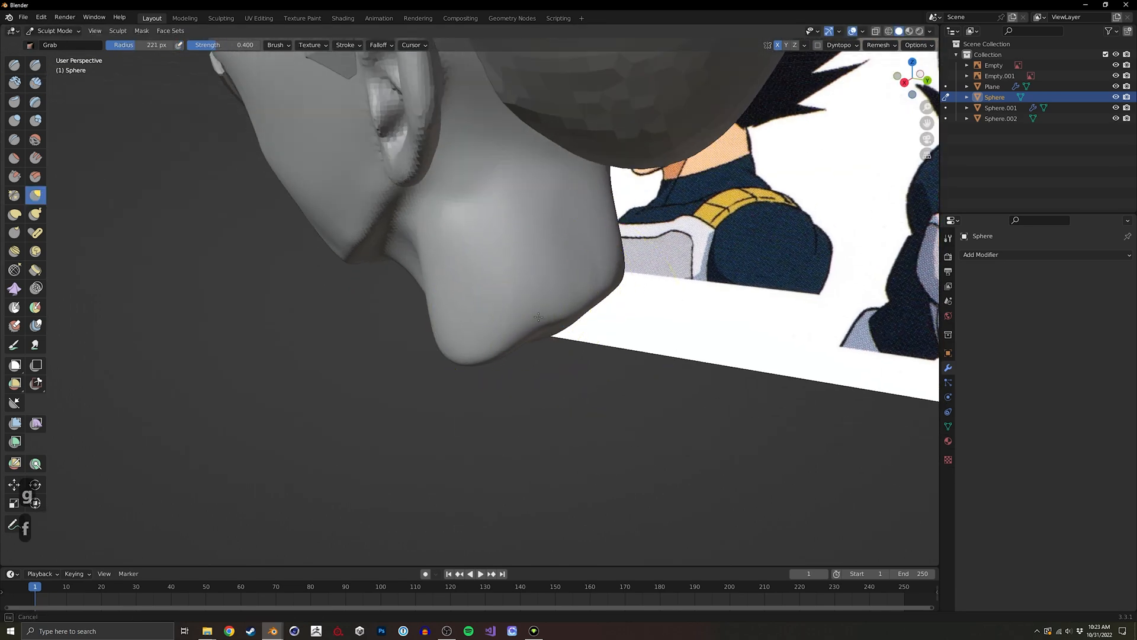
left_click_drag(571, 302, 605, 308)
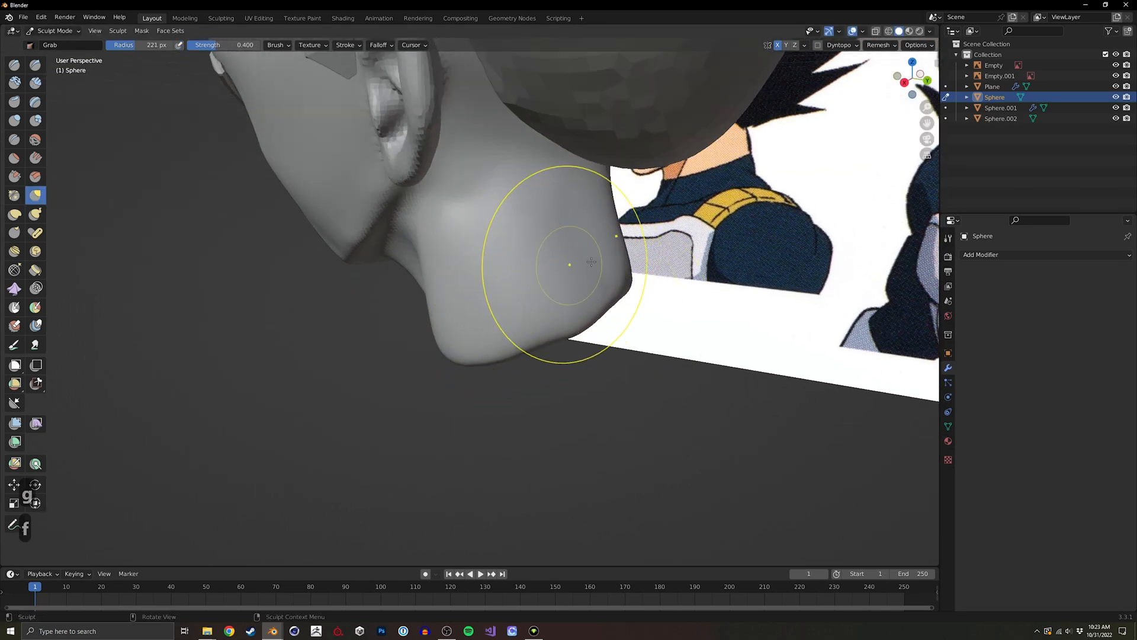
middle_click_drag(482, 305, 475, 270)
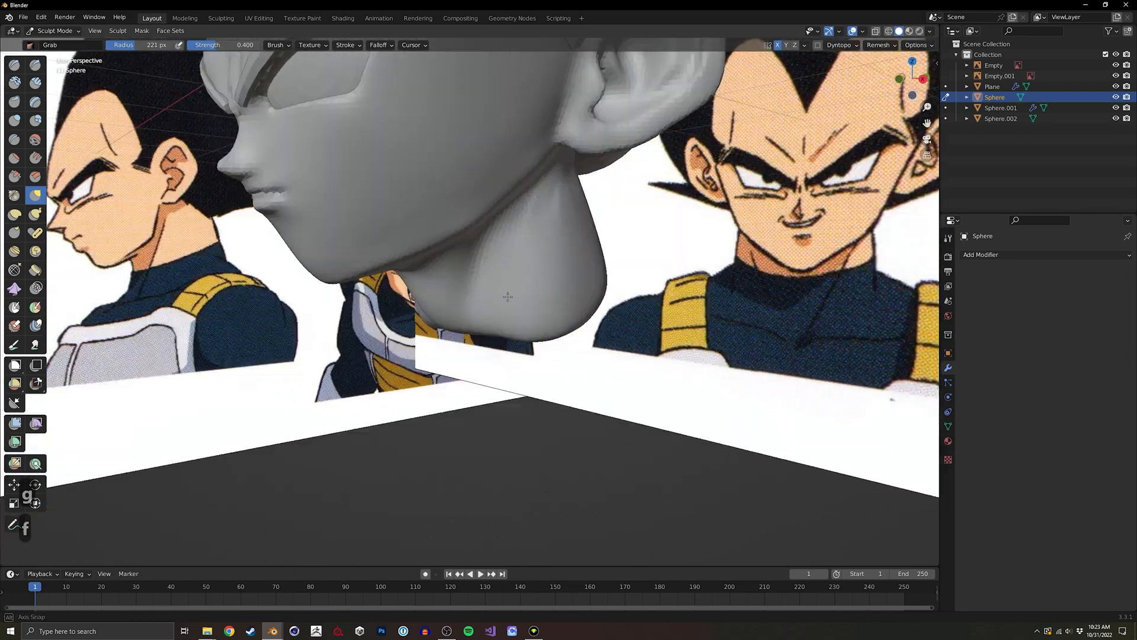
Refine the front of the neck with the Grab brush at 141 px and its base at 103 px, following the front reference.
key("f")
left_click(521, 225)
middle_click_drag(522, 225, 631, 194)
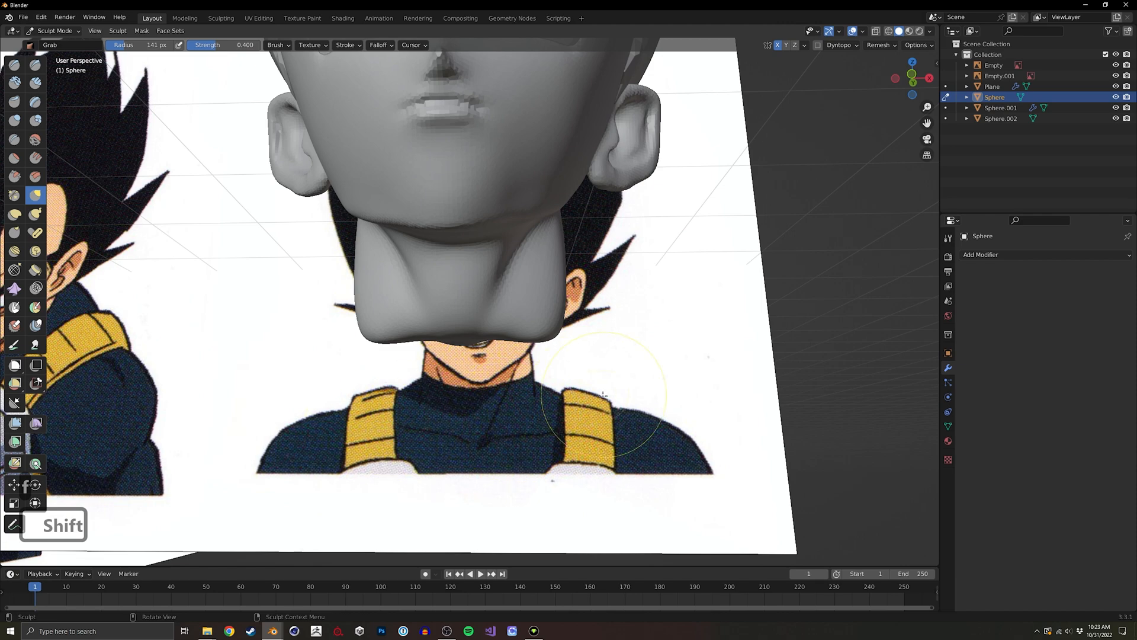
mouse_move(384, 324)
middle_mouse_down()
mouse_move(357, 279)
mouse_move(260, 293)
mouse_move(294, 314)
mouse_move(508, 297)
middle_mouse_up()
key("f")
key("f")
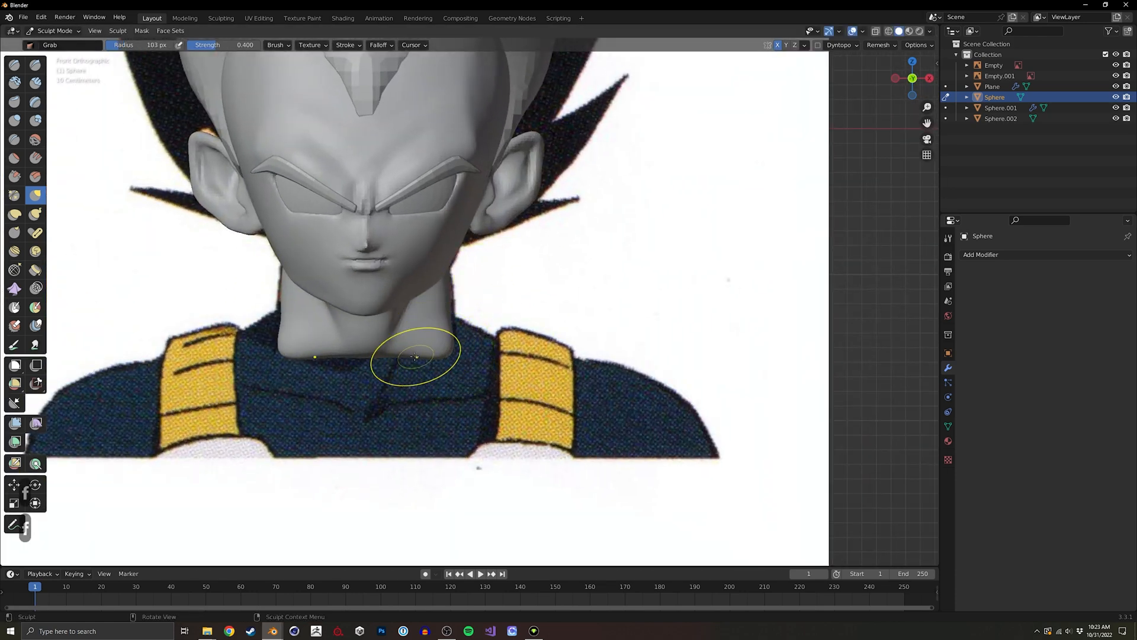
Smooth the underside of the neck and adjust its side with the Grab brush at 139 px.
mouse_move(394, 340)
middle_mouse_down()
mouse_move(368, 267)
mouse_move(367, 374)
mouse_move(329, 292)
mouse_move(325, 359)
middle_mouse_up()
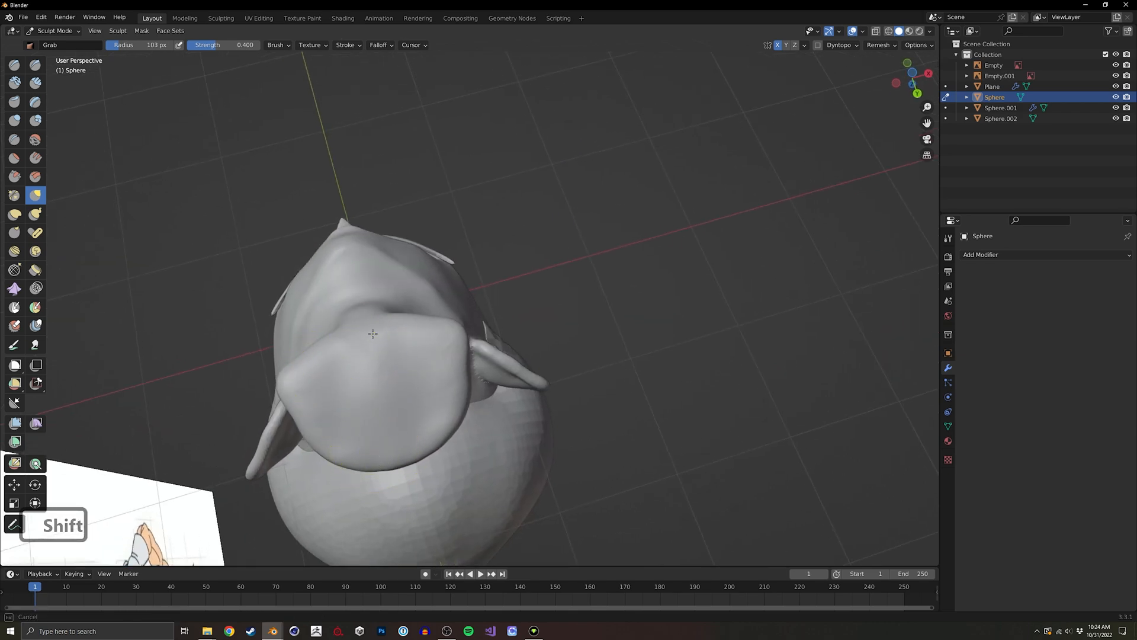
mouse_move(359, 339)
middle_mouse_down()
mouse_move(414, 332)
mouse_move(473, 344)
mouse_move(305, 330)
mouse_move(483, 365)
mouse_move(456, 421)
mouse_move(450, 379)
mouse_move(518, 394)
mouse_move(542, 314)
middle_mouse_up()
key("f")
key("f")
left_click_drag(551, 287, 545, 263)
mouse_move(546, 262)
middle_mouse_down()
mouse_move(541, 303)
mouse_move(344, 270)
middle_mouse_up()
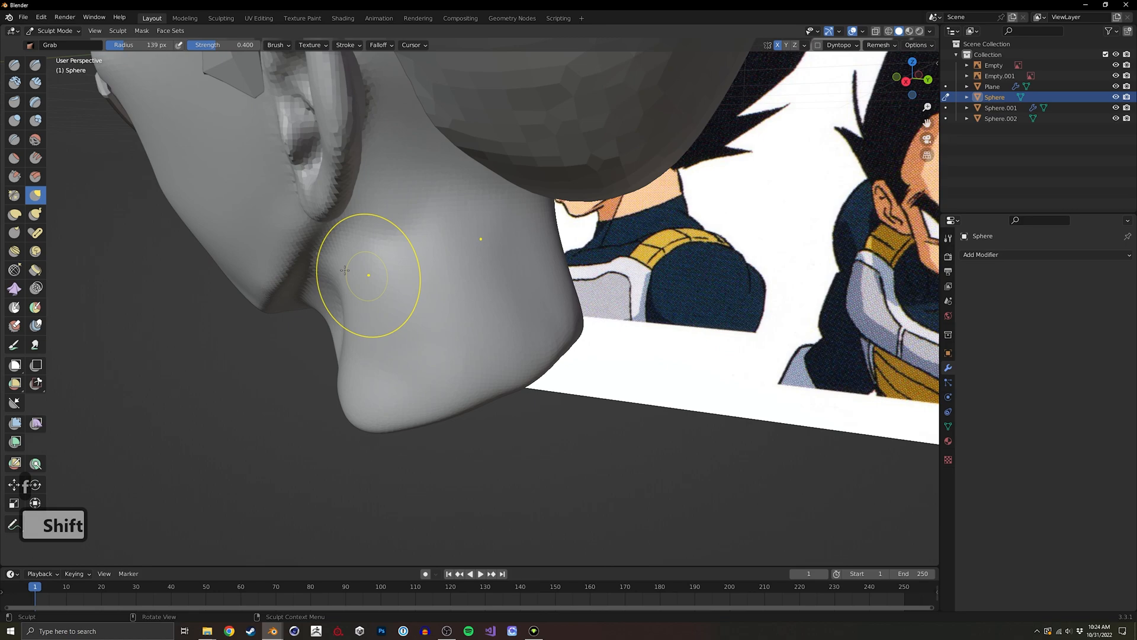
Build up the side neck muscle below the ear with Clay Strips at 139 px and smooth it.
left_click(35, 83)
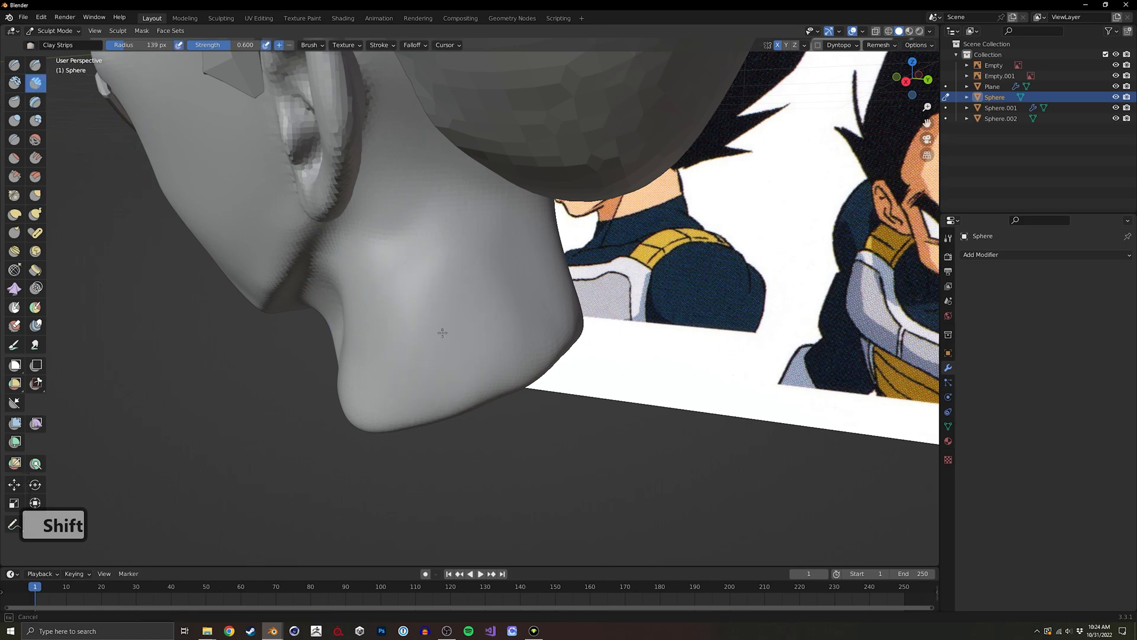
mouse_move(443, 333)
middle_mouse_down()
mouse_move(416, 444)
mouse_move(462, 380)
mouse_move(442, 300)
middle_mouse_up()
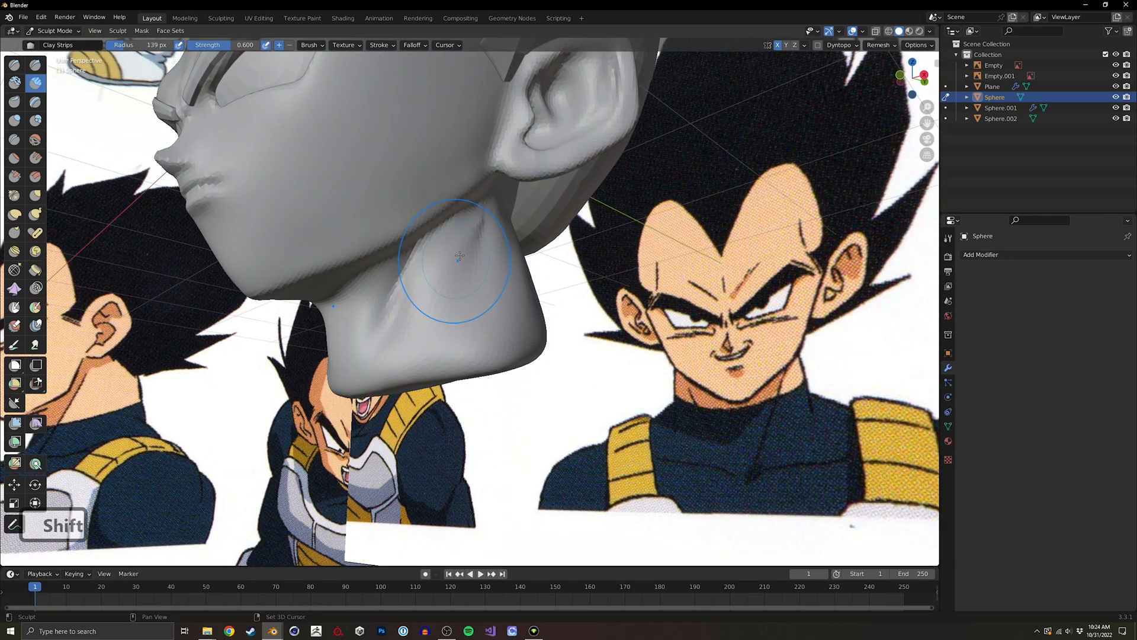
mouse_move(492, 222)
middle_mouse_down()
mouse_move(467, 279)
mouse_move(481, 326)
mouse_move(418, 297)
middle_mouse_up()
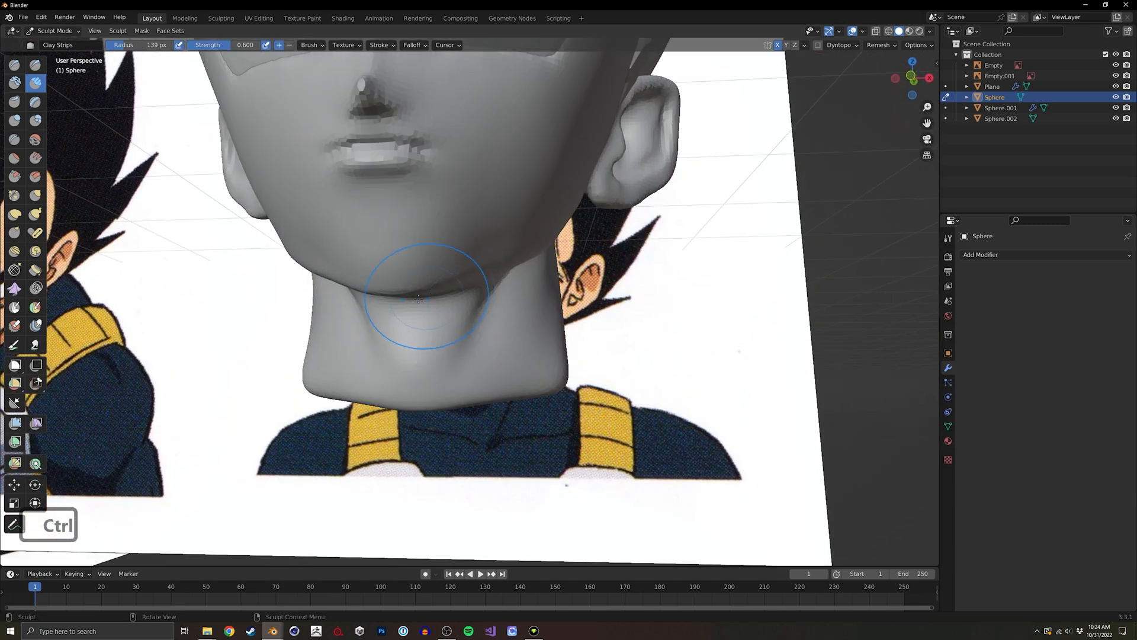
Sharpen the grooves on the front of the neck with the Draw Sharp brush at 90 px, and smooth them.
key("f")
left_click(461, 367)
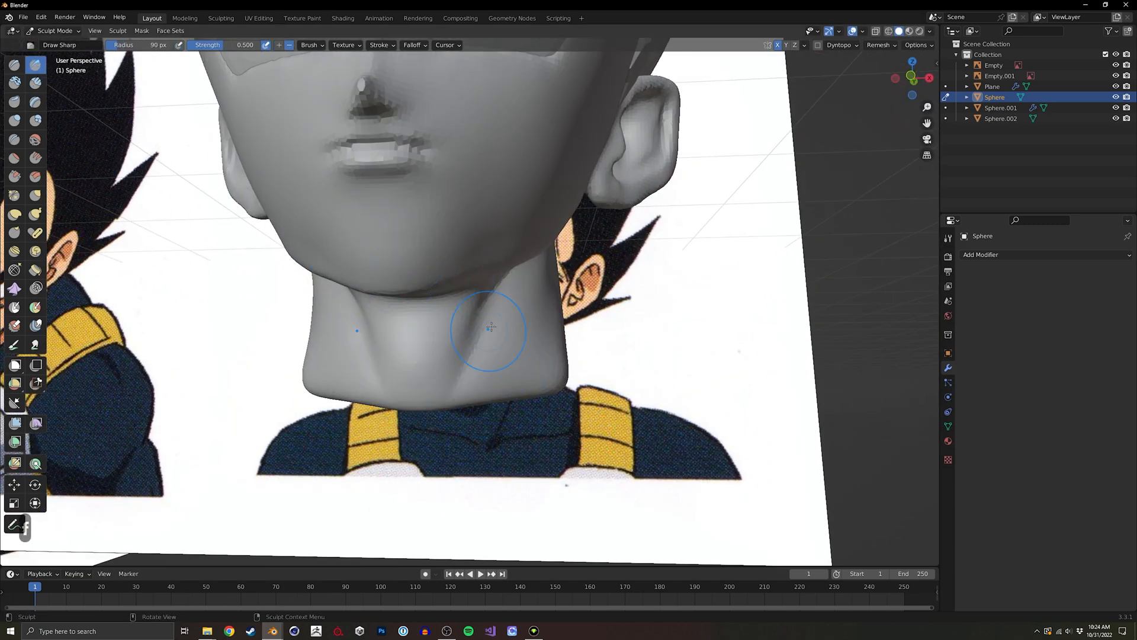
left_click_drag(374, 348, 355, 338, "shift")
Return the head to Object Mode and deselect everything.
middle_click_drag(384, 412, 373, 459)
mouse_move(373, 414)
middle_mouse_down("ctrl")
mouse_move(376, 468)
mouse_move(441, 382)
mouse_move(450, 399)
mouse_move(391, 287)
mouse_move(414, 290)
mouse_move(421, 267)
mouse_move(430, 302)
middle_mouse_up("ctrl")
middle_click_drag(465, 221, 441, 308, "shift")
middle_click_drag(442, 308, 418, 337, "ctrl")
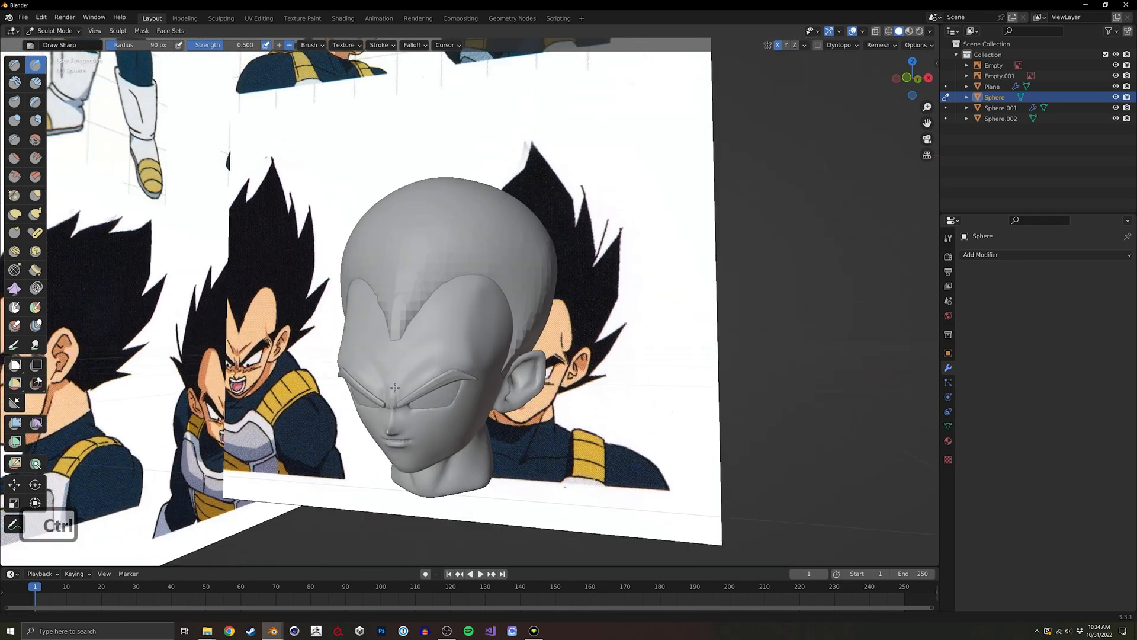
middle_click_drag(412, 296, 445, 279)
middle_click_drag(479, 241, 393, 257)
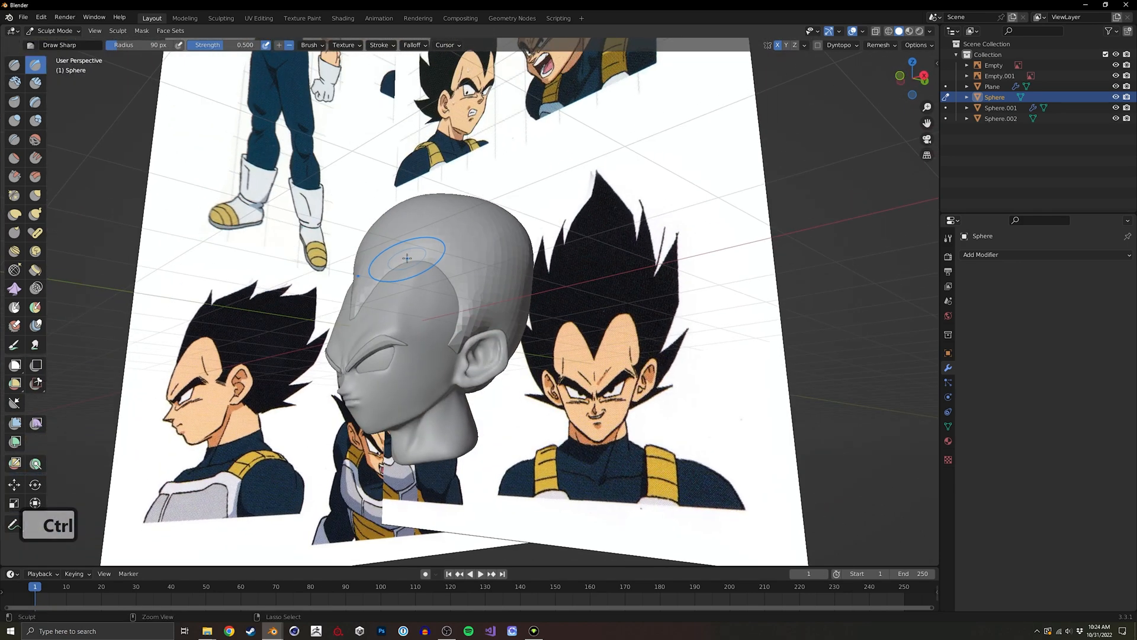
key("ctrl+Tab")
left_click(305, 257)
middle_click_drag(484, 243, 448, 234, "shift")
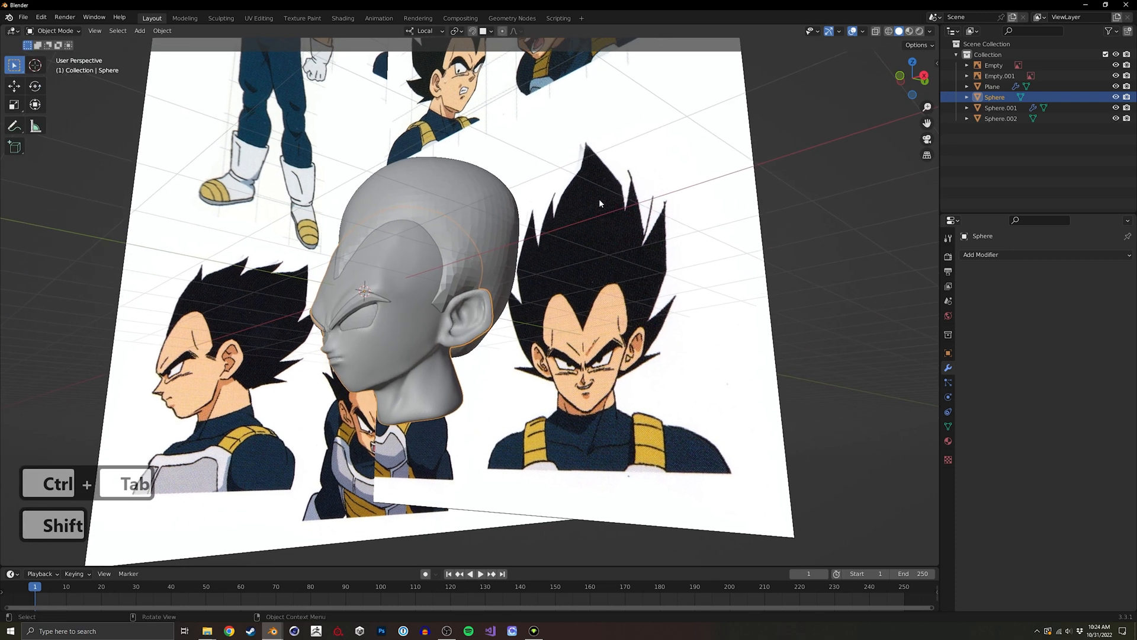
middle_click_drag(599, 197, 742, 251)
left_click(742, 251)
middle_click_drag(529, 262, 437, 275)
key("shift+a")
mouse_move(437, 287)
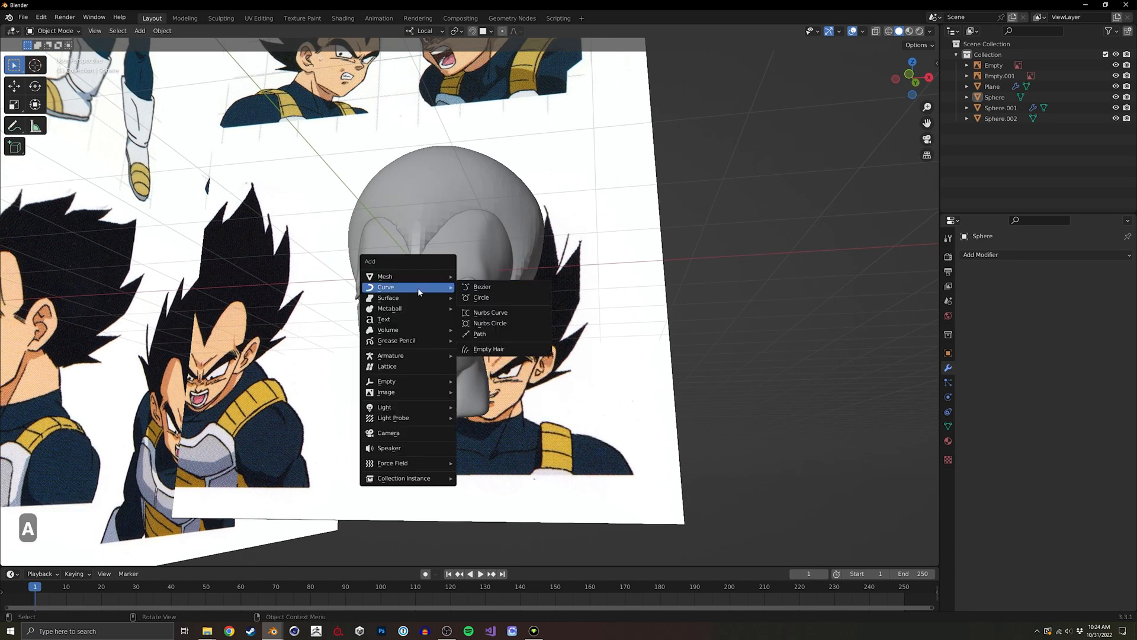
left_click(481, 287)
key("g")
left_click(707, 312)
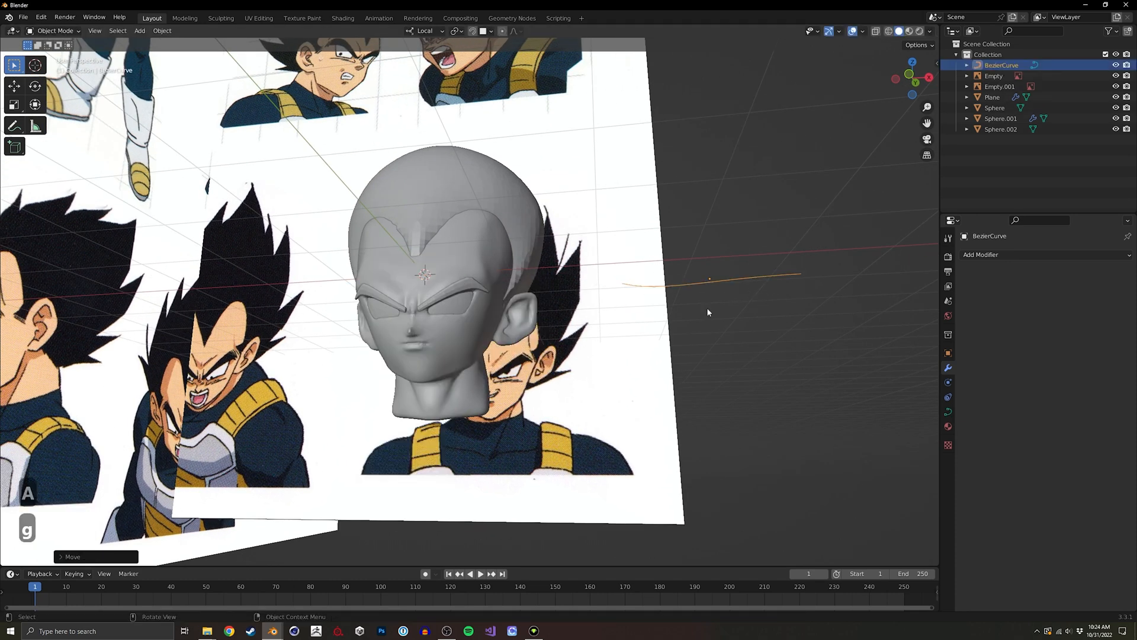
middle_click_drag(708, 312, 583, 317)
key("x")
left_click(586, 318)
Add a Path curve to the scene.
key("shift+a")
mouse_move(581, 328)
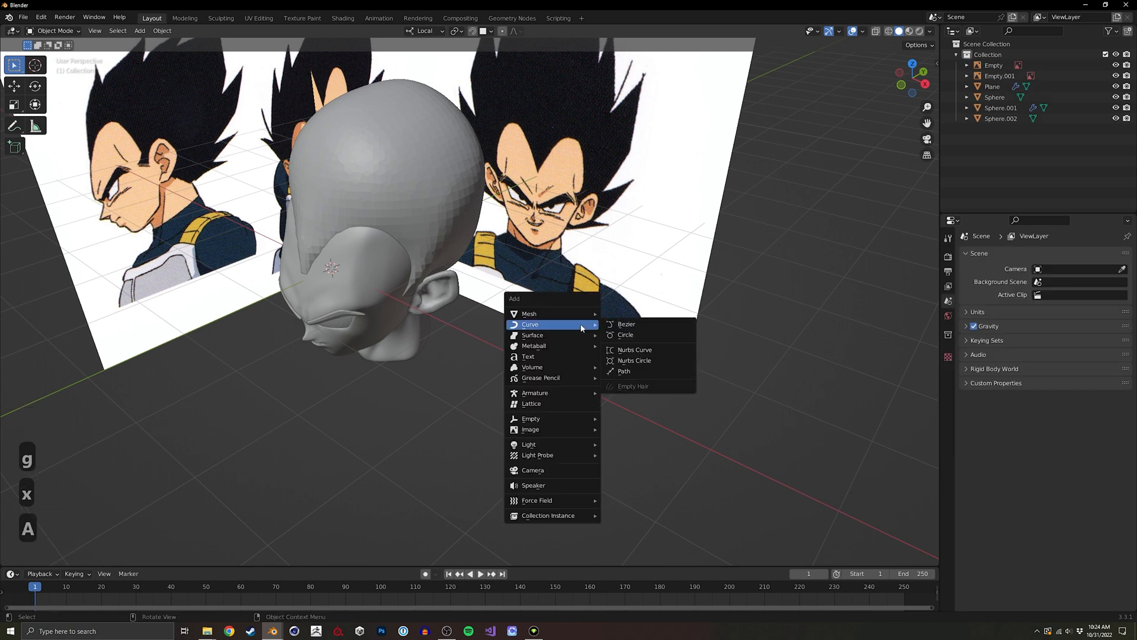
left_click(629, 371)
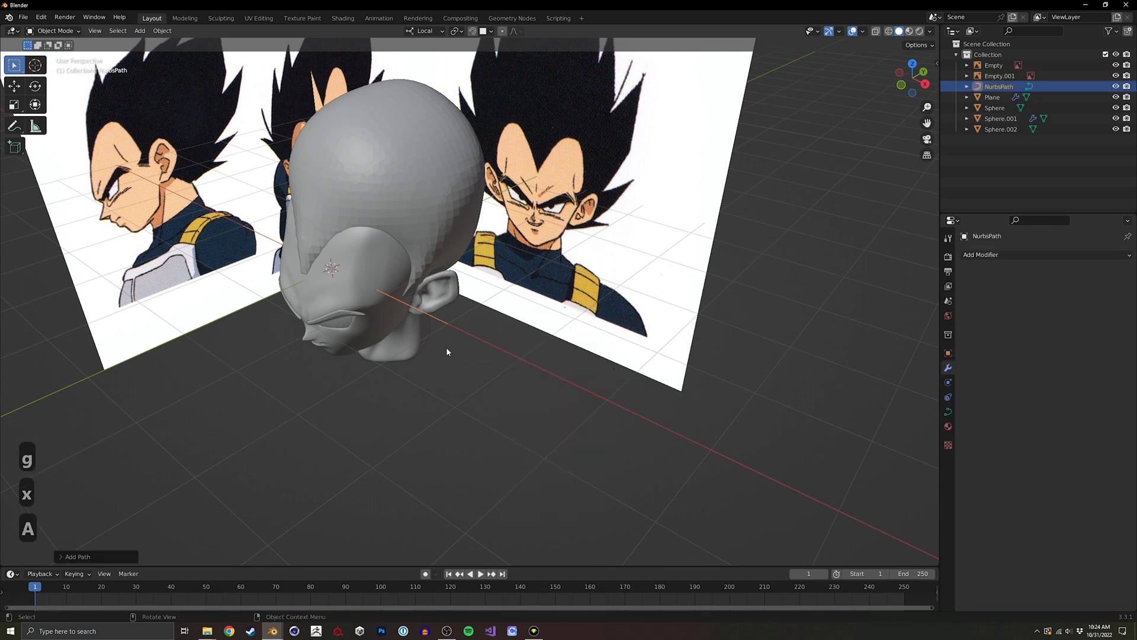
Move the path curve clear of the head and pull its far end control point toward the front.
key("g")
left_click(622, 428)
key("Tab")
left_click(627, 406)
key("g")
left_click(439, 519)
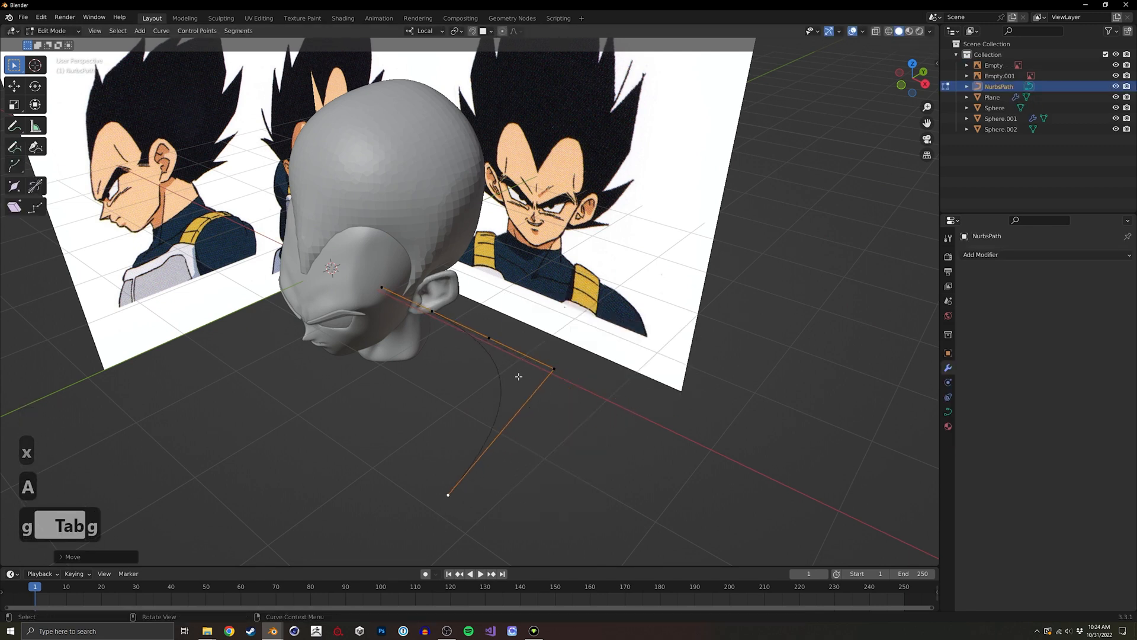
Move the path's head-side end point and its neighbour outward to bend the curve into an arch.
left_click(382, 288)
key("g")
left_click(372, 394)
left_click(432, 313)
key("g")
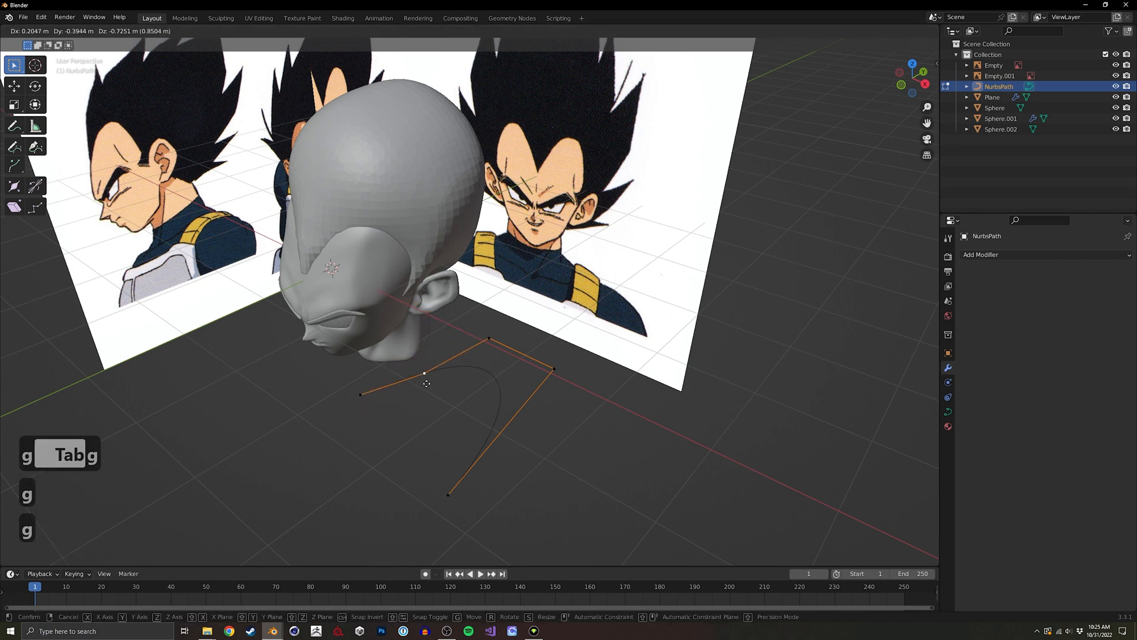
left_click(429, 376)
key("Tab")
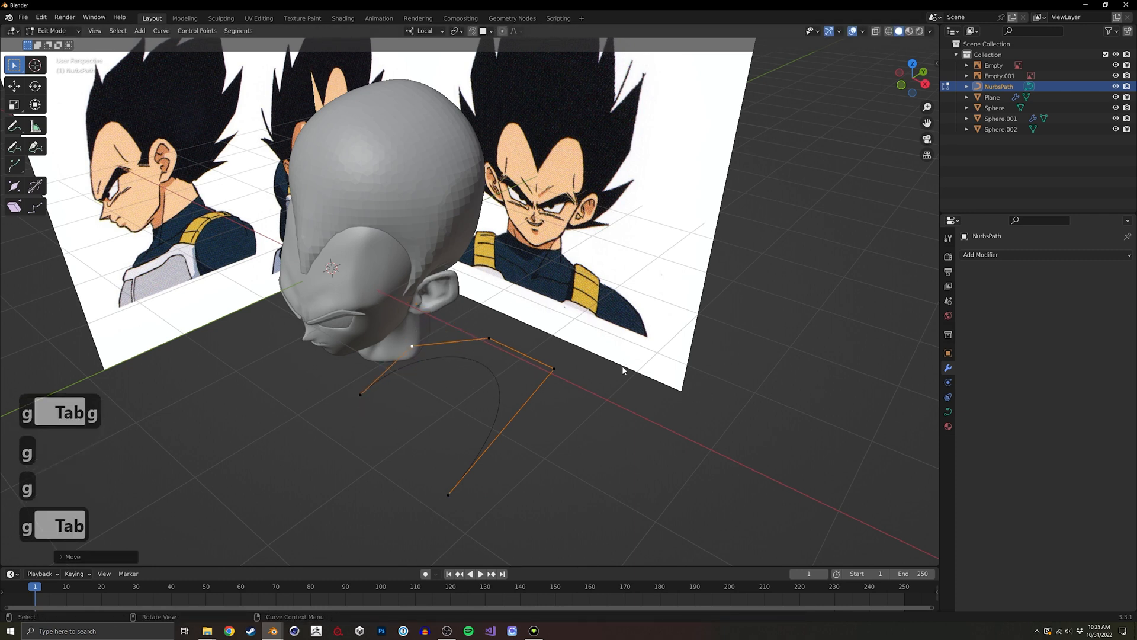
Add a Bezier circle, move it beside the path and scale it down.
key("shift+a")
mouse_move(619, 372)
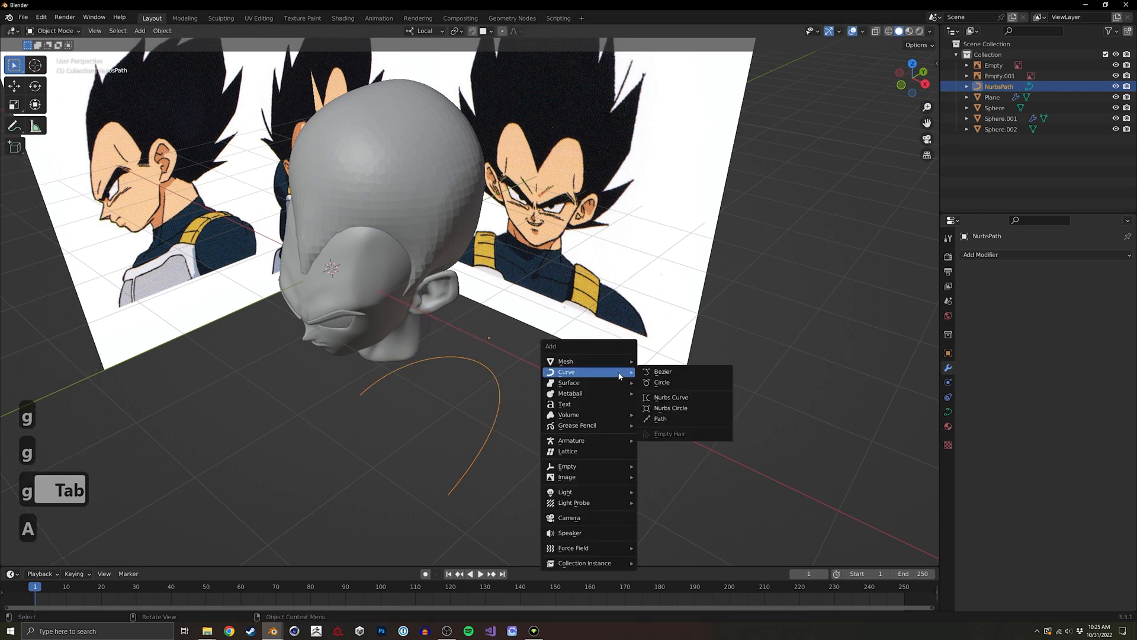
left_click(664, 382)
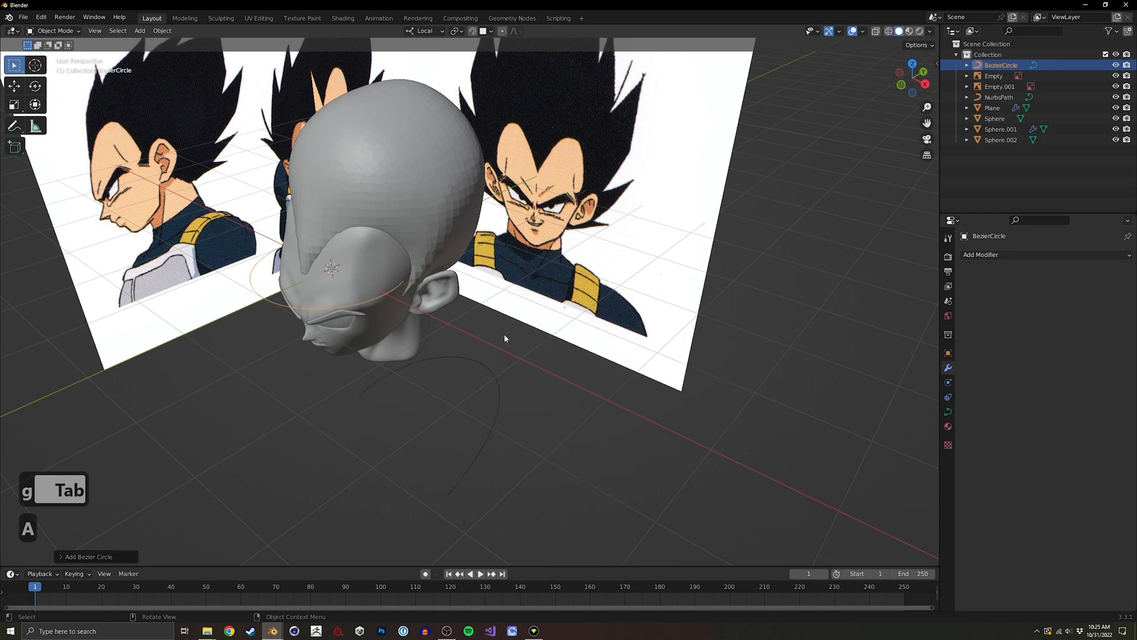
key("g")
left_click(730, 458)
key("s")
left_click(665, 425)
Flatten the near side of the Bezier circle and scale its far and side point handles to sharpen the profile's corners.
key("Tab")
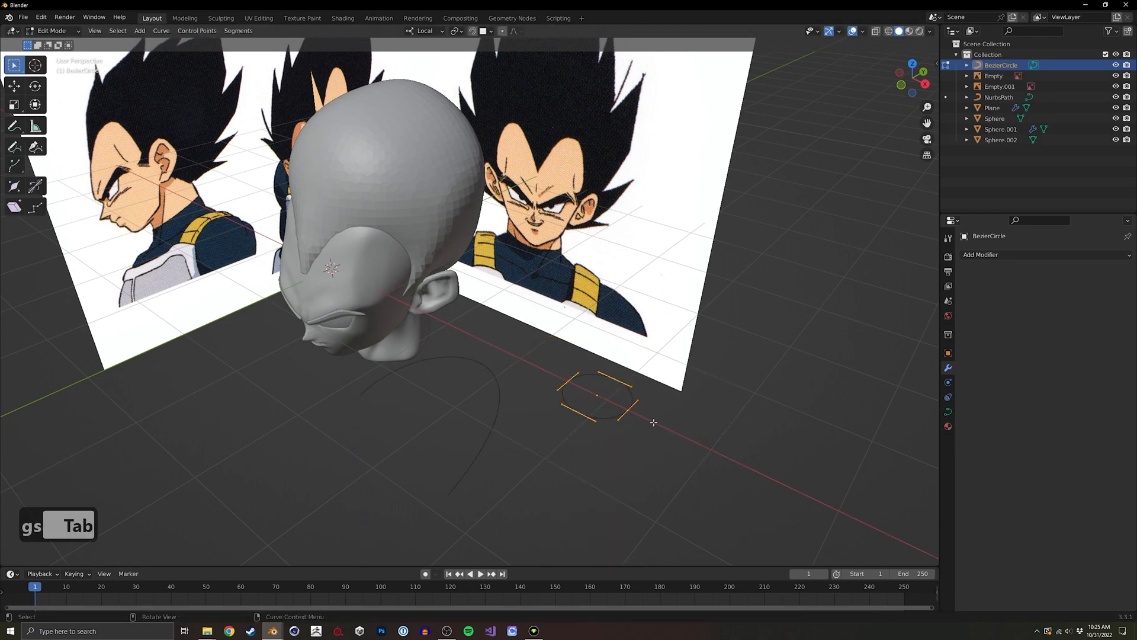
left_click(579, 416)
key("g")
left_click(594, 413)
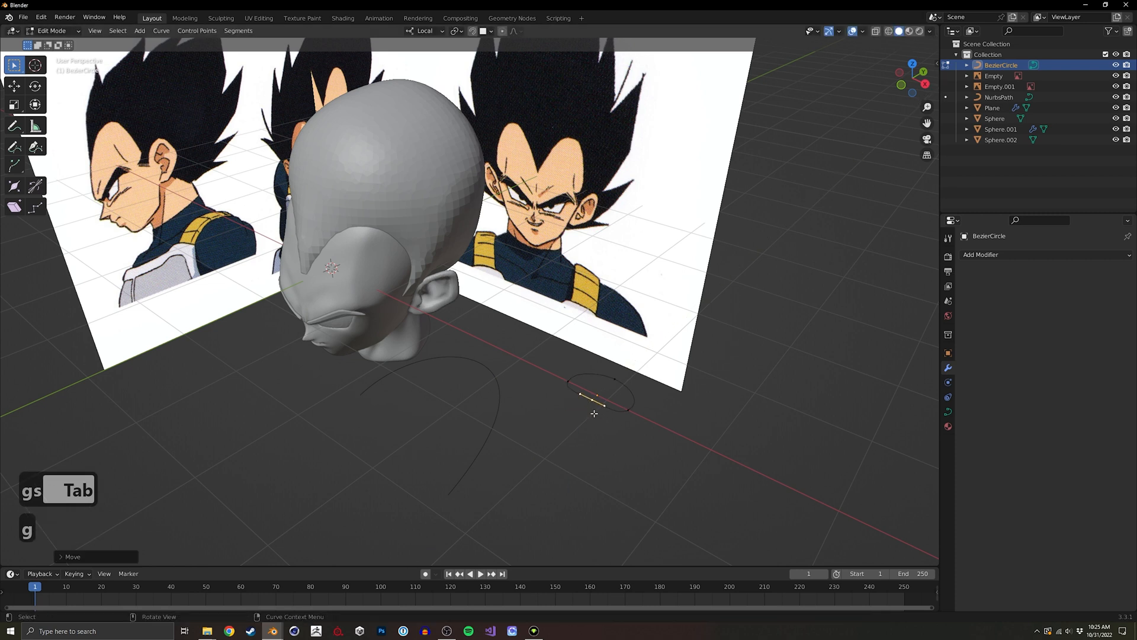
left_click(615, 378)
key("s")
left_click(656, 396)
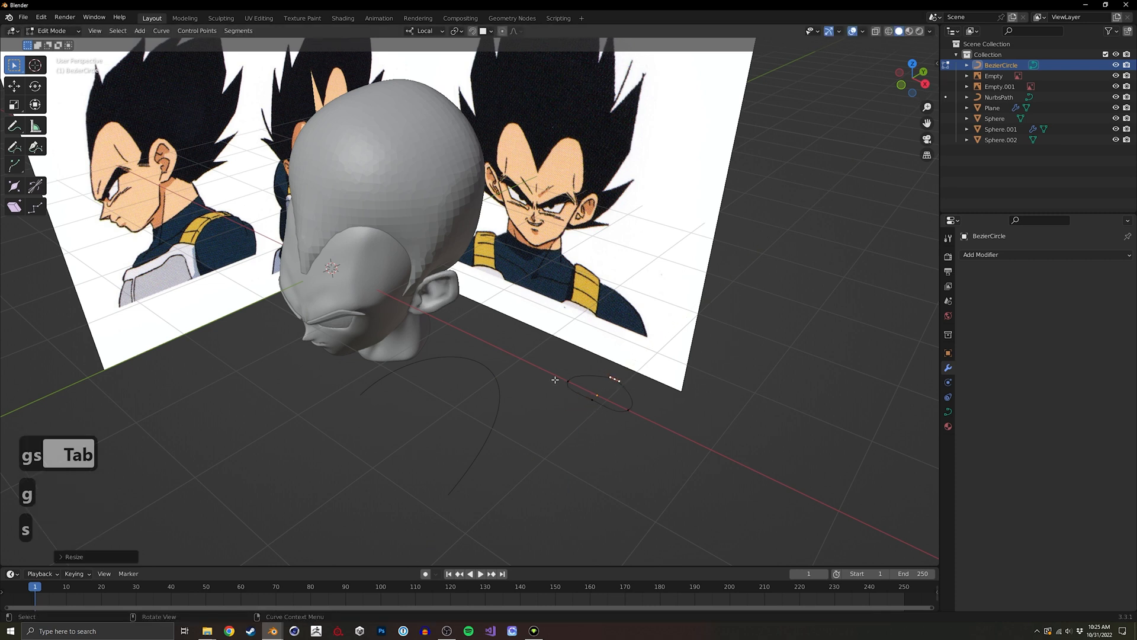
key("s")
left_click(624, 397)
left_click(632, 411)
key("s")
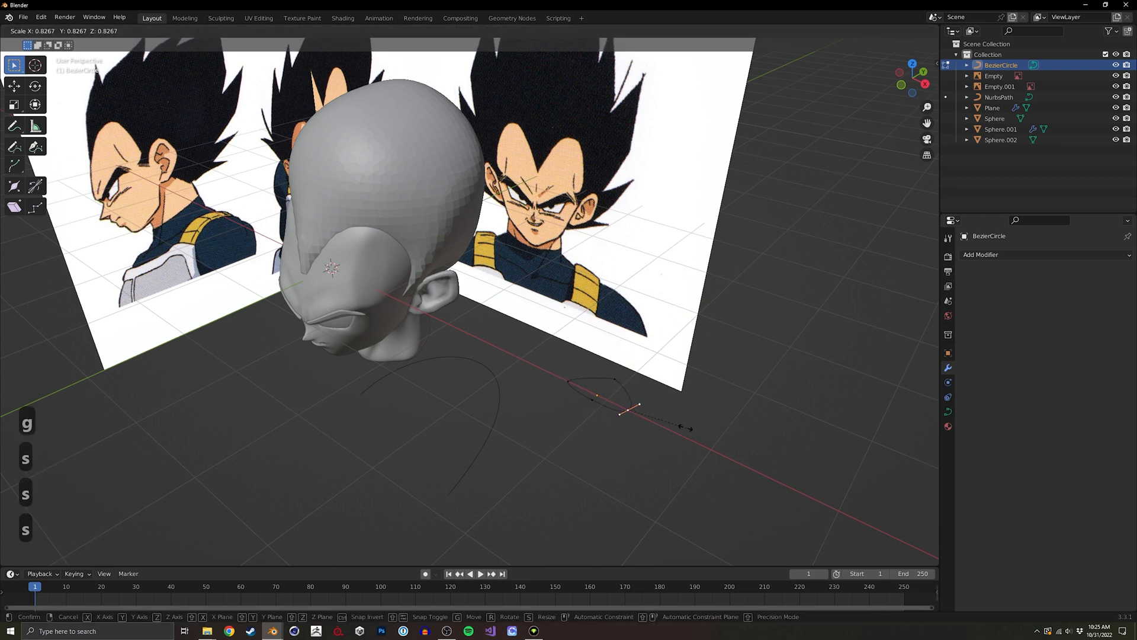
left_click(647, 422)
Refine the circle's near and far points into a flat triangular strand profile and return to Object Mode.
left_click(594, 400)
key("g")
key("g")
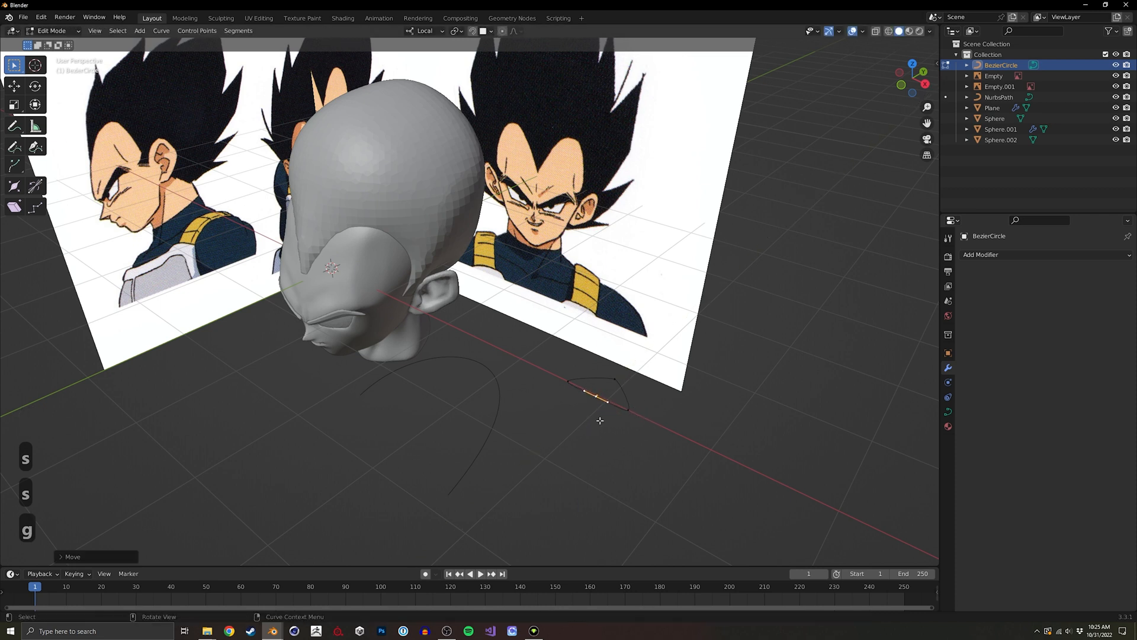
left_click(599, 407)
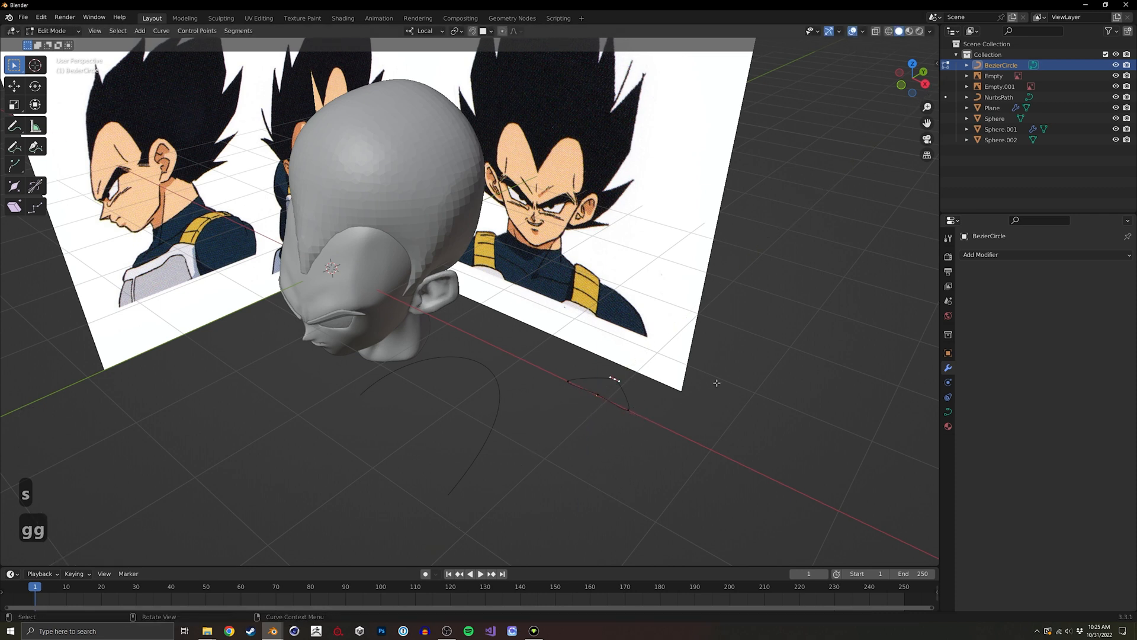
key("s")
key("g")
key("Tab")
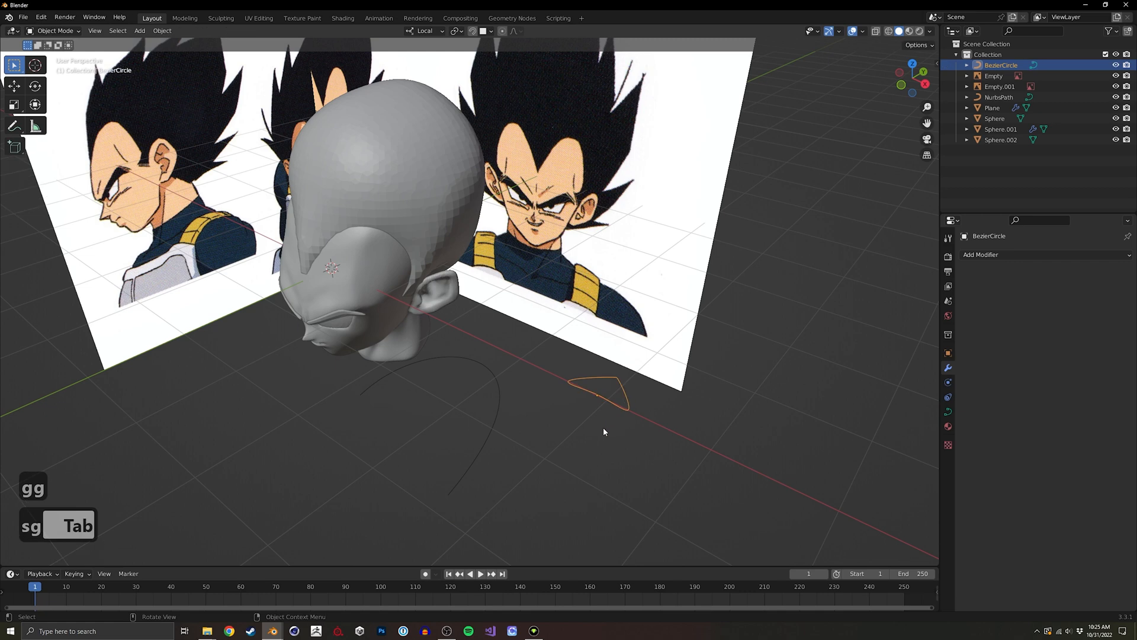
Set the path's bevel type to Object and use the Bezier circle as its bevel object.
middle_click_drag(603, 428, 642, 268, "shift")
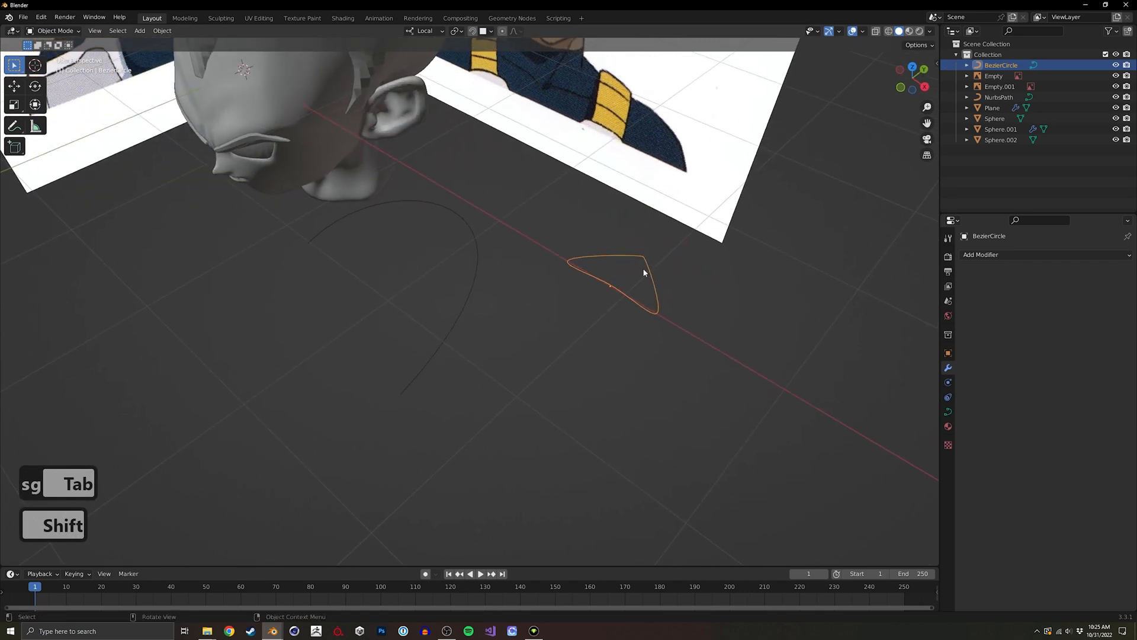
left_click(450, 332)
left_click(948, 412)
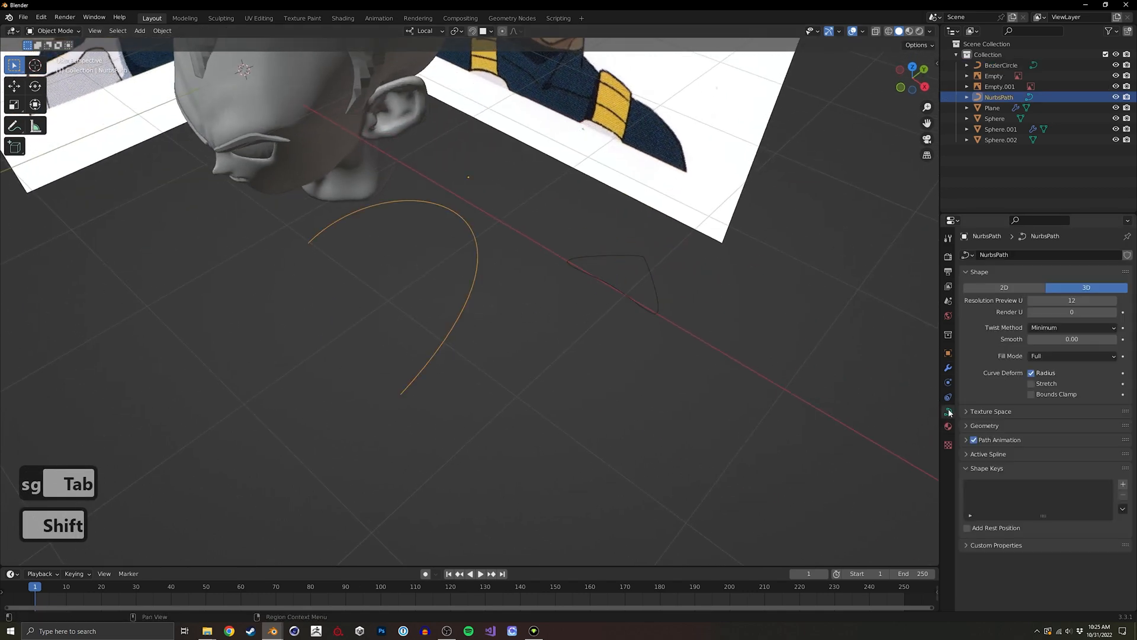
left_click(981, 426)
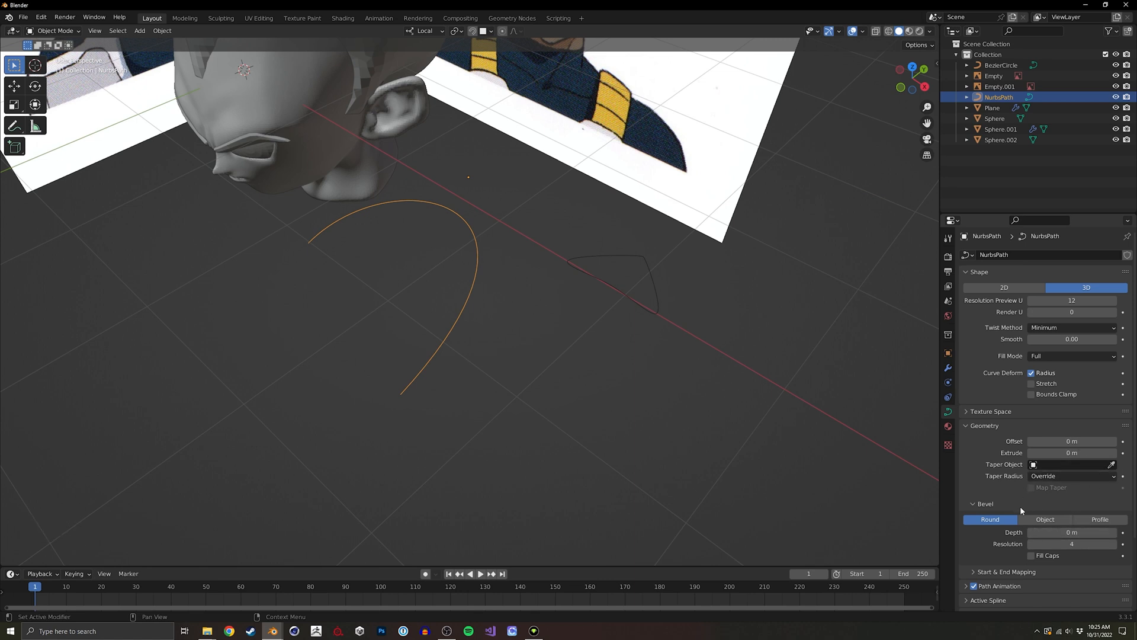
scroll(1005, 493, "down", 3)
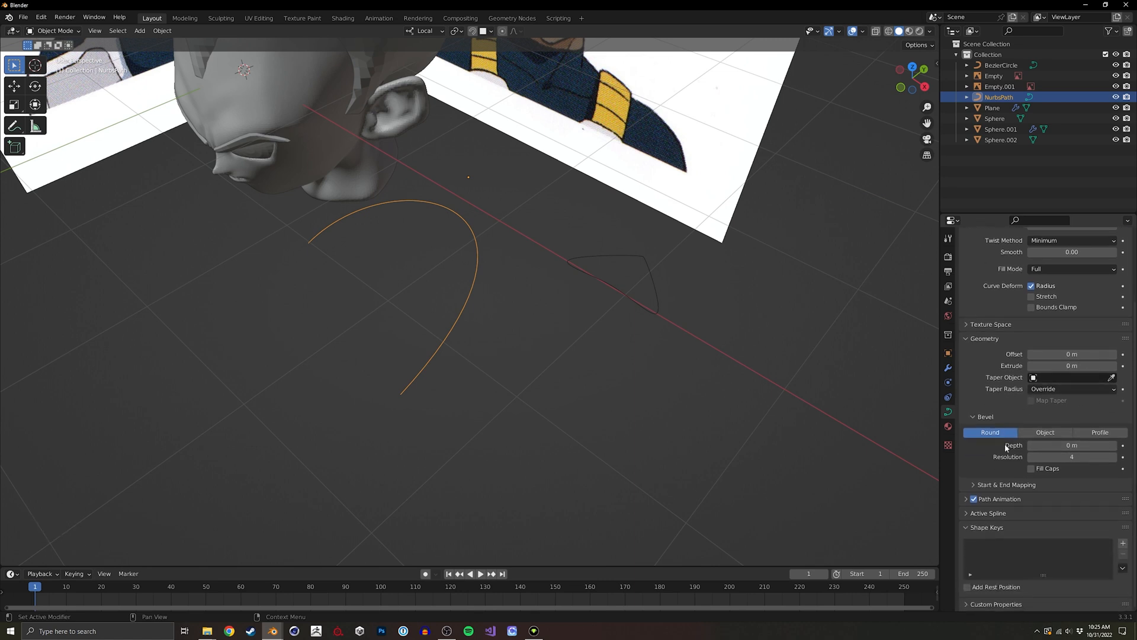
left_click(1098, 433)
left_click(1046, 432)
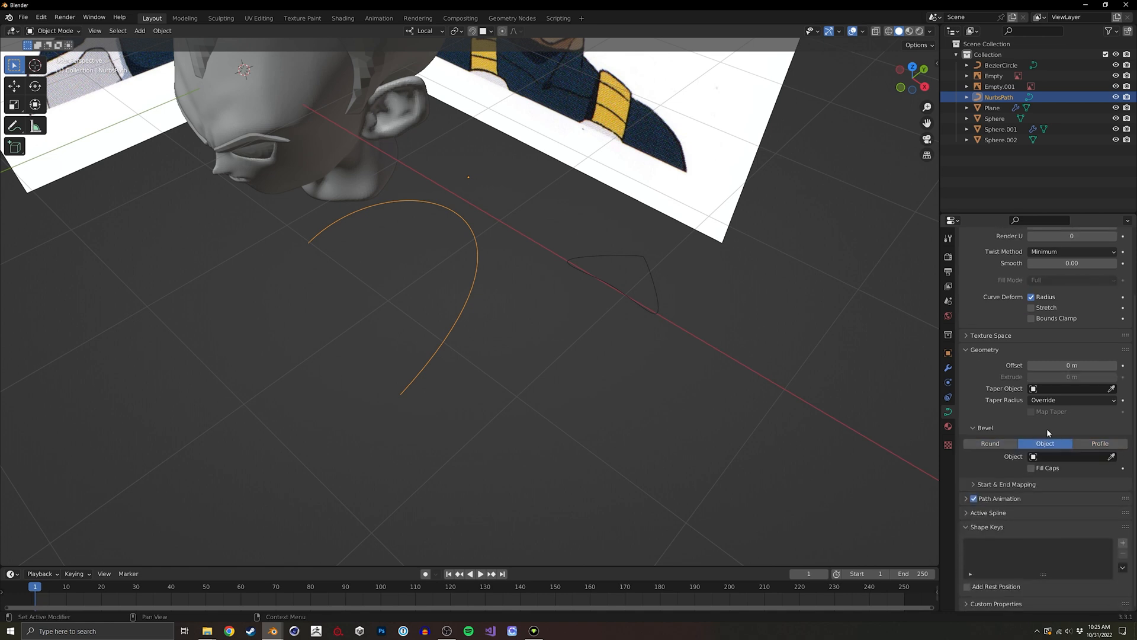
left_click(650, 259)
Taper the free end of the path to a point by setting its radius scale to 0.
middle_click_drag(647, 266, 635, 300)
key("Tab")
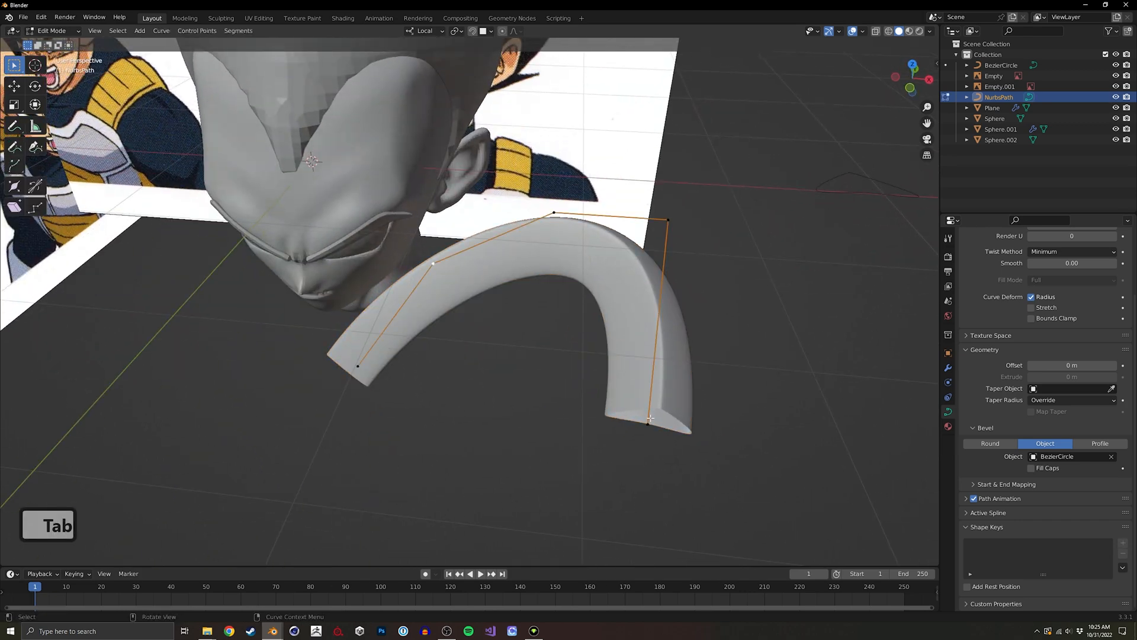
key("alt+s")
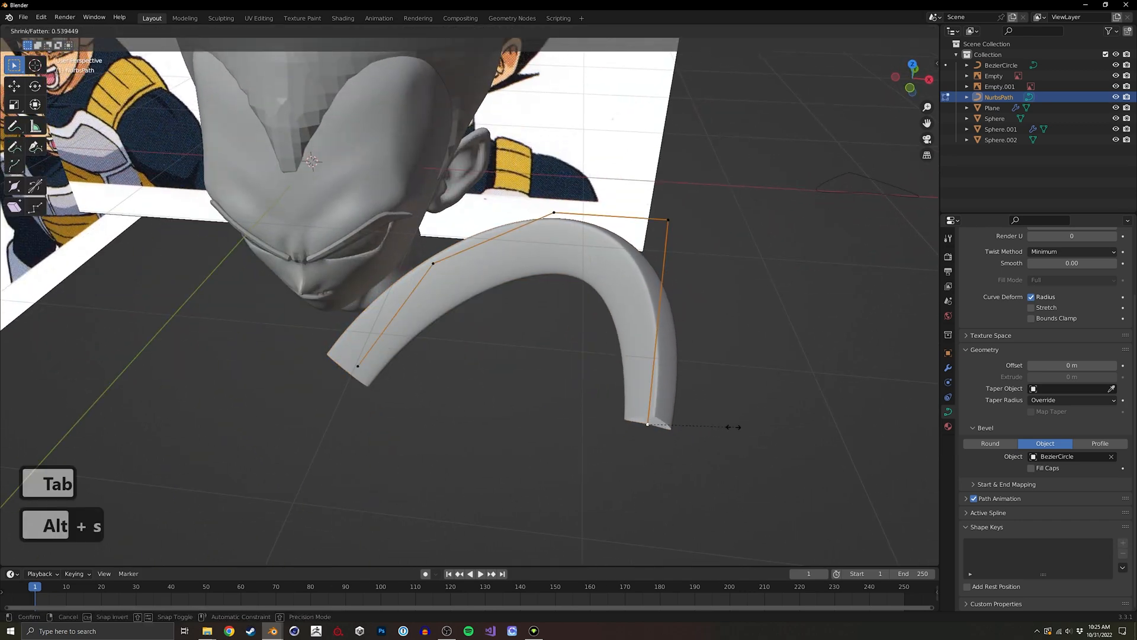
key("0")
key("Return")
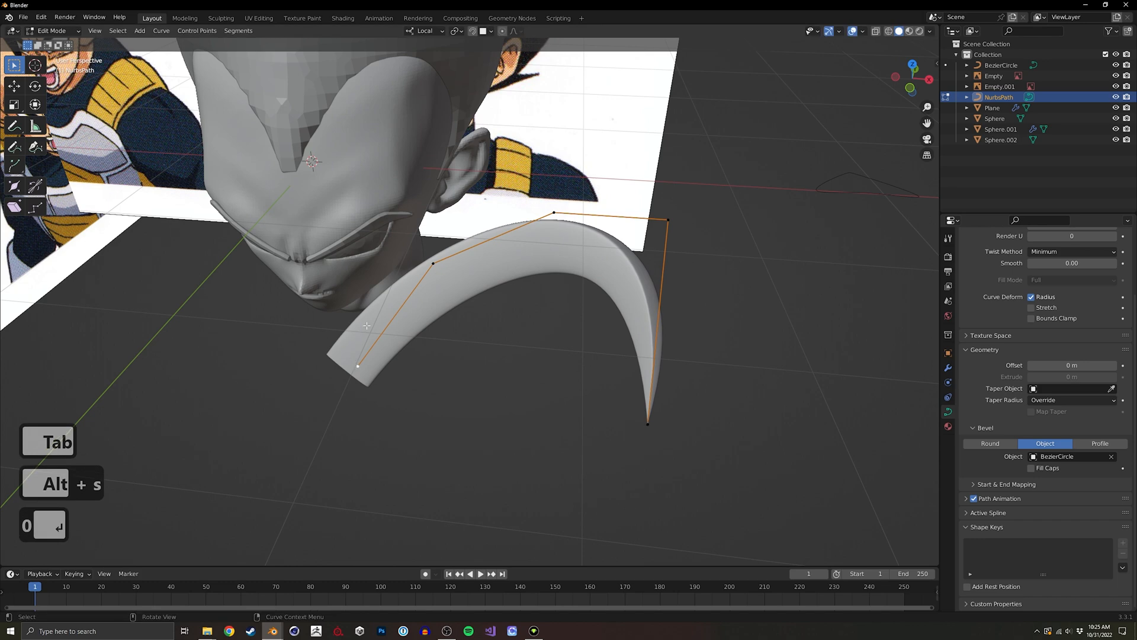
Move the strand's root point onto the side of the head and reposition the neighbouring control points to form a lock.
key("g")
left_click(528, 184)
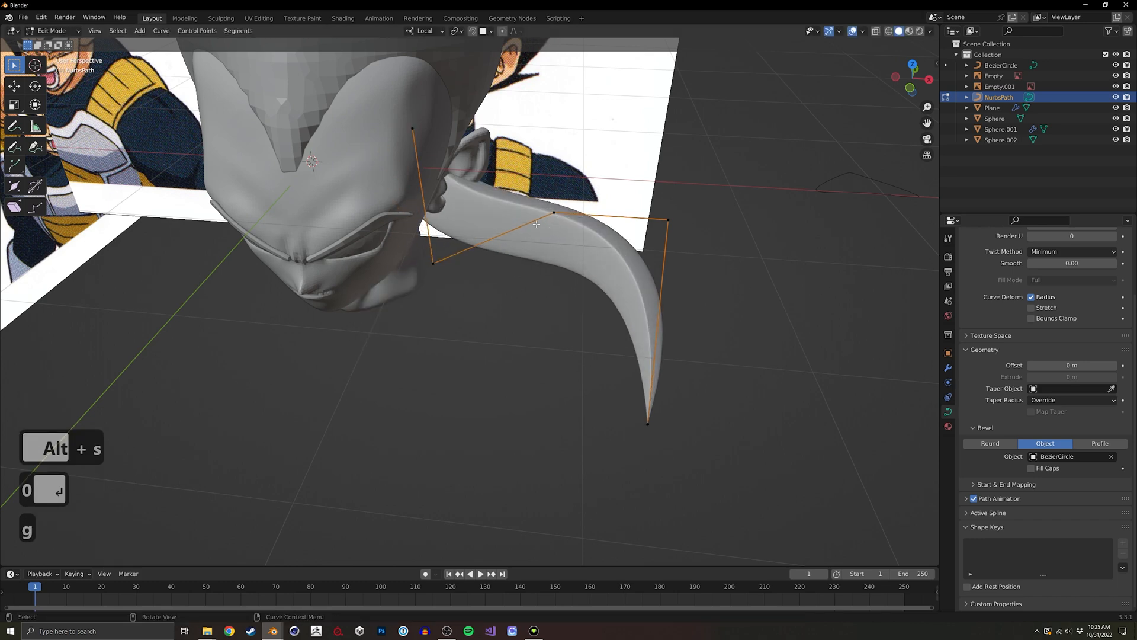
middle_click_drag(536, 224, 500, 89)
key("g")
middle_click_drag(453, 170, 497, 127)
key("g")
left_click(531, 113)
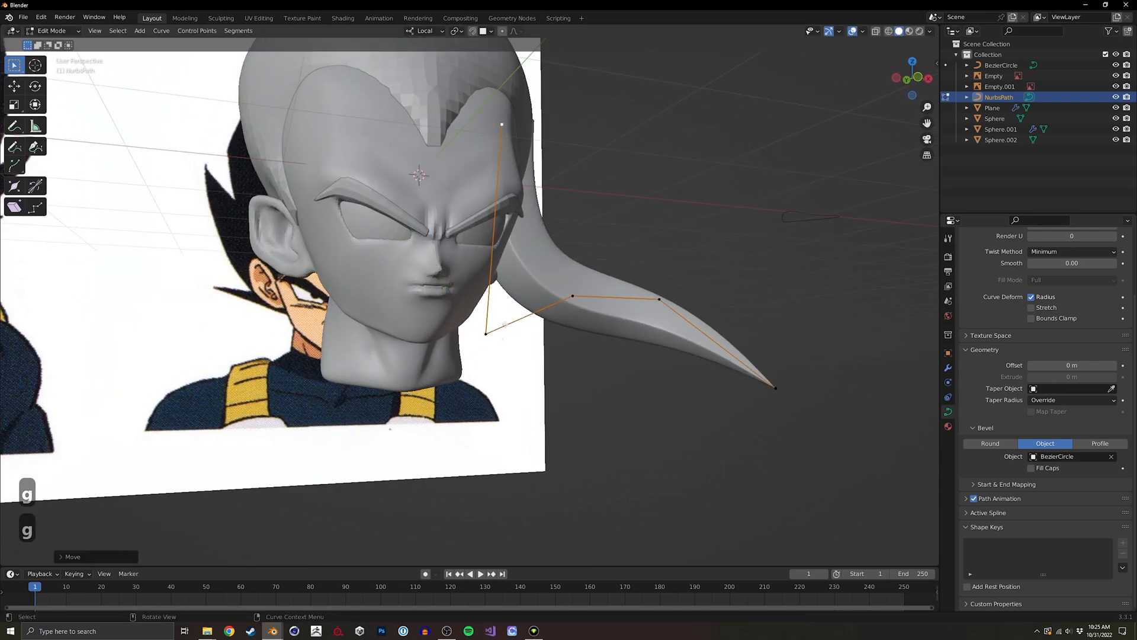
left_click(486, 333)
key("g")
left_click(593, 149)
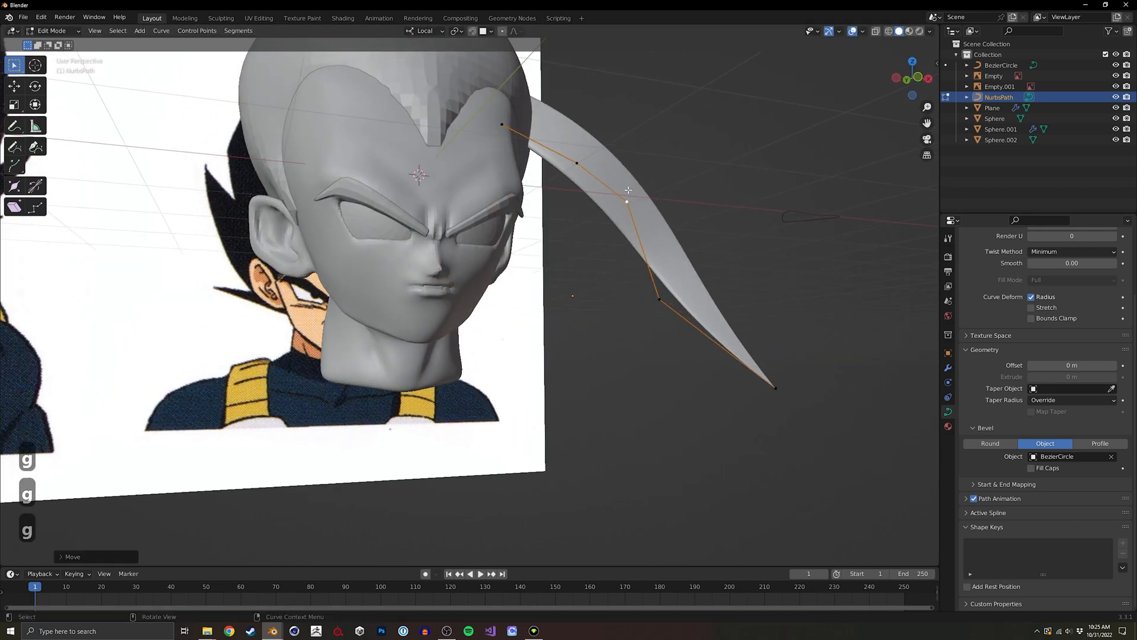
Tilt all of the strand's control points to turn its profile, and move the middle control point downward.
middle_click_drag(577, 281, 551, 314)
key("a")
key("ctrl+t")
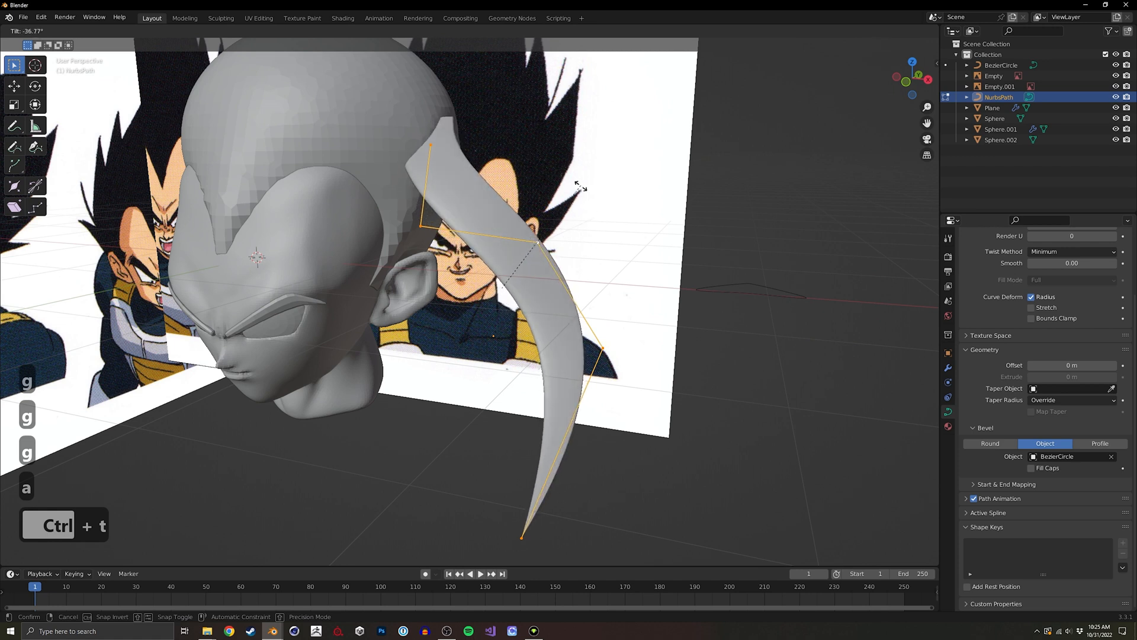
left_click(590, 213)
left_click(539, 241)
key("g")
left_click(517, 293)
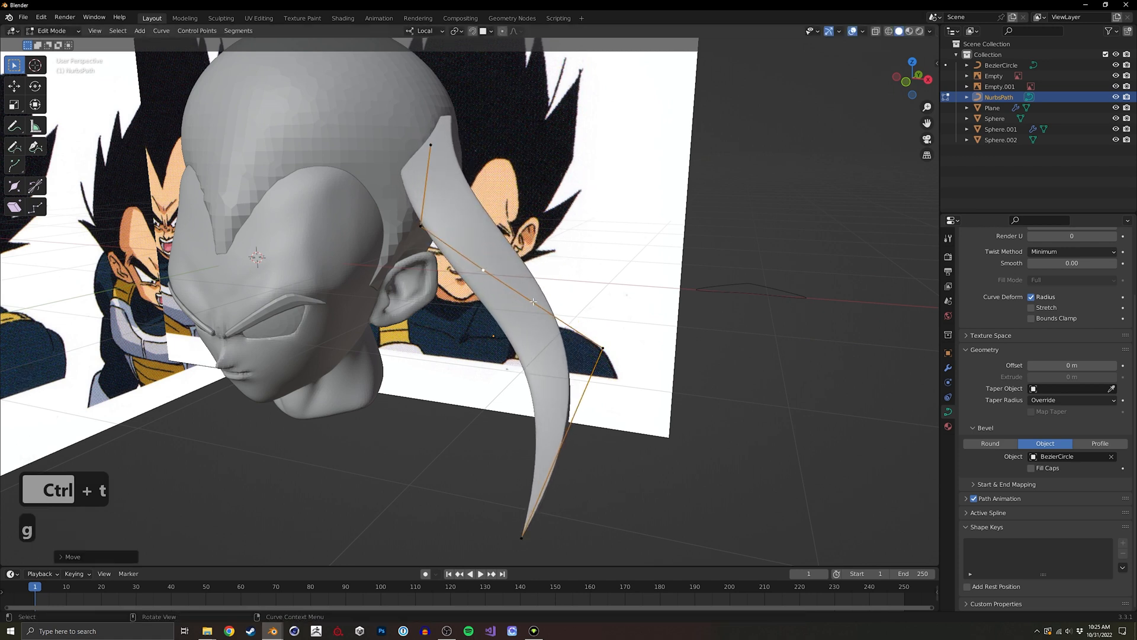
Delete the hair strand path and the Bezier circle profile.
key("Tab")
key("x")
left_click(532, 290)
left_click(755, 287)
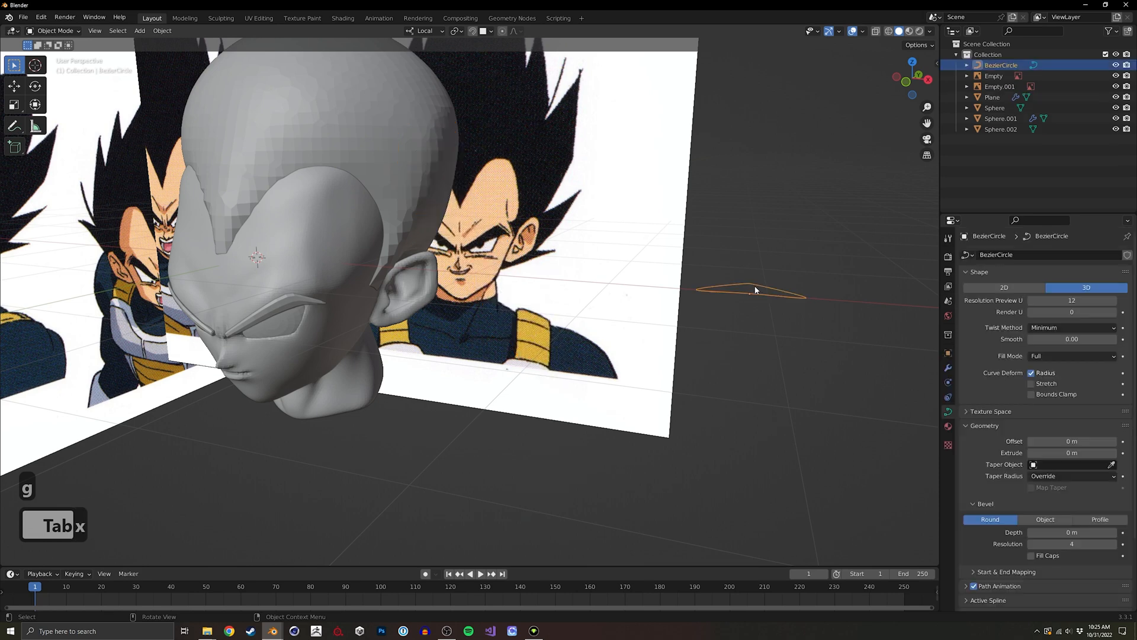
key("x")
left_click(750, 290)
Put the hair base mesh covering the skull into Sculpt Mode and choose the Snake Hook brush.
middle_click_drag(427, 240, 527, 356, "shift")
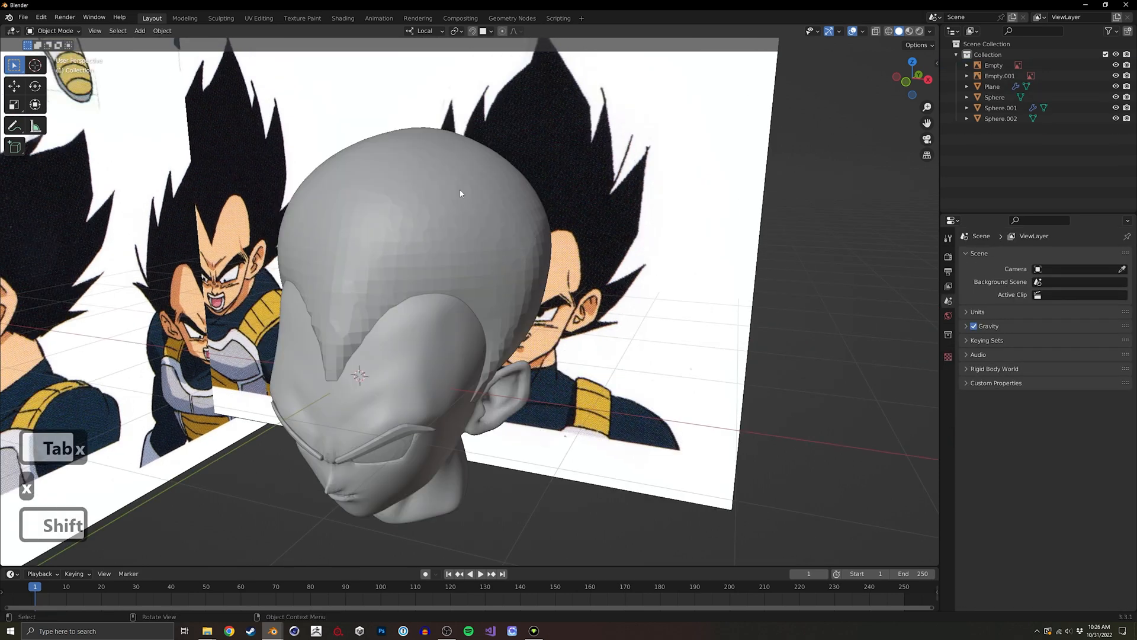
middle_click_drag(389, 243, 427, 240, "shift")
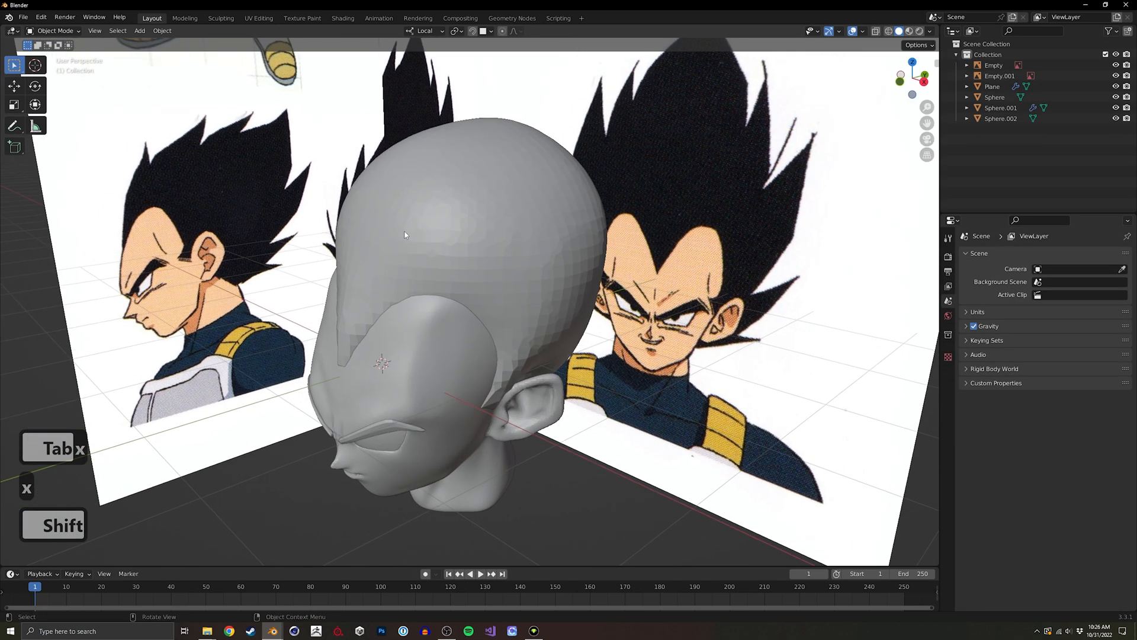
key("ctrl+Tab")
left_click(500, 290)
key("ctrl+Tab")
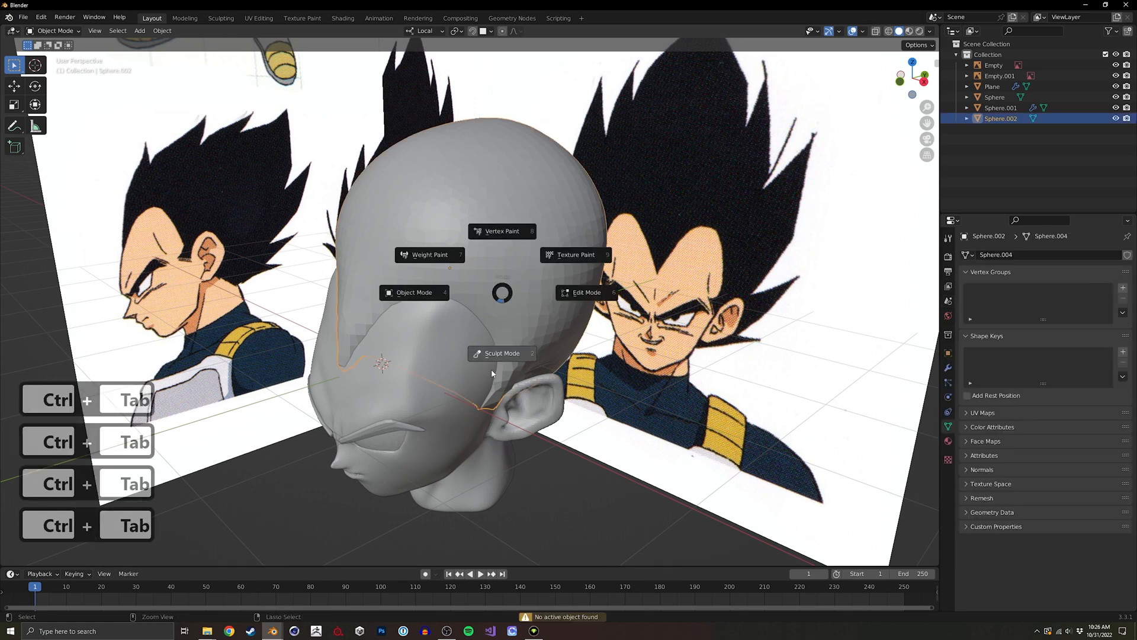
middle_click_drag(503, 313, 439, 276, "shift")
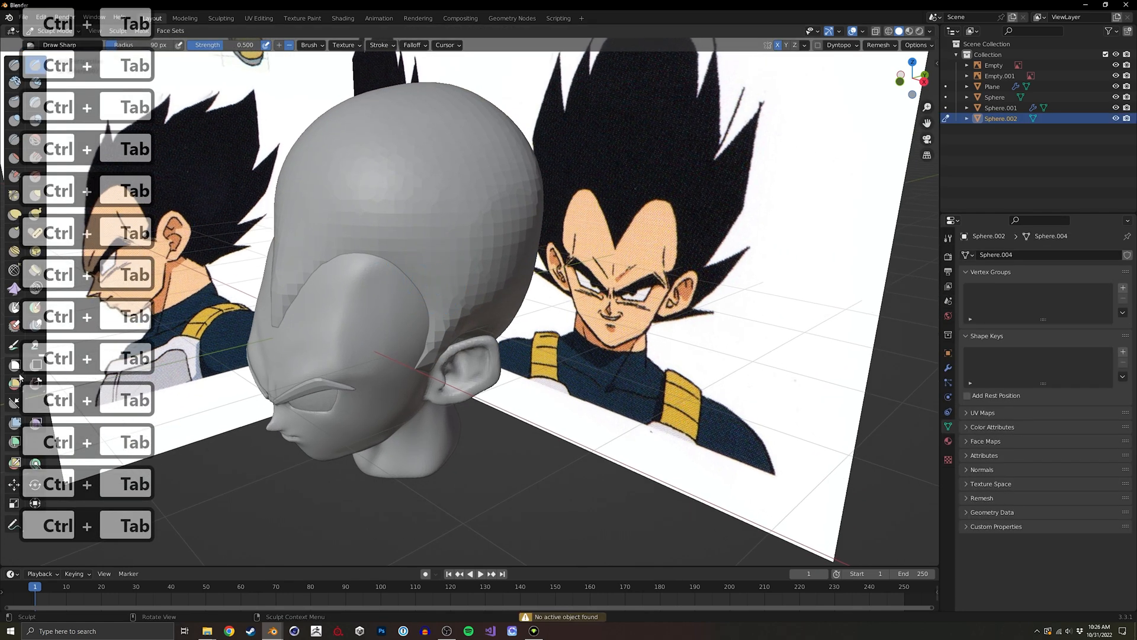
left_click(36, 213)
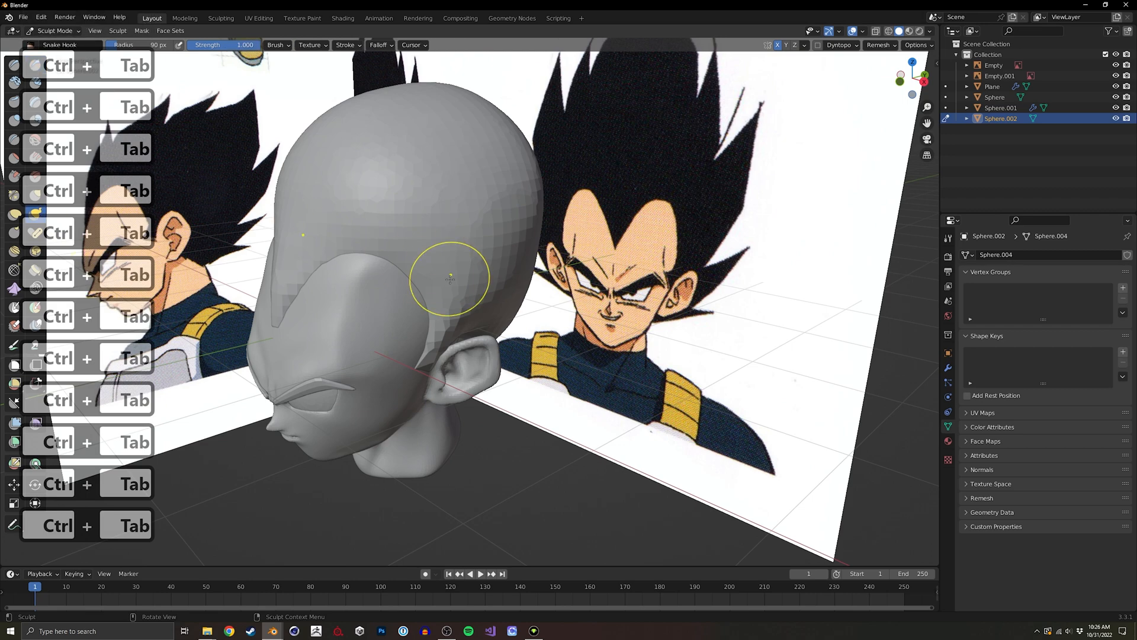
mouse_move(445, 267)
middle_mouse_down()
mouse_move(444, 255)
mouse_move(437, 281)
mouse_move(451, 278)
middle_mouse_up()
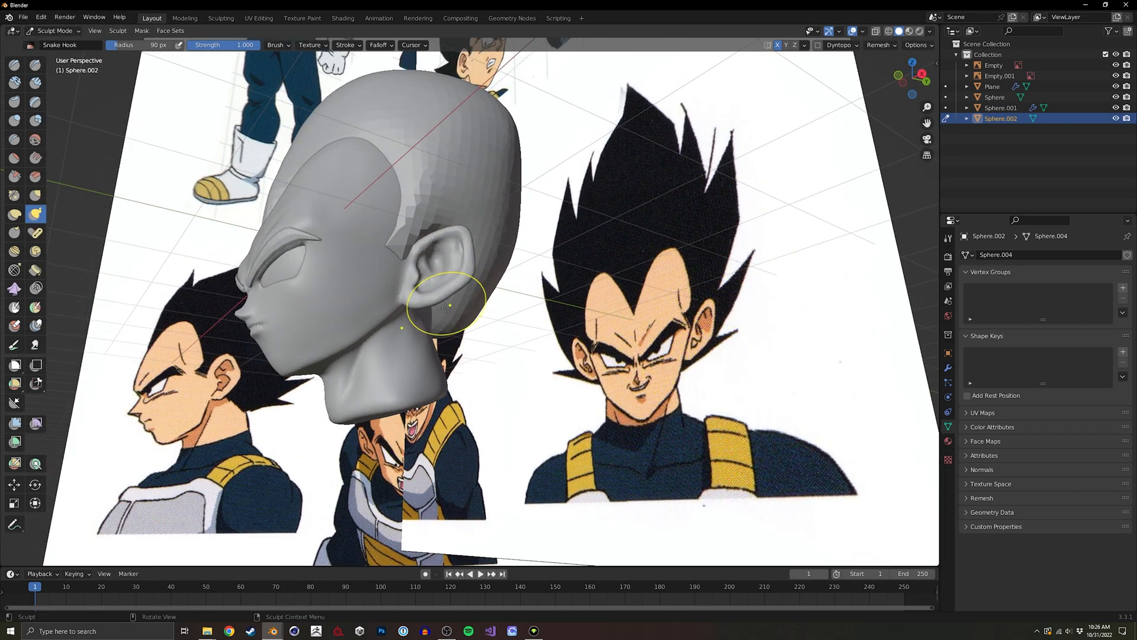
Try to pull side hair spikes out behind the ears with Snake Hook and Grab at 163 px, and undo them.
middle_click_drag(446, 306, 474, 314)
mouse_move(547, 306)
middle_mouse_down()
mouse_move(486, 296)
mouse_move(479, 283)
mouse_move(485, 310)
mouse_move(601, 334)
mouse_move(451, 354)
mouse_move(517, 263)
mouse_move(411, 237)
mouse_move(412, 225)
middle_mouse_up()
key("ctrl+r")
key("g")
key("ctrl+z")
key("ctrl+z")
key("ctrl+z")
left_click(35, 214)
left_click_drag(415, 242, 544, 255)
mouse_move(544, 254)
middle_mouse_down()
mouse_move(526, 300)
mouse_move(488, 298)
middle_mouse_up()
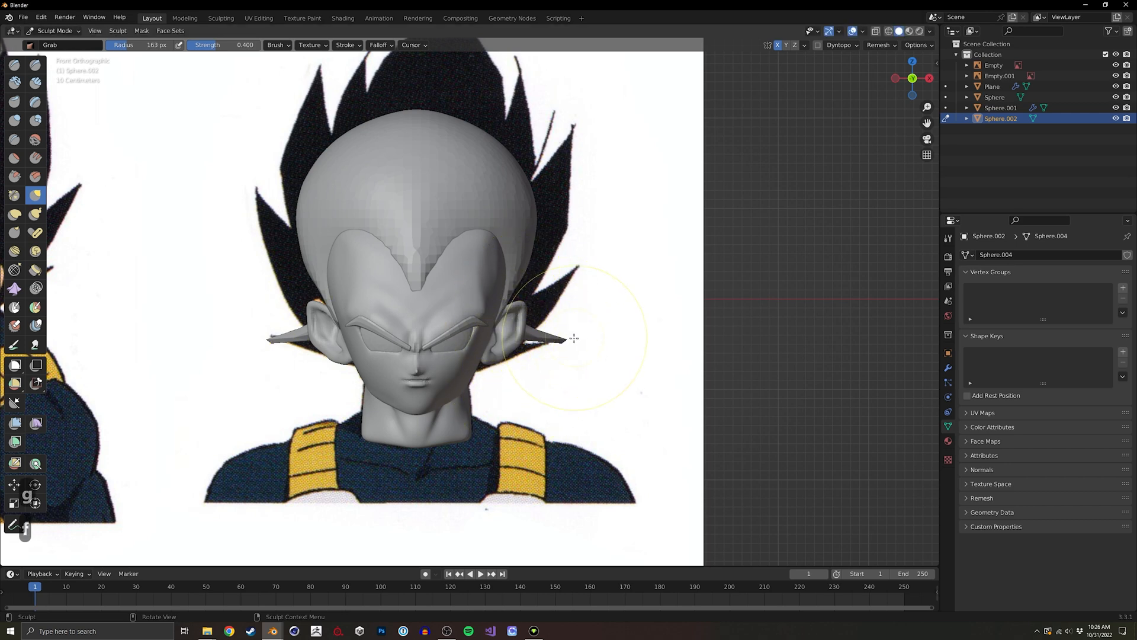
mouse_move(553, 310)
middle_mouse_down()
mouse_move(405, 365)
mouse_move(250, 268)
middle_mouse_up()
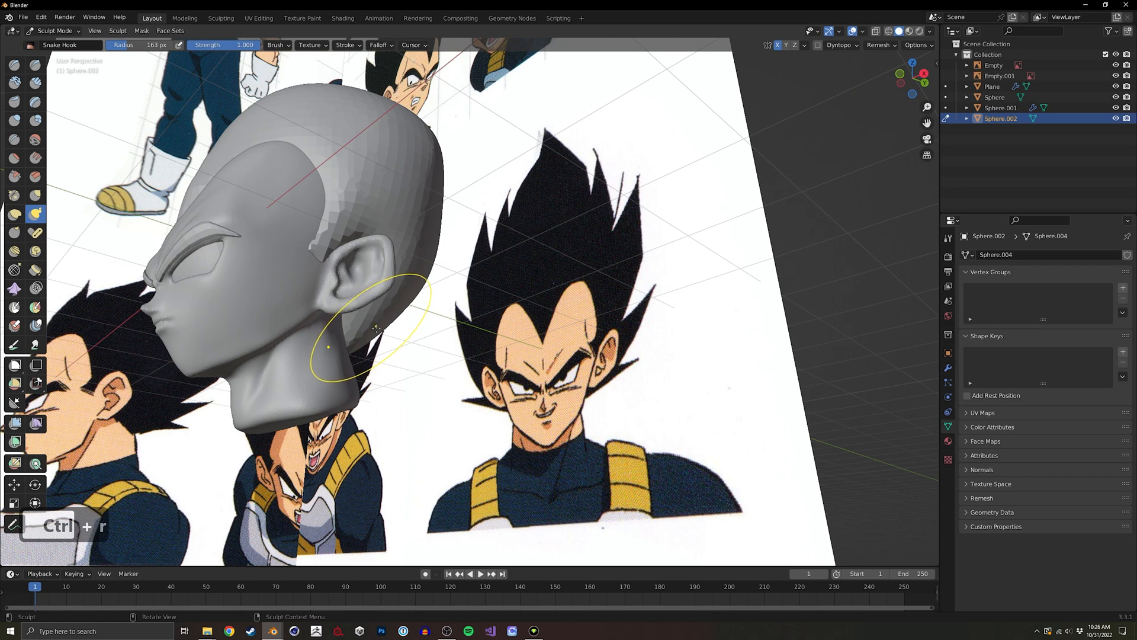
key("ctrl+z")
middle_click_drag(355, 349, 432, 288)
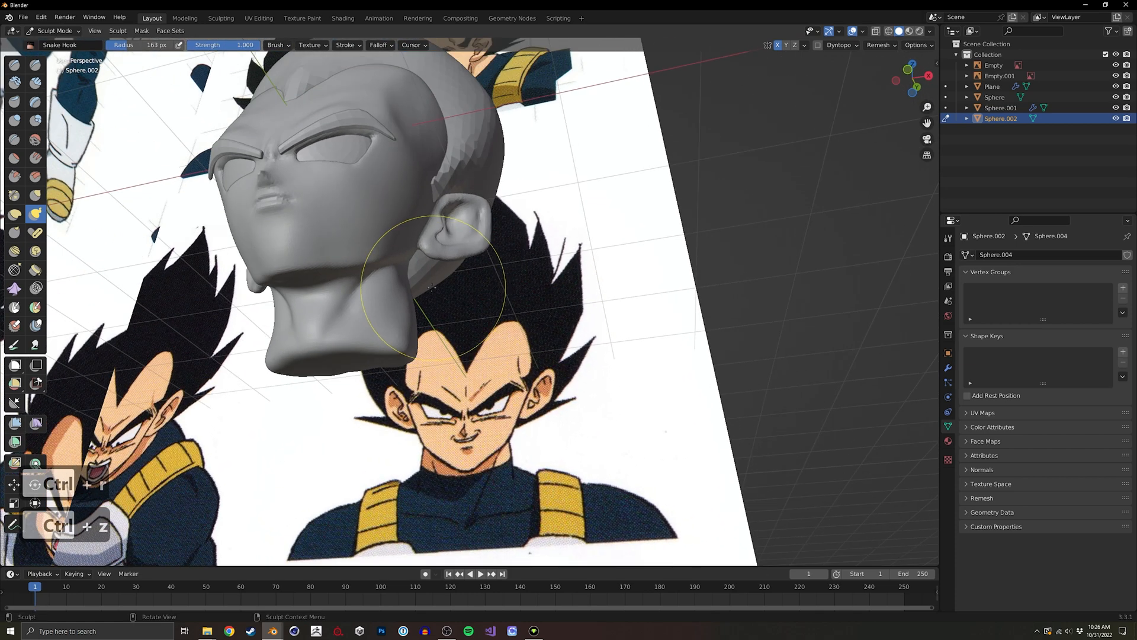
Set the Snake Hook radius to 63 px and pull thin hair spikes out behind the ears and along the back of the head.
key("ctrl+z")
key("f")
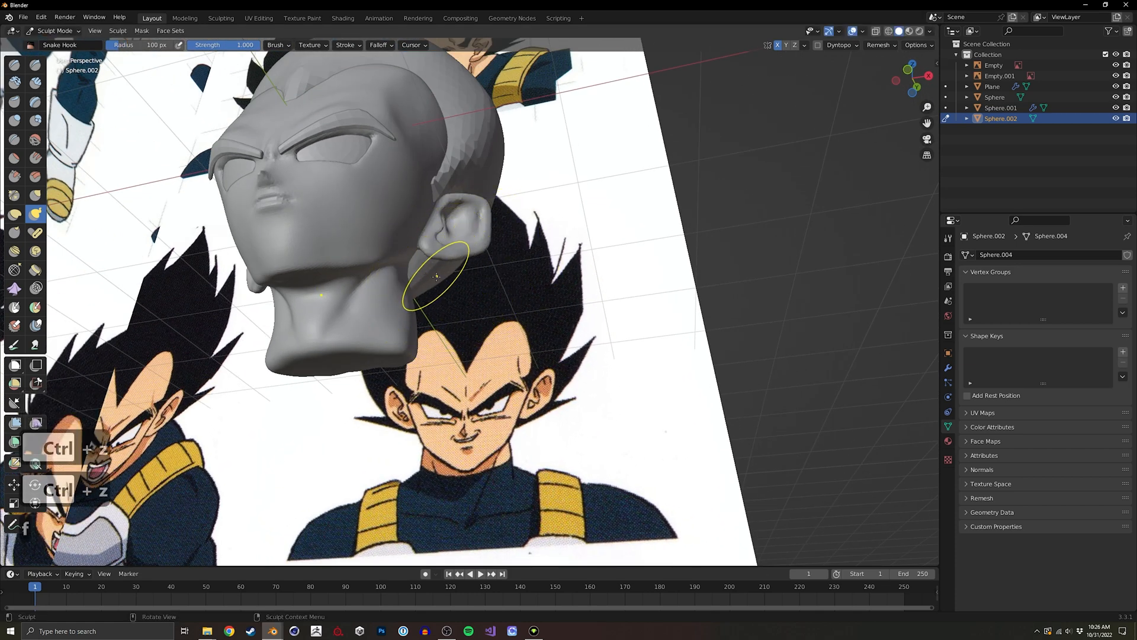
mouse_move(516, 252)
middle_mouse_down()
mouse_move(368, 327)
mouse_move(428, 339)
middle_mouse_up()
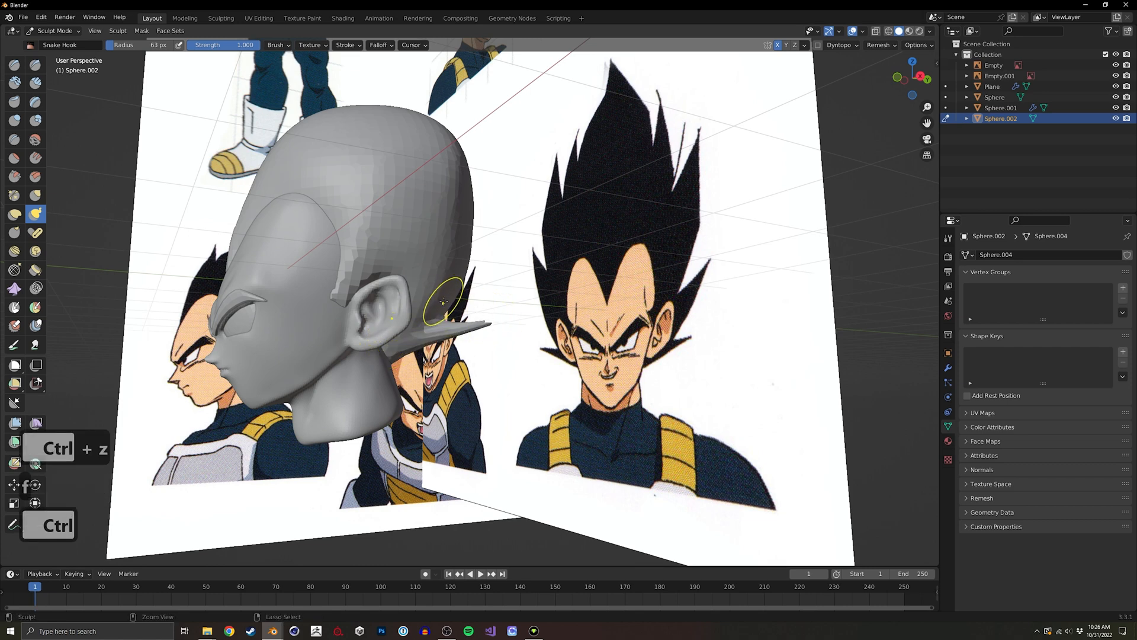
middle_click_drag(452, 297, 460, 290)
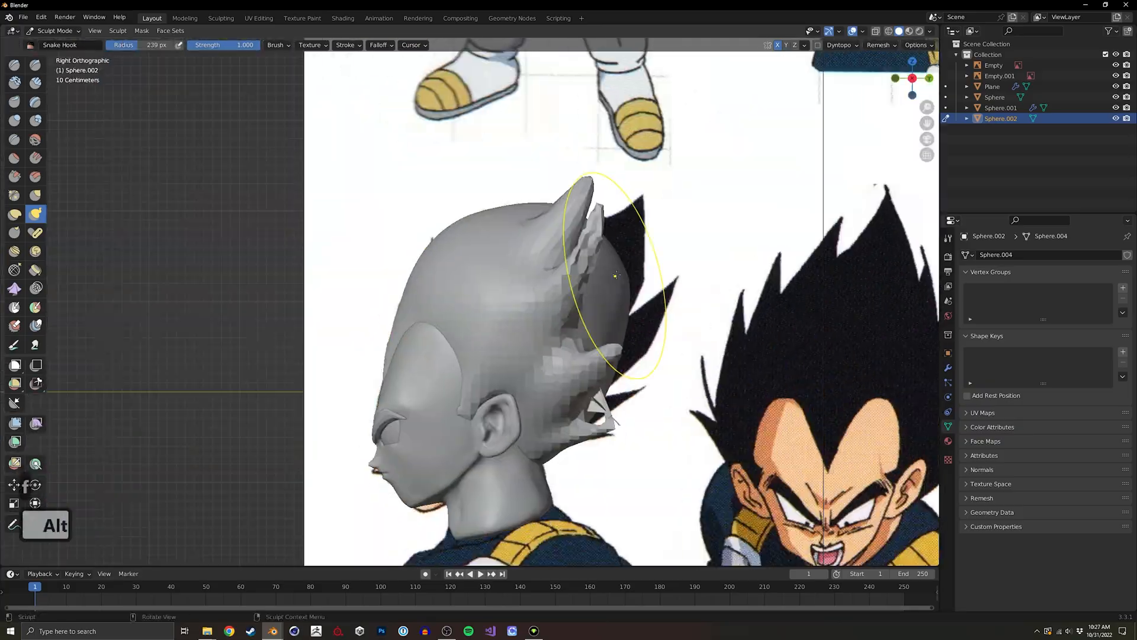
Pull the remaining hair spikes up over the skull and reposition them with Grab, undoing stray strokes.
mouse_move(450, 278)
middle_mouse_down()
mouse_move(492, 261)
mouse_move(439, 237)
mouse_move(481, 282)
mouse_move(426, 308)
mouse_move(371, 239)
mouse_move(412, 332)
middle_mouse_up()
key("ctrl+z")
key("ctrl+z")
key("f")
key("g")
key("ctrl+Tab")
left_click(281, 239)
left_click(379, 266)
key("ctrl+Tab")
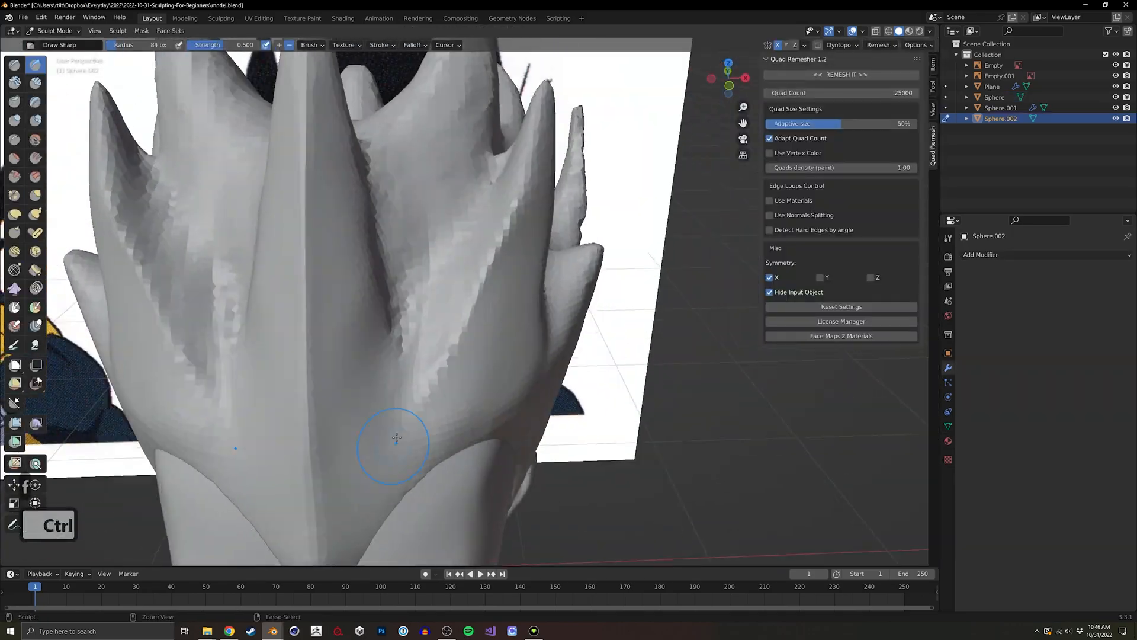
Remesh the hair mesh and reshape its front spikes with Grab and Inflate at adjusted brush radii.
mouse_move(394, 437)
middle_mouse_down()
mouse_move(462, 385)
mouse_move(538, 356)
middle_mouse_up()
key("ctrl+r")
key("f")
left_click(701, 193)
mouse_move(702, 193)
middle_mouse_down()
mouse_move(525, 165)
mouse_move(462, 249)
middle_mouse_up()
key("g")
key("f")
key("i")
key("ctrl+r")
Flatten the sides of the hair spikes with Scrape, adjust them with Grab and Snake Hook, and remesh the hair.
mouse_move(462, 296)
middle_mouse_down()
mouse_move(490, 359)
mouse_move(427, 284)
mouse_move(446, 361)
mouse_move(510, 308)
mouse_move(556, 356)
mouse_move(474, 284)
mouse_move(546, 249)
mouse_move(468, 308)
mouse_move(545, 249)
middle_mouse_up()
key("g")
left_click(15, 177)
key("f")
left_click(567, 365)
key("g")
key("k")
key("ctrl+r")
Sharpen the creases between the hair spikes with Draw Sharp, undoing unwanted strokes and remeshing the hair.
left_click(853, 31)
left_click(36, 65)
key("ctrl+z")
key("ctrl+z")
key("ctrl+r")
key("g")
left_click(36, 65)
mouse_move(510, 308)
middle_mouse_down()
mouse_move(450, 260)
mouse_move(510, 320)
mouse_move(491, 296)
mouse_move(545, 320)
mouse_move(450, 285)
mouse_move(444, 325)
mouse_move(386, 254)
mouse_move(500, 330)
mouse_move(572, 285)
mouse_move(474, 284)
mouse_move(492, 218)
mouse_move(450, 260)
mouse_move(544, 220)
mouse_move(450, 285)
middle_mouse_up()
Try Multi-plane Scrape, Scrape and Grab strokes on the hair spikes, and undo them.
left_click(35, 178)
key("ctrl+z")
key("ctrl+z")
left_click(15, 176)
left_click(36, 195)
key("ctrl+z")
key("ctrl+z")
Refine the hair spikes with Scrape, Elastic Deform and Grab, undoing a stray stroke.
left_click(15, 177)
left_click(36, 196)
left_click(14, 214)
key("g")
key("ctrl+z")
left_click(15, 177)
key("g")
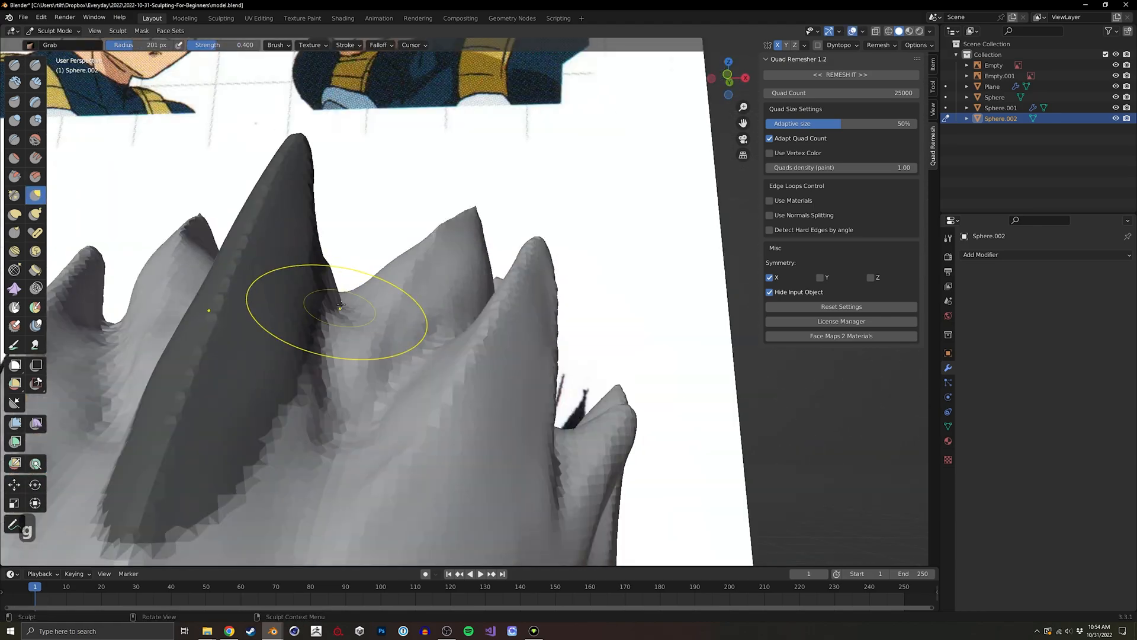
Clean up the spike planes with Scrape, sharpen their edges with Draw Sharp, and adjust their shapes with Grab.
mouse_move(337, 312)
middle_mouse_down()
mouse_move(450, 284)
mouse_move(509, 296)
mouse_move(494, 322)
mouse_move(509, 296)
mouse_move(520, 318)
mouse_move(579, 297)
mouse_move(201, 284)
mouse_move(332, 291)
mouse_move(361, 373)
mouse_move(524, 335)
mouse_move(542, 295)
mouse_move(495, 287)
mouse_move(584, 293)
middle_mouse_up()
left_click(15, 177)
key("h")
key("g")
left_click(35, 65)
key("g")
Switch sculpting from the hair to the head mesh and choose the Scrape/Peaks brush with a 141 px radius.
key("ctrl+Tab")
key("alt+q")
key("ctrl+Tab")
middle_click_drag(456, 287, 481, 305)
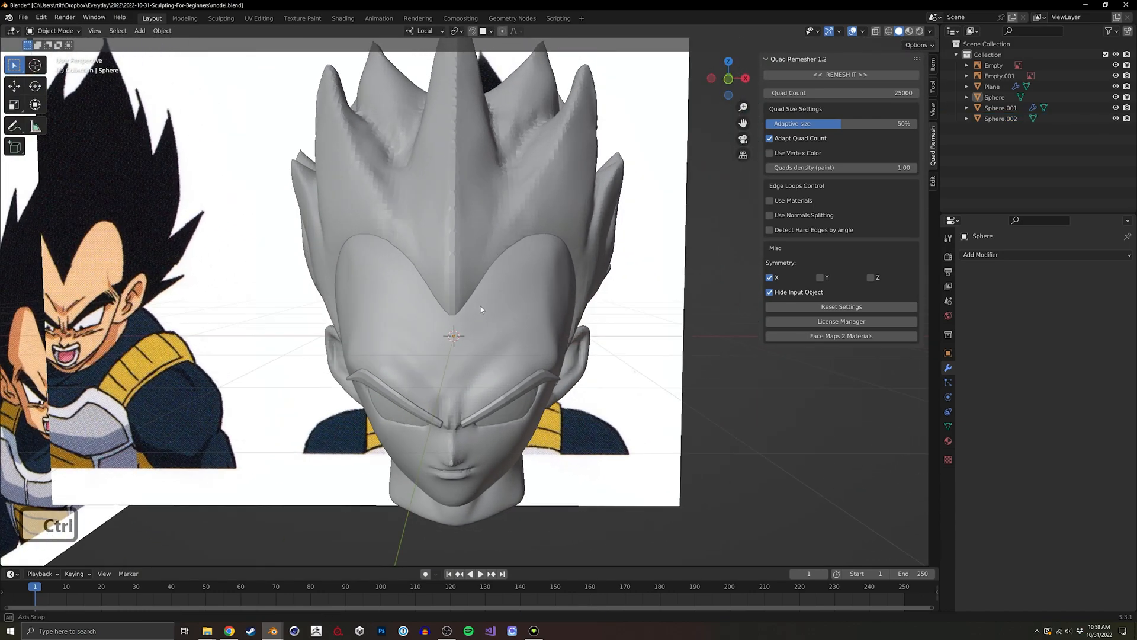
key("ctrl+Tab")
left_click(447, 342)
middle_click_drag(448, 342, 444, 337, "shift")
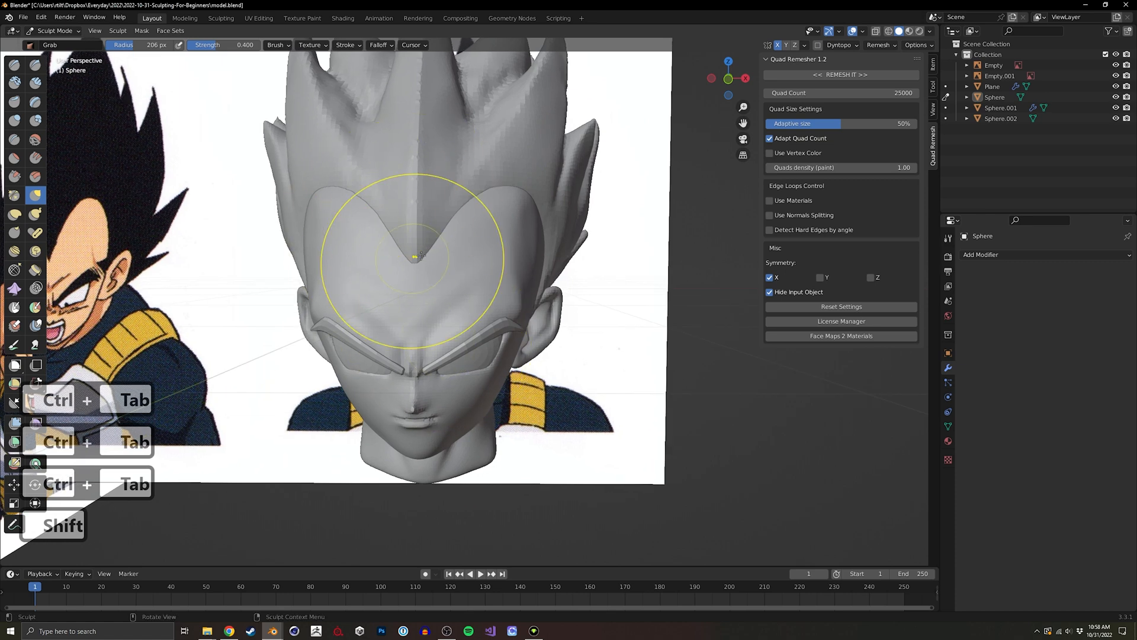
middle_click_drag(462, 298, 441, 352, "shift")
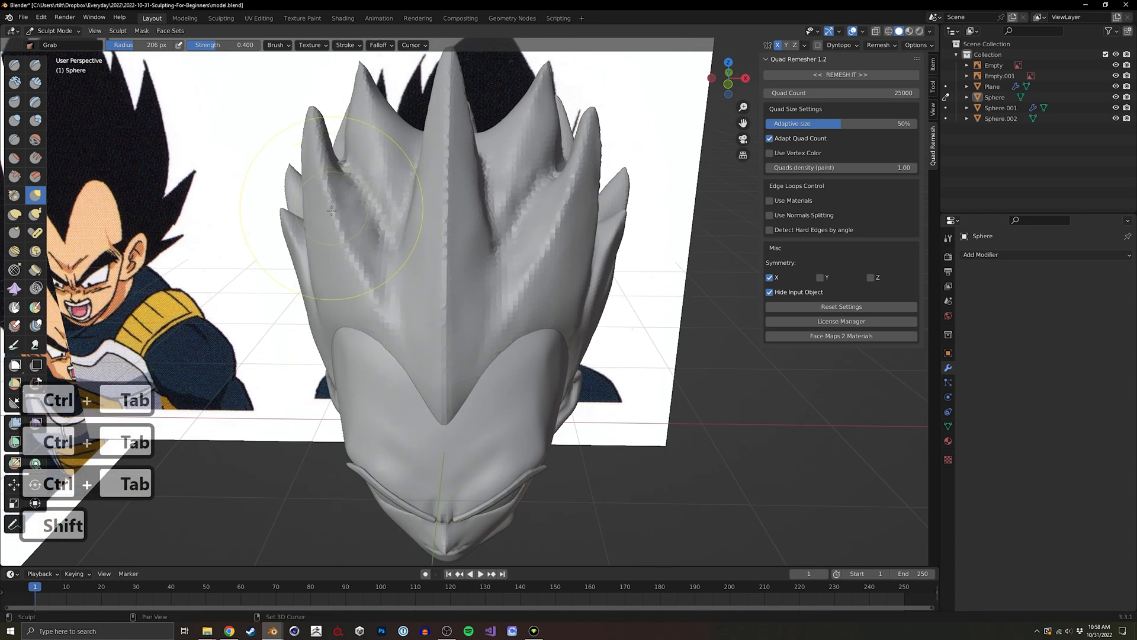
middle_click_drag(319, 190, 172, 190, "shift")
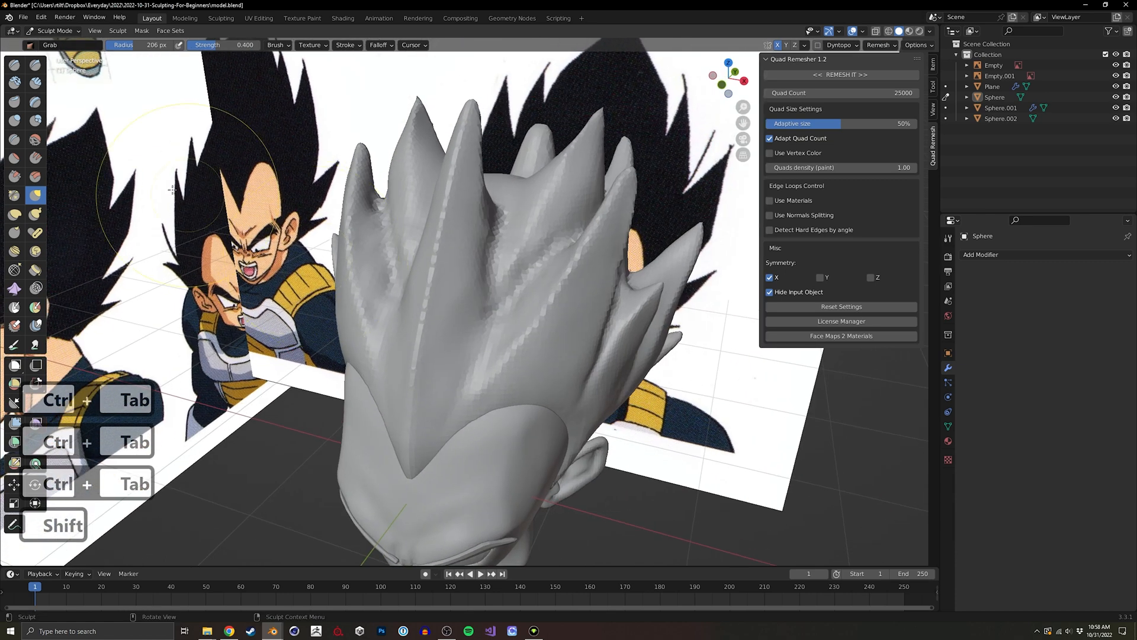
left_click(14, 177)
mouse_move(368, 308)
middle_mouse_down("ctrl")
mouse_move(368, 237)
mouse_move(375, 264)
middle_mouse_up("ctrl")
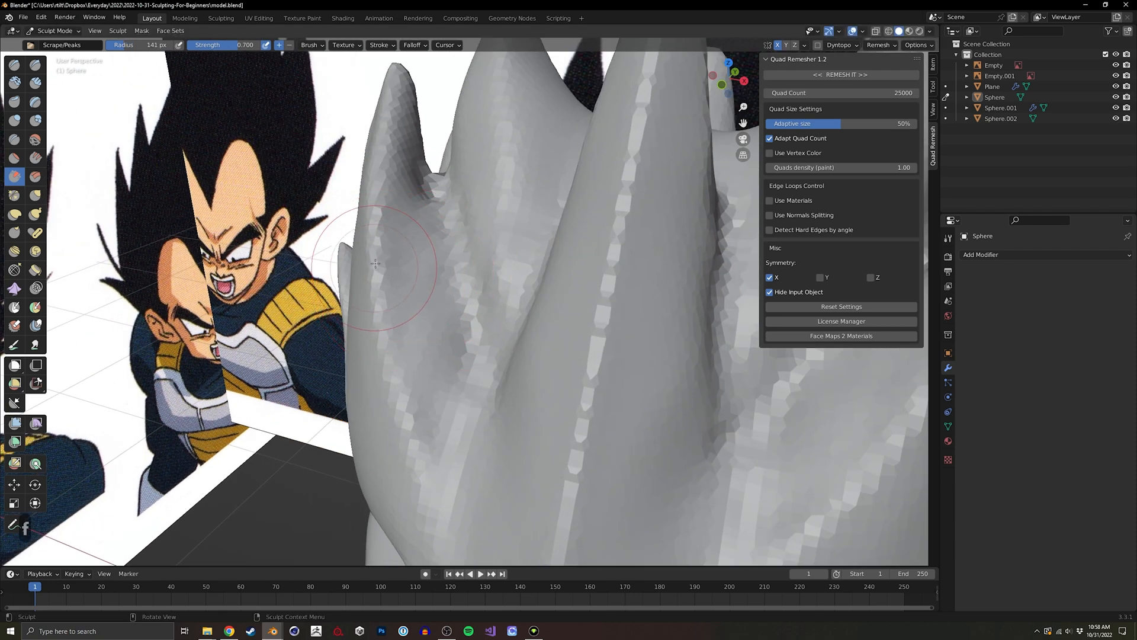
Examine the head's nose, mouth, eyes and ears for surface quality, returning to Object Mode for the closer look.
scroll(417, 287, "down", 8)
middle_click_drag(424, 341, 379, 290, "shift")
middle_click_drag(379, 290, 416, 243)
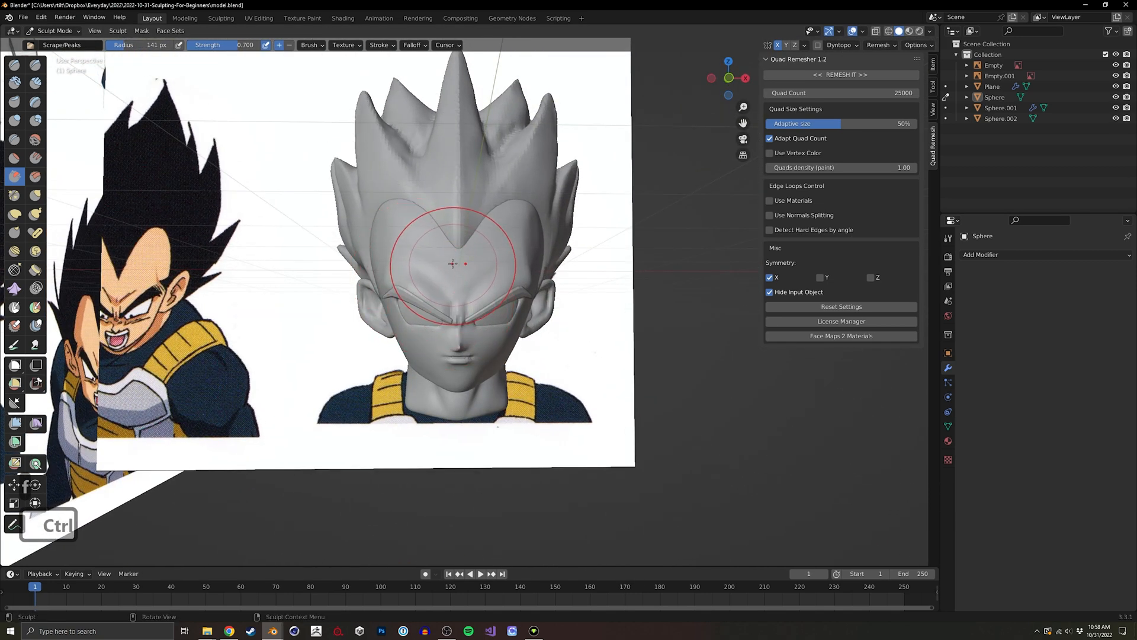
middle_click_drag(496, 288, 383, 331)
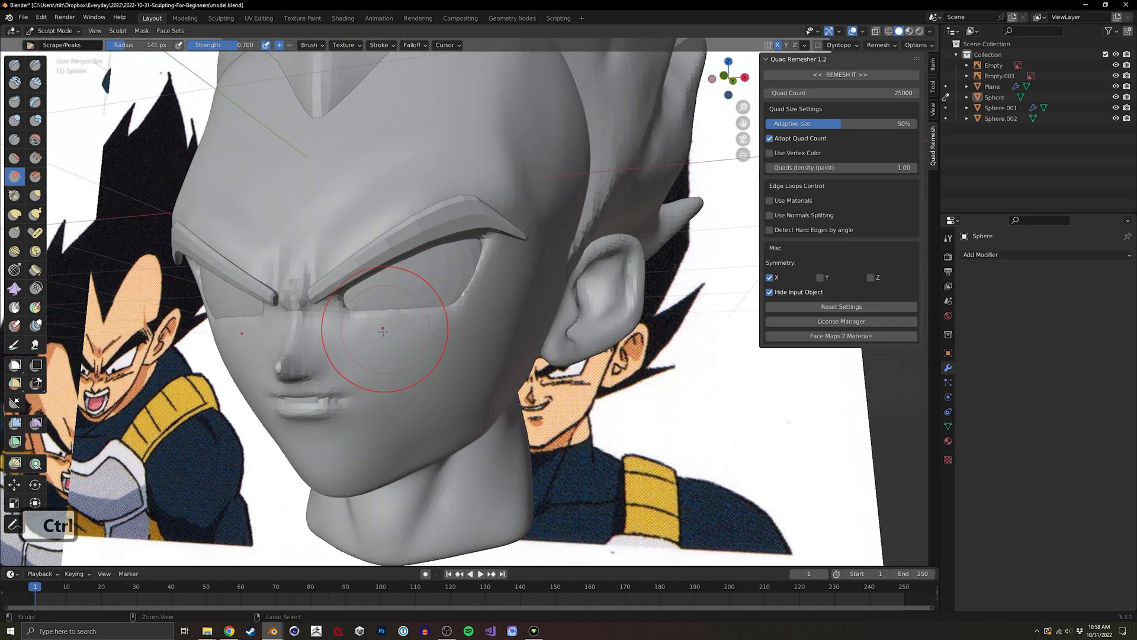
middle_click_drag(323, 397, 409, 313, "shift")
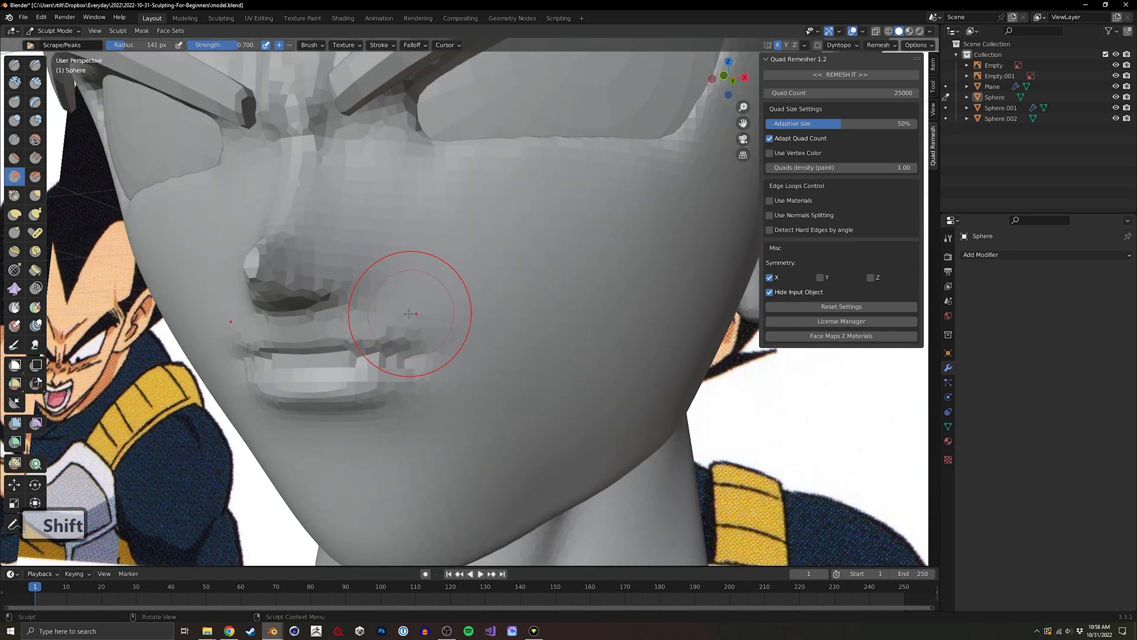
middle_click_drag(386, 216, 287, 299, "shift")
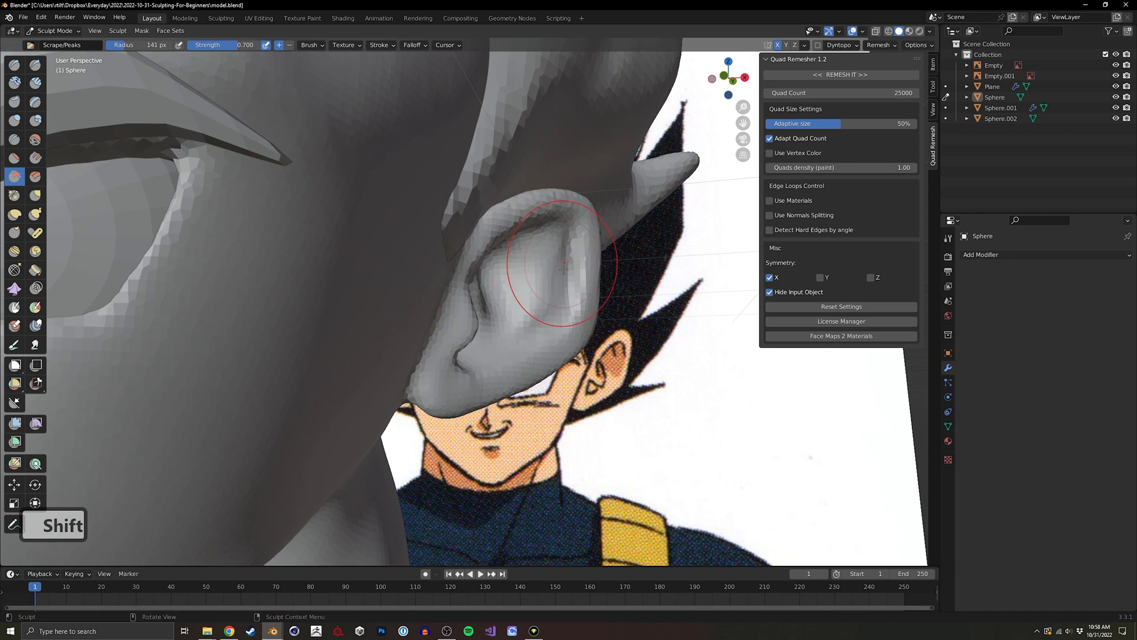
mouse_move(564, 270)
middle_mouse_down("shift")
mouse_move(583, 257)
mouse_move(394, 284)
mouse_move(337, 308)
mouse_move(414, 289)
mouse_move(424, 247)
mouse_move(394, 258)
middle_mouse_up("shift")
key("ctrl+Tab")
left_click(340, 271)
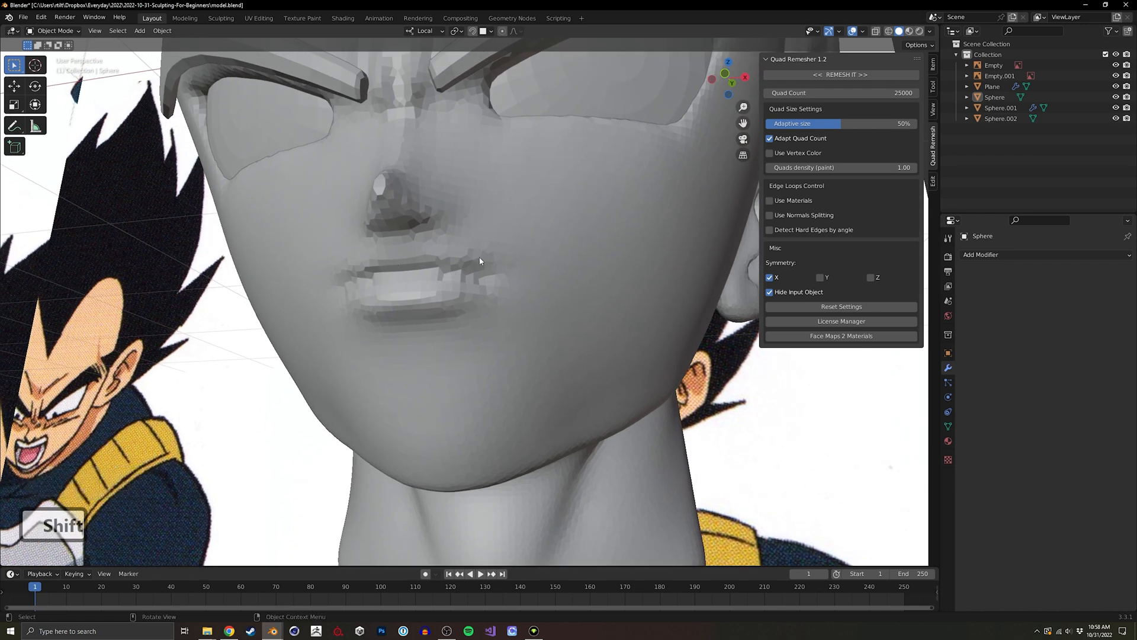
middle_click_drag(479, 261, 431, 273, "shift")
middle_click_drag(354, 300, 355, 330, "ctrl")
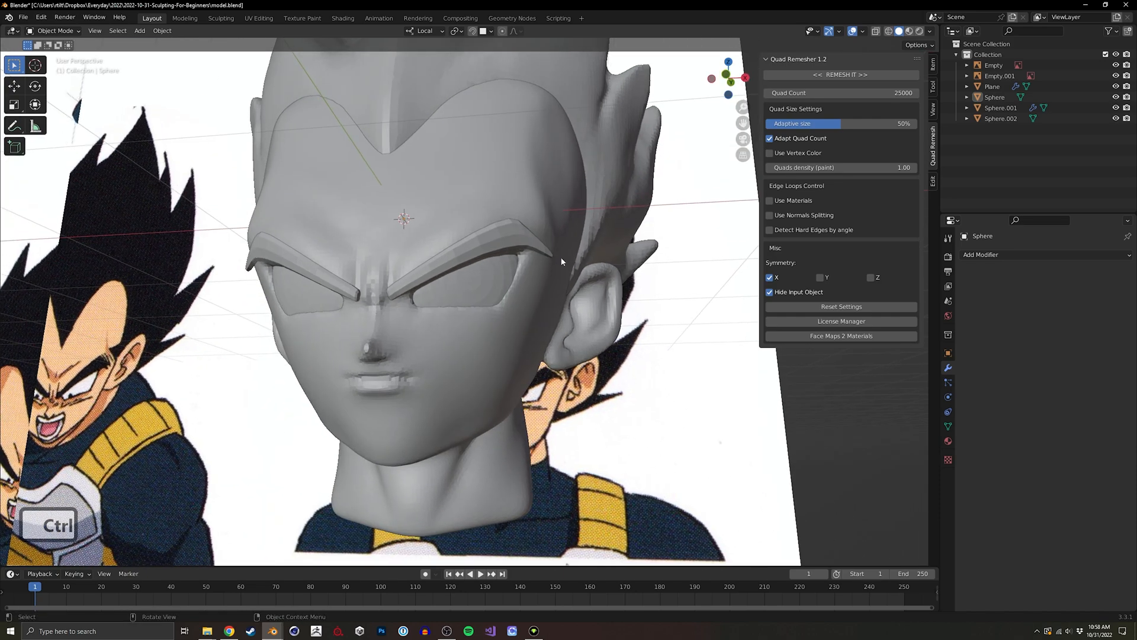
middle_click_drag(562, 261, 506, 240)
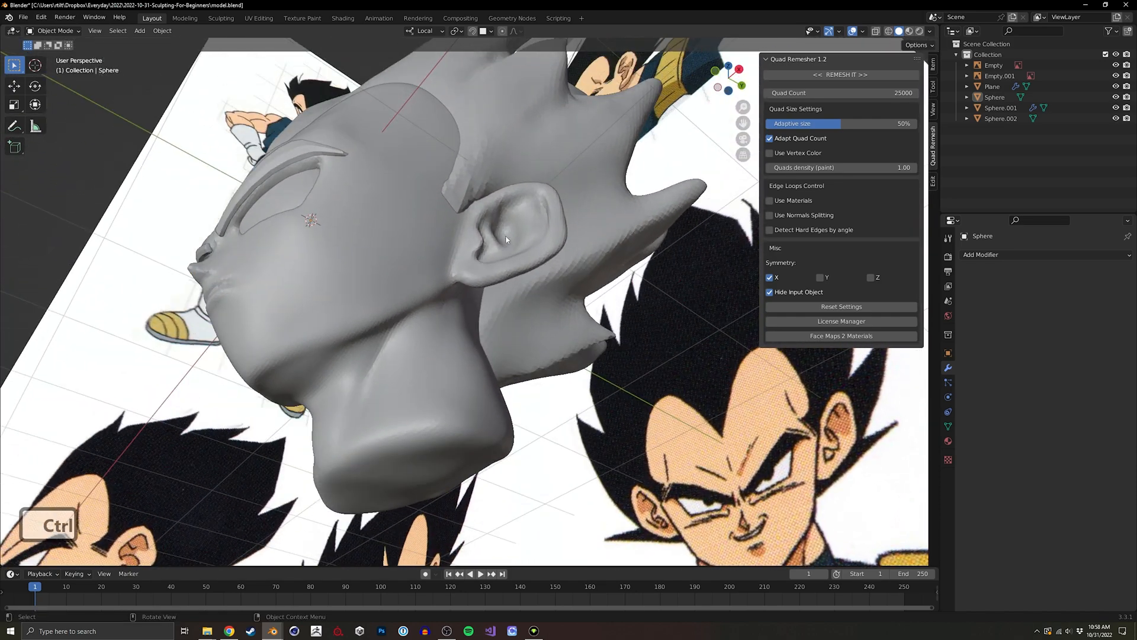
Put the head mesh back into Sculpt Mode and remesh it with Quad Remesher at 25000 quads with X symmetry.
key("ctrl+Tab")
left_click(381, 383)
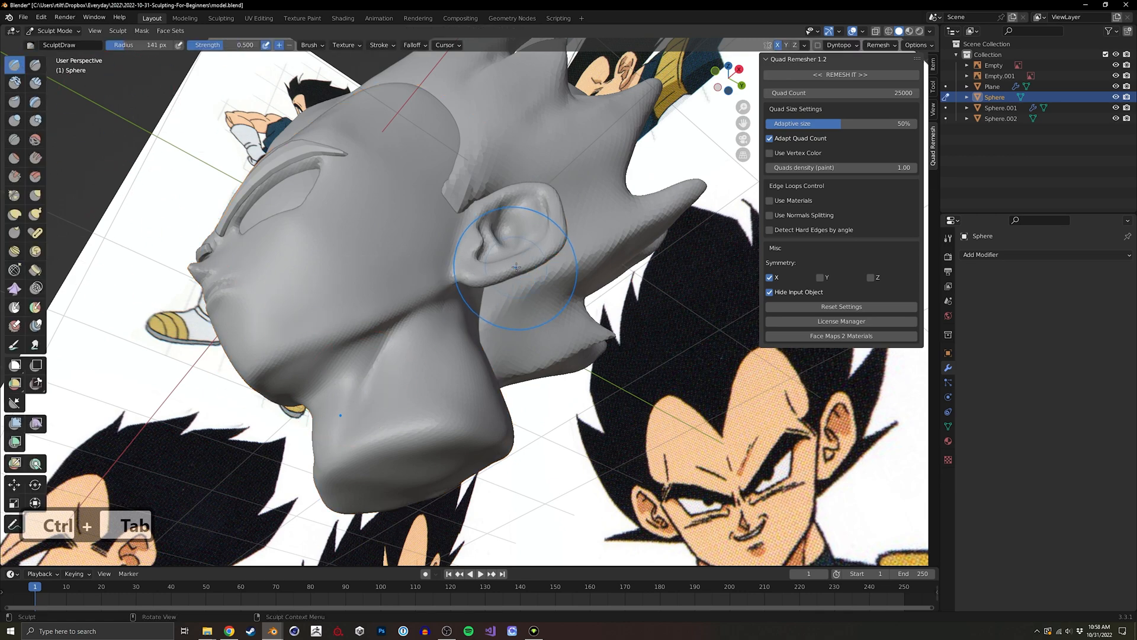
key("g")
key("ctrl+z")
mouse_move(508, 241)
middle_mouse_down()
mouse_move(465, 292)
mouse_move(482, 245)
middle_mouse_up()
middle_click_drag(482, 245, 441, 265, "ctrl")
middle_click_drag(441, 265, 457, 229, "shift")
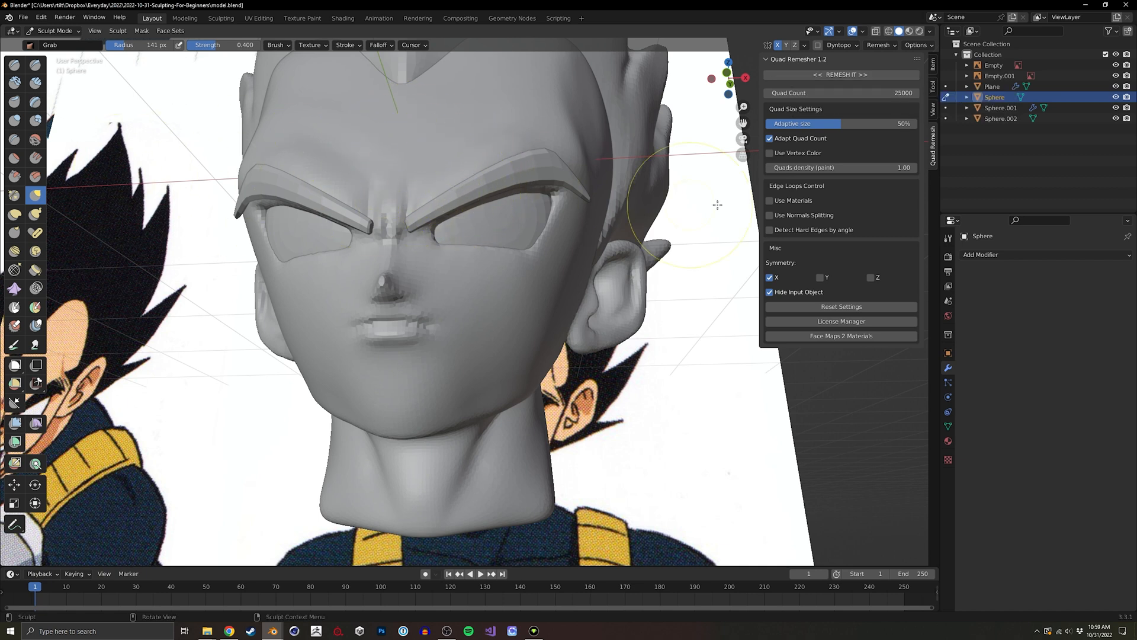
left_click(818, 77)
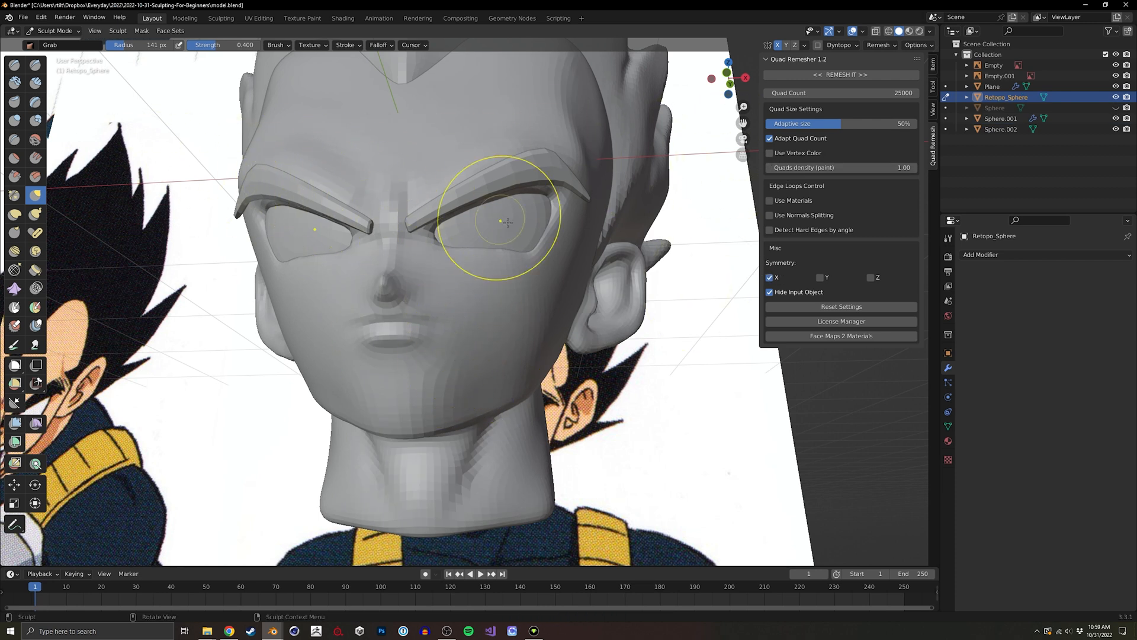
Check the remeshed head's topology in wireframe, return to Object Mode and shade the head smooth.
key("z")
middle_click_drag(494, 240, 503, 265)
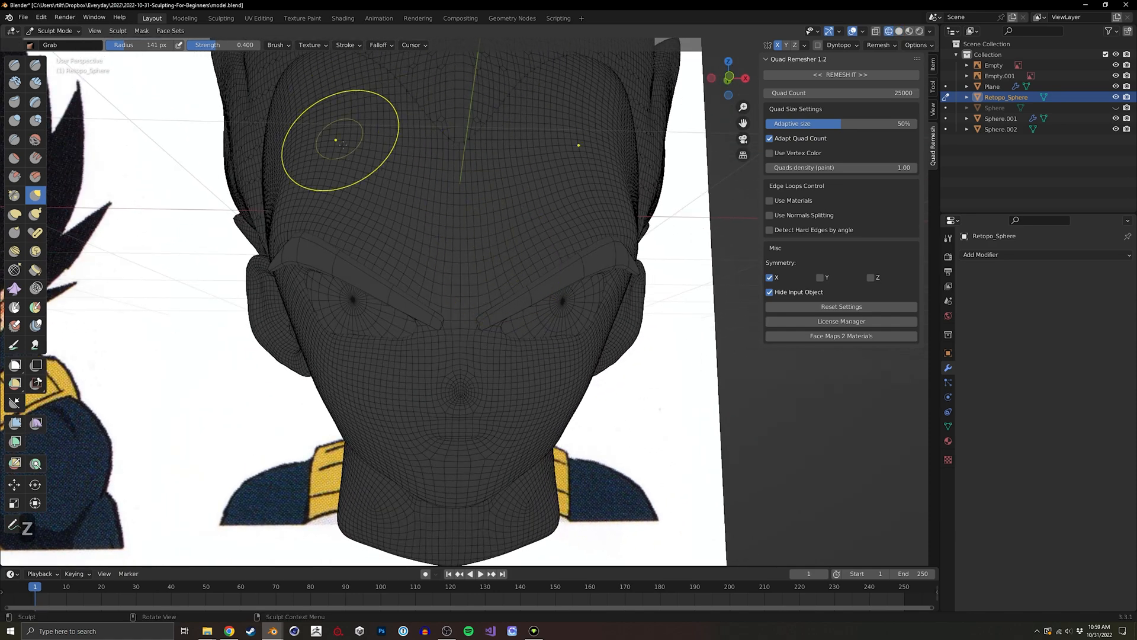
mouse_move(478, 389)
middle_mouse_down()
mouse_move(432, 360)
mouse_move(503, 300)
mouse_move(432, 303)
mouse_move(435, 333)
middle_mouse_up()
key("z")
key("ctrl+Tab")
right_click(351, 312)
left_click(450, 321)
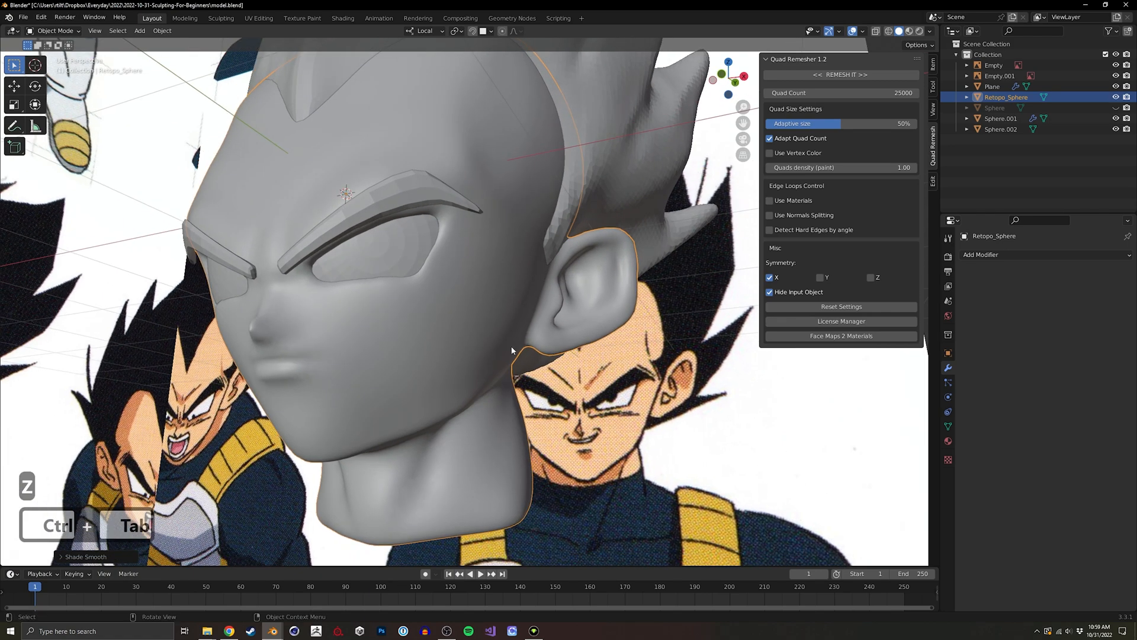
Examine the smooth-shaded ear, nose and mouth up close, toggling the wireframe view.
scroll(512, 349, "up", 5)
middle_click_drag(515, 331, 538, 307, "shift")
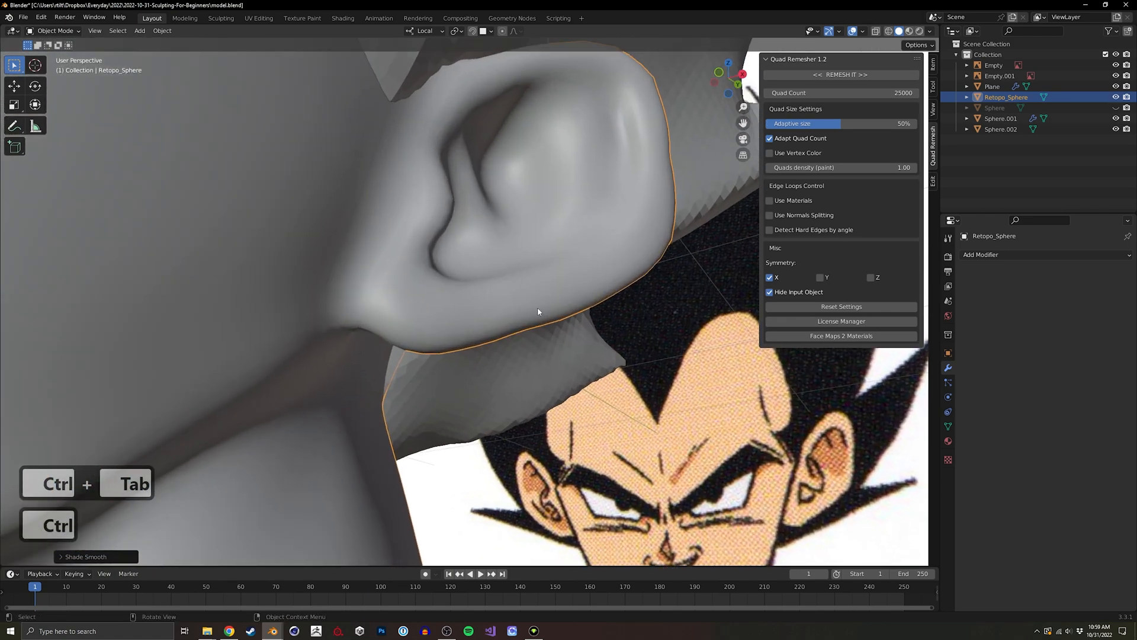
key("ctrl+Tab")
left_click(536, 382)
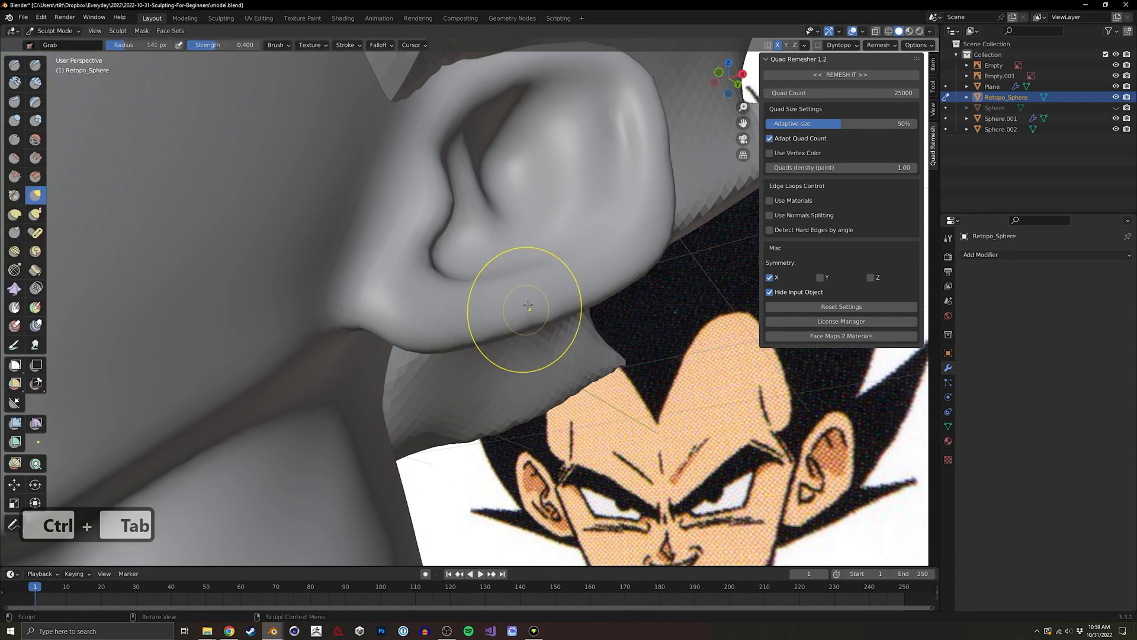
key("ctrl+Tab")
left_click(452, 331)
middle_click_drag(452, 331, 451, 336)
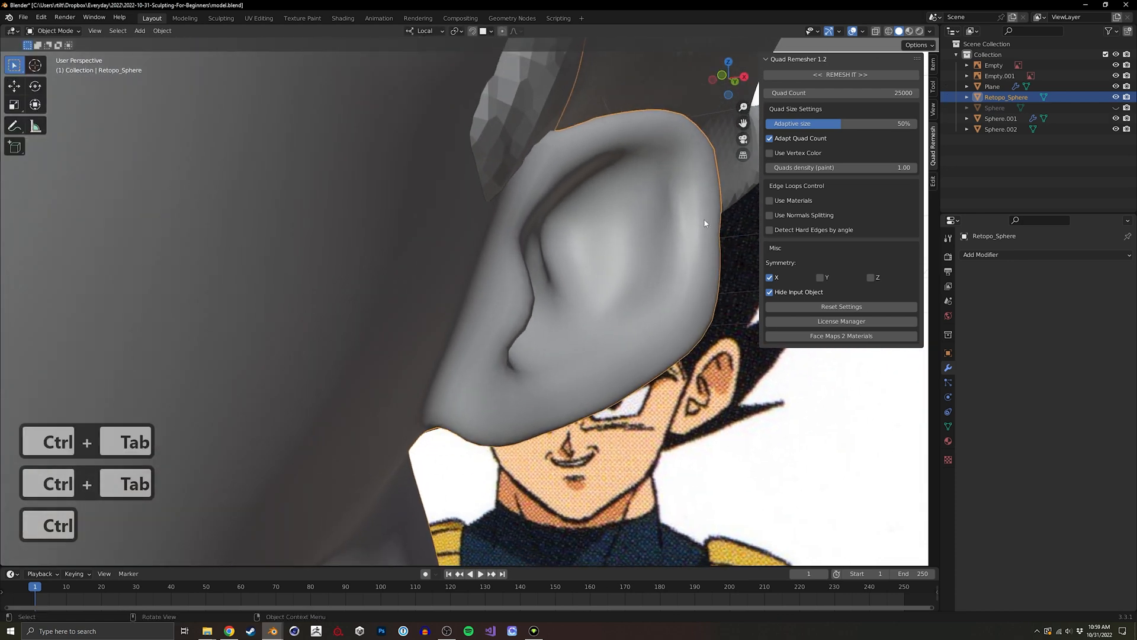
middle_click_drag(705, 224, 427, 373, "ctrl")
mouse_move(379, 379)
middle_mouse_down("shift")
mouse_move(480, 287)
mouse_move(462, 357)
mouse_move(457, 288)
mouse_move(441, 323)
mouse_move(468, 282)
mouse_move(442, 319)
middle_mouse_up("shift")
key("shift+z")
key("shift+z")
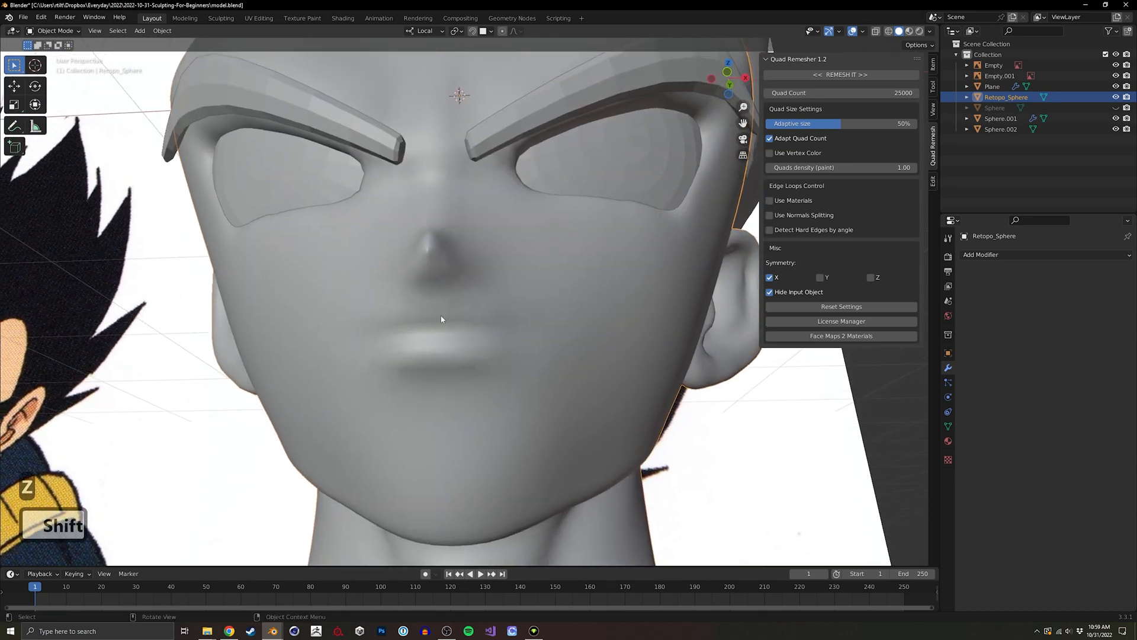
Shade the remeshed head flat again.
right_click(527, 293)
left_click(522, 315)
middle_click_drag(524, 316, 659, 254, "ctrl")
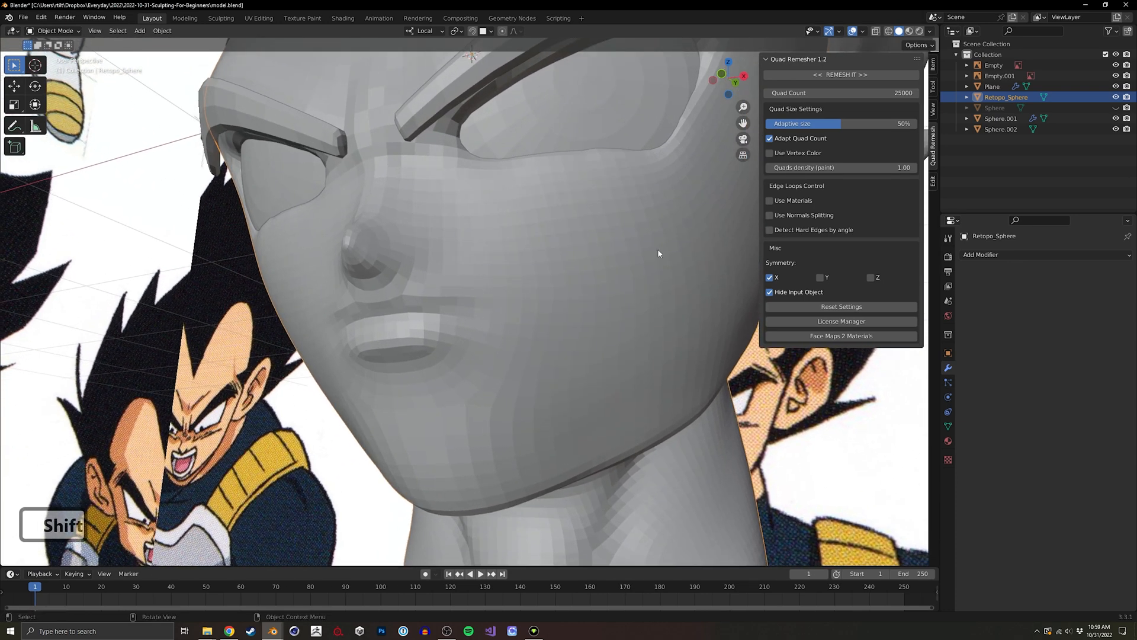
Try a Subdivision Surface modifier on the remeshed head, and remove it.
left_click(1024, 259)
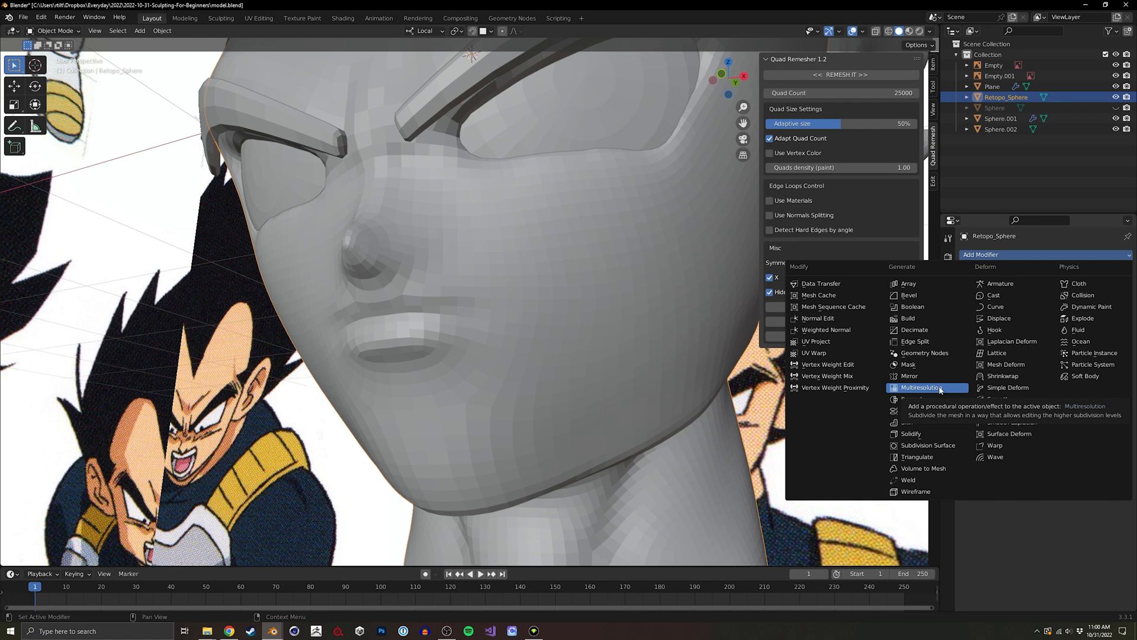
left_click(1035, 260)
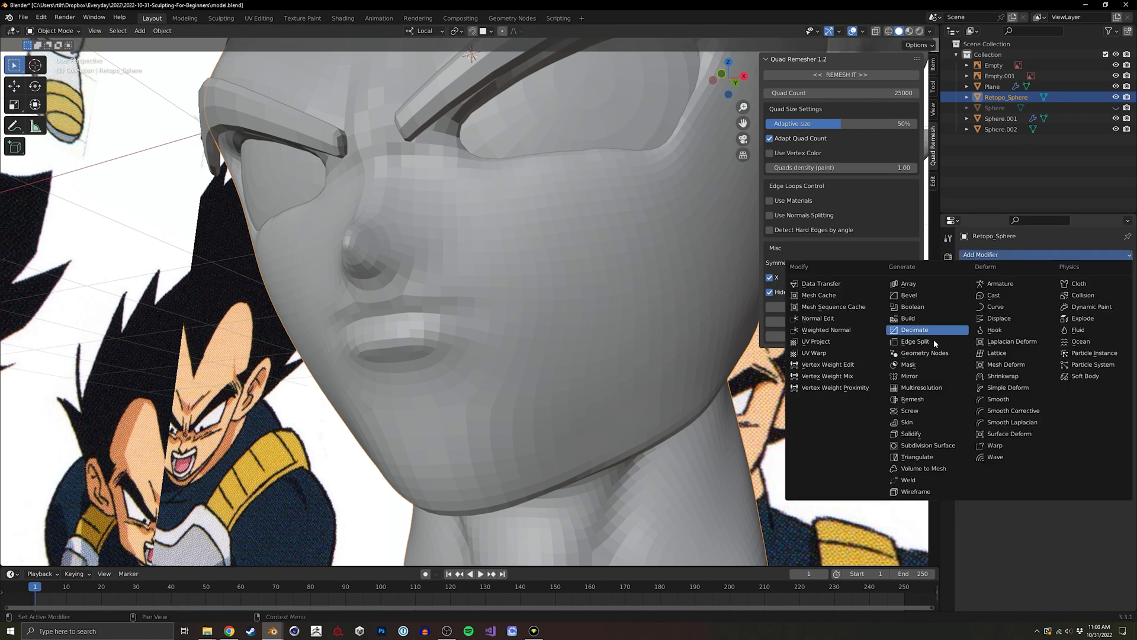
left_click(921, 440)
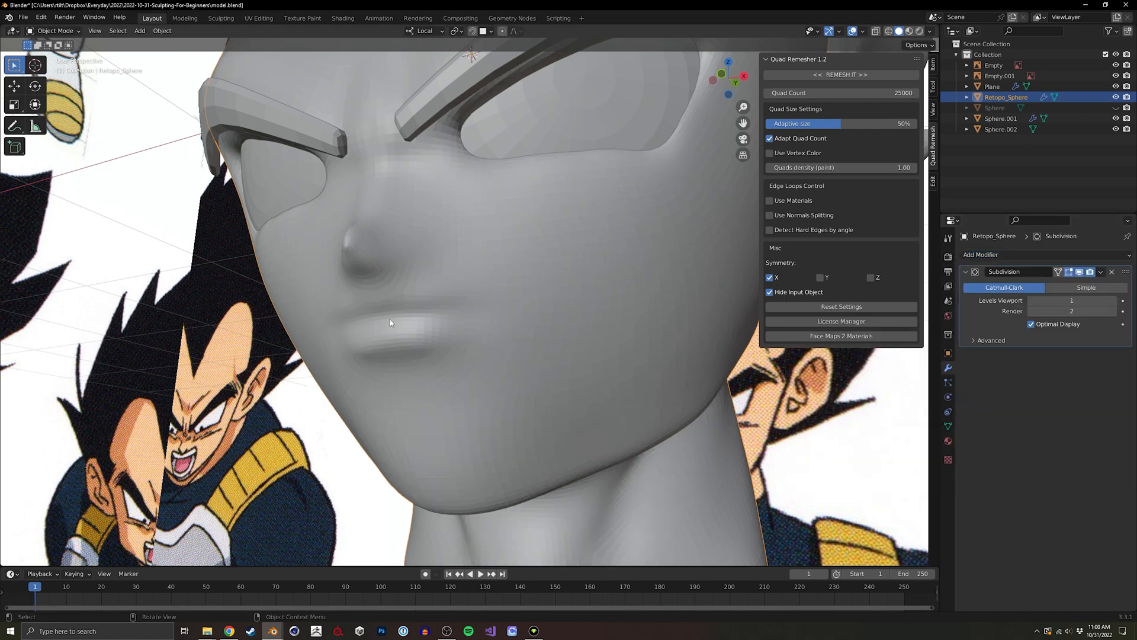
left_click(1112, 272)
Add a Multiresolution modifier to the remeshed head and subdivide it once.
left_click(1043, 255)
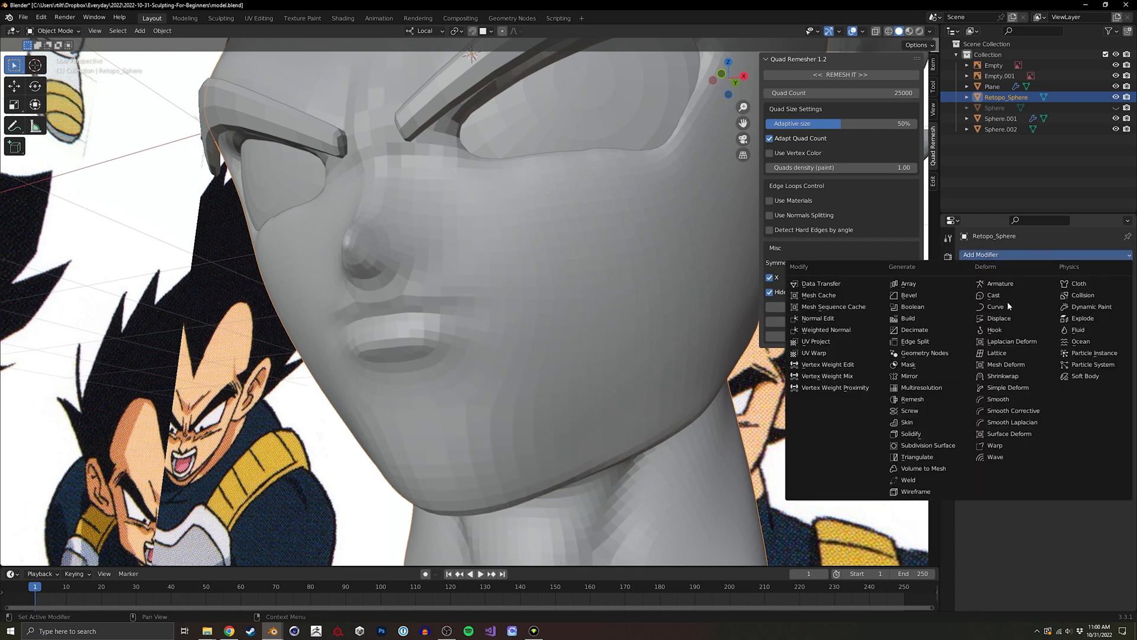
left_click(921, 390)
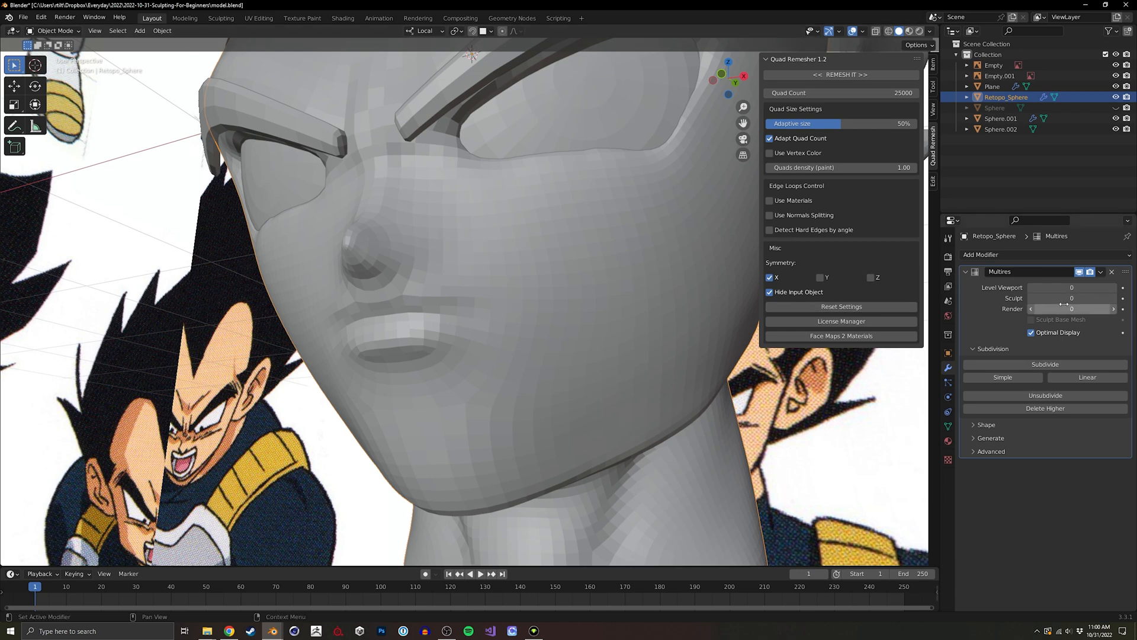
left_click(1020, 365)
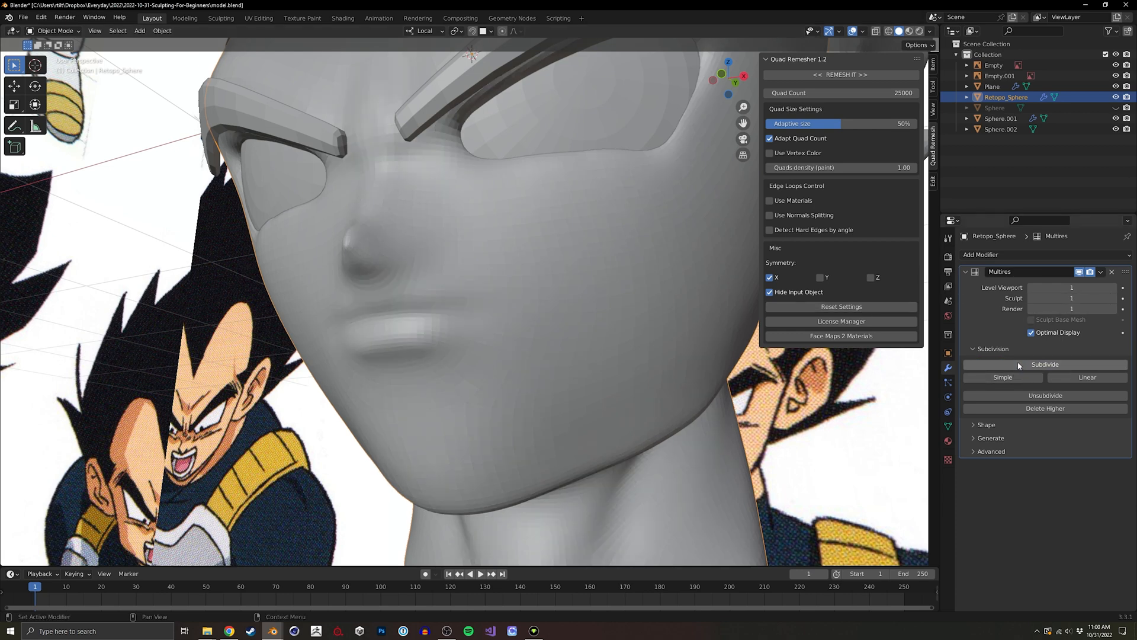
Put the remeshed head into Sculpt Mode and set the Draw Sharp brush to a 47 px radius for the mouth.
key("ctrl+Tab")
left_click(436, 363)
mouse_move(372, 351)
middle_mouse_down()
mouse_move(470, 343)
mouse_move(327, 311)
middle_mouse_up()
left_click(35, 64)
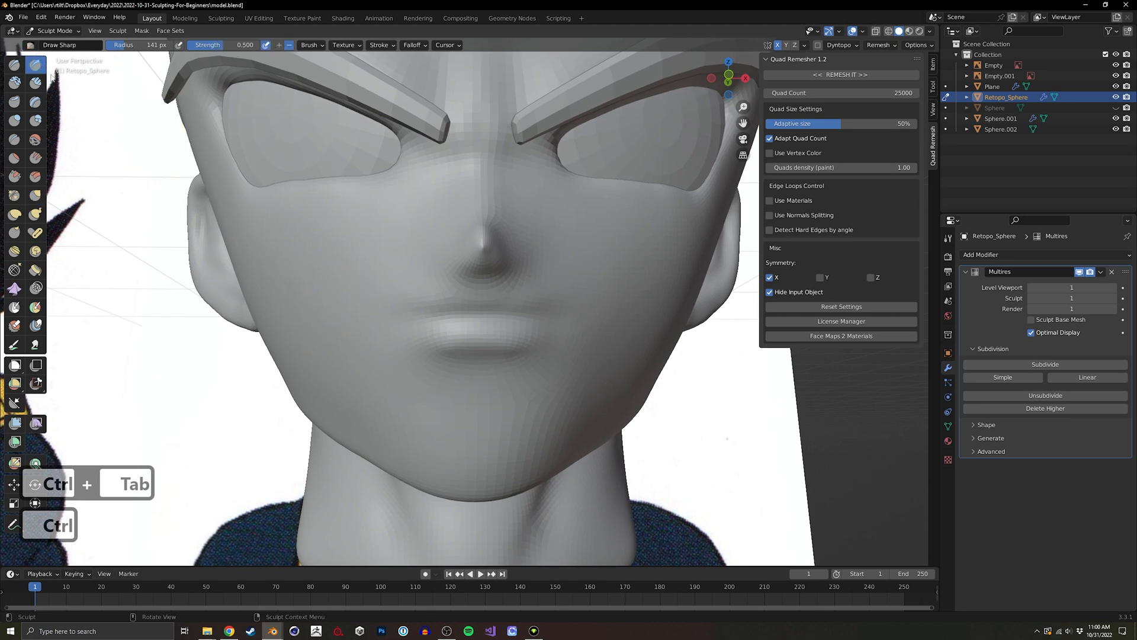
key("f")
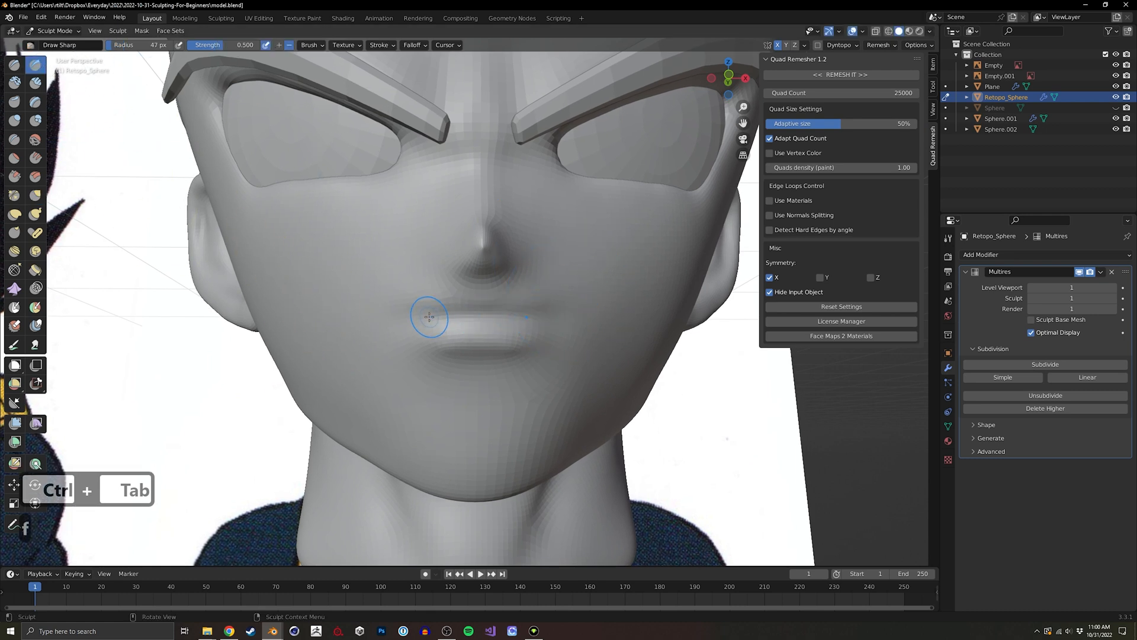
Carve the crease between the lips with a Draw Sharp stroke at a 47 px radius.
left_click_drag(429, 317, 467, 317)
Add a Shrinkwrap modifier to the remeshed head with the original Sphere as target, and switch to Object Mode.
left_click(1007, 254)
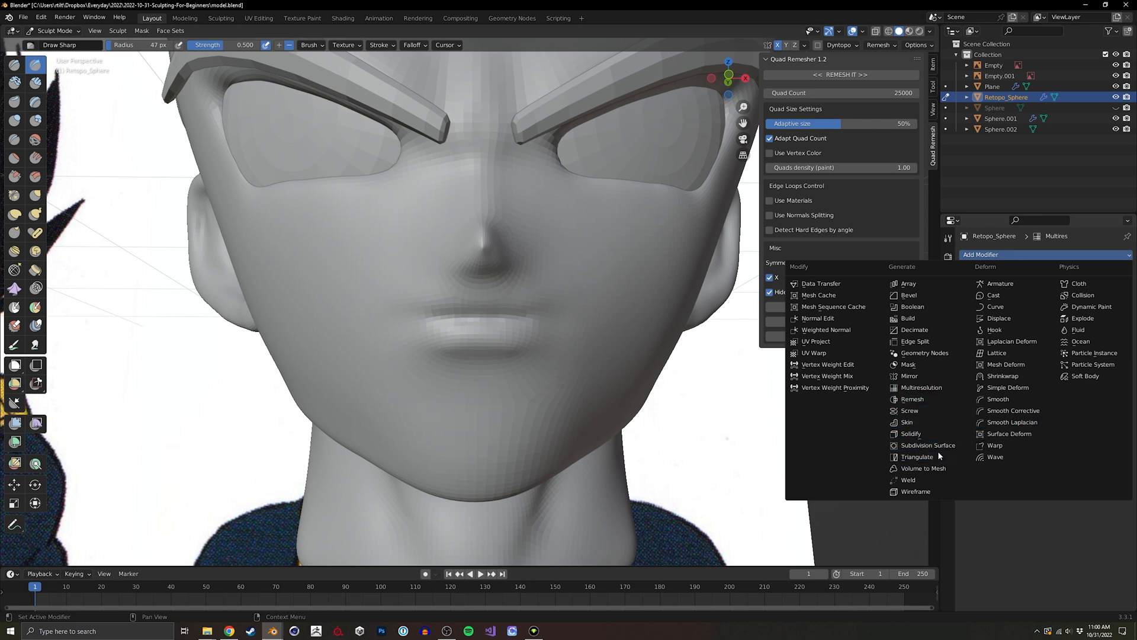
left_click(1020, 377)
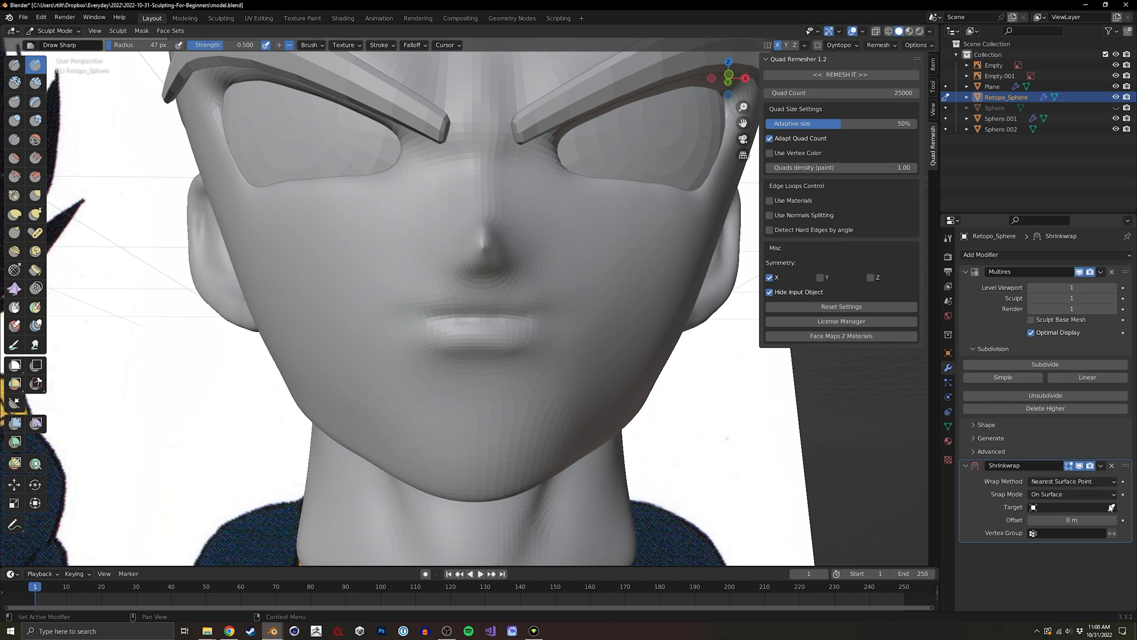
left_click(1001, 105)
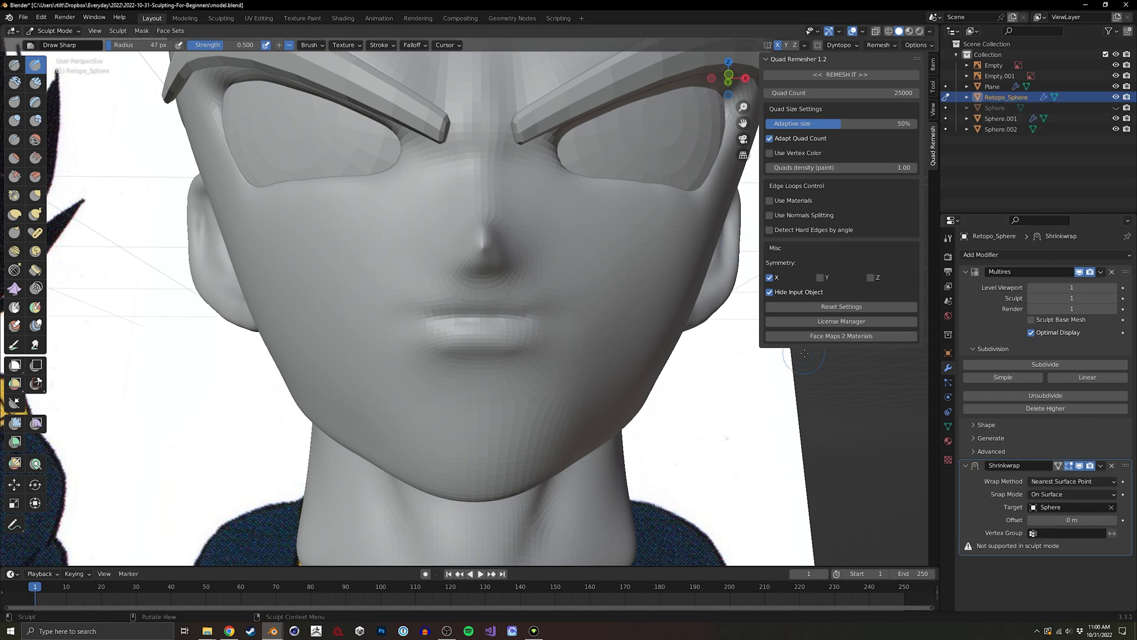
key("ctrl+Tab")
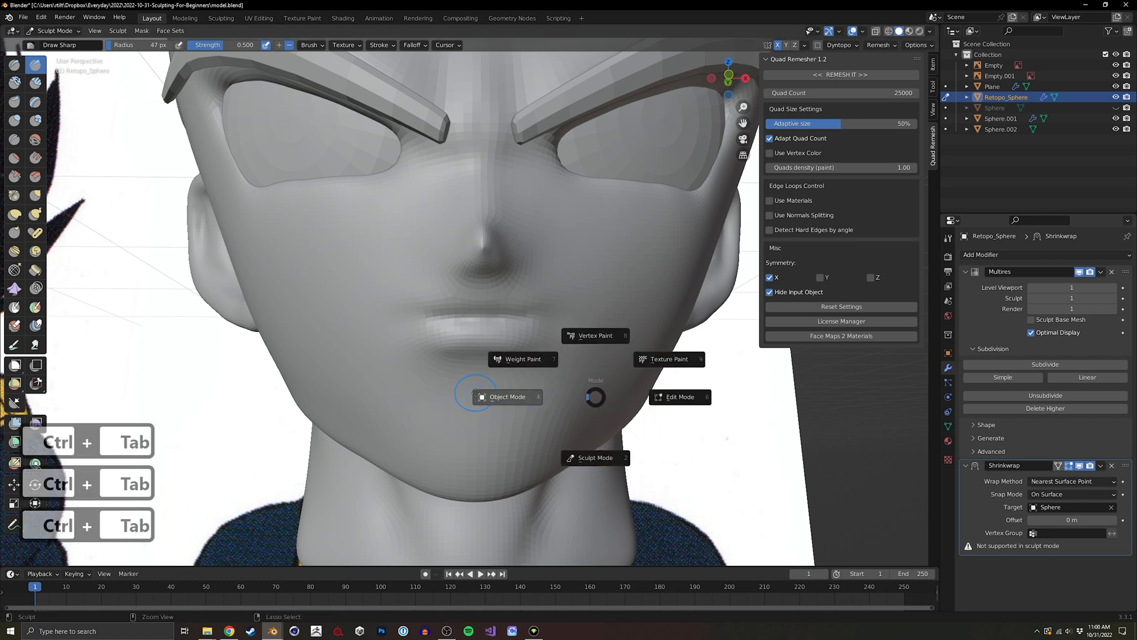
Compare the face with and without the Shrinkwrap modifier in the viewport, and remove the modifier.
left_click(1080, 466)
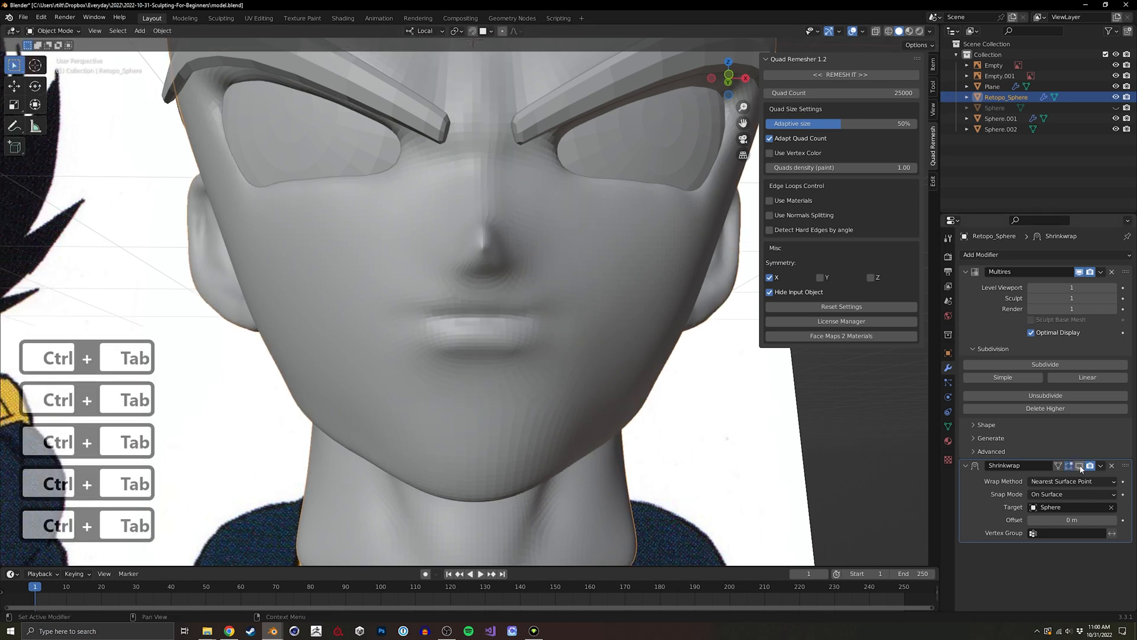
left_click(1080, 466)
left_click(1080, 465)
left_click(1080, 465)
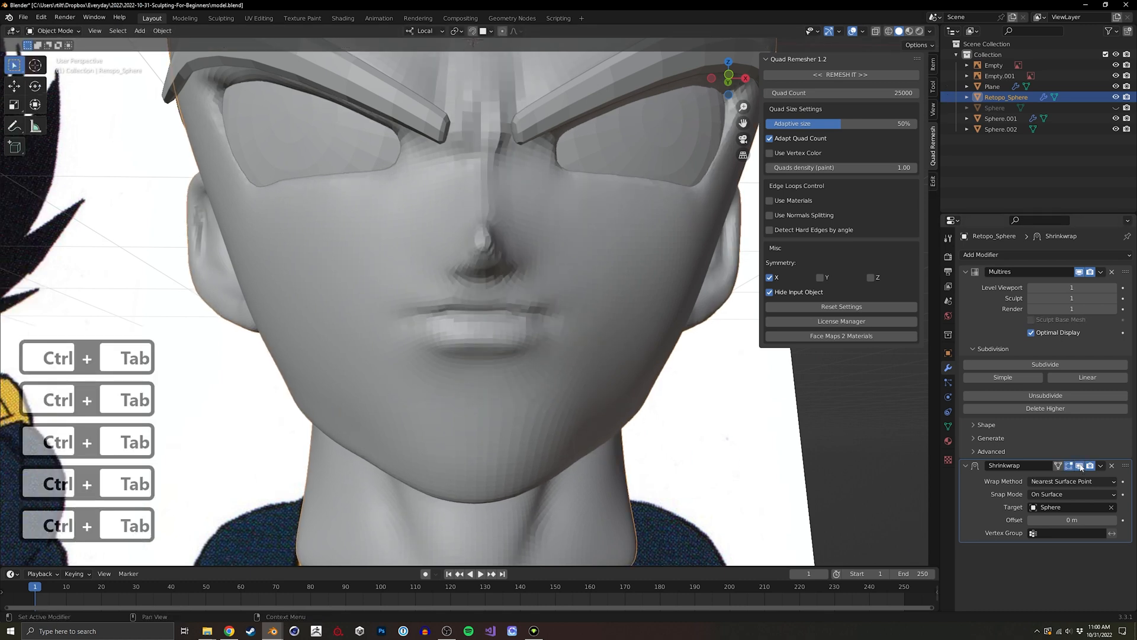
left_click(1081, 466)
left_click(1080, 466)
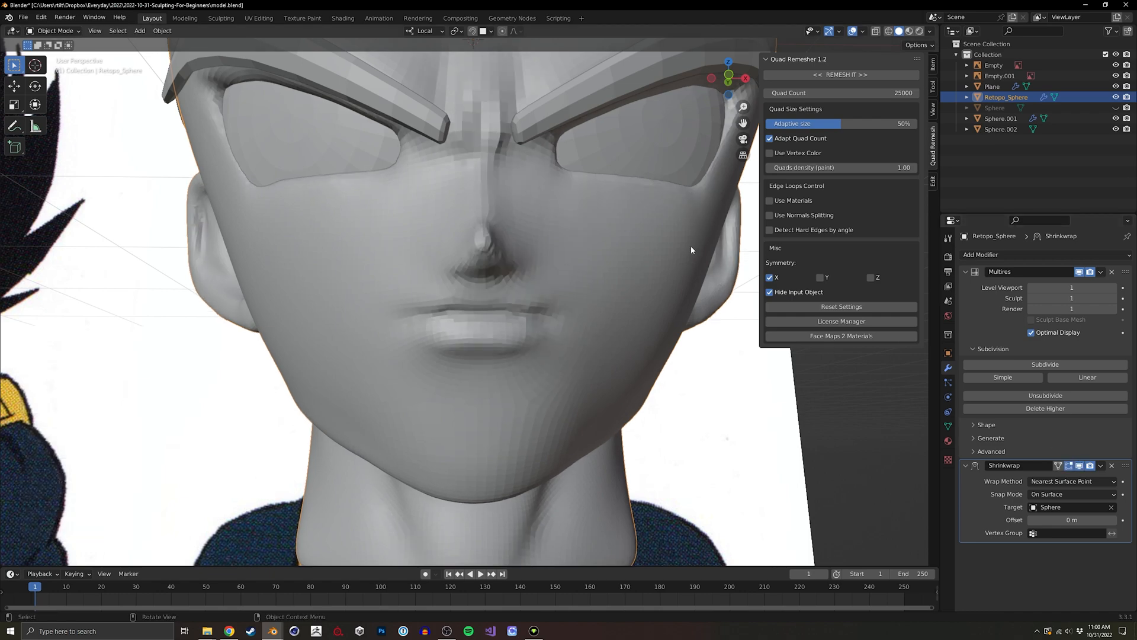
middle_click_drag(691, 247, 613, 318)
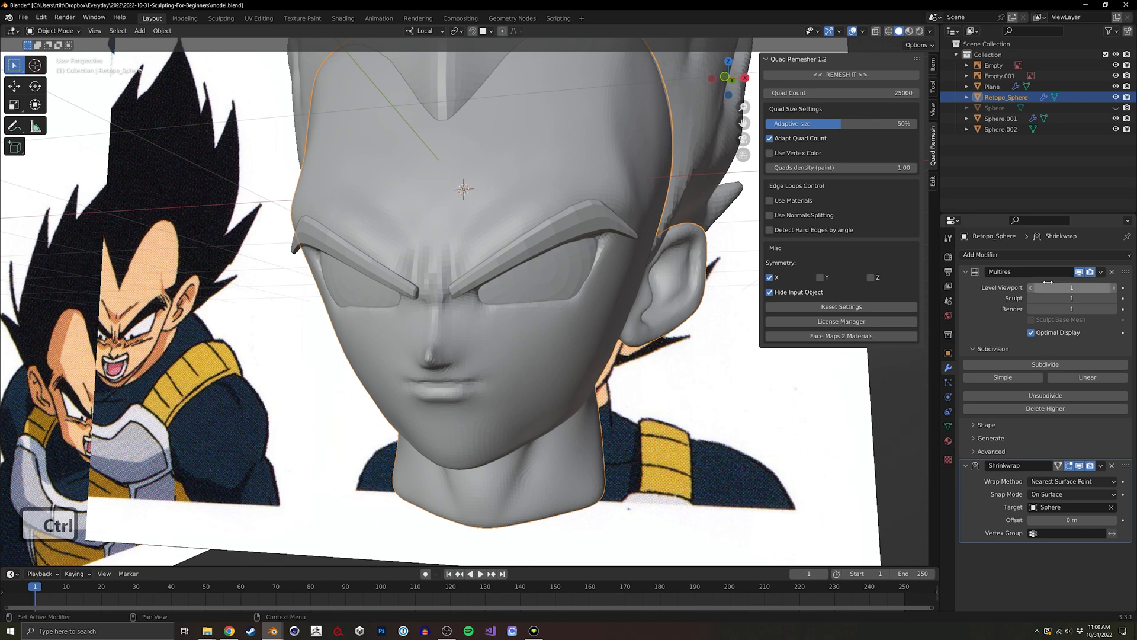
left_click(1113, 466)
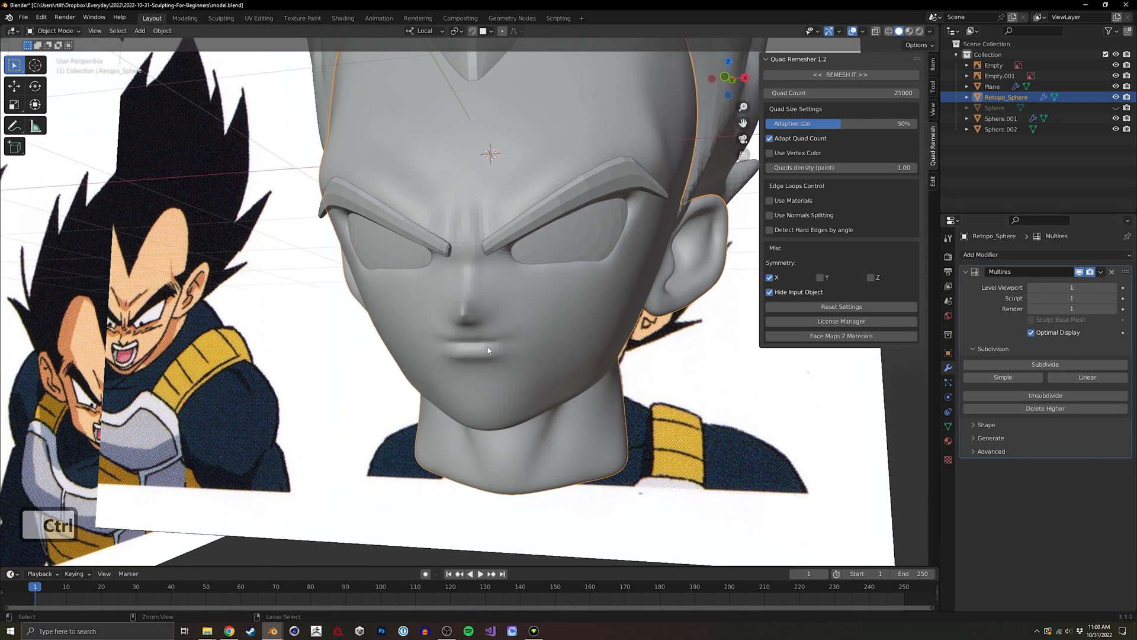
Return the head to Sculpt Mode and deepen the mouth line with the Draw Sharp brush at a 37 px radius.
key("ctrl+Tab")
key("ctrl+Tab")
scroll(494, 313, "up", 5)
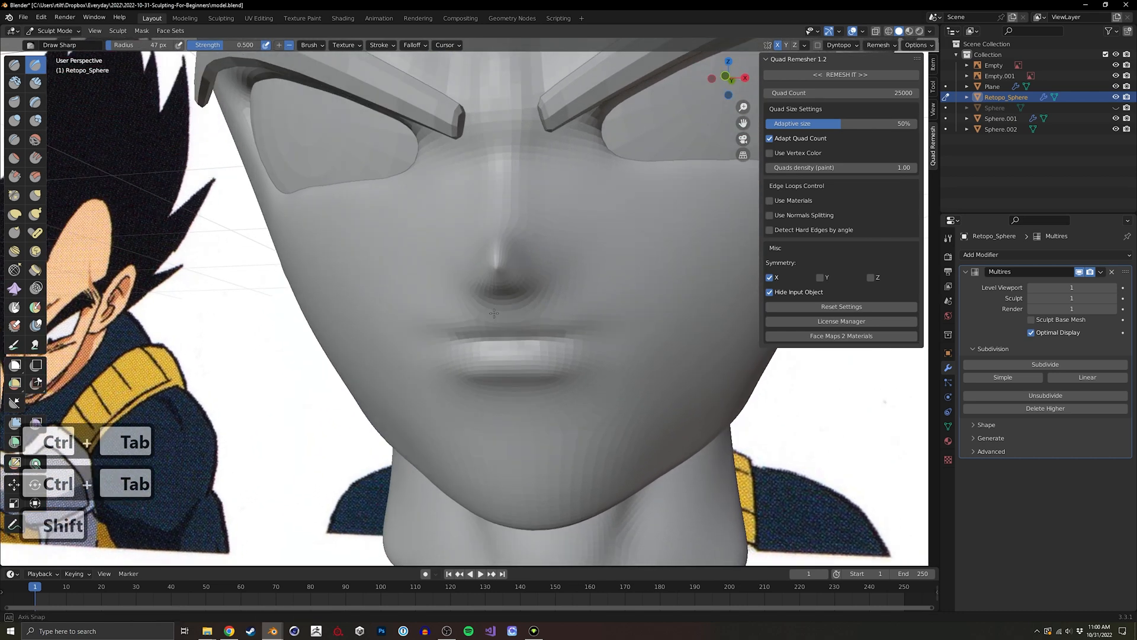
key("f")
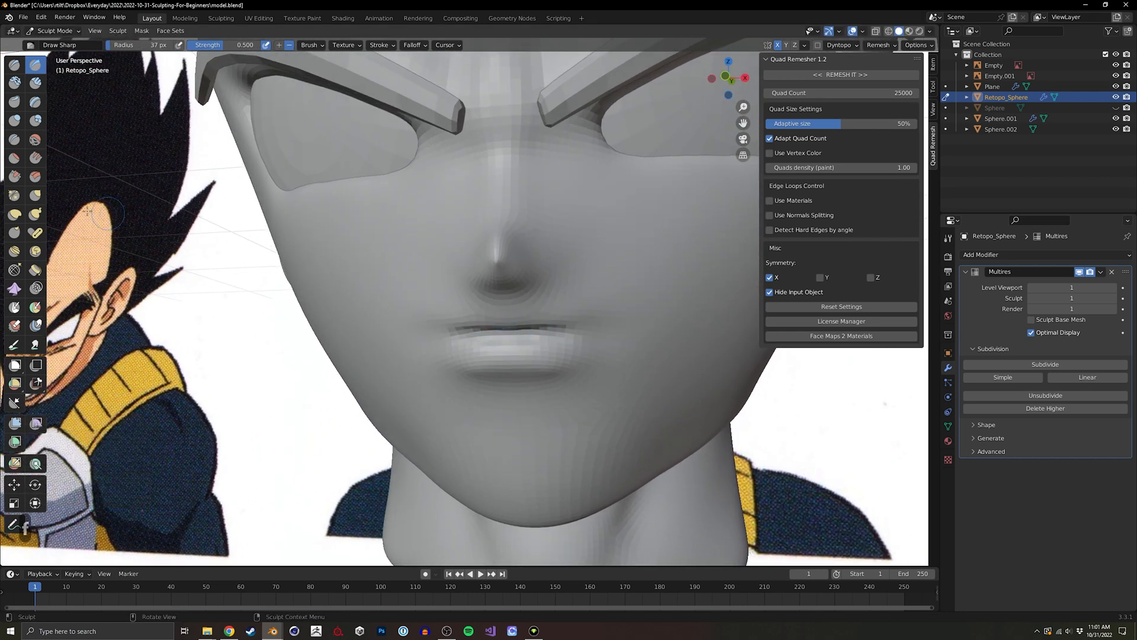
Tighten the crease above the lower lip with the Pinch/Magnify brush at an 86 px radius.
left_click(14, 196)
middle_click_drag(470, 300, 521, 287, "ctrl")
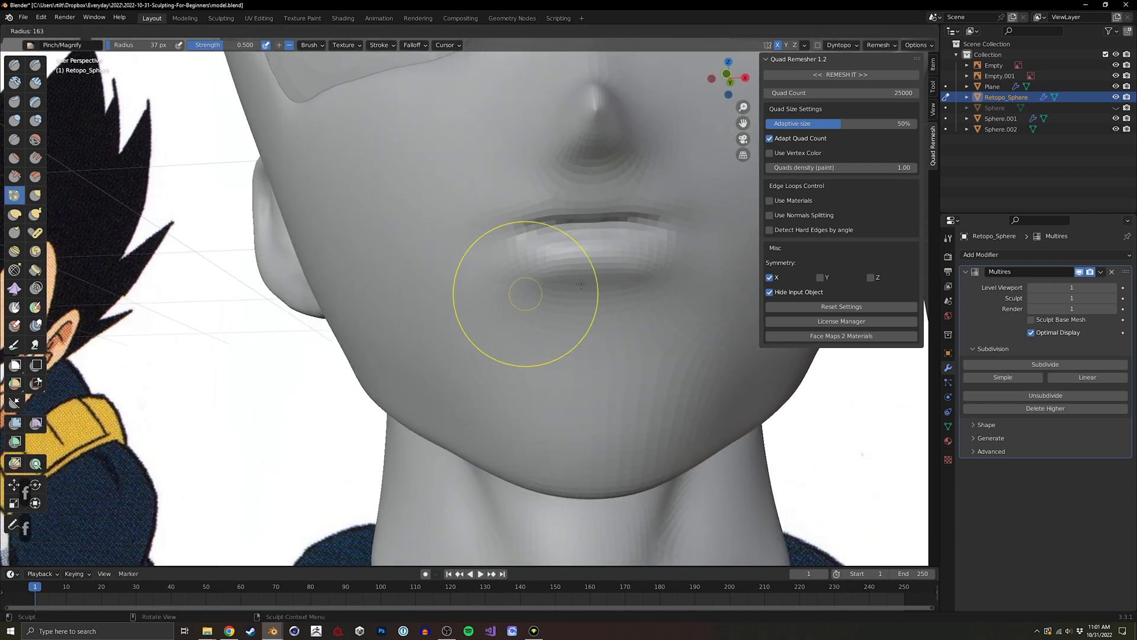
left_click_drag(551, 235, 544, 226)
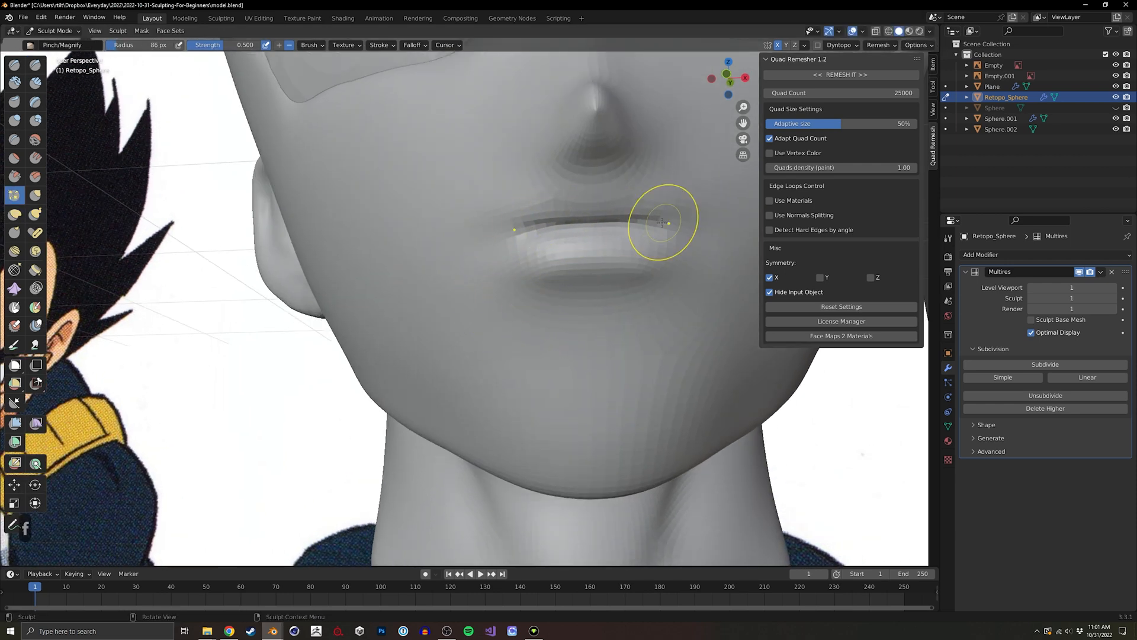
left_click_drag(663, 221, 563, 235)
middle_click_drag(554, 236, 272, 238, "shift")
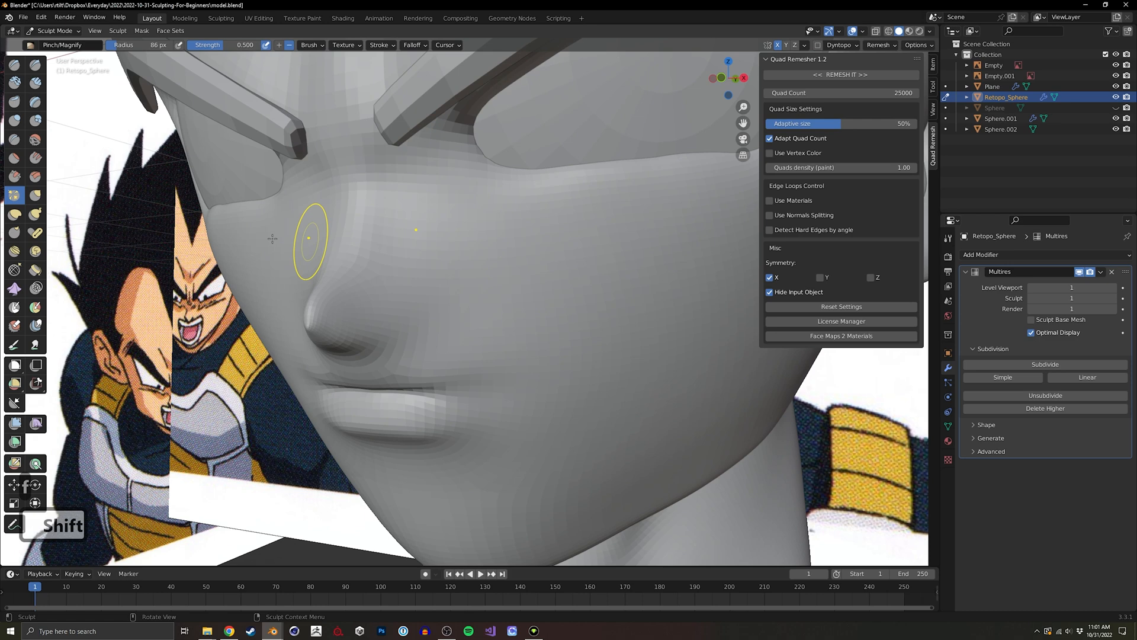
Smooth the sides and underside of the nose using the Draw brush at an 86 px radius.
left_click(15, 63)
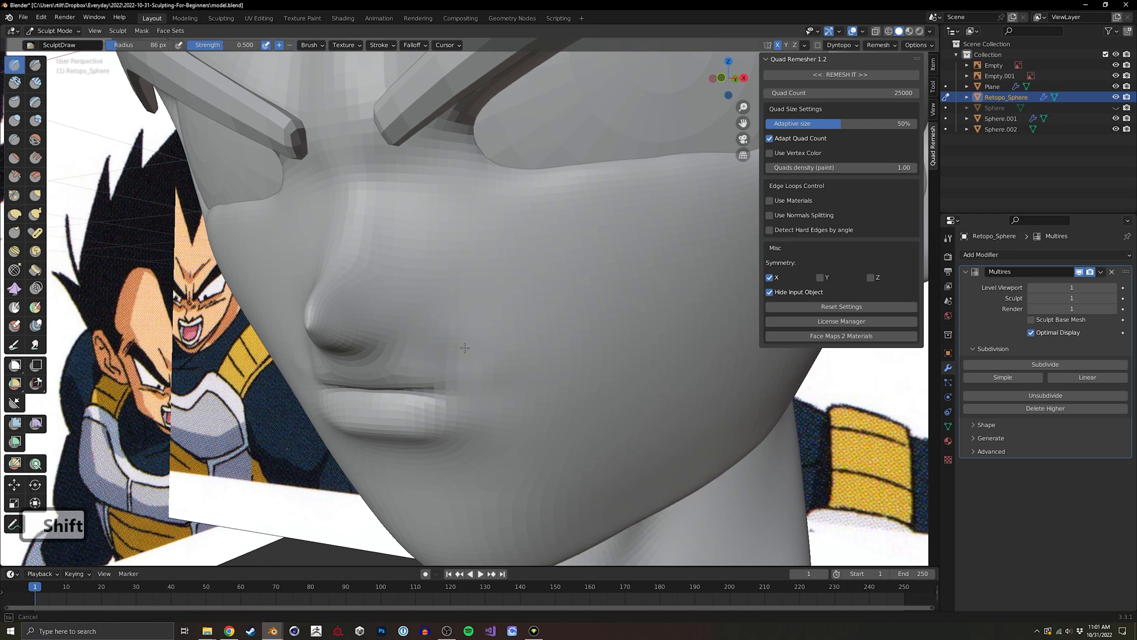
middle_click_drag(504, 385, 572, 293)
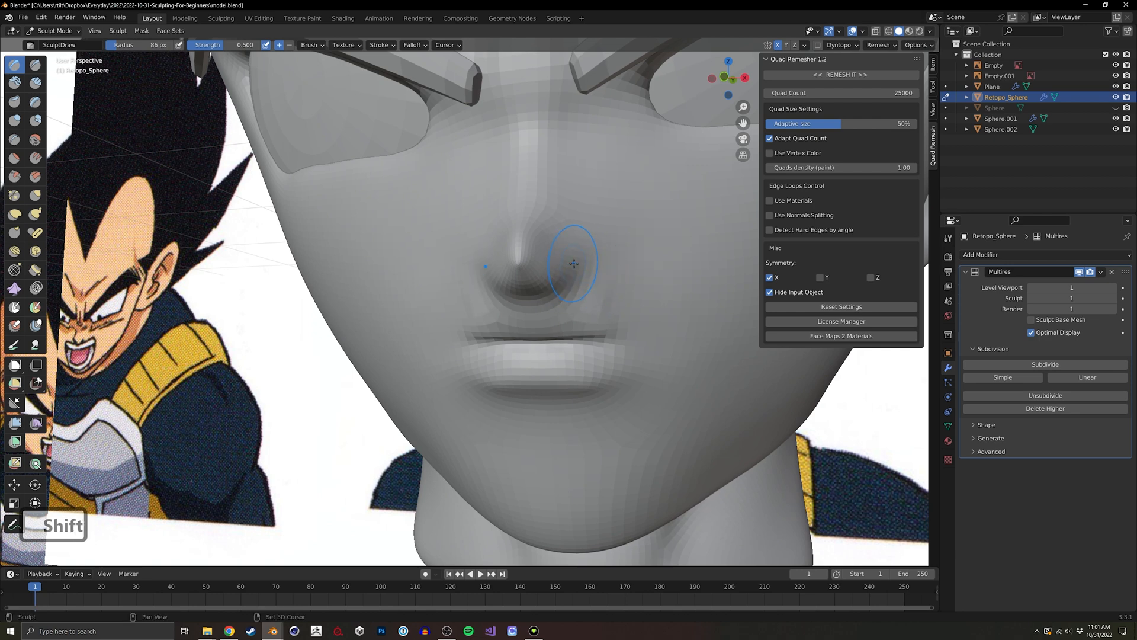
left_click_drag(574, 264, 546, 280, "shift")
middle_click_drag(588, 285, 233, 236)
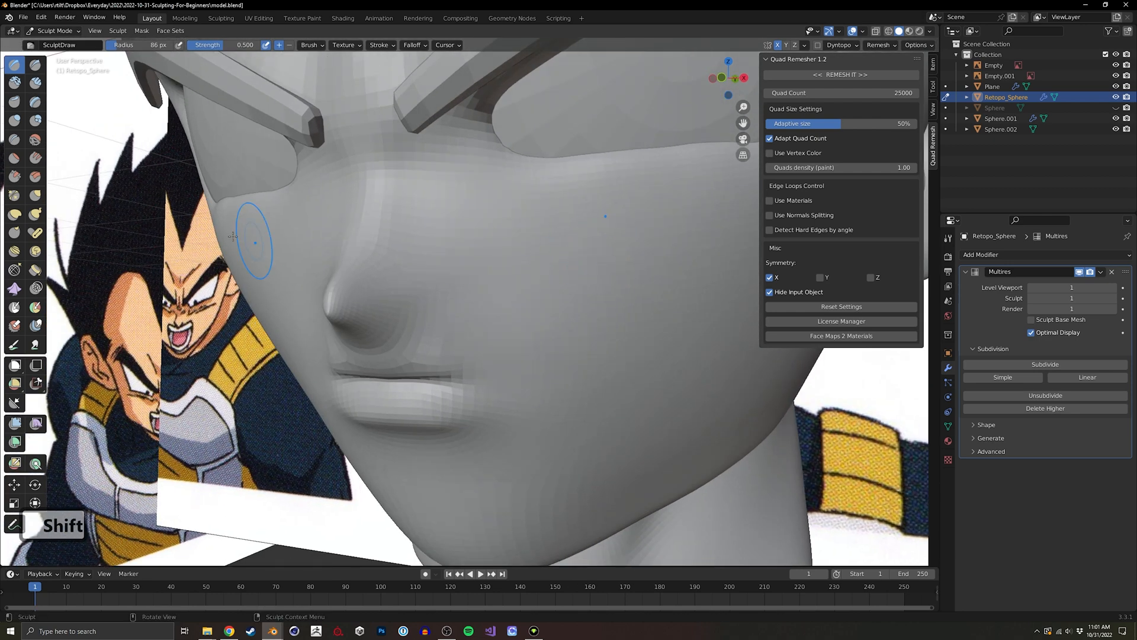
Sharpen the lower edge of the nose with the Draw Sharp brush at a 46 px radius, undoing the last stroke.
left_click(35, 65)
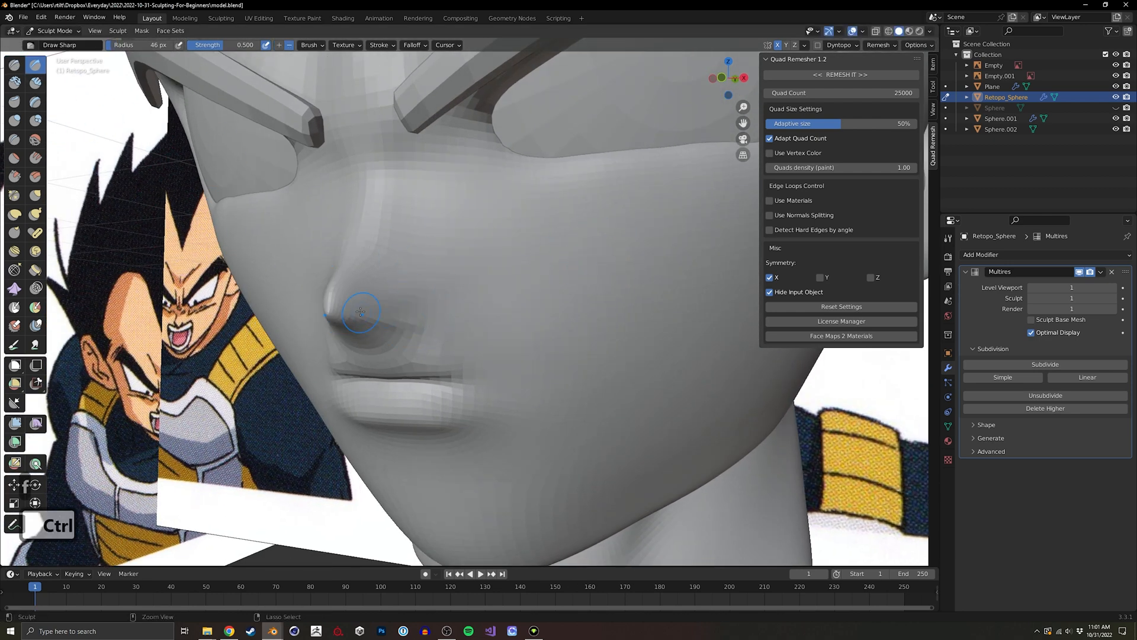
middle_click_drag(394, 298, 429, 301)
left_click_drag(442, 257, 450, 233, "shift")
mouse_move(450, 232)
middle_mouse_down()
mouse_move(474, 255)
mouse_move(409, 272)
mouse_move(443, 274)
mouse_move(446, 294)
middle_mouse_up()
key("ctrl+z")
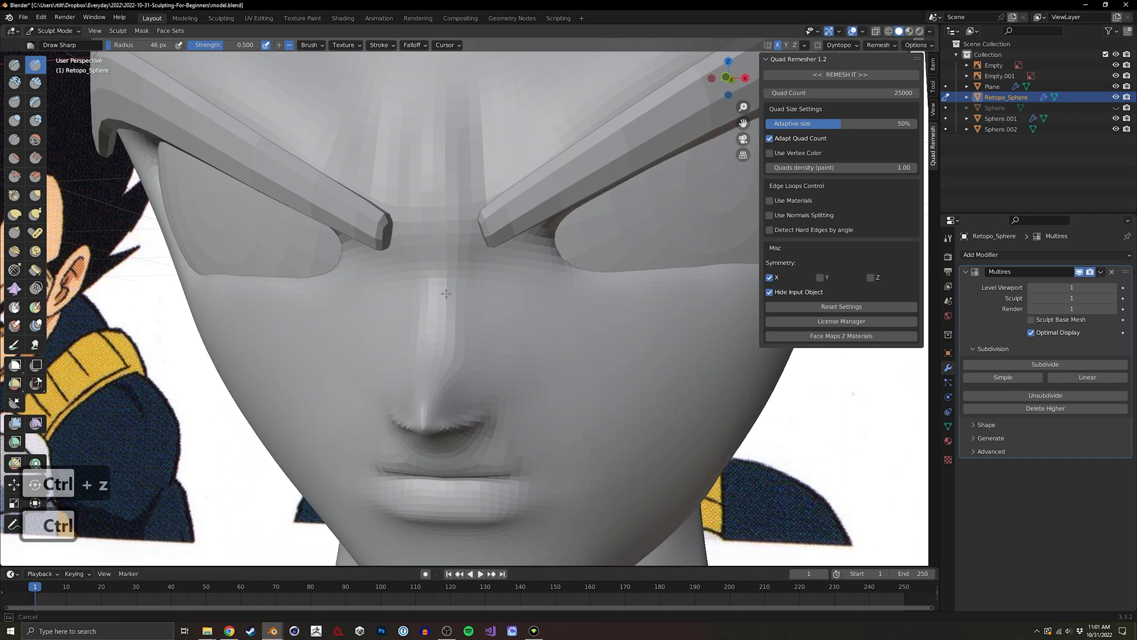
Adjust the nose profile from the side view with the Grab brush at a 73 px radius.
mouse_move(430, 387)
middle_mouse_down("ctrl")
mouse_move(415, 356)
mouse_move(330, 297)
mouse_move(366, 313)
mouse_move(309, 337)
mouse_move(474, 278)
mouse_move(539, 190)
mouse_move(495, 228)
mouse_move(500, 262)
mouse_move(420, 273)
middle_mouse_up("ctrl")
mouse_move(194, 282)
middle_mouse_down("alt")
mouse_move(355, 296)
mouse_move(219, 307)
mouse_move(296, 278)
mouse_move(457, 273)
mouse_move(315, 264)
middle_mouse_up("alt")
key("g")
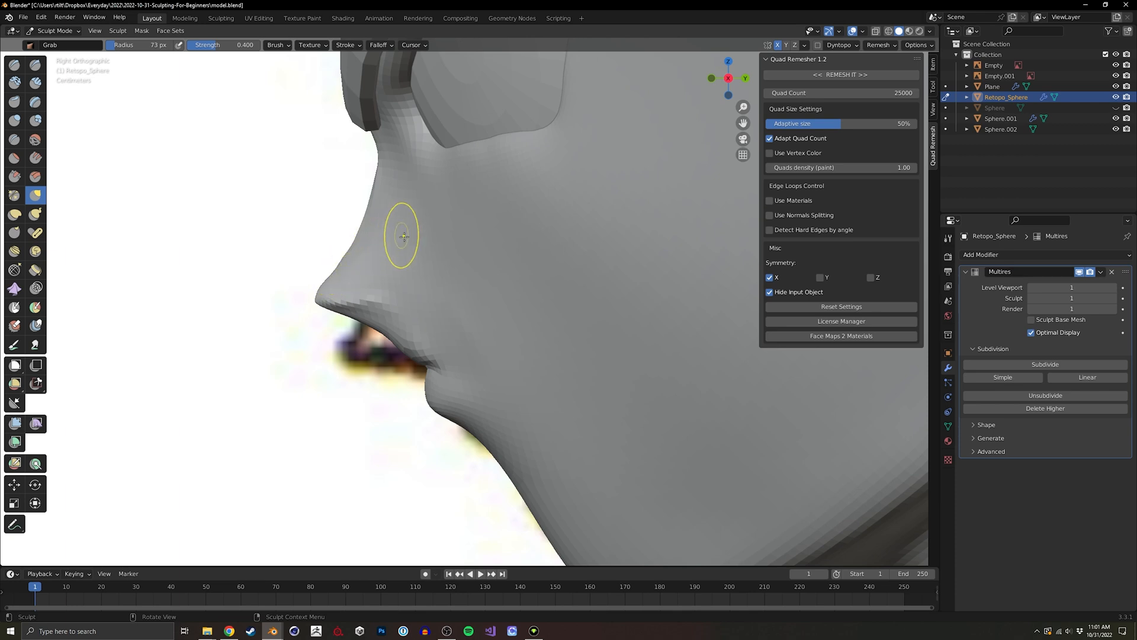
mouse_move(404, 236)
middle_mouse_down()
mouse_move(441, 305)
mouse_move(292, 317)
mouse_move(363, 300)
mouse_move(394, 241)
middle_mouse_up()
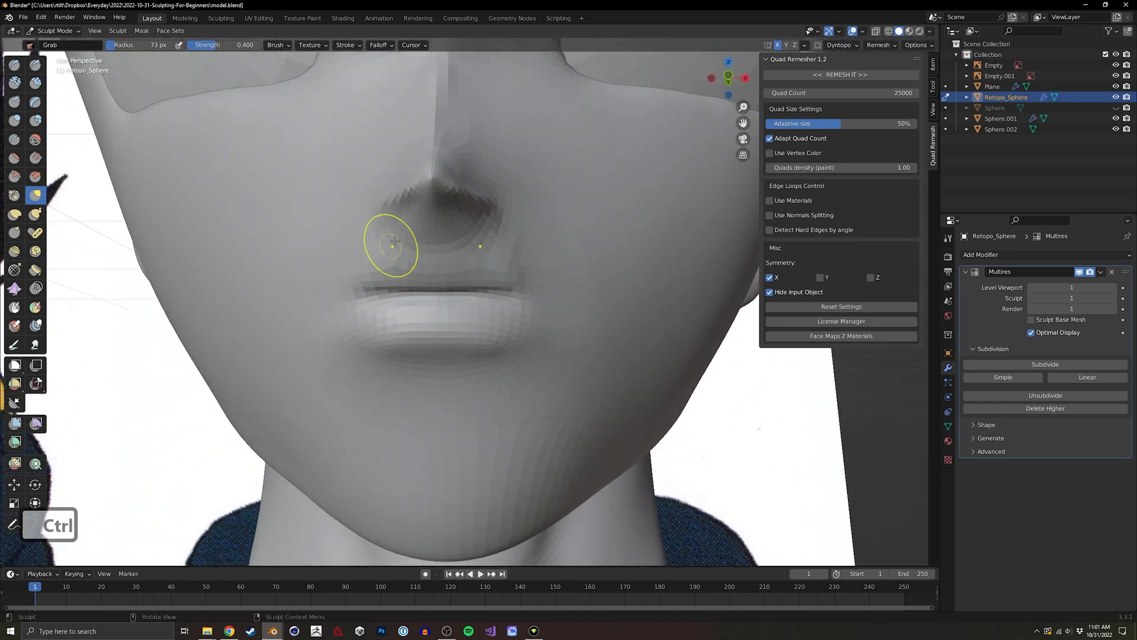
Smooth around the nostril edge and flatten the nose's underside with the Scrape/Peaks brush at a 132 px radius.
left_click(34, 65)
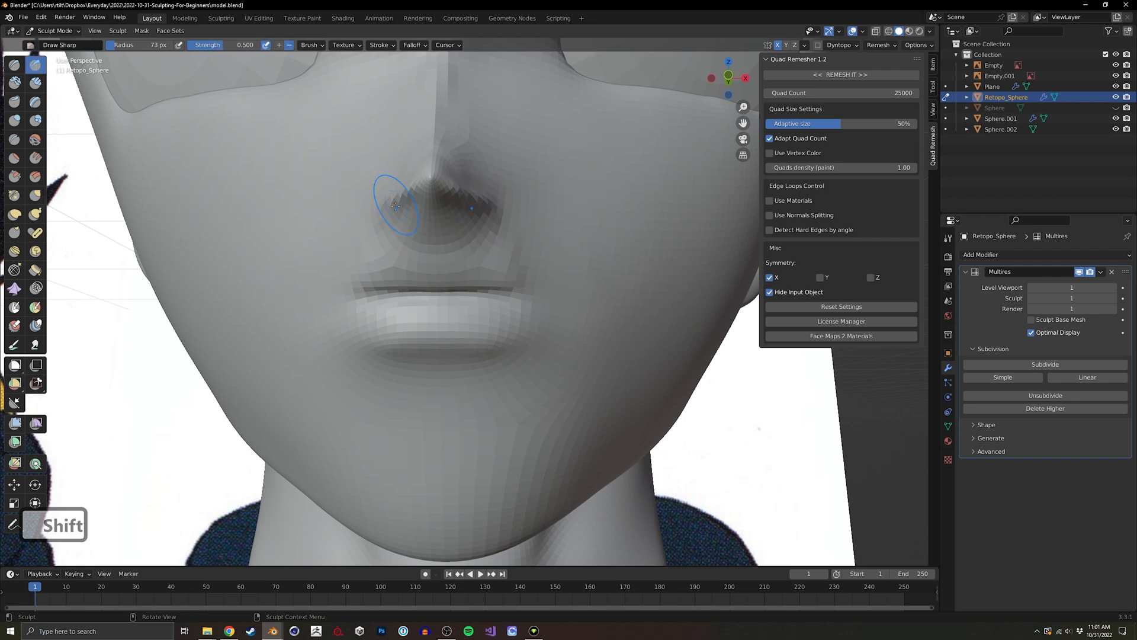
mouse_move(418, 211)
middle_mouse_down("shift")
mouse_move(418, 112)
mouse_move(385, 308)
mouse_move(208, 237)
mouse_move(69, 163)
middle_mouse_up("shift")
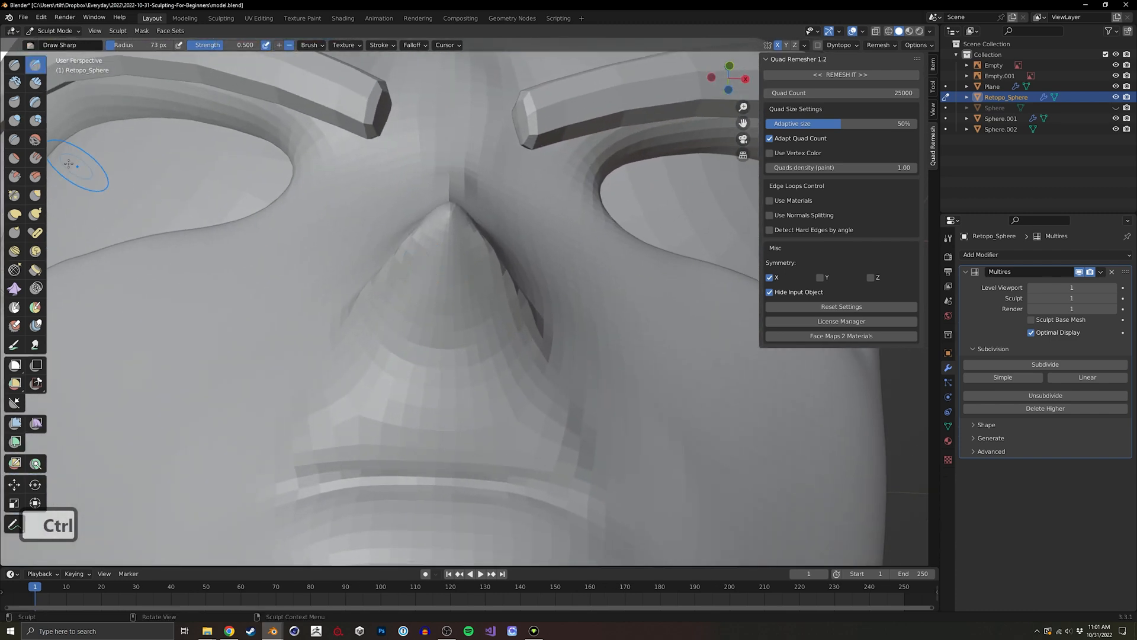
left_click(15, 175)
key("f")
left_click(433, 288)
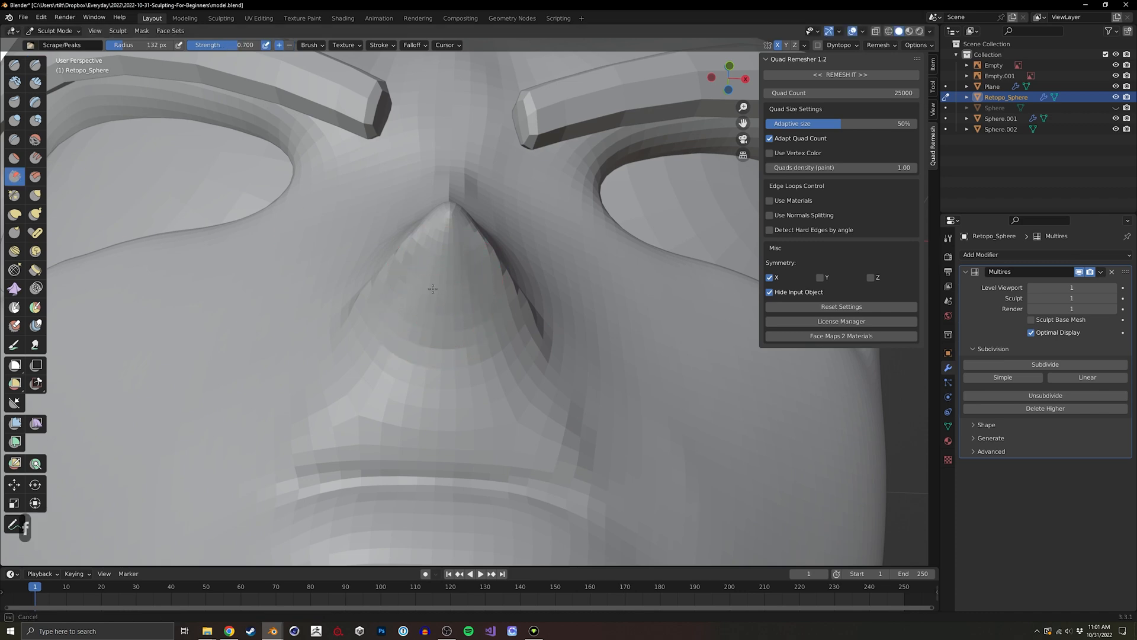
left_click_drag(417, 296, 412, 351)
Smooth the rough transition around the nose and upper lip.
middle_click_drag(458, 296, 445, 387, "ctrl")
mouse_move(445, 387)
middle_mouse_down()
mouse_move(330, 406)
mouse_move(296, 397)
middle_mouse_up()
mouse_move(297, 396)
middle_mouse_down("shift")
mouse_move(379, 325)
mouse_move(346, 328)
middle_mouse_up("shift")
mouse_move(310, 338)
middle_mouse_down()
mouse_move(284, 340)
mouse_move(394, 292)
mouse_move(393, 307)
middle_mouse_up()
mouse_move(394, 306)
left_mouse_down("shift")
mouse_move(406, 307)
mouse_move(402, 298)
left_mouse_up("shift")
mouse_move(455, 265)
middle_mouse_down()
mouse_move(446, 308)
mouse_move(576, 262)
middle_mouse_up()
Mask the cheek below the eye, shape the lower outer eye corner with the Grab brush at an 89 px radius, and clear the mask.
key("h")
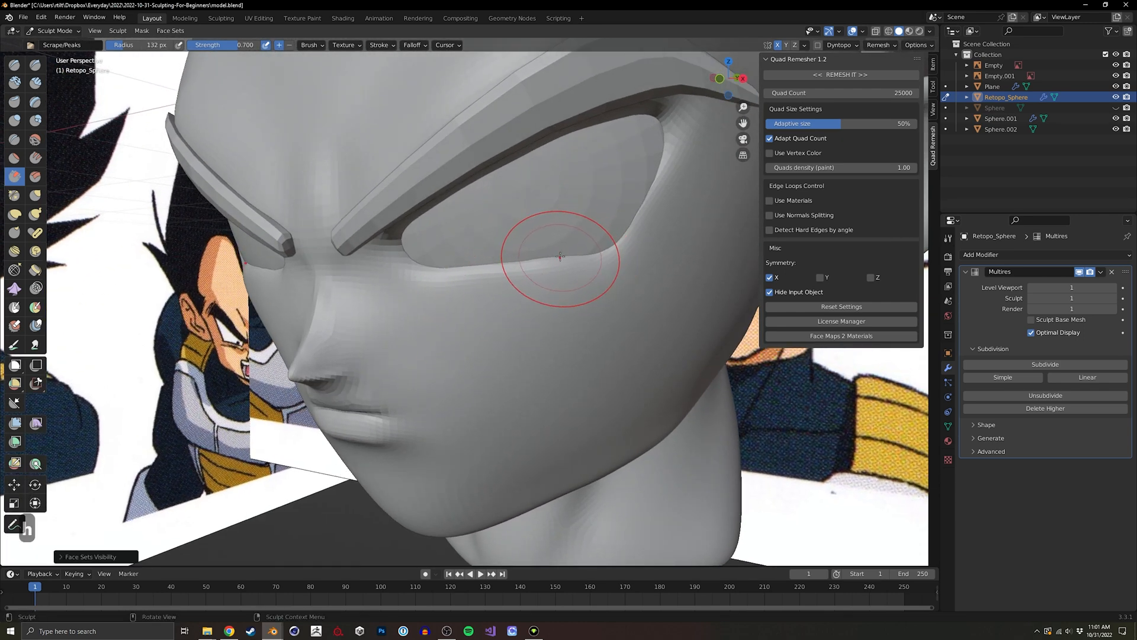
key("g")
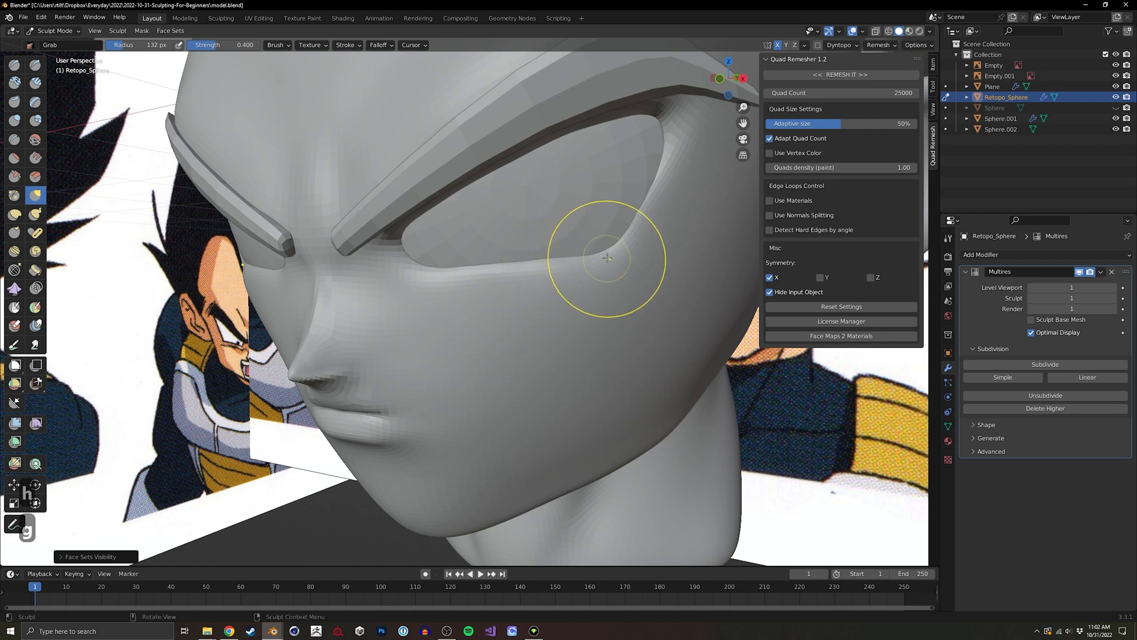
key("f")
left_click(654, 252)
left_click_drag(604, 249, 560, 250, "ctrl+shift")
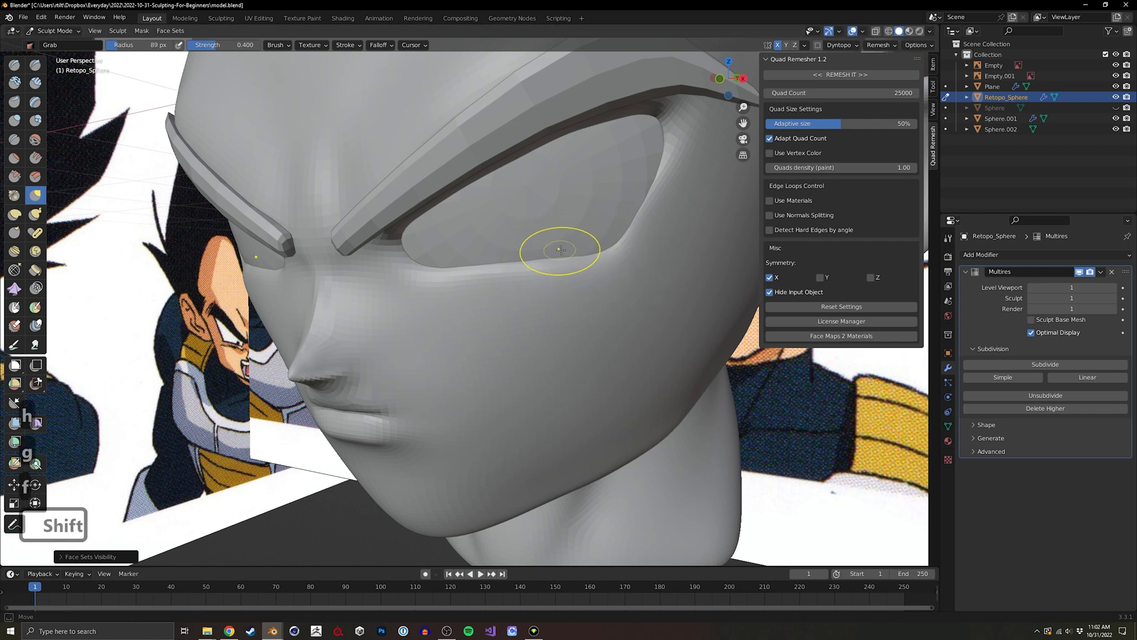
left_click_drag(656, 257, 399, 297, "ctrl+shift")
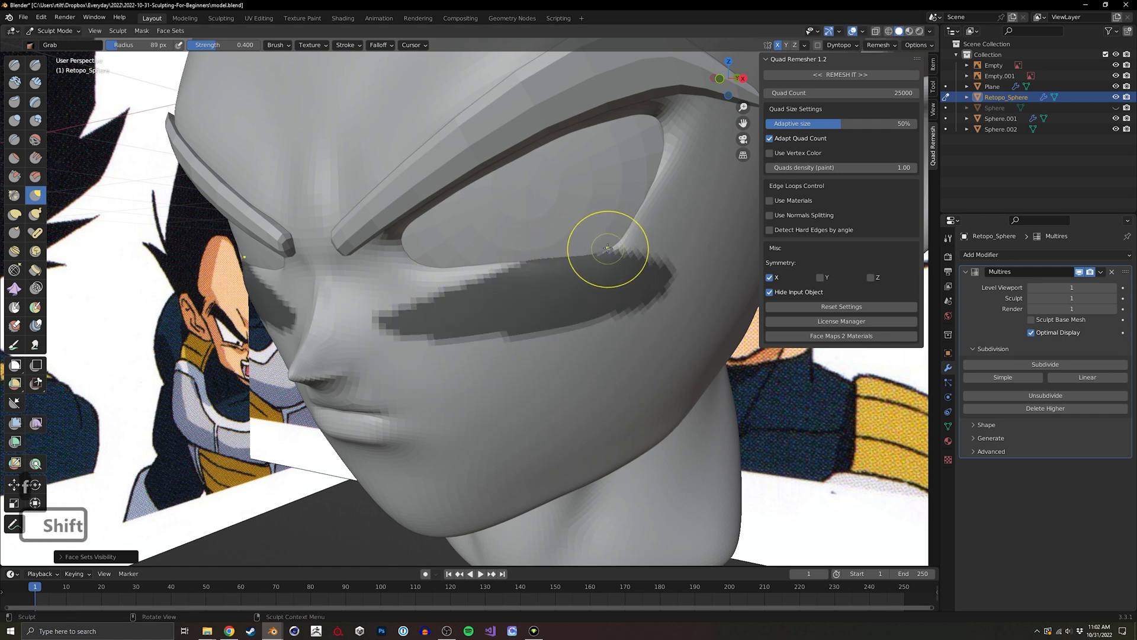
key("alt+m")
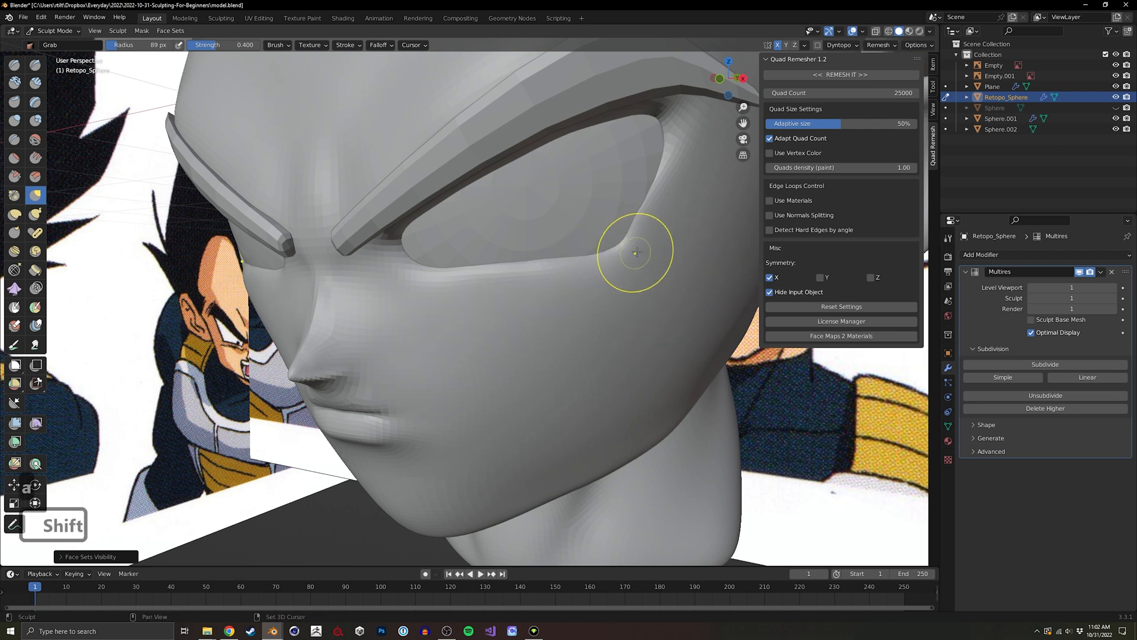
Shape the eye's outer edge and upper corner with the Grab brush at 62 to 77 px radius, masking above the eyebrow and clearing the mask.
key("f")
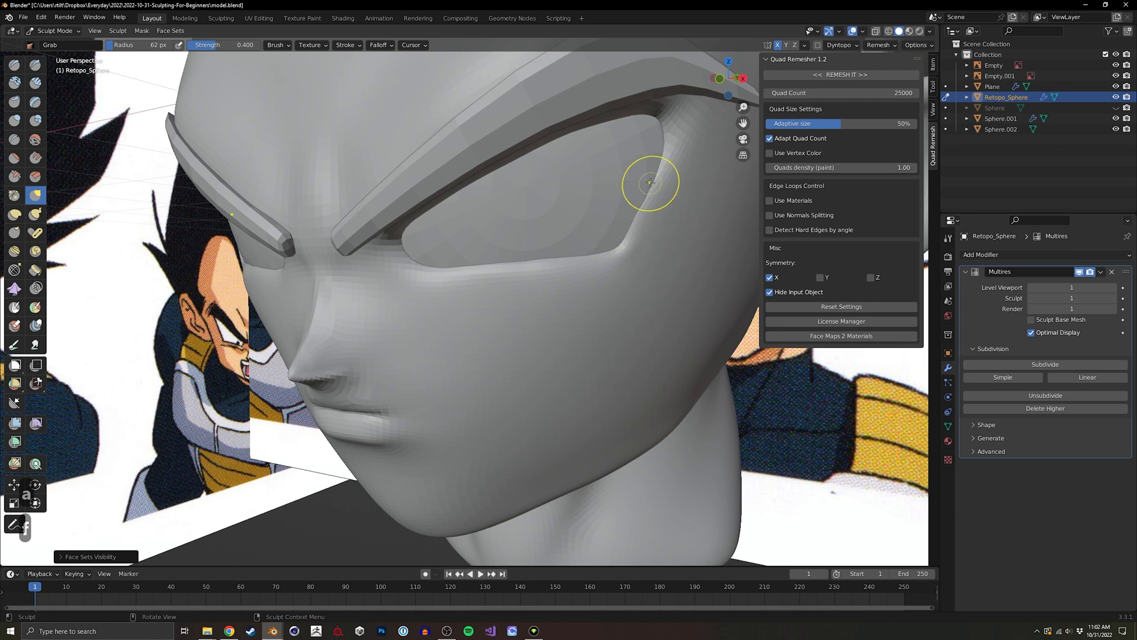
middle_click_drag(651, 182, 559, 284, "shift")
left_click_drag(626, 205, 387, 166, "ctrl+shift")
key("f")
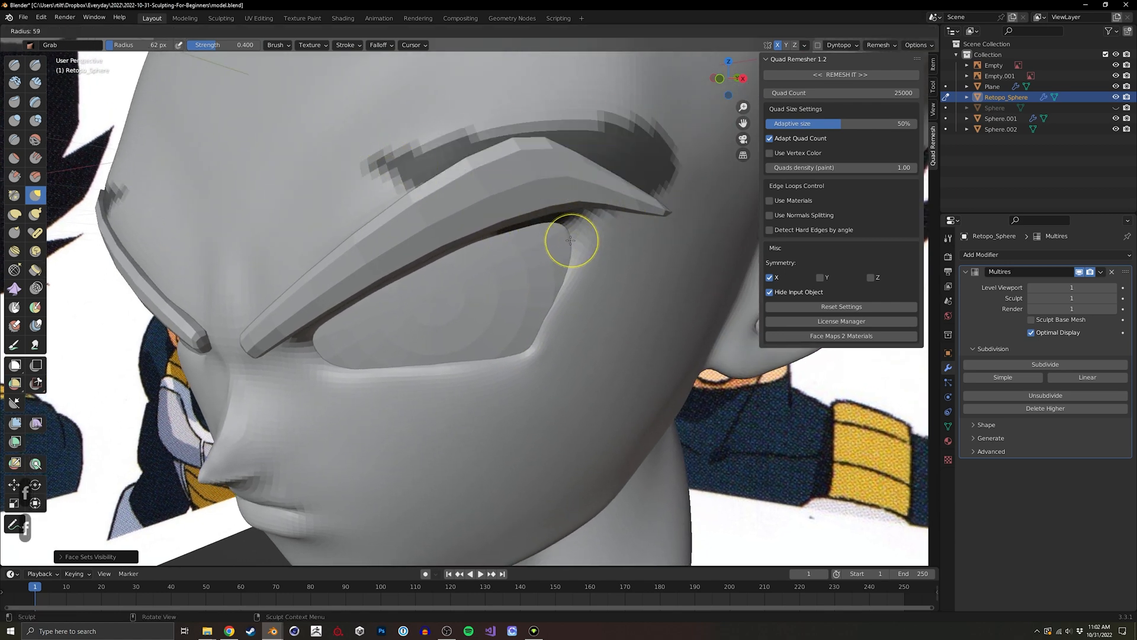
left_click(563, 236)
key("f")
left_click(564, 227)
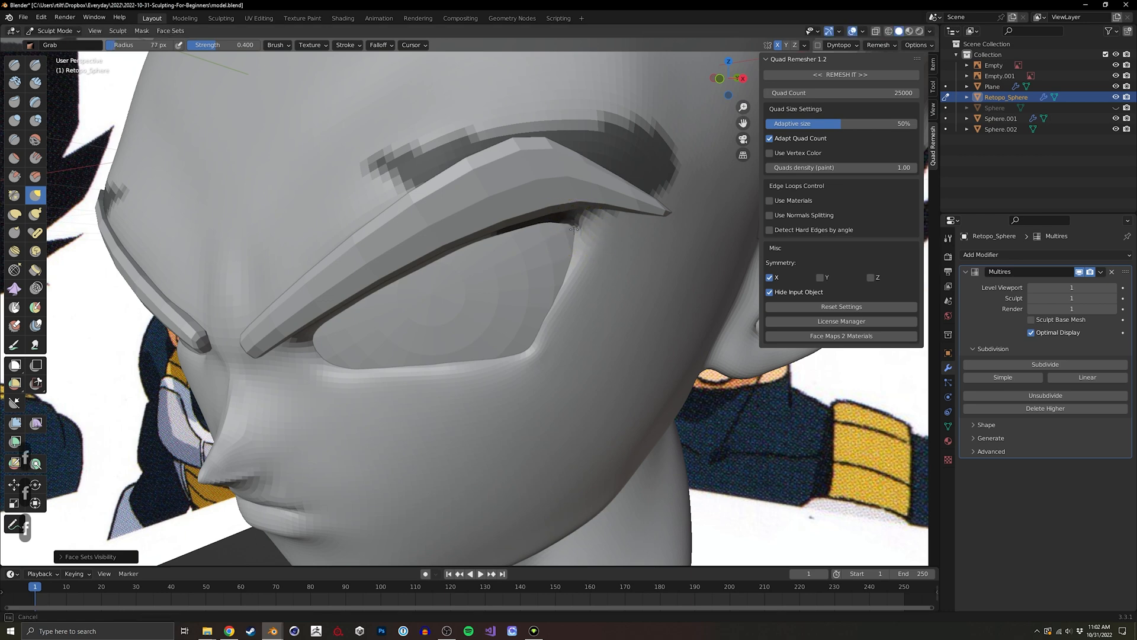
key("a")
left_click(630, 230)
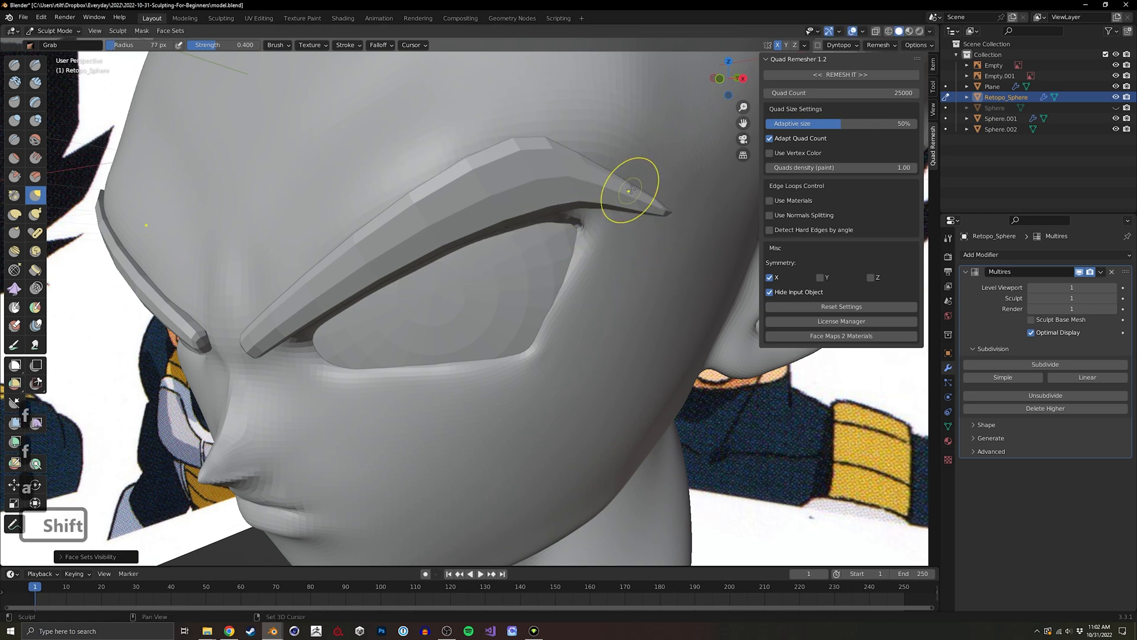
Switch to the Draw Sharp brush and subdivide the head's Multires modifier to level 2.
middle_click_drag(645, 140, 356, 191, "ctrl")
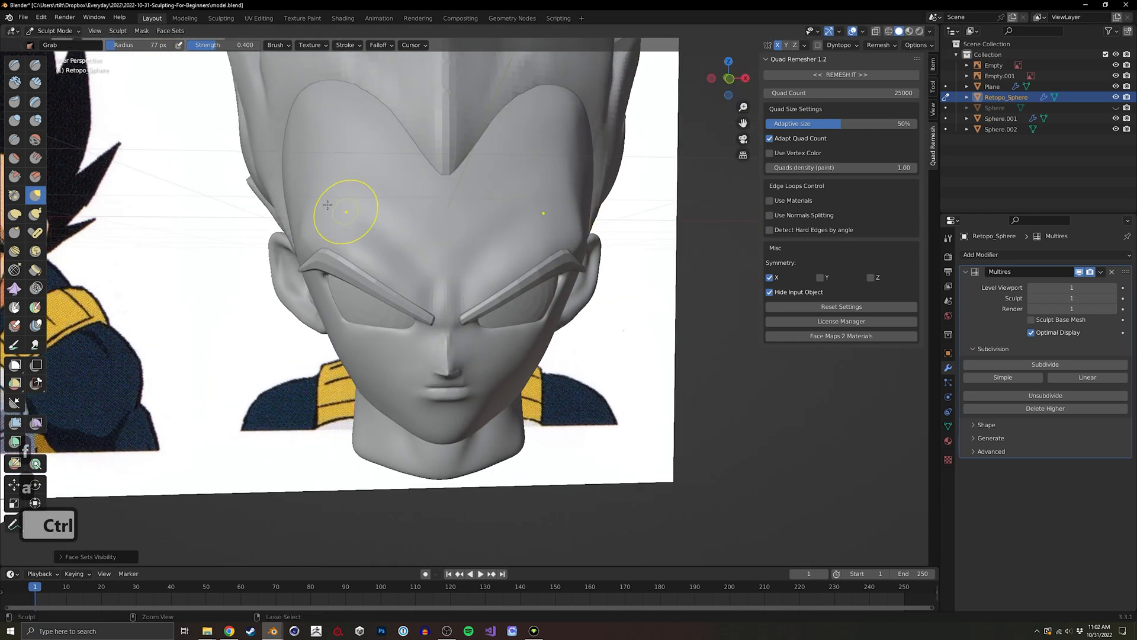
left_click(39, 68)
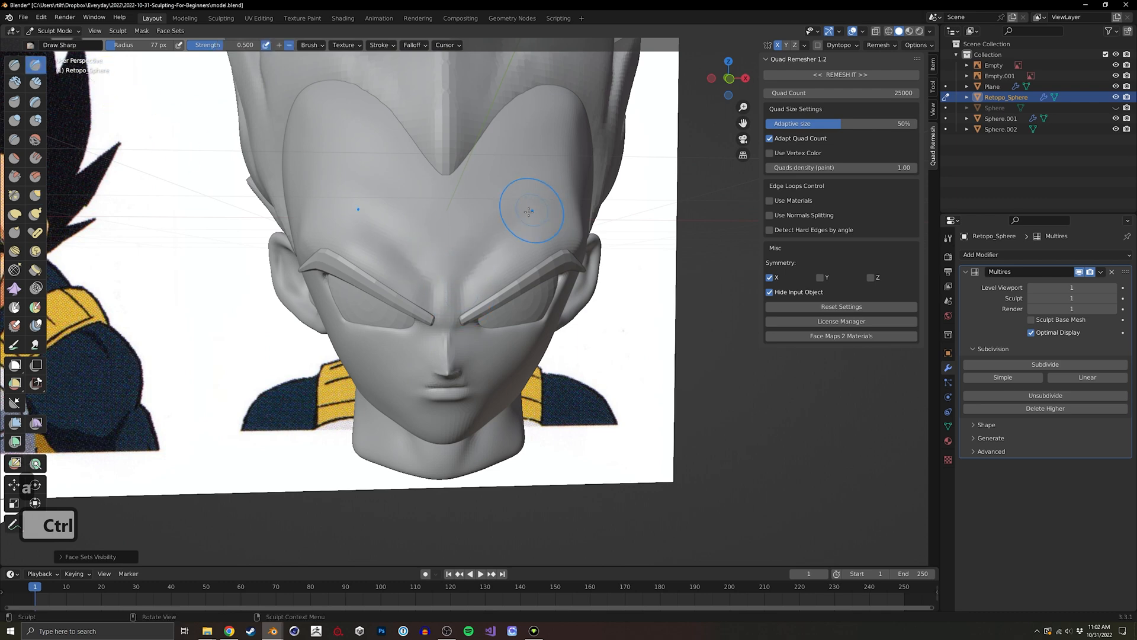
scroll(462, 264, "up", 3)
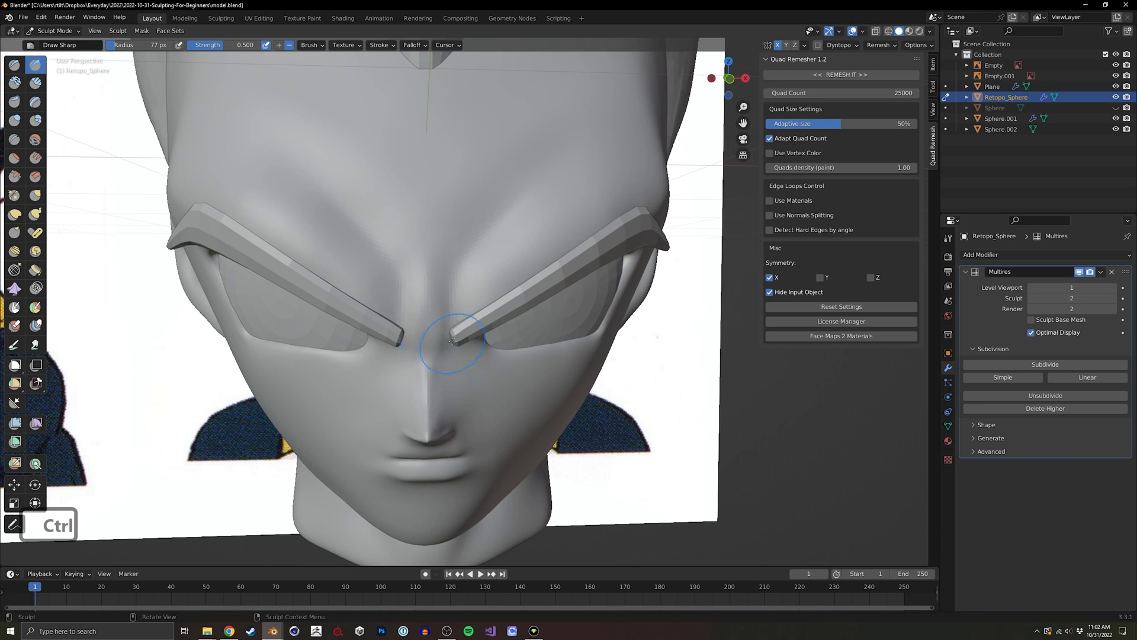
Carve vertical frown wrinkles between the eyebrows with the Draw Sharp brush at a 77 px radius and smooth them.
mouse_move(454, 341)
middle_mouse_down()
mouse_move(425, 274)
mouse_move(423, 197)
middle_mouse_up()
middle_click_drag(423, 197, 459, 256, "shift")
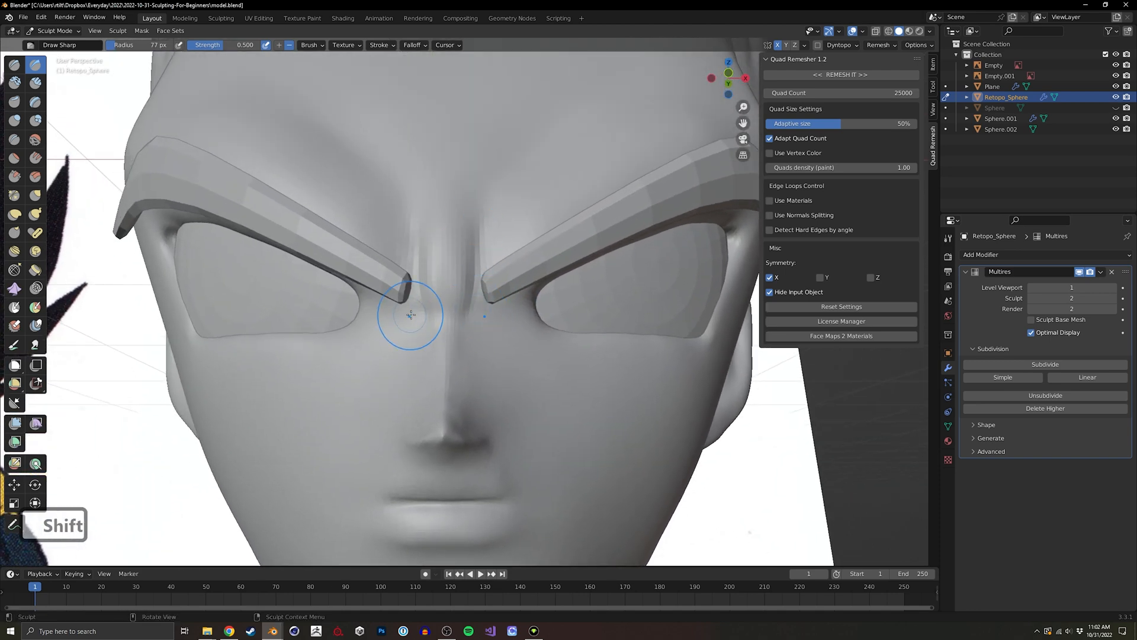
left_click_drag(438, 309, 419, 298, "shift")
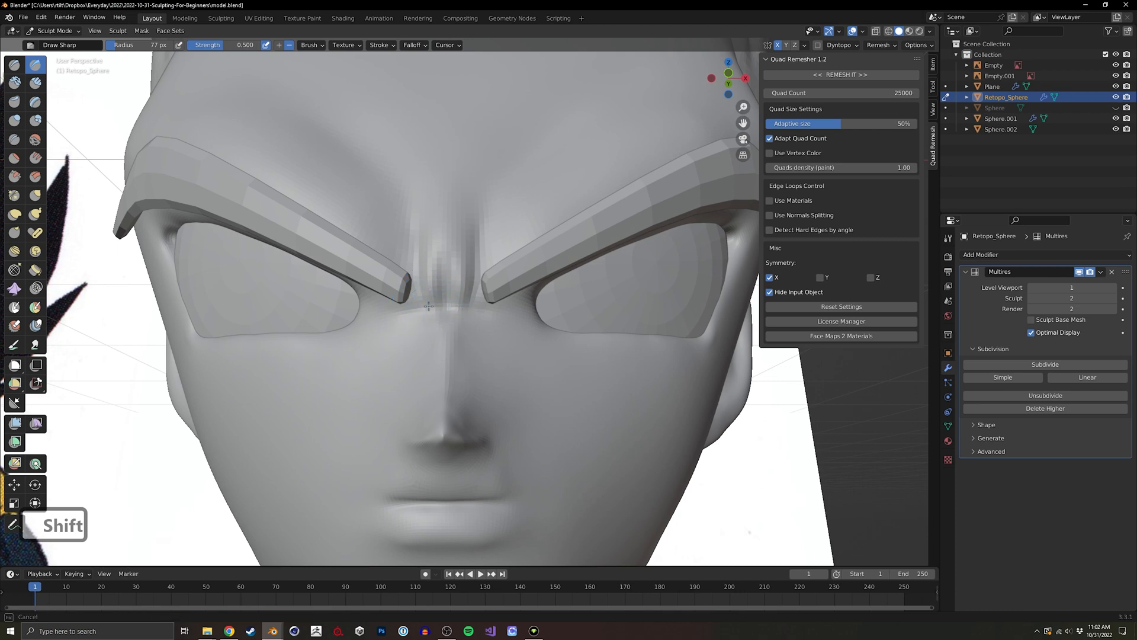
middle_click_drag(448, 273, 522, 244, "shift")
scroll(449, 273, "down", 3)
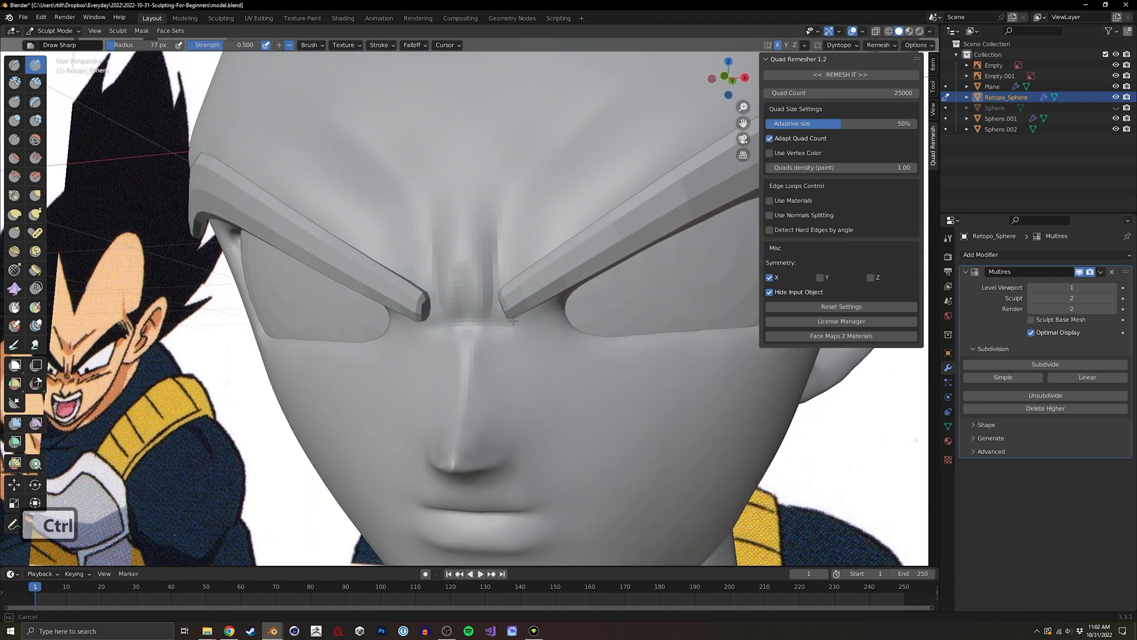
middle_click_drag(465, 323, 530, 294, "ctrl")
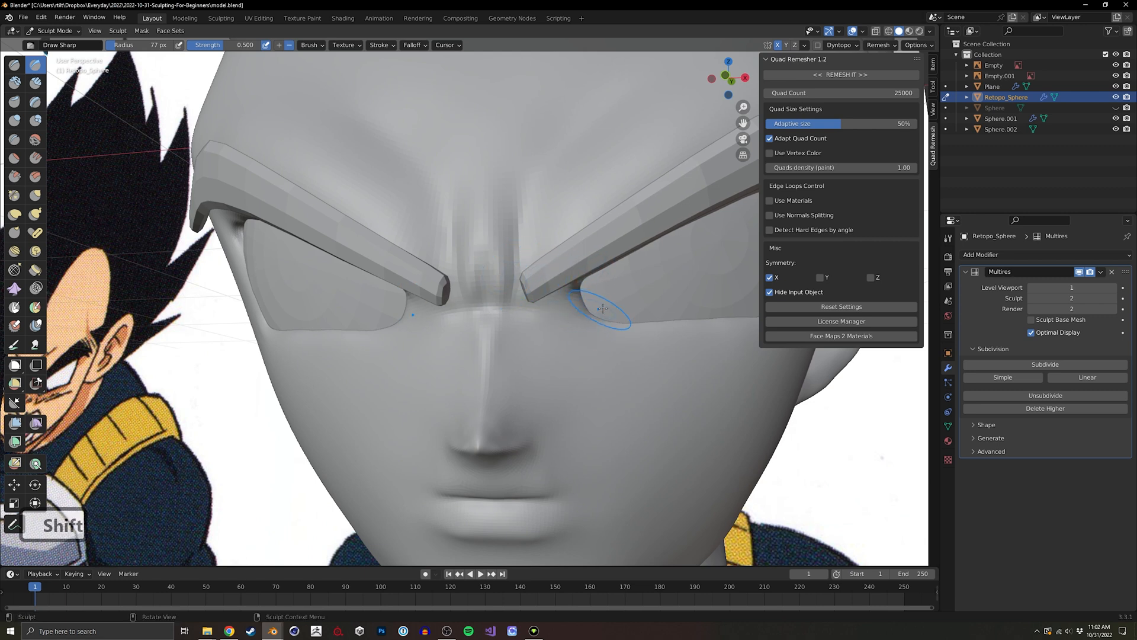
Adjust the wrinkled area between the eyebrows with the Grab brush, reducing its radius from 117 to 58 px.
key("g")
key("f")
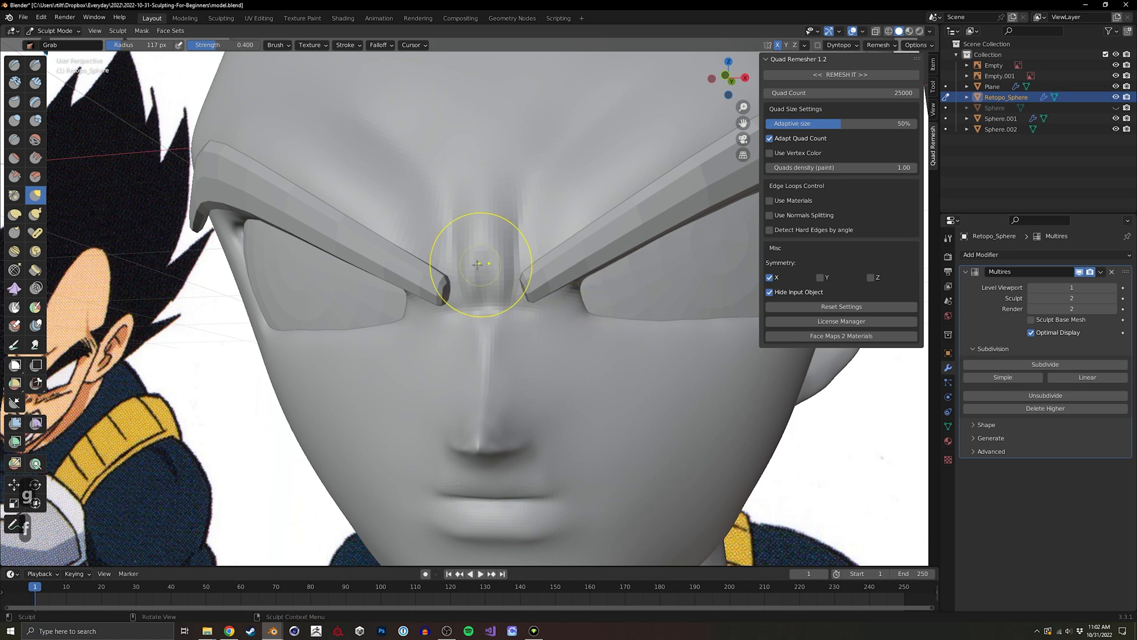
middle_click_drag(476, 254, 559, 284, "ctrl")
key("f")
left_click(522, 284)
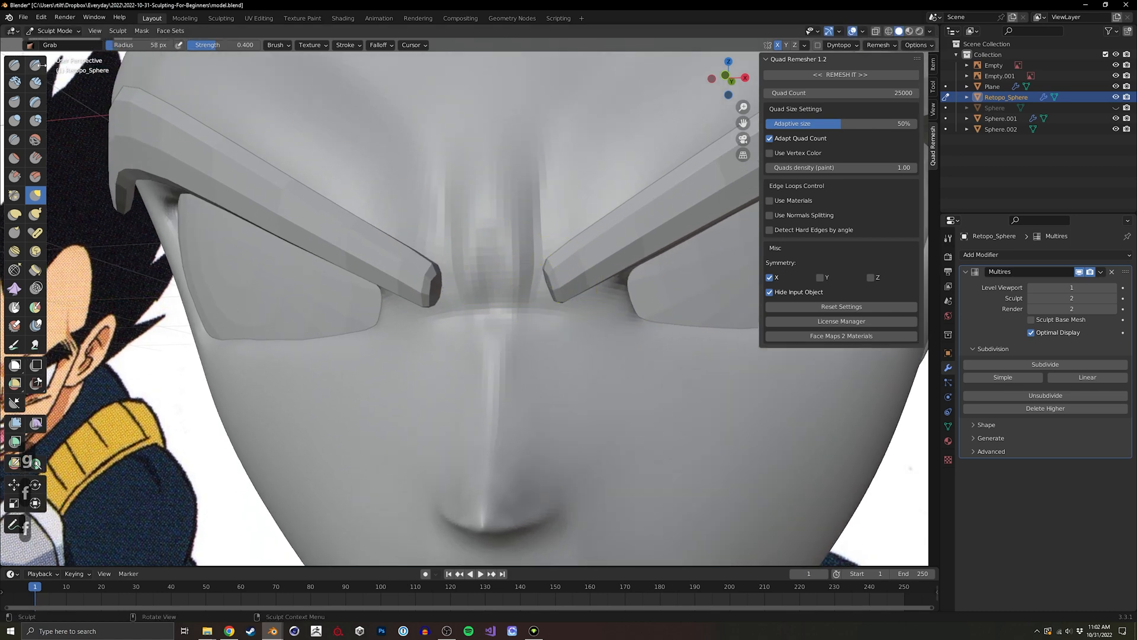
Deepen the wrinkles above the nose bridge with the Draw Sharp brush at a 58 px radius, shaping and smoothing the skin above the inner eyebrows.
left_click(35, 64)
mouse_move(533, 283)
left_mouse_down()
mouse_move(477, 296)
mouse_move(514, 294)
mouse_move(492, 207)
mouse_move(484, 300)
left_mouse_up()
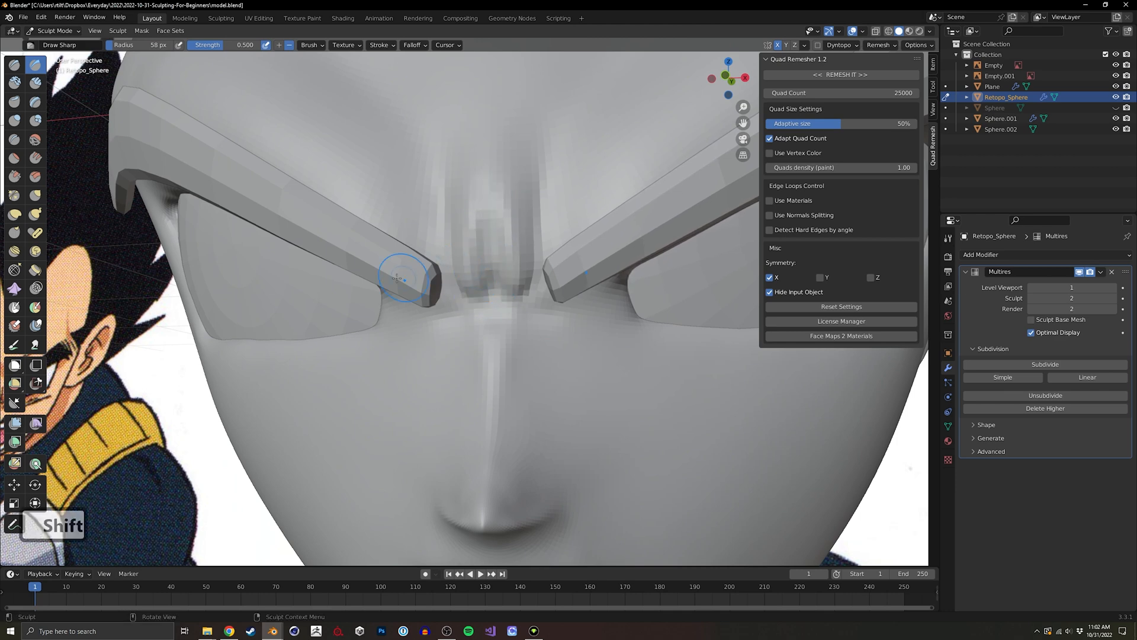
middle_click_drag(490, 278, 467, 265)
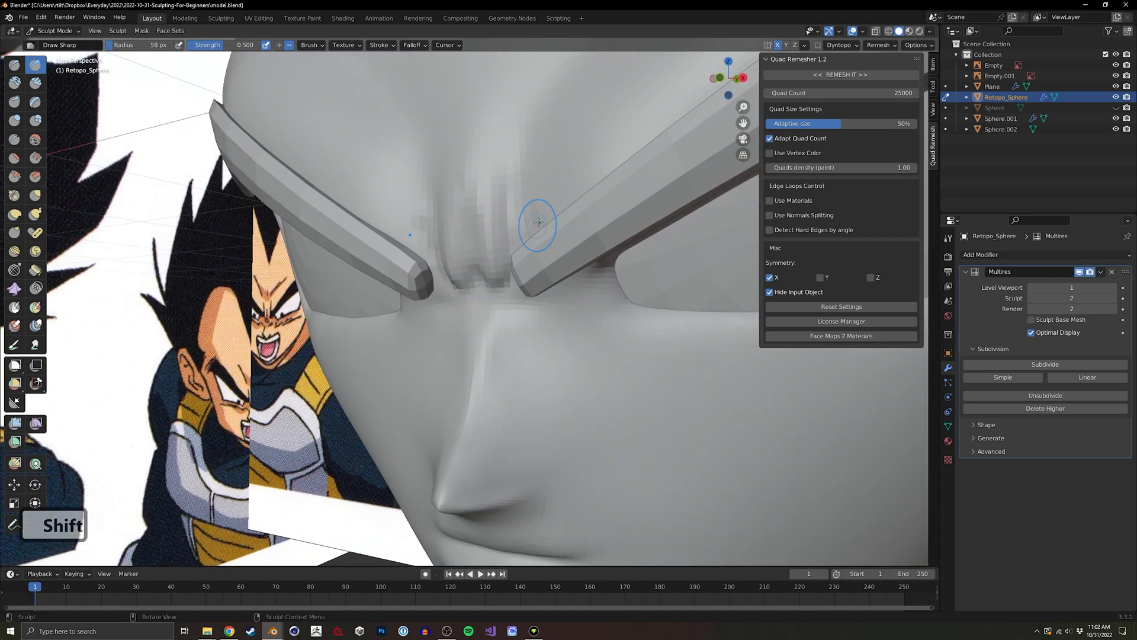
mouse_move(535, 223)
left_mouse_down("shift")
mouse_move(569, 173)
mouse_move(520, 215)
mouse_move(528, 239)
mouse_move(568, 158)
mouse_move(536, 249)
left_mouse_up("shift")
mouse_move(555, 180)
middle_mouse_down()
mouse_move(446, 219)
mouse_move(443, 209)
middle_mouse_up()
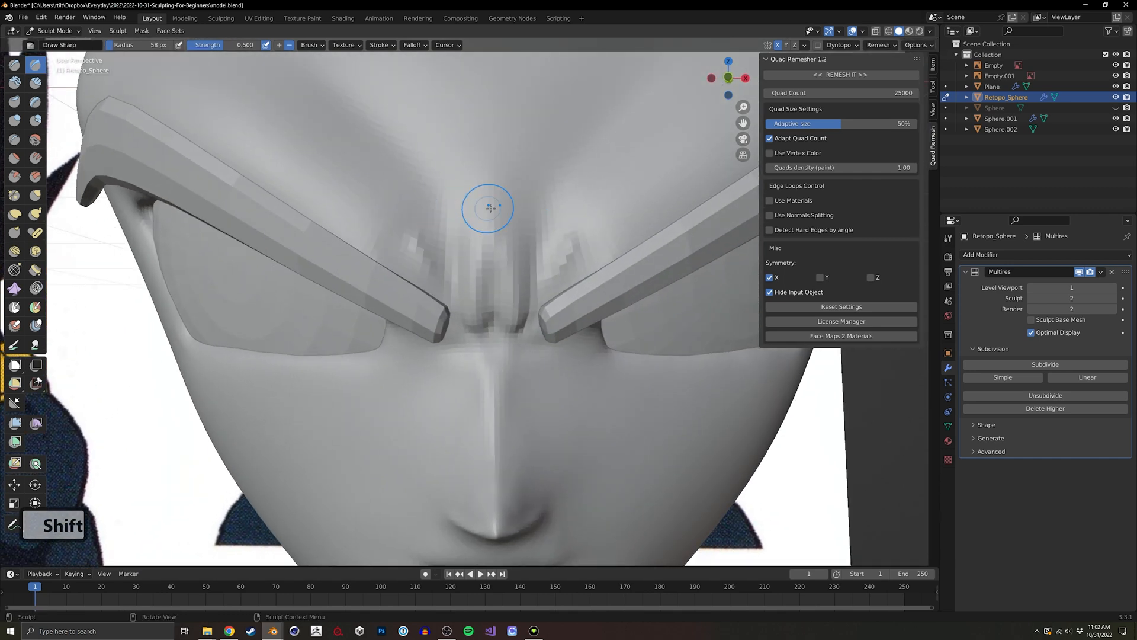
mouse_move(551, 231)
left_mouse_down("shift")
mouse_move(561, 272)
mouse_move(550, 205)
left_mouse_up("shift")
middle_click_drag(514, 234, 538, 217)
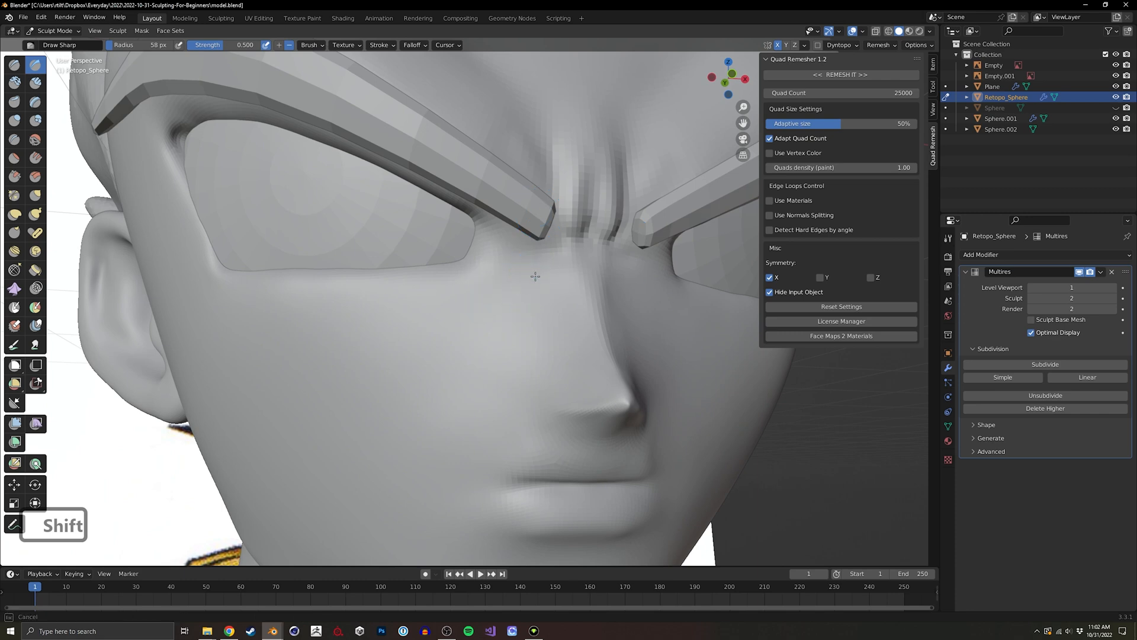
Undo the last strokes around the nose bridge and carve a crease from the bridge towards the inner eye corner.
middle_click_drag(541, 279, 419, 304)
key("ctrl+z")
key("ctrl+z")
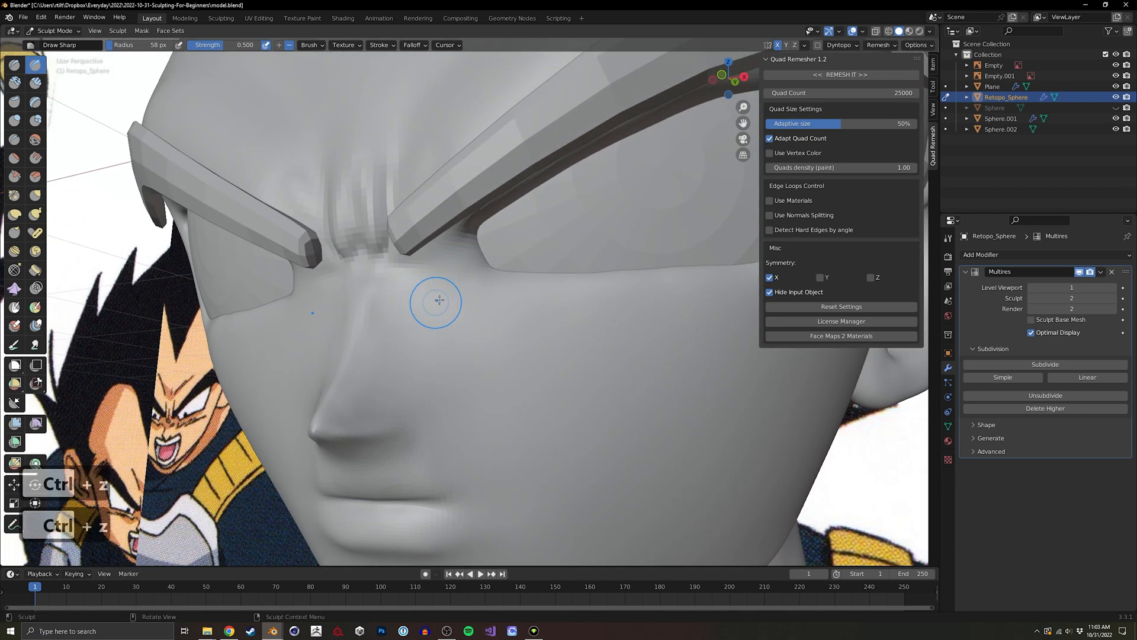
key("ctrl+z")
middle_click_drag(395, 264, 427, 267)
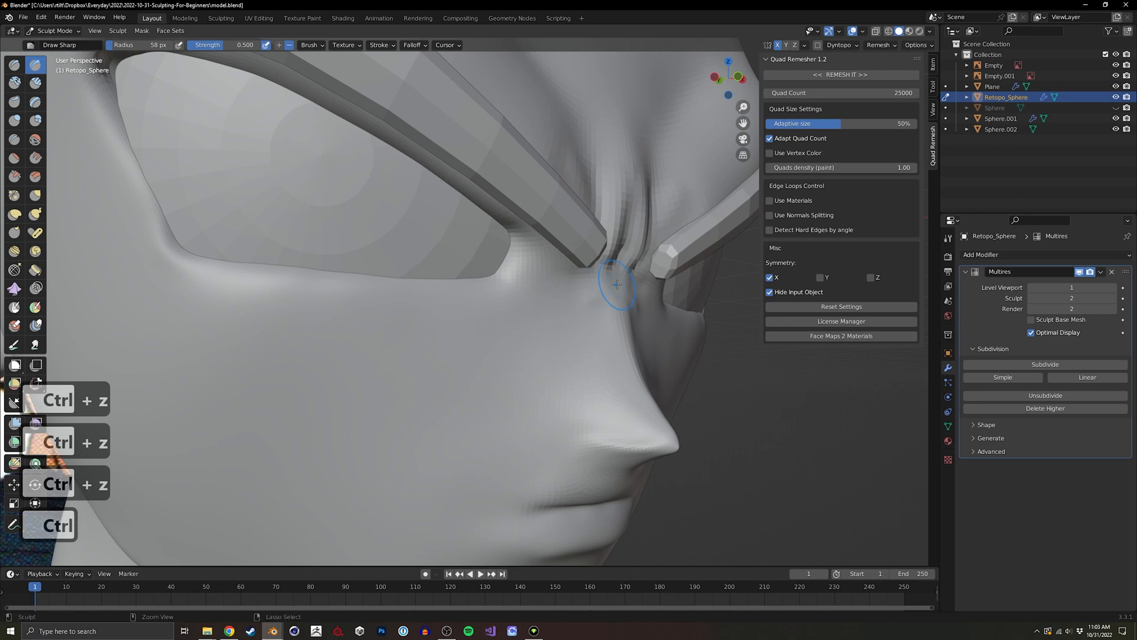
left_click_drag(584, 300, 555, 267, "ctrl")
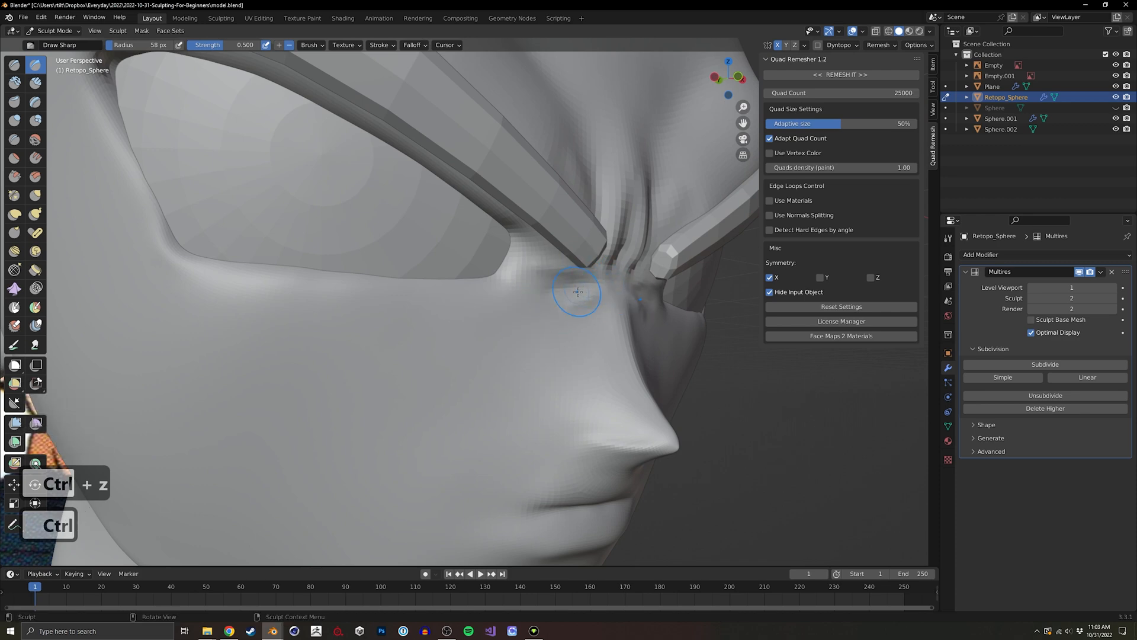
Sculpt the crease between the inner eyebrow end and the eye corner with Draw Sharp, undoing the first strokes, and smooth it.
mouse_move(554, 307)
middle_mouse_down()
mouse_move(327, 301)
mouse_move(403, 296)
middle_mouse_up()
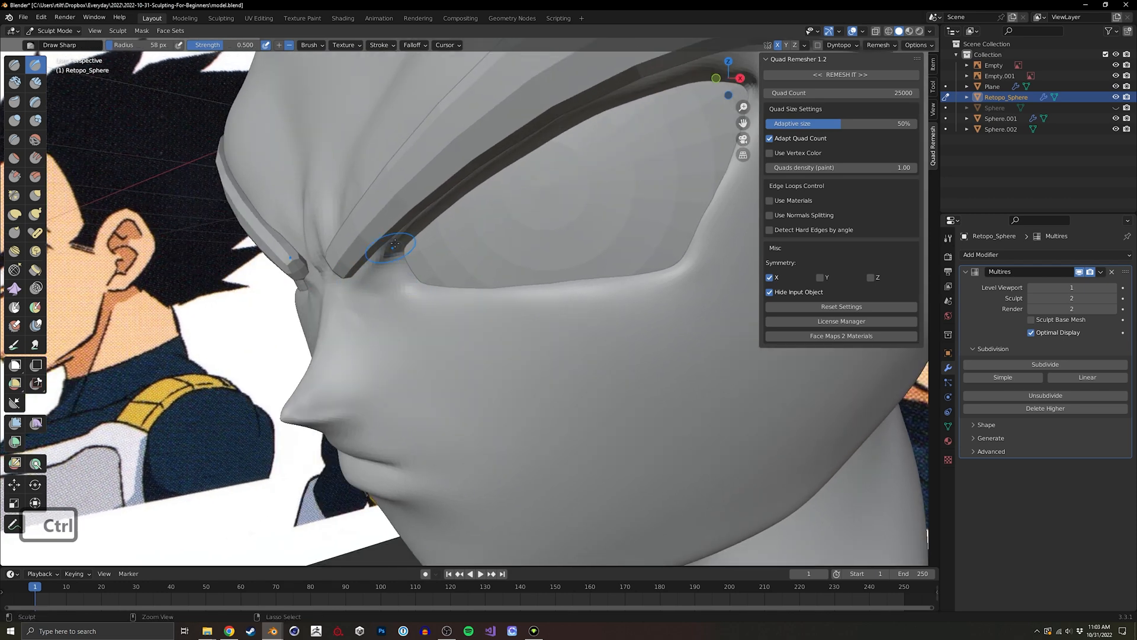
middle_click_drag(395, 243, 471, 242)
key("ctrl+z")
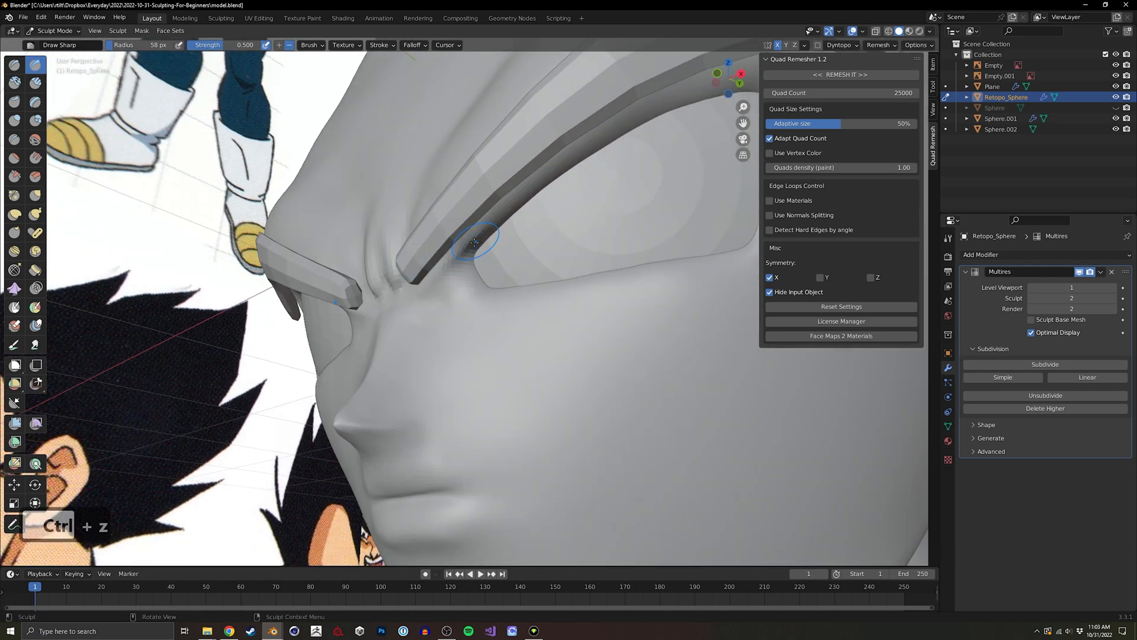
key("ctrl+z")
left_click_drag(497, 226, 431, 279)
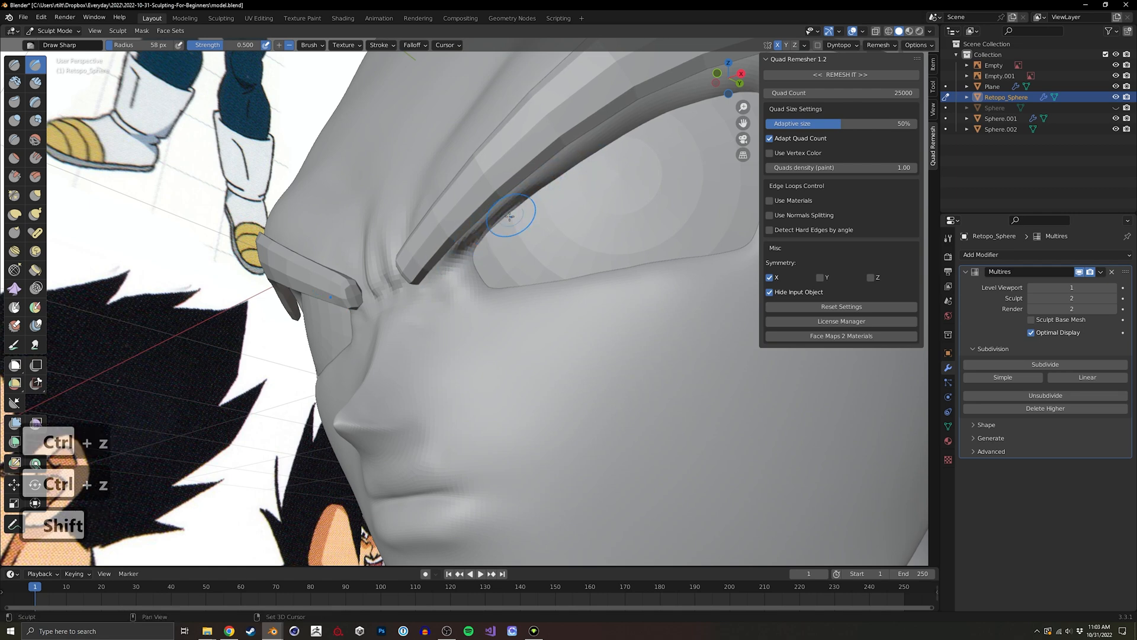
middle_click_drag(507, 208, 578, 254)
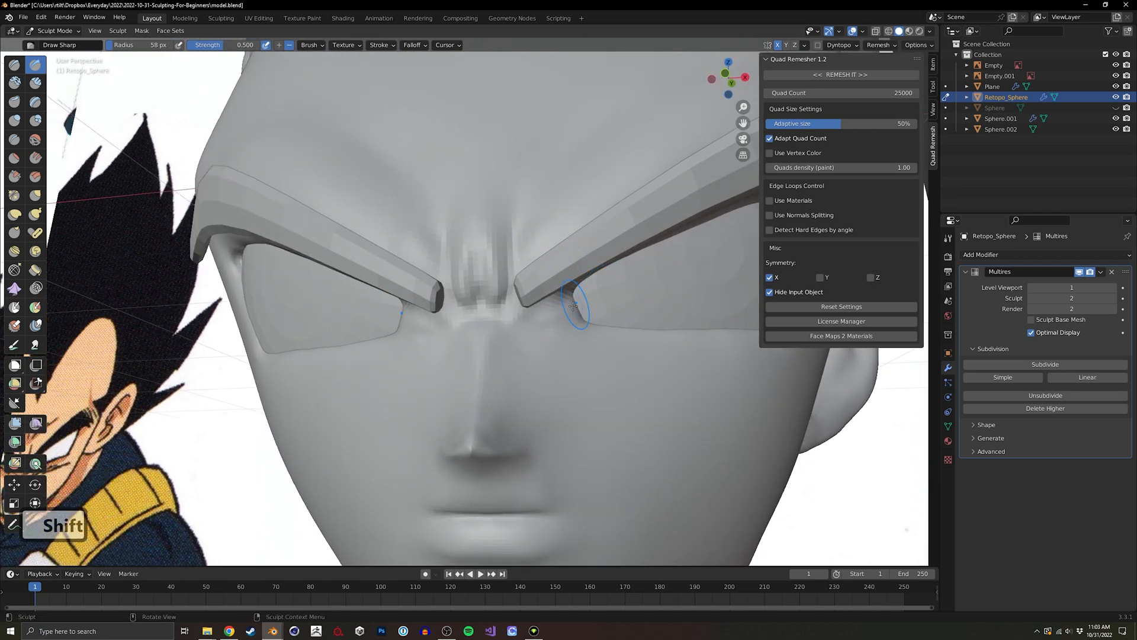
Smooth the forehead folds above the eyebrows, enlarging the brush radius to 202 px.
mouse_move(550, 345)
middle_mouse_down()
mouse_move(570, 348)
mouse_move(444, 317)
mouse_move(465, 291)
mouse_move(465, 314)
mouse_move(465, 295)
middle_mouse_up()
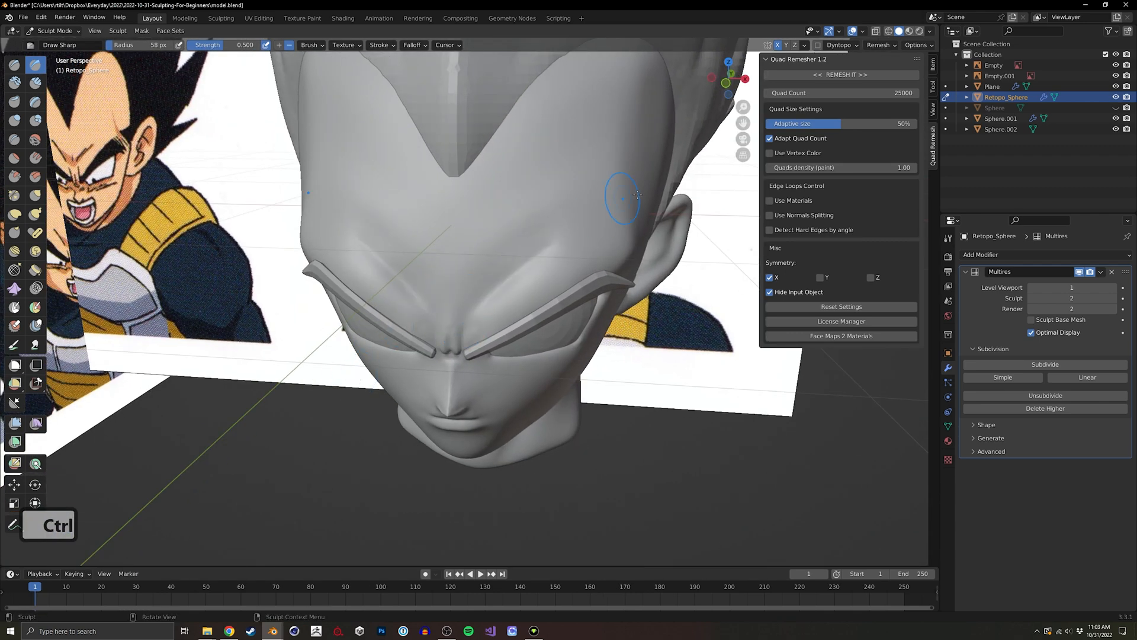
middle_click_drag(513, 243, 528, 221)
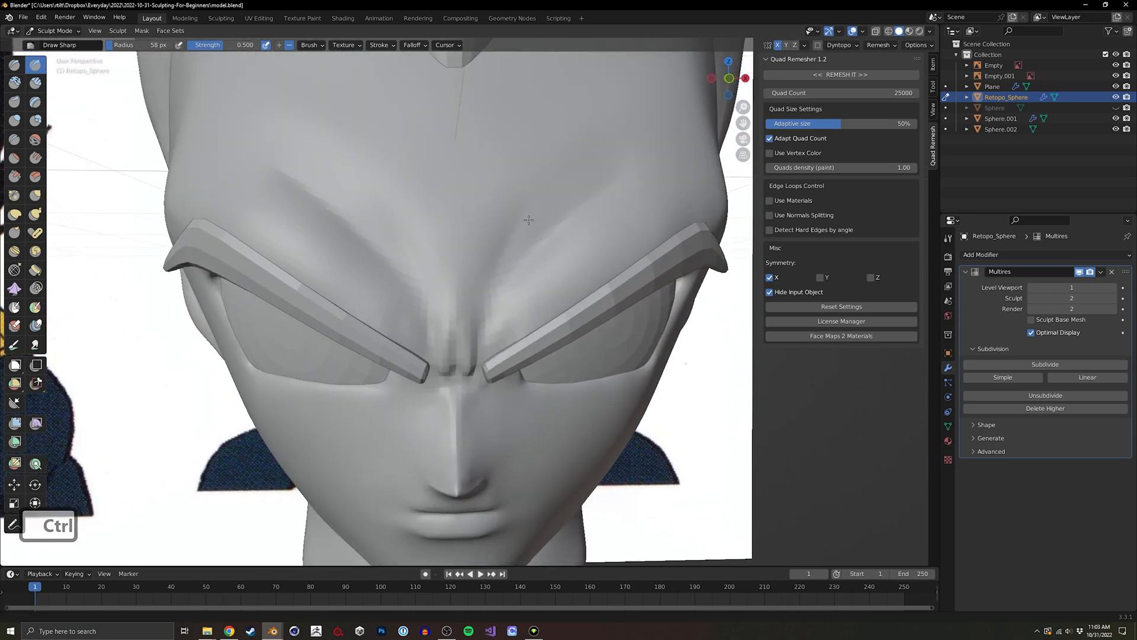
mouse_move(512, 220)
left_mouse_down("shift")
mouse_move(537, 189)
mouse_move(516, 235)
left_mouse_up("shift")
key("f")
left_click(578, 239)
left_click_drag(628, 185, 574, 221, "shift")
Start a groove inside the ear's upper rim with the Draw Sharp brush at a 73 px radius.
mouse_move(570, 214)
middle_mouse_down()
mouse_move(536, 168)
mouse_move(448, 276)
mouse_move(415, 261)
middle_mouse_up()
middle_click_drag(415, 261, 429, 240, "shift")
middle_click_drag(445, 314, 444, 284, "ctrl")
middle_click_drag(447, 293, 299, 356, "shift")
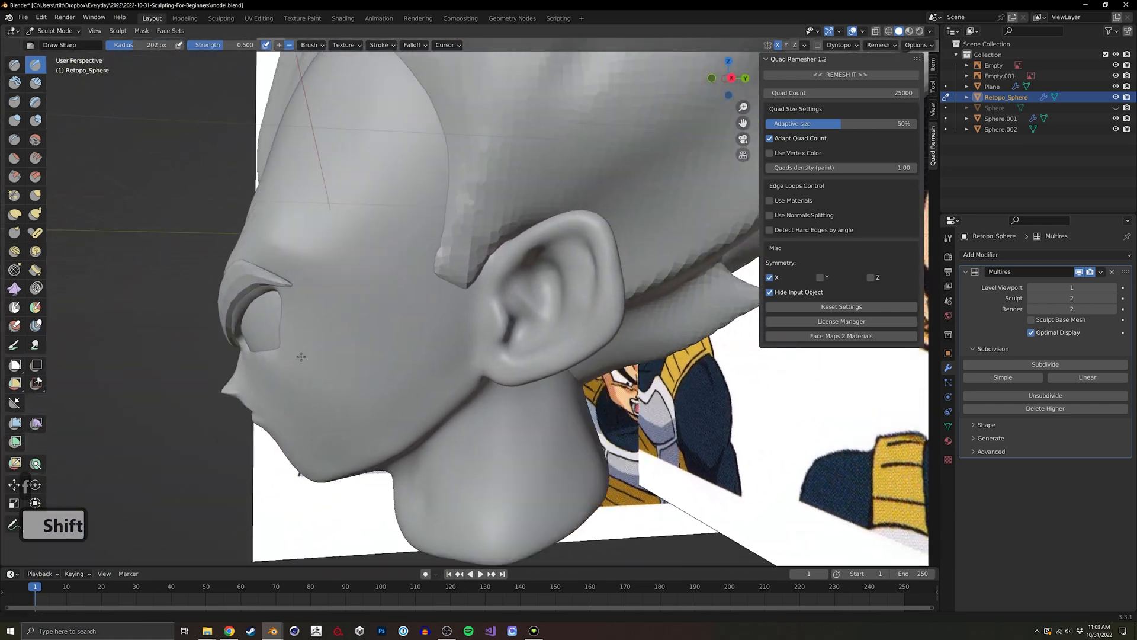
middle_click_drag(409, 350, 414, 261, "ctrl")
key("f")
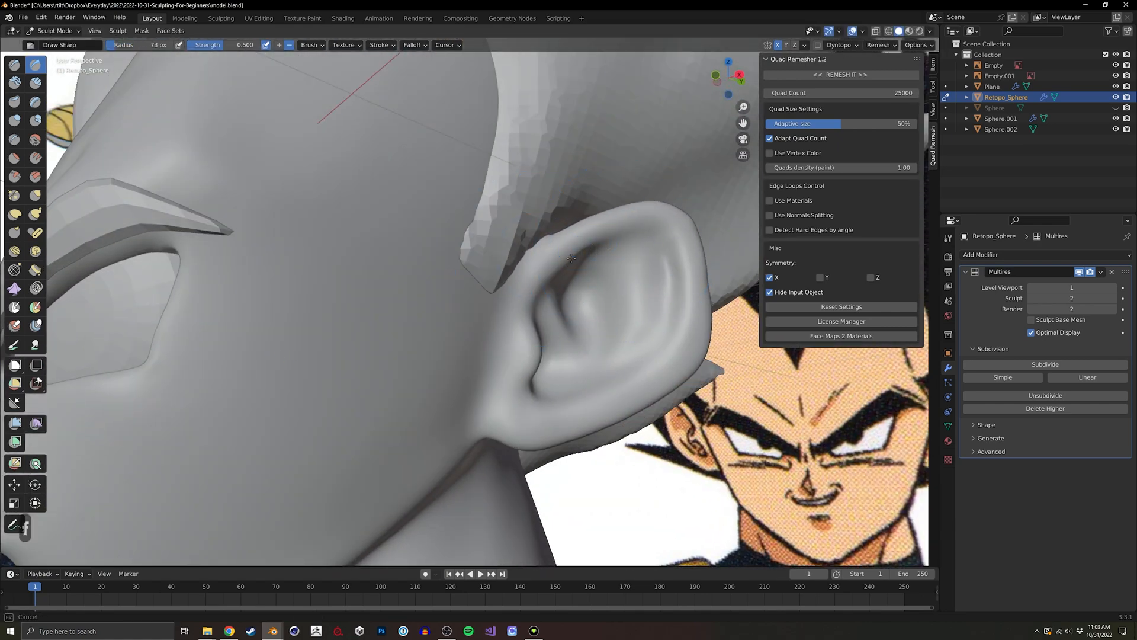
left_click_drag(624, 239, 632, 235)
middle_click_drag(613, 228, 533, 255, "shift")
mouse_move(568, 272)
middle_mouse_down("ctrl")
mouse_move(578, 229)
mouse_move(559, 216)
middle_mouse_up("ctrl")
middle_click_drag(559, 216, 553, 193, "ctrl")
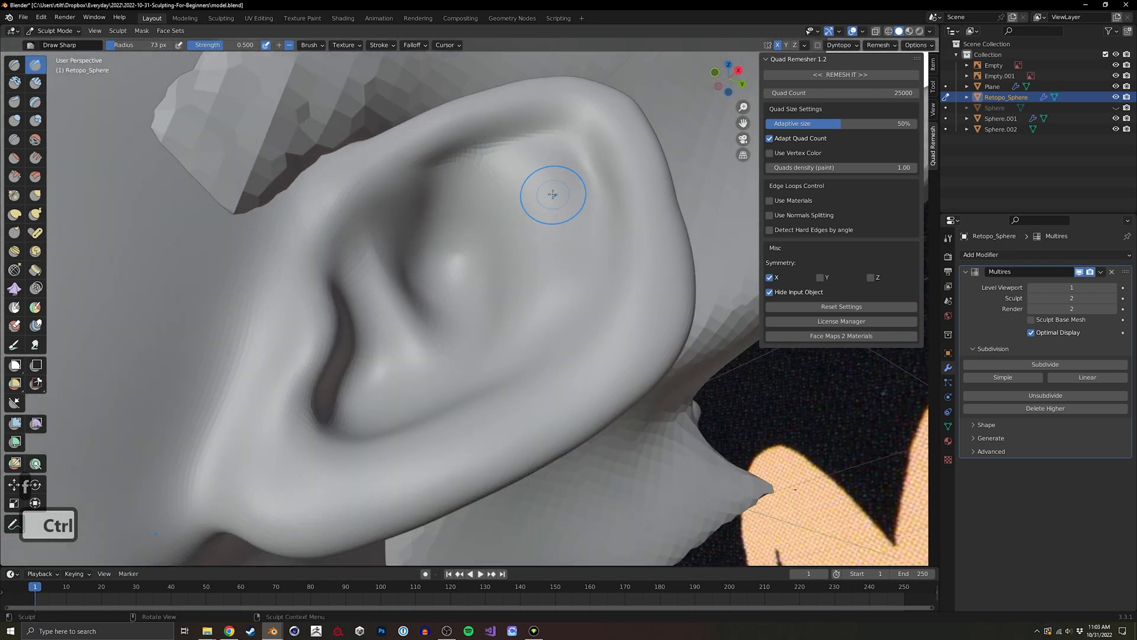
Carve the groove under the ear's upper rim with Draw Sharp at a 79 px radius, undoing the first strokes.
key("f")
left_click(510, 173)
left_click_drag(458, 147, 398, 202)
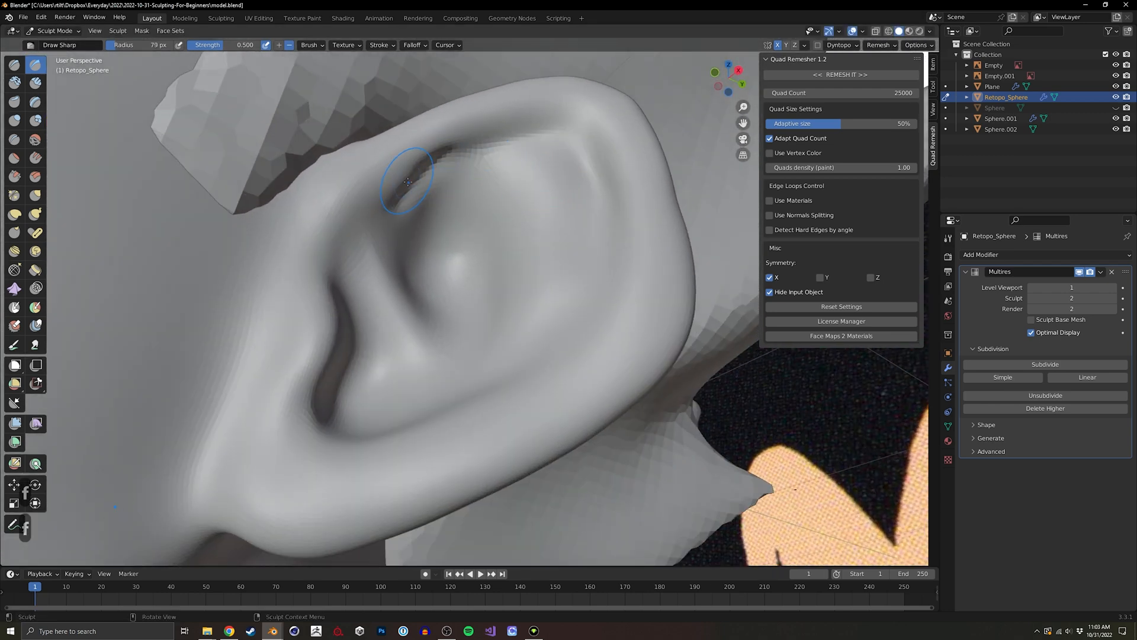
key("ctrl+z")
key("ctrl+z")
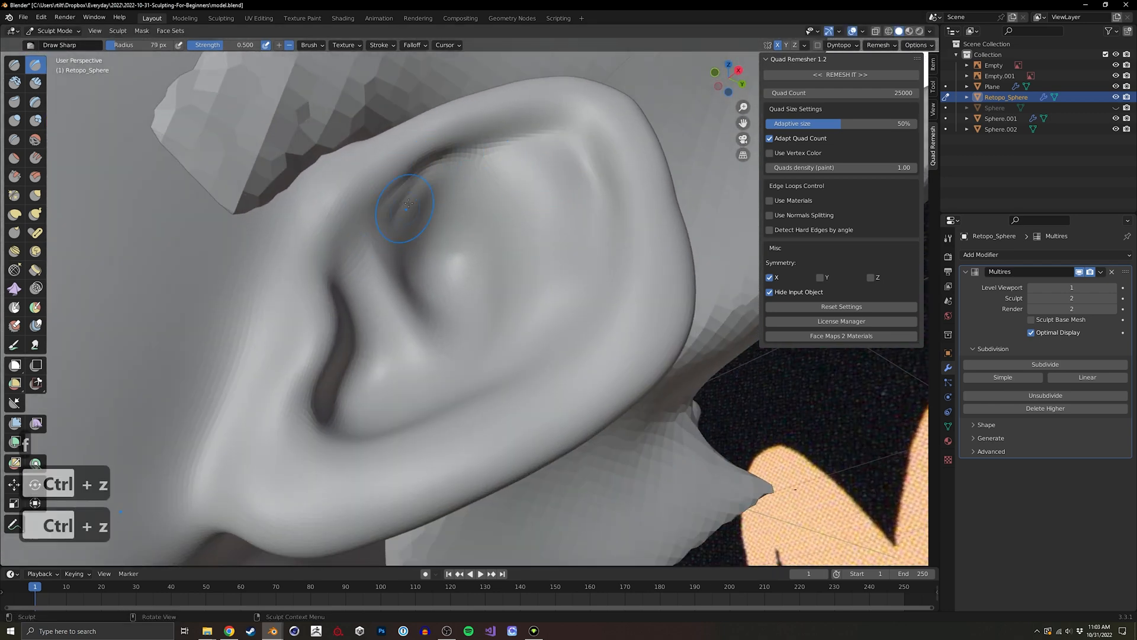
left_click_drag(439, 159, 597, 131)
left_click_drag(494, 136, 590, 143)
mouse_move(521, 133)
middle_mouse_down()
mouse_move(560, 175)
mouse_move(565, 146)
middle_mouse_up()
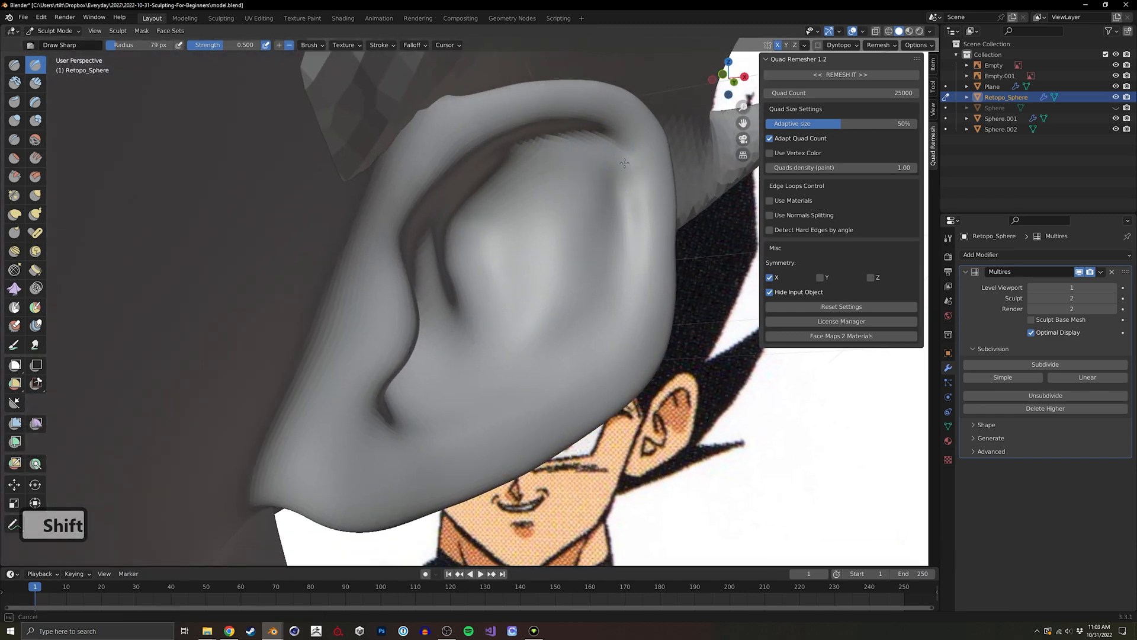
Continue the groove down the ear's outer inner rim and around to the earlobe.
left_click_drag(632, 163, 610, 304)
mouse_move(627, 255)
left_mouse_down()
mouse_move(568, 341)
mouse_move(451, 388)
left_mouse_up()
left_click_drag(572, 345, 441, 408)
mouse_move(533, 361)
middle_mouse_down()
mouse_move(442, 350)
mouse_move(448, 317)
middle_mouse_up()
left_click_drag(402, 413, 354, 417)
Deepen and smooth the ear canal opening with the Draw brush at a 79 px radius.
mouse_move(350, 366)
middle_mouse_down()
mouse_move(270, 362)
mouse_move(199, 246)
middle_mouse_up()
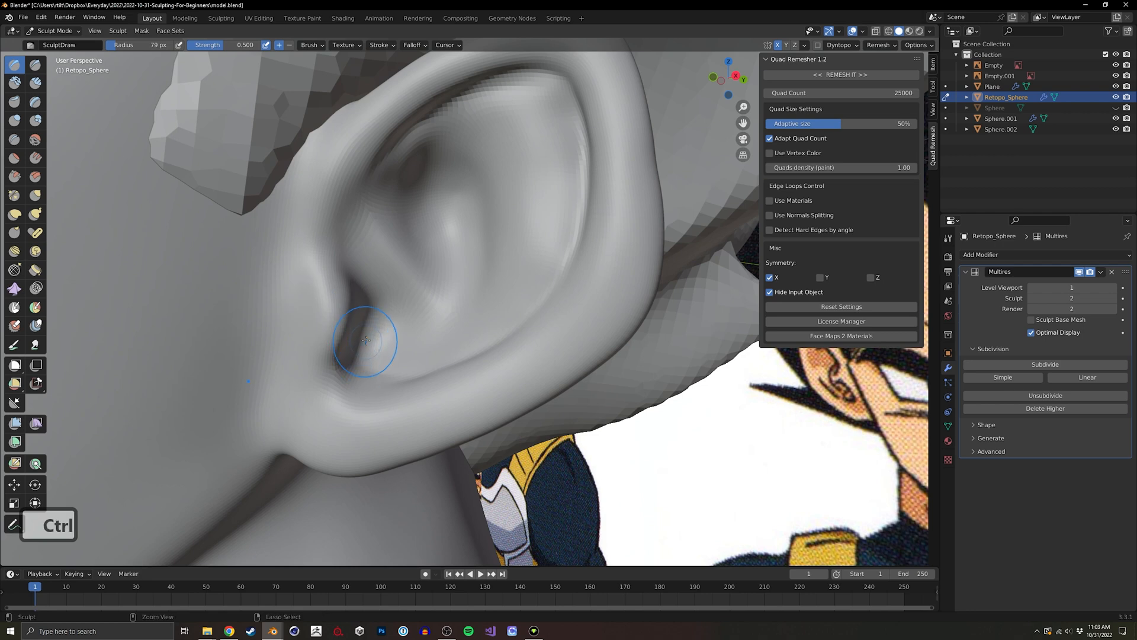
middle_click_drag(363, 350, 351, 334)
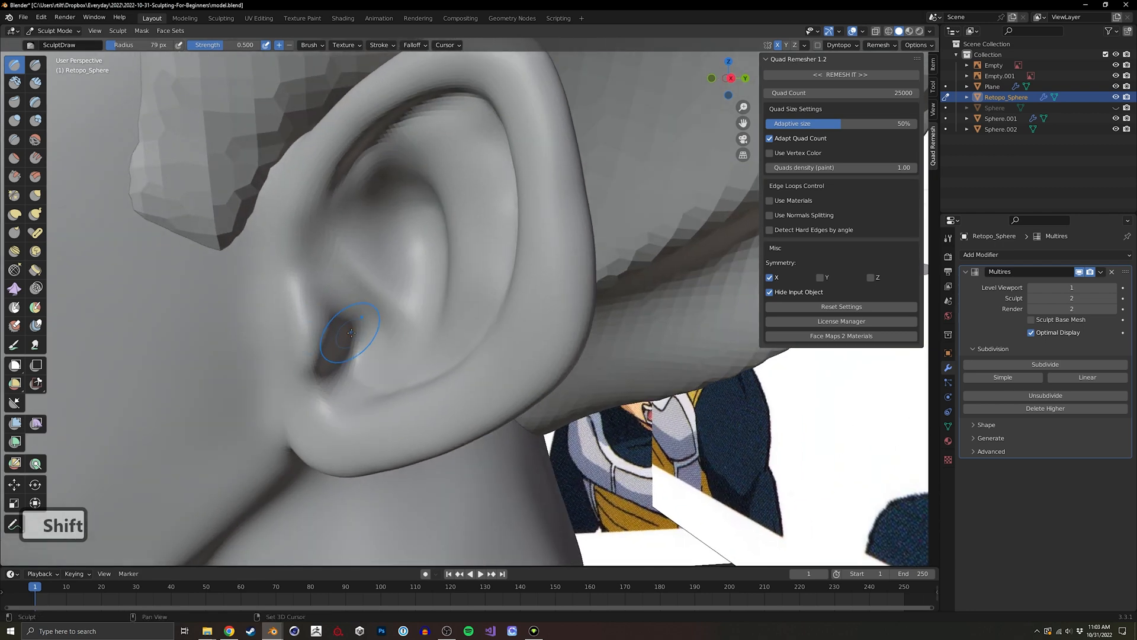
middle_click_drag(358, 289, 396, 301)
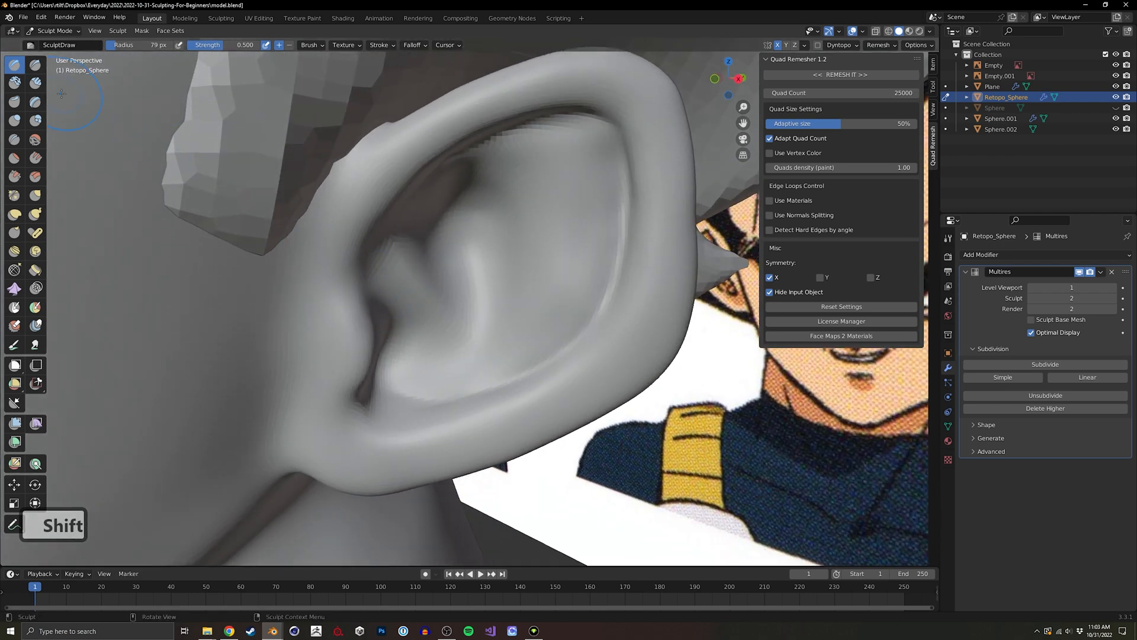
Sharpen the inner ear fold with the Draw Sharp brush at a 72 px radius, undoing and redoing the stroke along its edge.
key("f")
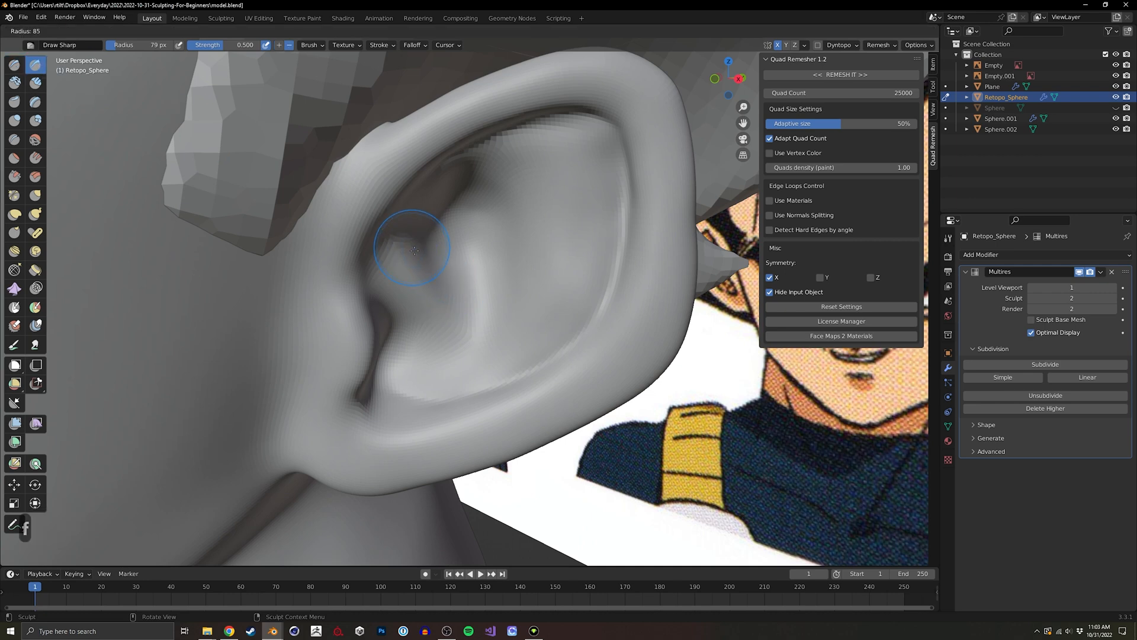
left_click(409, 253)
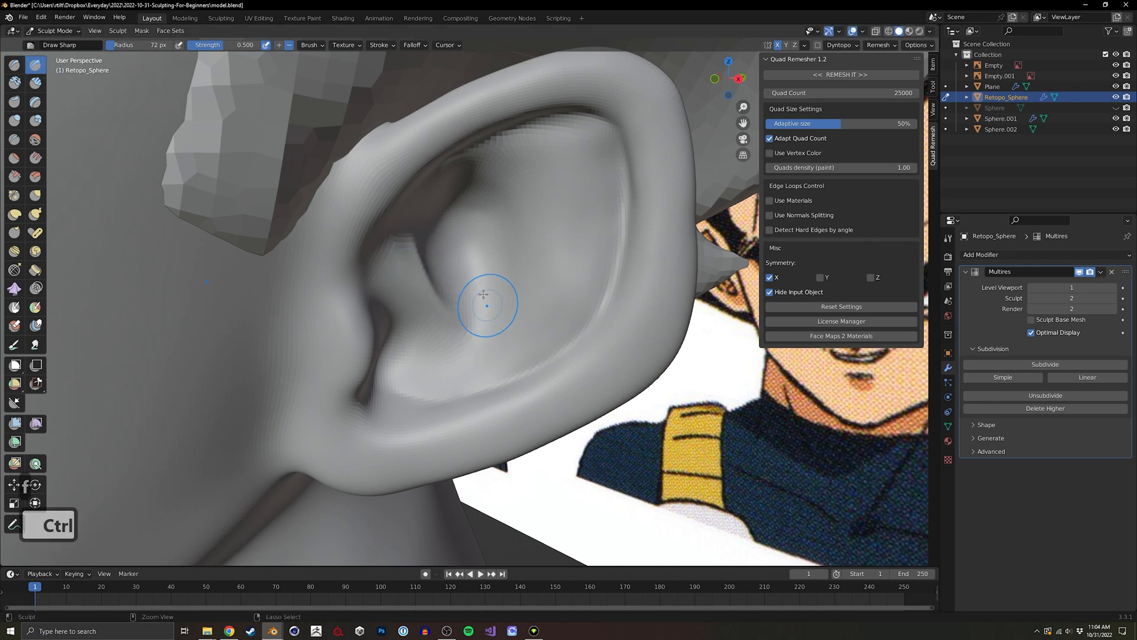
left_click_drag(451, 213, 449, 363, "ctrl")
mouse_move(467, 286)
middle_mouse_down()
mouse_move(523, 247)
mouse_move(469, 241)
middle_mouse_up()
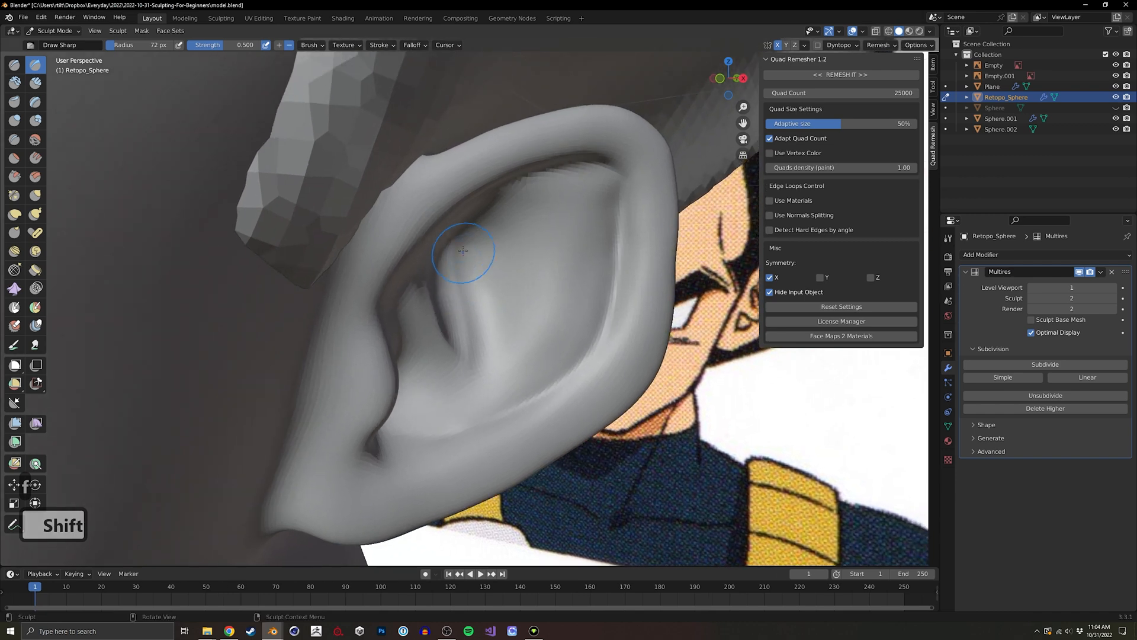
left_click_drag(469, 241, 469, 373, "ctrl")
key("ctrl+z")
left_click_drag(469, 254, 456, 326)
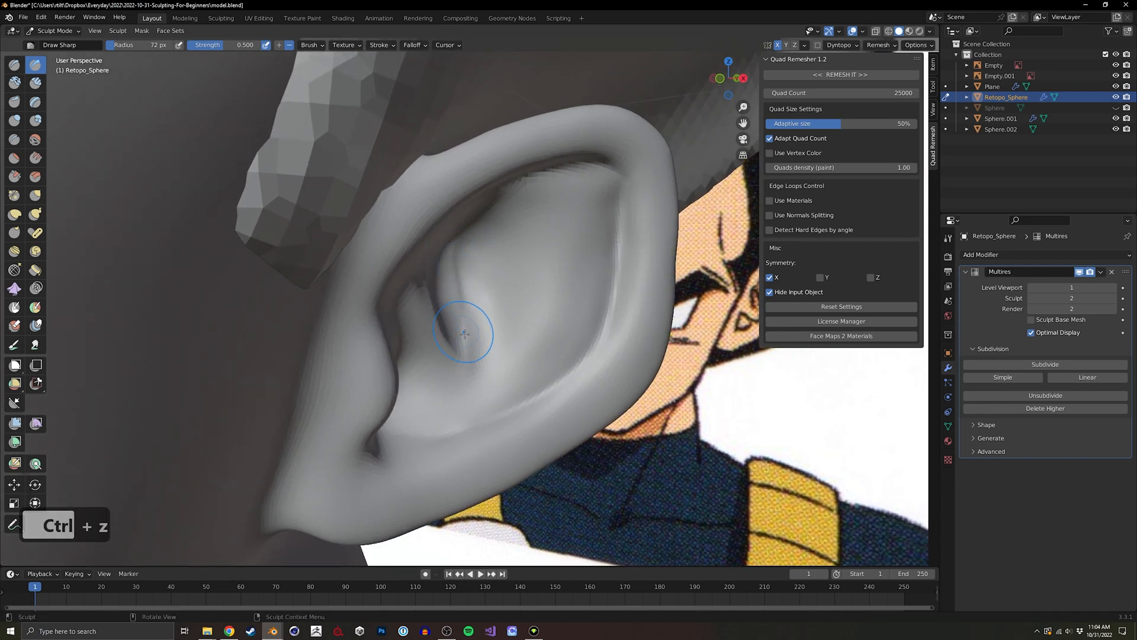
Undo the last ear stroke, then recarve the inner fold's groove with Draw Sharp at a 72 px radius and smooth its edge.
key("ctrl+z")
middle_click_drag(448, 222, 404, 242)
mouse_move(404, 241)
left_mouse_down()
mouse_move(413, 302)
mouse_move(384, 299)
left_mouse_up()
left_click_drag(397, 208, 408, 320)
middle_click_drag(374, 227, 453, 190)
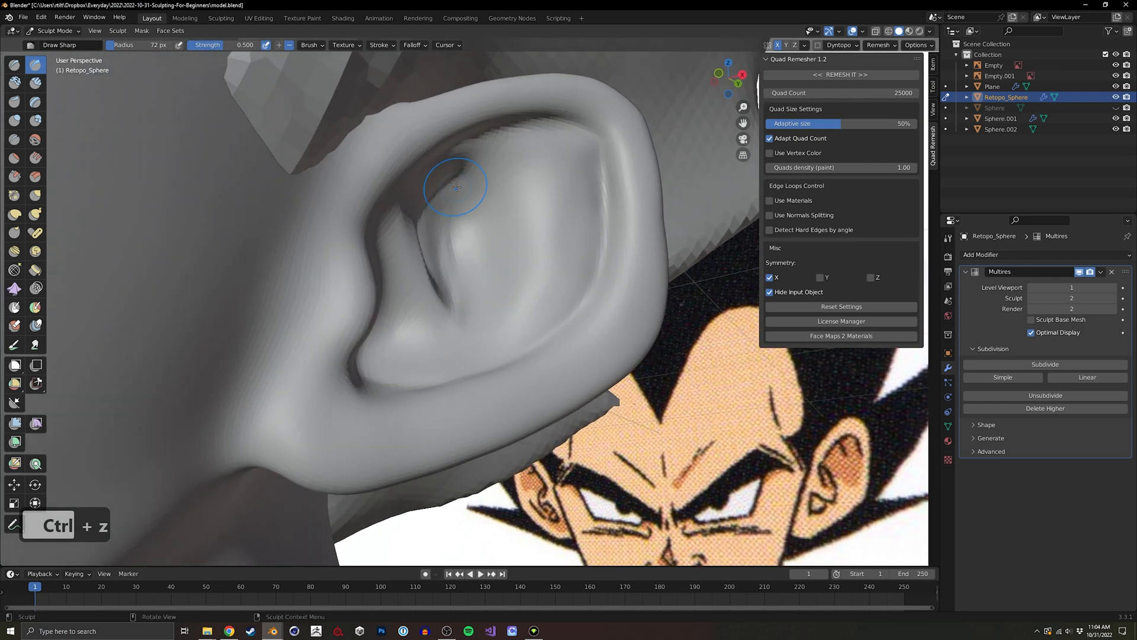
left_click_drag(448, 228, 443, 243, "shift")
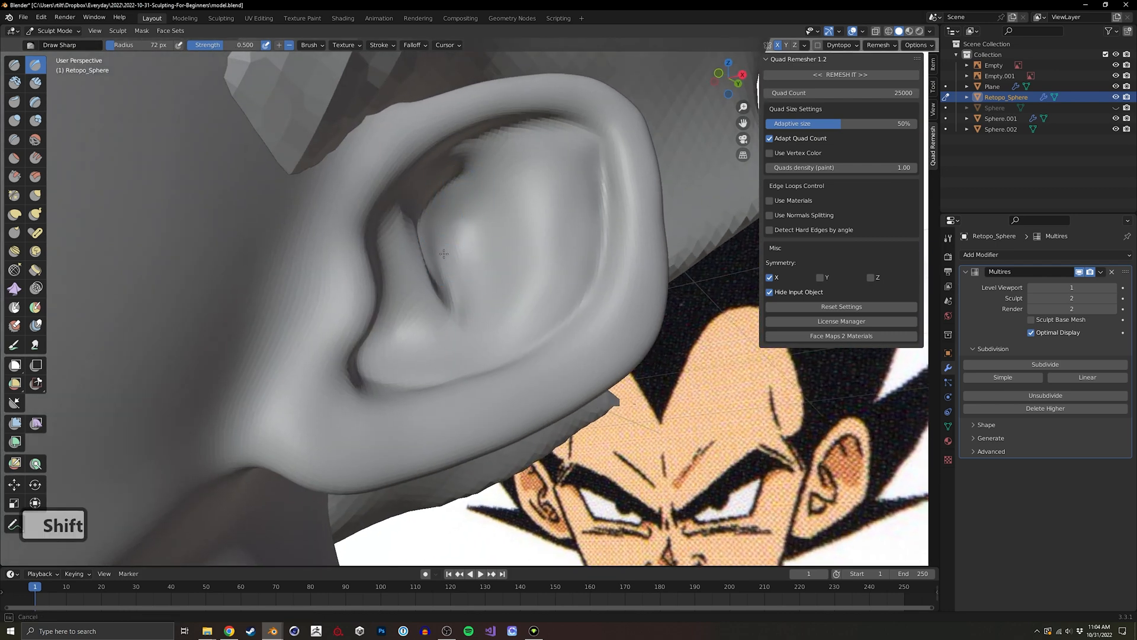
mouse_move(444, 254)
middle_mouse_down()
mouse_move(349, 259)
mouse_move(483, 188)
middle_mouse_up()
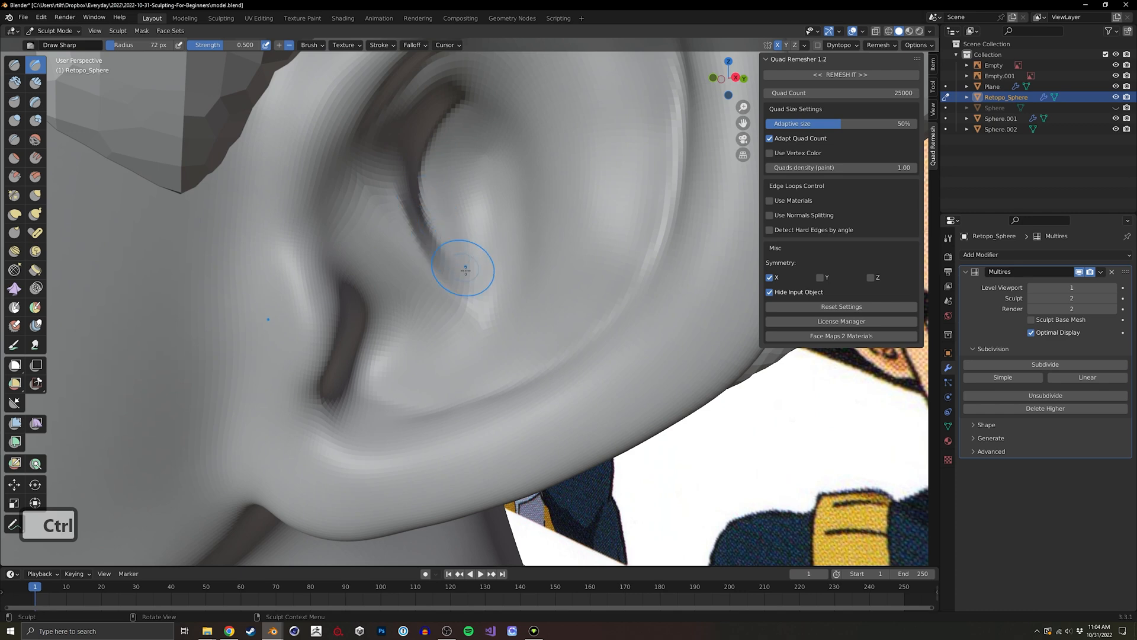
Raise the lower end of the inner ear fold with inverted Draw Sharp and soften the inner edge of the rim.
left_click_drag(466, 270, 468, 336, "ctrl")
mouse_move(488, 252)
middle_mouse_down()
mouse_move(559, 255)
mouse_move(503, 379)
middle_mouse_up()
mouse_move(431, 261)
middle_mouse_down()
mouse_move(489, 252)
mouse_move(439, 261)
middle_mouse_up()
middle_click_drag(533, 267, 486, 254, "ctrl")
middle_click_drag(492, 308, 479, 258)
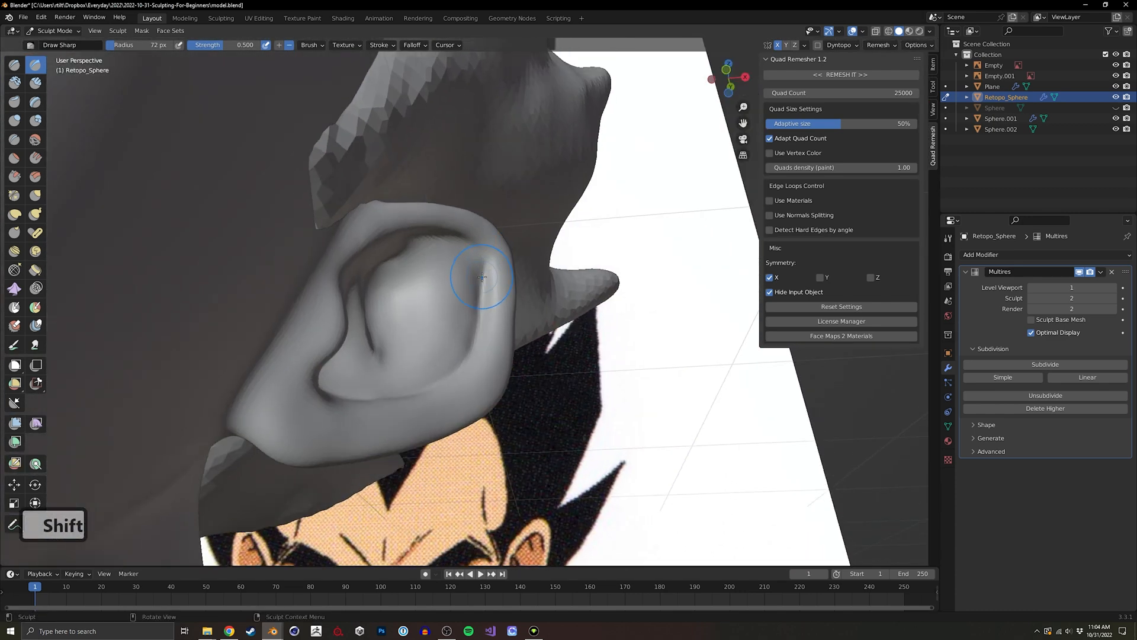
left_click_drag(477, 291, 482, 323)
Carve the crease beneath the jawline from the earlobe towards the chin with Draw Sharp at 72 px, smoothing its front end.
middle_click_drag(442, 196, 441, 299, "ctrl")
mouse_move(427, 261)
middle_mouse_down()
mouse_move(494, 255)
mouse_move(503, 308)
middle_mouse_up()
mouse_move(409, 296)
middle_mouse_down("shift")
mouse_move(459, 338)
mouse_move(395, 294)
mouse_move(465, 216)
mouse_move(426, 196)
mouse_move(396, 214)
mouse_move(429, 277)
middle_mouse_up("shift")
key("g")
left_click(35, 64)
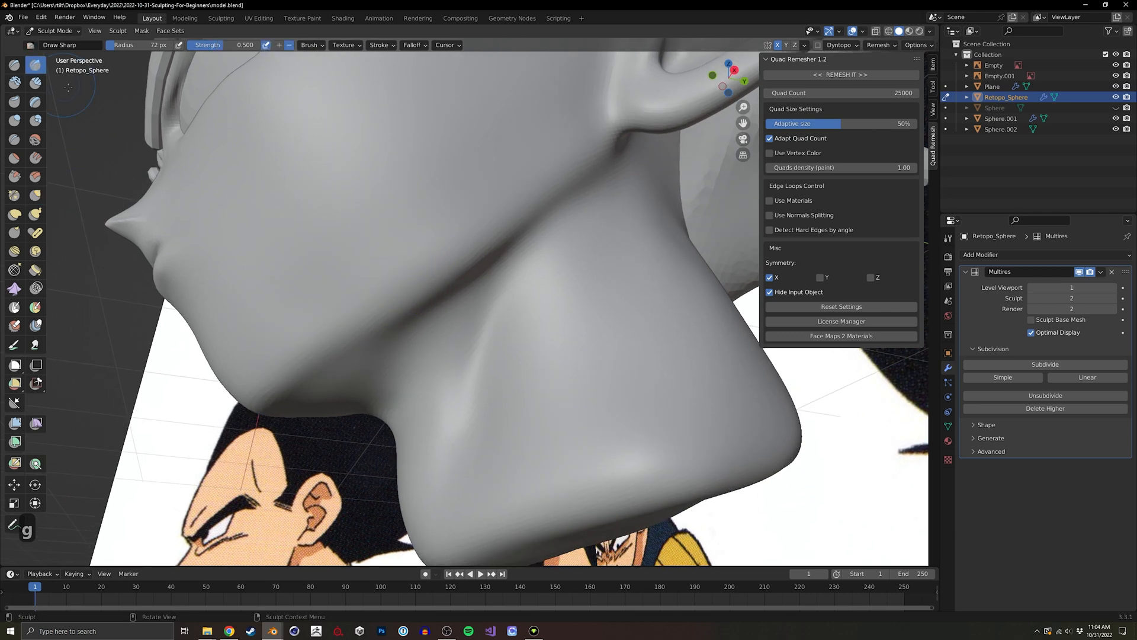
middle_click_drag(350, 245, 360, 201)
left_click_drag(465, 168, 388, 216)
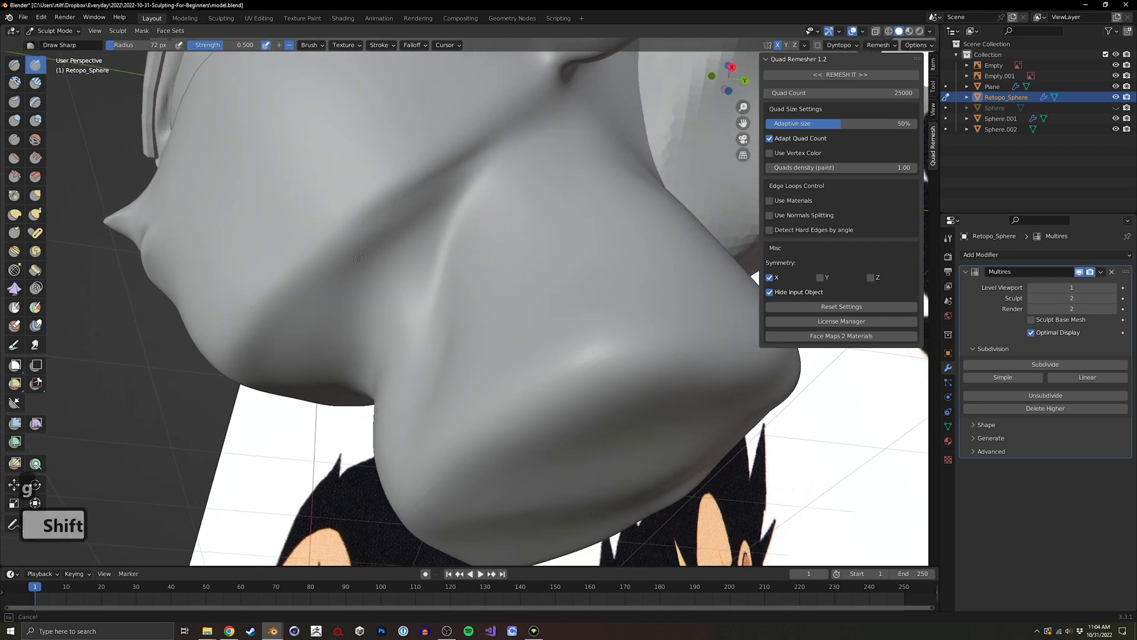
left_click_drag(358, 256, 318, 261, "shift")
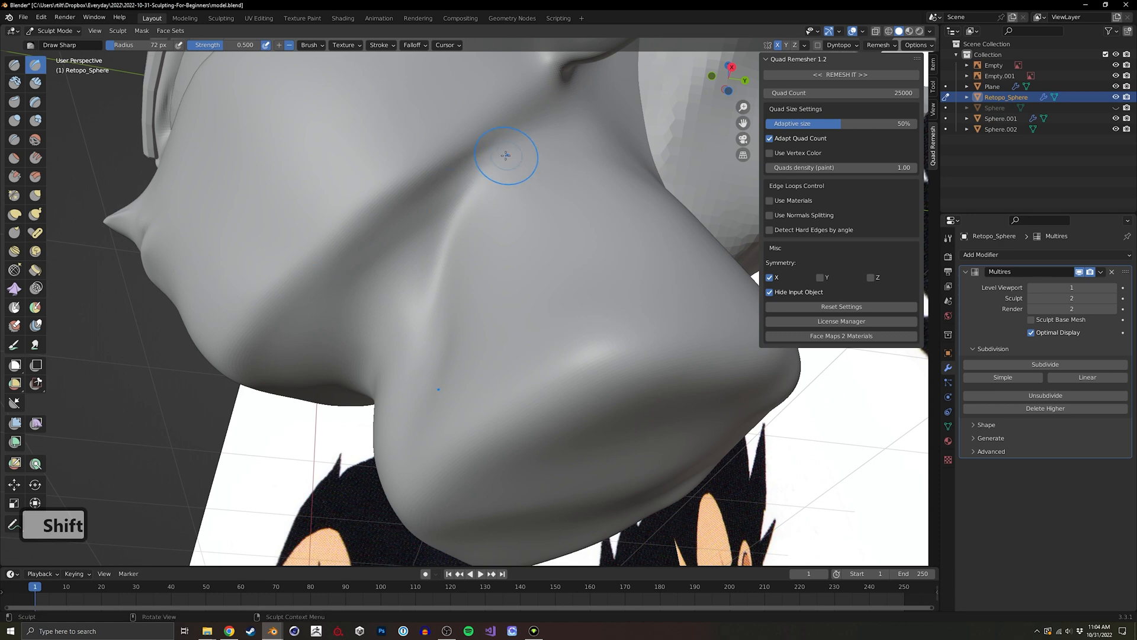
left_click_drag(501, 159, 351, 253)
left_click_drag(421, 197, 306, 259)
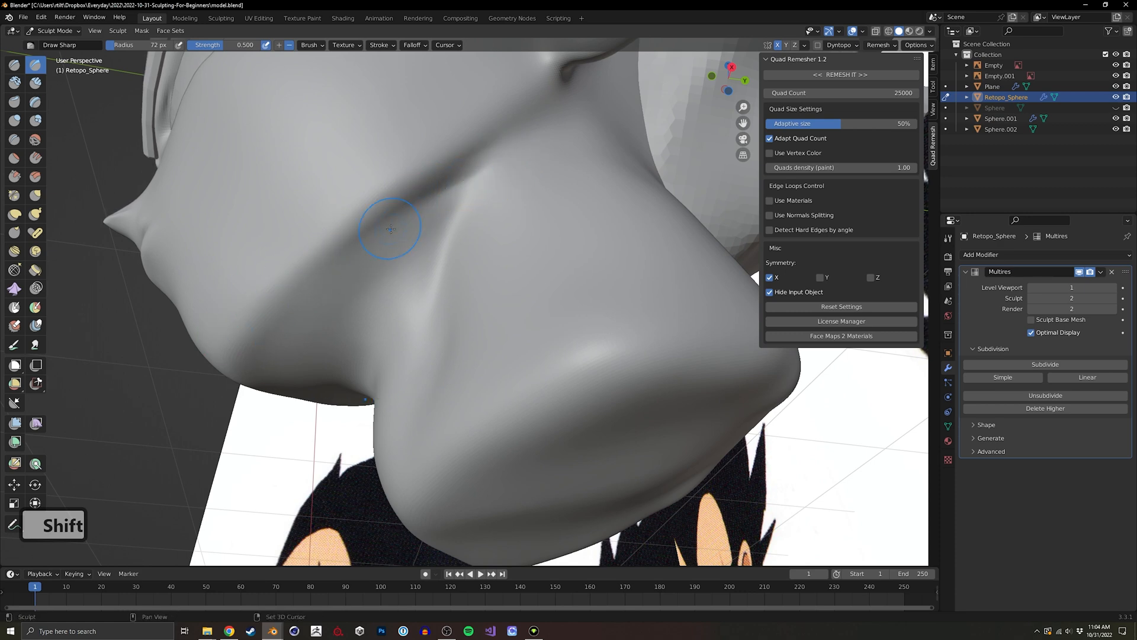
Define and smooth the muscle line running down the side of the neck below the jaw.
mouse_move(391, 229)
middle_mouse_down()
mouse_move(521, 190)
mouse_move(477, 195)
mouse_move(438, 176)
middle_mouse_up()
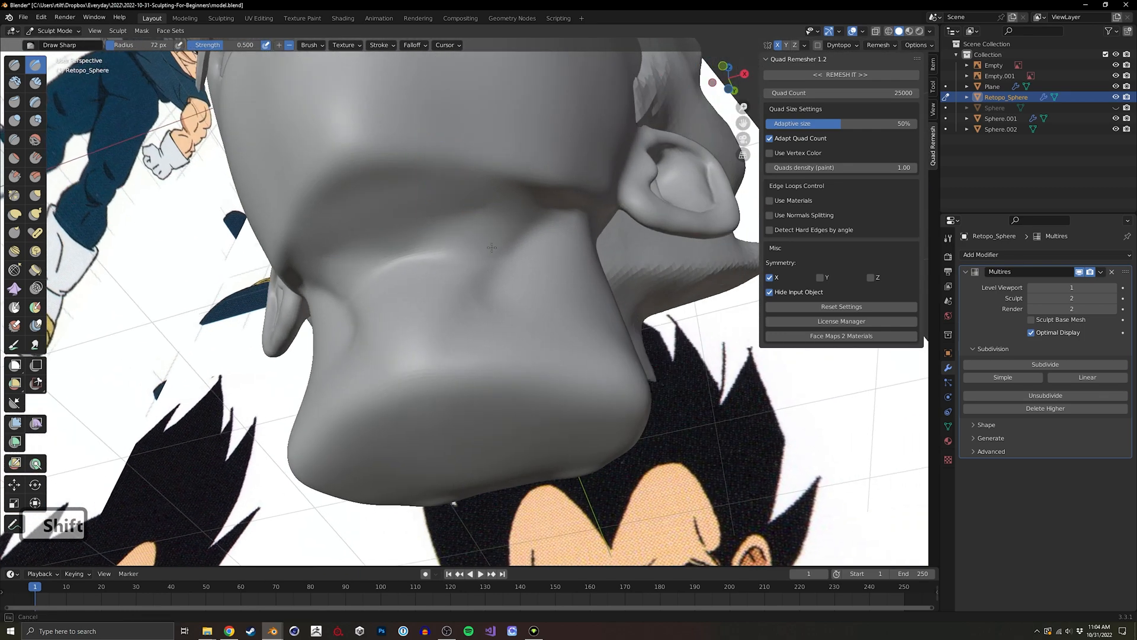
middle_click_drag(483, 235, 481, 249)
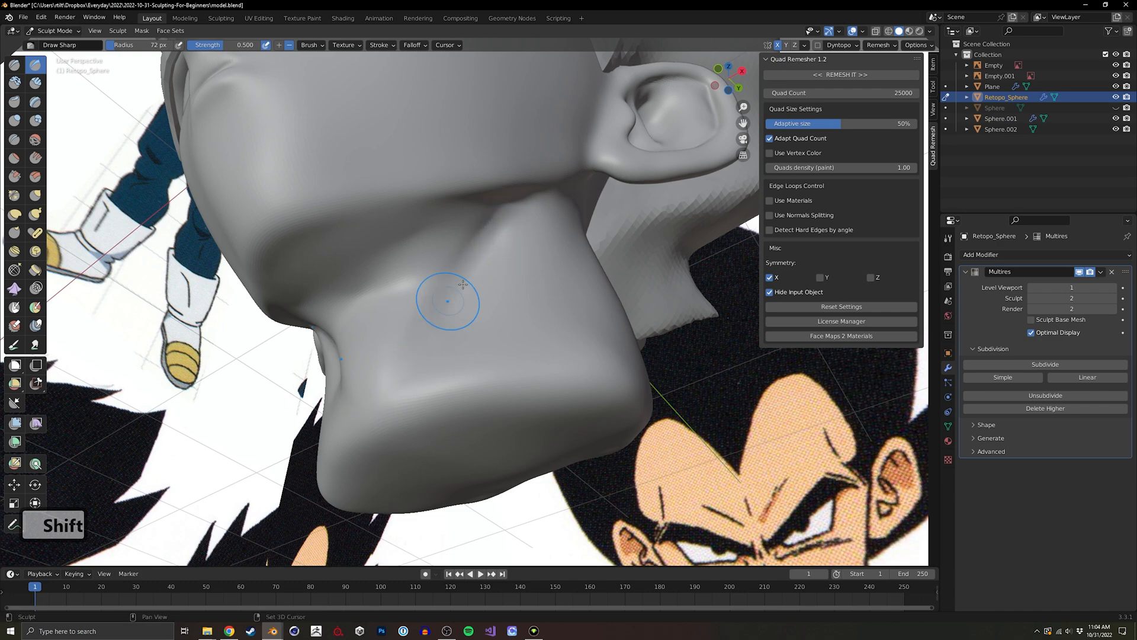
middle_click_drag(464, 278, 515, 304)
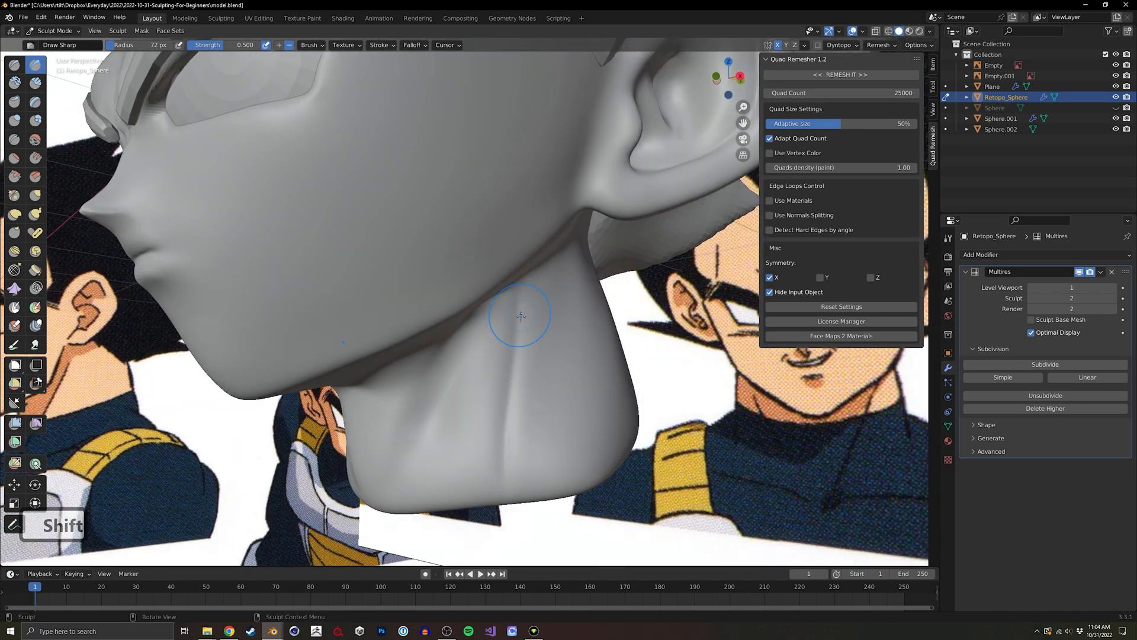
middle_click_drag(503, 488, 406, 272, "shift")
scroll(504, 355, "up", 3)
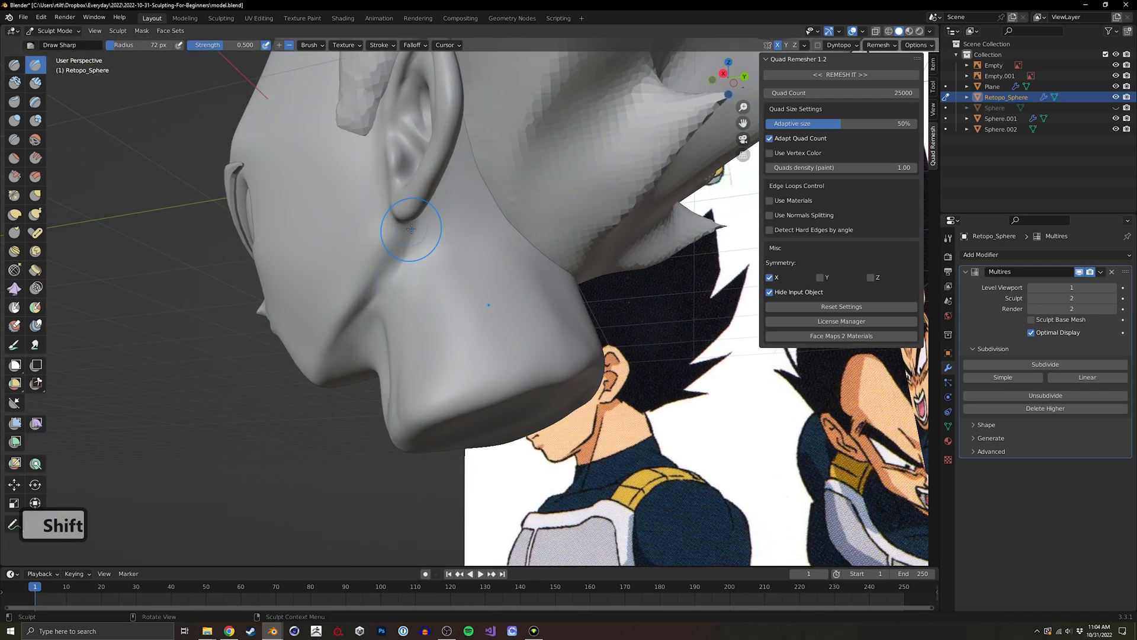
Blend the neck surface behind the earlobe, undoing one stroke and reworking the area towards the nape.
middle_click_drag(427, 223, 482, 279)
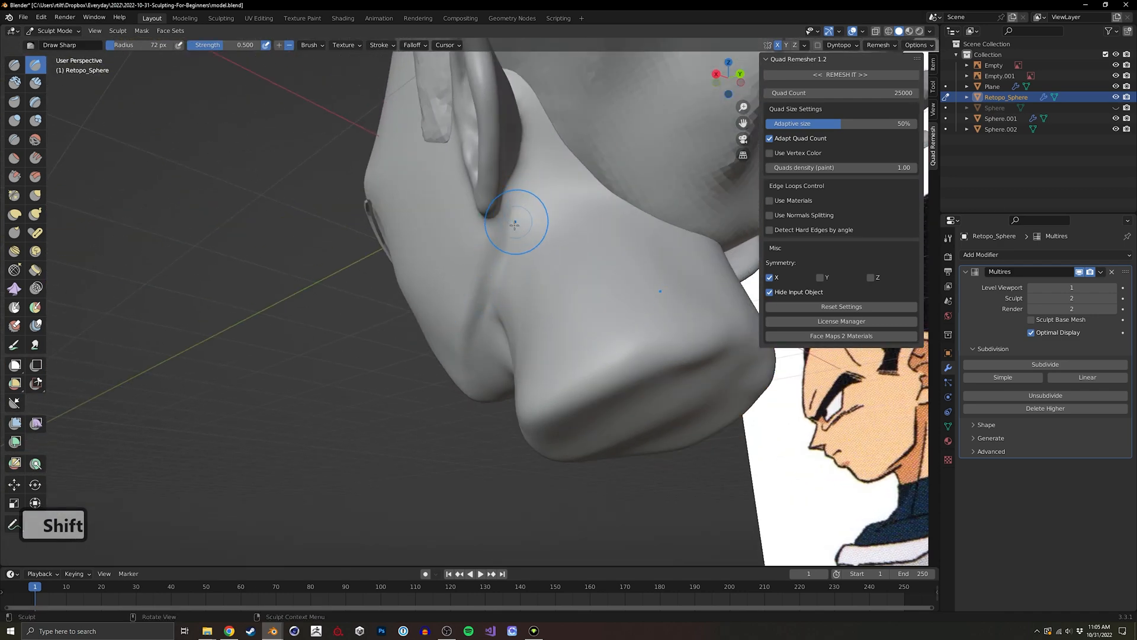
middle_click_drag(518, 232, 475, 242)
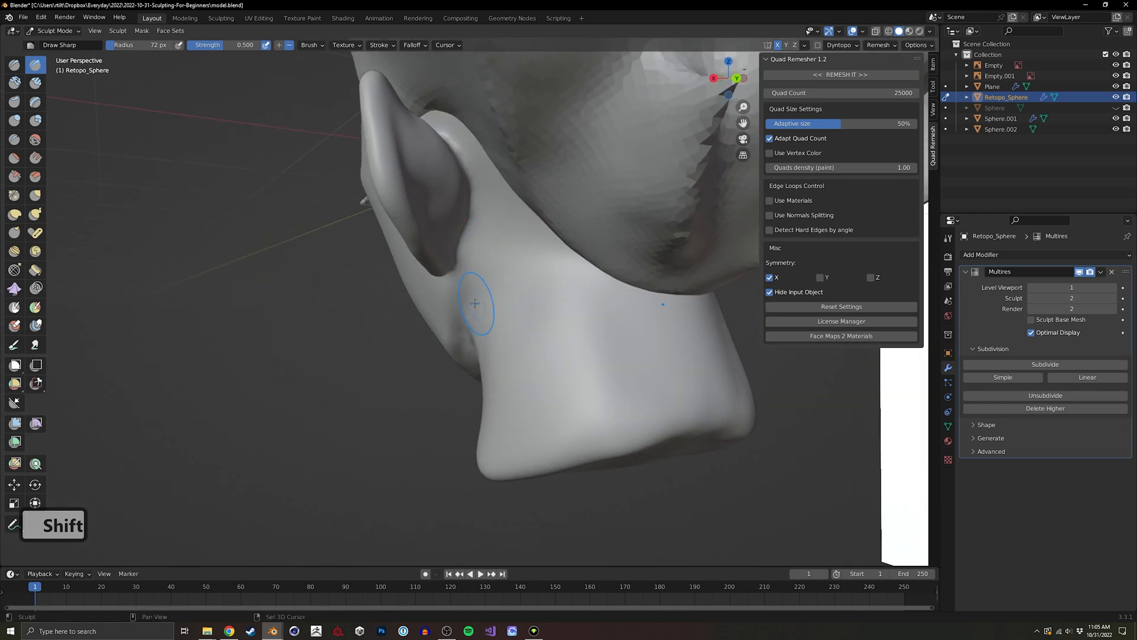
middle_click_drag(475, 303, 499, 319)
key("ctrl+z")
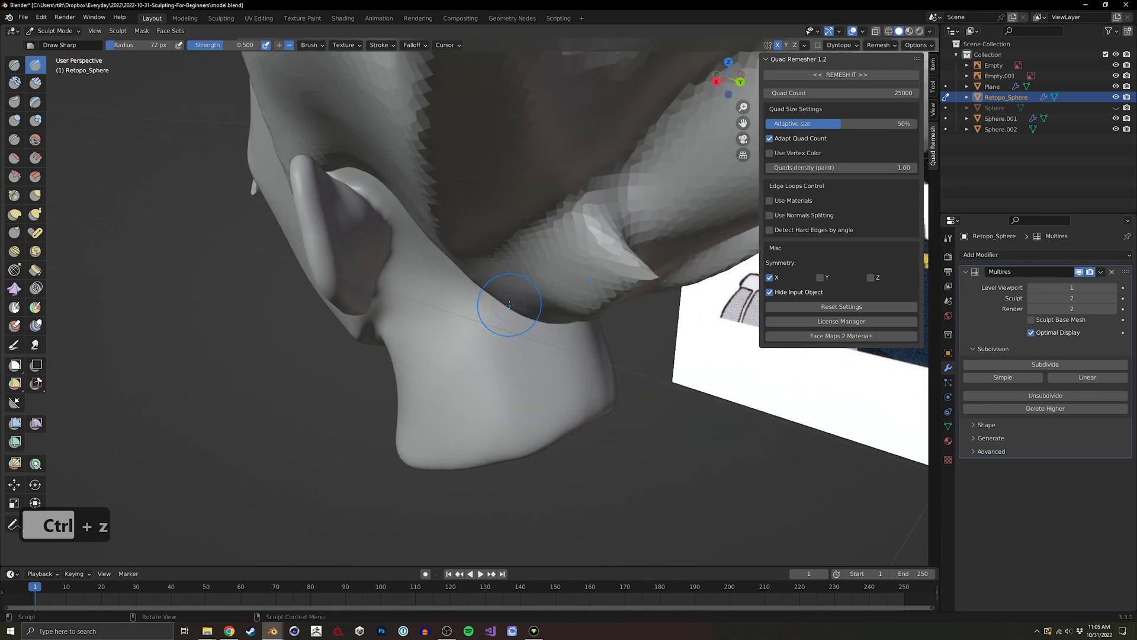
mouse_move(510, 307)
left_mouse_down()
mouse_move(556, 416)
mouse_move(553, 356)
left_mouse_up()
mouse_move(503, 341)
middle_mouse_down()
mouse_move(521, 336)
mouse_move(441, 320)
middle_mouse_up()
Sharpen the mouth line at the lip corners with Draw Sharp at a 42 px radius.
mouse_move(312, 233)
middle_mouse_down()
mouse_move(382, 213)
mouse_move(533, 246)
mouse_move(563, 212)
middle_mouse_up()
middle_click_drag(566, 218, 459, 270, "ctrl")
mouse_move(435, 305)
middle_mouse_down()
mouse_move(466, 290)
mouse_move(469, 266)
mouse_move(452, 318)
middle_mouse_up()
key("f")
left_click(417, 339)
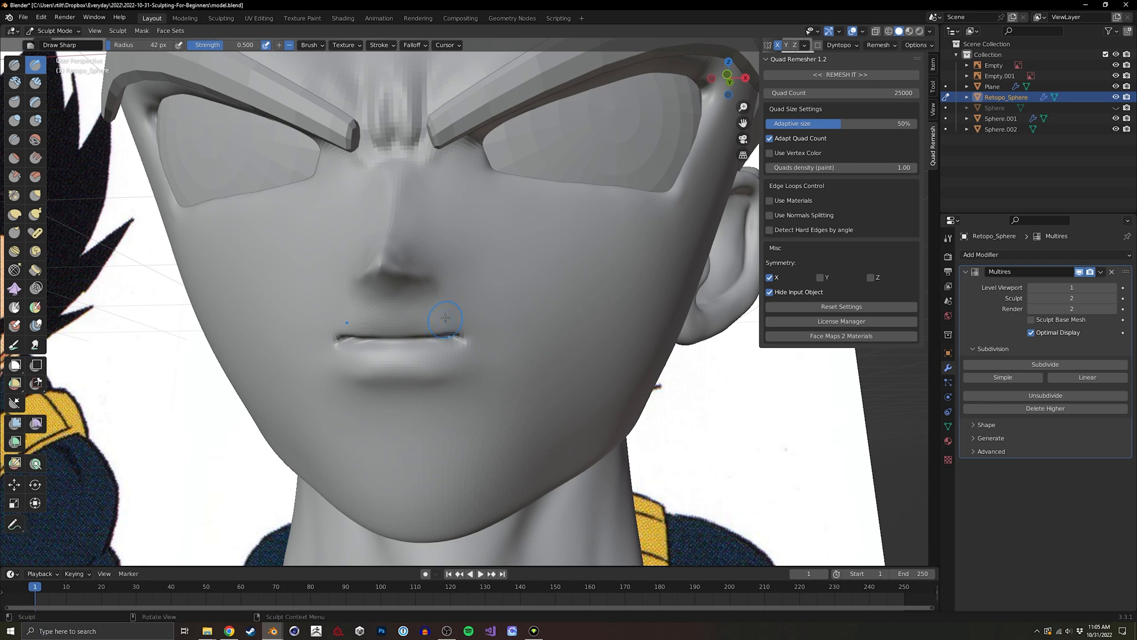
Tighten the corners of the mouth with the Pinch/Magnify brush at a 70 px radius.
middle_click_drag(445, 318, 300, 248, "ctrl")
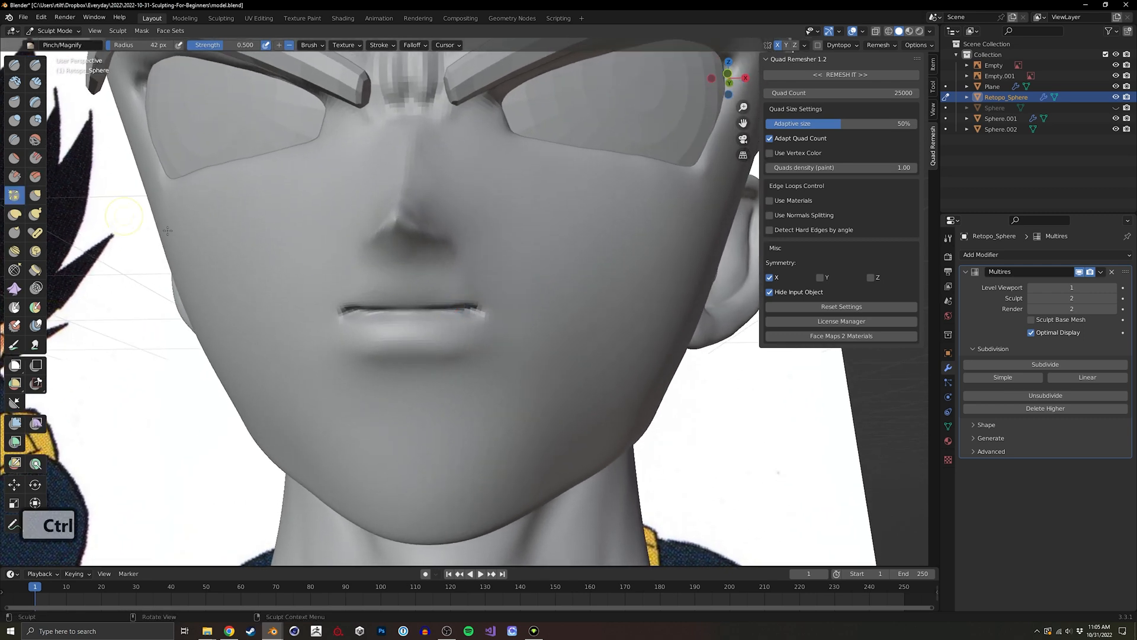
key("f")
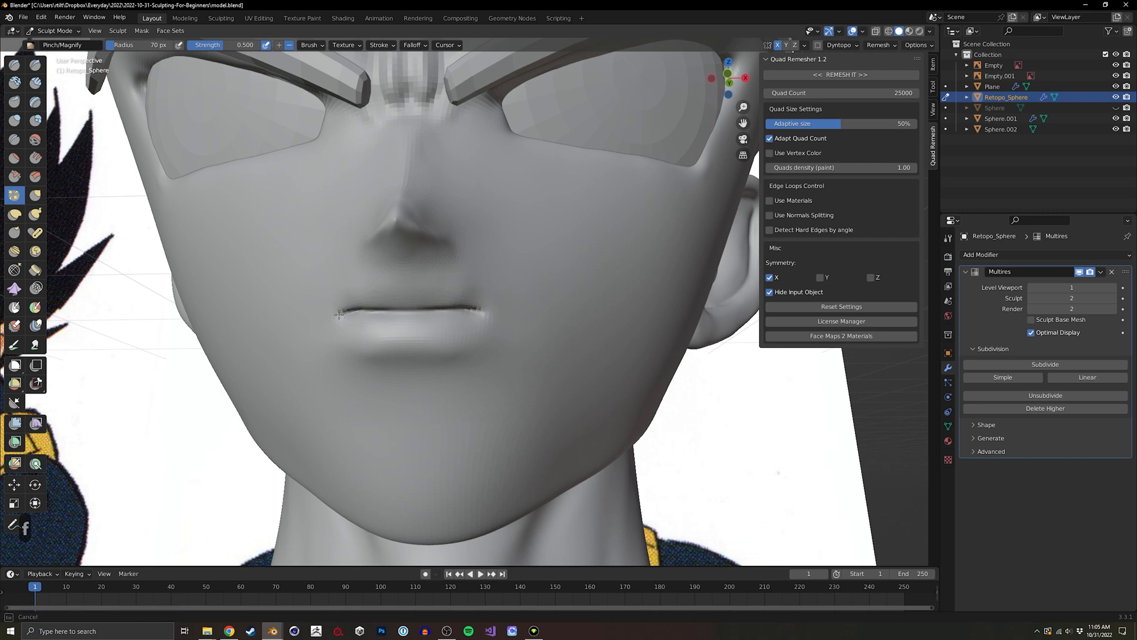
middle_click_drag(321, 306, 176, 268)
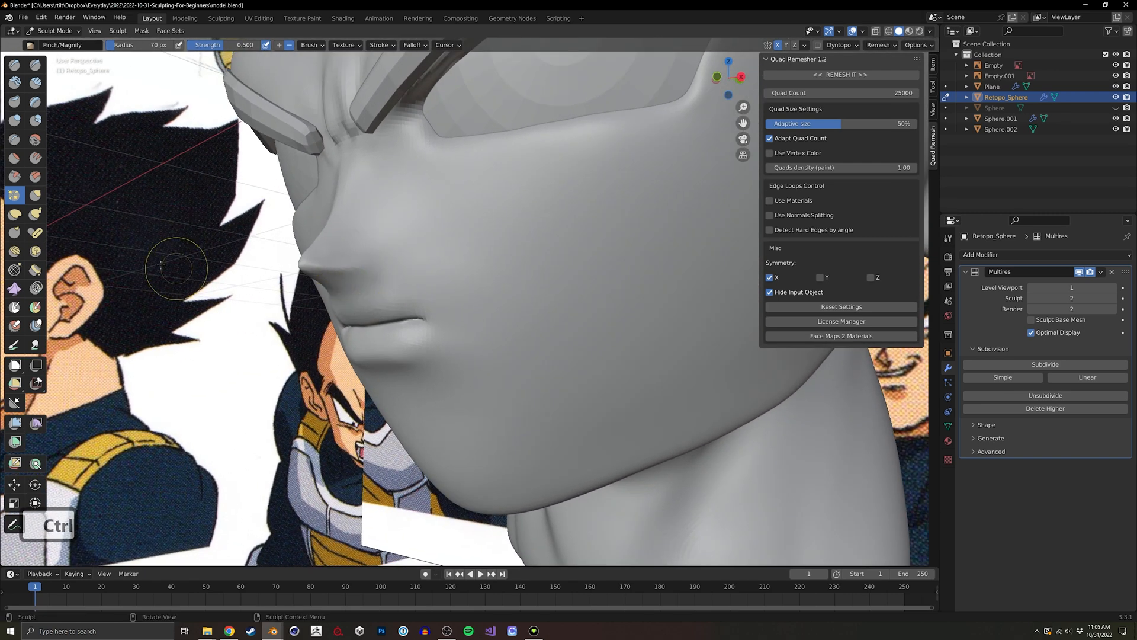
middle_click_drag(214, 192, 270, 160)
middle_click_drag(269, 160, 227, 190, "shift")
middle_click_drag(228, 190, 292, 288, "shift")
Reshape the underside of the nose tip with the Grab brush at a 70 px radius.
key("g")
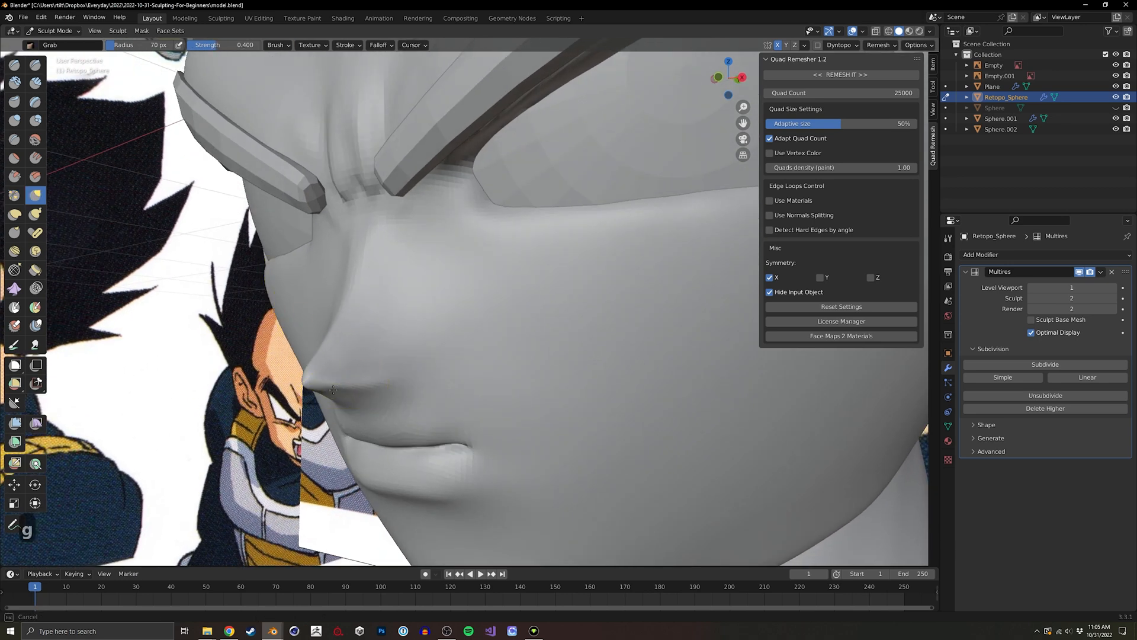
middle_click_drag(310, 384, 314, 340)
middle_click_drag(414, 231, 399, 262)
mouse_move(400, 262)
middle_mouse_down("shift")
mouse_move(357, 379)
mouse_move(365, 344)
mouse_move(571, 249)
mouse_move(457, 305)
mouse_move(598, 340)
middle_mouse_up("shift")
left_click(15, 177)
left_click(35, 64)
mouse_move(462, 302)
middle_mouse_down()
mouse_move(341, 297)
mouse_move(330, 330)
mouse_move(414, 355)
mouse_move(544, 261)
mouse_move(521, 306)
mouse_move(546, 243)
middle_mouse_up()
Switch to Object Mode and apply smooth shading to the eyes and the eyebrows.
key("ctrl+Tab")
left_click(623, 270)
left_click(566, 297)
right_click(566, 296)
left_click(560, 278)
left_click(547, 247)
right_click(547, 247)
left_click(558, 237)
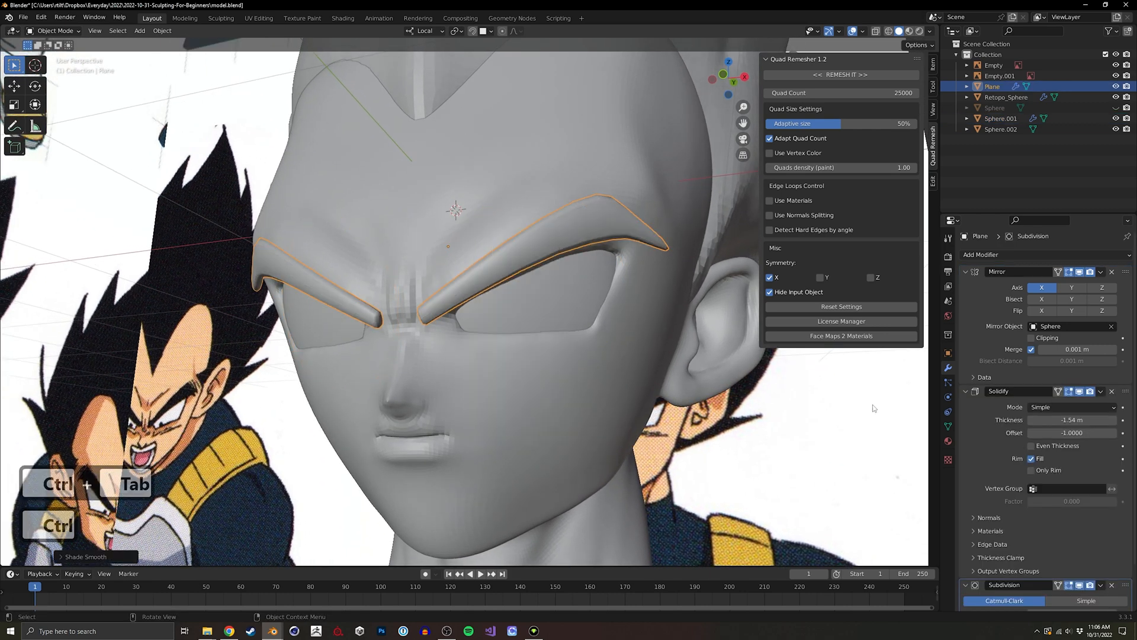
Set the eyebrows' Subdivision viewport level to 2 and deselect them.
scroll(1112, 539, "down", 2)
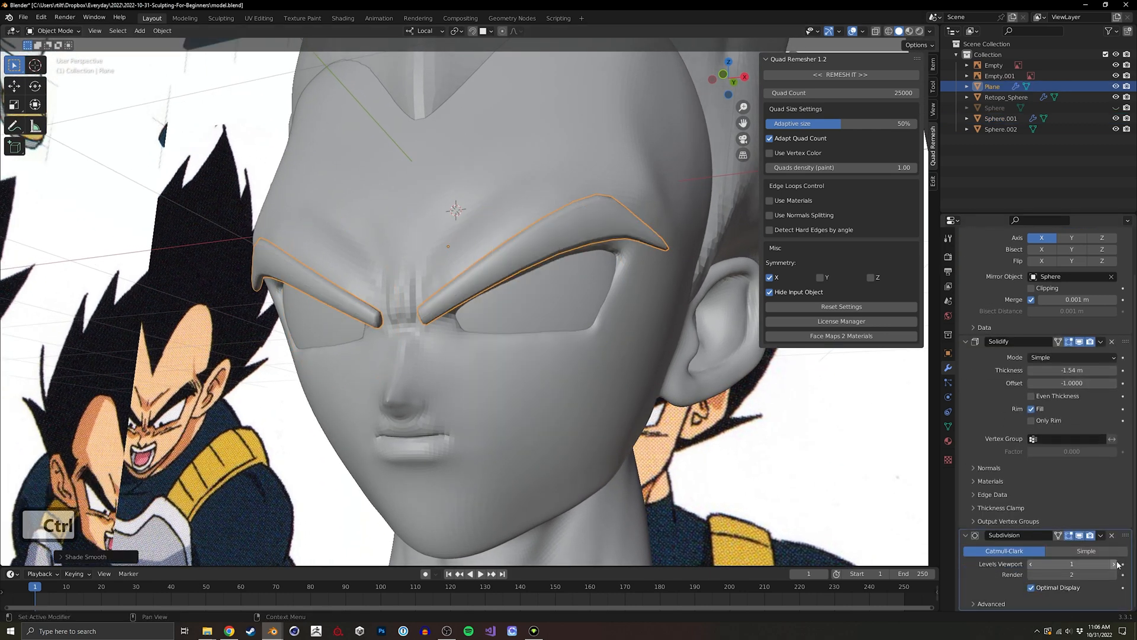
left_click(1116, 563)
middle_click_drag(524, 301, 484, 362)
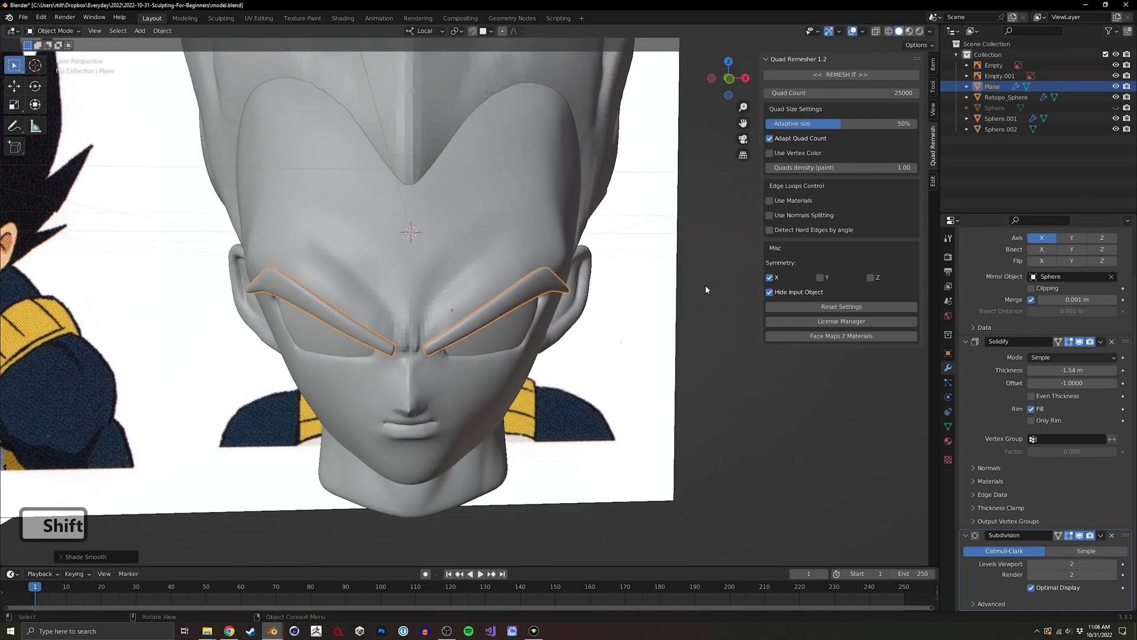
left_click(706, 290)
Try a Subdivision Surface modifier on the hair mesh.
scroll(677, 265, "down", 2)
middle_click_drag(677, 265, 521, 261)
scroll(563, 272, "up", 2)
left_click(562, 271)
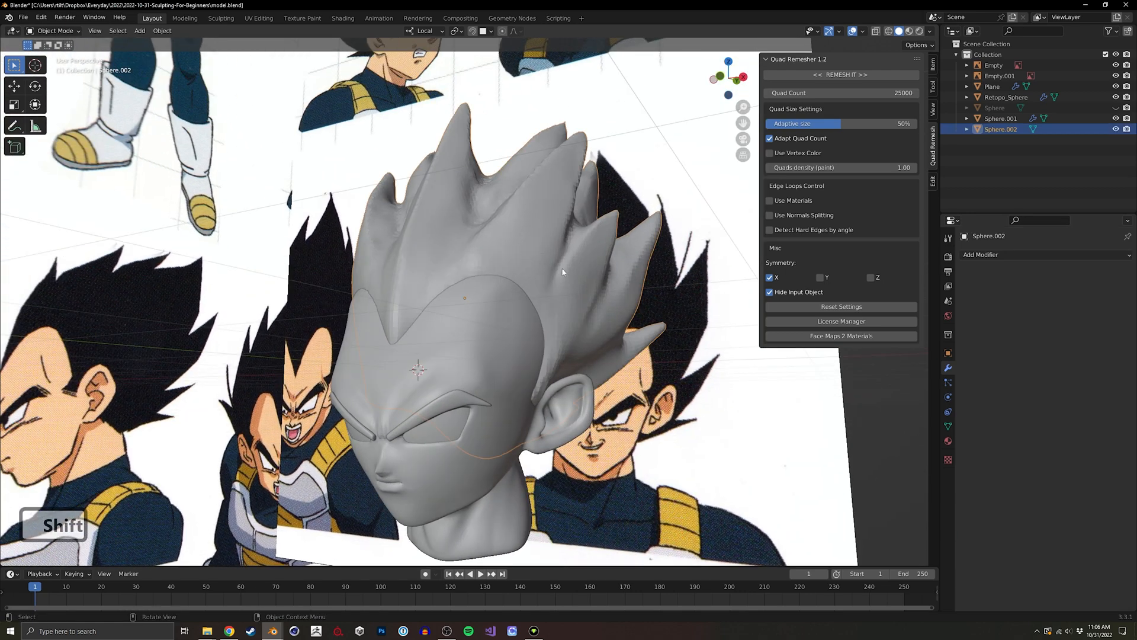
left_click(1002, 255)
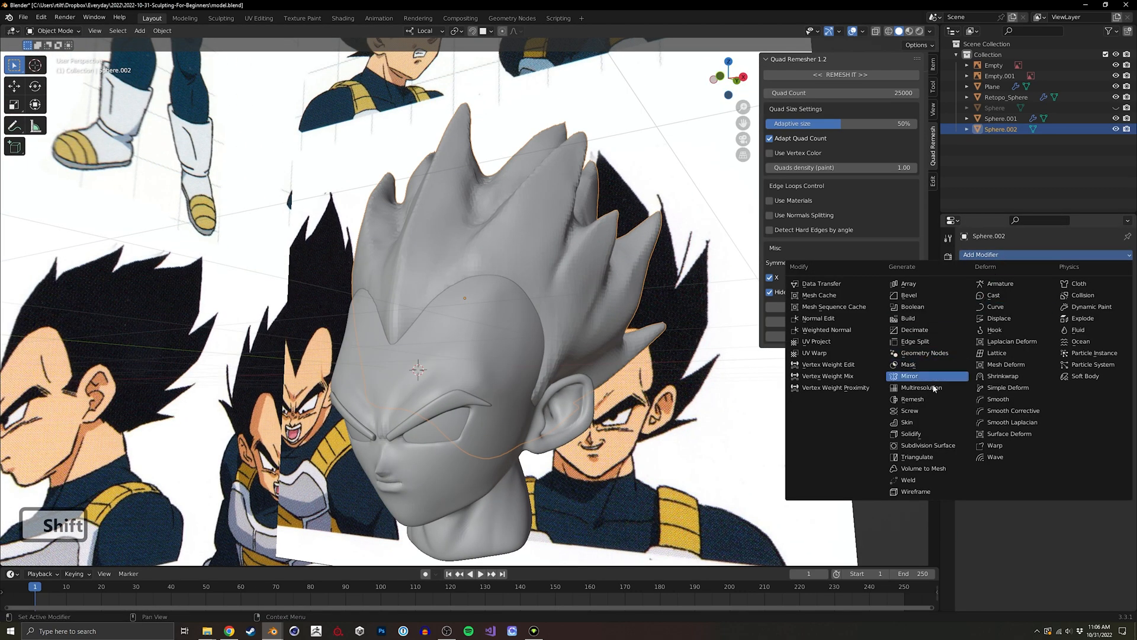
left_click(928, 446)
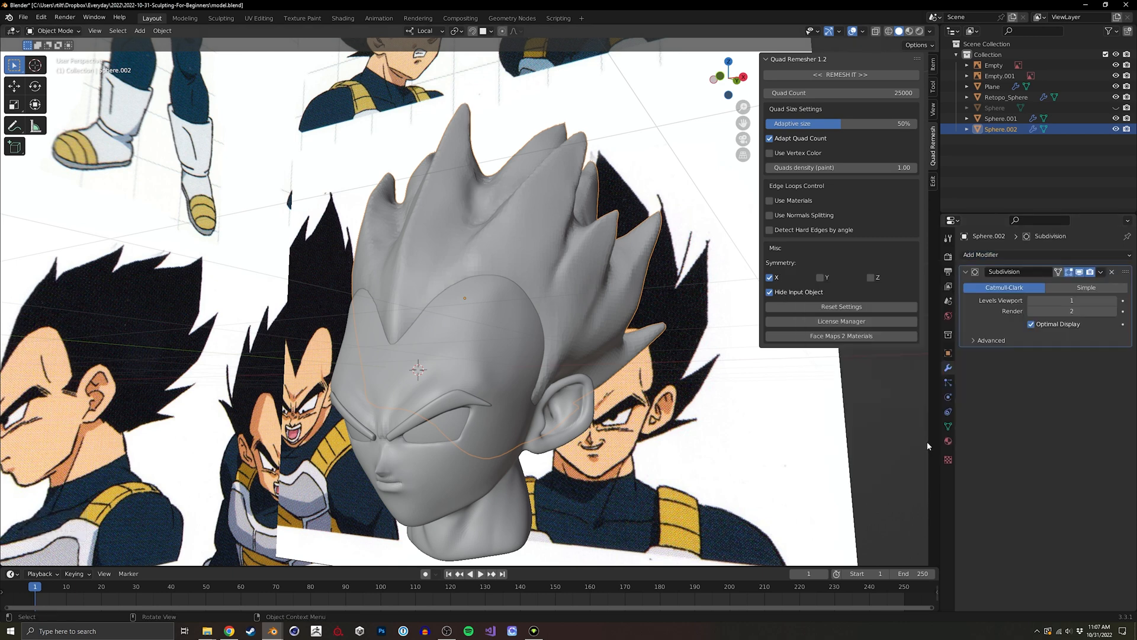
left_click(1113, 272)
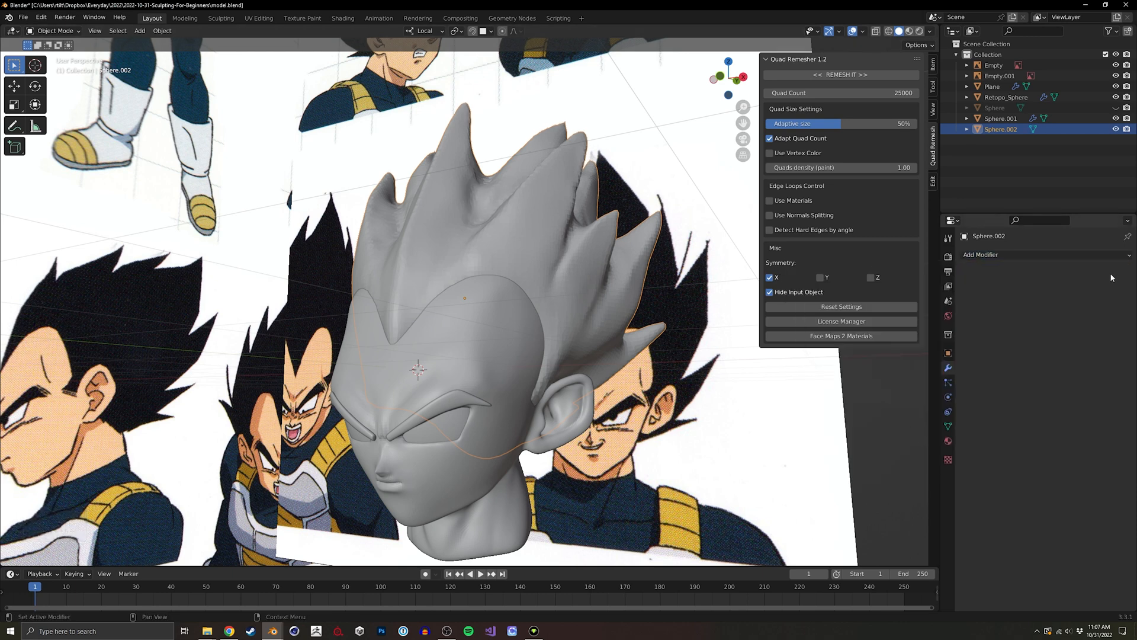
Shade the hair smooth and retopologise it with Quad Remesher at 25000 quads with X symmetry.
middle_click_drag(592, 285, 503, 204)
right_click(539, 259)
left_click(539, 259)
left_click(631, 316)
middle_click_drag(631, 316, 493, 197)
left_click(493, 141)
scroll(492, 140, "down", 6)
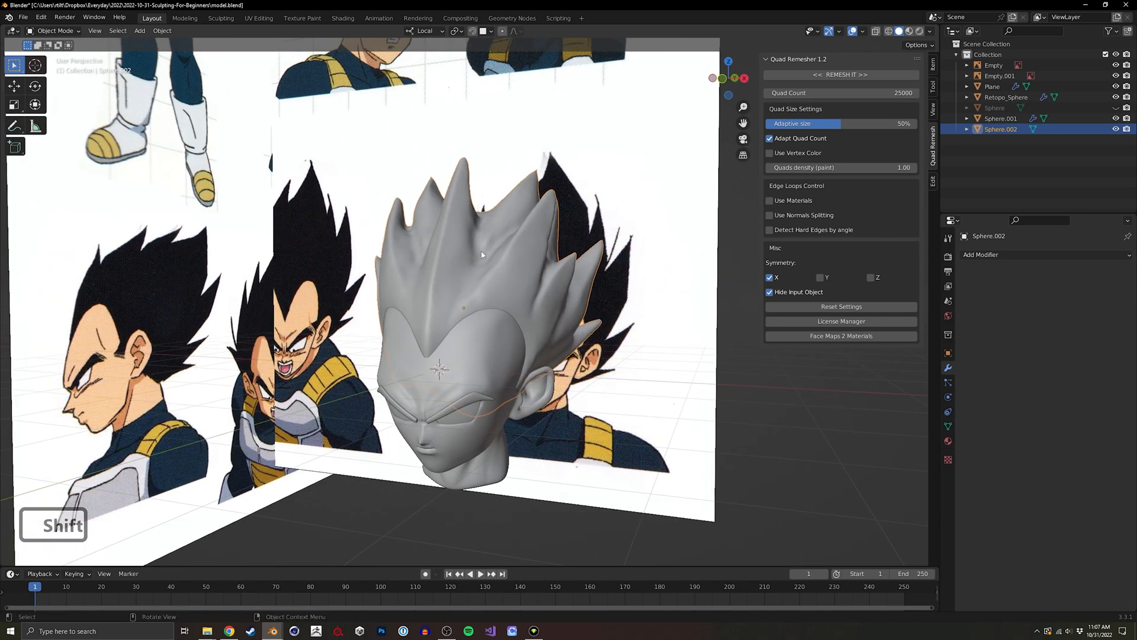
left_click(844, 75)
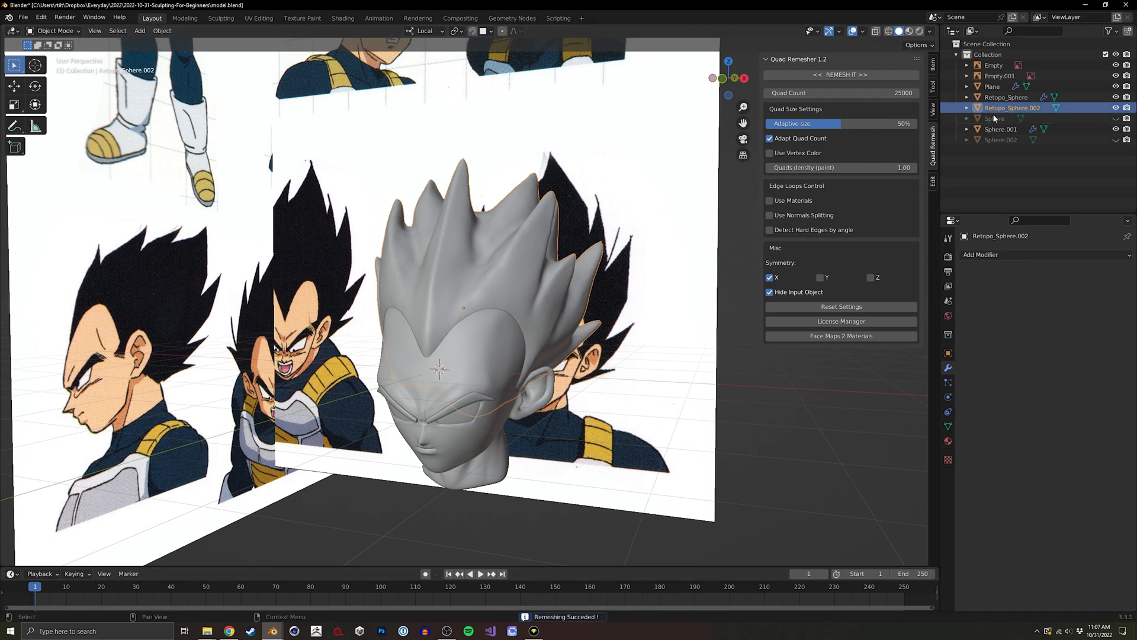
Check the remeshed hair's wireframe, then add a Multiresolution modifier and subdivide it once.
key("shift+z")
mouse_move(455, 273)
middle_mouse_down()
mouse_move(453, 296)
mouse_move(451, 233)
mouse_move(433, 243)
middle_mouse_up()
key("shift+z")
left_click(983, 254)
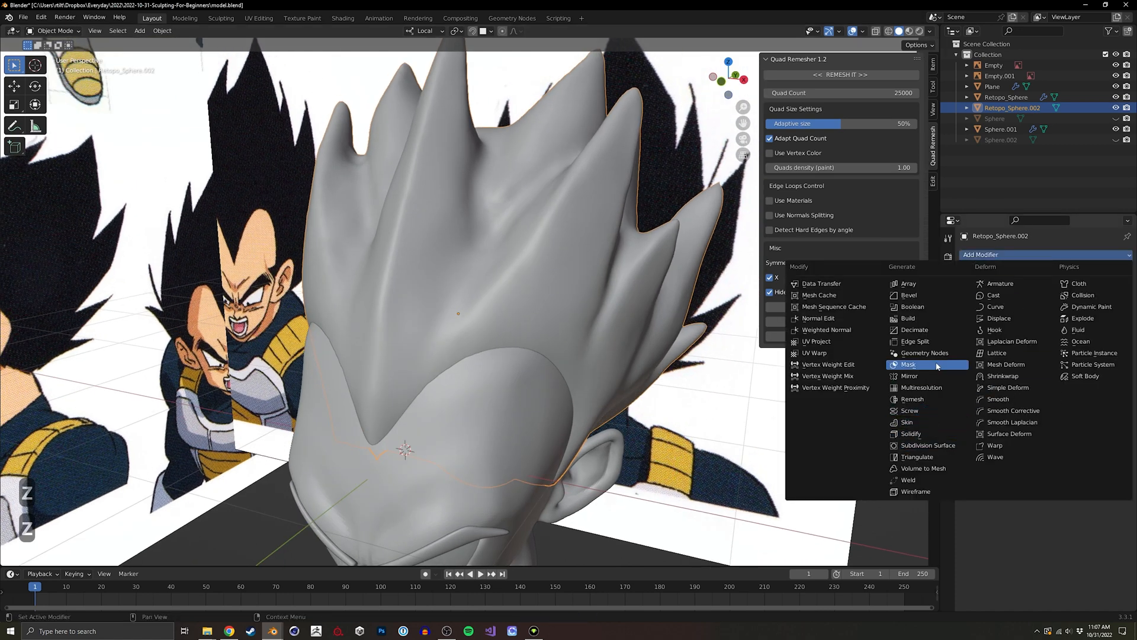
left_click(930, 389)
left_click(1046, 365)
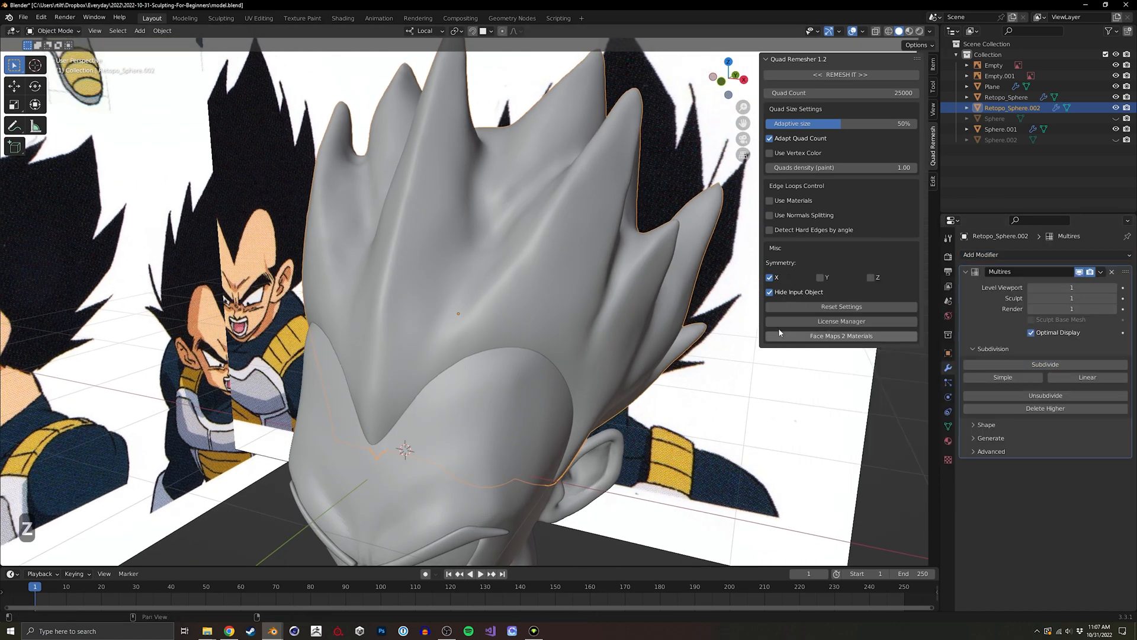
Enter Sculpt Mode on the hair and set the Draw Sharp brush radius to 104 px, undoing the trial strokes.
key("ctrl+Tab")
left_click(461, 370)
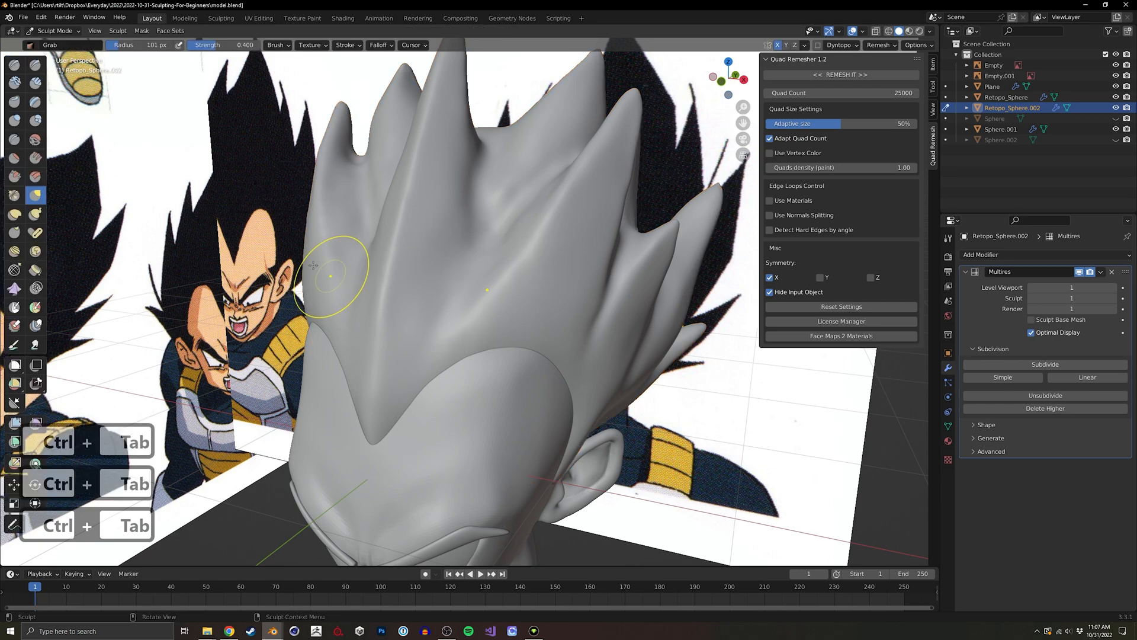
left_click(36, 64)
middle_click_drag(249, 178, 480, 135)
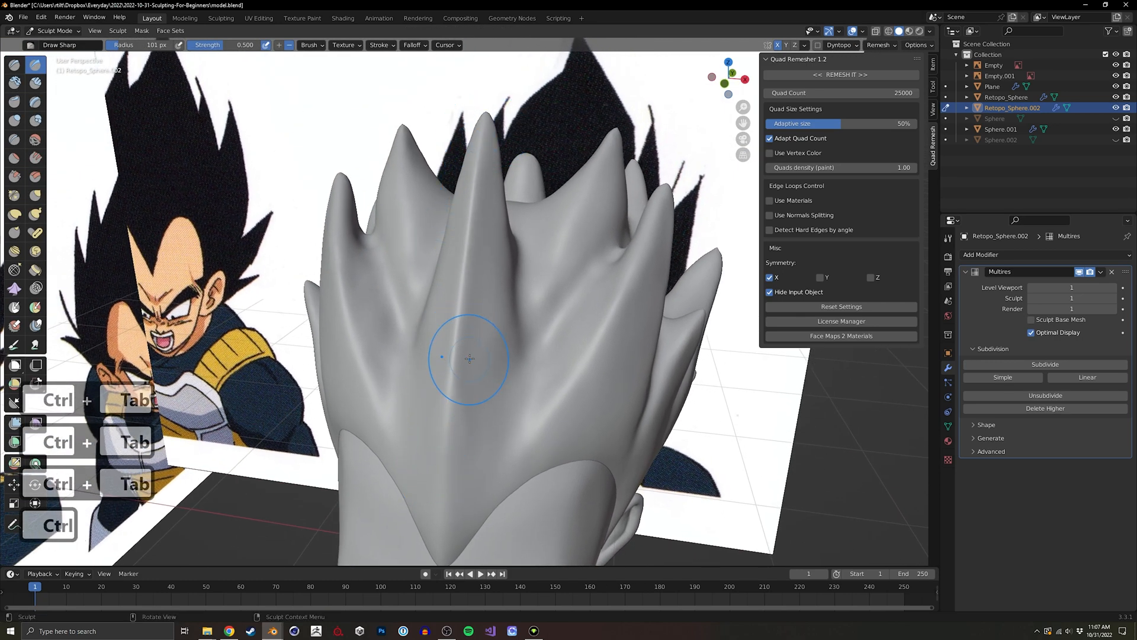
middle_click_drag(470, 358, 504, 330)
key("f")
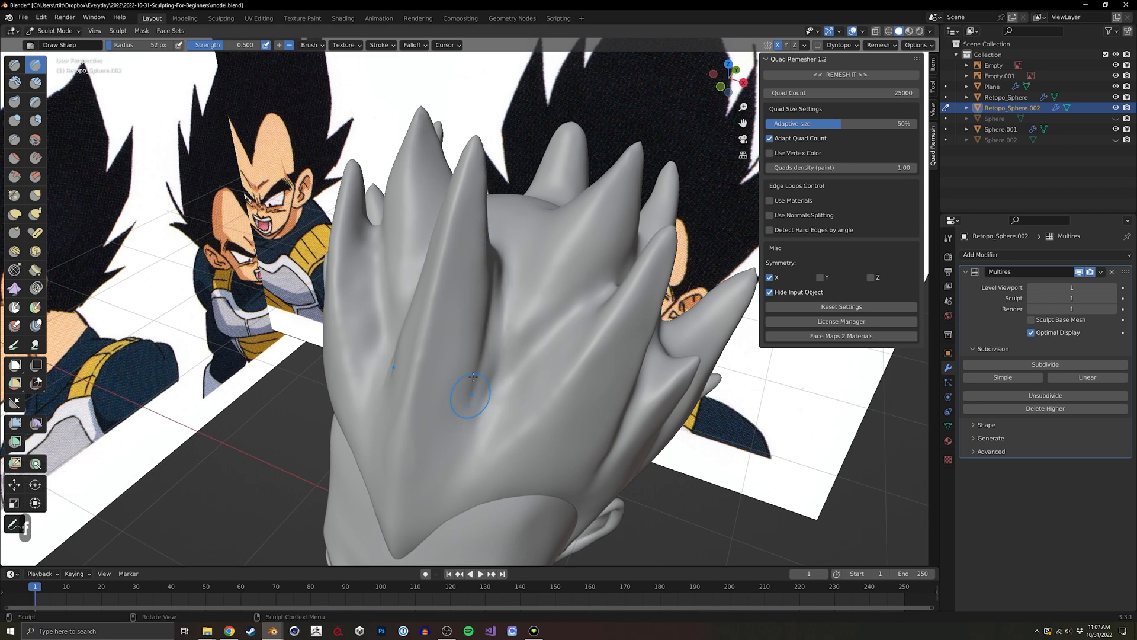
key("ctrl+z")
key("f")
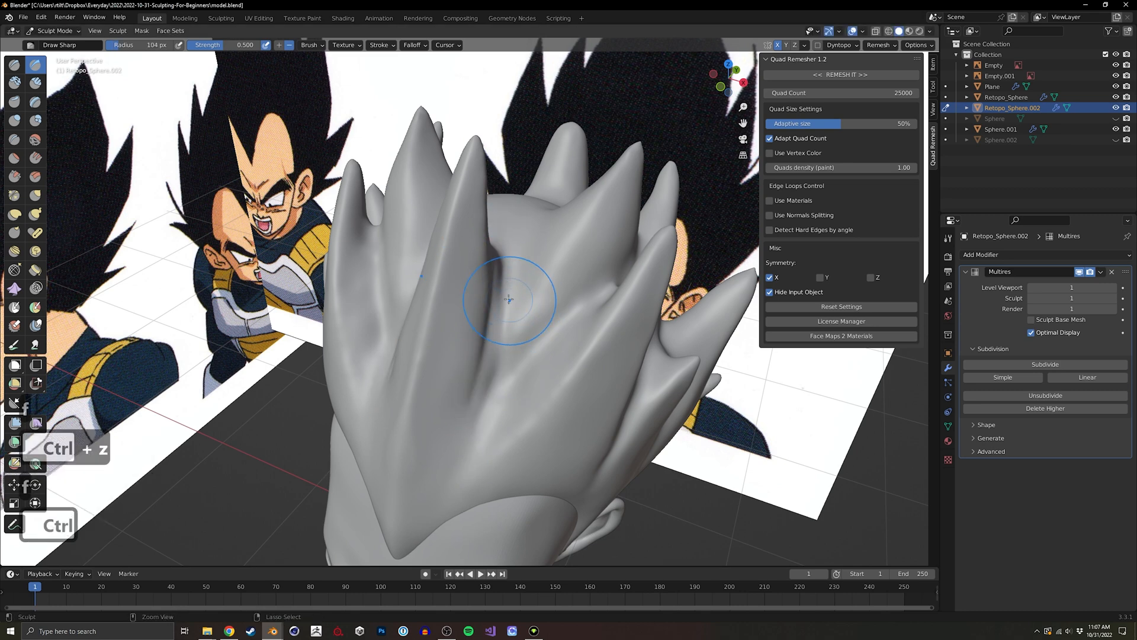
key("ctrl+z")
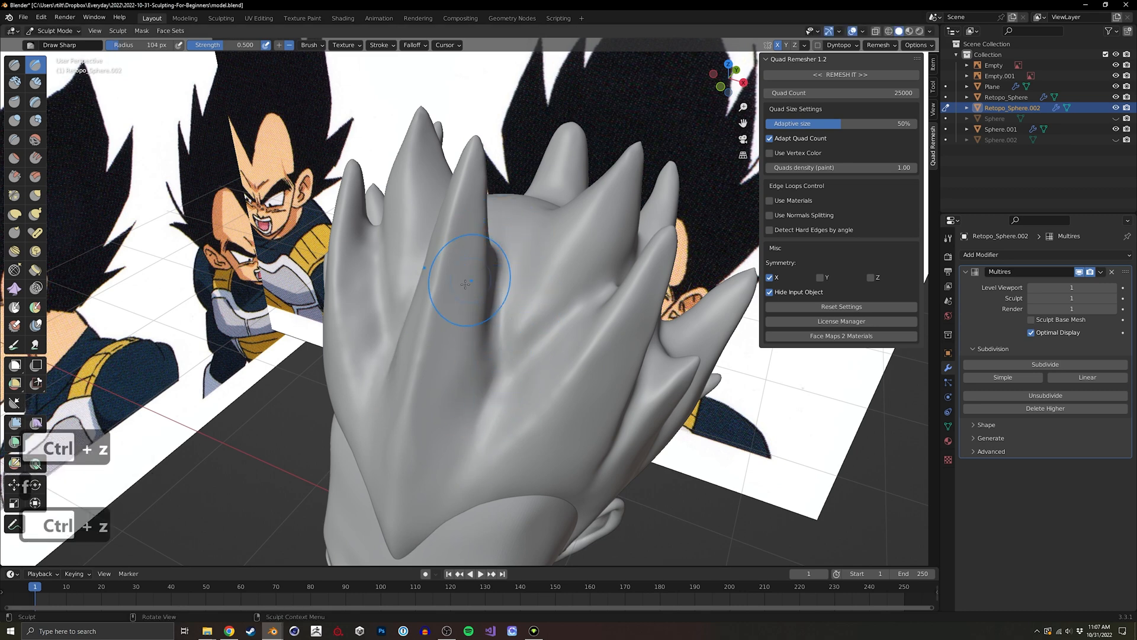
Carve sharp grooves between the front hair spikes with Draw Sharp and smooth their edges.
mouse_move(465, 284)
middle_mouse_down()
mouse_move(500, 269)
mouse_move(521, 308)
middle_mouse_up()
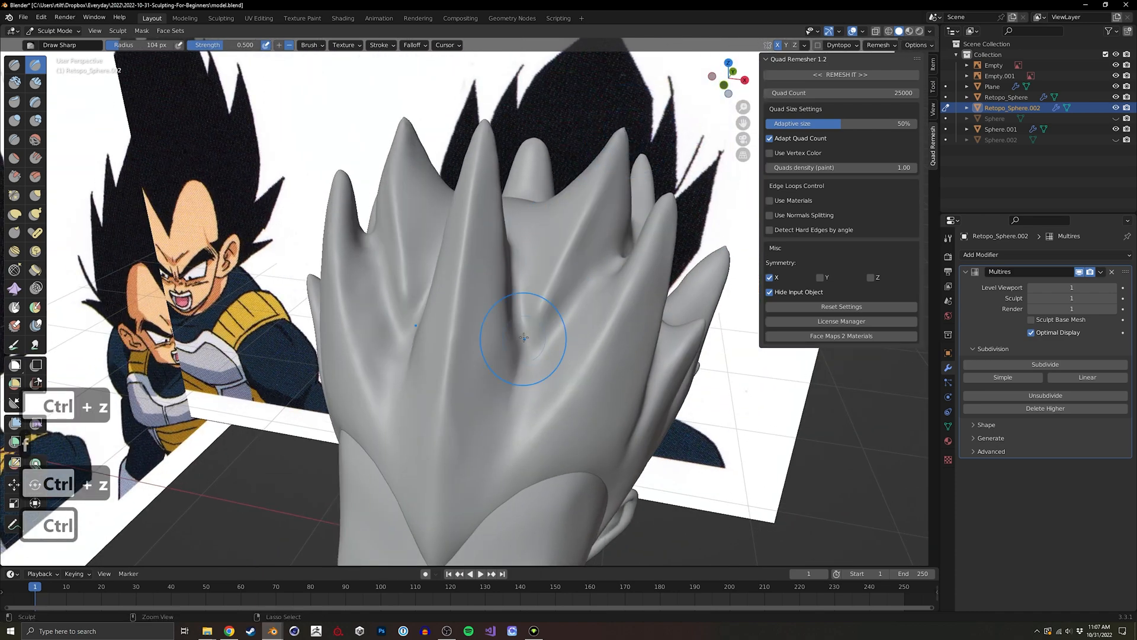
left_click_drag(524, 337, 558, 244, "ctrl")
mouse_move(558, 244)
middle_mouse_down()
mouse_move(539, 236)
mouse_move(566, 249)
middle_mouse_up()
left_click_drag(554, 278, 566, 261, "shift")
mouse_move(567, 261)
middle_mouse_down()
mouse_move(531, 266)
mouse_move(555, 133)
middle_mouse_up()
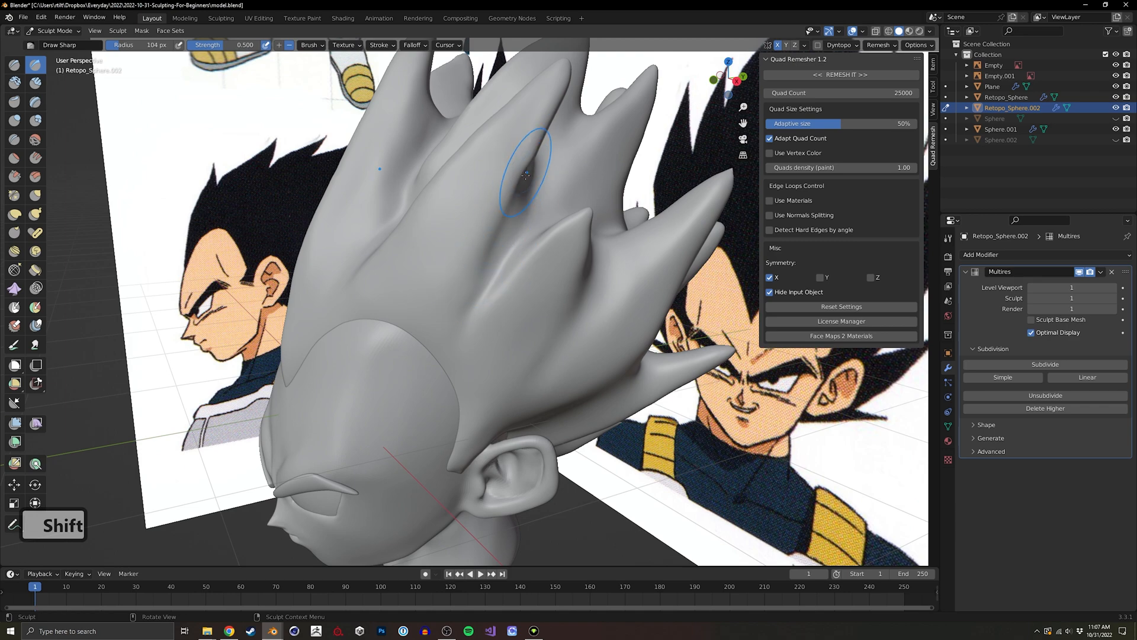
Flatten the planes of the hair spikes using the Scrape/Peaks brush at a 206 px radius.
middle_click_drag(426, 328, 533, 308)
left_click(15, 177)
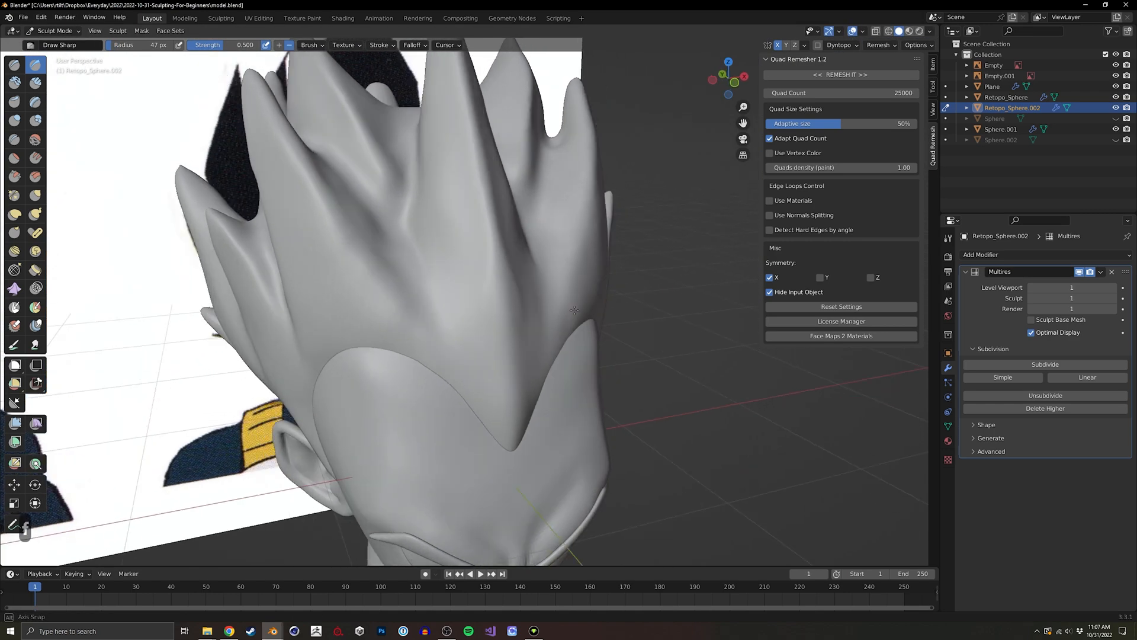
middle_click_drag(474, 267, 497, 260)
key("f")
key("f")
mouse_move(403, 273)
middle_mouse_down()
mouse_move(474, 261)
mouse_move(507, 292)
mouse_move(616, 346)
middle_mouse_up()
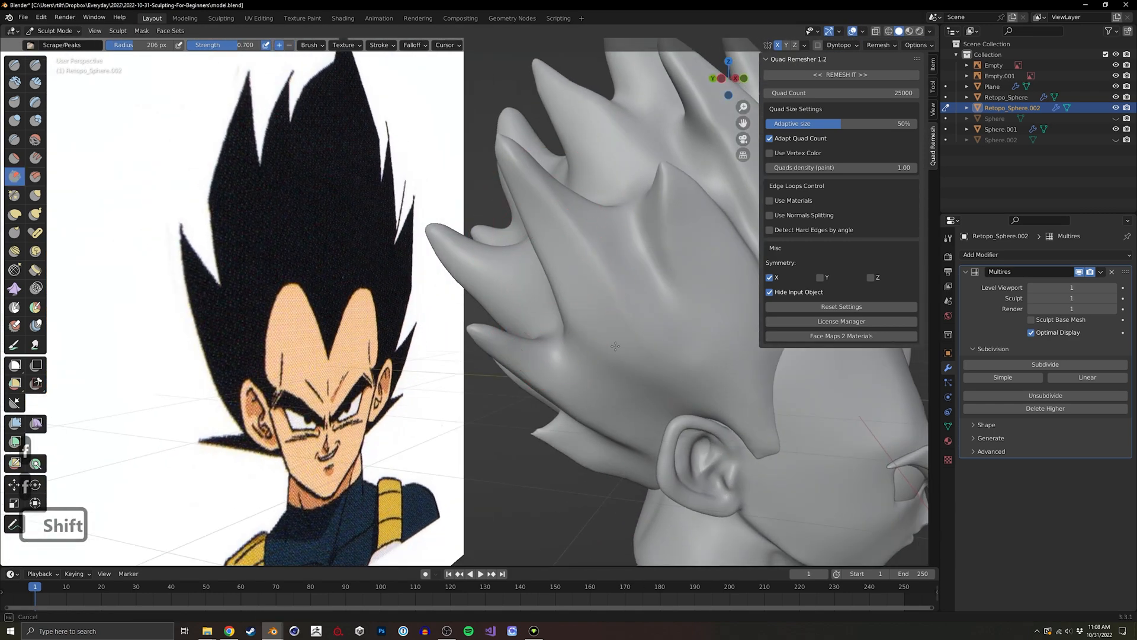
mouse_move(606, 307)
middle_mouse_down()
mouse_move(451, 307)
mouse_move(534, 350)
mouse_move(444, 330)
mouse_move(450, 343)
mouse_move(513, 347)
mouse_move(655, 329)
mouse_move(338, 243)
mouse_move(415, 279)
mouse_move(498, 296)
mouse_move(474, 278)
mouse_move(393, 279)
mouse_move(445, 249)
middle_mouse_up()
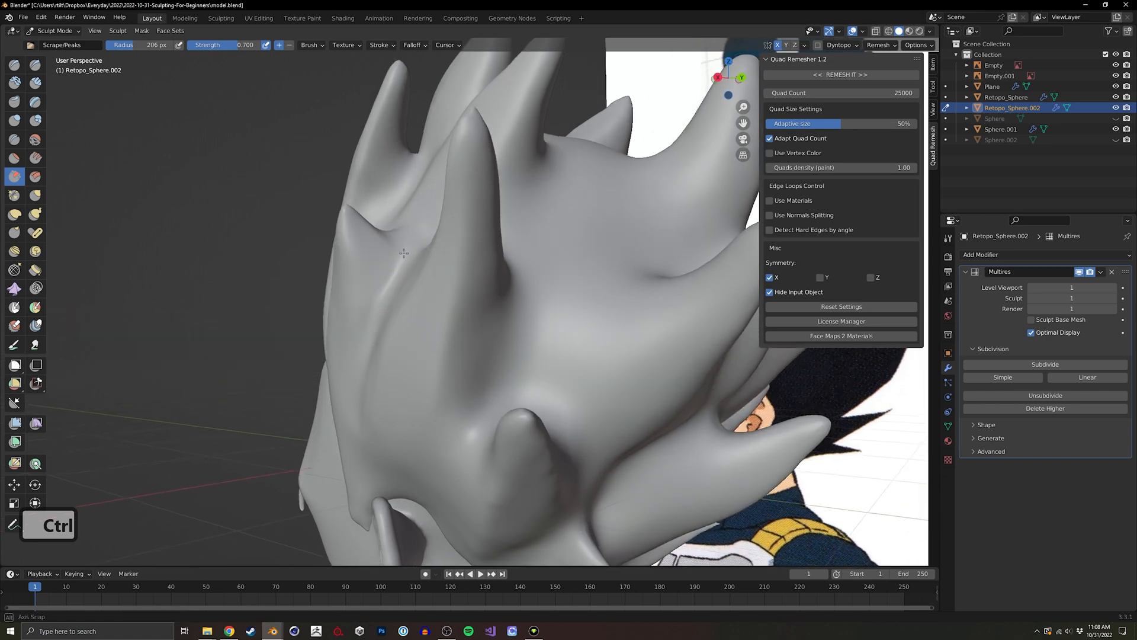
Adjust the form of the rear hair spikes using the Grab brush at a 299 px radius.
key("g")
key("f")
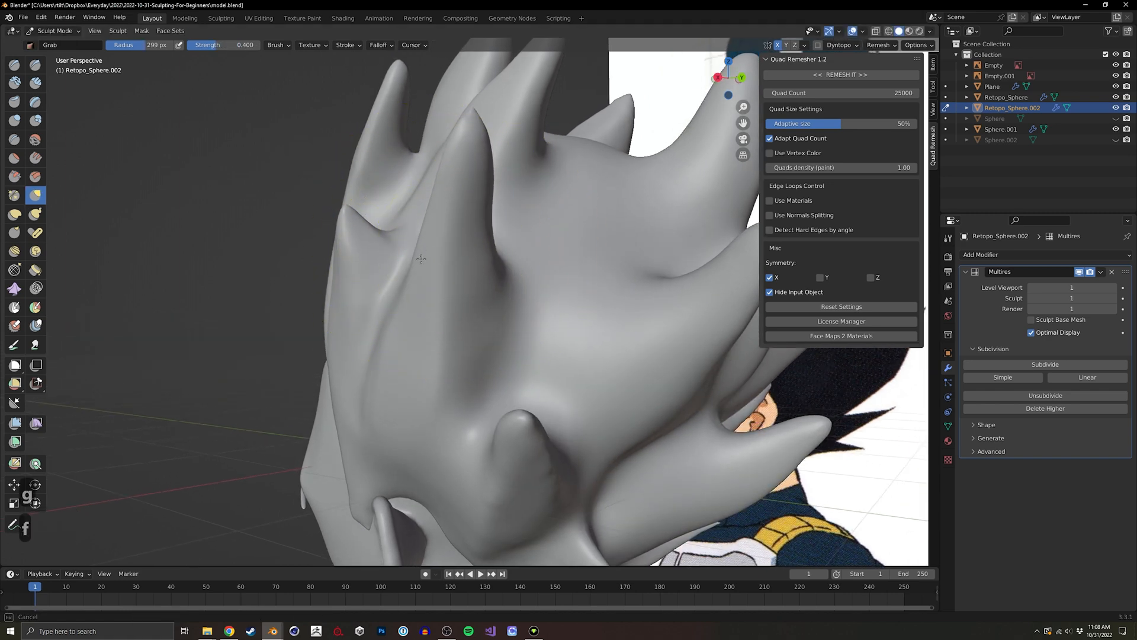
mouse_move(409, 298)
middle_mouse_down()
mouse_move(505, 286)
mouse_move(457, 304)
mouse_move(394, 279)
mouse_move(381, 250)
middle_mouse_up()
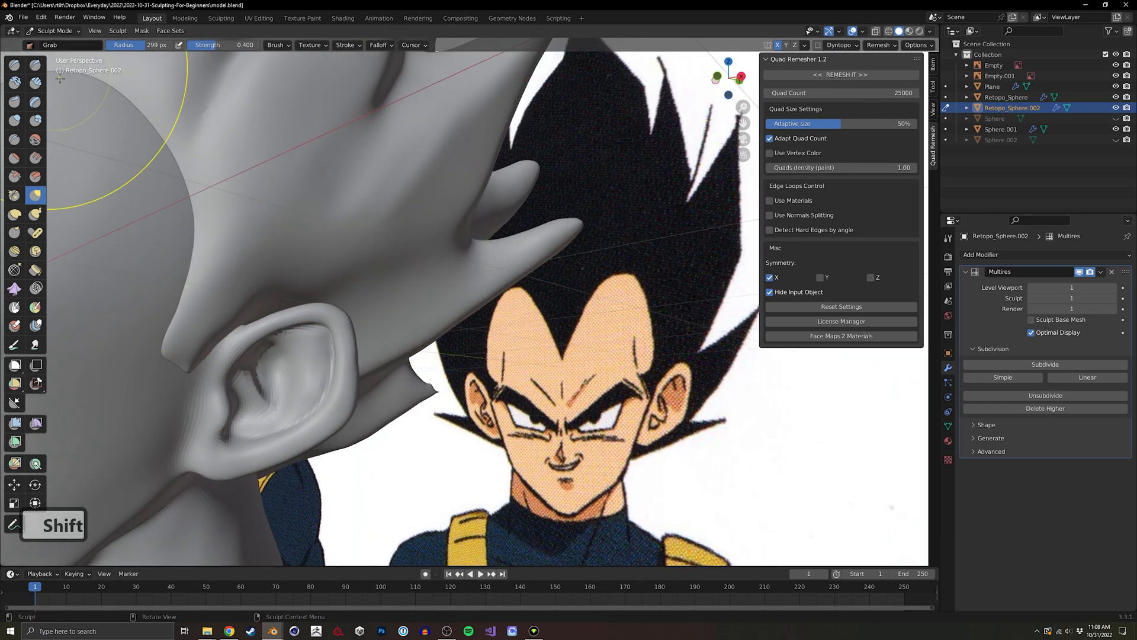
Cut creases at the bases of the side spikes above and behind the ear using Draw Sharp at an 84 px radius.
left_click(36, 64)
middle_click_drag(292, 115, 453, 228)
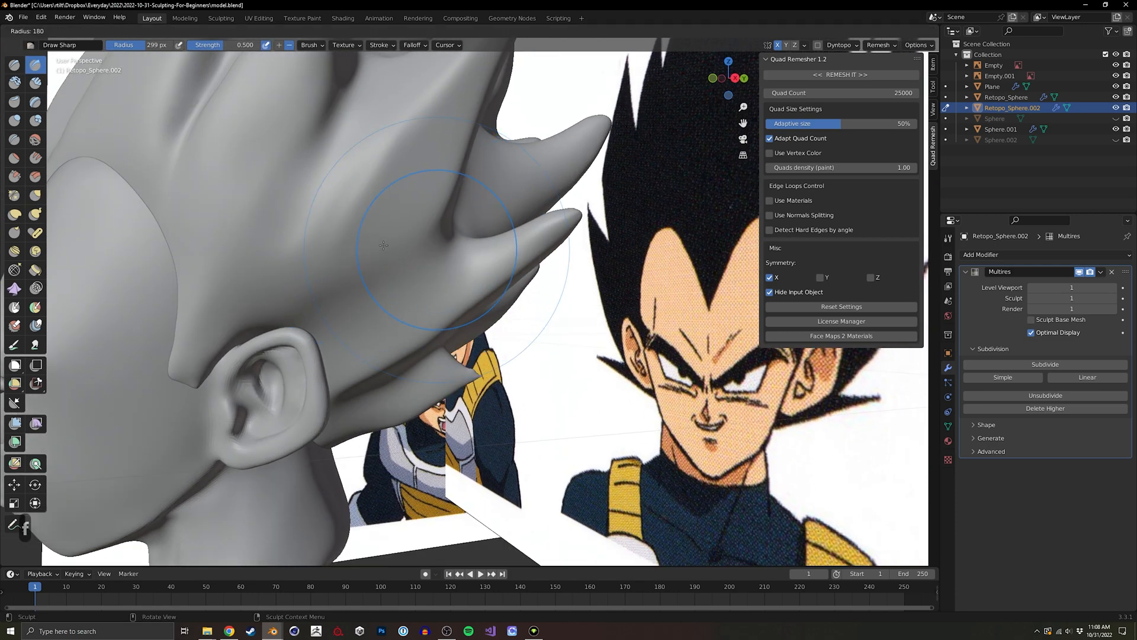
key("f")
left_click(430, 227)
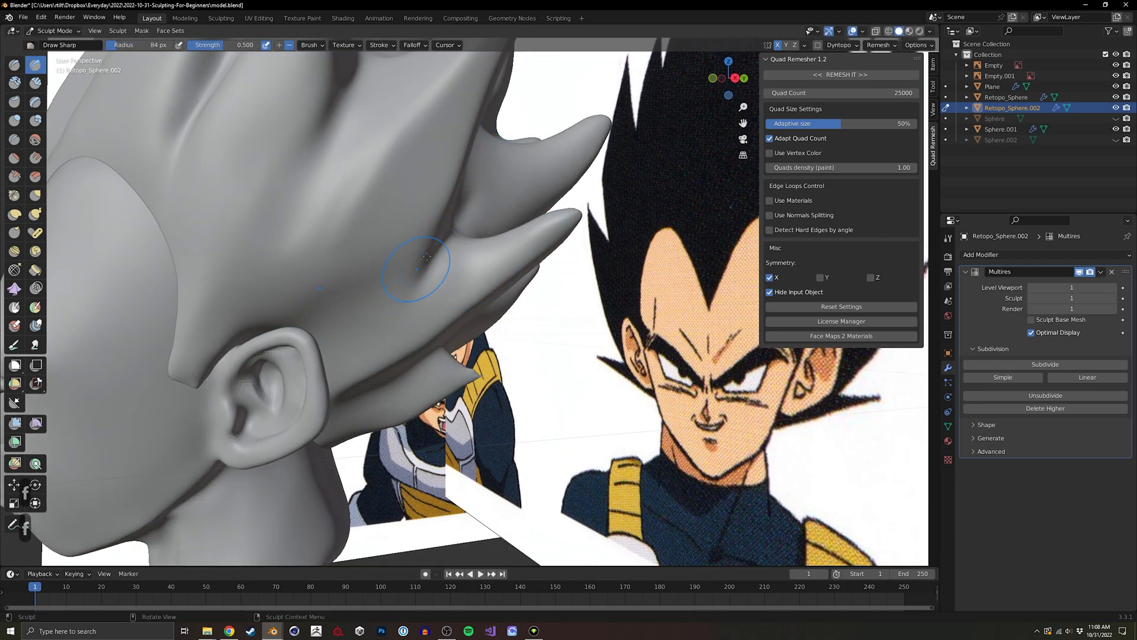
middle_click_drag(427, 229, 441, 214)
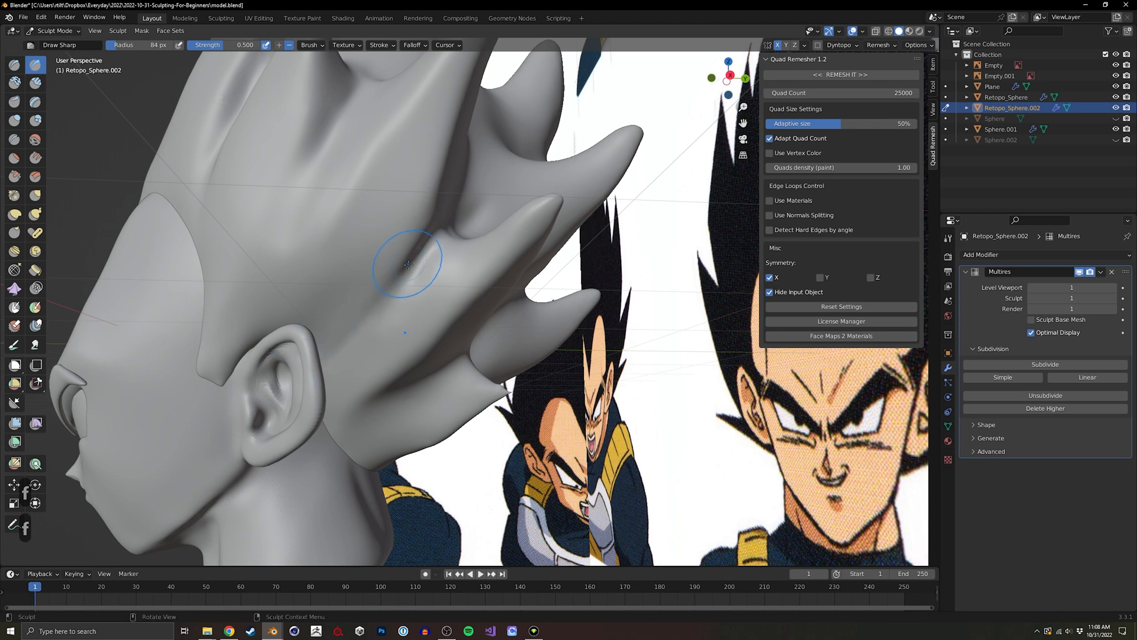
left_click_drag(349, 115, 273, 234)
middle_click_drag(319, 240, 375, 262)
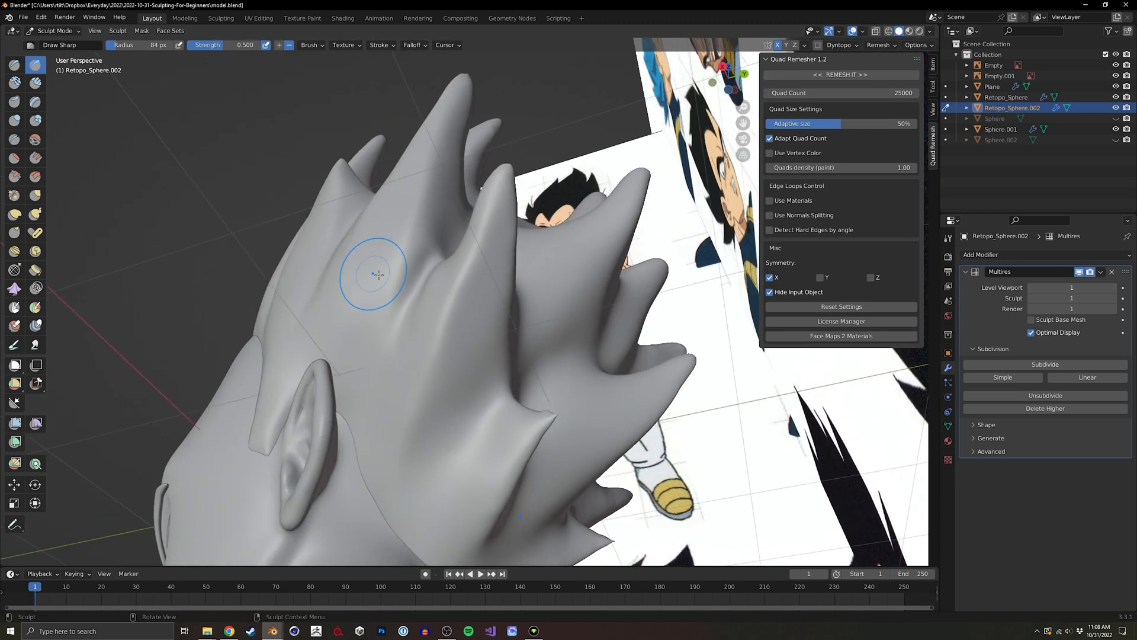
Deepen and smooth the creases around the spikes at the back of the hair.
mouse_move(510, 350)
middle_mouse_down()
mouse_move(506, 376)
mouse_move(472, 346)
middle_mouse_up()
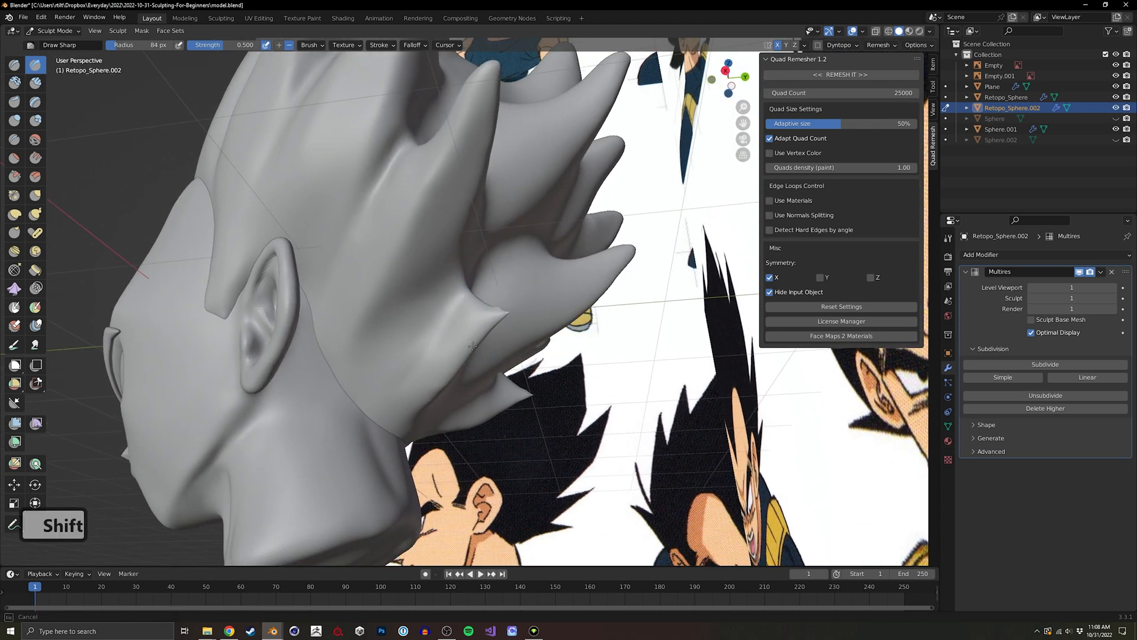
mouse_move(462, 291)
middle_mouse_down()
mouse_move(383, 326)
mouse_move(482, 381)
mouse_move(523, 320)
middle_mouse_up()
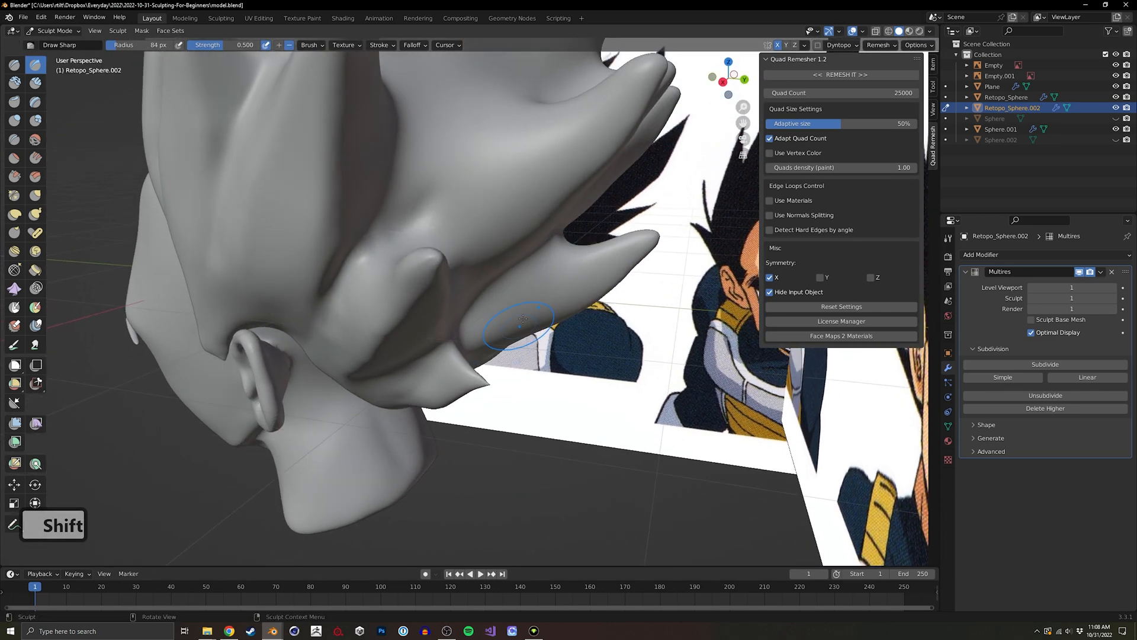
mouse_move(538, 255)
middle_mouse_down()
mouse_move(546, 166)
mouse_move(580, 202)
middle_mouse_up()
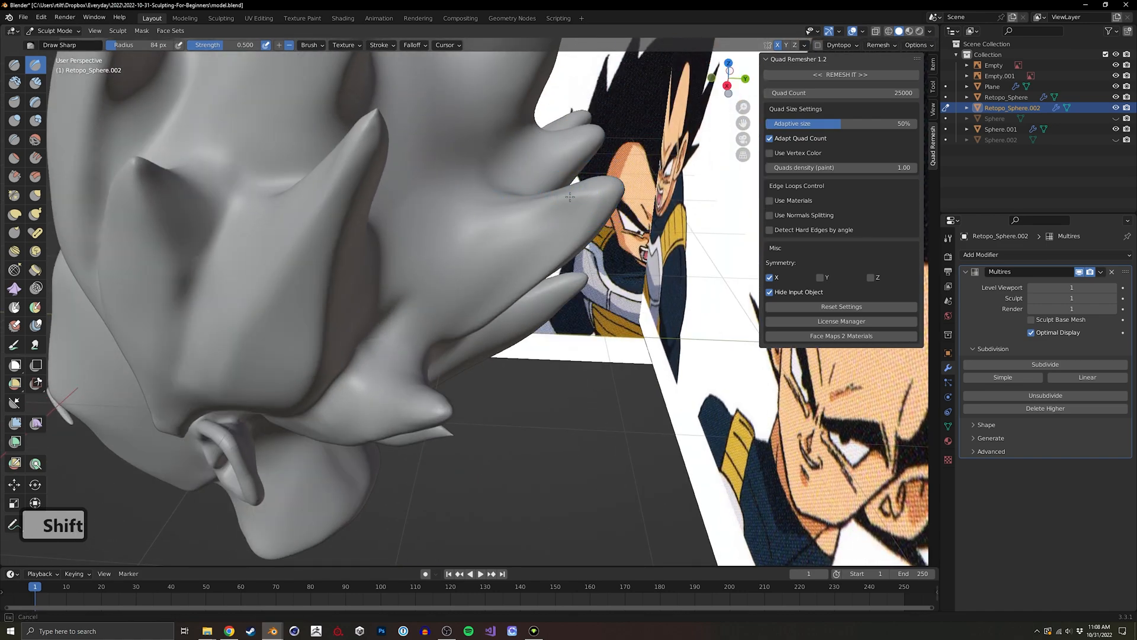
middle_click_drag(569, 196, 403, 246)
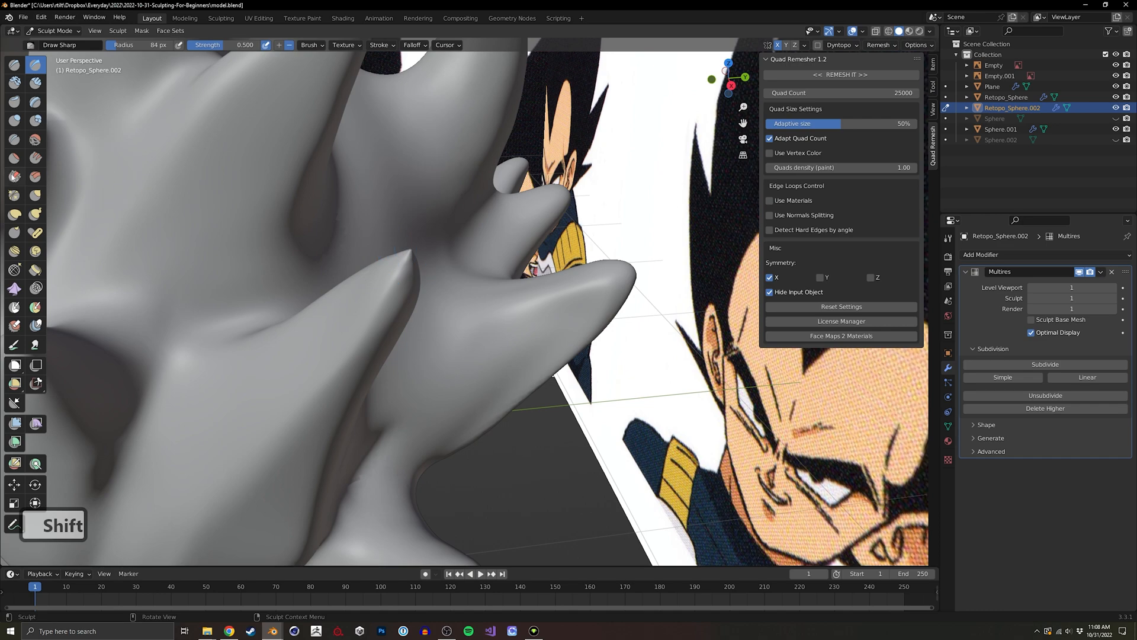
Flatten the side and back spikes into cleaner planes using the Scrape/Peaks brush at a 149 px radius.
mouse_move(511, 285)
middle_mouse_down("ctrl")
mouse_move(509, 237)
mouse_move(552, 282)
middle_mouse_up("ctrl")
key("f")
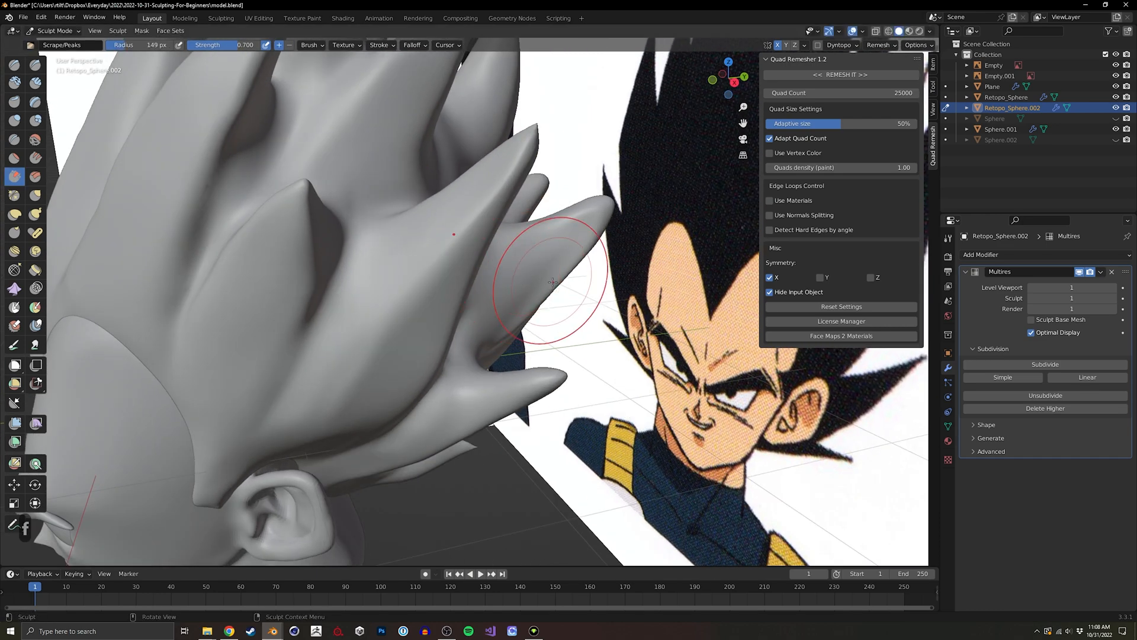
mouse_move(577, 229)
middle_mouse_down()
mouse_move(594, 324)
mouse_move(477, 203)
mouse_move(456, 231)
mouse_move(460, 359)
mouse_move(487, 308)
mouse_move(434, 256)
middle_mouse_up()
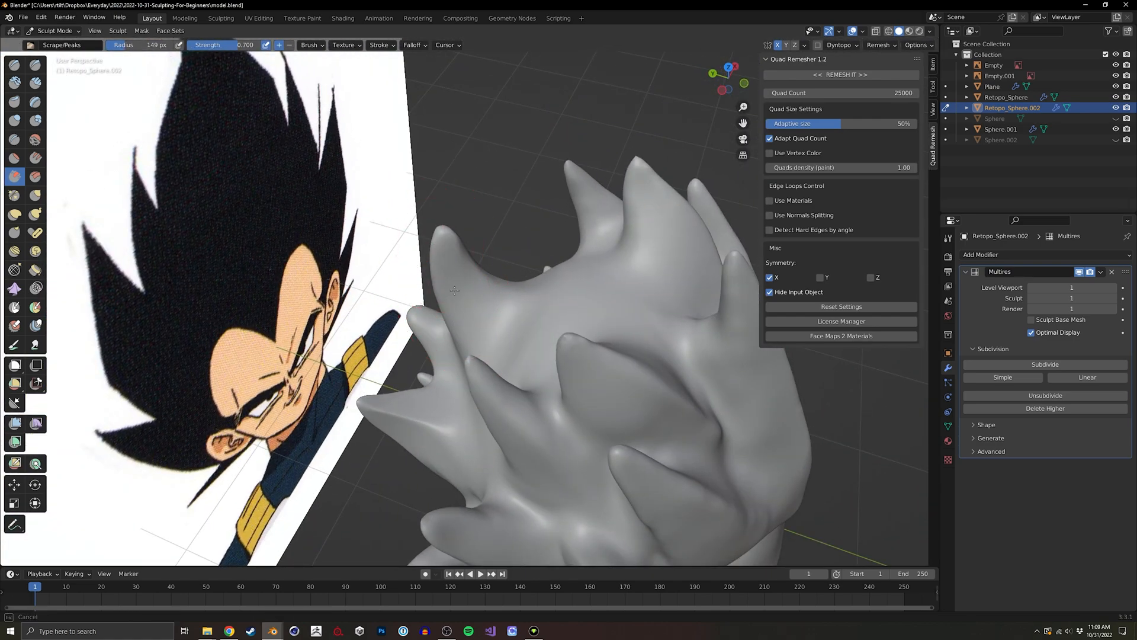
mouse_move(470, 308)
middle_mouse_down()
mouse_move(392, 201)
mouse_move(432, 240)
mouse_move(452, 241)
middle_mouse_up()
Switch to the Grab brush for the hair's overall shape and hide the viewport overlays to review the whole head.
key("g")
mouse_move(461, 175)
middle_mouse_down("ctrl")
mouse_move(391, 243)
mouse_move(418, 253)
middle_mouse_up("ctrl")
scroll(366, 263, "up", 2)
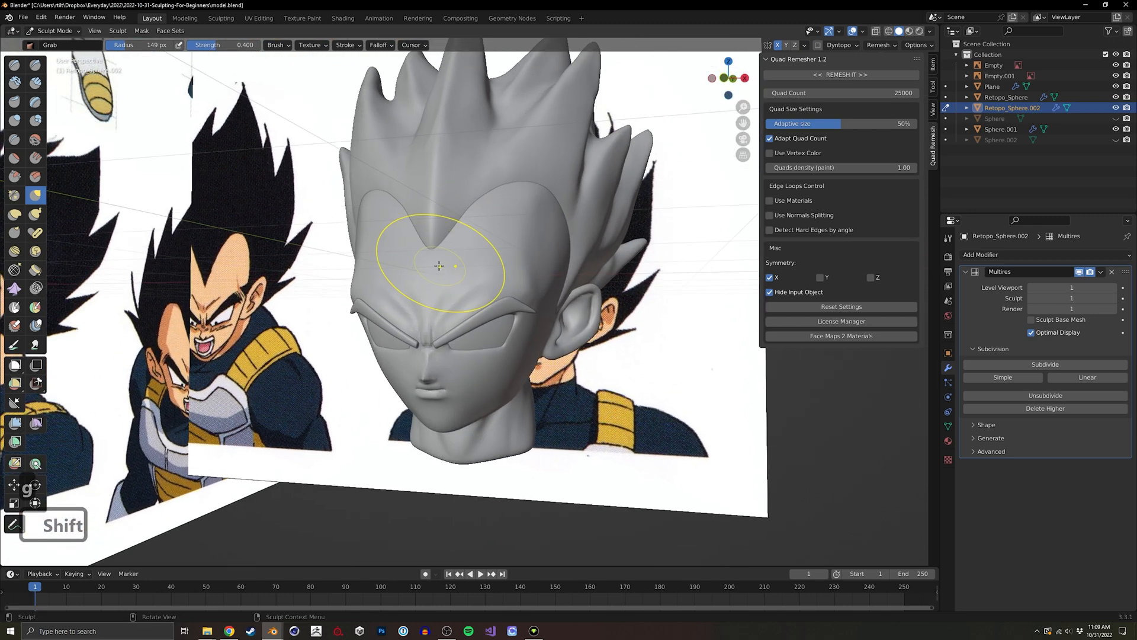
left_click(851, 32)
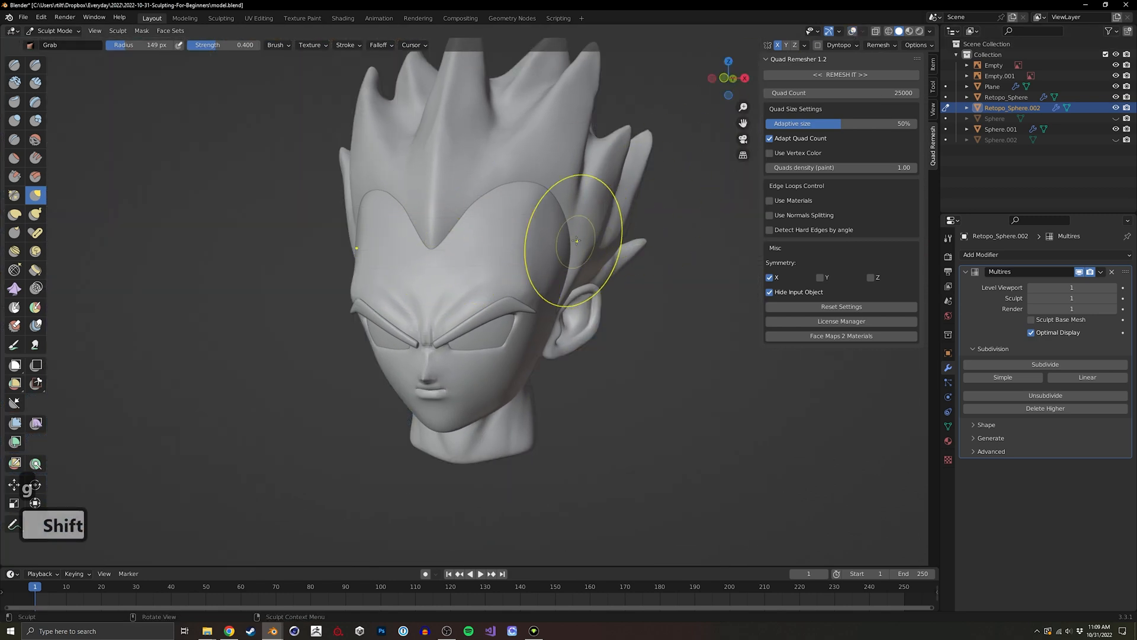
middle_click_drag(563, 241, 526, 246)
Return to Object Mode, select the head mesh and apply smooth shading to it.
key("ctrl+Tab")
left_click(462, 259)
left_click(462, 259)
right_click(462, 259)
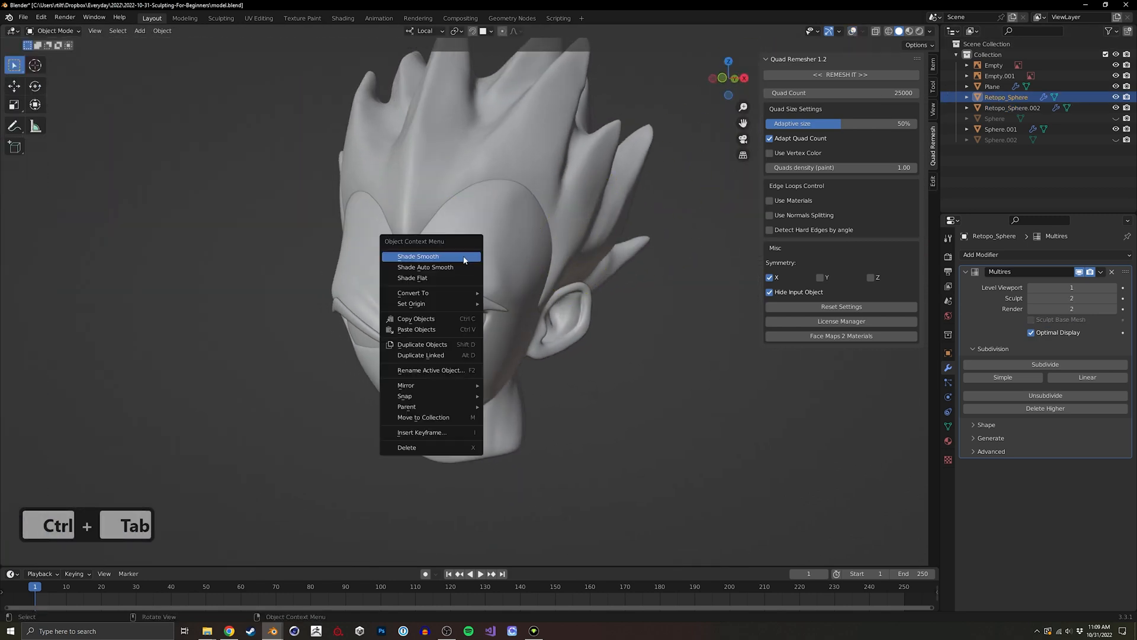
left_click(461, 264)
middle_click_drag(461, 263, 583, 306)
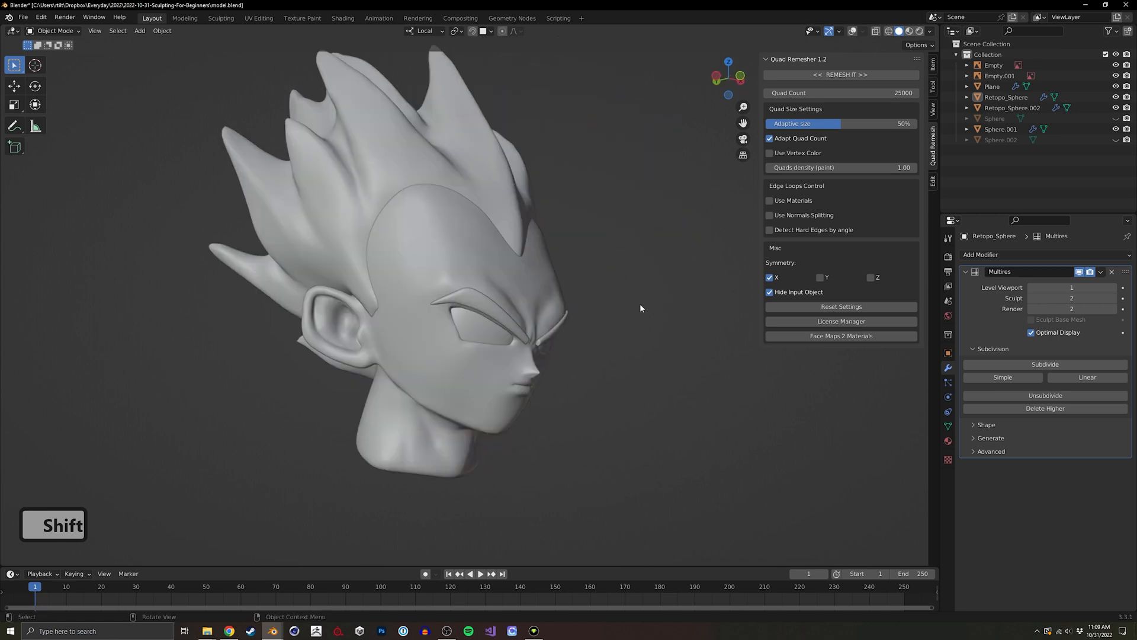